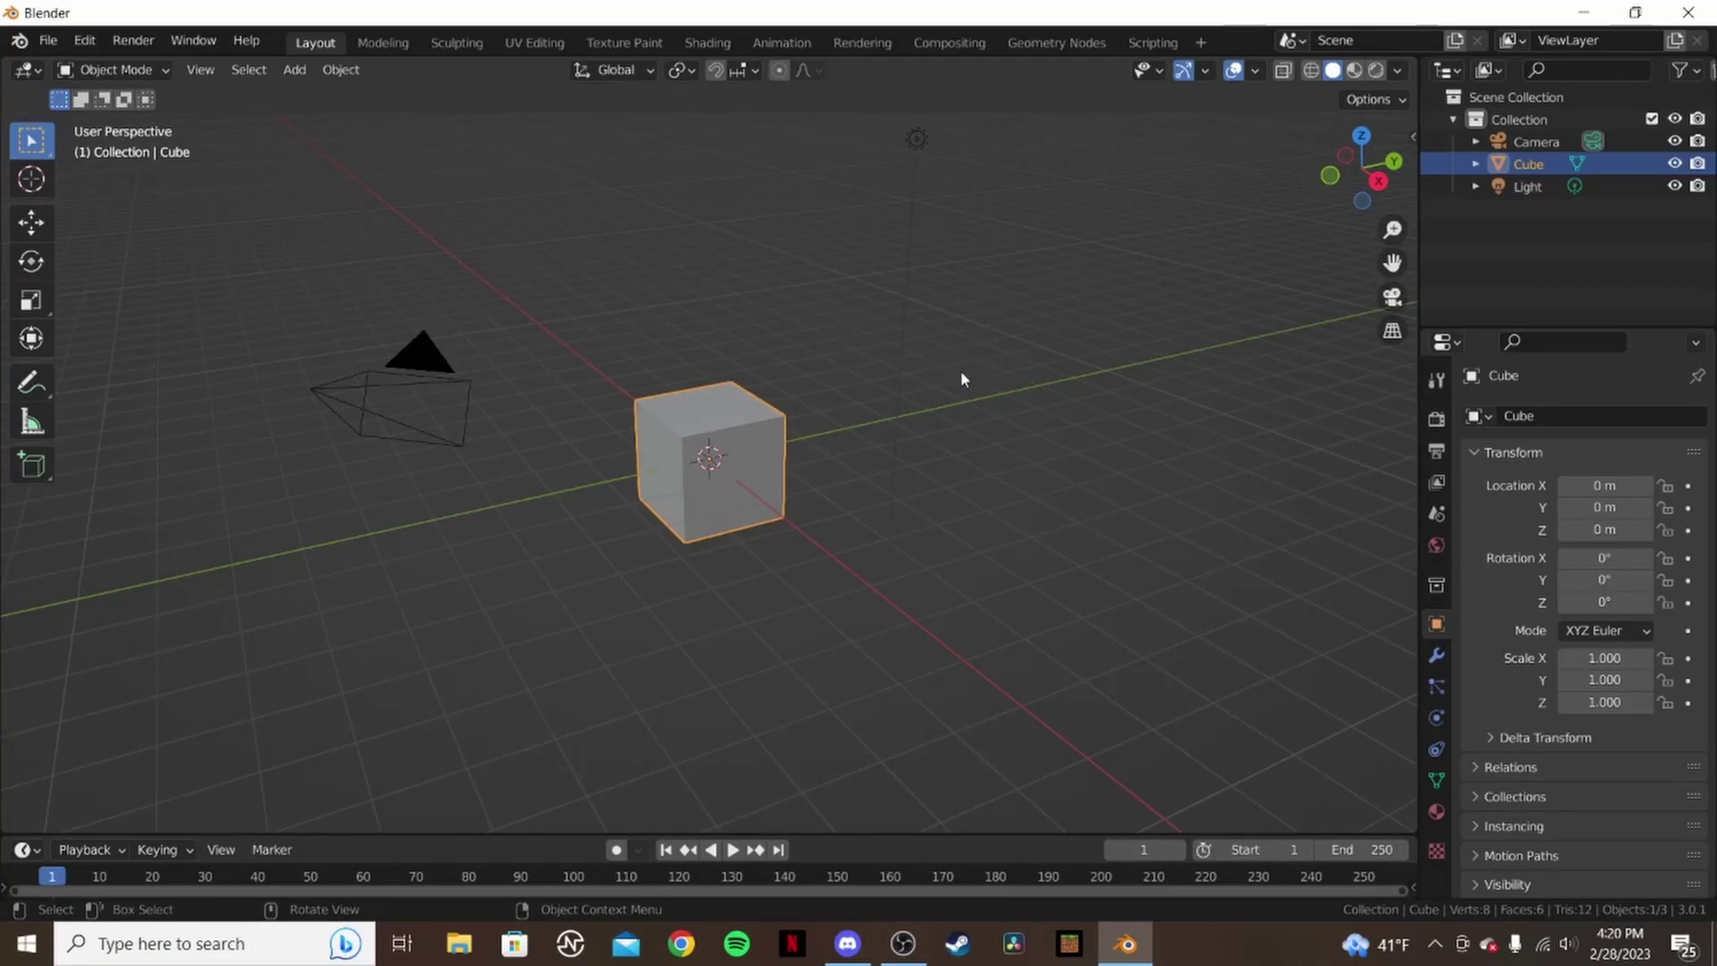
# - Delete all the default objects from the scene
pyautogui.press('a')
pyautogui.press('Delete')
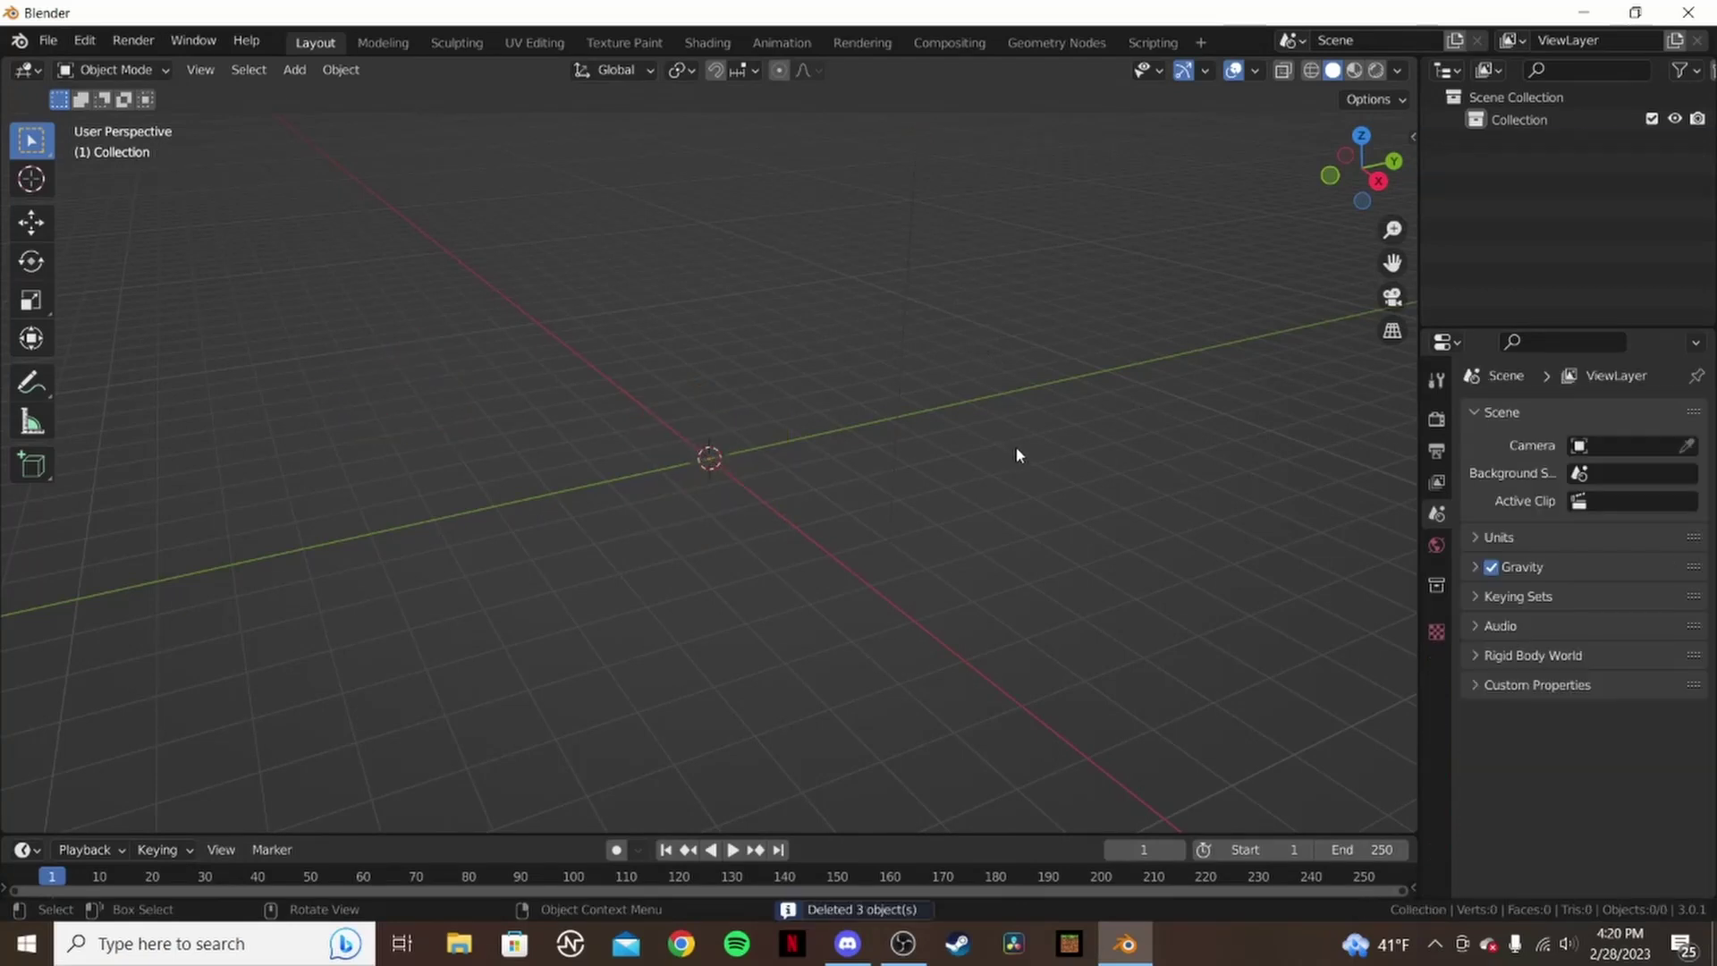
pyautogui.moveTo(953, 426); pyautogui.dragTo(889, 402, button='middle')
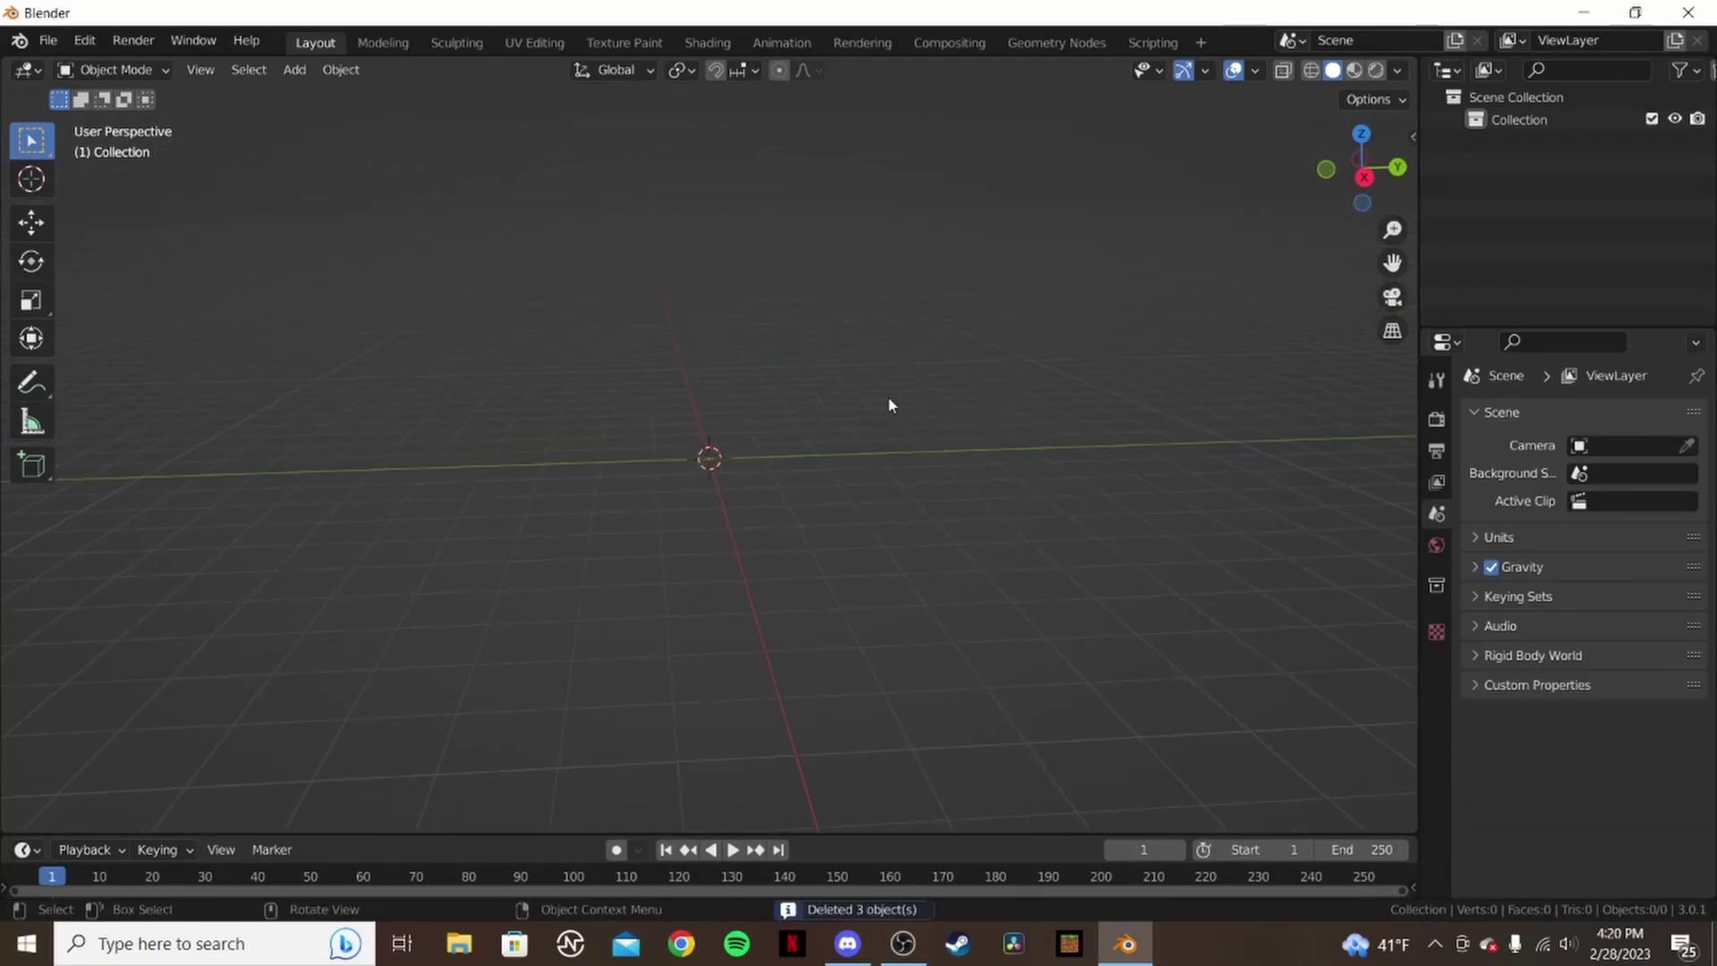
# - Add a mesh plane at the world origin
pyautogui.hotkey('shift', 'a')
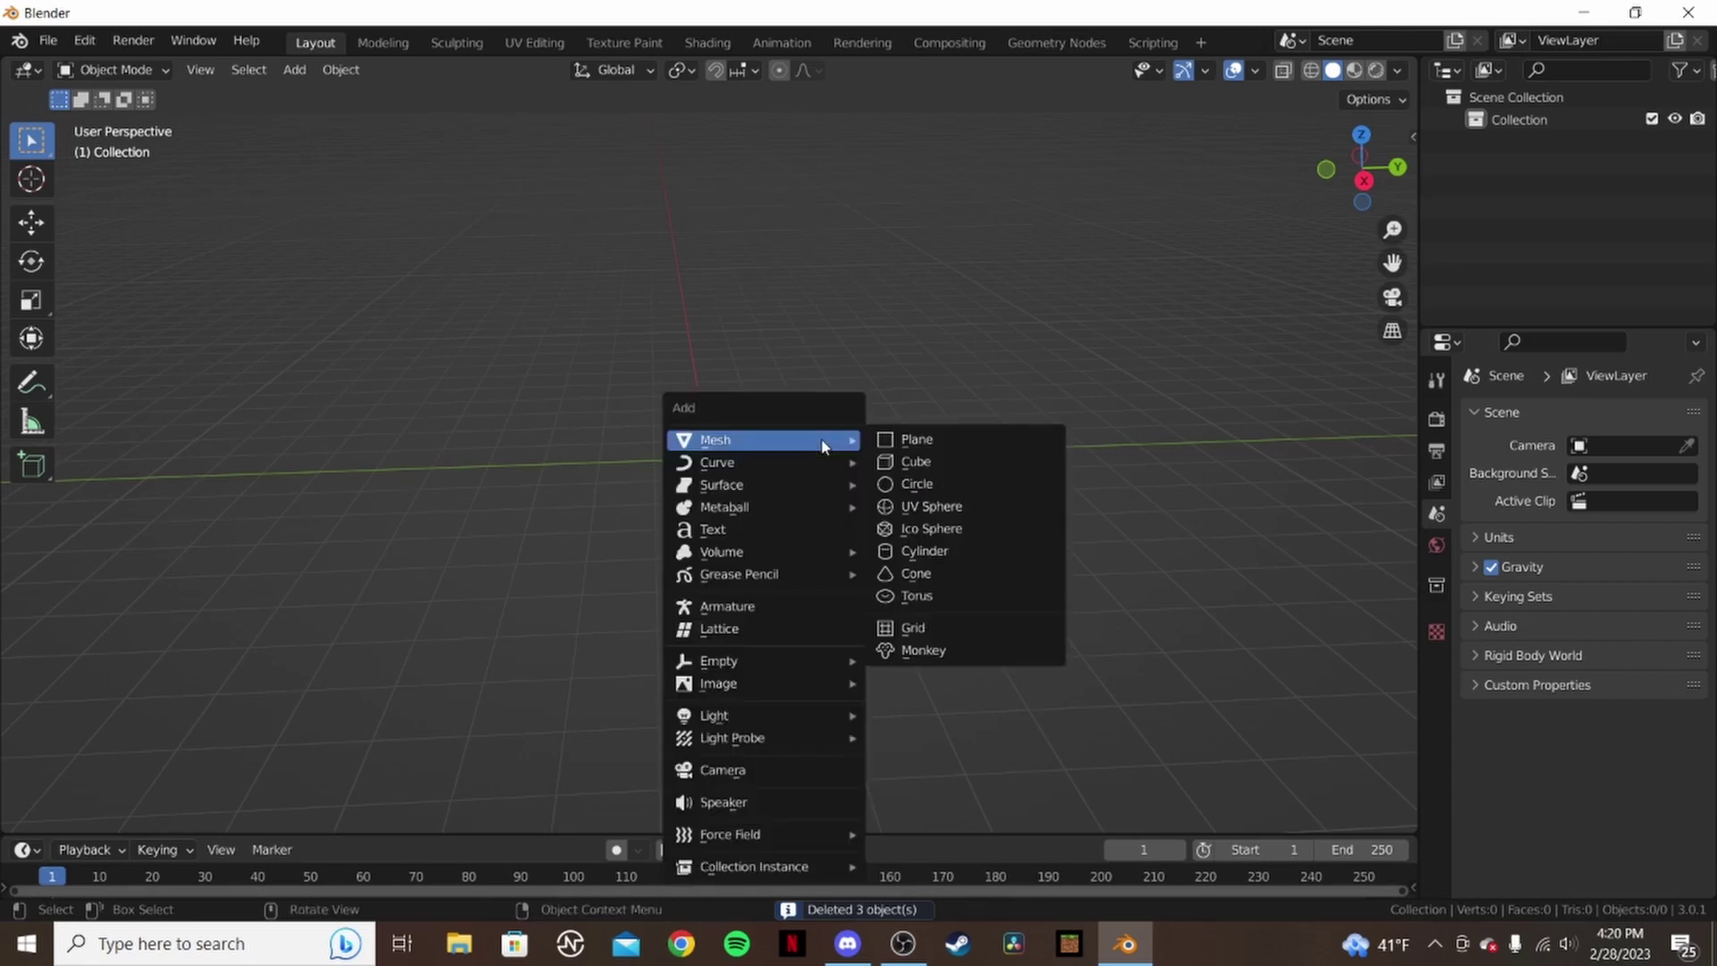
pyautogui.click(920, 441)
pyautogui.moveTo(900, 441); pyautogui.dragTo(727, 491, button='middle')
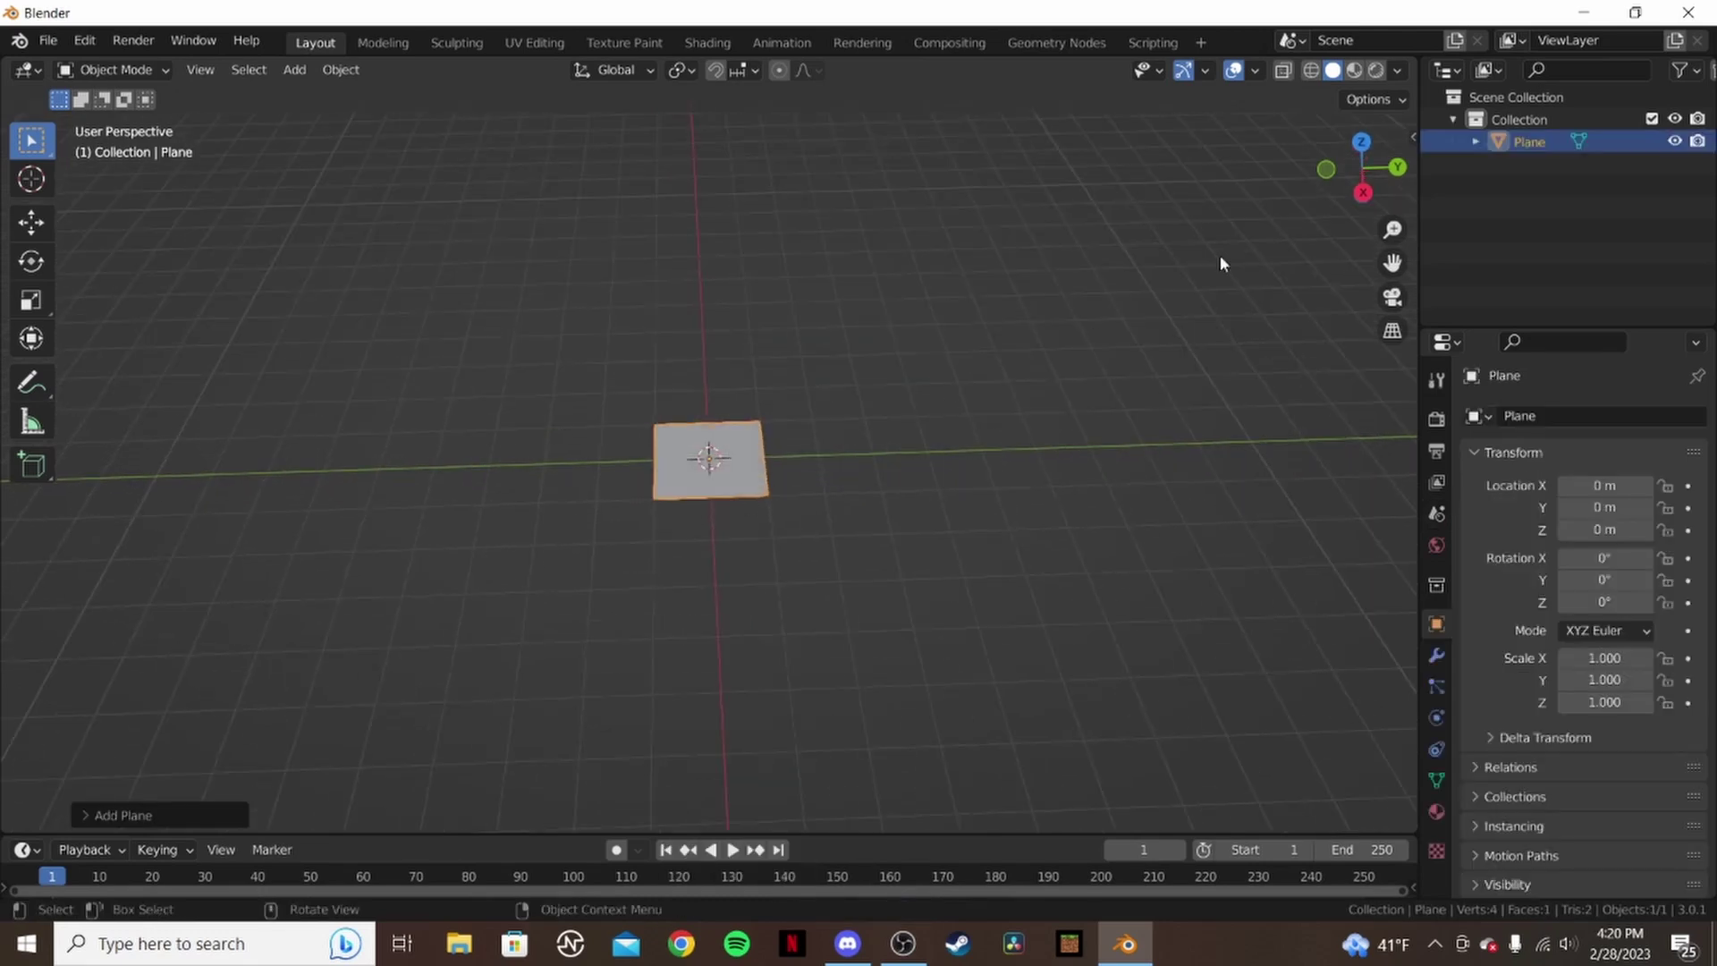
# - Set the plane's X dimension to 1 m
pyautogui.click(1416, 139)
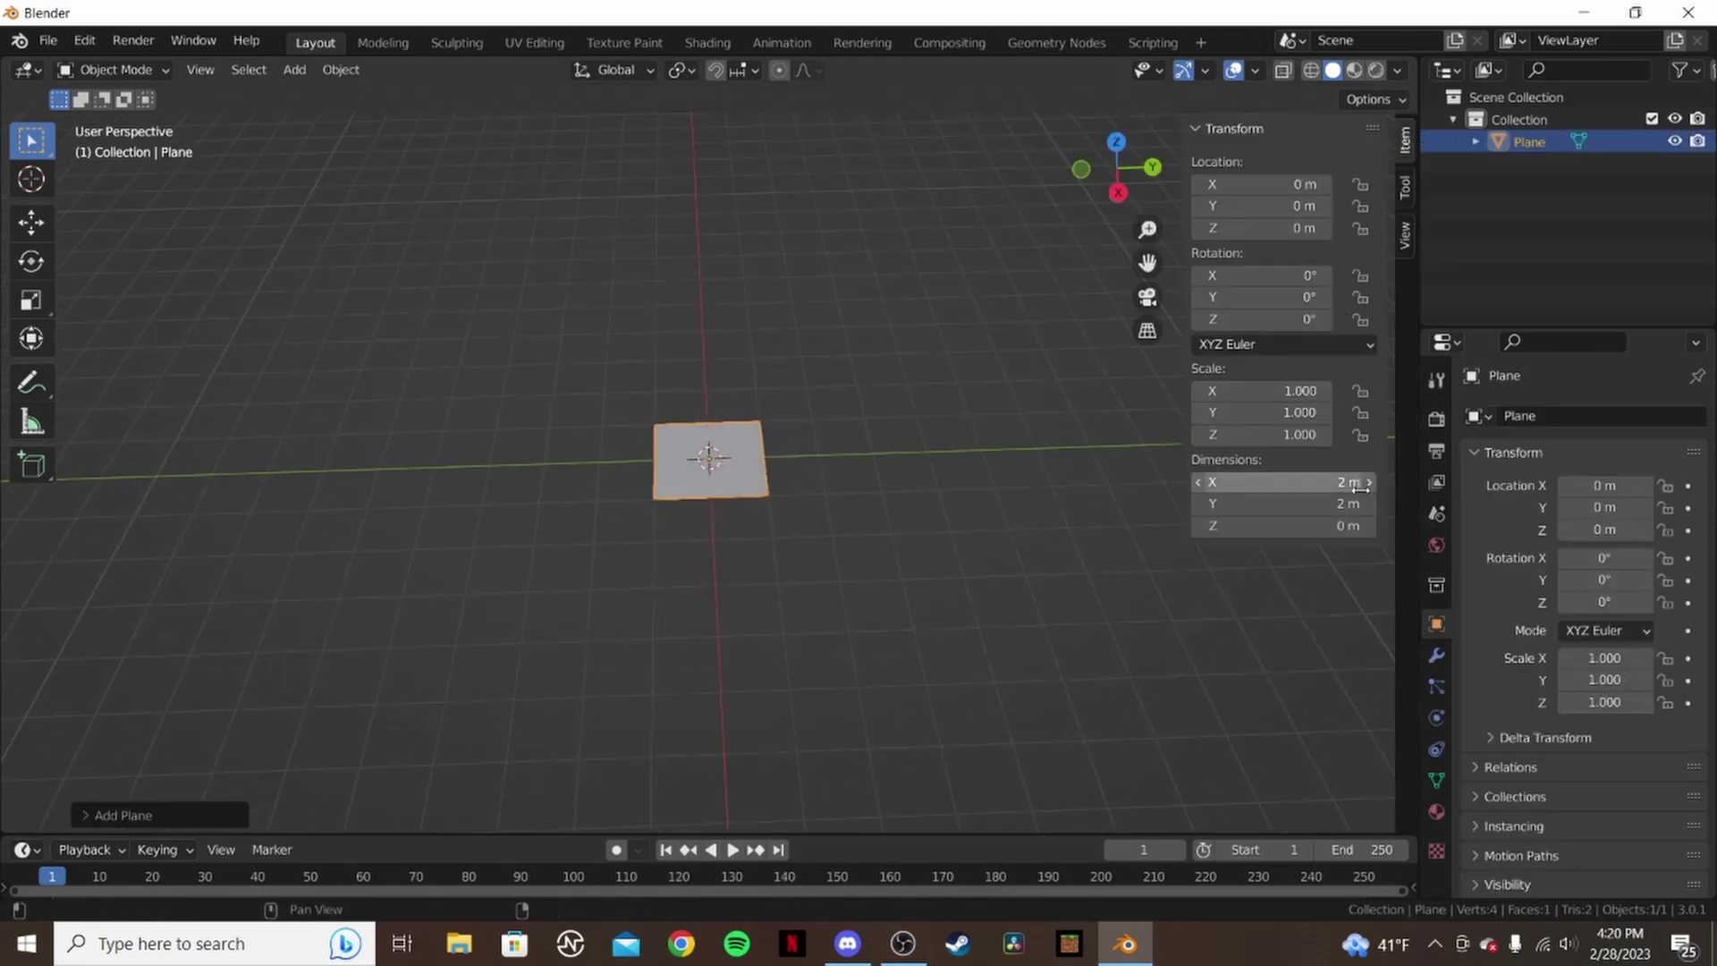
pyautogui.click(1318, 480)
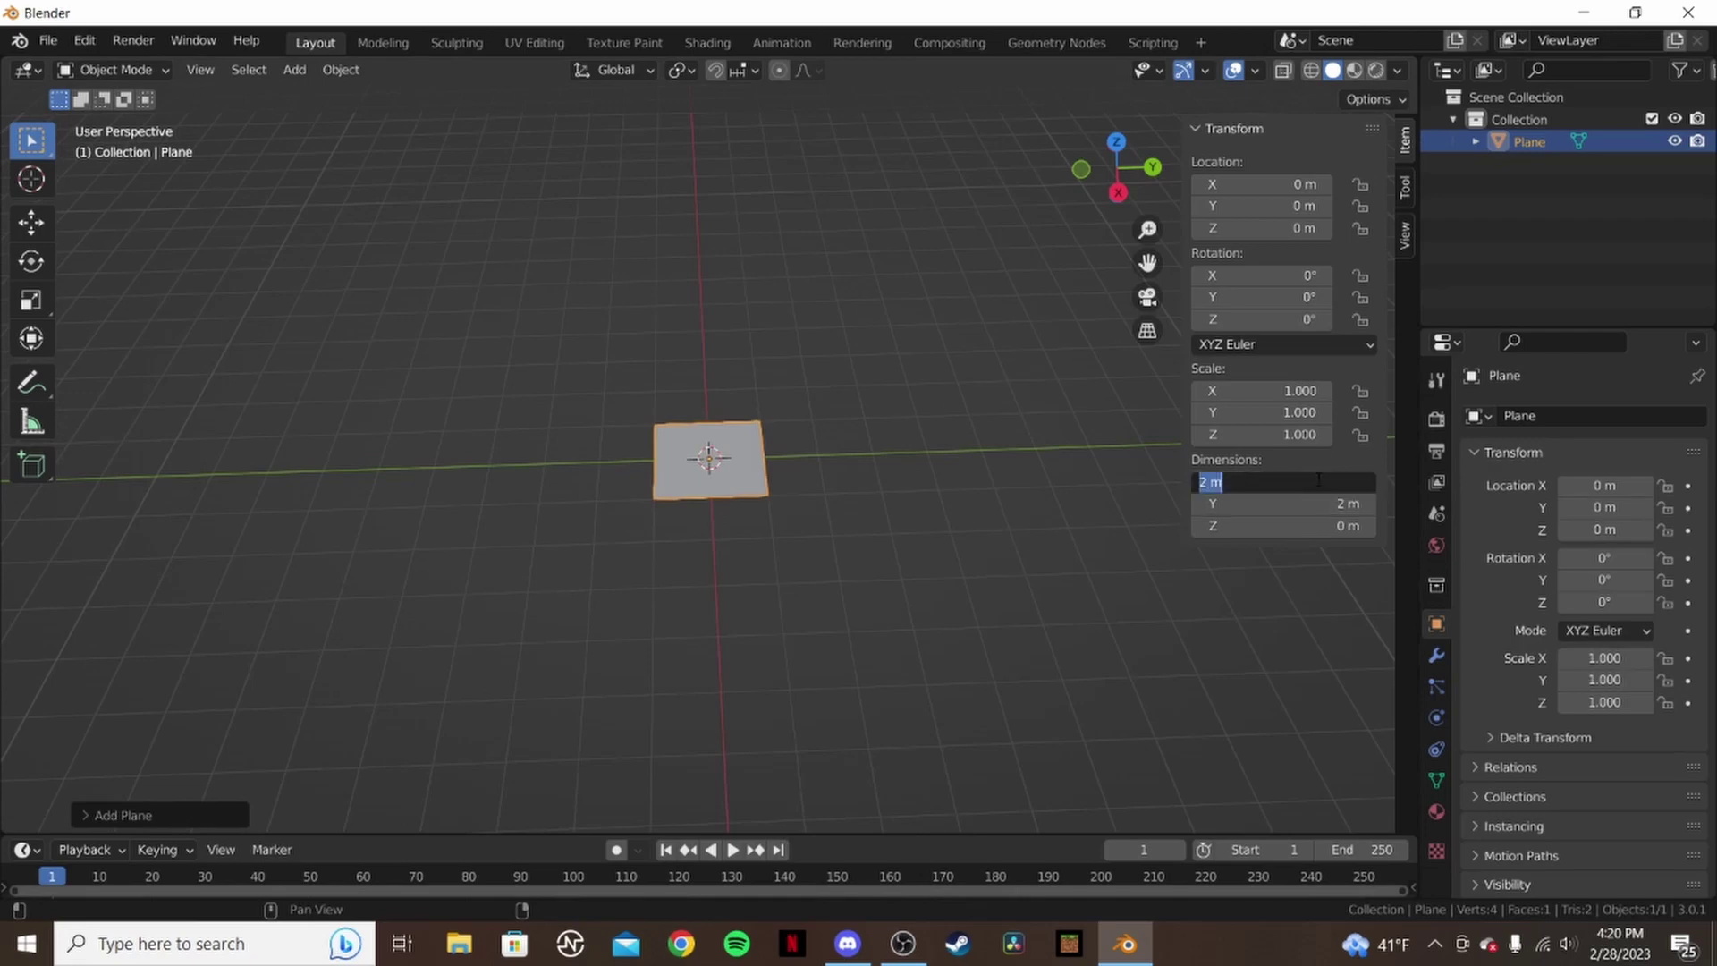
pyautogui.write('1')
pyautogui.press('Return')
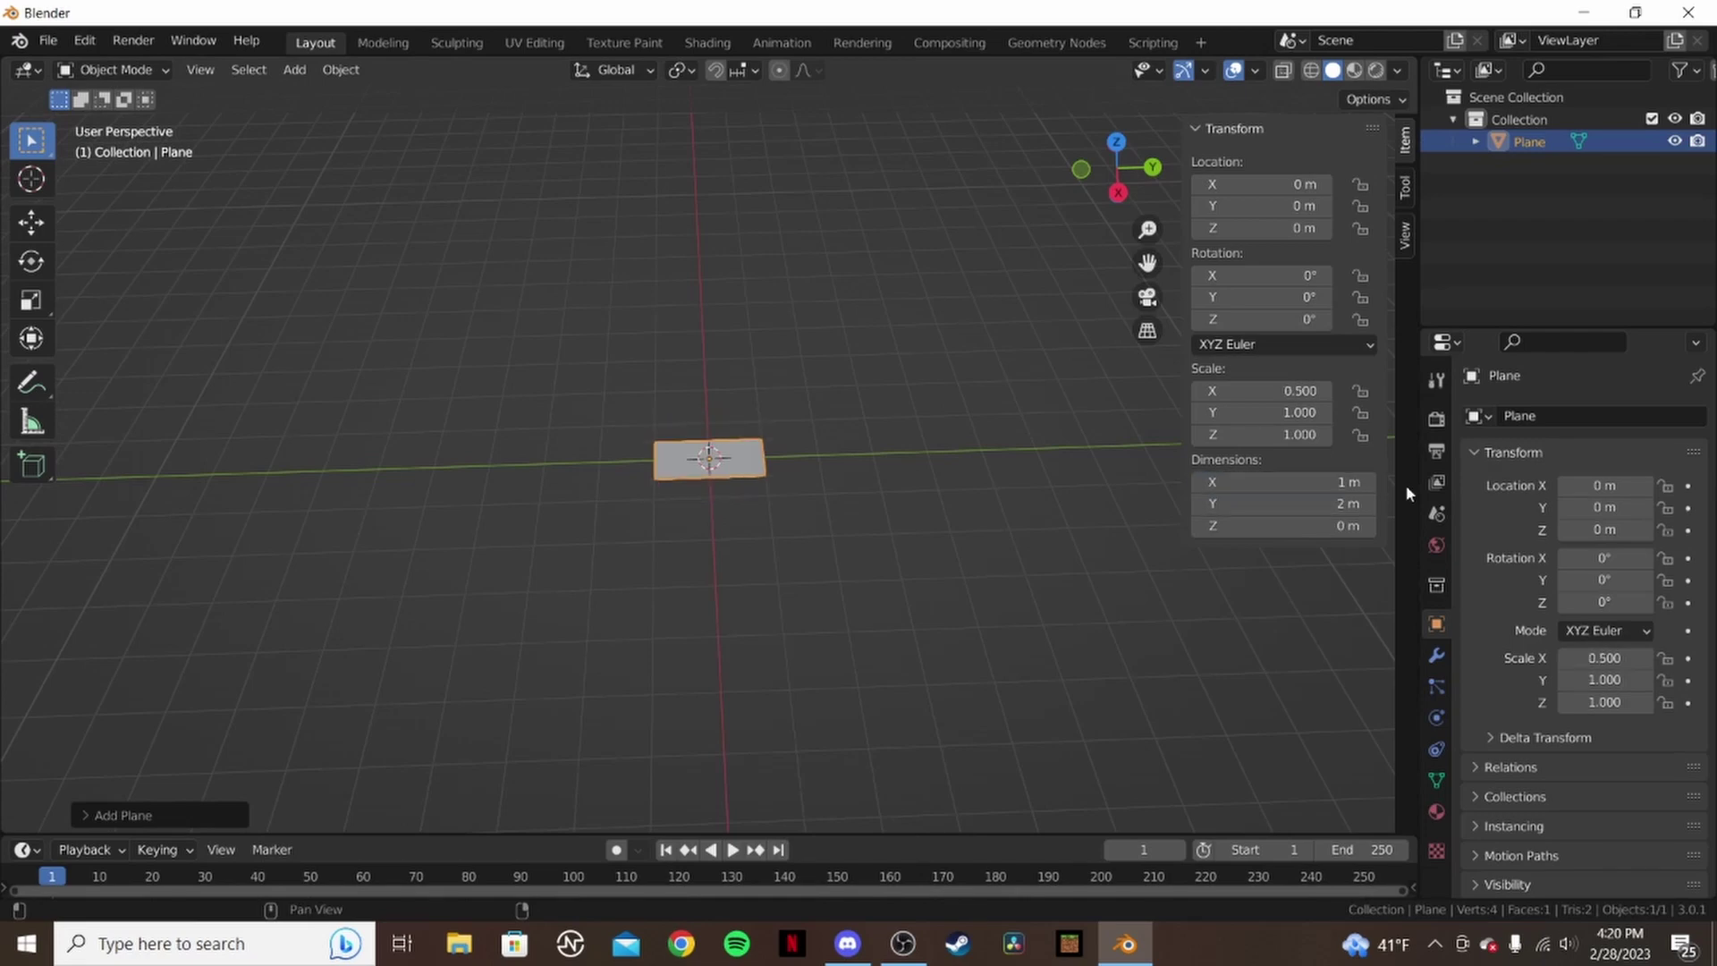
# - Stand the plane upright by setting its X rotation to 90°
pyautogui.moveTo(812, 356); pyautogui.dragTo(805, 465, button='middle')
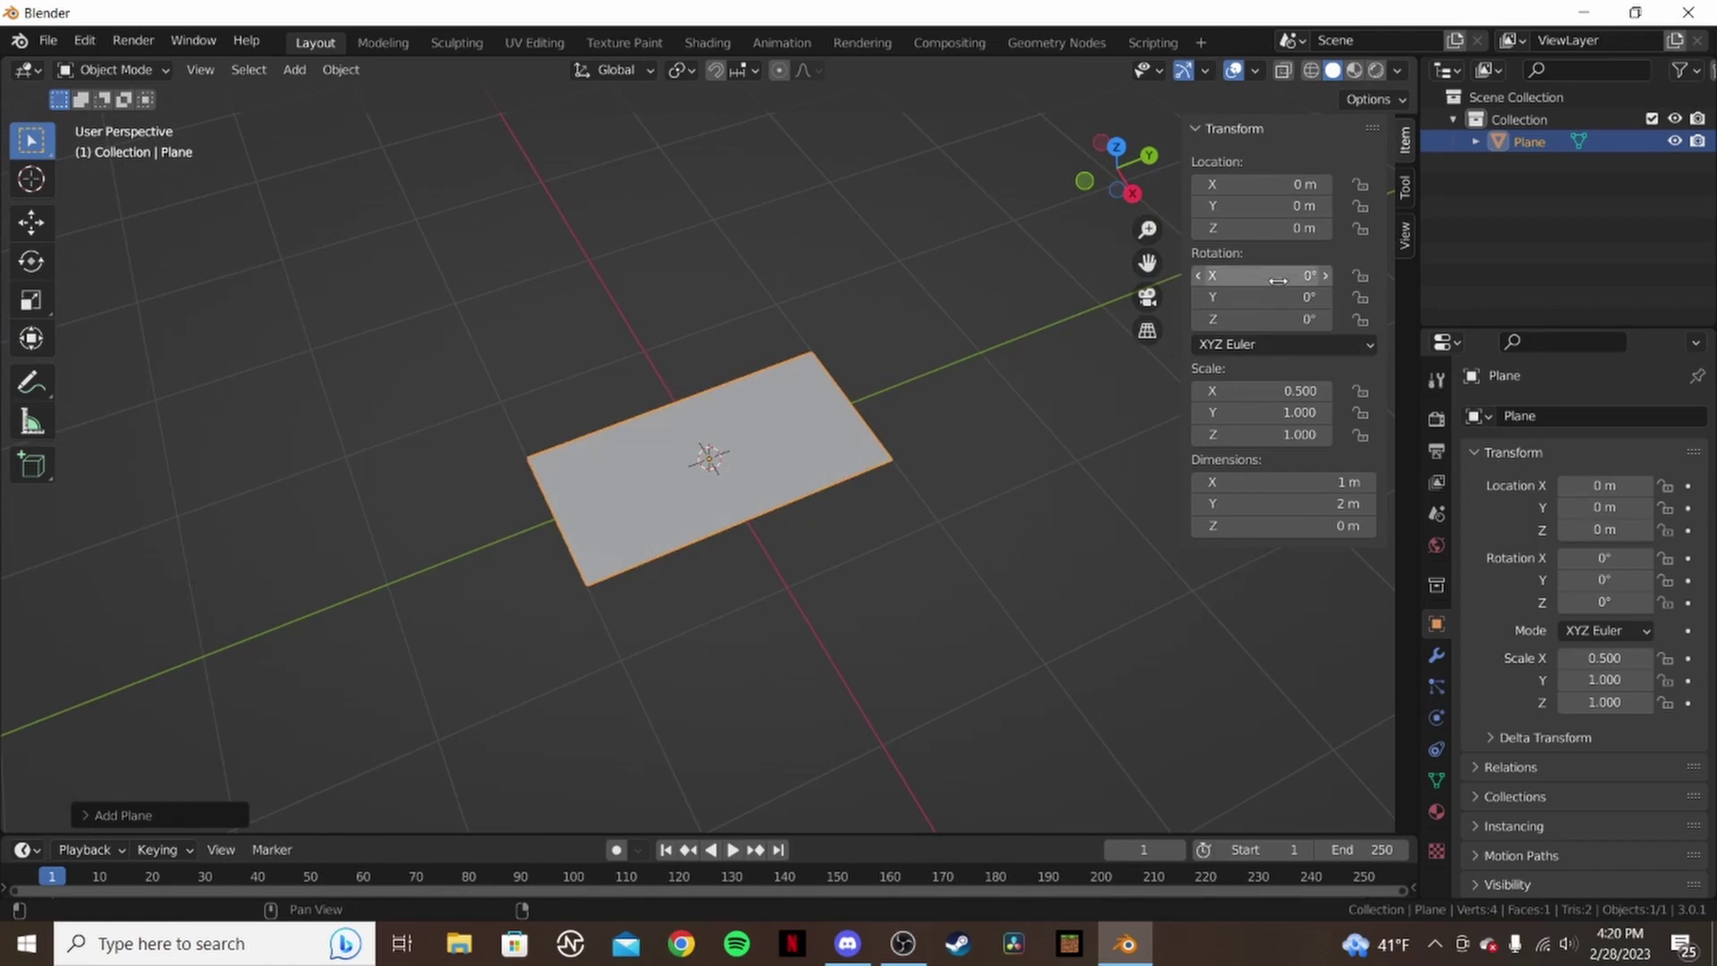
pyautogui.click(1279, 281)
pyautogui.press('Return')
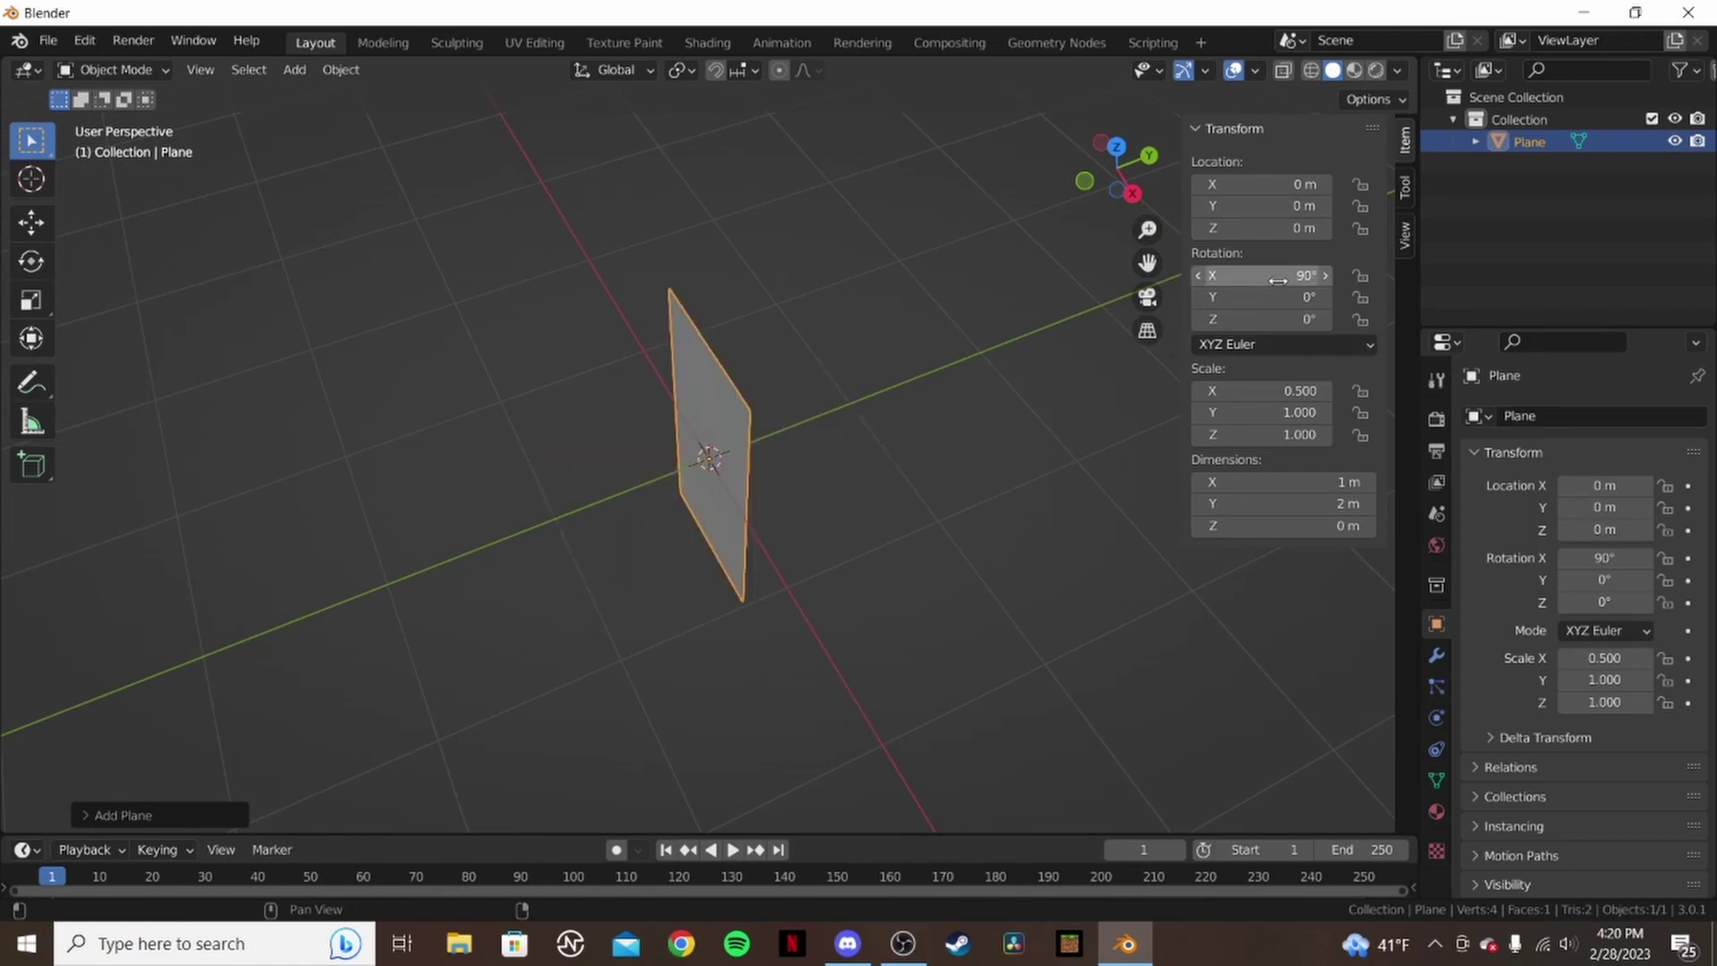
# - Lower the upright plane by setting its Z location to -1 m
pyautogui.moveTo(805, 375); pyautogui.dragTo(688, 561, button='middle')
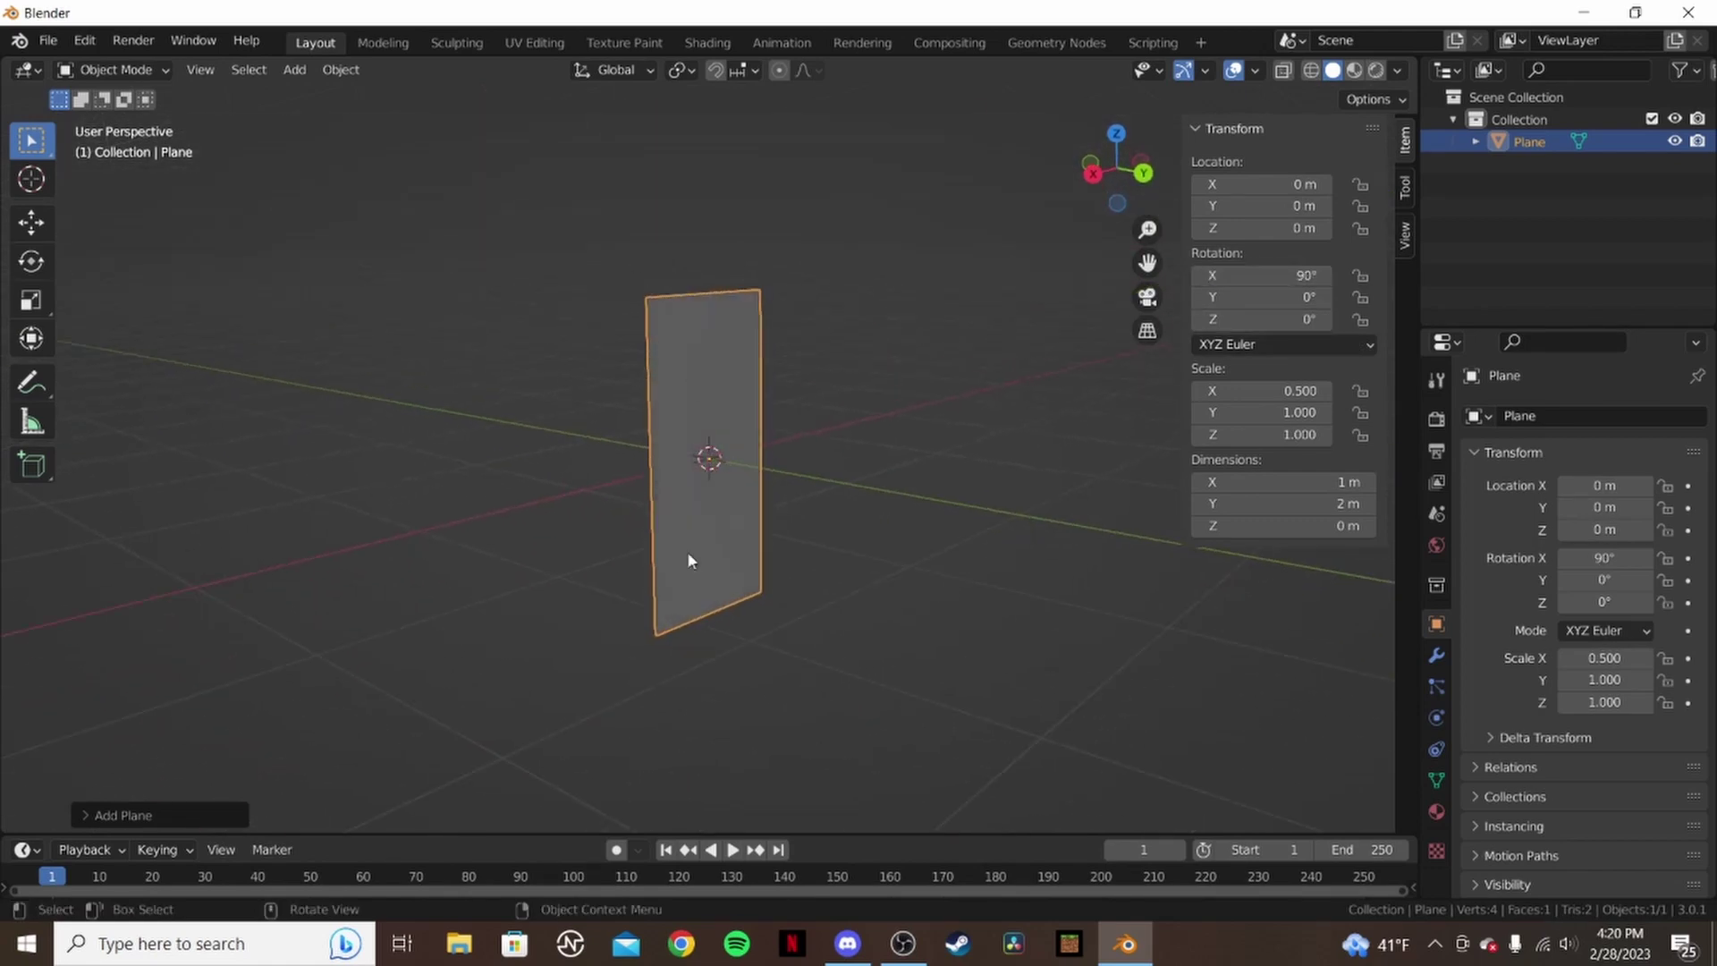
pyautogui.click(1281, 230)
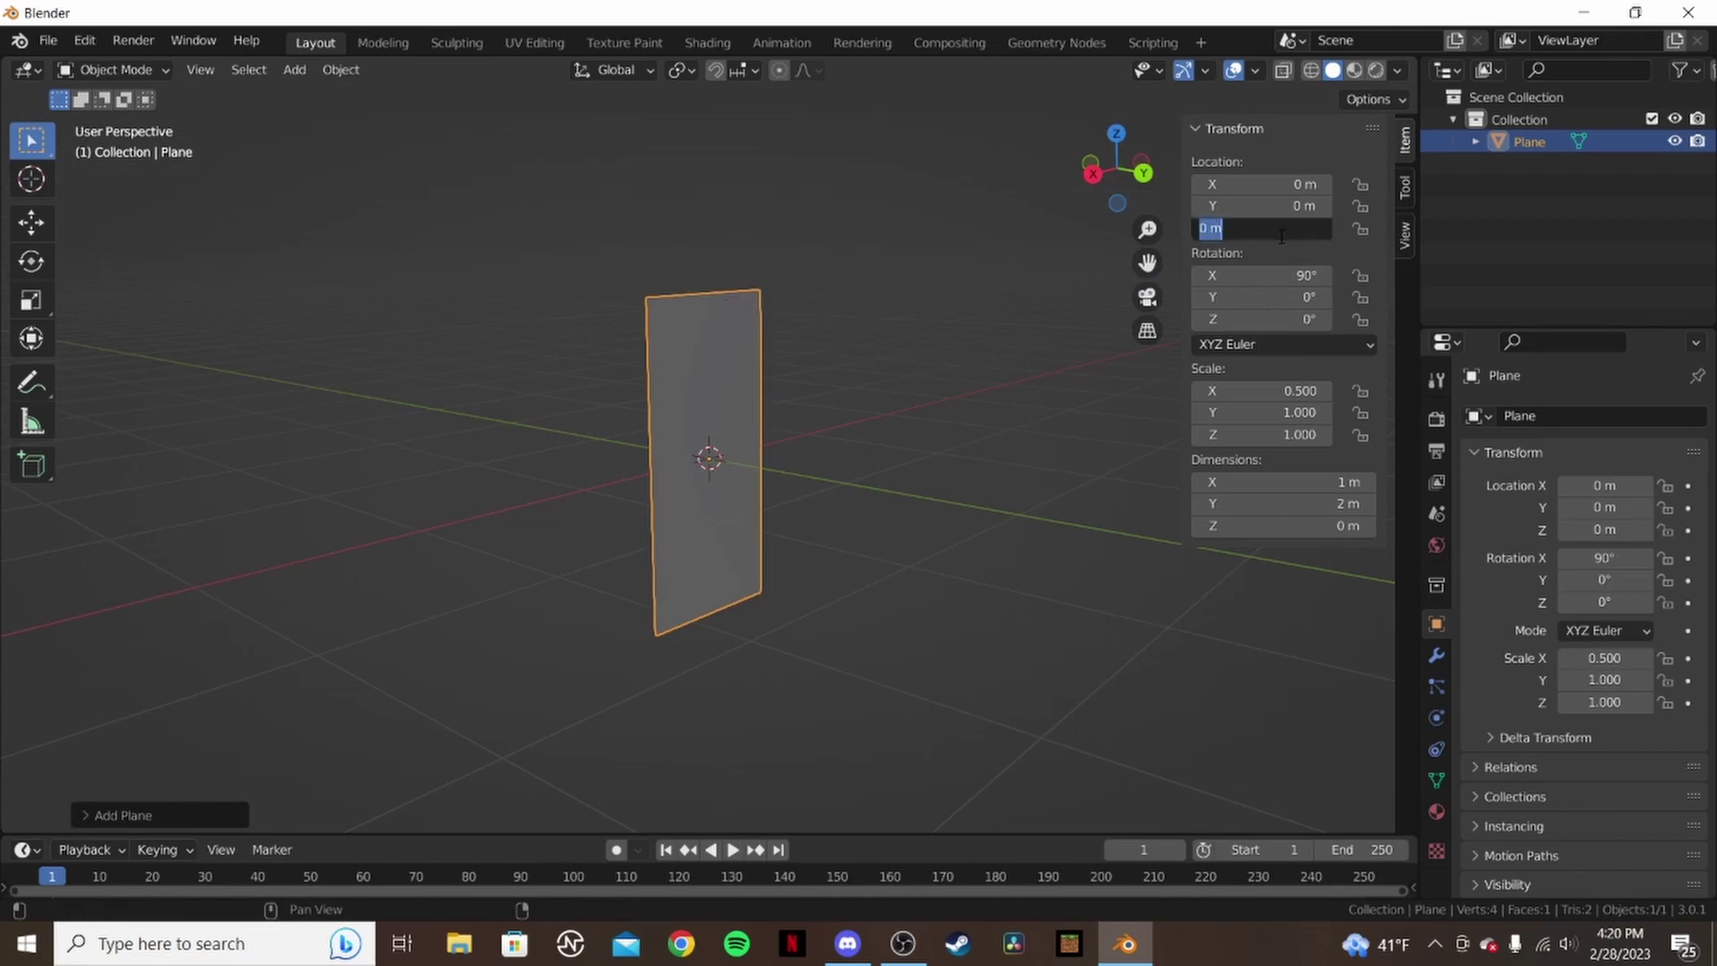
pyautogui.write('-1')
pyautogui.press('Return')
# - Examine the upright plane from several angles, checking its upper edge against the world origin
pyautogui.moveTo(847, 319); pyautogui.dragTo(700, 389, button='middle')
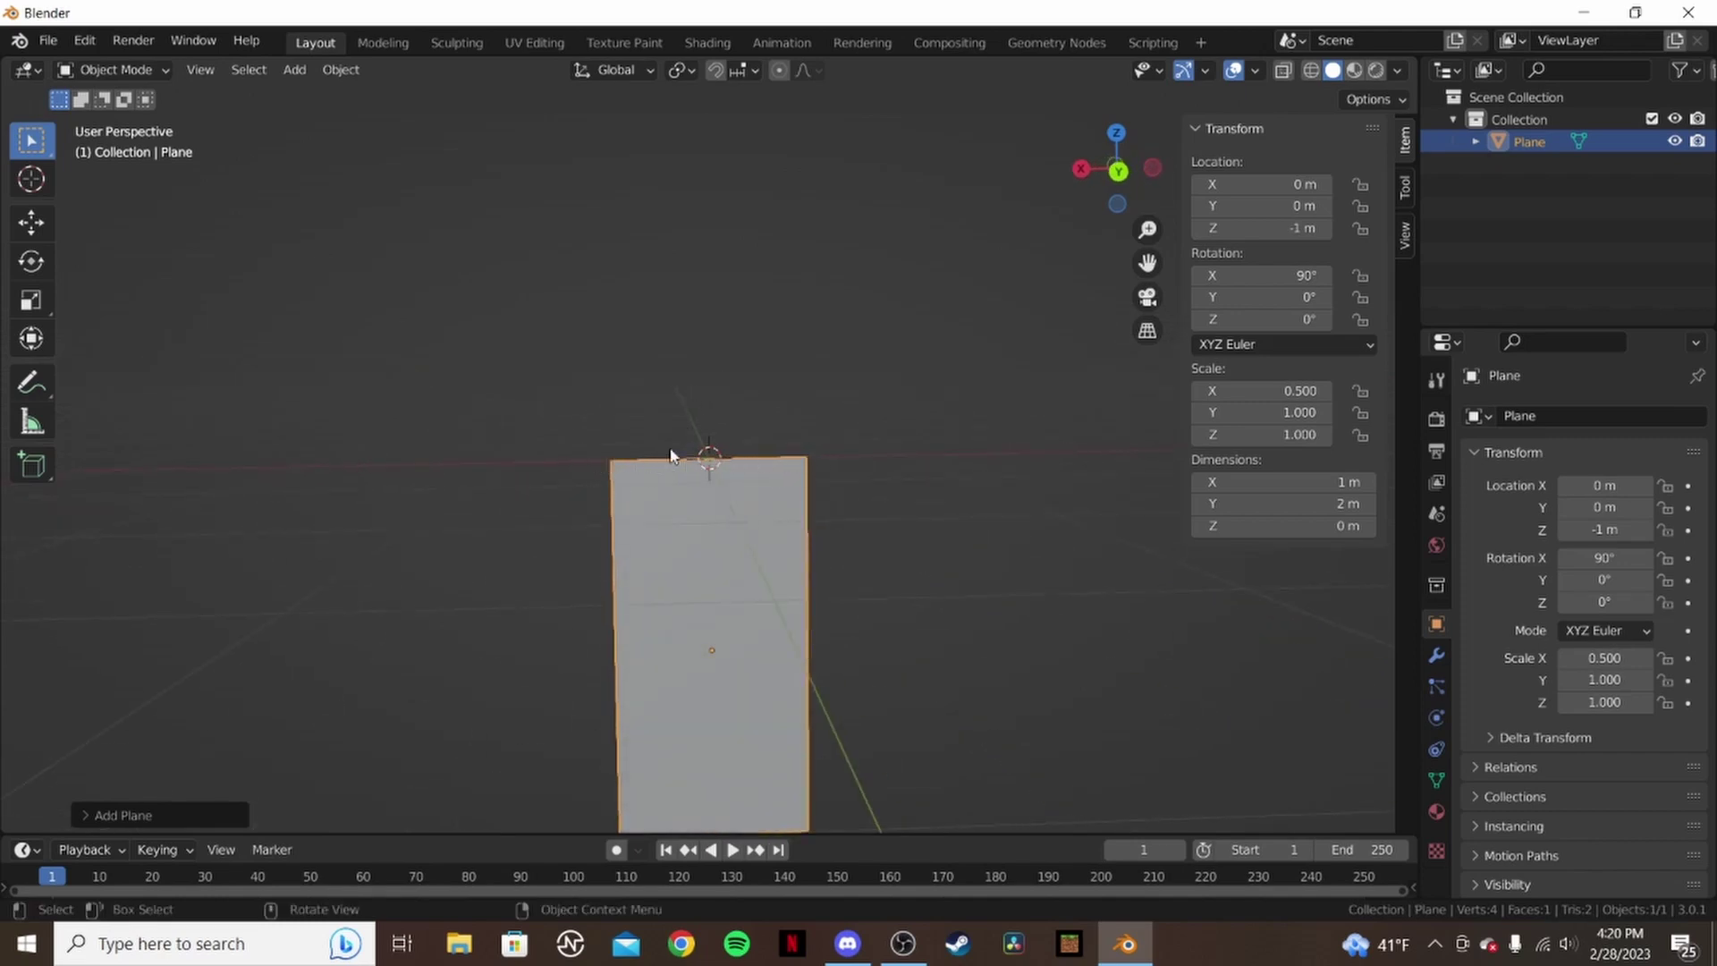
pyautogui.moveTo(850, 462); pyautogui.dragTo(802, 480, button='middle')
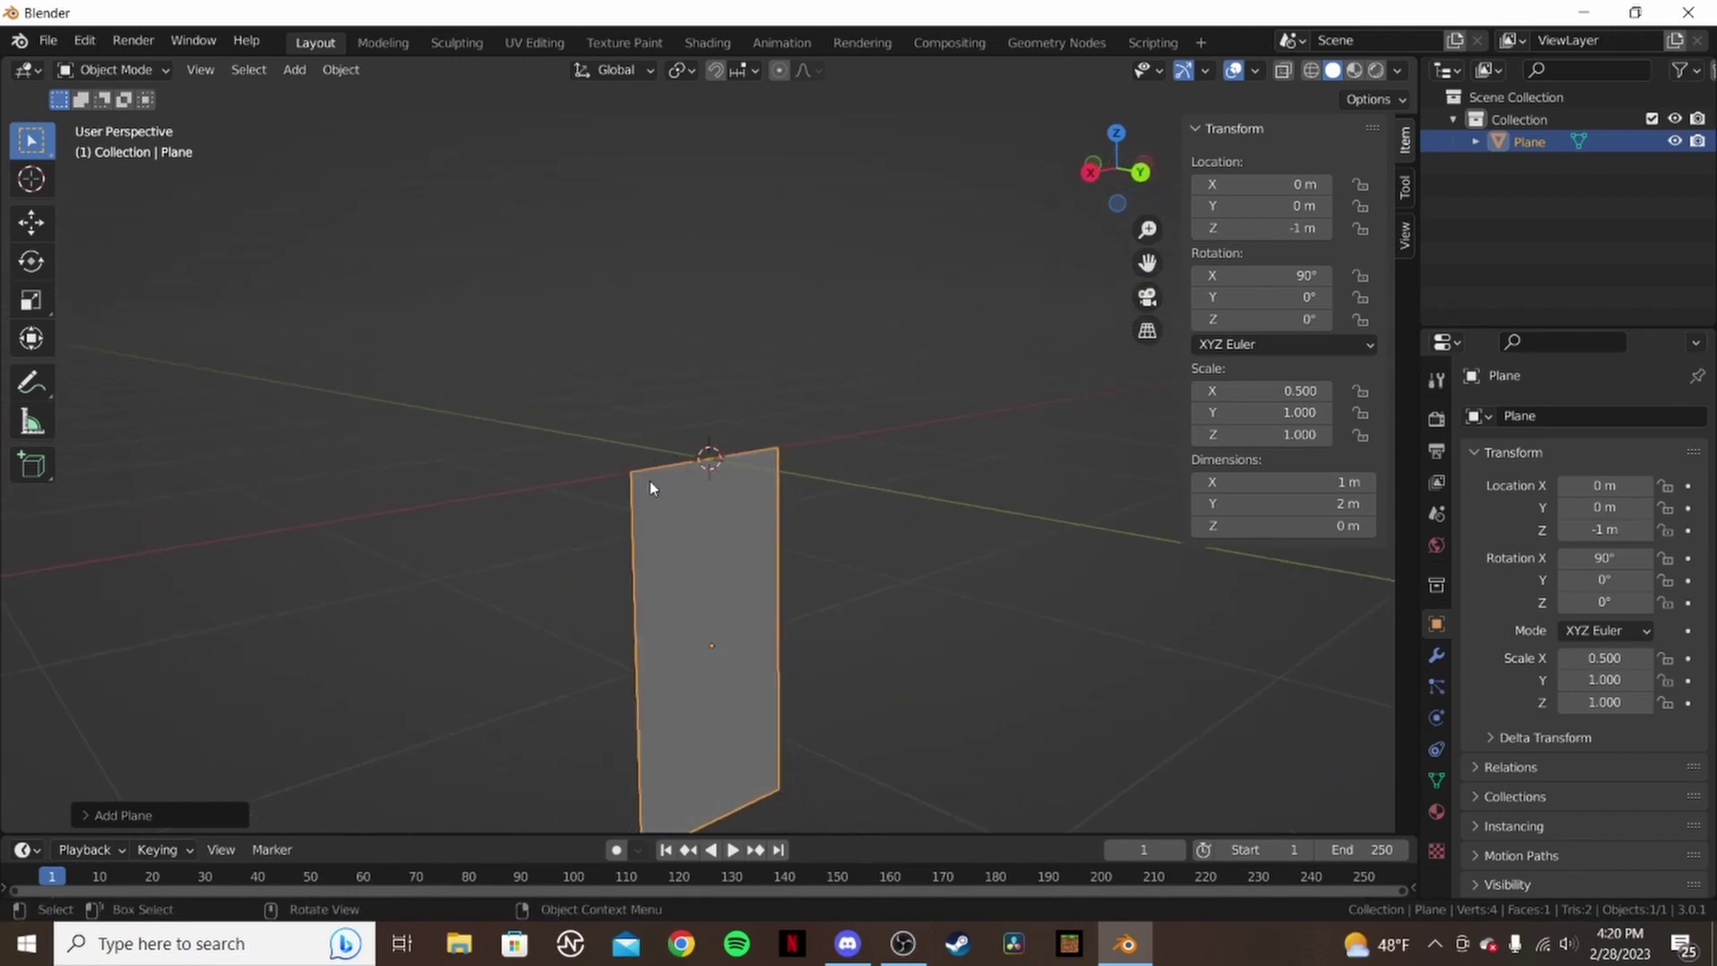
pyautogui.moveTo(727, 455); pyautogui.dragTo(807, 469, button='middle')
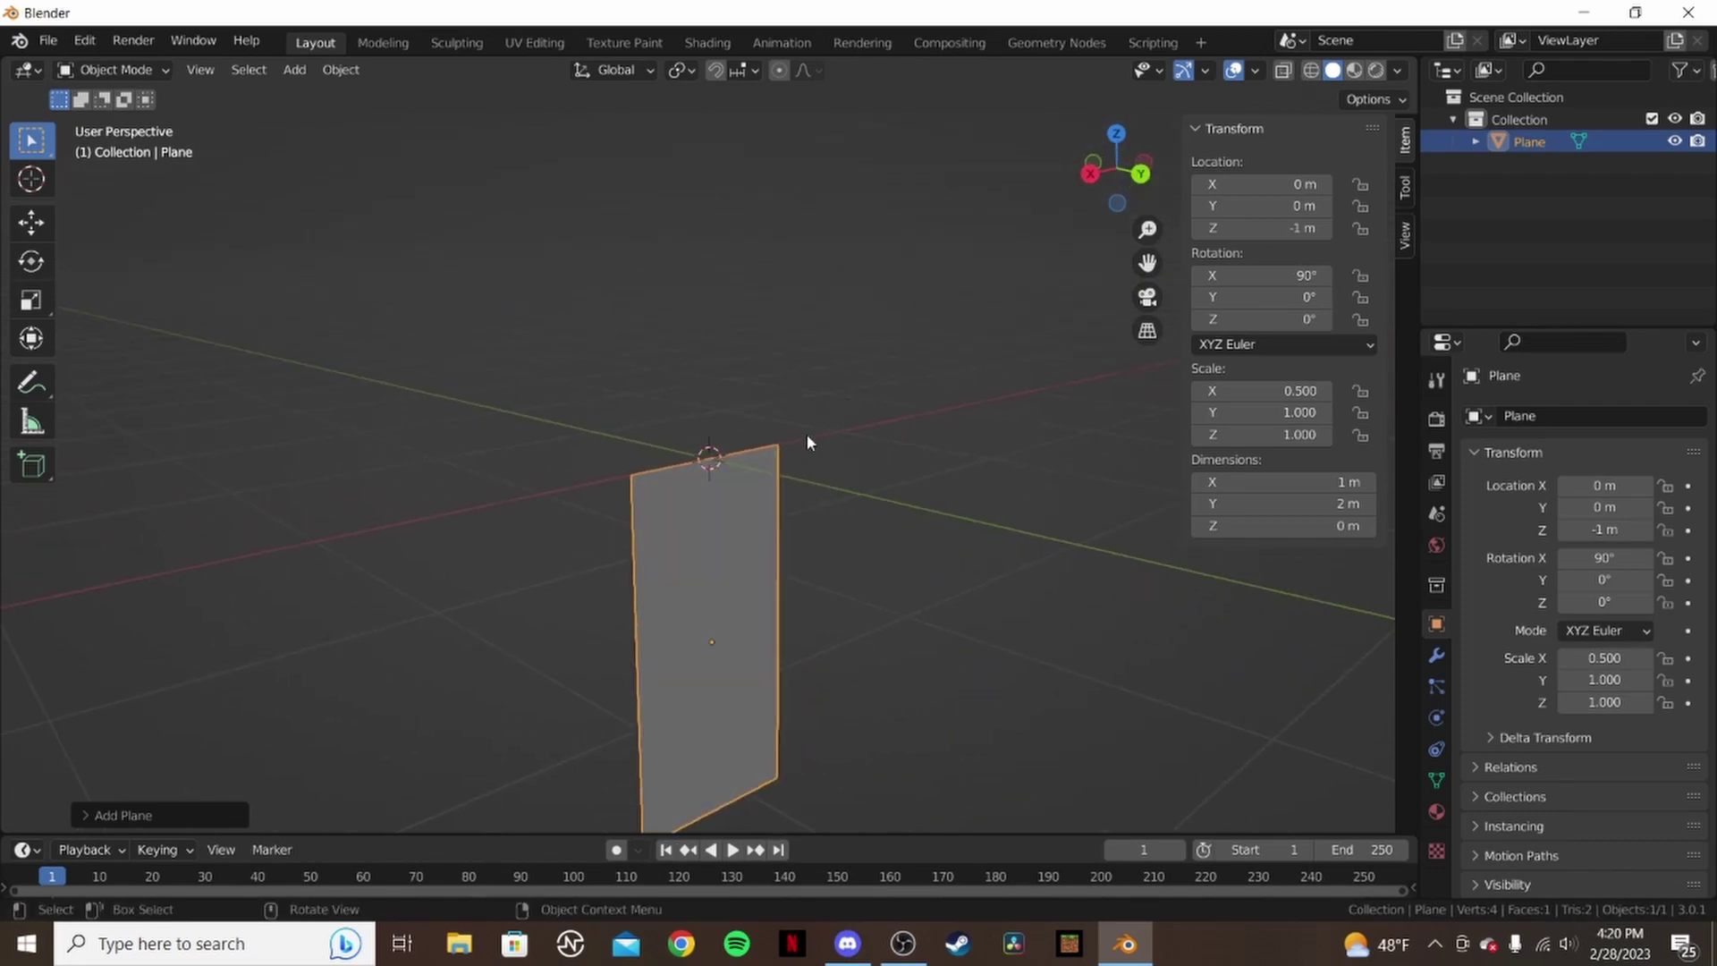
pyautogui.moveTo(995, 470); pyautogui.dragTo(958, 478, button='middle')
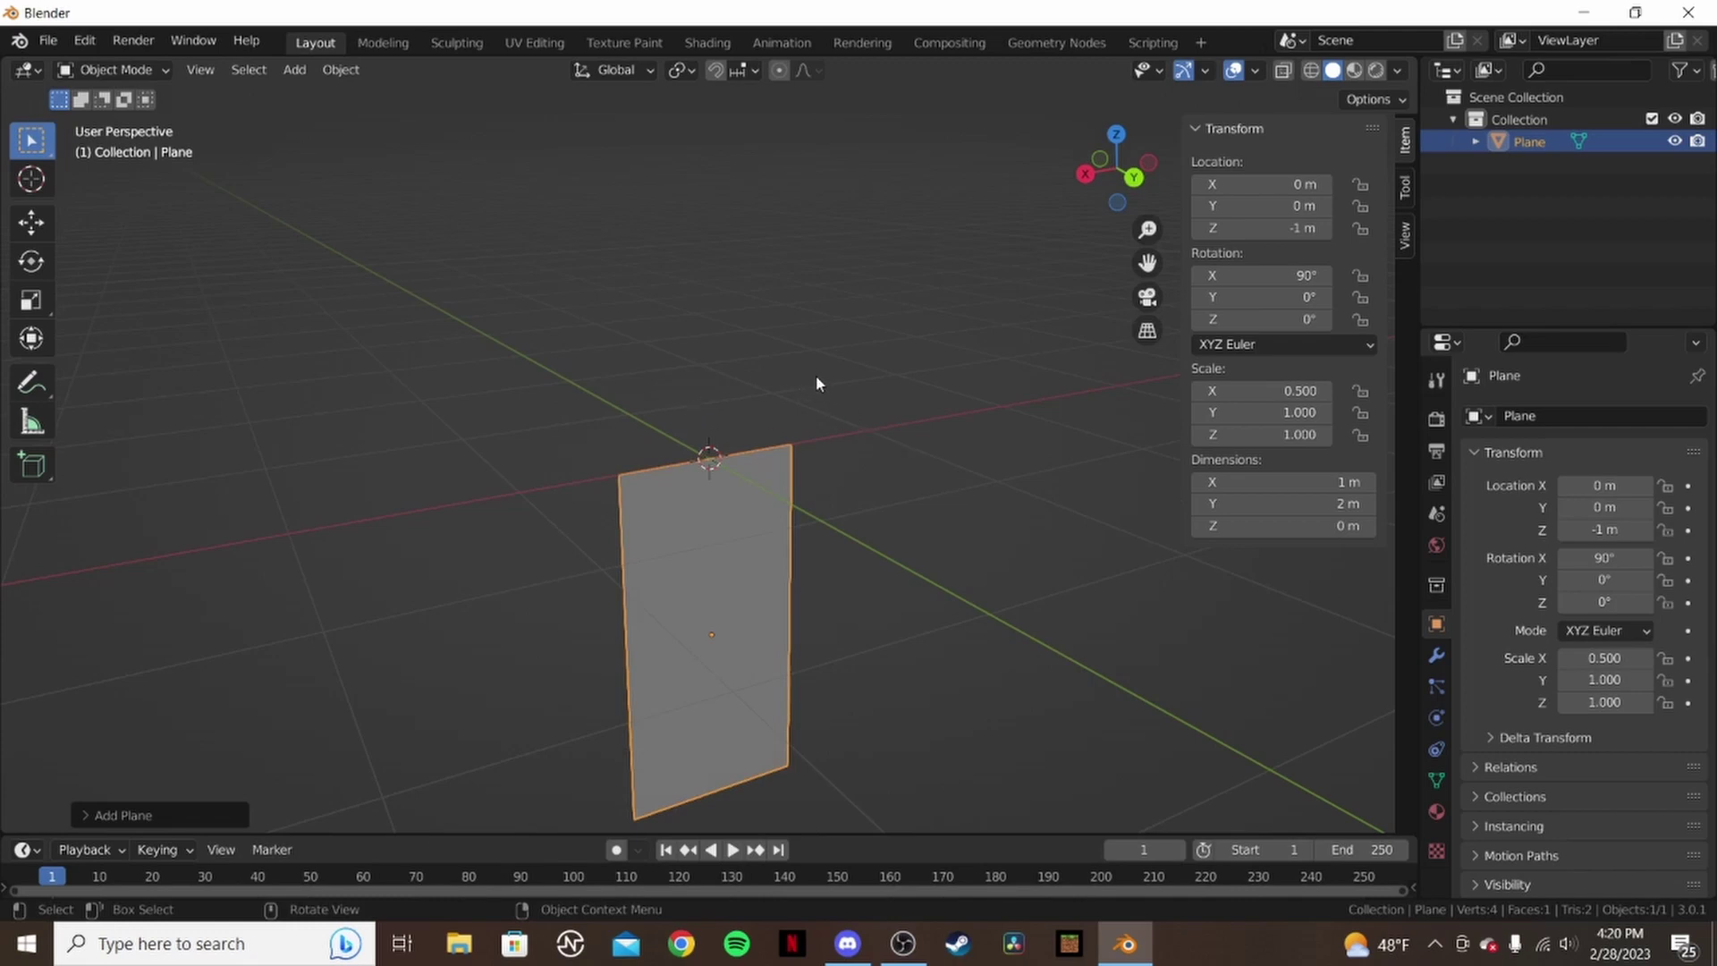
pyautogui.moveTo(809, 393); pyautogui.dragTo(721, 396, button='middle')
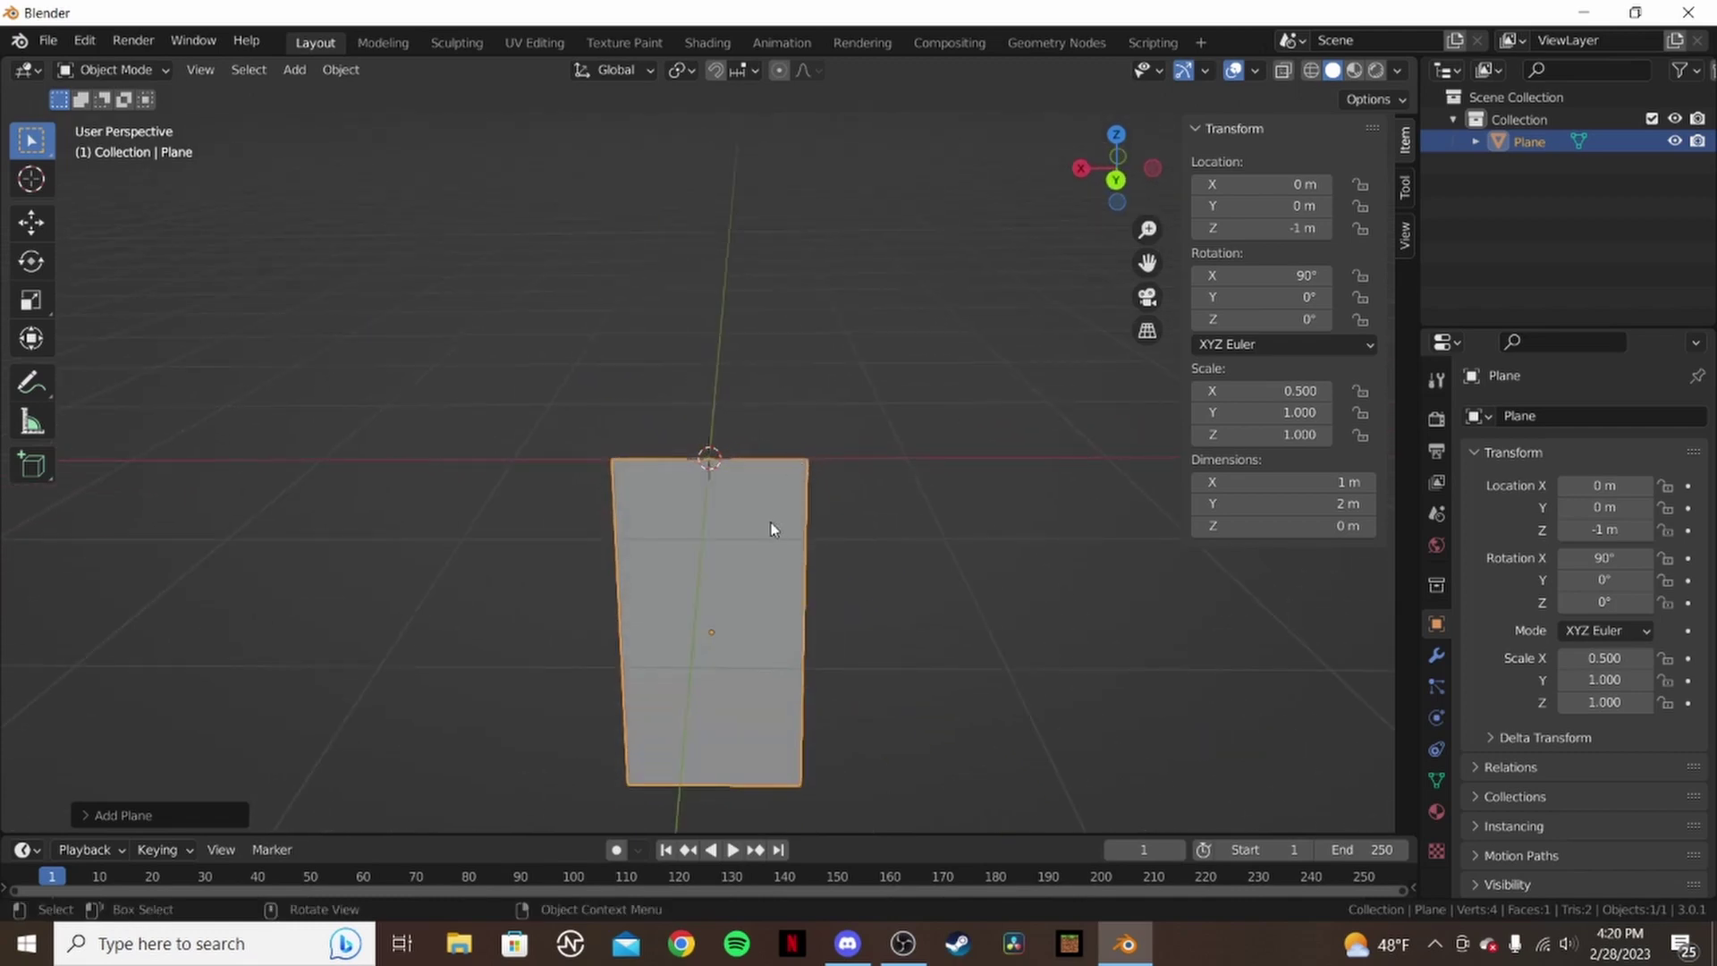
pyautogui.moveTo(946, 483); pyautogui.dragTo(853, 491, button='middle')
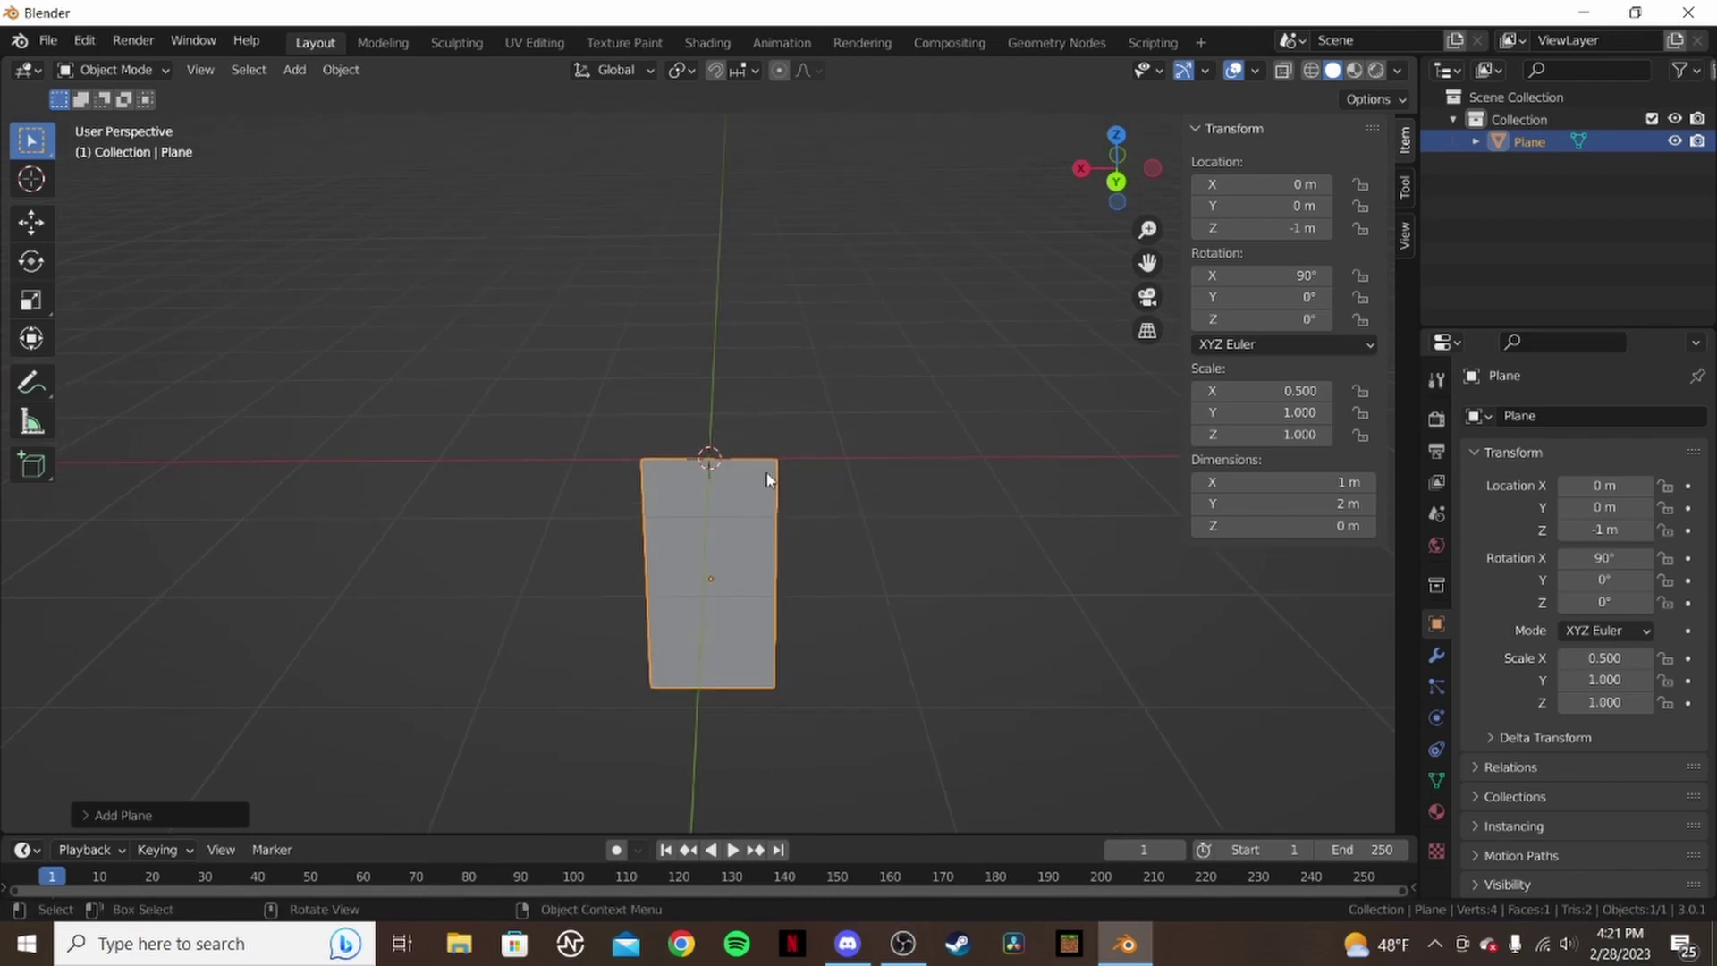
pyautogui.moveTo(747, 481); pyautogui.dragTo(794, 458, button='middle')
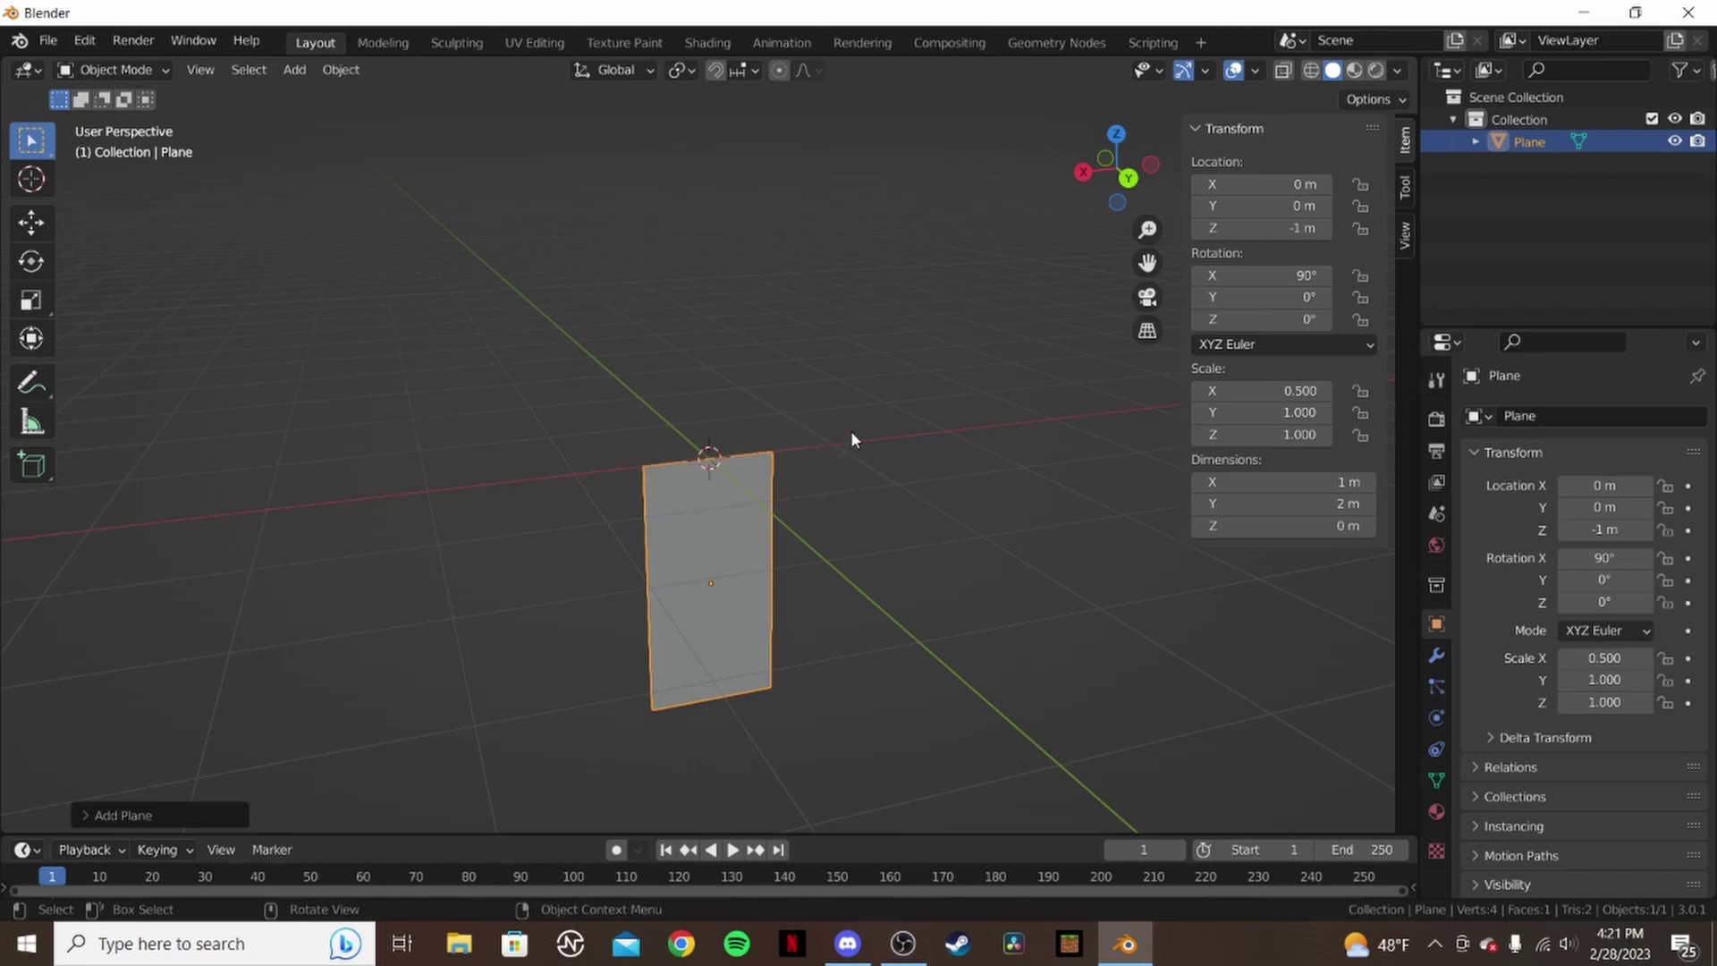
pyautogui.moveTo(896, 458); pyautogui.dragTo(782, 528, button='middle')
pyautogui.scroll(-5, 782, 528)
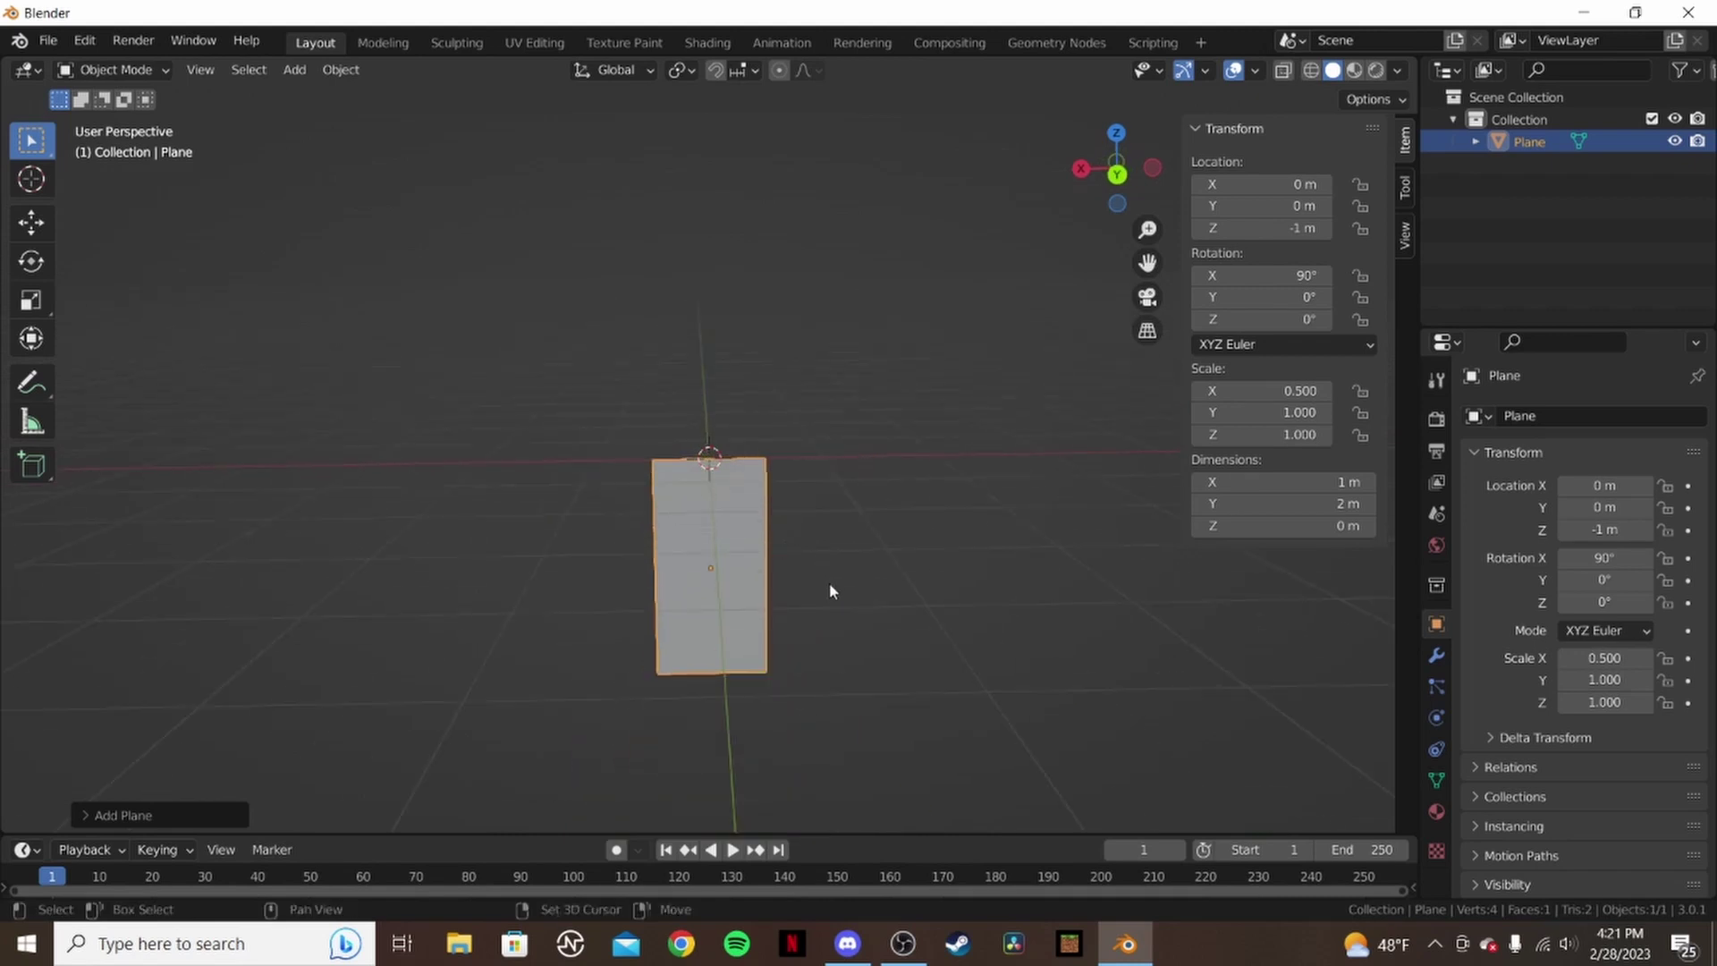
pyautogui.moveTo(831, 586); pyautogui.dragTo(677, 537, button='middle')
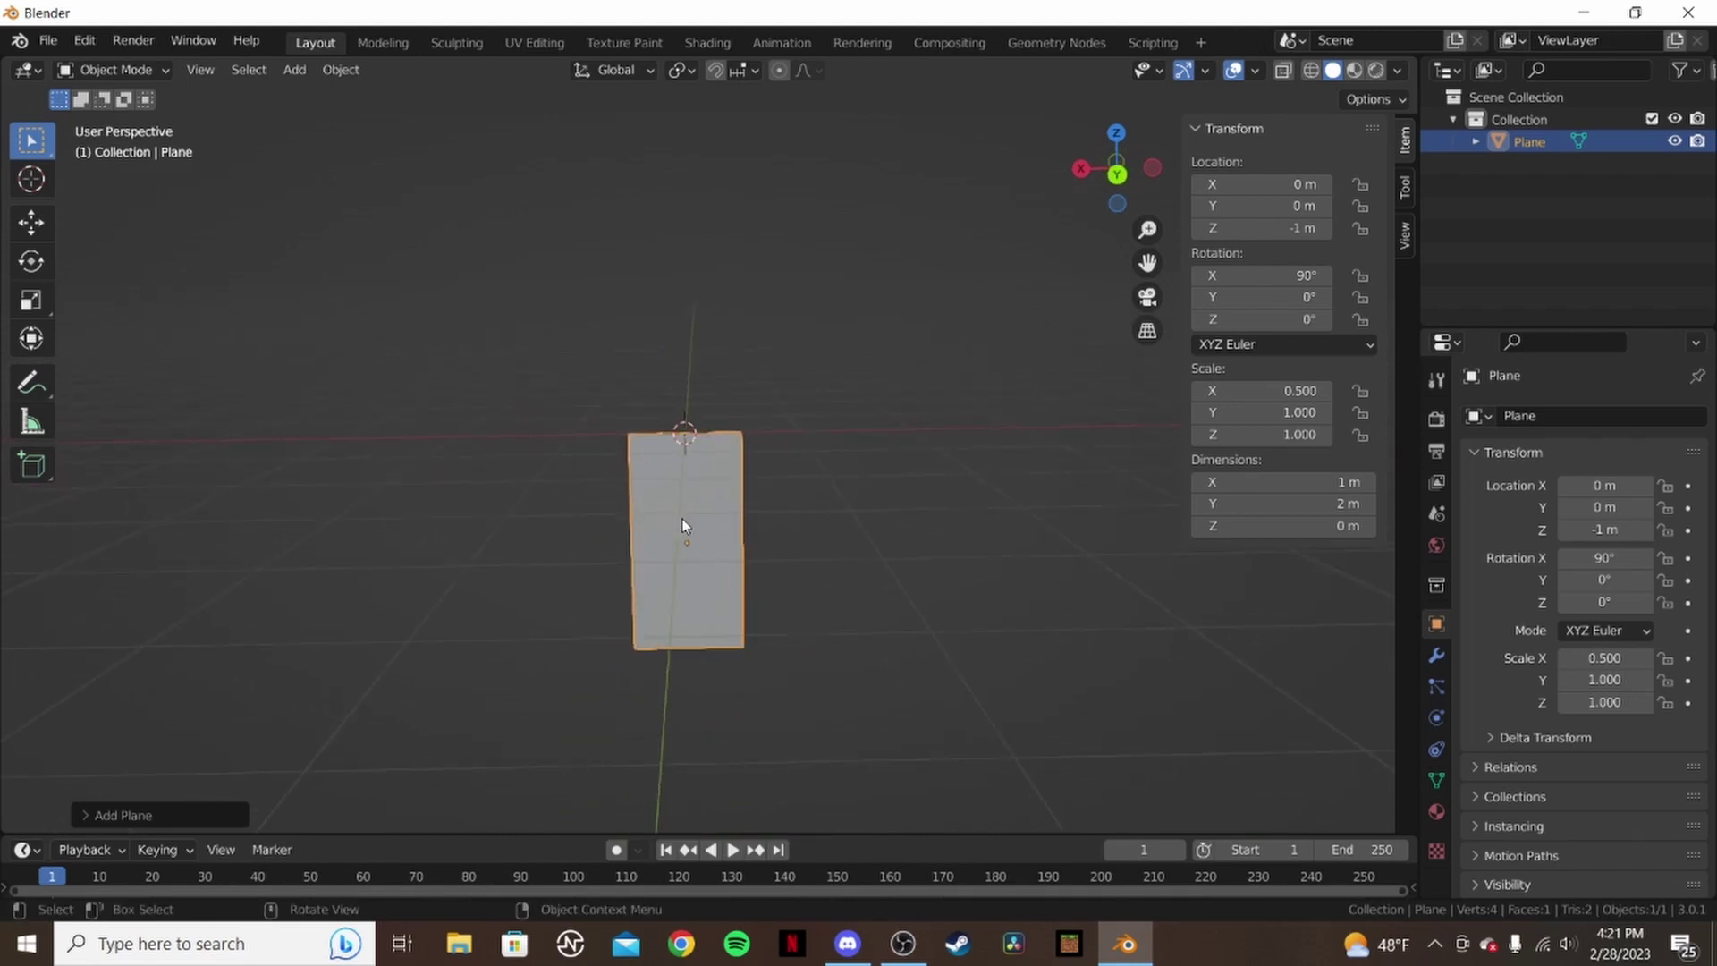
# - Subdivide the whole plane four times in Edit Mode and return to Object Mode
pyautogui.press('Tab')
pyautogui.rightClick(686, 517)
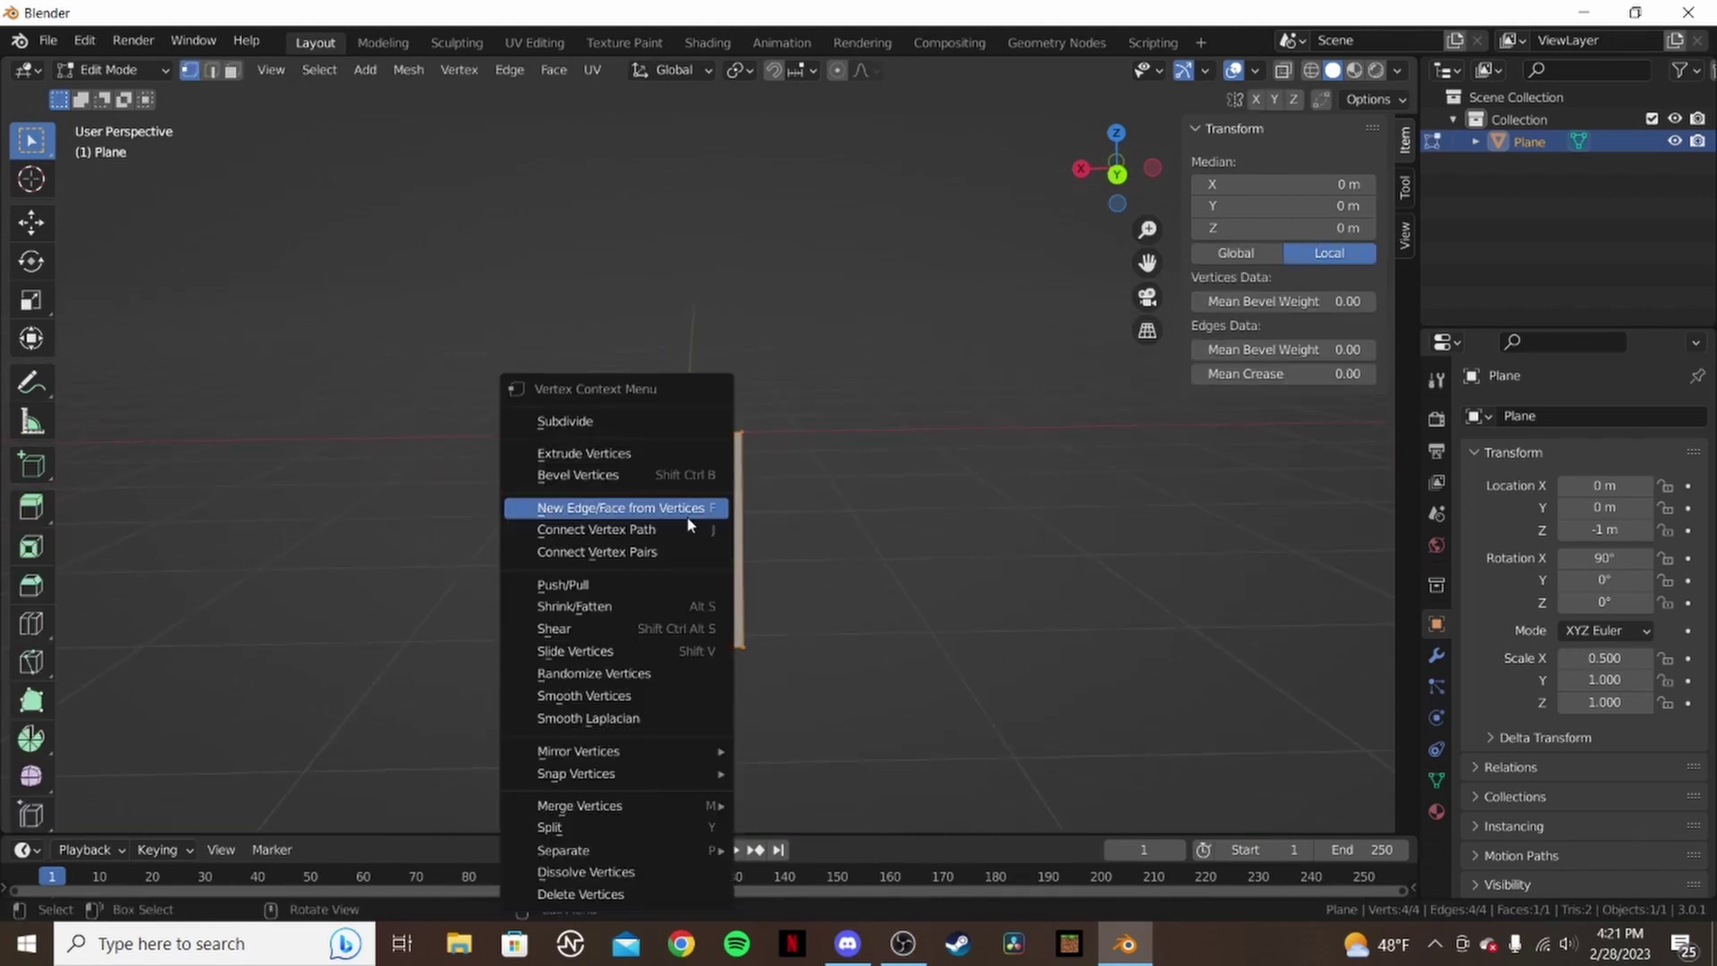
pyautogui.click(657, 426)
pyautogui.press('KP_Decimal')
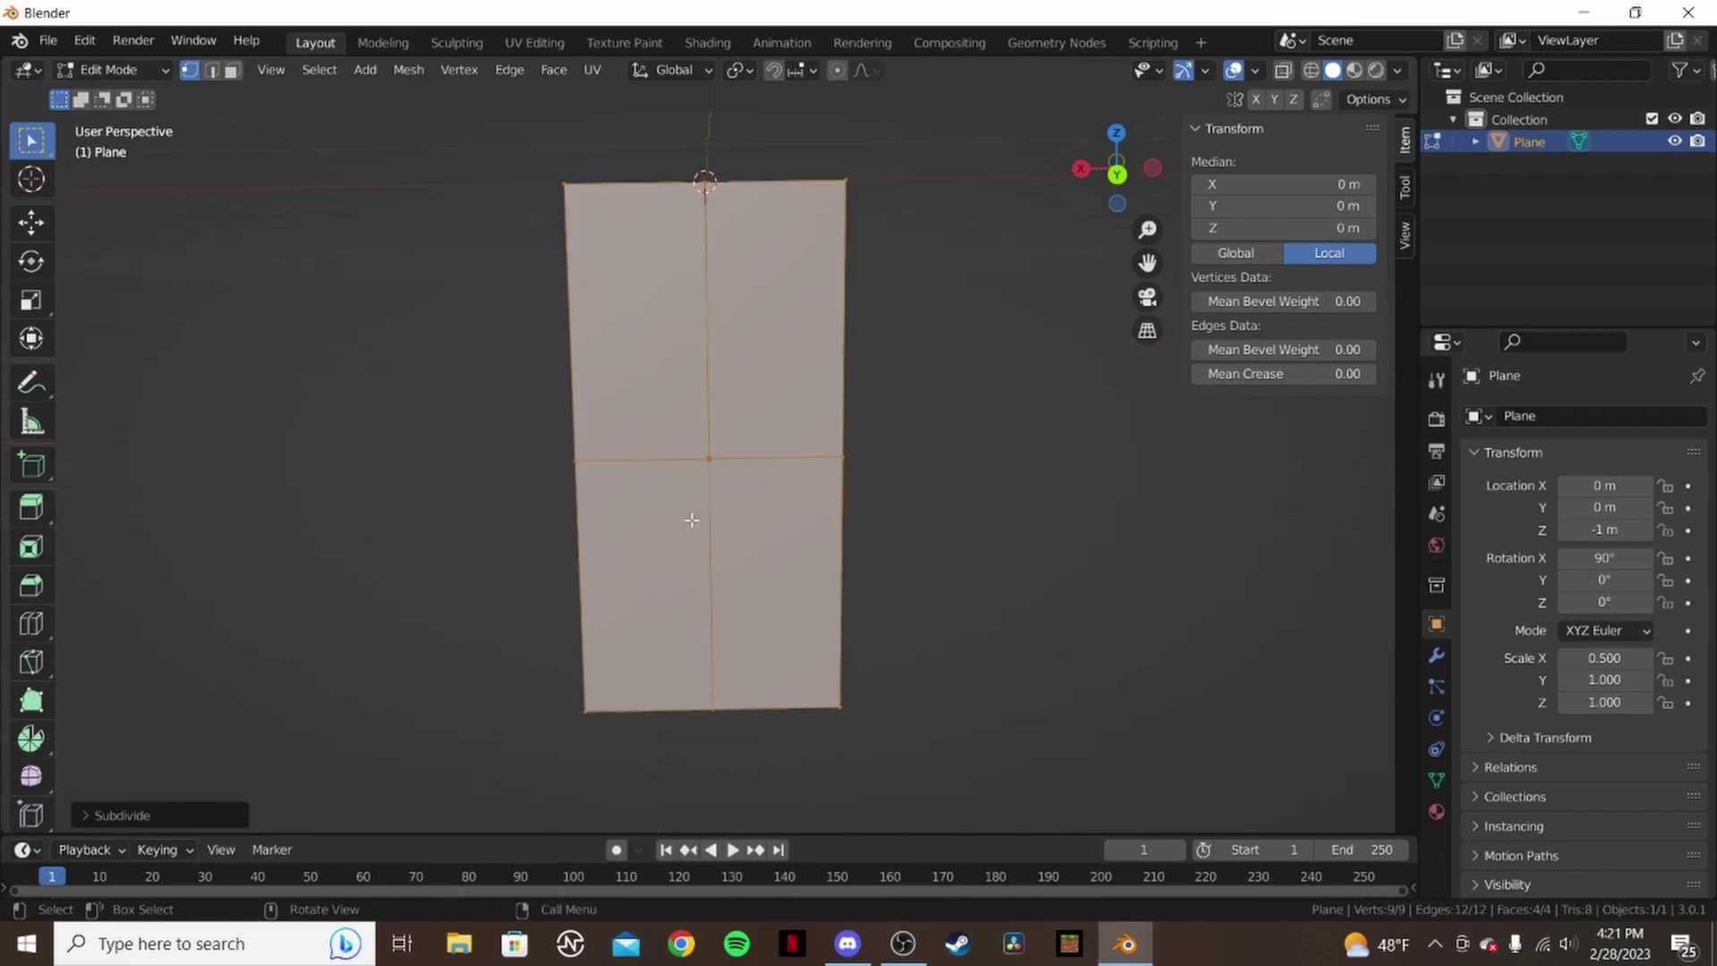
pyautogui.scroll(-3, 713, 501)
pyautogui.rightClick(712, 481)
pyautogui.click(687, 425)
pyautogui.rightClick(687, 426)
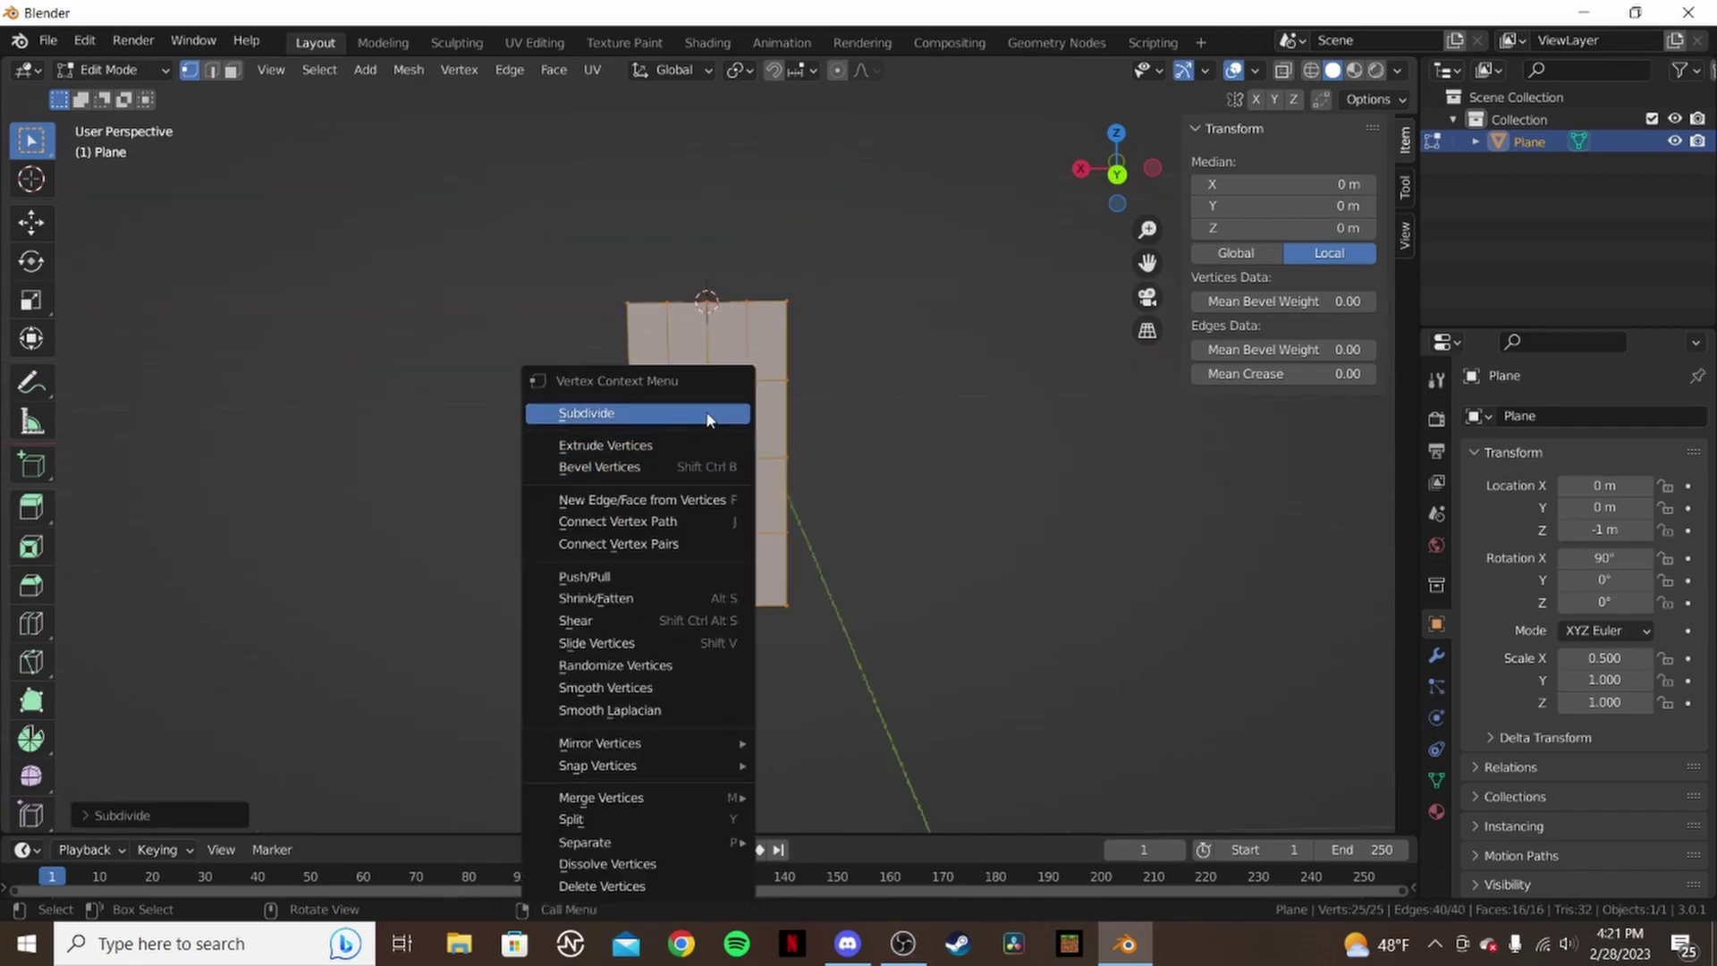
pyautogui.click(687, 424)
pyautogui.rightClick(687, 424)
pyautogui.click(686, 422)
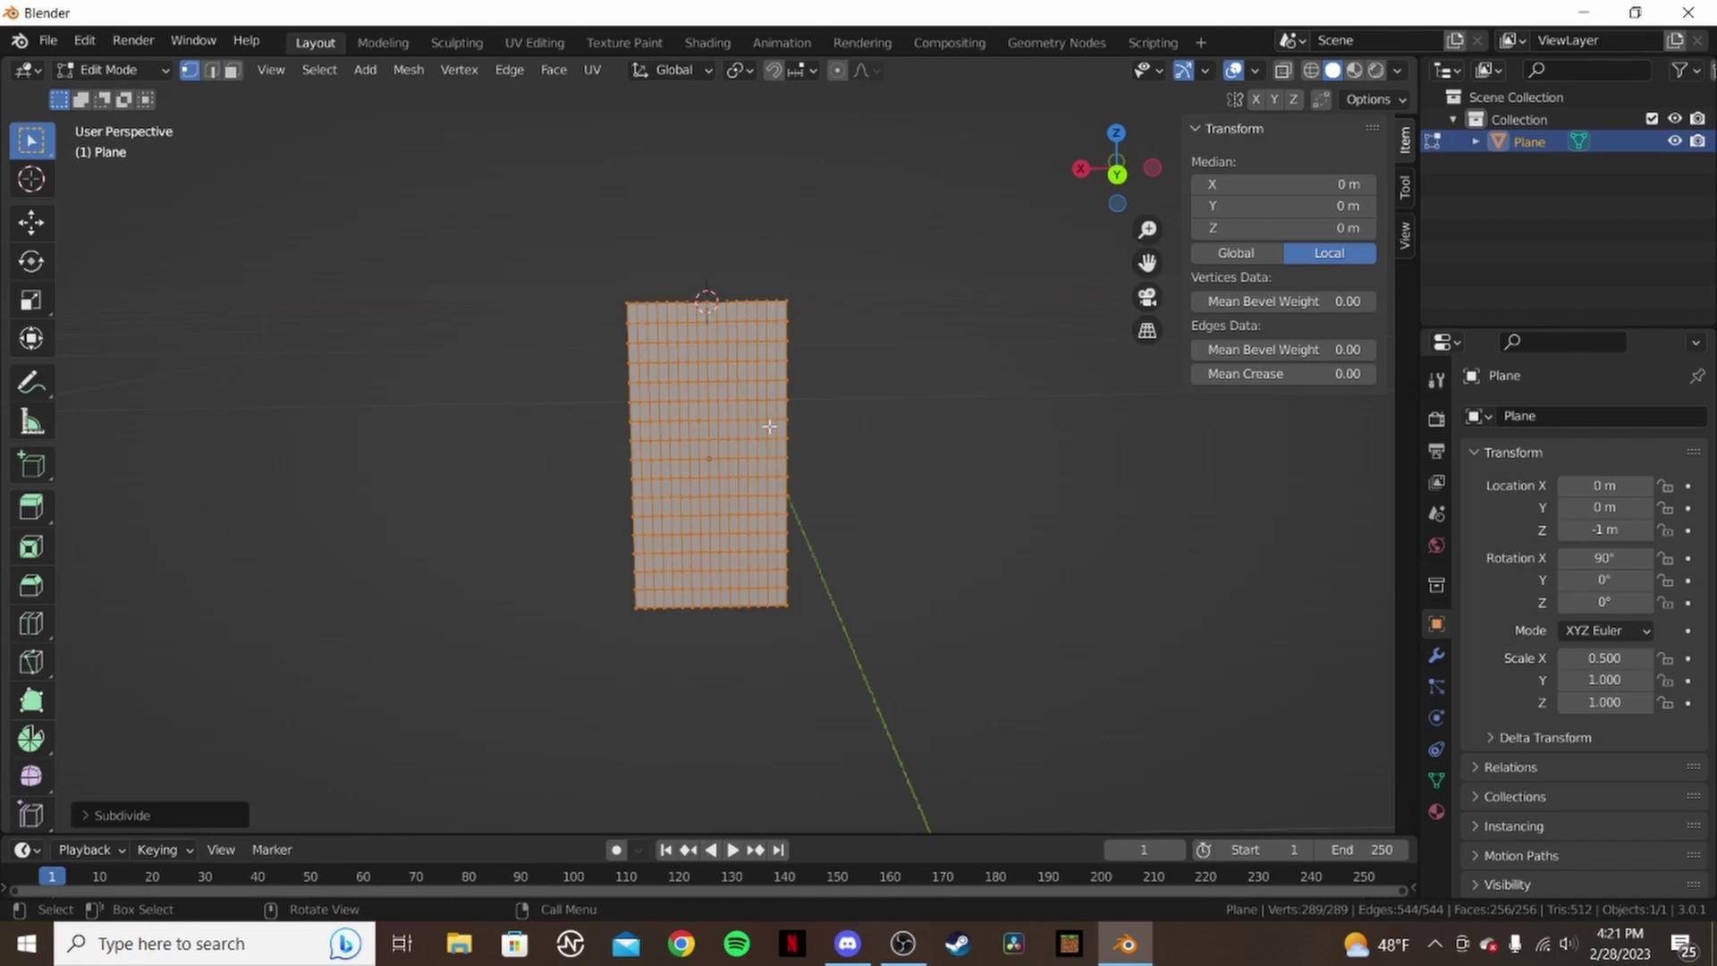
pyautogui.moveTo(769, 427); pyautogui.dragTo(816, 480, button='middle')
pyautogui.scroll(3, 854, 450)
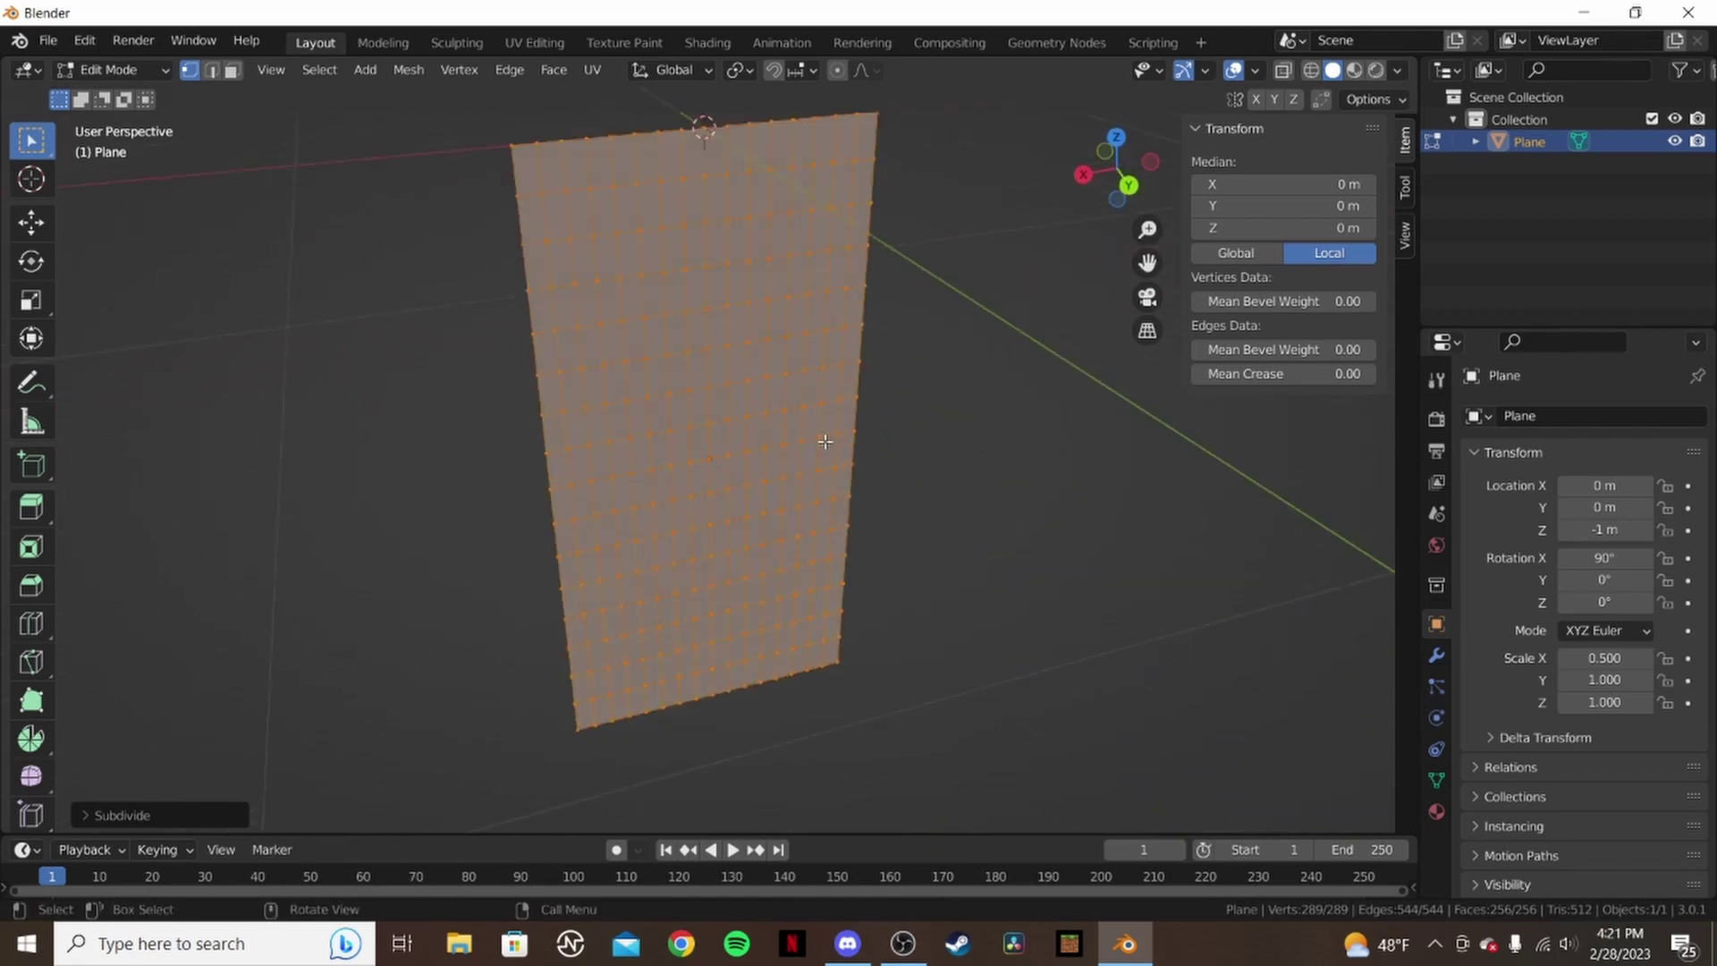
pyautogui.press('Tab')
# - Add a Solidify modifier to the plane with a thickness of 0.002 m
pyautogui.scroll(-2, 683, 394)
pyautogui.moveTo(684, 395); pyautogui.dragTo(816, 404, button='middle')
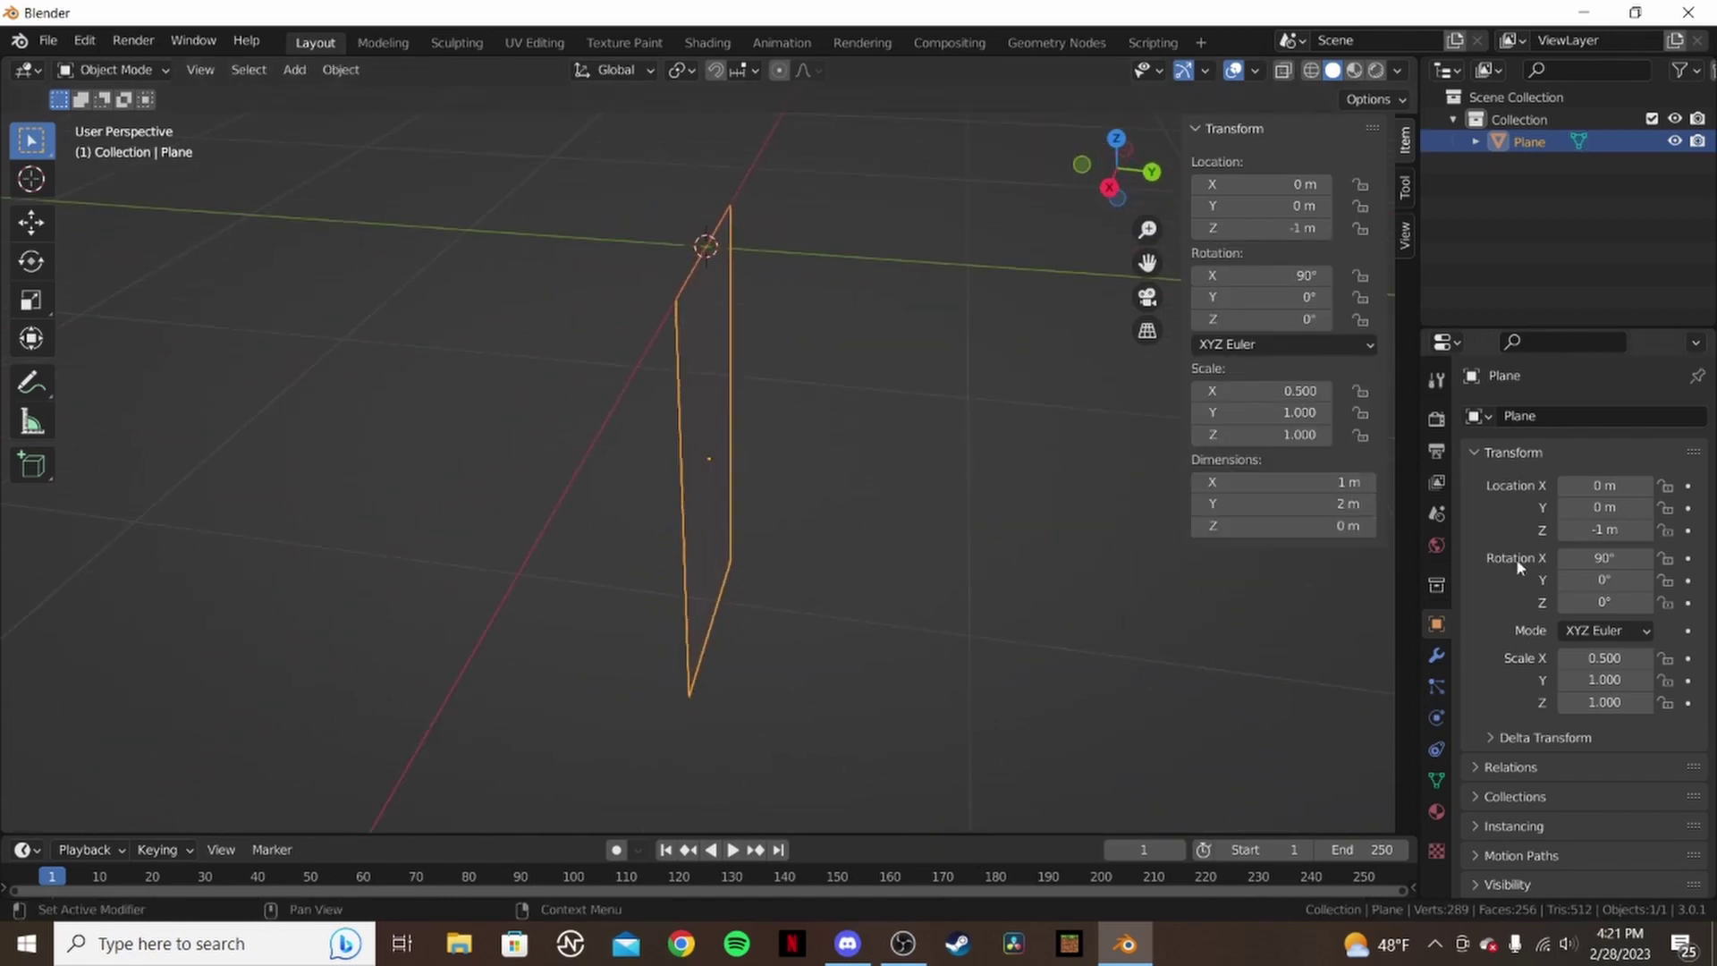
pyautogui.click(1436, 656)
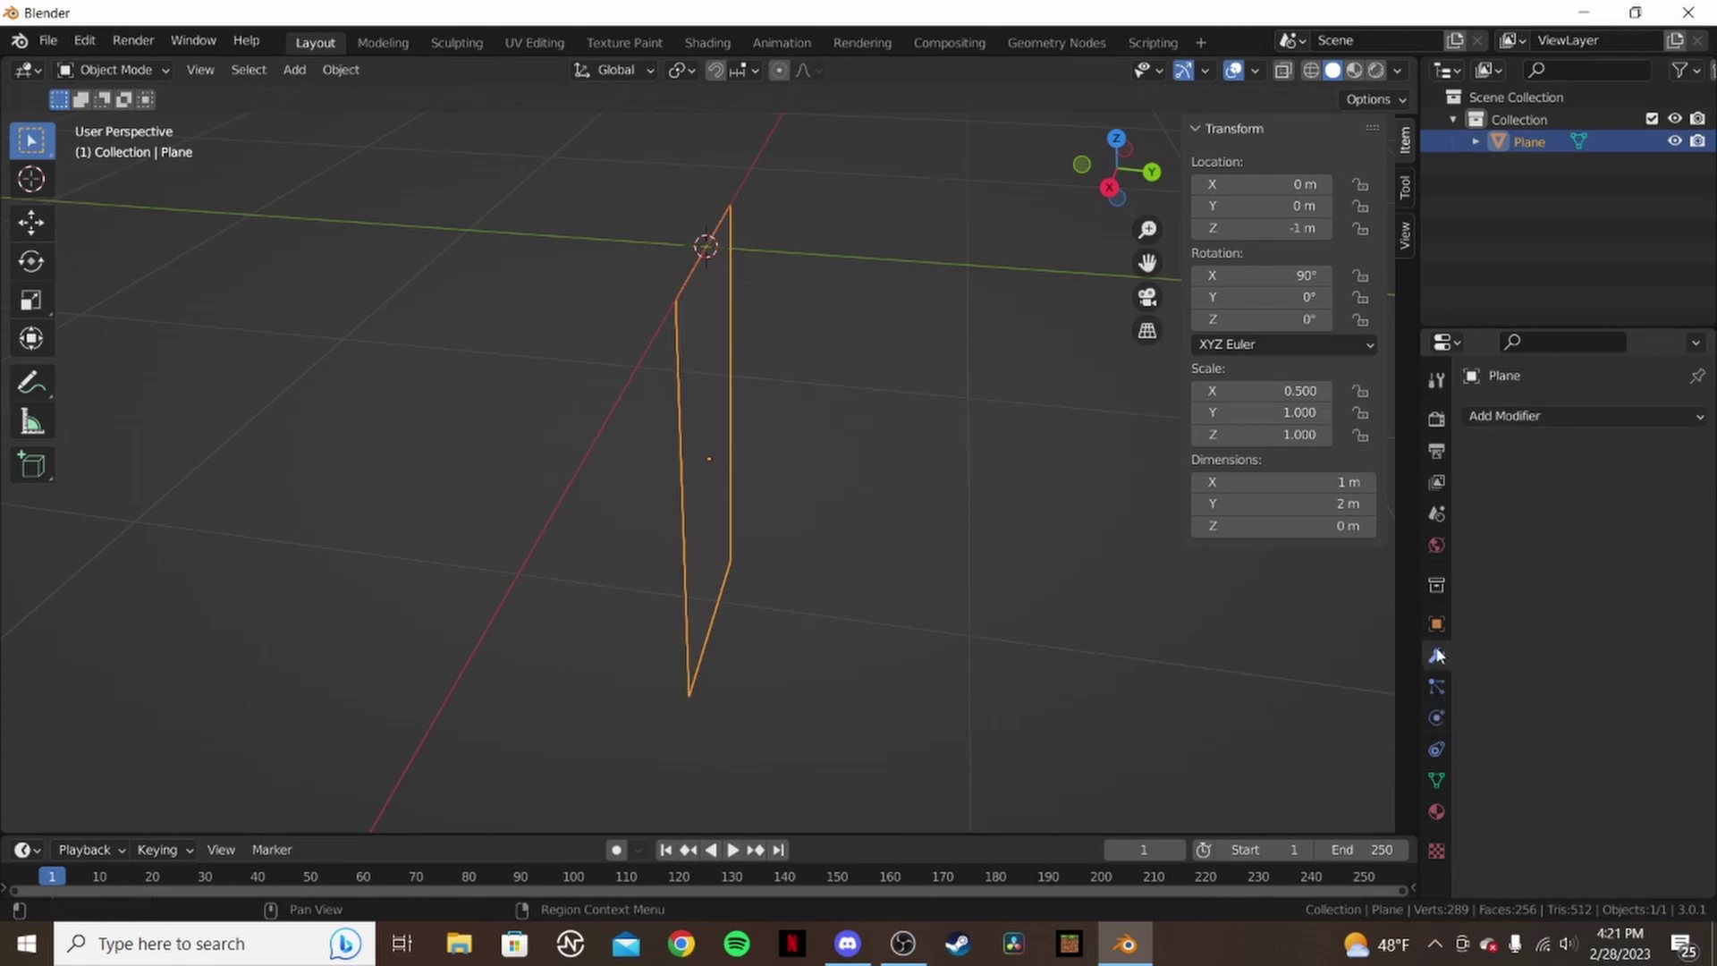
pyautogui.click(1618, 417)
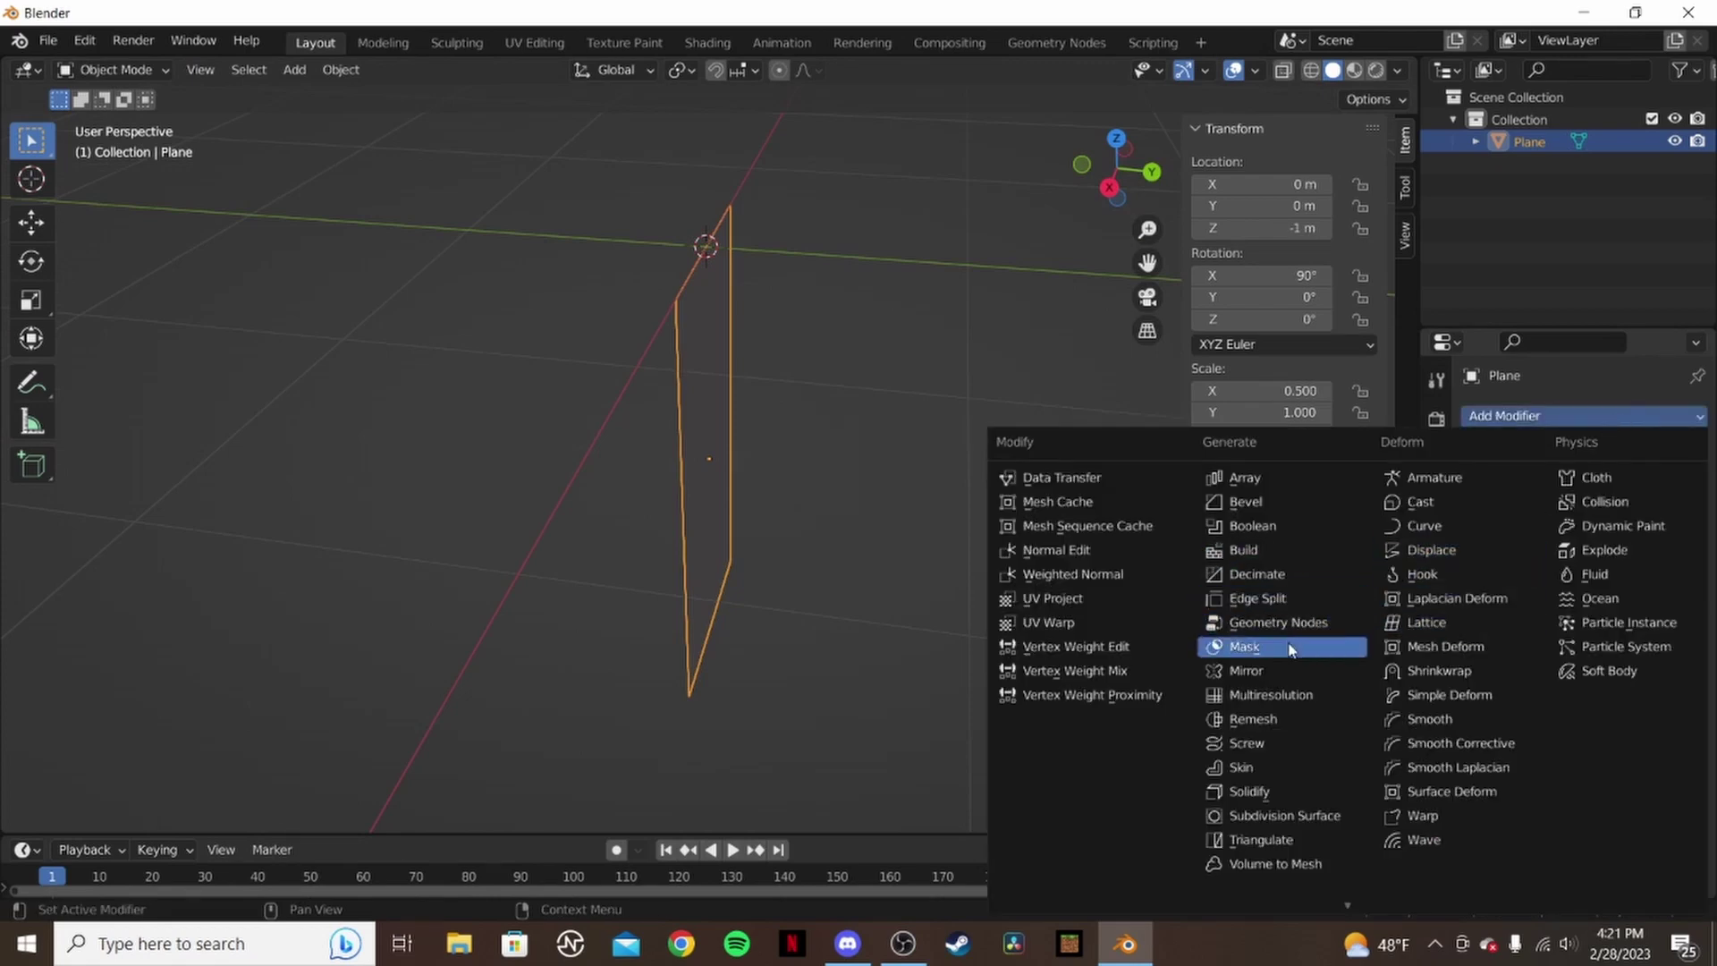
pyautogui.click(1251, 790)
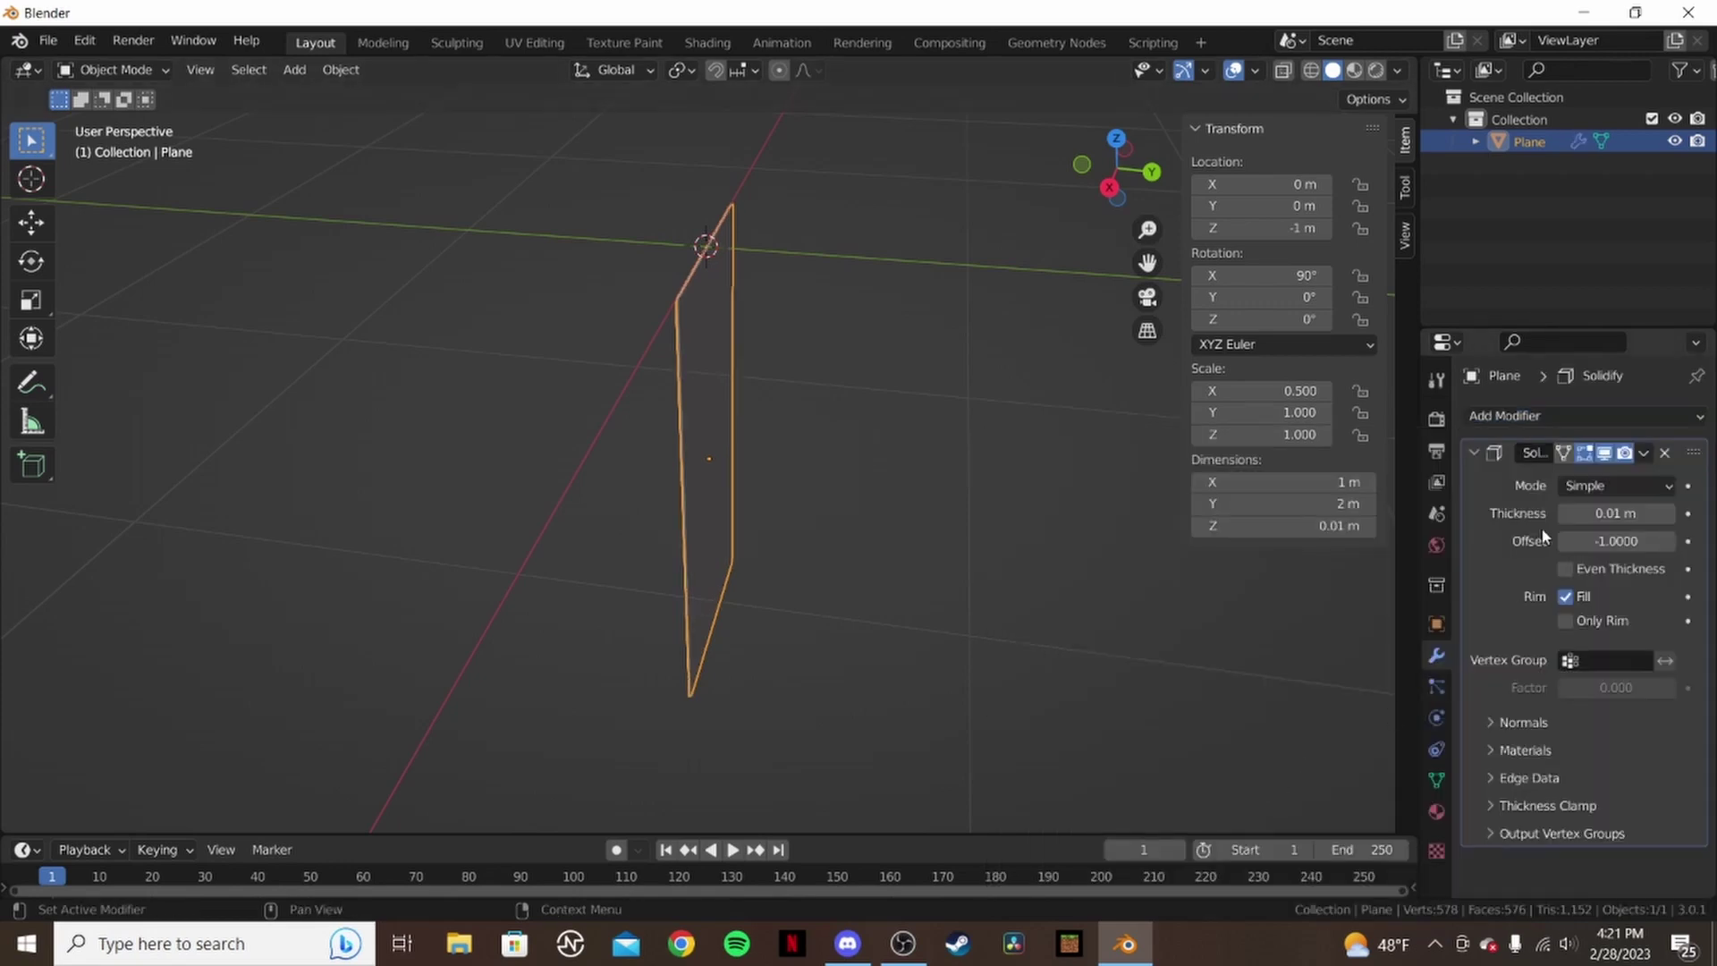
pyautogui.click(1639, 512)
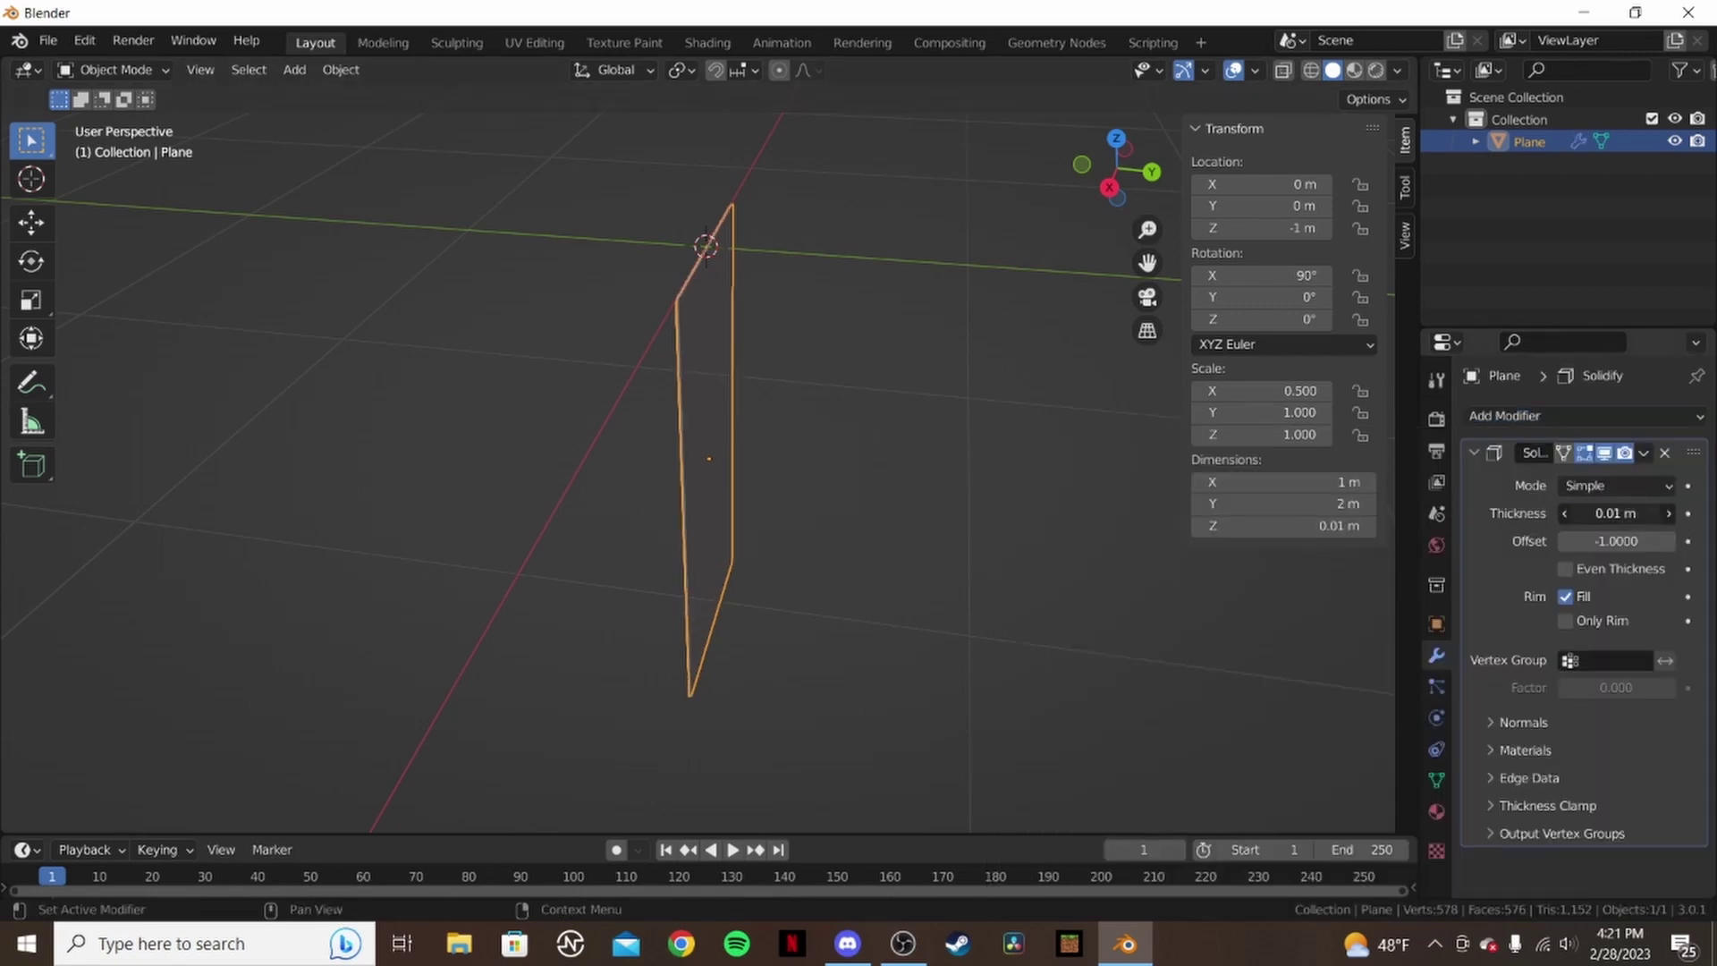
pyautogui.click(1640, 512)
pyautogui.write('02')
pyautogui.press('Return')
# - Apply the Solidify modifier to the plane and leave the plane selected
pyautogui.moveTo(835, 444); pyautogui.dragTo(566, 174, button='middle')
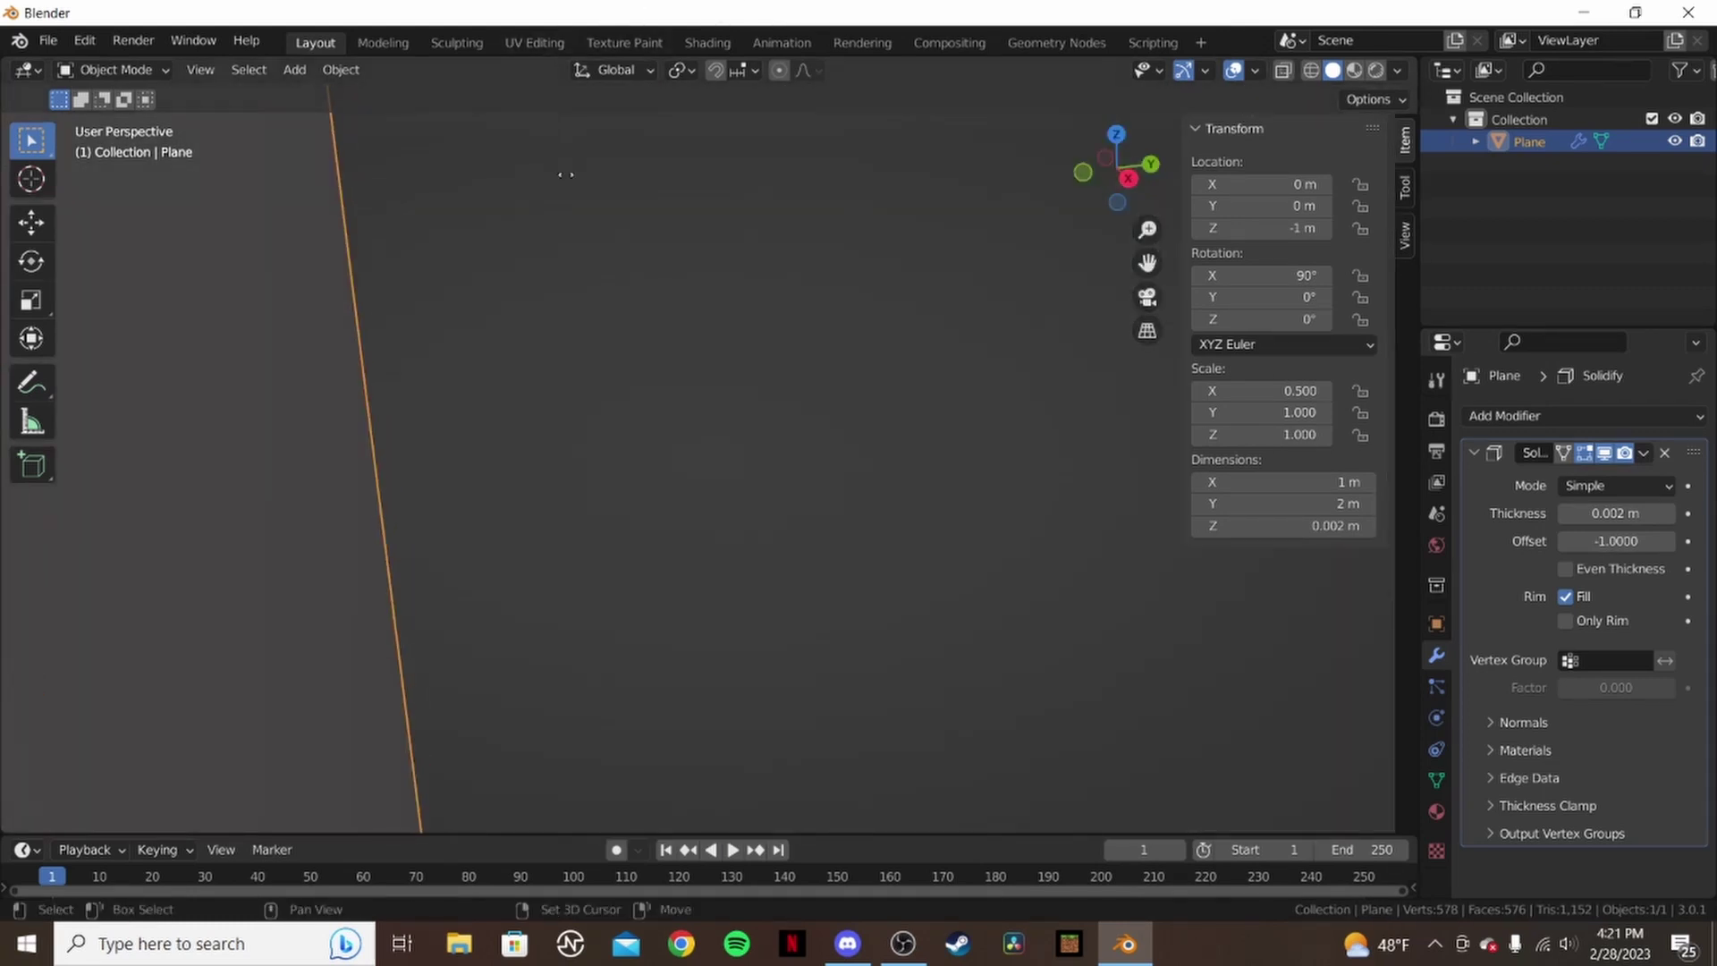
pyautogui.moveTo(537, 327); pyautogui.dragTo(790, 283, button='middle')
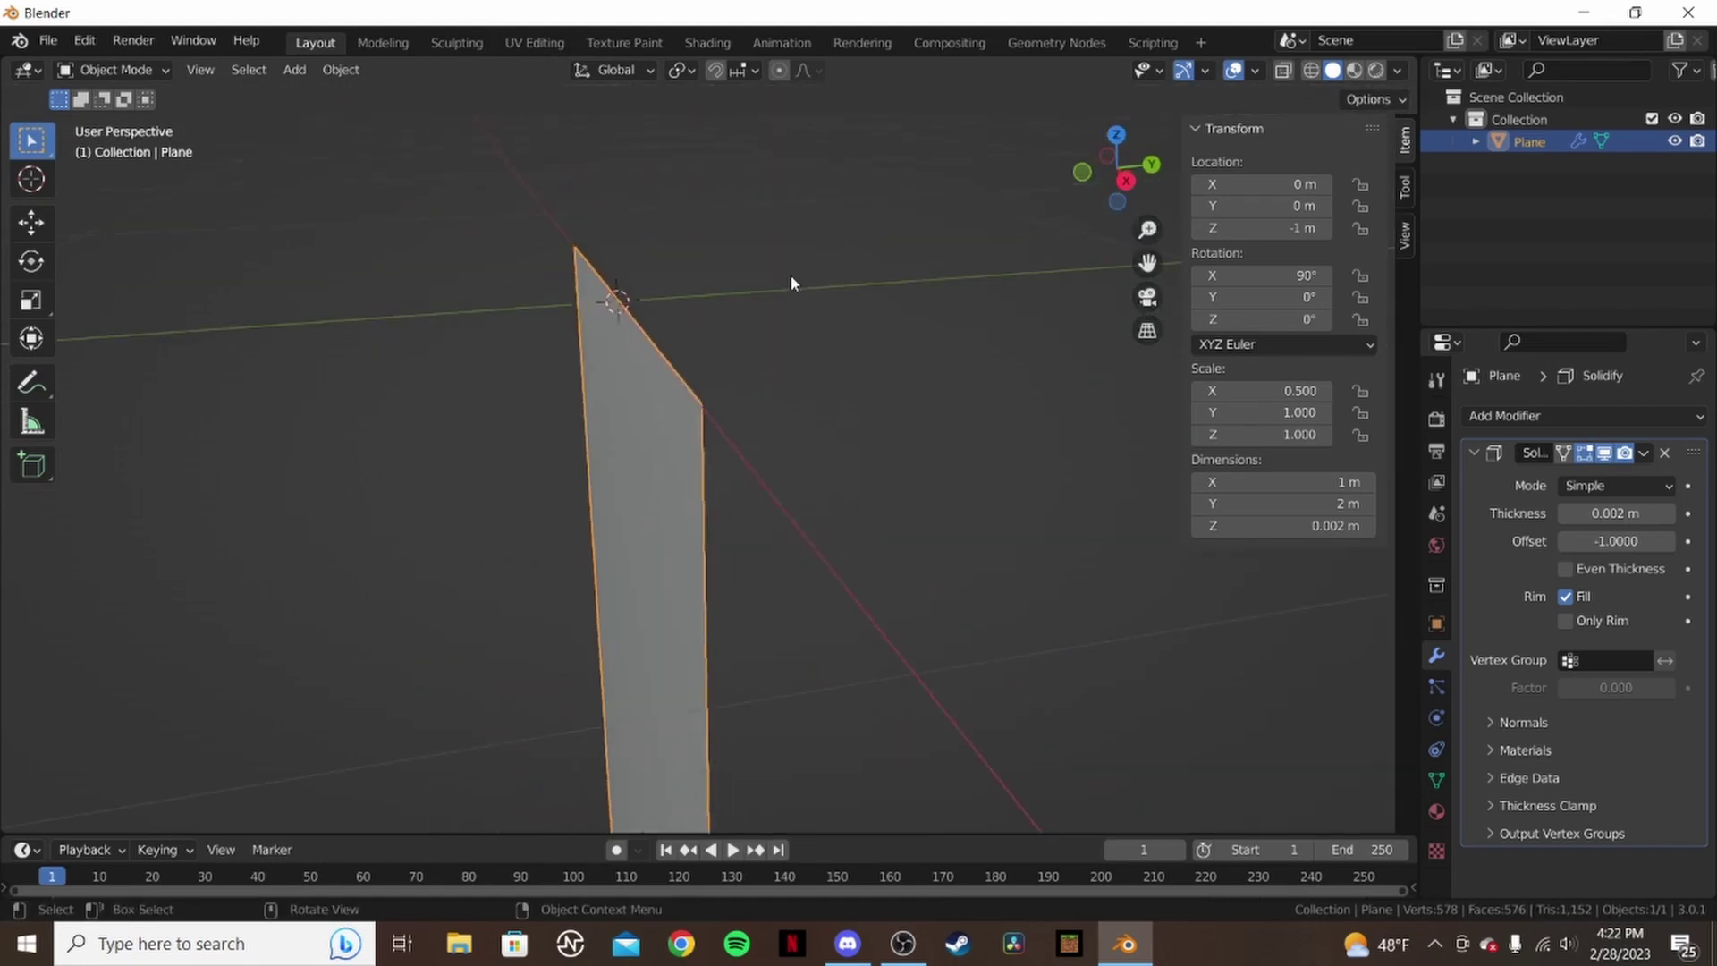
pyautogui.click(1643, 453)
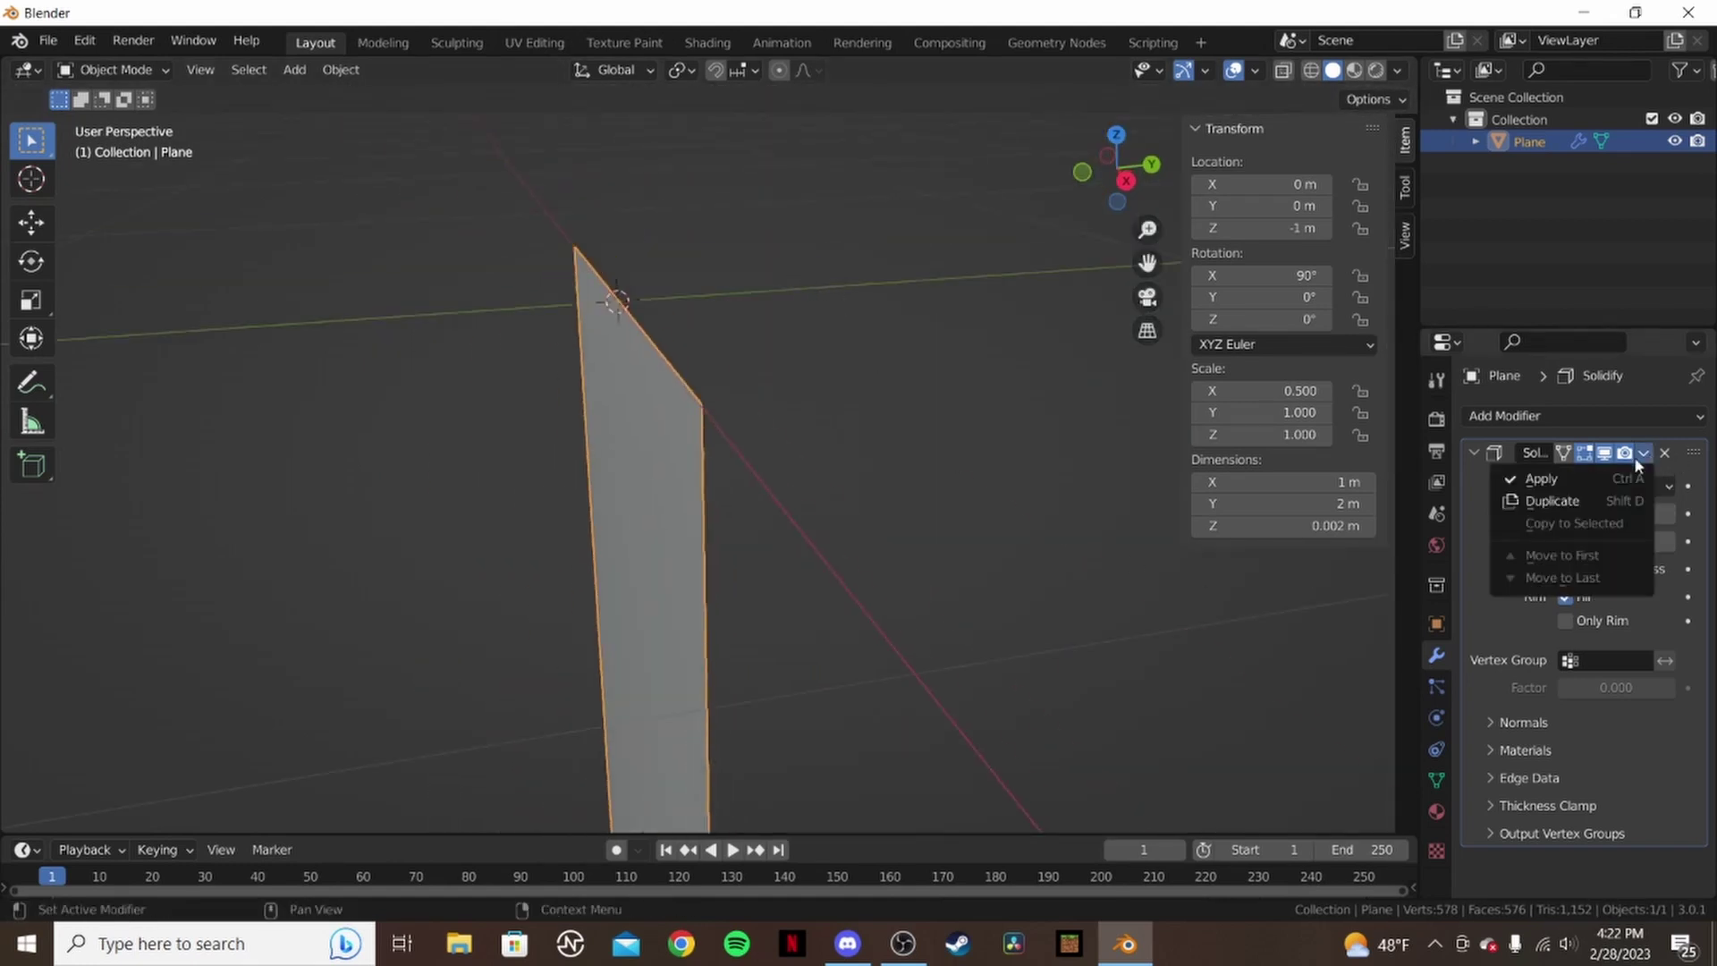
pyautogui.click(1578, 474)
pyautogui.click(794, 394)
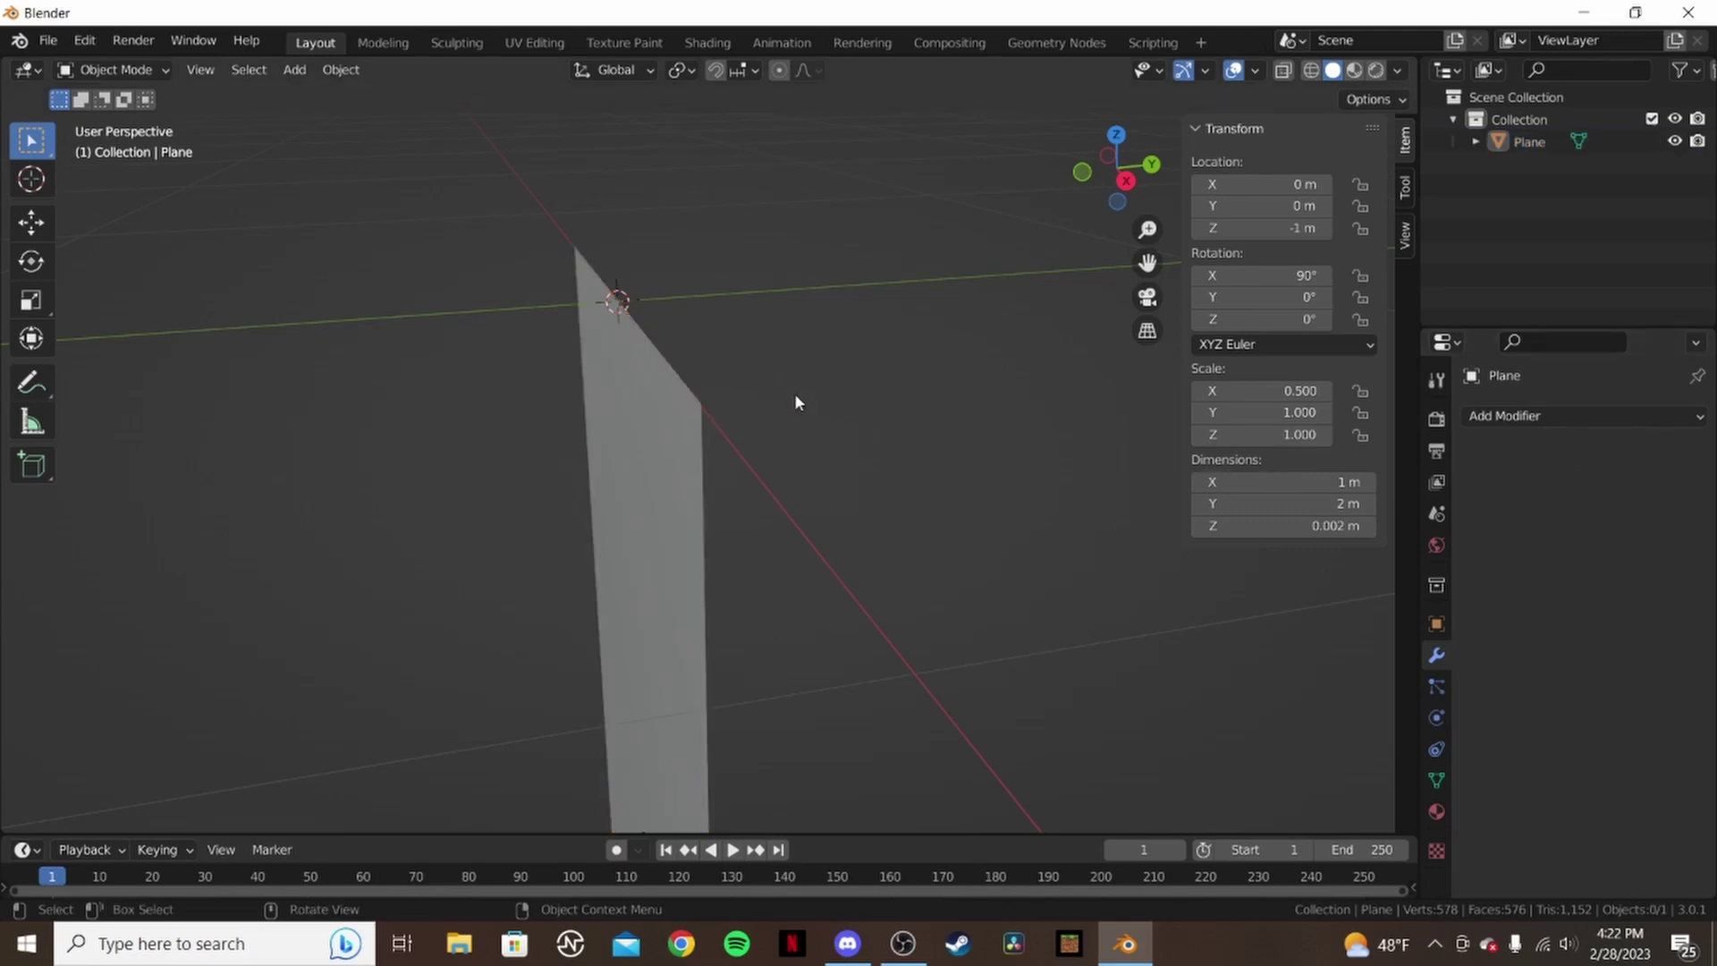
pyautogui.moveTo(794, 394); pyautogui.dragTo(636, 406, button='middle')
pyautogui.click(636, 406)
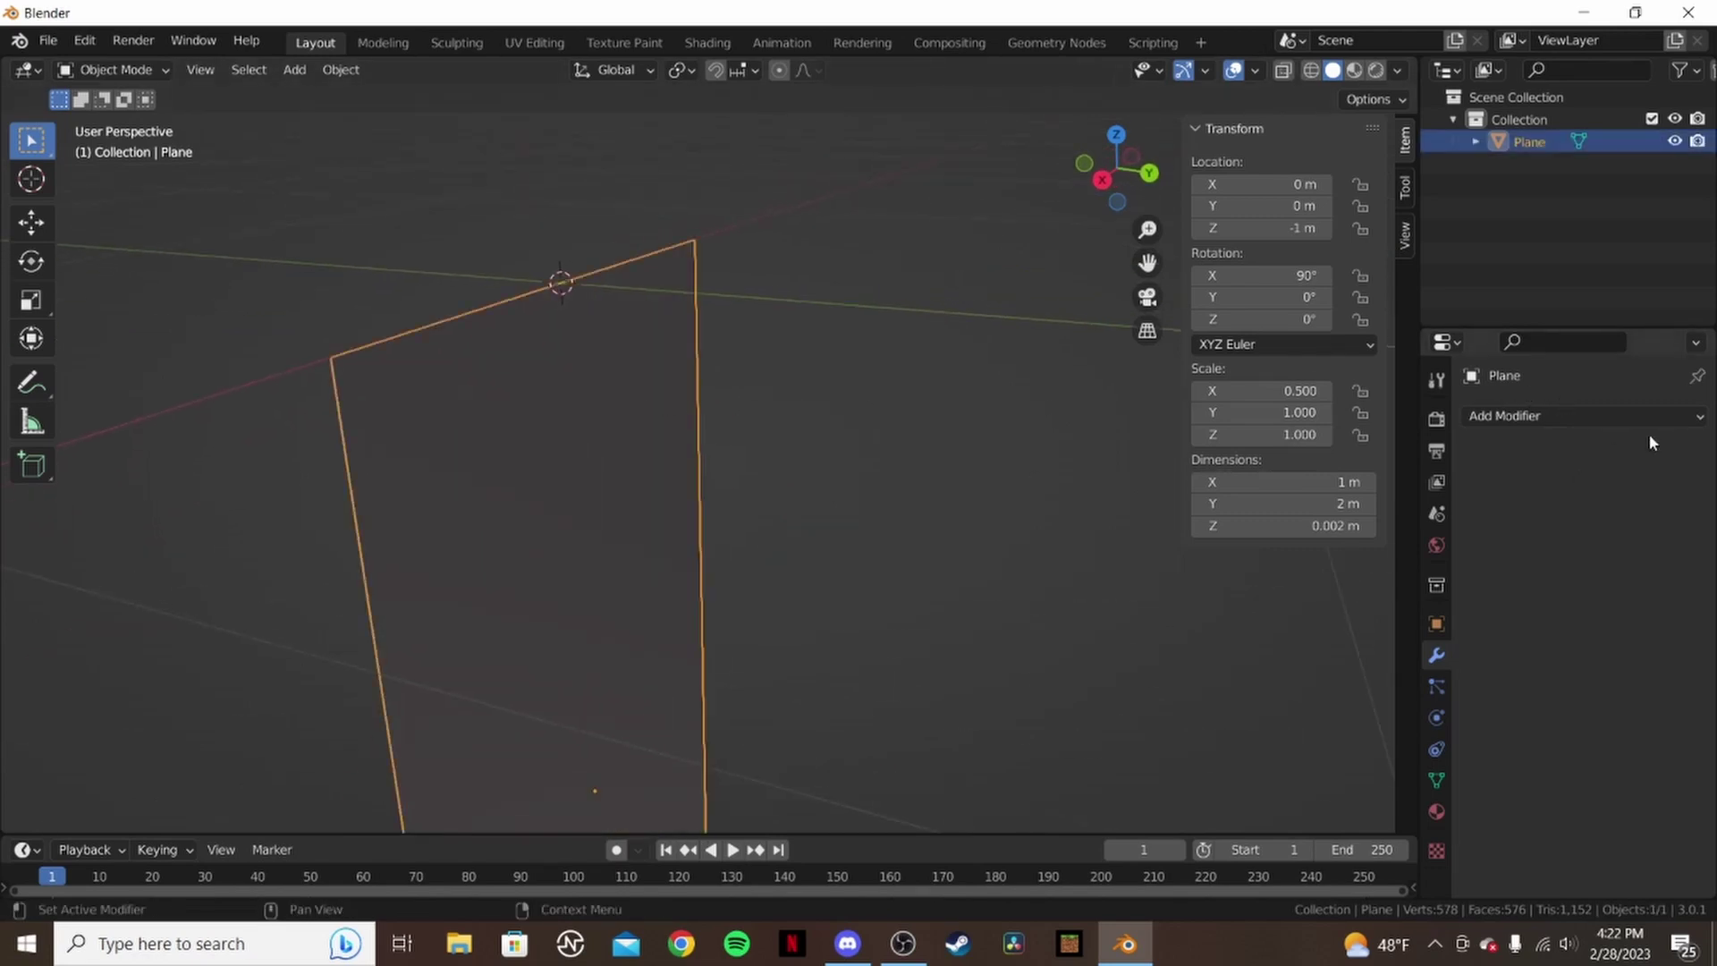
# - Add a Subdivision Surface modifier to the plane, using Simple subdivision with 2 viewport levels
pyautogui.click(1668, 417)
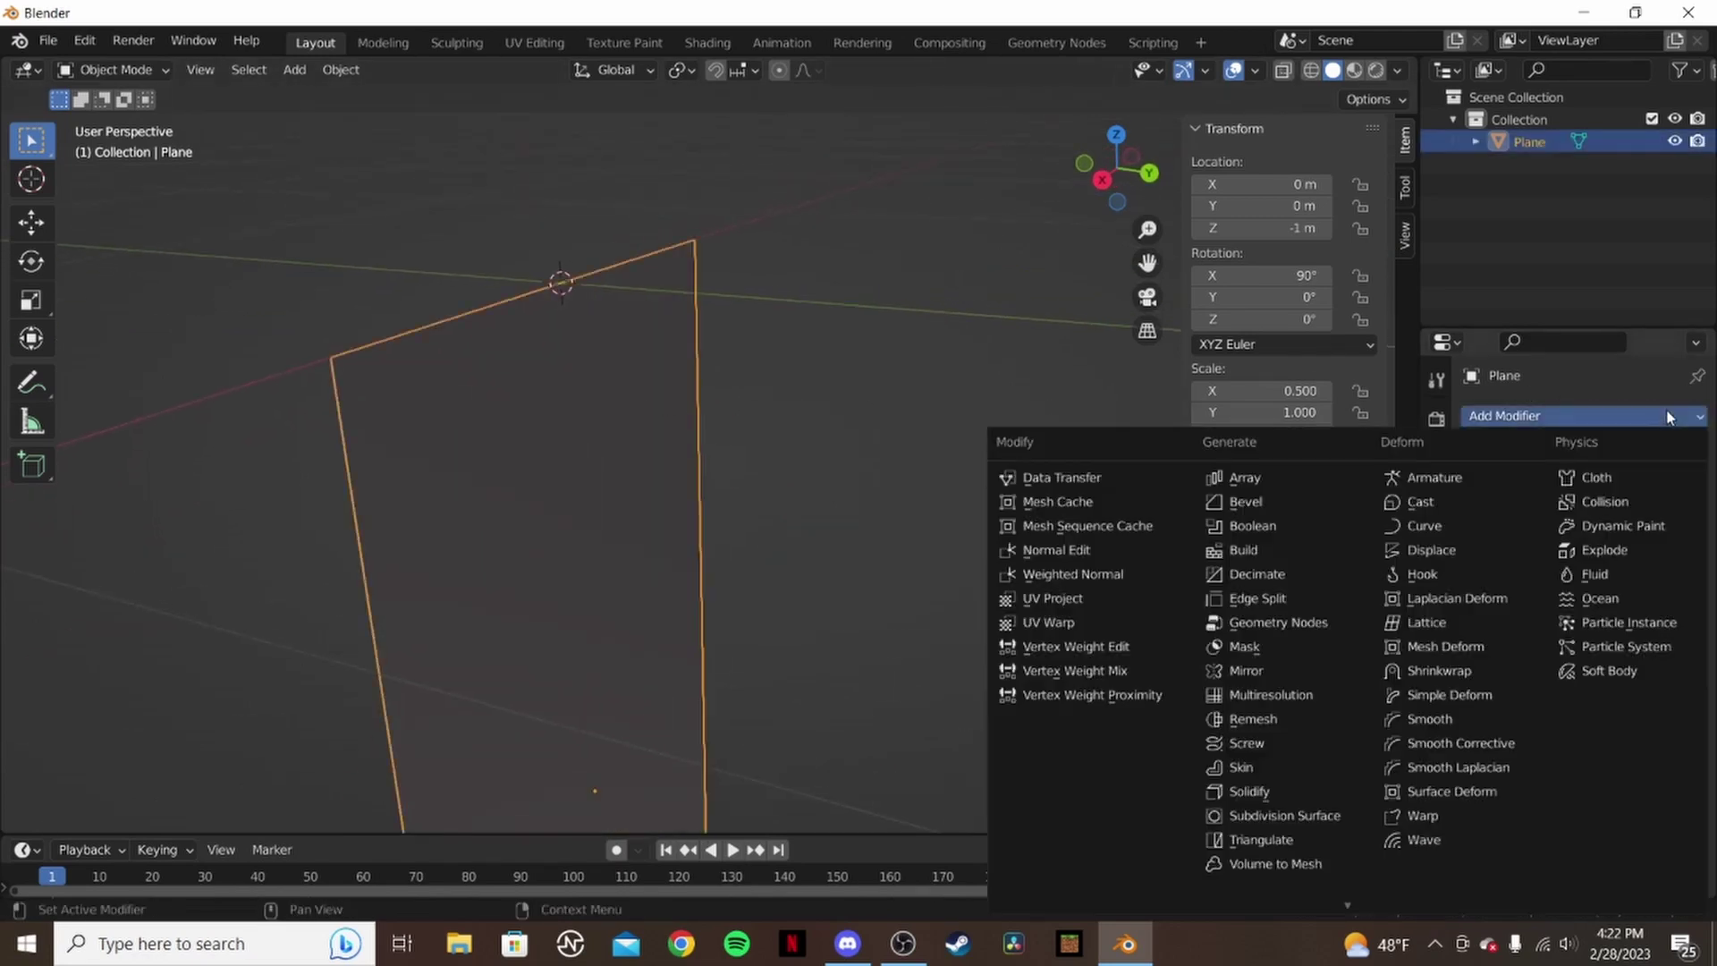
pyautogui.click(1295, 814)
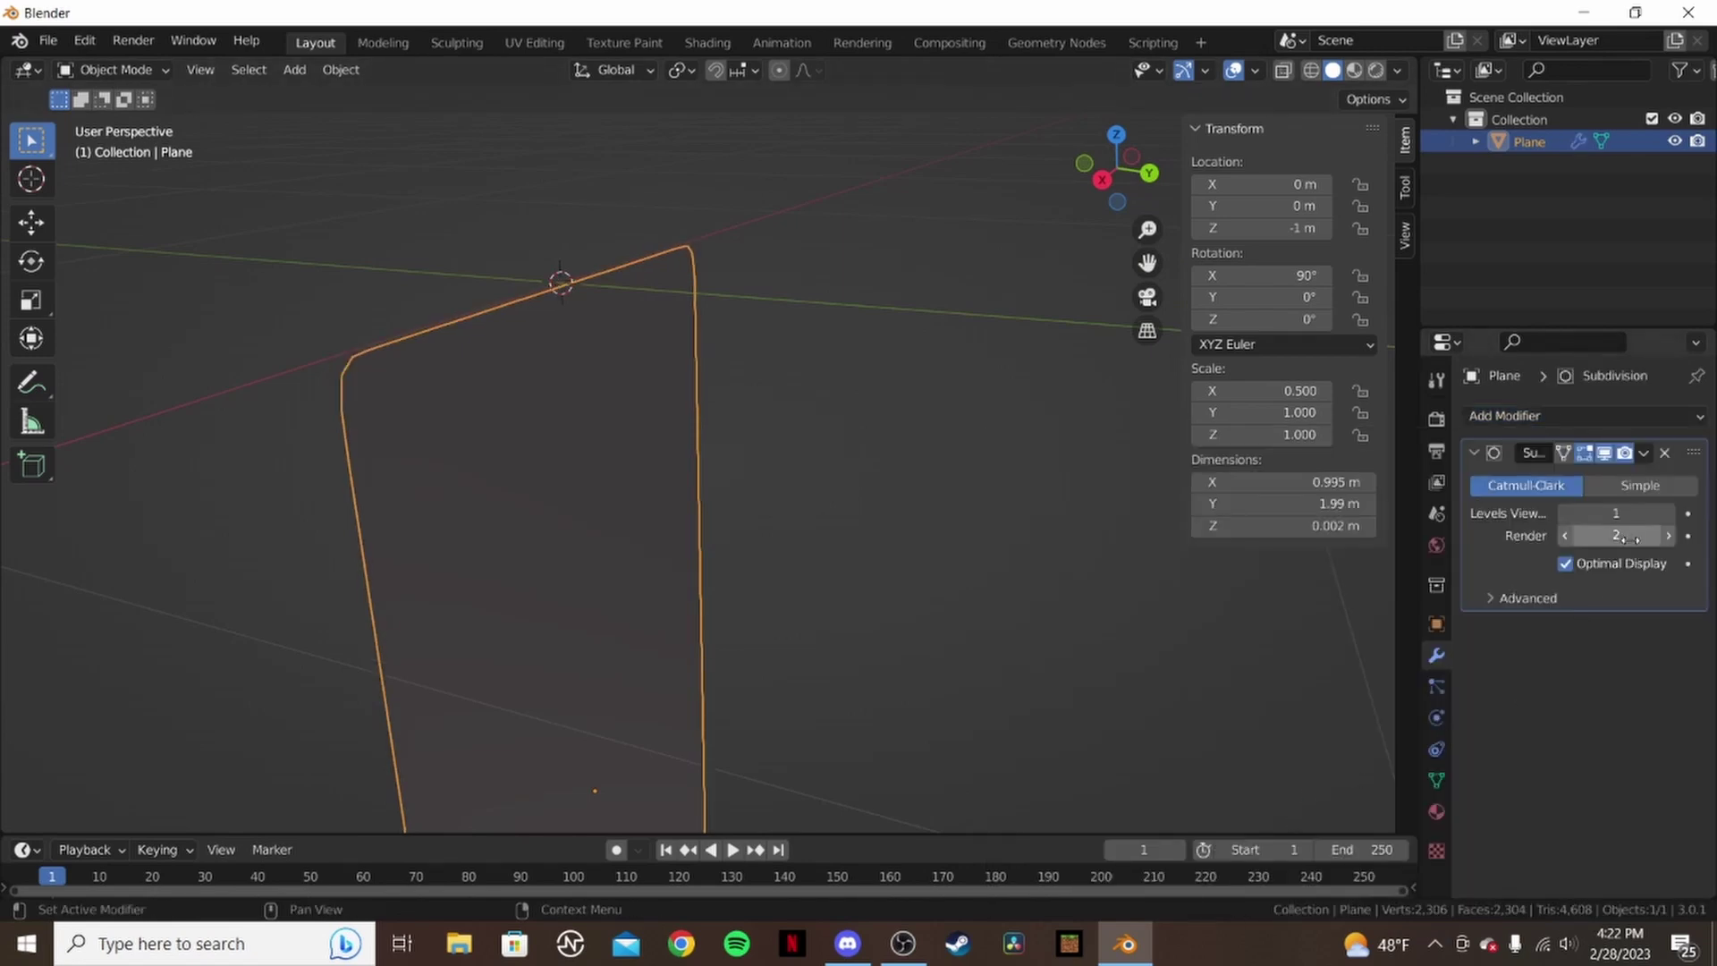
pyautogui.click(1668, 514)
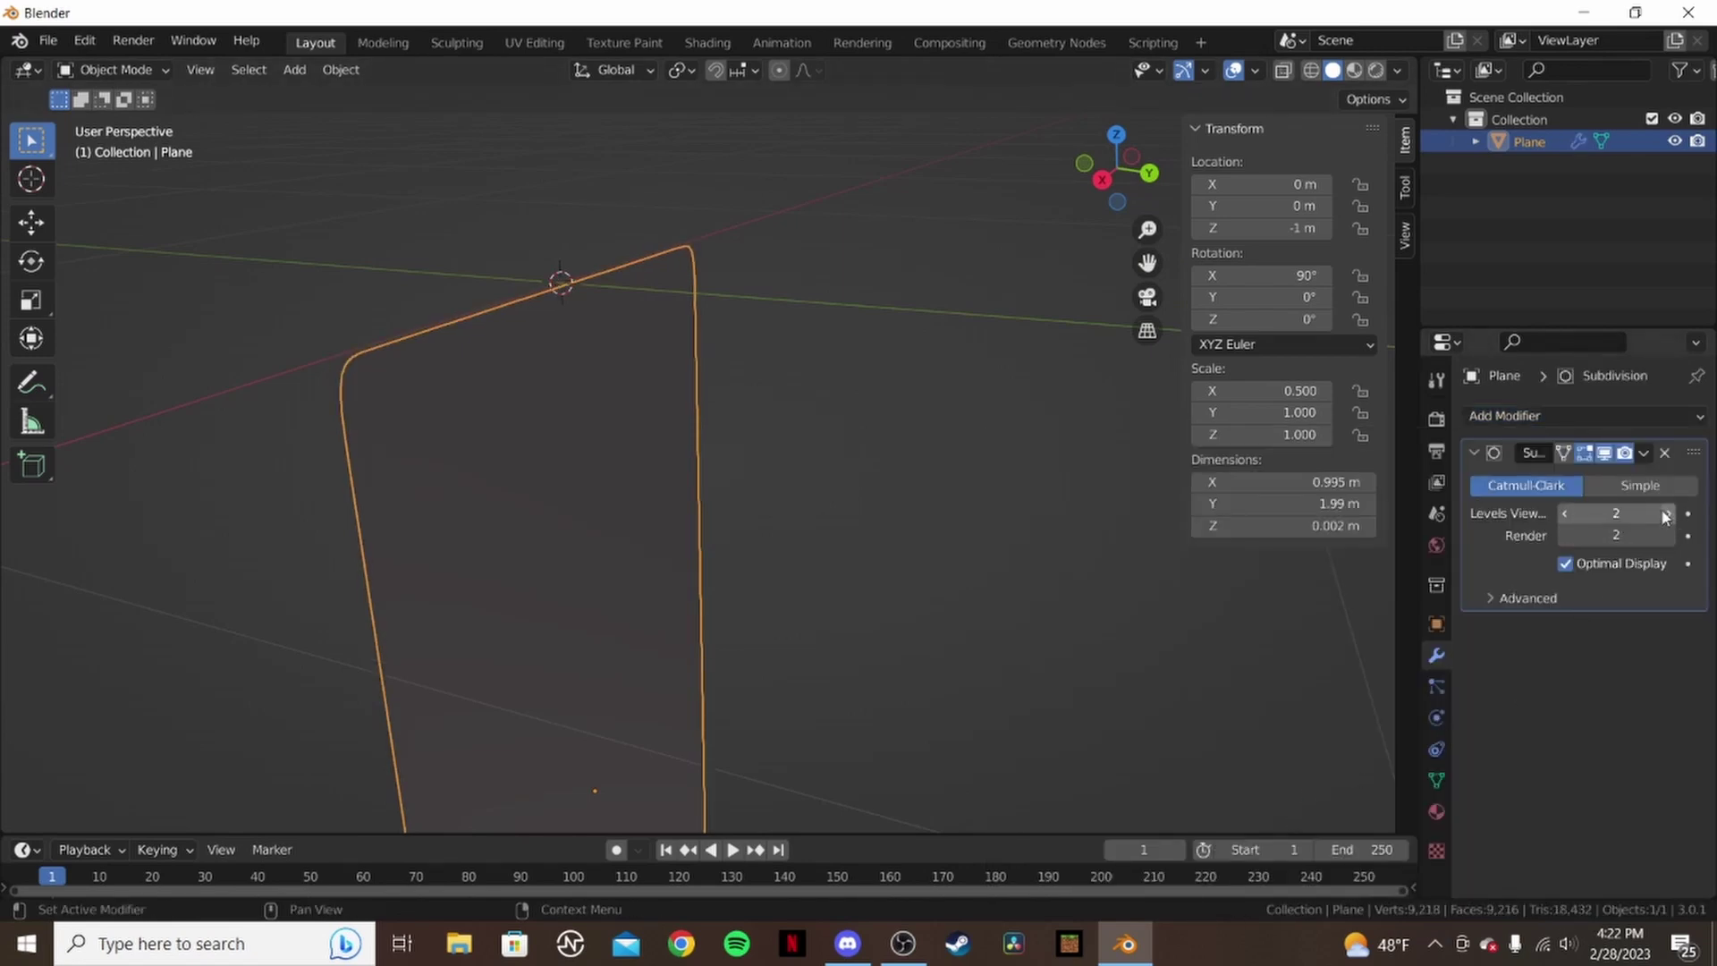
pyautogui.click(1640, 485)
pyautogui.moveTo(559, 487); pyautogui.dragTo(763, 463, button='middle')
pyautogui.scroll(-3, 850, 463)
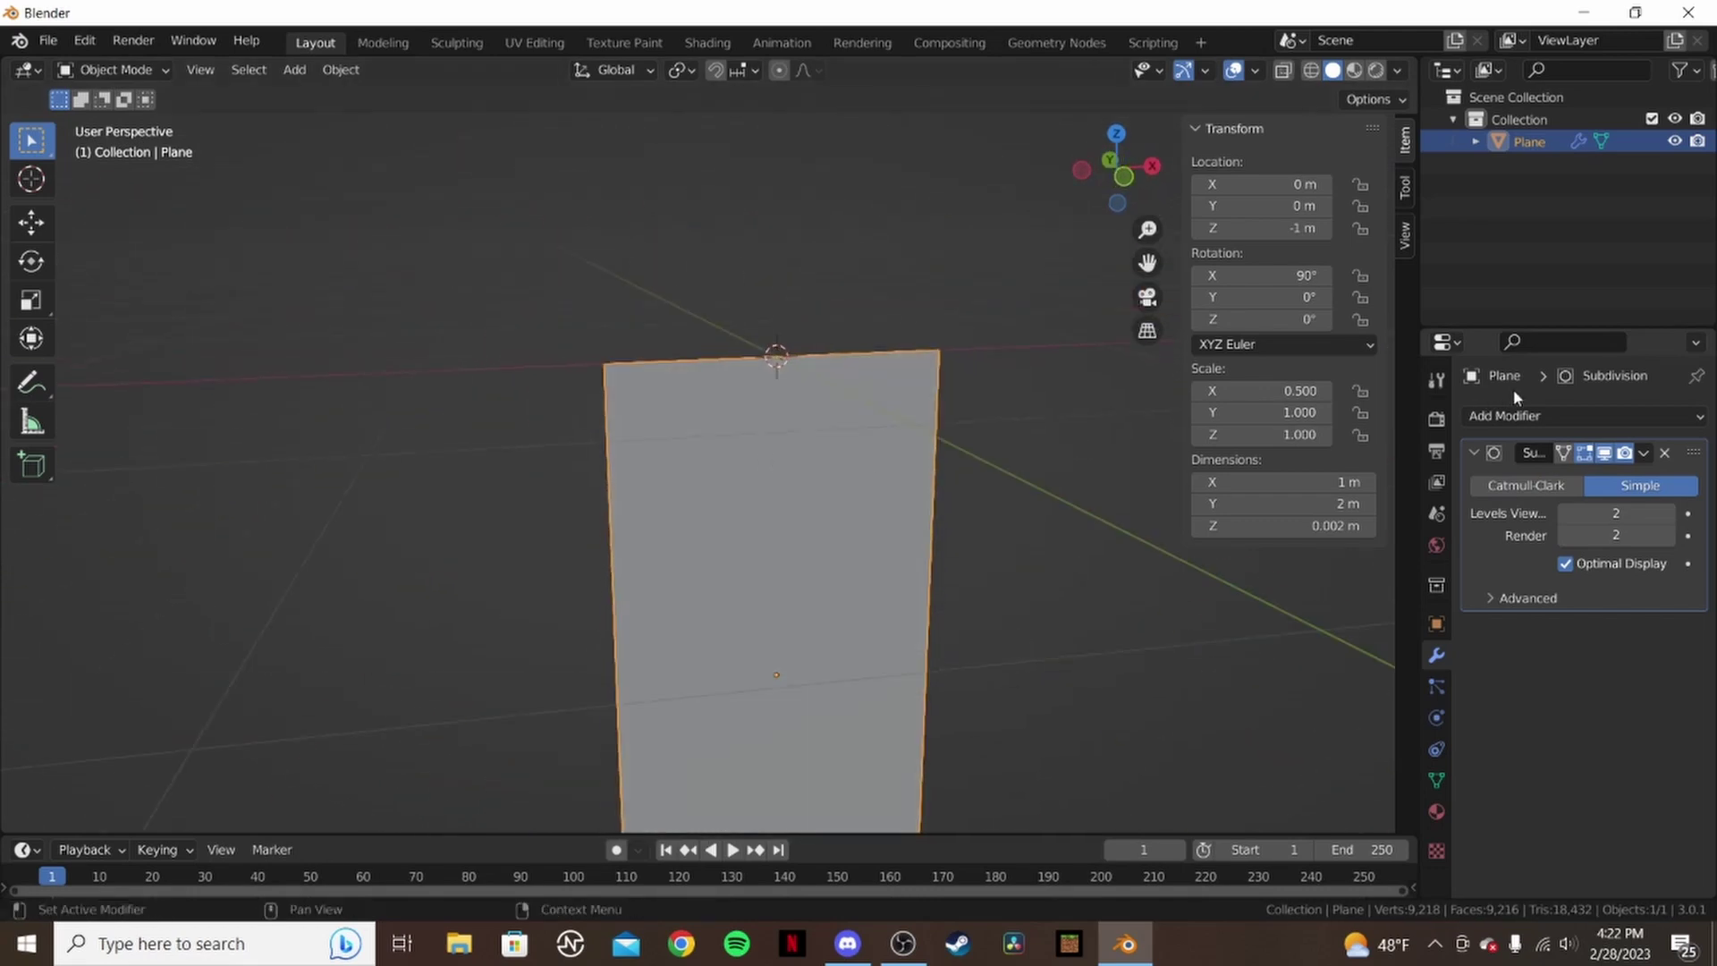
pyautogui.click(1672, 421)
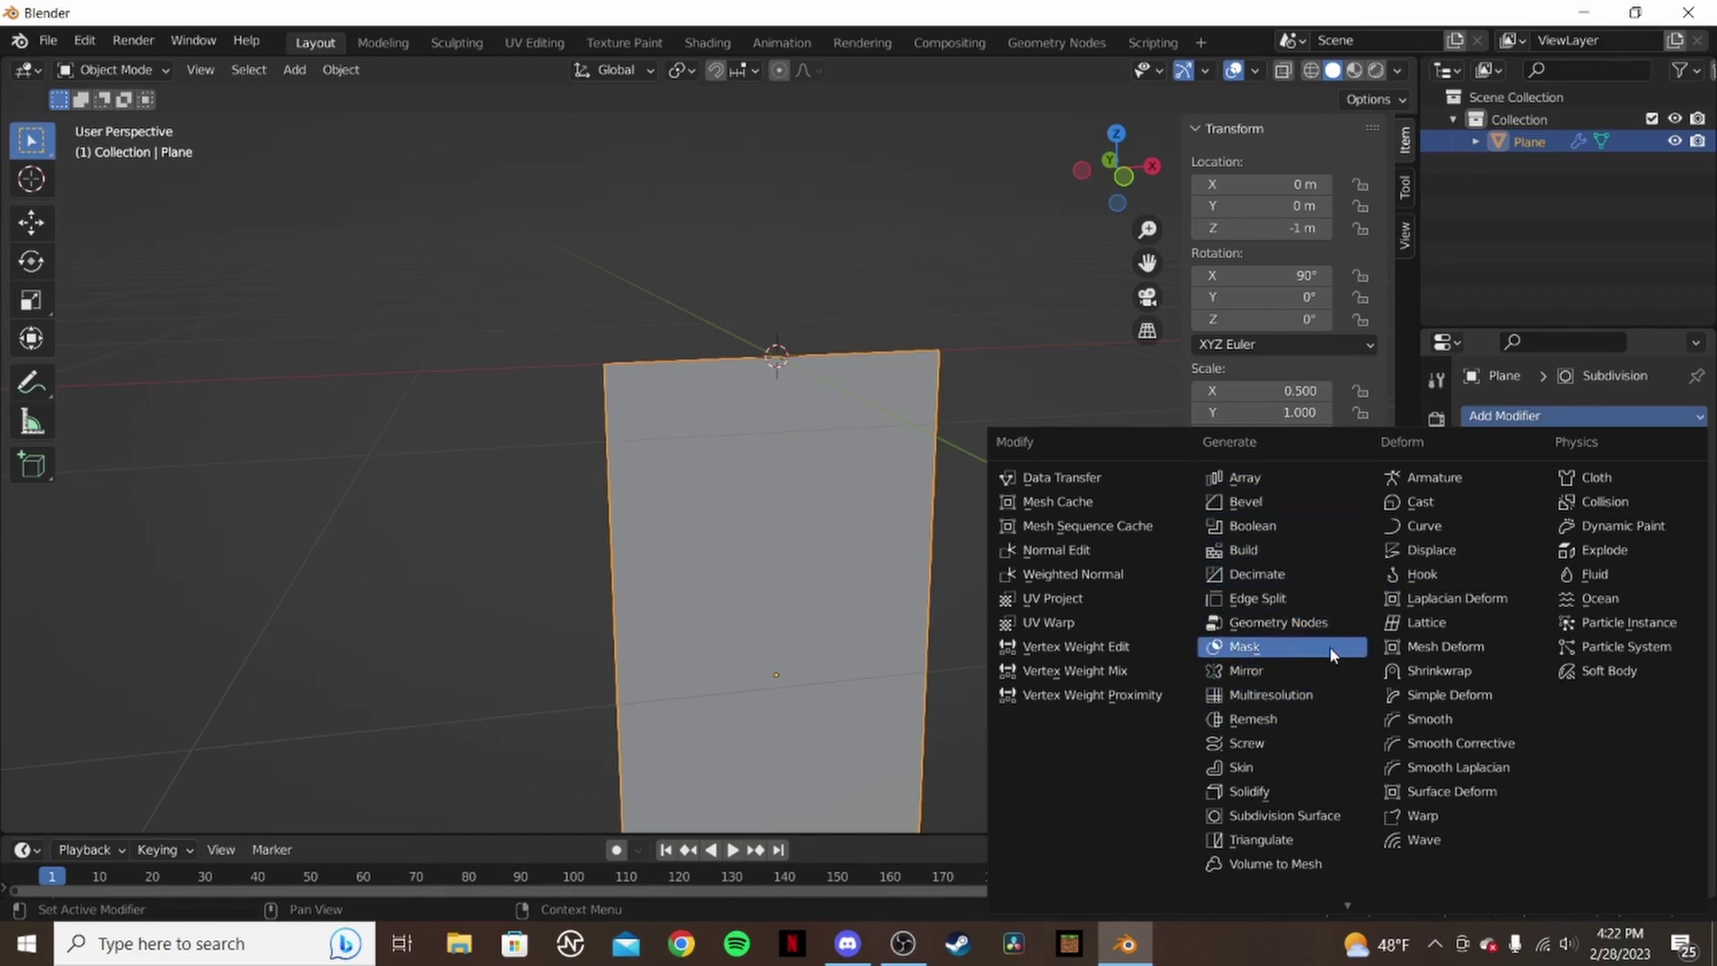
pyautogui.click(1551, 421)
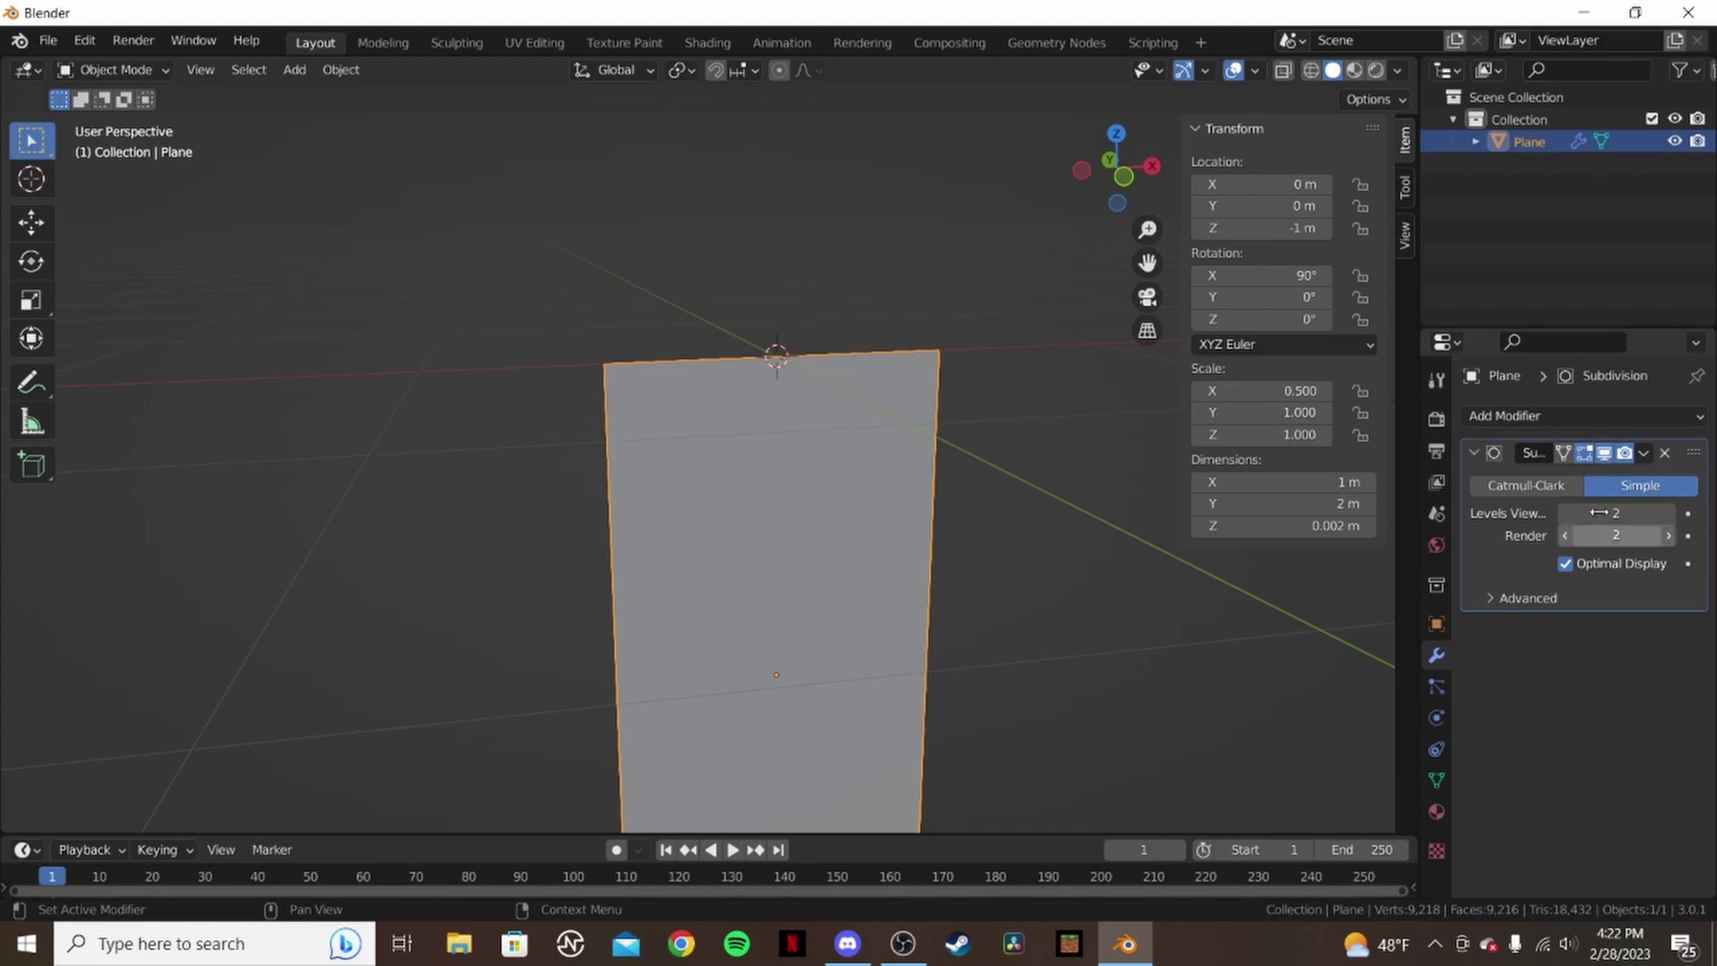
# - Enable Cloth physics on the plane
pyautogui.click(1437, 687)
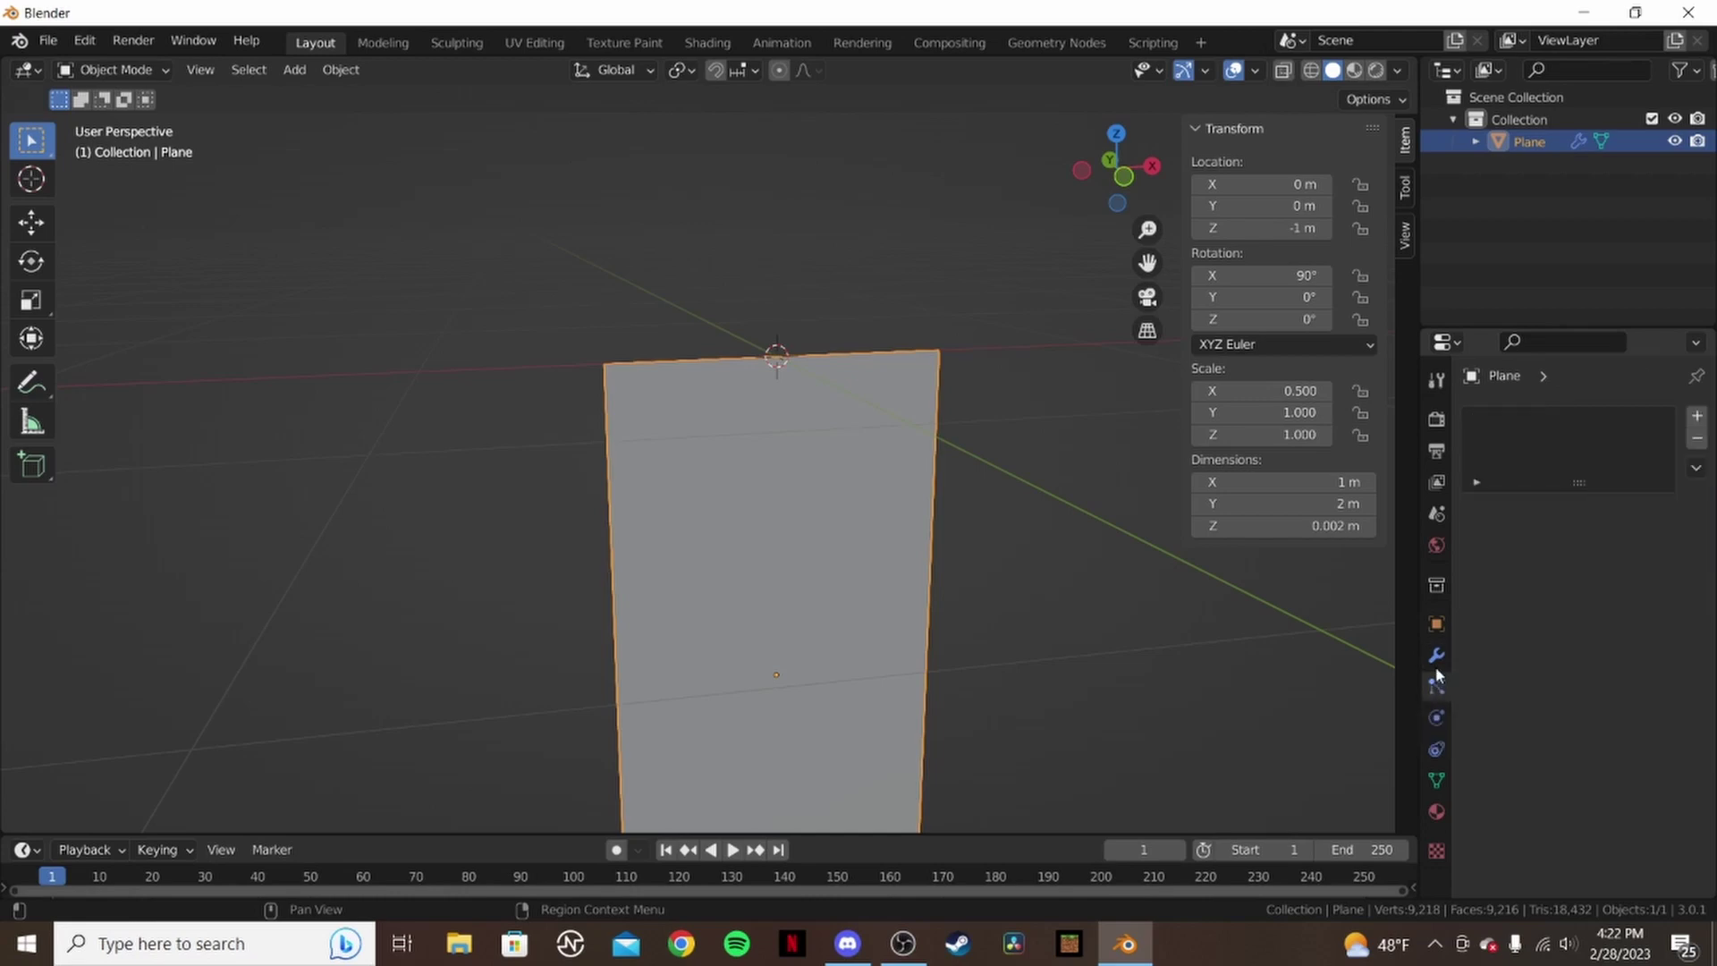
pyautogui.click(1439, 717)
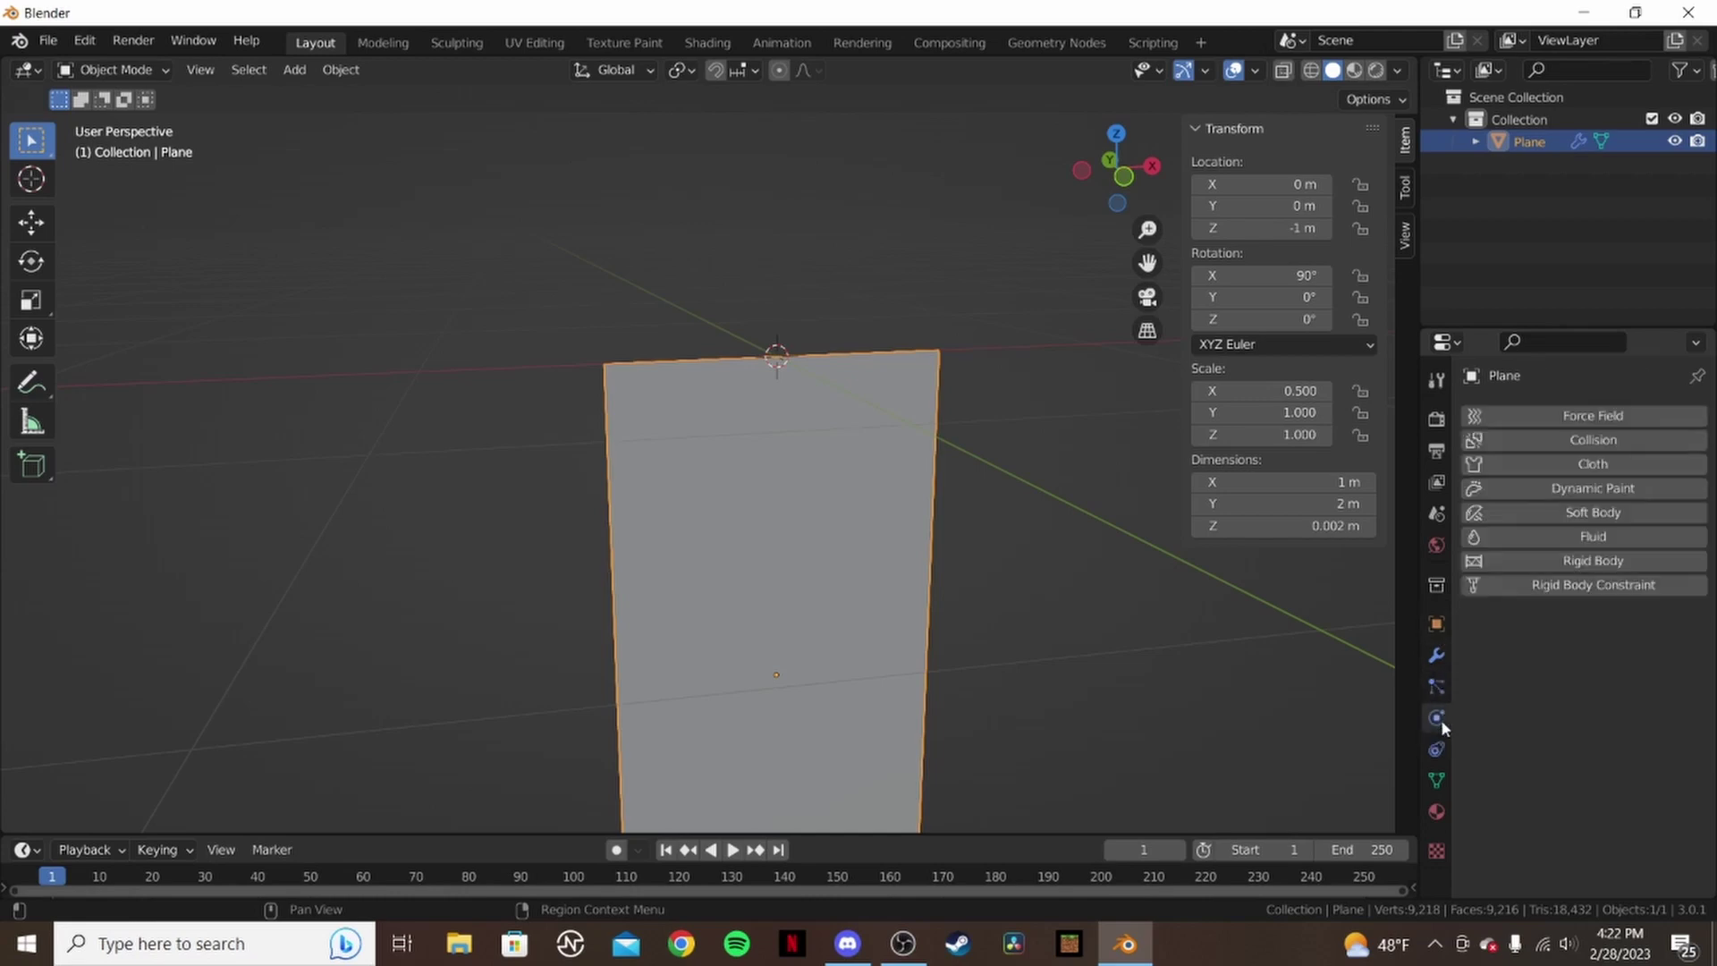
pyautogui.click(1605, 464)
pyautogui.scroll(-3, 1587, 643)
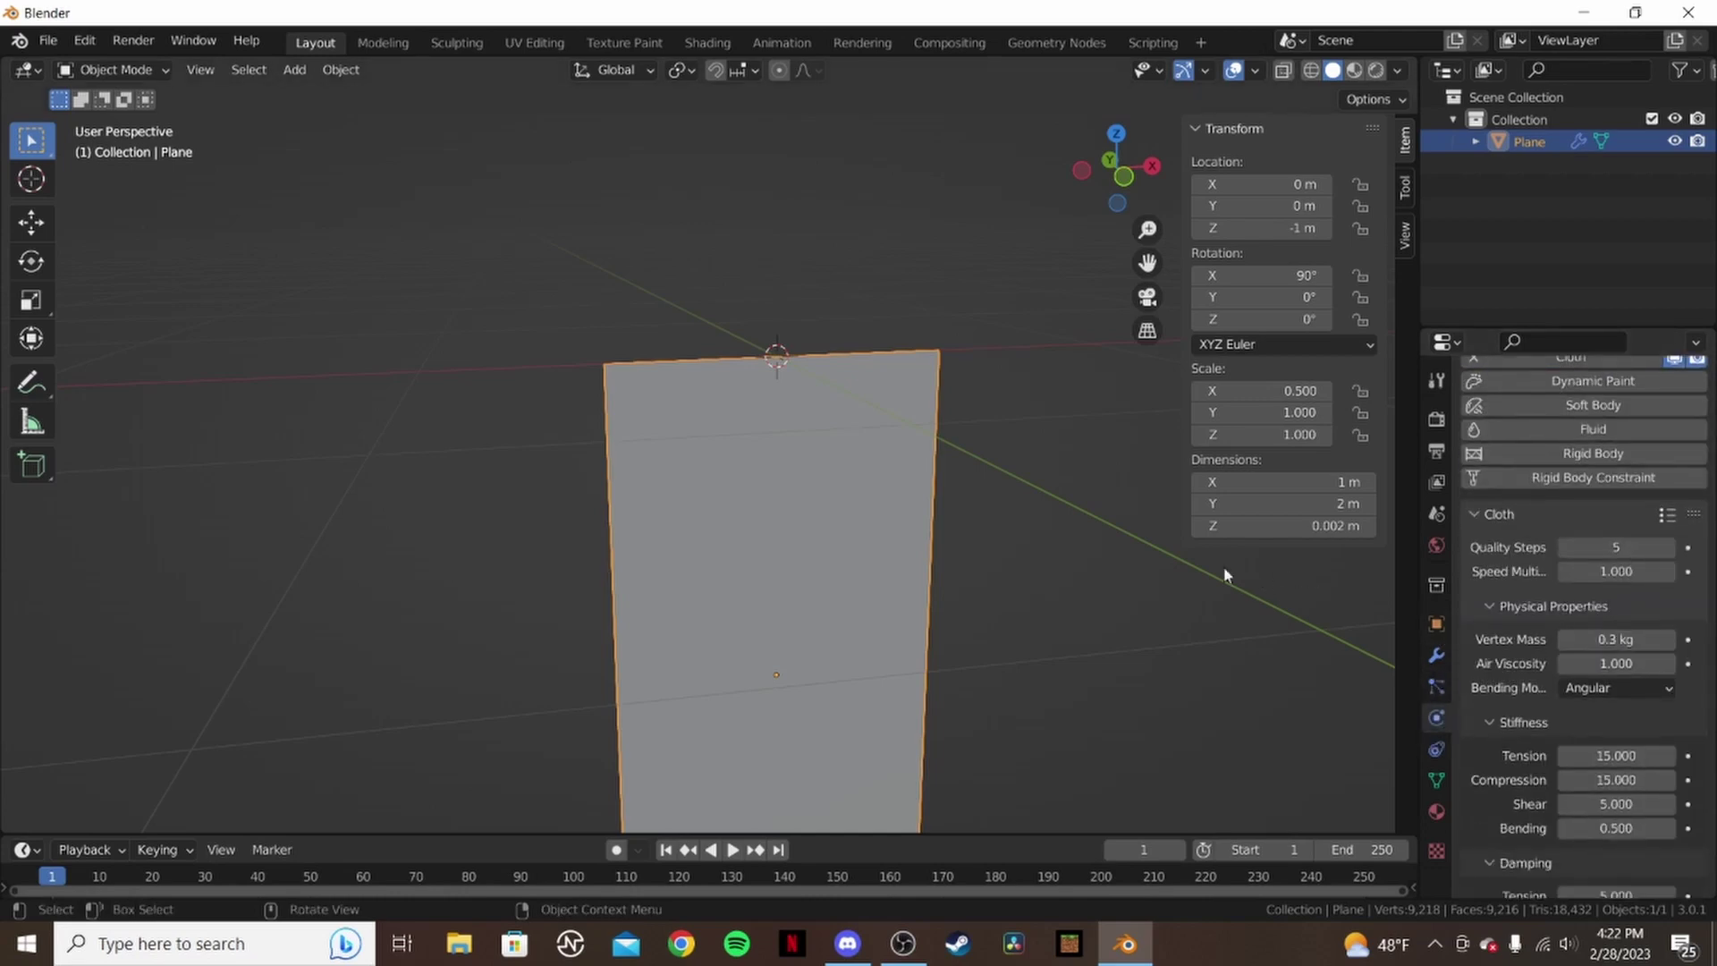
# - Enter Edit Mode on the plane
pyautogui.moveTo(883, 485); pyautogui.dragTo(720, 414, button='middle')
pyautogui.press('Tab')
pyautogui.moveTo(894, 364); pyautogui.dragTo(904, 386, button='middle')
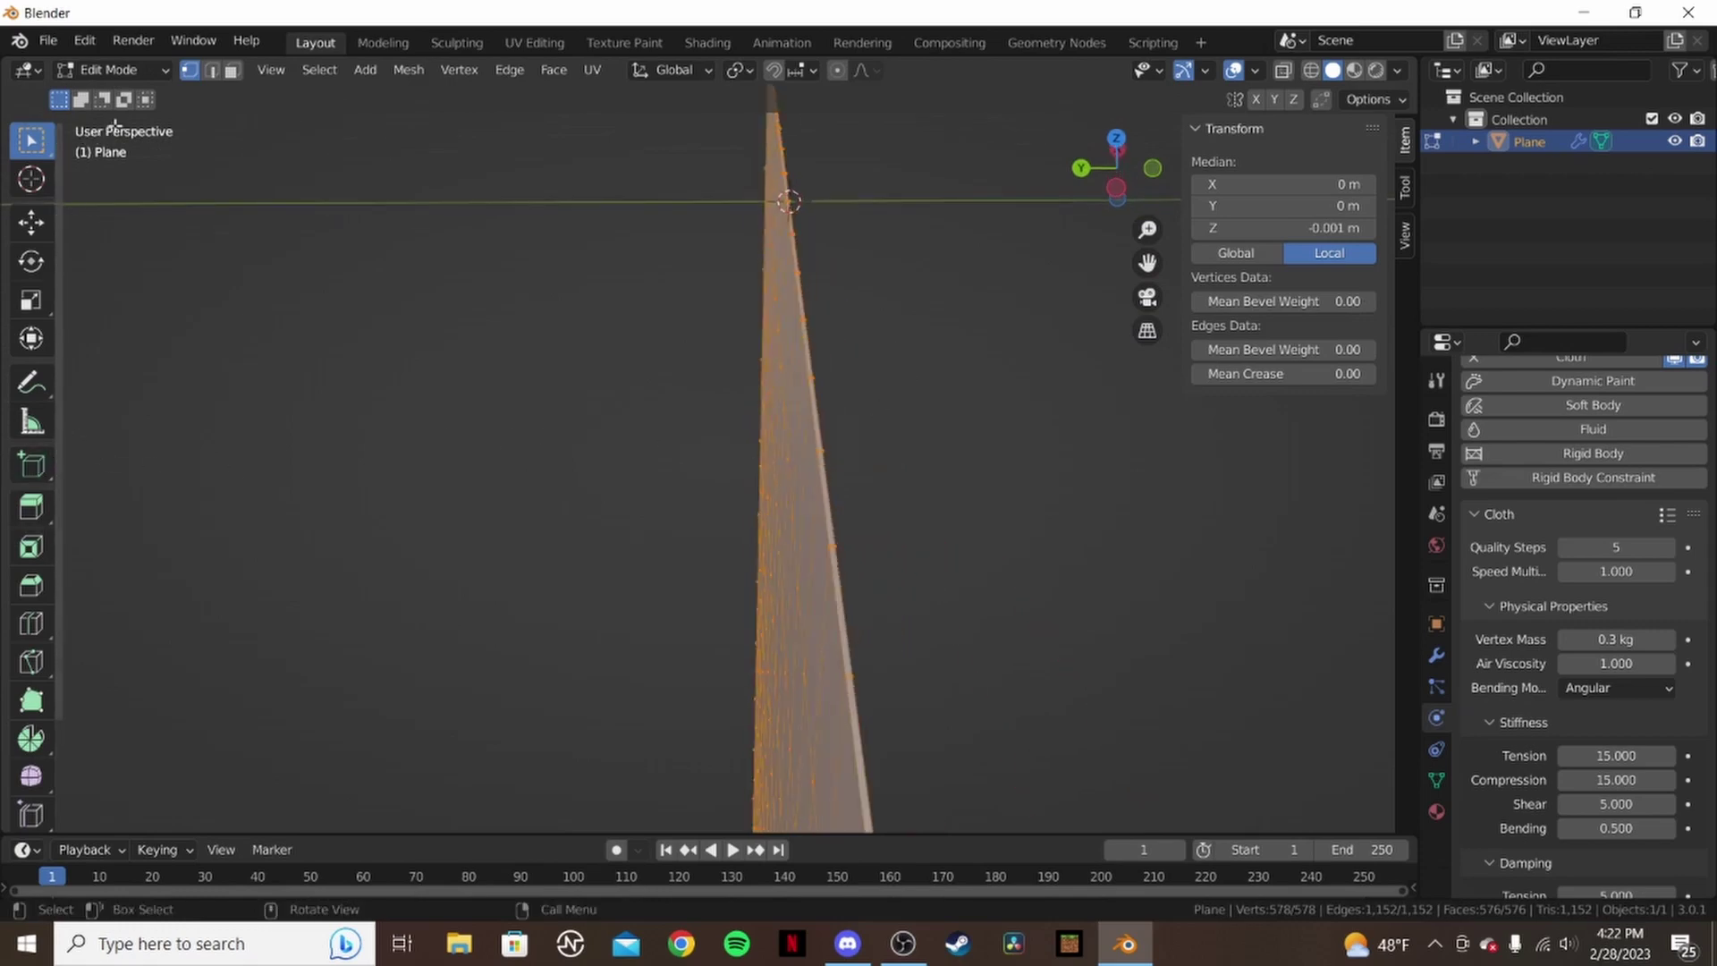
# - Try to select the narrow faces along the plane's upper edge in face select mode
pyautogui.press('3')
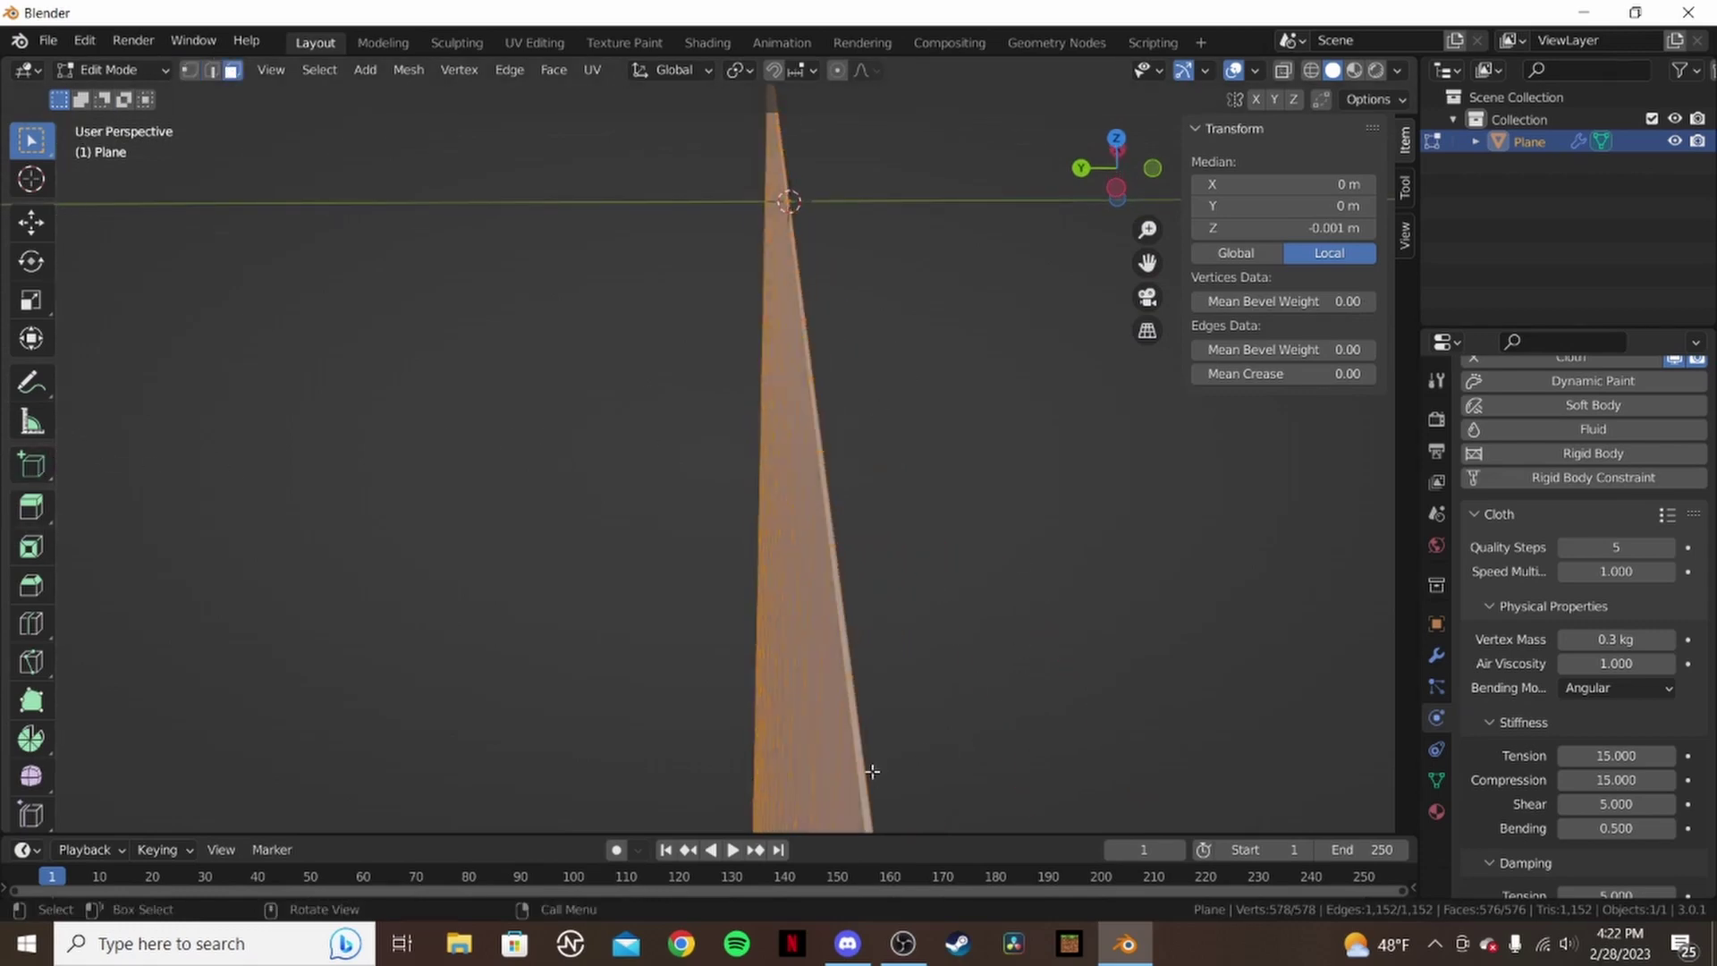
pyautogui.click(864, 768)
pyautogui.moveTo(883, 761); pyautogui.dragTo(877, 752, button='middle')
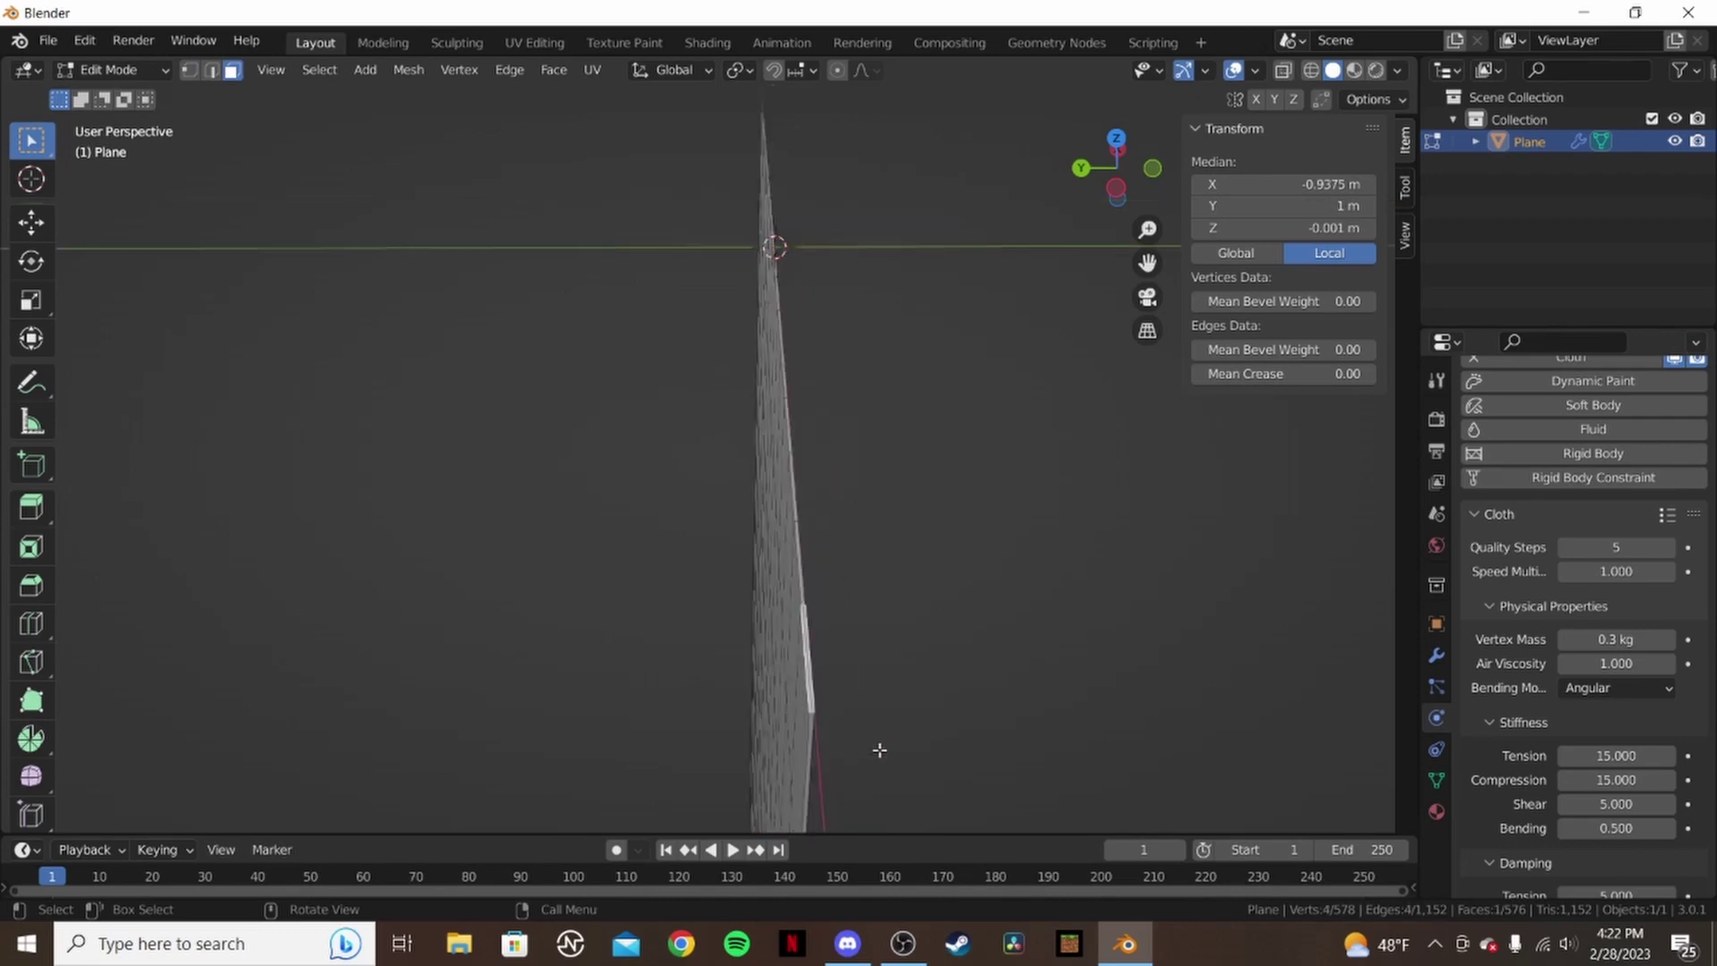
pyautogui.keyDown('ctrl'); pyautogui.click(792, 553); pyautogui.keyUp('ctrl')
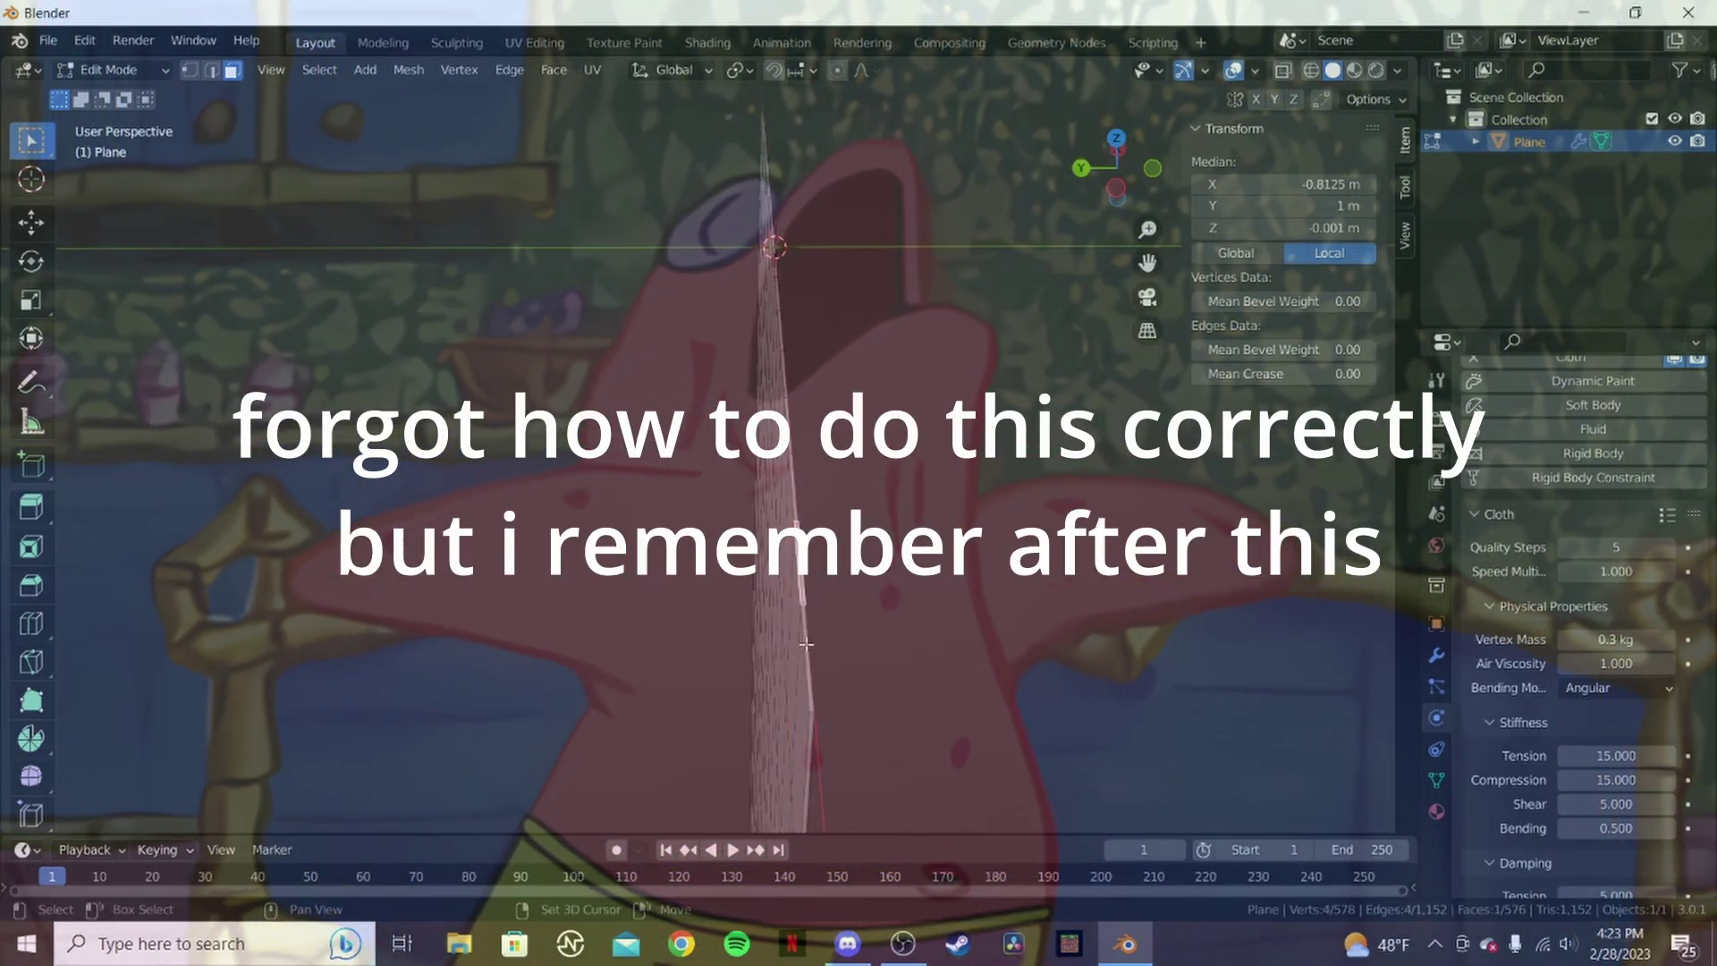
pyautogui.keyDown('ctrl'); pyautogui.click(780, 376); pyautogui.keyUp('ctrl')
pyautogui.moveTo(780, 376); pyautogui.dragTo(760, 353, button='middle')
pyautogui.keyDown('ctrl'); pyautogui.click(760, 354); pyautogui.keyUp('ctrl')
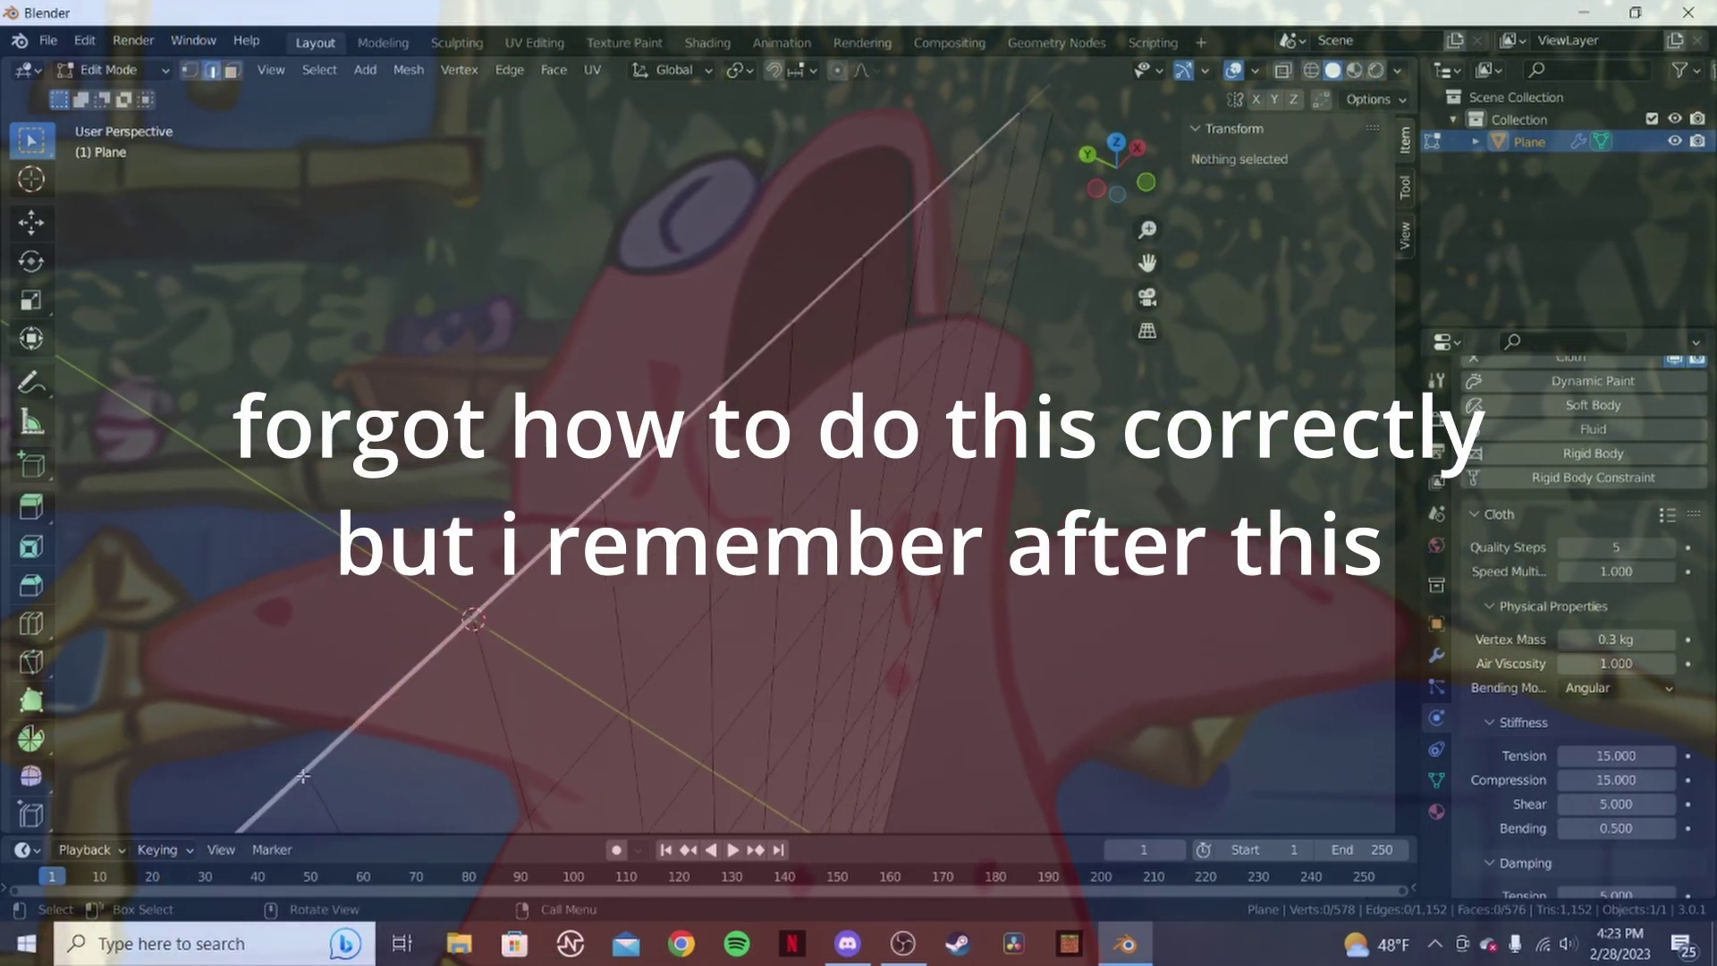
# - In edge select mode, select the two short thickness edges at both corners of the plane's upper edge
pyautogui.press('2')
pyautogui.moveTo(832, 572); pyautogui.dragTo(581, 472, button='middle')
pyautogui.moveTo(322, 458); pyautogui.dragTo(630, 469, button='middle')
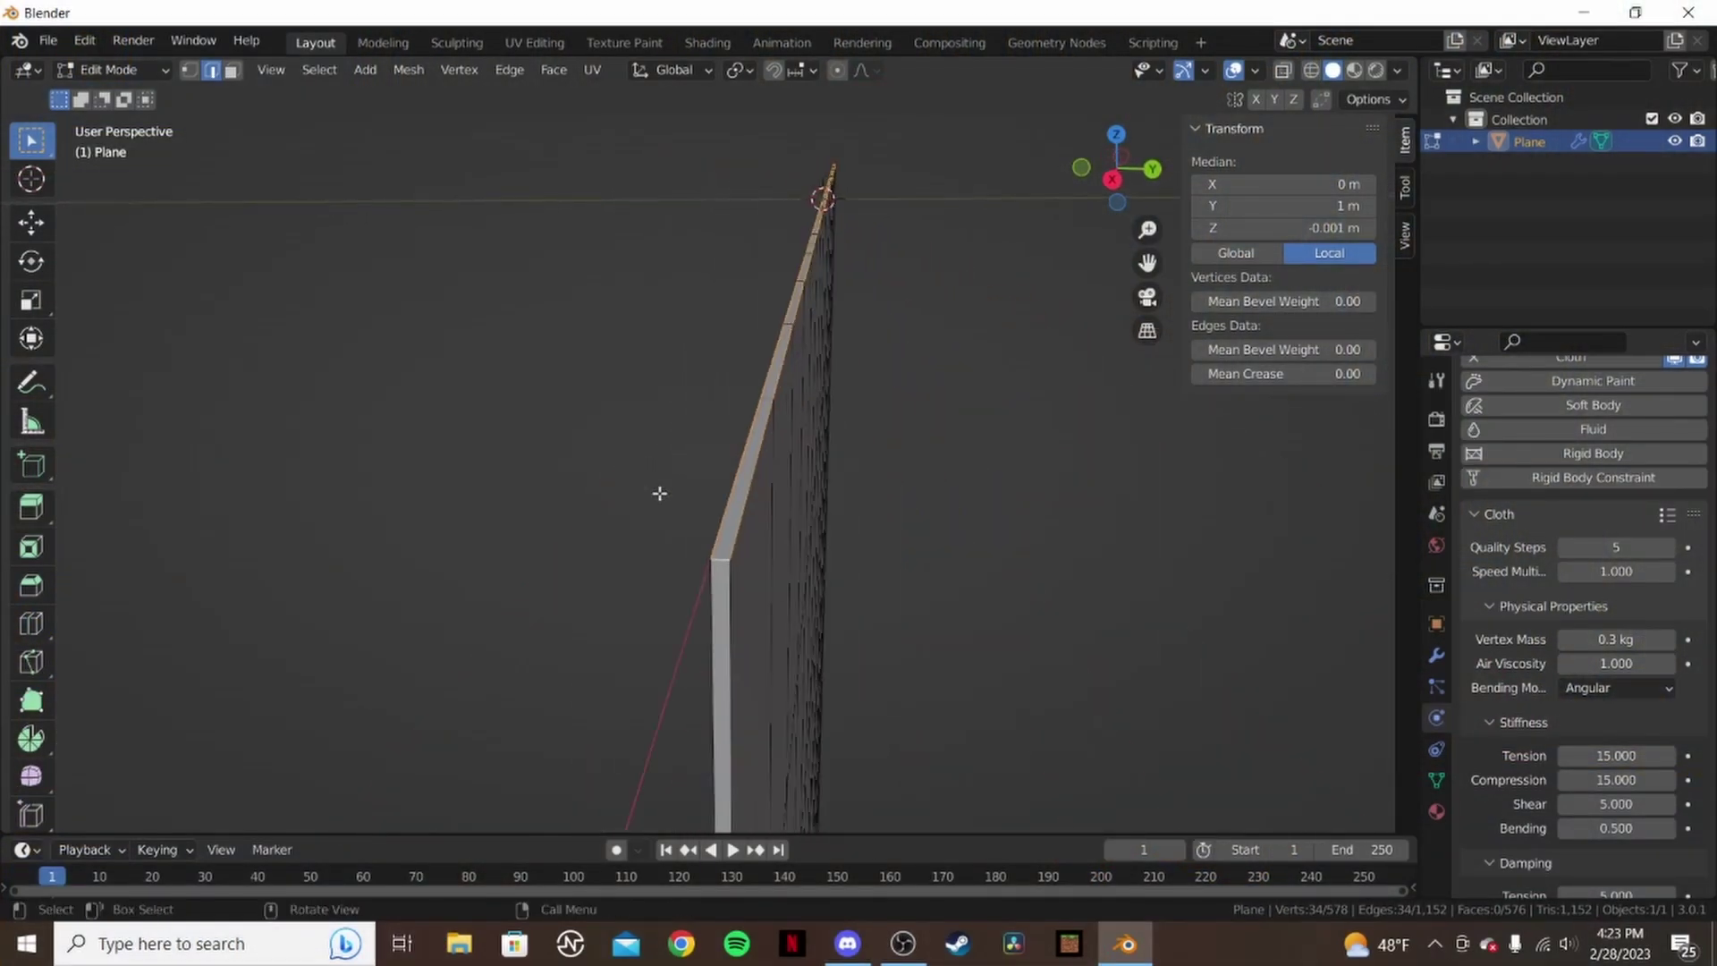
pyautogui.click(718, 560)
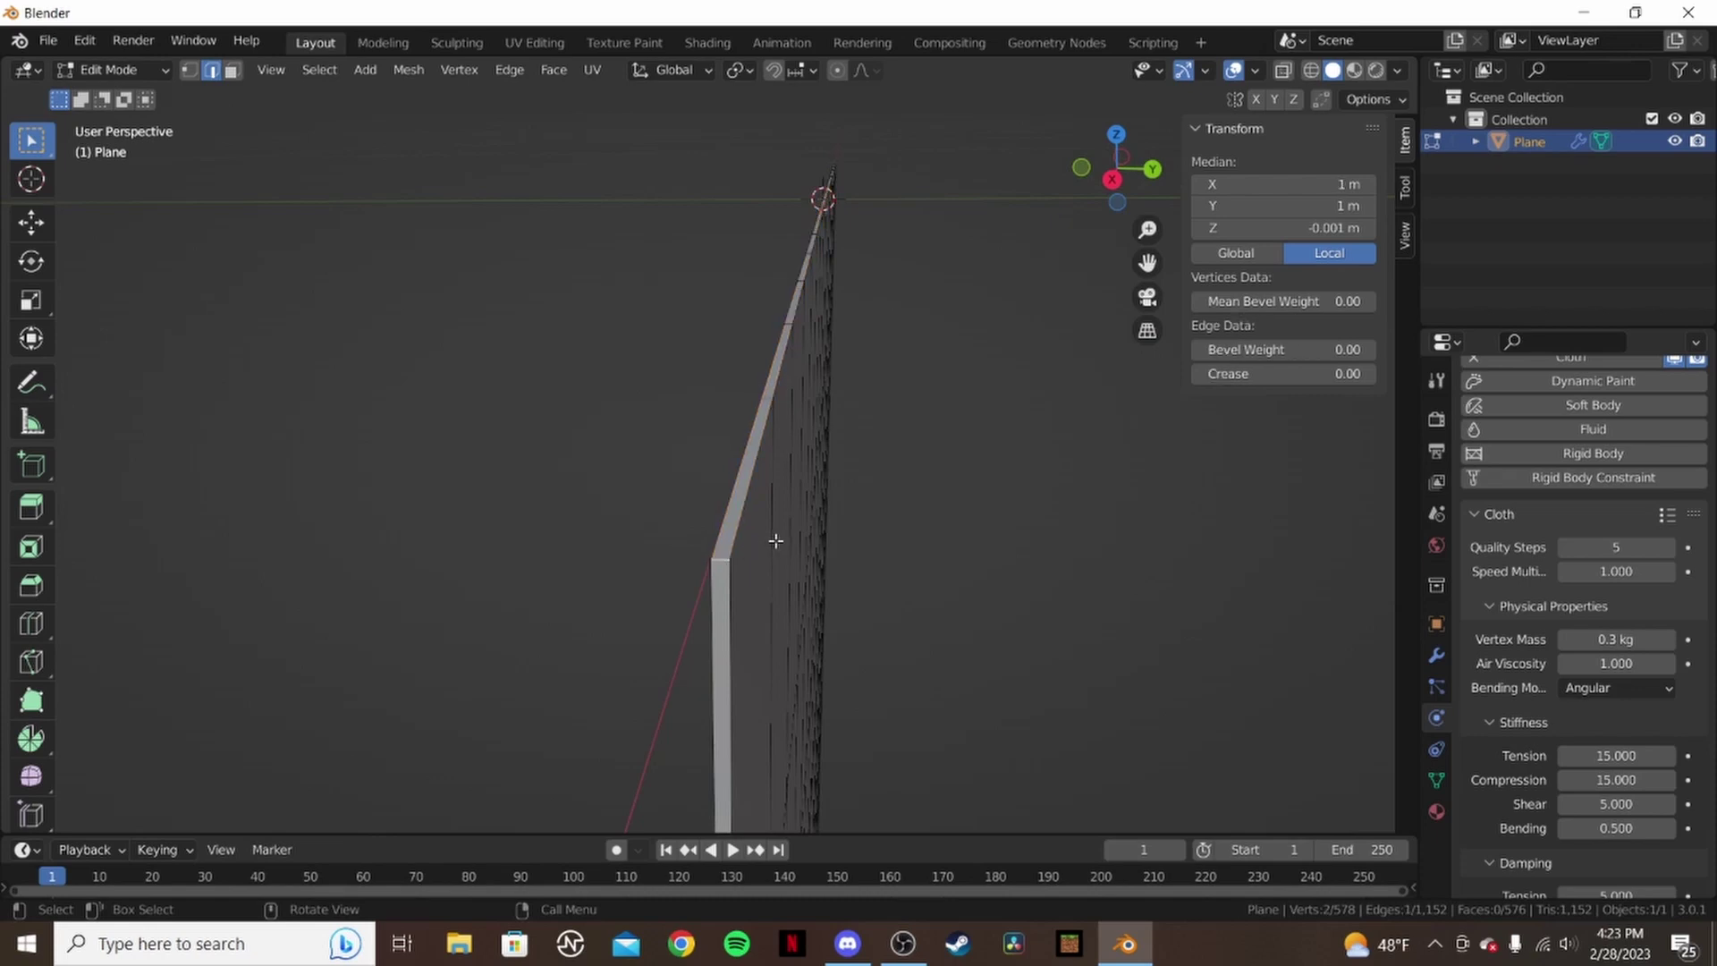
pyautogui.moveTo(769, 541); pyautogui.dragTo(848, 581, button='middle')
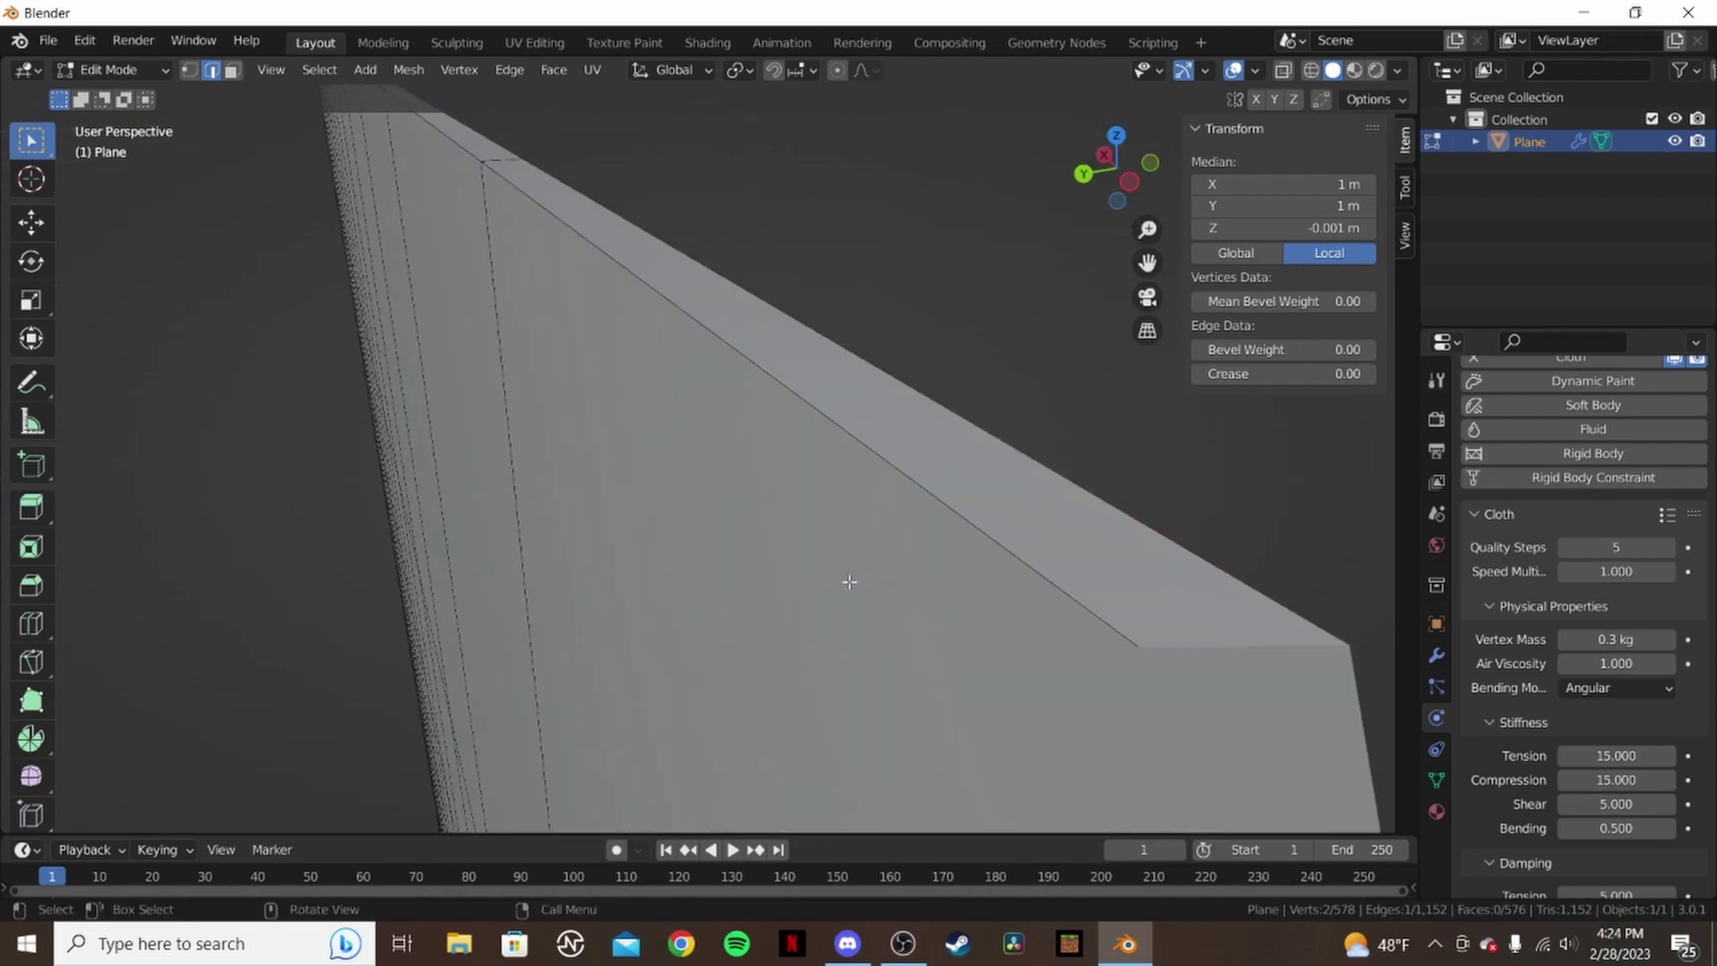
pyautogui.scroll(-3, 861, 574)
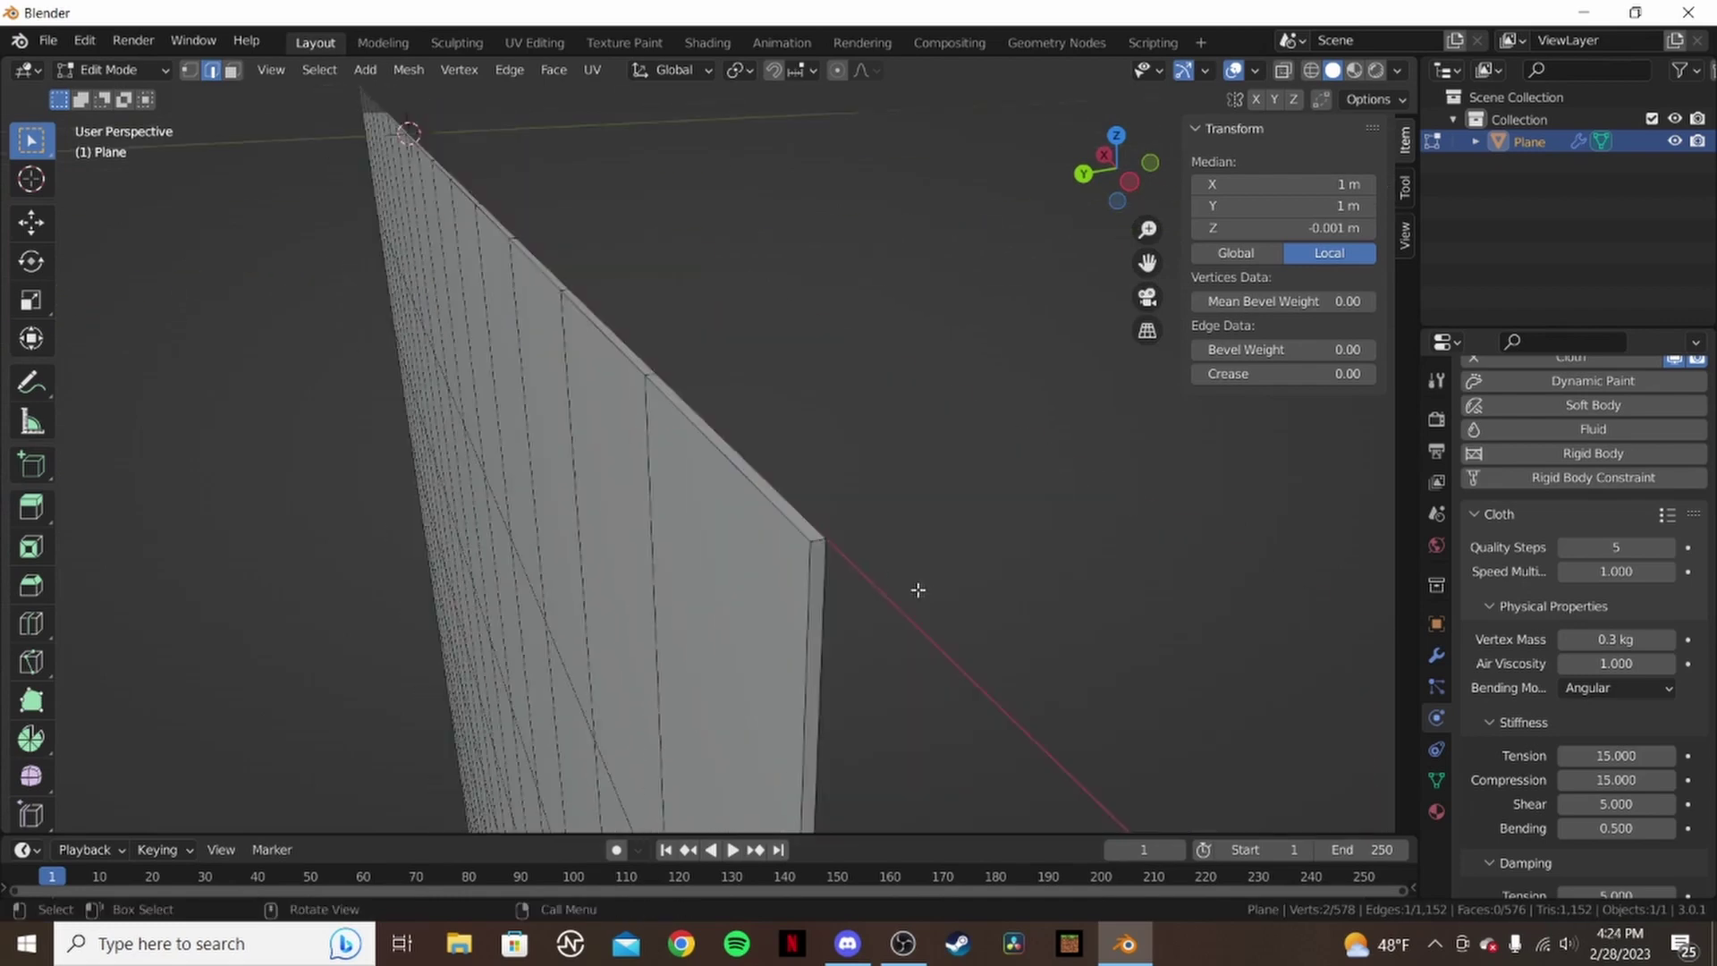
pyautogui.keyDown('shift'); pyautogui.click(819, 540); pyautogui.keyUp('shift')
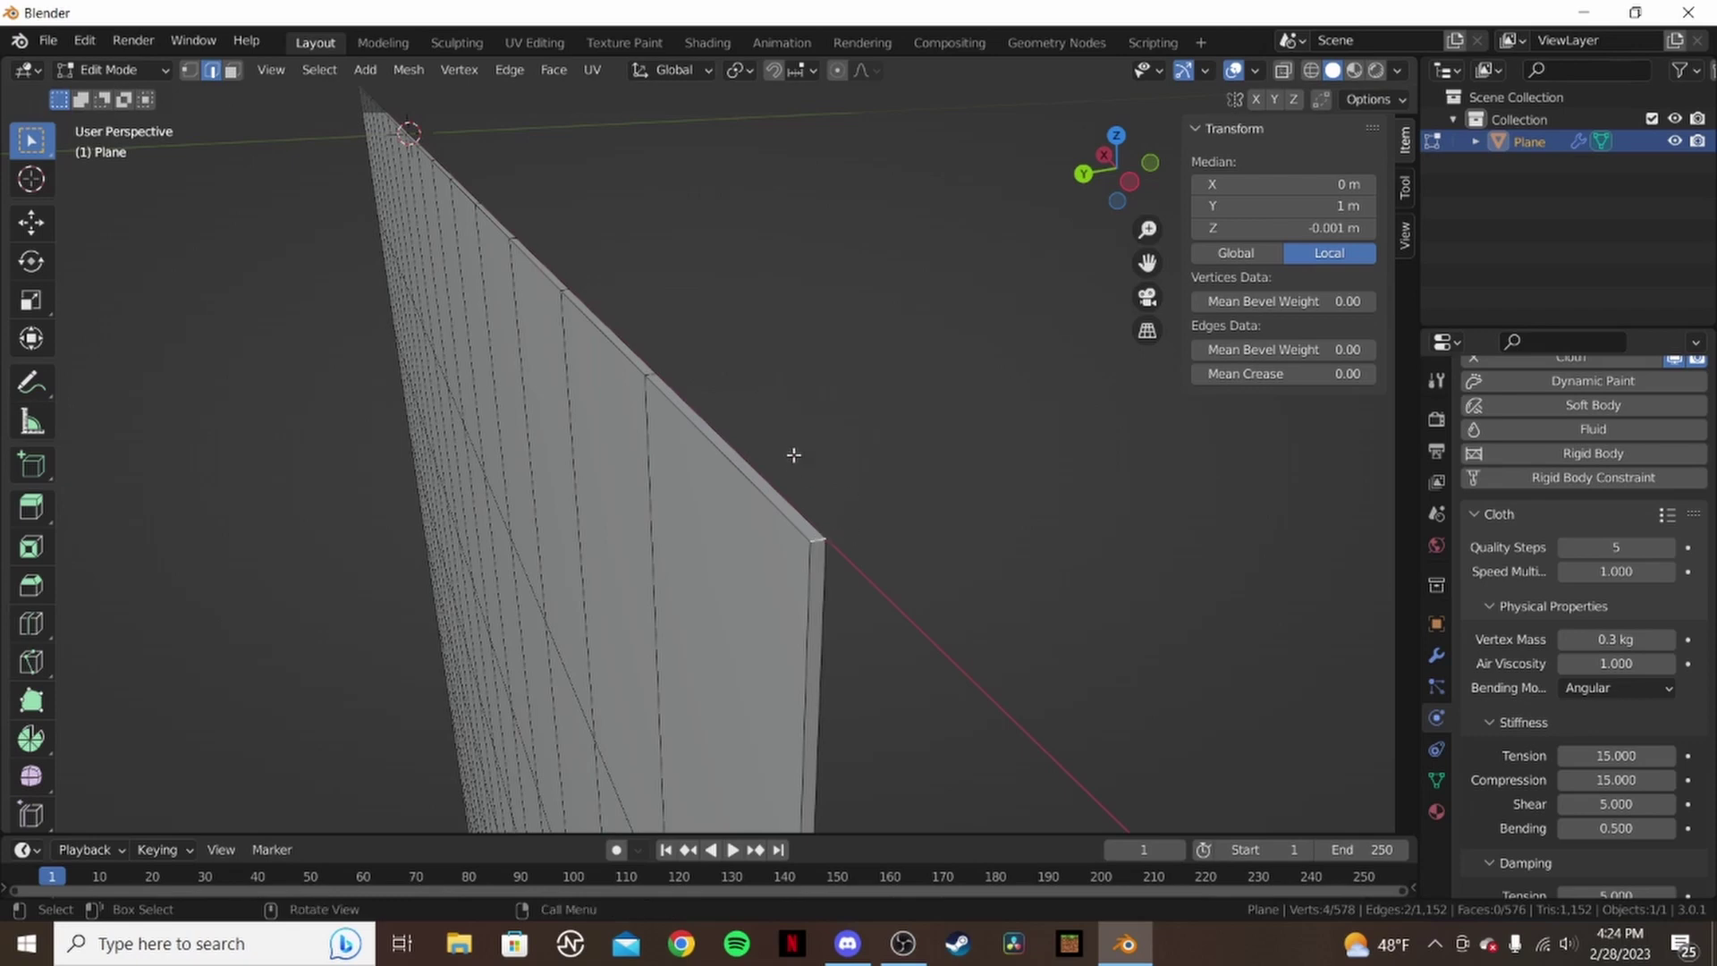
pyautogui.moveTo(786, 381); pyautogui.dragTo(820, 395, button='middle')
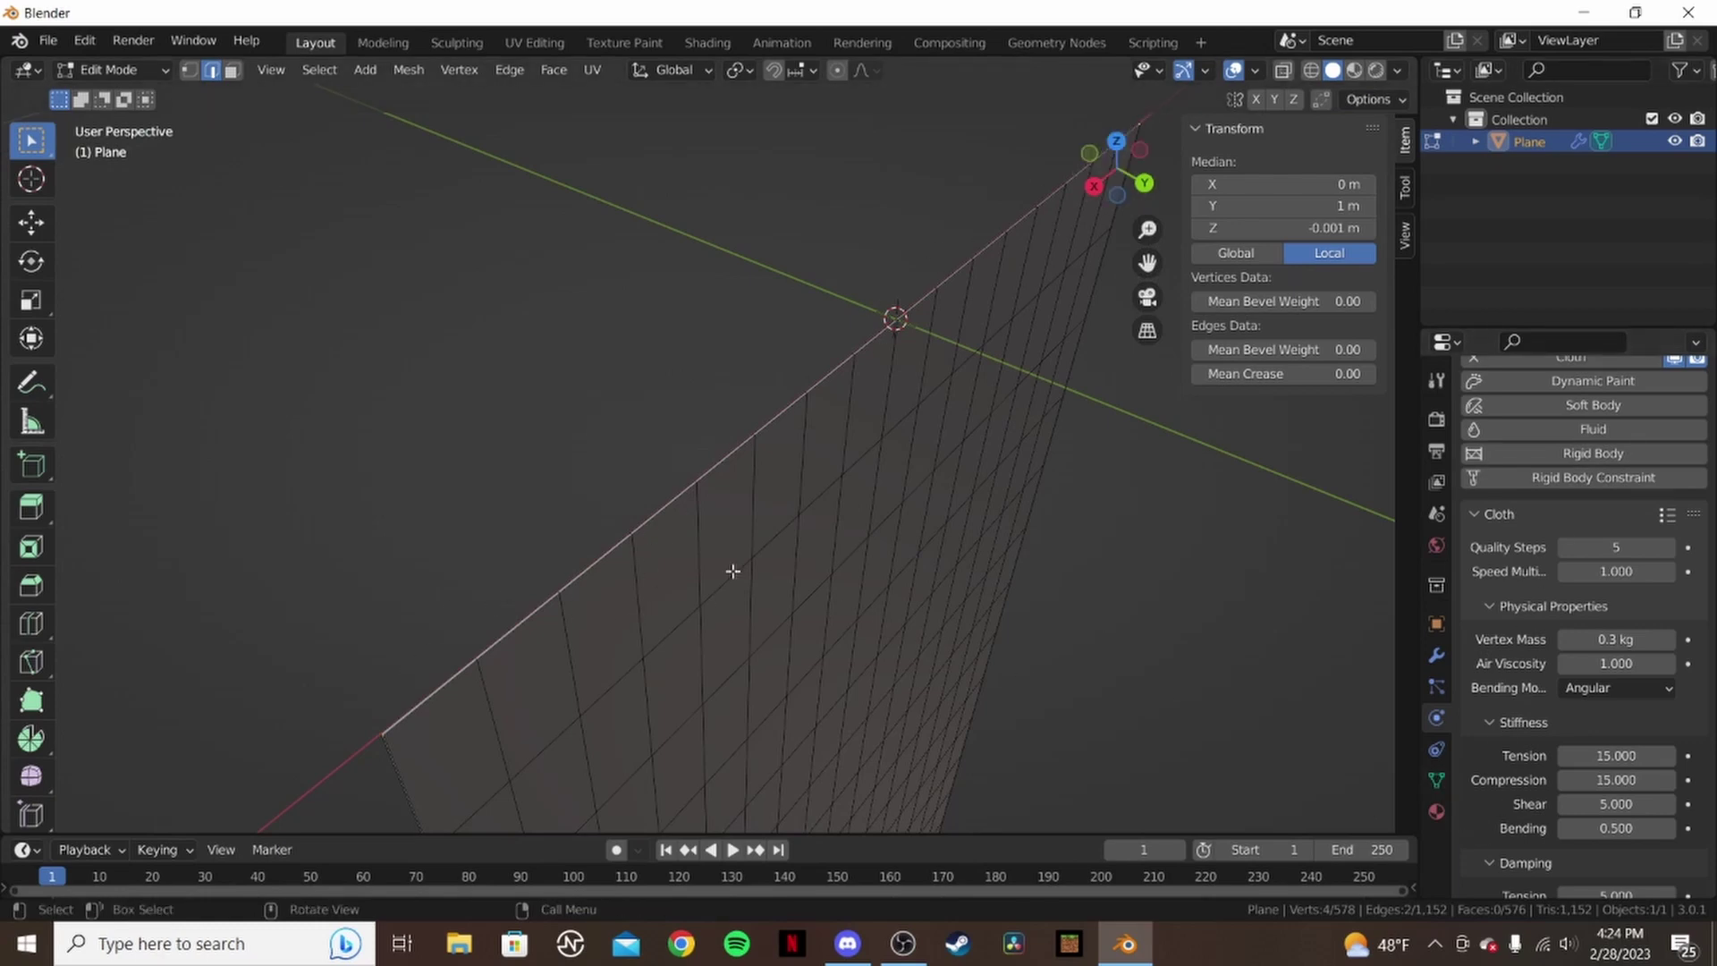
# - Create a vertex group named "pinned" on the plane and return to Object Mode
pyautogui.click(1437, 779)
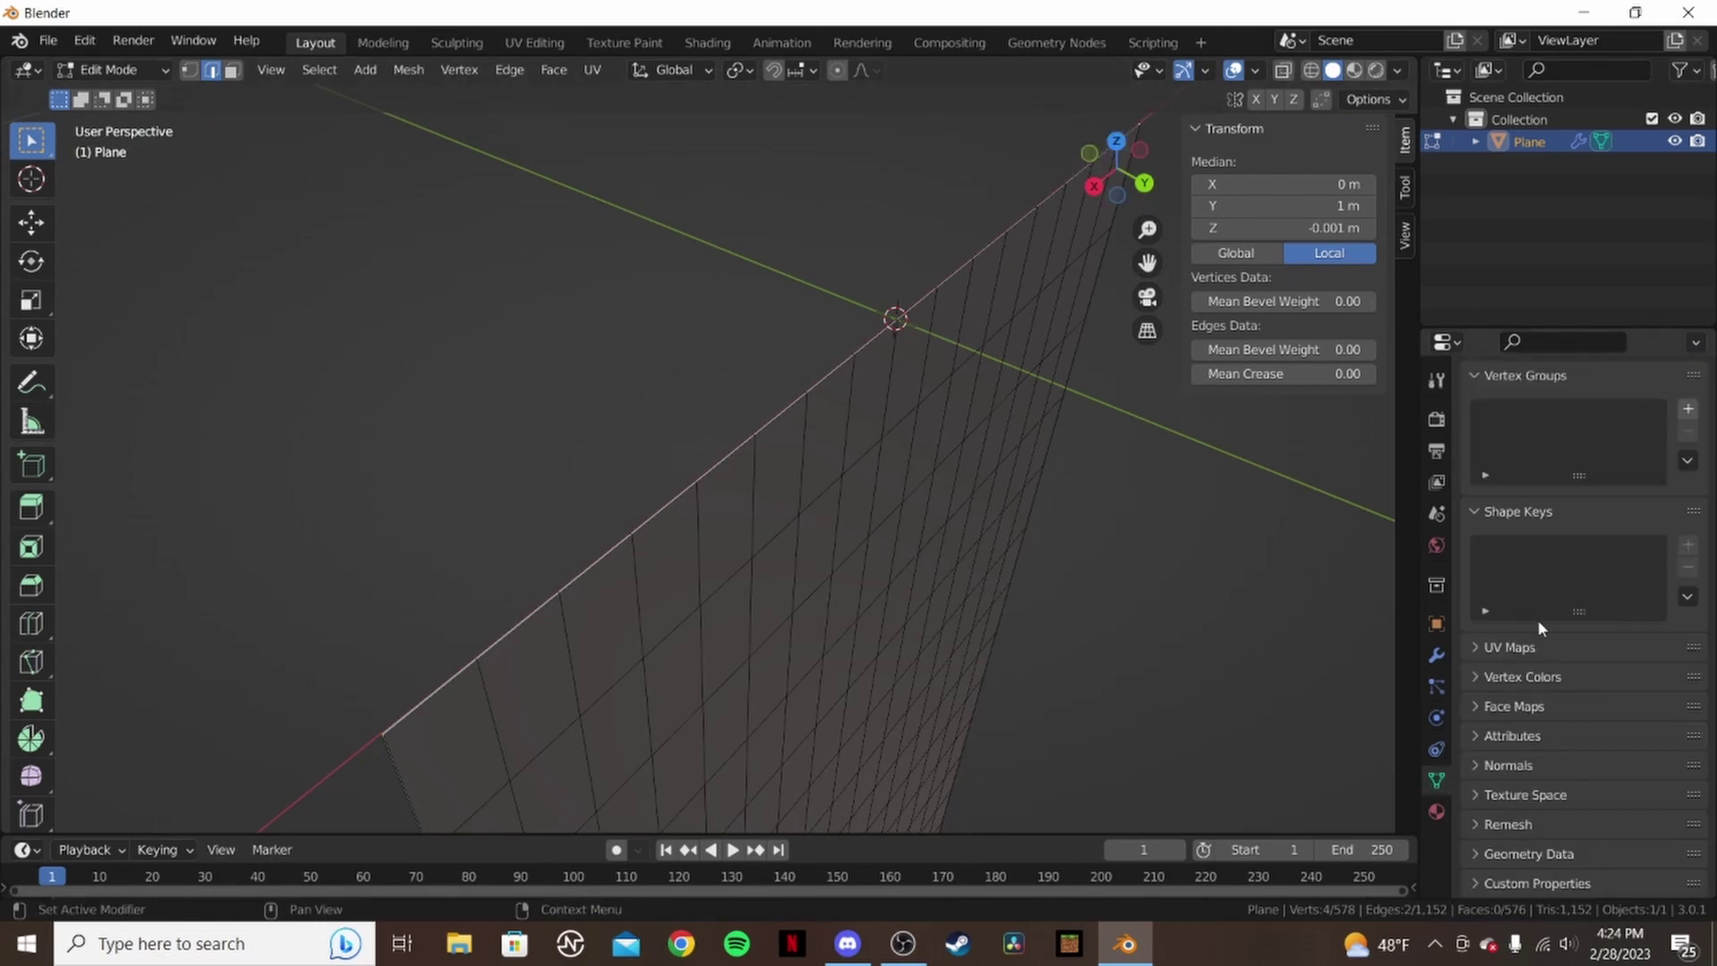
pyautogui.click(1688, 410)
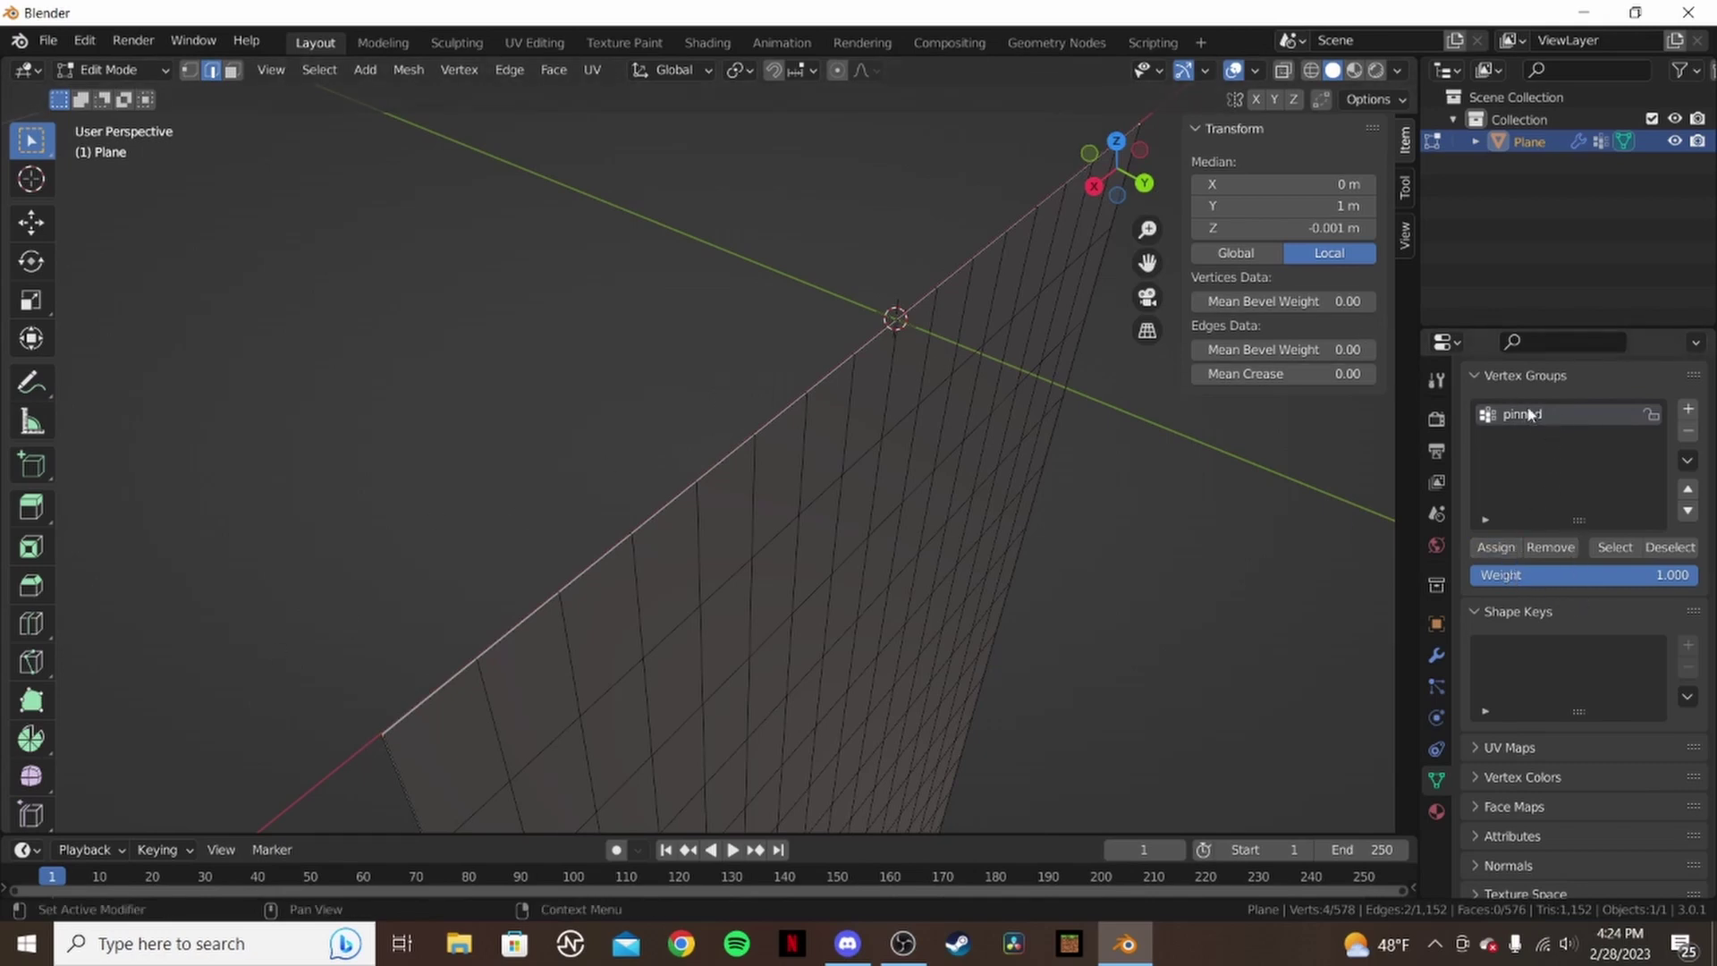
pyautogui.click(796, 247)
pyautogui.press('Tab')
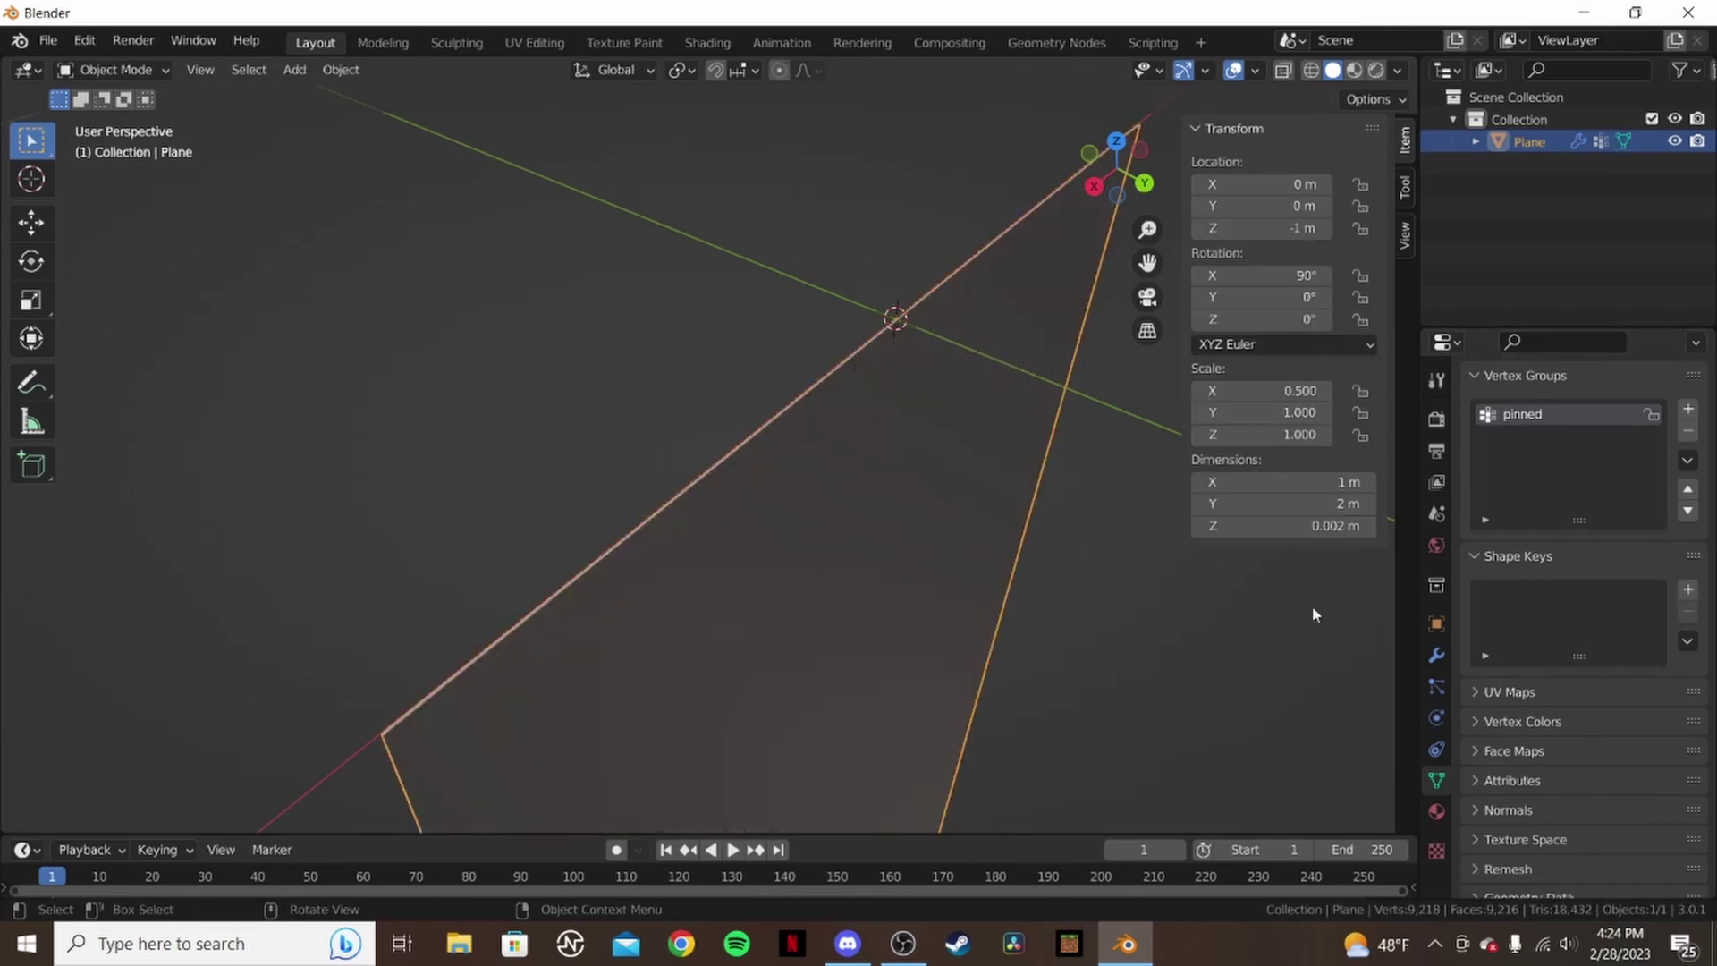
# - Open the plane's cloth physics settings and look through the stiffness, damping, internal spring, pressure and collision options
pyautogui.moveTo(1066, 574); pyautogui.dragTo(1163, 608, button='middle')
pyautogui.click(1436, 749)
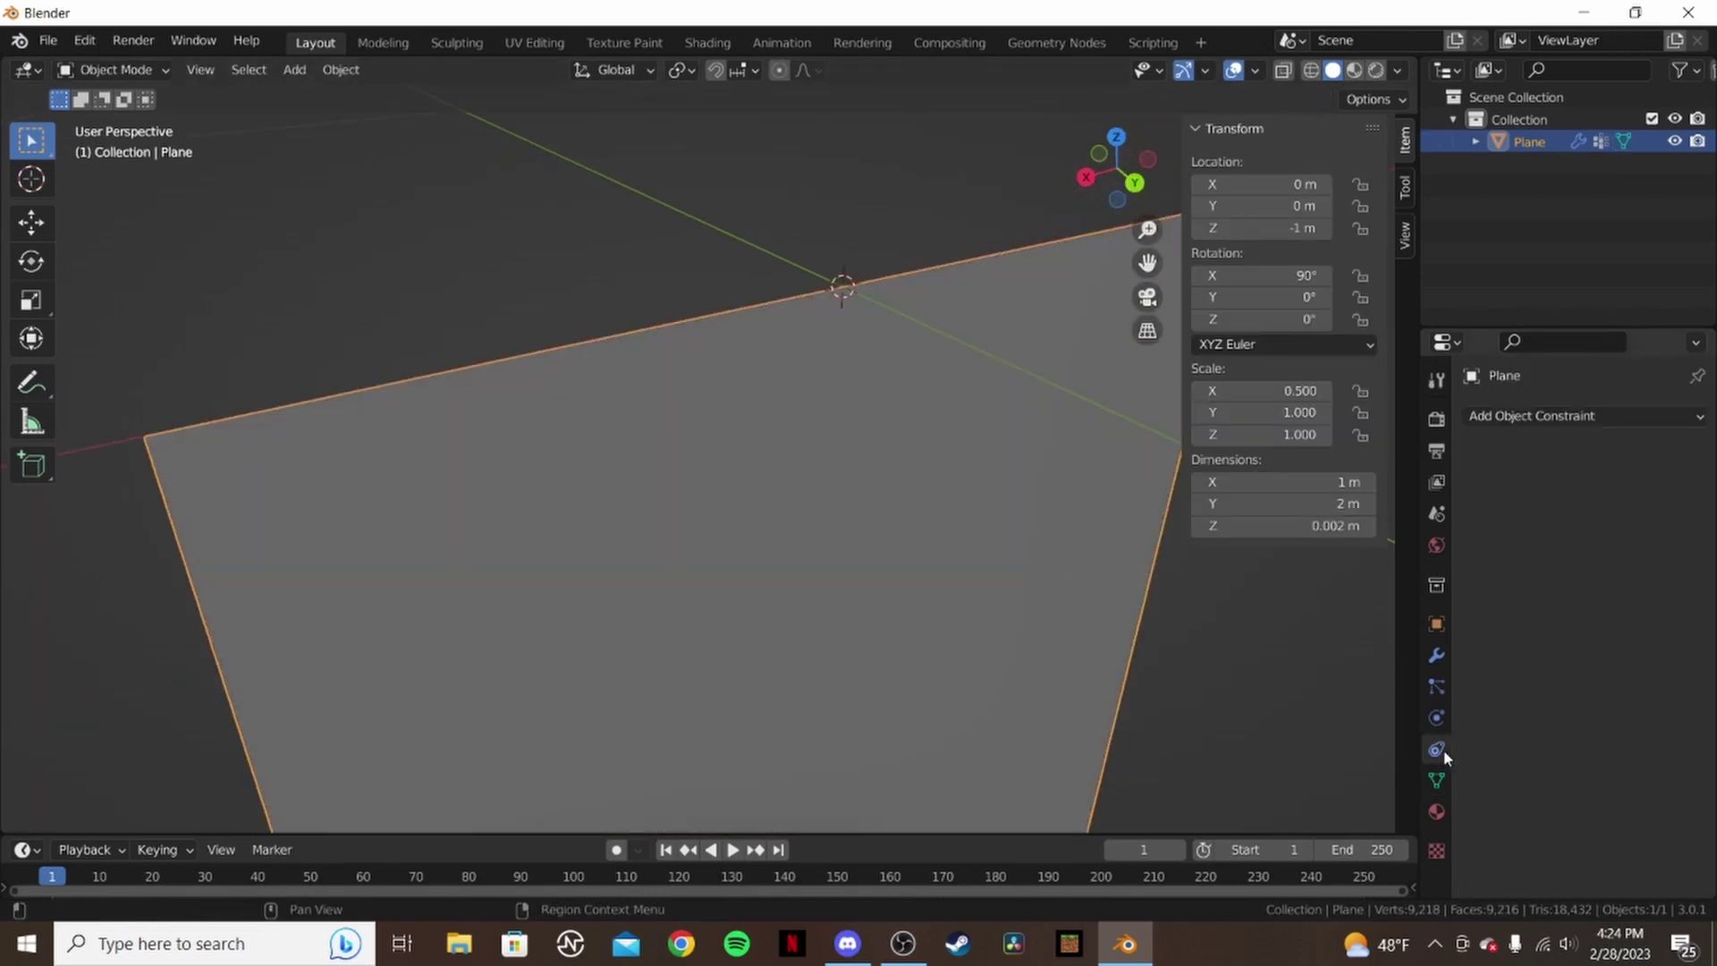
pyautogui.click(1436, 718)
pyautogui.scroll(-2, 1623, 490)
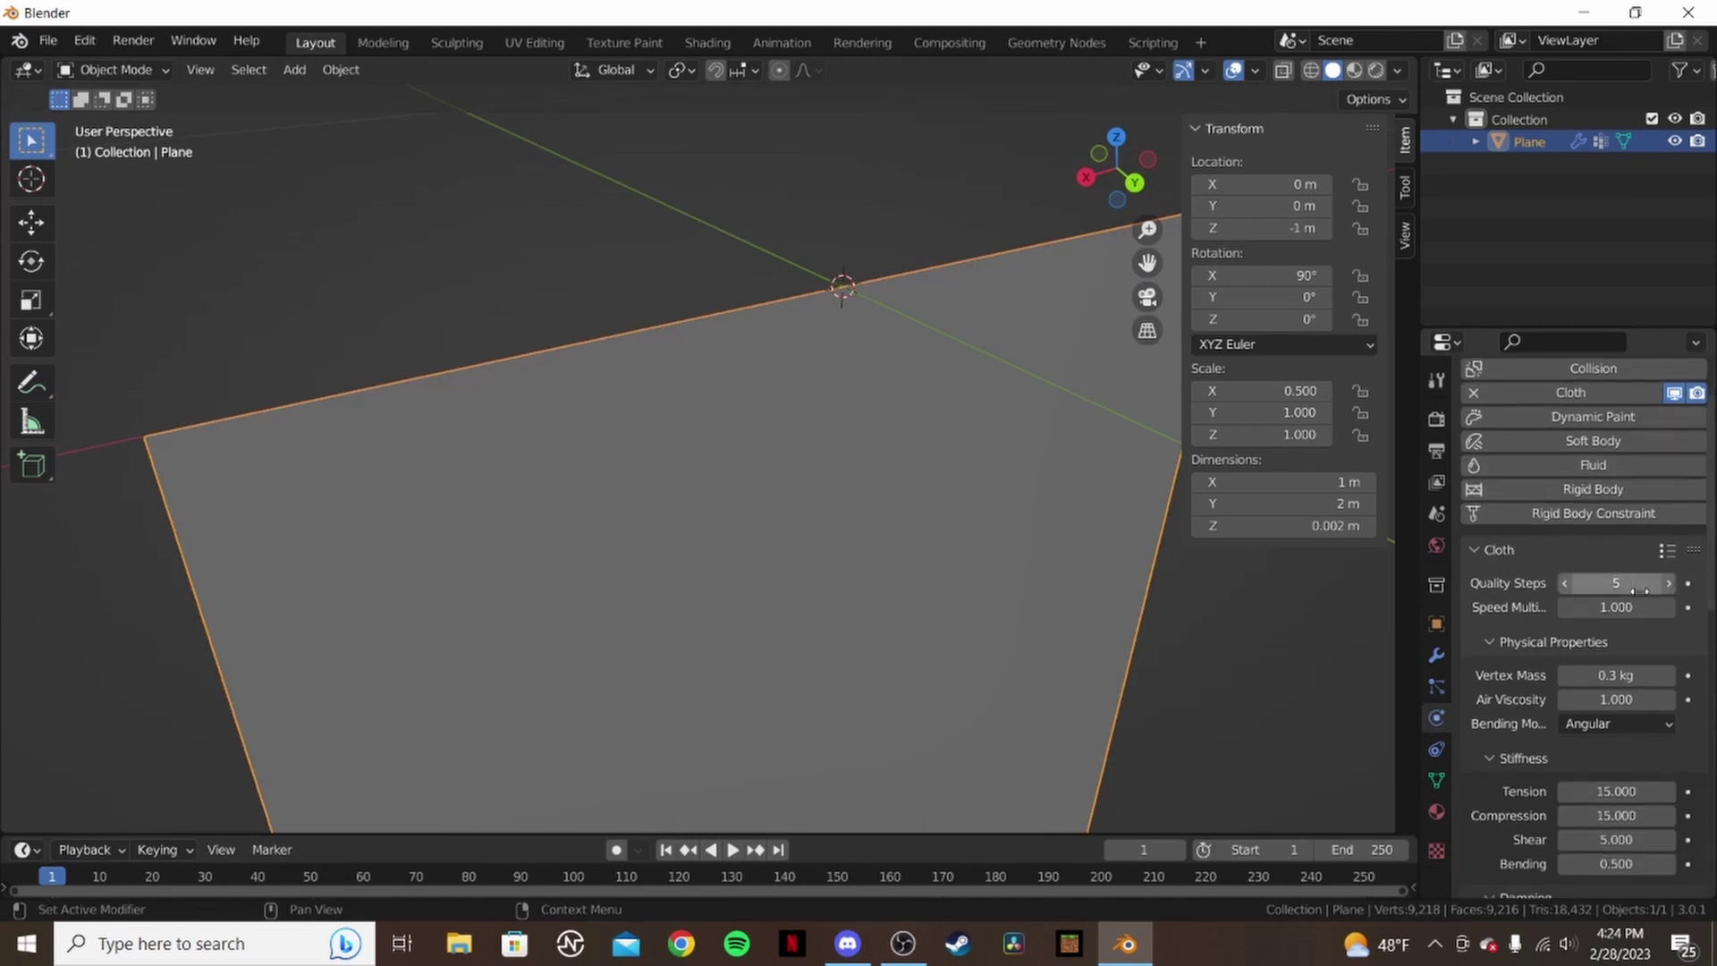
pyautogui.scroll(-6, 1589, 662)
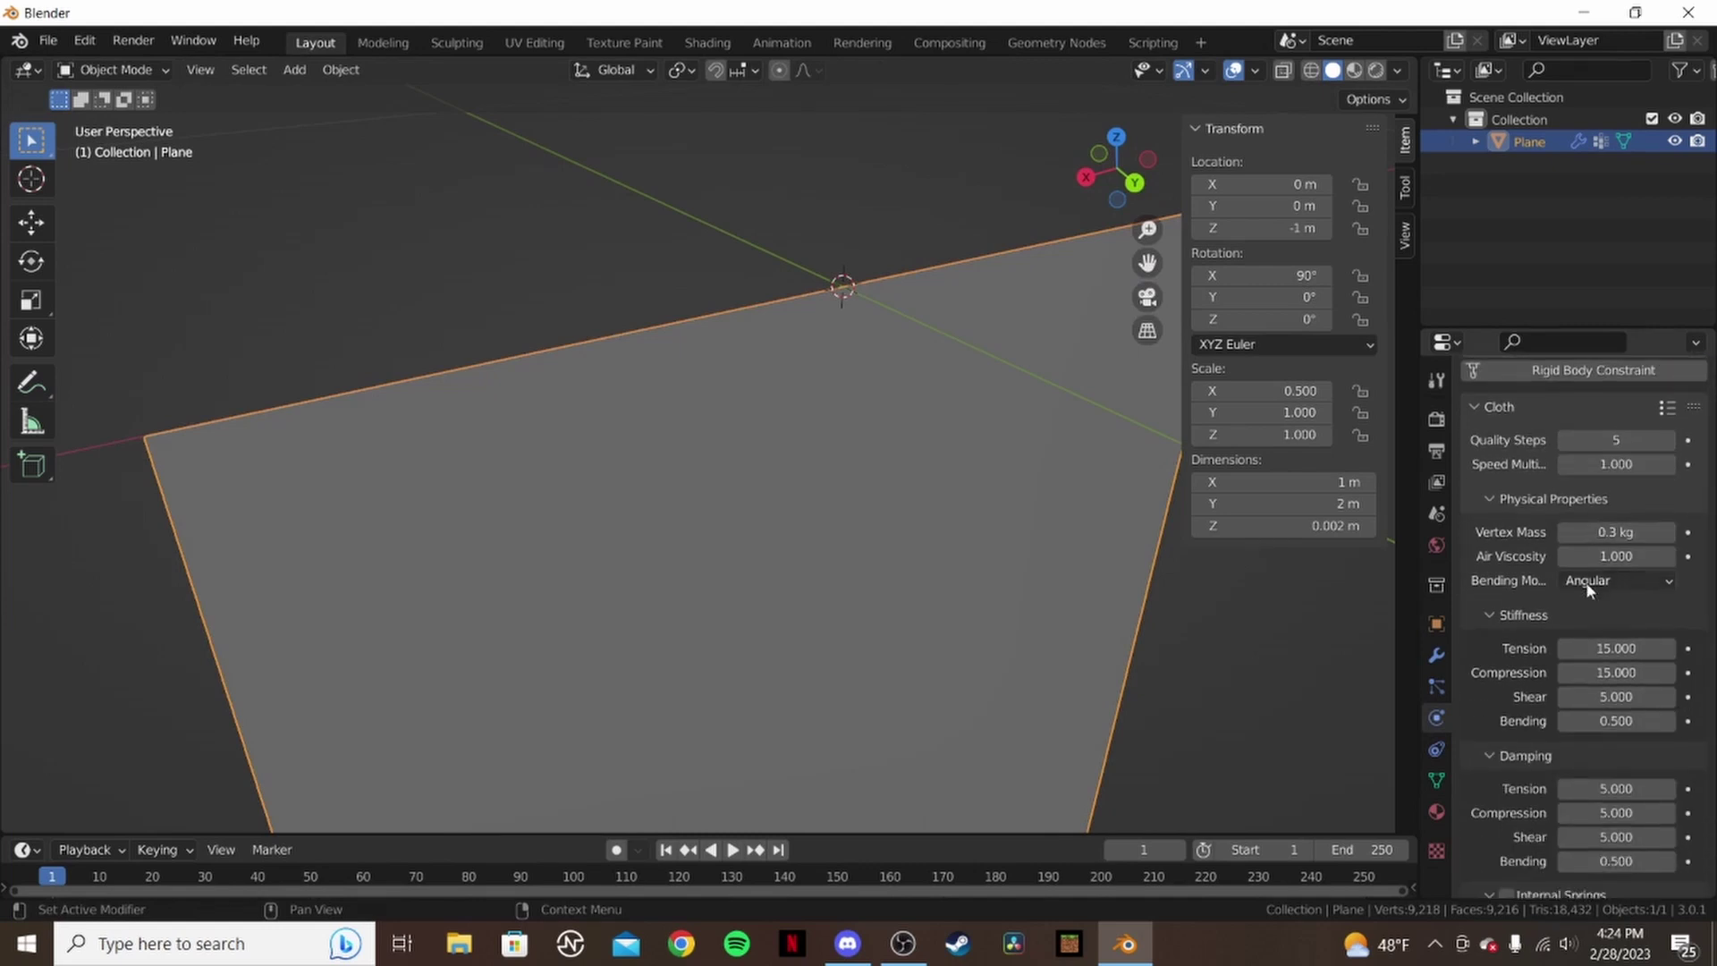
pyautogui.scroll(-5, 1593, 608)
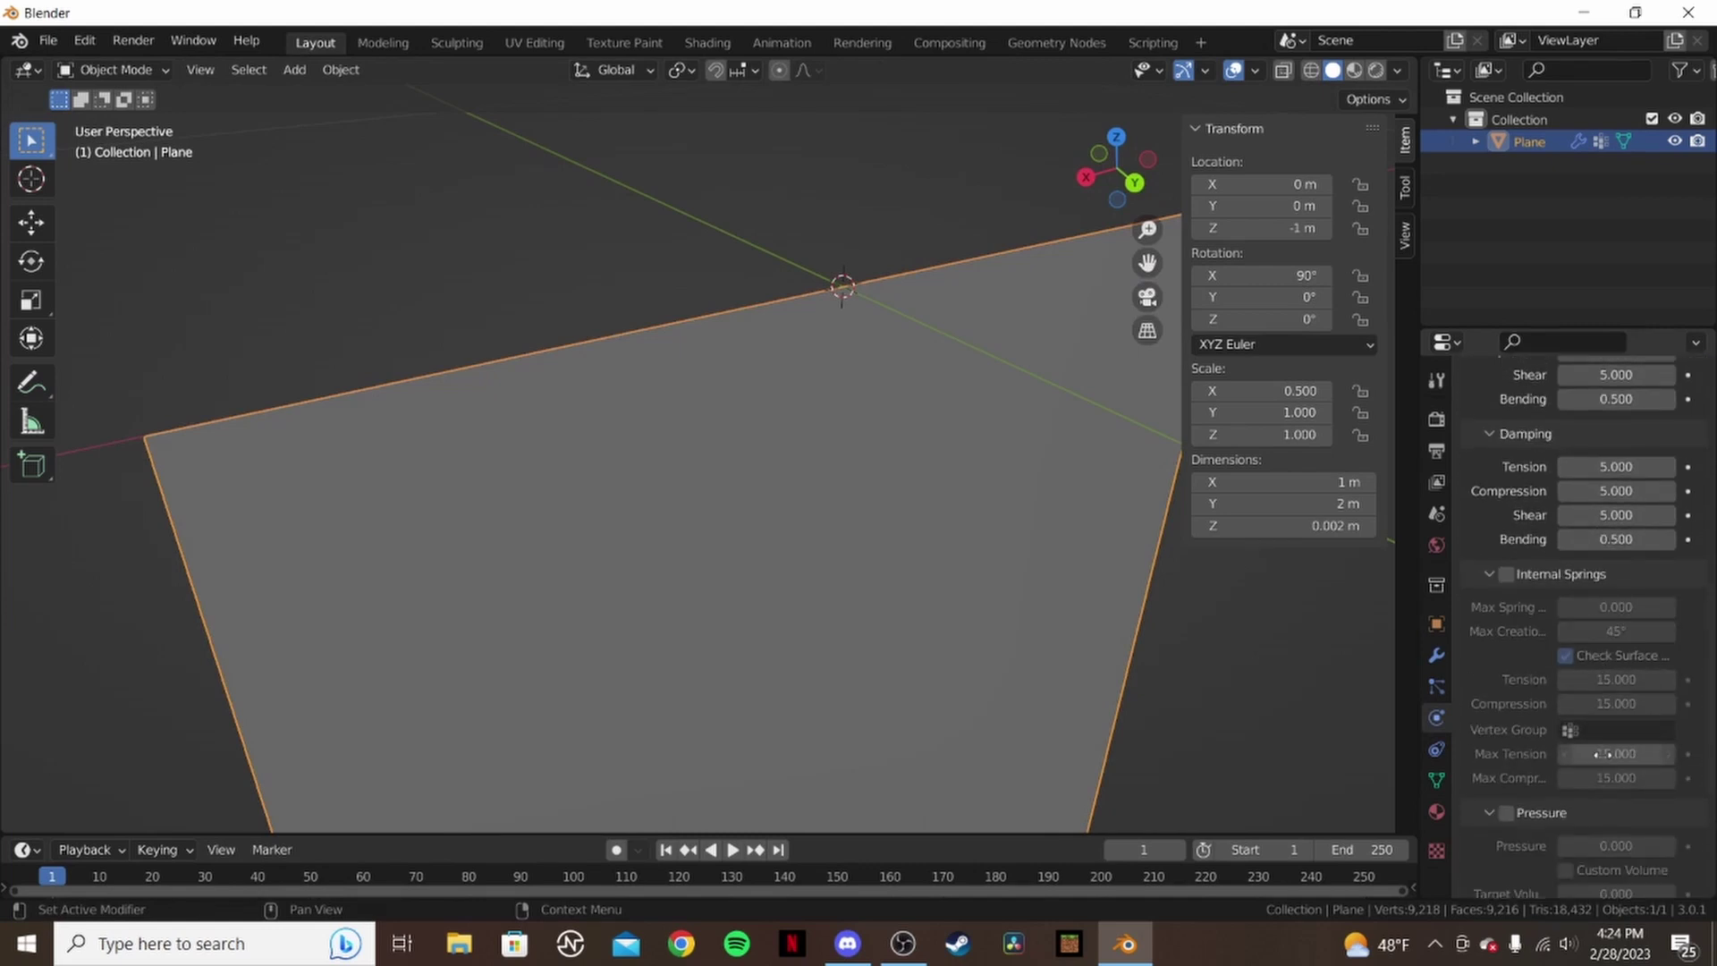
pyautogui.scroll(-5, 1566, 633)
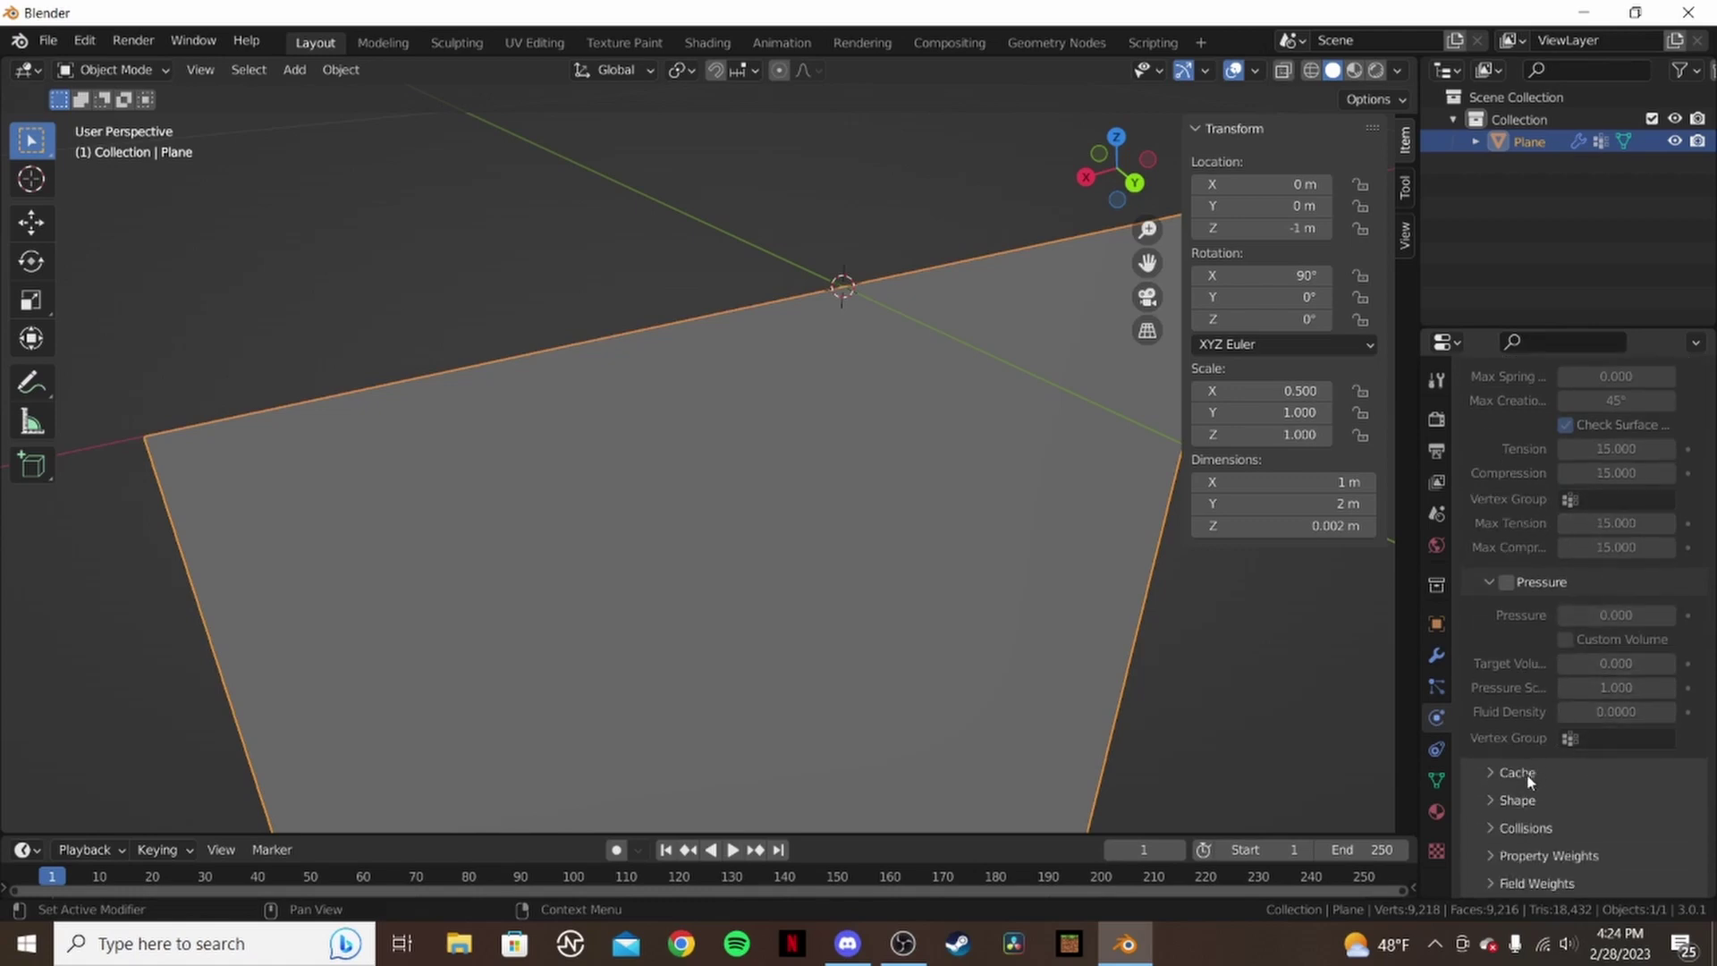
pyautogui.click(1496, 829)
pyautogui.scroll(-5, 1589, 794)
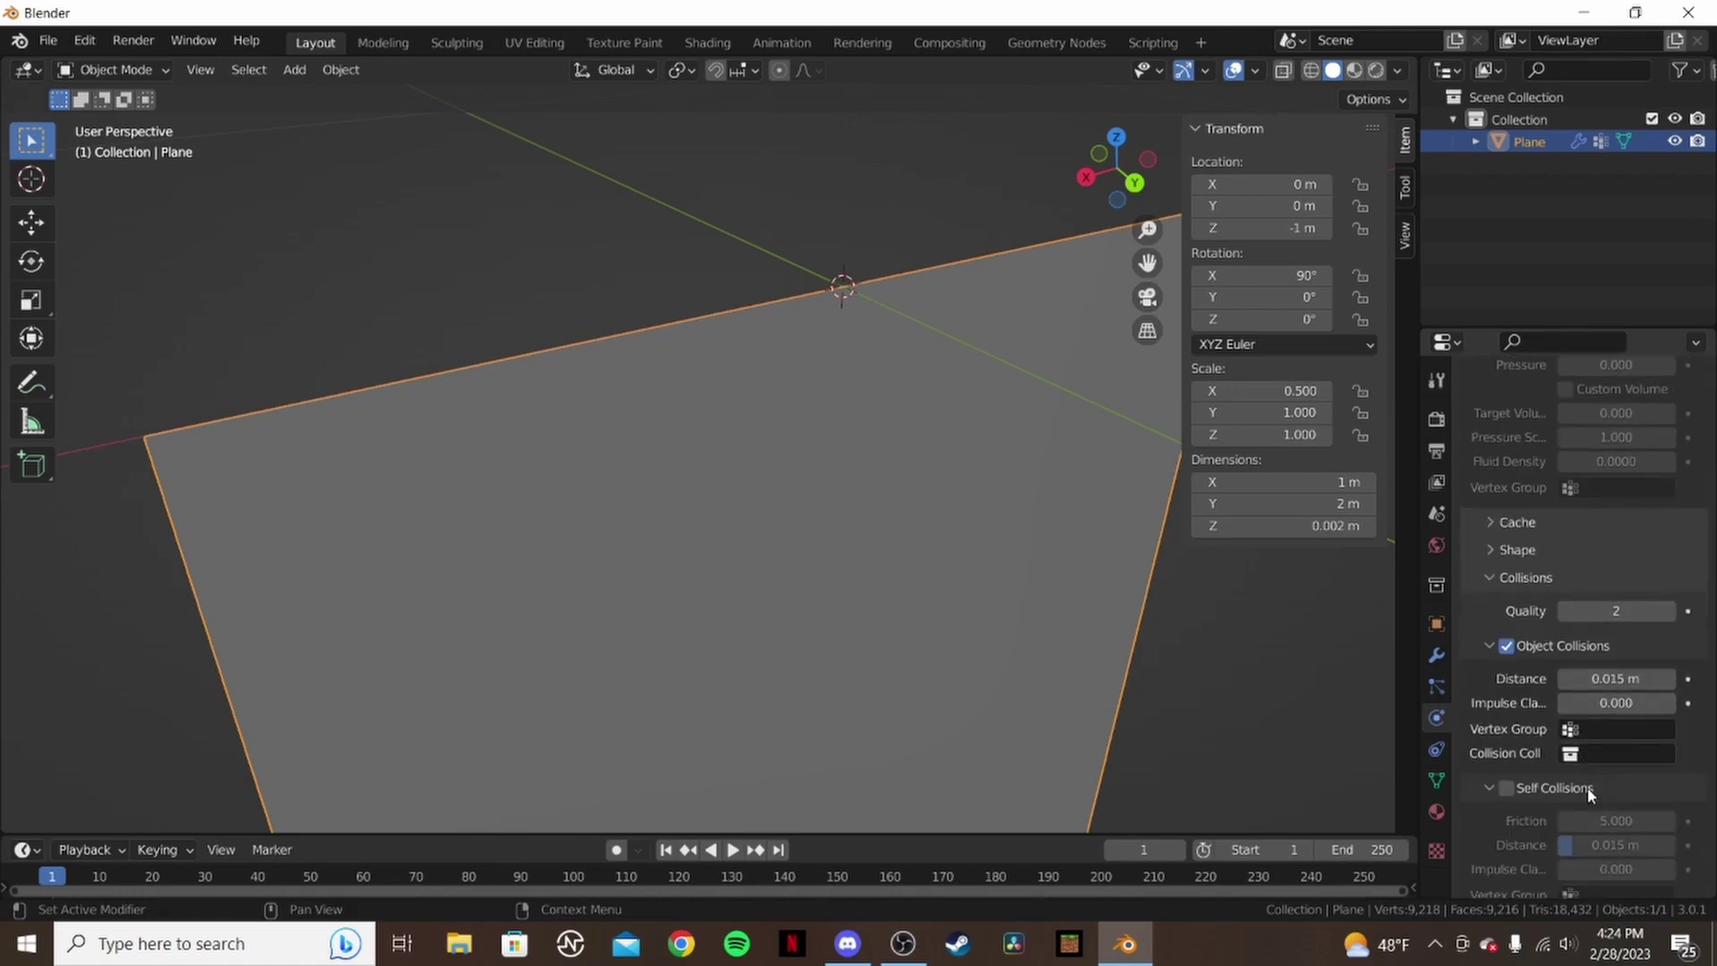
pyautogui.scroll(-2, 1625, 691)
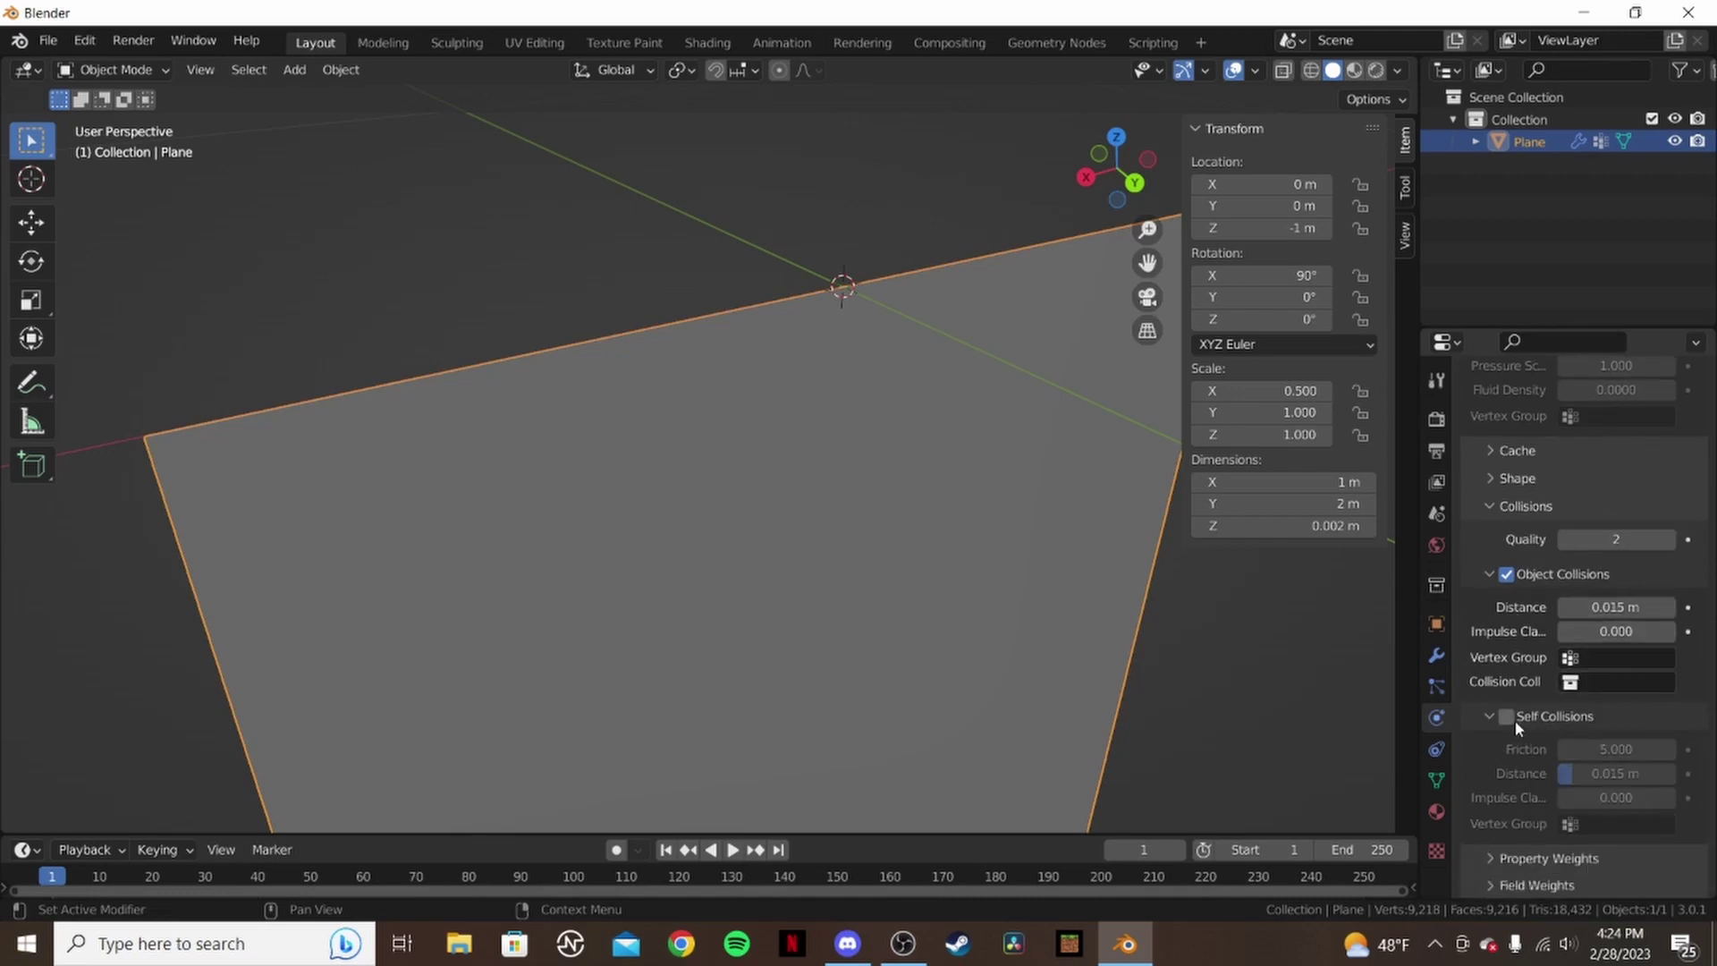
pyautogui.scroll(3, 1601, 684)
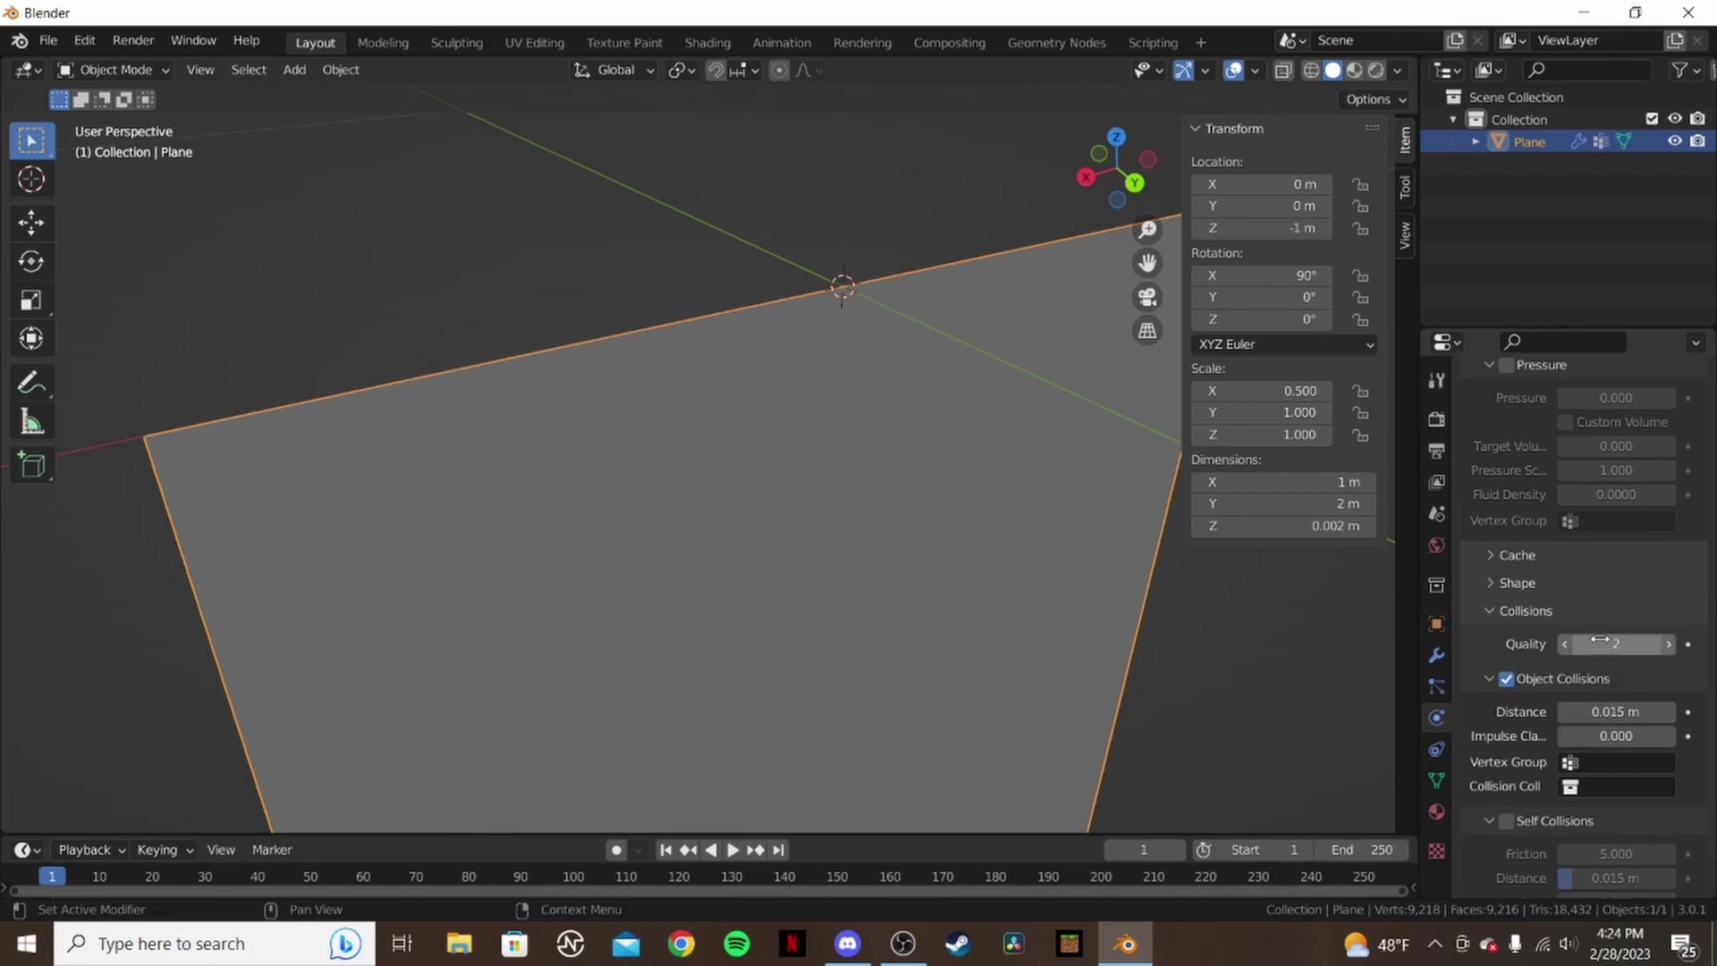
pyautogui.scroll(15, 1596, 617)
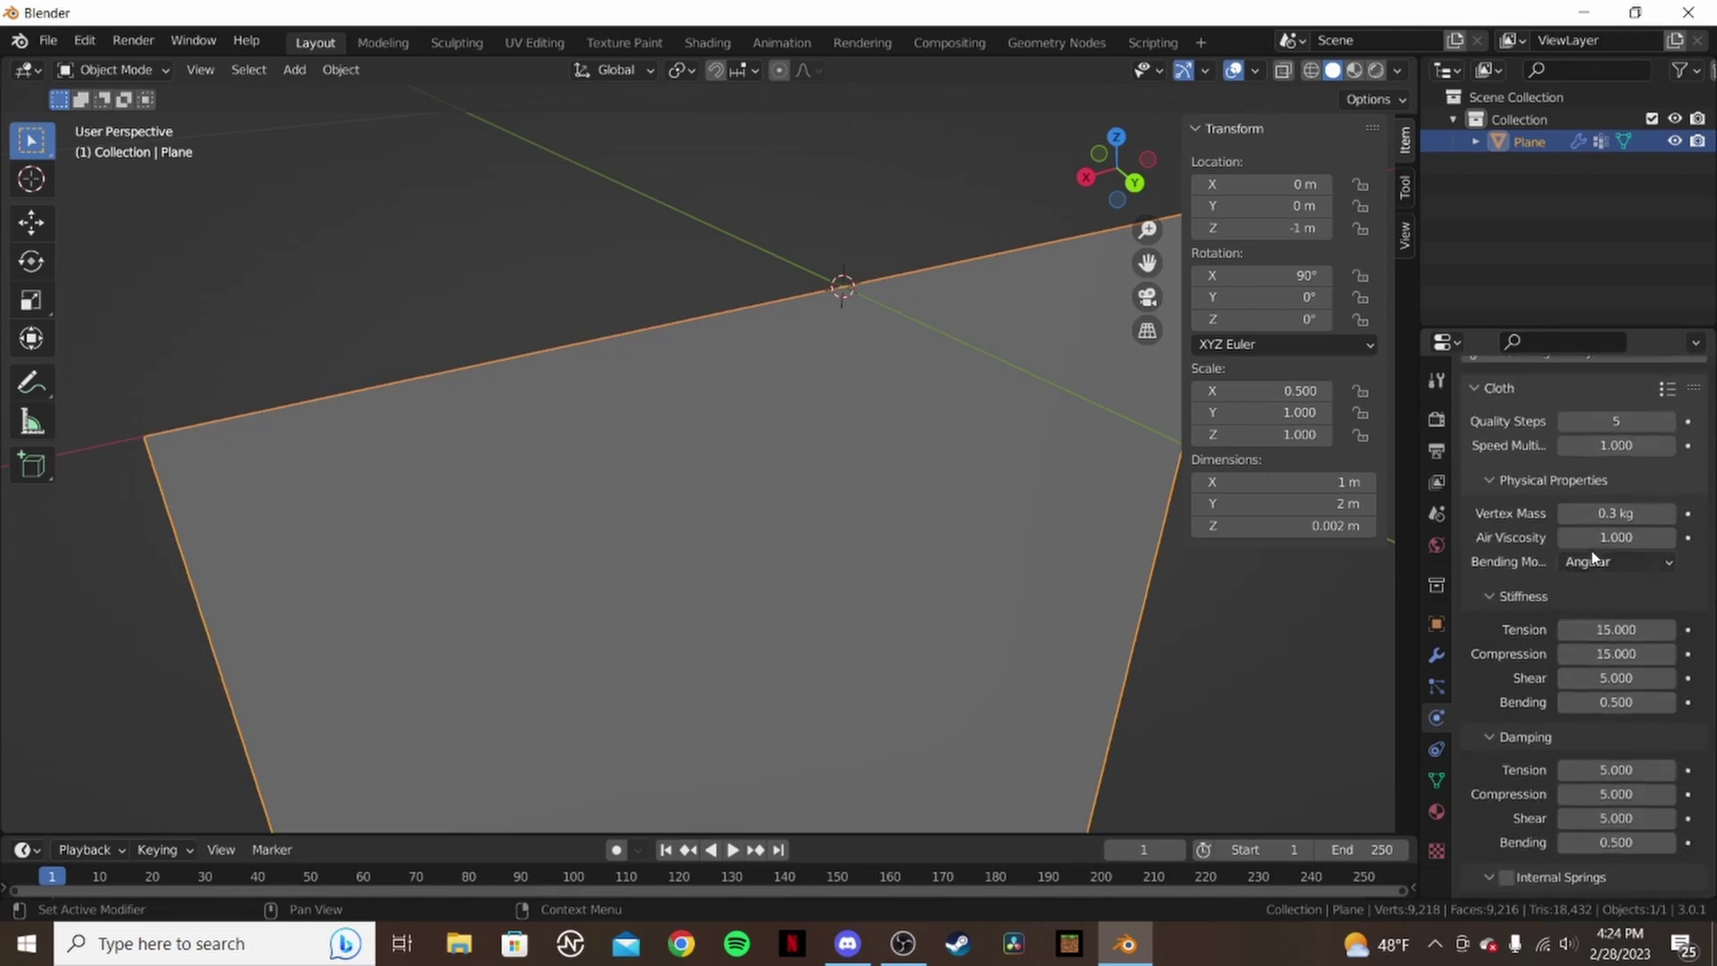
pyautogui.scroll(6, 1593, 556)
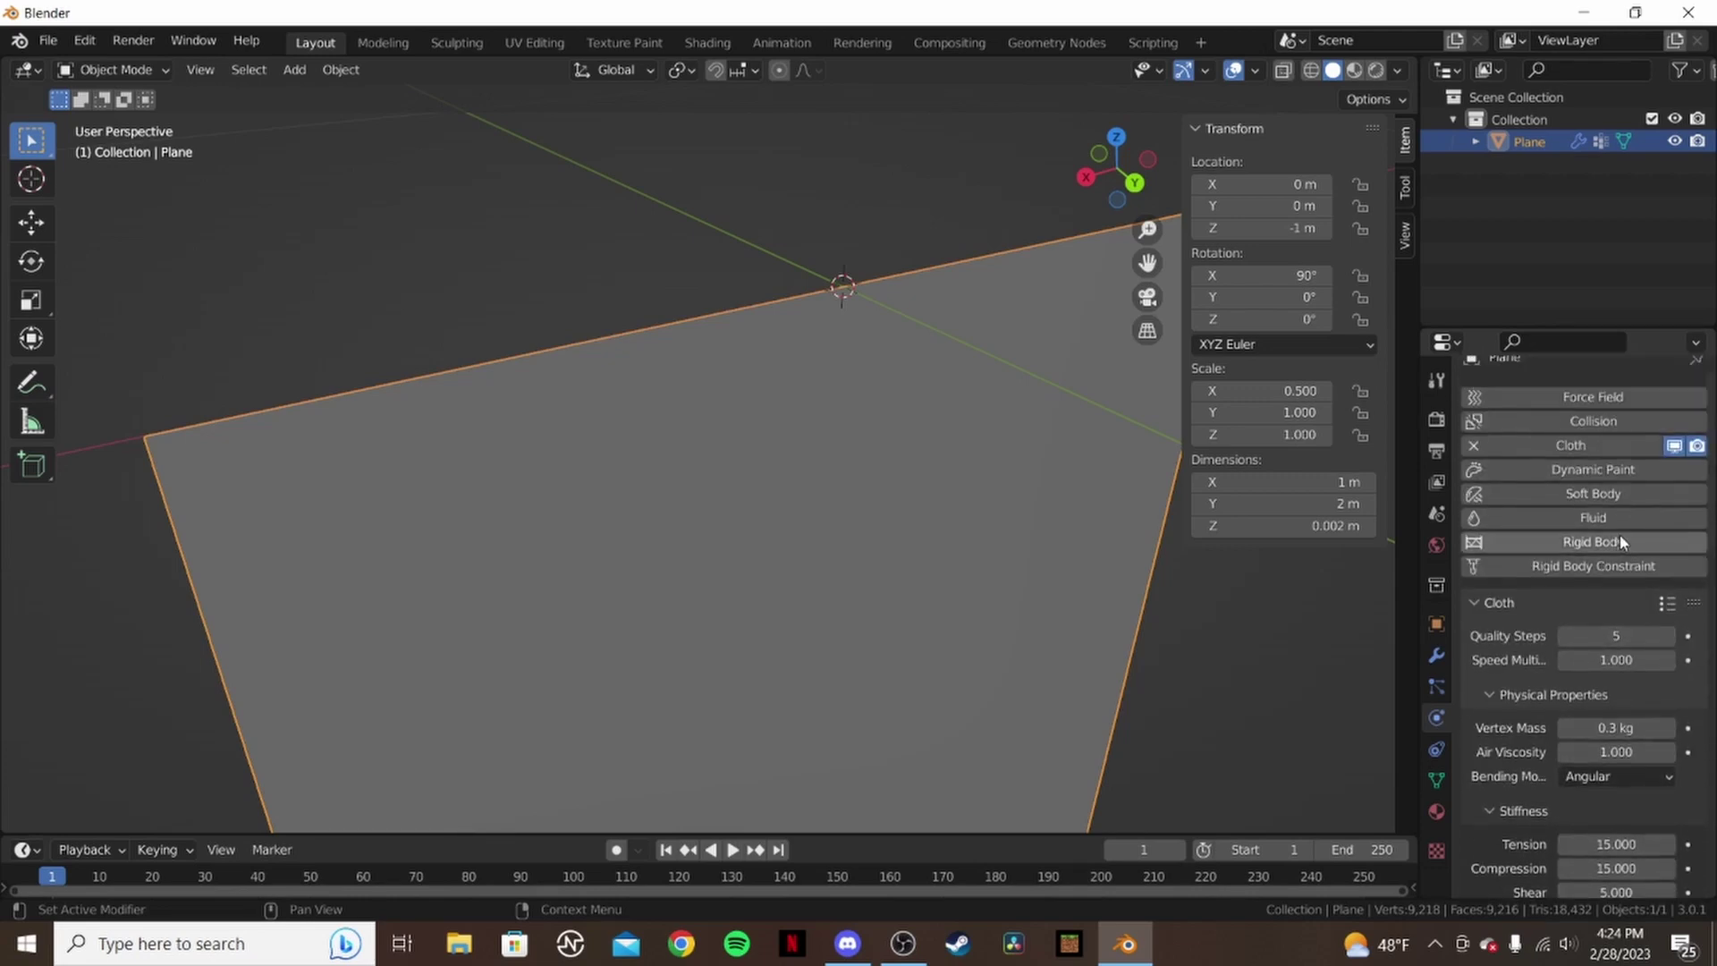
# - Assign the "pinned" vertex group as the Pin Group in the cloth's Shape settings
pyautogui.scroll(-10, 1620, 541)
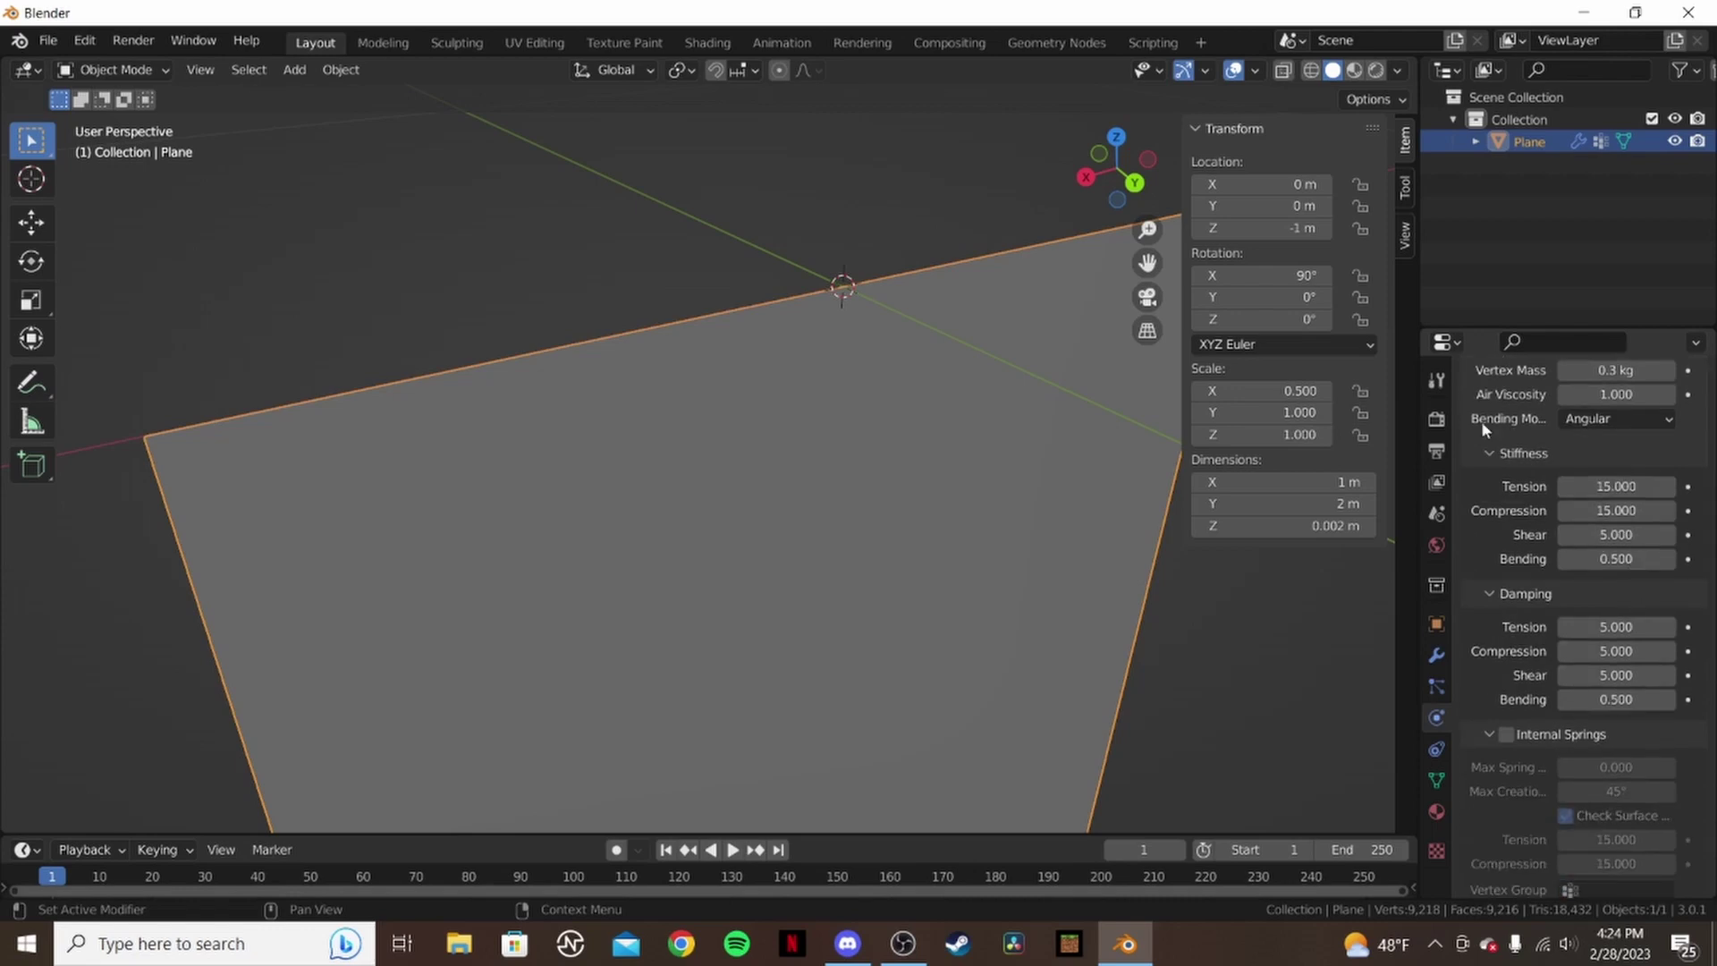
pyautogui.scroll(-5, 1618, 675)
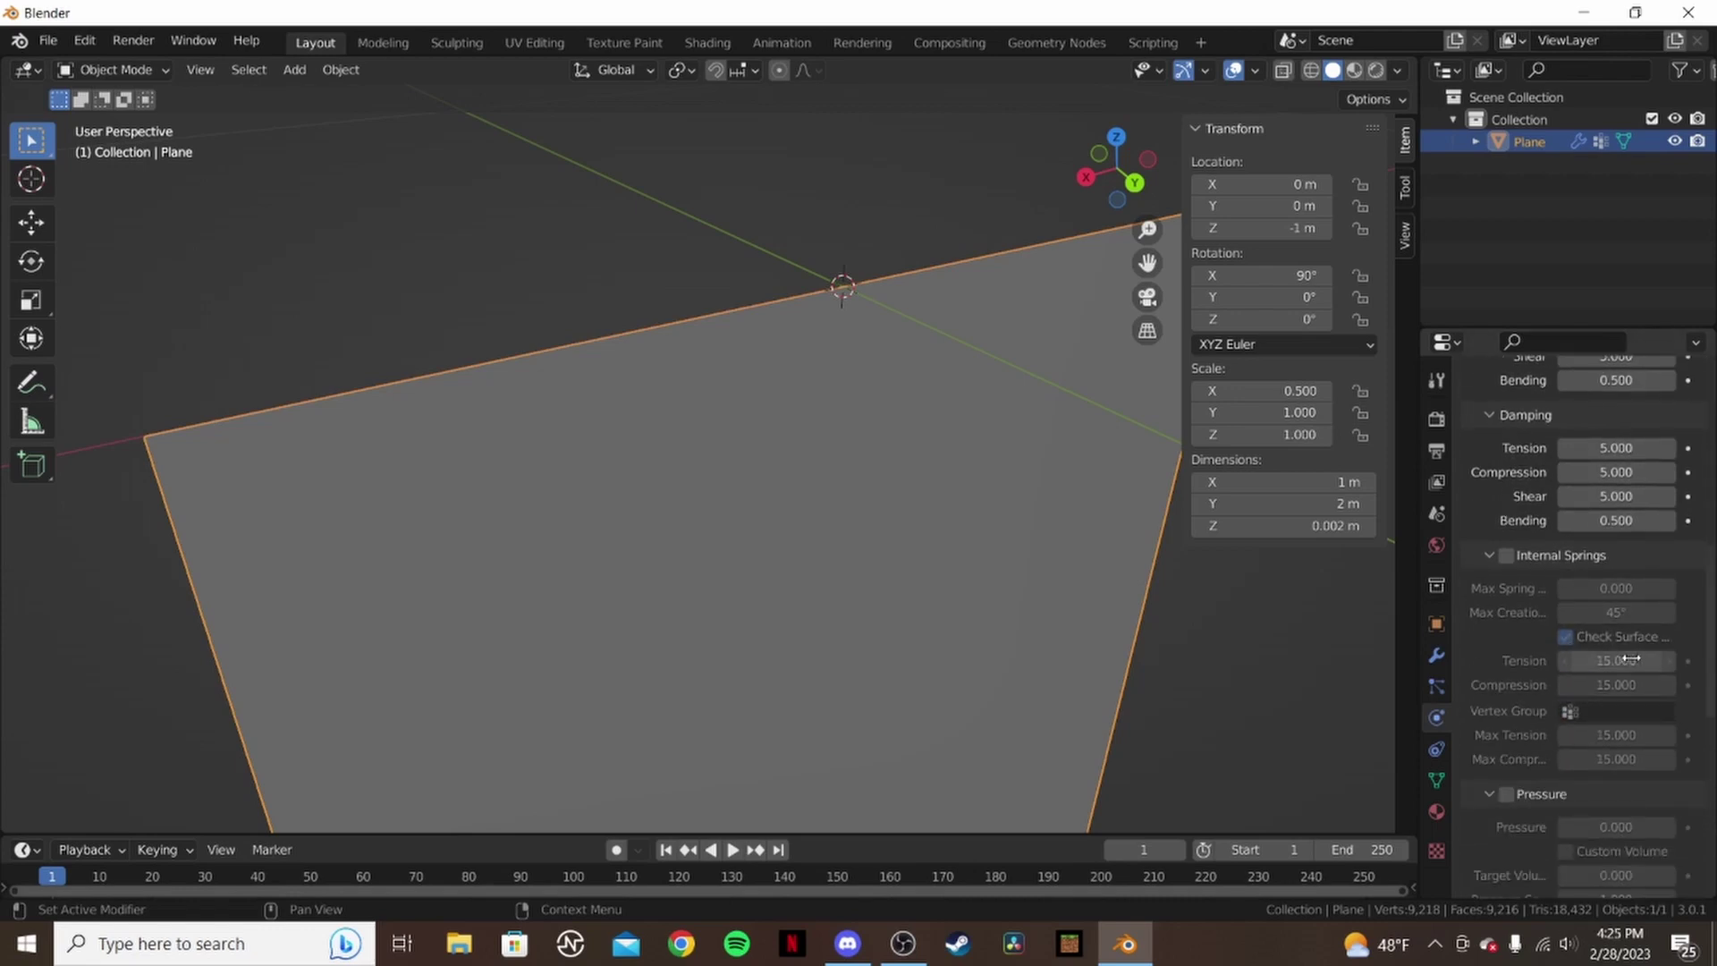
pyautogui.scroll(-4, 1565, 640)
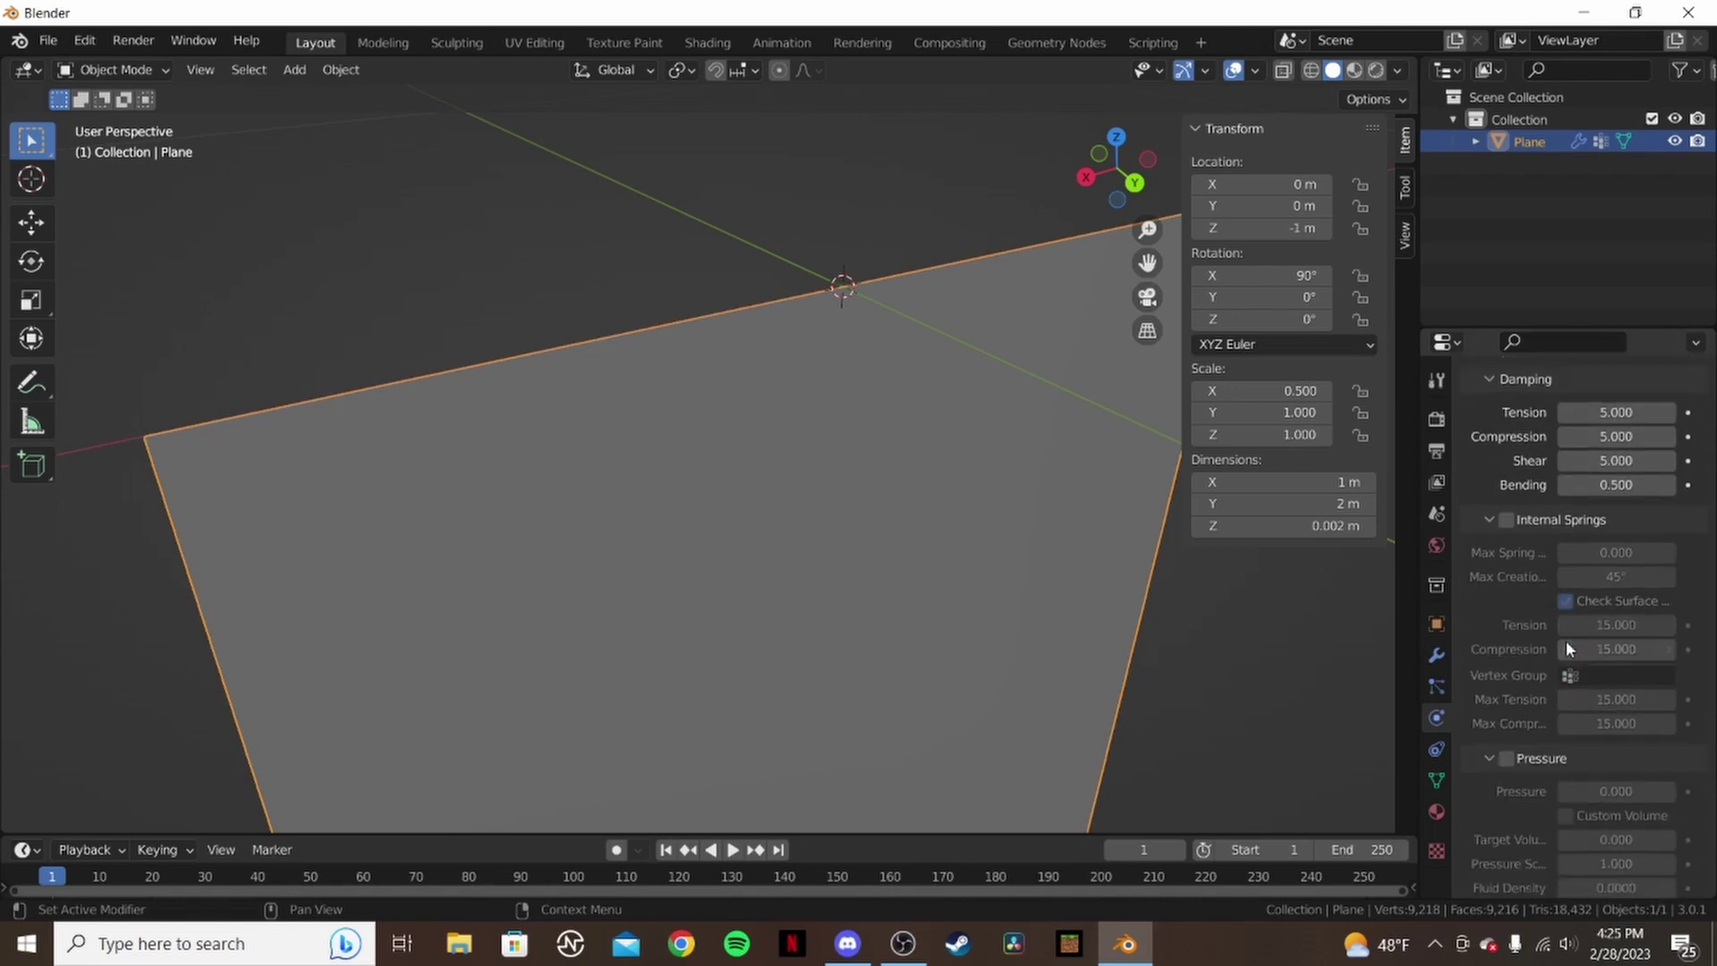
pyautogui.scroll(-4, 1563, 630)
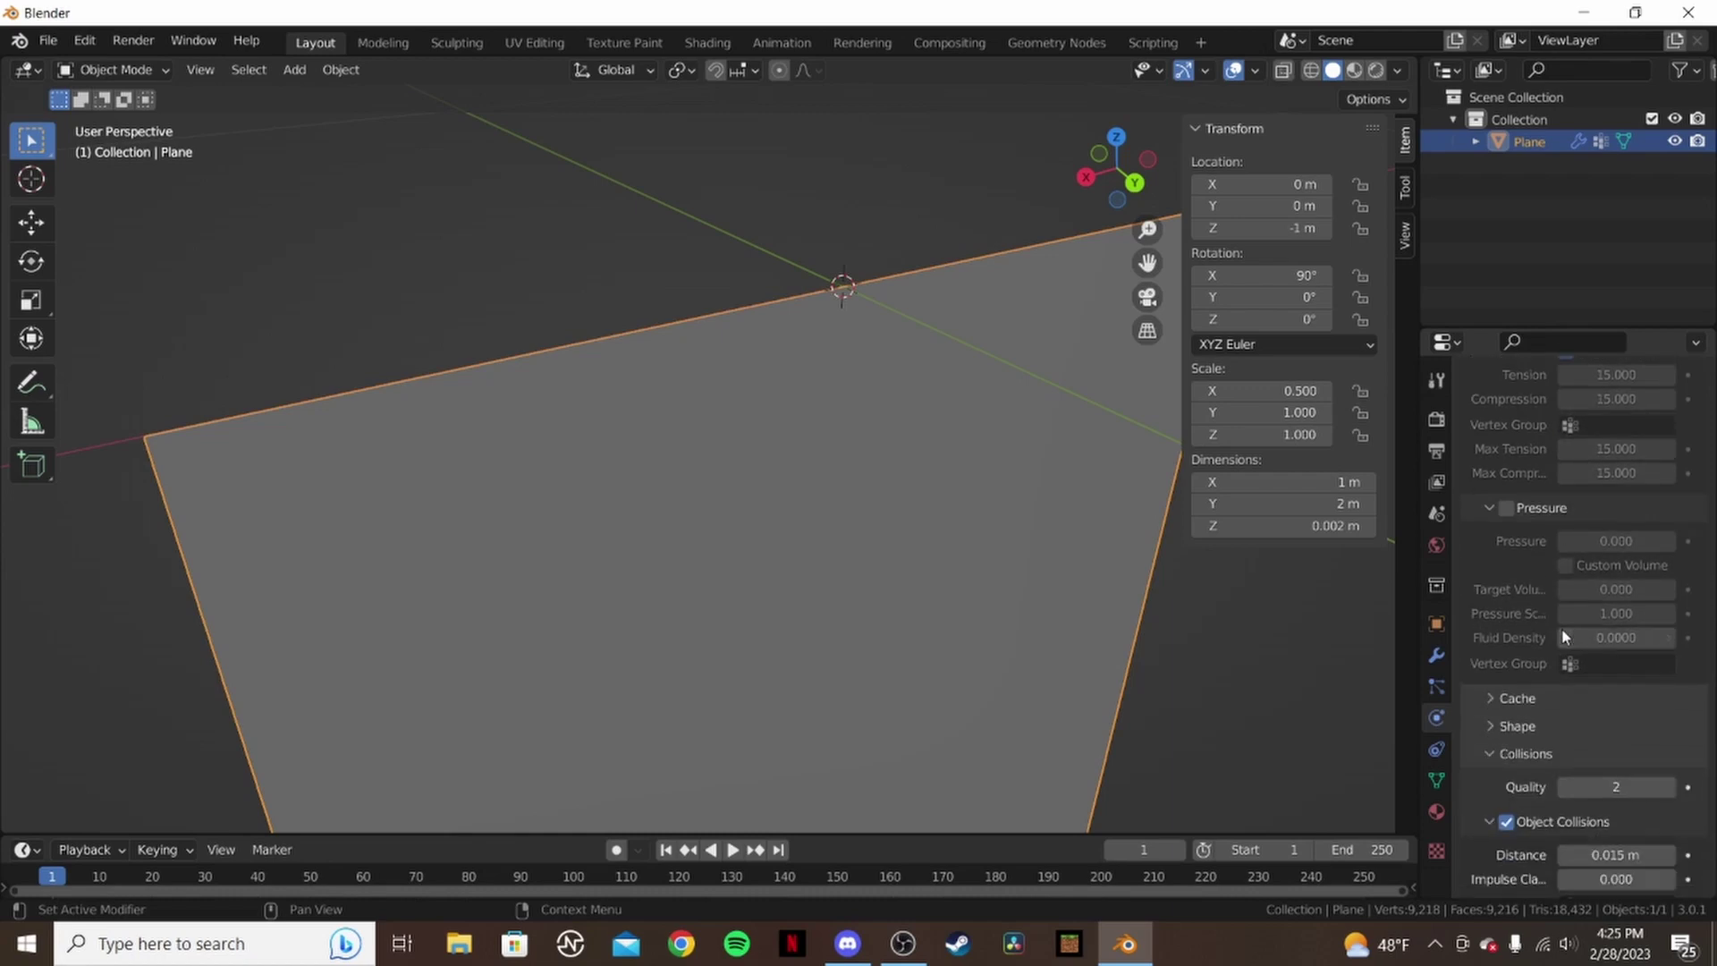
pyautogui.click(1499, 728)
pyautogui.scroll(-1, 1602, 727)
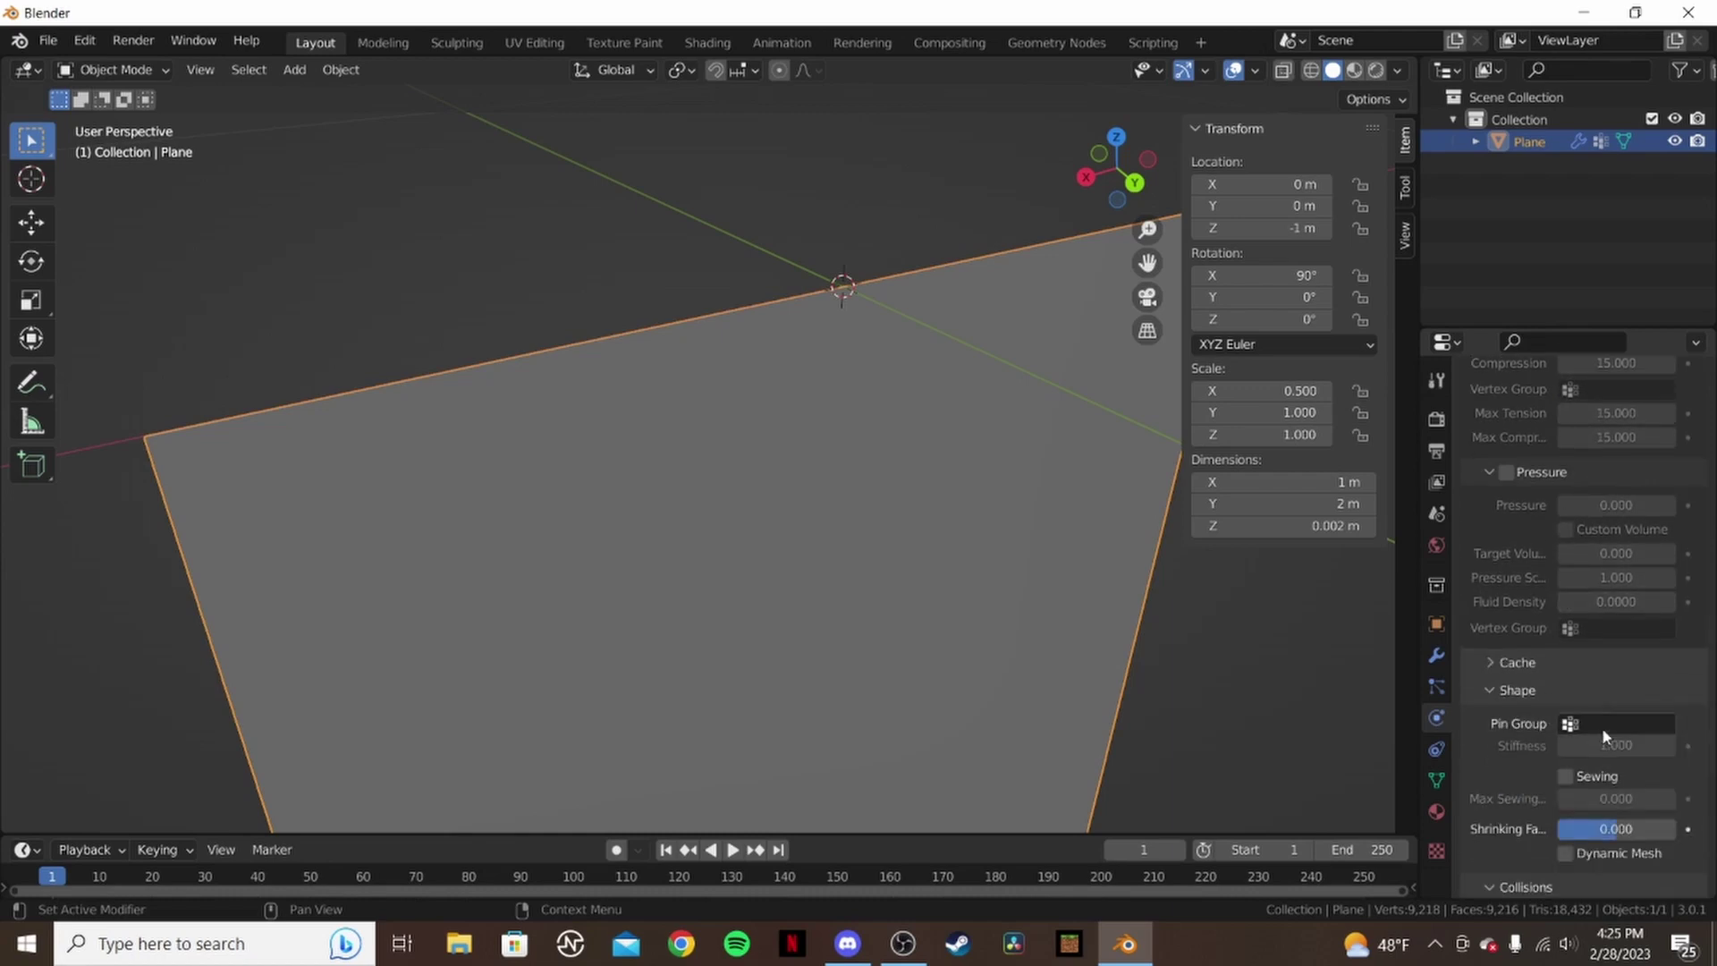
pyautogui.click(1619, 725)
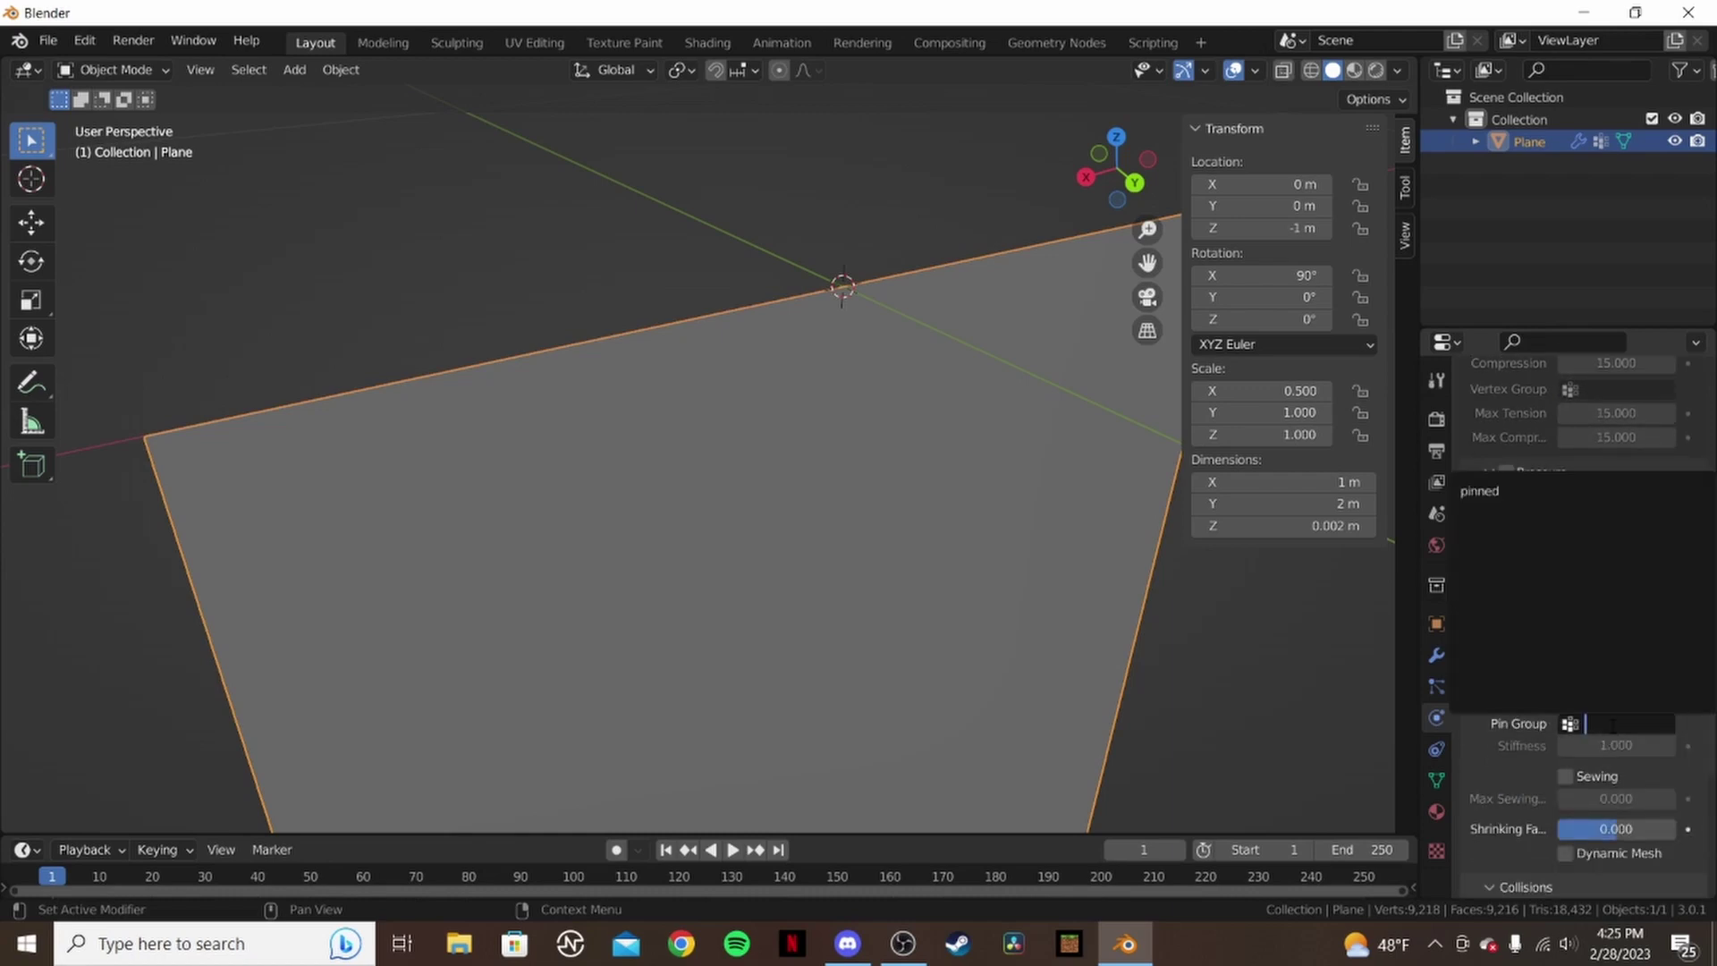
pyautogui.click(1492, 491)
# - Play the pinned cloth simulation with the whole plane in view and pause it around frame 45
pyautogui.moveTo(1028, 523); pyautogui.dragTo(1285, 566, button='middle')
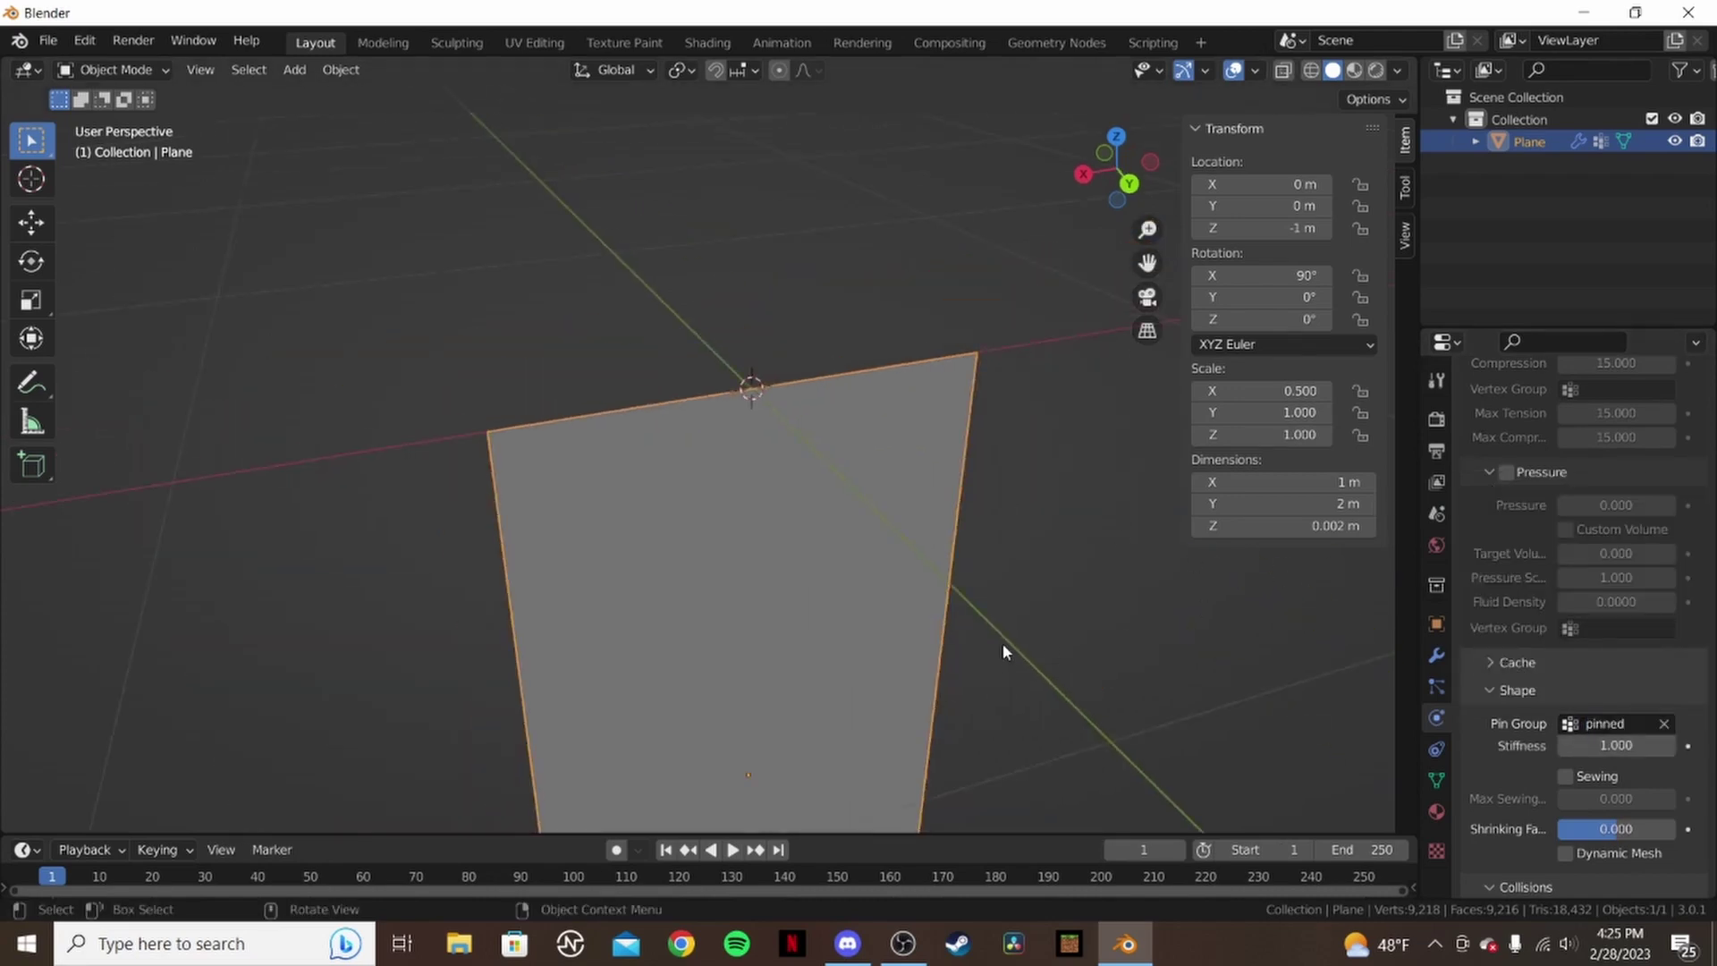
pyautogui.moveTo(992, 637); pyautogui.dragTo(758, 791, button='middle')
pyautogui.click(740, 847)
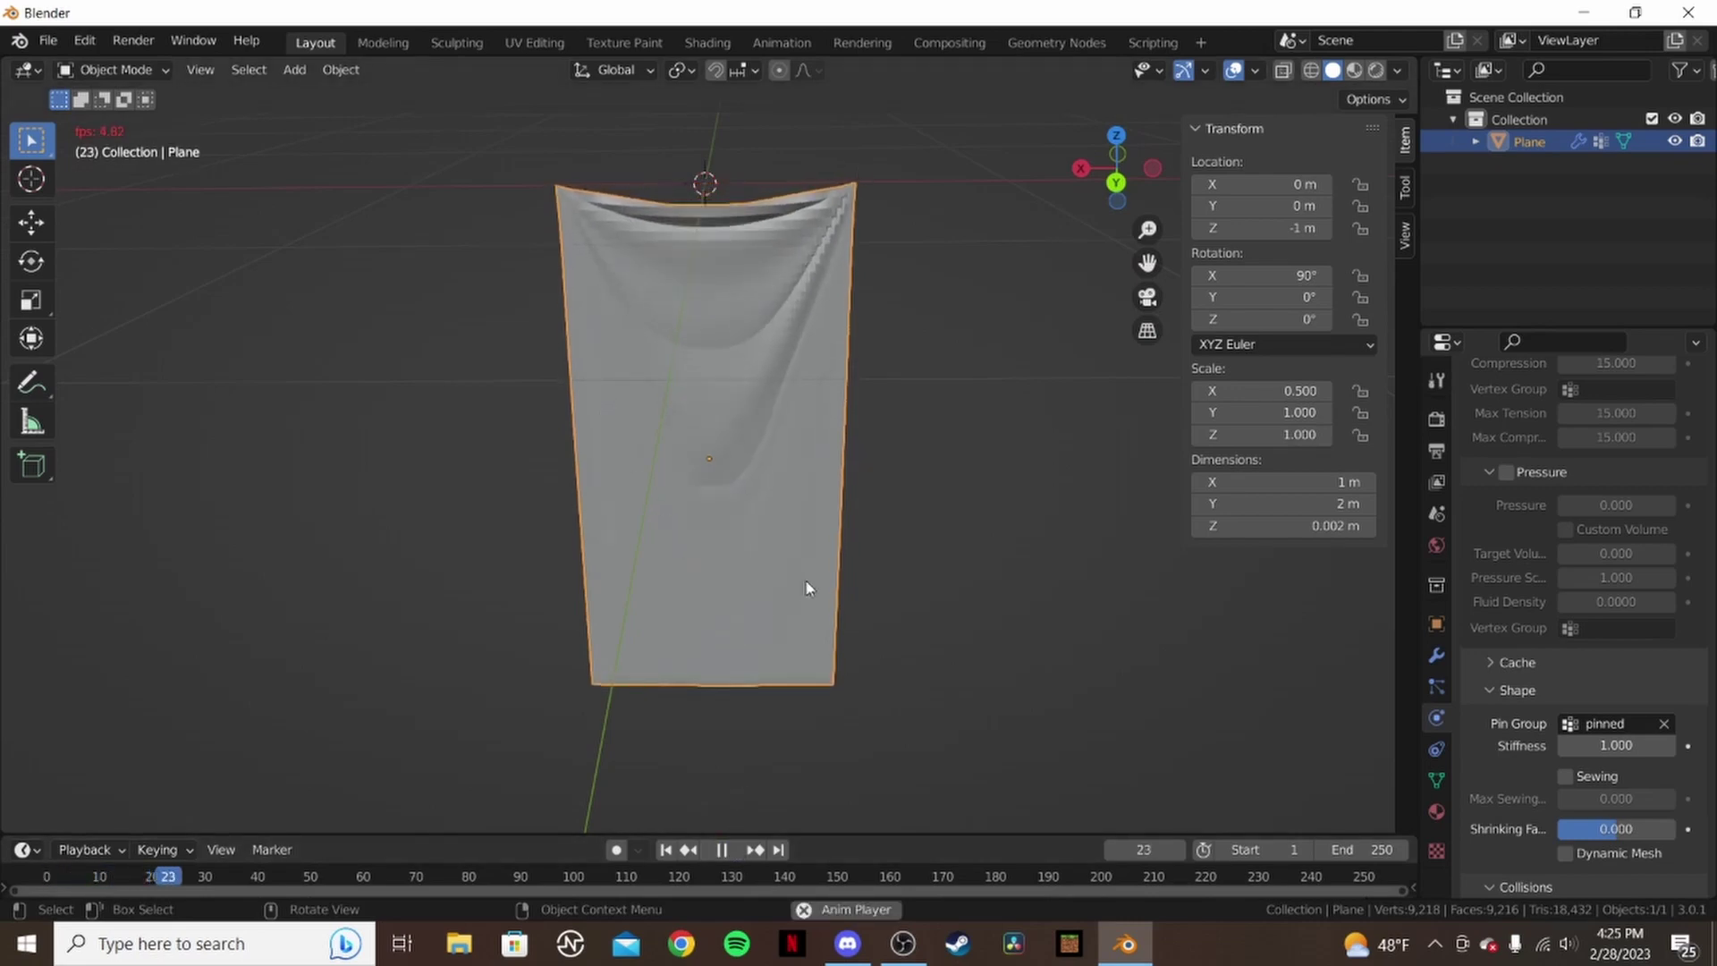
pyautogui.moveTo(802, 231); pyautogui.dragTo(807, 821, button='middle')
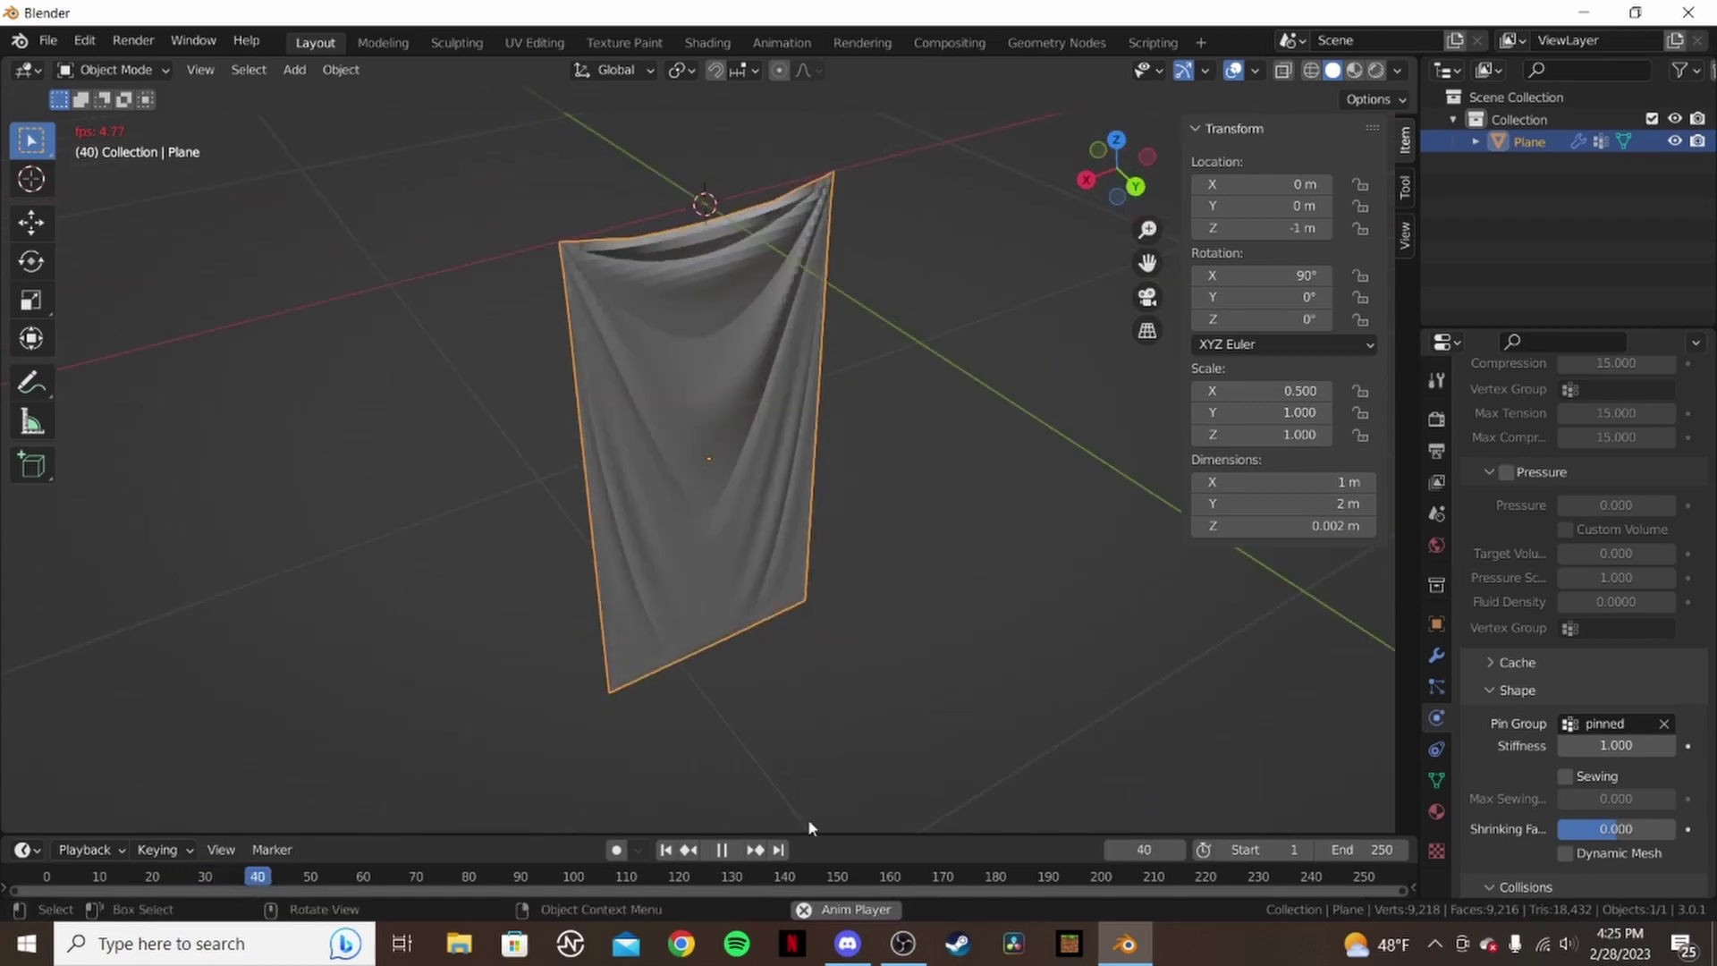
pyautogui.click(722, 849)
# - Apply smooth shading to the draped plane
pyautogui.moveTo(770, 682); pyautogui.dragTo(762, 354, button='middle')
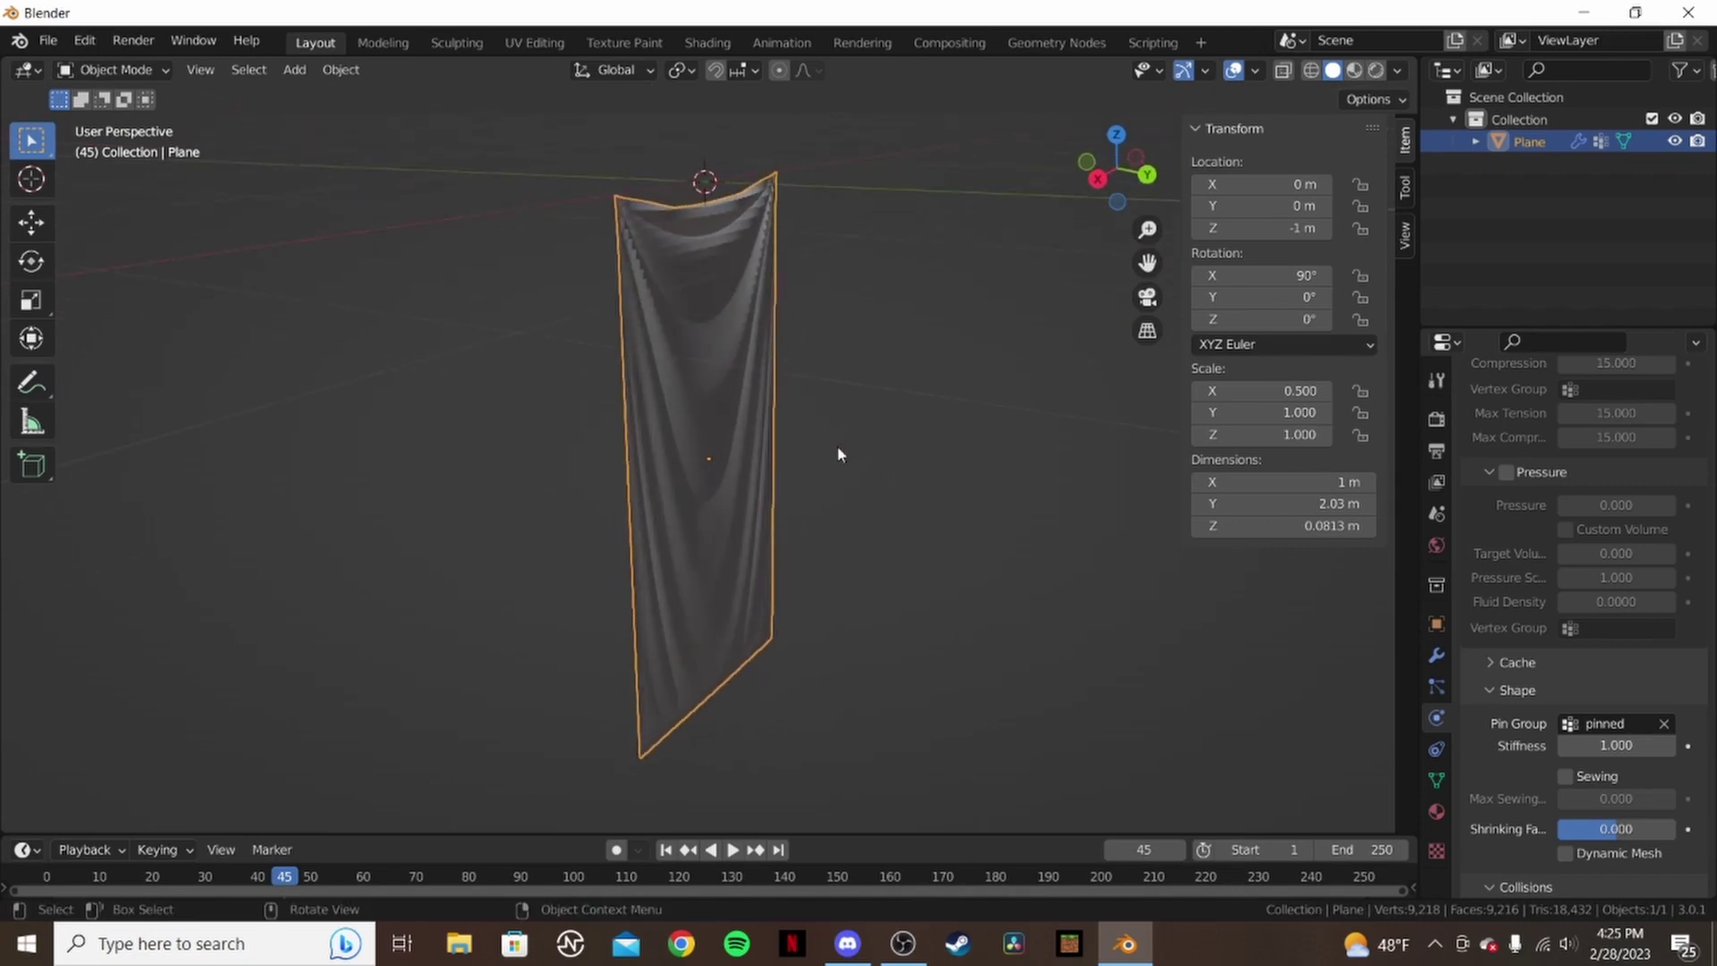
pyautogui.moveTo(837, 454); pyautogui.dragTo(727, 450, button='middle')
pyautogui.scroll(3, 783, 491)
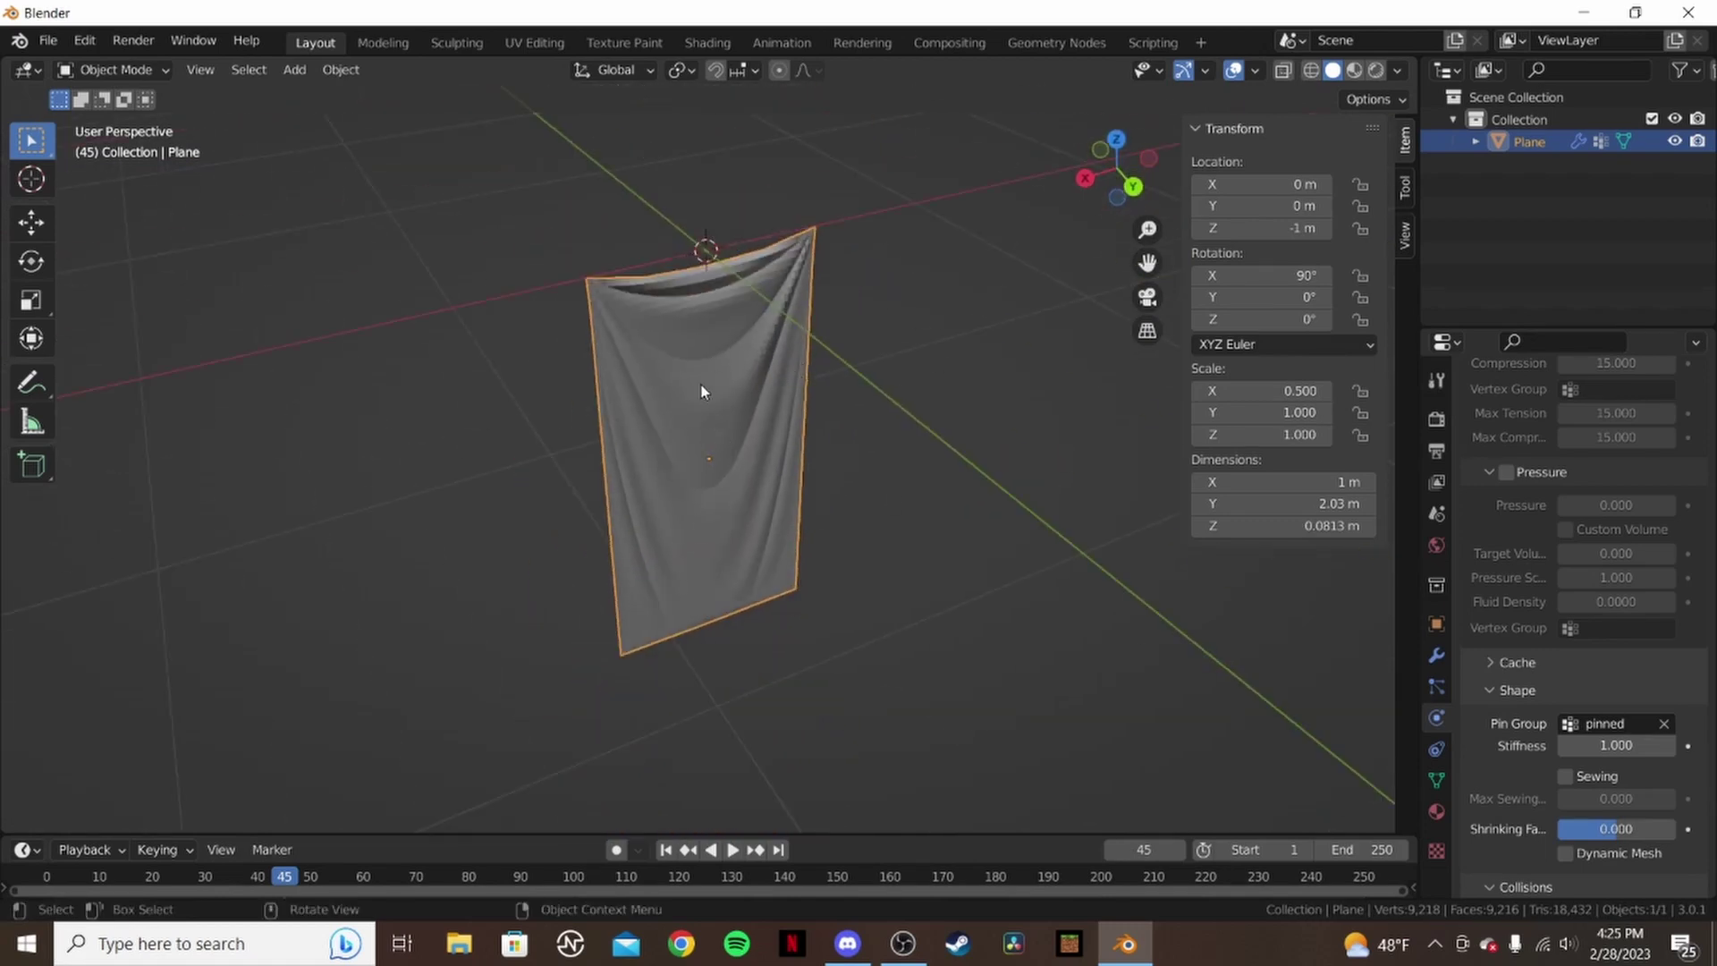
pyautogui.rightClick(671, 392)
pyautogui.click(638, 390)
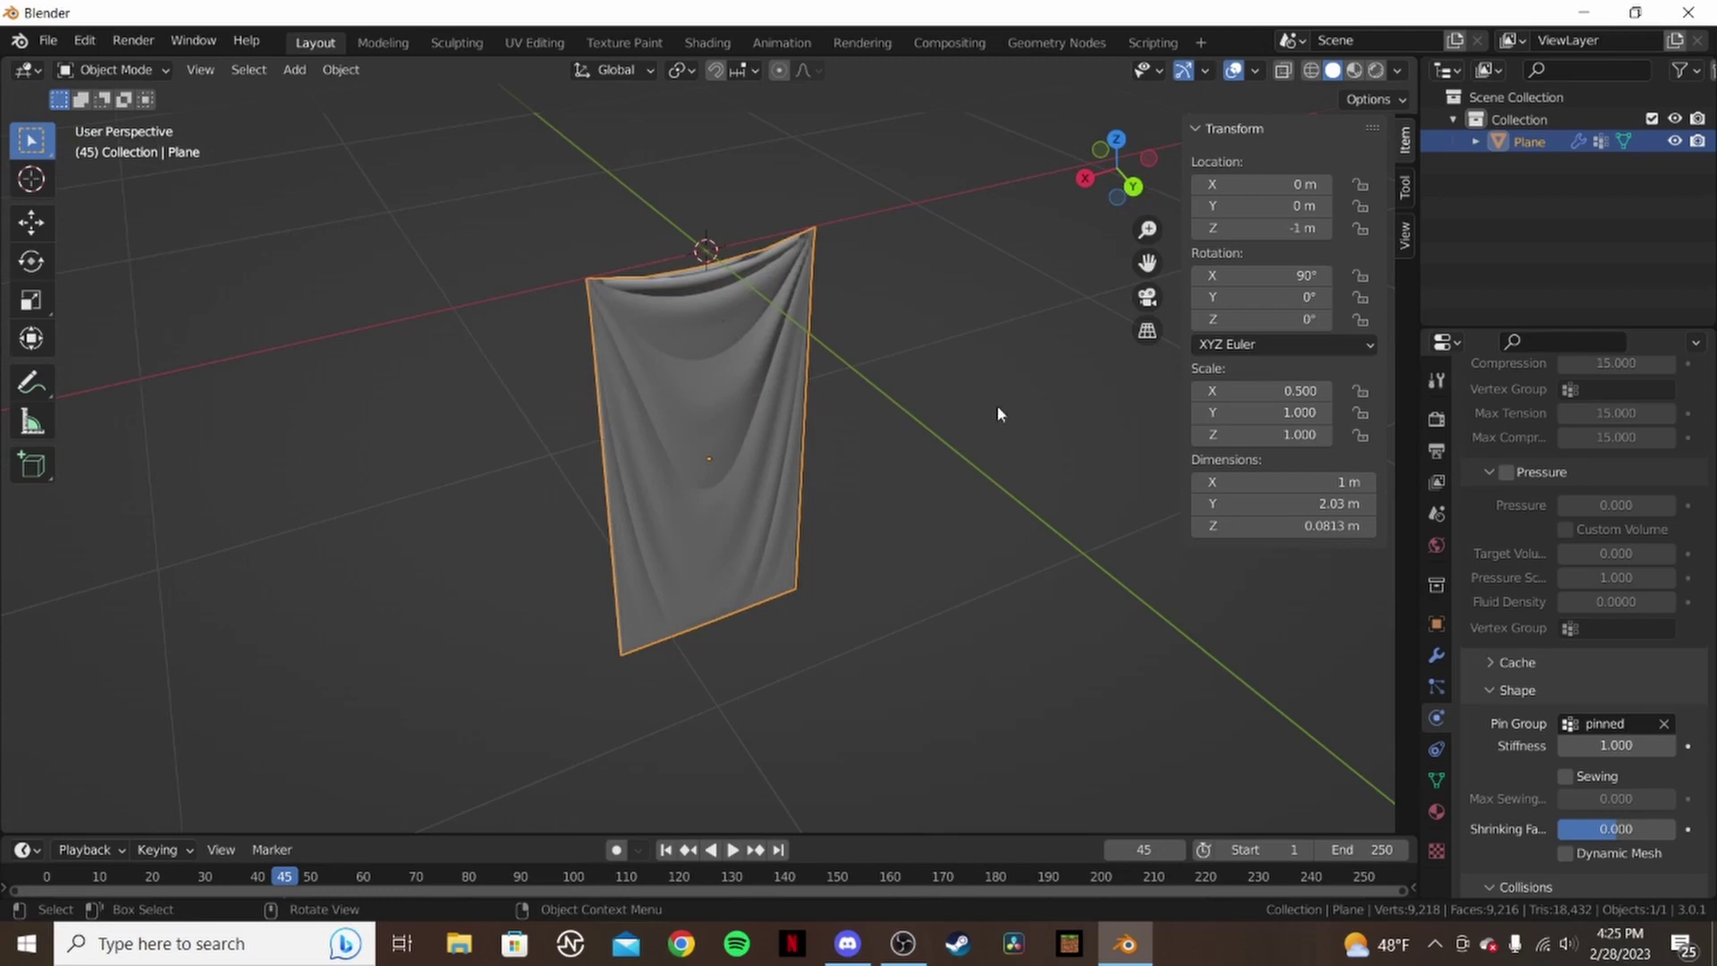
# - Inspect the folds and upper corners of the smooth-shaded cloth from the front and side
pyautogui.moveTo(996, 405); pyautogui.dragTo(862, 417, button='middle')
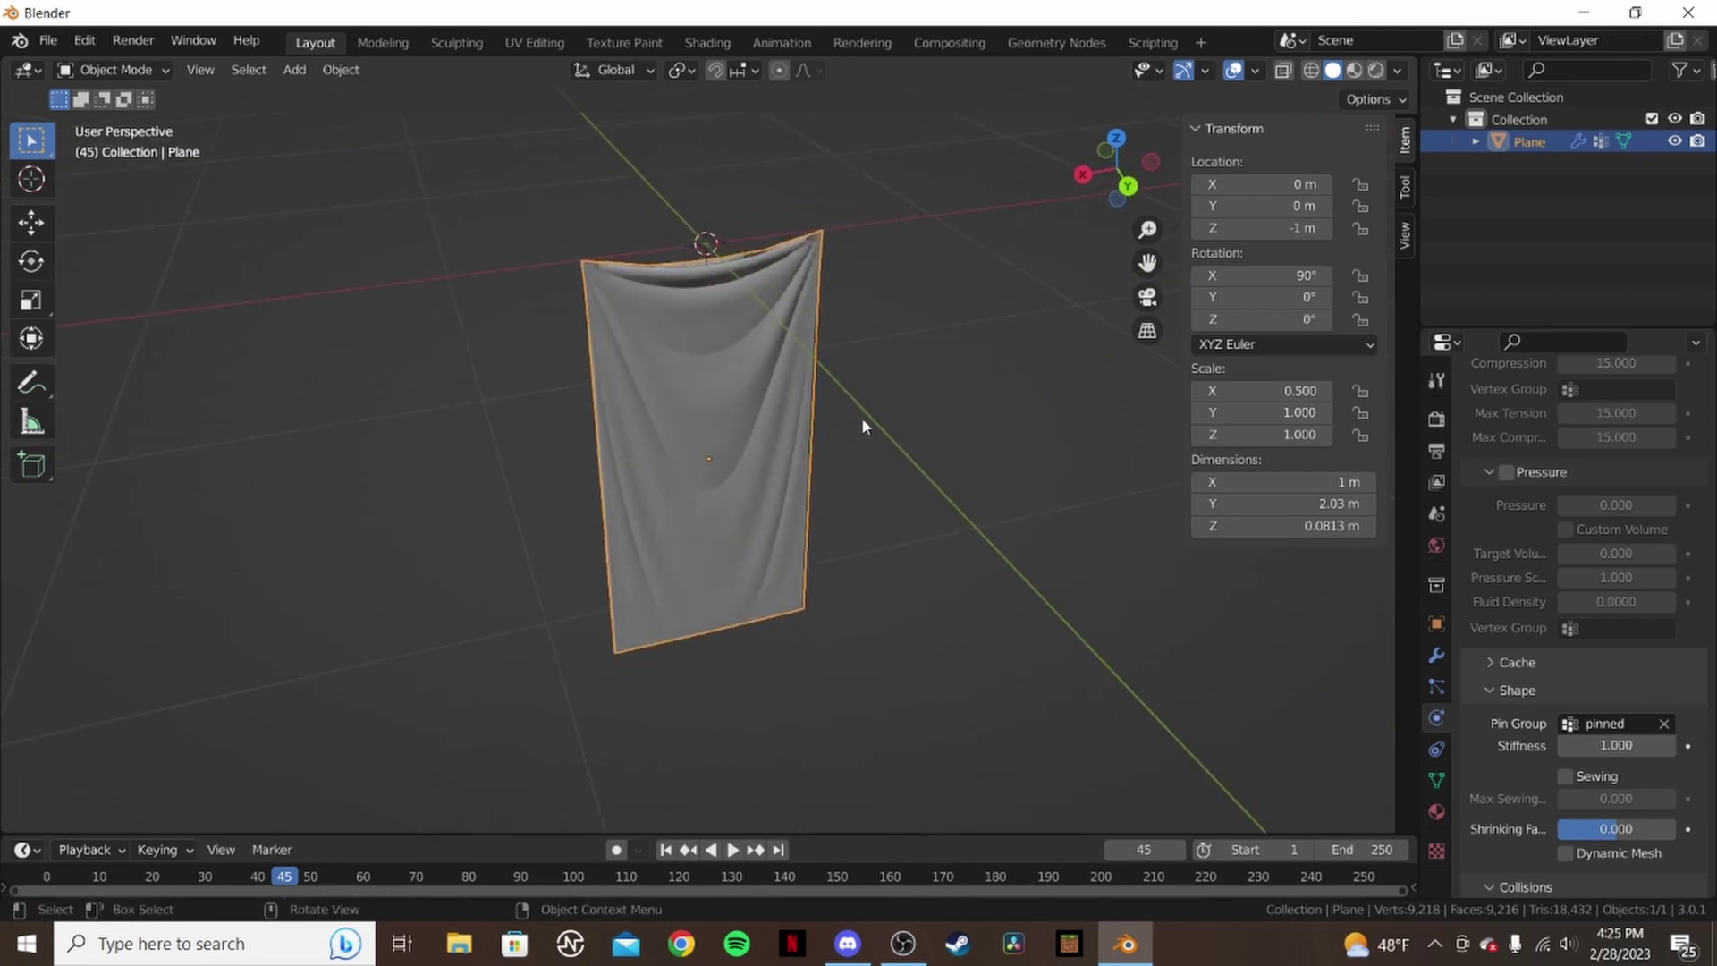
pyautogui.moveTo(655, 292); pyautogui.dragTo(717, 246, button='middle')
pyautogui.scroll(5, 746, 277)
pyautogui.scroll(-5, 742, 277)
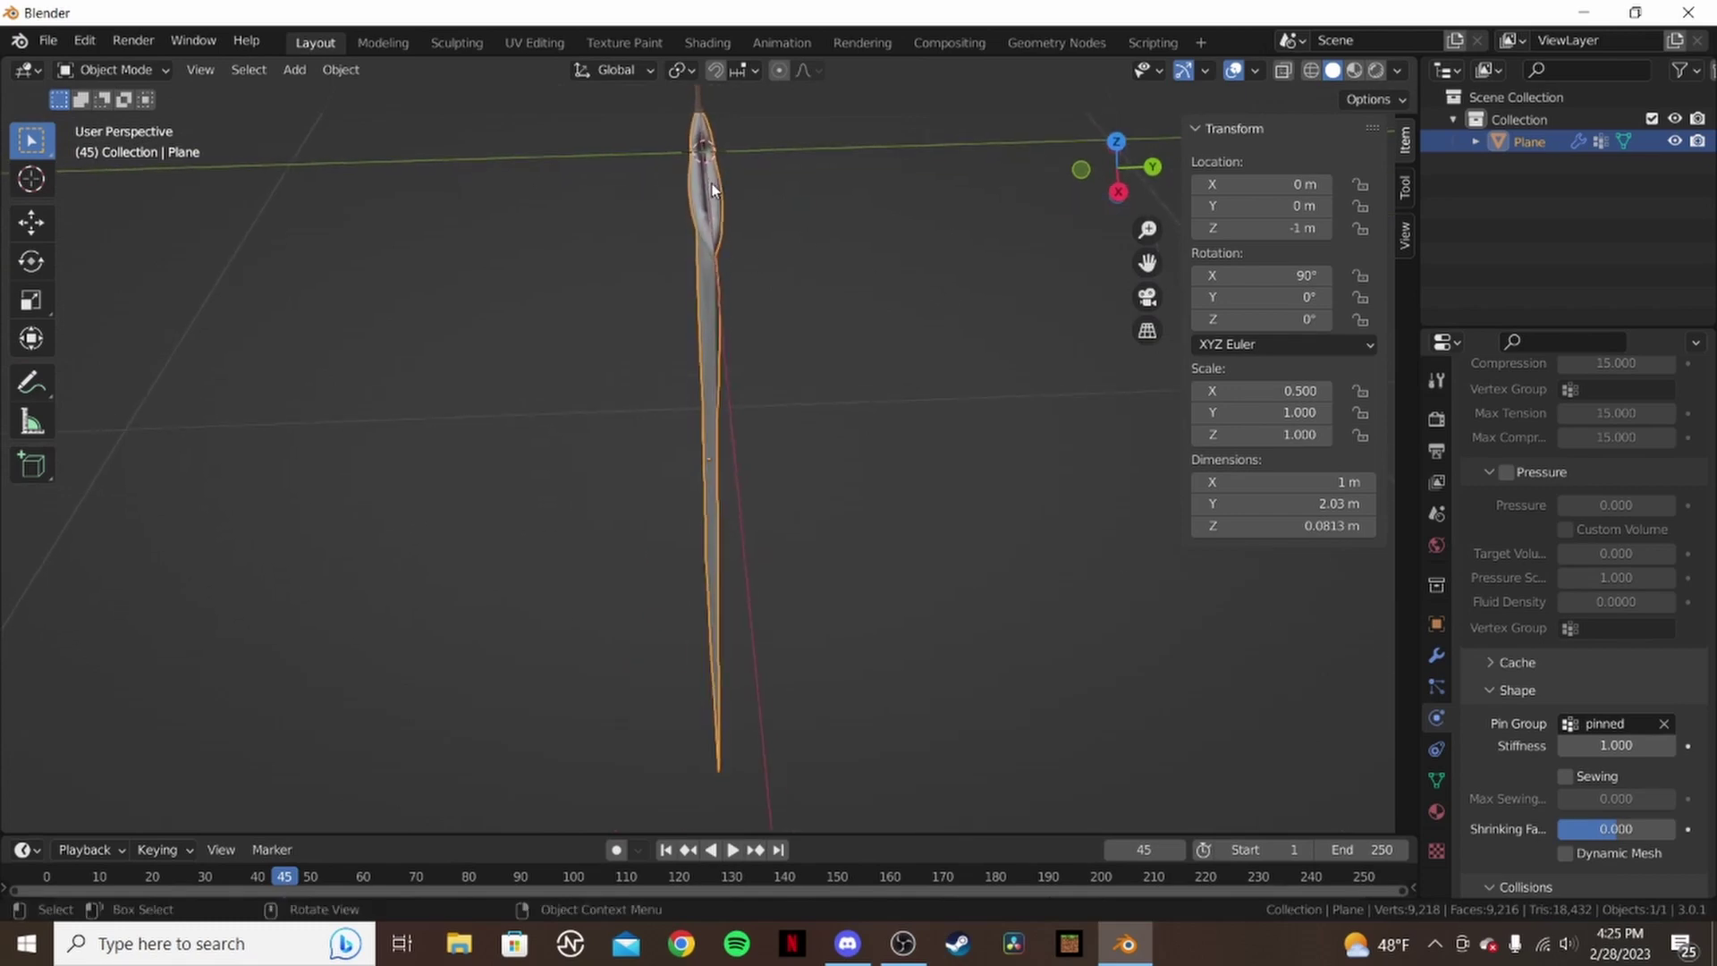
pyautogui.moveTo(730, 238); pyautogui.dragTo(761, 329, button='middle')
# - Enable Internal Springs in the plane's cloth settings
pyautogui.scroll(-3, 767, 315)
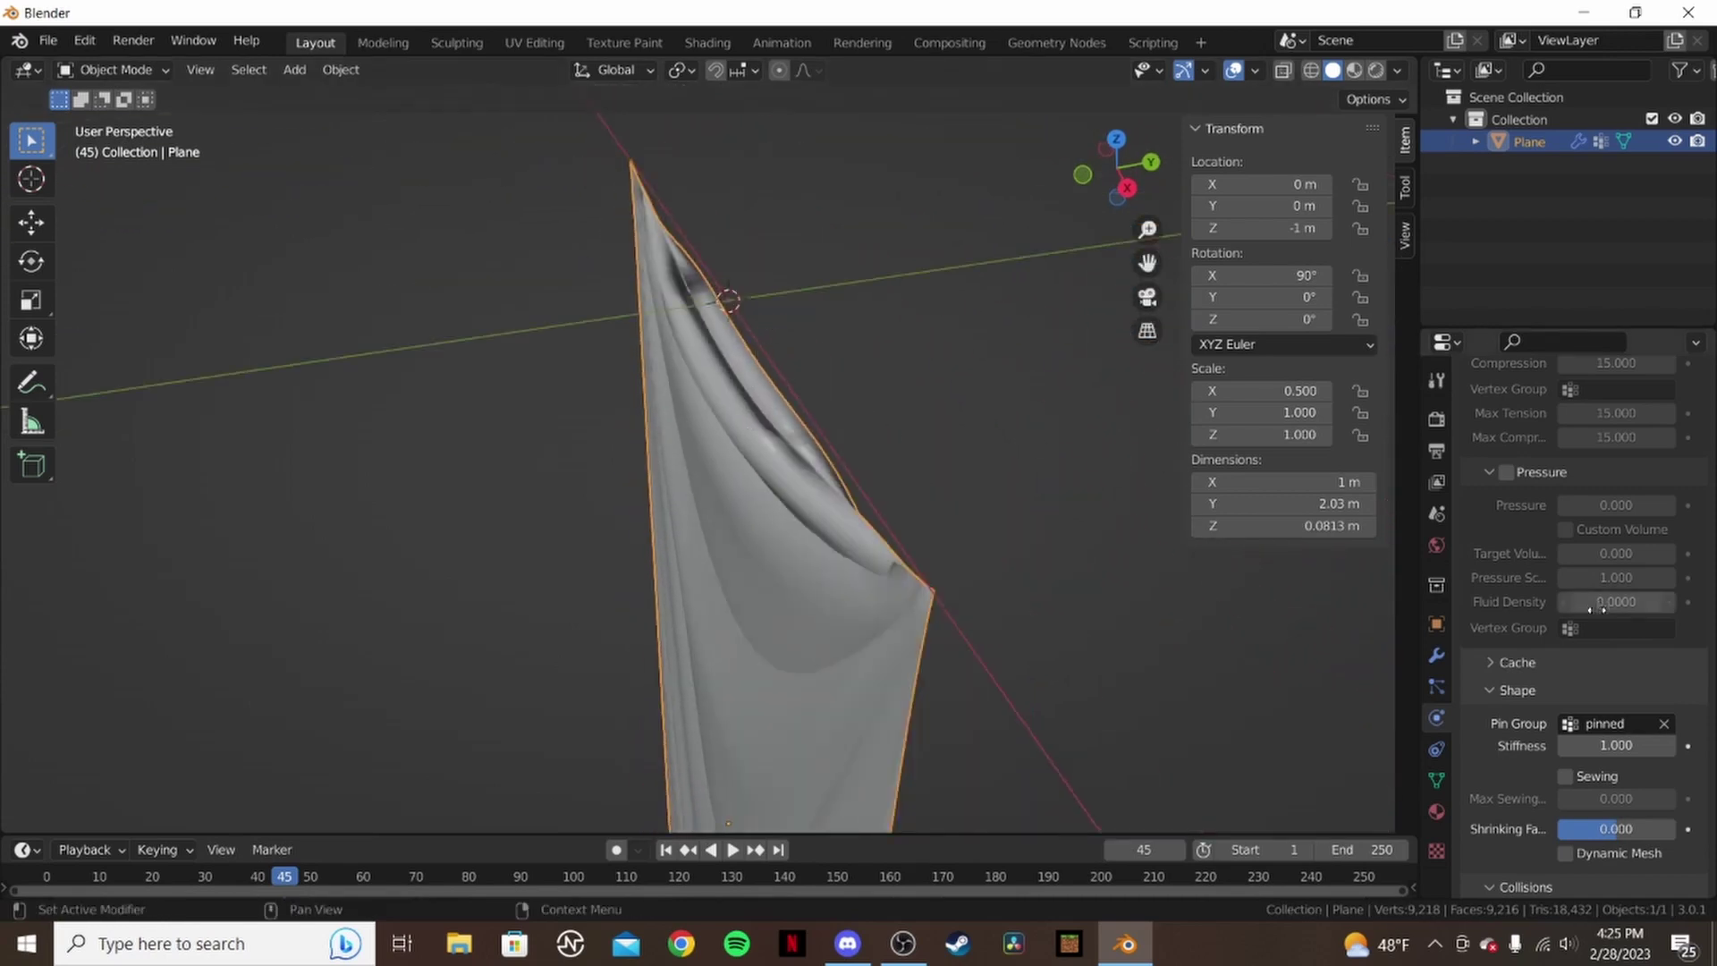
pyautogui.scroll(5, 1572, 555)
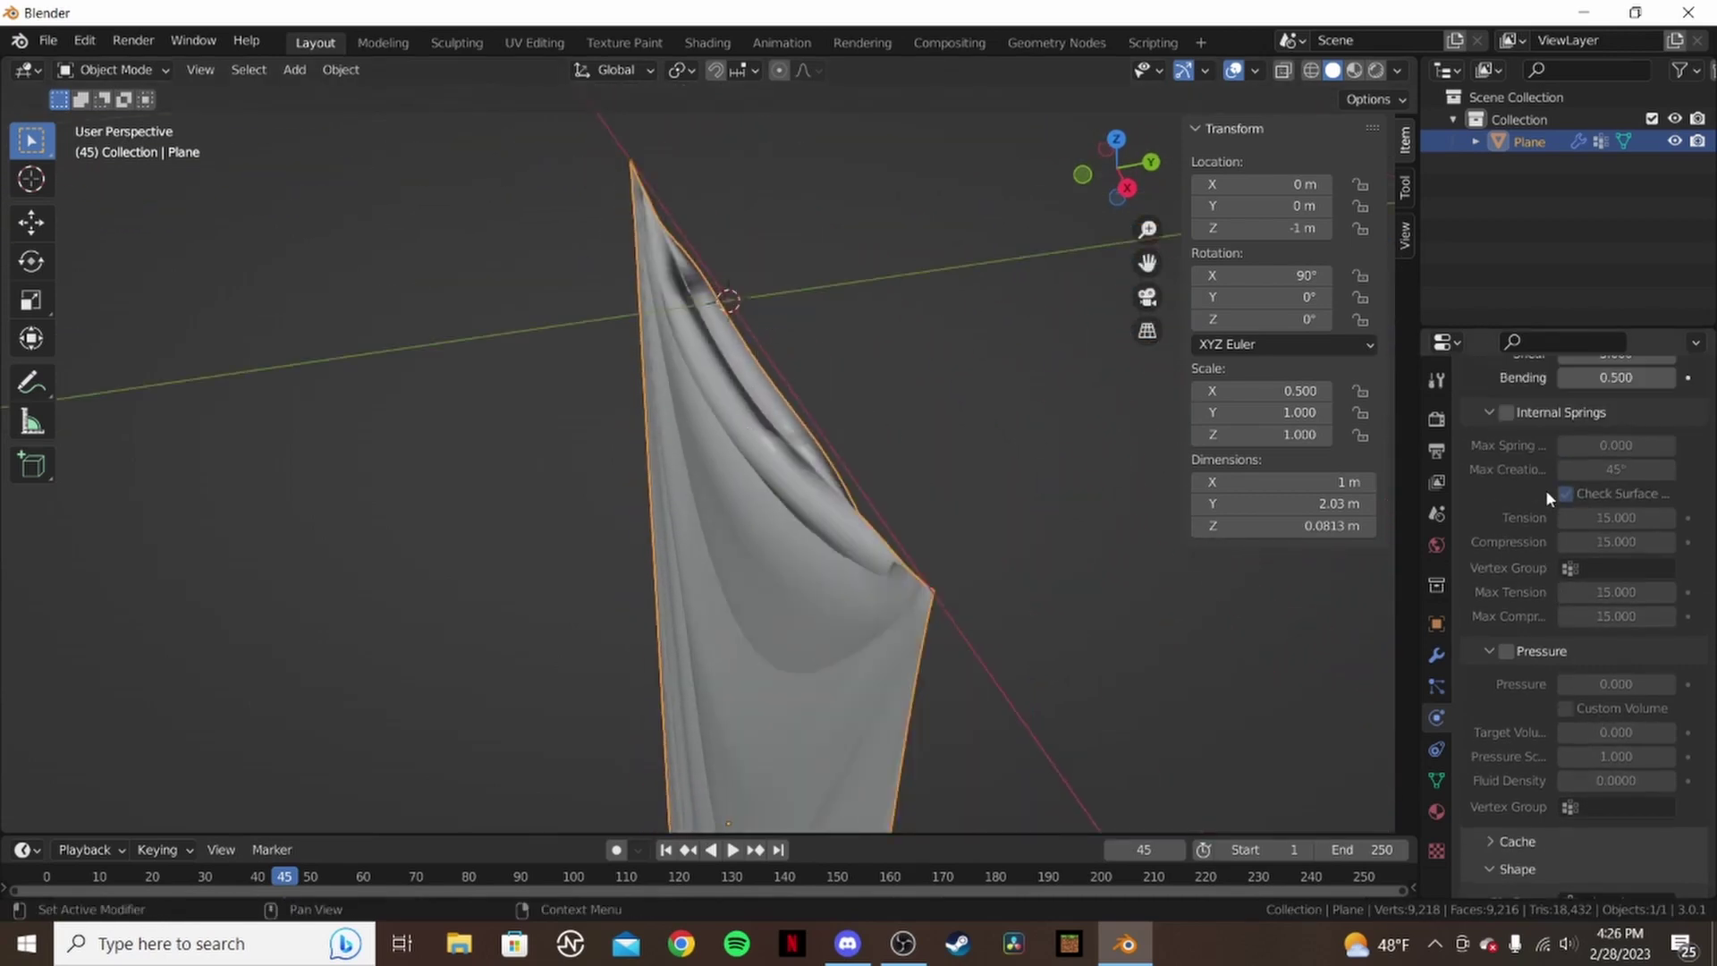
pyautogui.click(1509, 414)
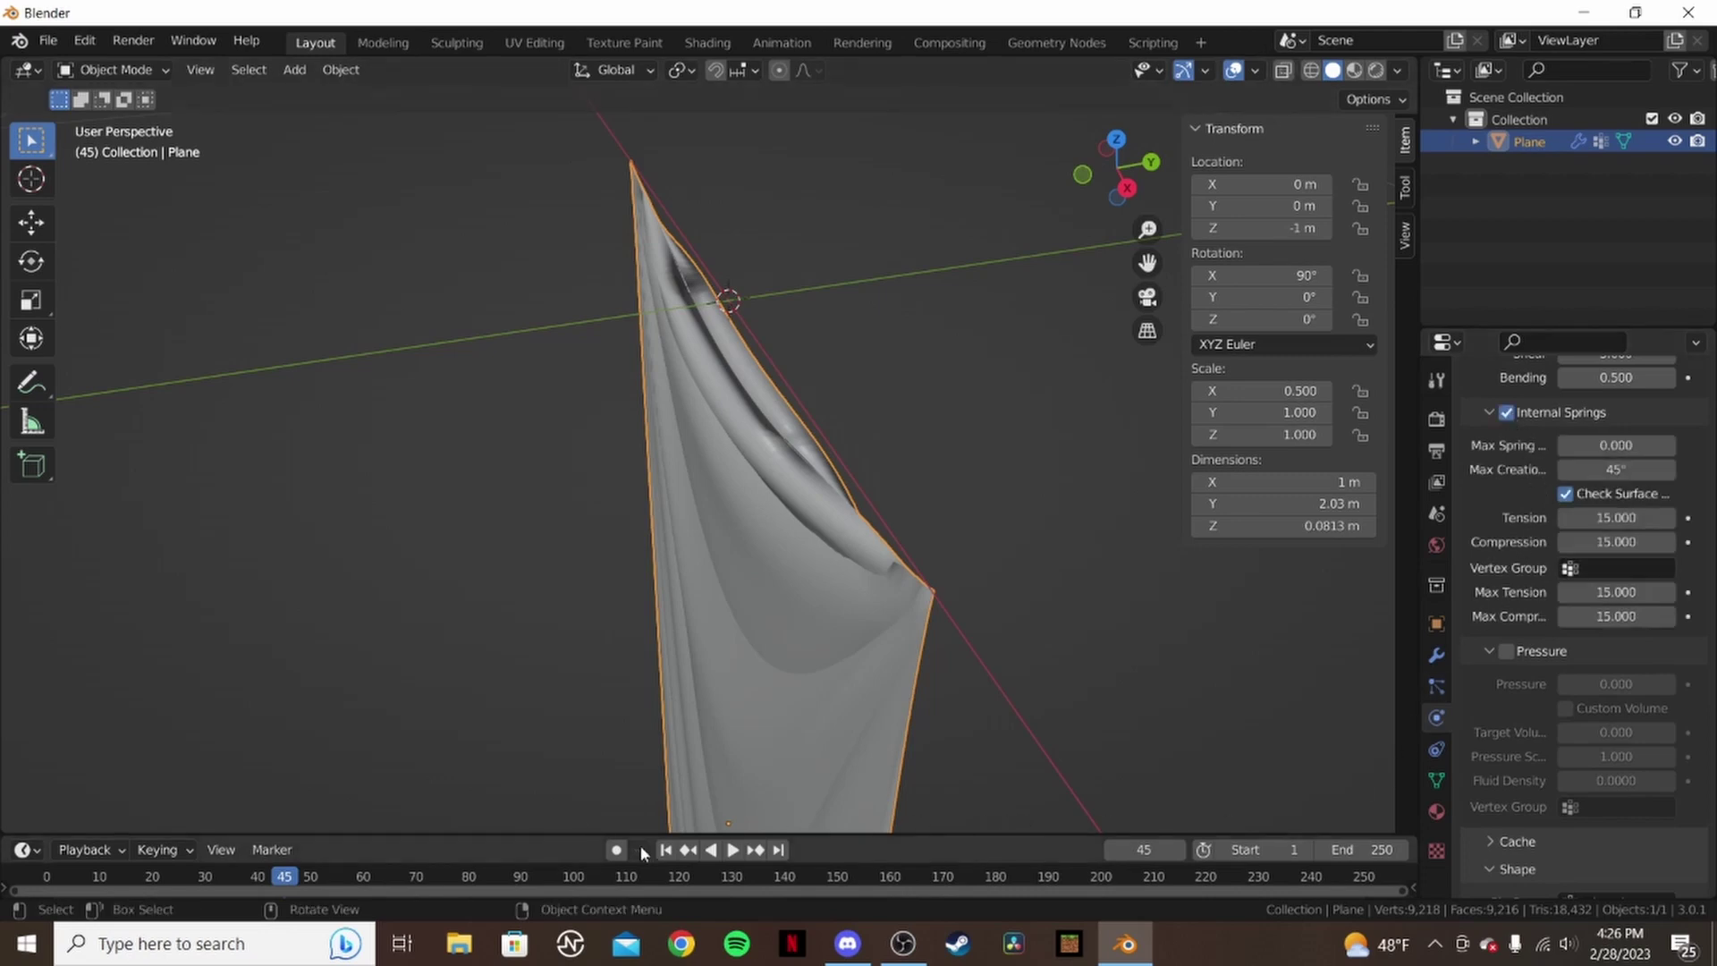
# - Replay the cloth simulation from the first frame, examine the drape from several sides, and pause around frame 90
pyautogui.click(663, 850)
pyautogui.click(733, 849)
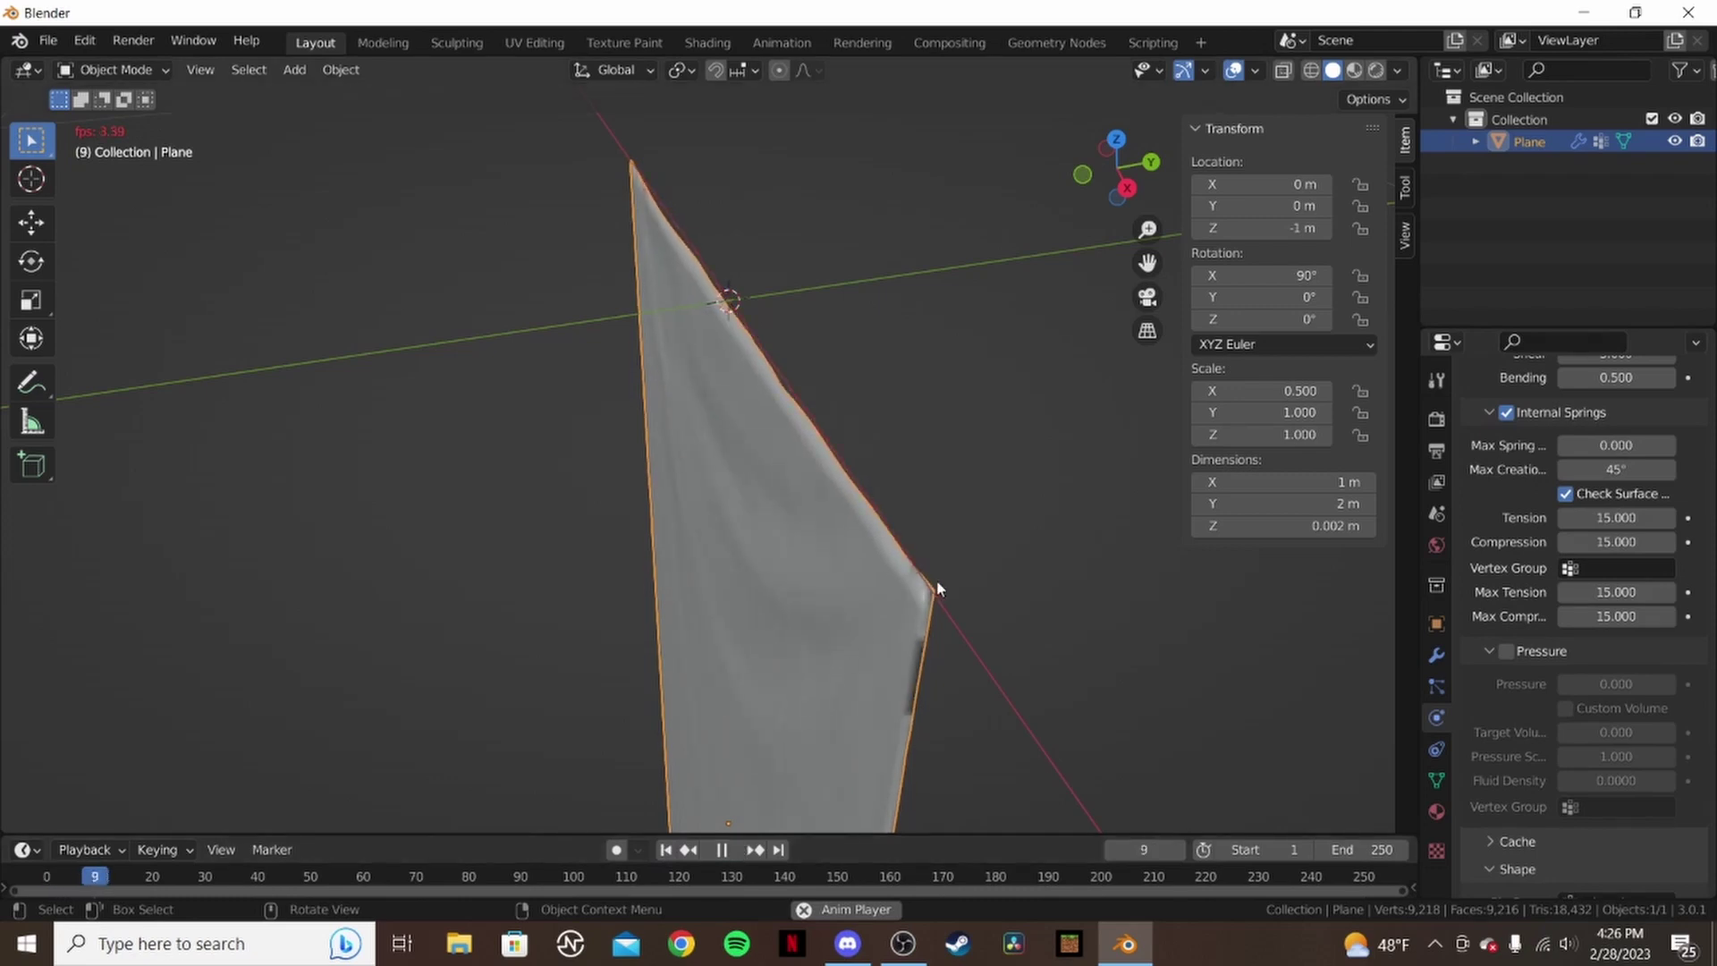
pyautogui.moveTo(936, 580)
pyautogui.mouseDown(button='middle')
pyautogui.moveTo(754, 515)
pyautogui.moveTo(805, 551)
pyautogui.moveTo(914, 571)
pyautogui.mouseUp(button='middle')
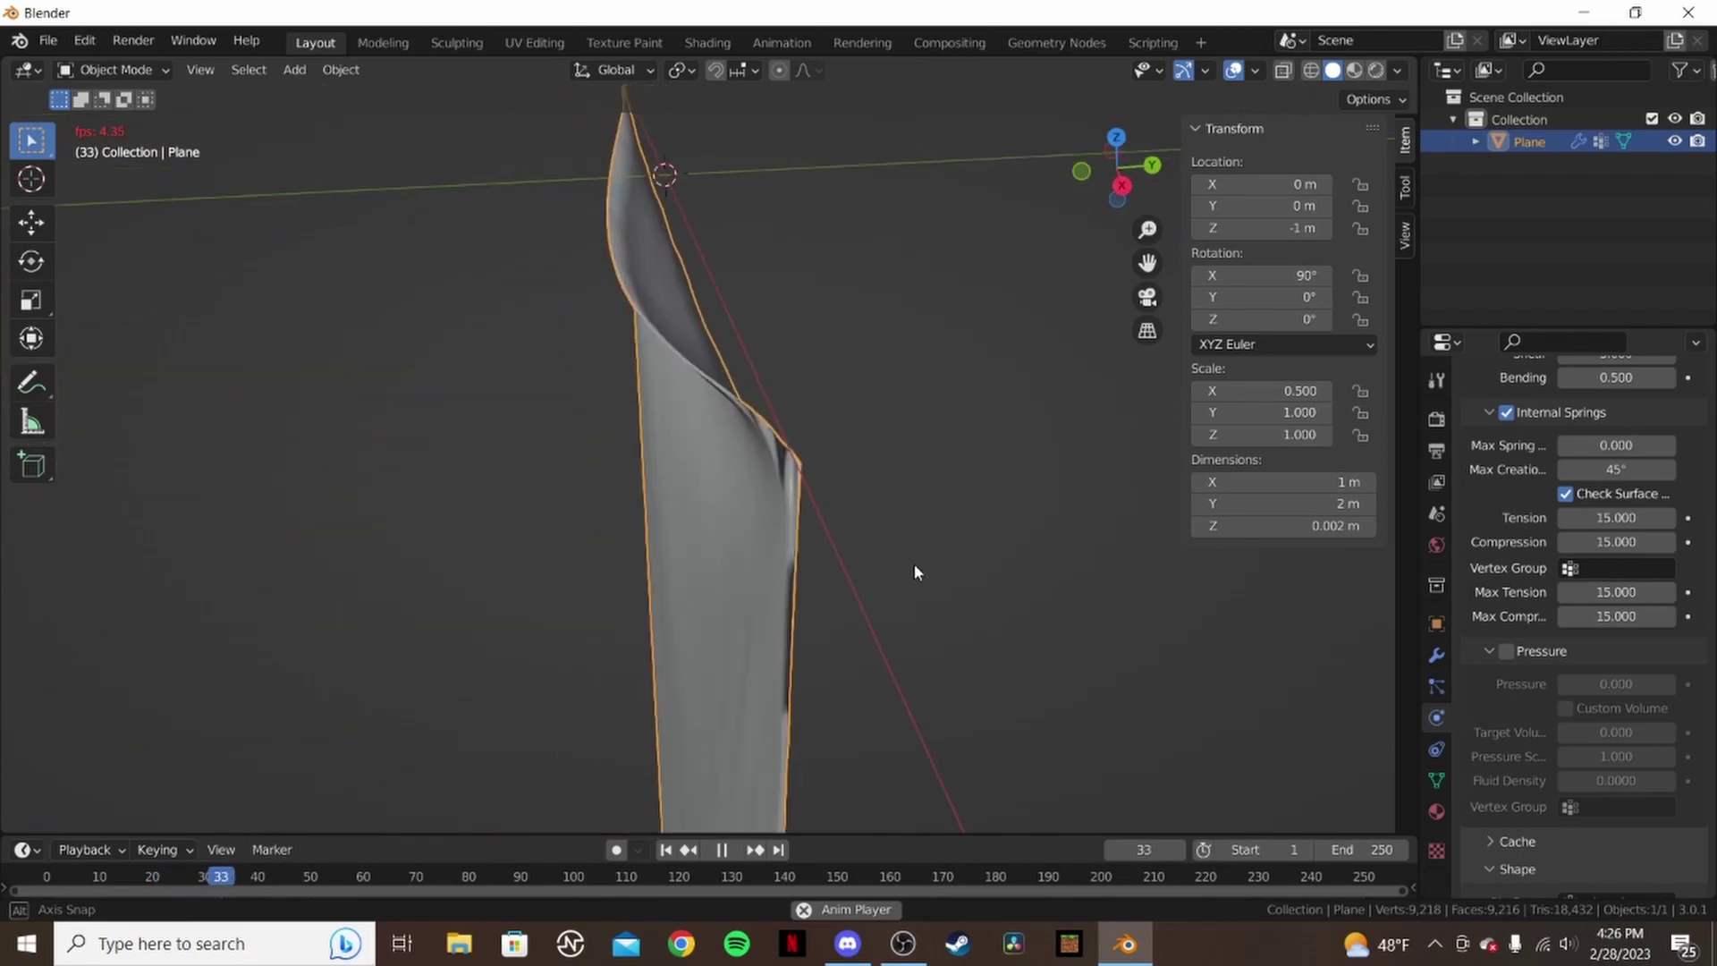
pyautogui.moveTo(802, 497); pyautogui.dragTo(697, 506, button='middle')
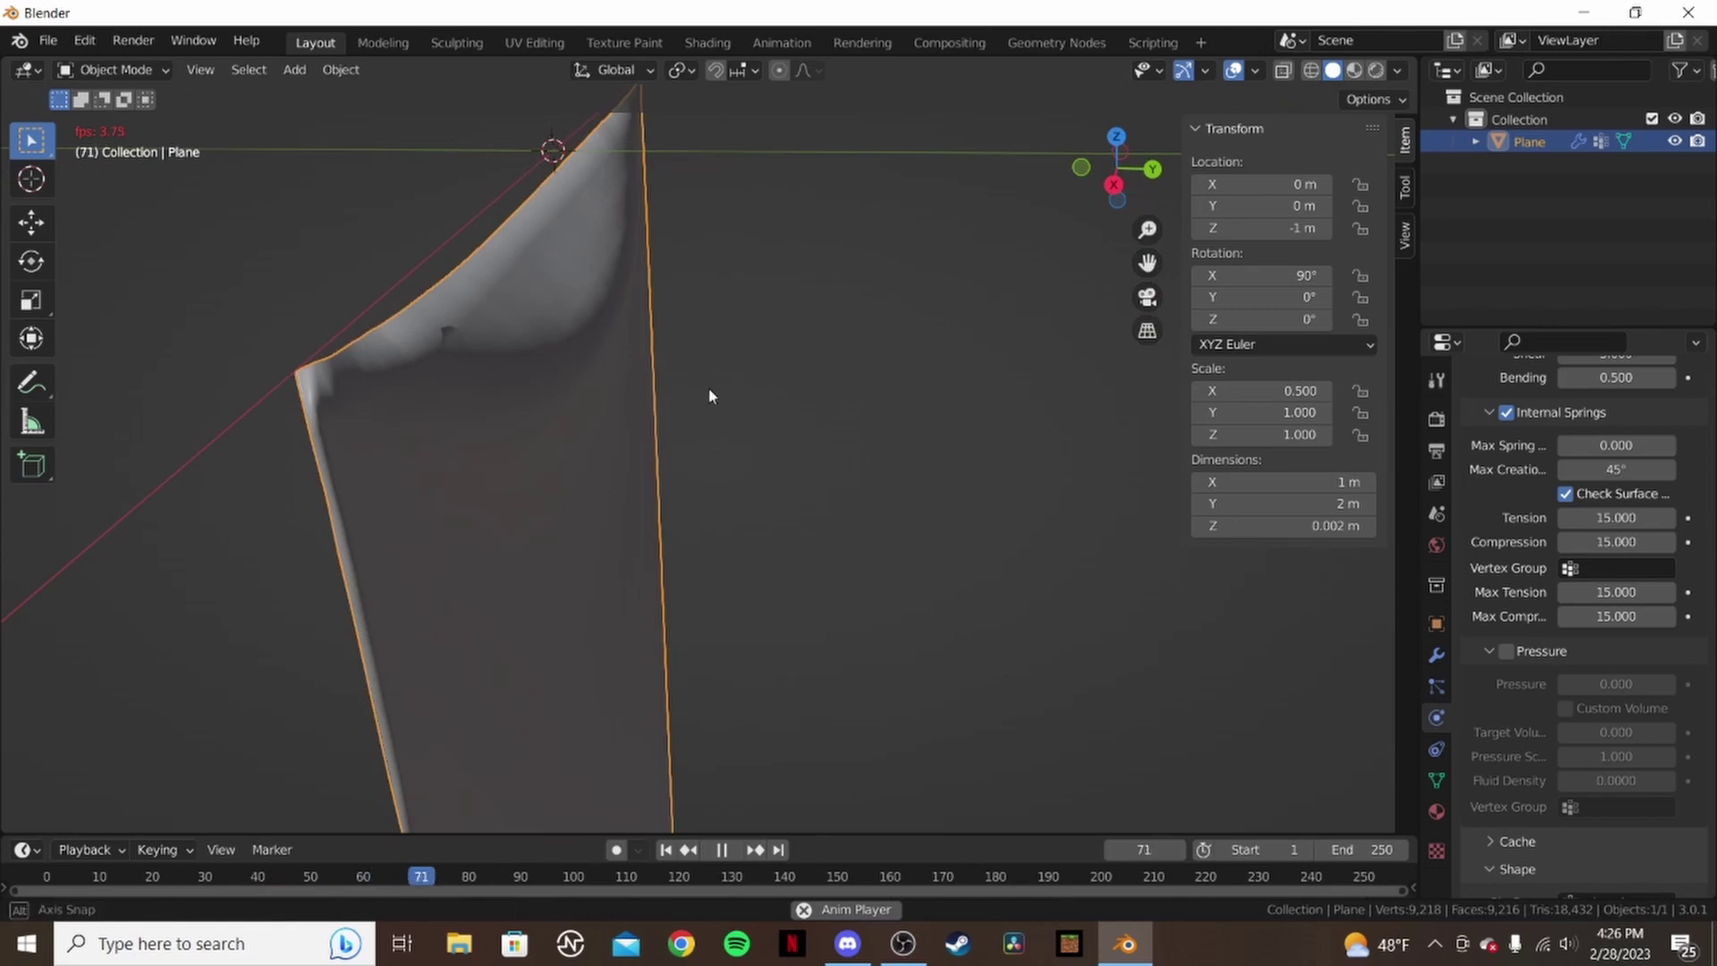
pyautogui.moveTo(706, 391); pyautogui.dragTo(665, 371, button='middle')
pyautogui.scroll(-6, 764, 393)
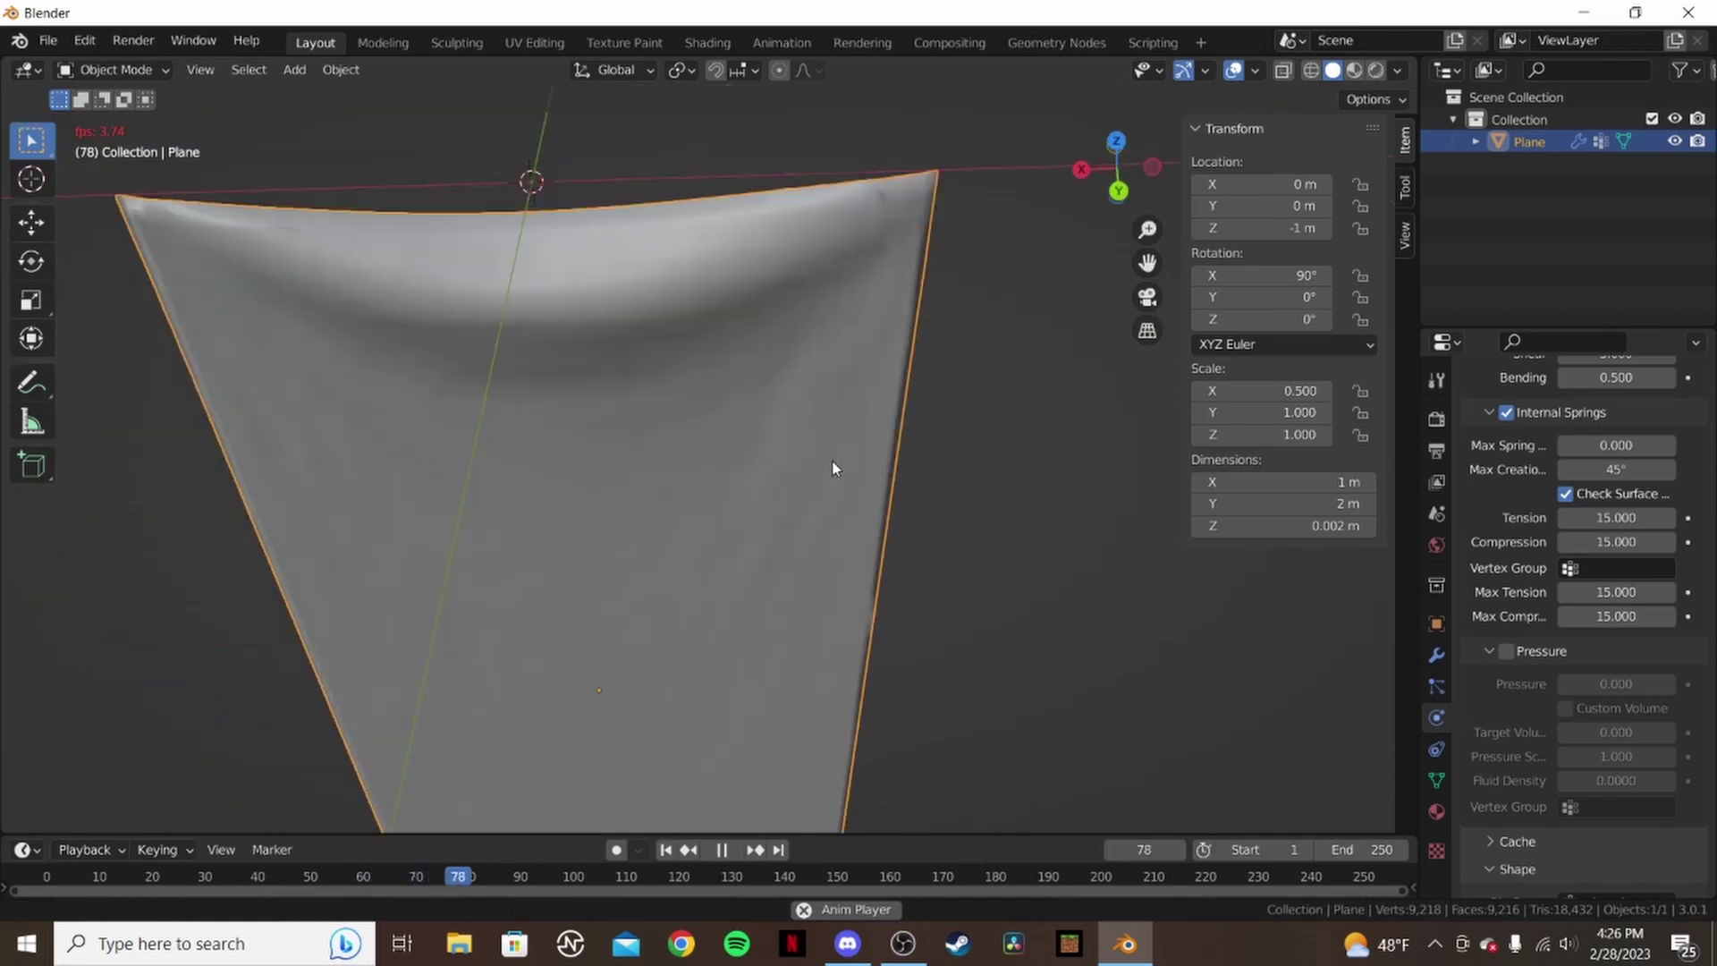
pyautogui.click(728, 851)
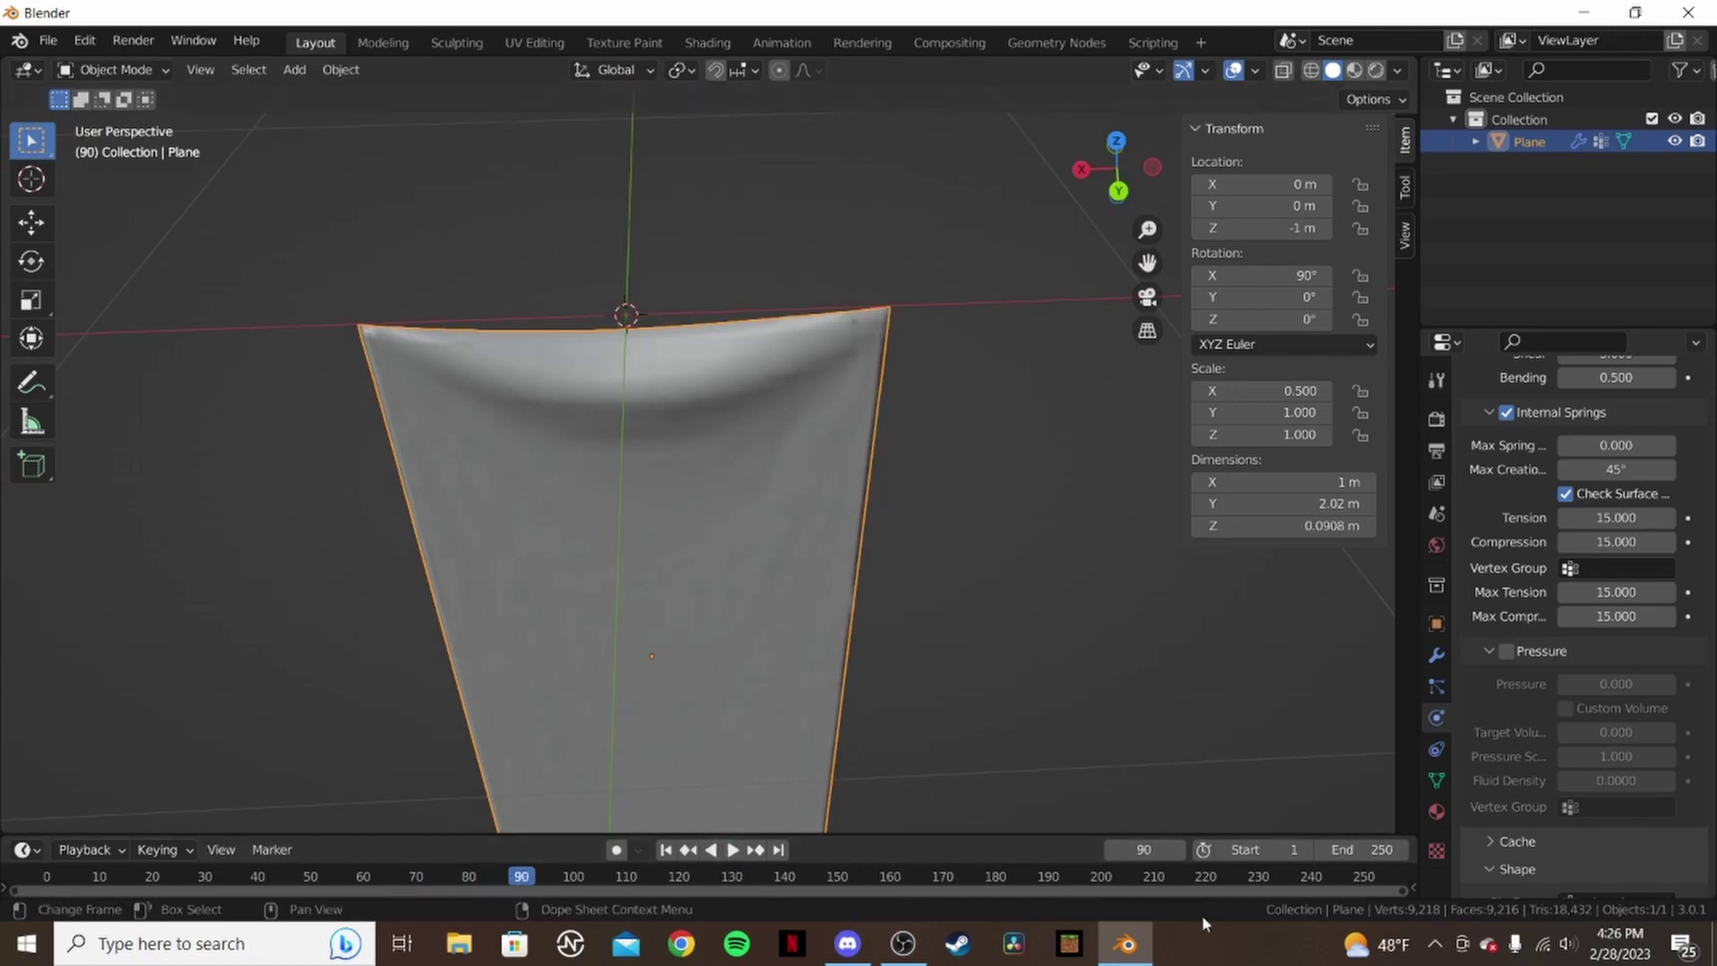
# - Return the timeline to the first frame and view the whole undraped sheet
pyautogui.click(665, 849)
pyautogui.moveTo(687, 755); pyautogui.dragTo(1256, 616, button='middle')
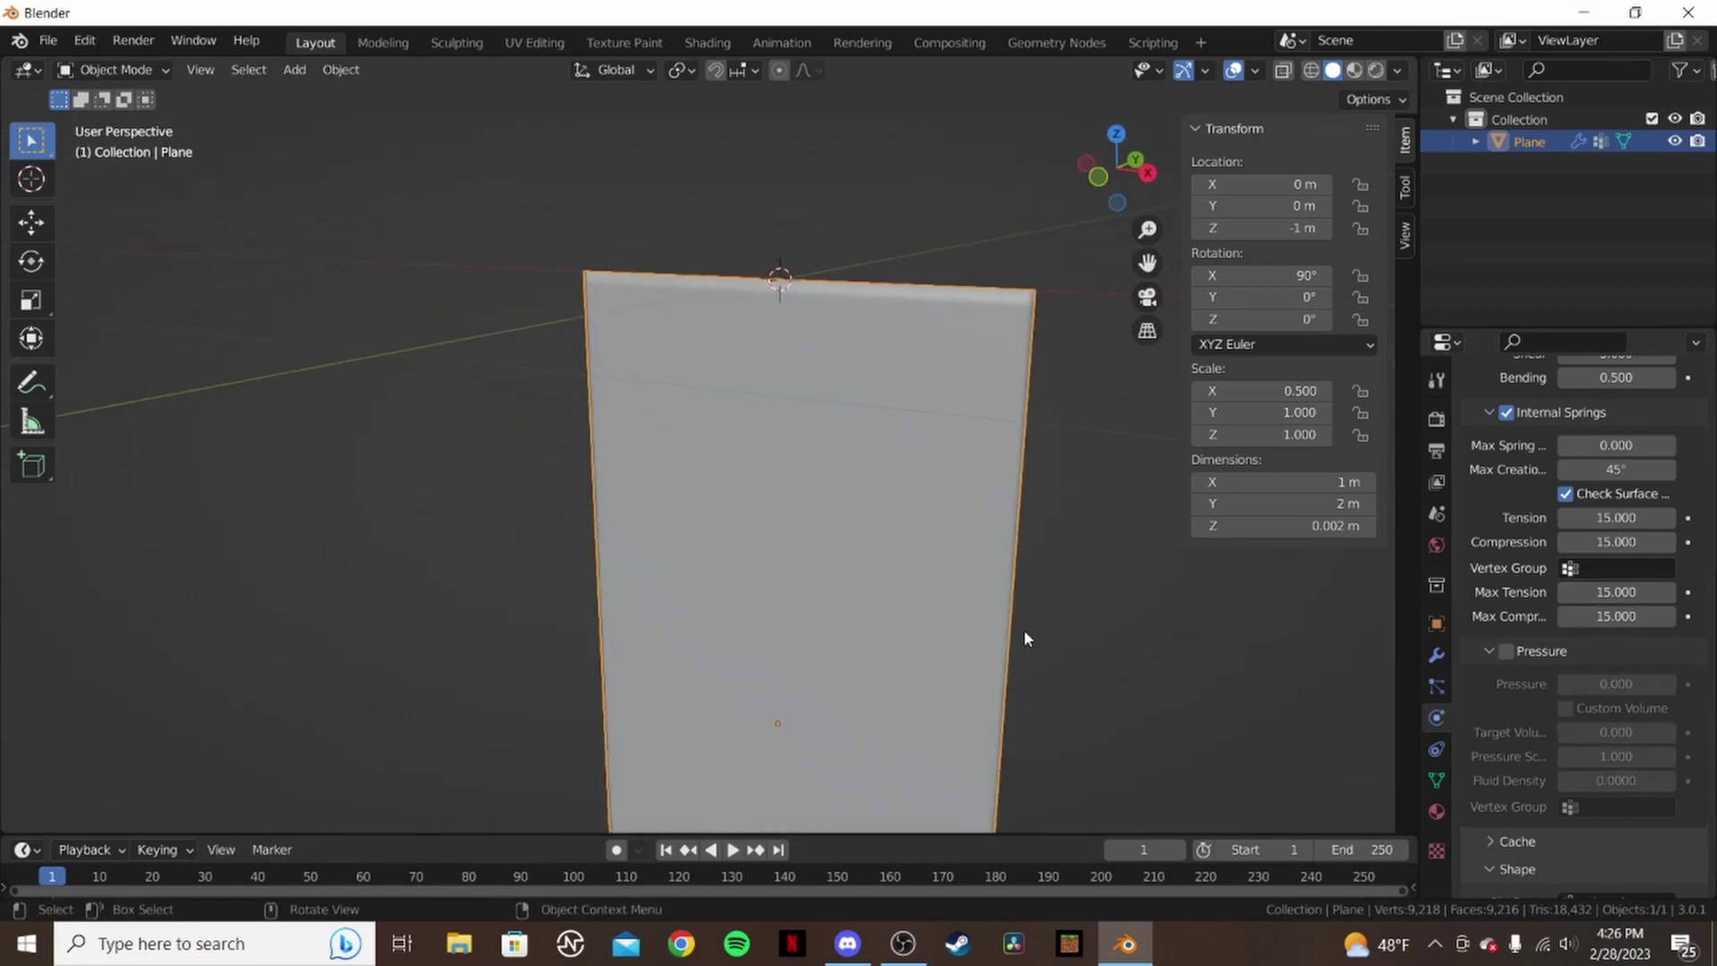
pyautogui.scroll(-4, 1037, 630)
pyautogui.moveTo(882, 521); pyautogui.dragTo(1029, 528, button='middle')
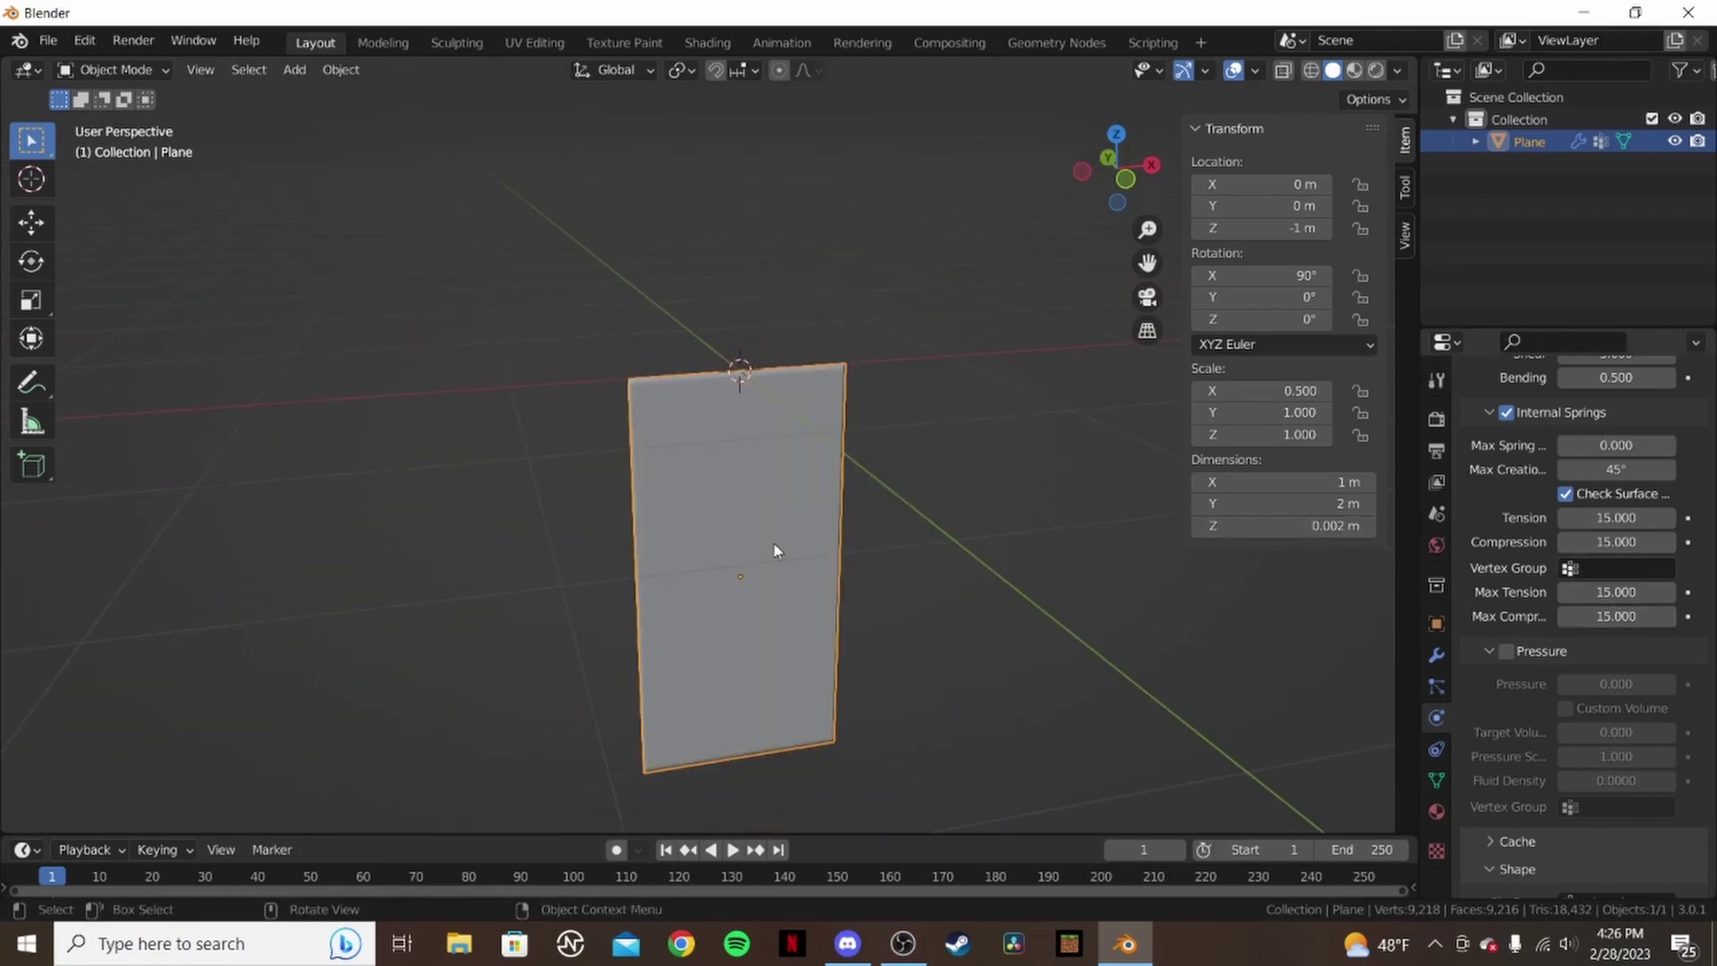
pyautogui.moveTo(674, 487)
pyautogui.mouseDown(button='middle')
pyautogui.moveTo(832, 456)
pyautogui.moveTo(701, 484)
pyautogui.mouseUp(button='middle')
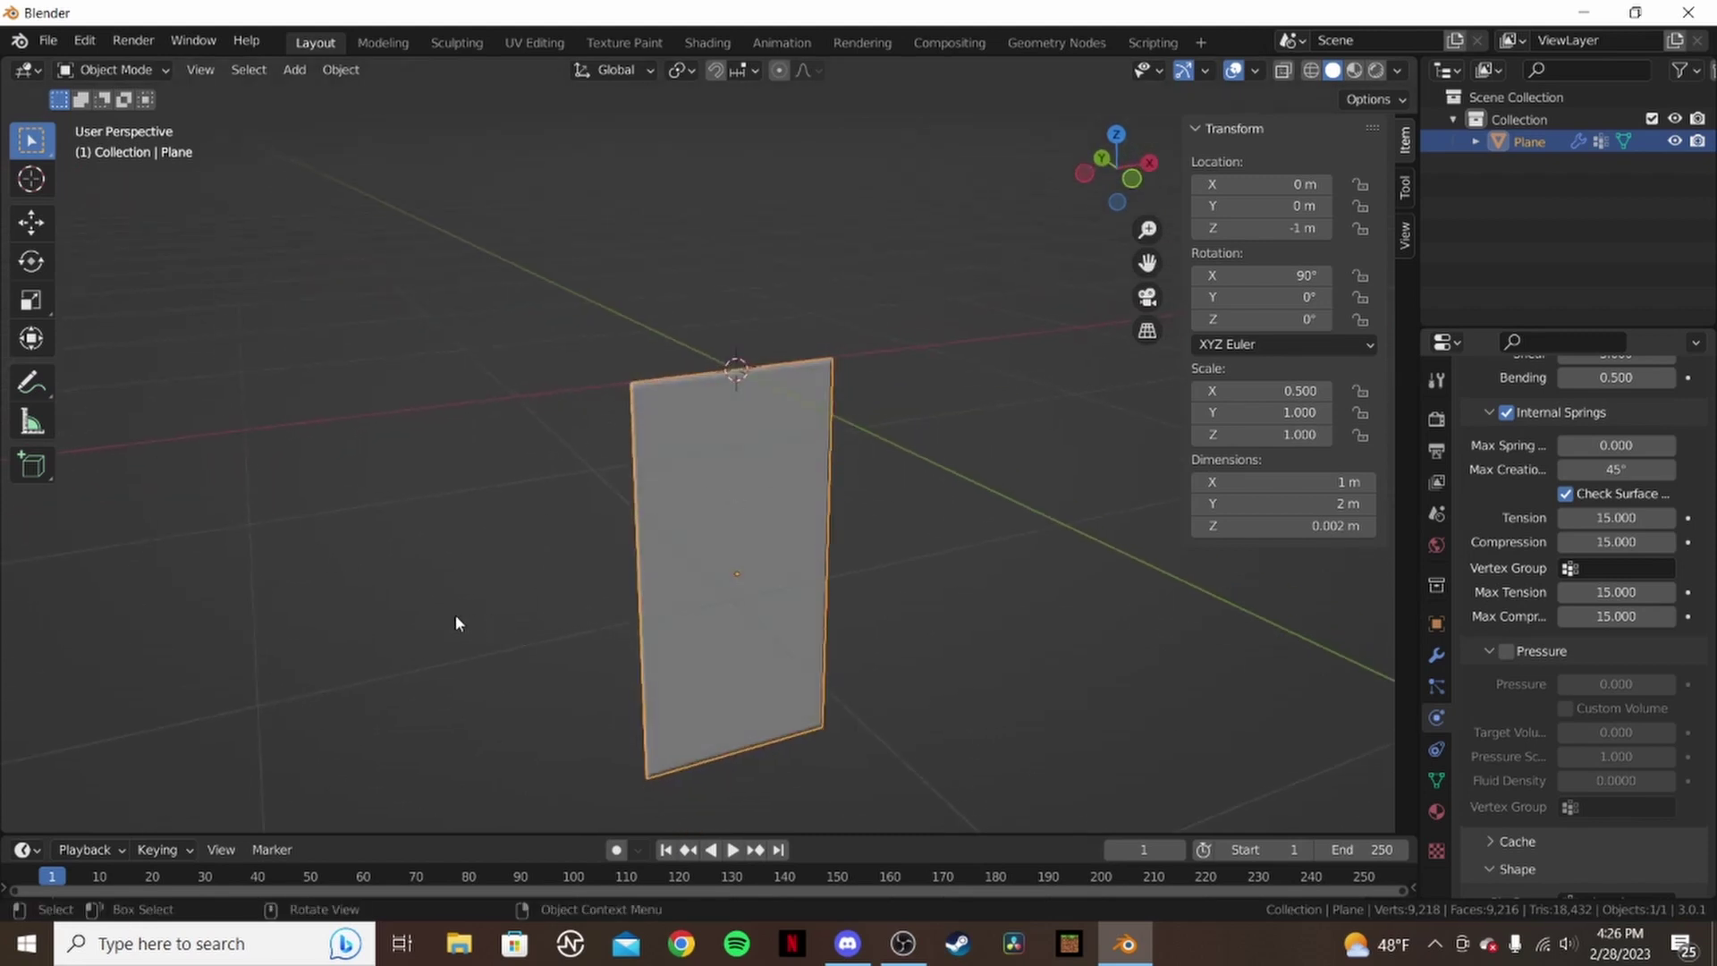
# - Add a Wind force field to the scene
pyautogui.scroll(-2, 456, 623)
pyautogui.hotkey('shift', 'a')
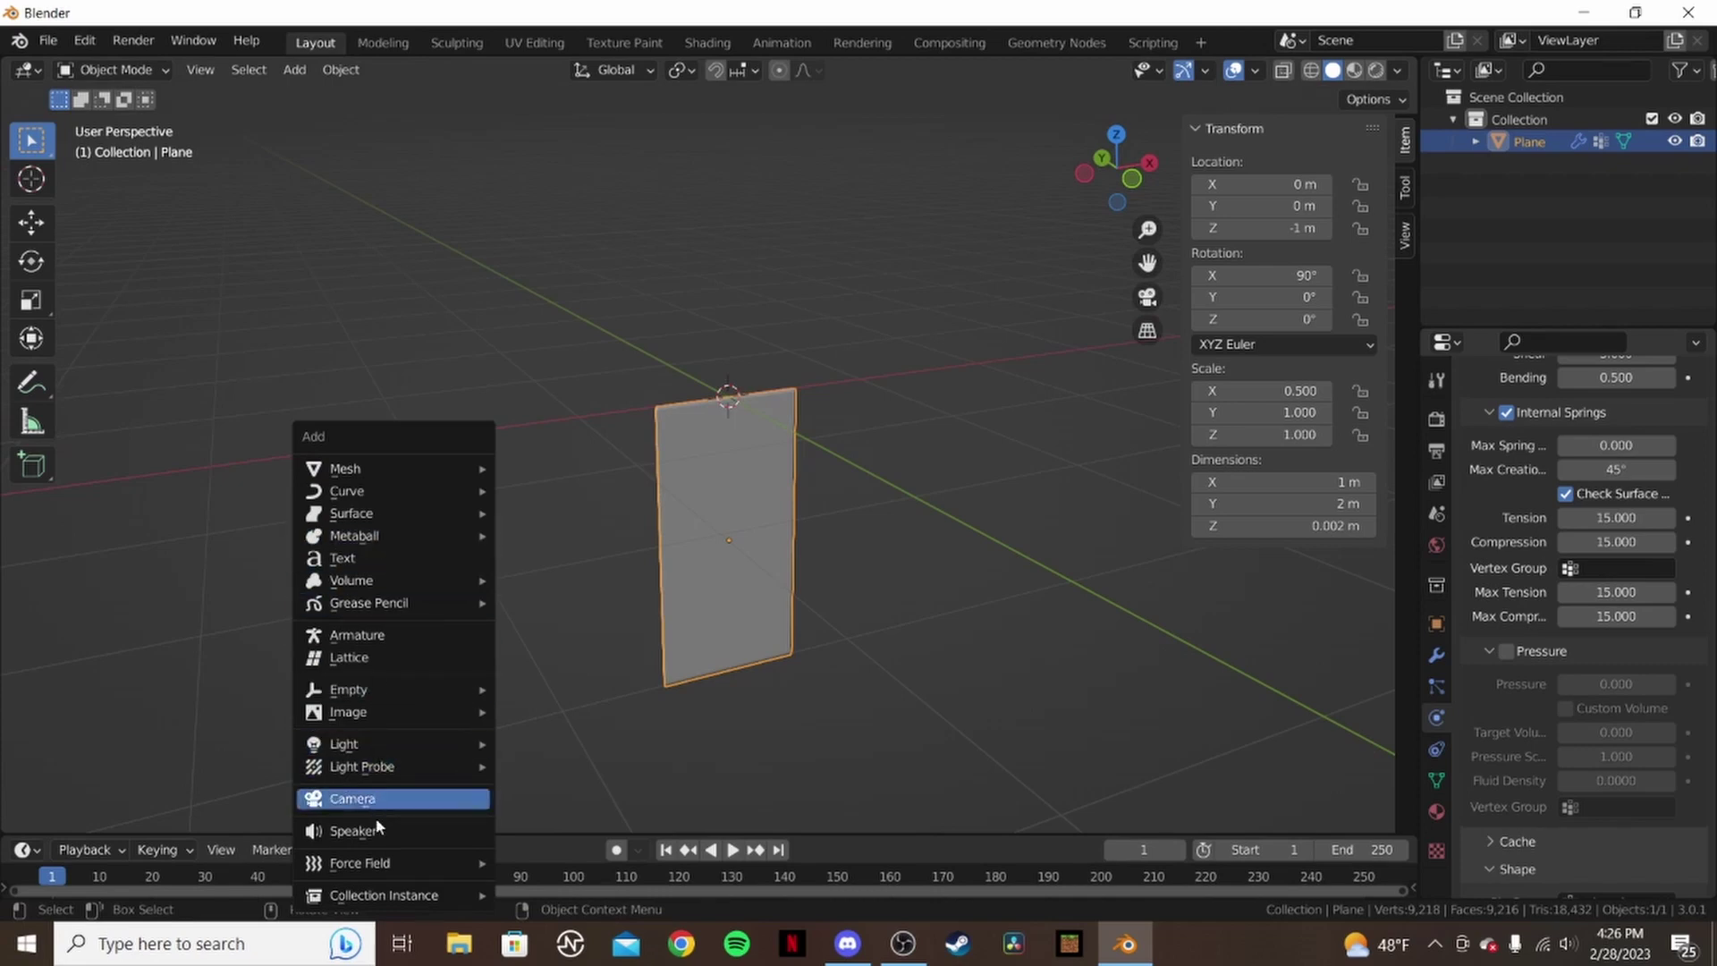
pyautogui.moveTo(380, 863)
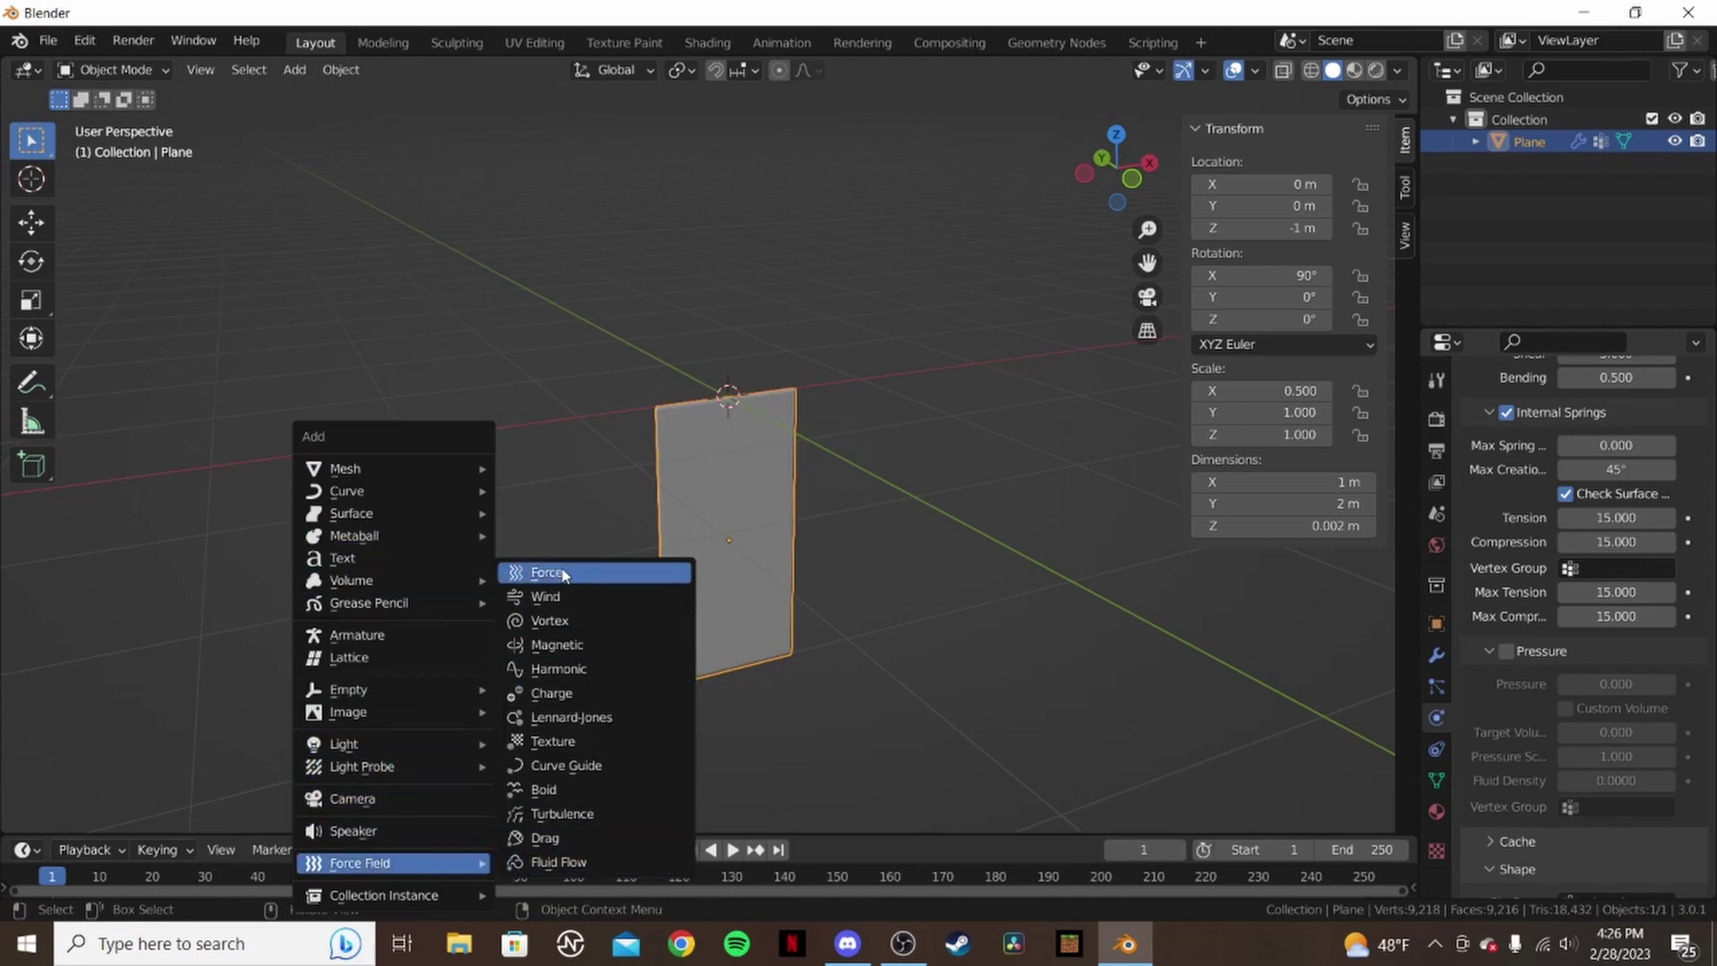
pyautogui.click(547, 597)
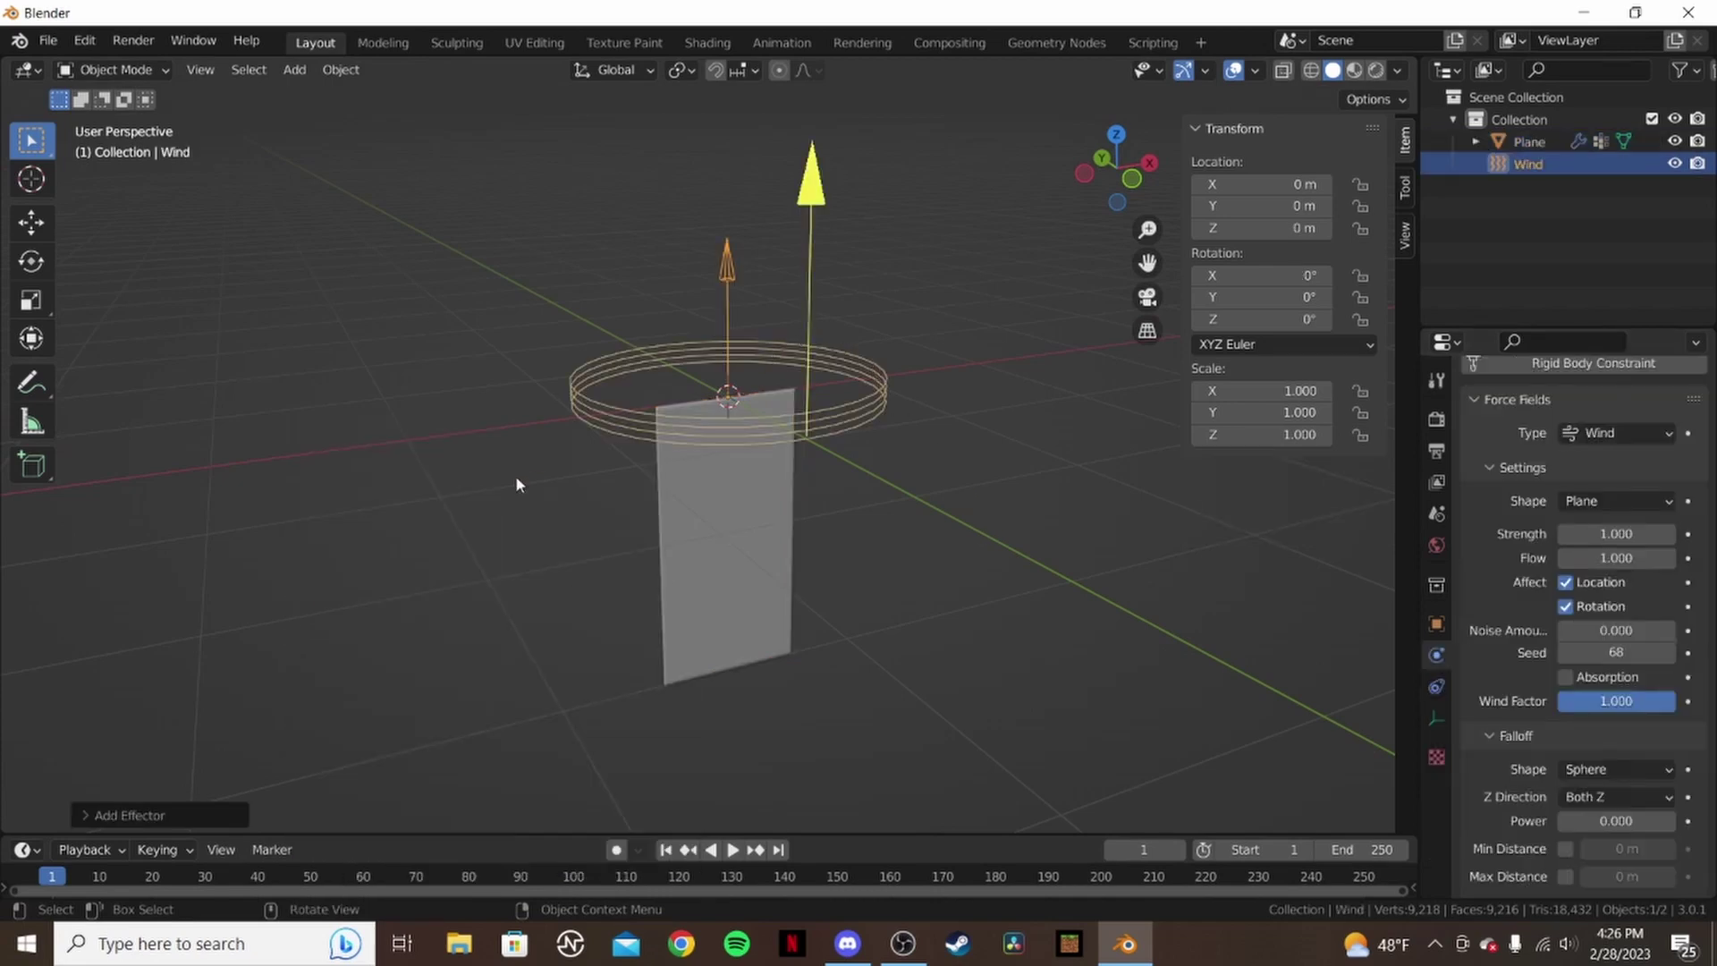
# - Move the wind field away from the sheet to about 4.53 m on Y, and lower it to about -1.25 m on Z
pyautogui.moveTo(516, 483); pyautogui.dragTo(654, 473, button='middle')
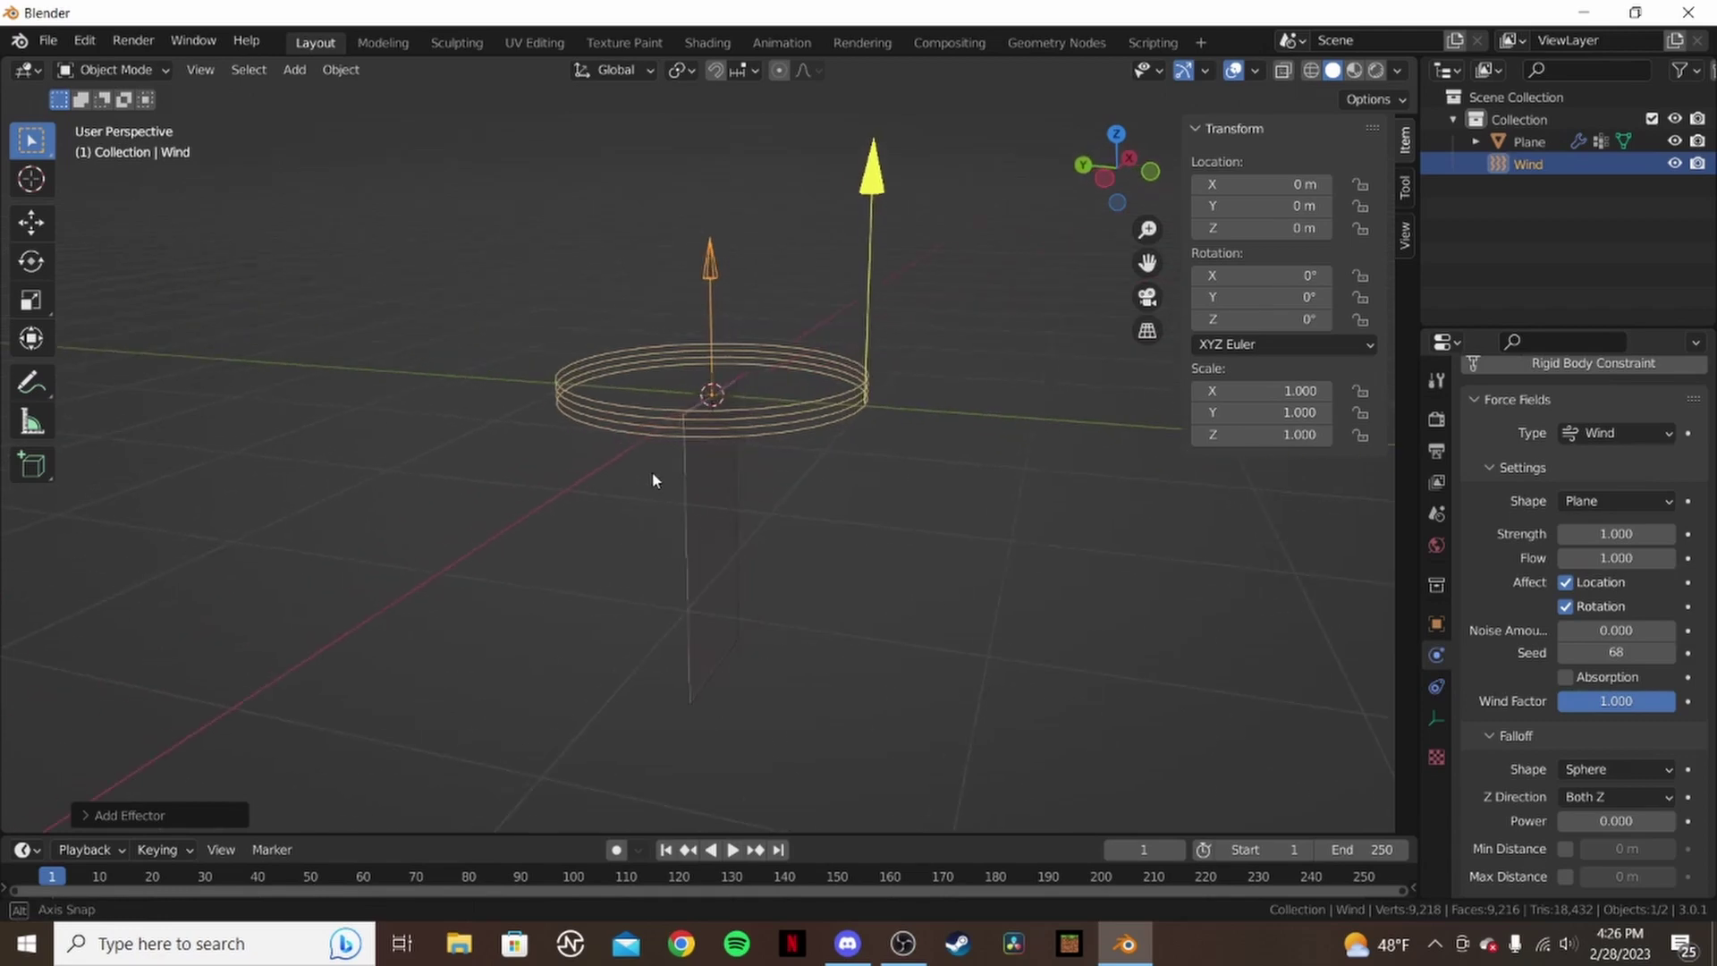
pyautogui.click(31, 222)
pyautogui.moveTo(652, 340); pyautogui.dragTo(770, 410, button='middle')
pyautogui.moveTo(635, 408); pyautogui.dragTo(105, 452)
pyautogui.moveTo(231, 435); pyautogui.dragTo(268, 420, button='middle')
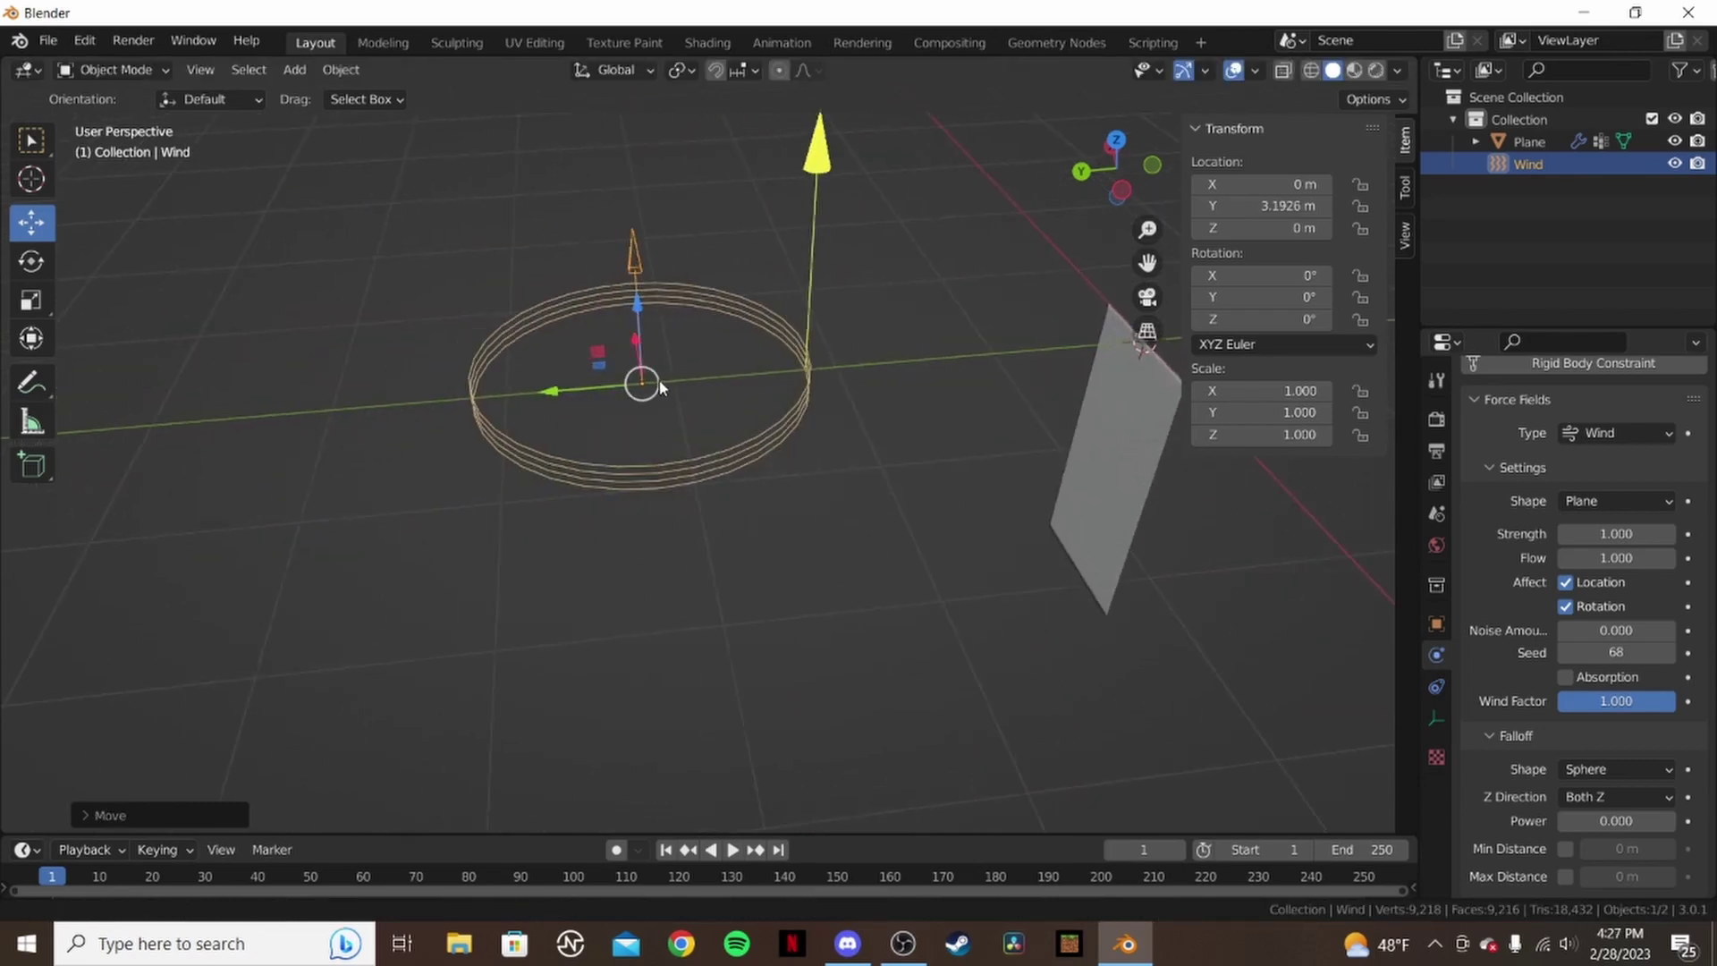
pyautogui.moveTo(561, 395); pyautogui.dragTo(255, 401)
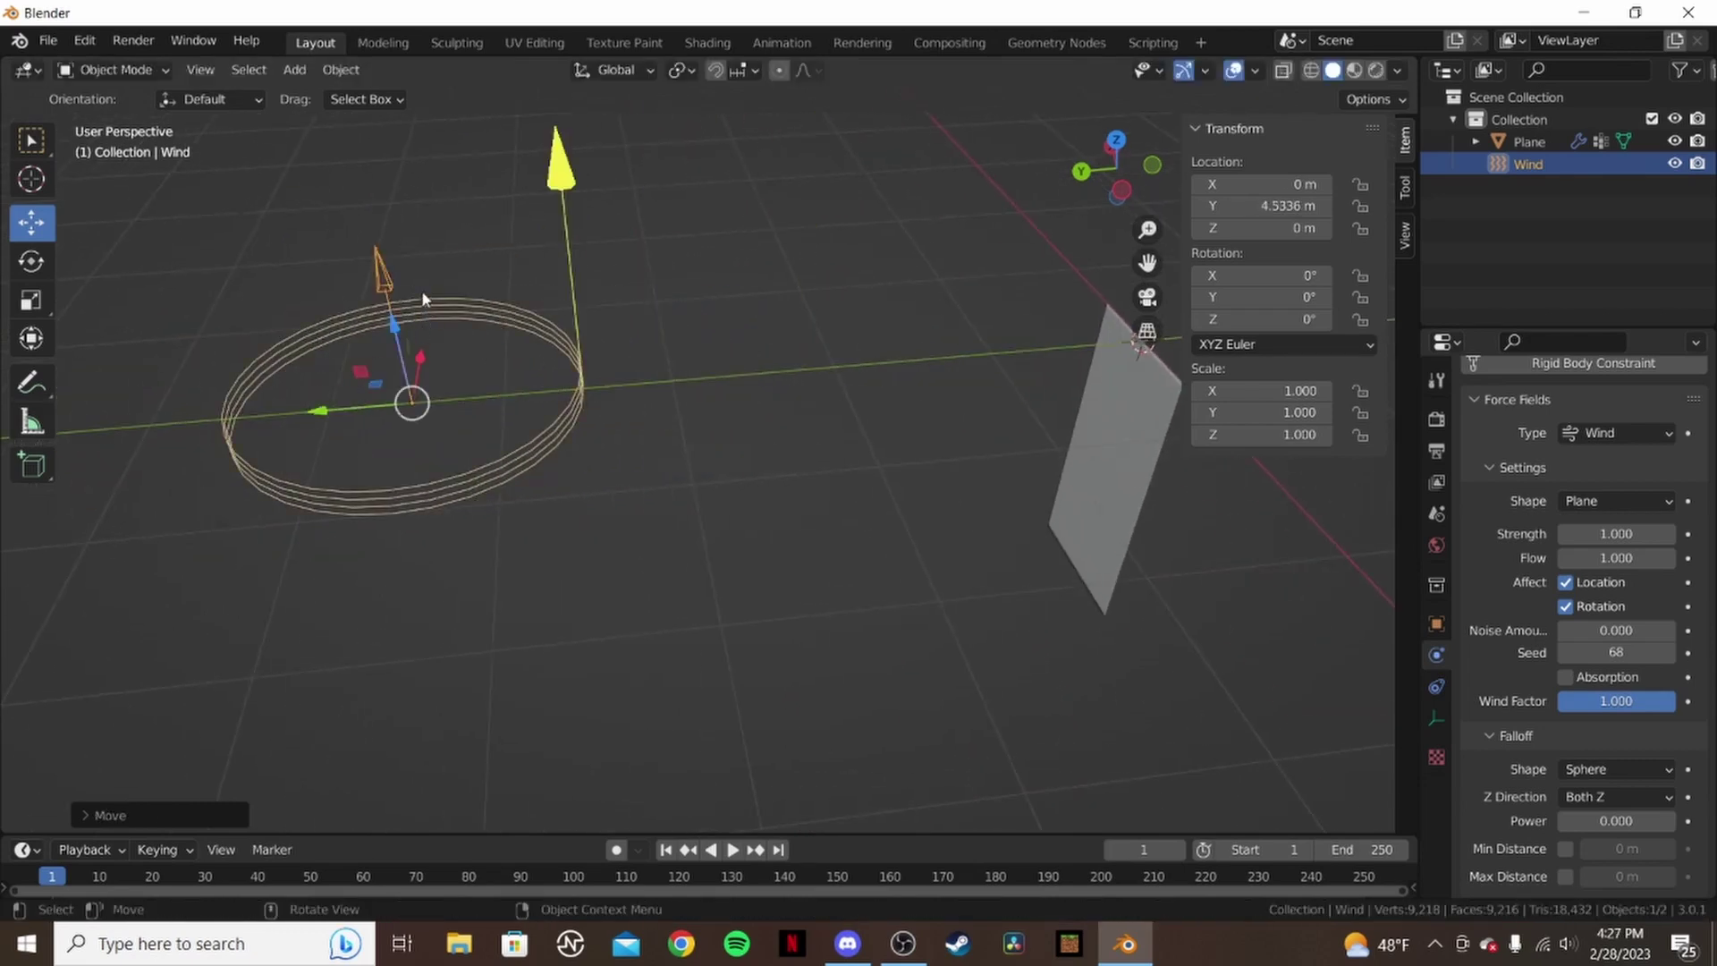
pyautogui.moveTo(391, 333); pyautogui.dragTo(422, 454)
# - Set the wind field's X rotation to 90° to aim it at the sheet
pyautogui.moveTo(422, 455); pyautogui.dragTo(396, 414, button='middle')
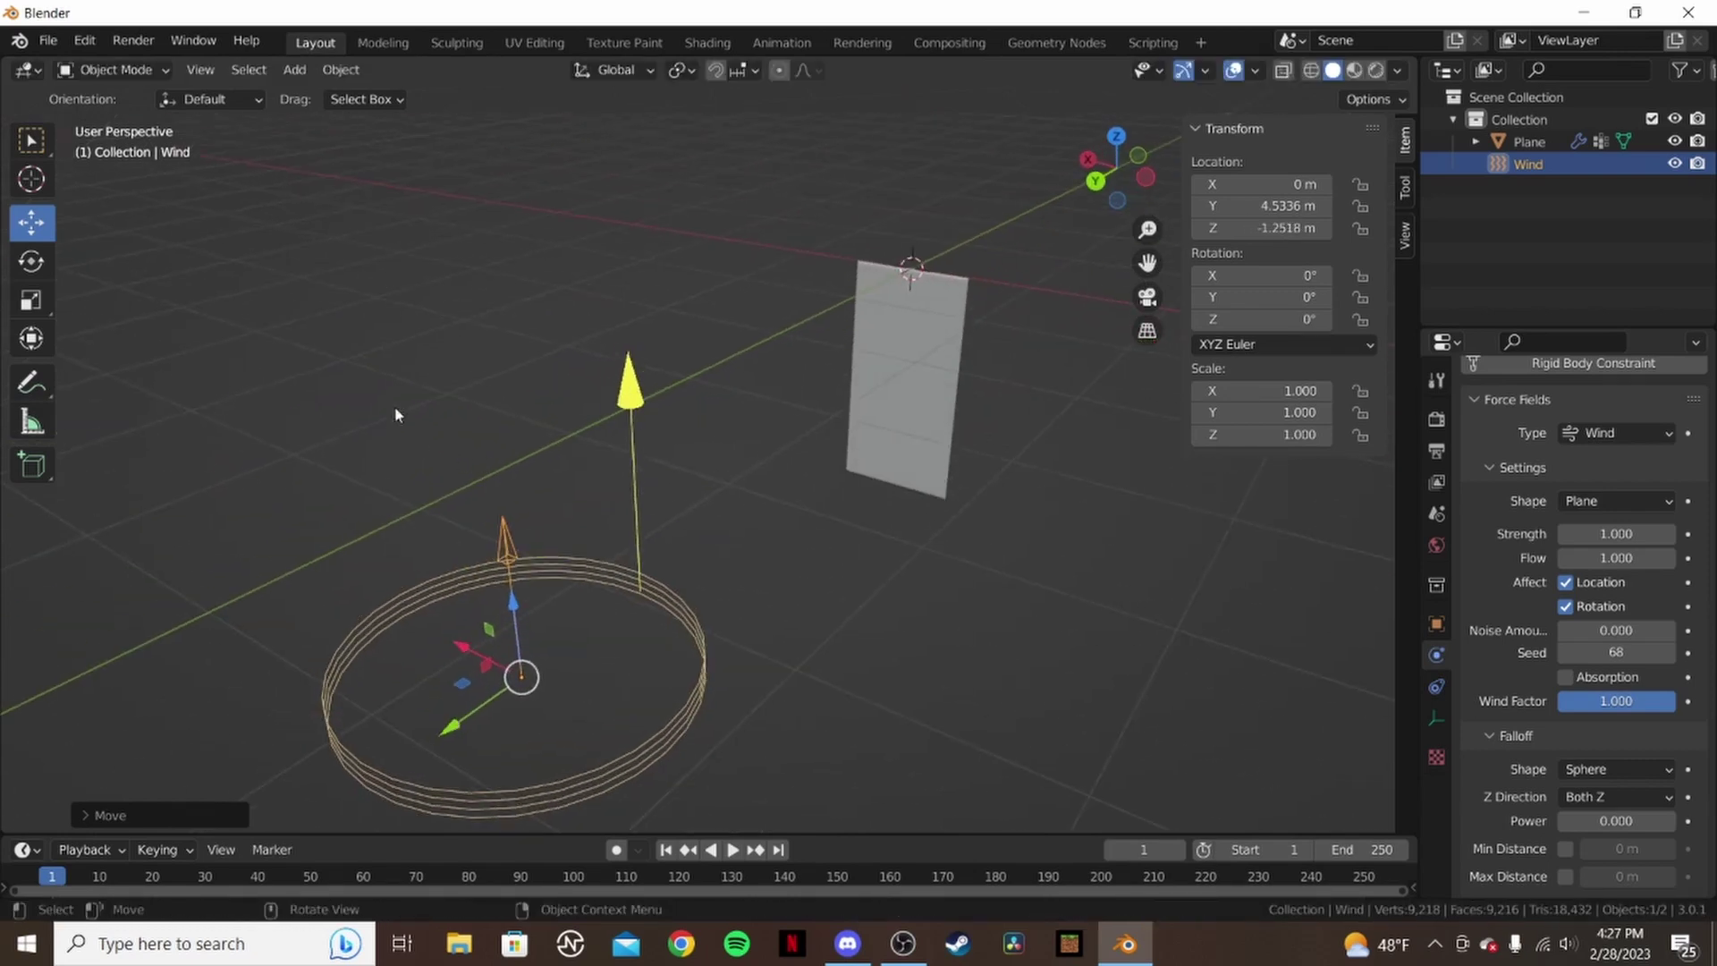
pyautogui.click(30, 262)
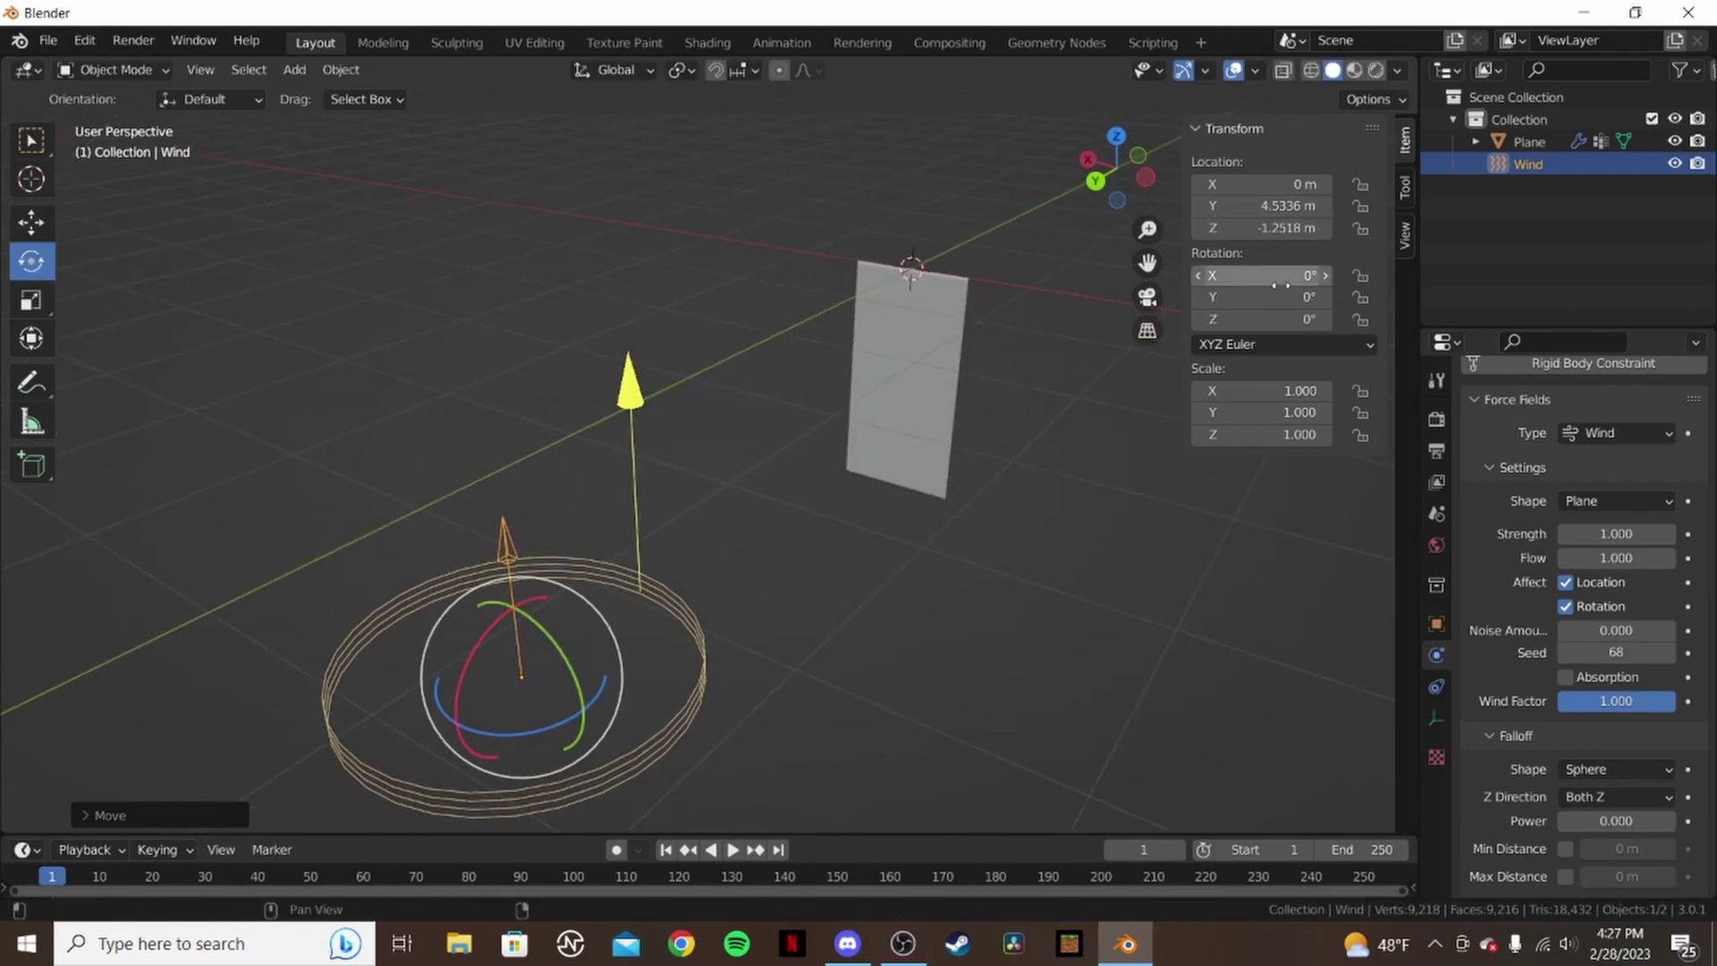
pyautogui.click(1279, 279)
pyautogui.write('90')
pyautogui.press('Return')
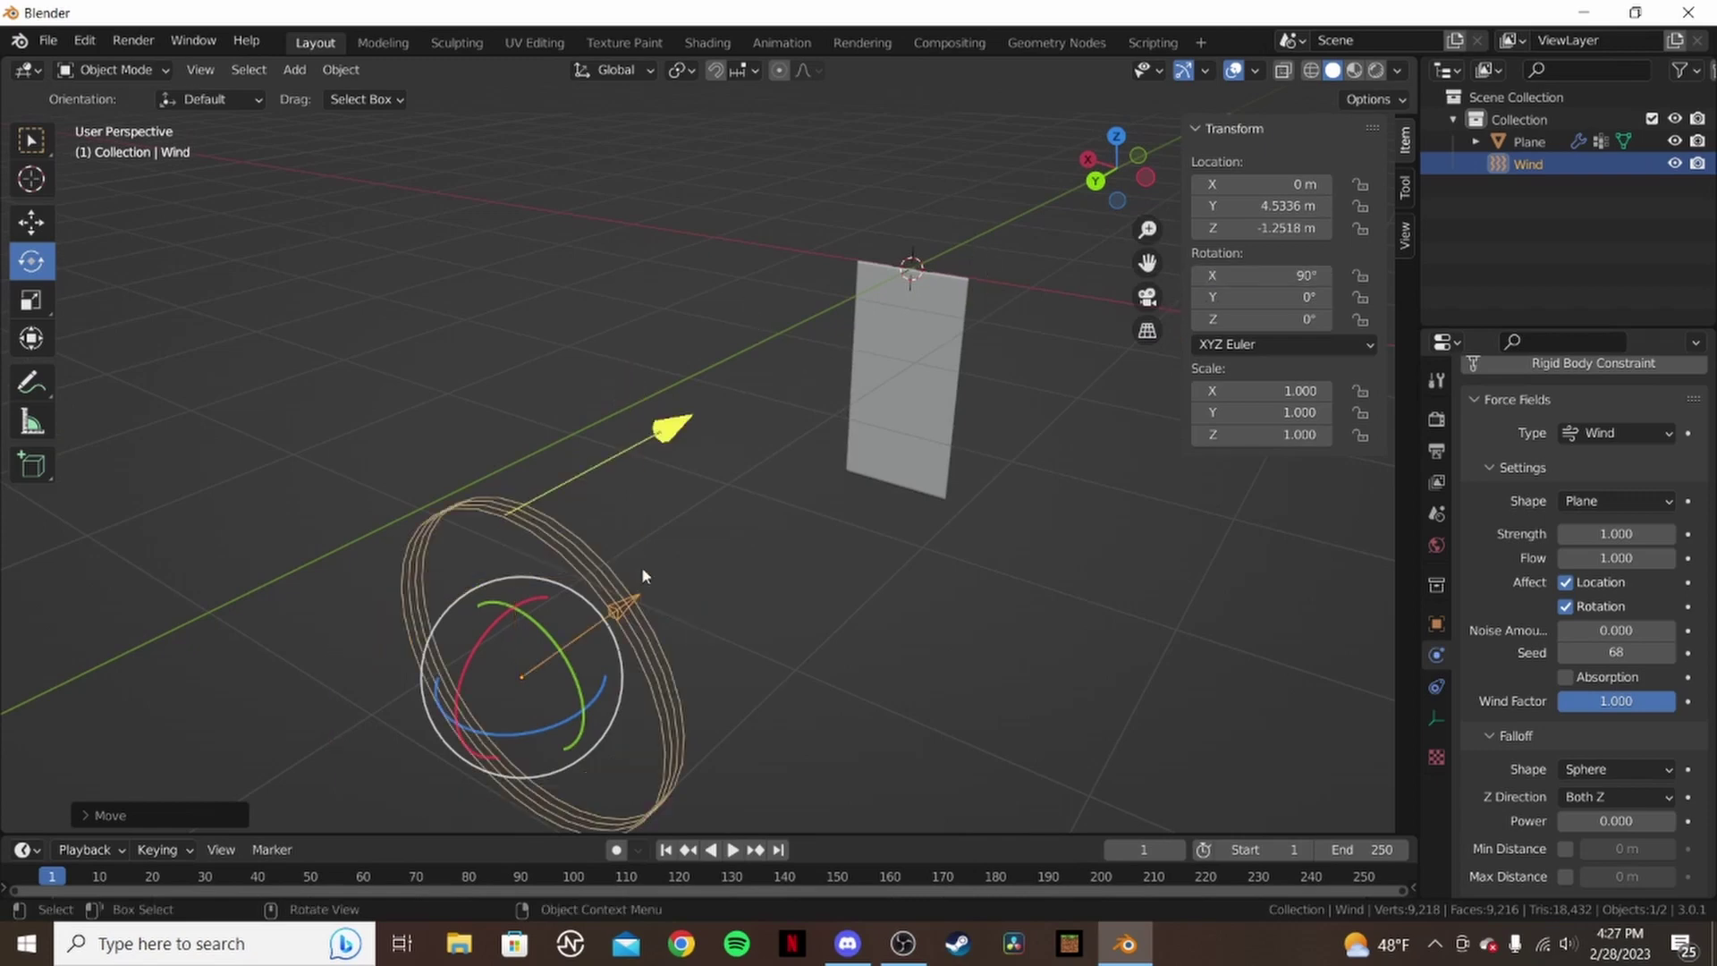
# - Set the wind field's strength to 200
pyautogui.moveTo(632, 543); pyautogui.dragTo(548, 528, button='middle')
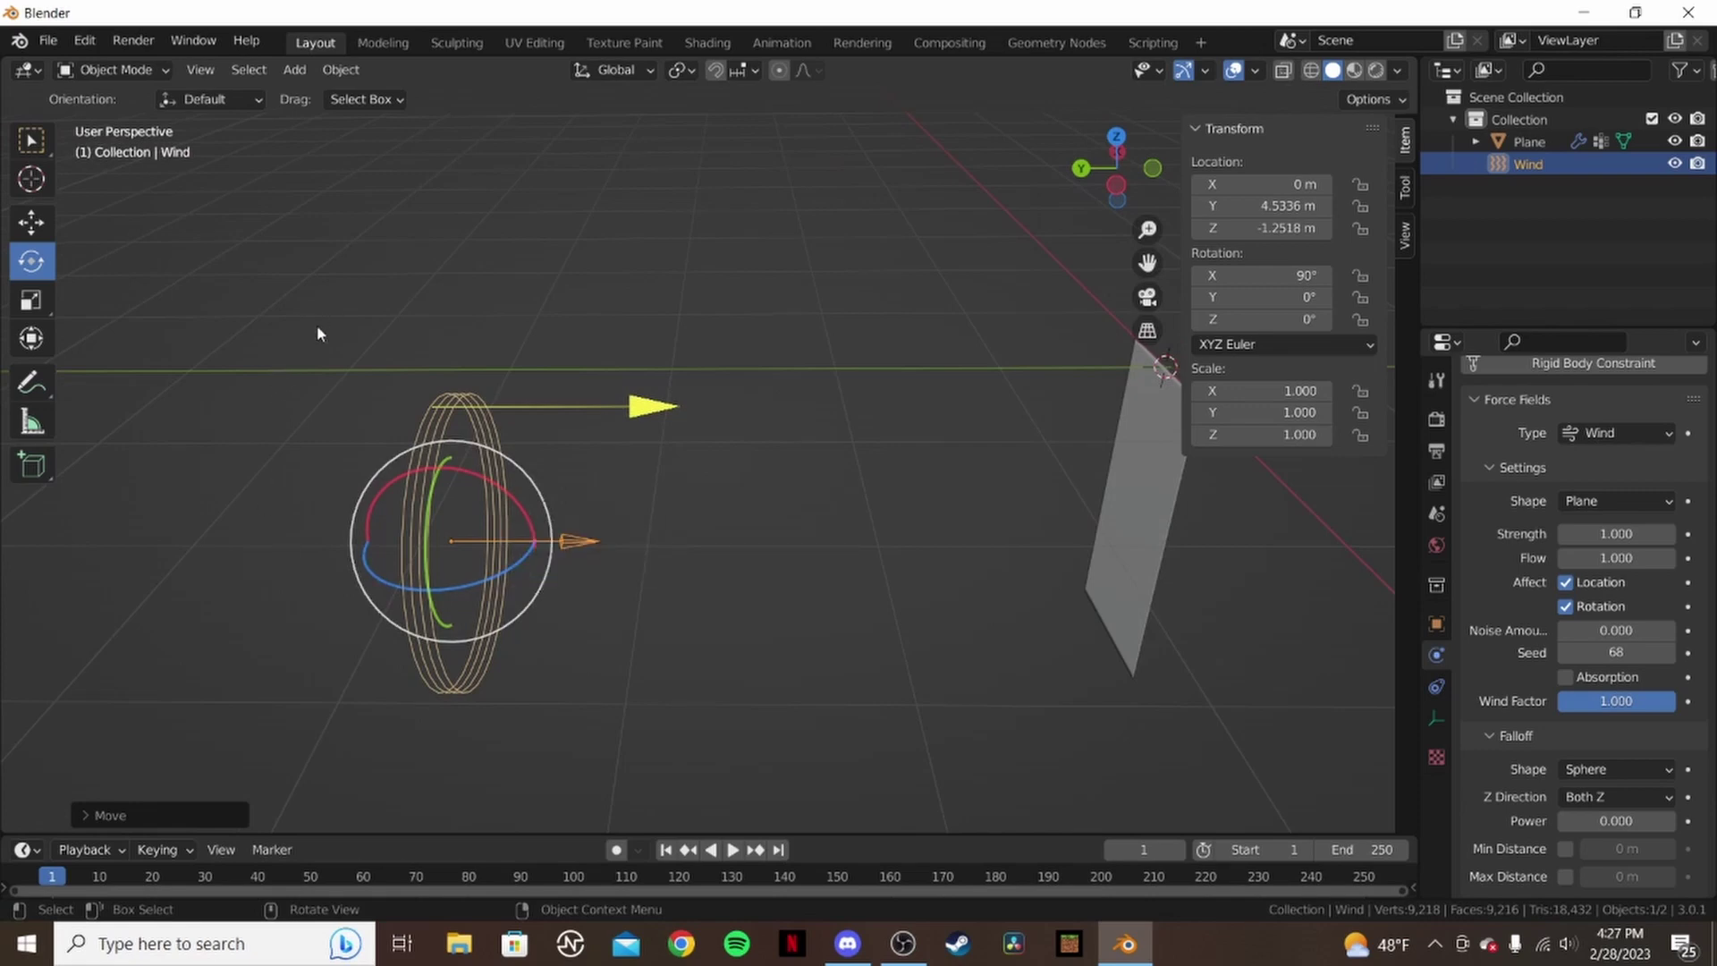
pyautogui.moveTo(314, 309); pyautogui.dragTo(536, 376, button='middle')
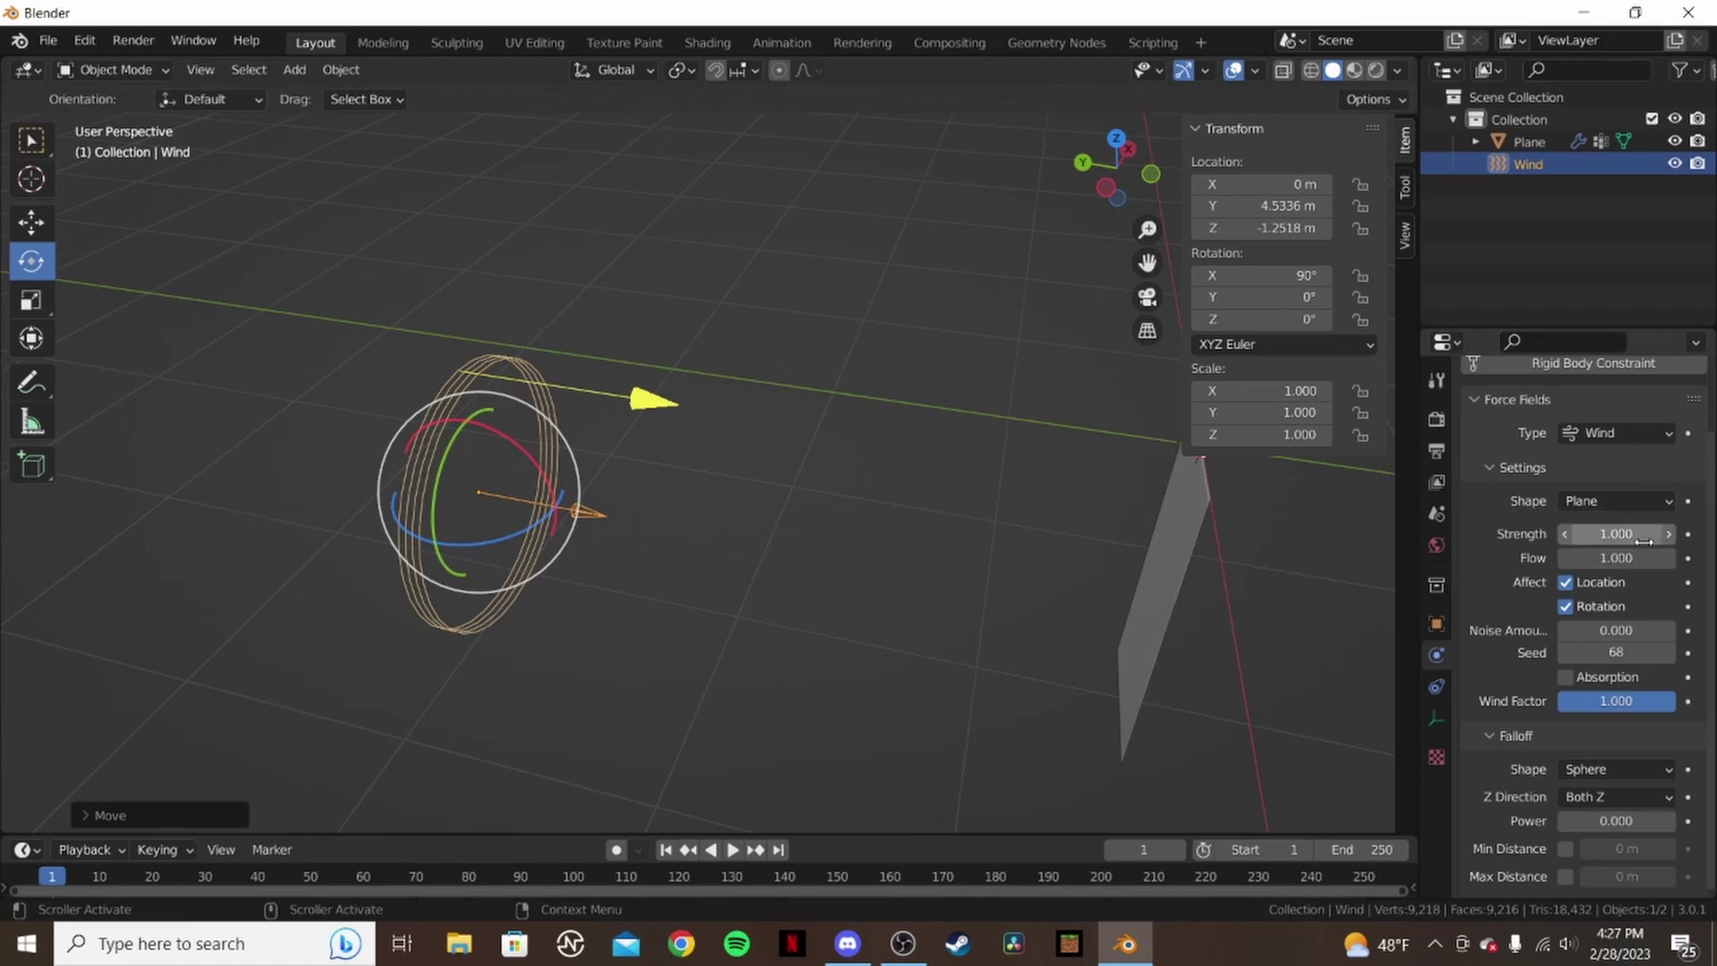
pyautogui.click(1659, 534)
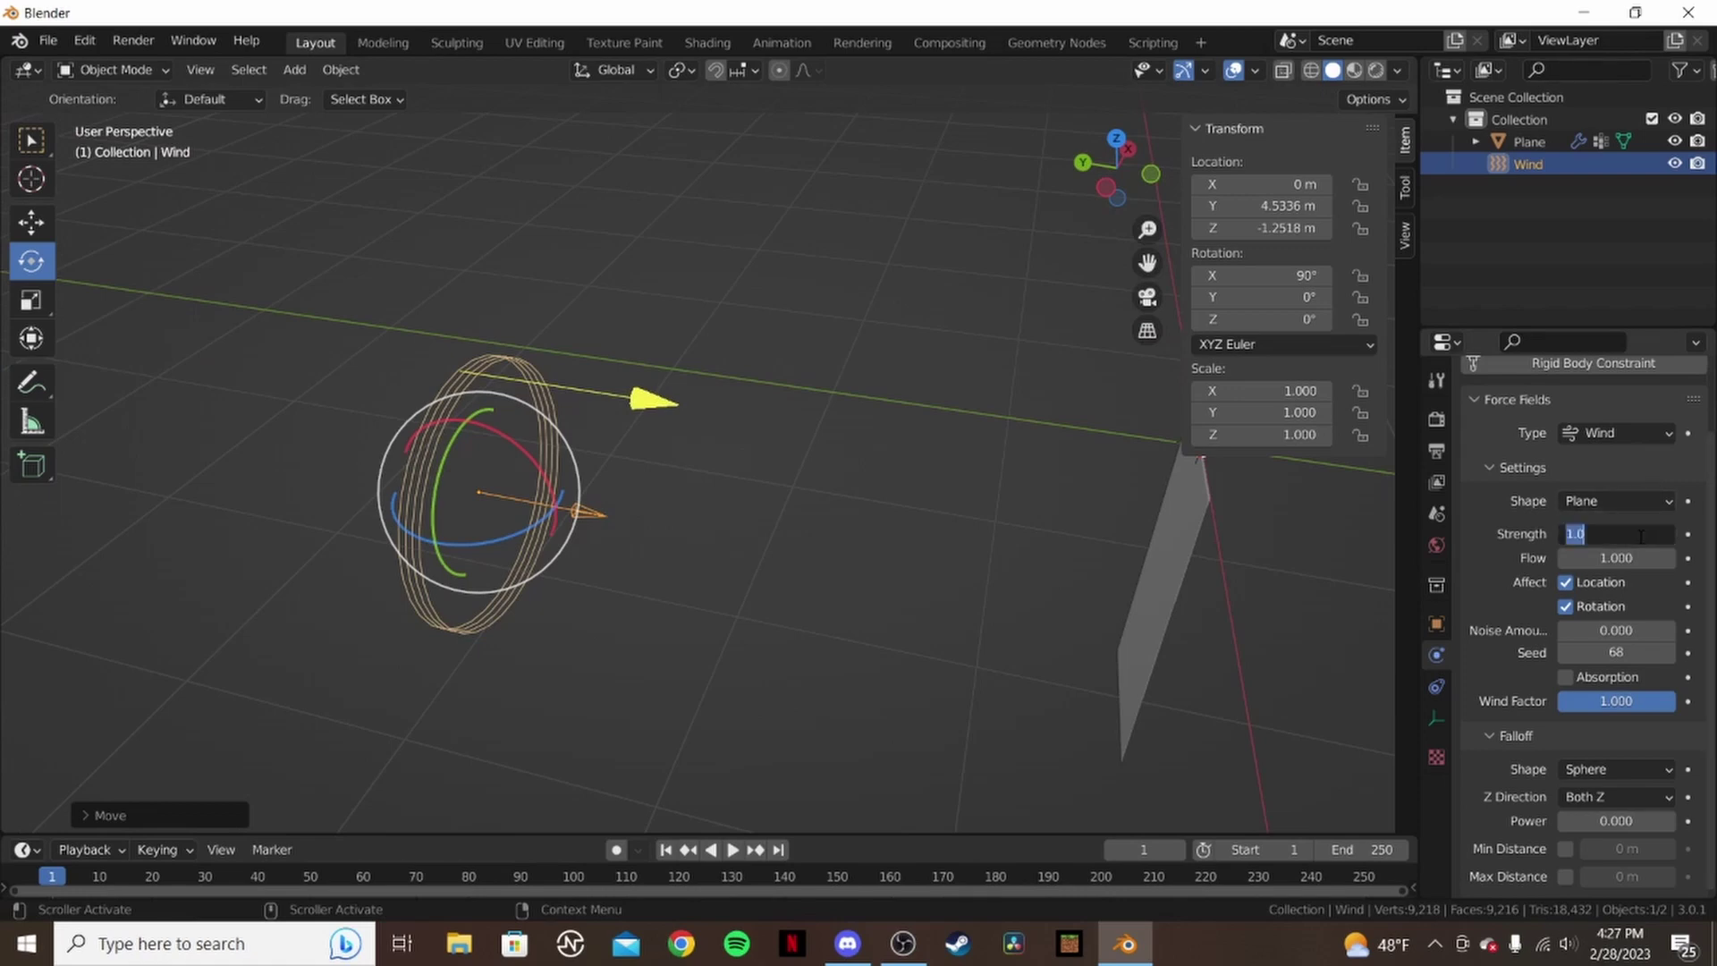
pyautogui.write('200')
pyautogui.press('Return')
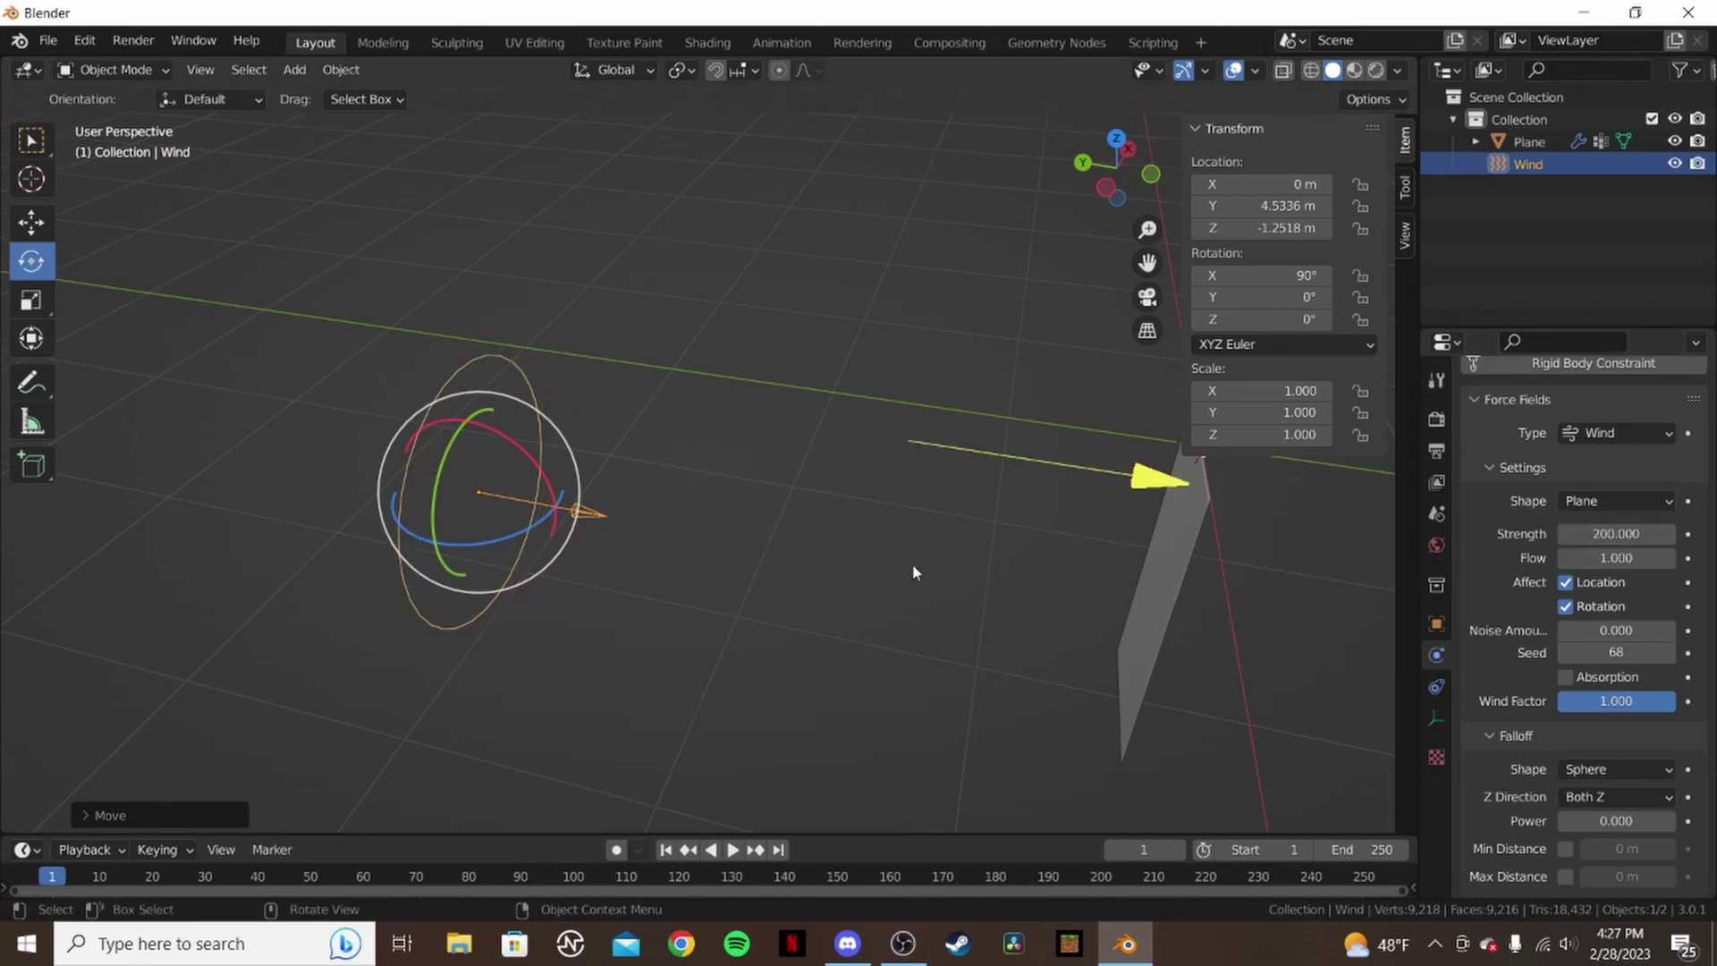
# - View the wind field and sheet from several sides, and play the cloth simulation with the wind acting on it
pyautogui.moveTo(912, 571); pyautogui.dragTo(859, 491, button='middle')
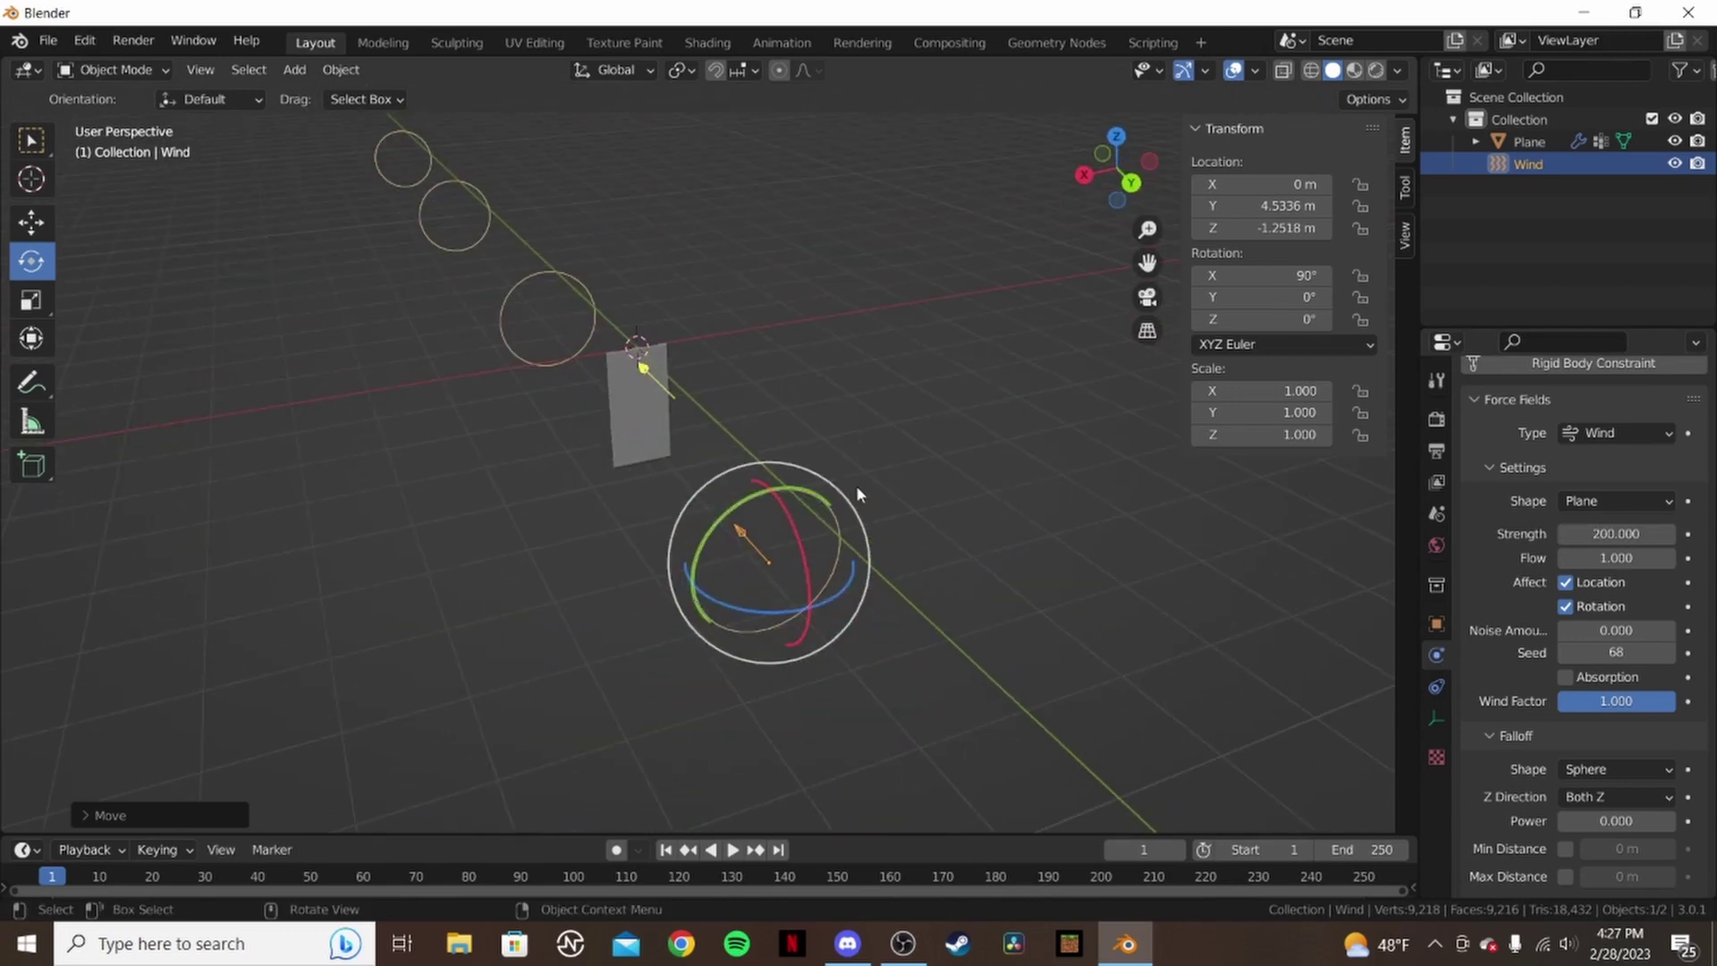
pyautogui.moveTo(604, 663); pyautogui.dragTo(682, 574, button='middle')
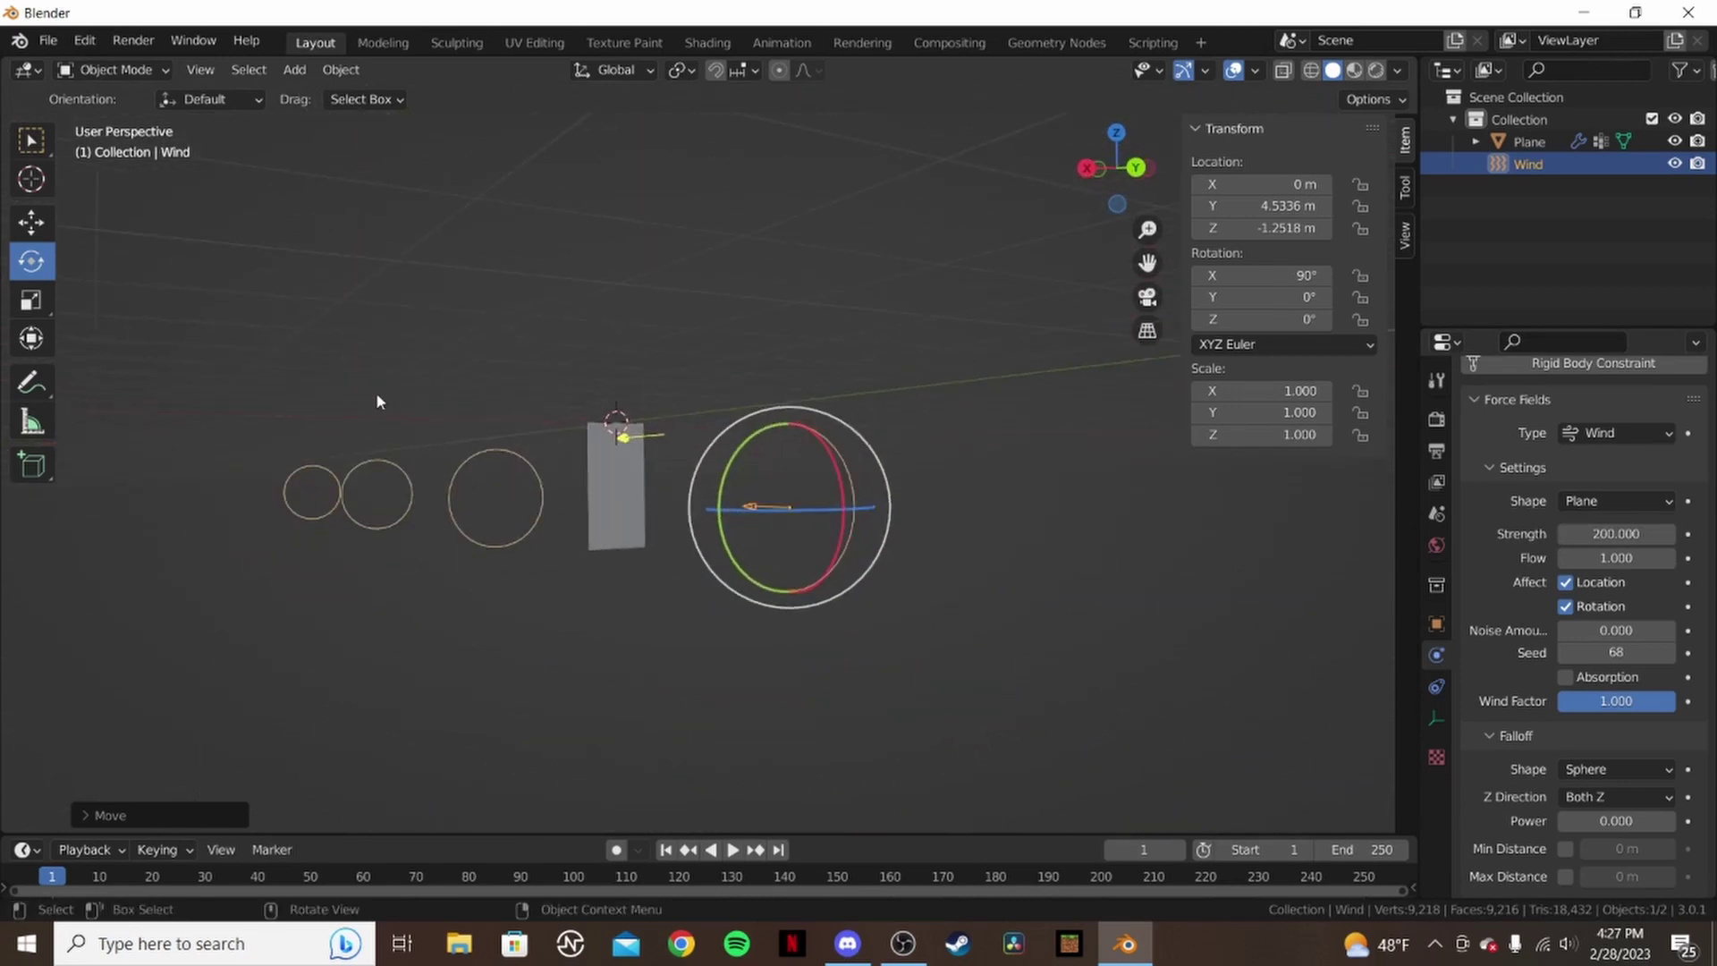
pyautogui.moveTo(695, 474); pyautogui.dragTo(730, 480, button='middle')
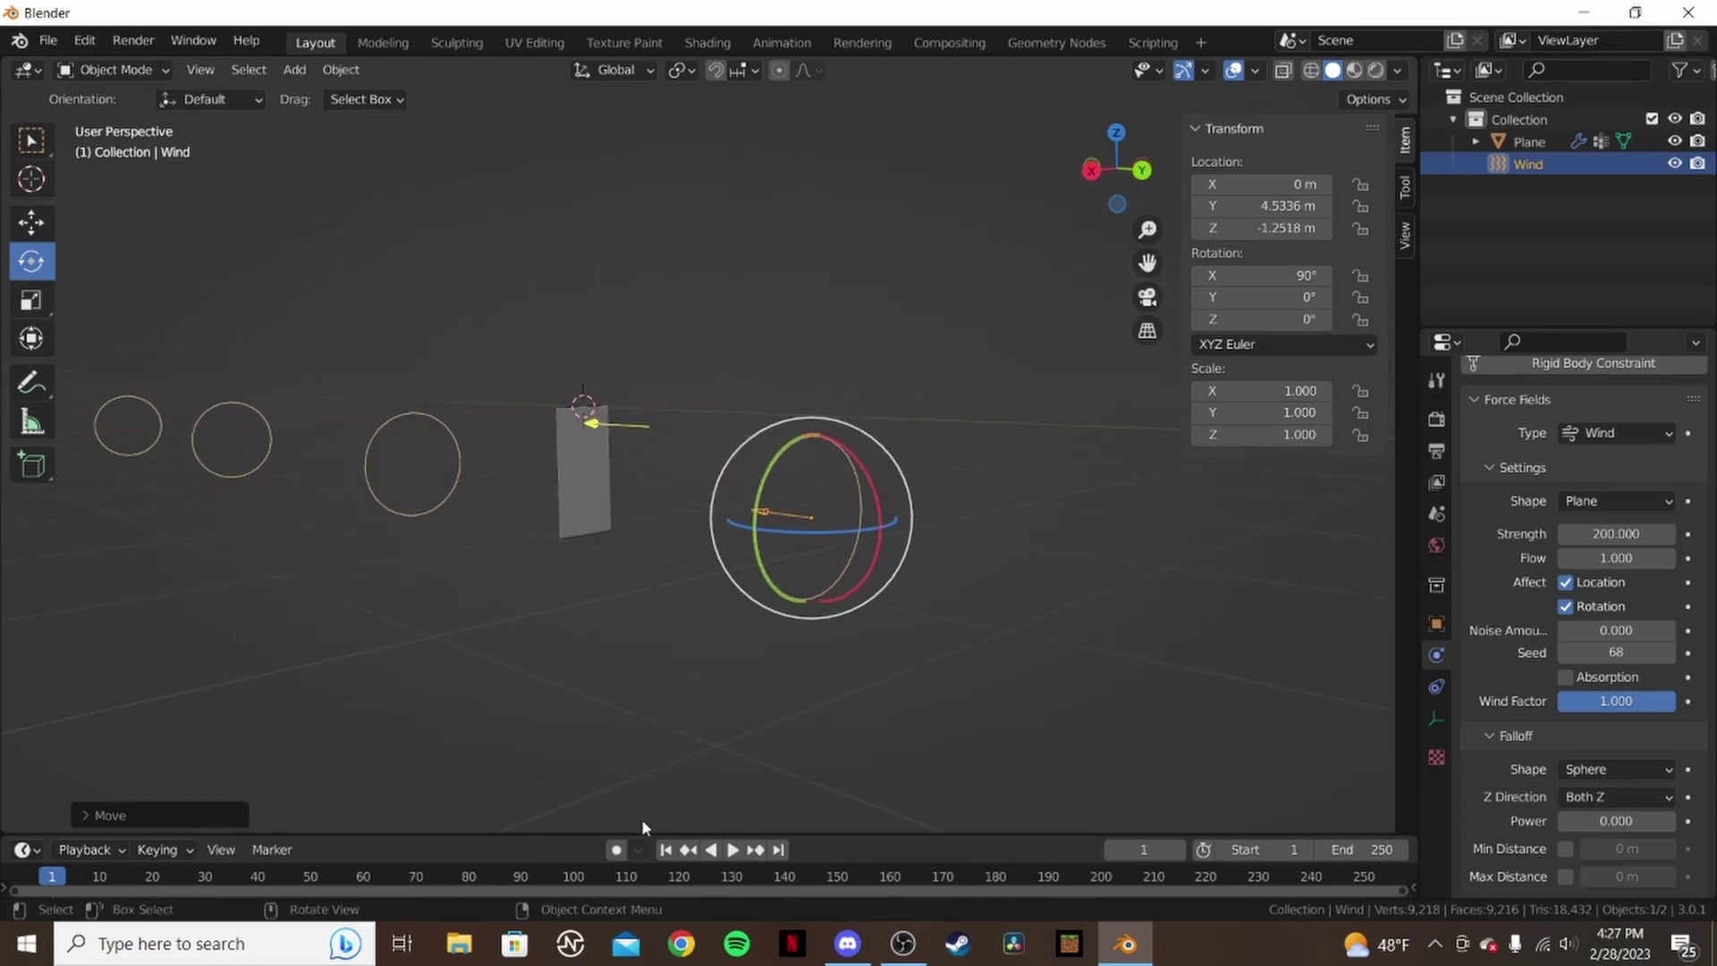
pyautogui.click(735, 850)
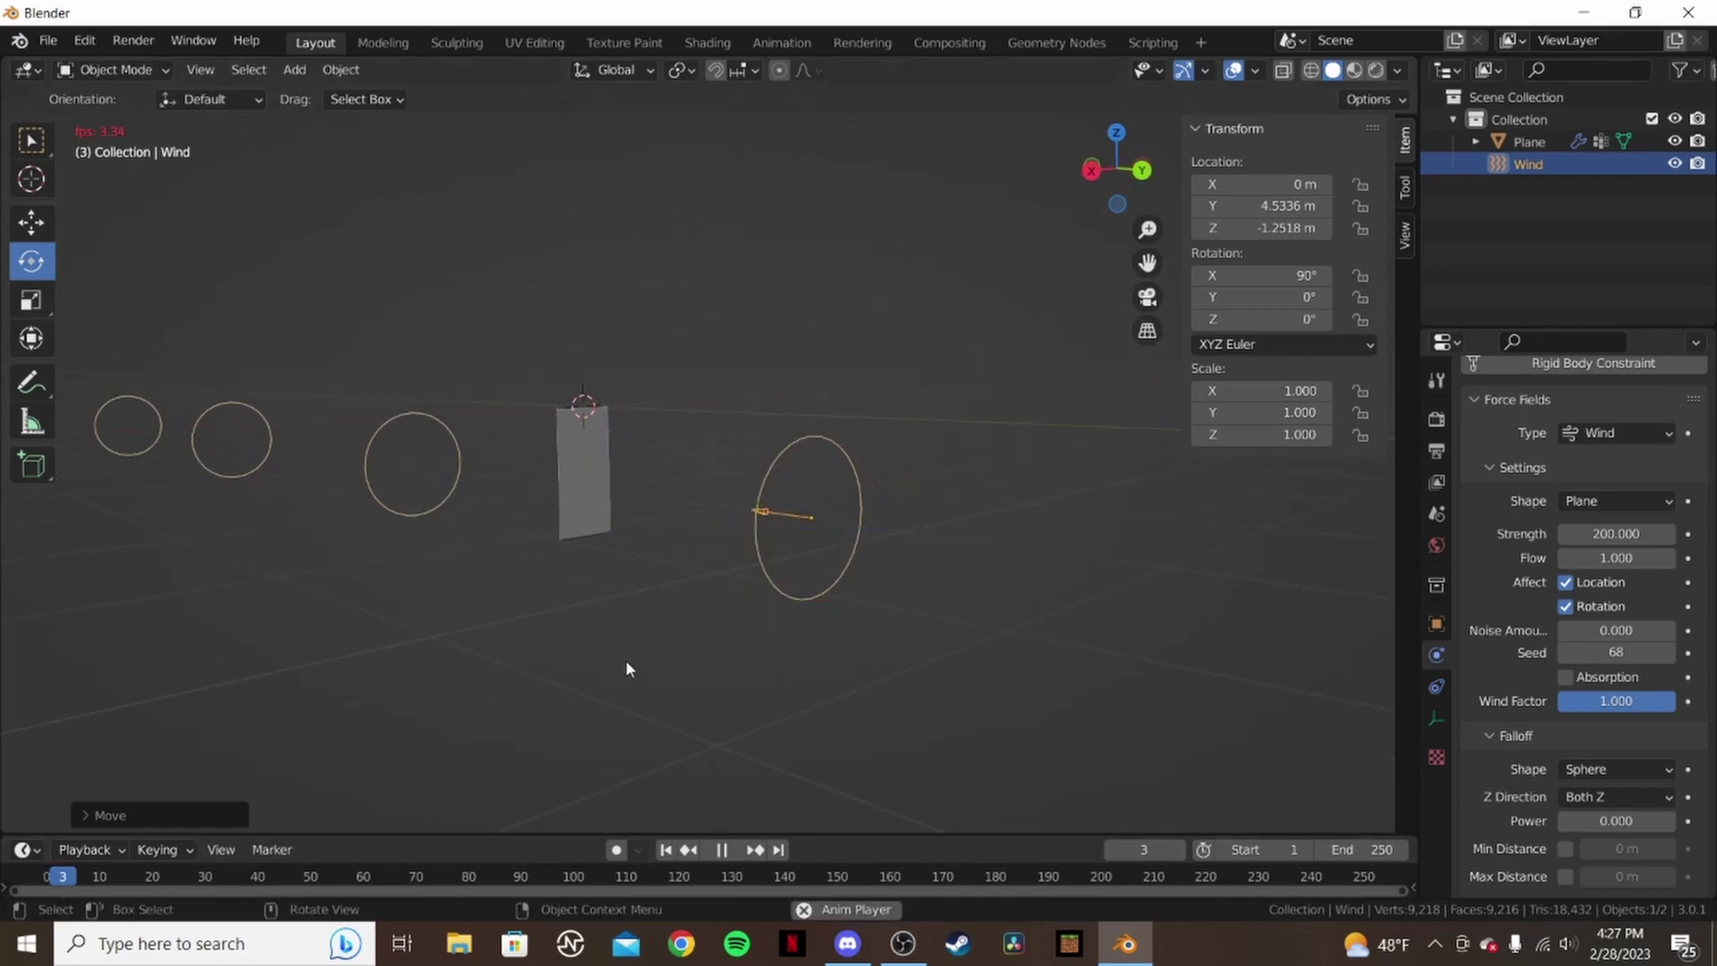
pyautogui.moveTo(671, 648); pyautogui.dragTo(628, 510, button='middle')
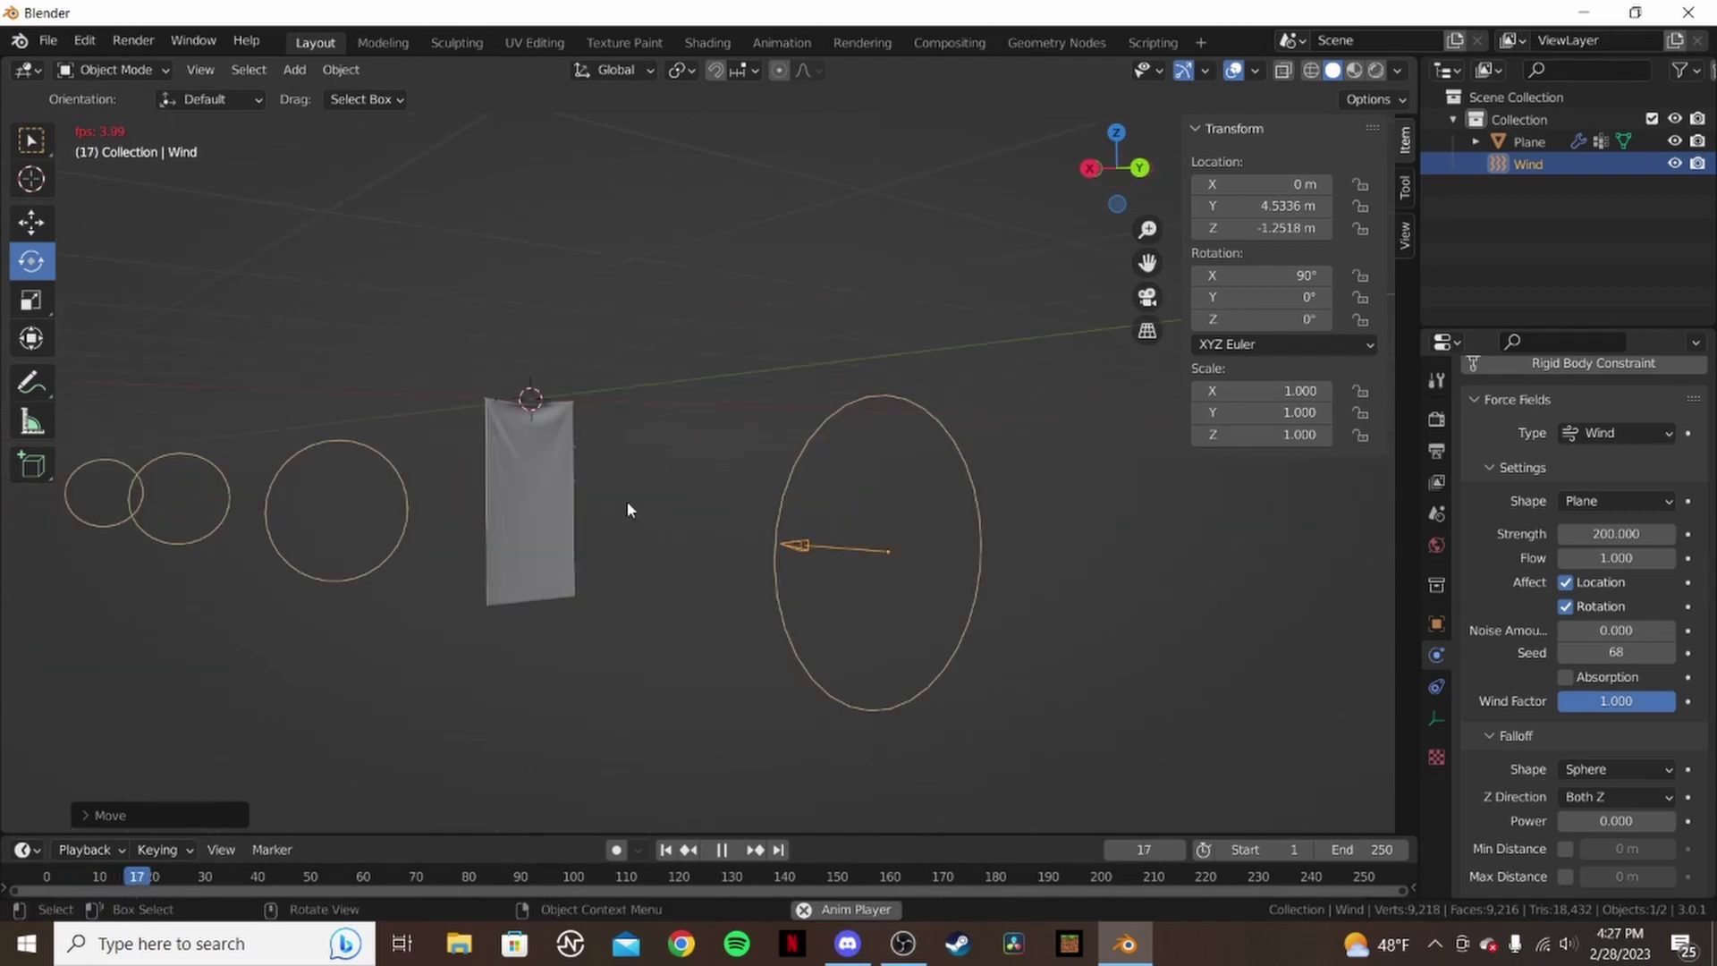
# - Stop the simulation at the first frame and enable Self Collisions in the plane's cloth settings
pyautogui.click(553, 512)
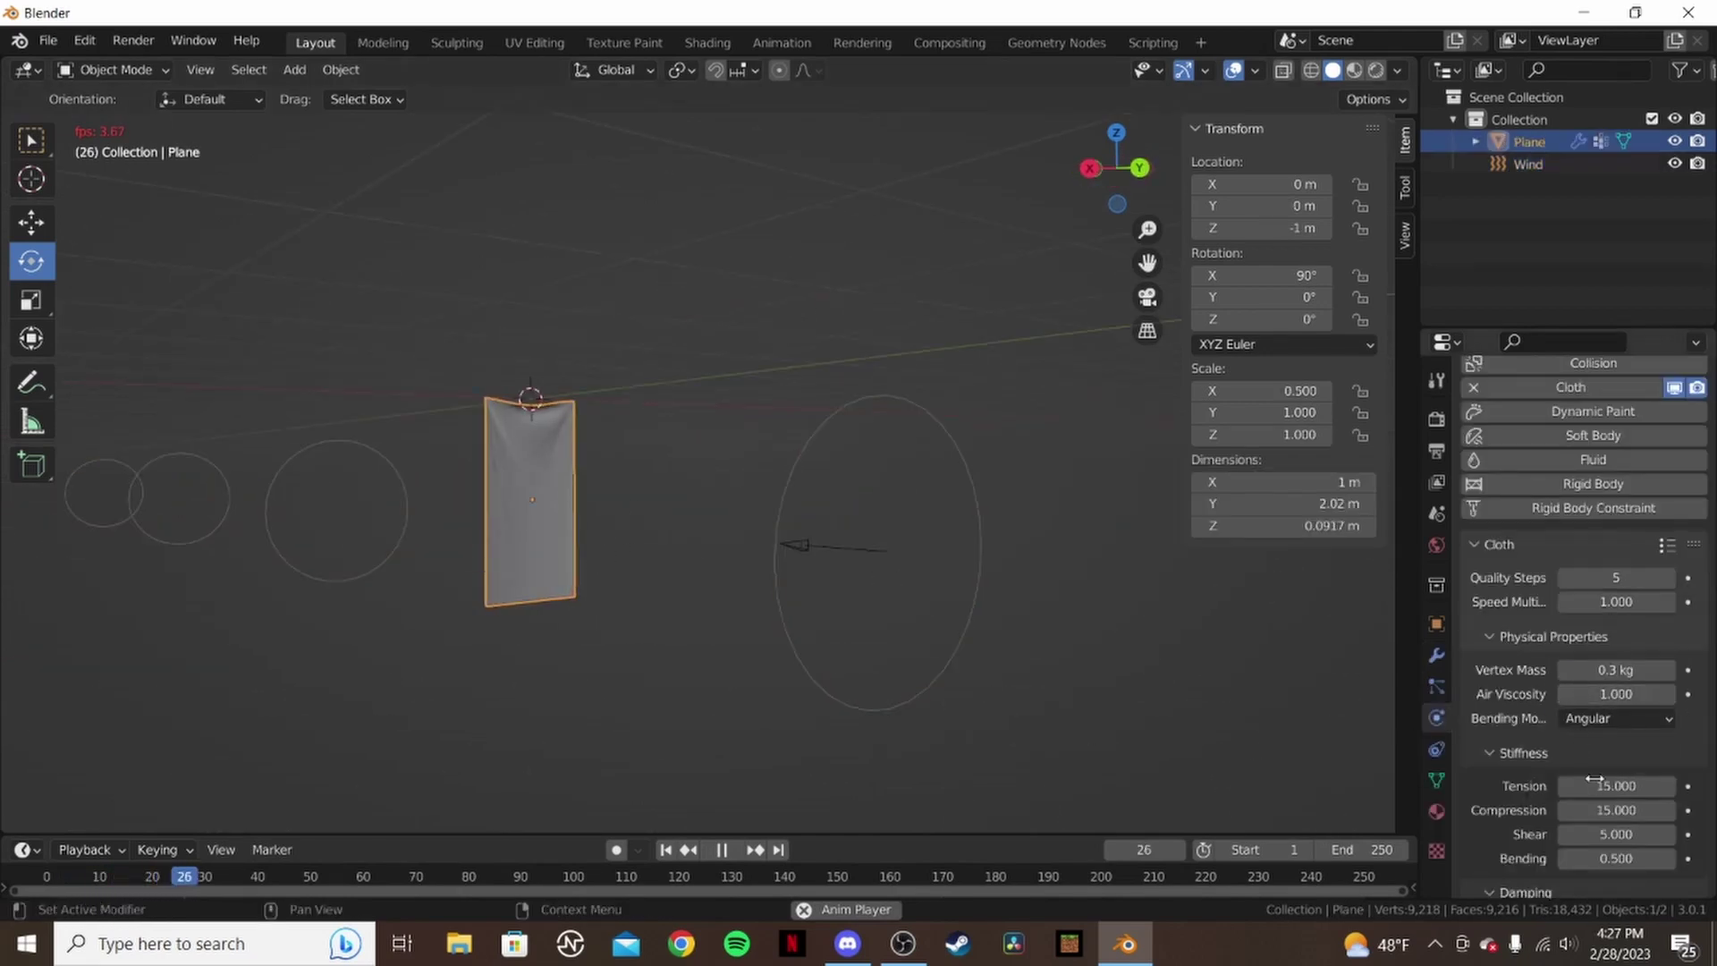
pyautogui.scroll(-8, 1580, 760)
pyautogui.scroll(-6, 1591, 770)
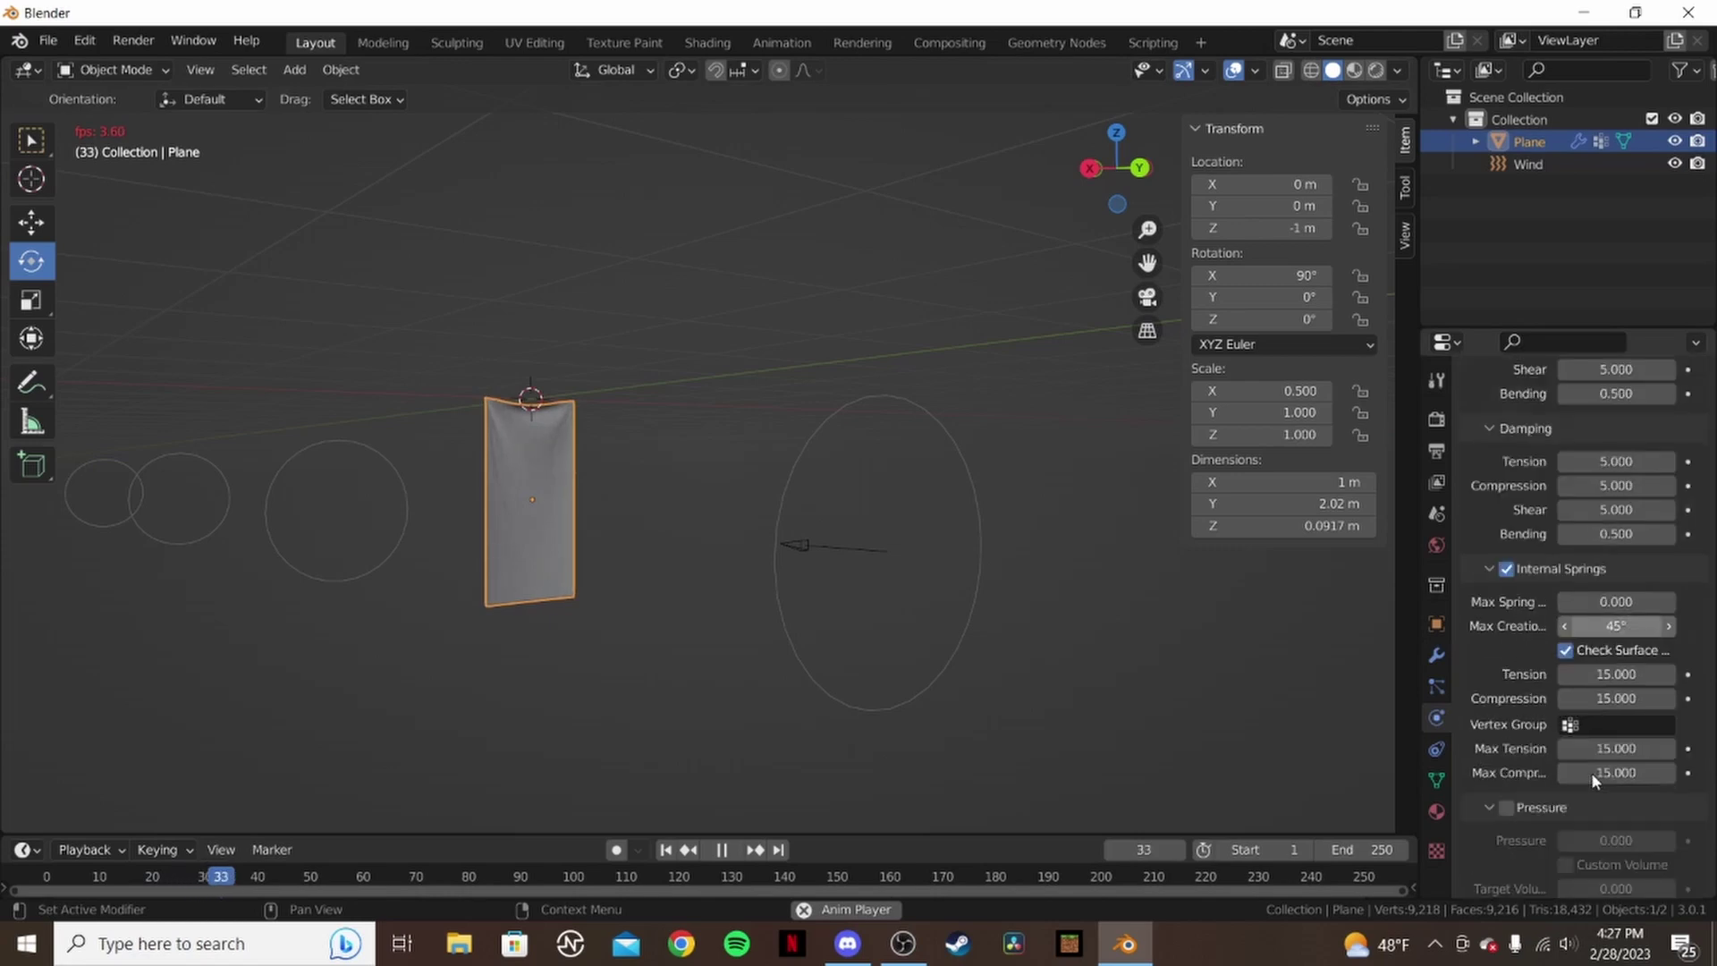
pyautogui.click(720, 850)
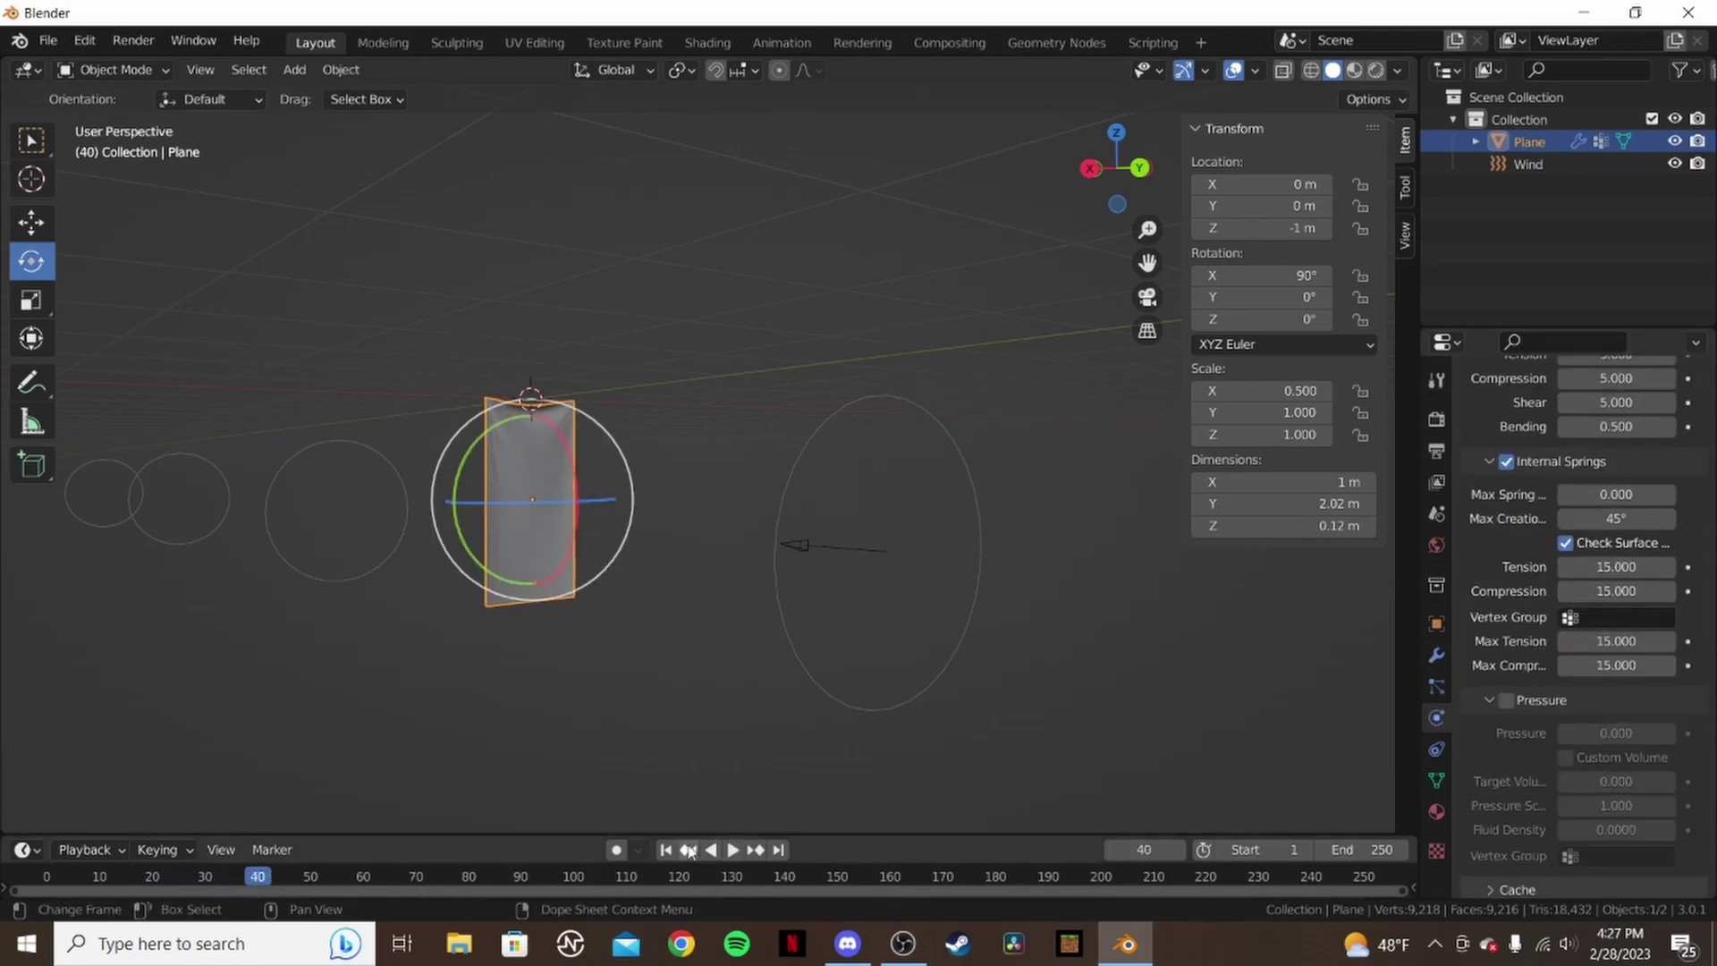
pyautogui.click(666, 850)
pyautogui.scroll(-8, 1640, 776)
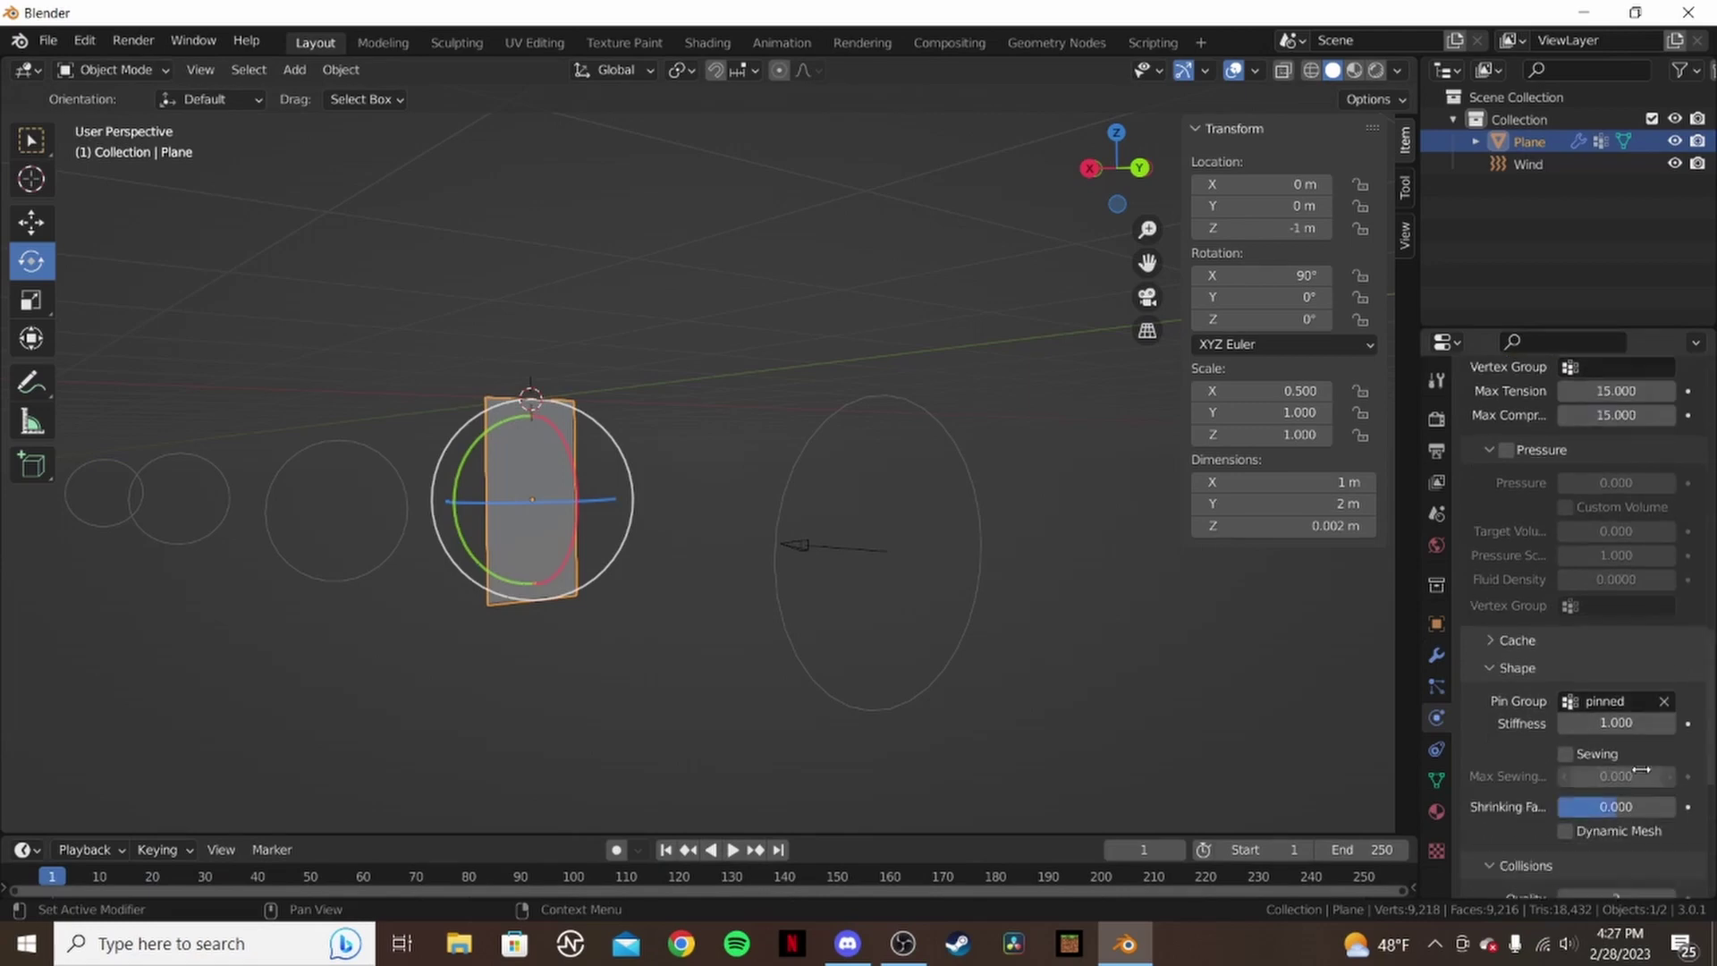
pyautogui.scroll(-8, 1640, 776)
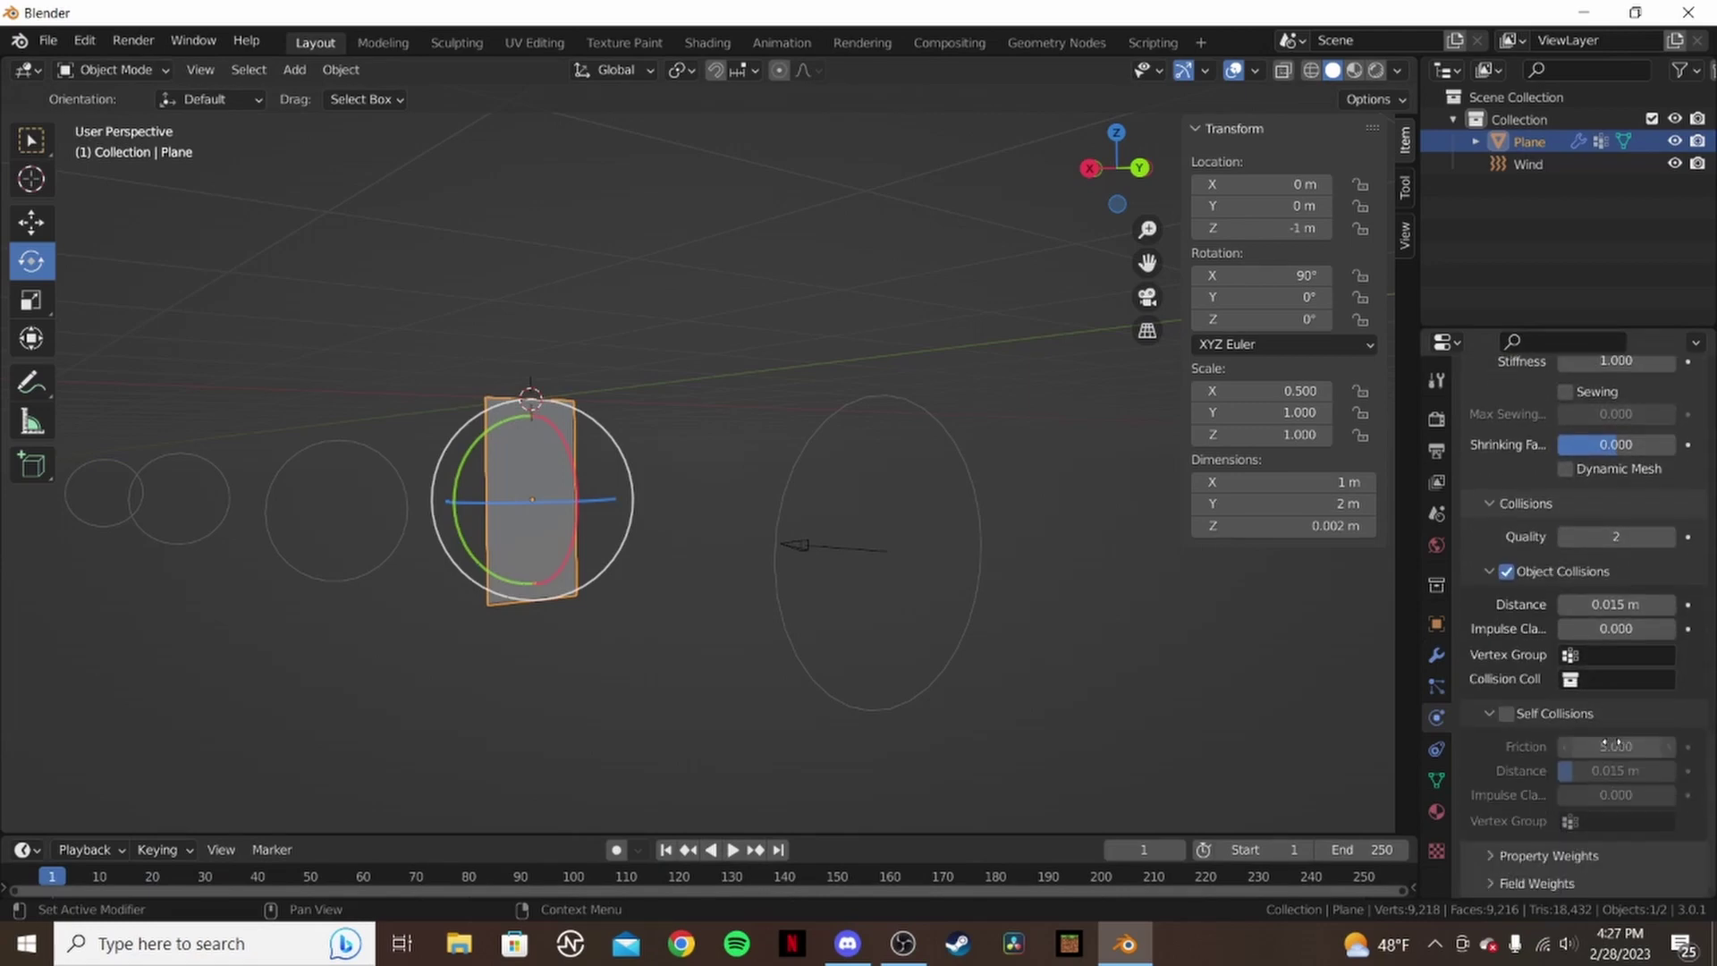
pyautogui.click(1505, 714)
# - Play the simulation with self collisions to around frame 8, and return to the first frame
pyautogui.click(733, 852)
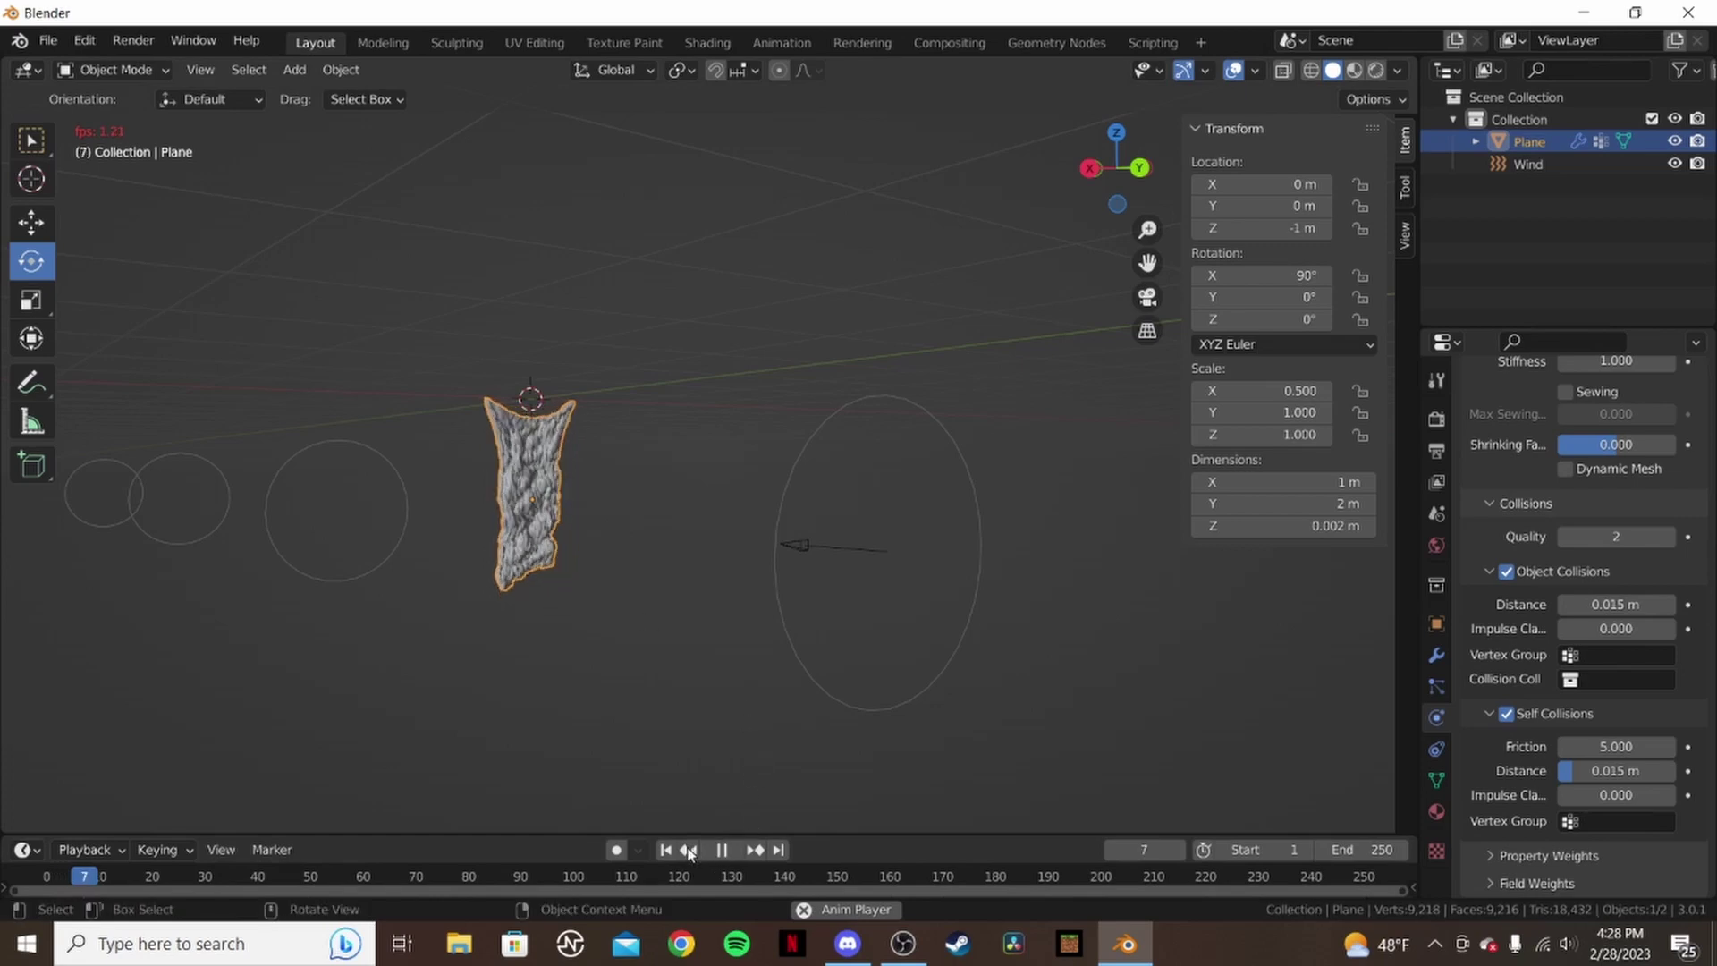
pyautogui.press('space')
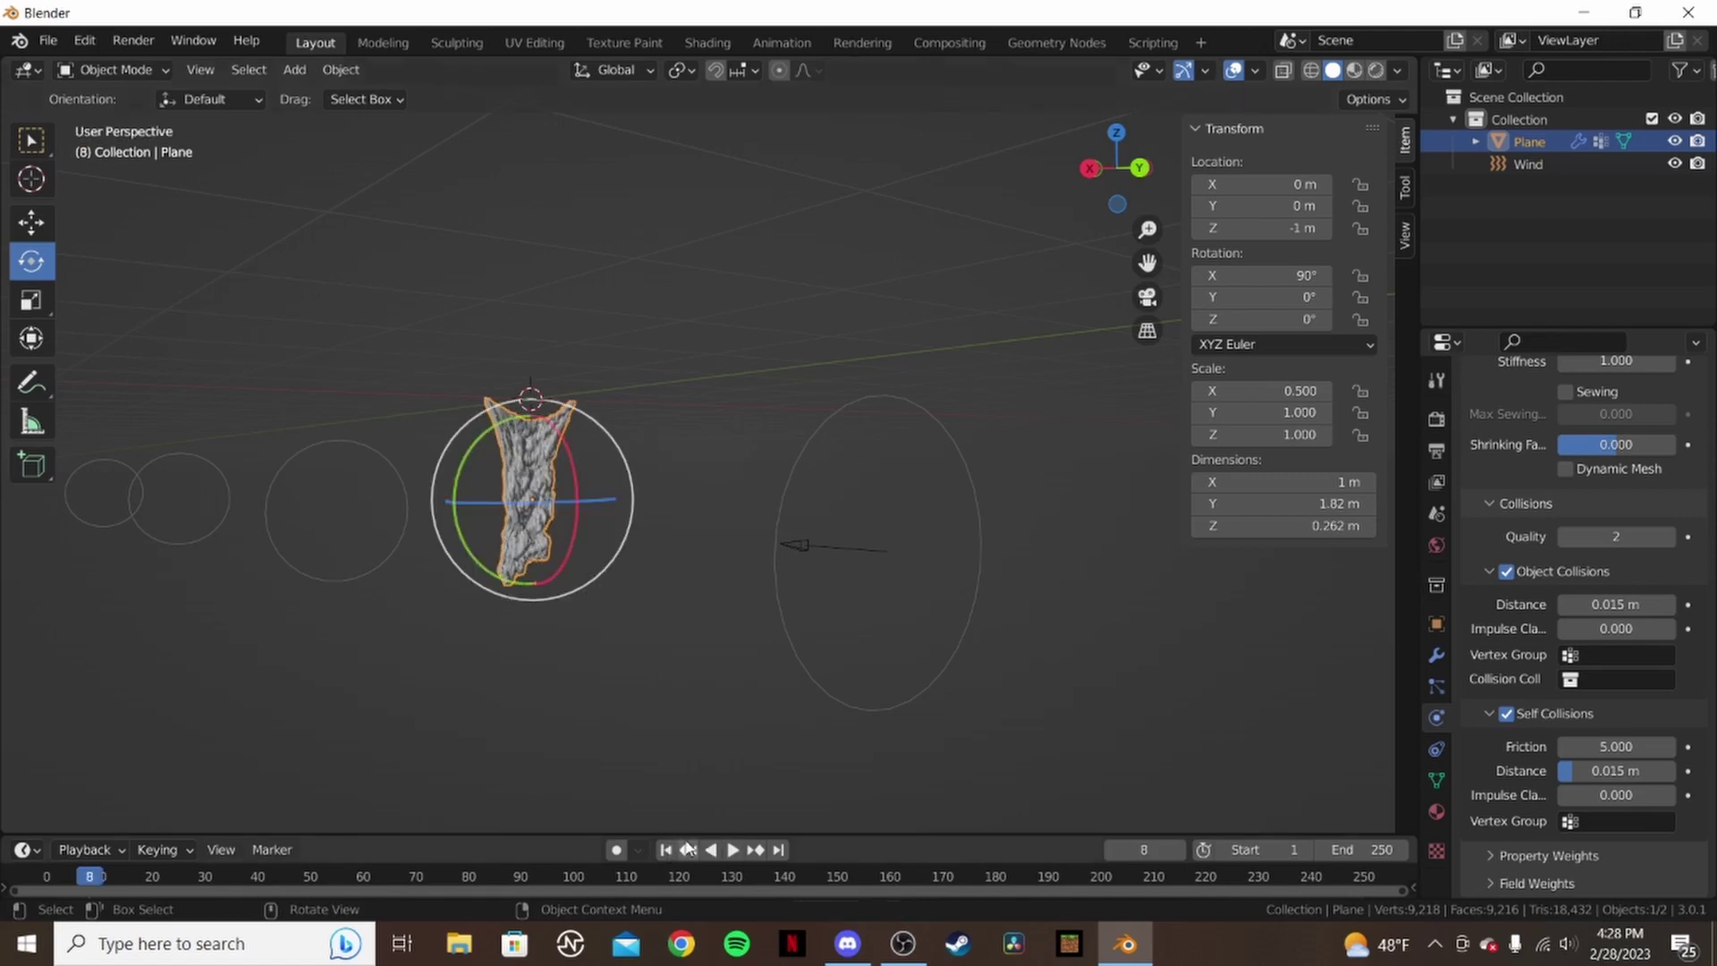
pyautogui.click(666, 850)
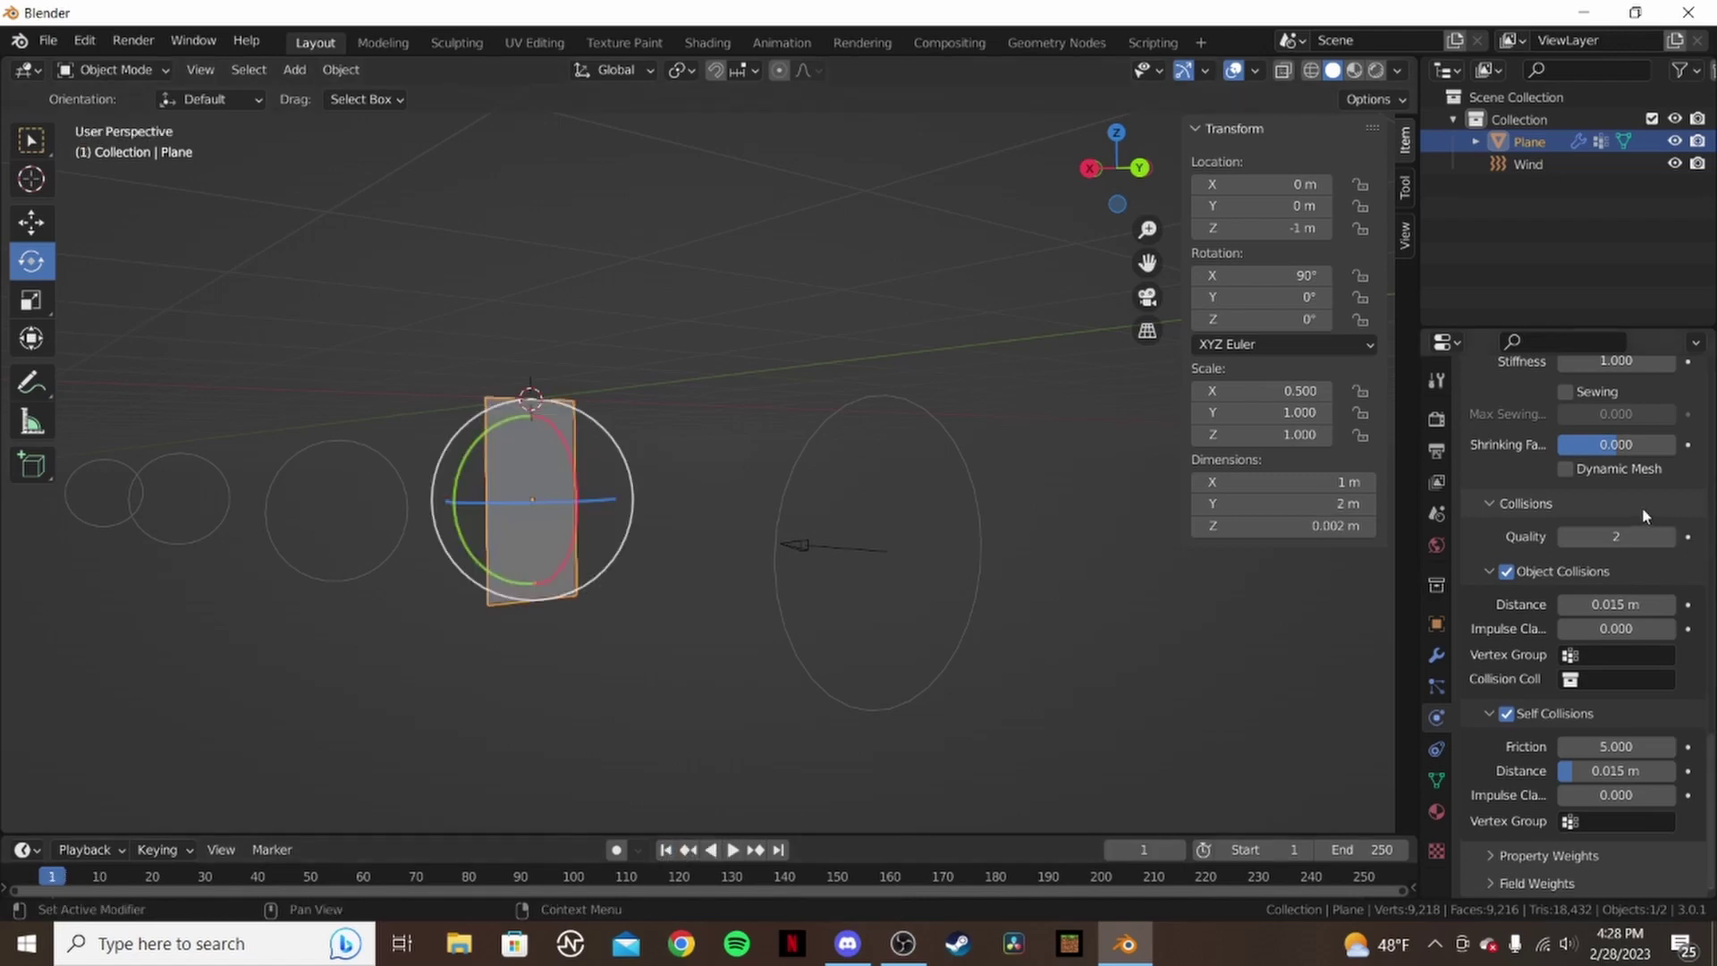
# - Disable Internal Springs in the plane's cloth settings and replay the simulation from the first frame
pyautogui.scroll(6, 1561, 579)
pyautogui.scroll(8, 1553, 506)
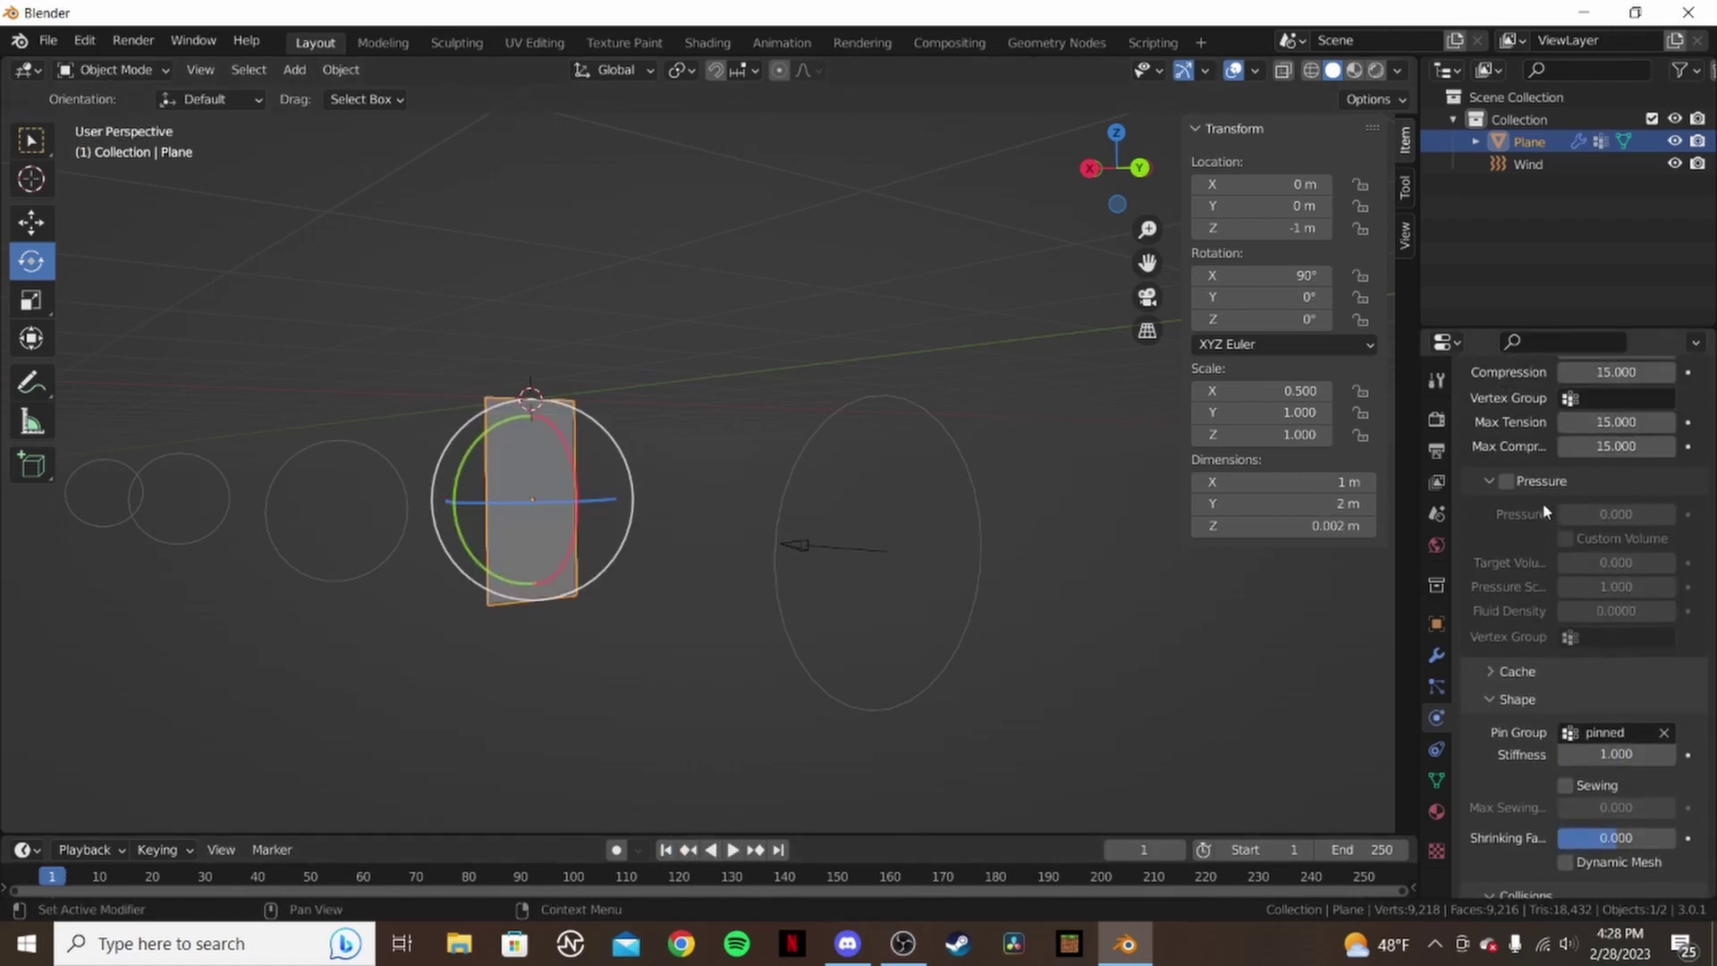
pyautogui.click(1507, 457)
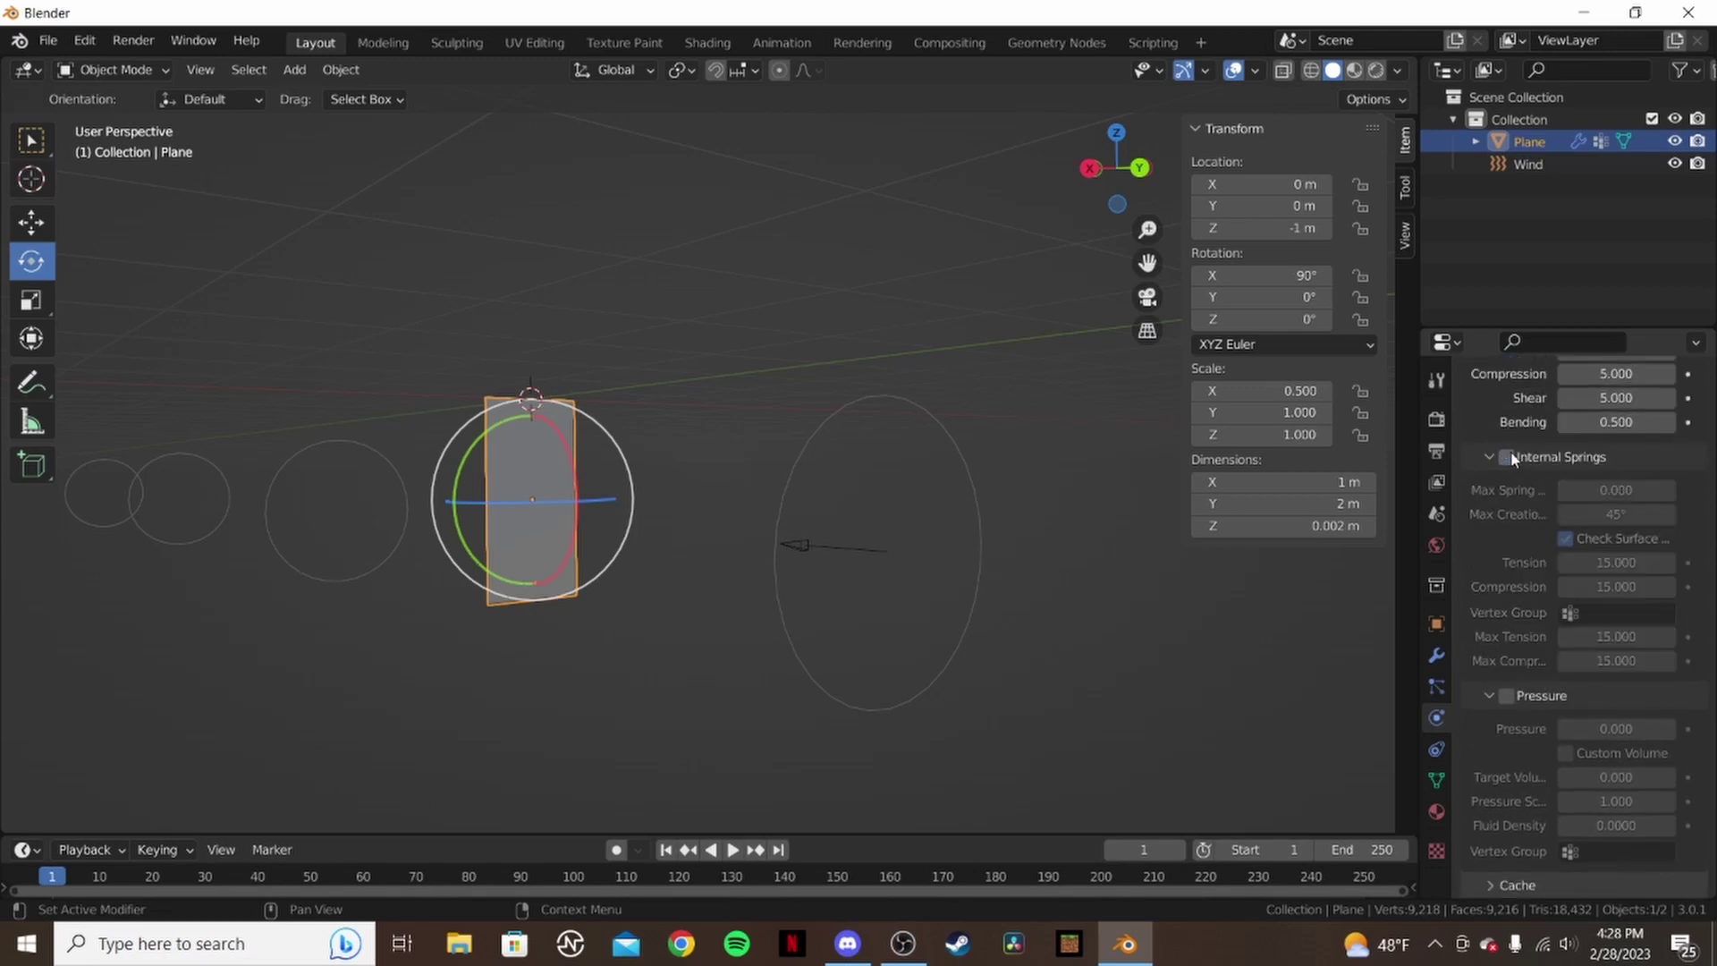
pyautogui.click(733, 848)
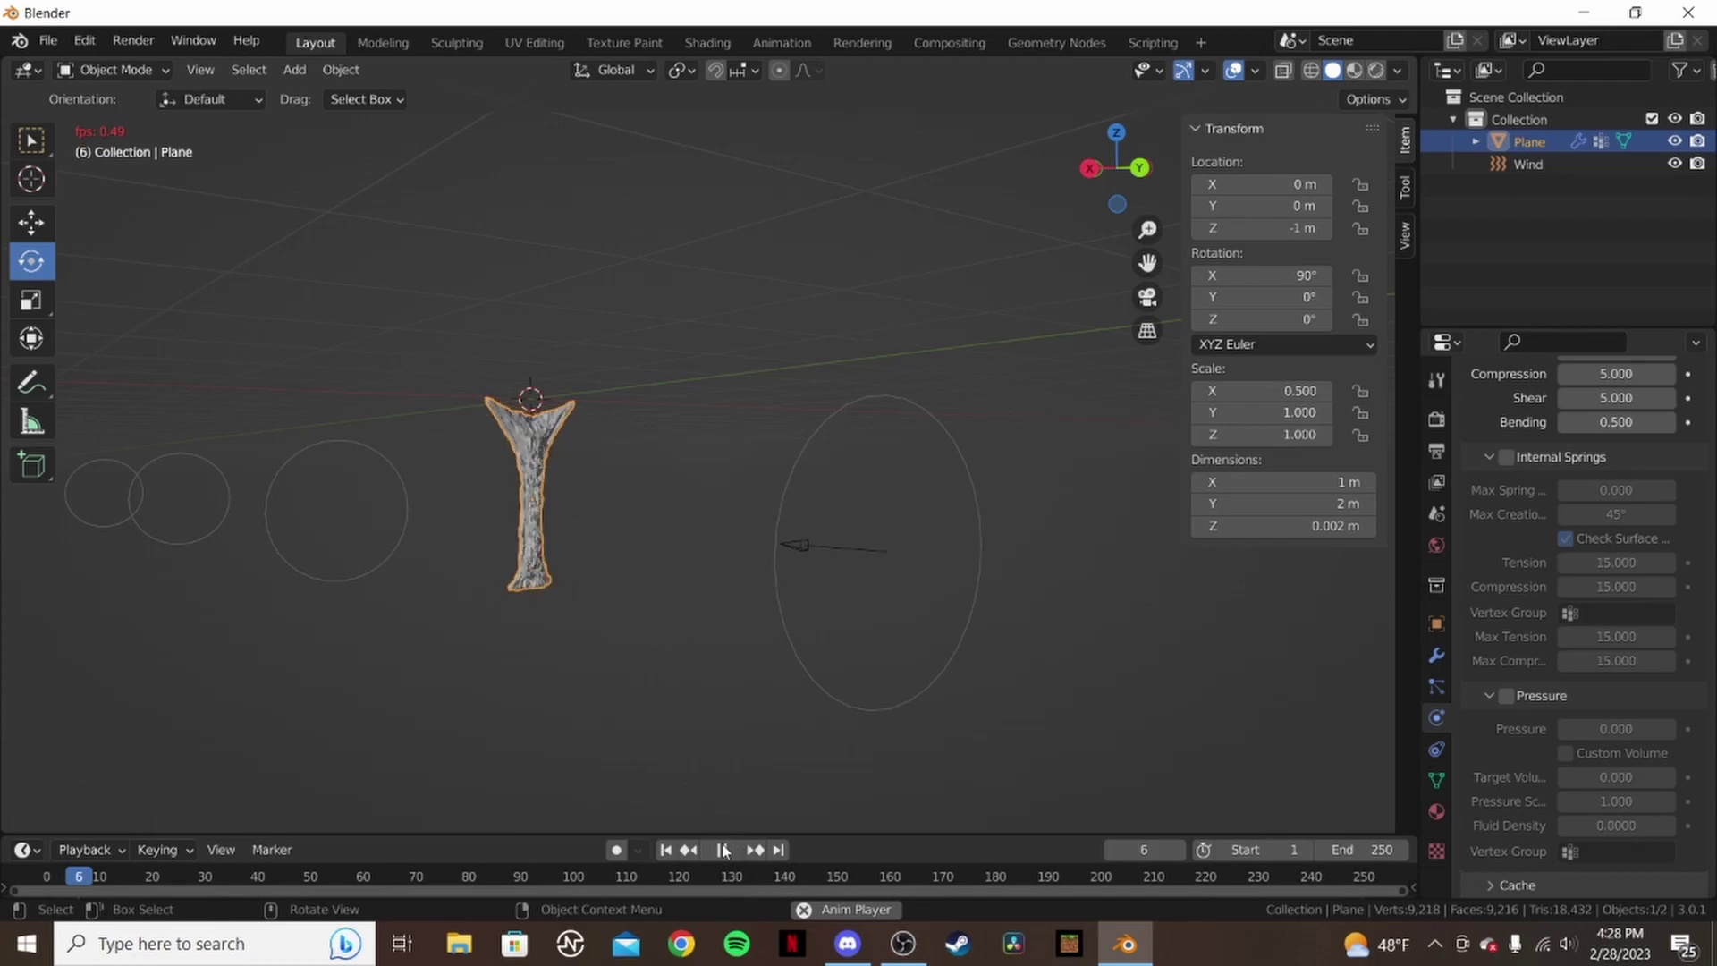
pyautogui.moveTo(728, 714); pyautogui.dragTo(631, 689, button='middle')
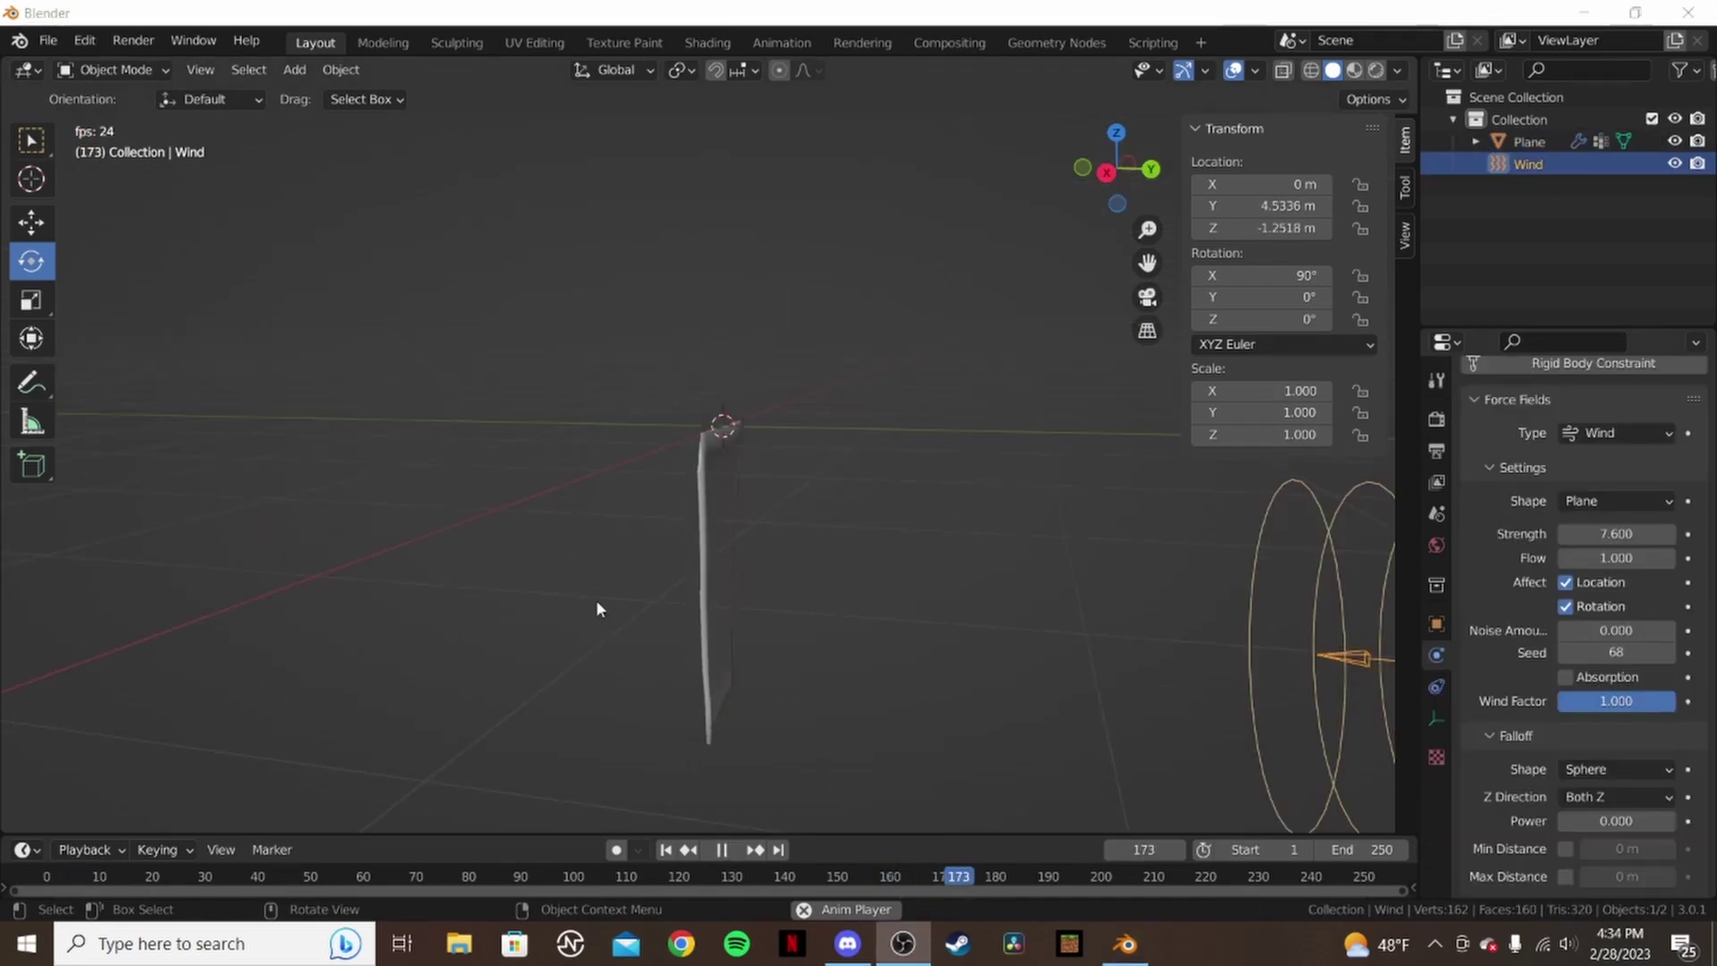
# - Examine the wind-blown cloth from the front and side during playback, and jump back to around frame 26
pyautogui.moveTo(930, 657); pyautogui.dragTo(793, 593, button='middle')
pyautogui.scroll(2, 758, 575)
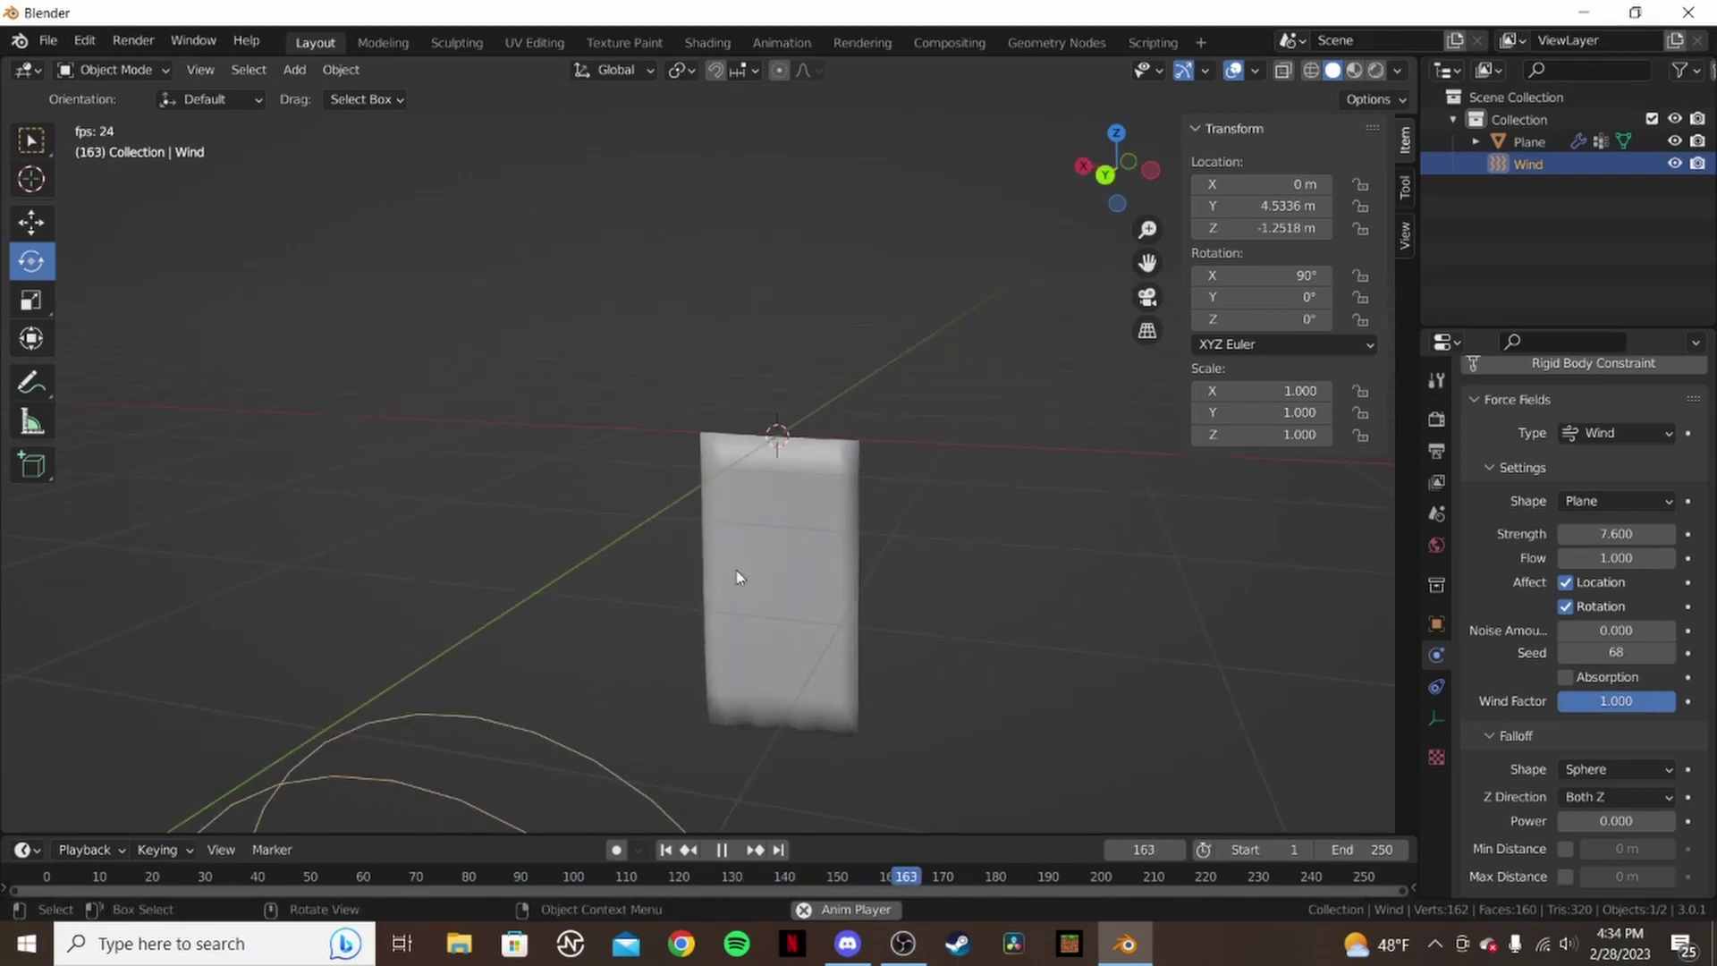
pyautogui.moveTo(793, 586); pyautogui.dragTo(939, 598, button='middle')
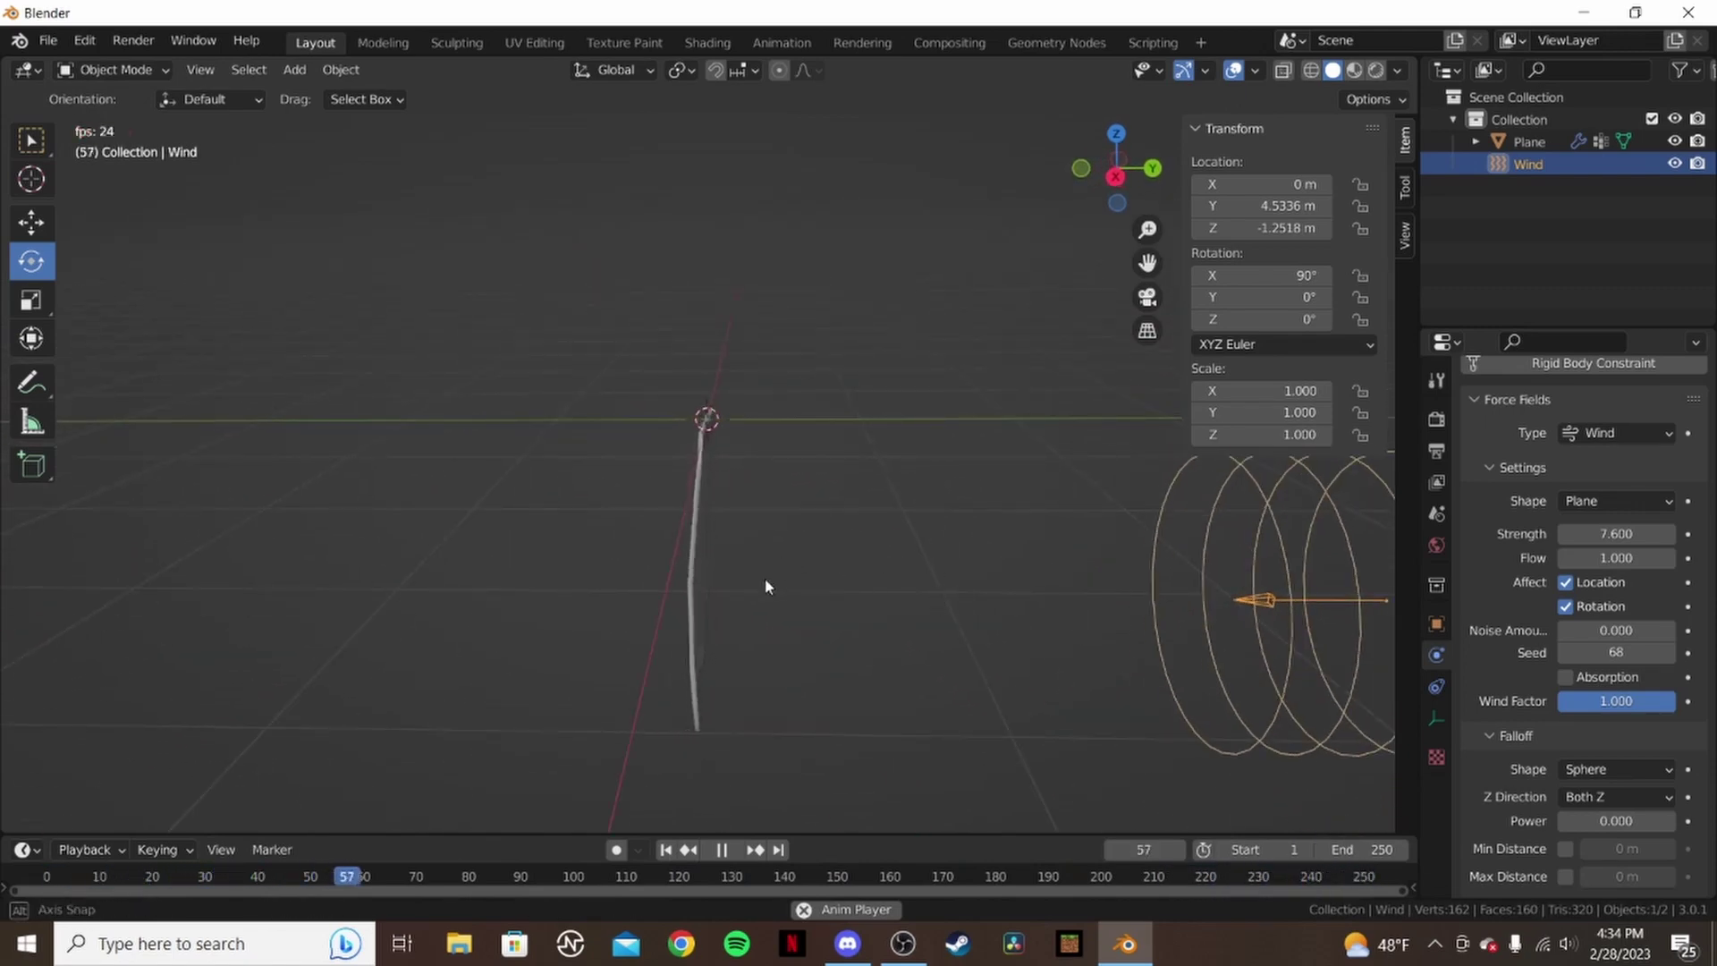
pyautogui.moveTo(766, 582); pyautogui.dragTo(717, 567, button='middle')
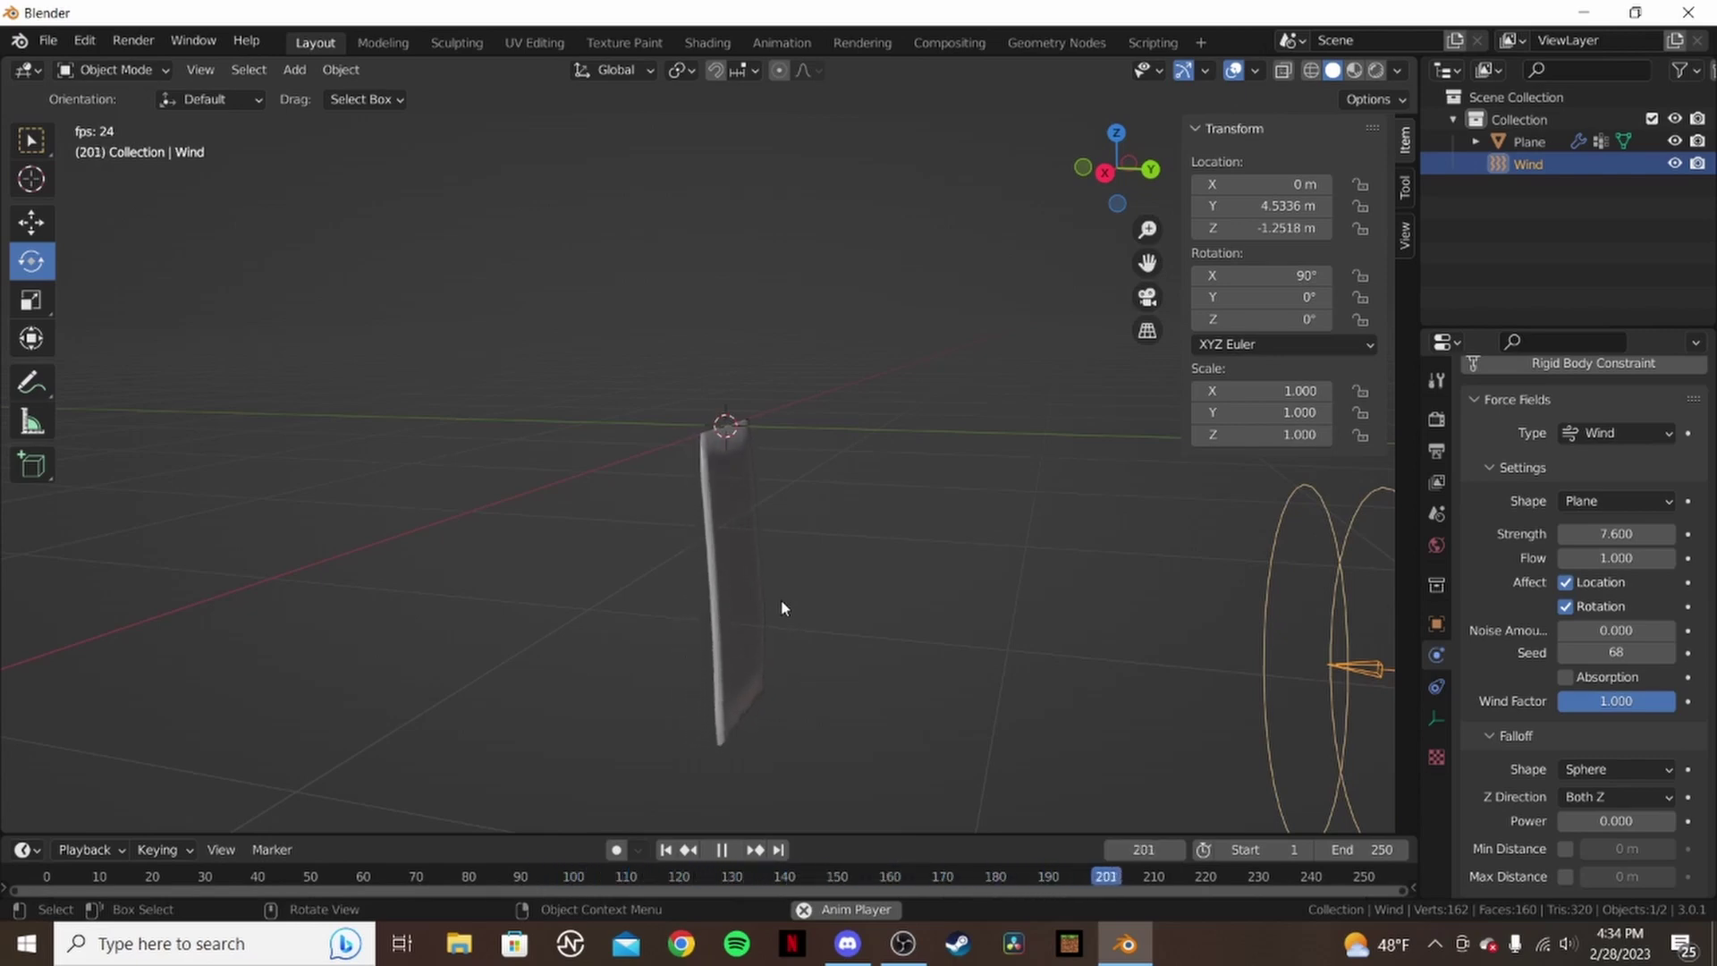
pyautogui.moveTo(767, 731); pyautogui.dragTo(794, 723, button='middle')
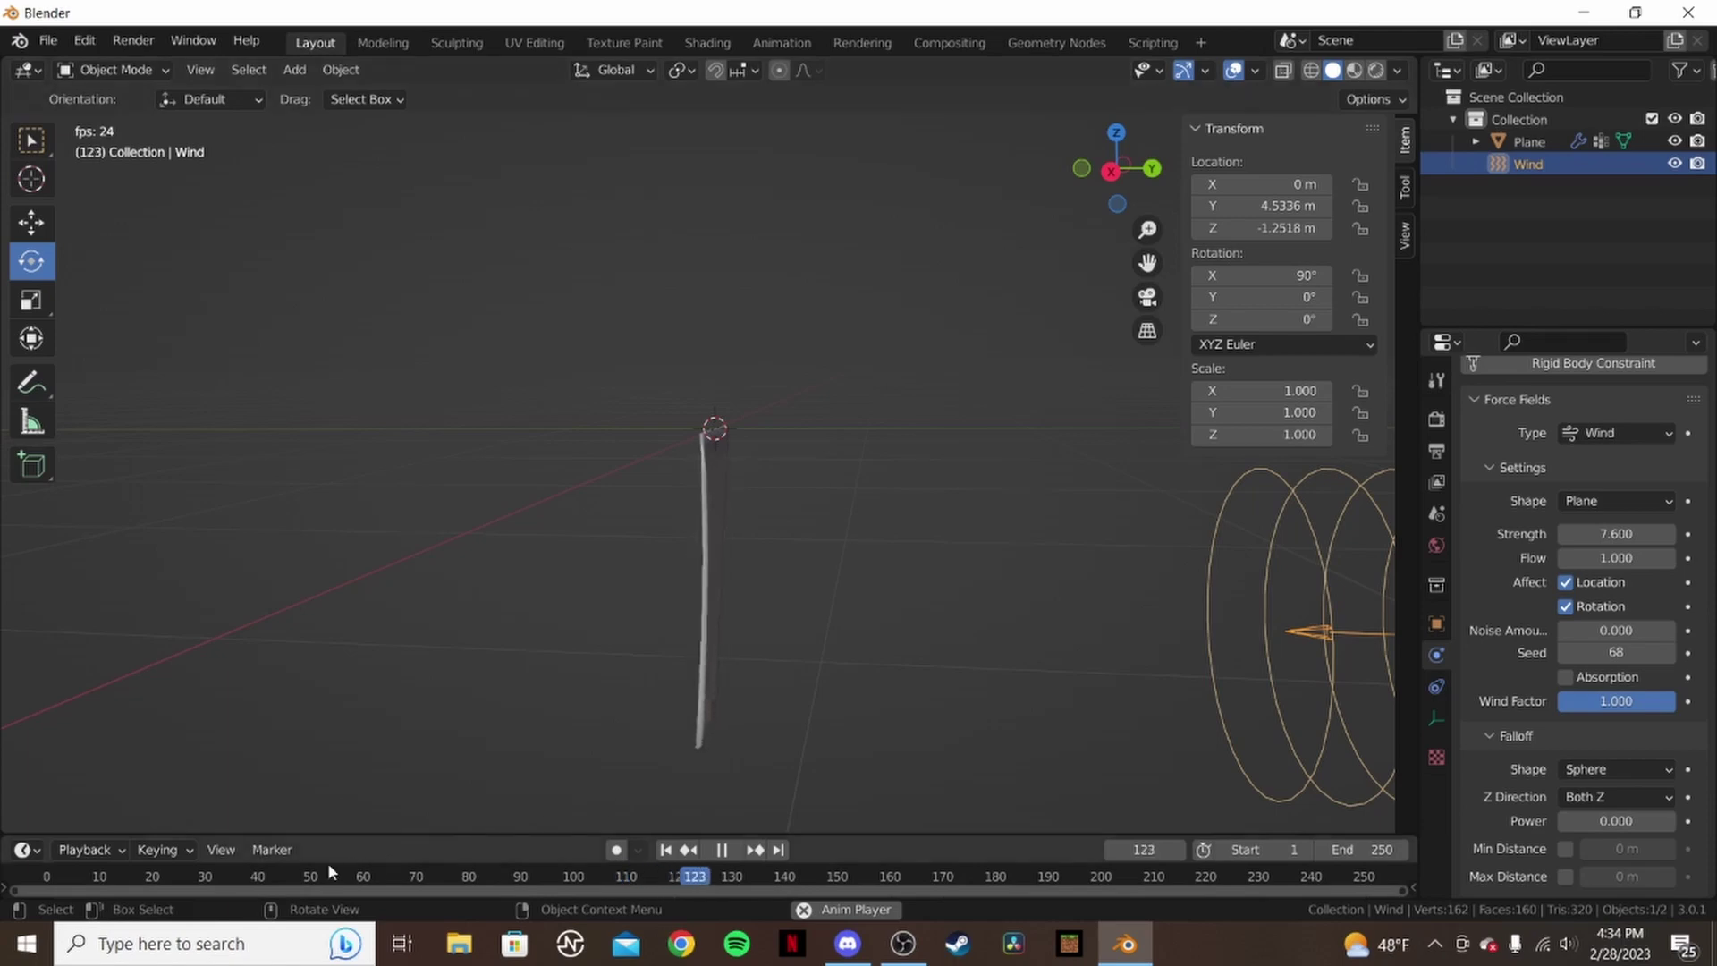
pyautogui.click(184, 875)
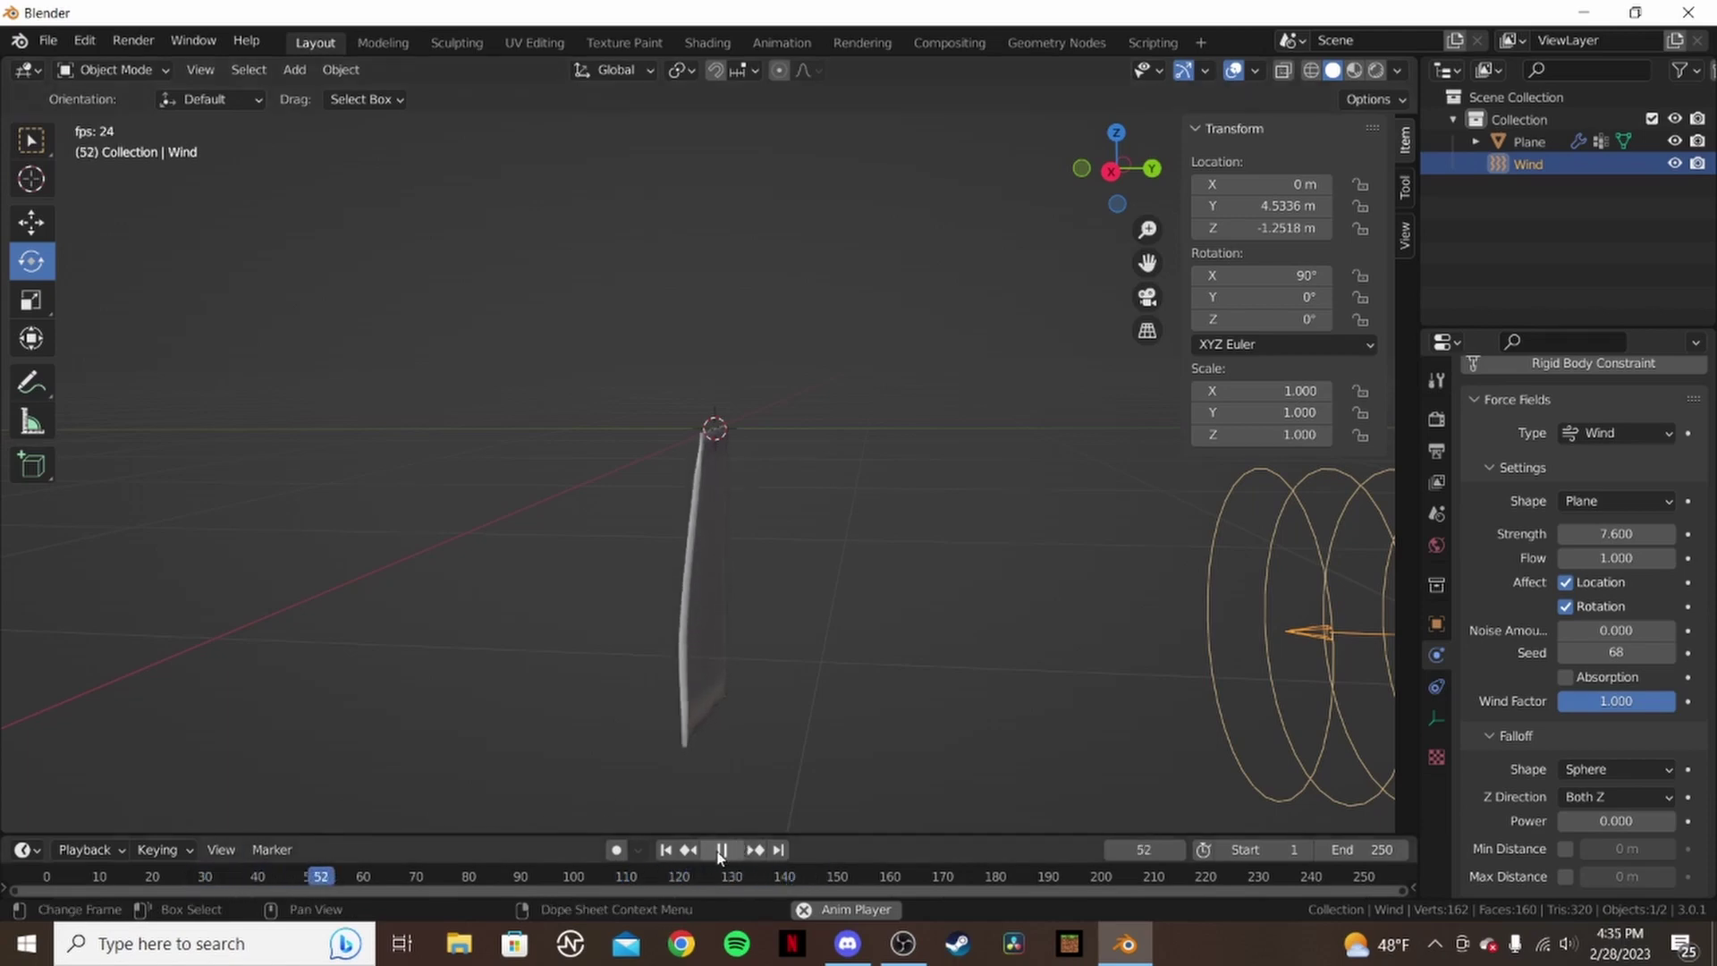
# - Move the playhead back to frame 7, stop the playback there, and set the scene's start frame to 7
pyautogui.press('space')
pyautogui.press('space')
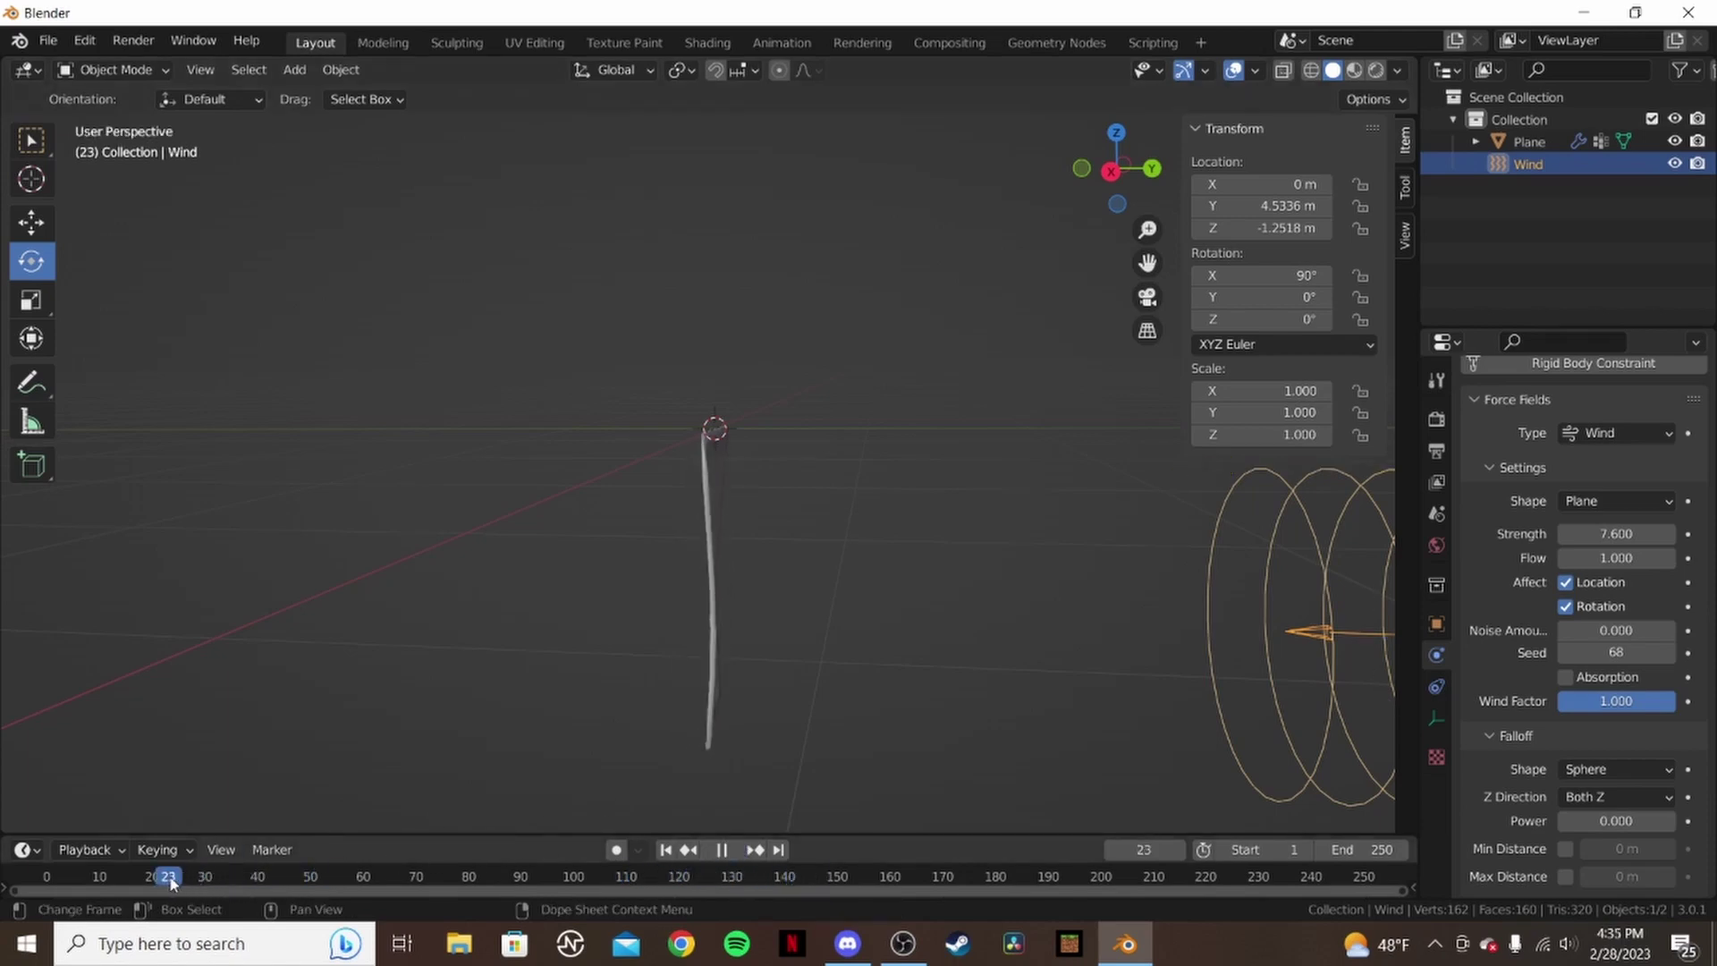
pyautogui.click(142, 876)
pyautogui.moveTo(121, 885); pyautogui.dragTo(84, 887)
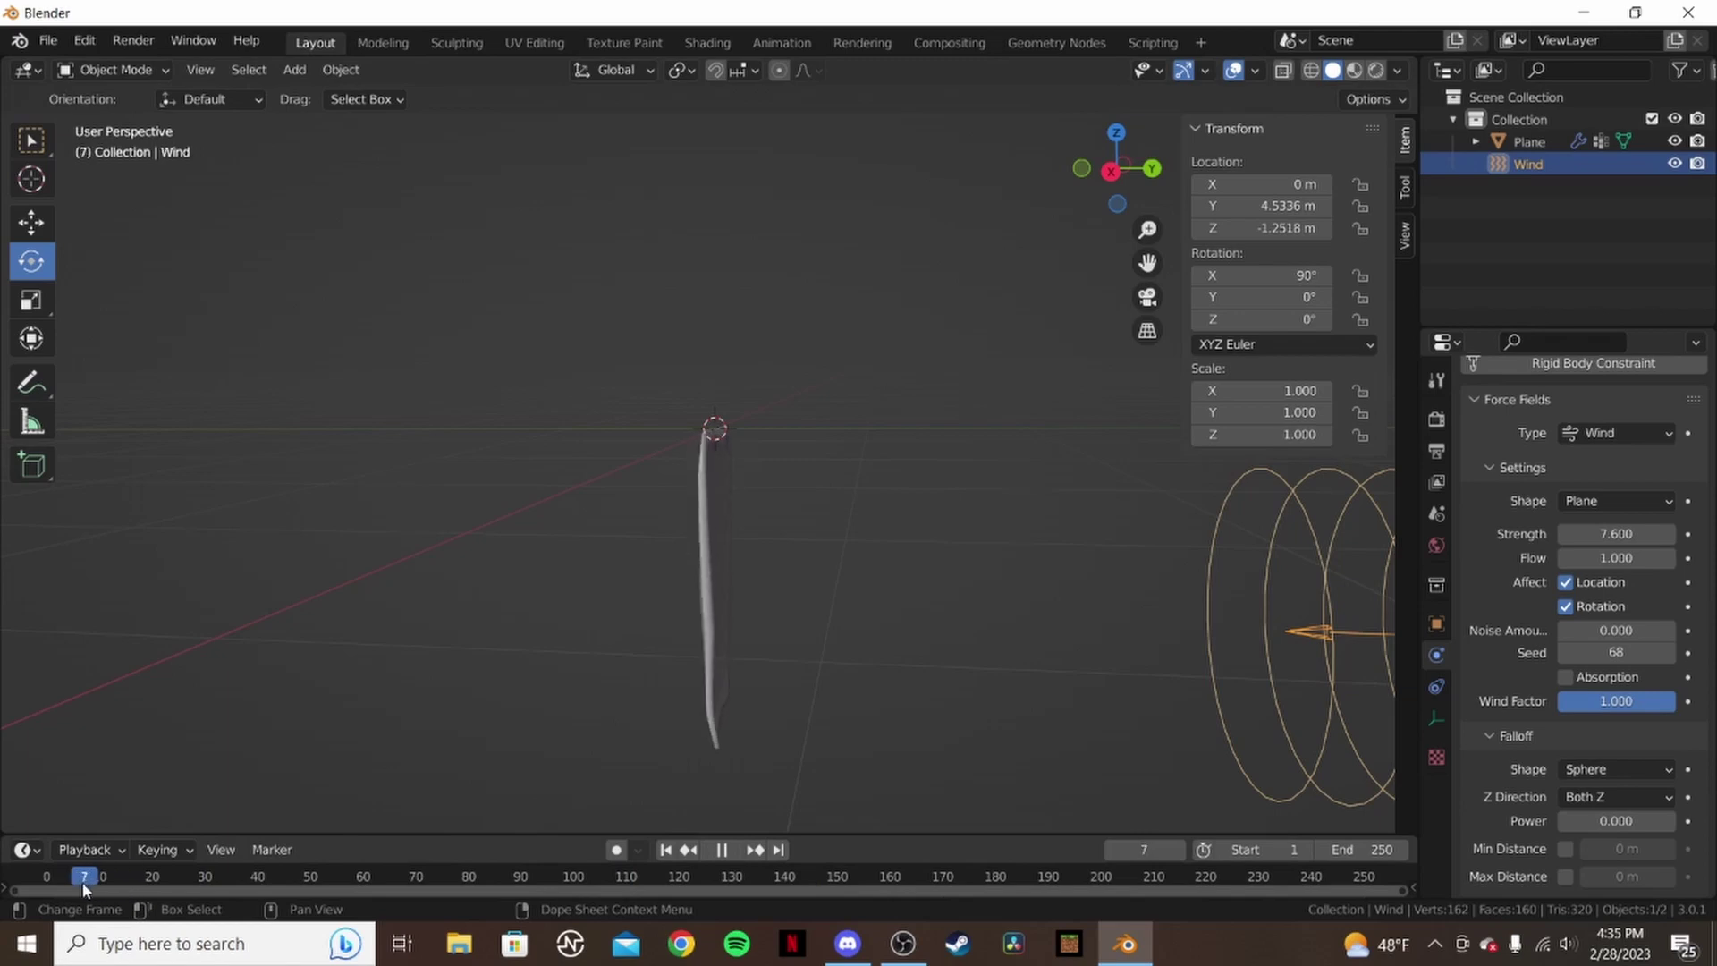
pyautogui.press('space')
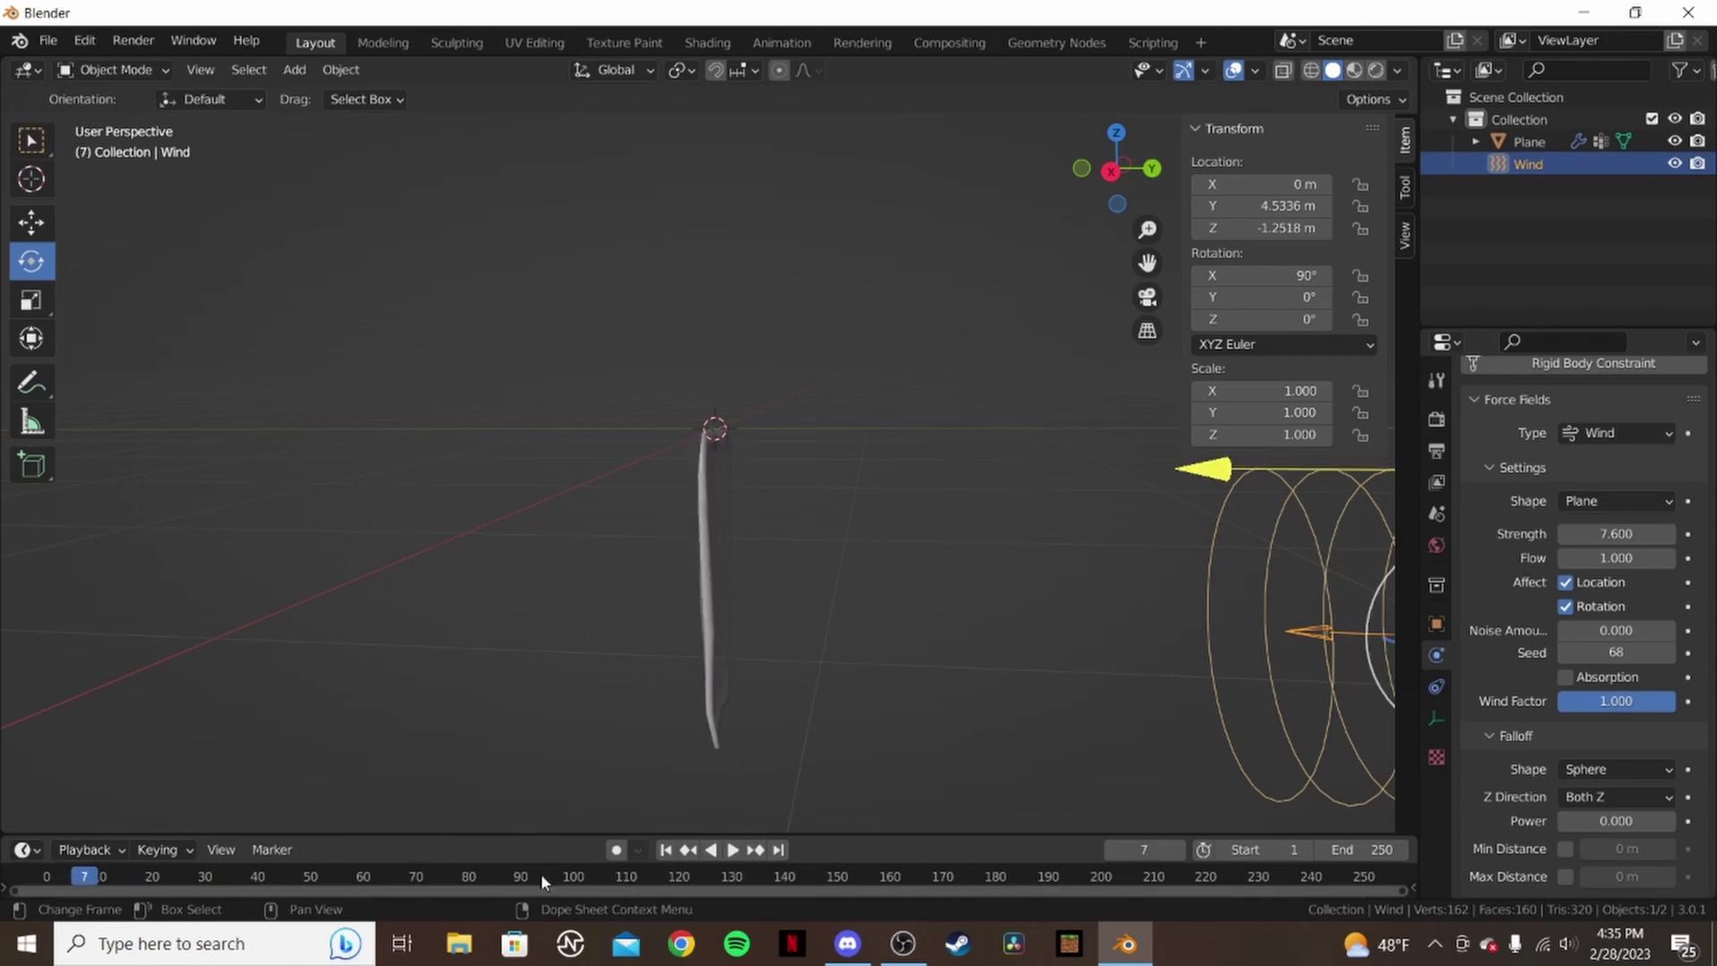
pyautogui.click(1288, 858)
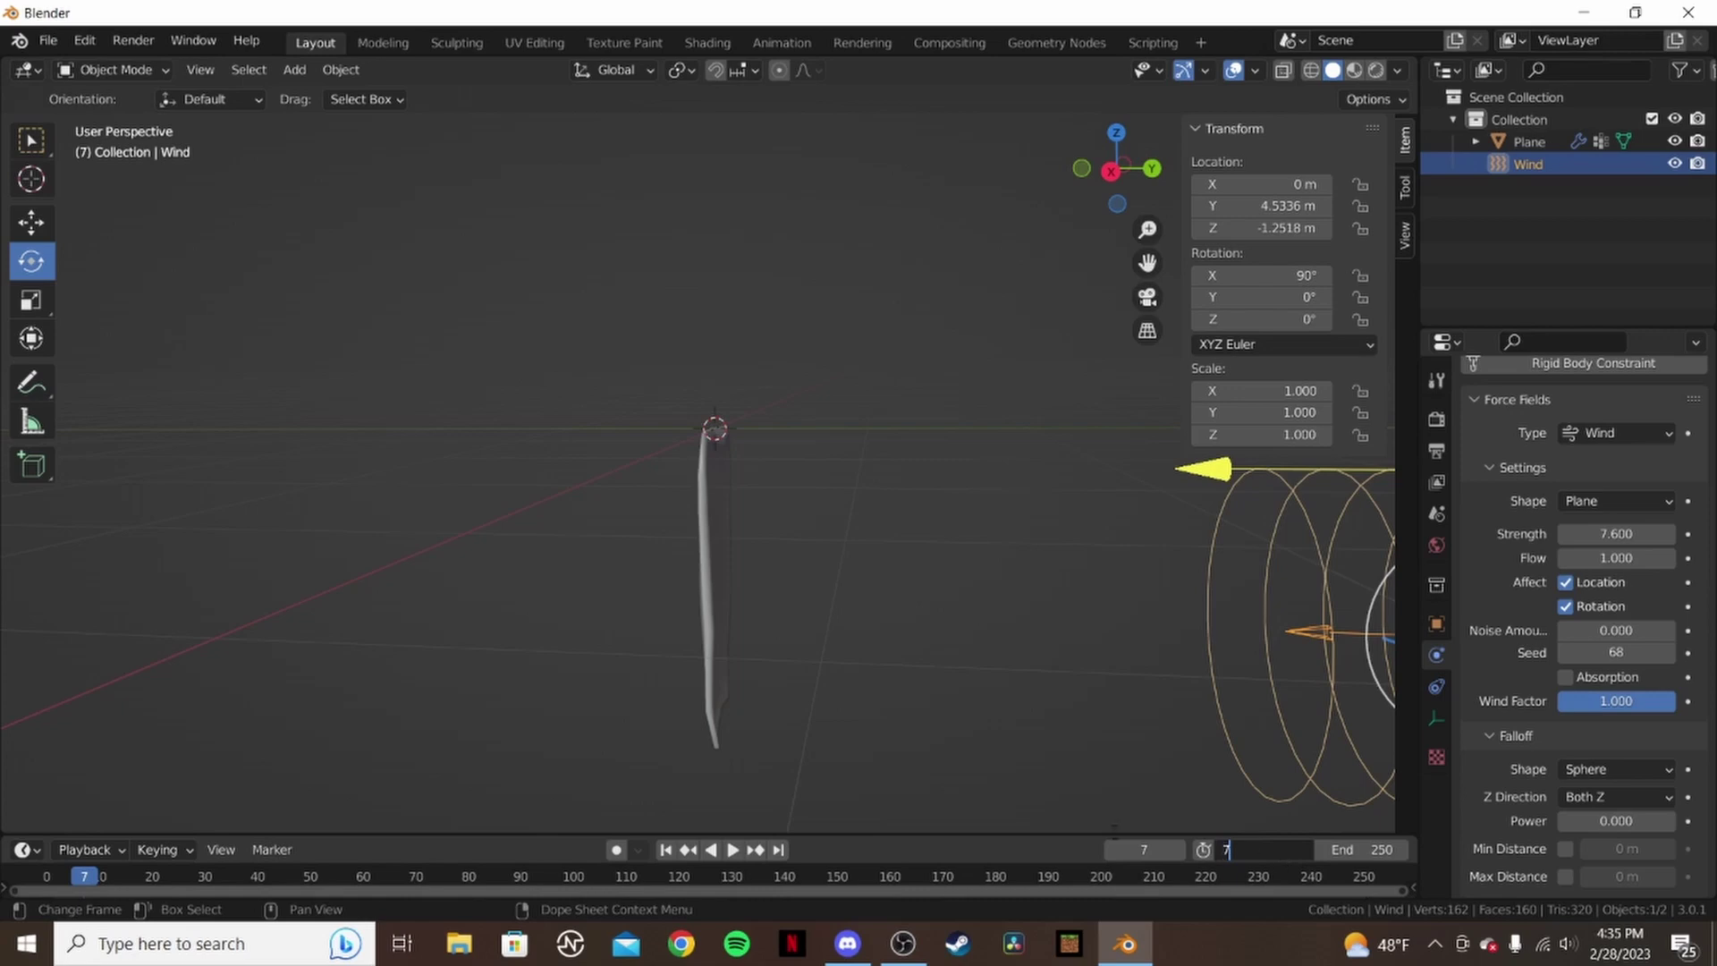
pyautogui.press('Return')
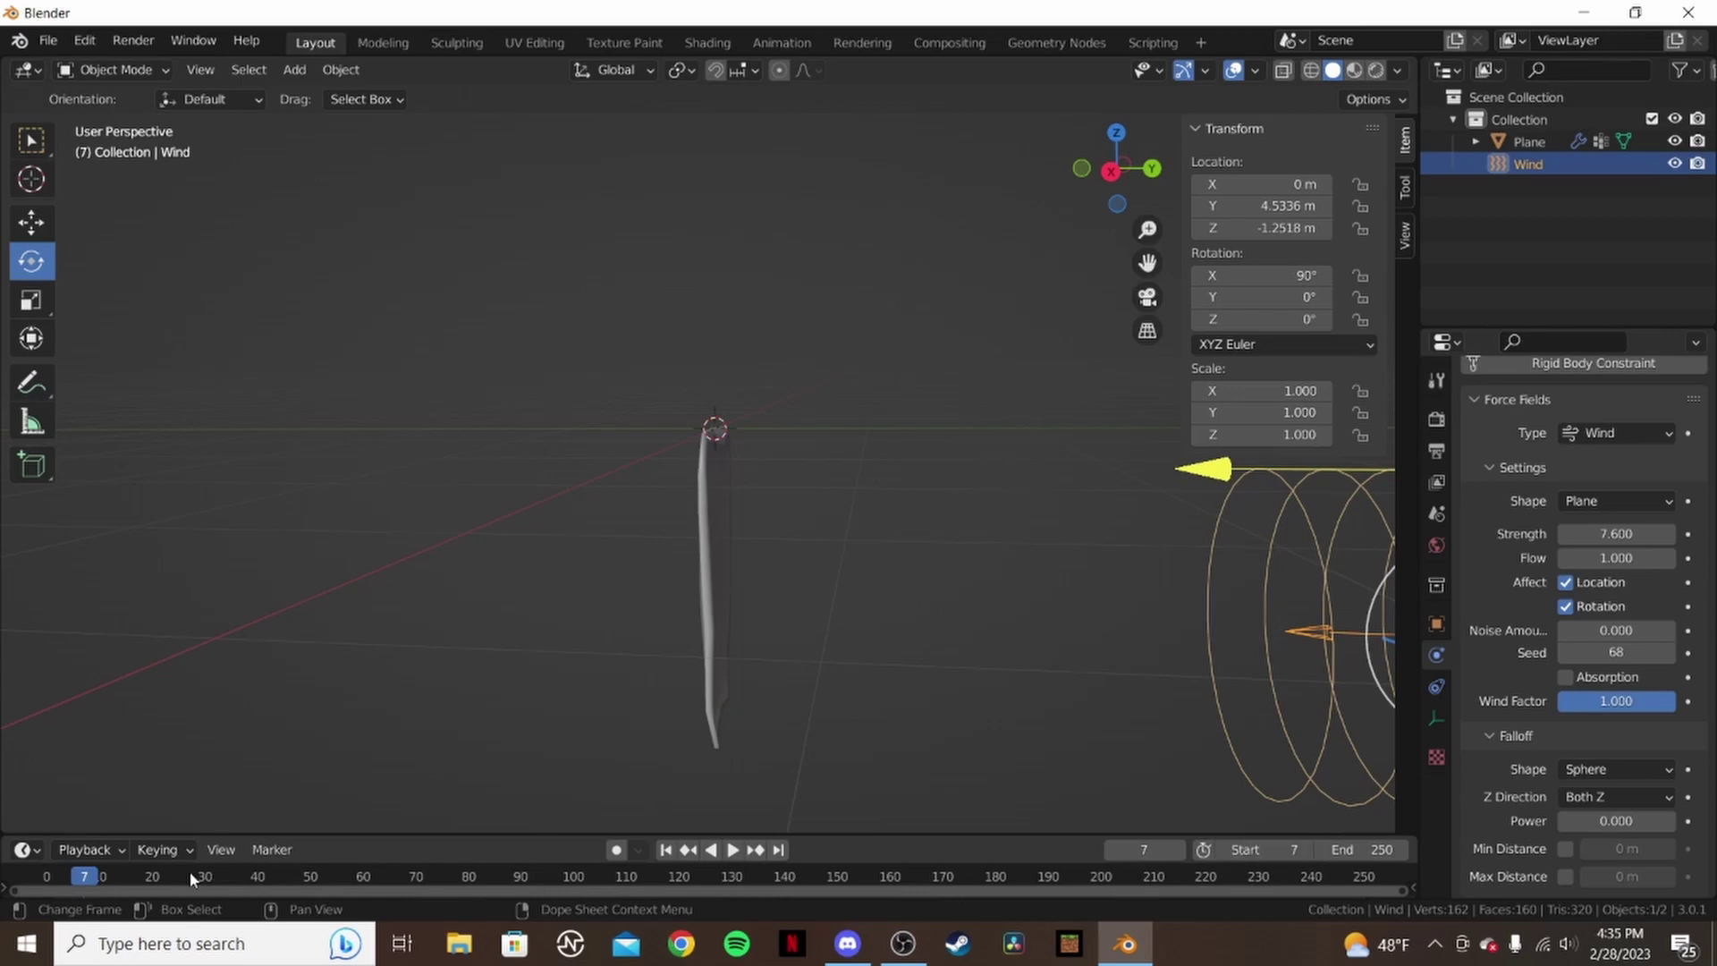
# - Scrub through the cloth animation to look for a suitable loop end, and enter 86 as the current frame
pyautogui.press('space')
pyautogui.moveTo(186, 881); pyautogui.dragTo(1290, 912)
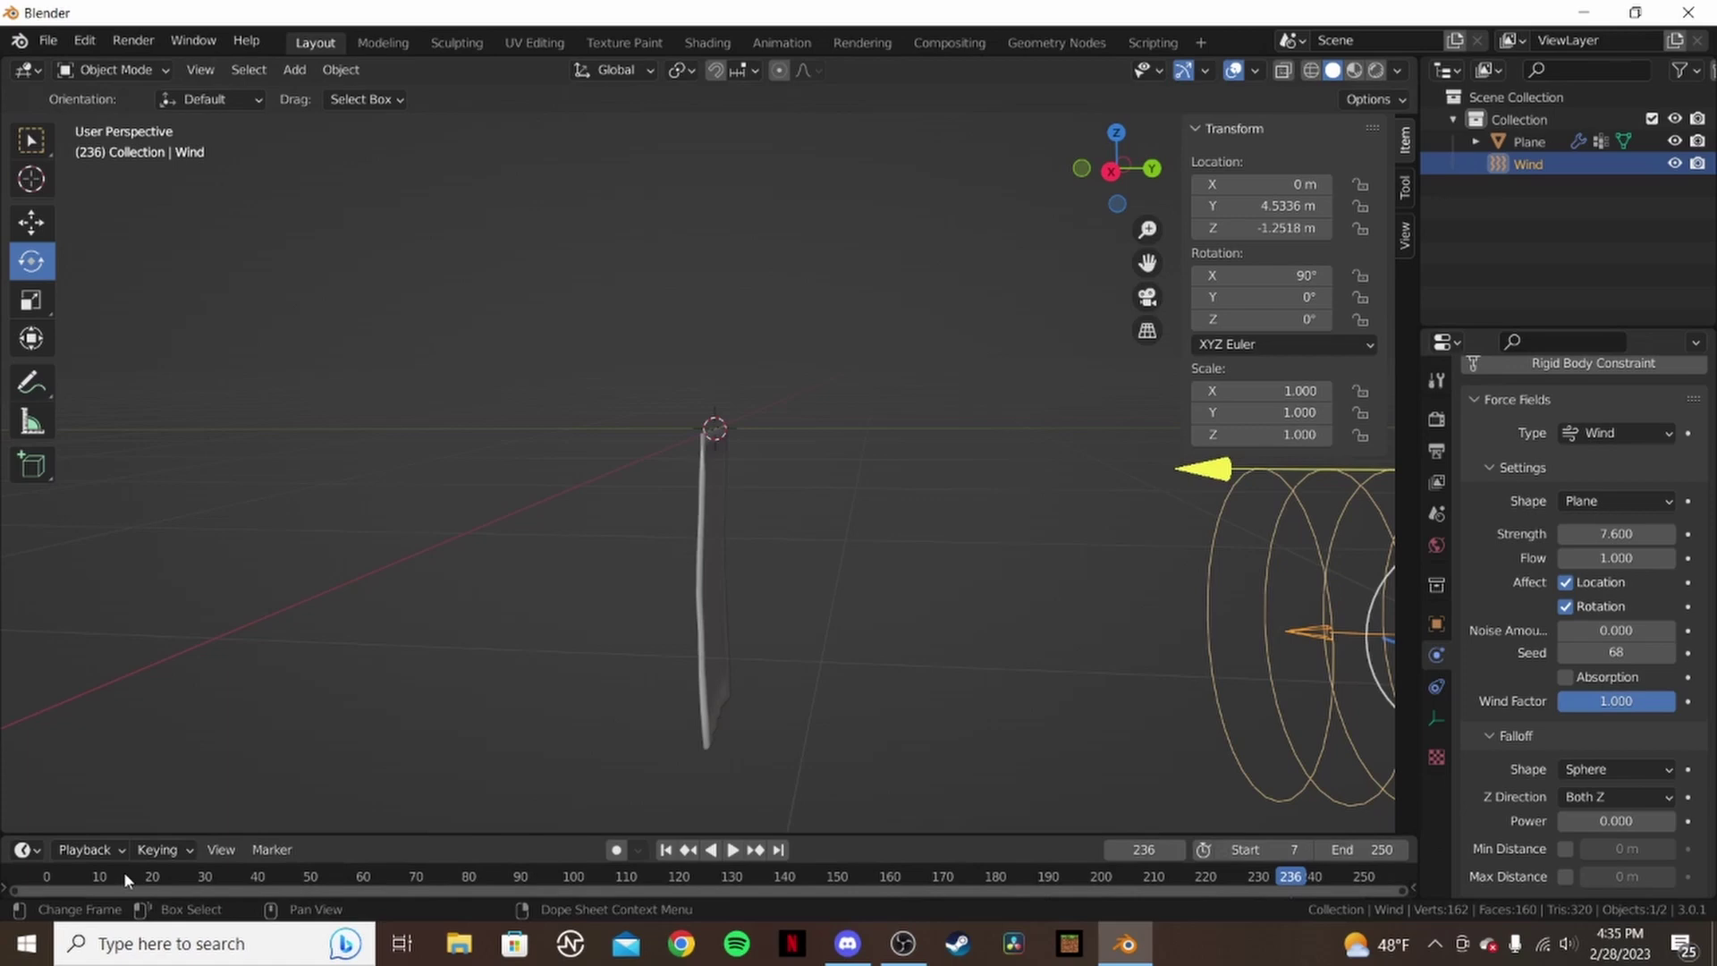
pyautogui.moveTo(124, 880); pyautogui.dragTo(476, 880)
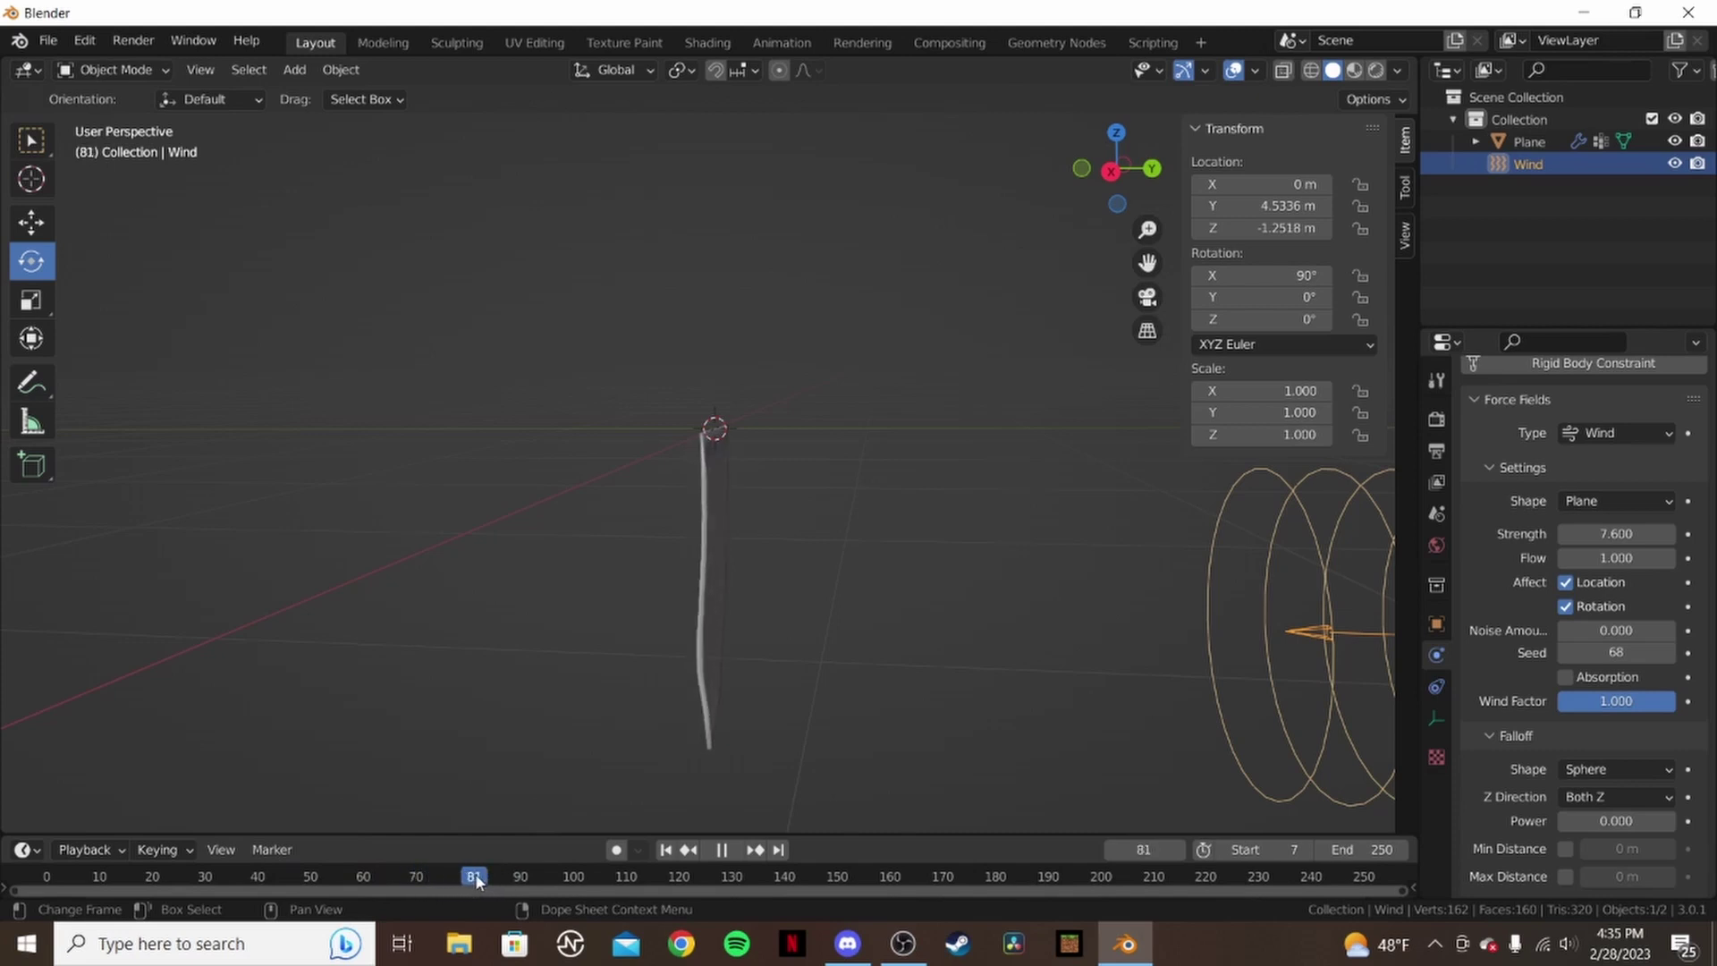
pyautogui.press('space')
pyautogui.click(1143, 850)
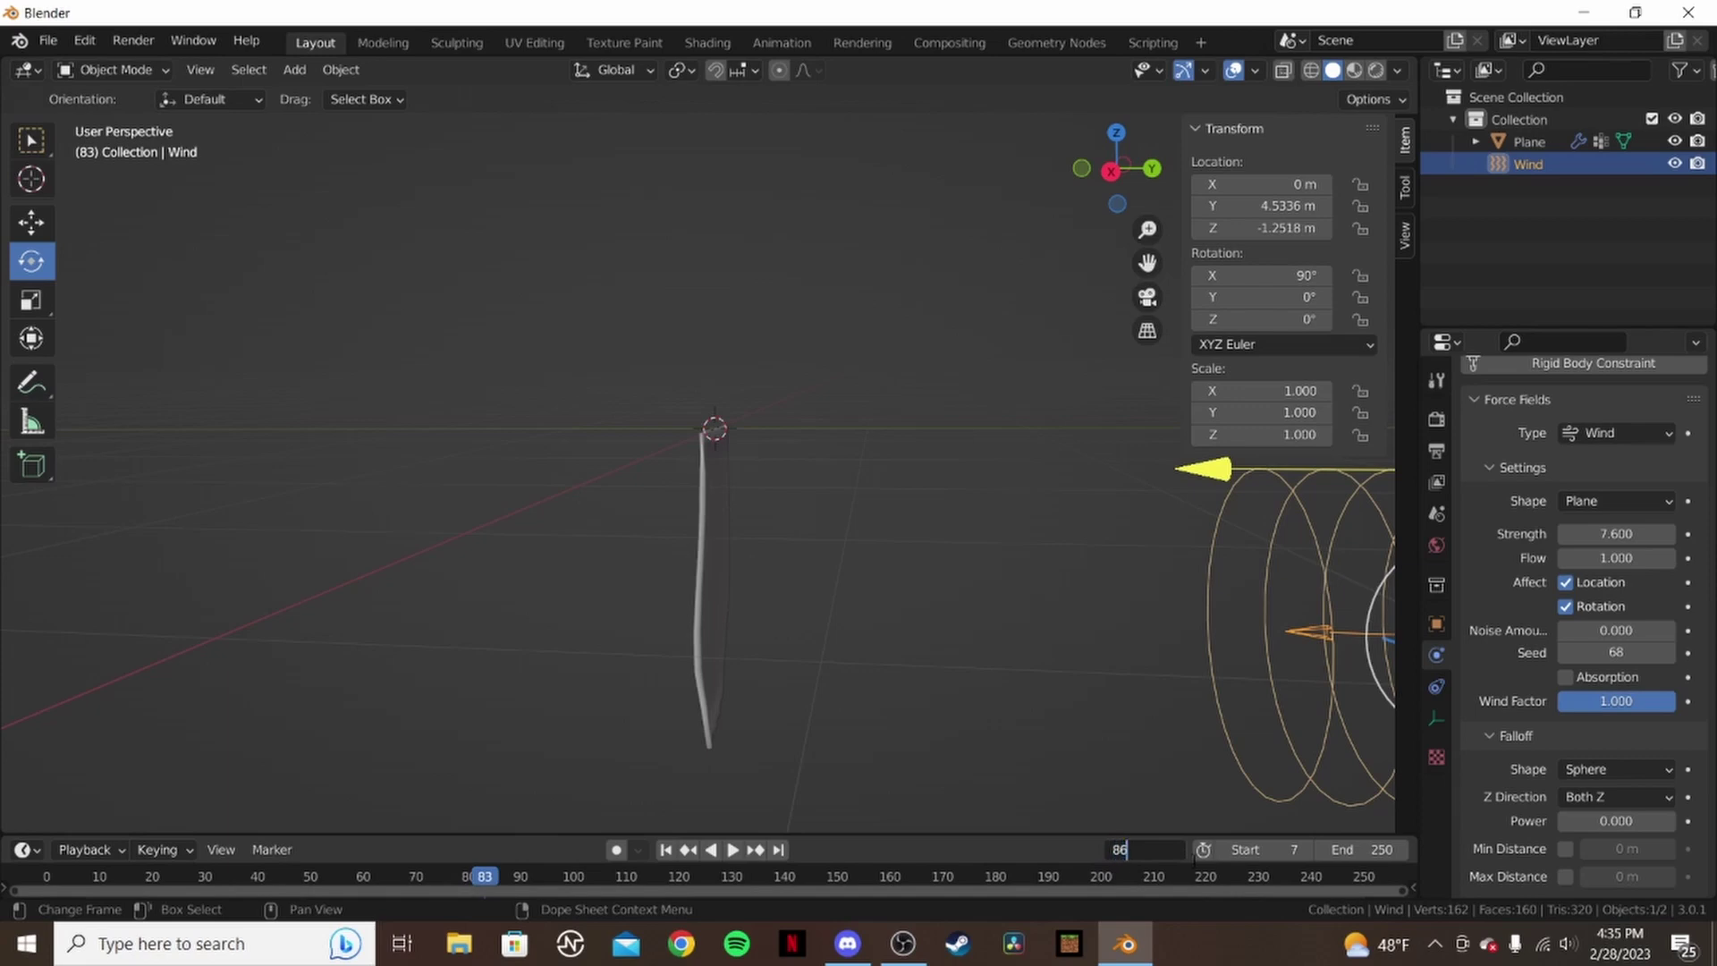
# - Replay the animation from the start frame and set the scene's end frame to 86
pyautogui.click(666, 850)
pyautogui.click(732, 850)
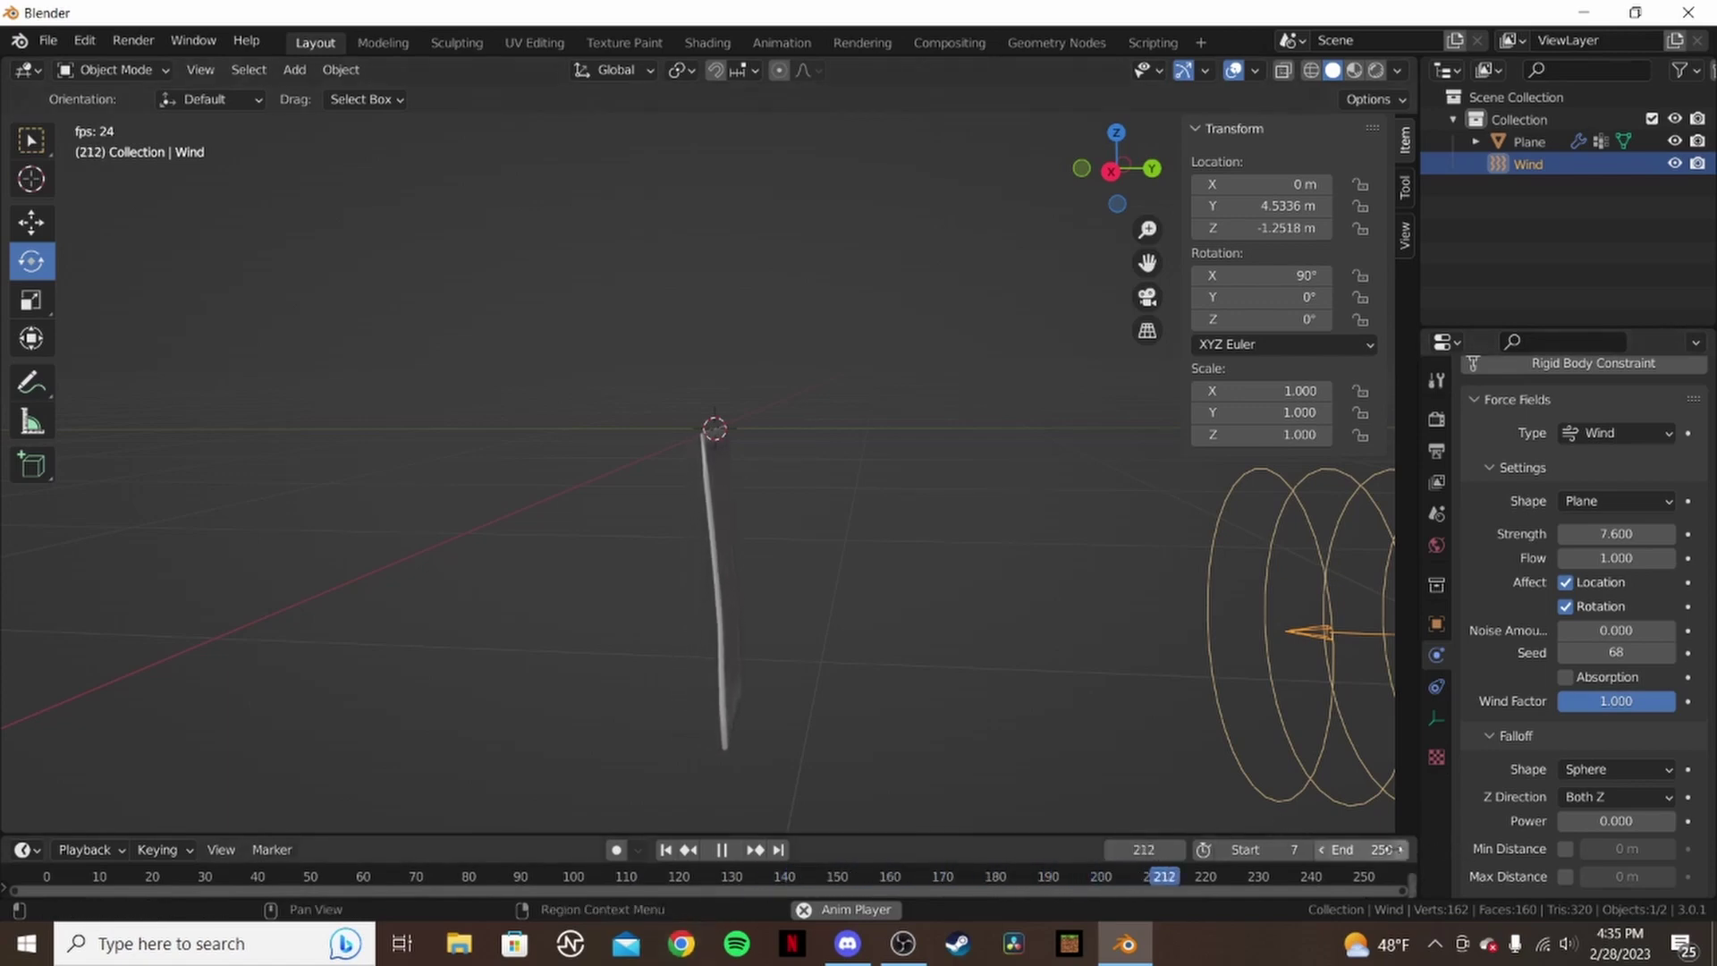
pyautogui.click(1382, 850)
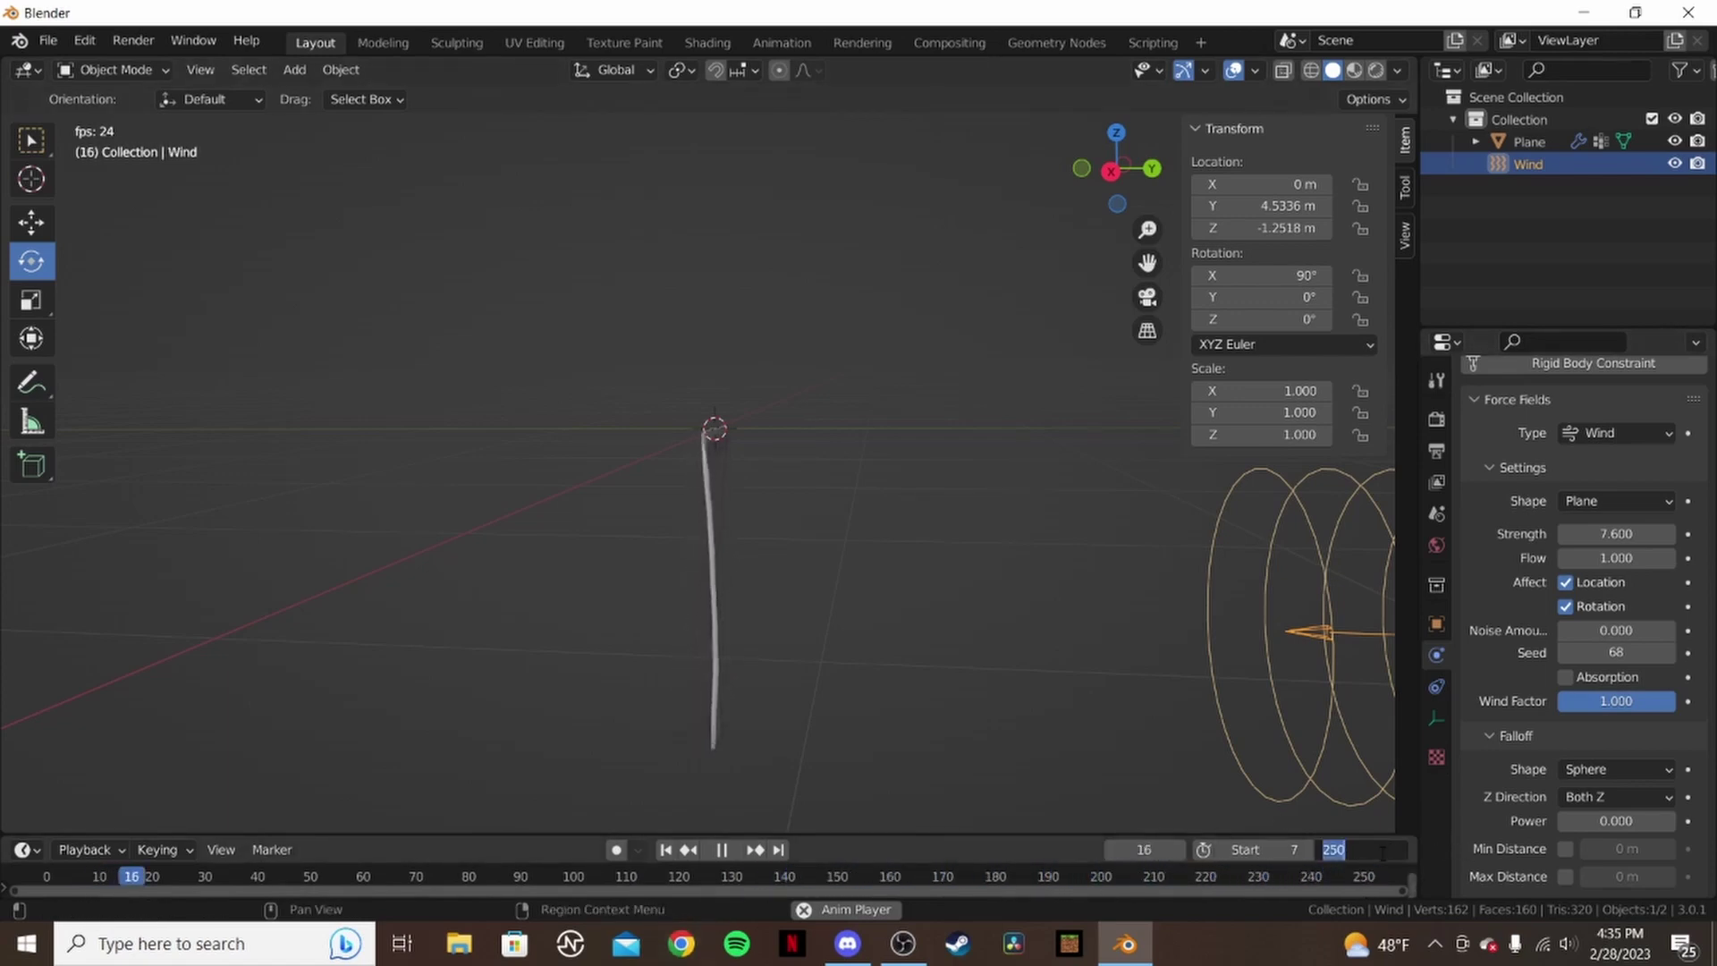
pyautogui.press('Return')
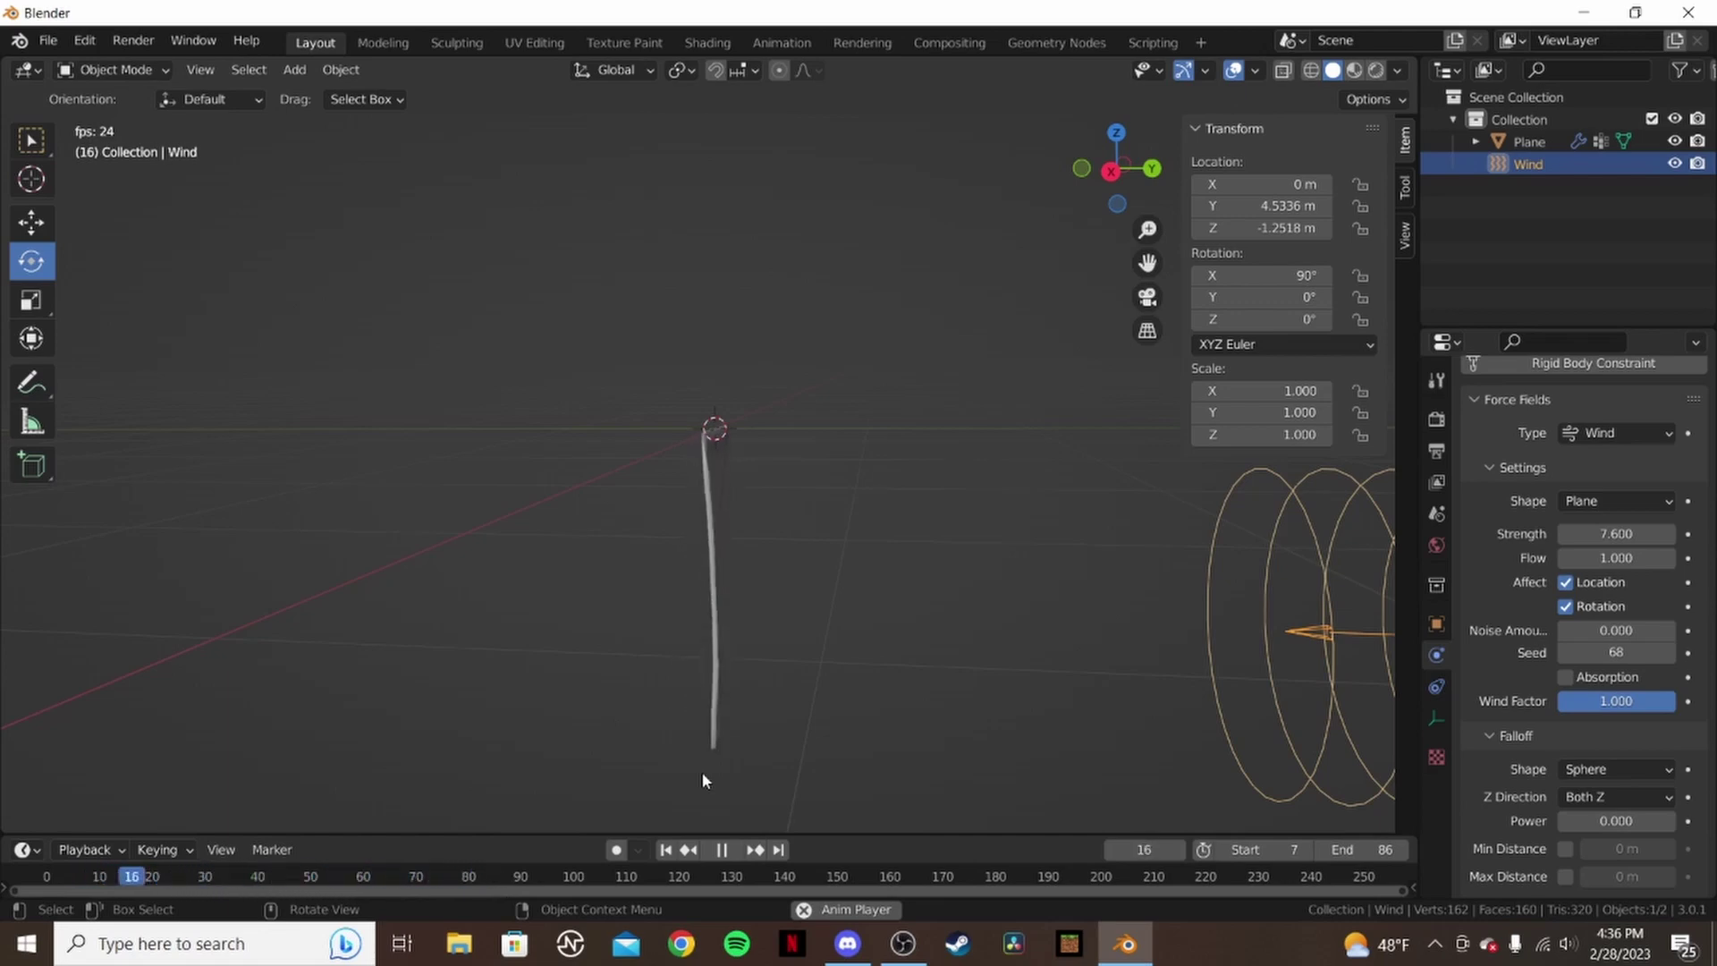
# - Stop the playback, set the scene's end frame to 58, and replay the loop from the start frame
pyautogui.click(722, 848)
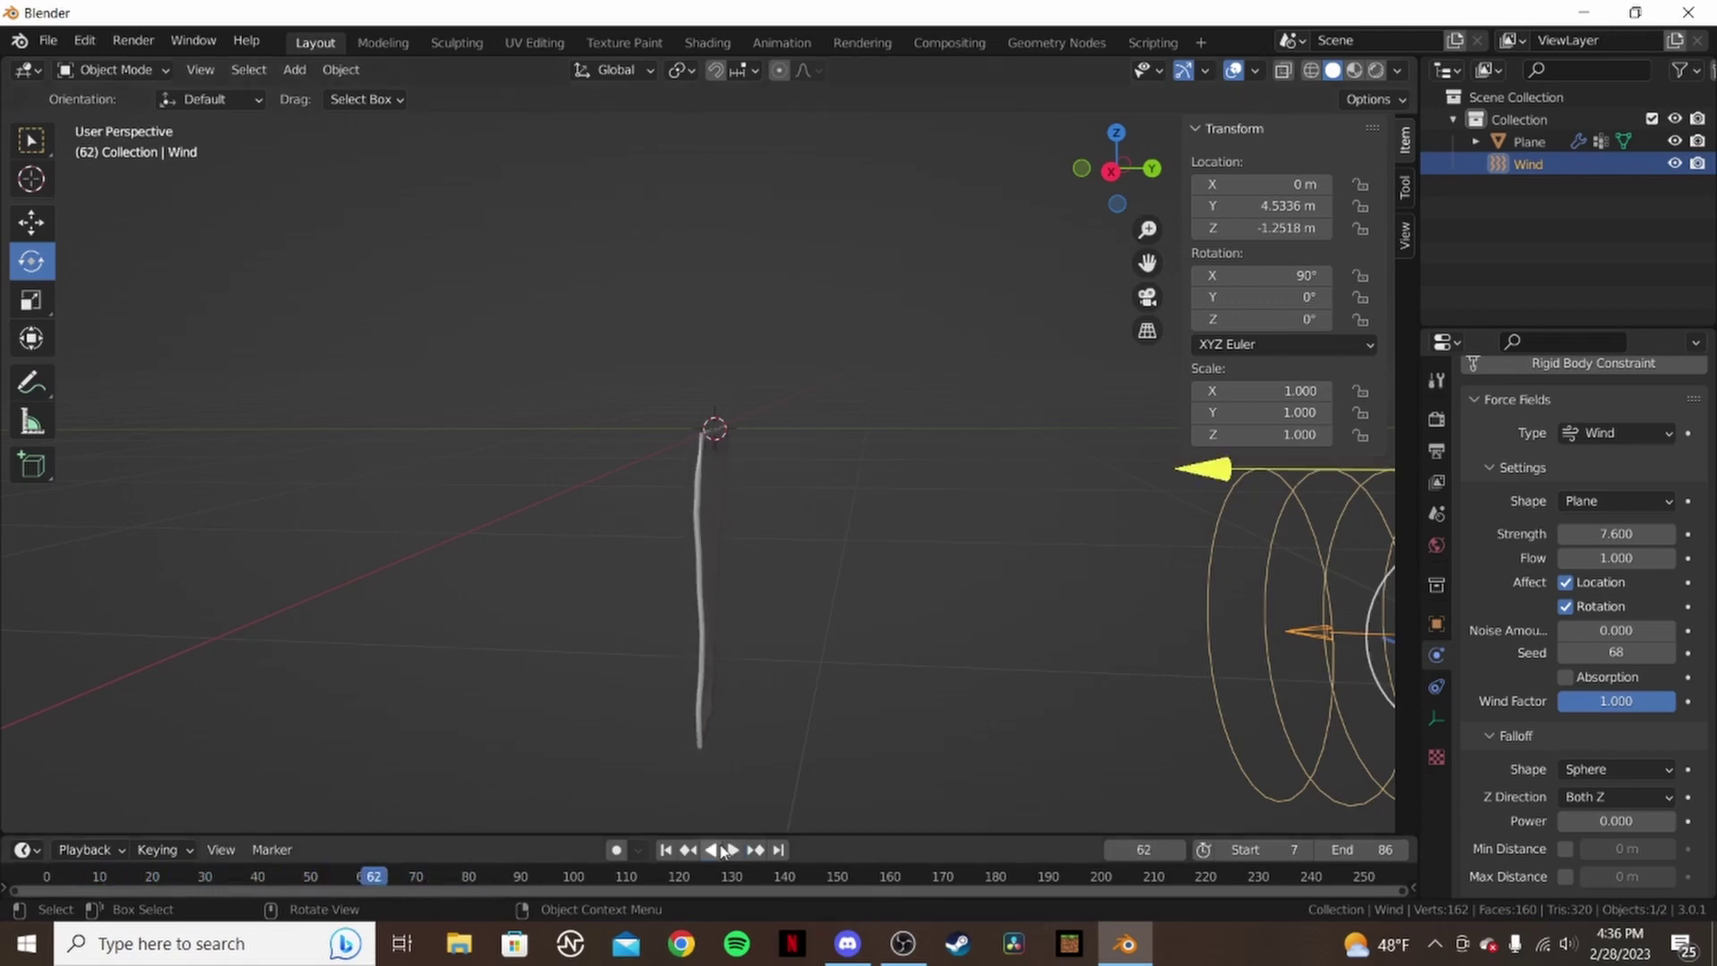
pyautogui.click(1346, 847)
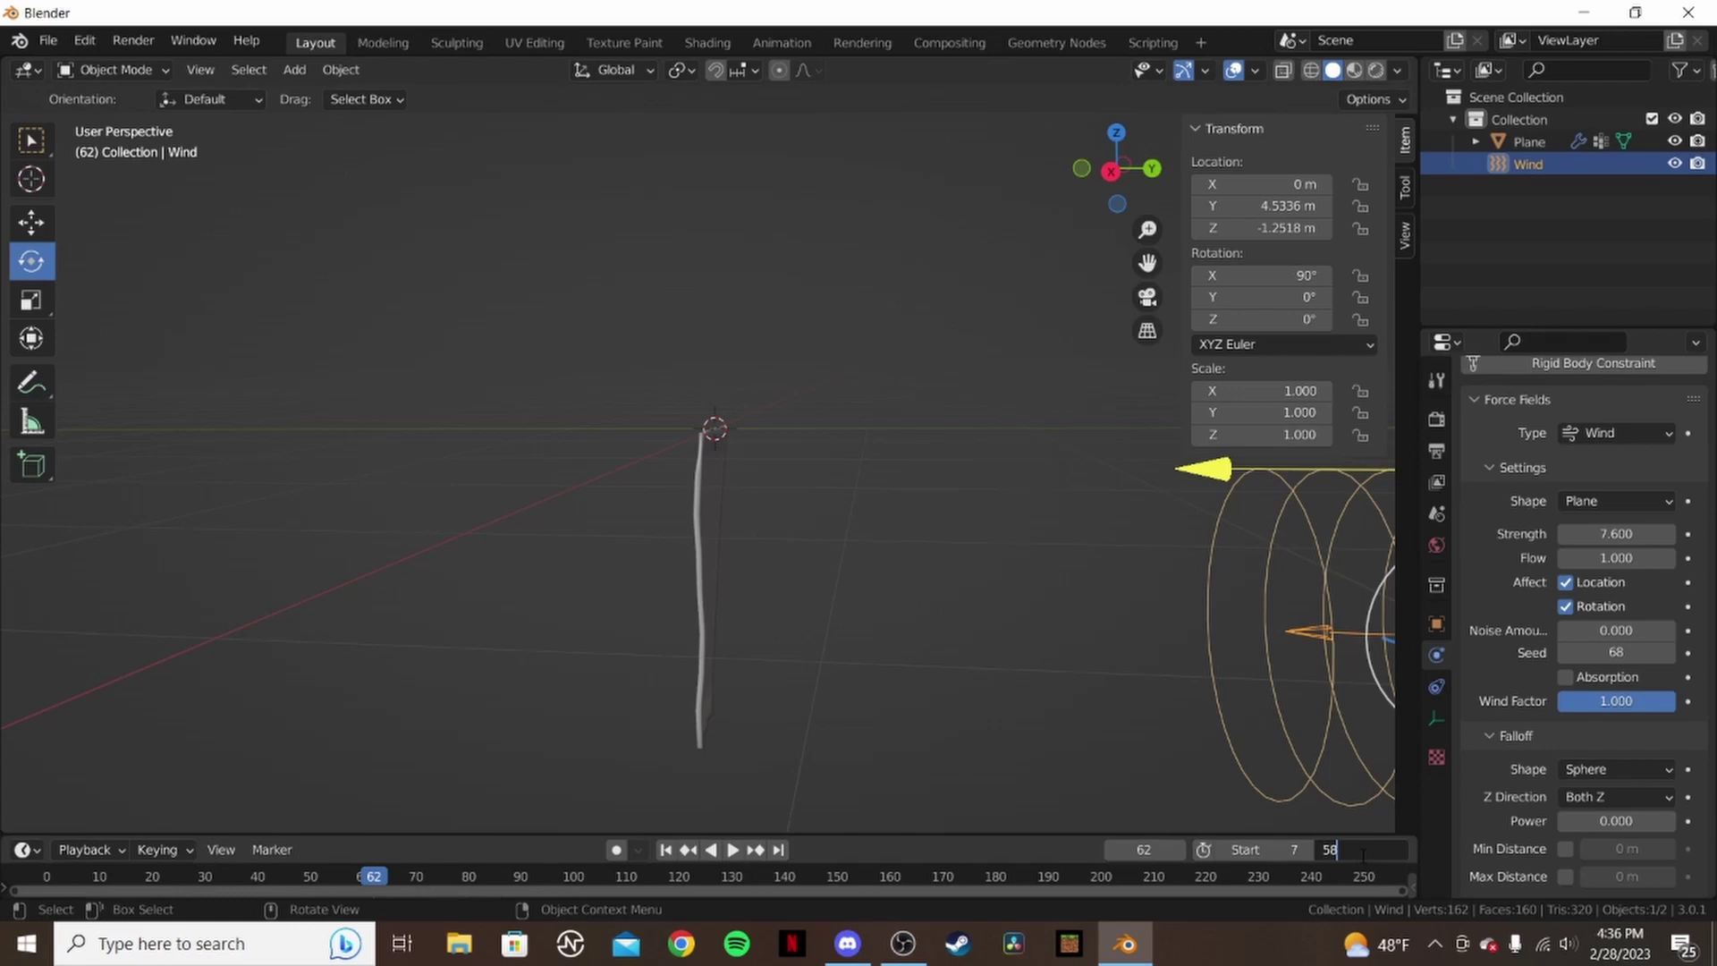
pyautogui.write('58')
pyautogui.press('Return')
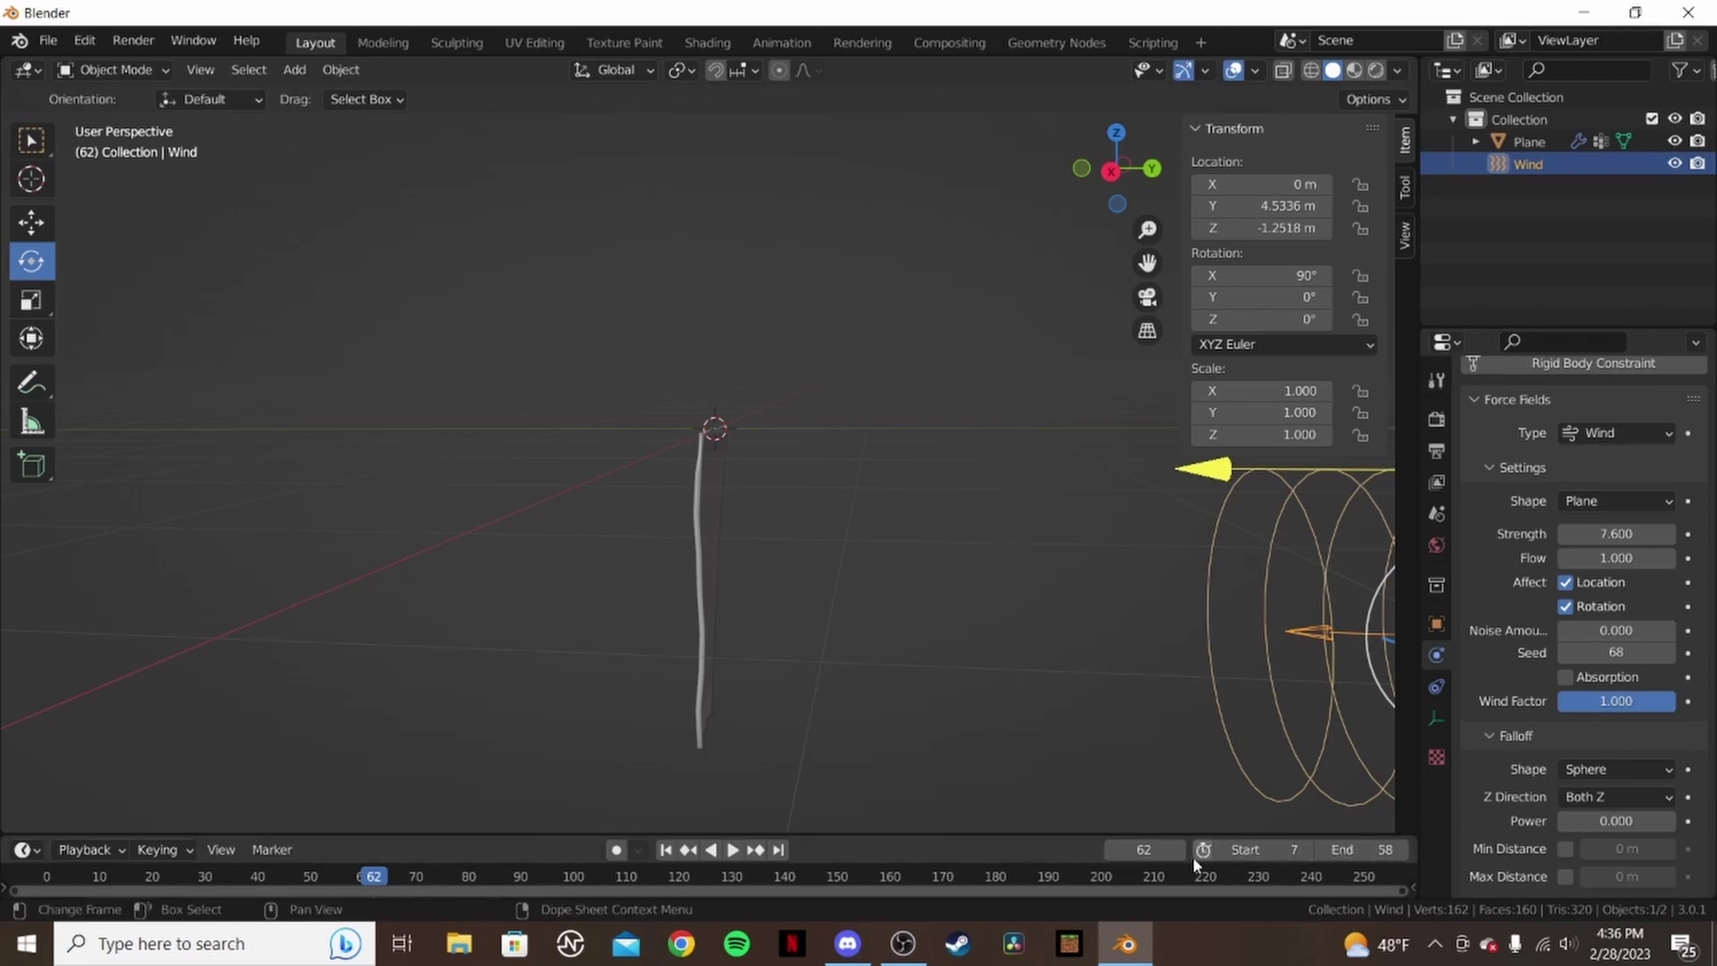
pyautogui.click(672, 854)
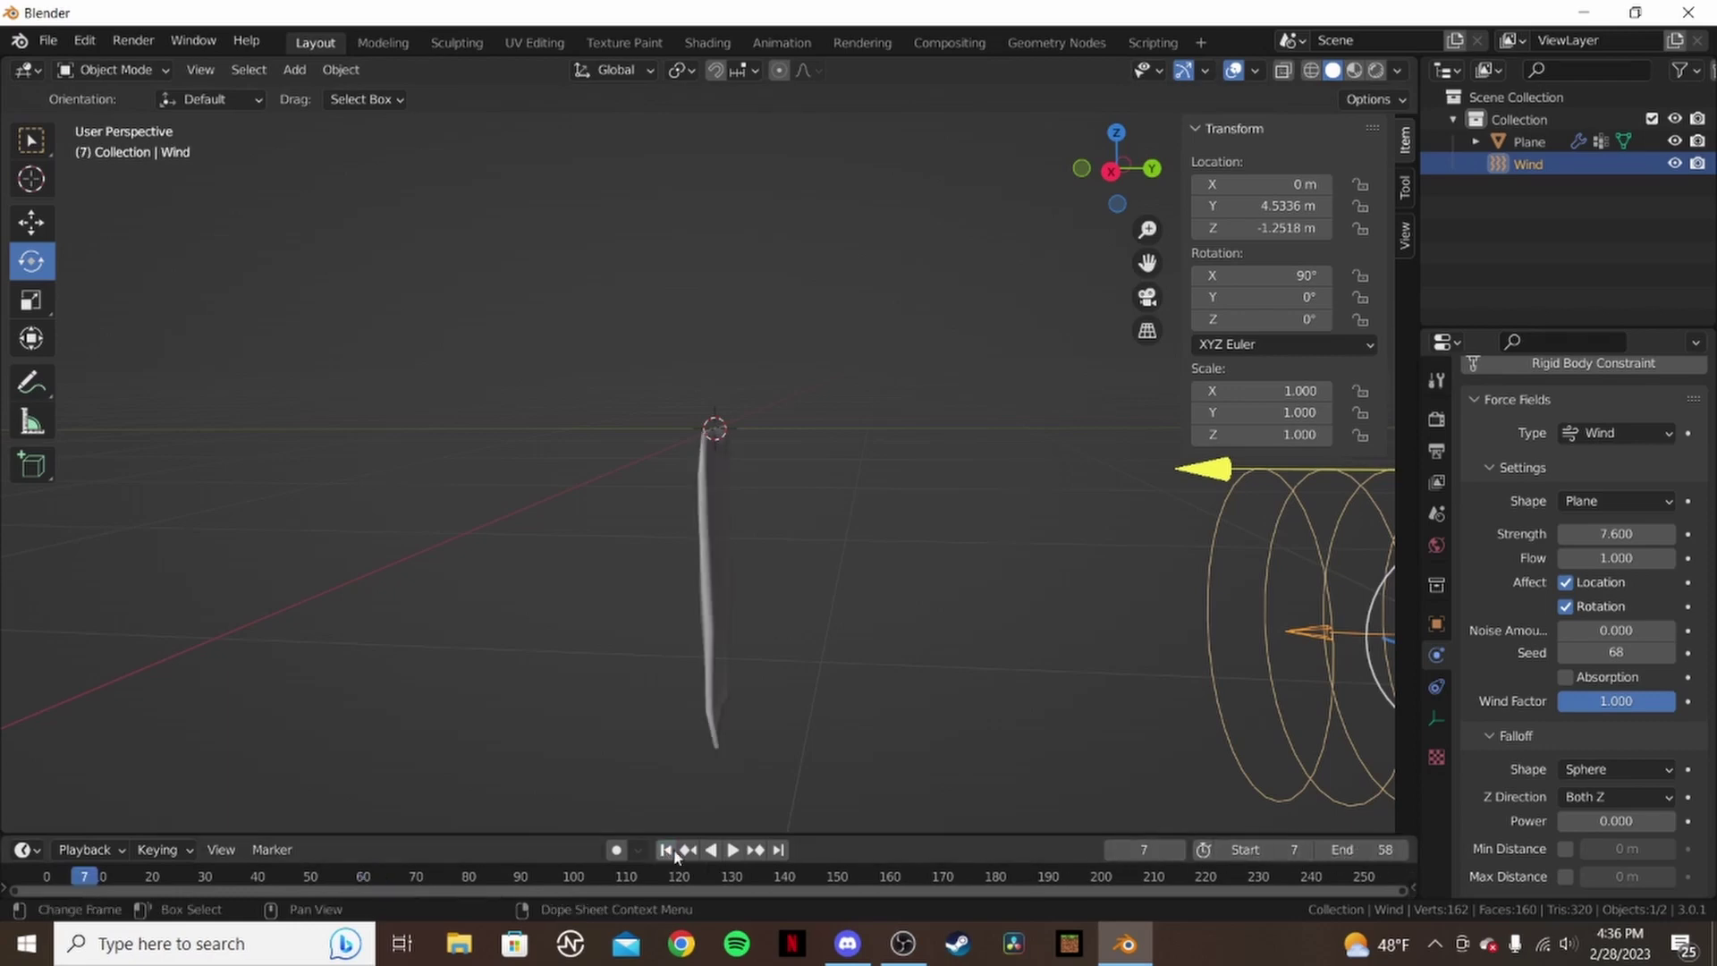
pyautogui.click(731, 850)
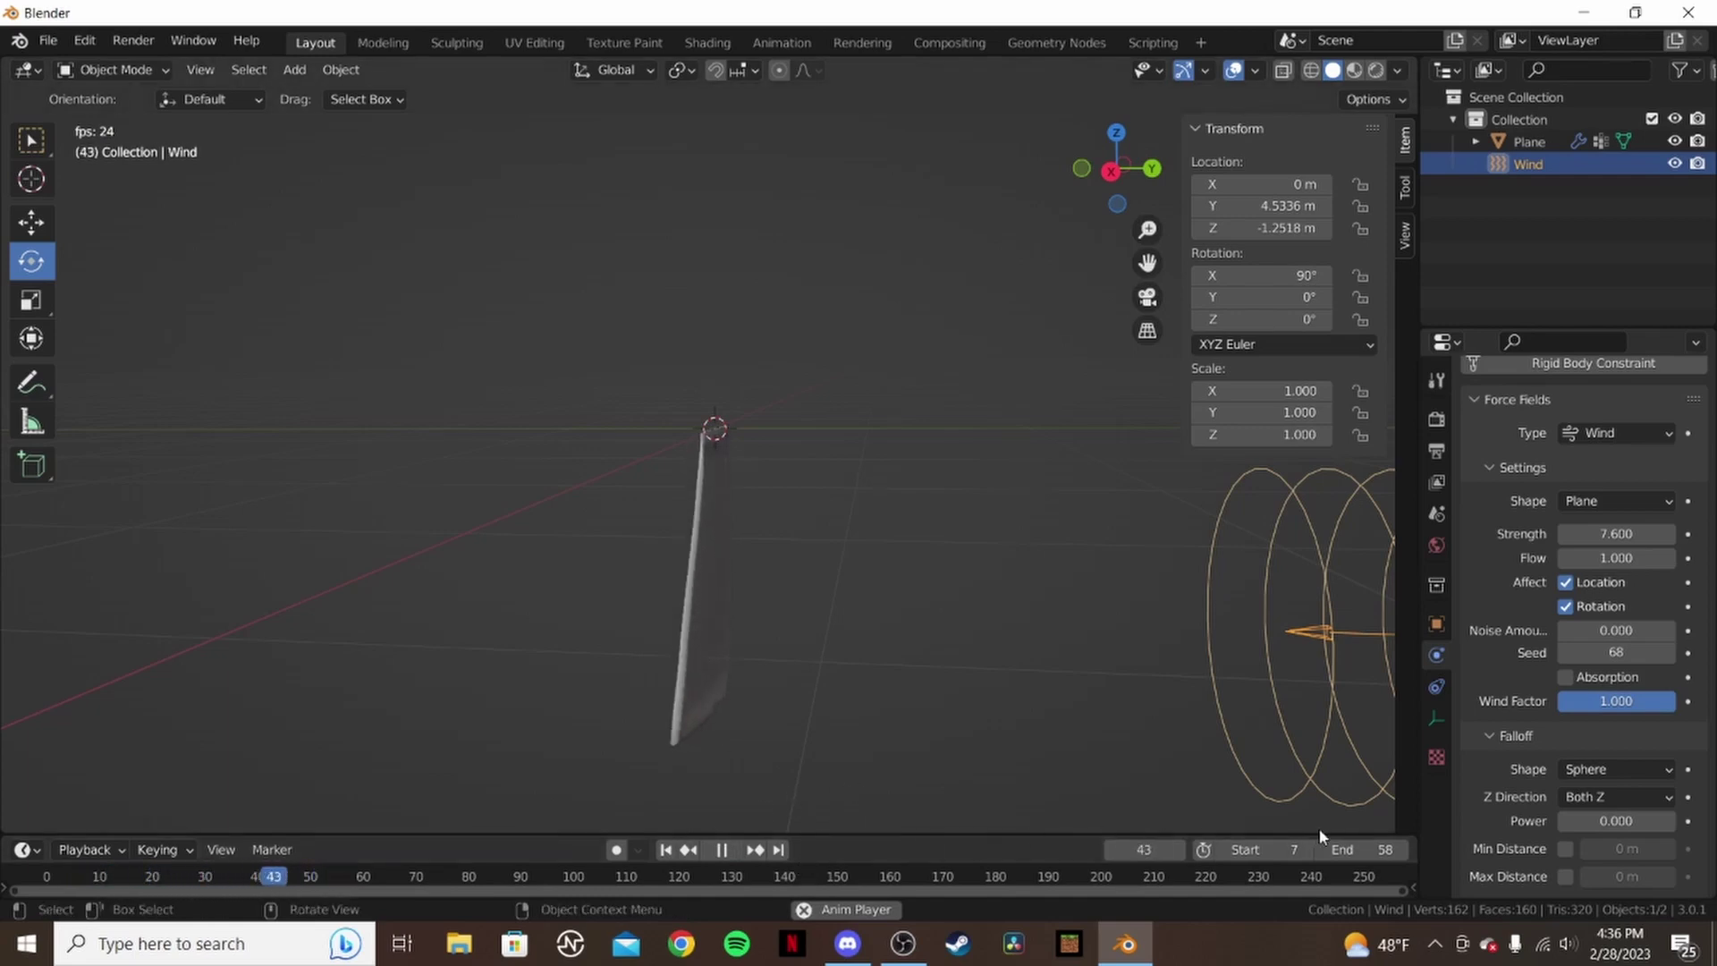
# - Raise the scene's end frame step by step to 70 while the animation loops
pyautogui.click(1402, 850)
pyautogui.click(1402, 849)
pyautogui.click(1402, 849)
pyautogui.click(1402, 850)
pyautogui.click(1402, 850)
pyautogui.click(1403, 850)
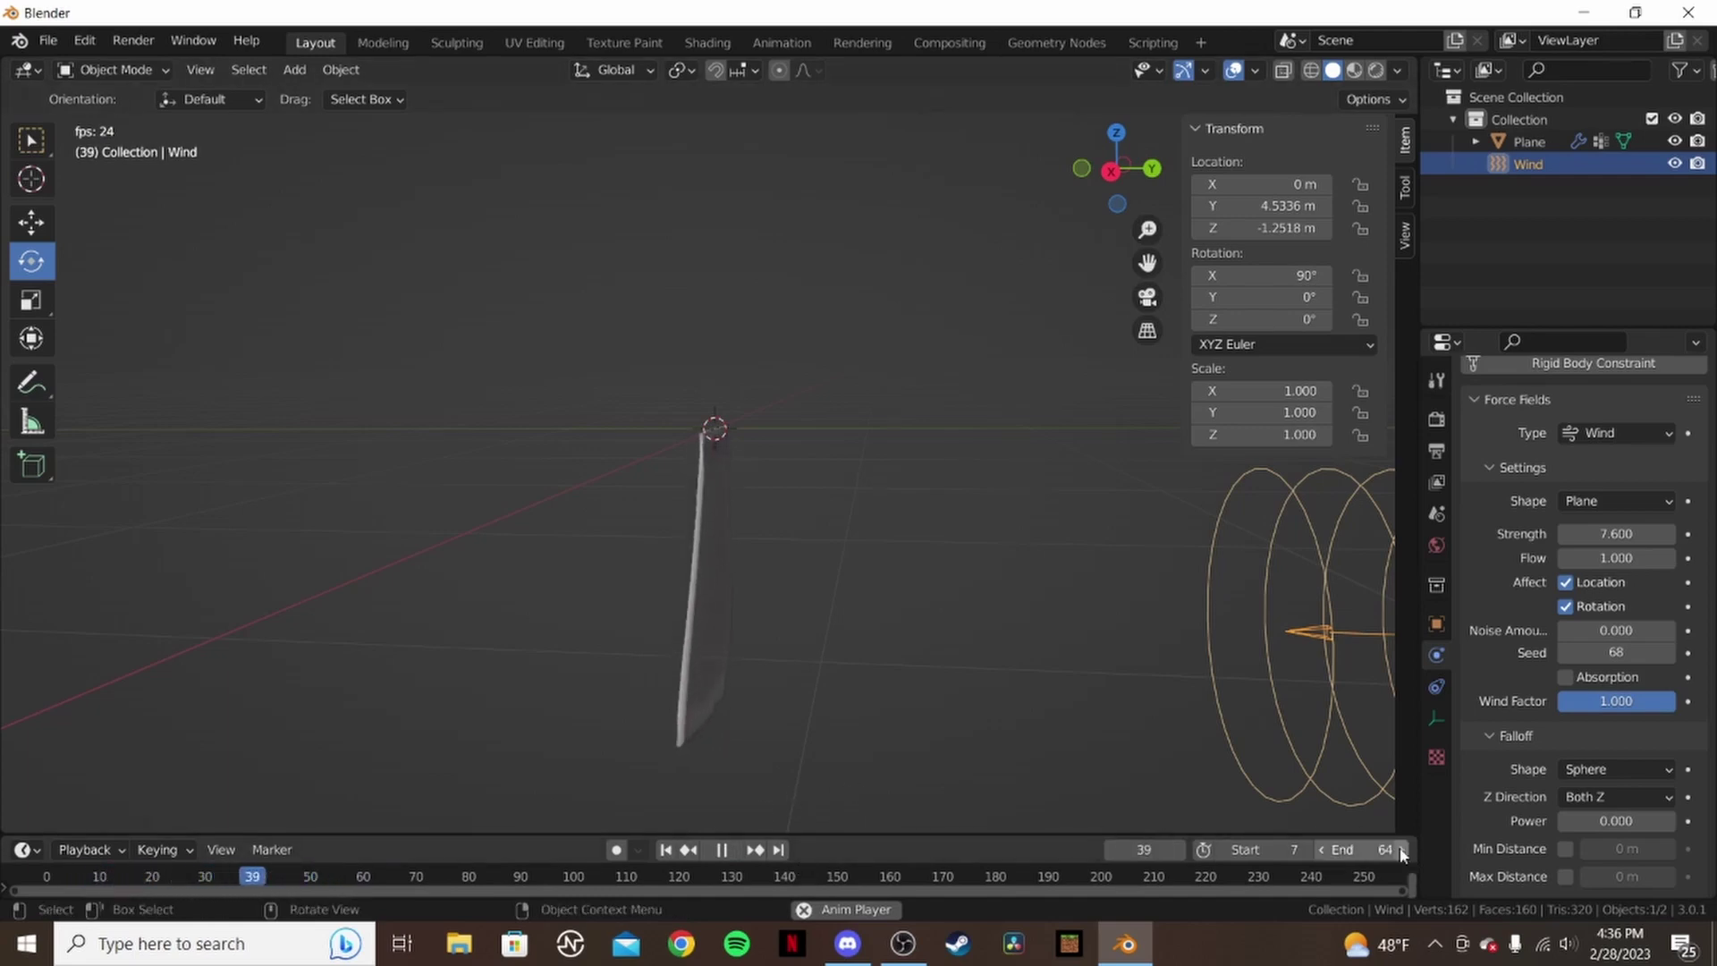
pyautogui.click(1403, 849)
pyautogui.click(1402, 849)
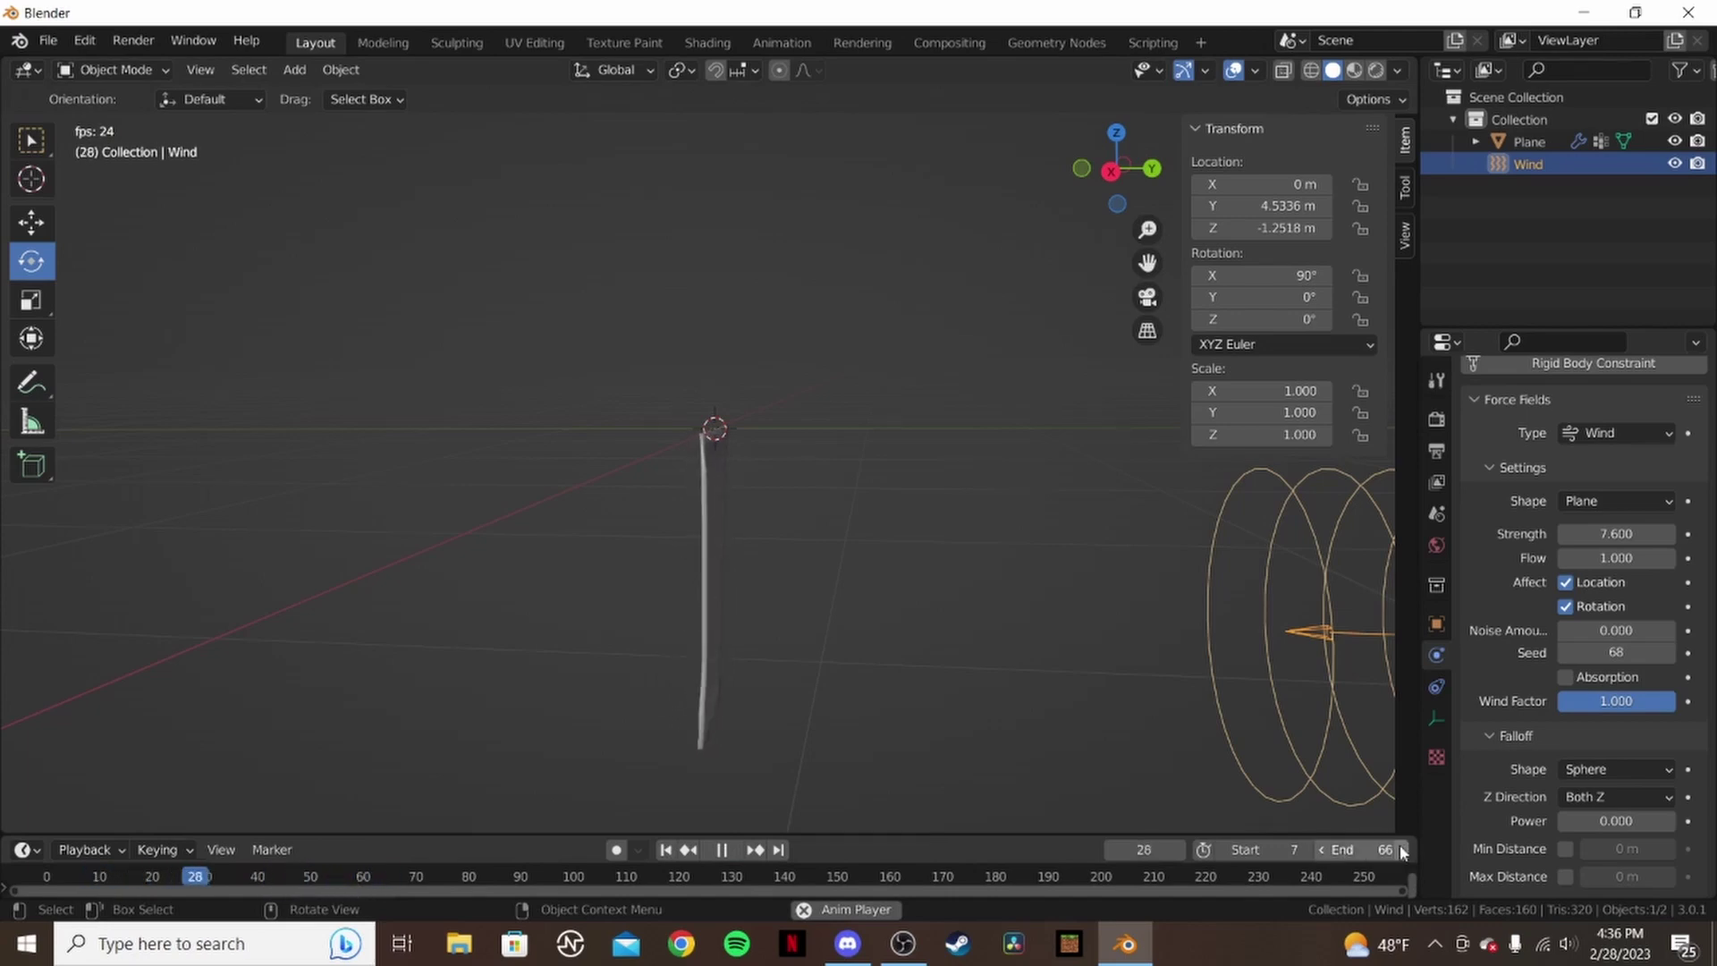
pyautogui.click(1402, 849)
pyautogui.click(1402, 850)
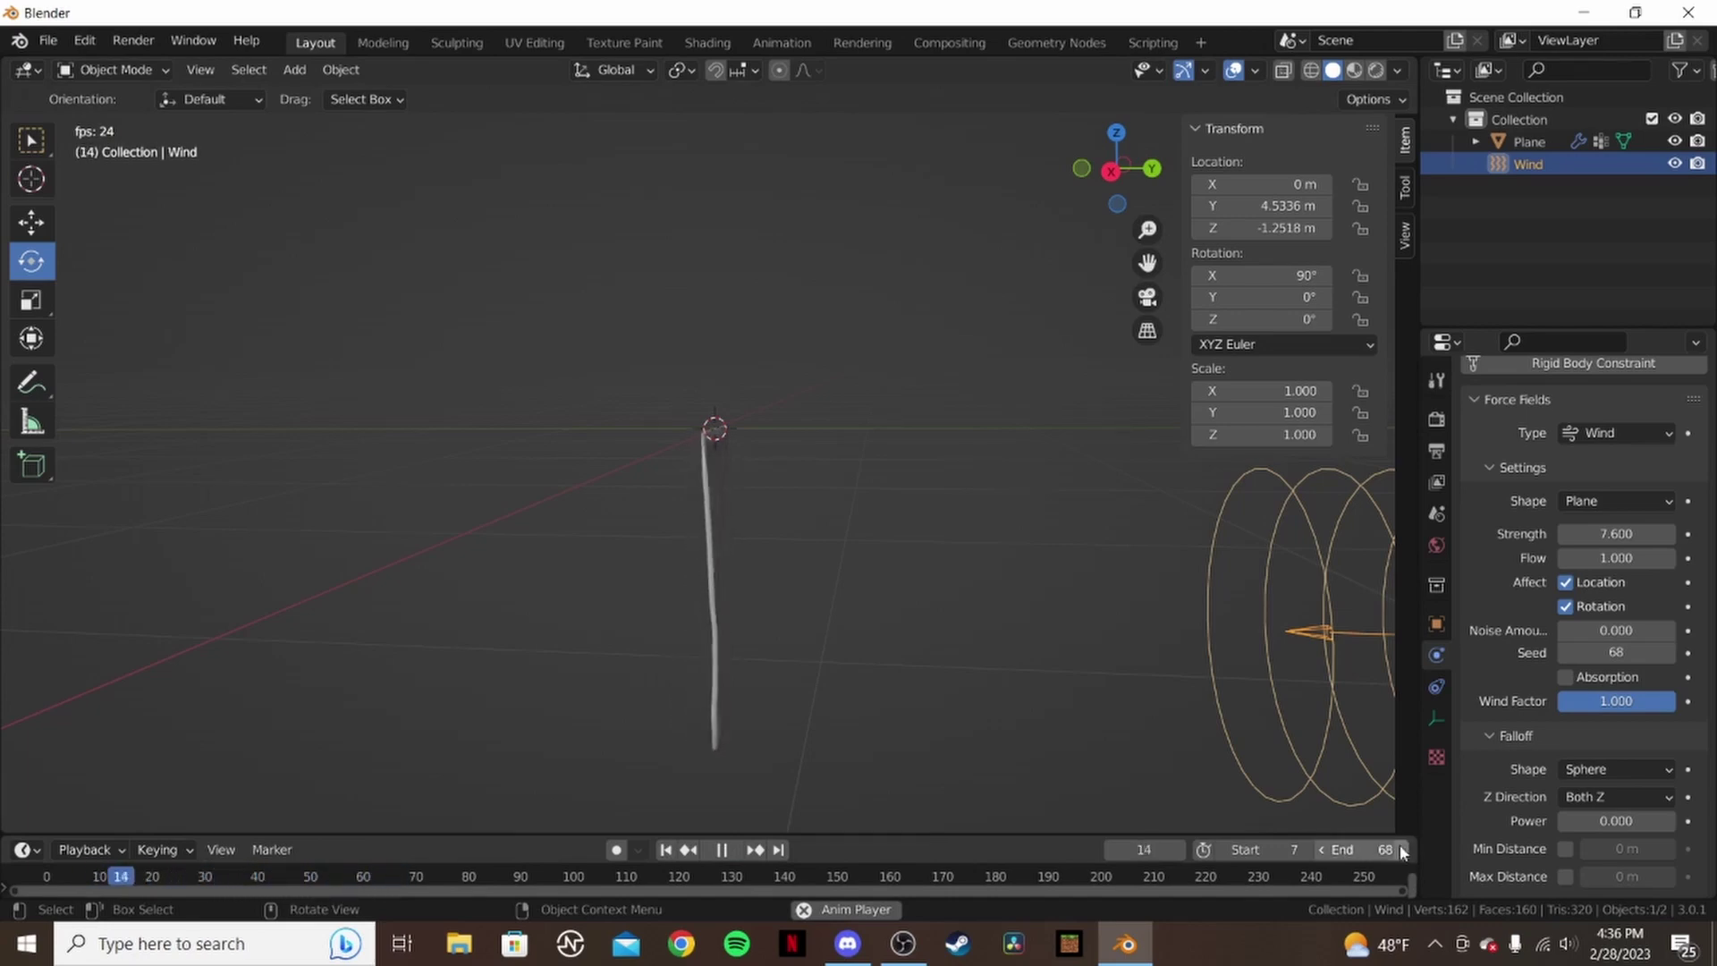
pyautogui.click(1402, 849)
pyautogui.click(1402, 849)
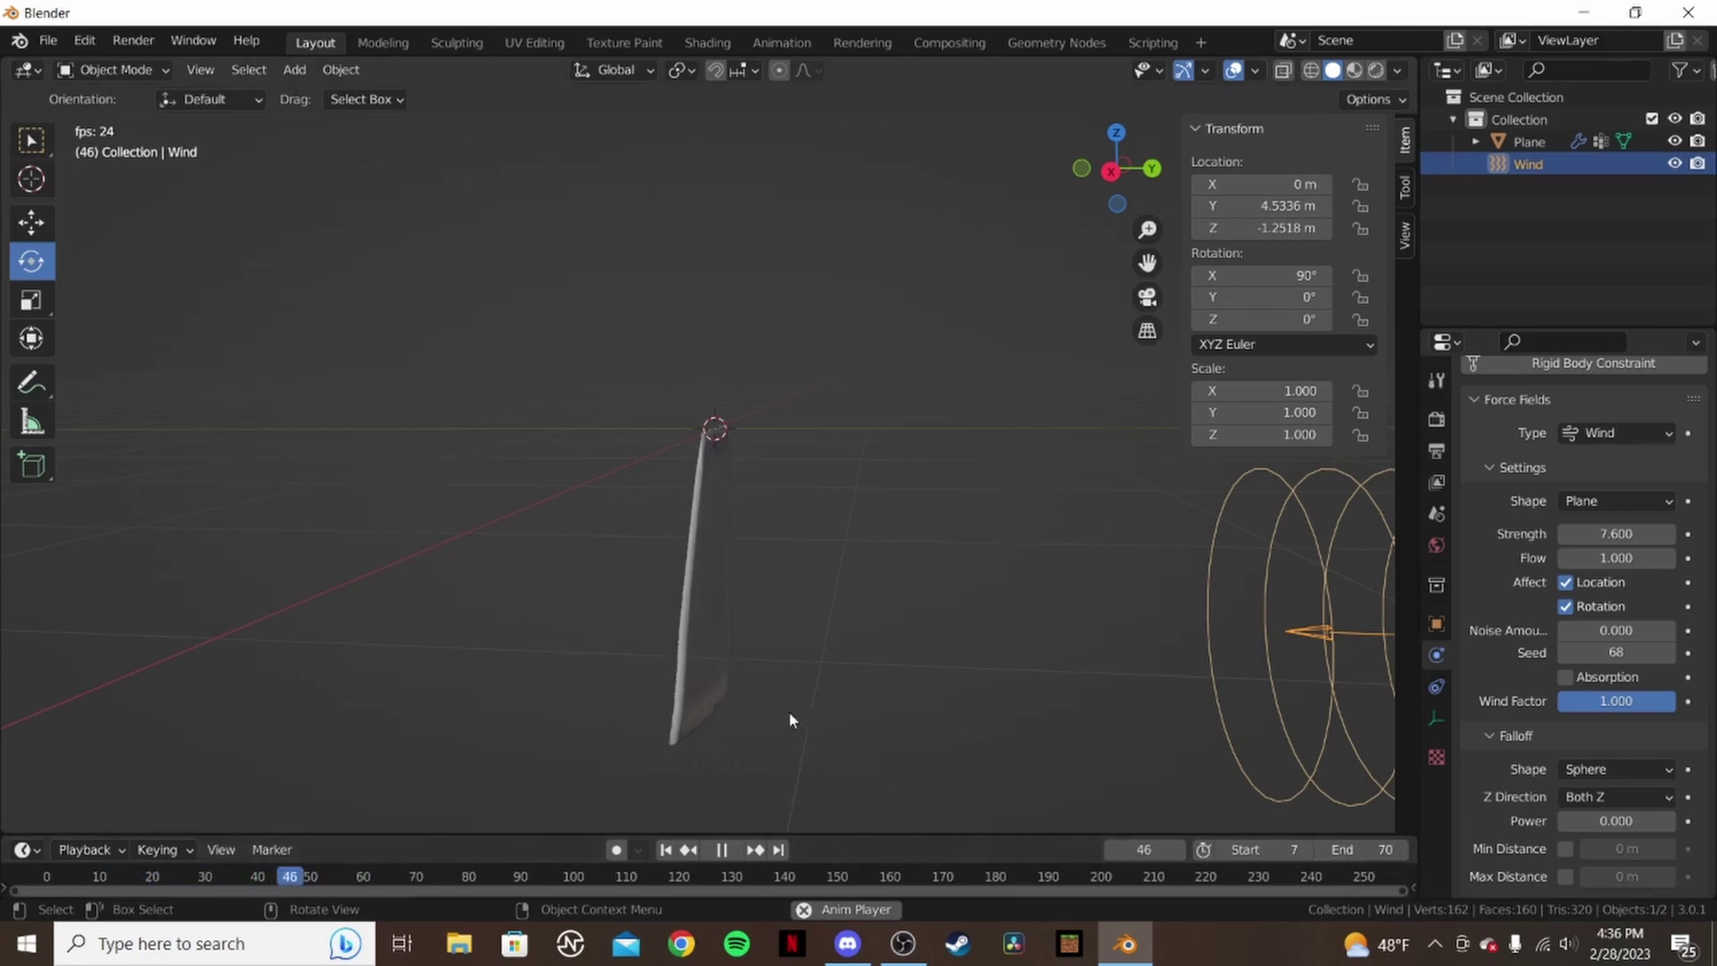
# - Examine the looping cloth from several angles, stop the playback, and return to start frame 7
pyautogui.moveTo(789, 711)
pyautogui.mouseDown(button='middle')
pyautogui.moveTo(738, 691)
pyautogui.moveTo(781, 672)
pyautogui.moveTo(743, 703)
pyautogui.moveTo(757, 716)
pyautogui.mouseUp(button='middle')
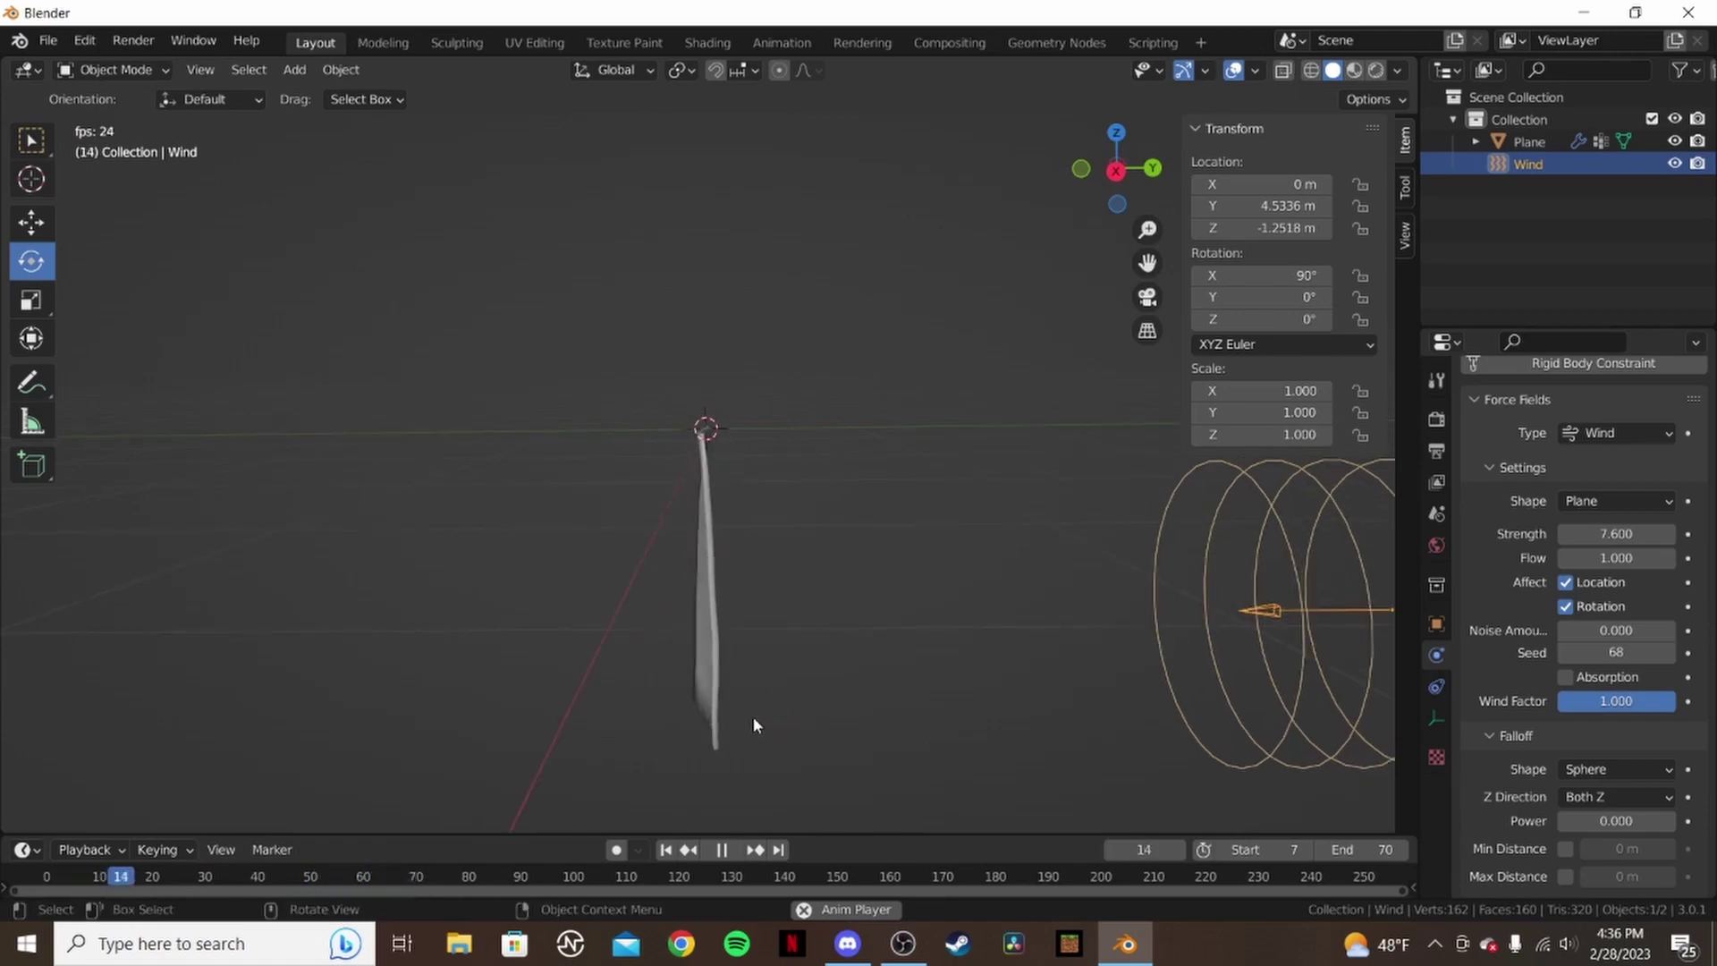
pyautogui.moveTo(716, 535)
pyautogui.mouseDown(button='middle')
pyautogui.moveTo(690, 575)
pyautogui.moveTo(743, 529)
pyautogui.mouseUp(button='middle')
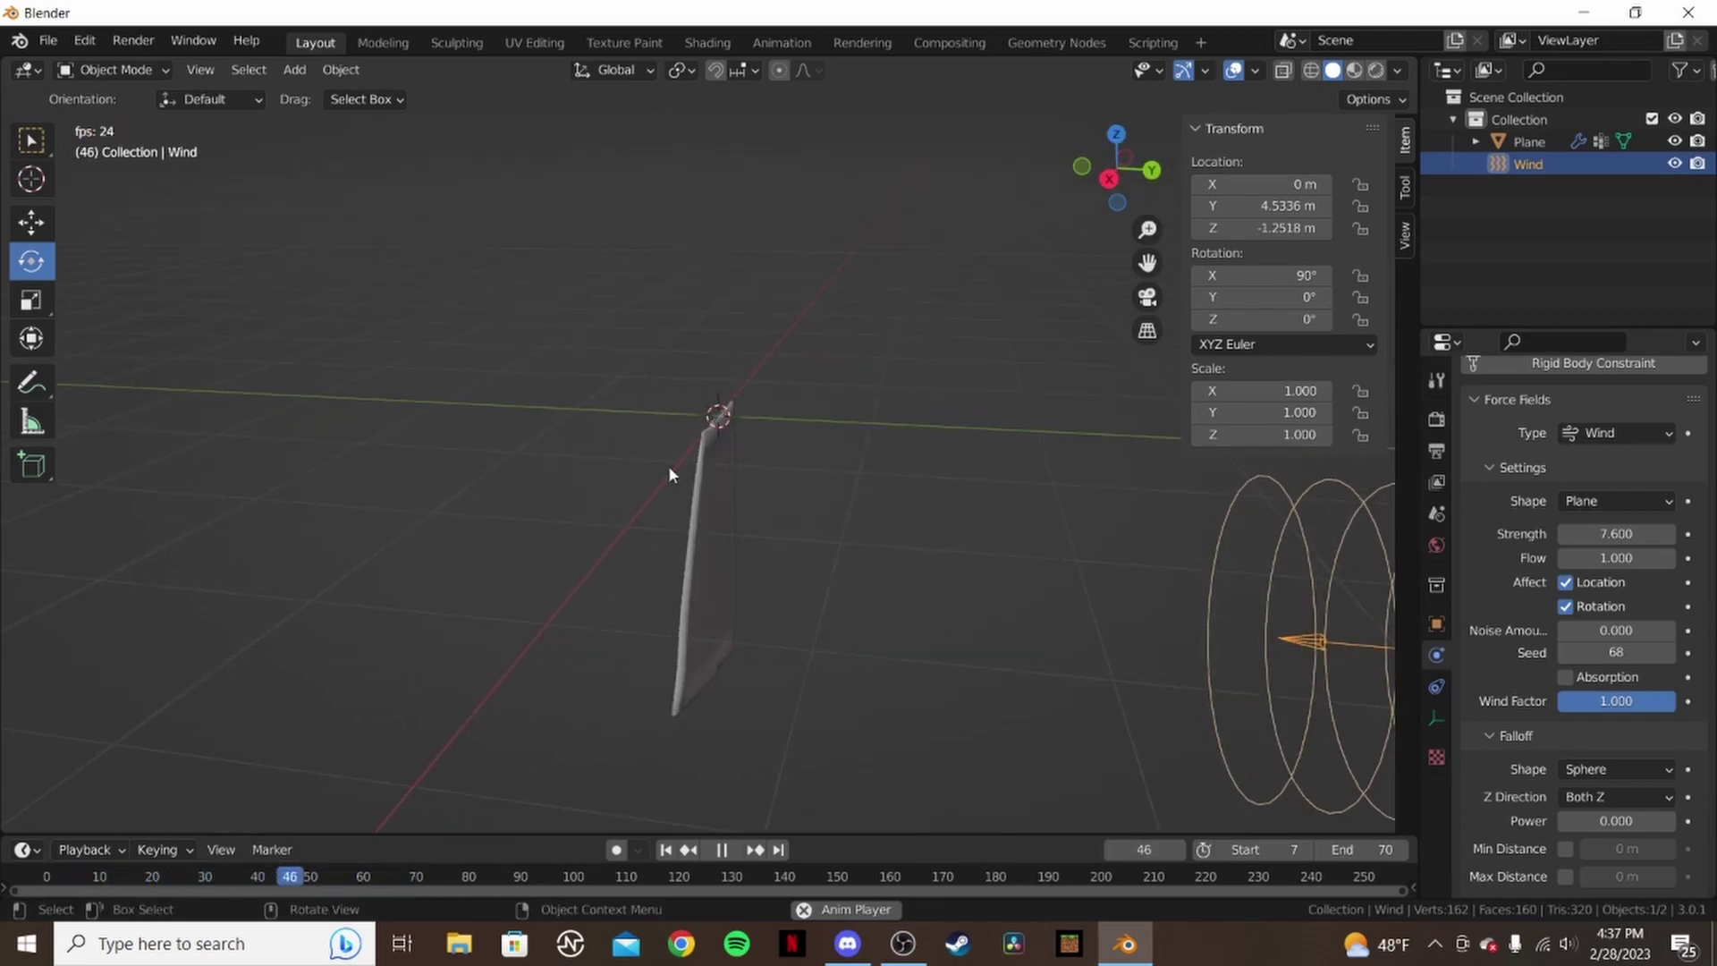
pyautogui.click(723, 849)
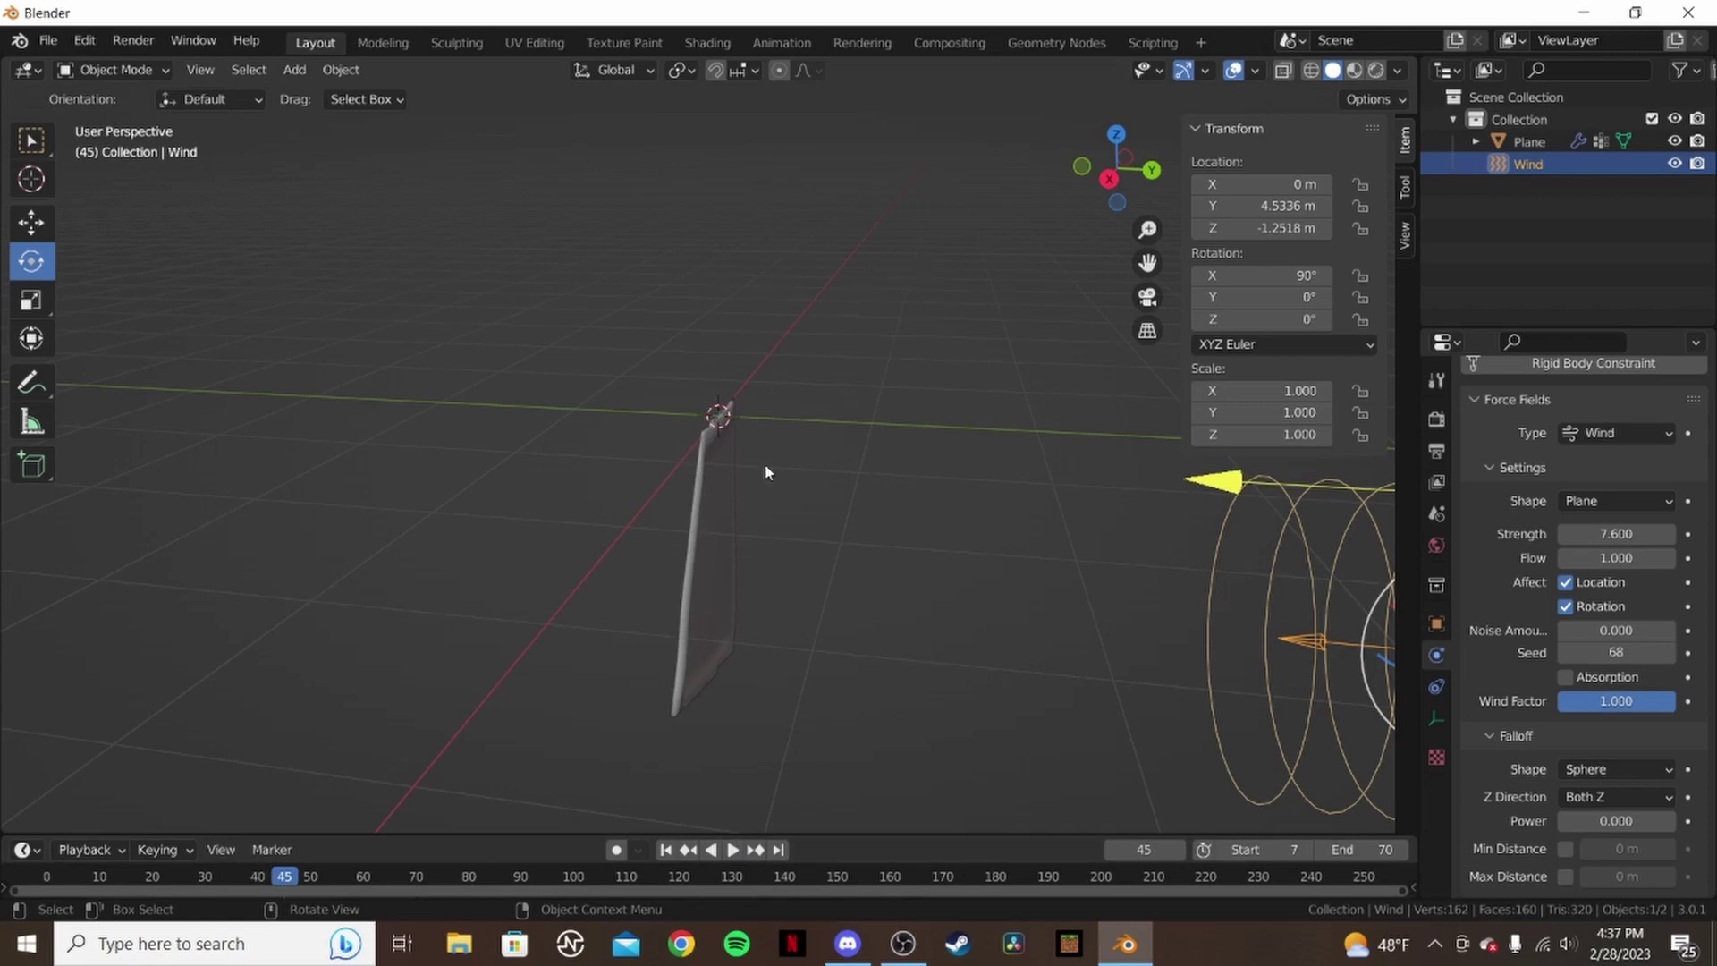
pyautogui.click(668, 850)
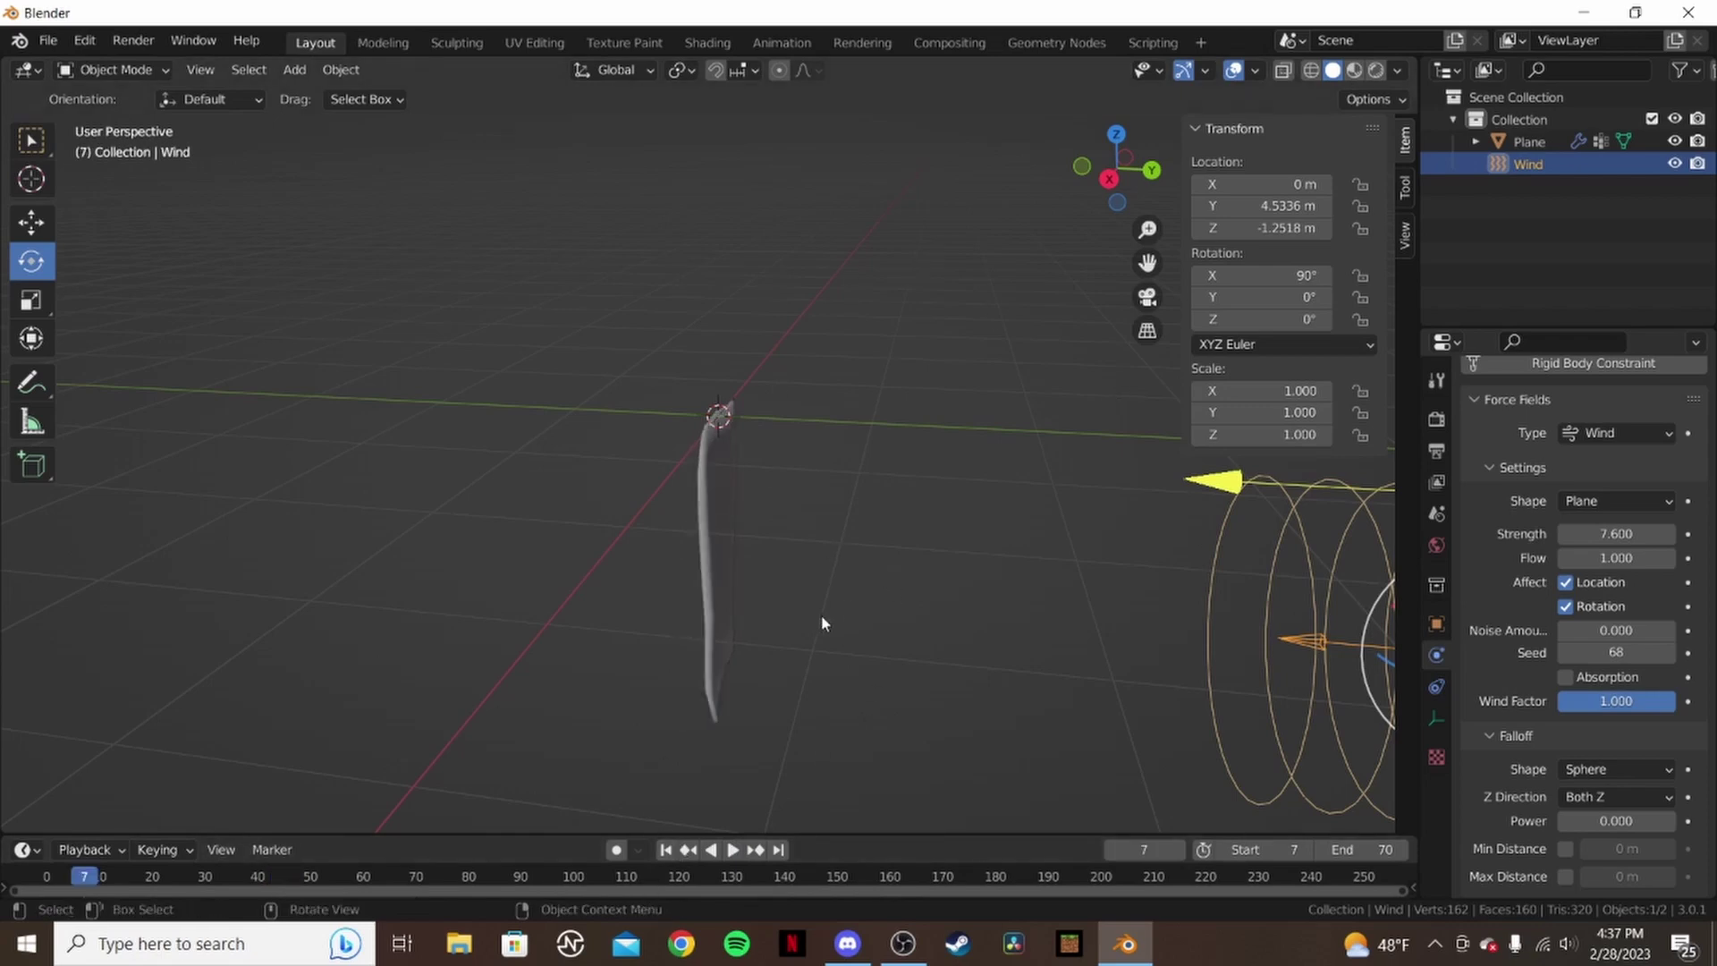
pyautogui.moveTo(822, 623); pyautogui.dragTo(1073, 613, button='middle')
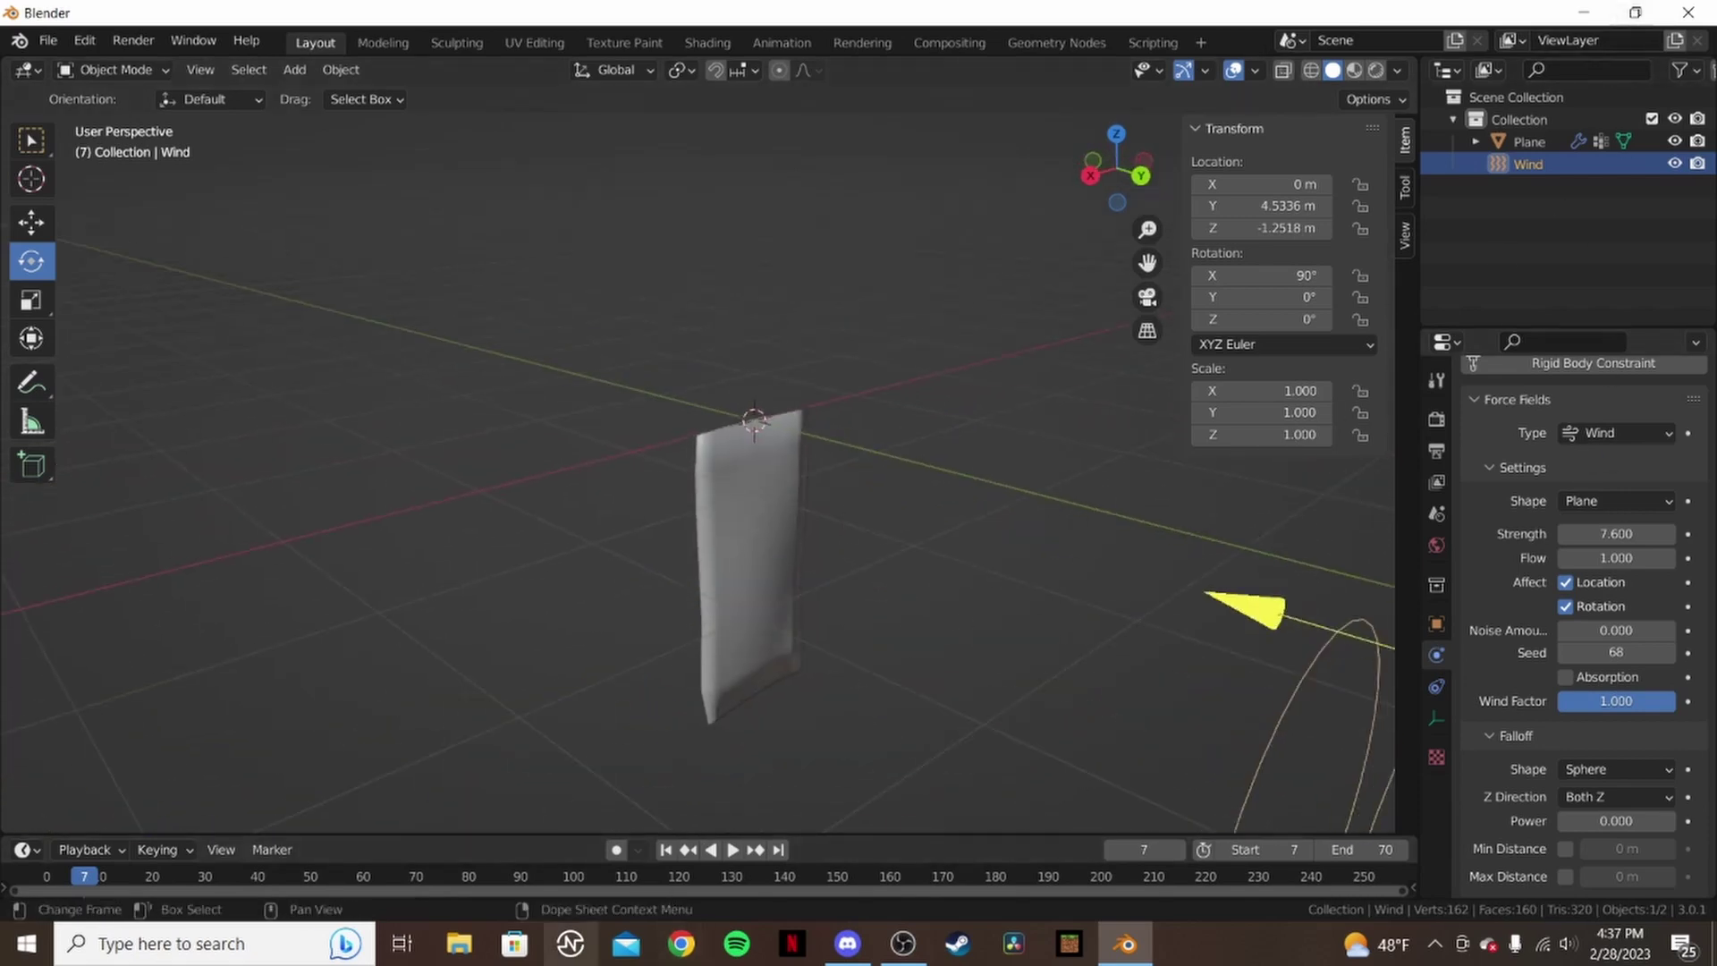
# - Switch to File Explorer and open the Steam\steamapps\common folder on the D: drive
pyautogui.click(459, 943)
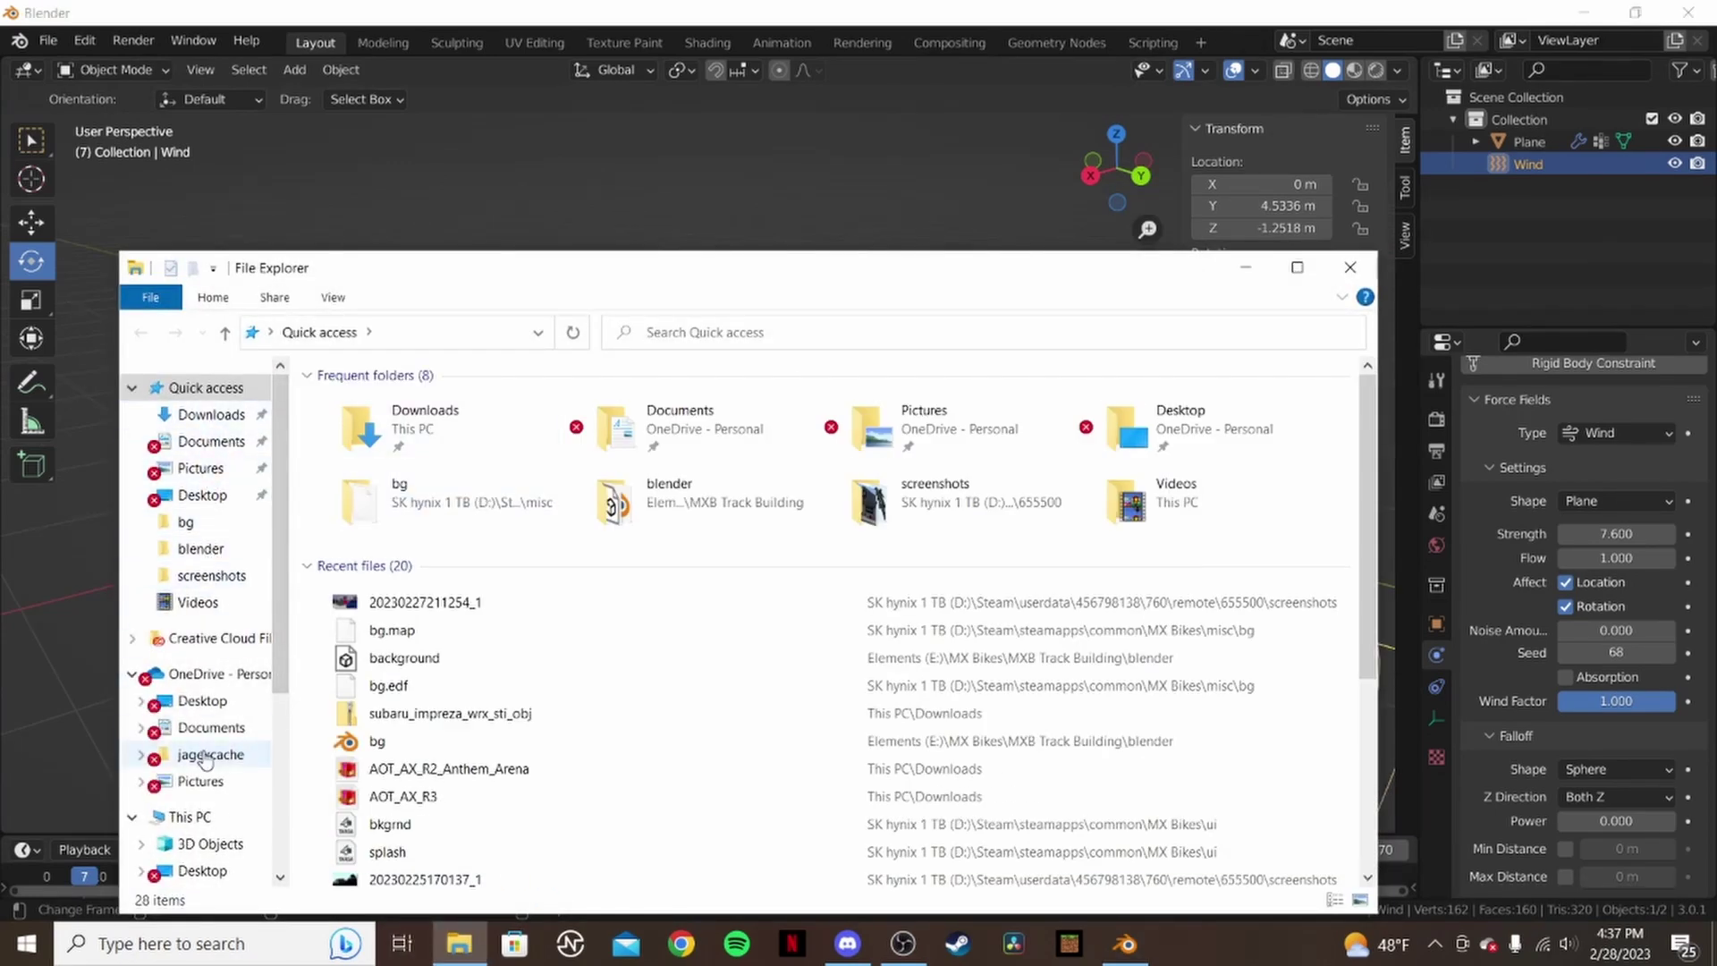
pyautogui.scroll(-4, 205, 759)
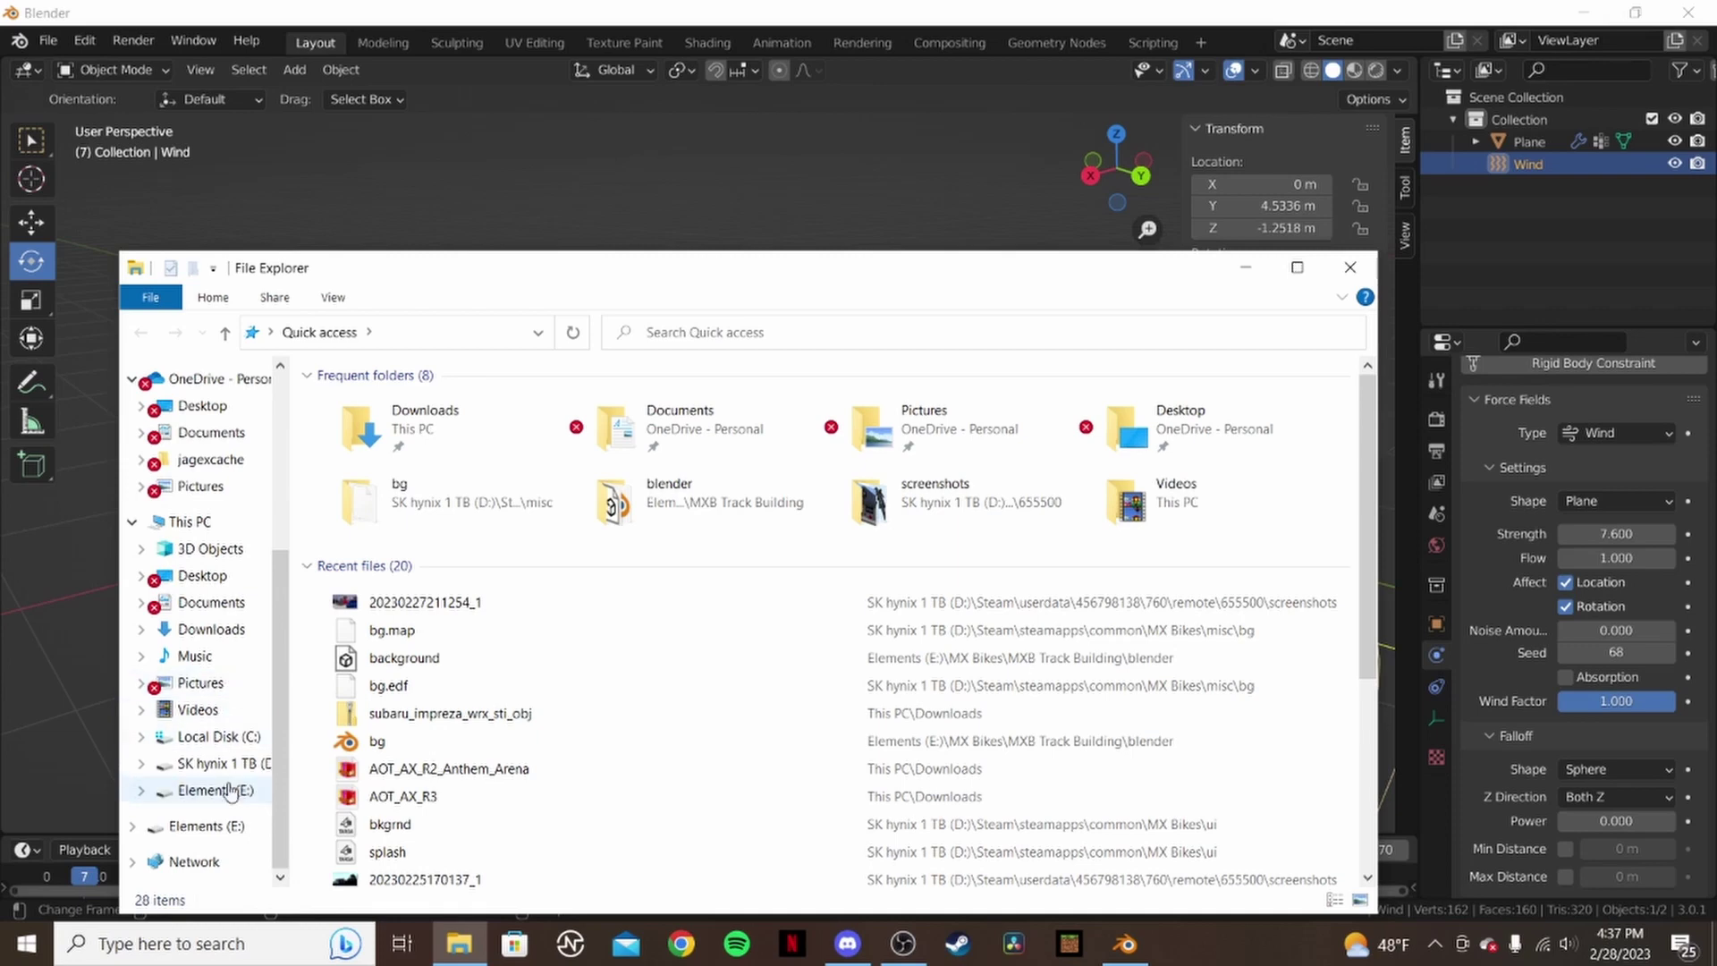
pyautogui.click(219, 763)
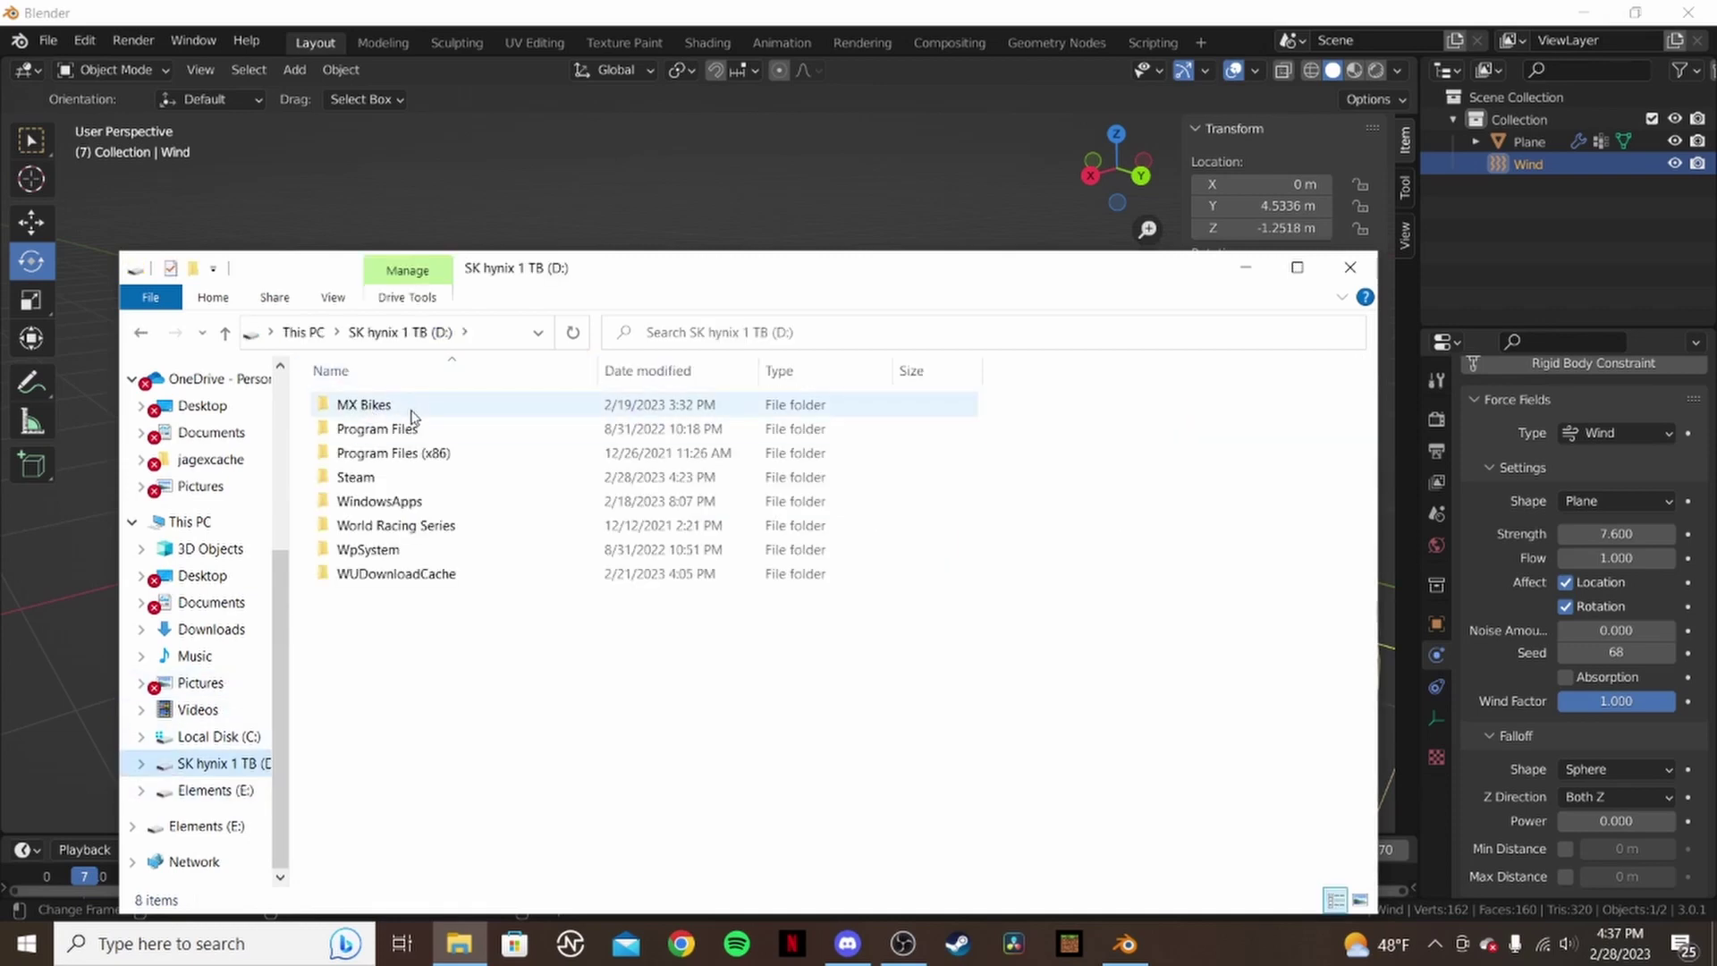
pyautogui.doubleClick(411, 479)
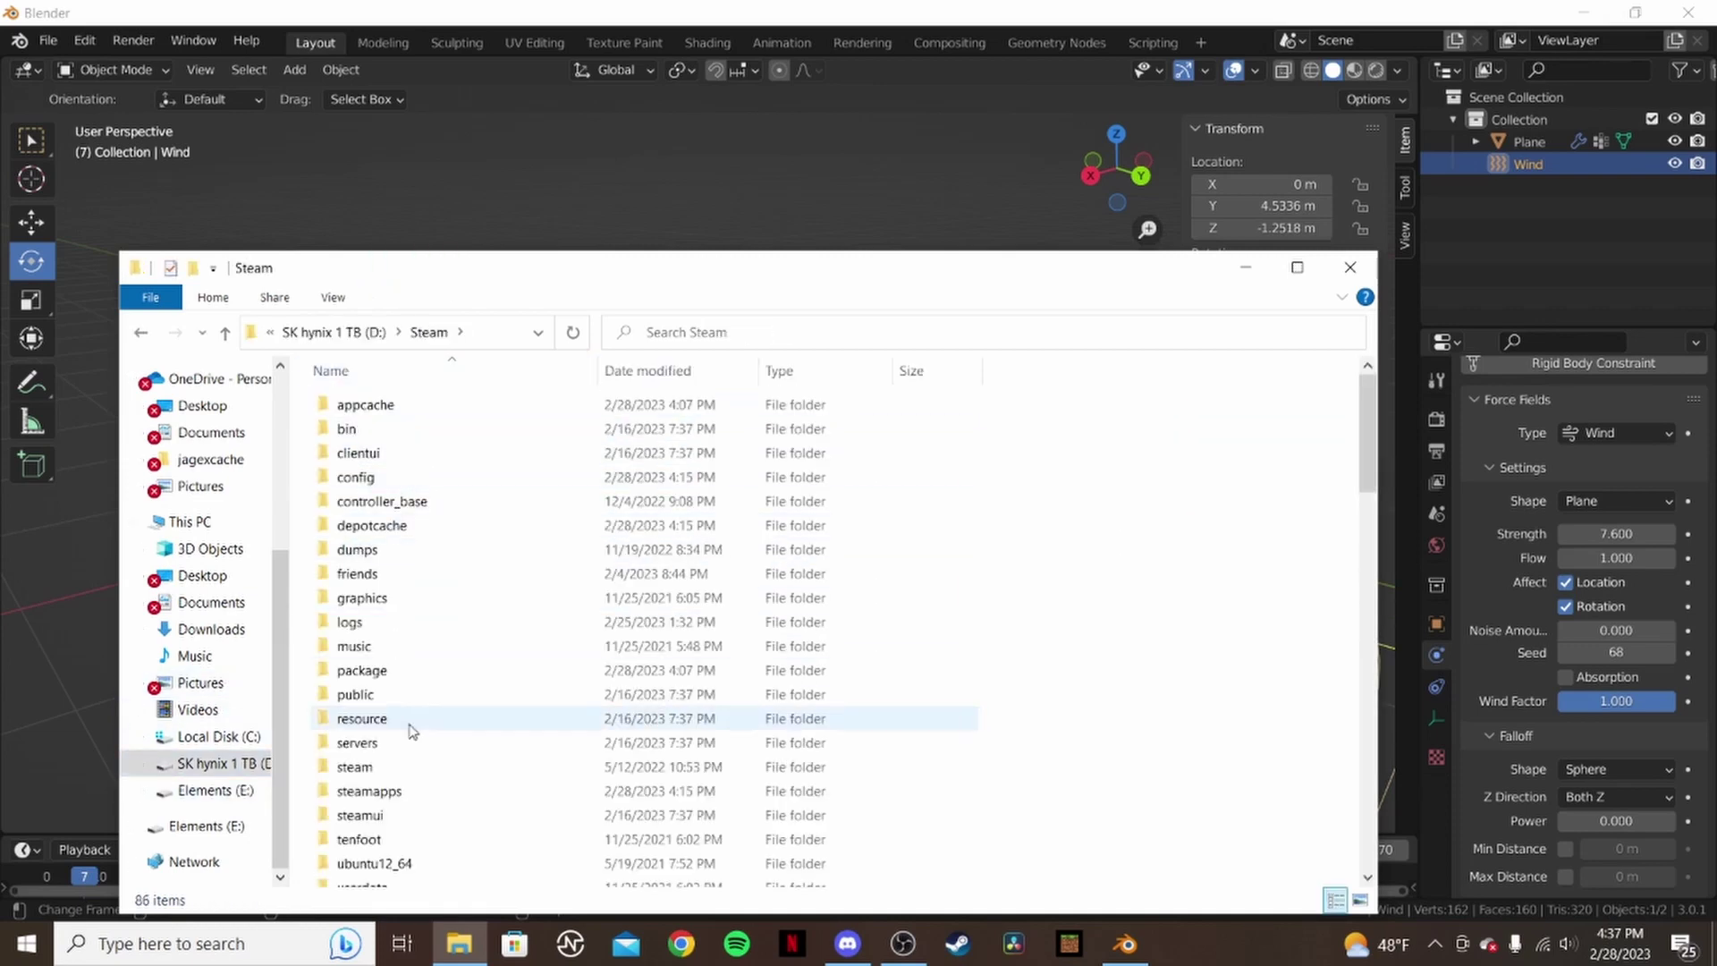
pyautogui.scroll(-5, 411, 731)
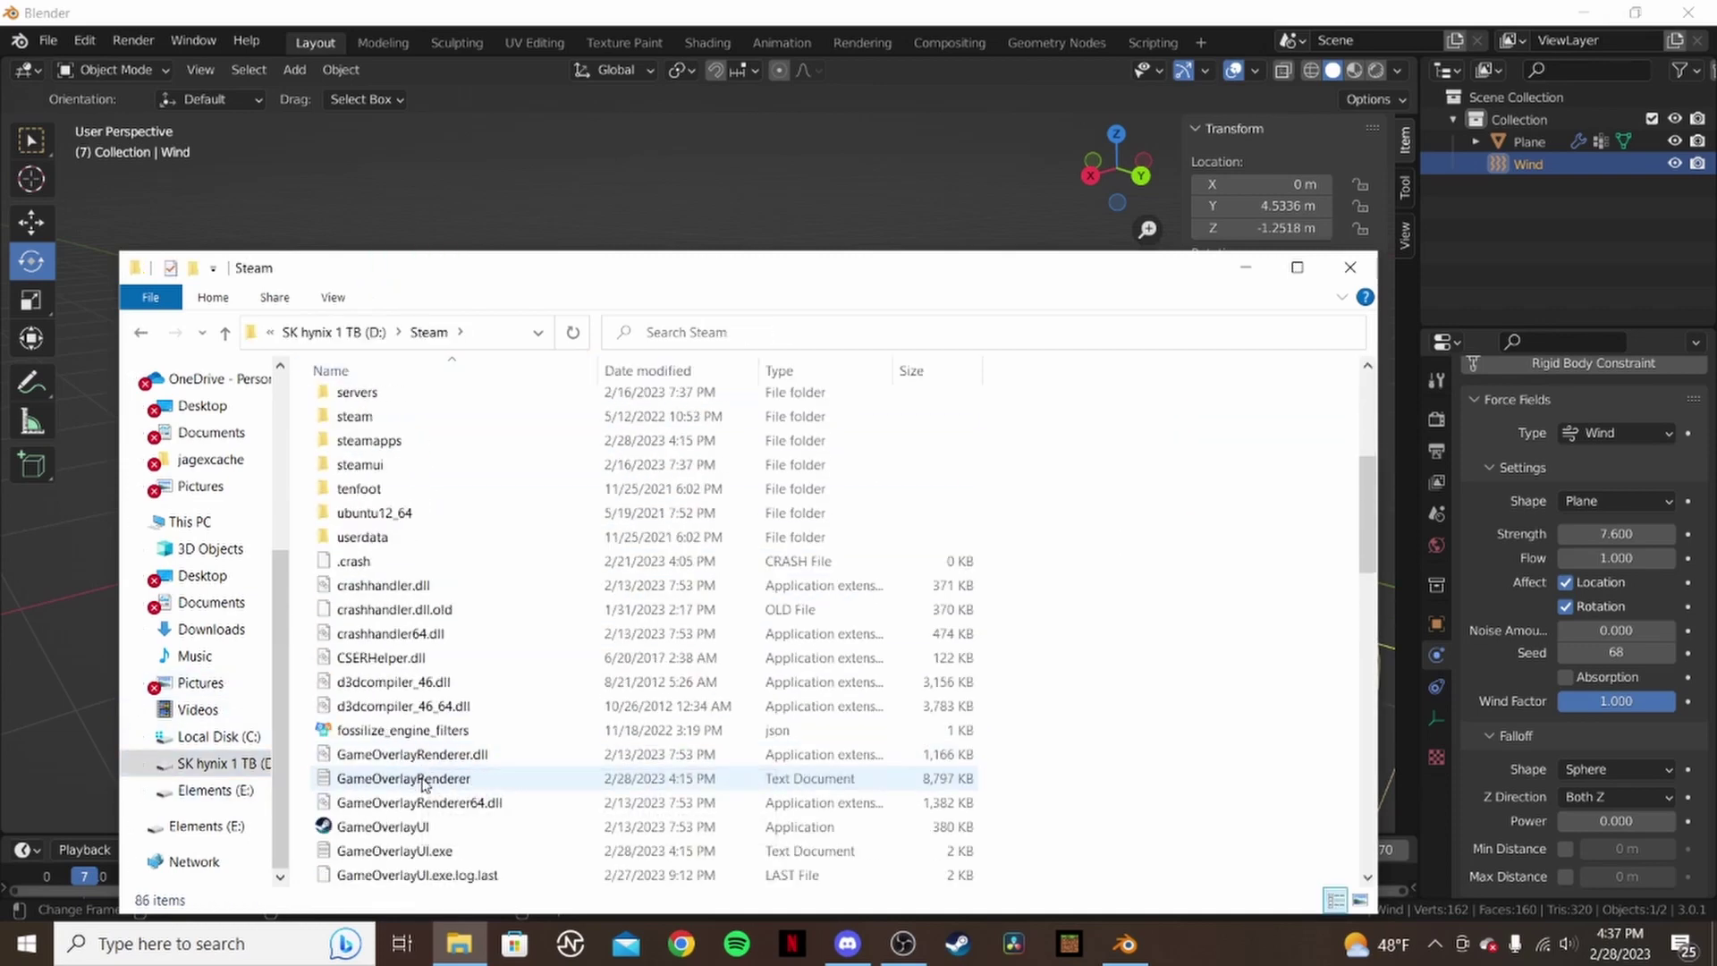
pyautogui.doubleClick(394, 441)
pyautogui.doubleClick(404, 401)
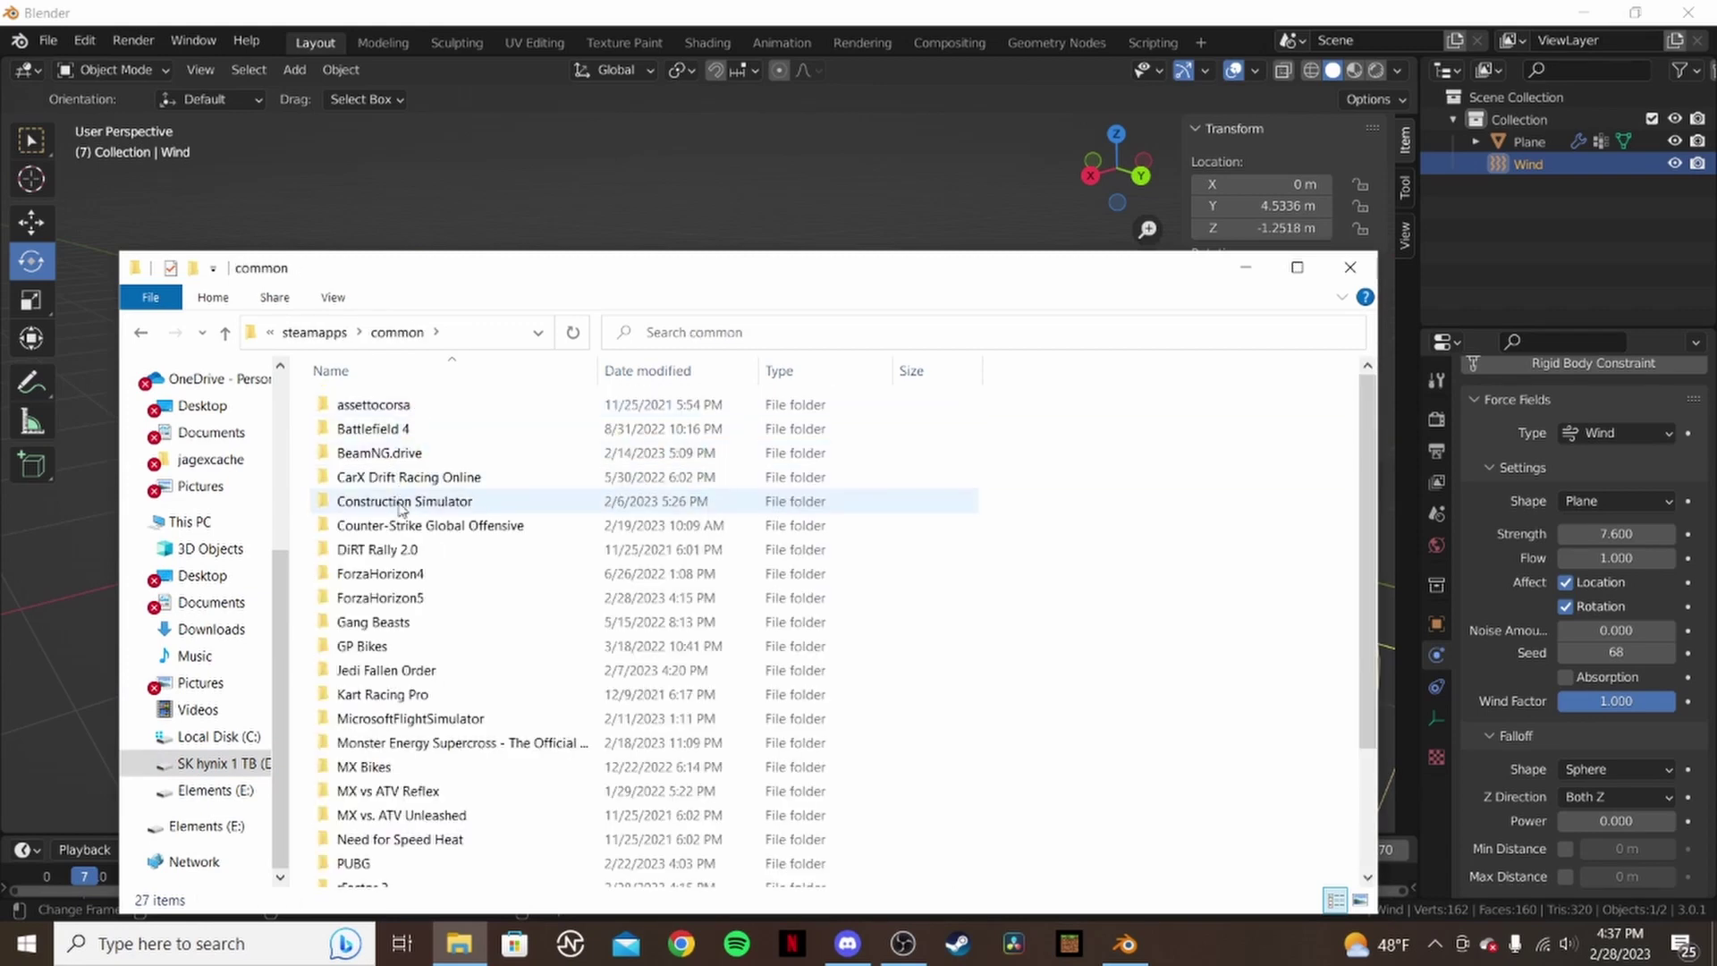
# - Open the misc\flags folder inside the MX Bikes game folder
pyautogui.scroll(-2, 407, 689)
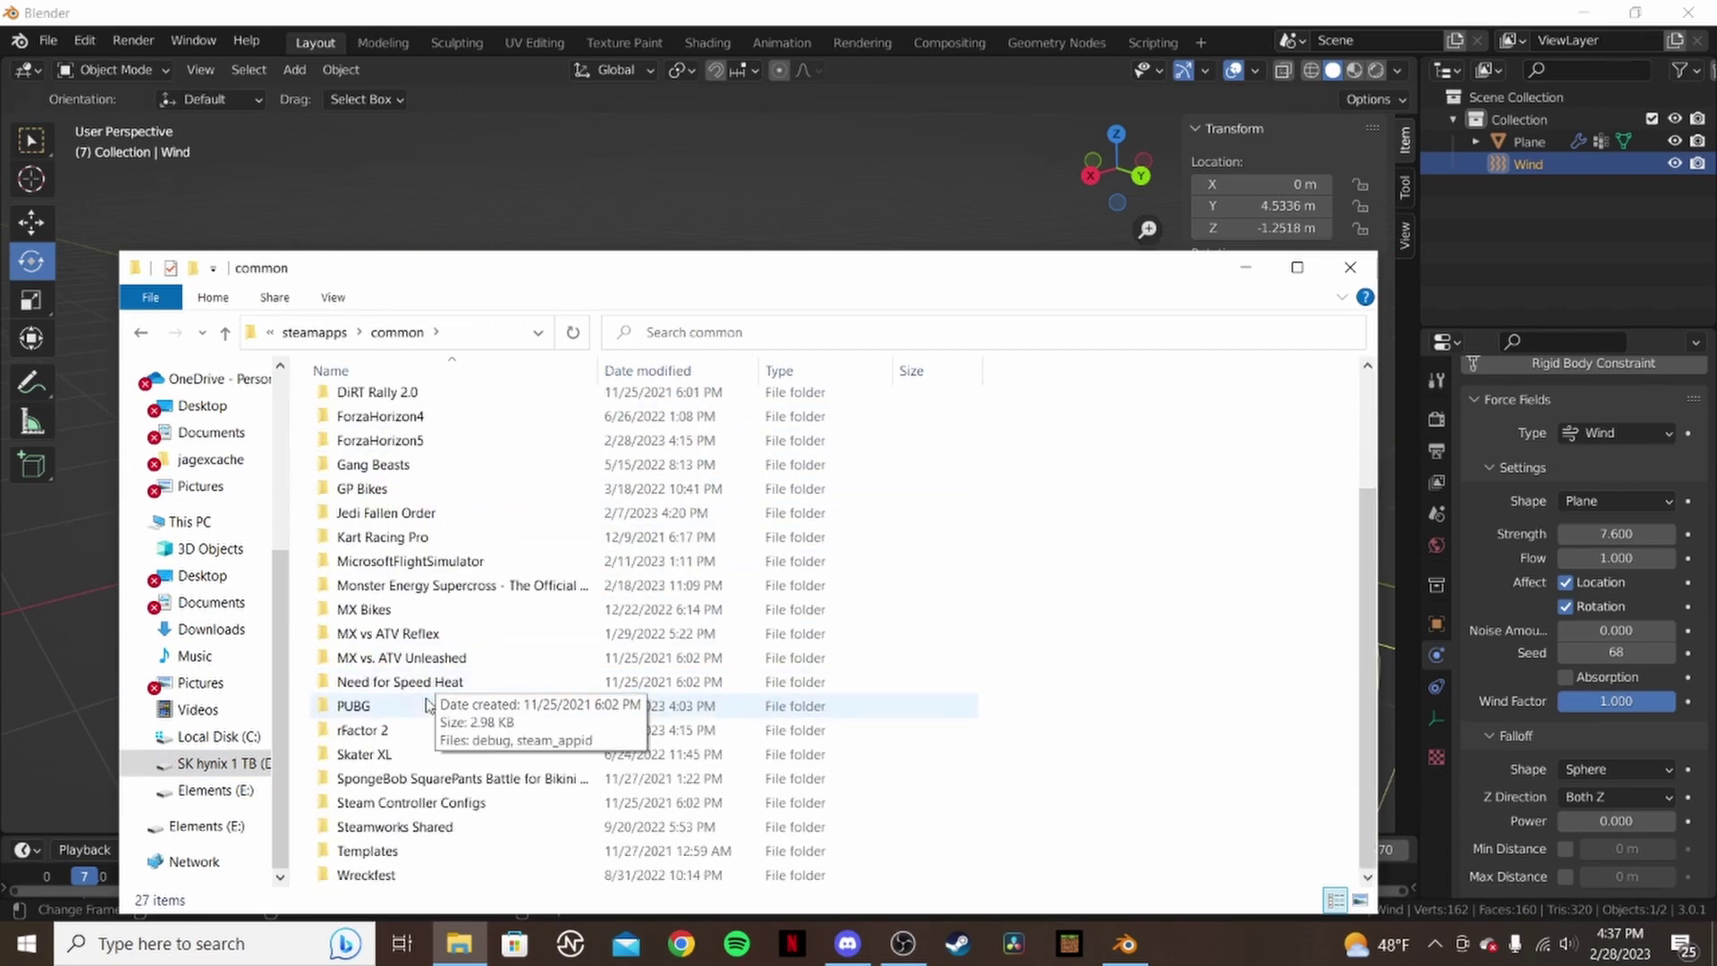
pyautogui.doubleClick(407, 609)
pyautogui.doubleClick(405, 483)
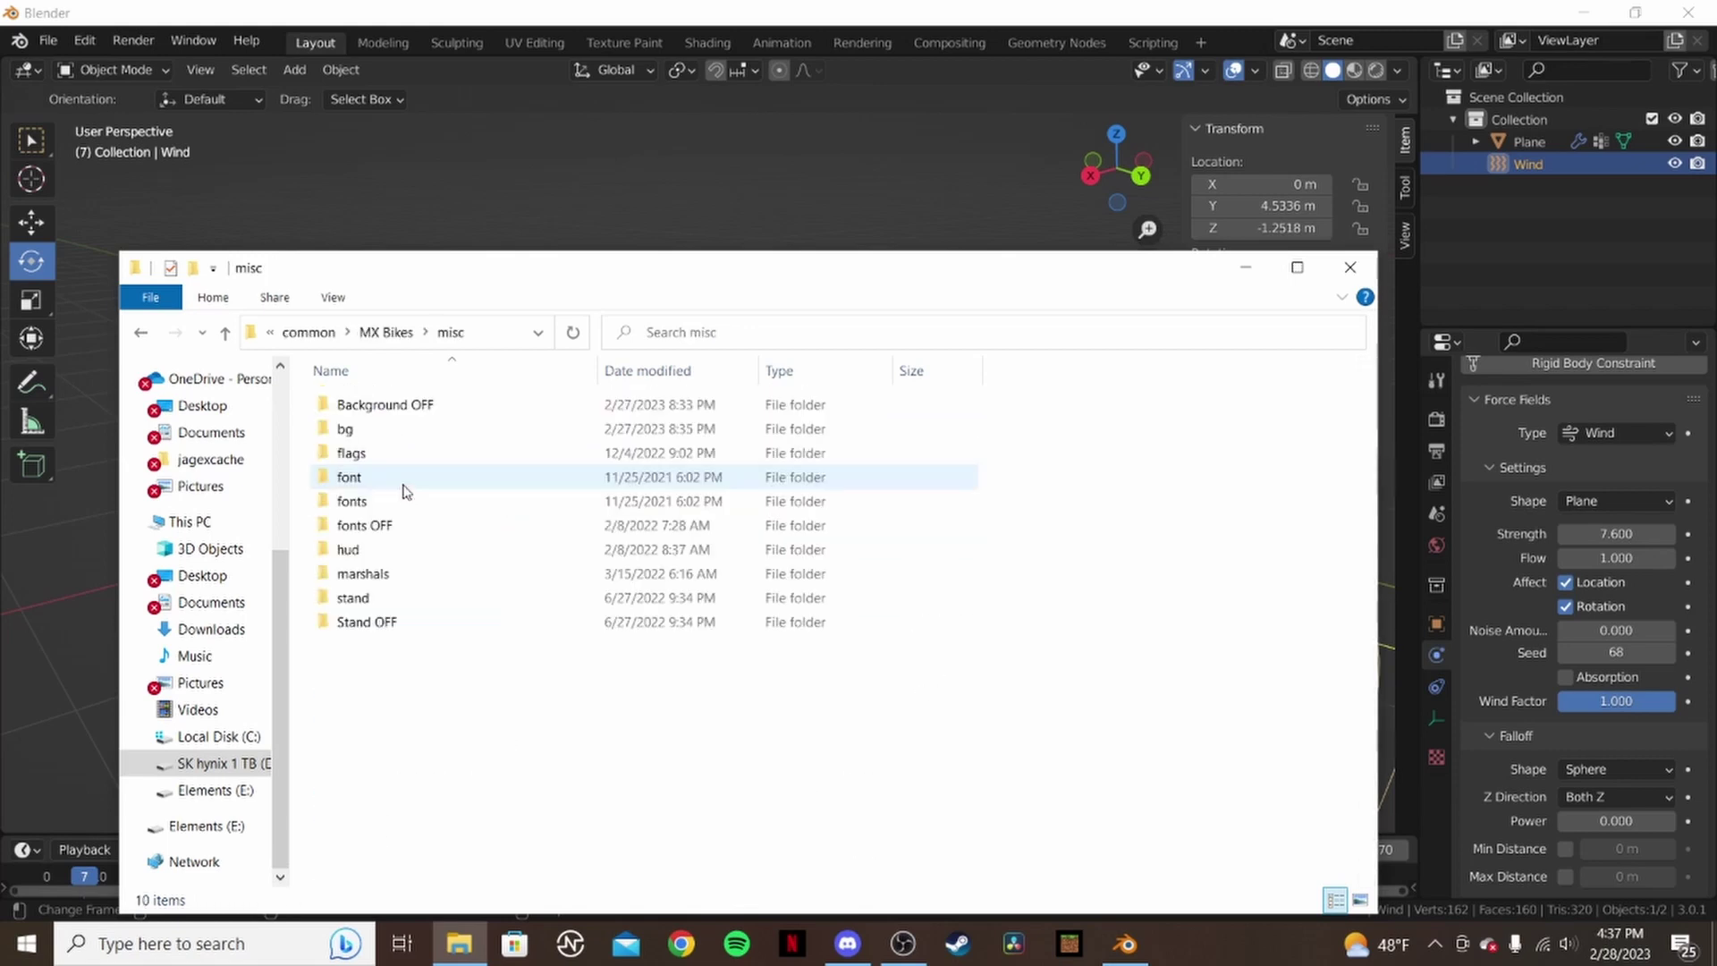
pyautogui.doubleClick(398, 458)
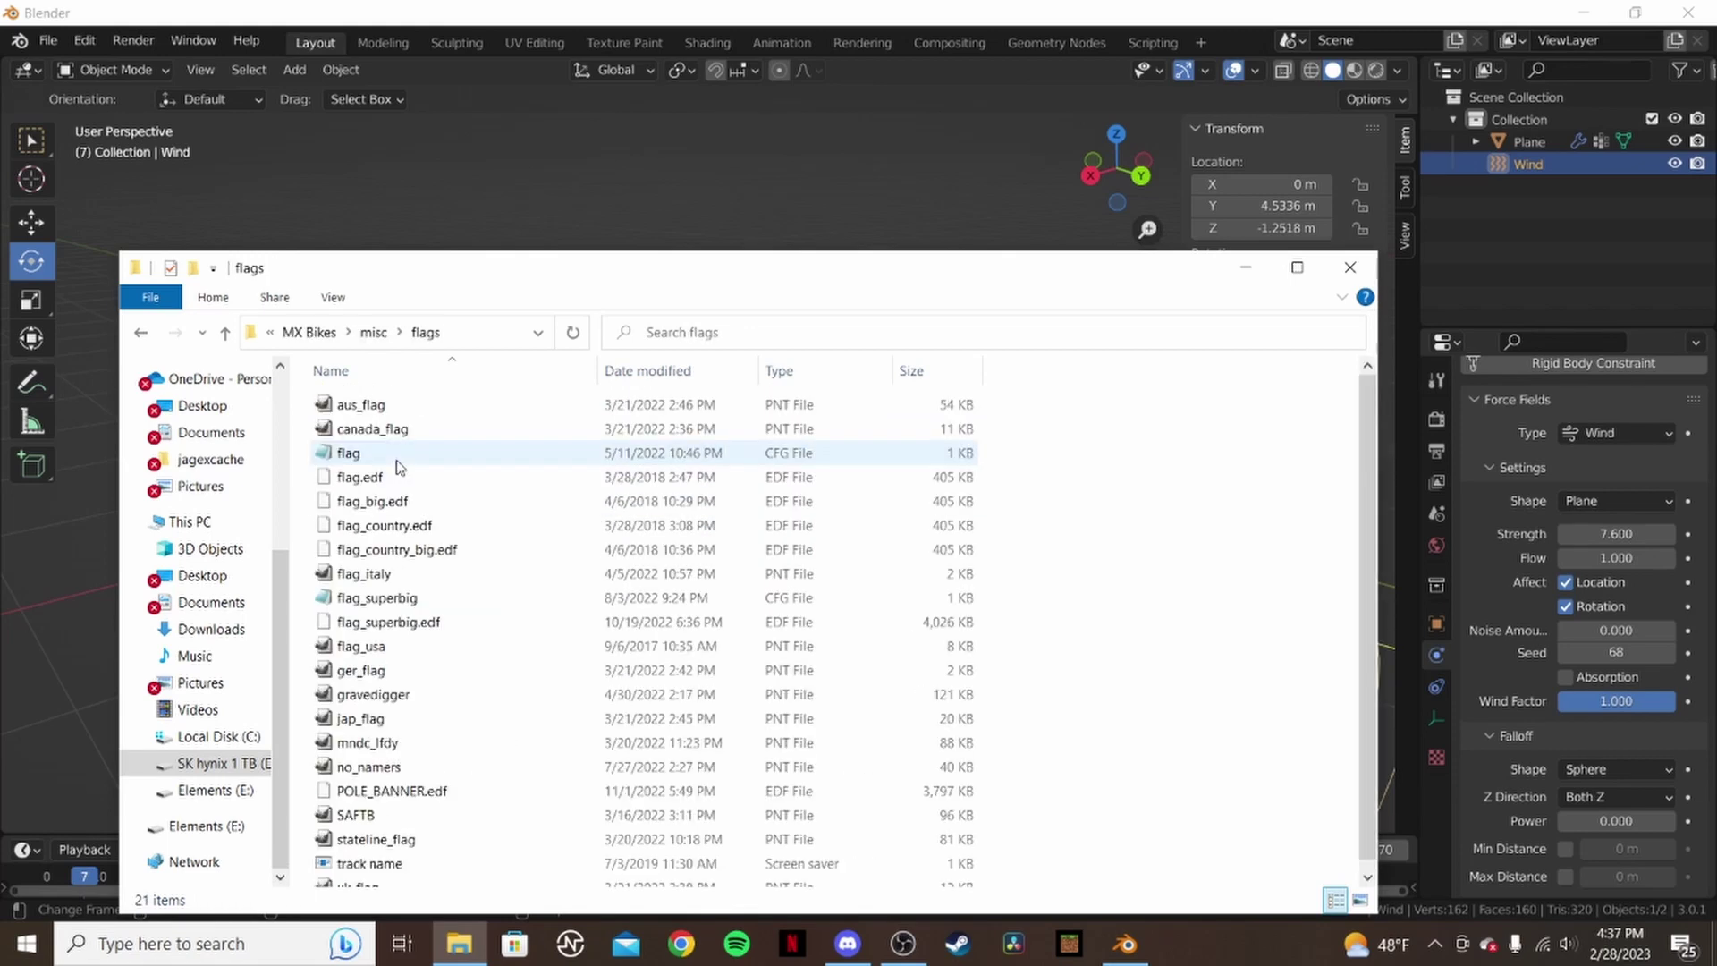
# - Open the flag CFG file in Notepad++ and restore its window to a smaller size over the other windows
pyautogui.click(399, 462)
pyautogui.rightClick(409, 456)
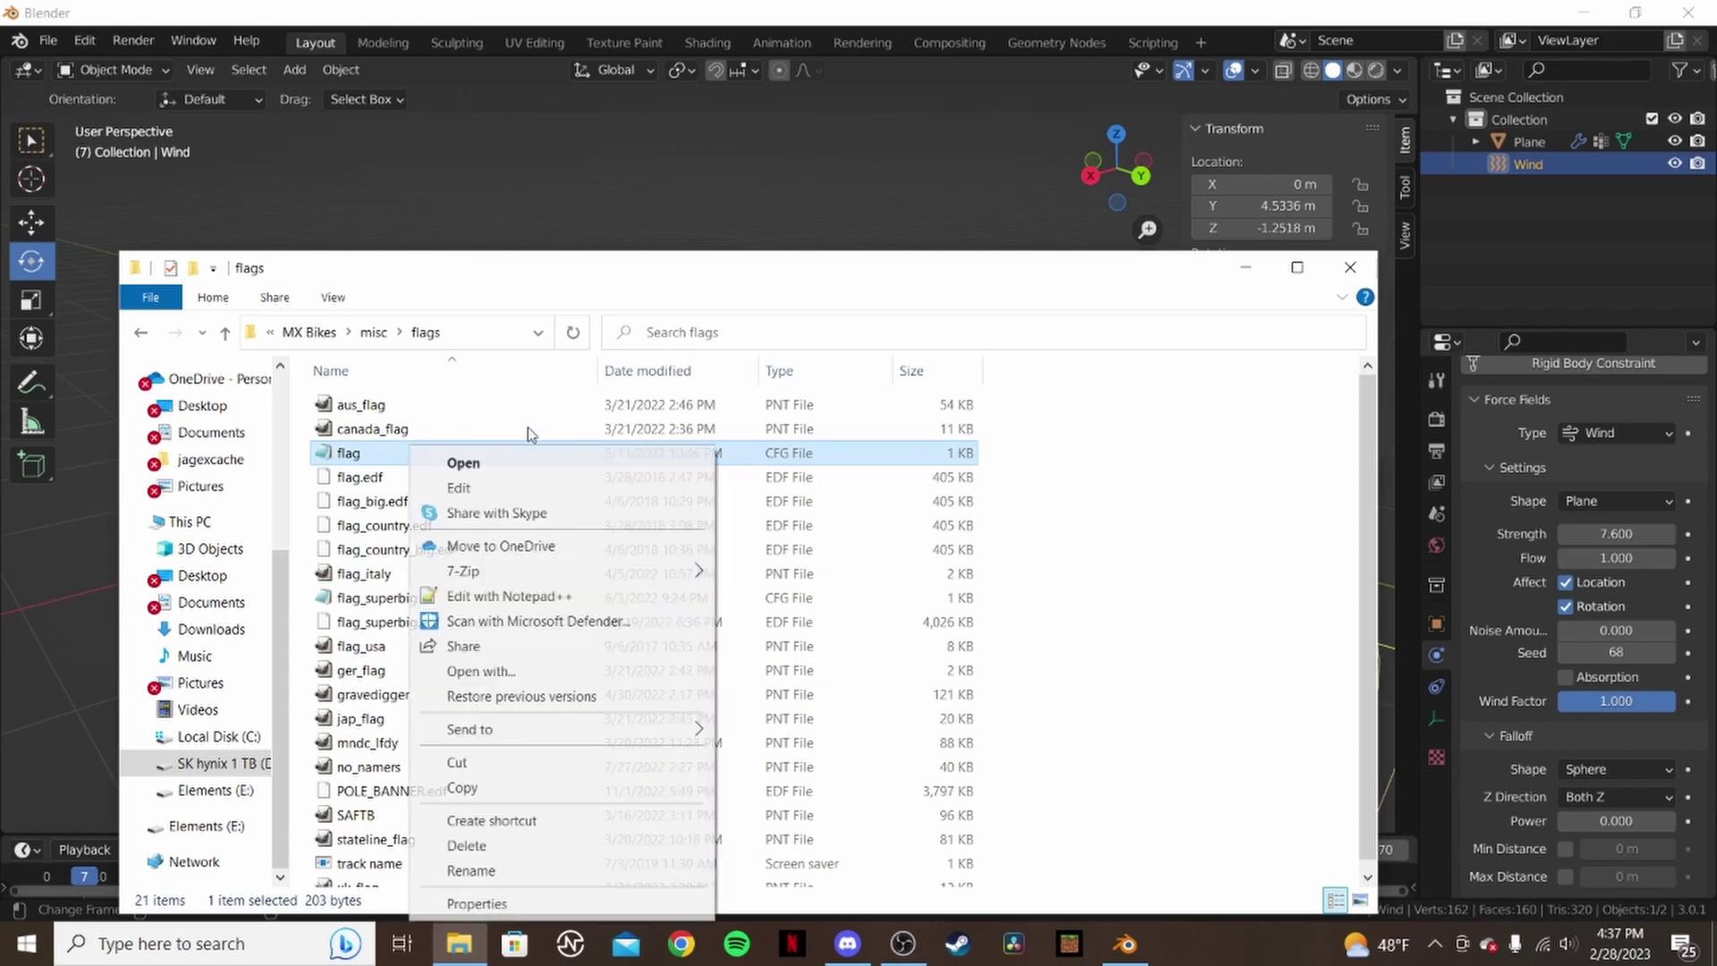
pyautogui.click(507, 595)
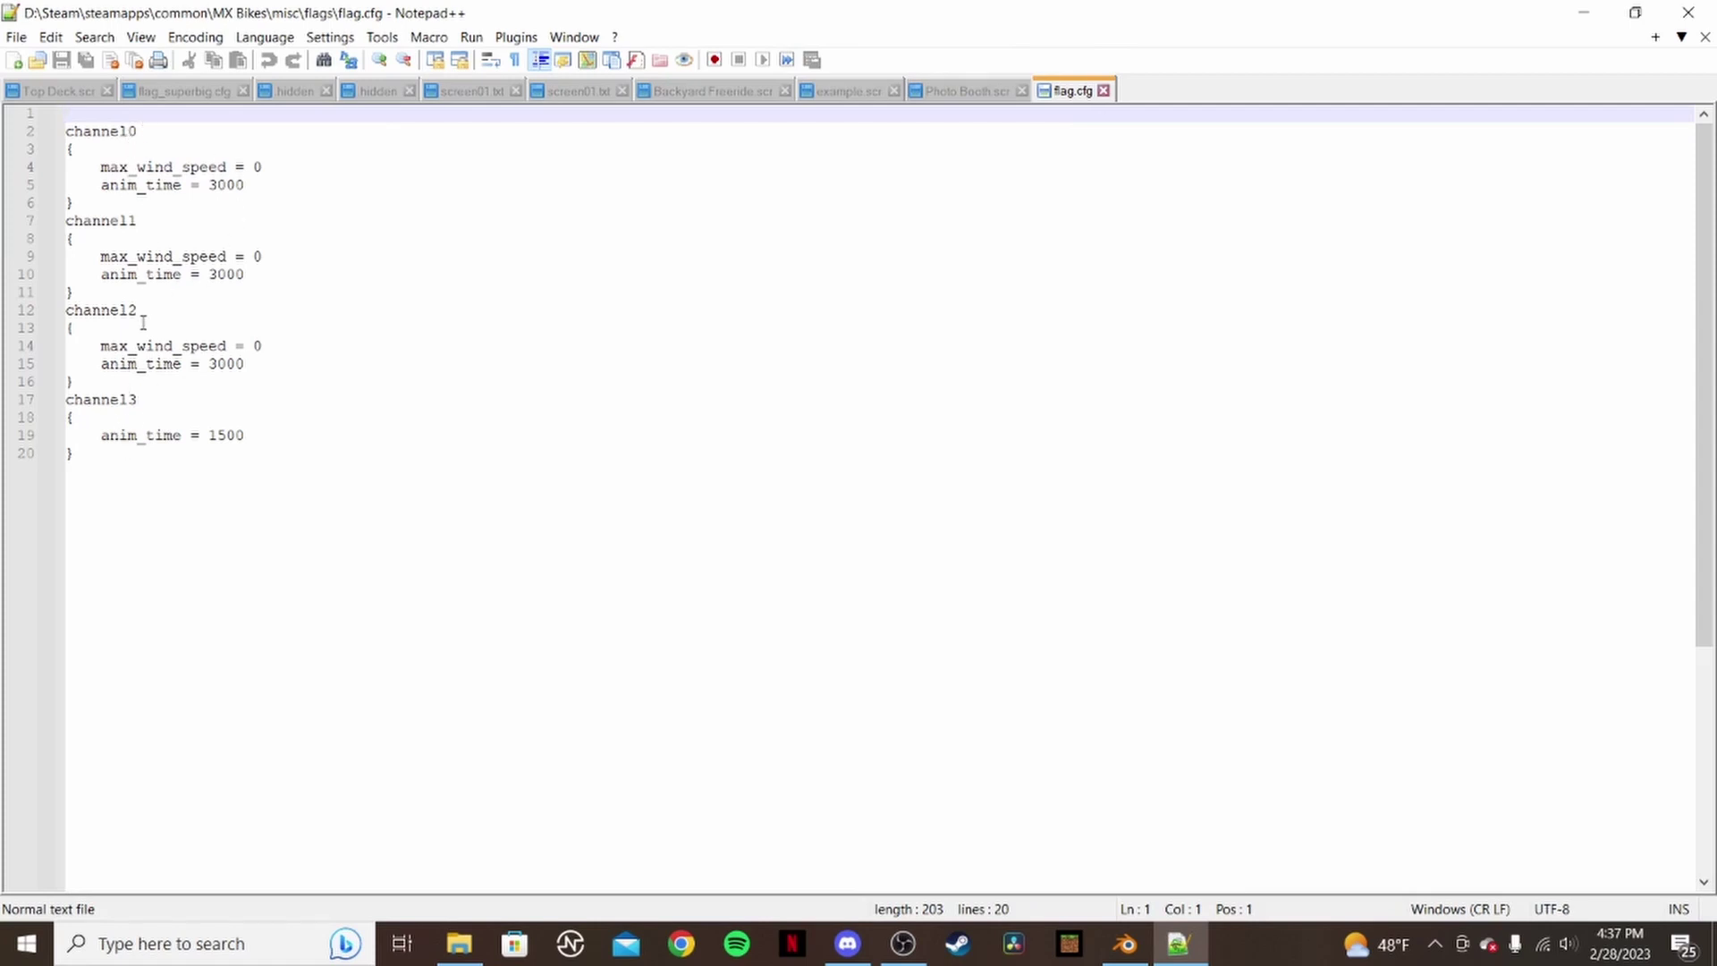
pyautogui.click(1635, 13)
pyautogui.moveTo(773, 168); pyautogui.dragTo(874, 141)
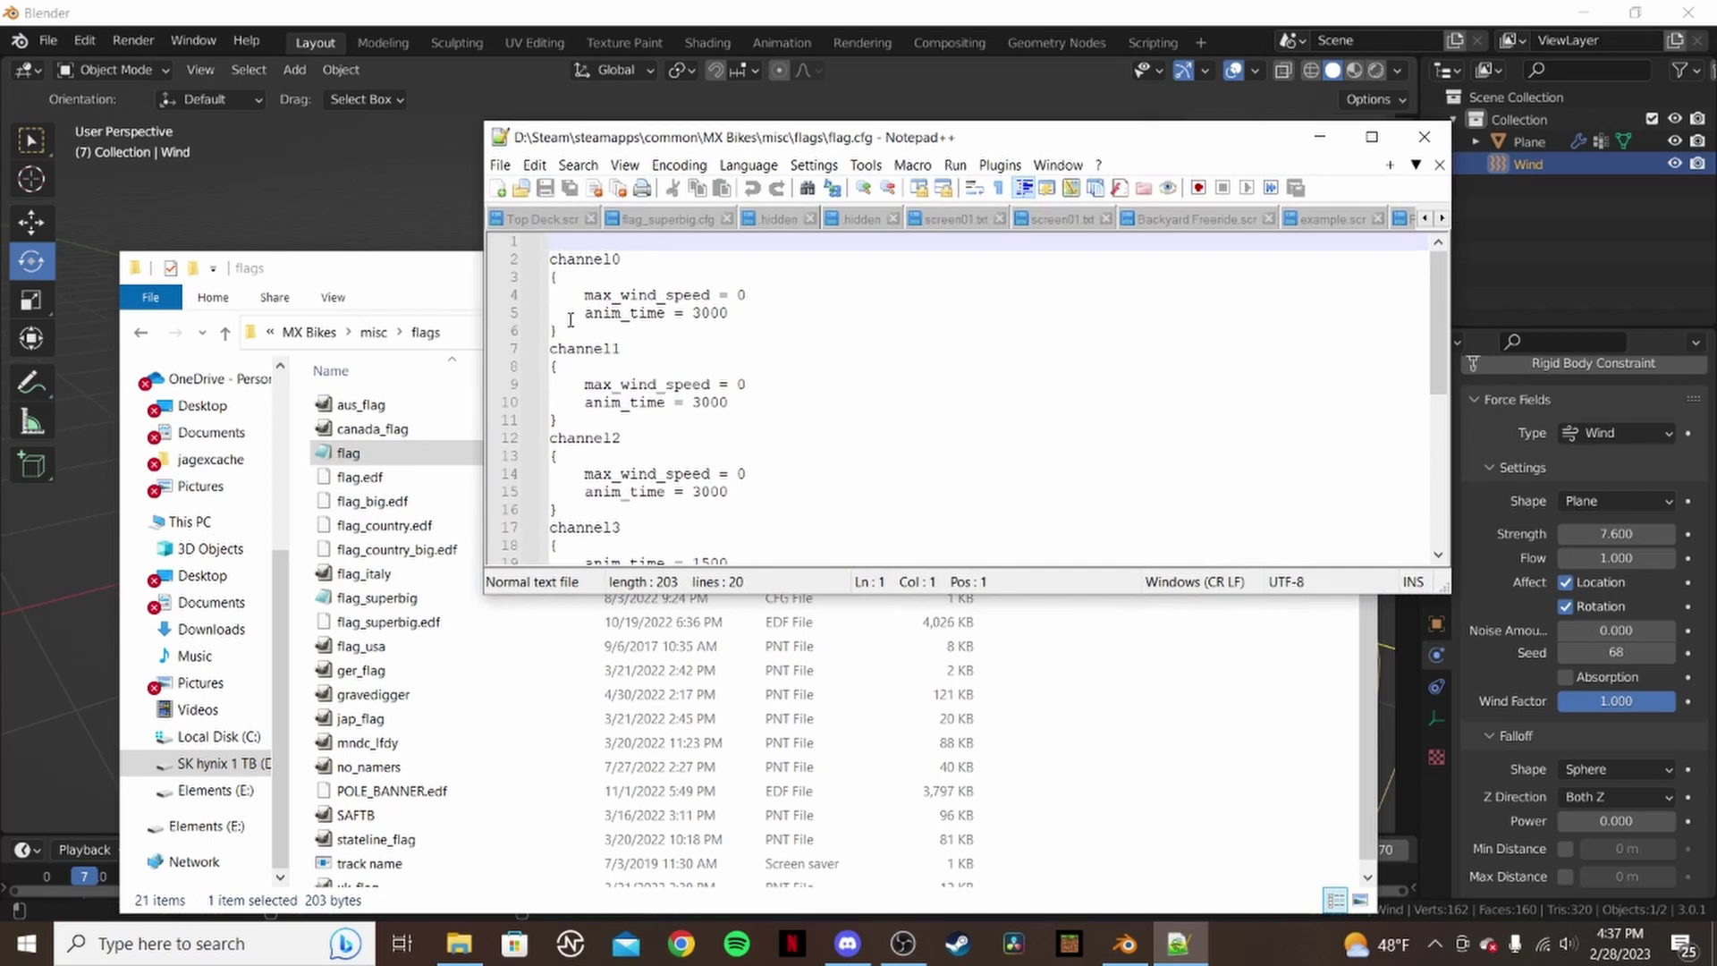
# - Examine the channel0 to channel3 blocks in flag.cfg, with their max_wind_speed and anim_time settings
pyautogui.moveTo(567, 333); pyautogui.dragTo(553, 254)
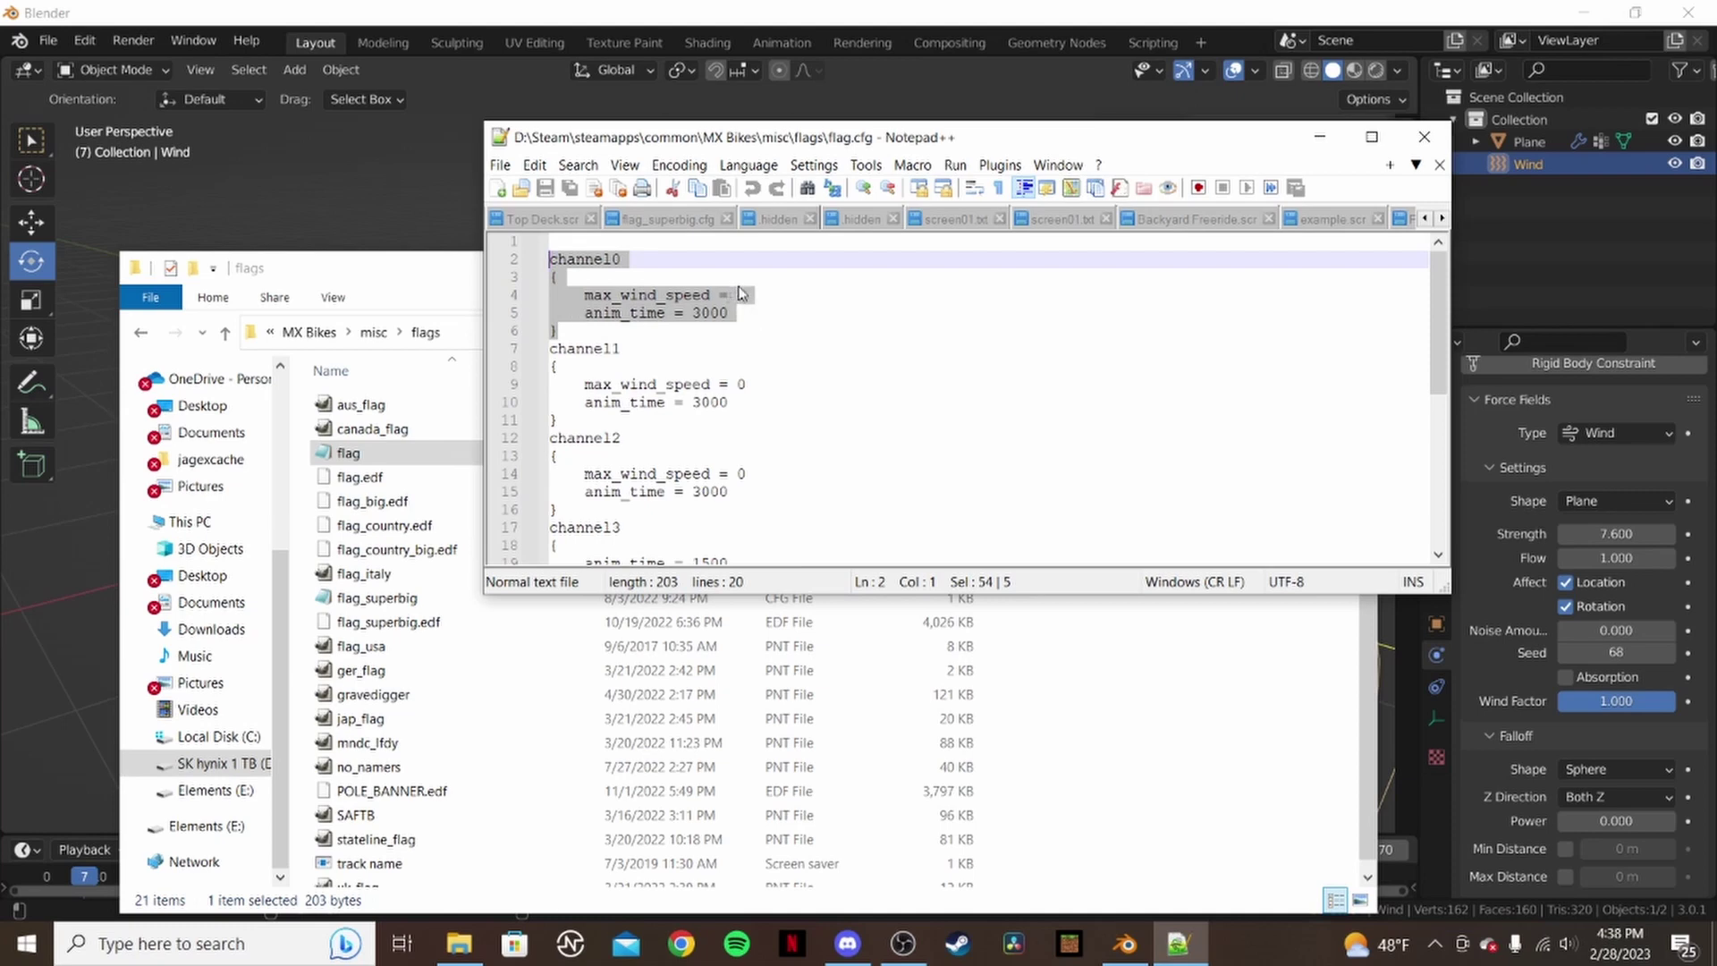
pyautogui.click(583, 359)
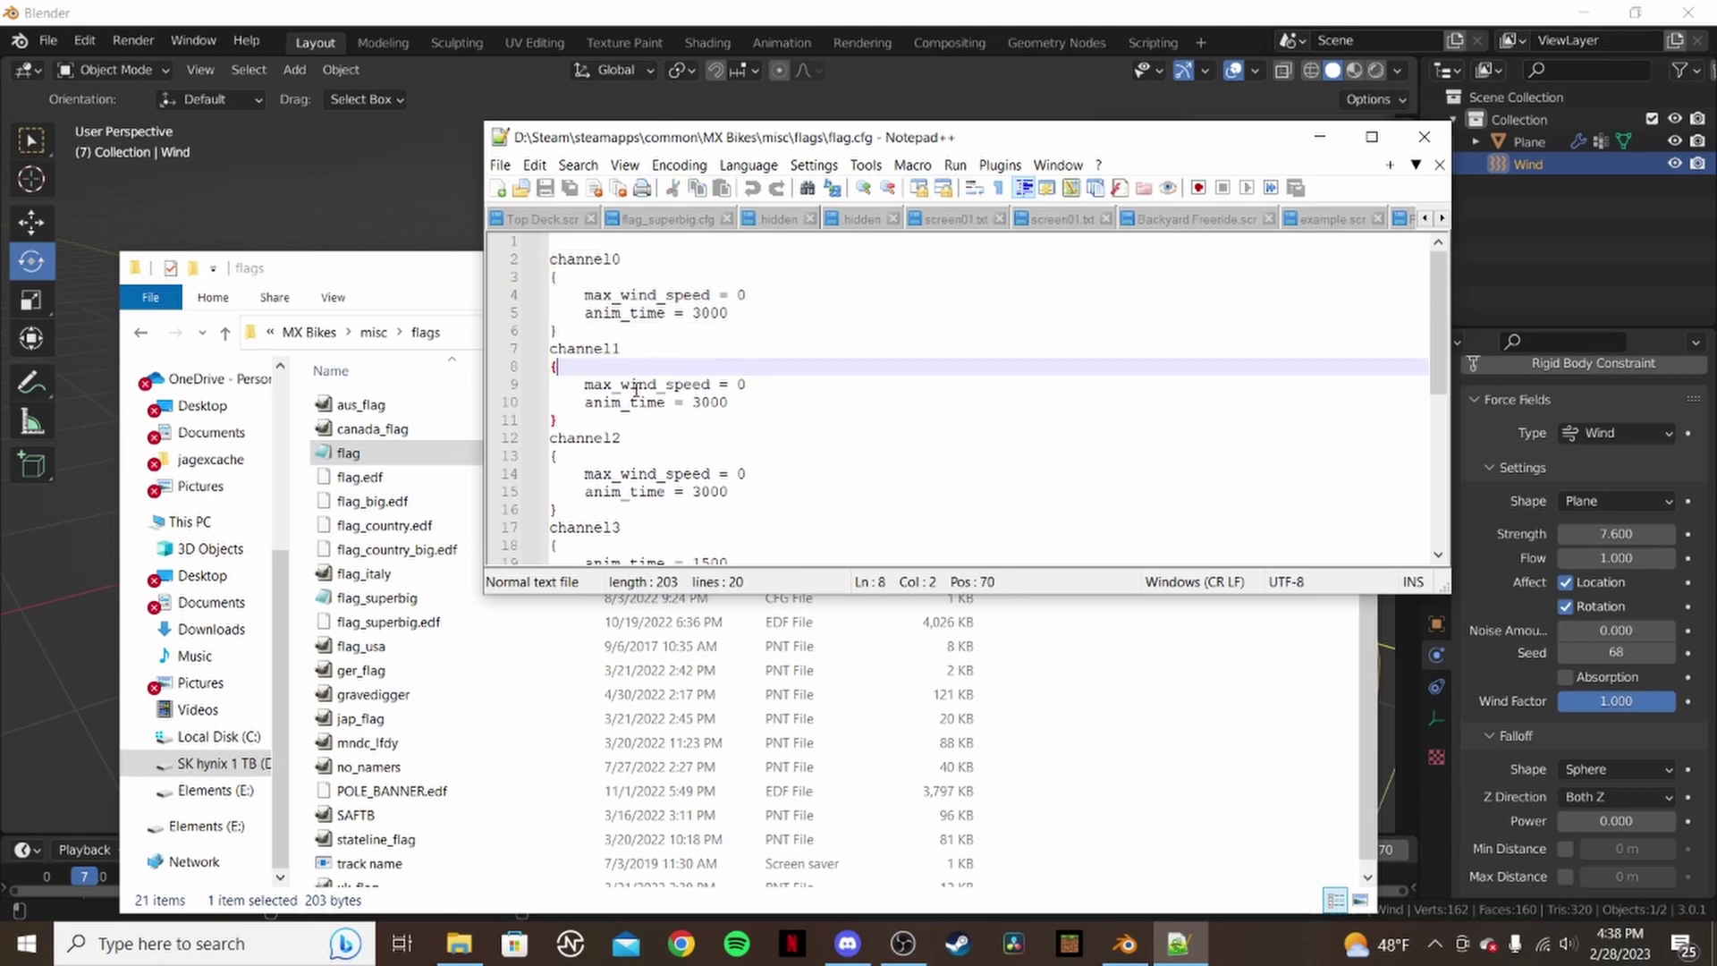
pyautogui.scroll(-2, 605, 449)
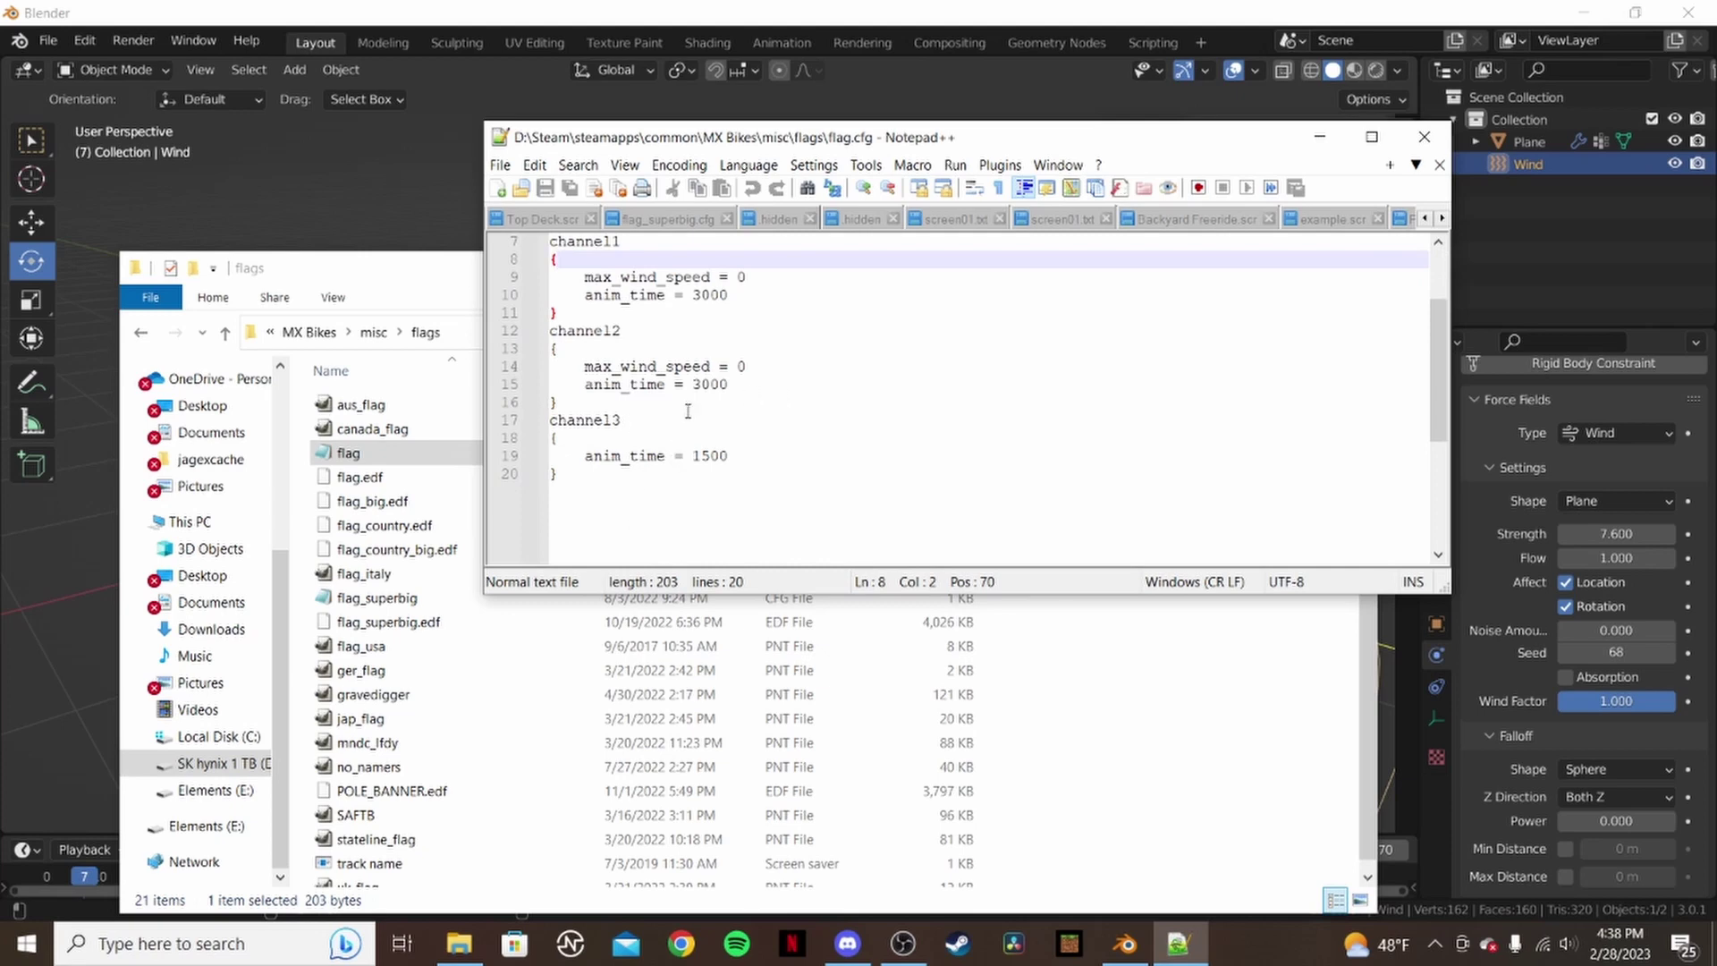
pyautogui.scroll(2, 636, 396)
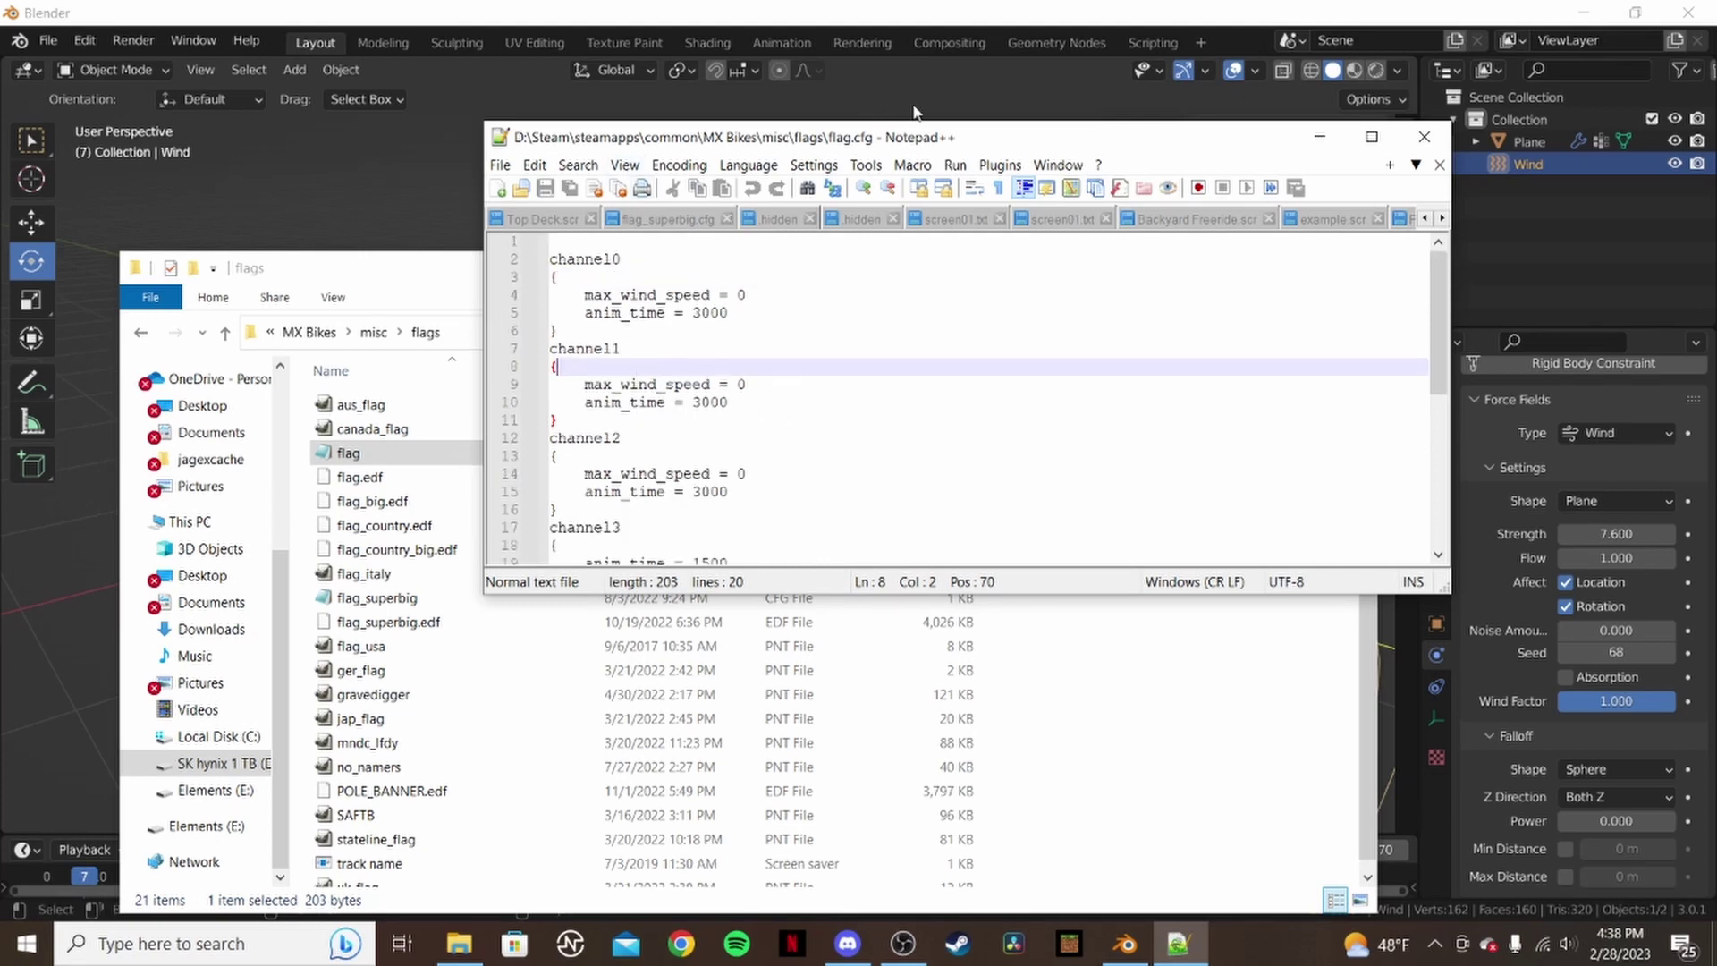
pyautogui.moveTo(979, 140); pyautogui.dragTo(728, 212)
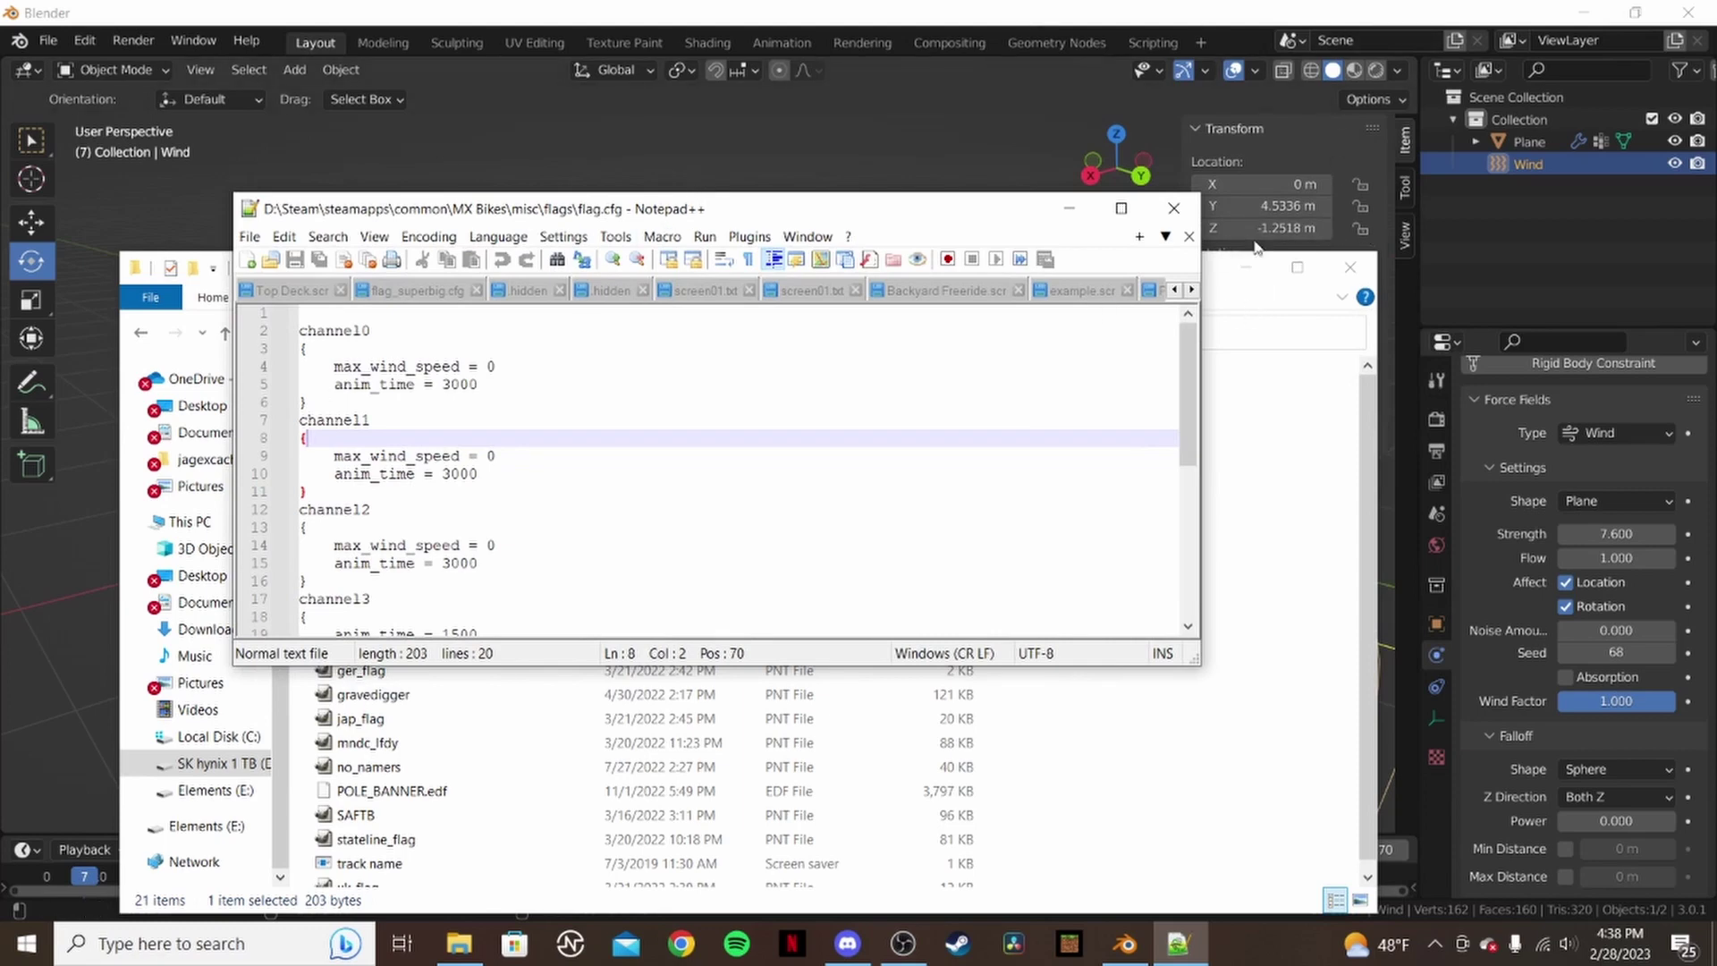
pyautogui.click(1241, 304)
pyautogui.click(733, 207)
pyautogui.scroll(-1, 394, 340)
pyautogui.scroll(1, 376, 364)
pyautogui.scroll(-2, 428, 457)
pyautogui.scroll(2, 411, 402)
pyautogui.scroll(-1, 433, 372)
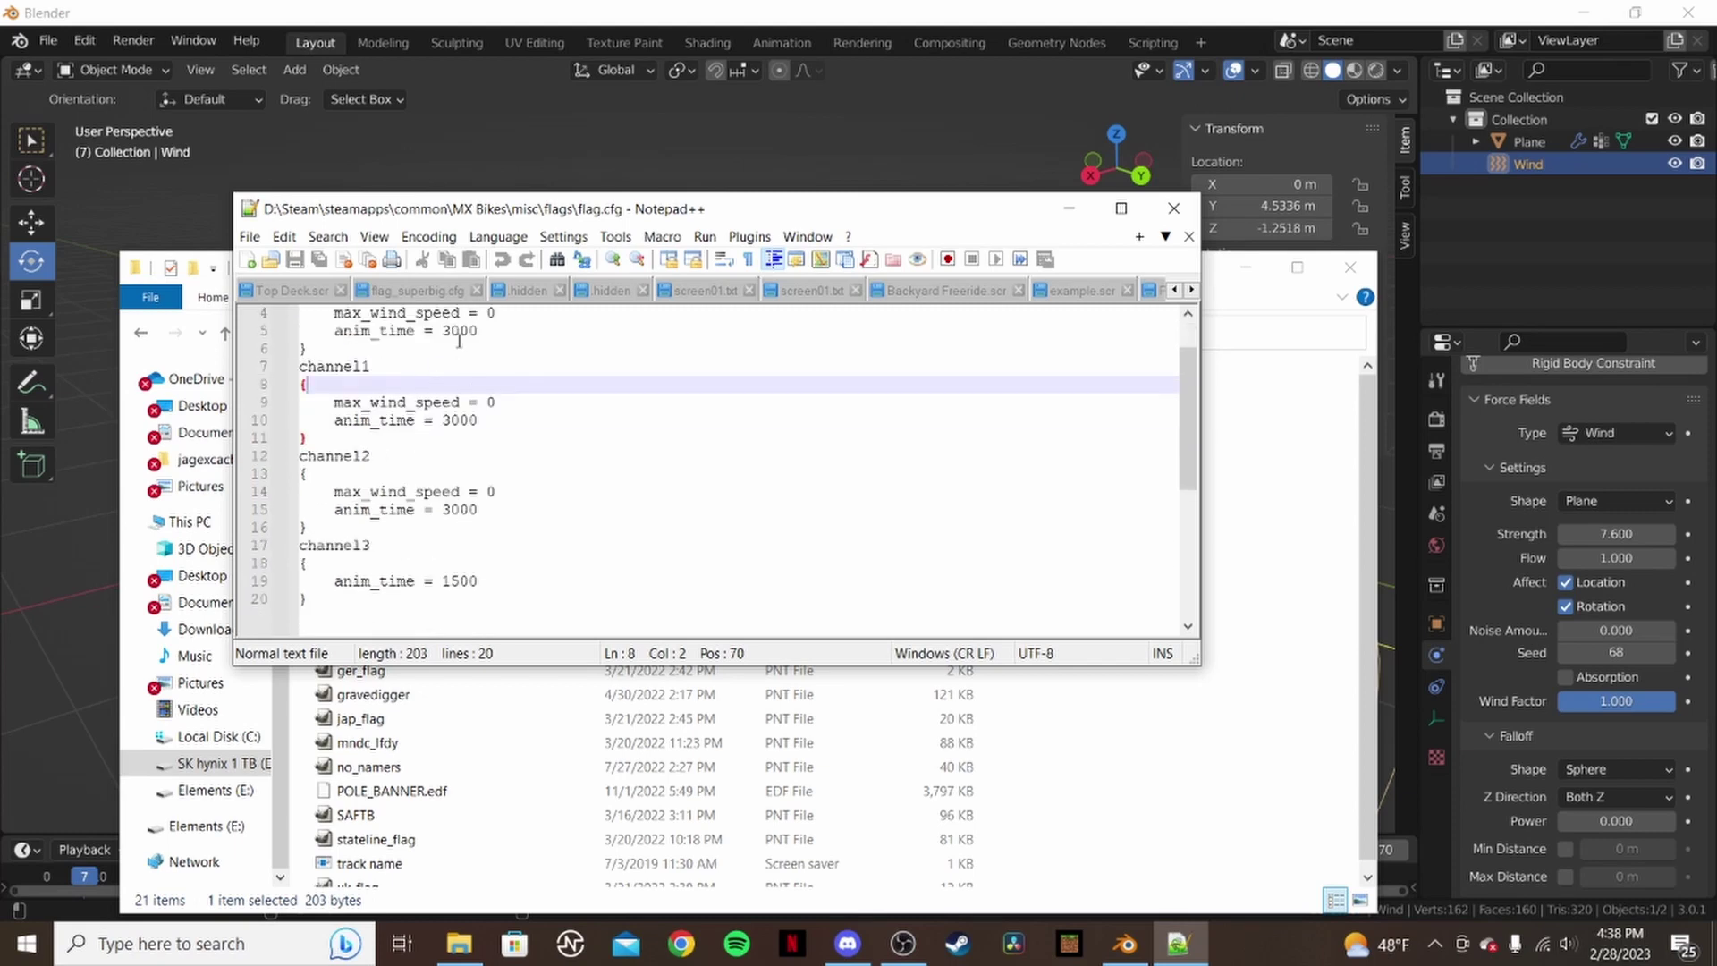
pyautogui.scroll(1, 506, 463)
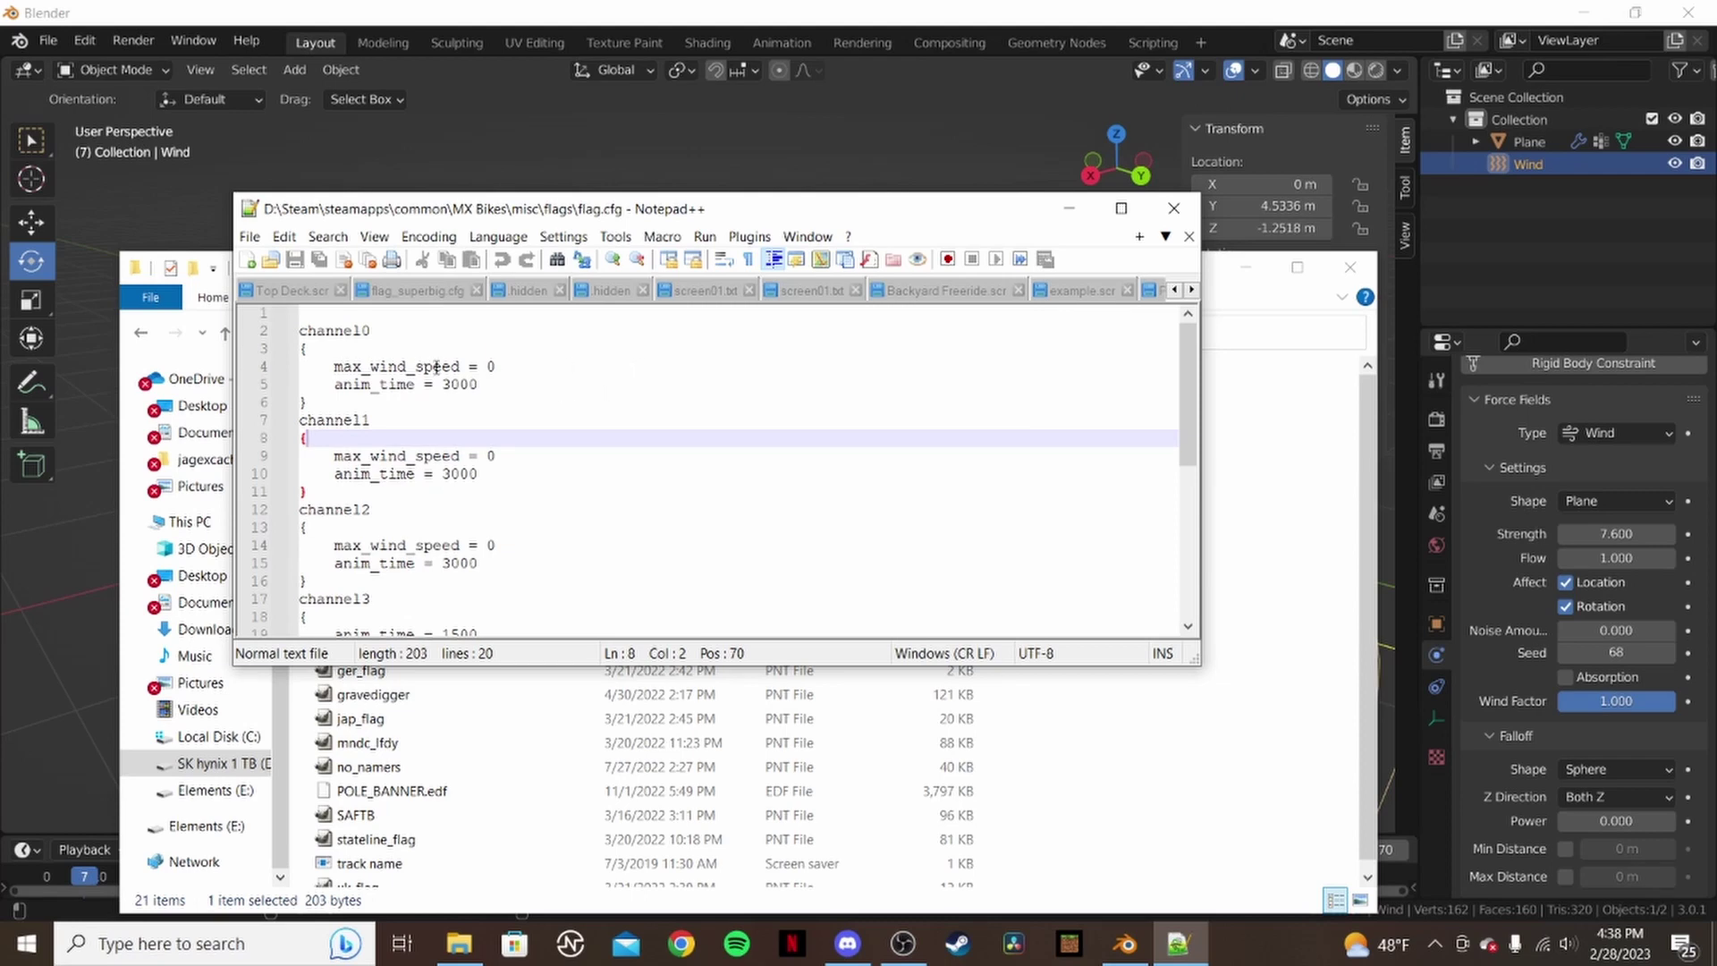
pyautogui.scroll(-2, 416, 430)
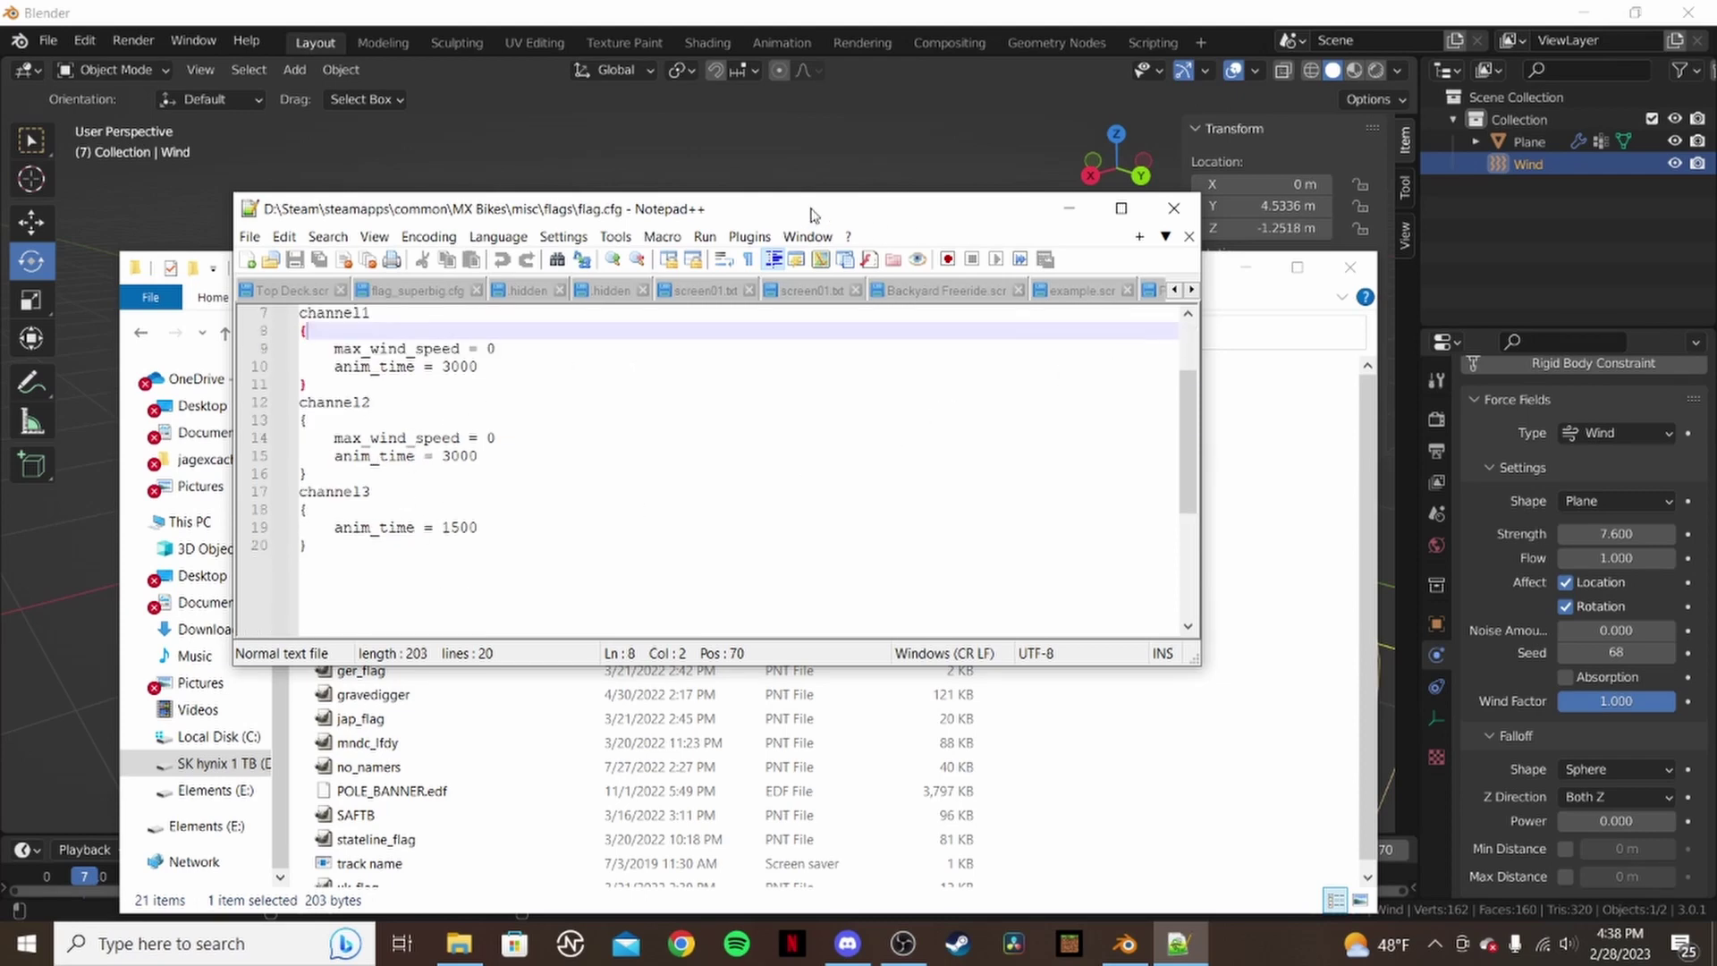
pyautogui.moveTo(807, 215); pyautogui.dragTo(747, 203)
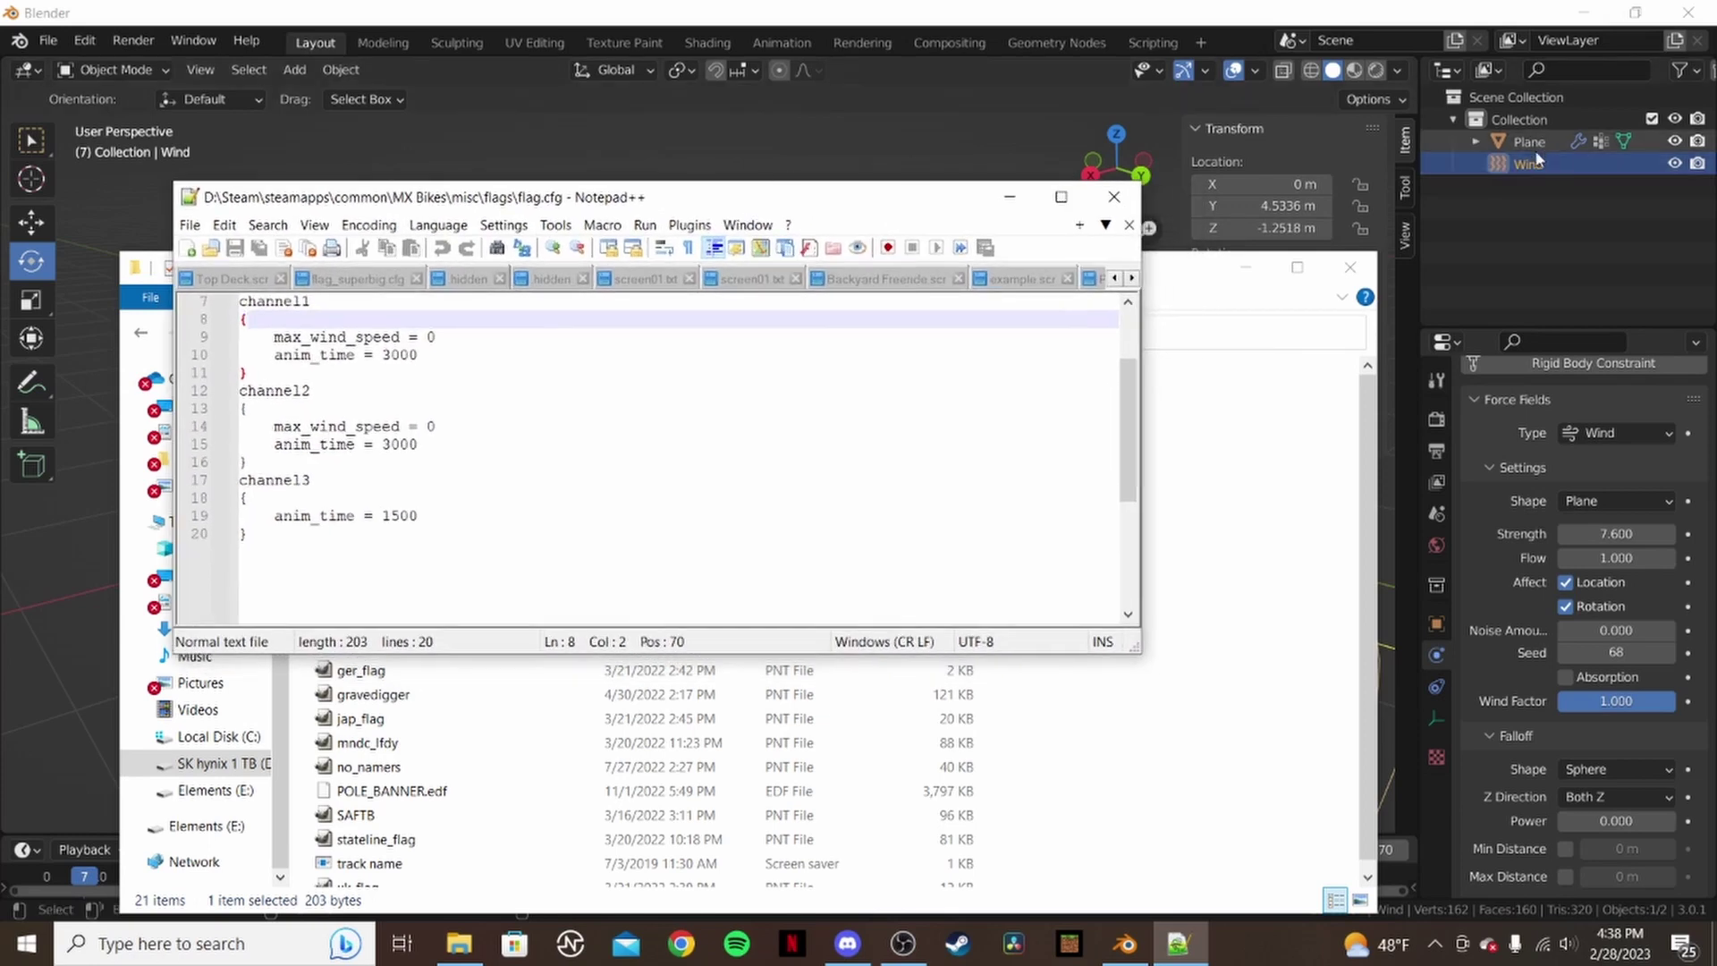
pyautogui.scroll(1, 500, 474)
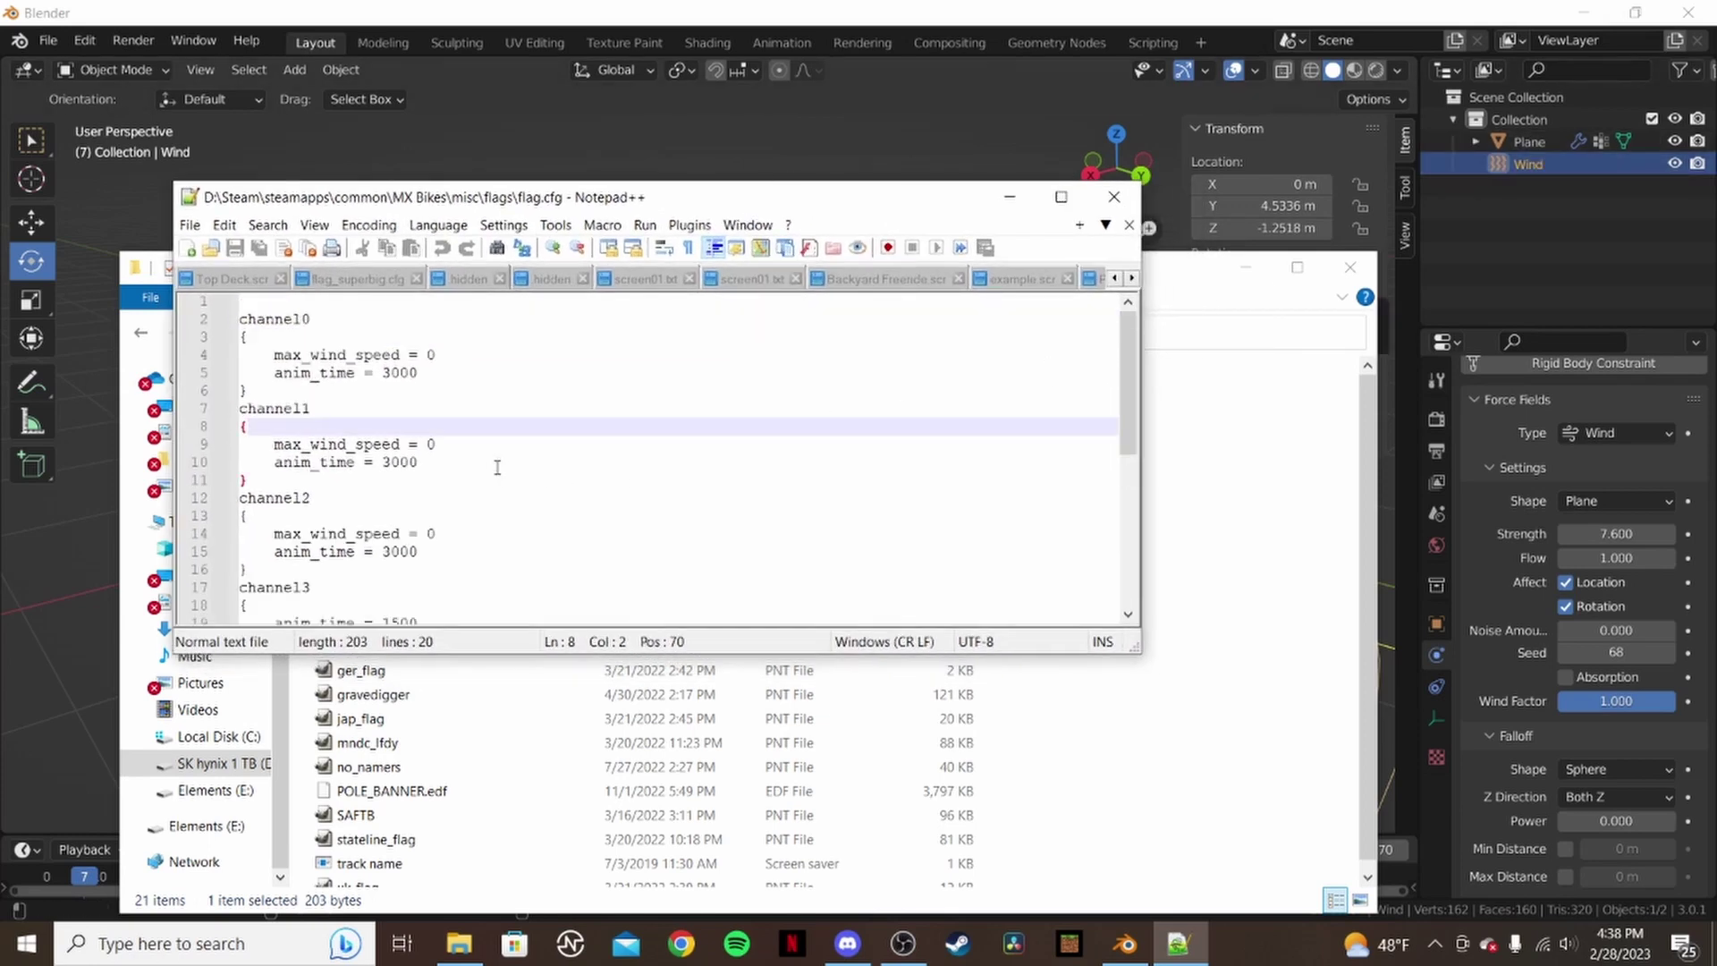
# - Switch back to Blender, widen the Outliner, and add four new collections to the scene
pyautogui.click(1659, 192)
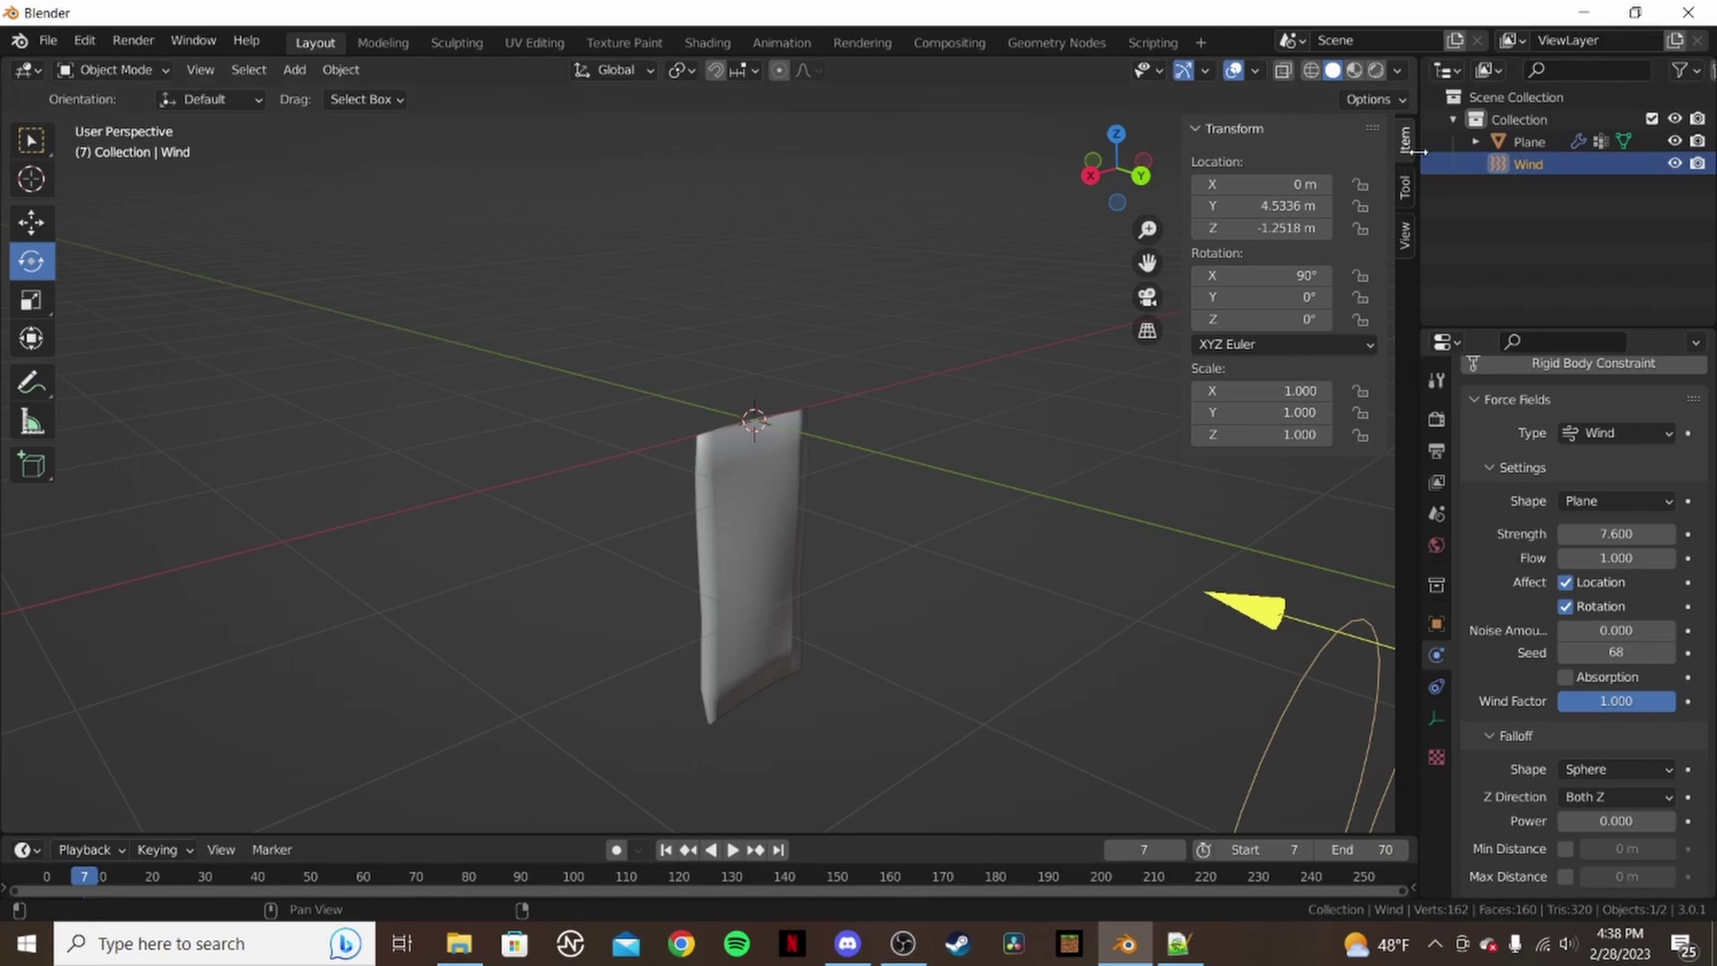
pyautogui.moveTo(1413, 152); pyautogui.dragTo(1379, 152)
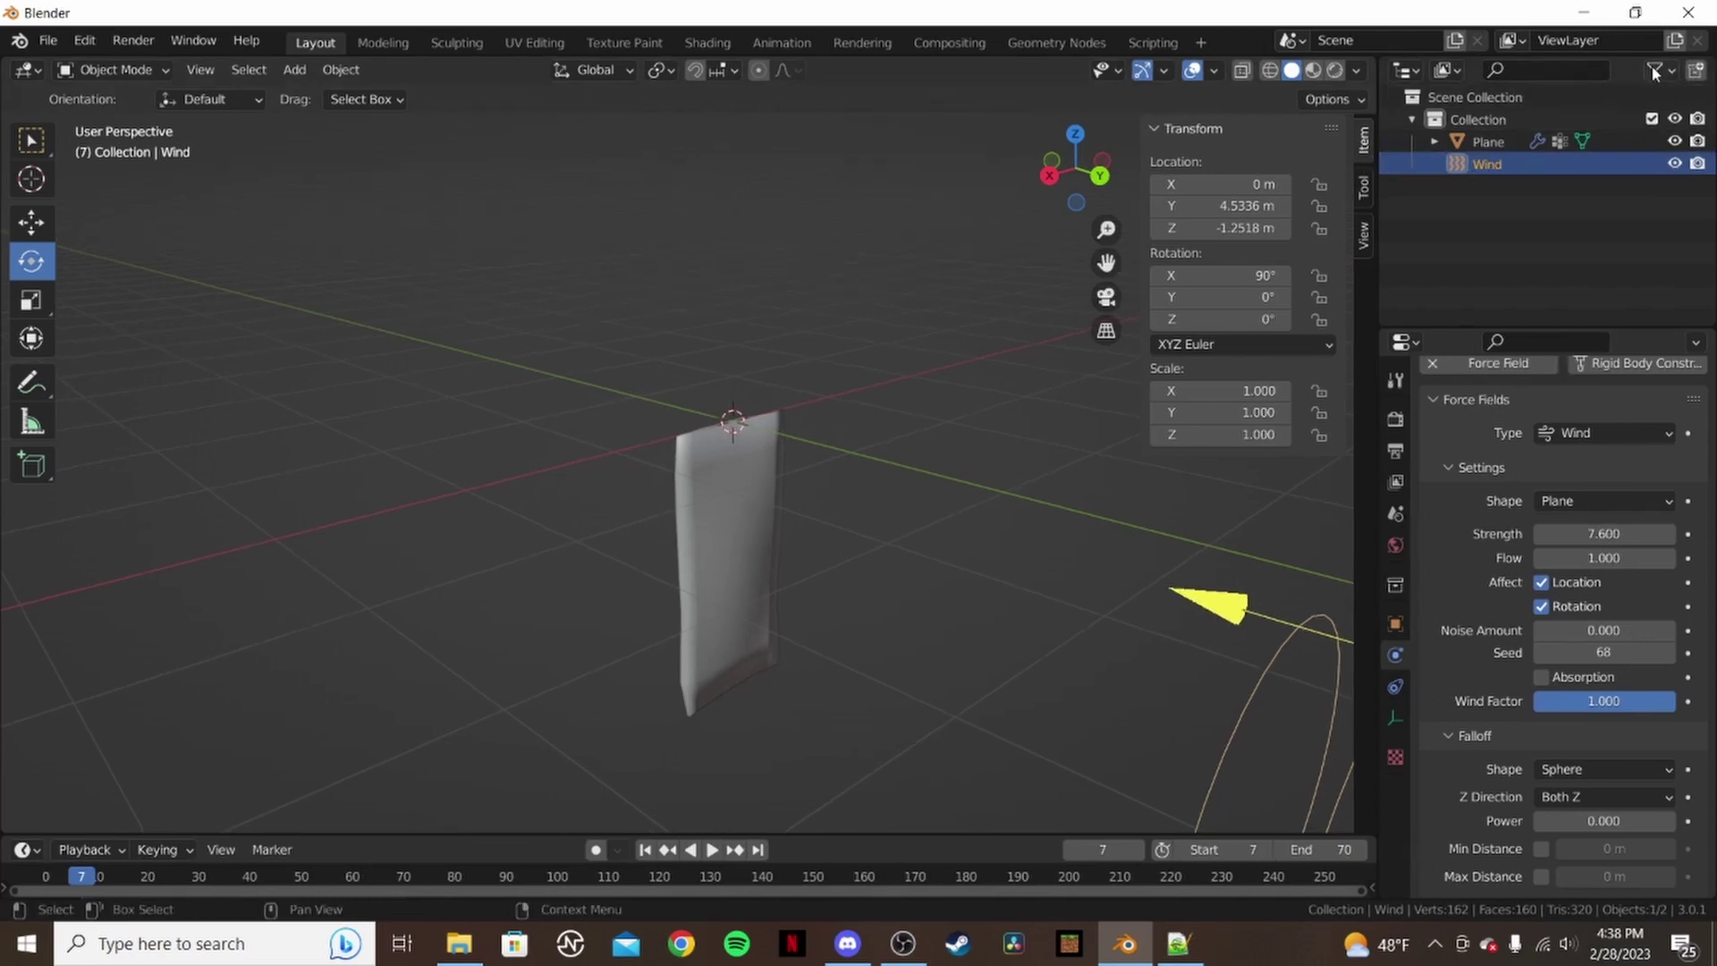
pyautogui.click(1694, 72)
pyautogui.click(1696, 72)
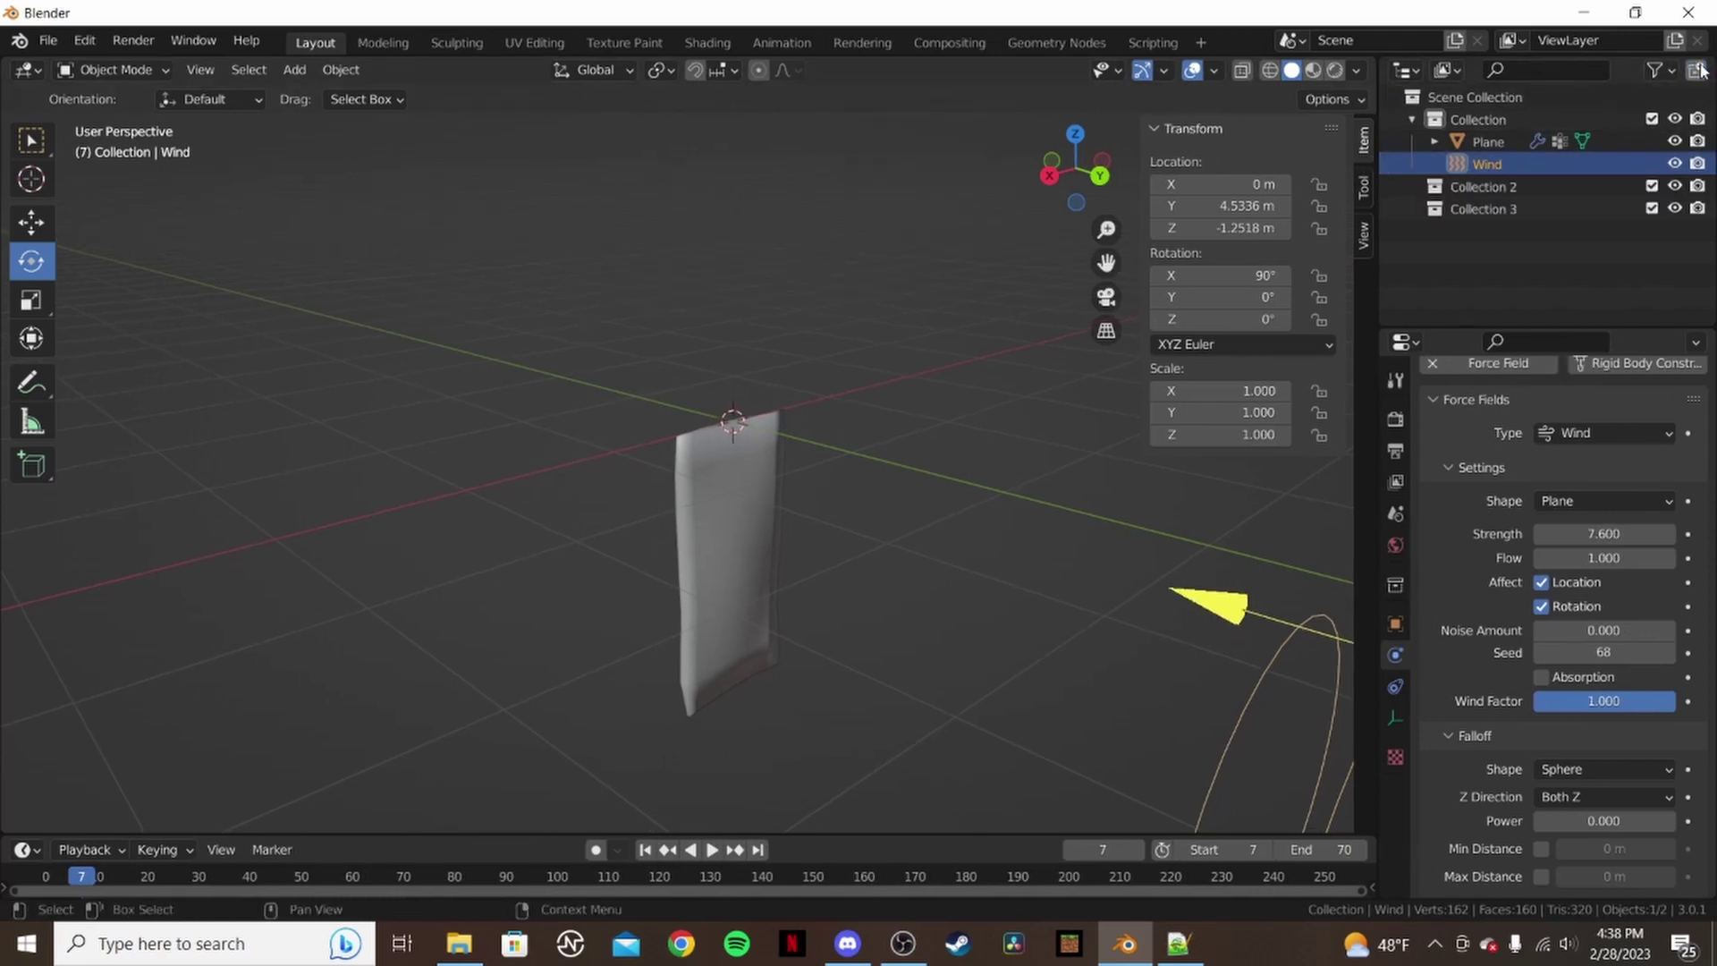
pyautogui.click(1697, 72)
pyautogui.click(1697, 71)
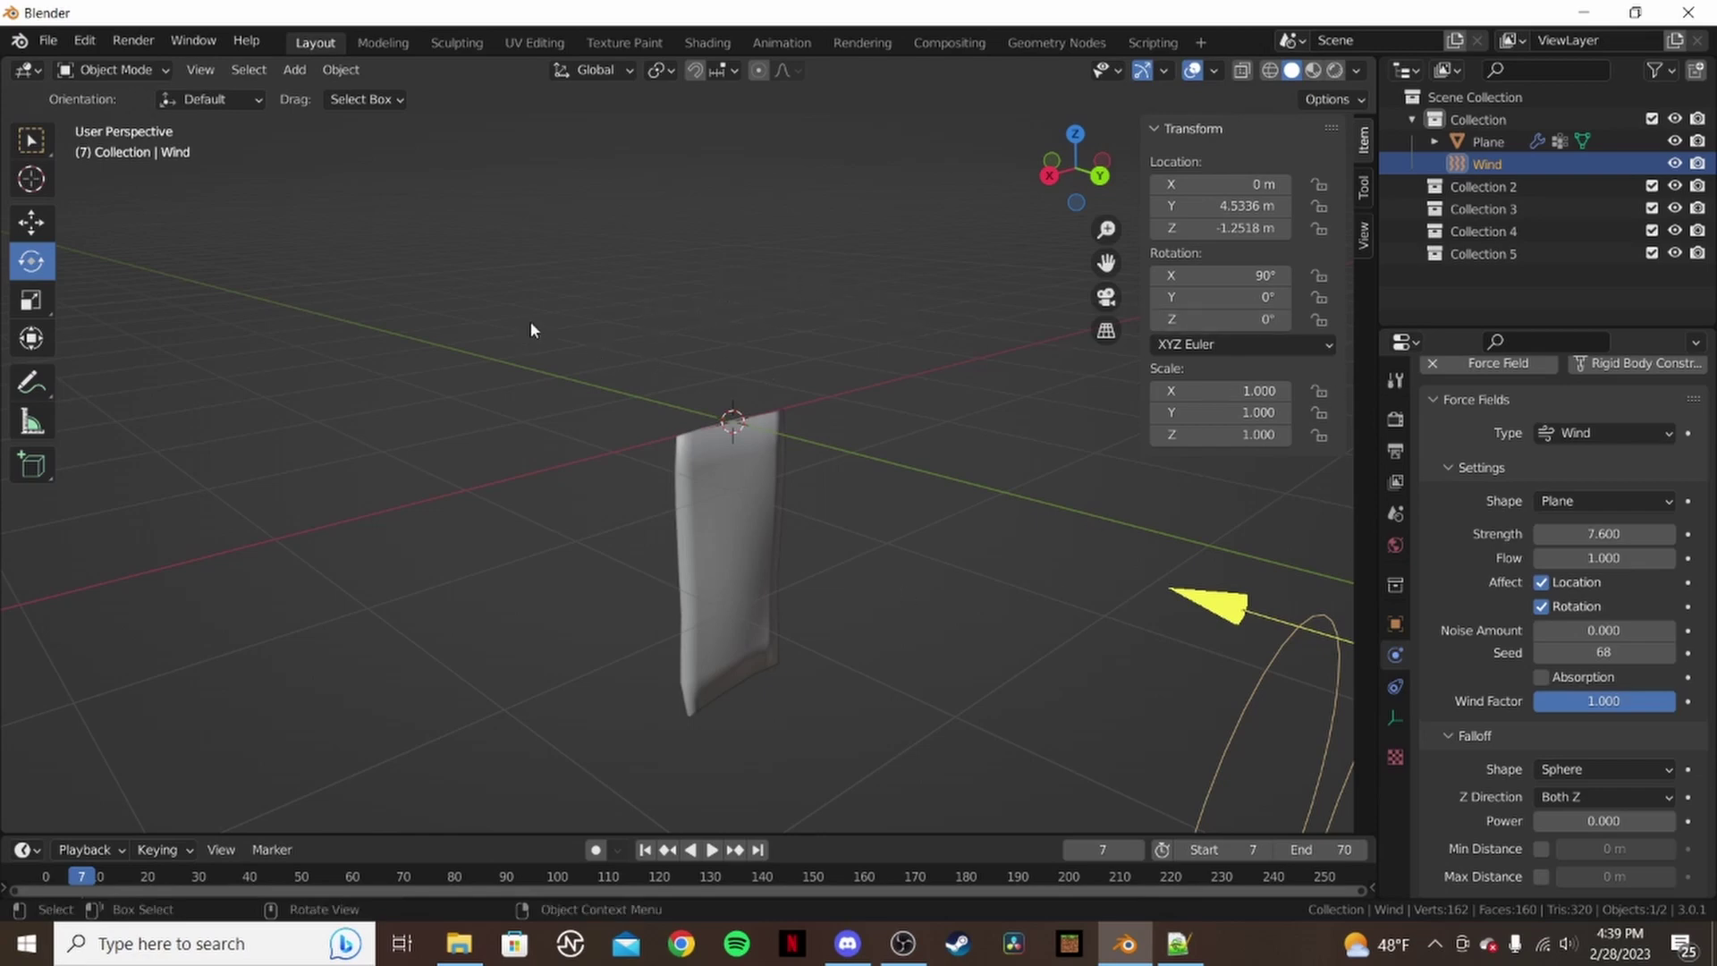
# - Rename Collection 2 as _SHAPEANIM0
pyautogui.moveTo(531, 329); pyautogui.dragTo(671, 322, button='middle')
pyautogui.moveTo(943, 453); pyautogui.dragTo(715, 460, button='middle')
pyautogui.click(1484, 190)
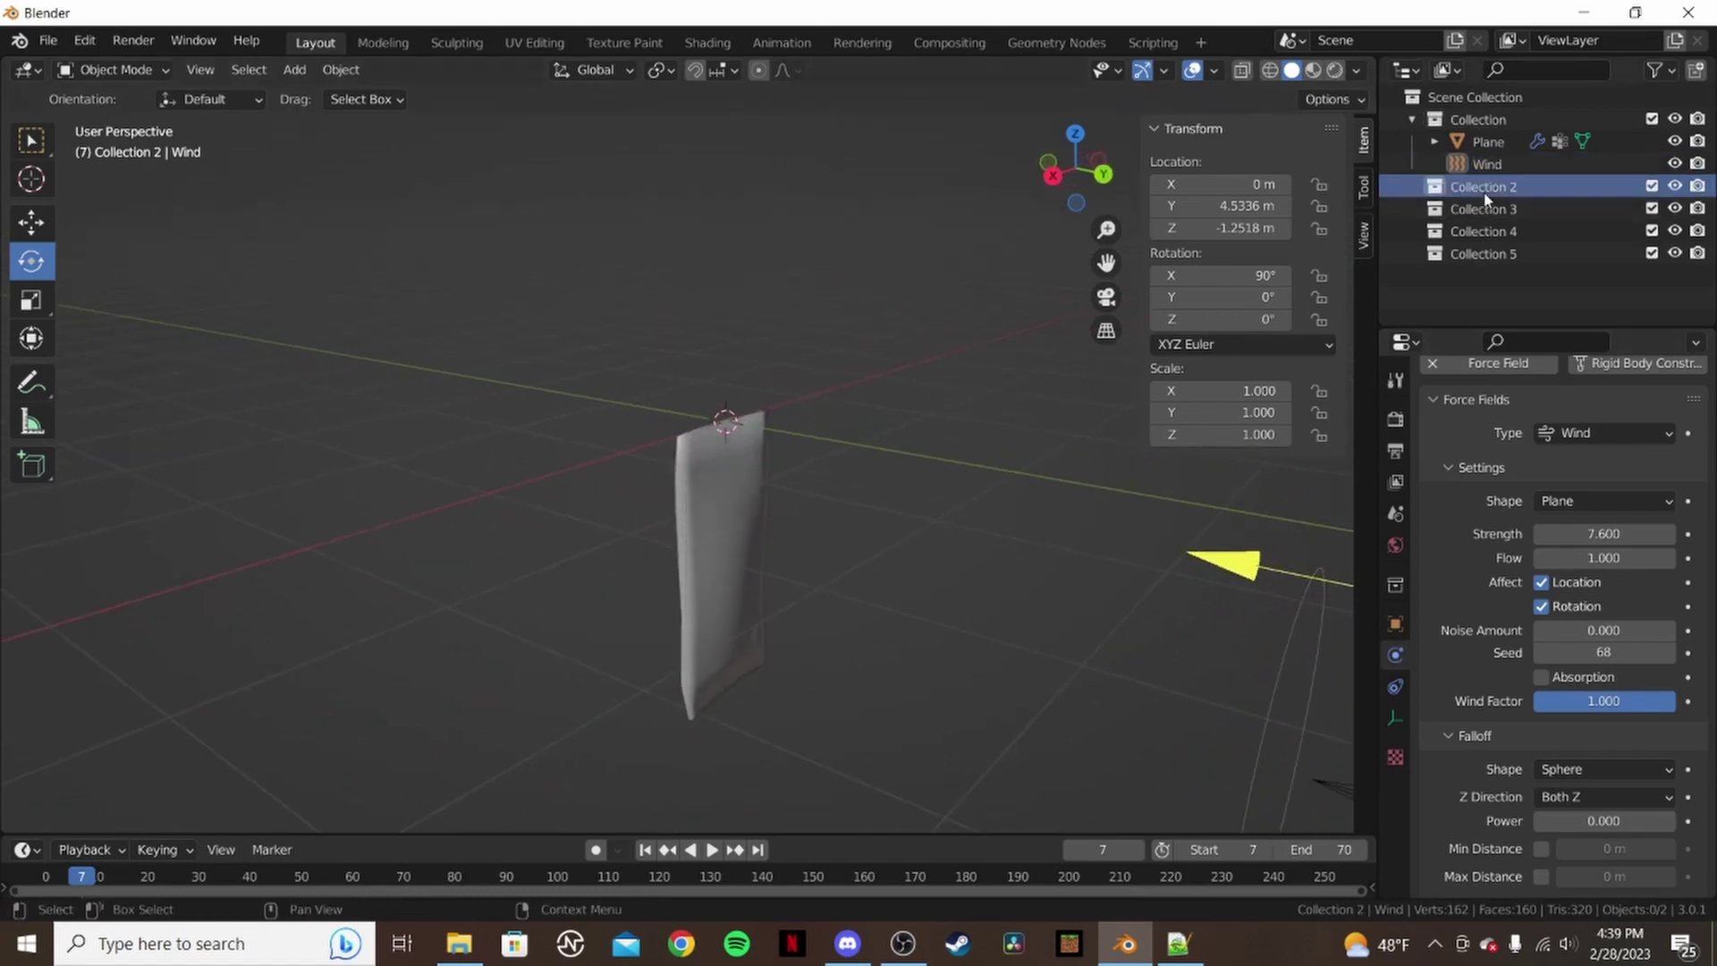
pyautogui.doubleClick(1484, 188)
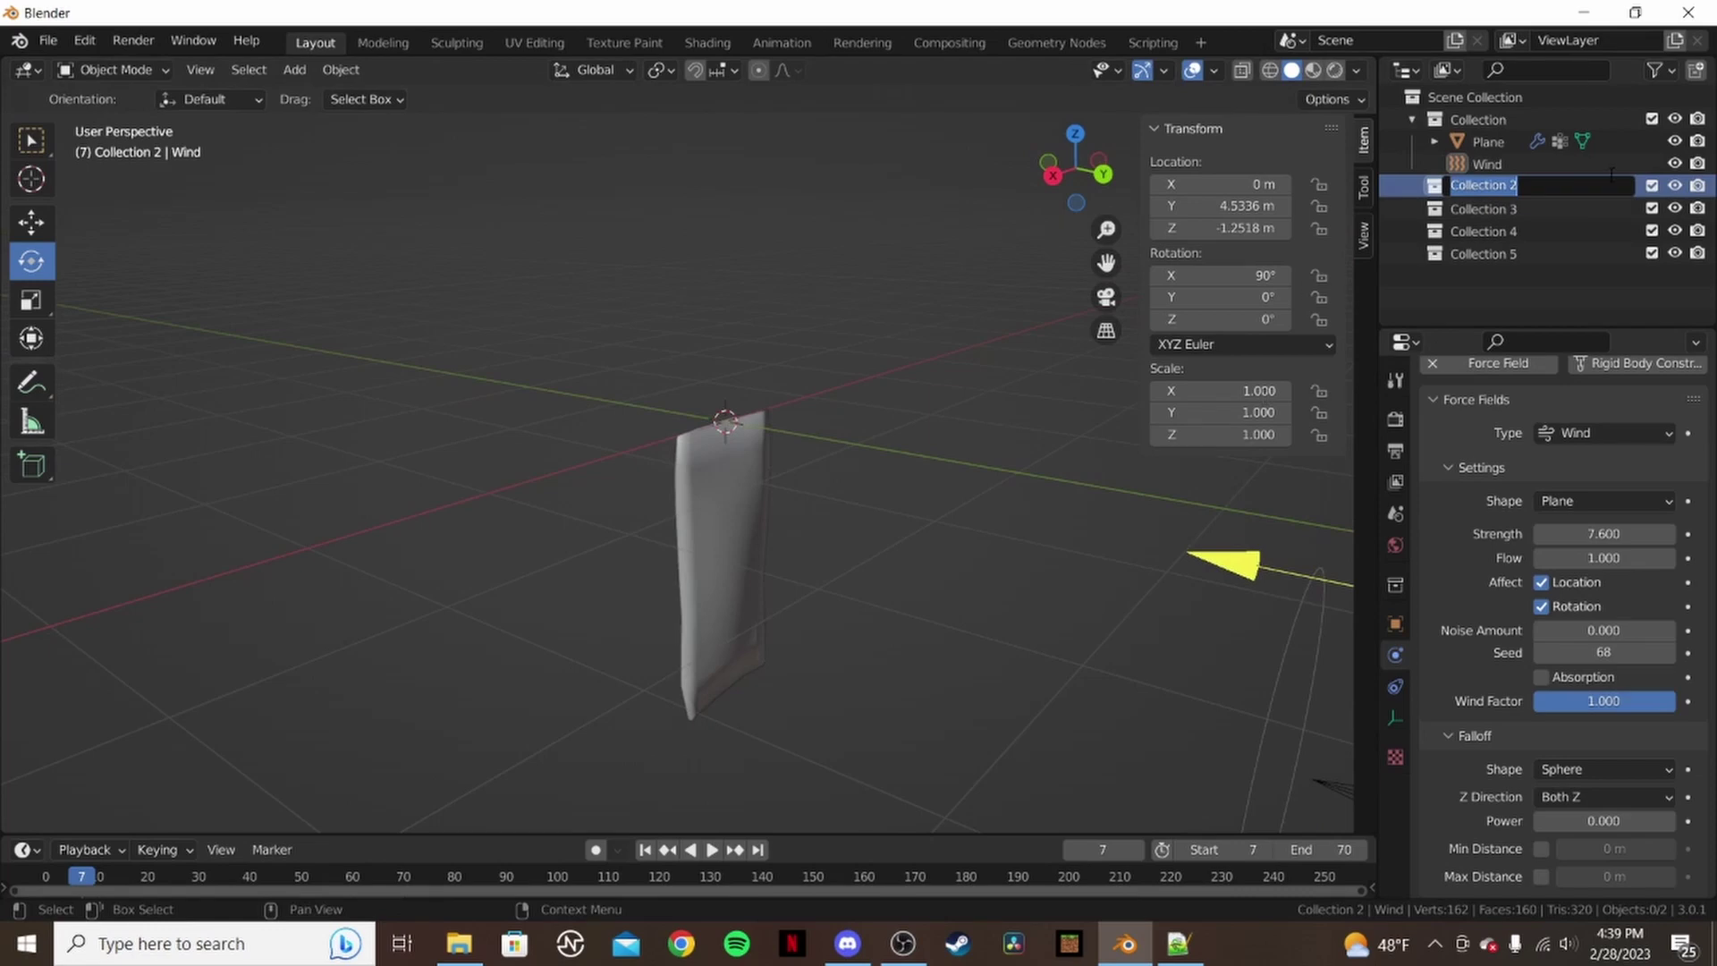
pyautogui.press('BackSpace')
pyautogui.write('SHAPEANIM')
pyautogui.write('O')
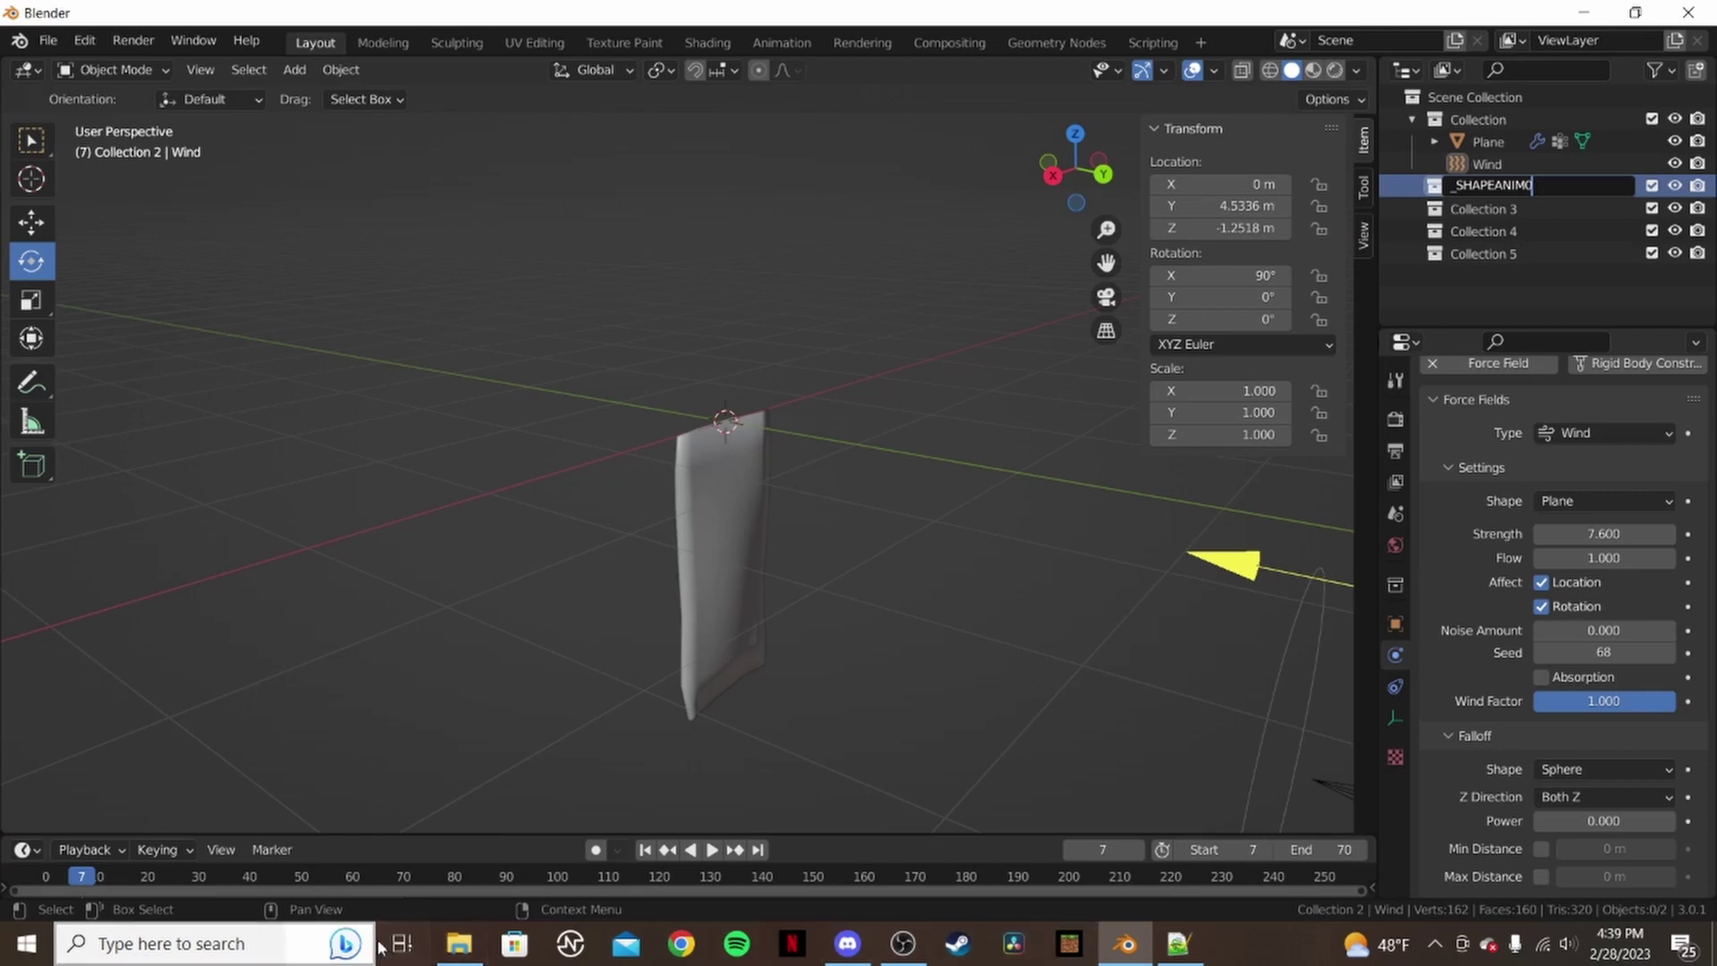
# - Close the flags folder window, check the channel numbering in flag.cfg, and minimize Notepad++
pyautogui.click(459, 943)
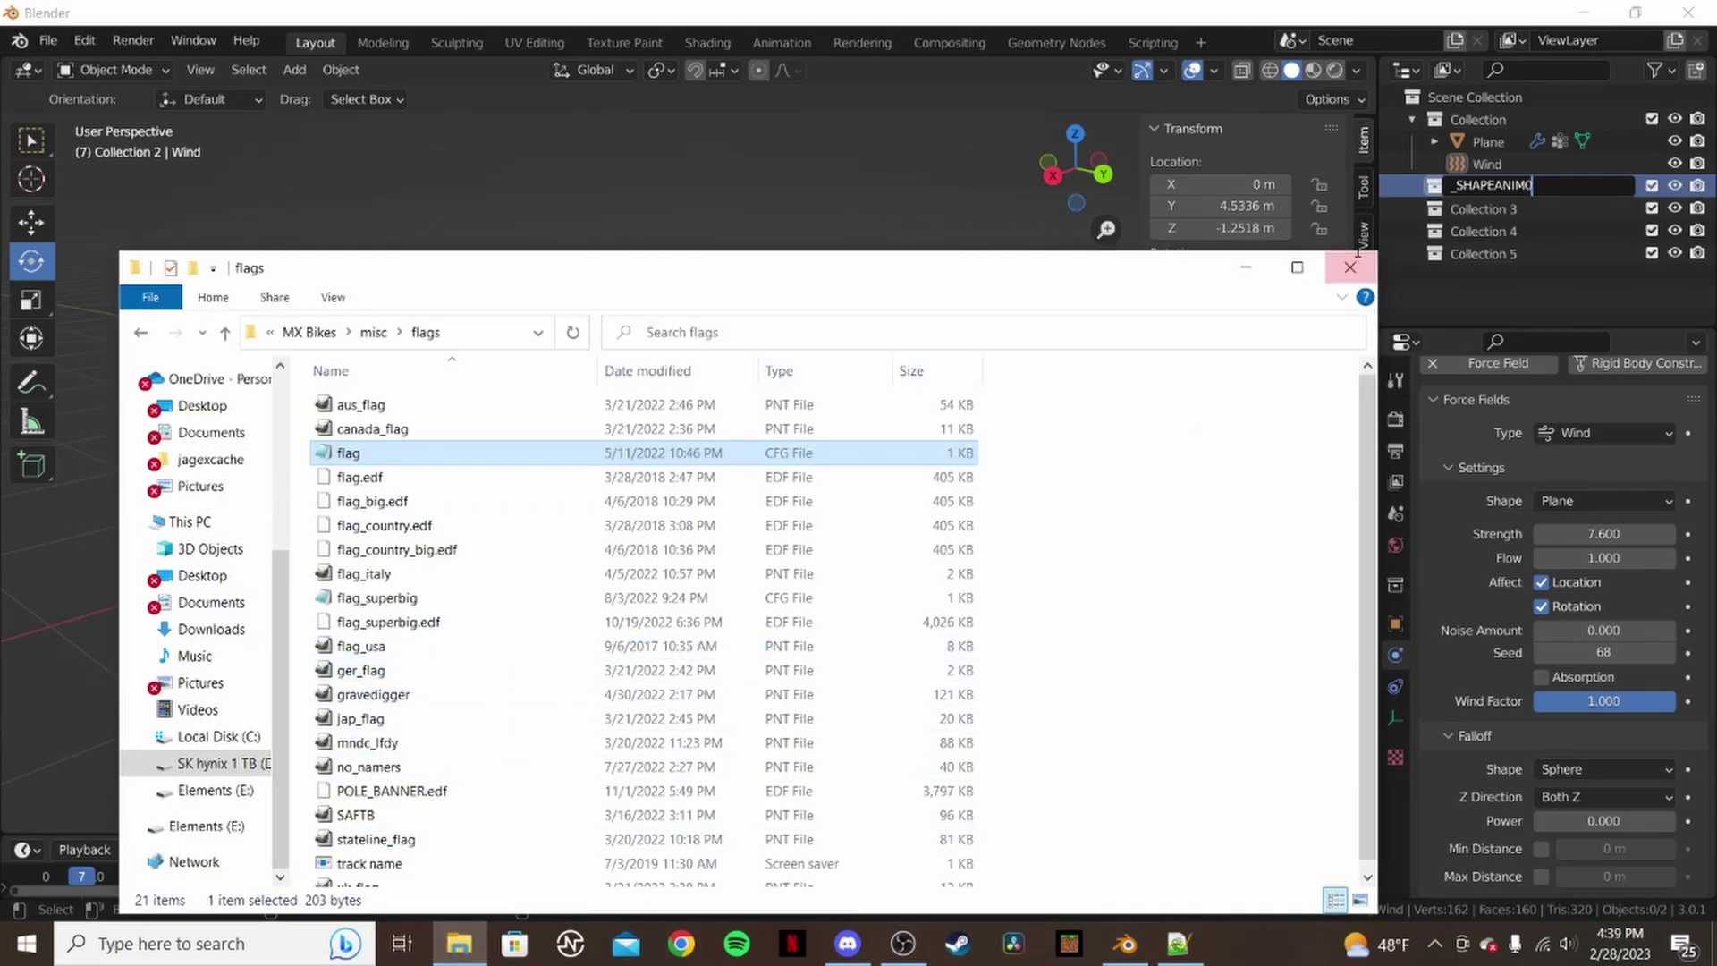
pyautogui.click(1350, 268)
pyautogui.click(1179, 944)
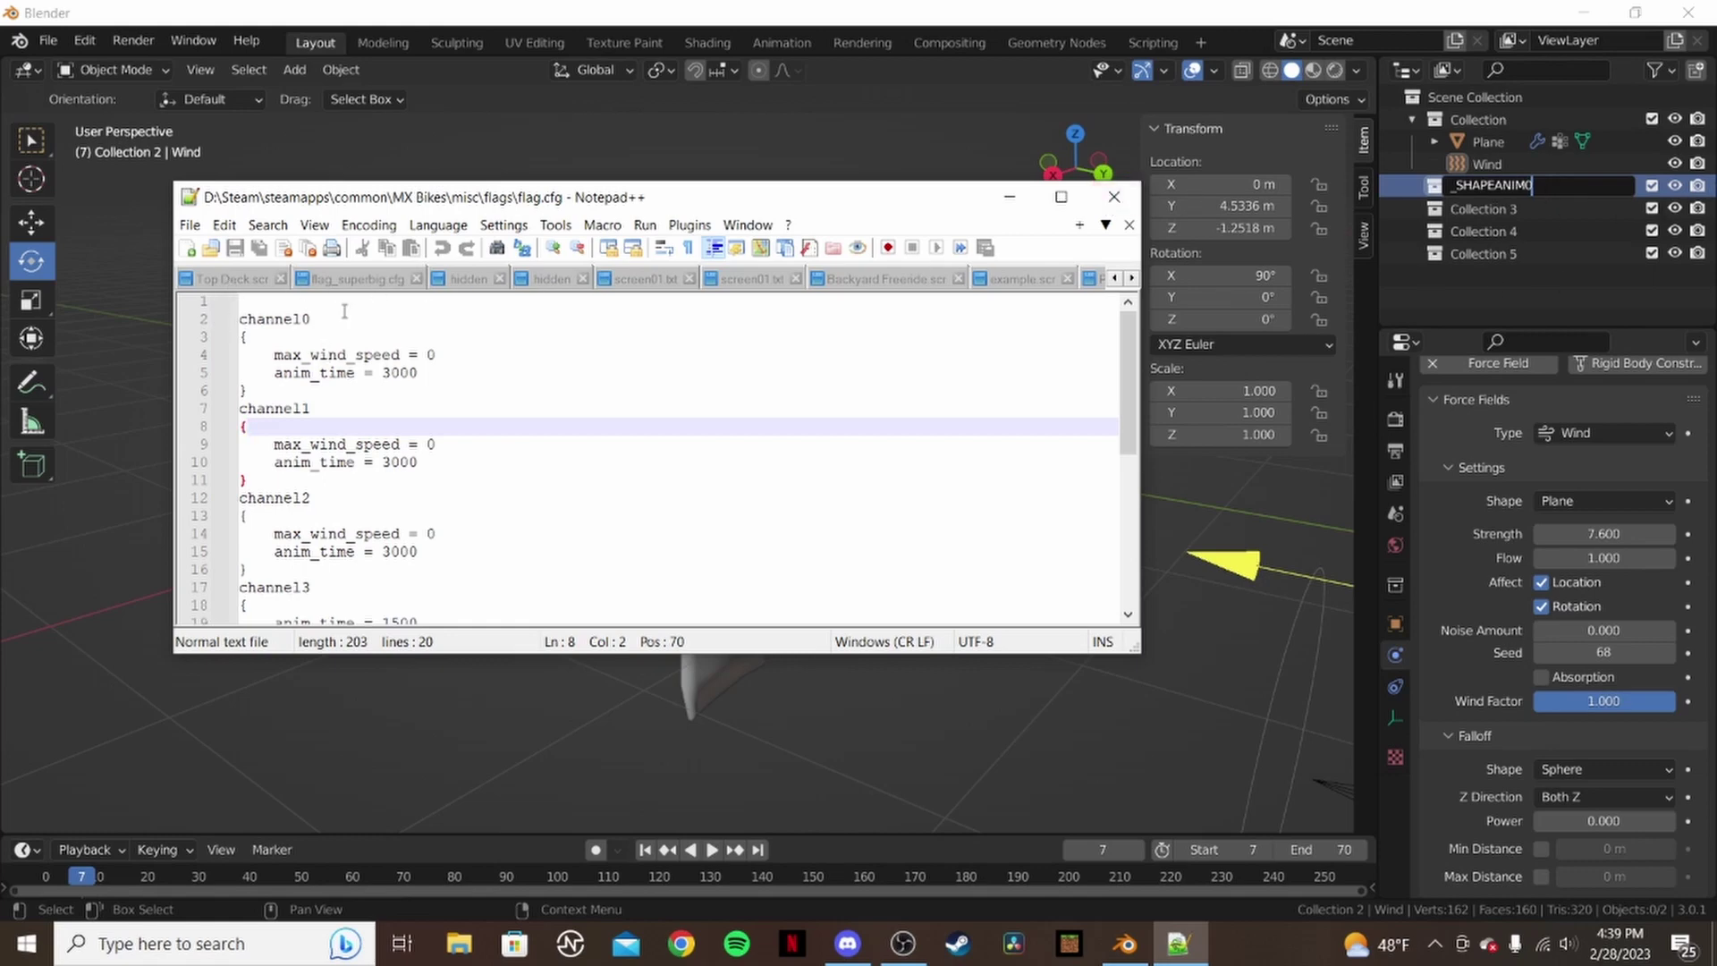
pyautogui.click(1010, 196)
# - Rename Collection 3 as _SHAPEANIM1 and Collection 4 as _SHAPEANIM2
pyautogui.doubleClick(1514, 213)
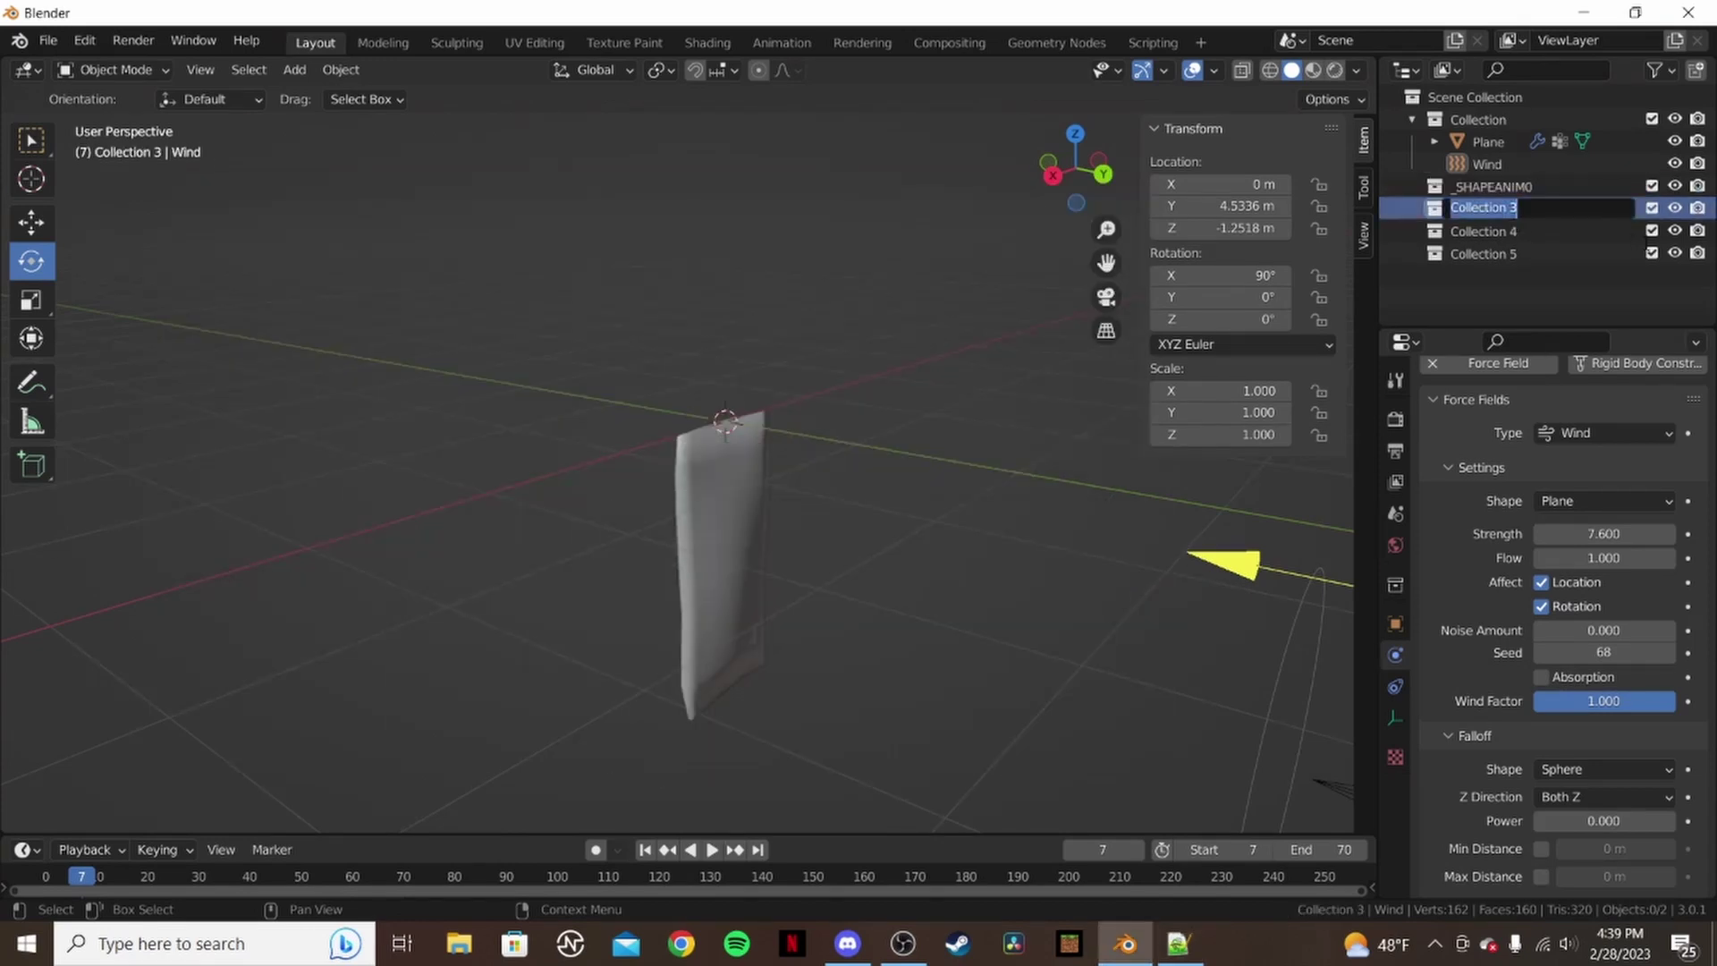
pyautogui.write('_SHAPEANIM')
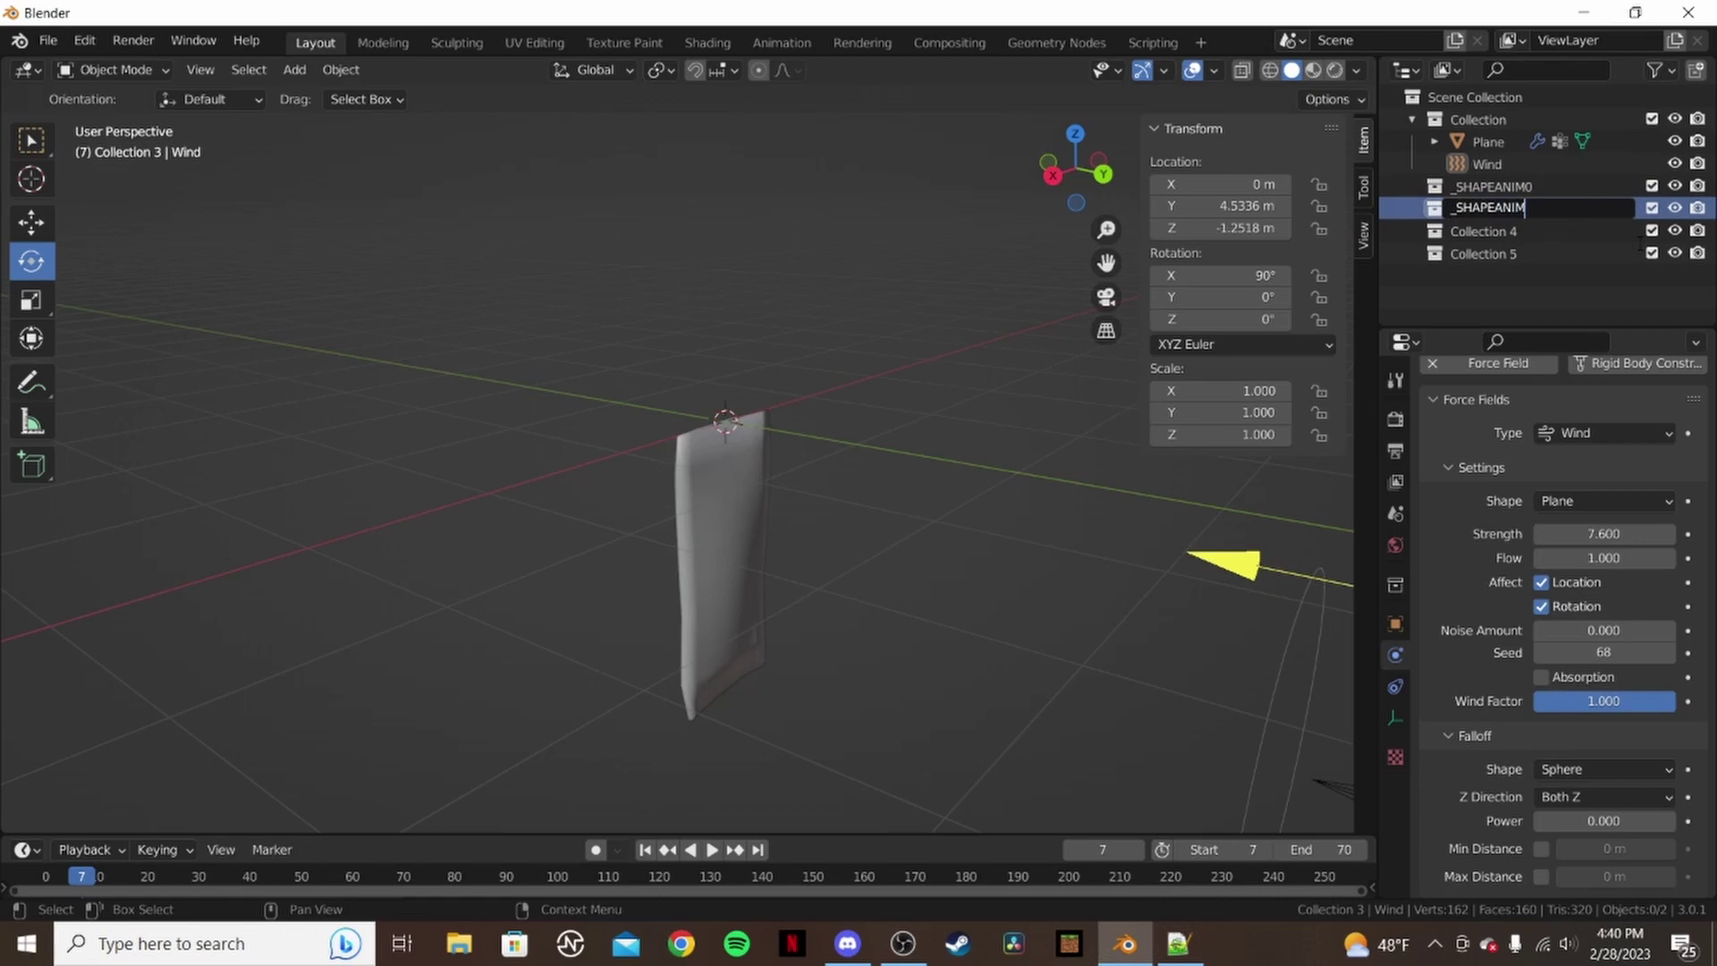
pyautogui.write('1')
pyautogui.click(1516, 230)
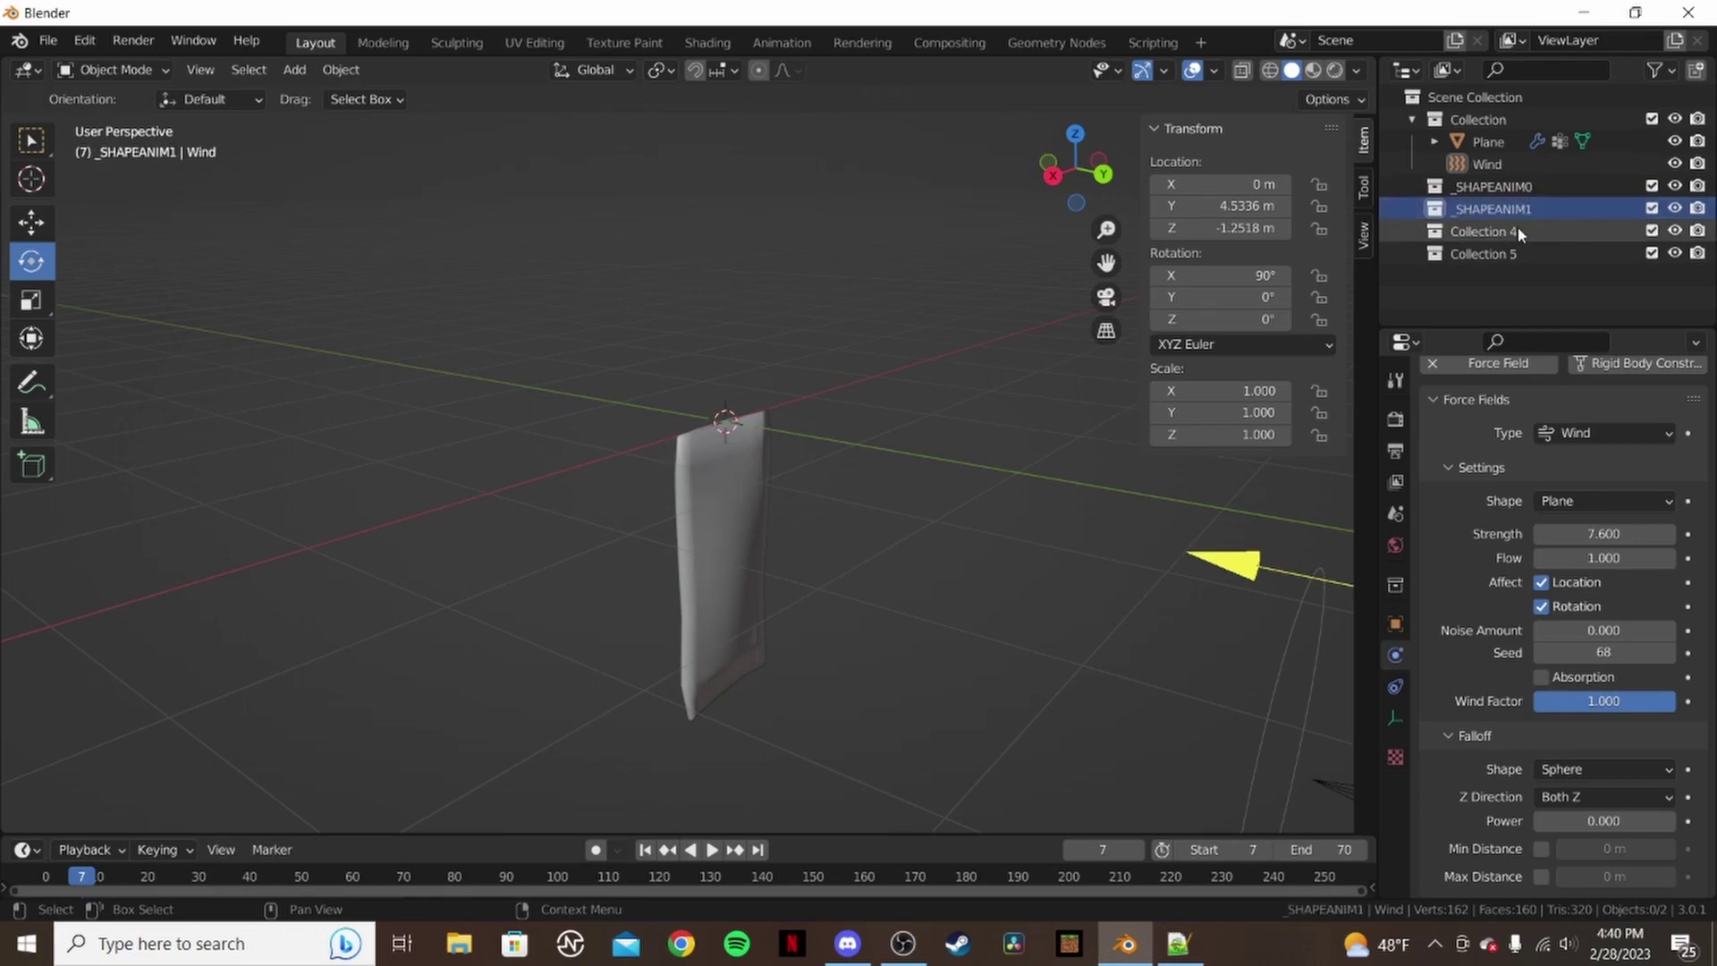
pyautogui.doubleClick(1517, 230)
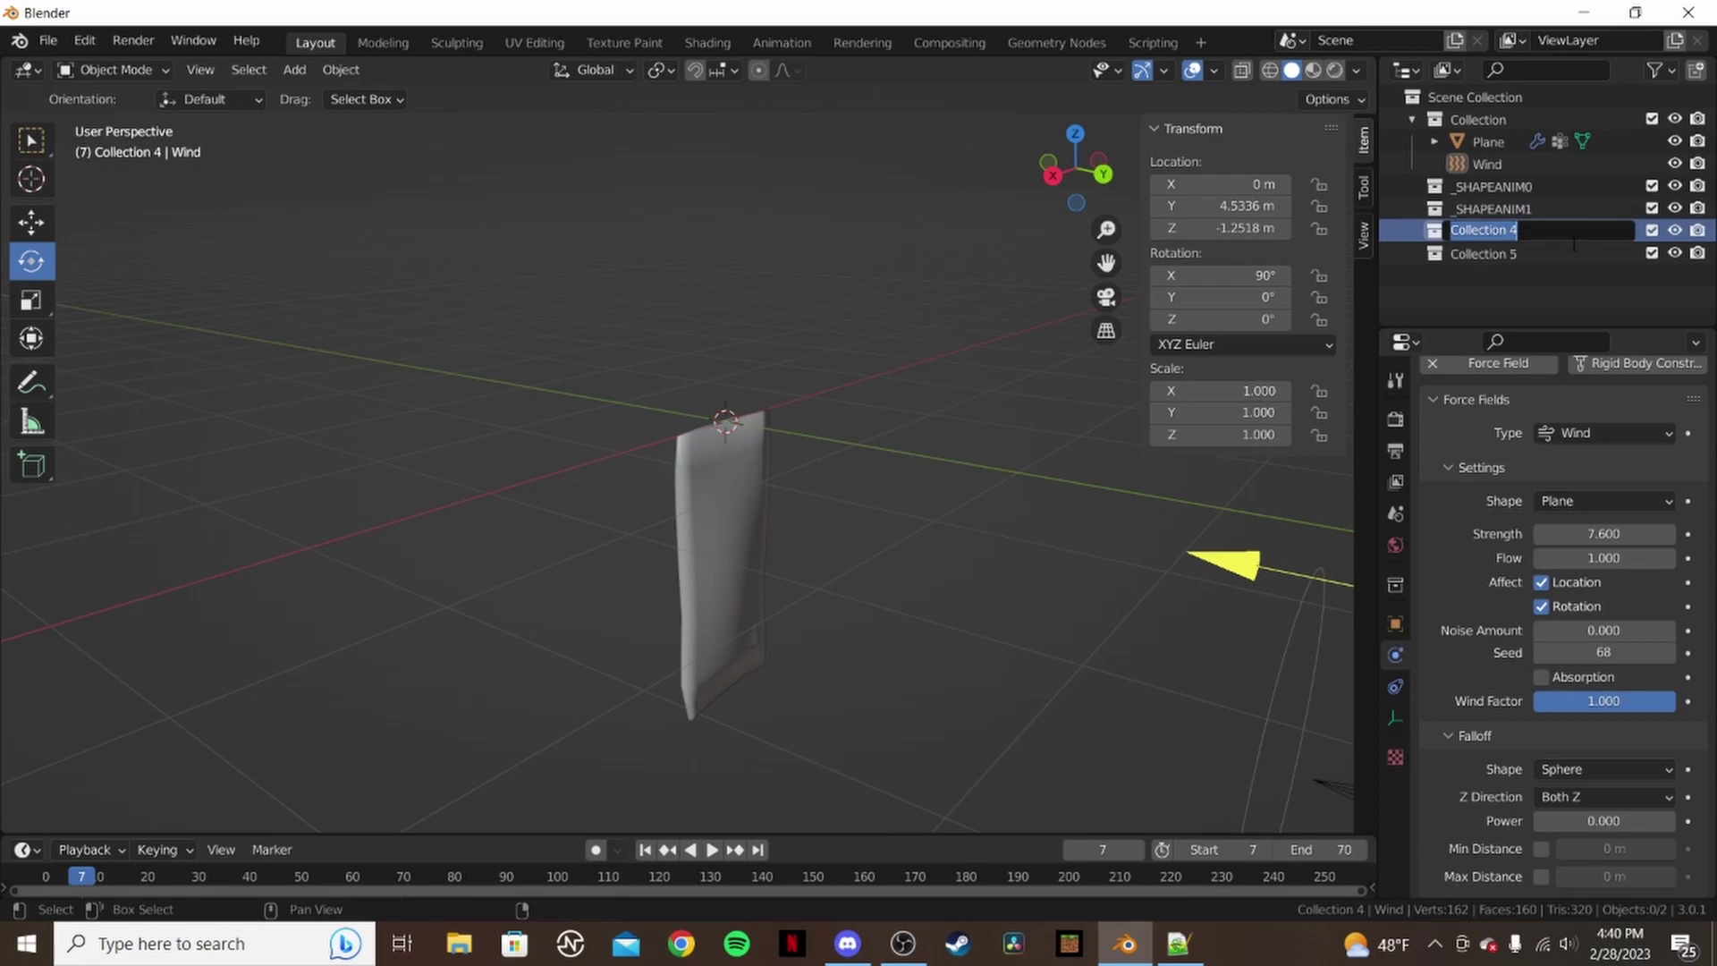
pyautogui.write('_SHAPEANIM2')
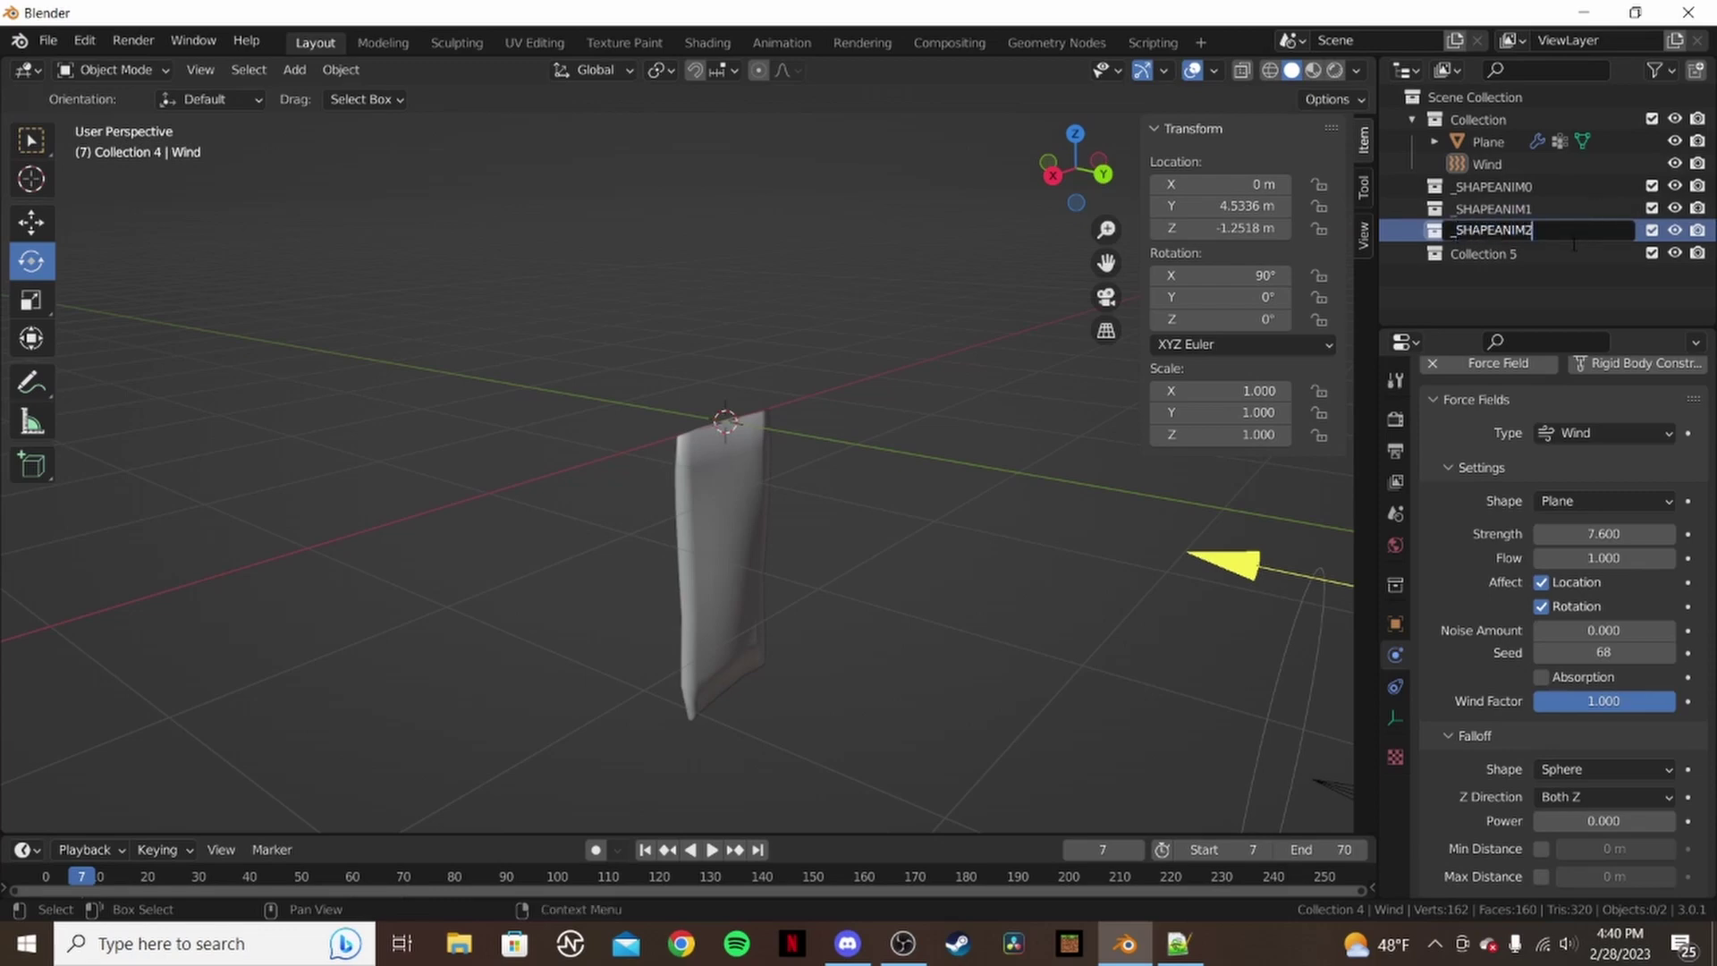
# - Rename Collection 5 as _SHAPEANIM3
pyautogui.click(1515, 248)
pyautogui.doubleClick(1515, 249)
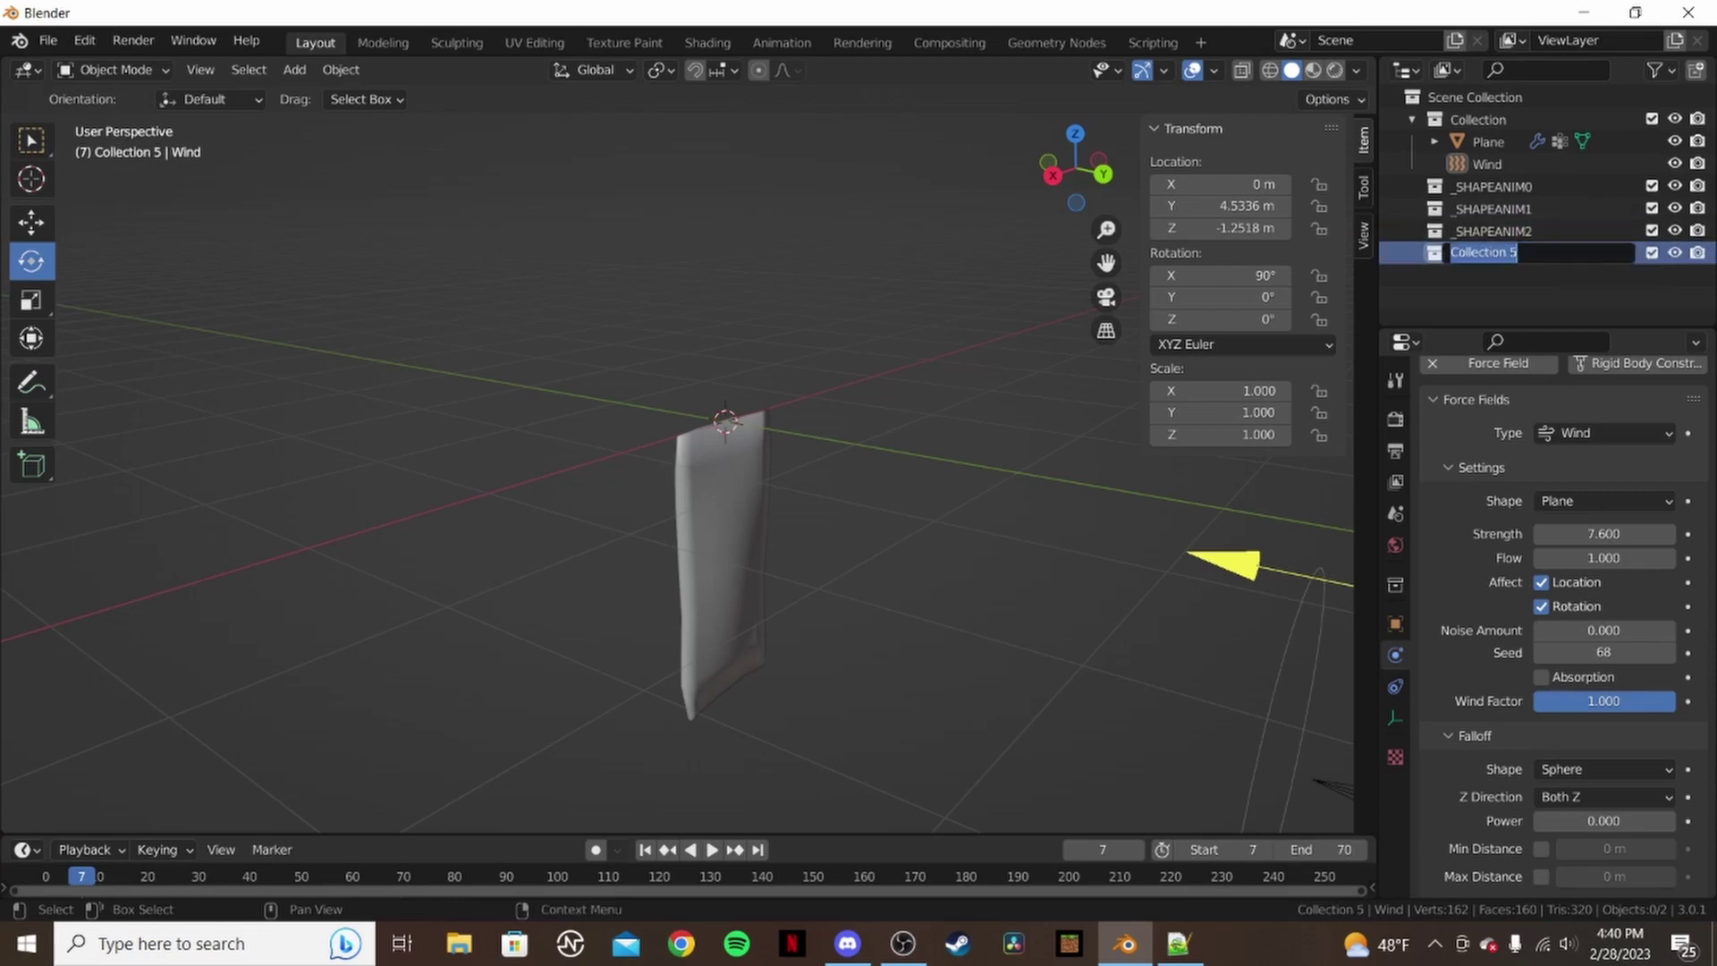
pyautogui.write('_SHAPEANIM3')
pyautogui.press('BackSpace')
pyautogui.write('3')
pyautogui.press('Return')
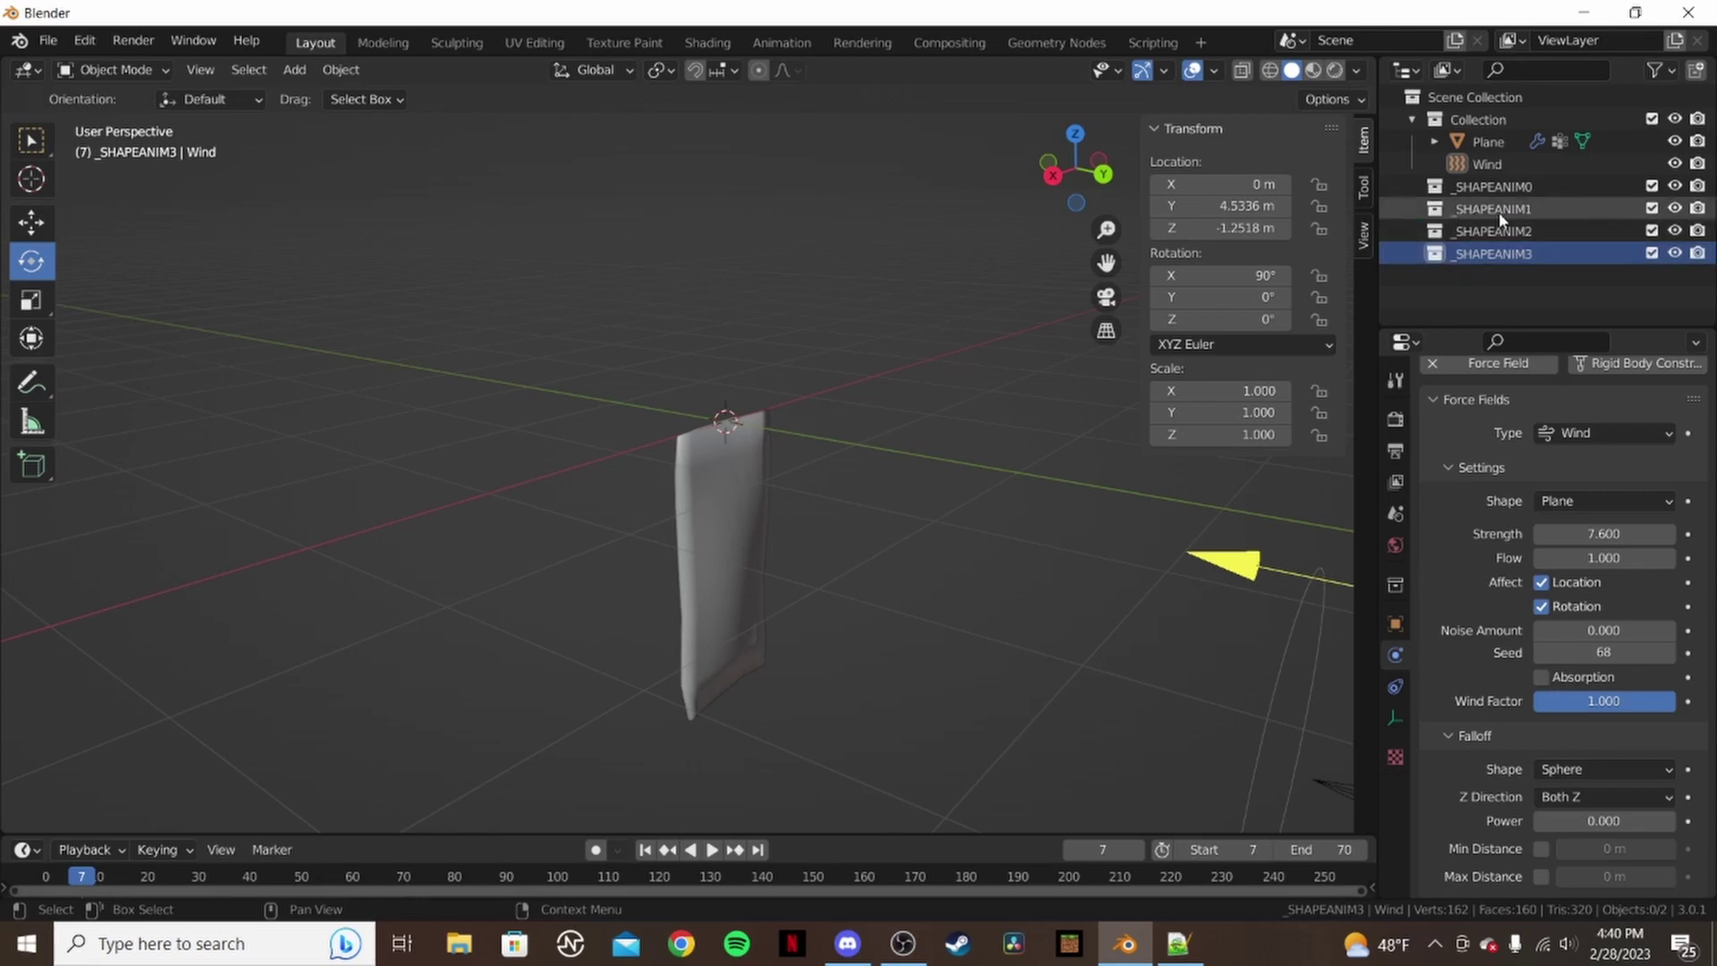
# - Make _SHAPEANIM0 the active collection and select the Plane flag object in Collection
pyautogui.click(1546, 187)
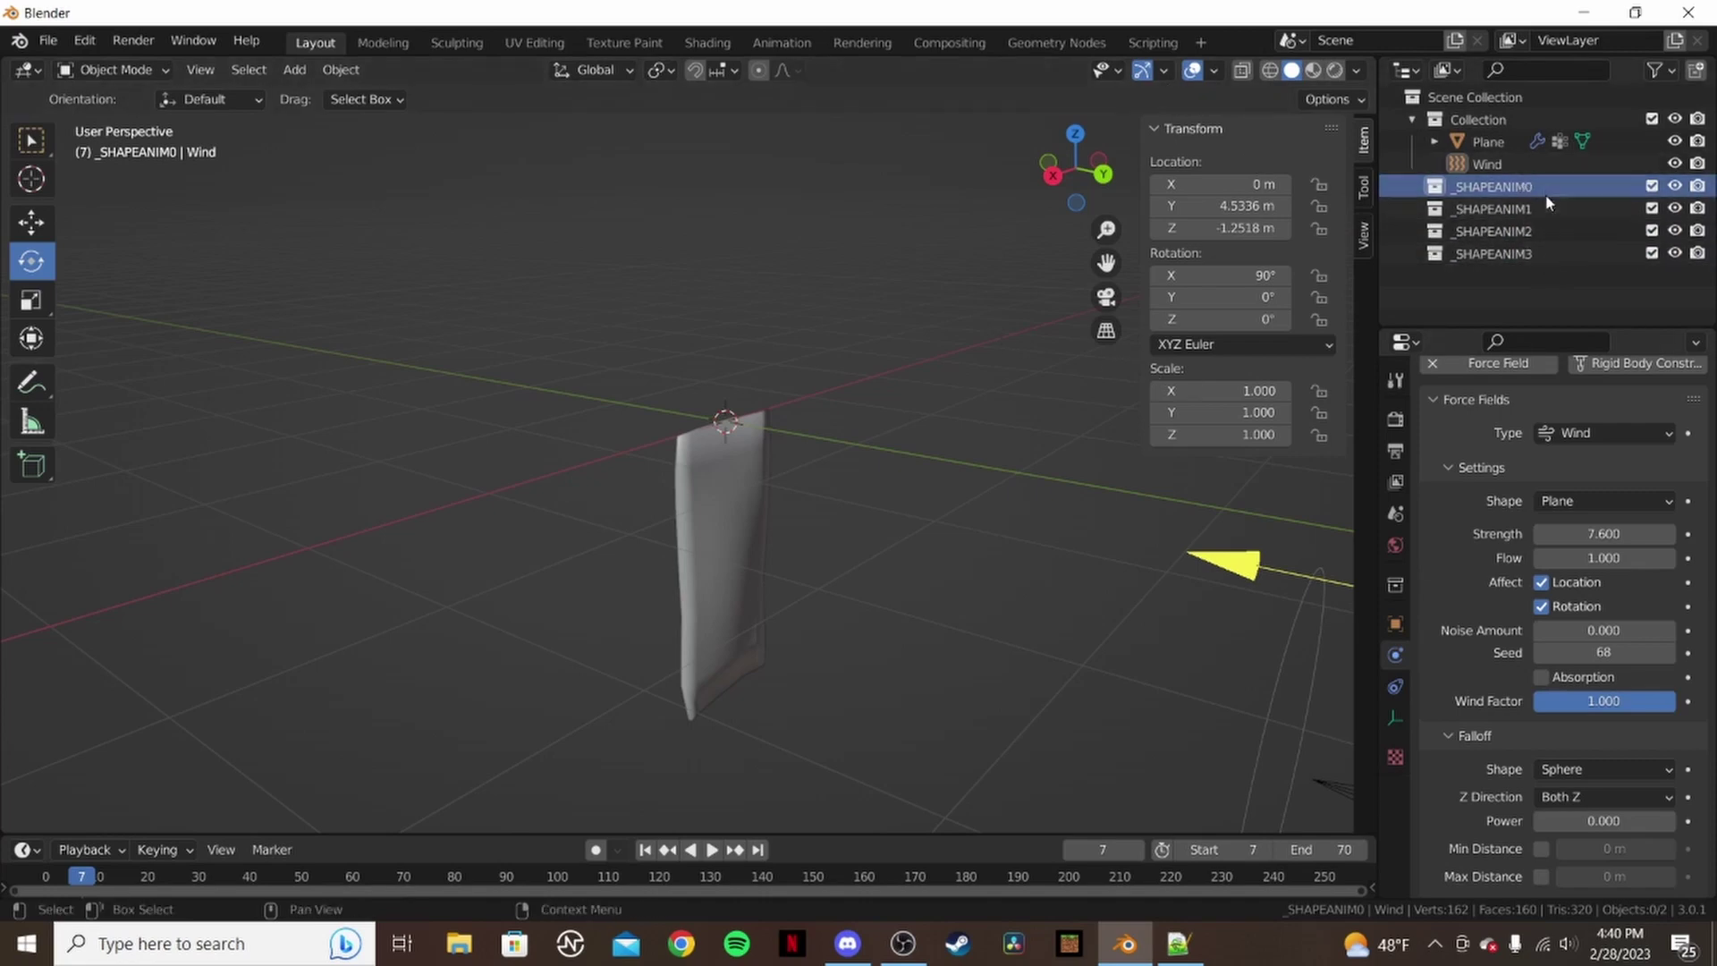
pyautogui.moveTo(984, 418); pyautogui.dragTo(1147, 443, button='middle')
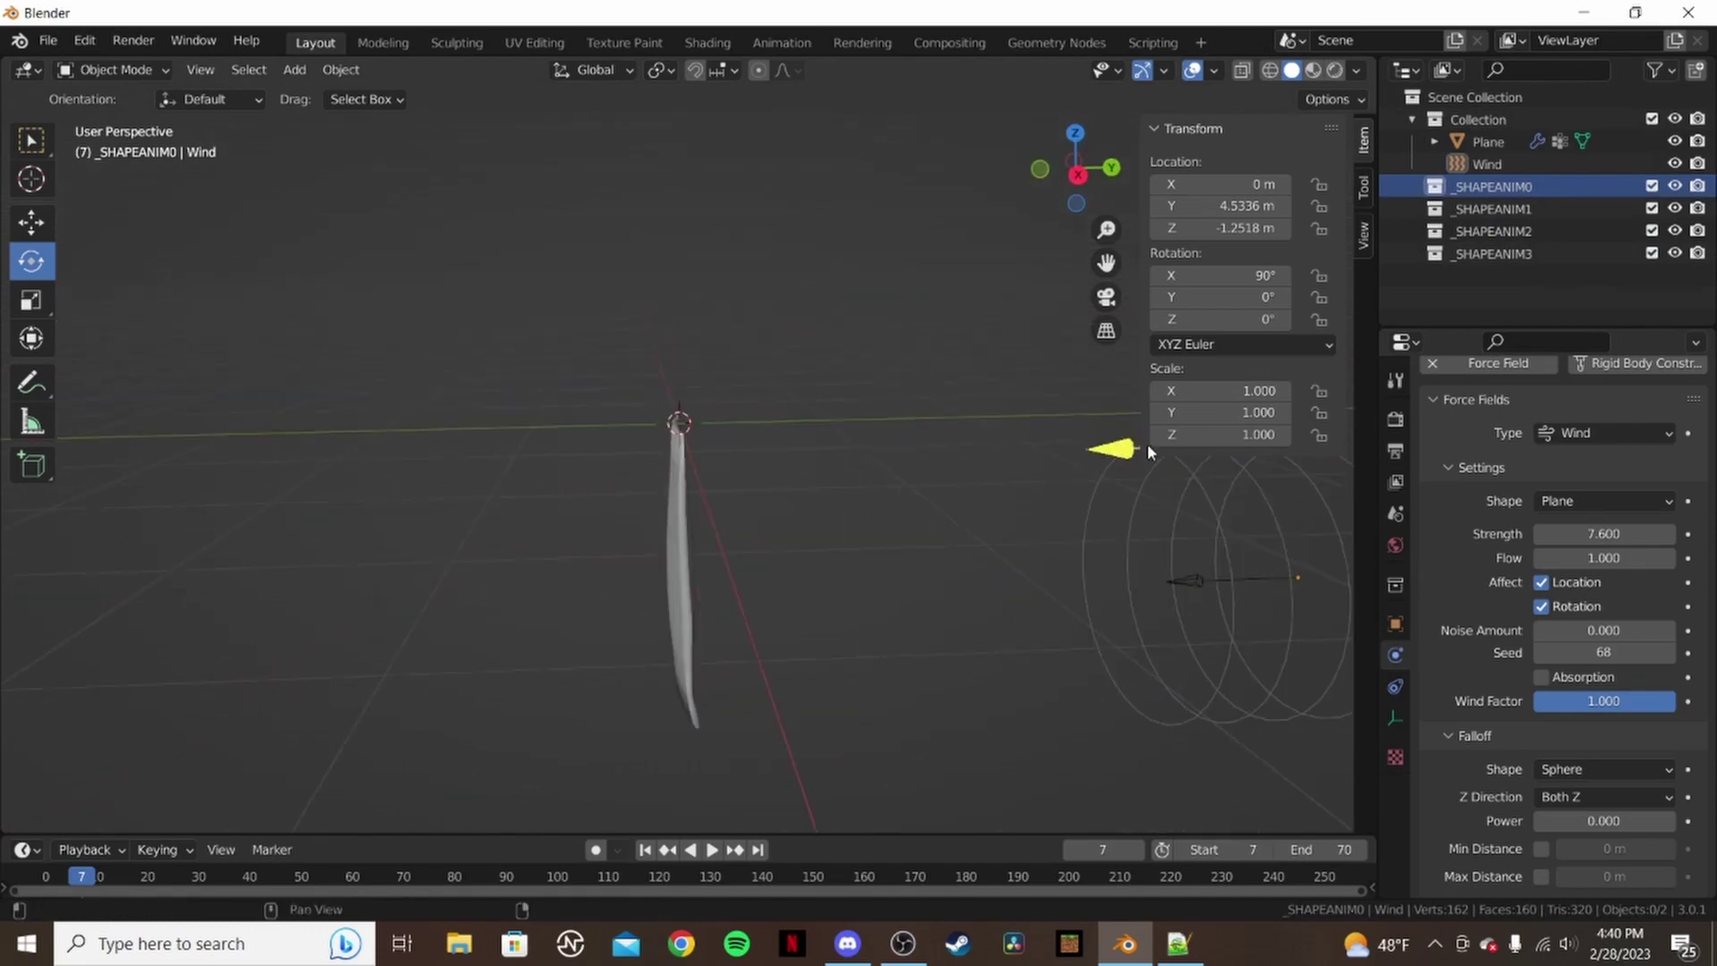
pyautogui.moveTo(1026, 395); pyautogui.dragTo(837, 431, button='middle')
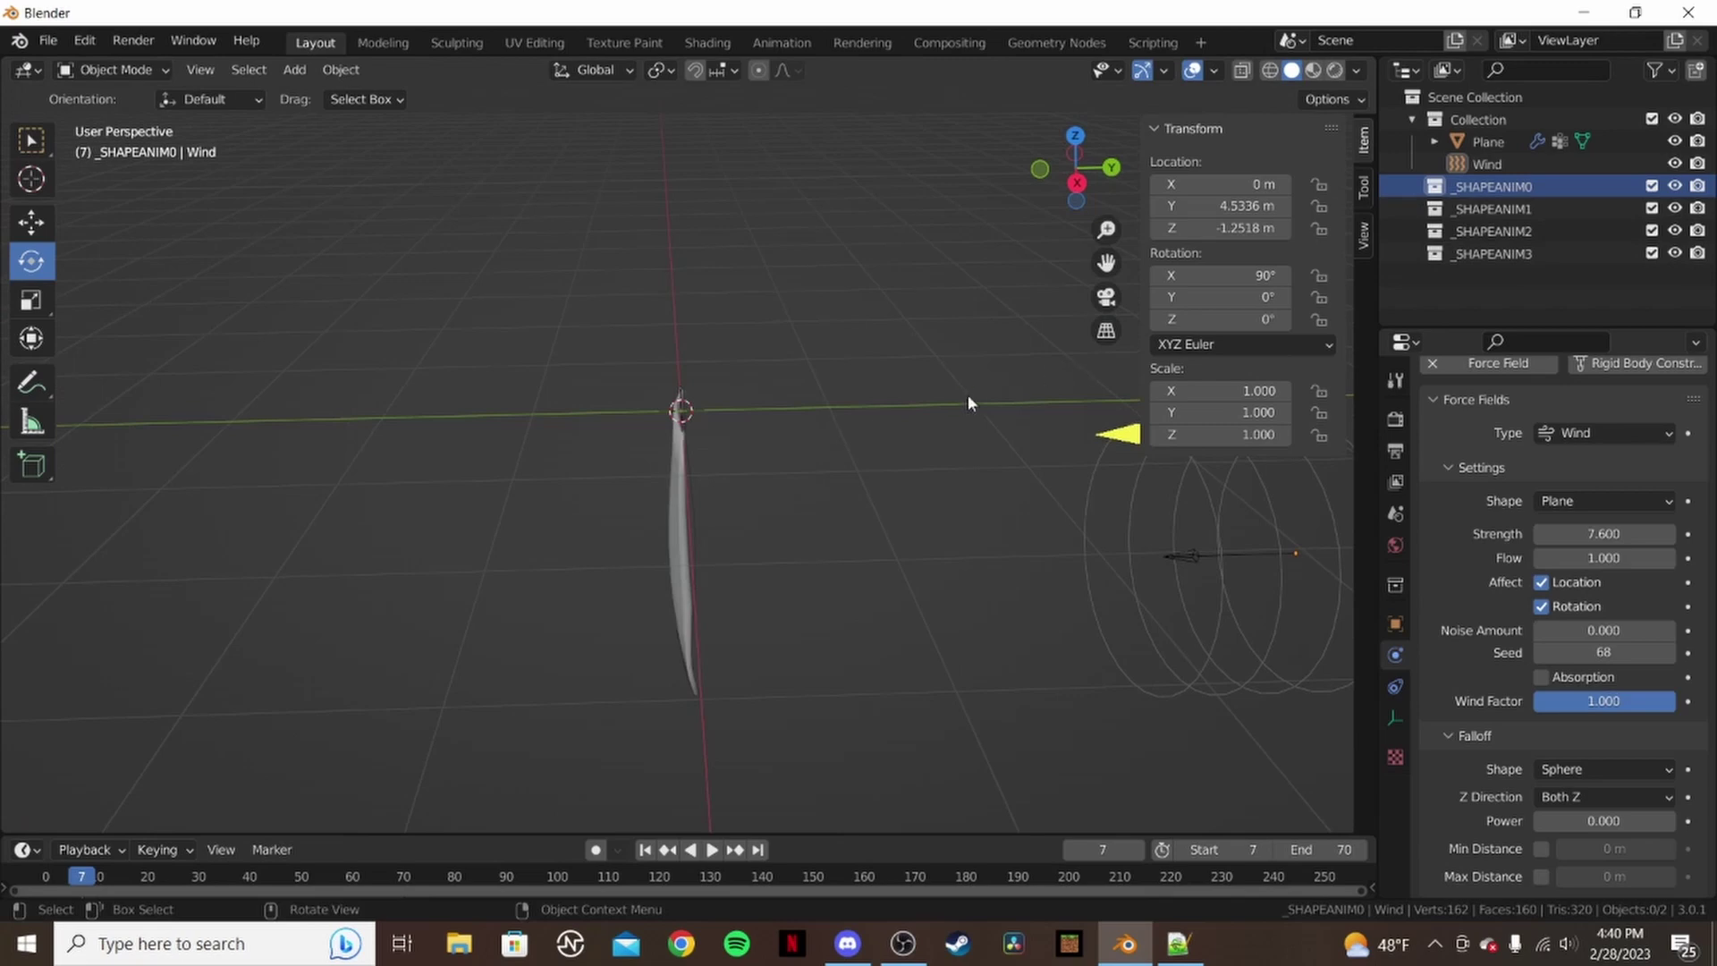
pyautogui.moveTo(968, 403); pyautogui.dragTo(908, 398, button='middle')
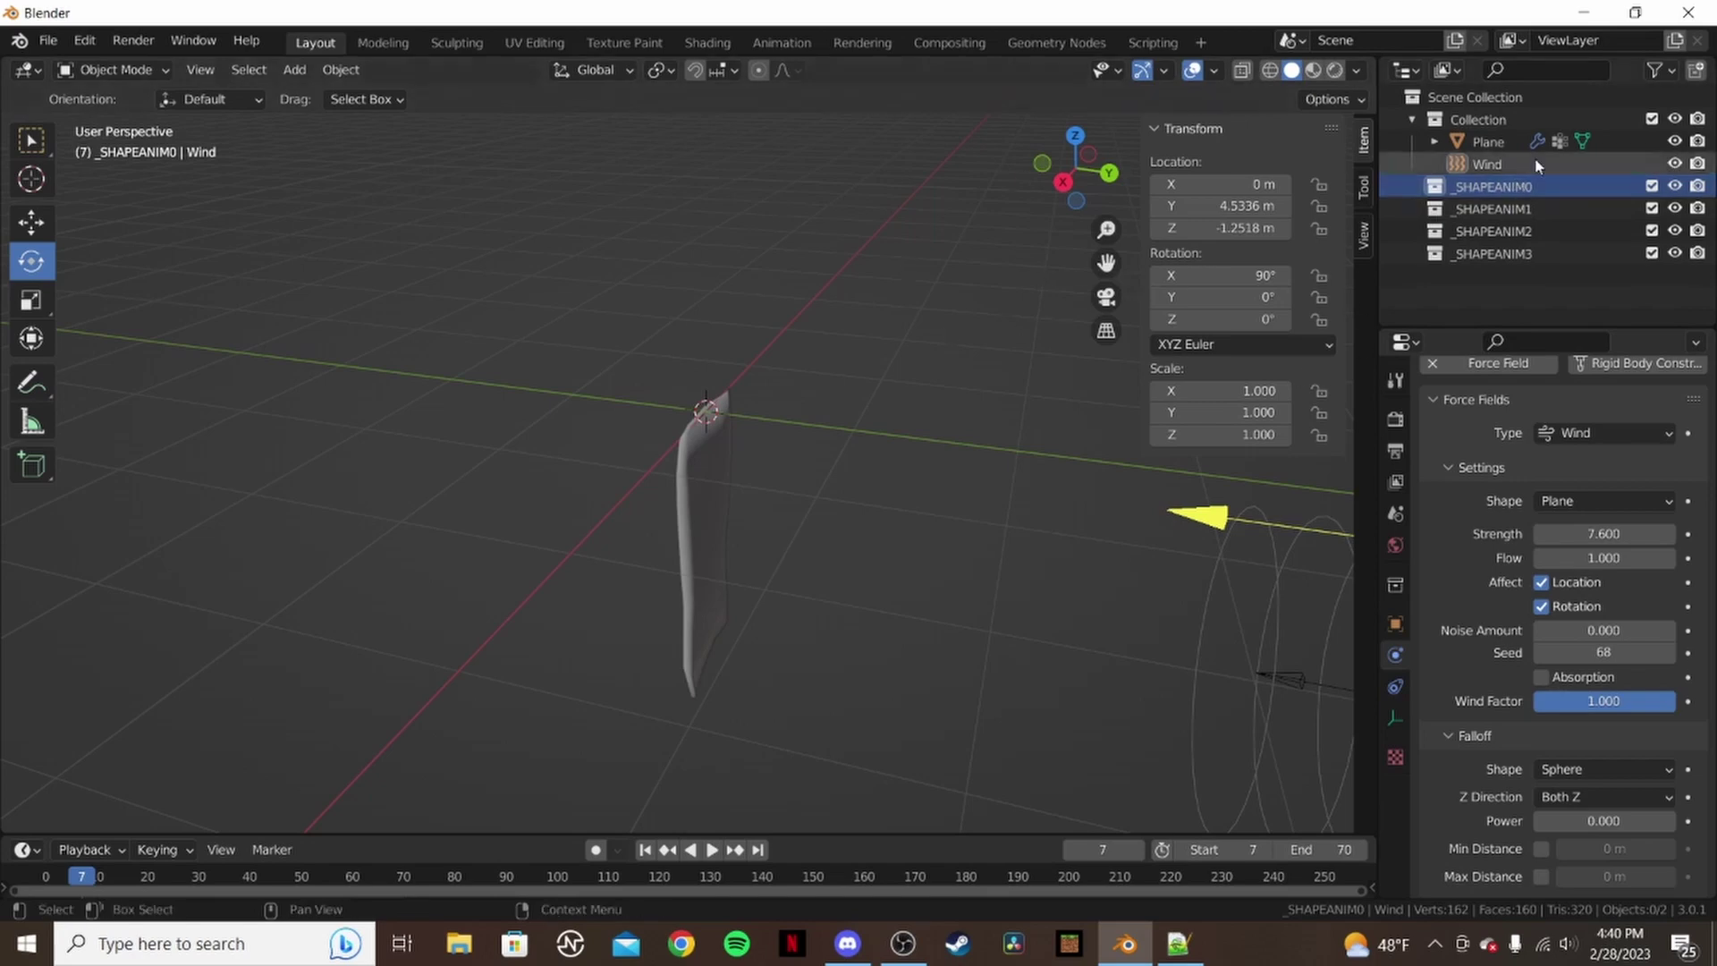
pyautogui.moveTo(755, 416); pyautogui.dragTo(715, 459, button='middle')
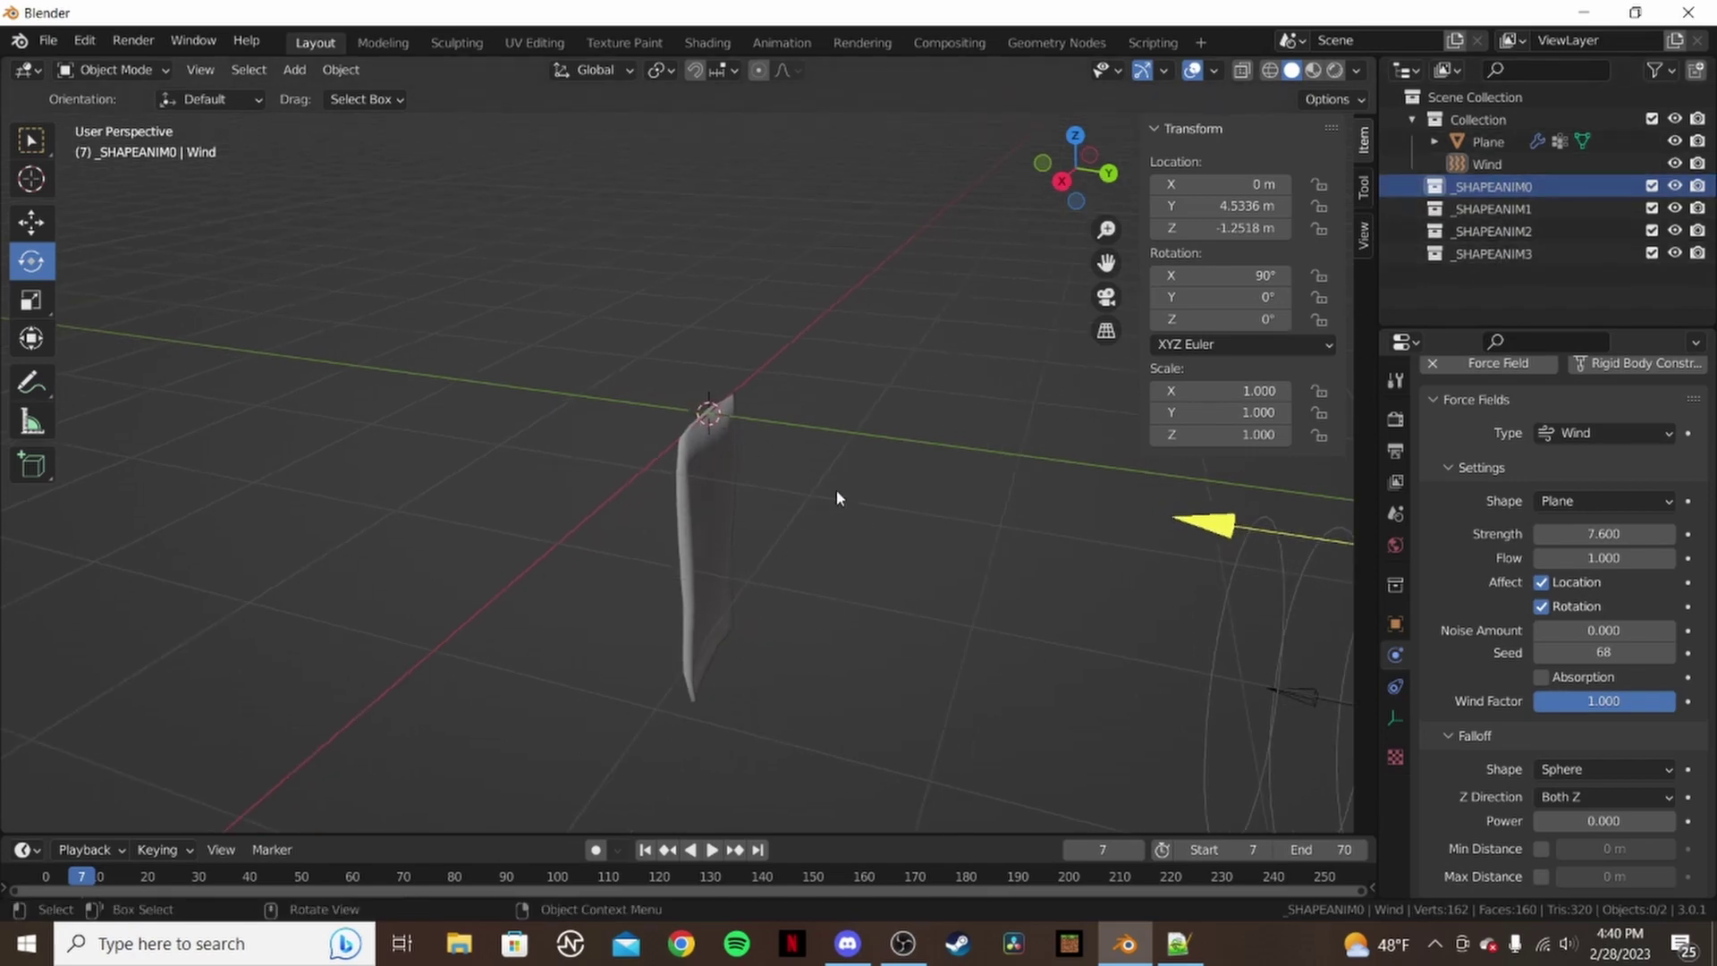
pyautogui.click(1518, 140)
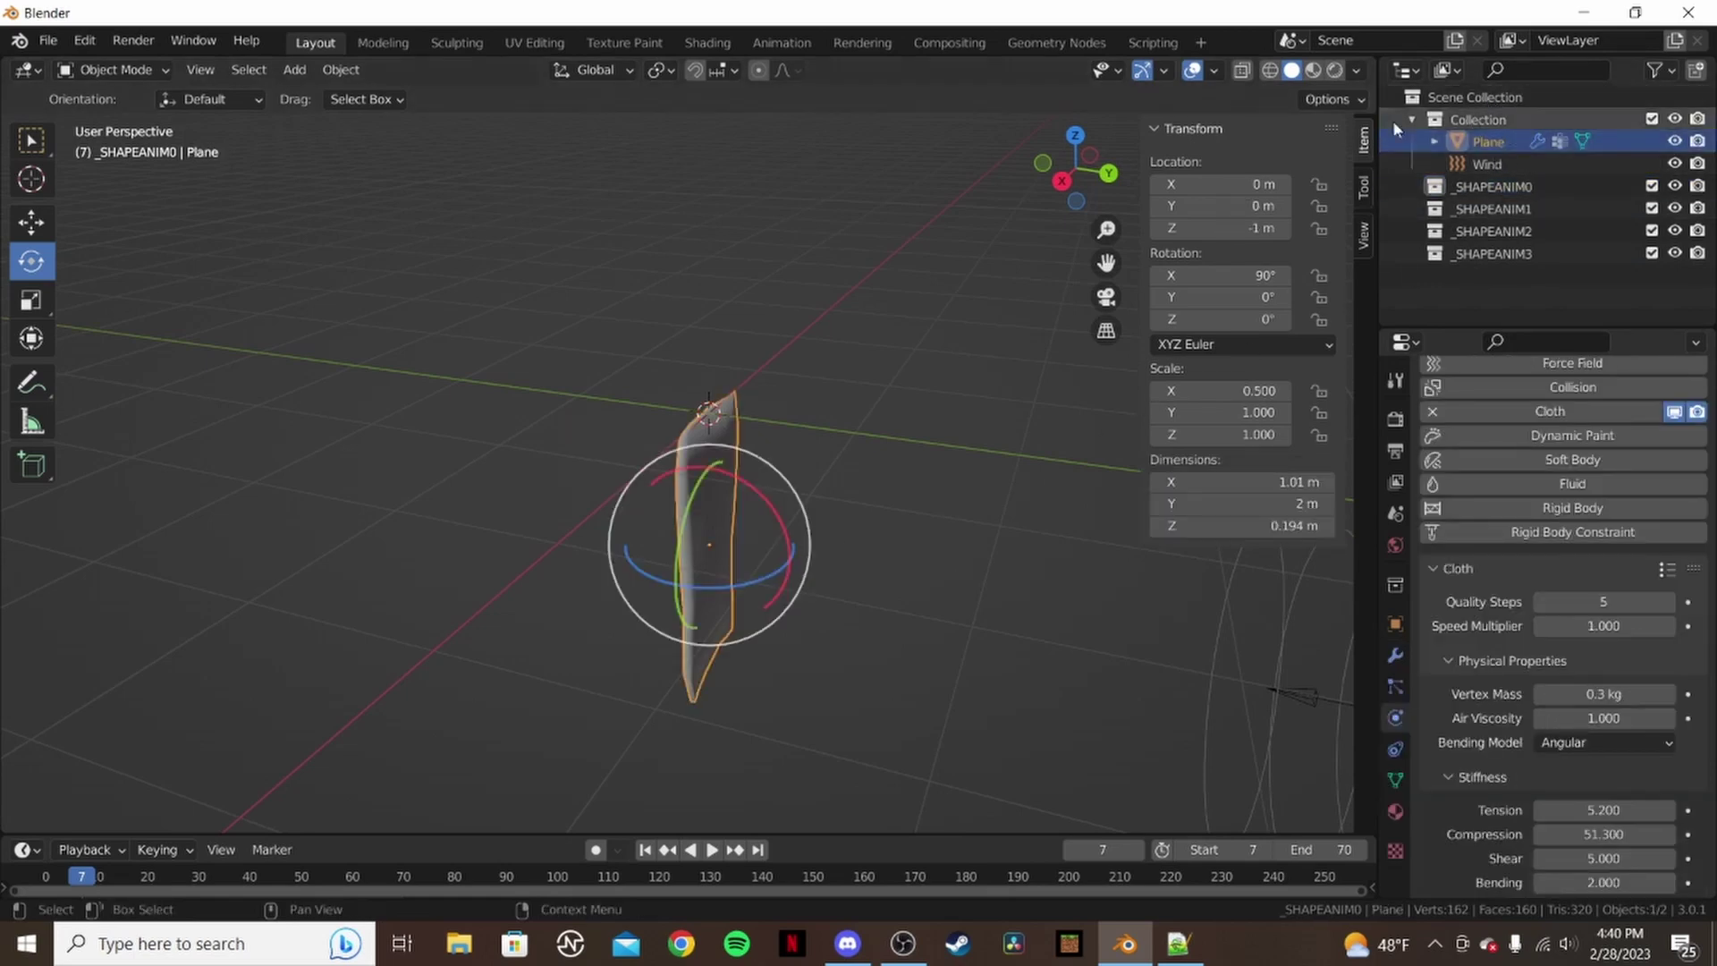
pyautogui.moveTo(729, 510); pyautogui.dragTo(749, 447, button='middle')
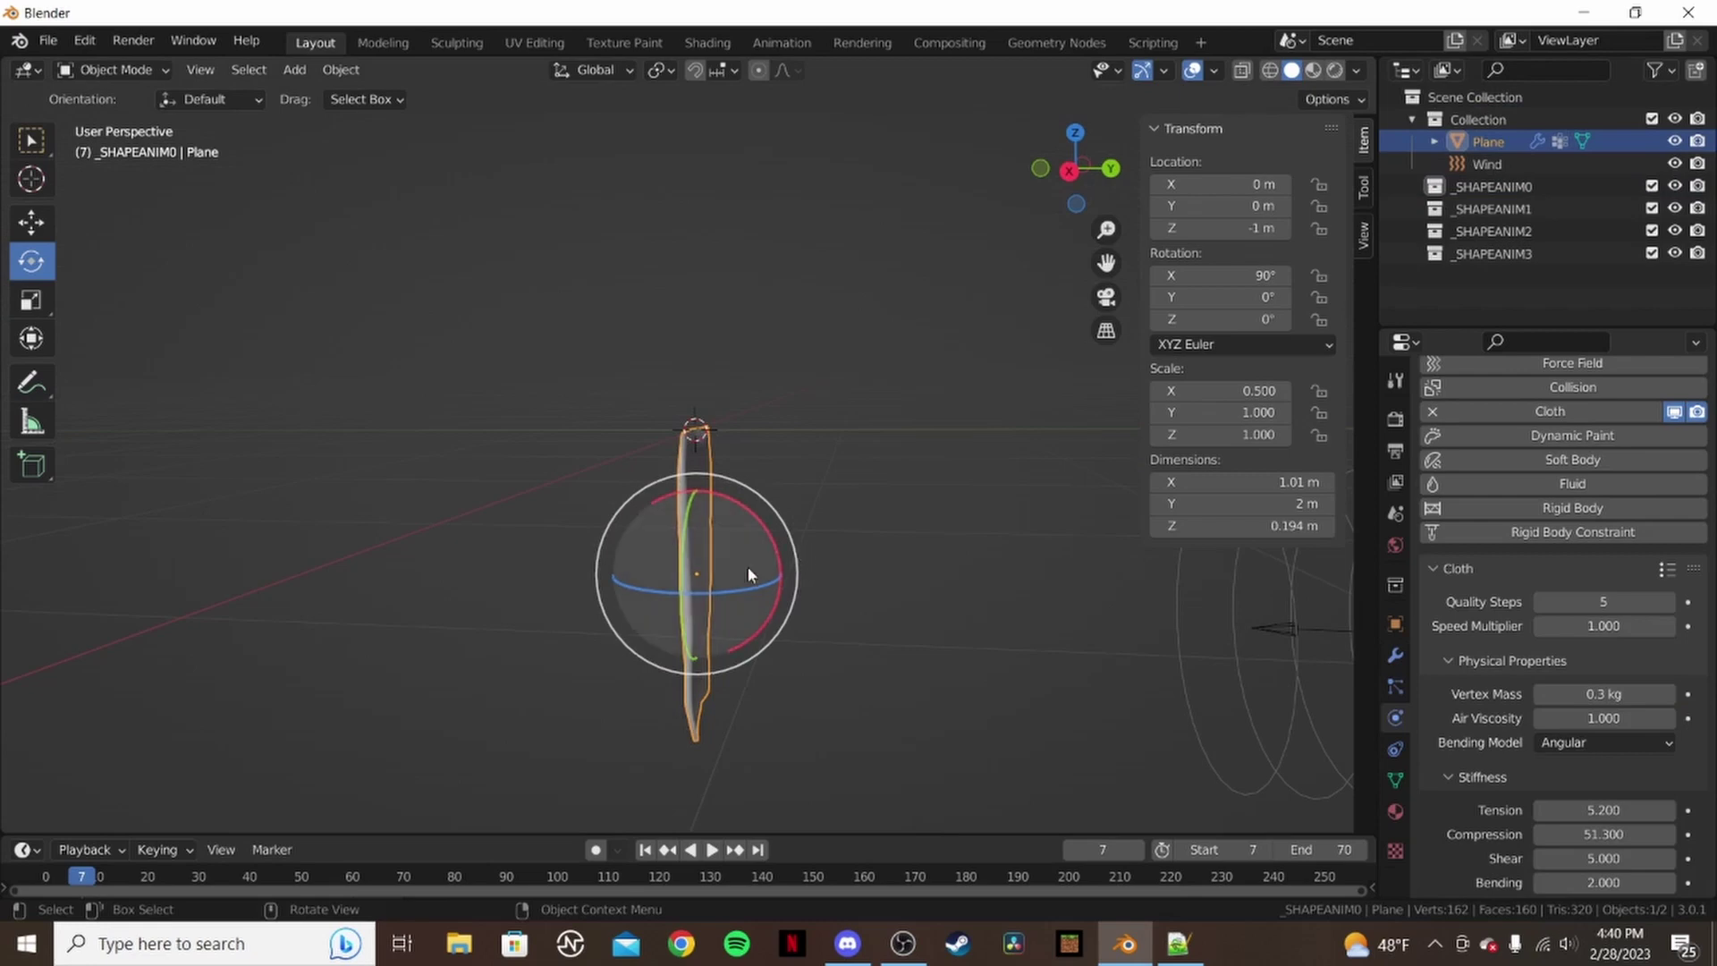
pyautogui.moveTo(924, 528); pyautogui.dragTo(889, 432, button='middle')
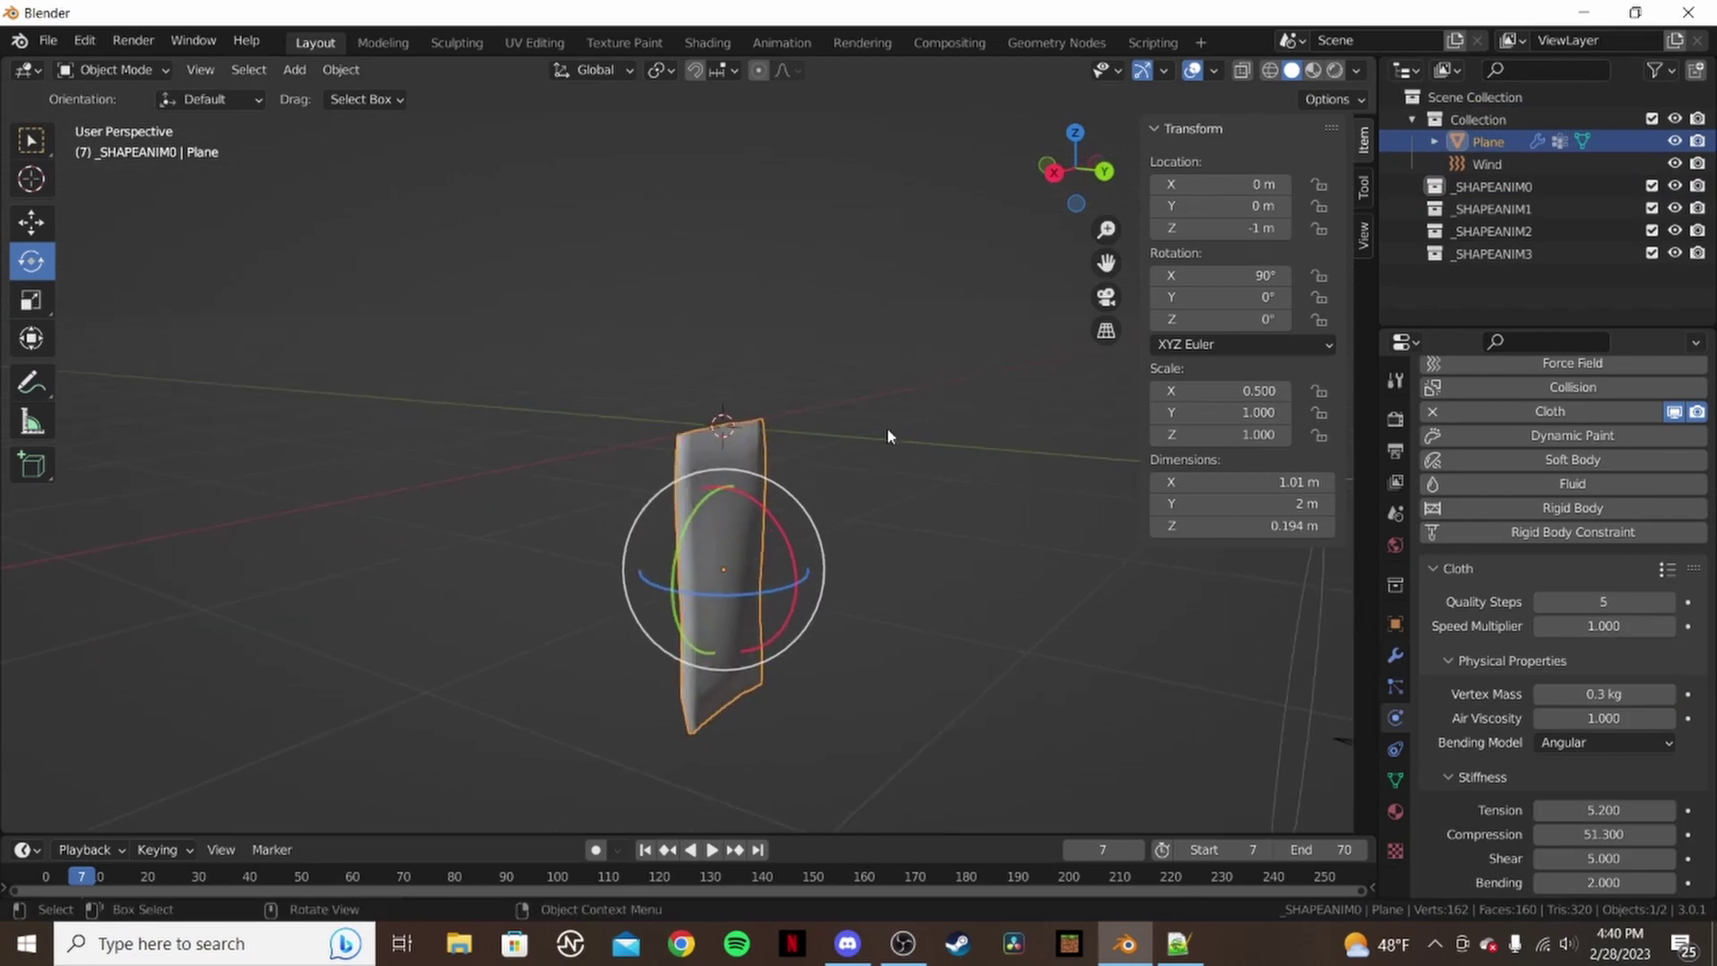
# - Copy the Plane flag and paste the duplicate into the _SHAPEANIM0 collection
pyautogui.click(37, 224)
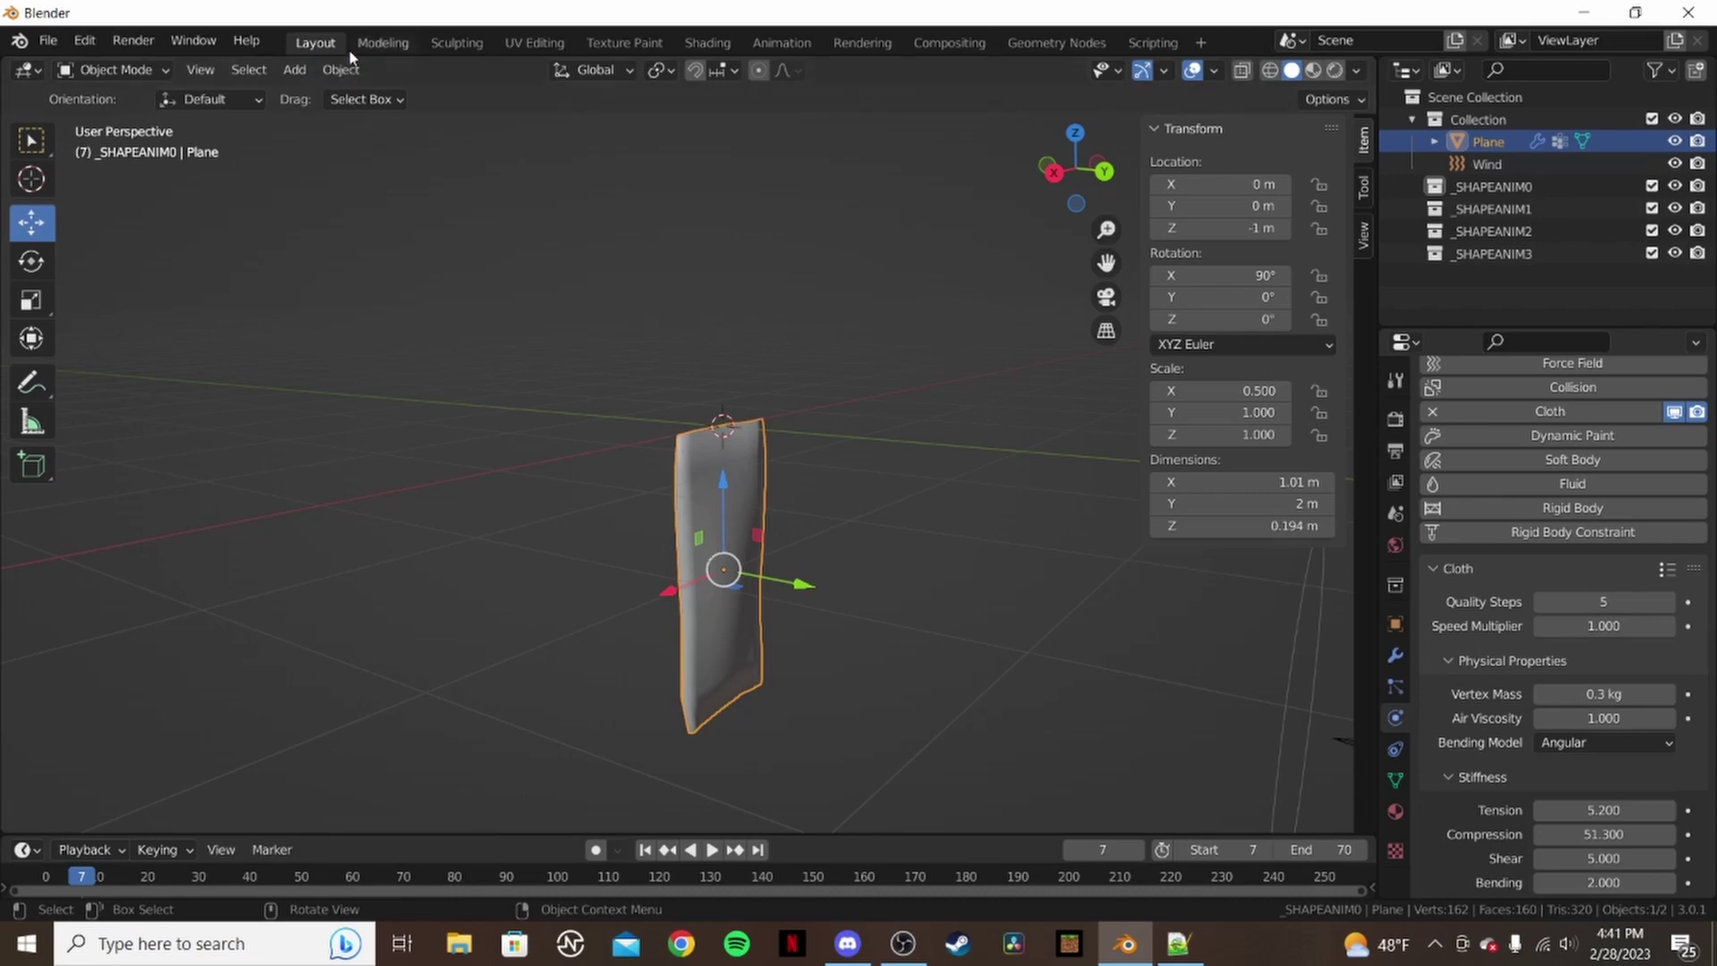
pyautogui.click(341, 71)
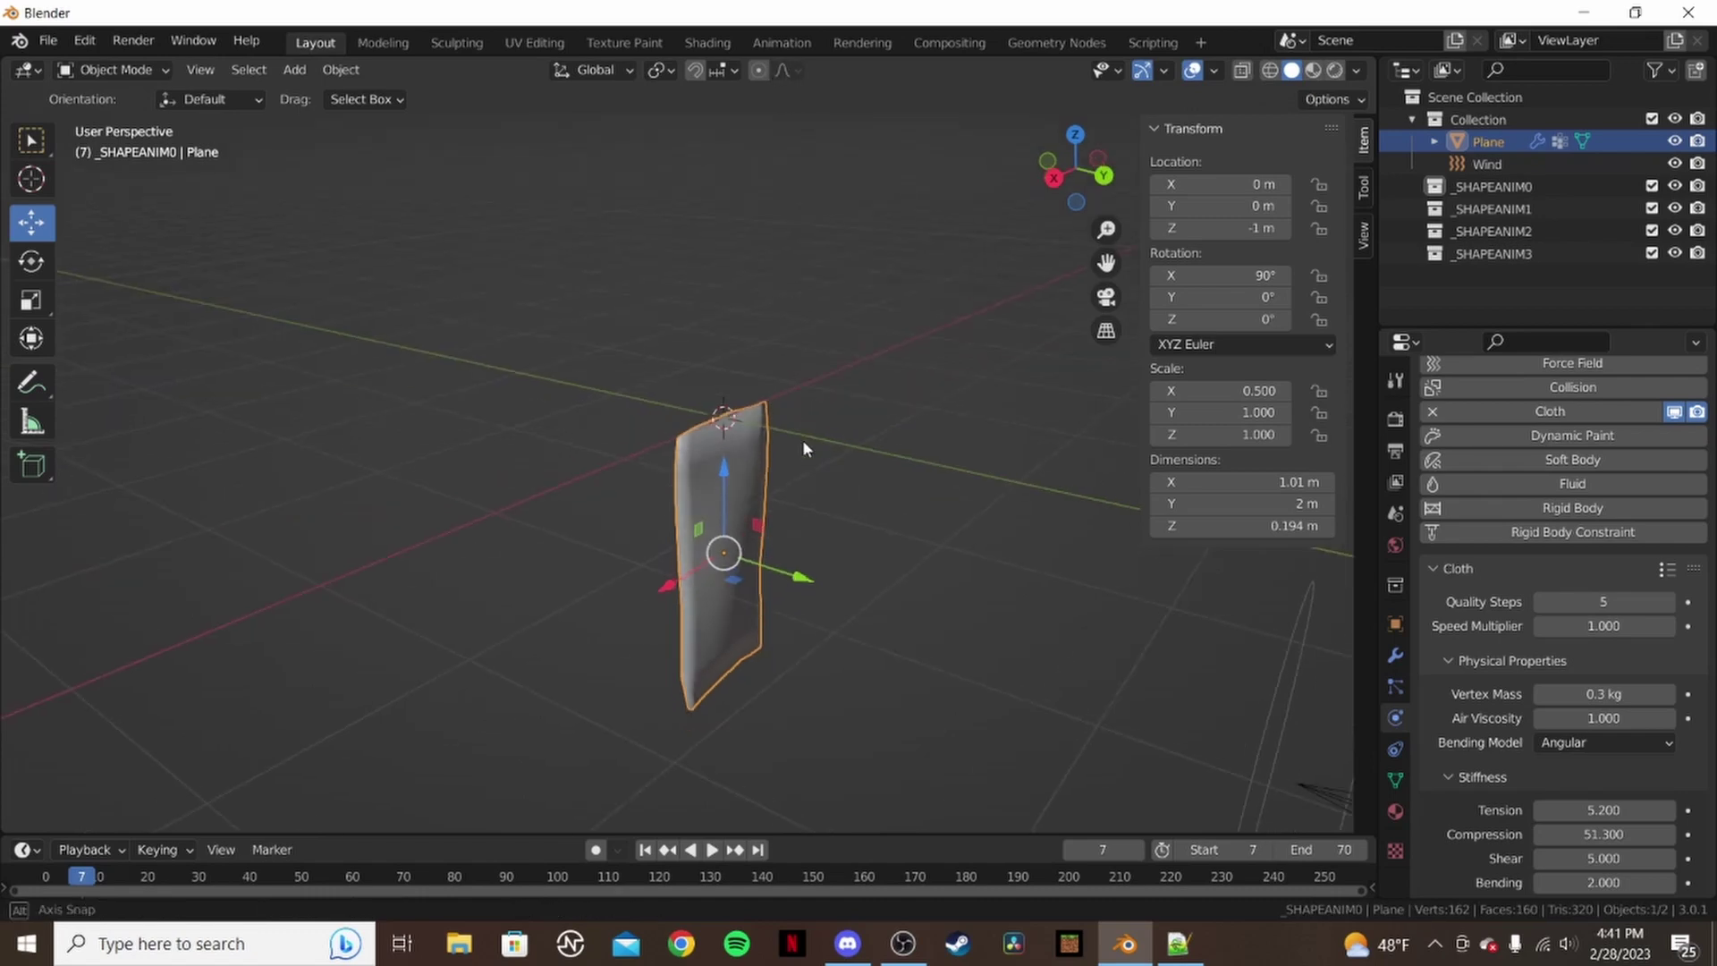
pyautogui.moveTo(885, 425); pyautogui.dragTo(808, 518, button='middle')
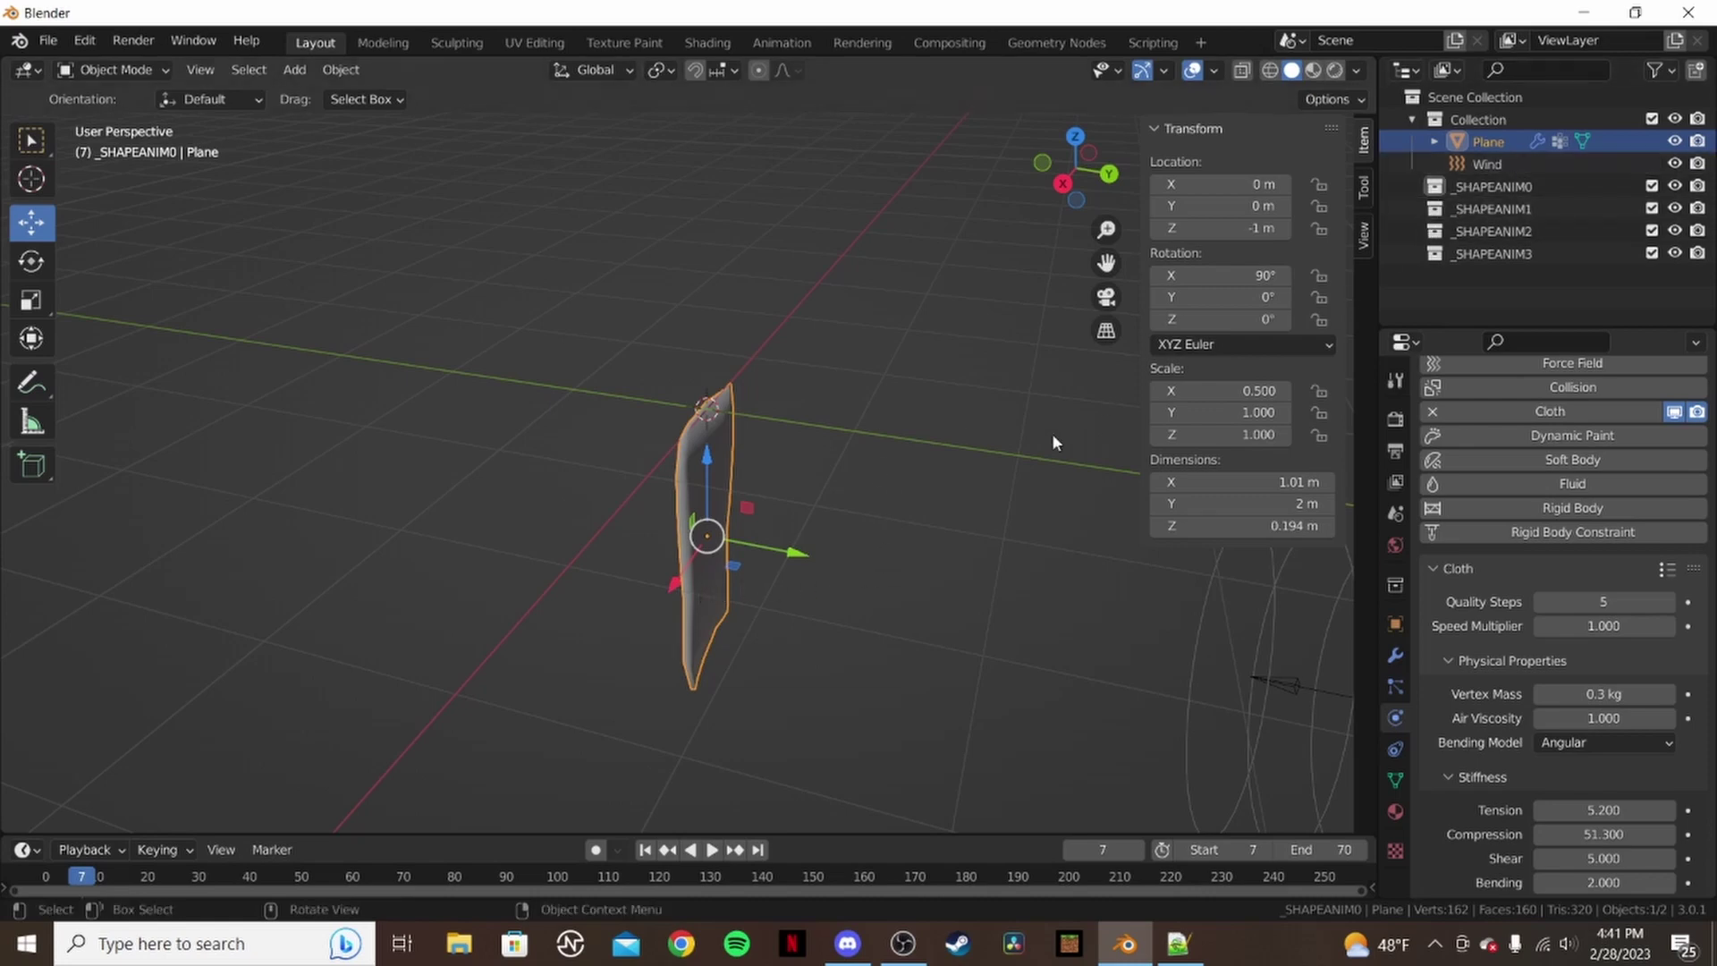
pyautogui.moveTo(850, 426); pyautogui.dragTo(797, 409, button='middle')
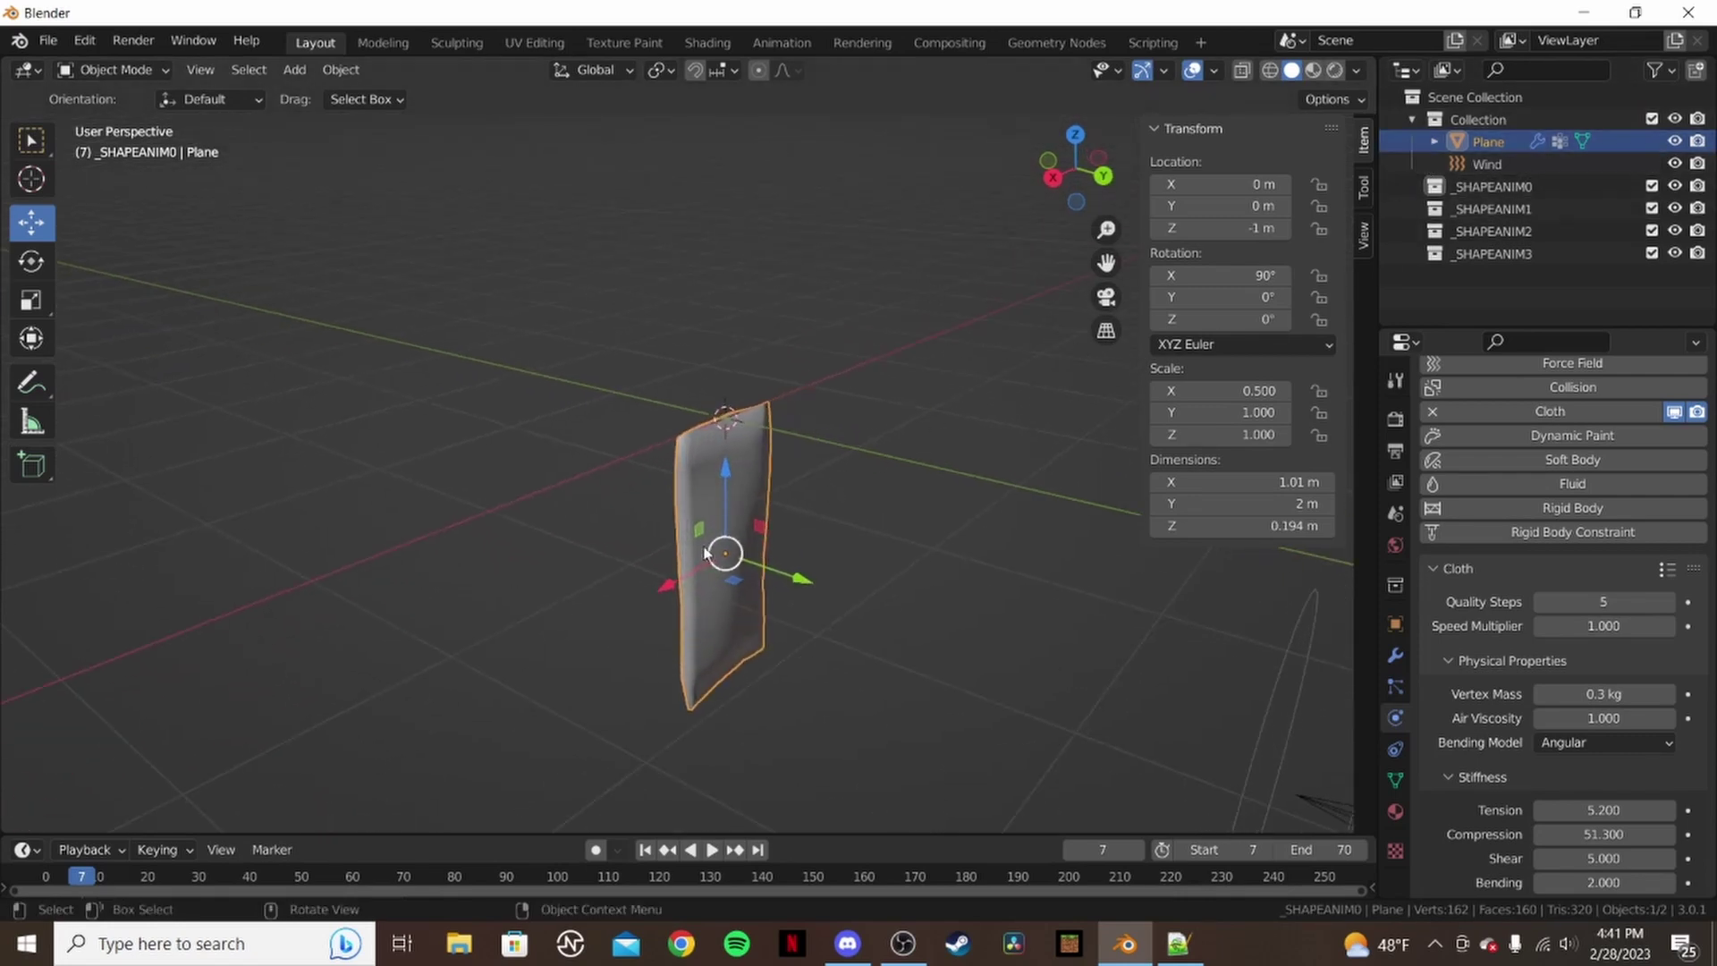
pyautogui.rightClick(726, 504)
pyautogui.hotkey('ctrl', 'c')
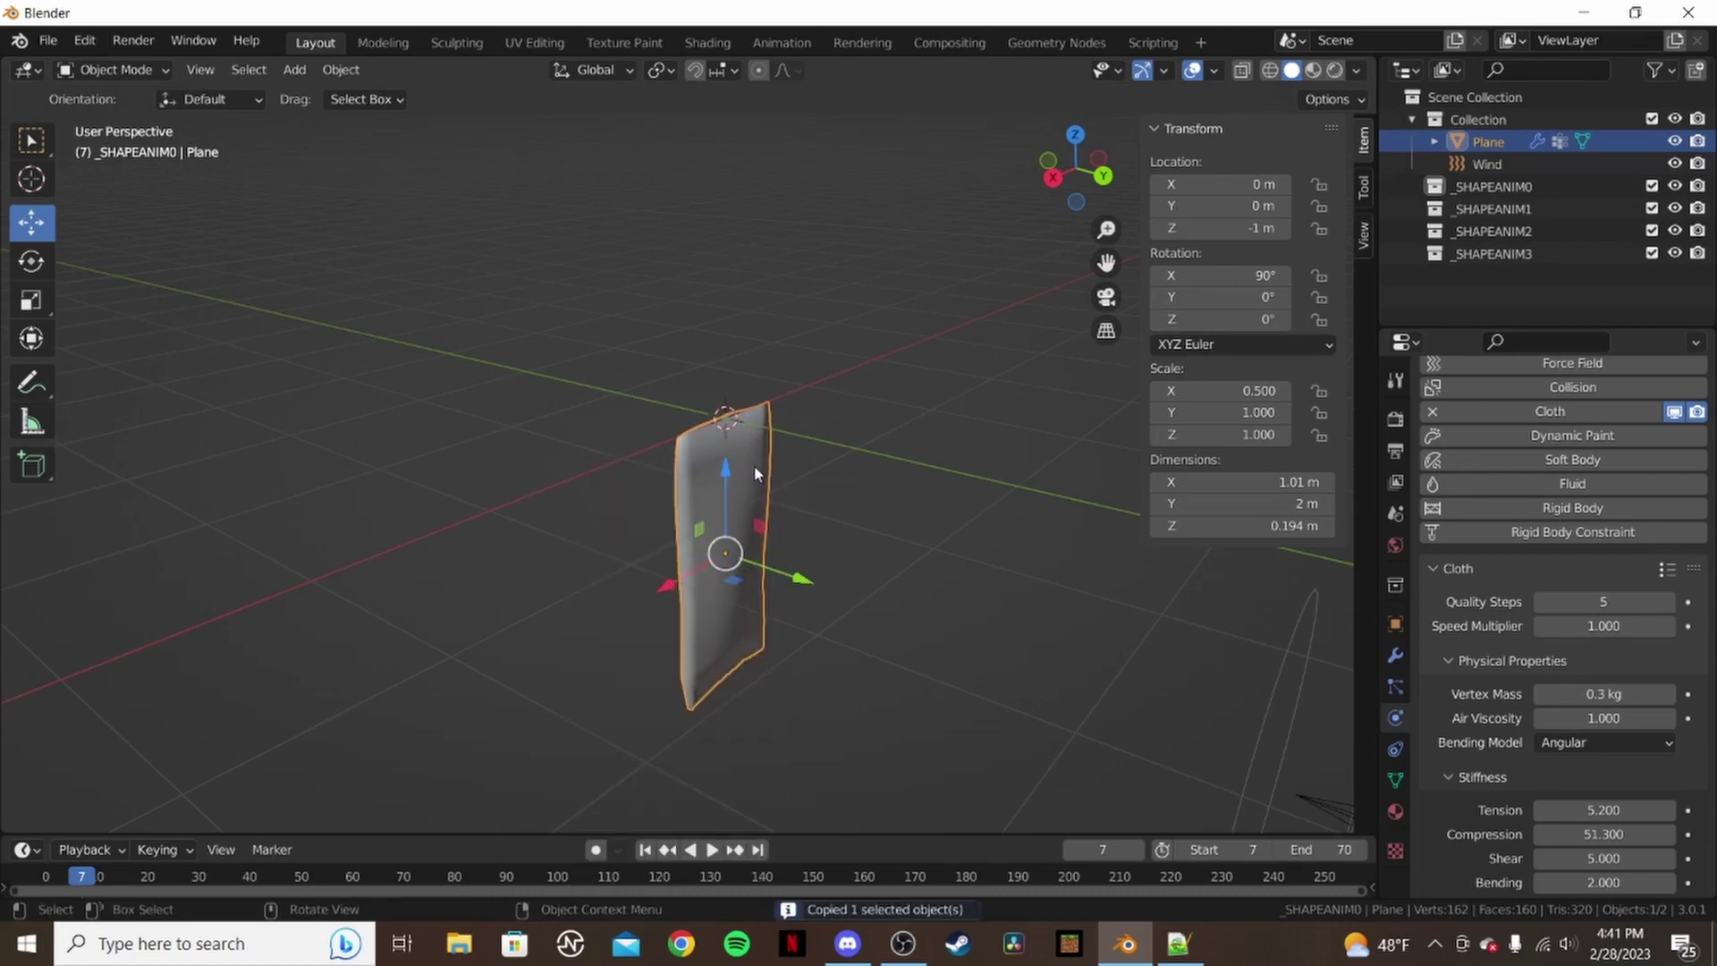
pyautogui.click(862, 434)
pyautogui.hotkey('ctrl', 'v')
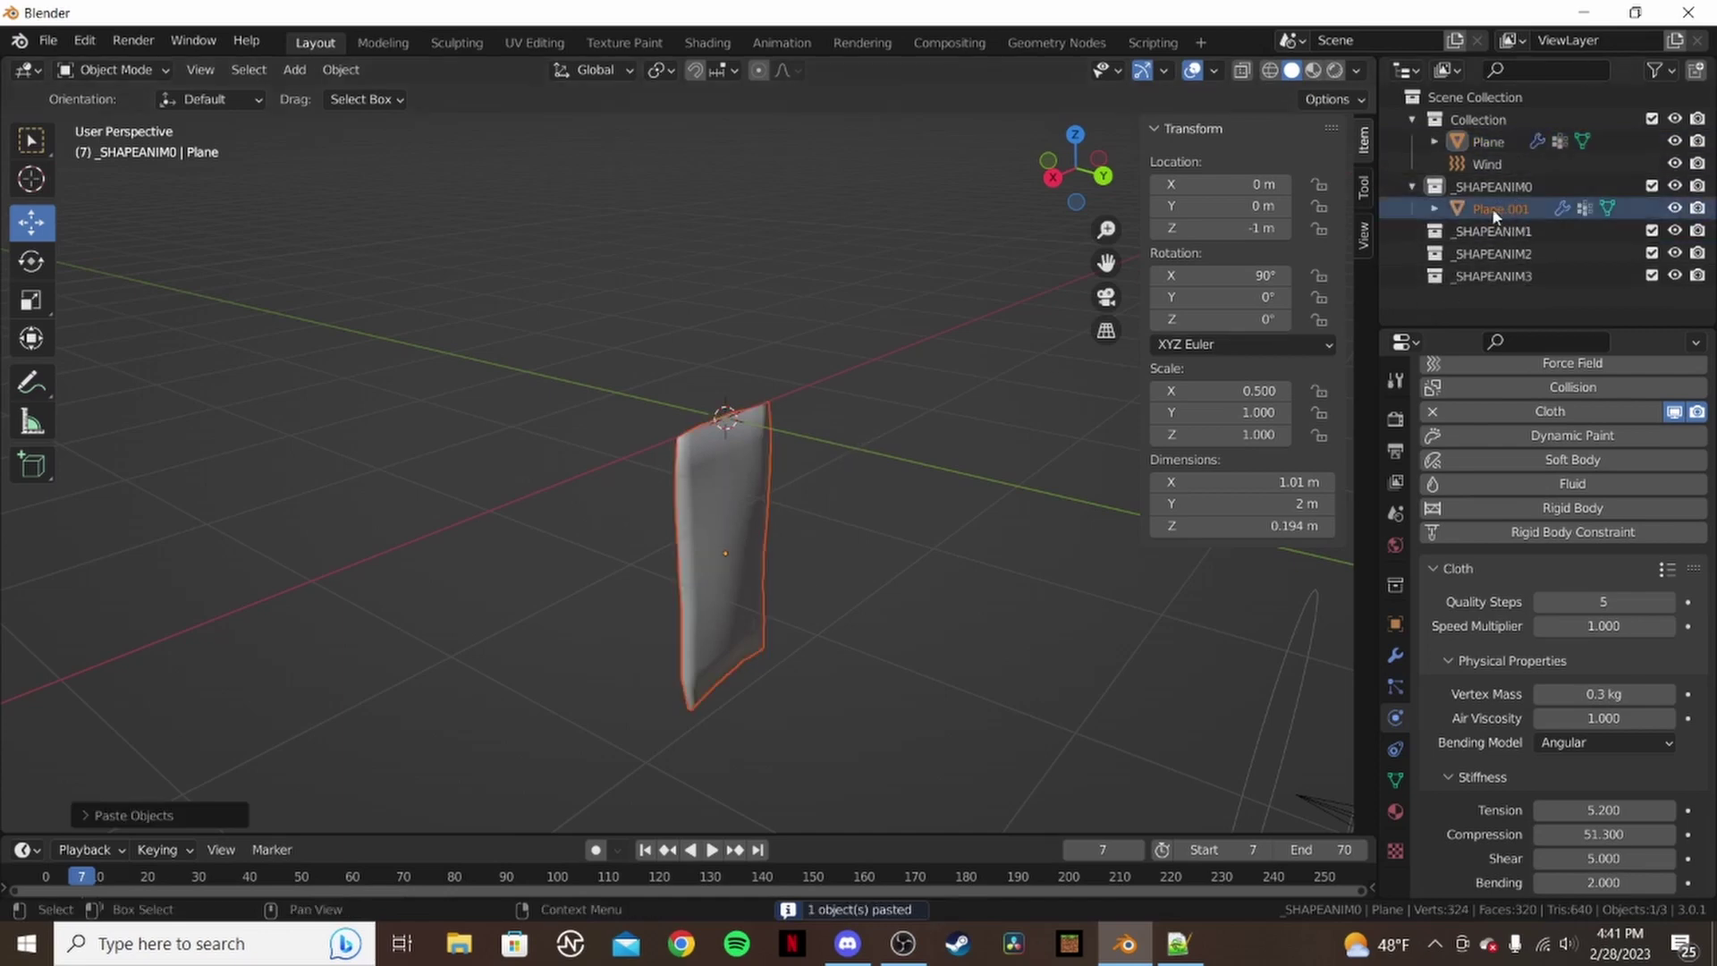
# - Select the duplicated flag in _SHAPEANIM0 and convert it to a mesh to freeze its shape at frame 7
pyautogui.click(1516, 202)
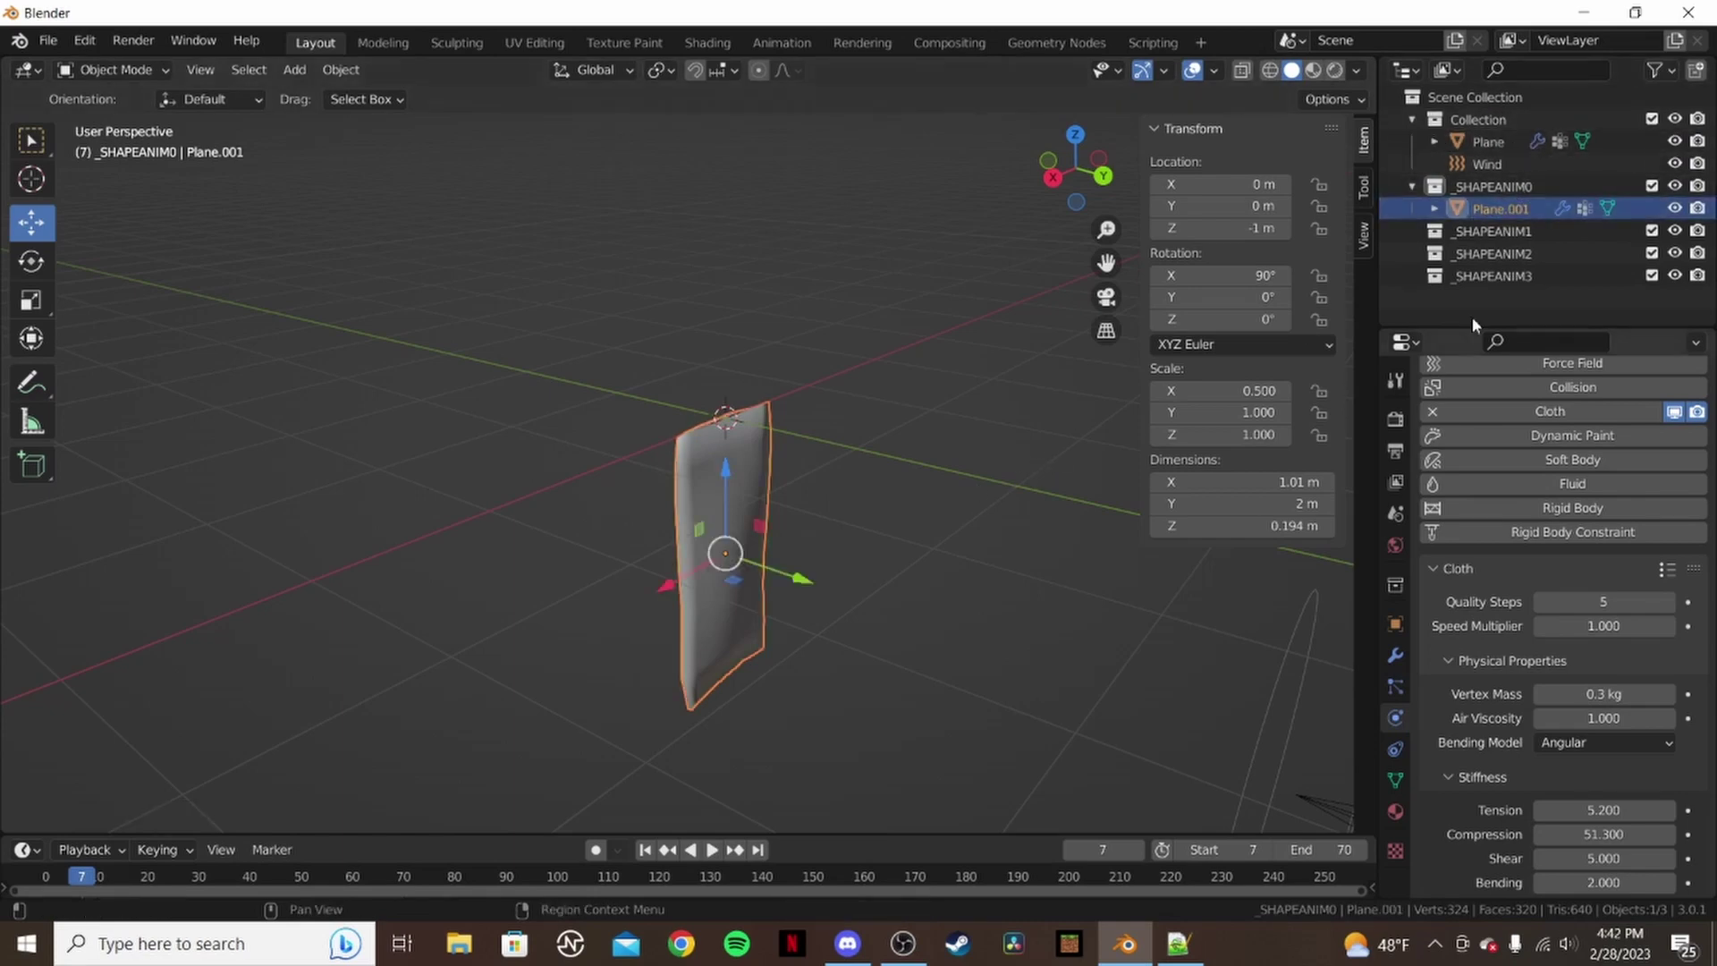
pyautogui.rightClick(769, 499)
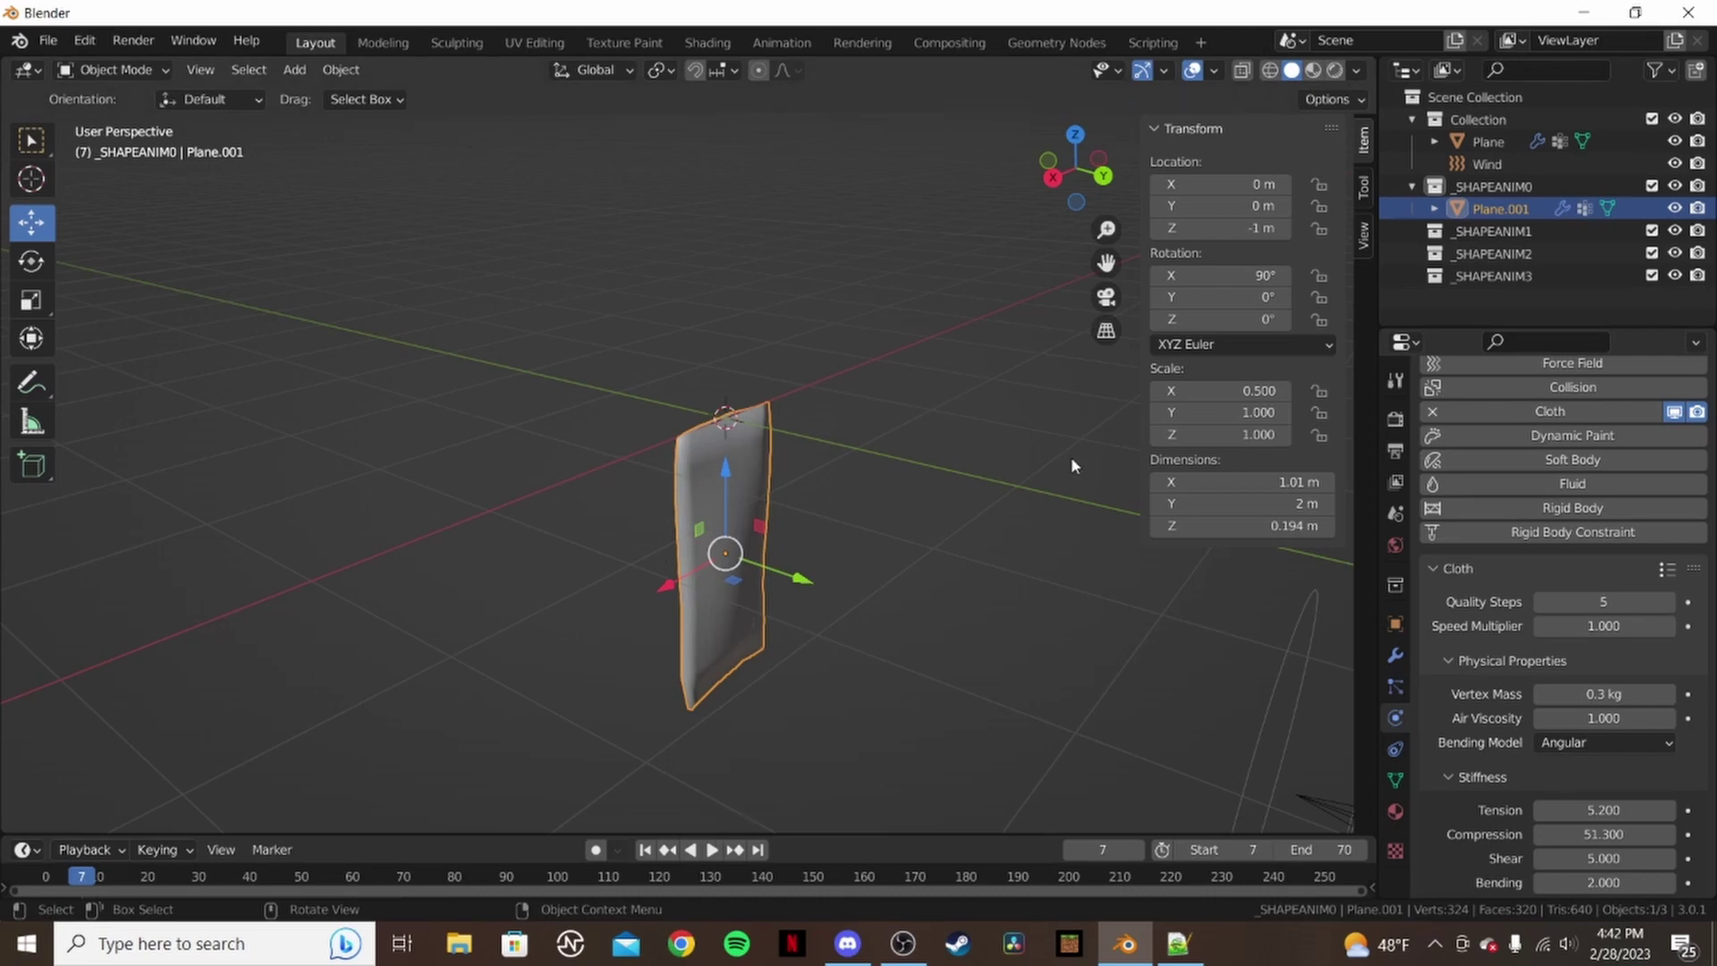
pyautogui.rightClick(693, 507)
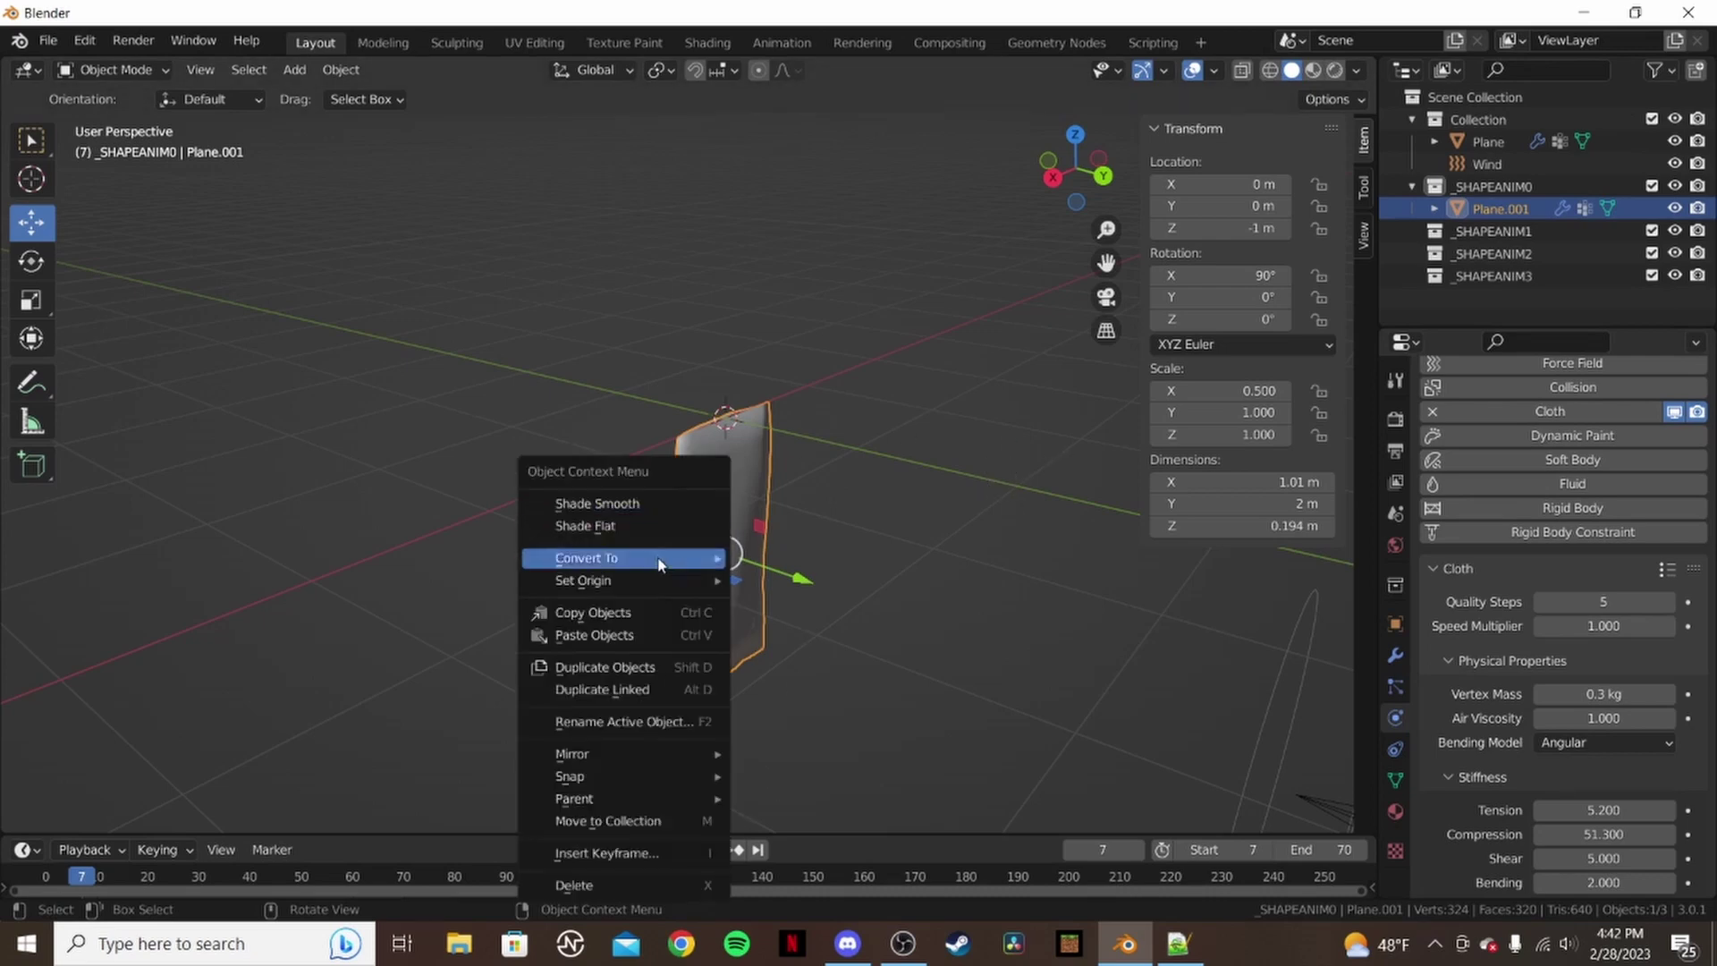
pyautogui.moveTo(656, 562)
pyautogui.click(830, 579)
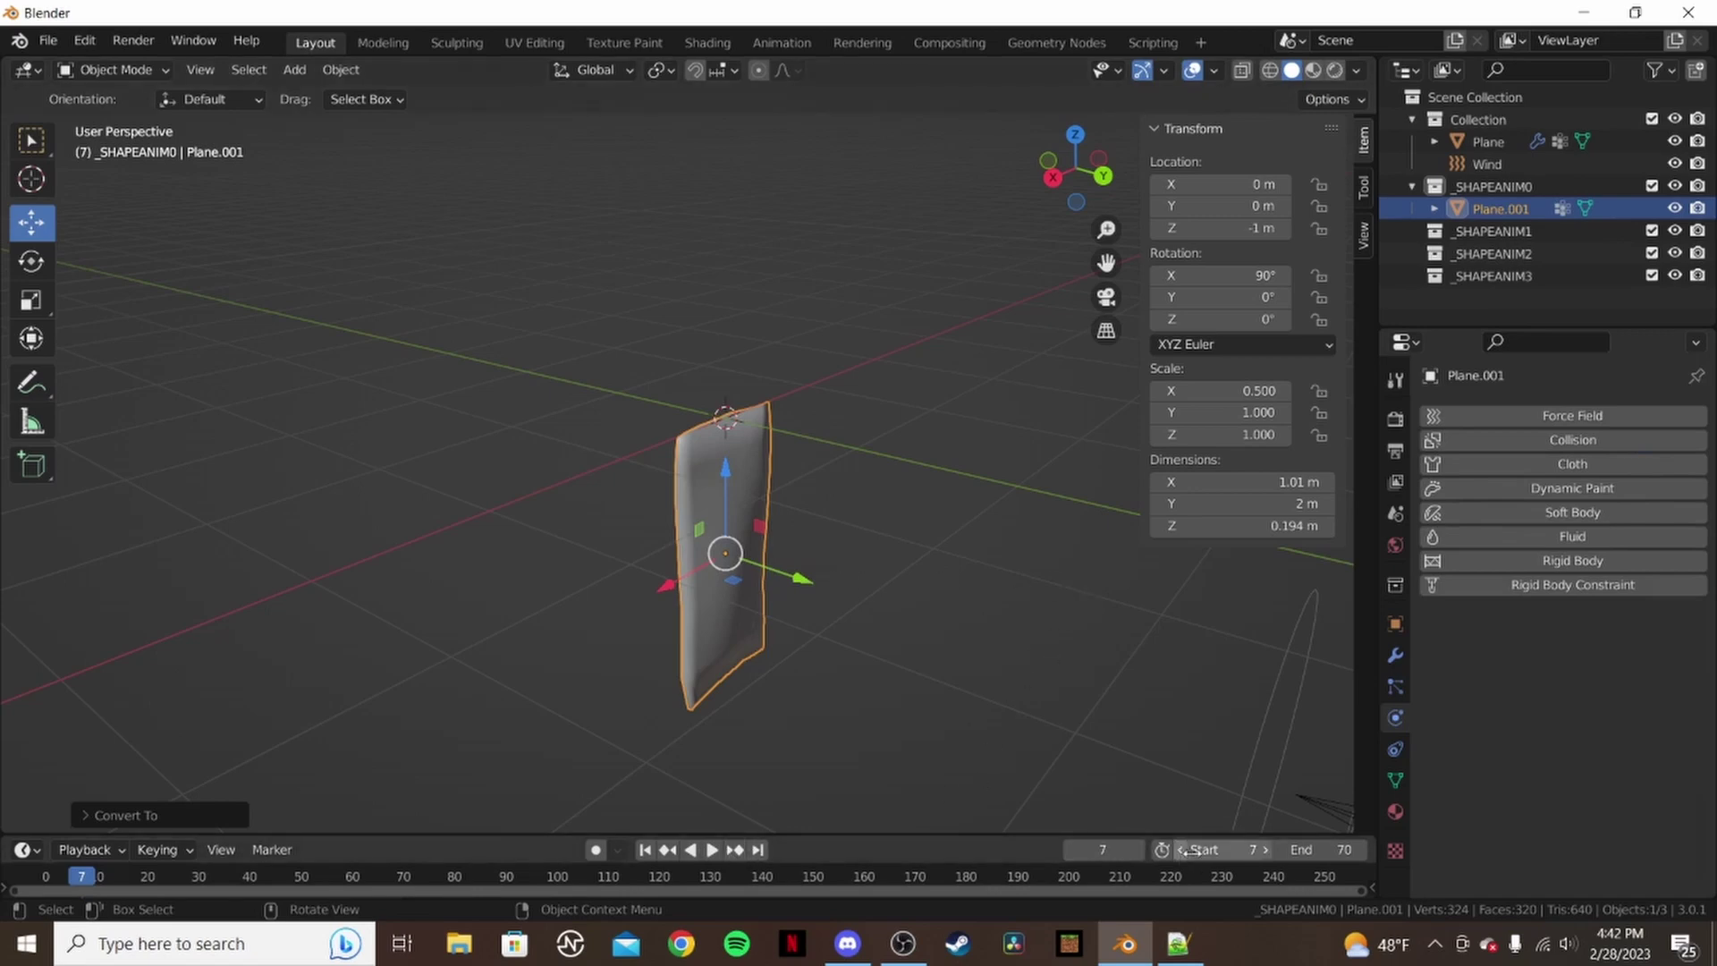
# - Advance the timeline to frame 29 and compare the simulated flag with the frozen copy from several angles
pyautogui.moveTo(1135, 860); pyautogui.dragTo(1171, 860)
pyautogui.moveTo(680, 528); pyautogui.dragTo(739, 552, button='middle')
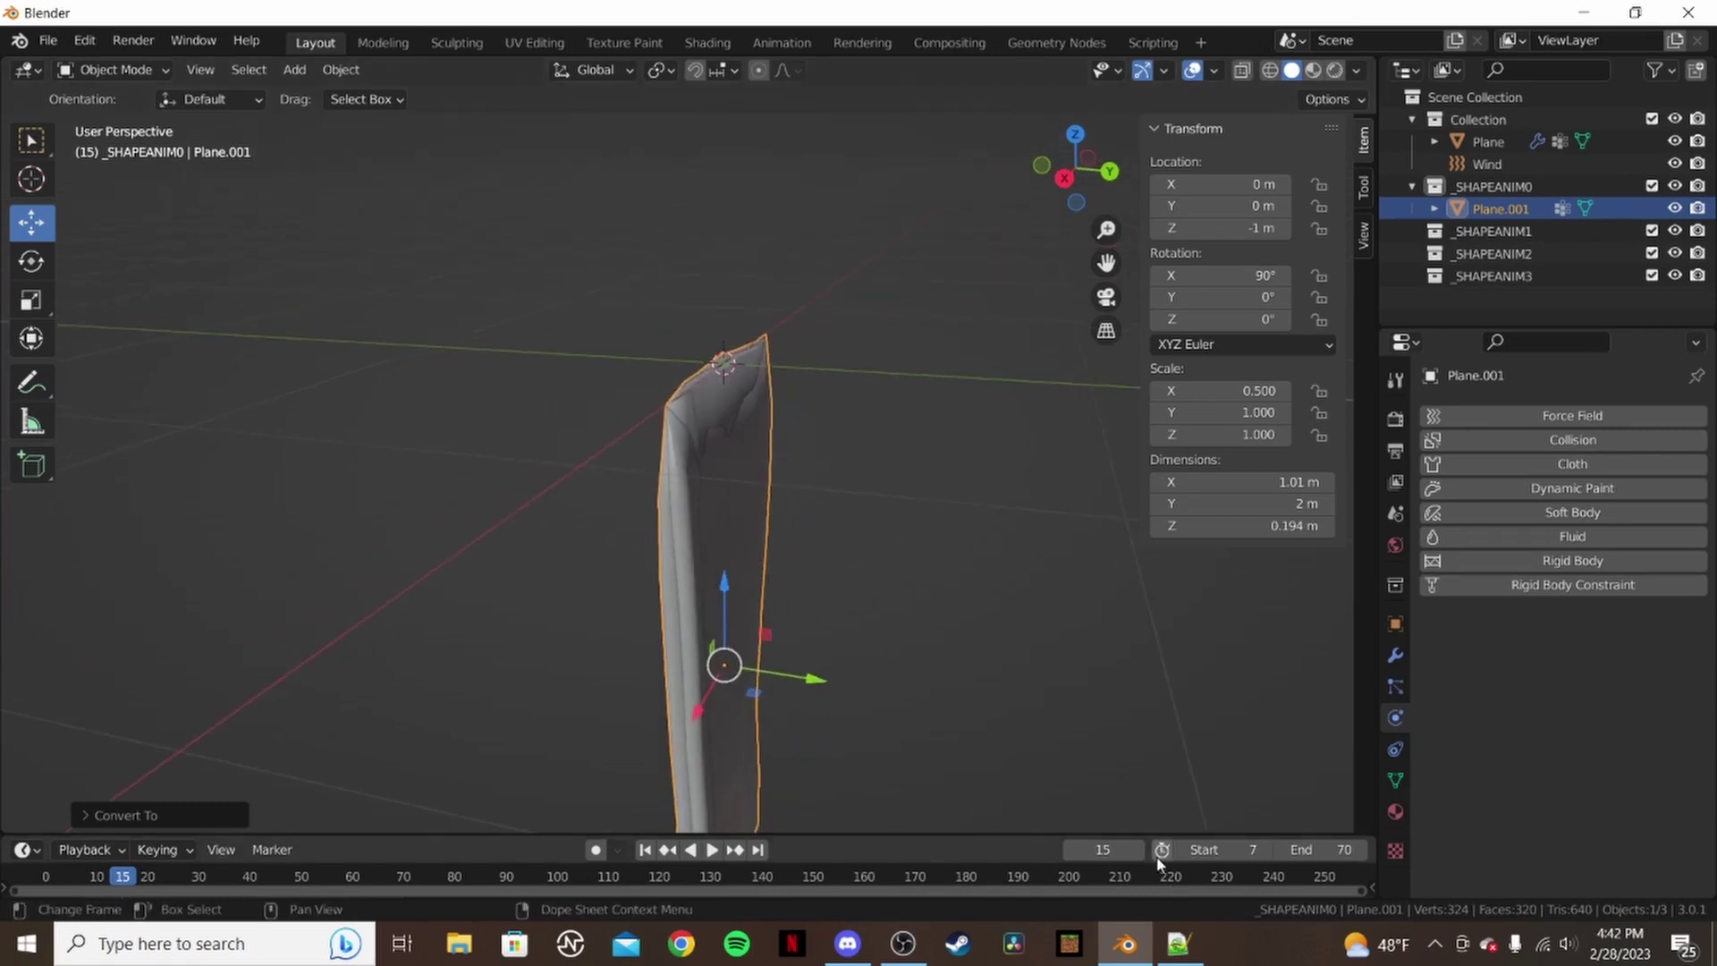
pyautogui.moveTo(1102, 850); pyautogui.dragTo(1147, 850)
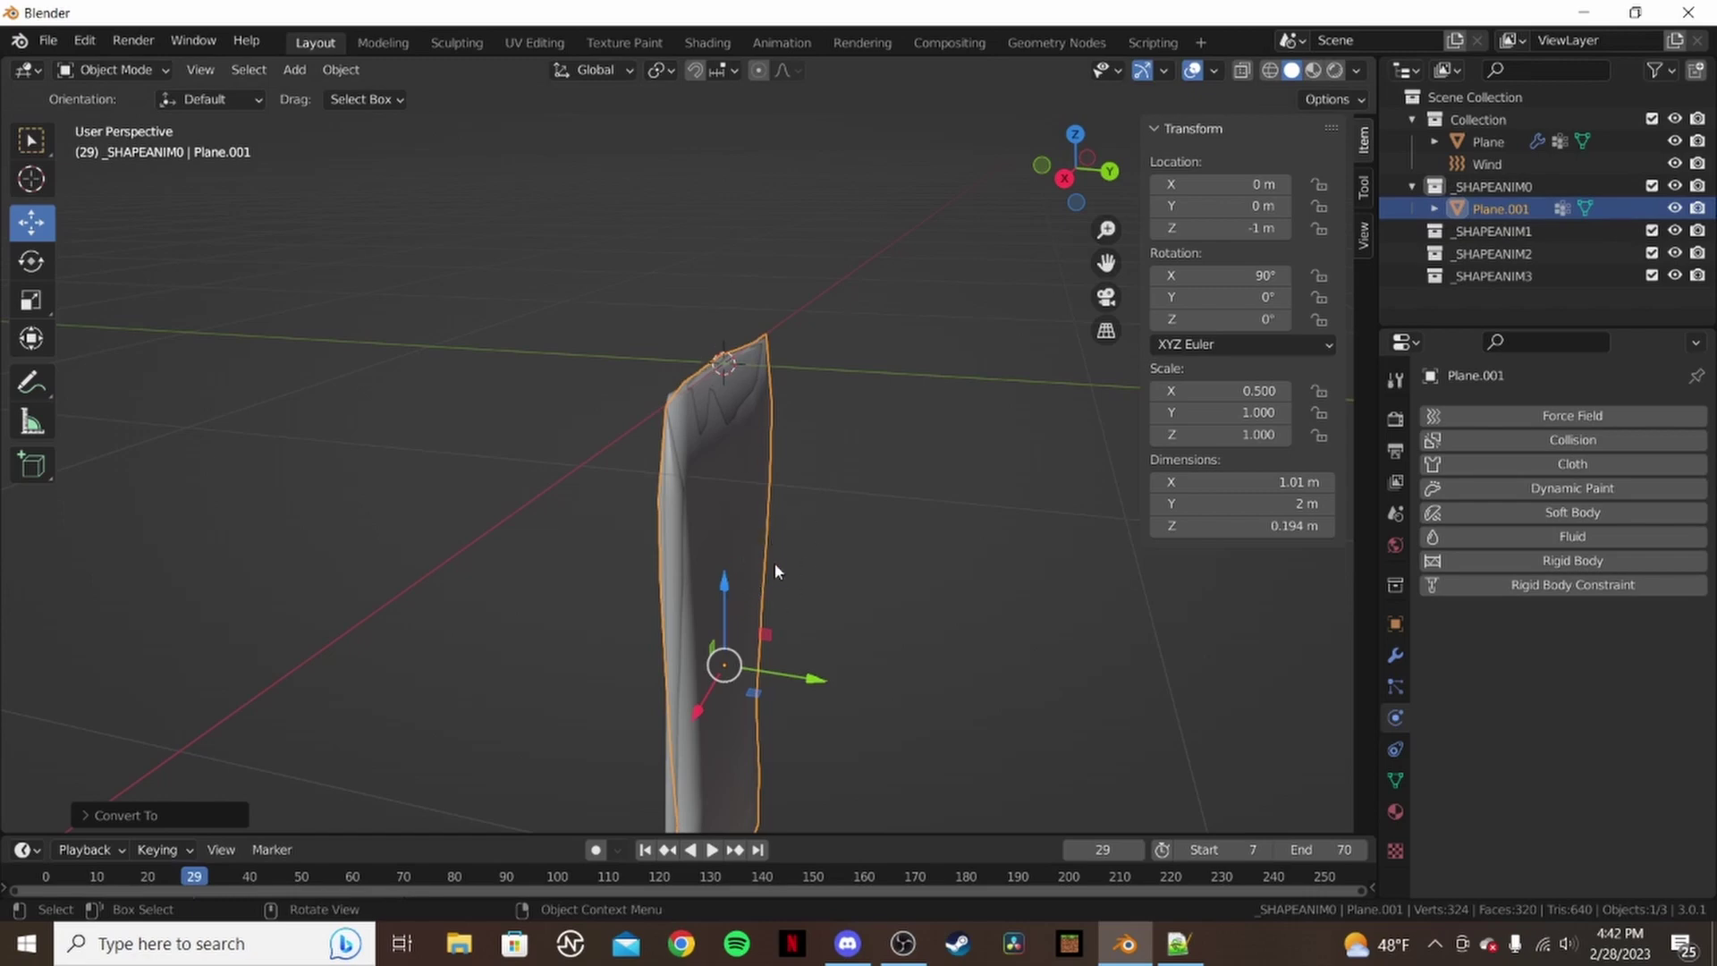
pyautogui.rightClick(760, 447)
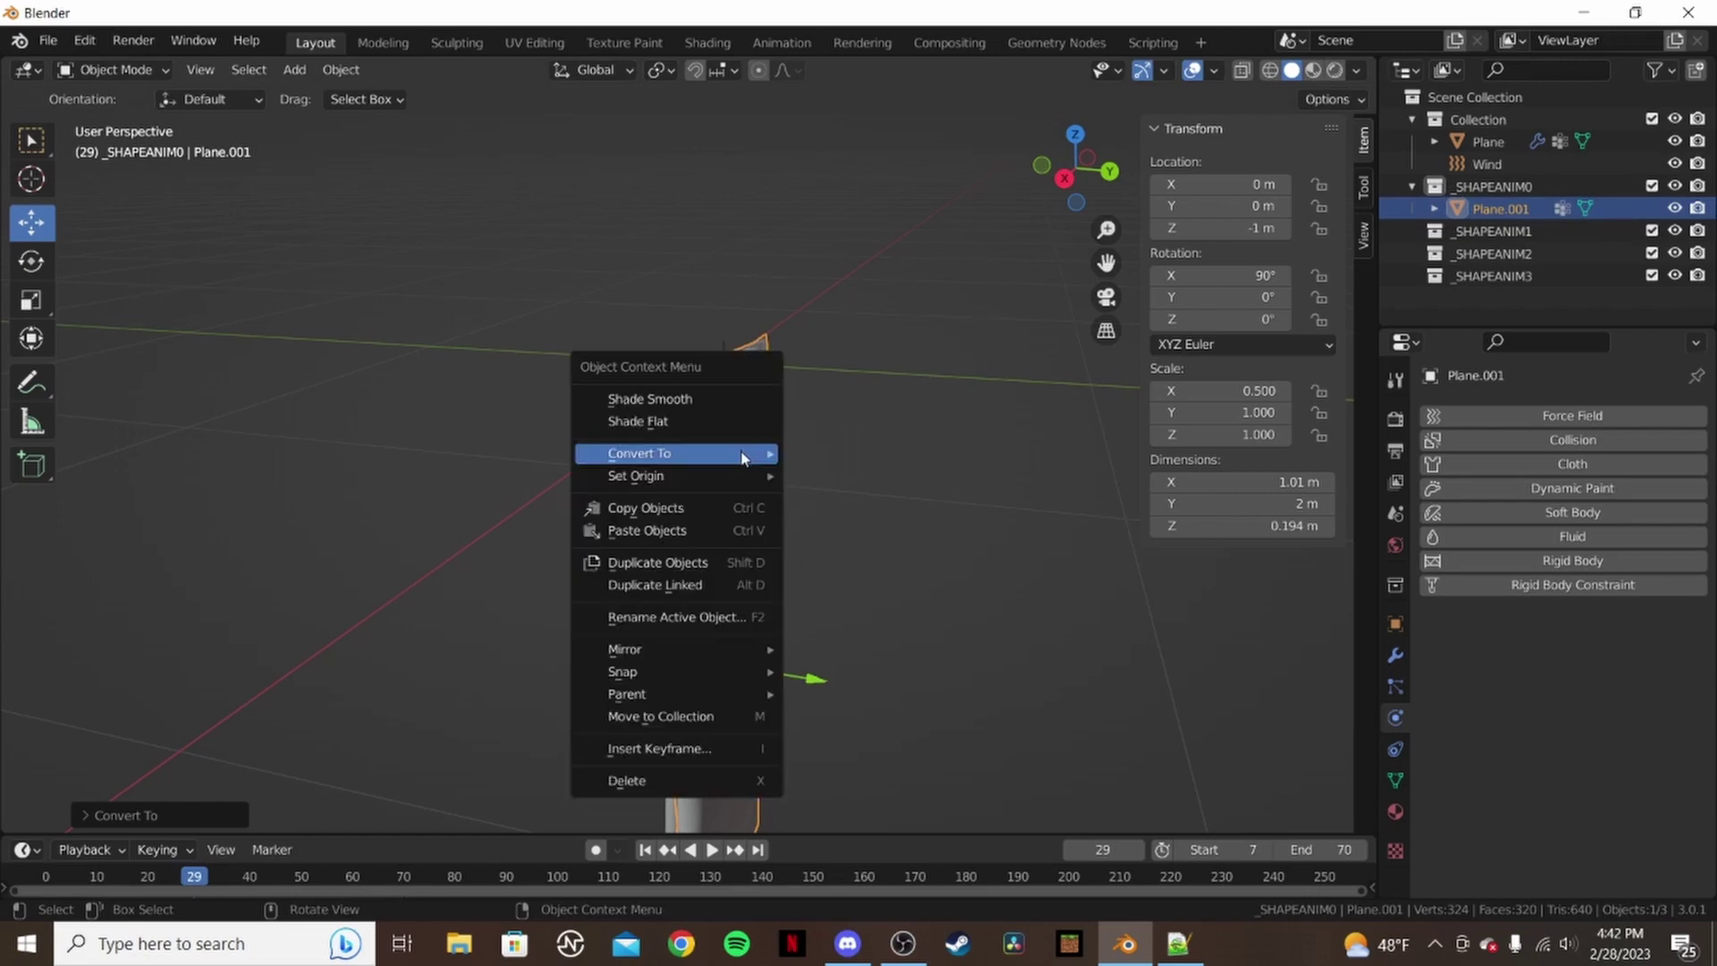
pyautogui.moveTo(746, 455)
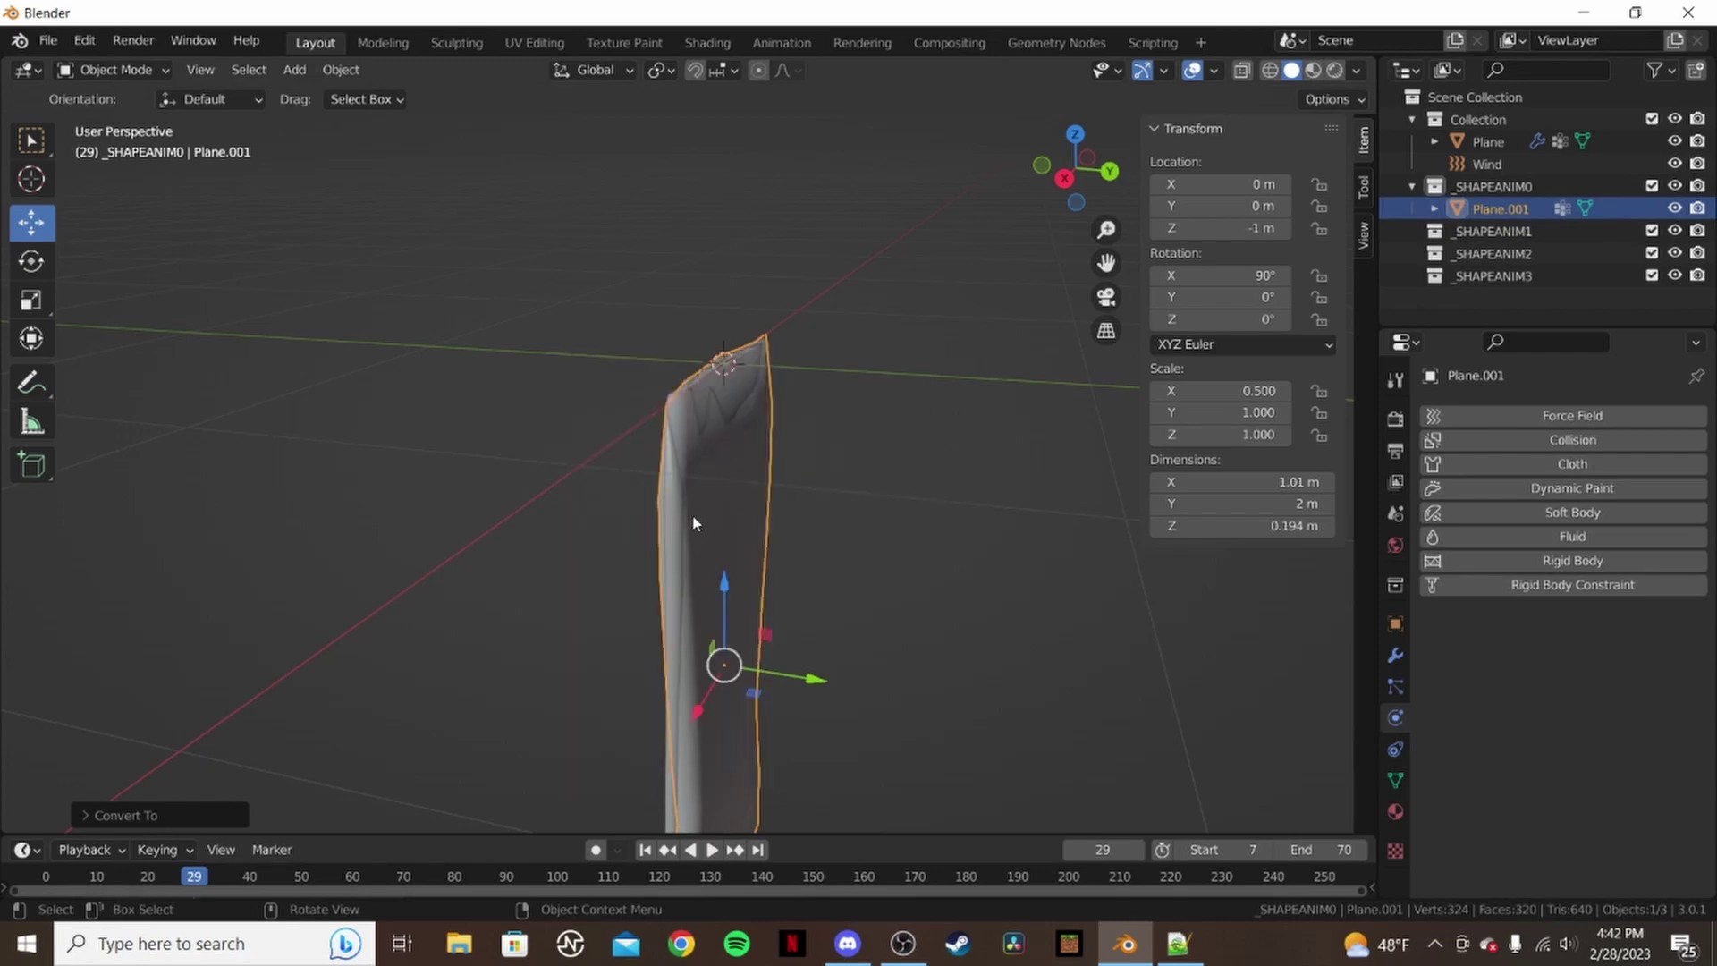
pyautogui.moveTo(693, 524)
pyautogui.mouseDown(button='middle')
pyautogui.moveTo(791, 510)
pyautogui.moveTo(708, 507)
pyautogui.mouseUp(button='middle')
pyautogui.moveTo(905, 536); pyautogui.dragTo(832, 552, button='middle')
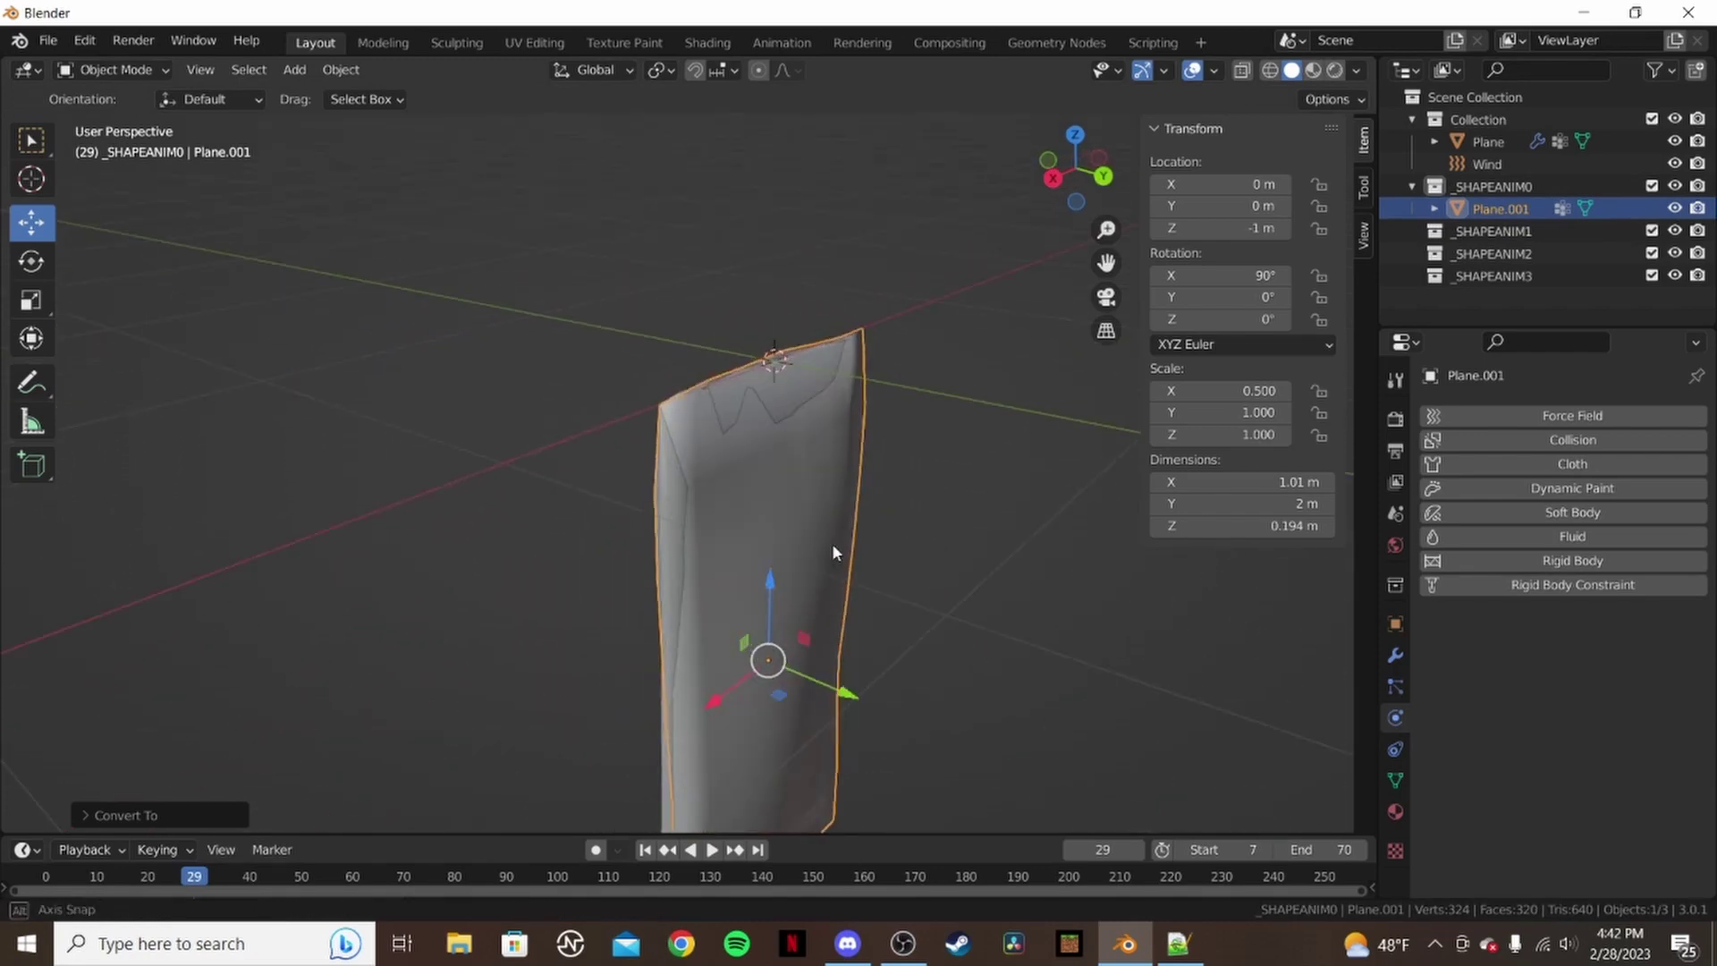
pyautogui.scroll(-2, 792, 529)
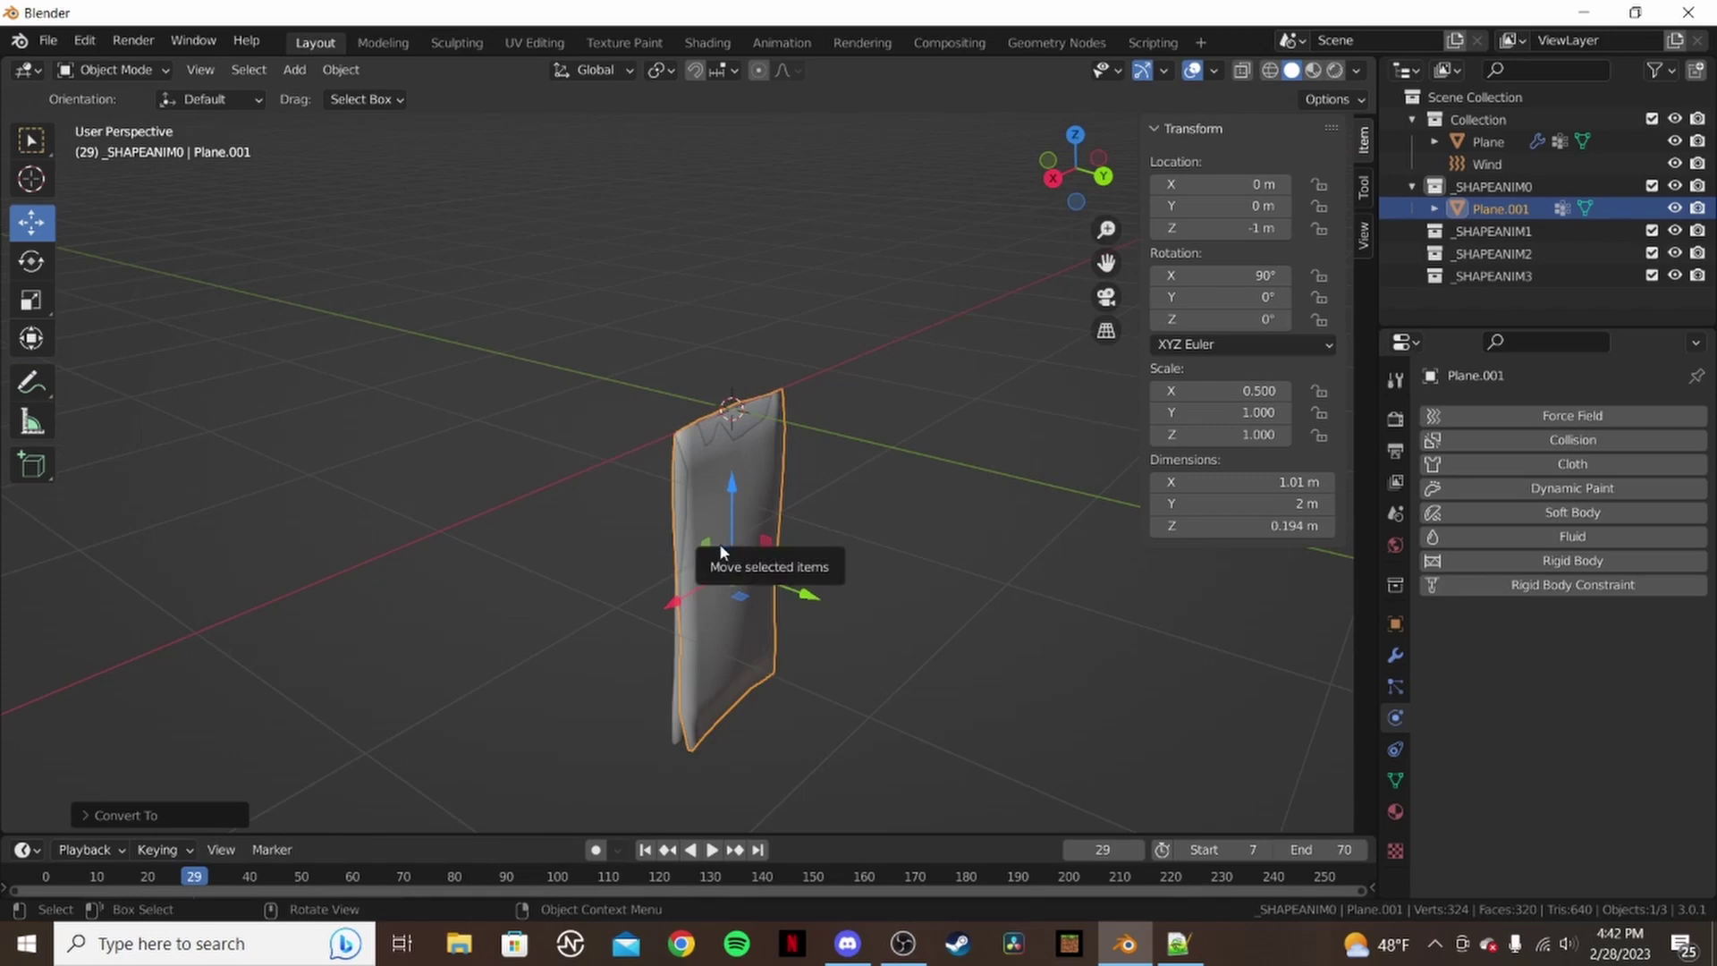
pyautogui.moveTo(719, 543); pyautogui.dragTo(749, 599, button='middle')
pyautogui.scroll(-2, 733, 645)
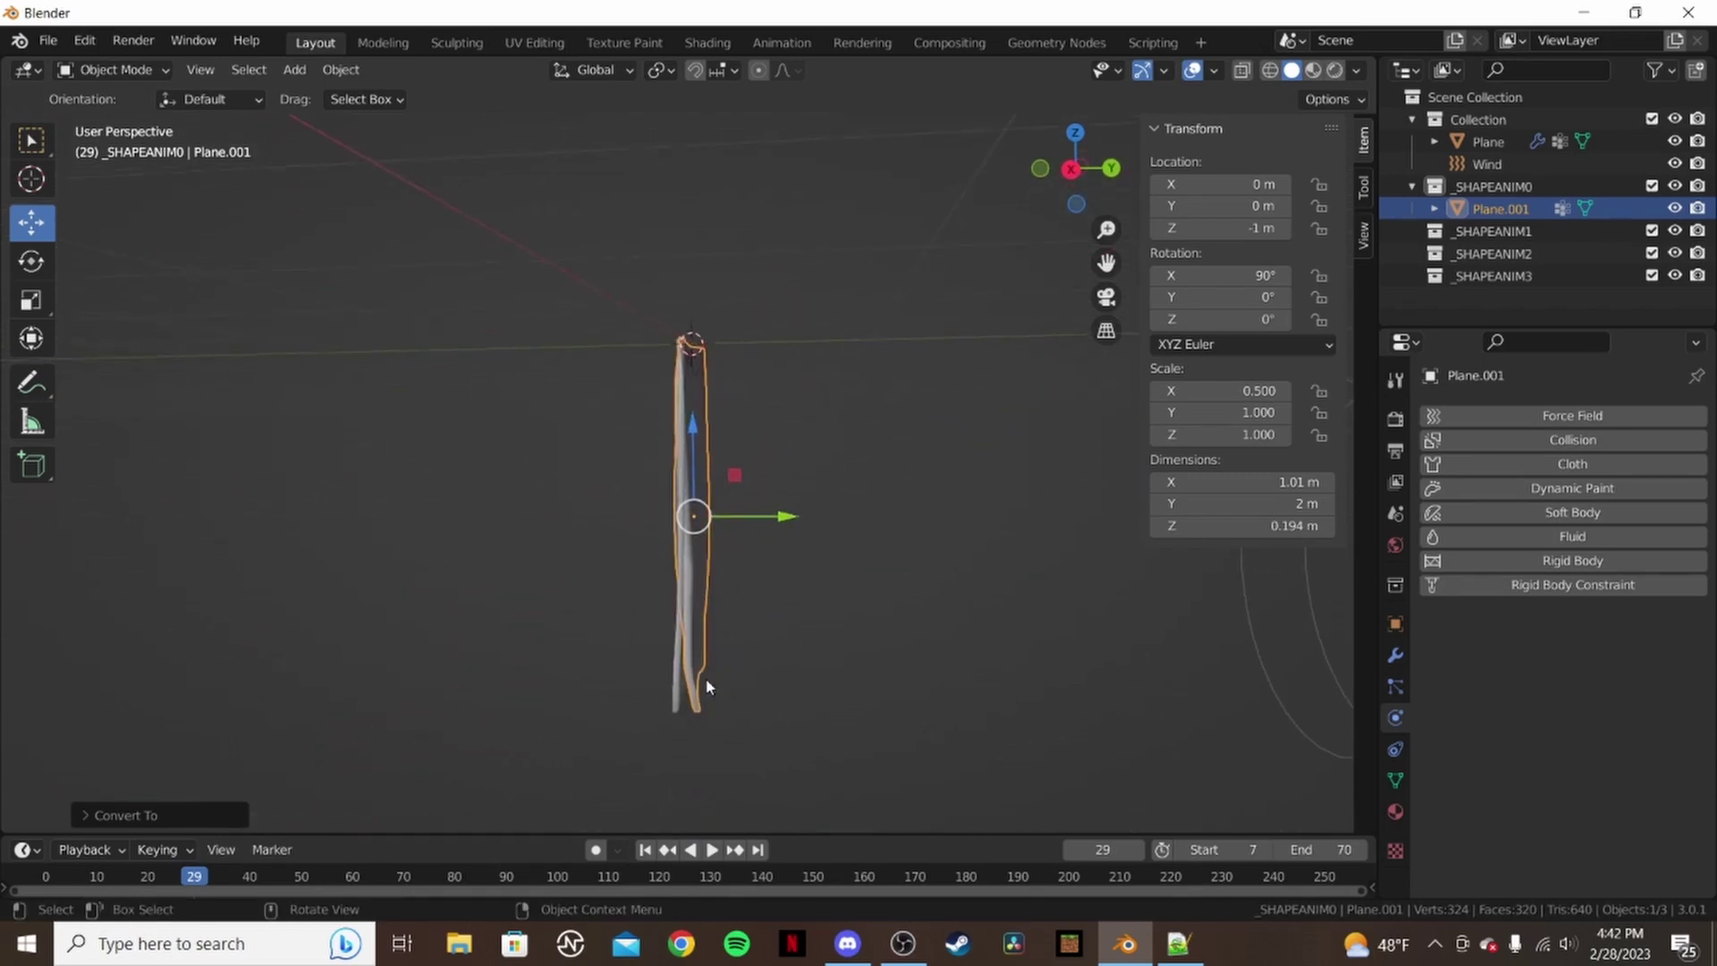
pyautogui.scroll(4, 754, 694)
pyautogui.scroll(-4, 748, 584)
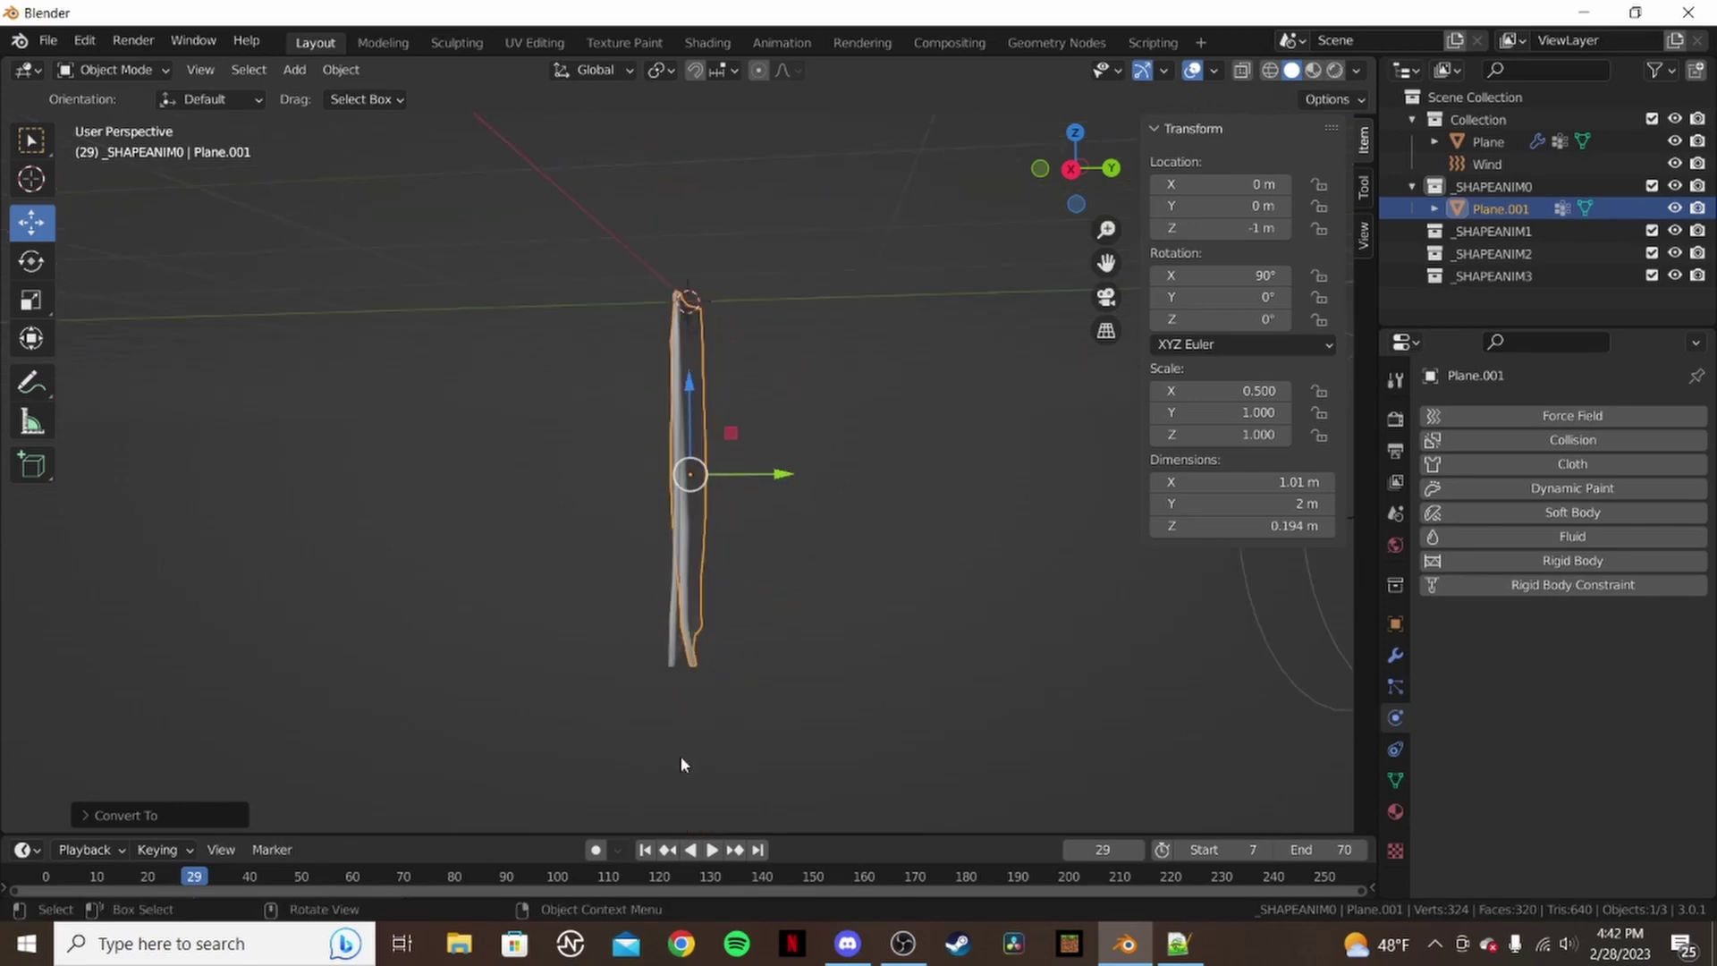
# - Go back to frame 19 and advance to frame 35, examining how far the simulated flag swings from the frozen copy
pyautogui.moveTo(1103, 849); pyautogui.dragTo(1073, 849)
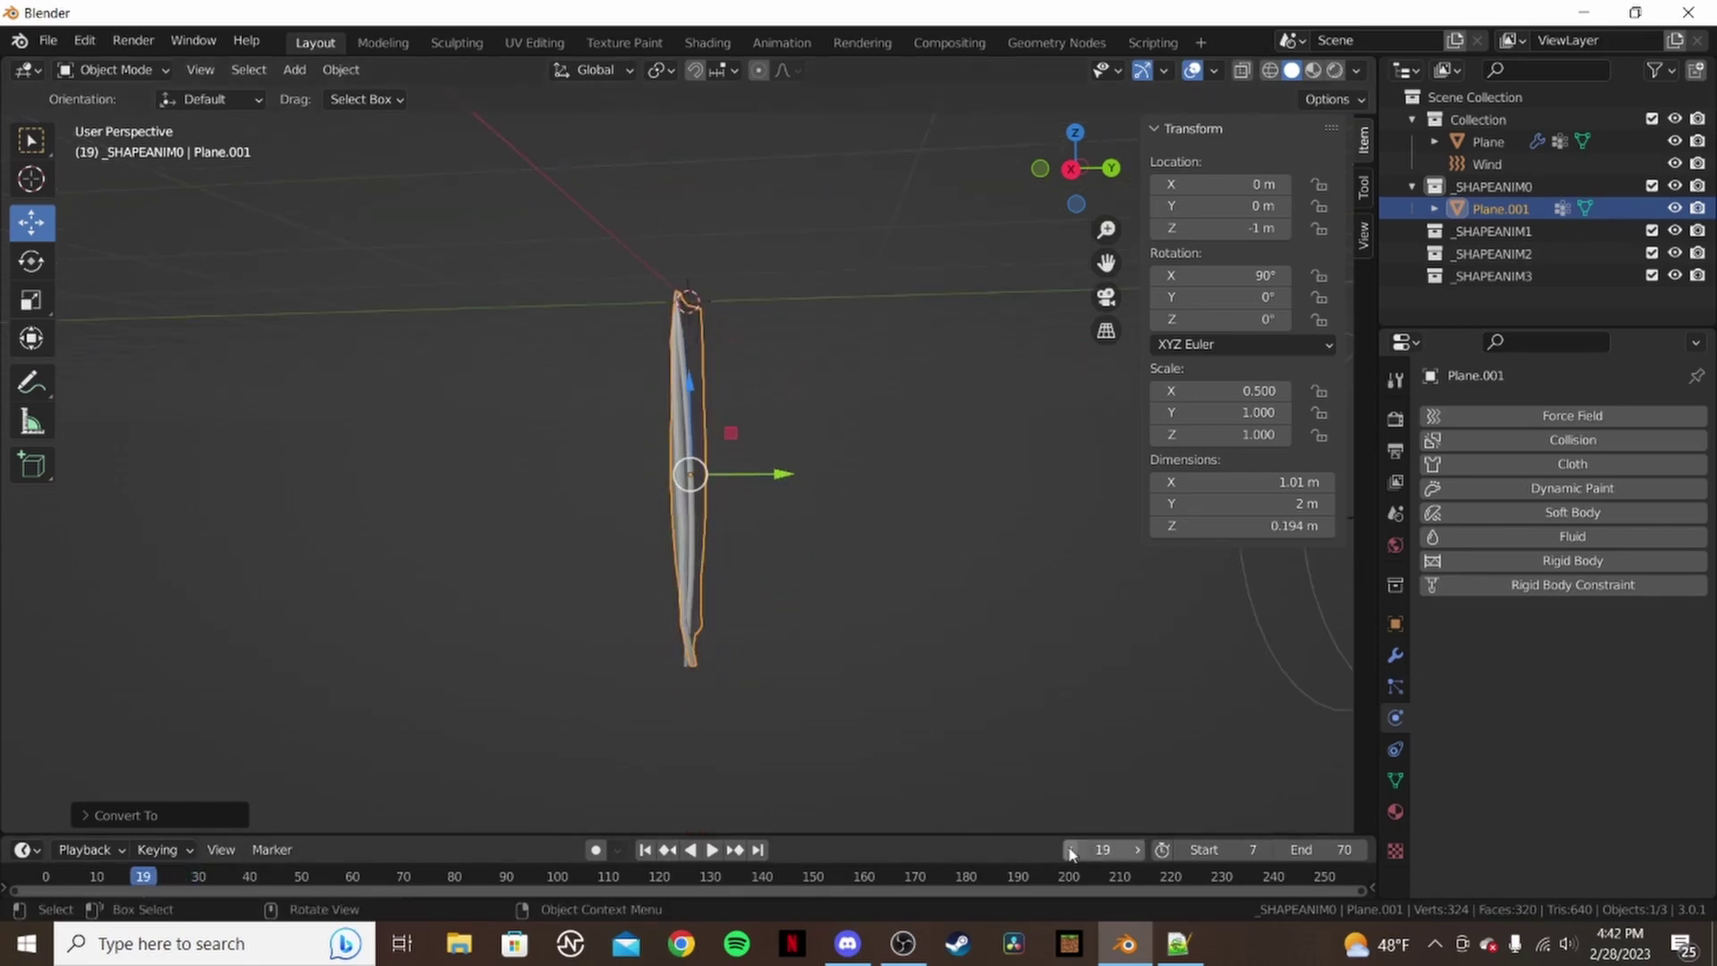
pyautogui.click(1135, 850)
pyautogui.click(1135, 850)
pyautogui.click(1135, 849)
pyautogui.click(1136, 850)
pyautogui.click(1136, 849)
pyautogui.click(1136, 849)
pyautogui.click(1136, 850)
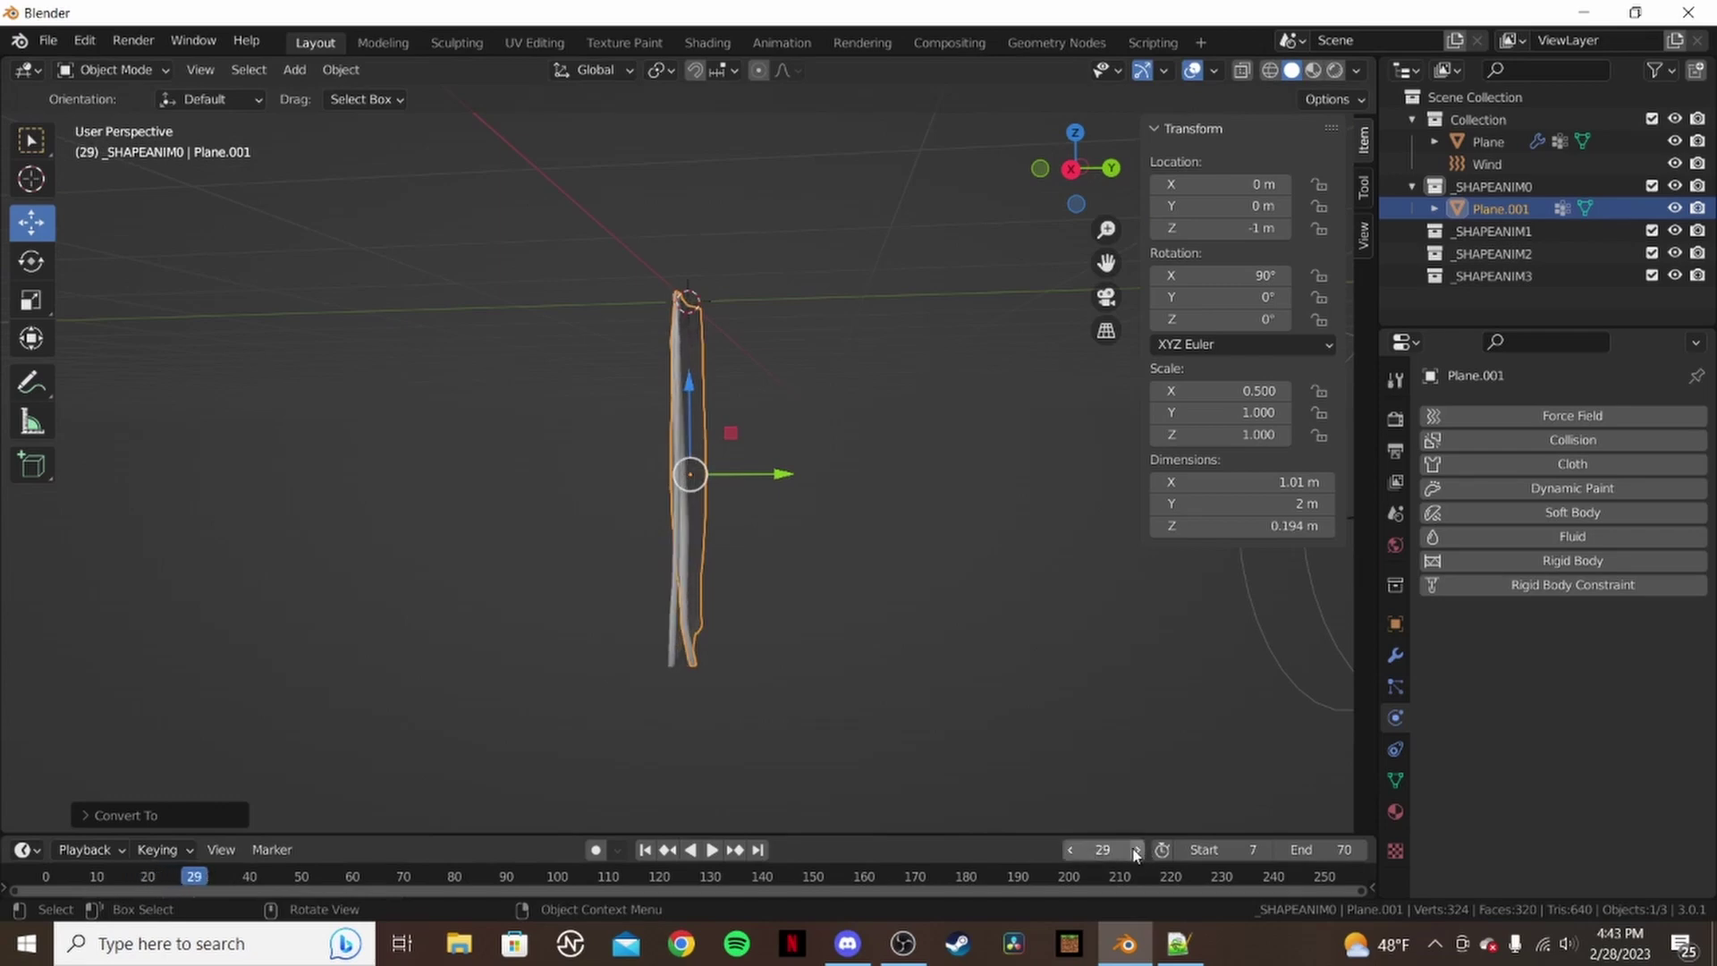
pyautogui.click(1136, 850)
pyautogui.click(1135, 850)
pyautogui.click(1136, 849)
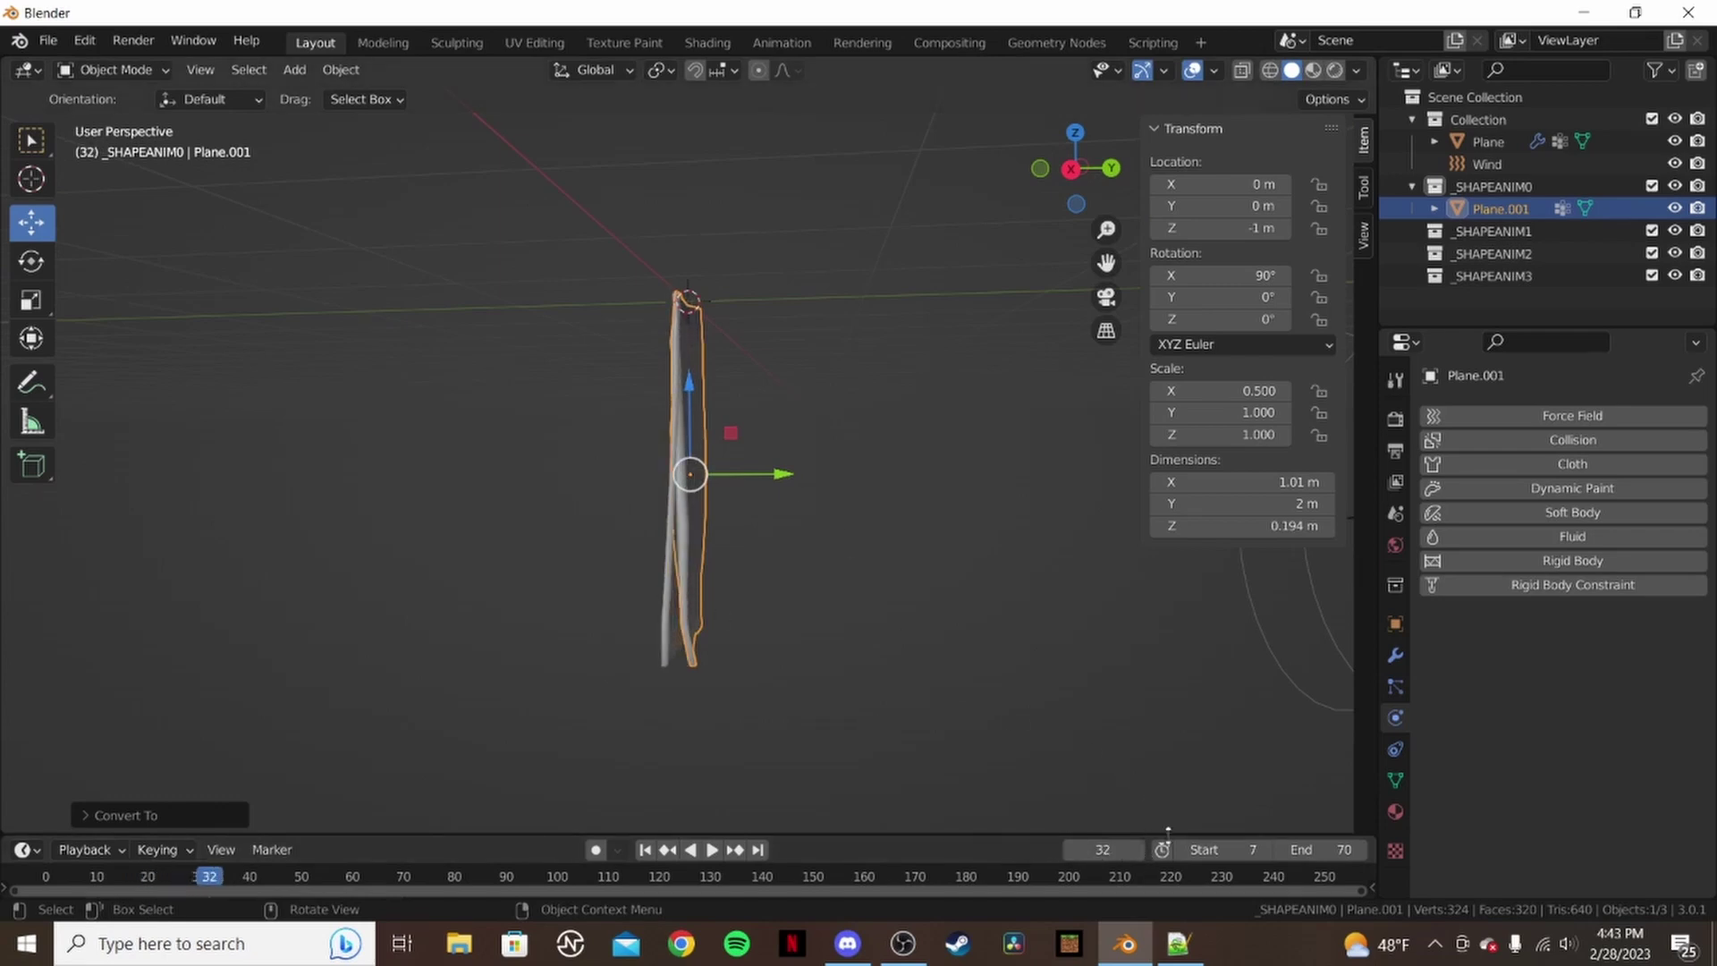
pyautogui.click(1140, 850)
pyautogui.click(1139, 849)
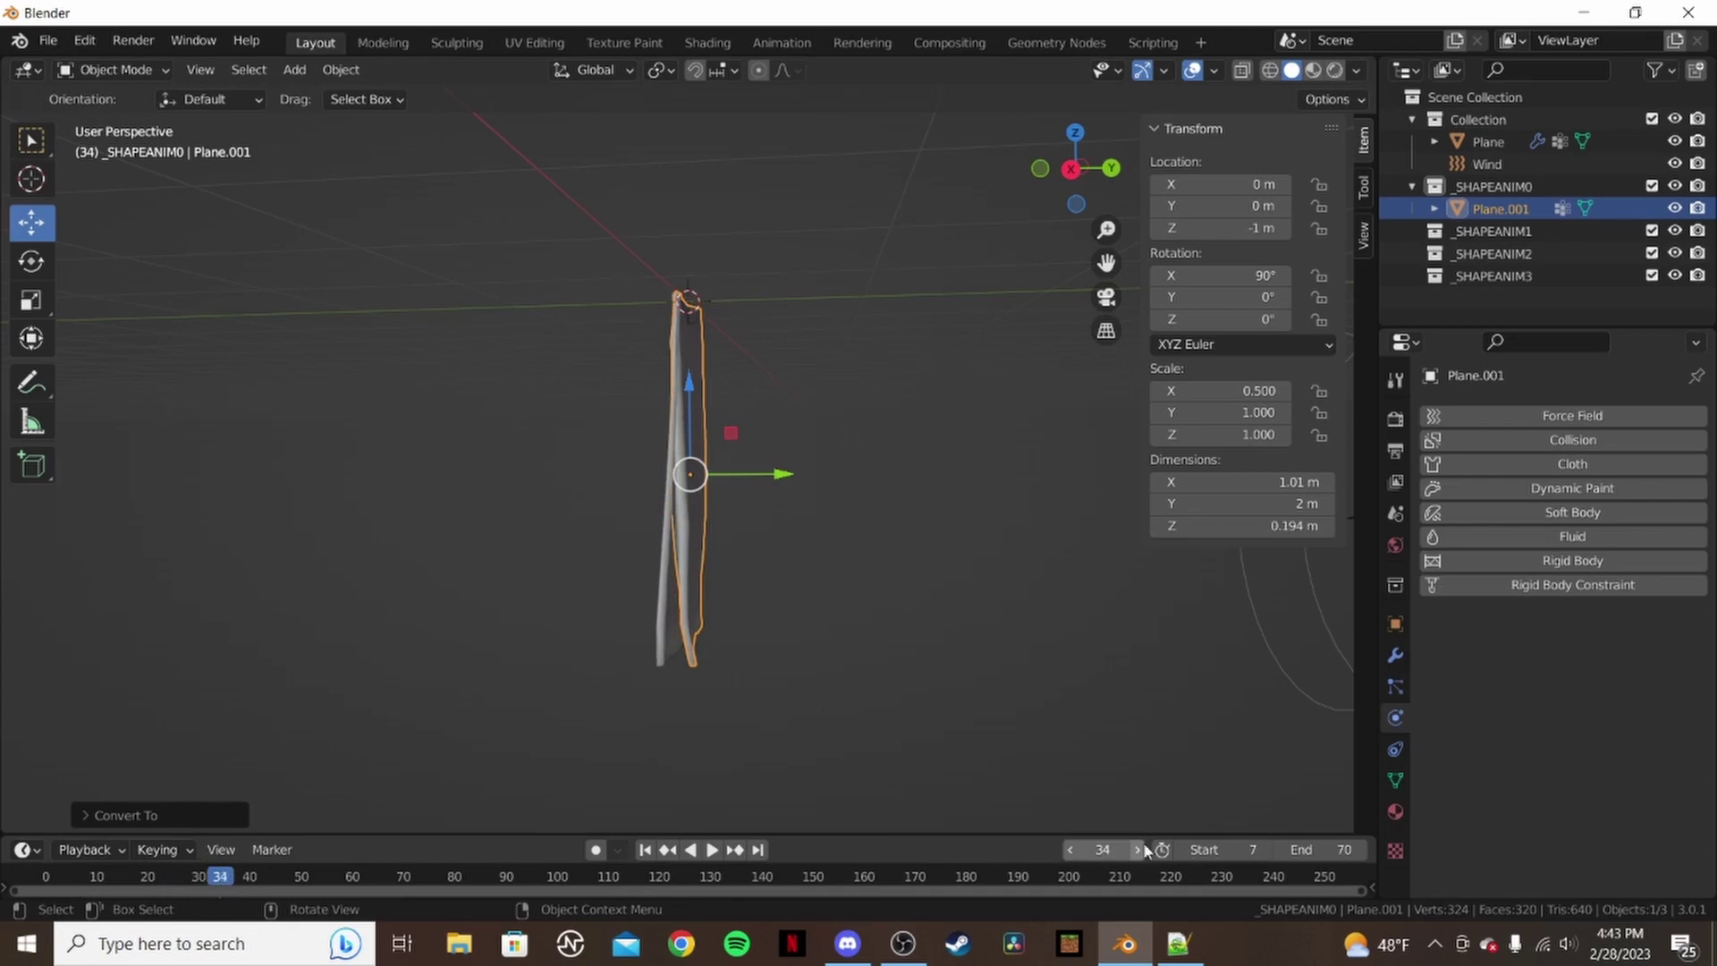
pyautogui.click(1139, 849)
pyautogui.moveTo(778, 701); pyautogui.dragTo(992, 756, button='middle')
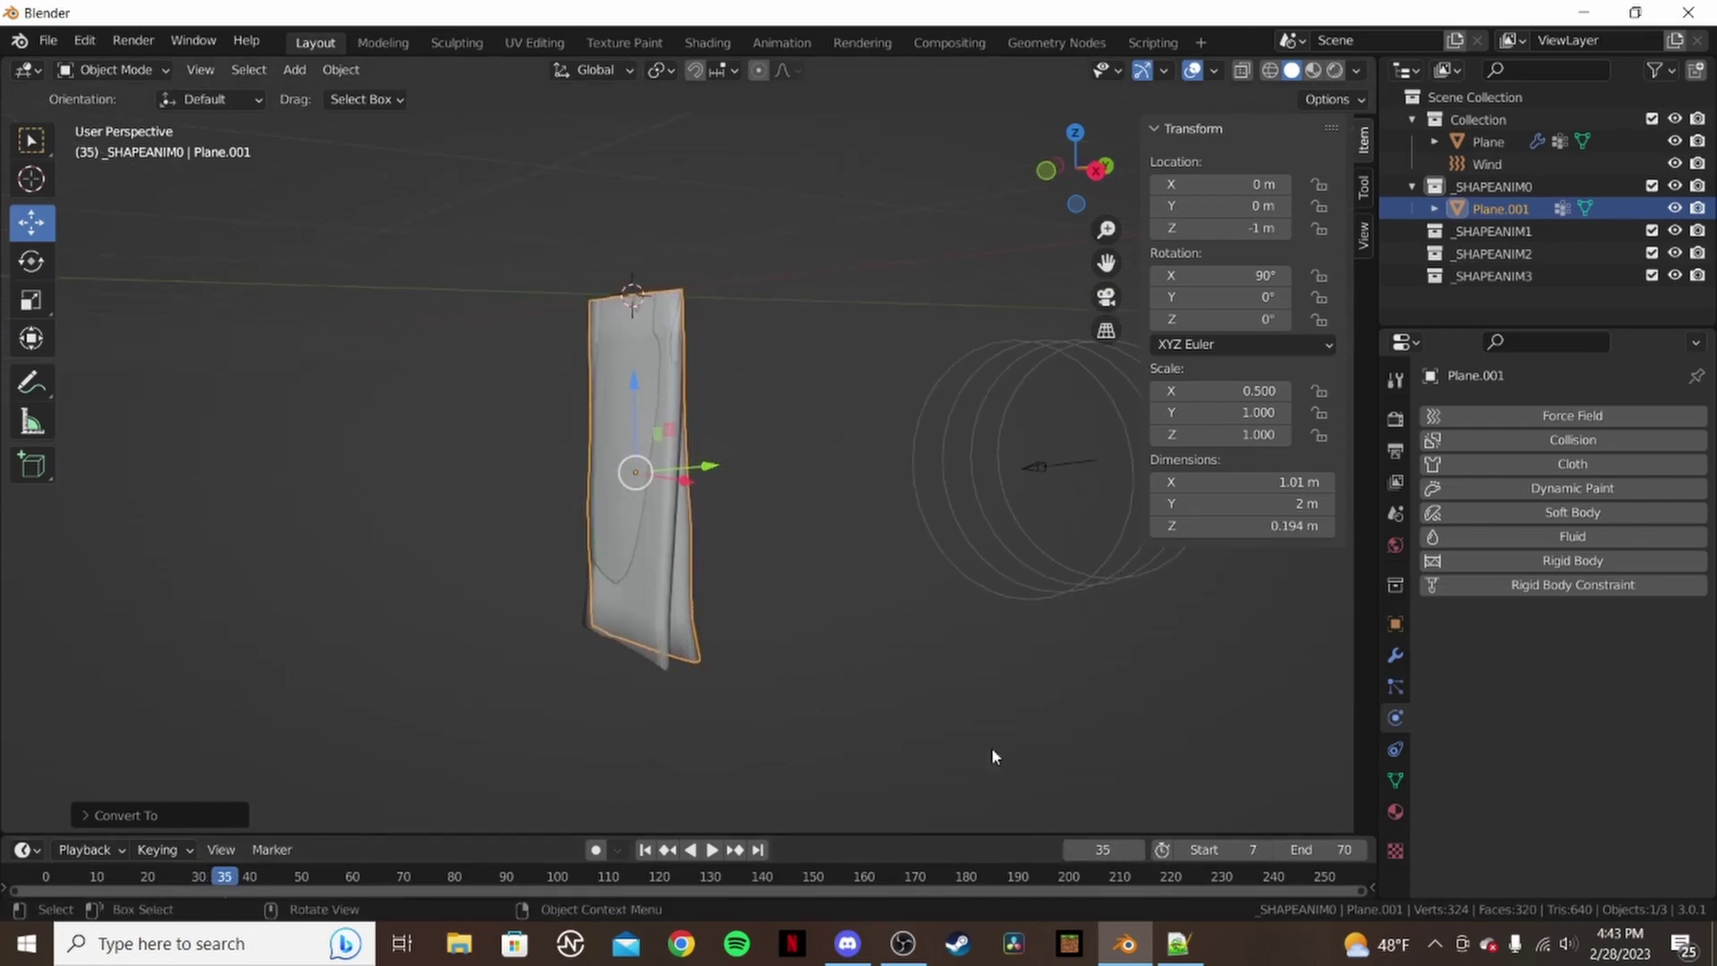
# - Advance from frame 35 to frame 43 to examine the flag's continued movement
pyautogui.click(1139, 849)
pyautogui.click(1139, 849)
pyautogui.click(1139, 850)
pyautogui.click(1139, 849)
pyautogui.click(1139, 850)
pyautogui.click(1139, 850)
pyautogui.click(1139, 849)
pyautogui.click(1140, 850)
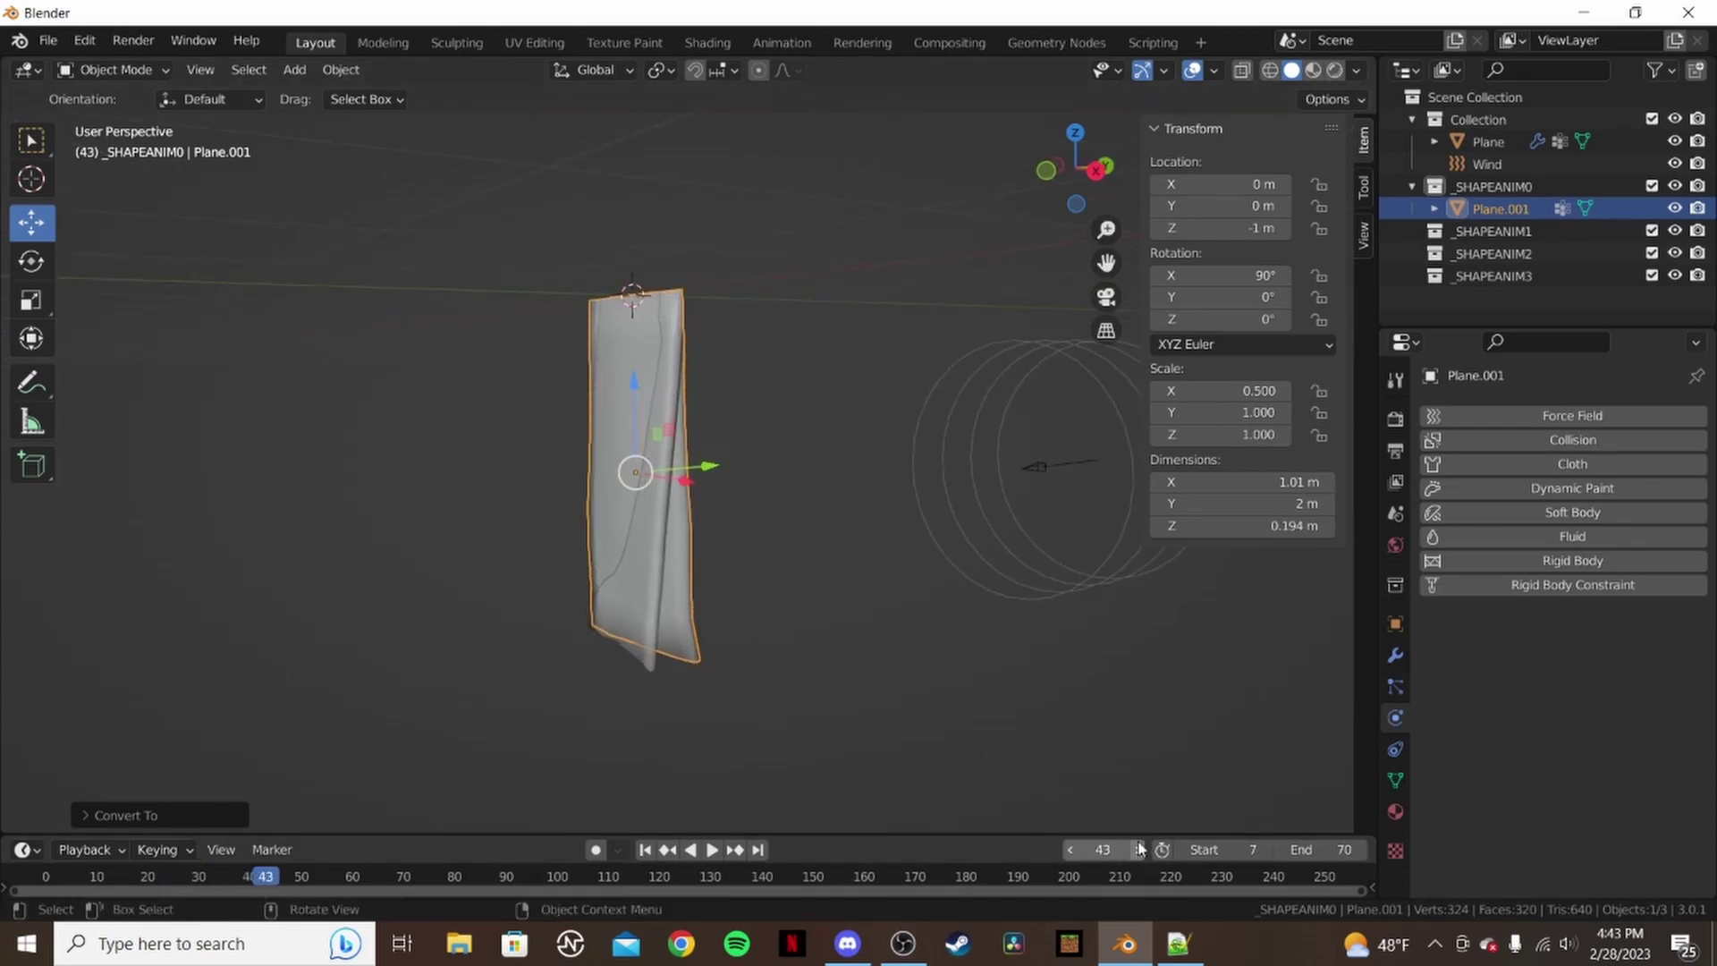
# - Set the current frame to 34 for the next flag pose and check it from the opposite side
pyautogui.moveTo(1140, 849); pyautogui.dragTo(1070, 861)
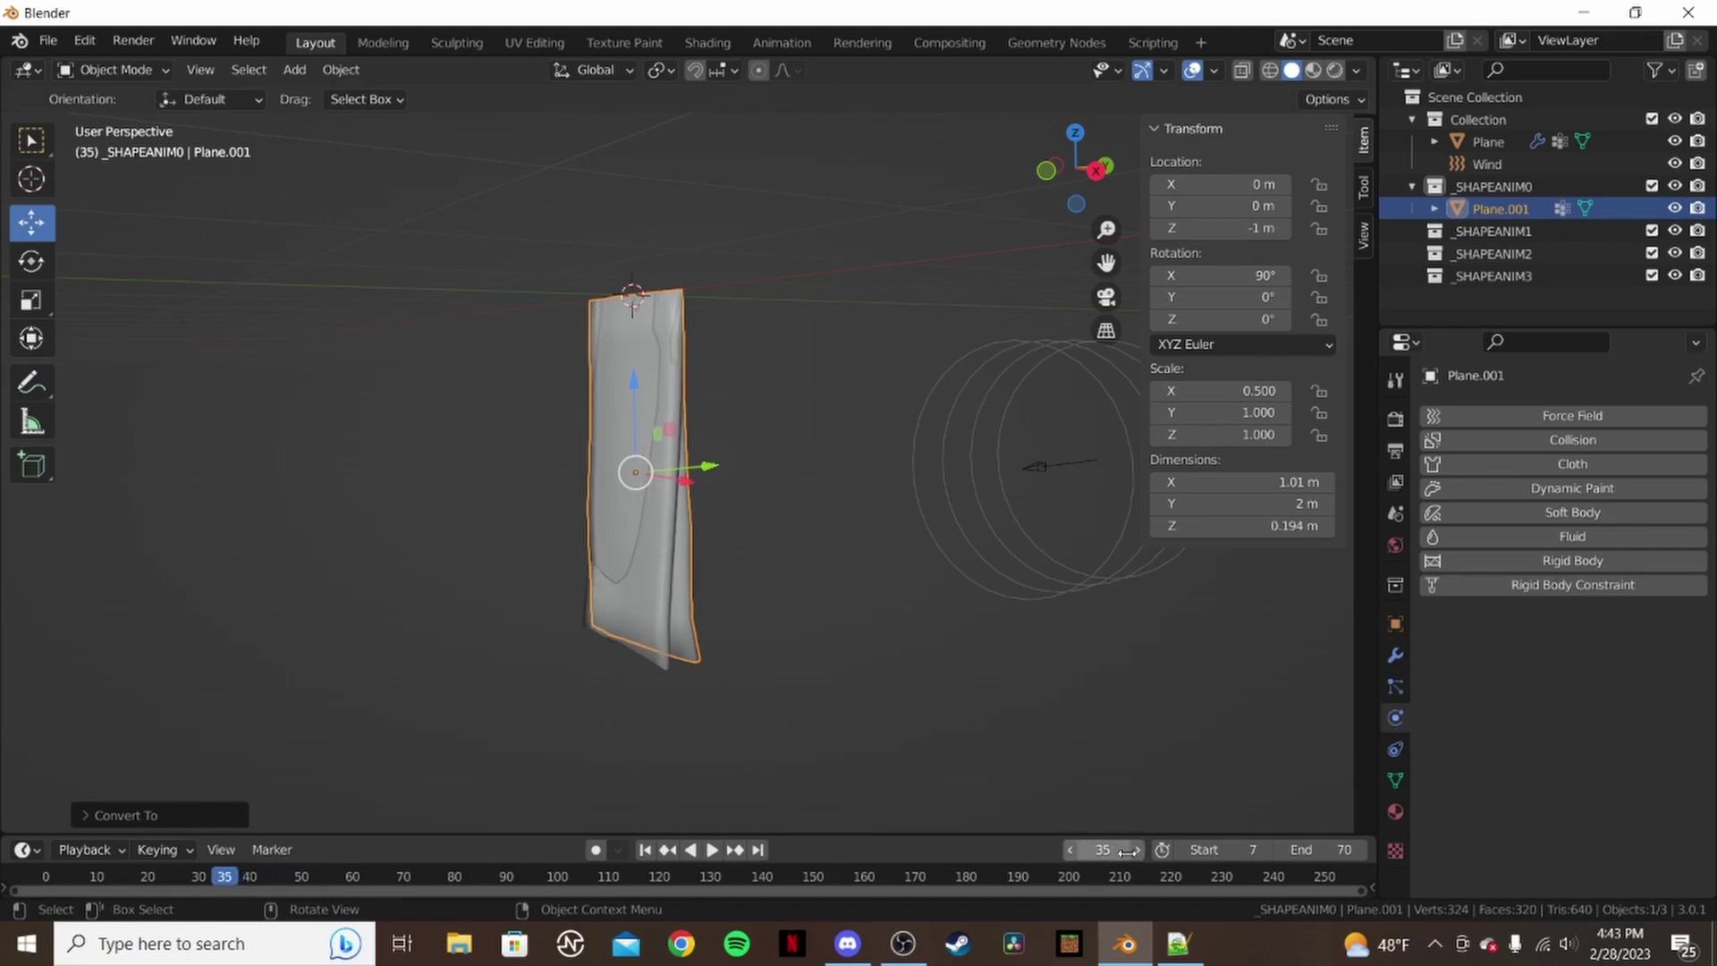
pyautogui.click(1070, 858)
pyautogui.click(1070, 858)
pyautogui.click(1070, 859)
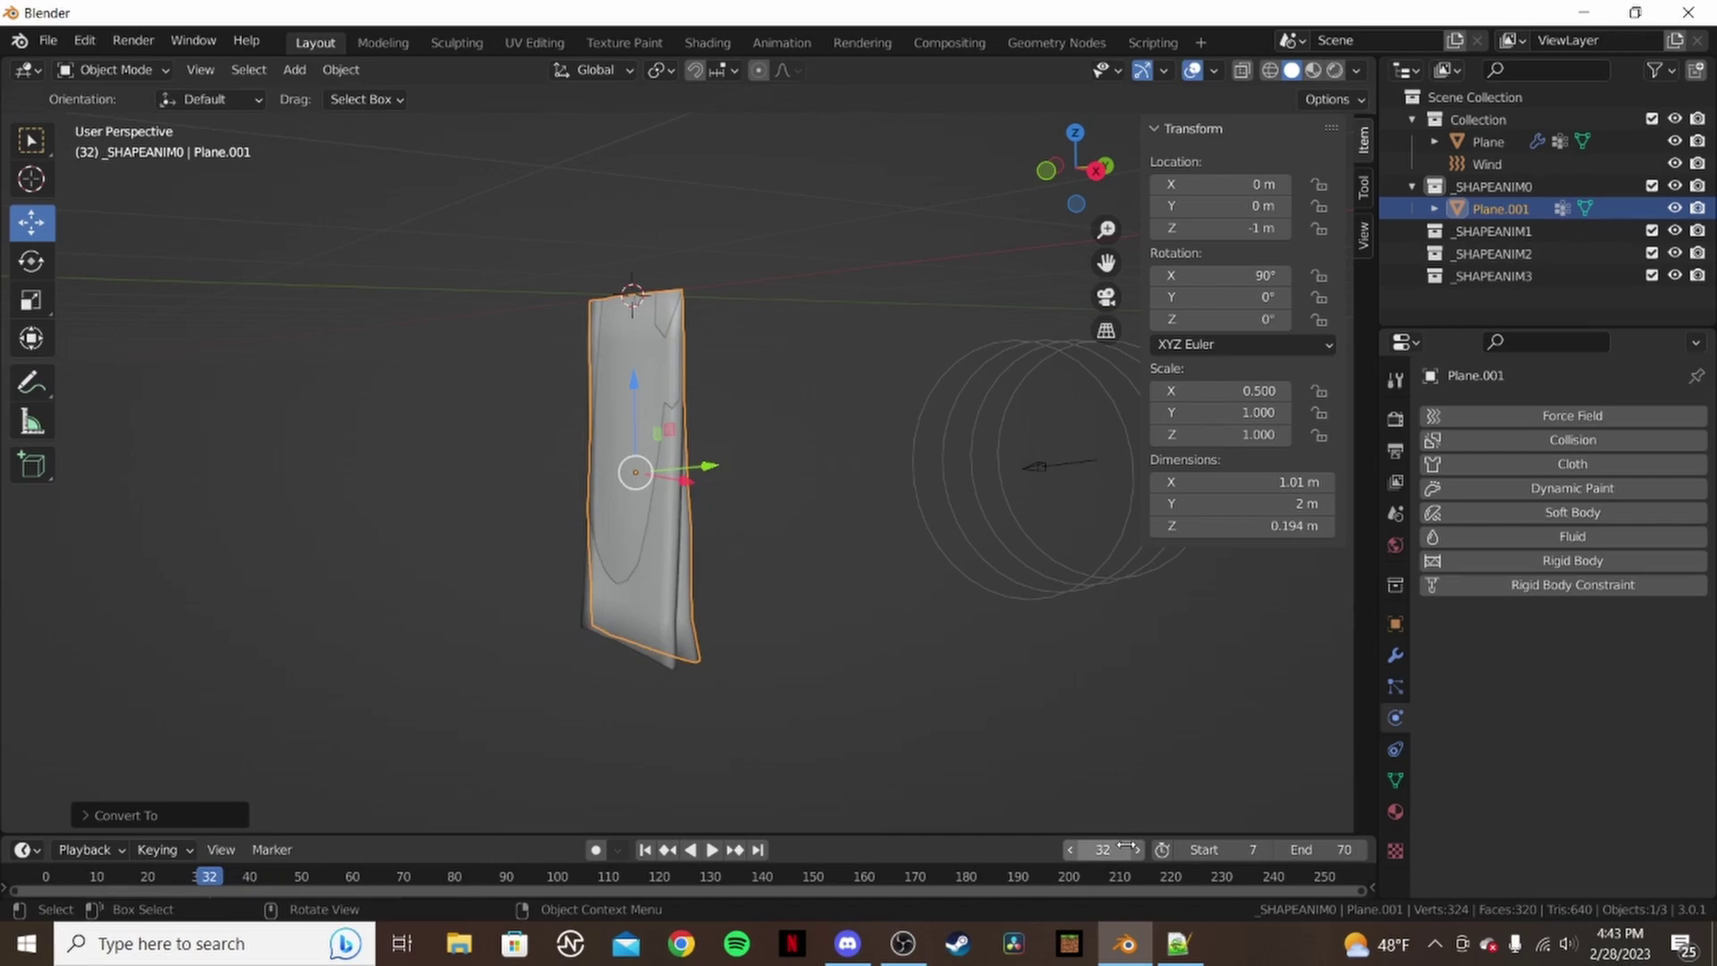
pyautogui.click(1137, 851)
pyautogui.click(1137, 852)
pyautogui.moveTo(573, 666); pyautogui.dragTo(920, 735, button='middle')
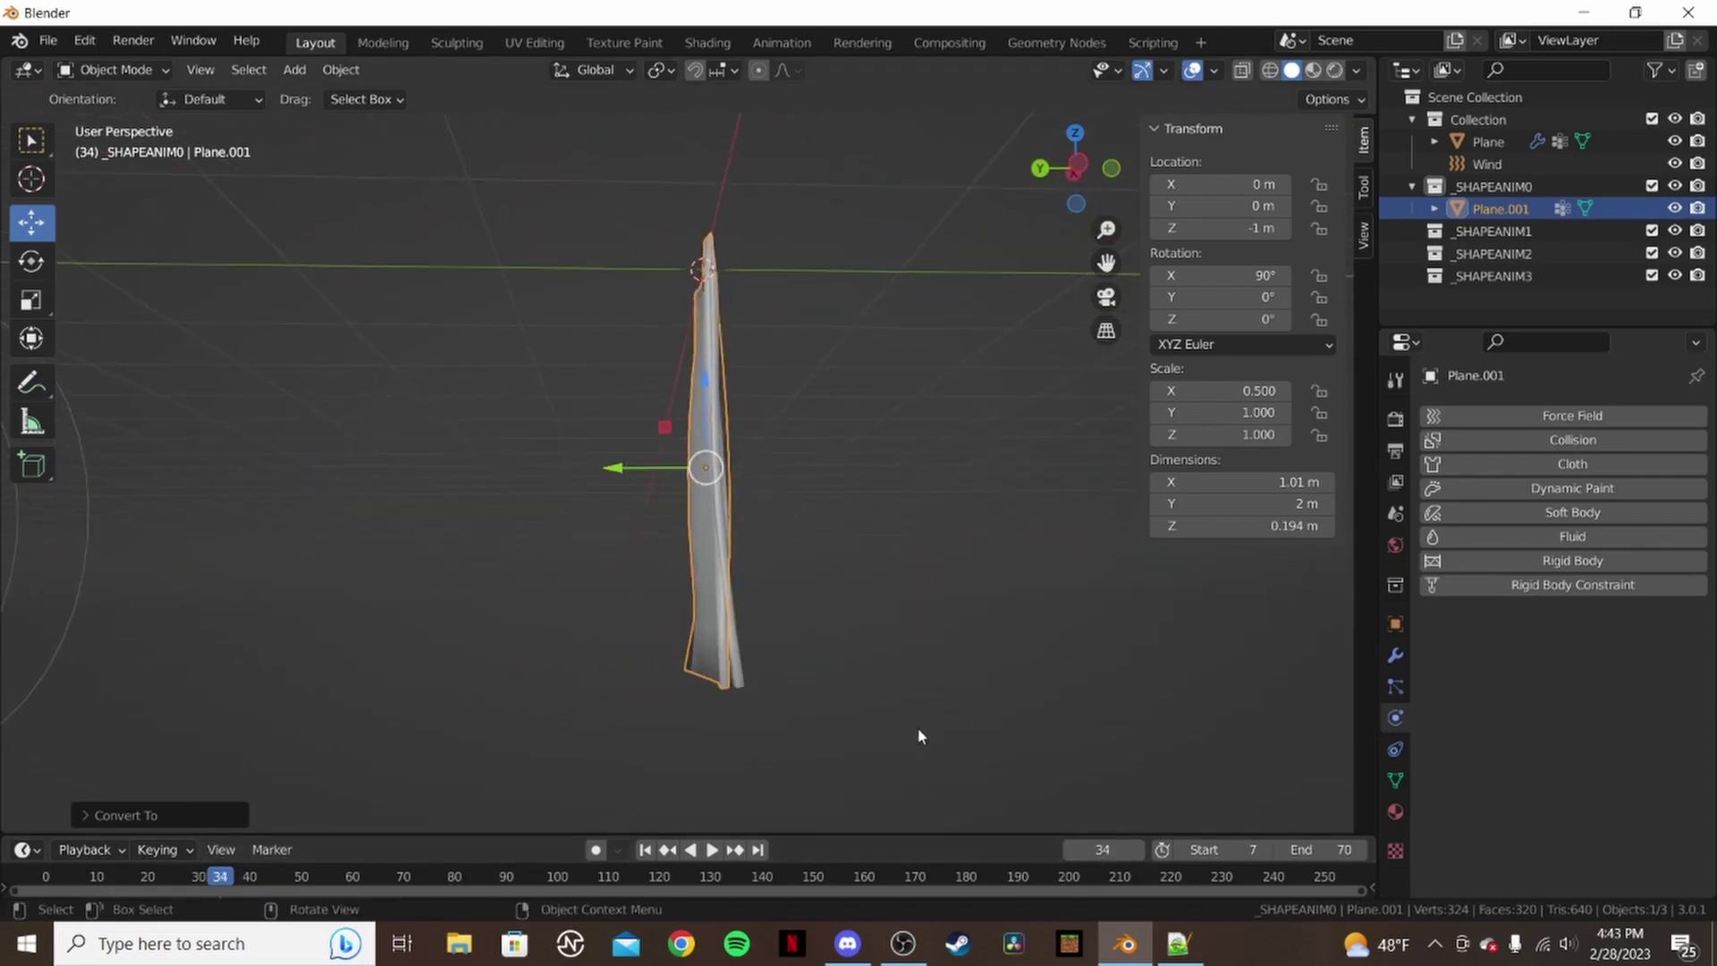
# - Move the timeline back to frame 14 for the flag's next pose
pyautogui.click(1071, 851)
pyautogui.click(1071, 851)
pyautogui.click(1071, 851)
pyautogui.click(1071, 851)
pyautogui.click(1071, 851)
pyautogui.click(1072, 851)
pyautogui.click(1072, 850)
pyautogui.click(1072, 850)
pyautogui.click(1071, 851)
pyautogui.click(1071, 850)
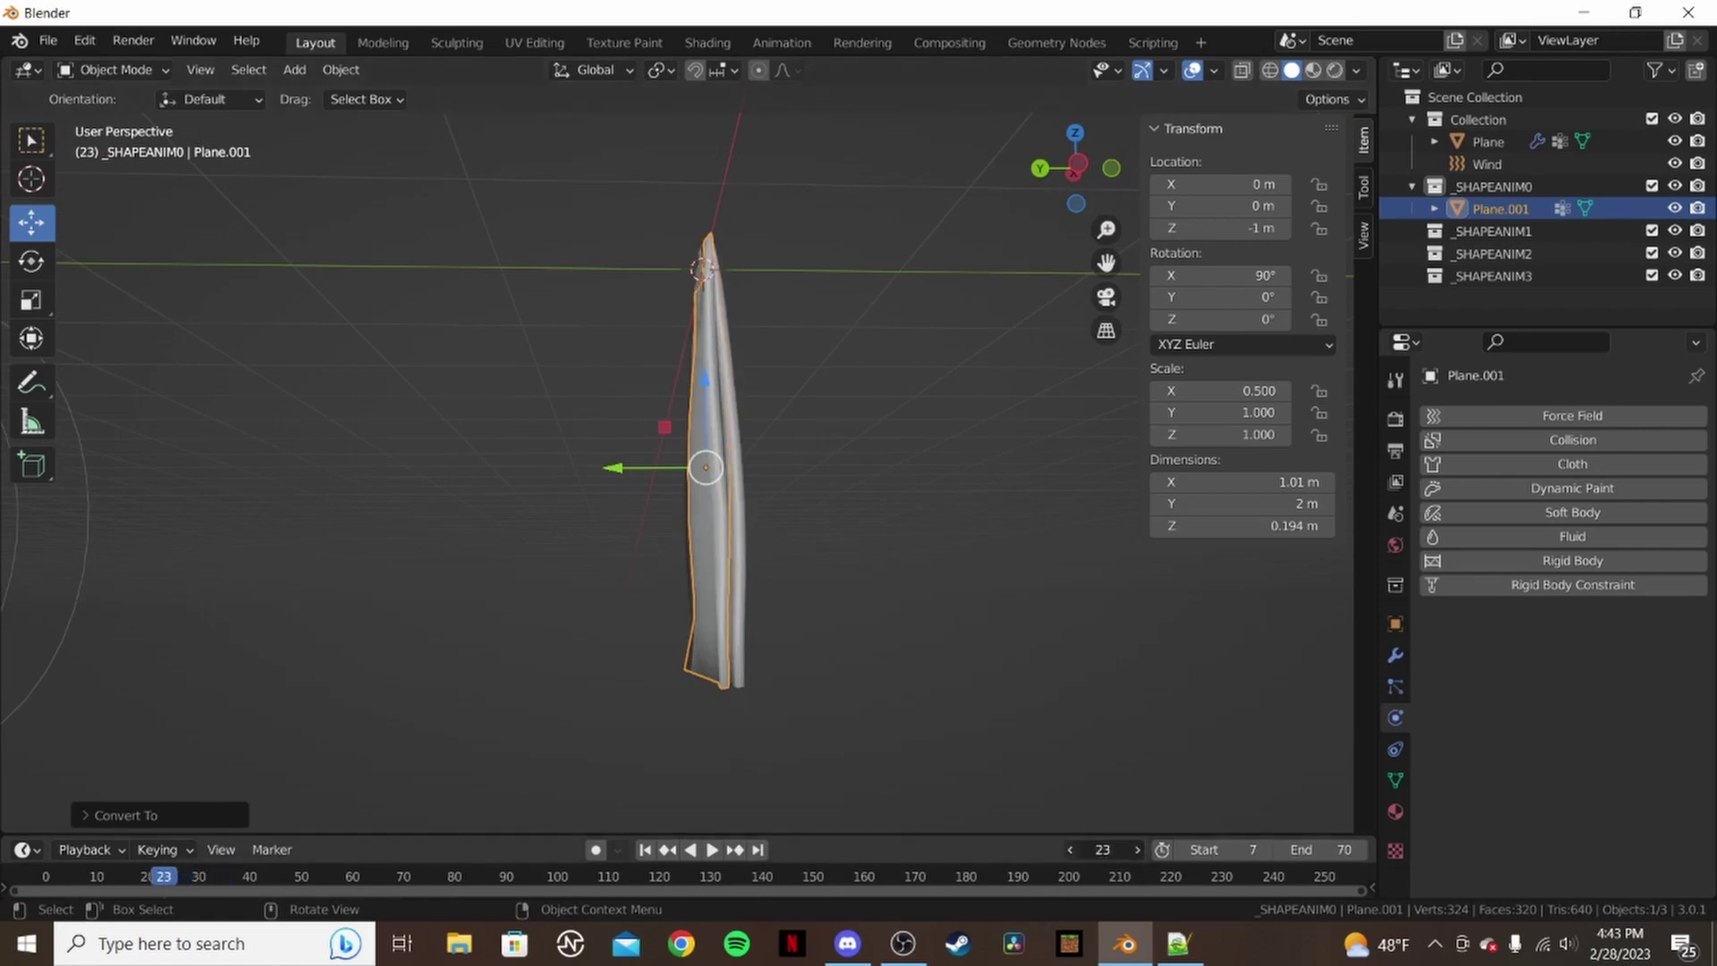
pyautogui.click(1072, 851)
pyautogui.click(1072, 851)
pyautogui.click(1071, 850)
pyautogui.click(1071, 851)
pyautogui.click(1072, 851)
pyautogui.click(1071, 850)
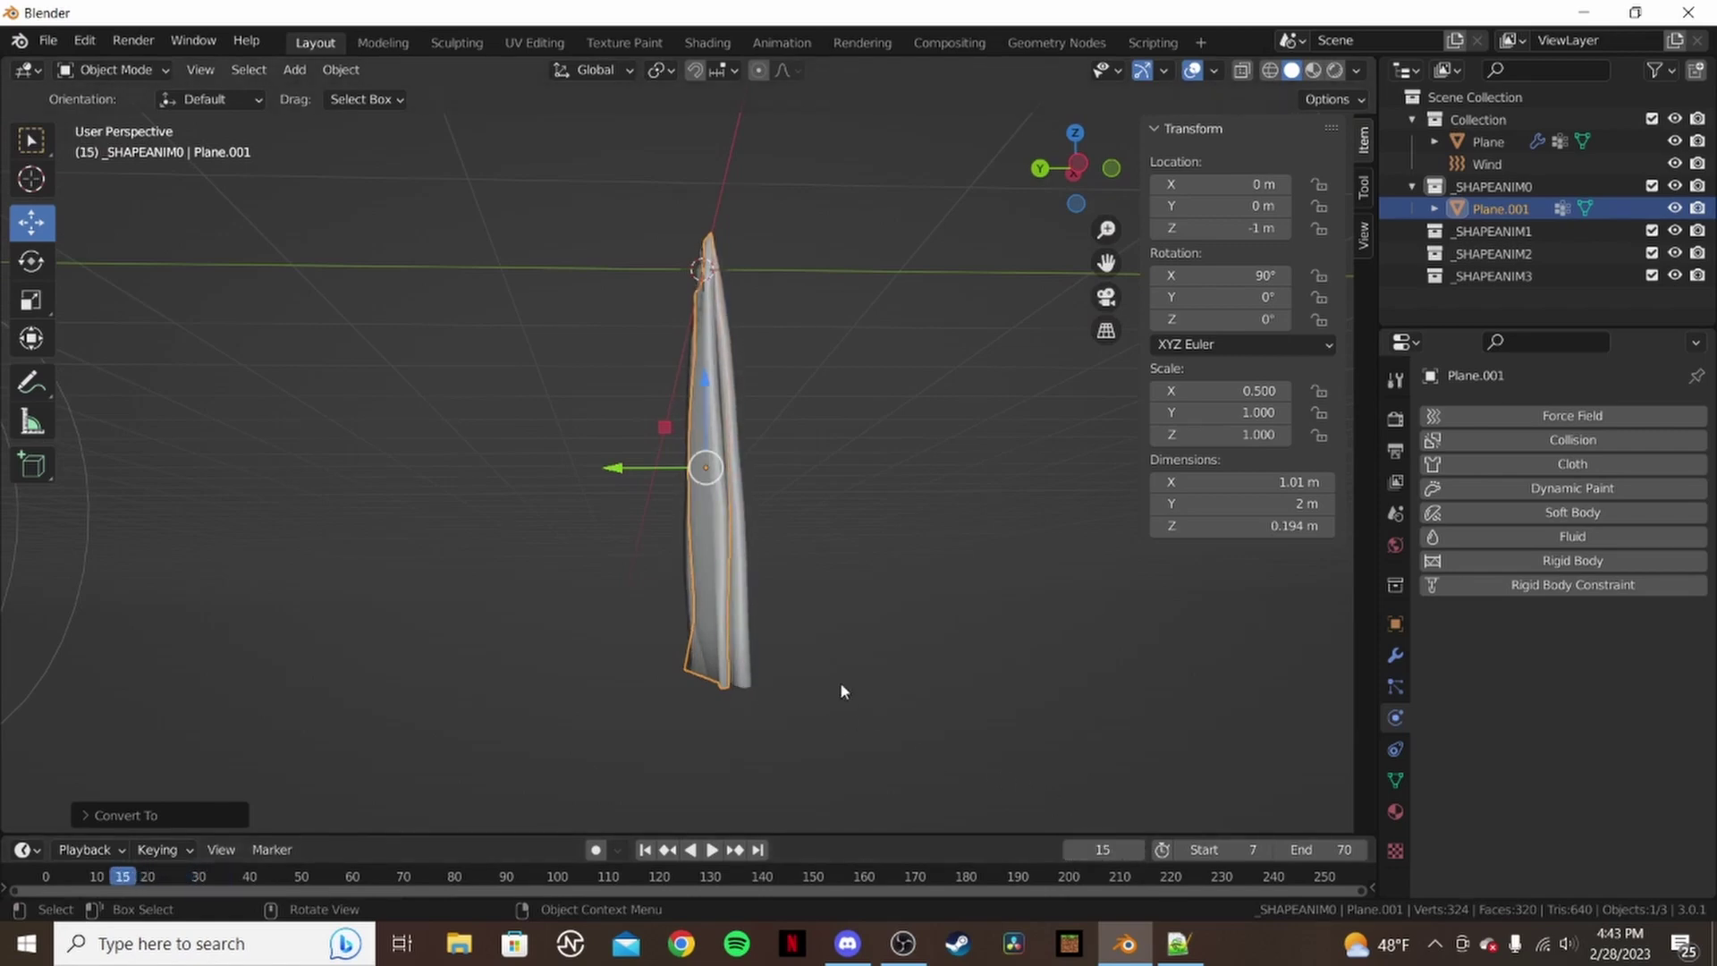
pyautogui.moveTo(840, 685); pyautogui.dragTo(777, 695, button='middle')
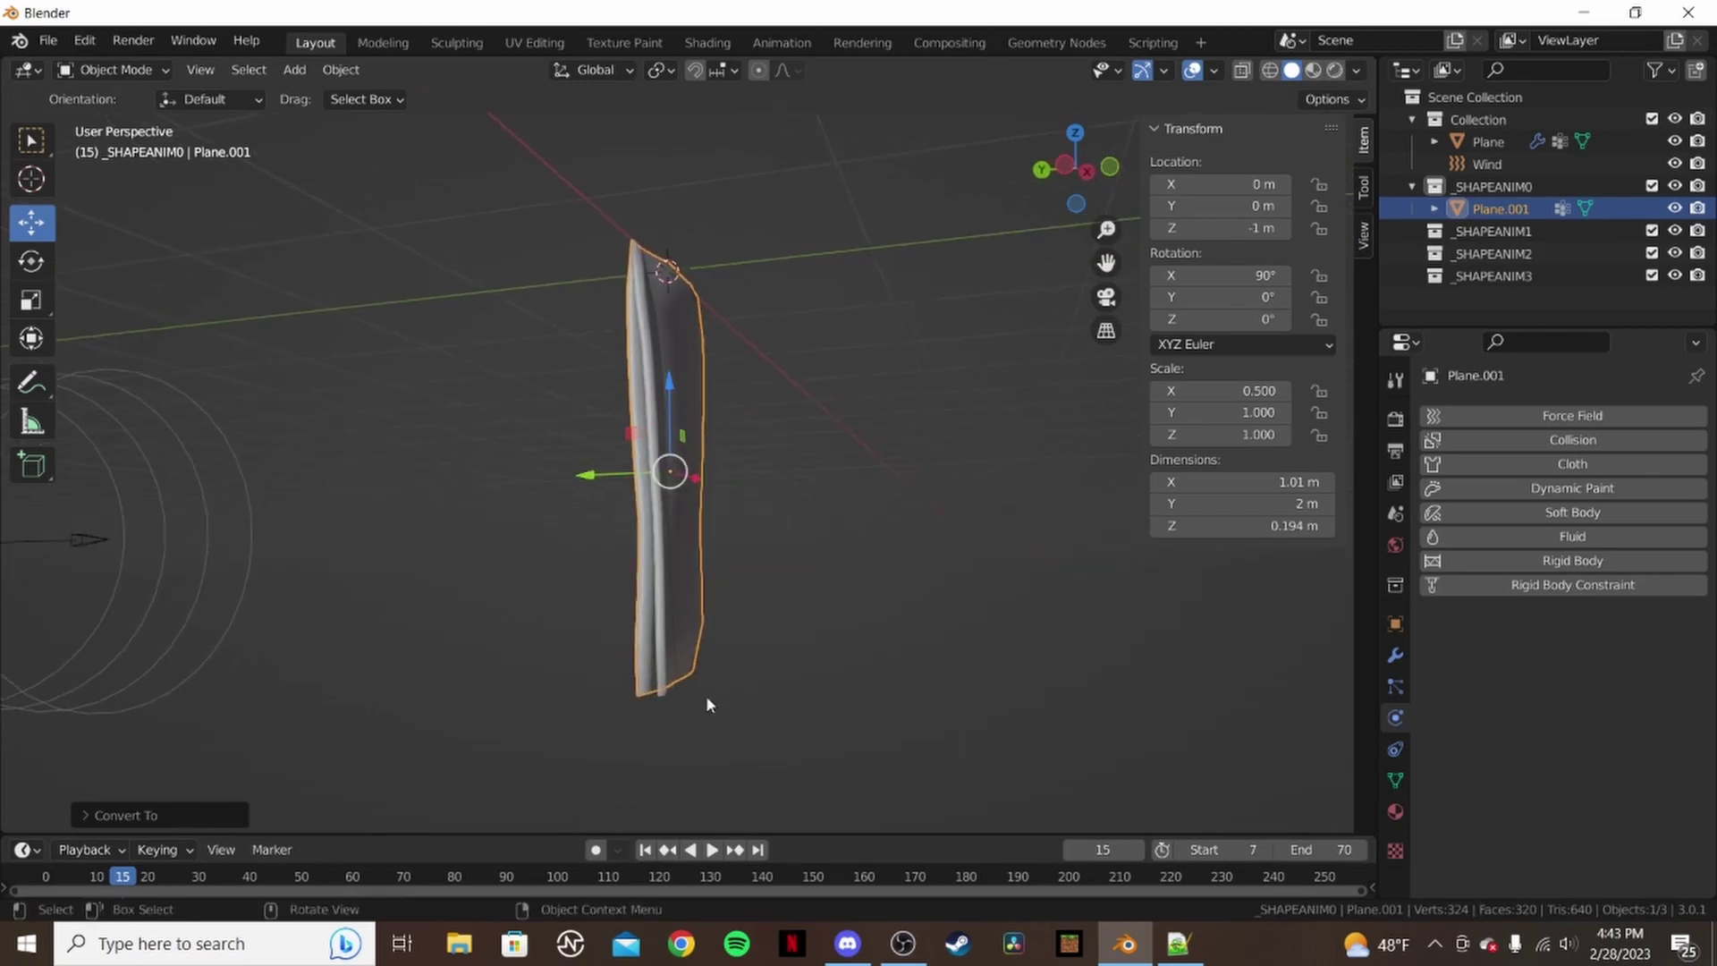
pyautogui.press('Left')
pyautogui.press('Left')
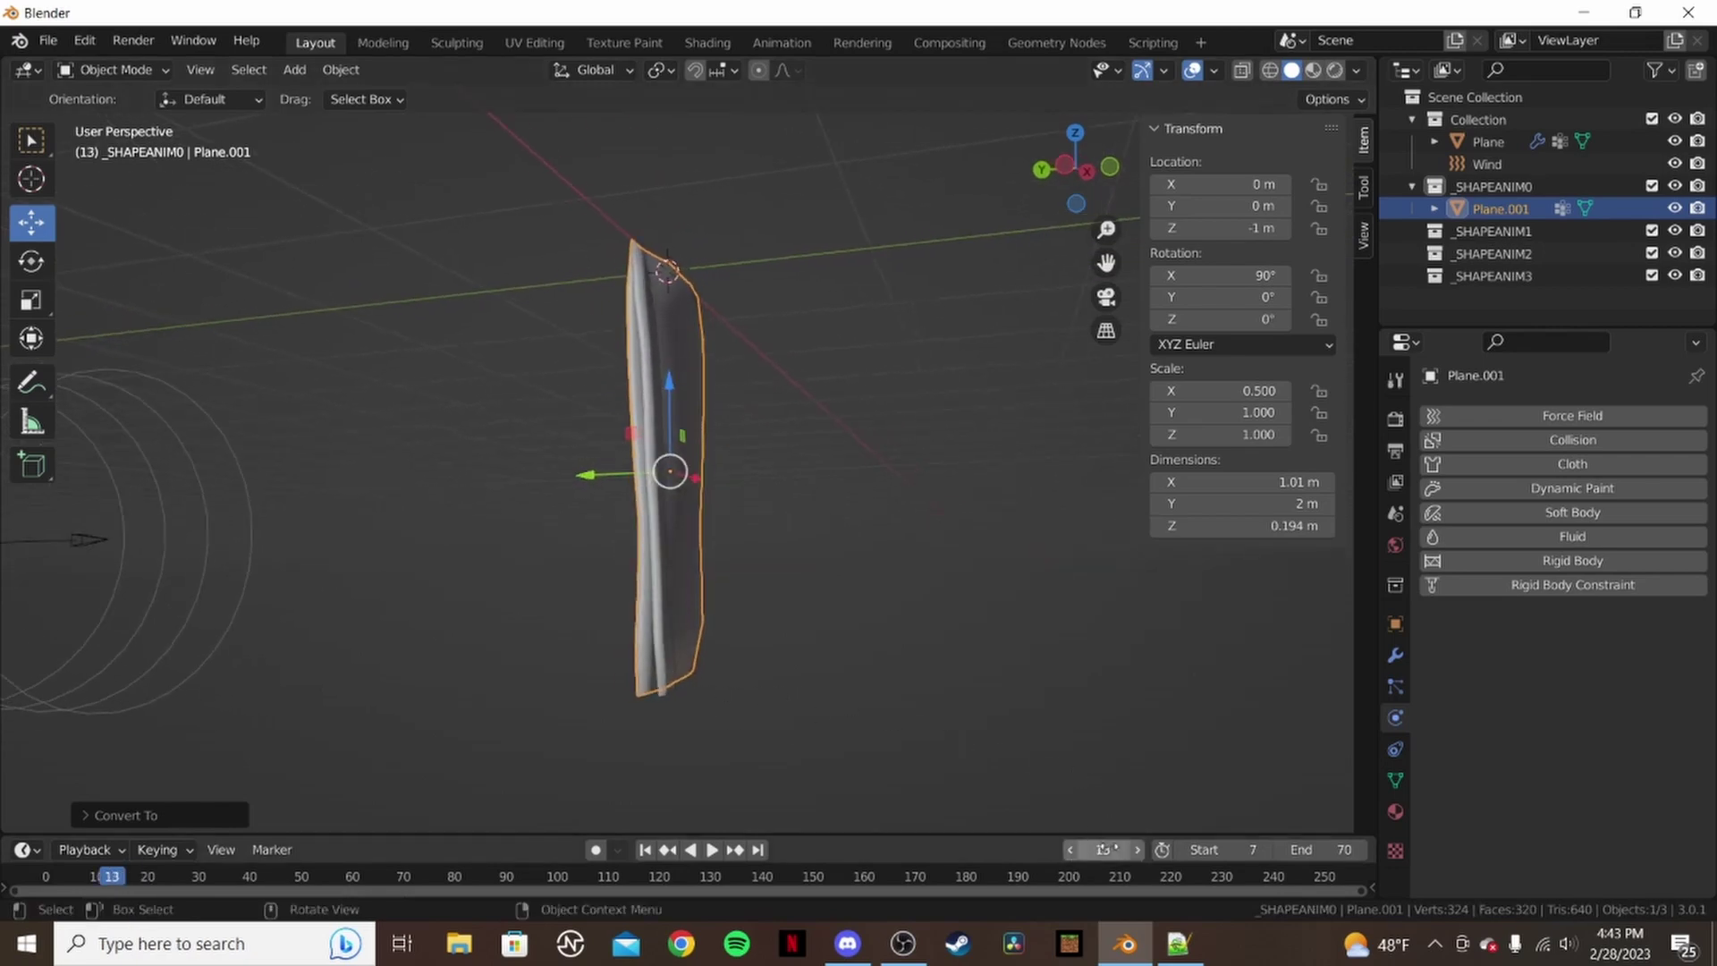
pyautogui.click(1146, 850)
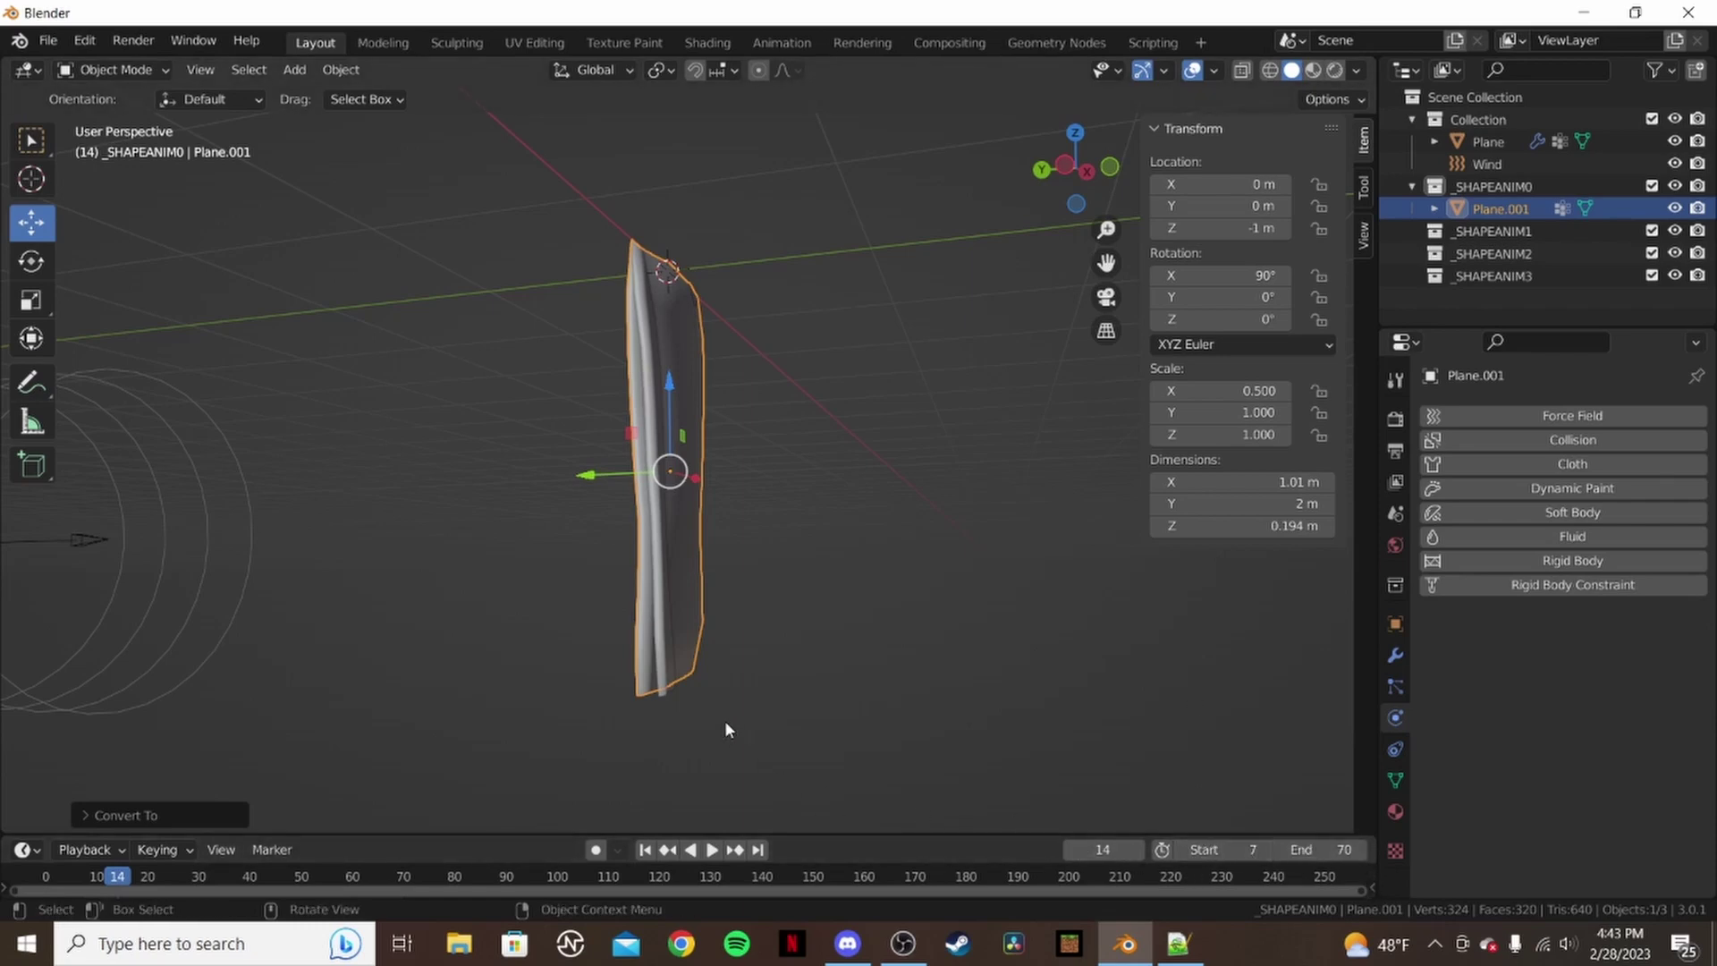
# - Compare the simulated flag at frame 14 with the frozen copy from both sides and along its edge
pyautogui.moveTo(724, 721); pyautogui.dragTo(736, 677, button='middle')
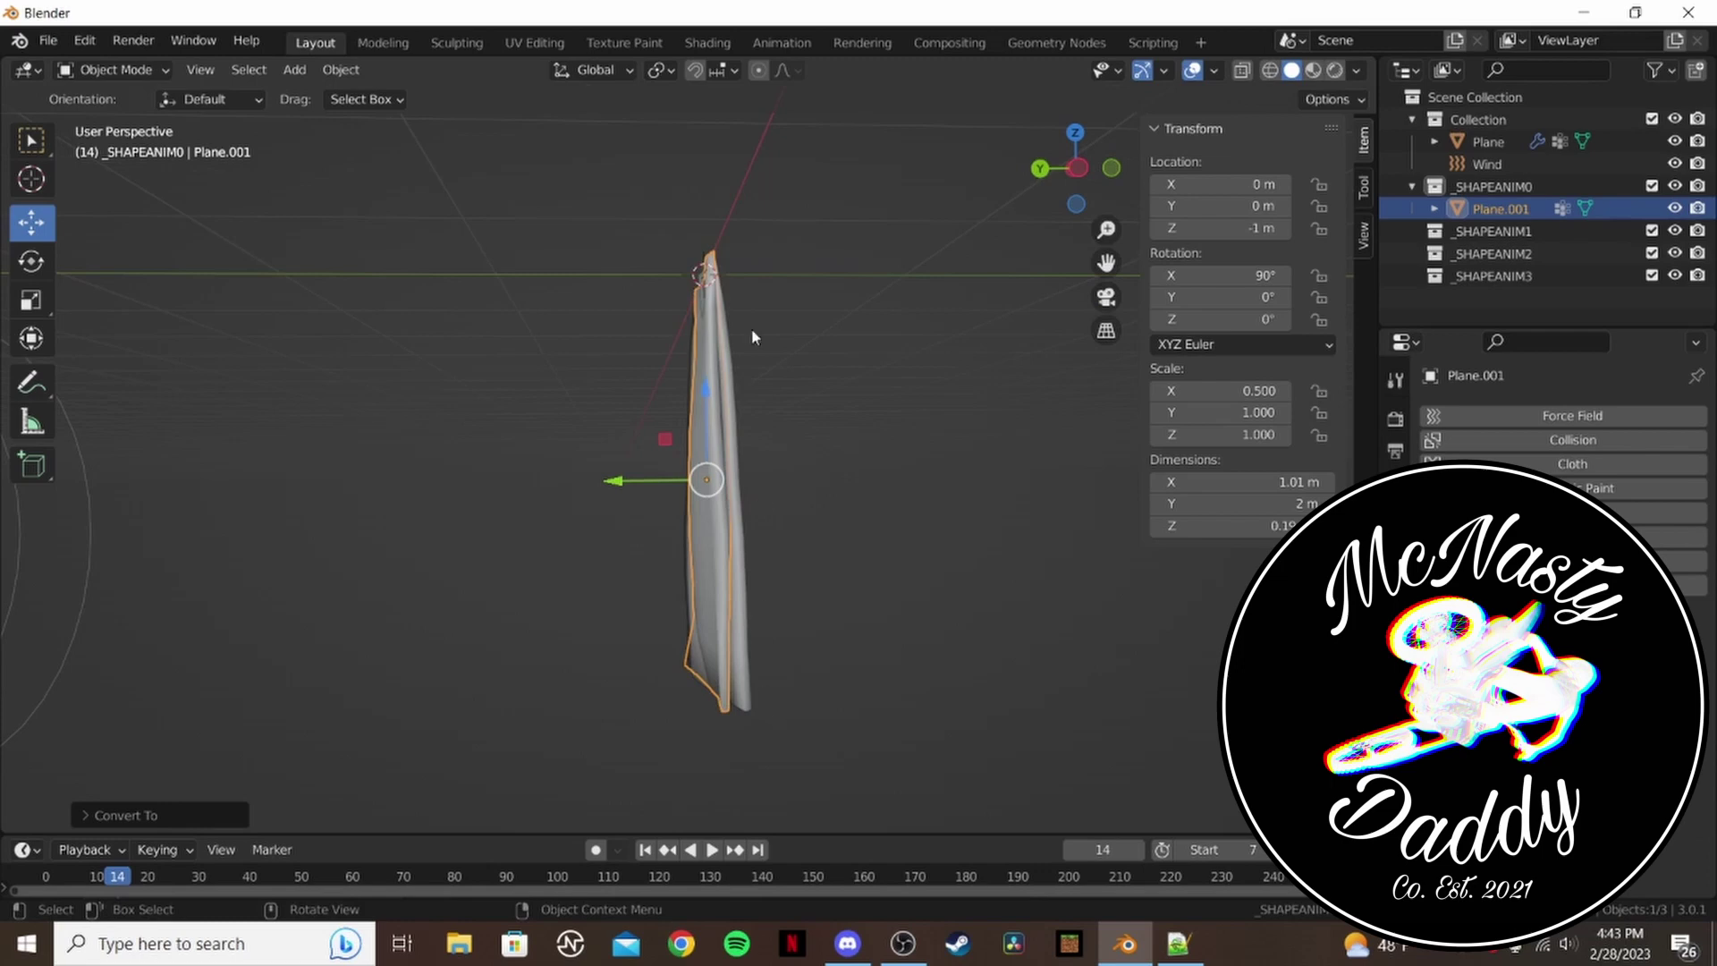
pyautogui.moveTo(751, 337); pyautogui.dragTo(683, 576, button='middle')
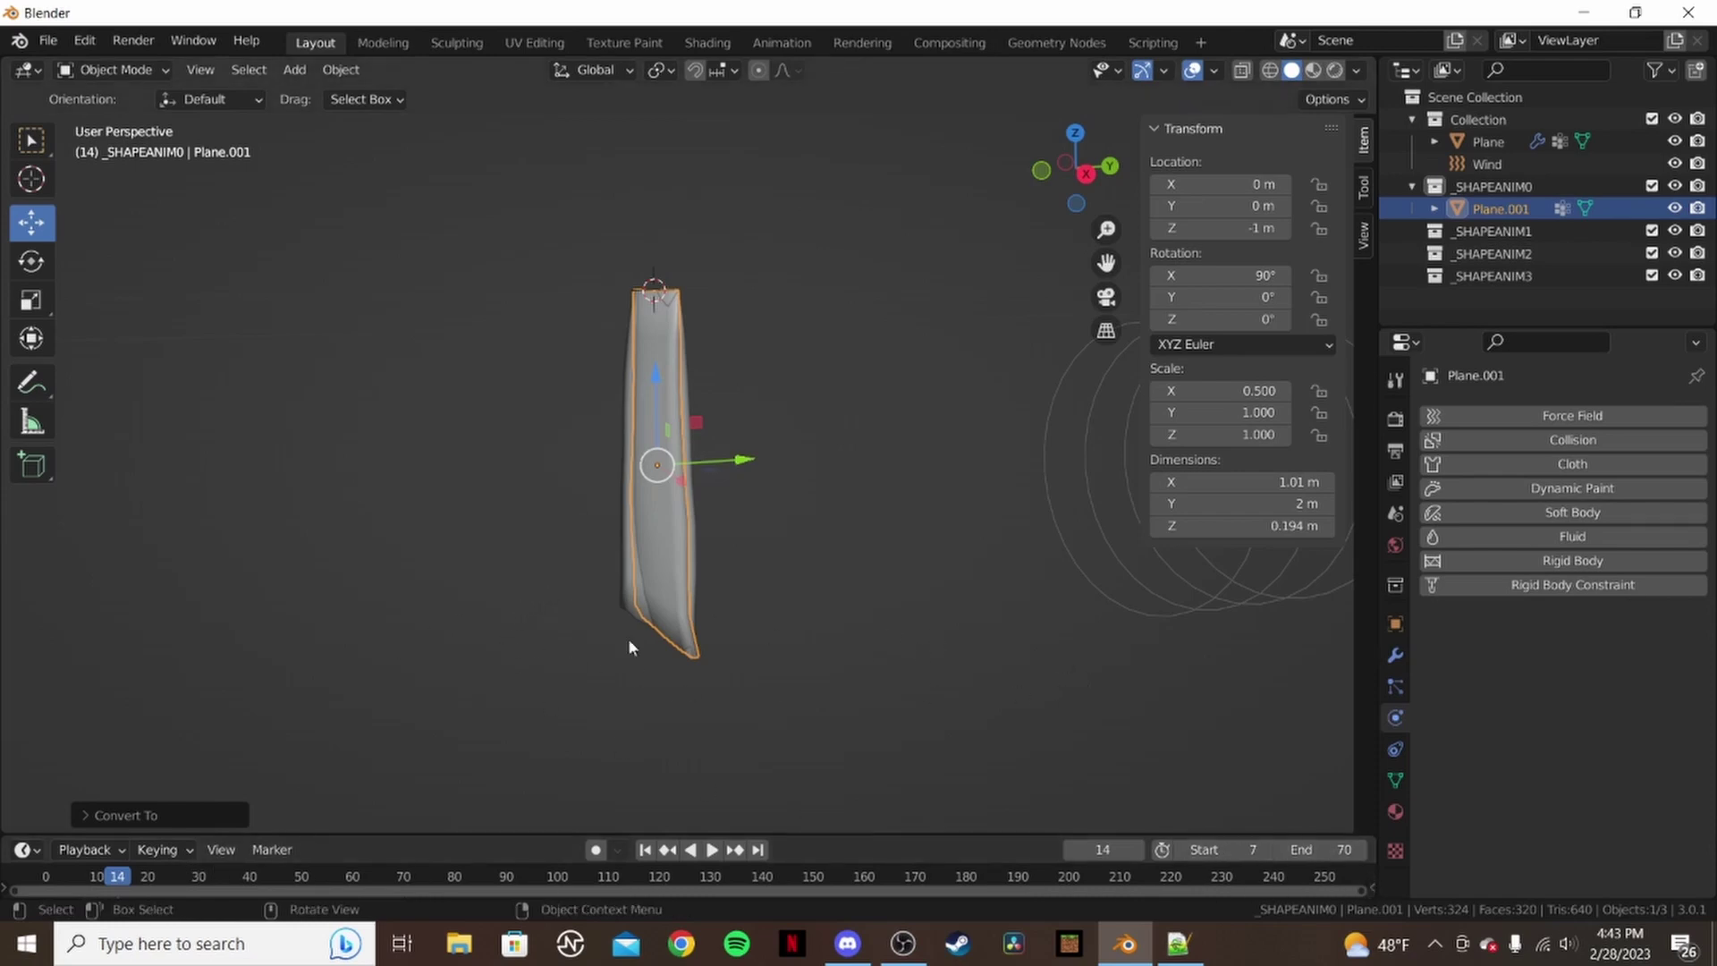
pyautogui.moveTo(823, 653); pyautogui.dragTo(579, 502, button='middle')
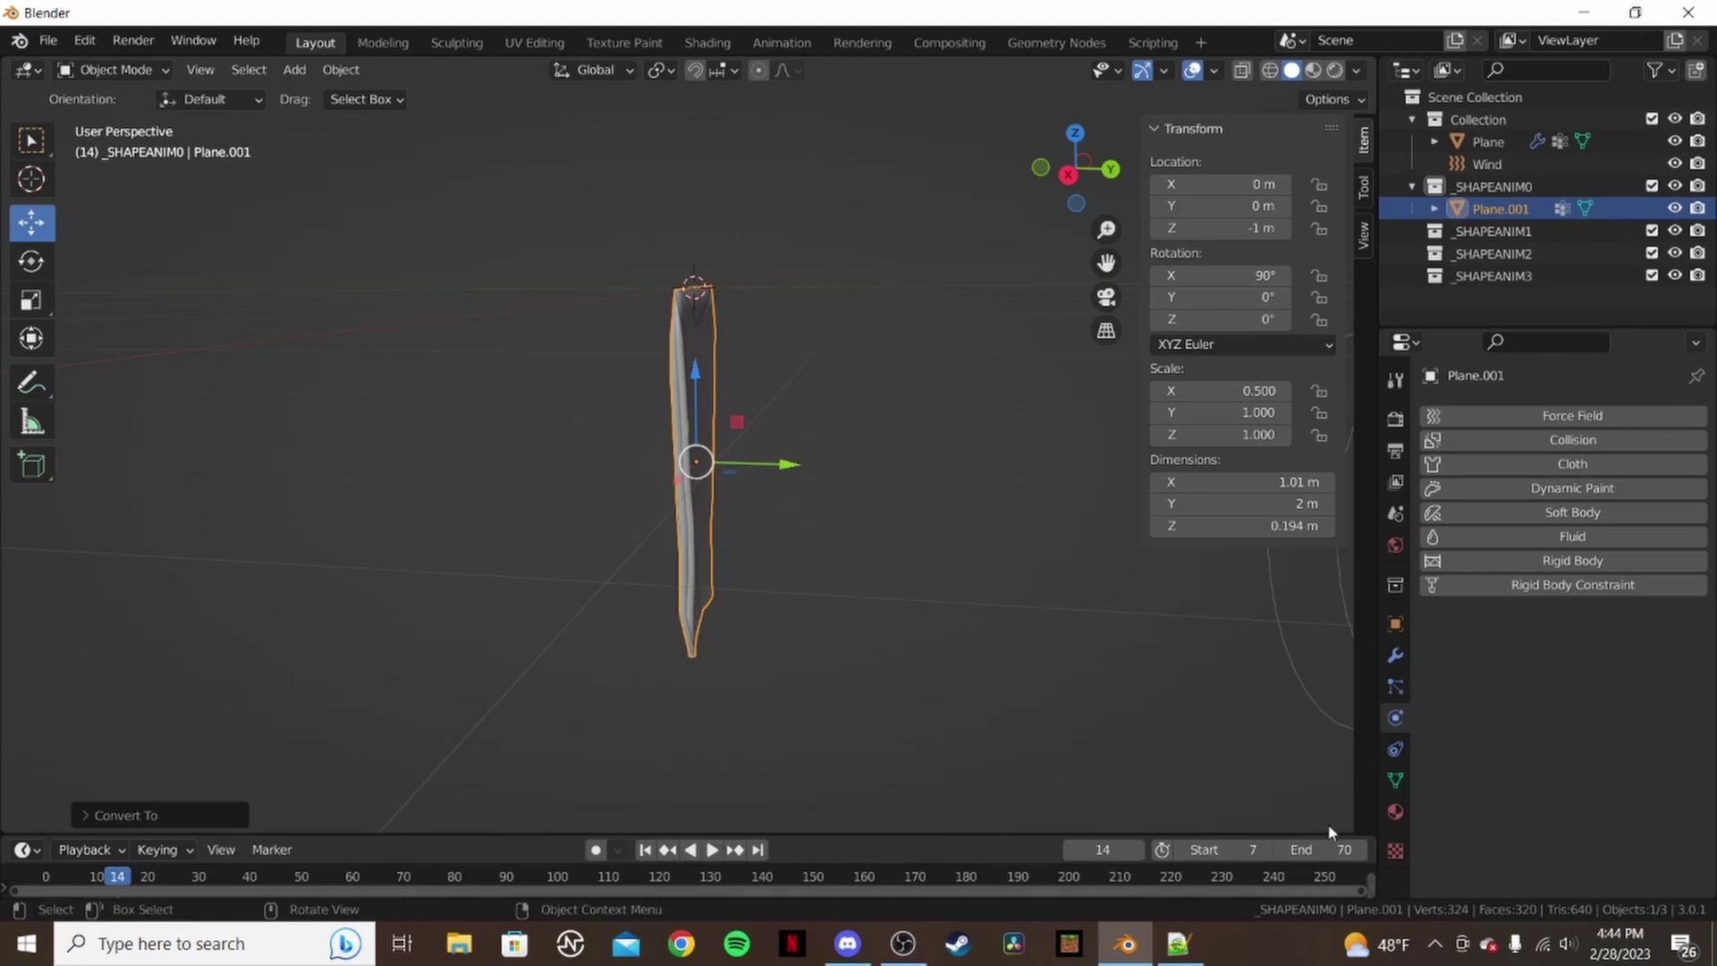
pyautogui.moveTo(735, 613); pyautogui.dragTo(784, 725, button='middle')
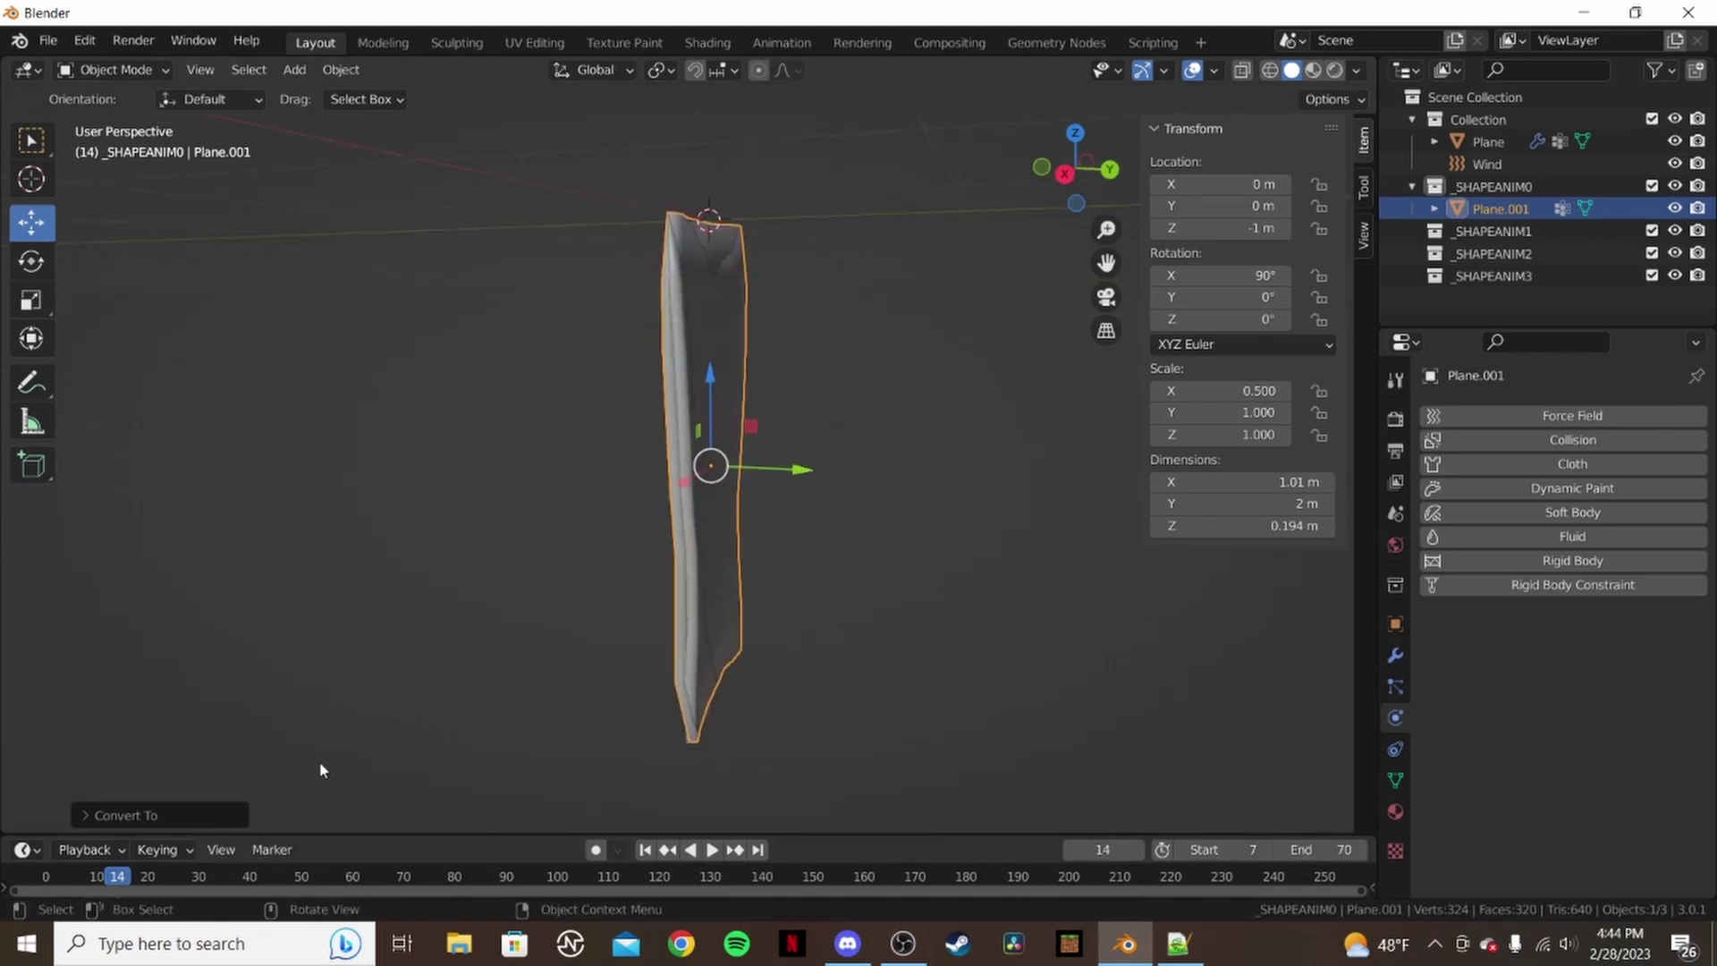
pyautogui.moveTo(299, 625); pyautogui.dragTo(772, 610, button='middle')
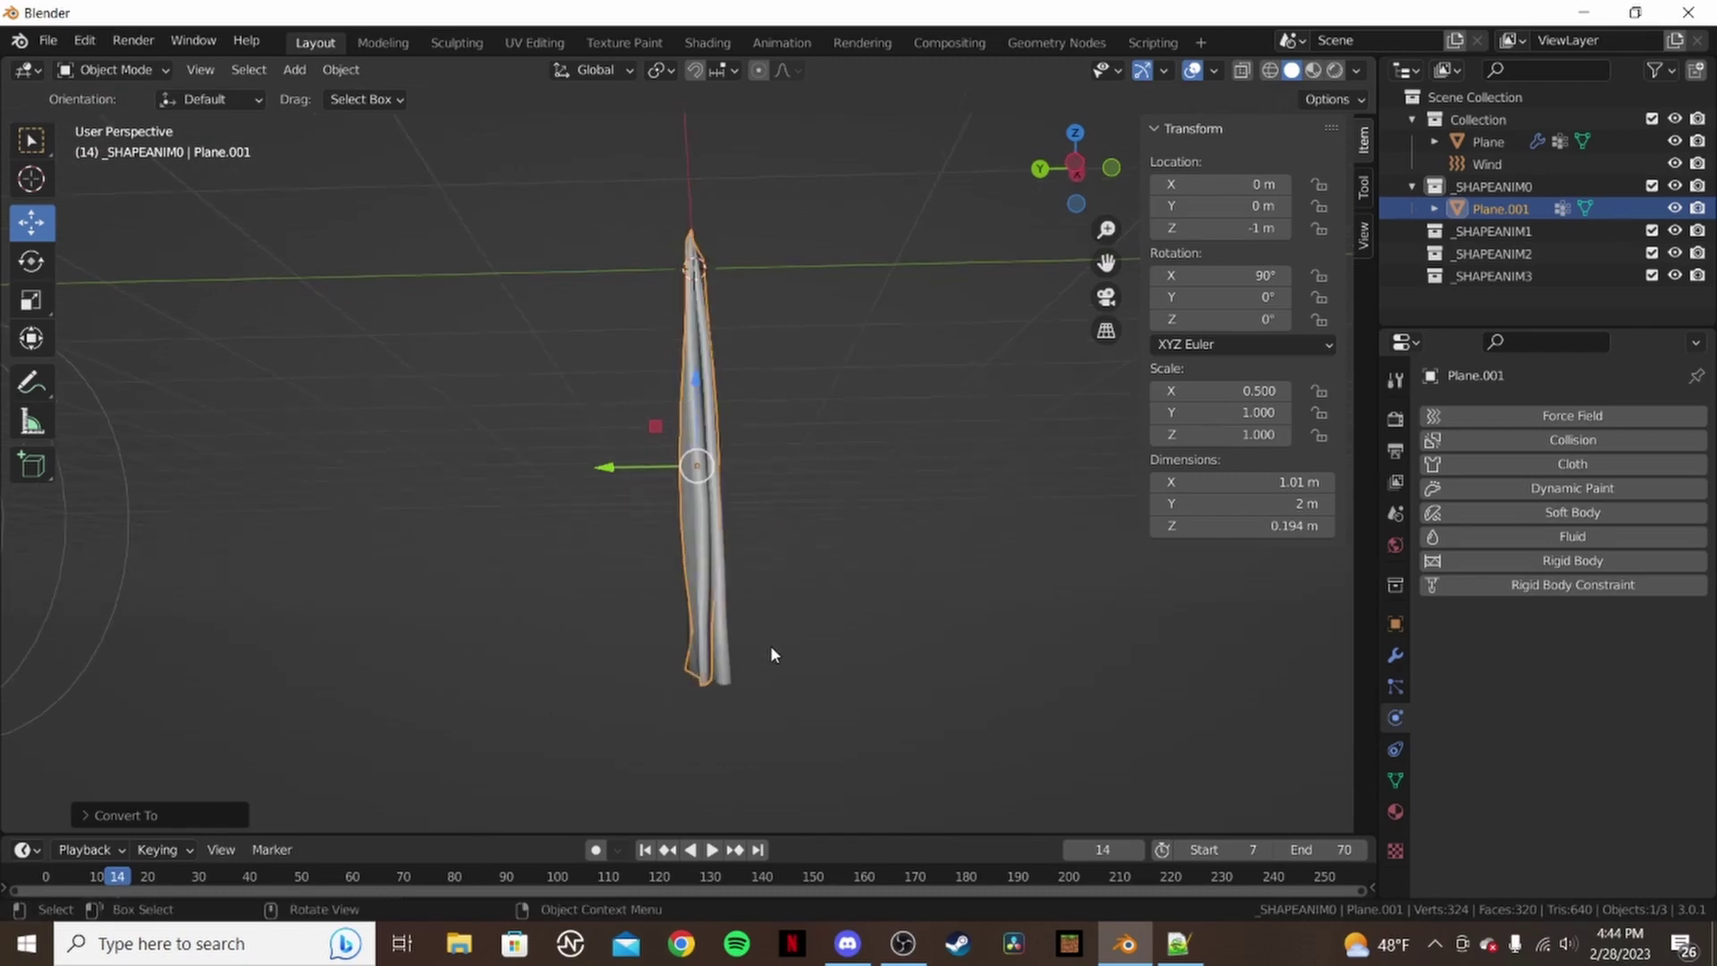
pyautogui.moveTo(770, 645); pyautogui.dragTo(828, 637, button='middle')
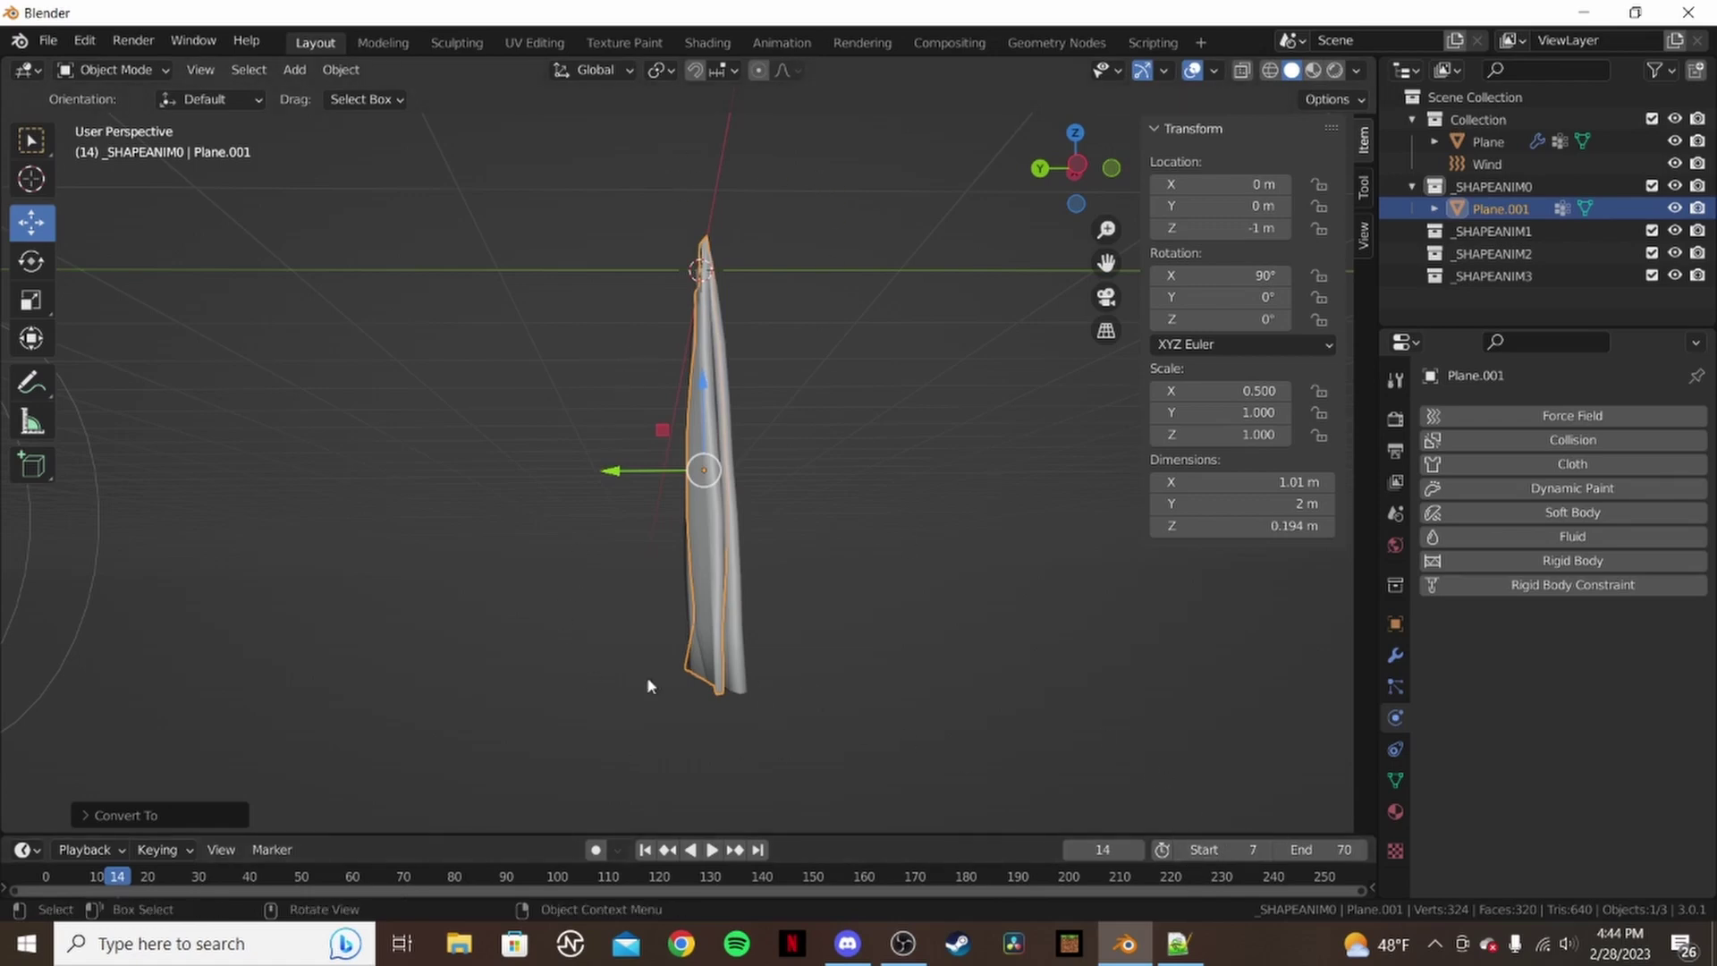
pyautogui.moveTo(697, 737); pyautogui.dragTo(631, 803, button='middle')
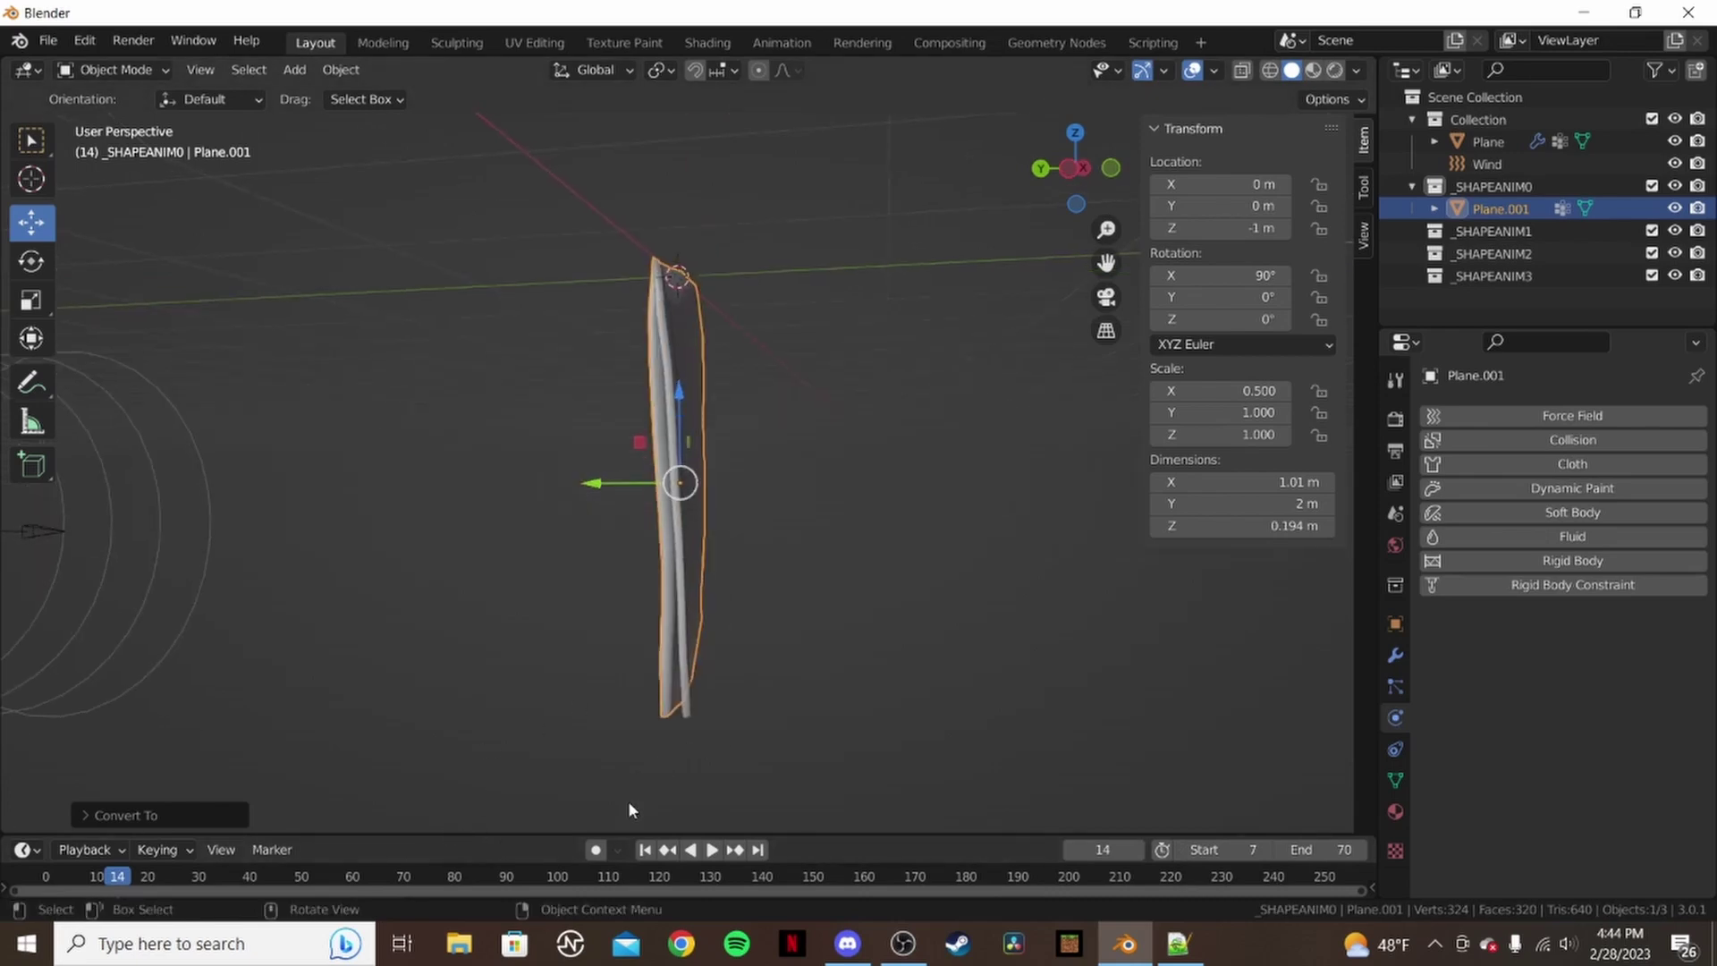
pyautogui.moveTo(615, 735); pyautogui.dragTo(731, 672, button='middle')
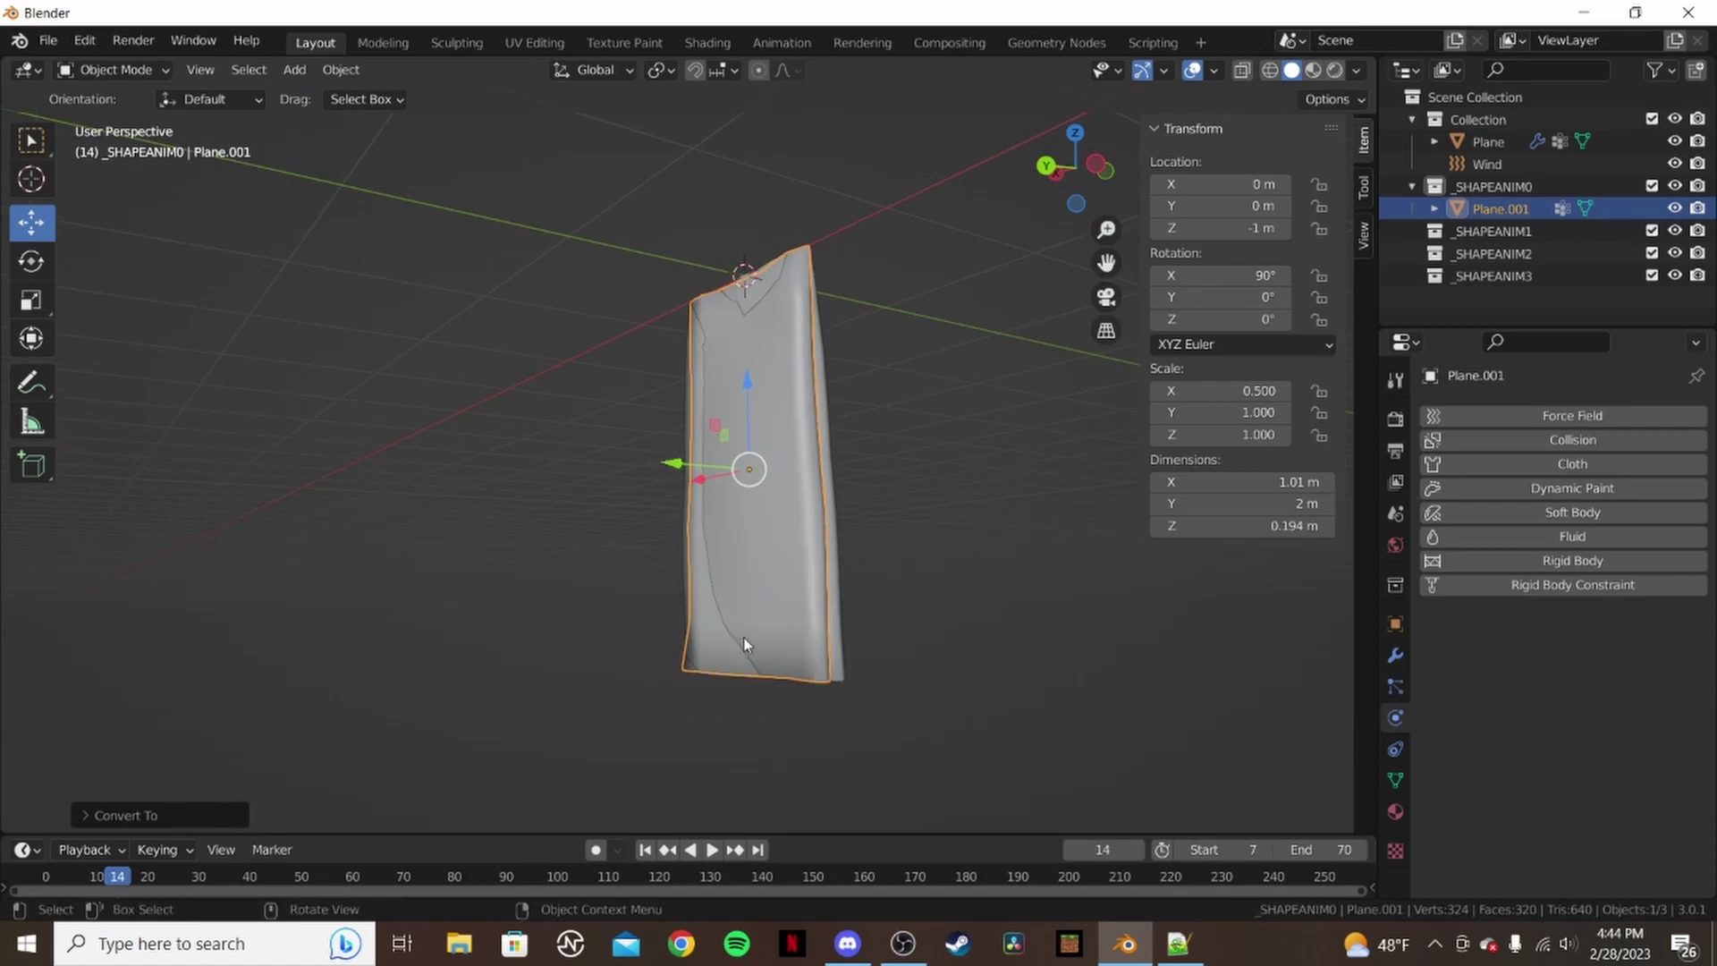
pyautogui.moveTo(705, 653); pyautogui.dragTo(787, 617, button='middle')
pyautogui.hotkey('ctrl', 'c')
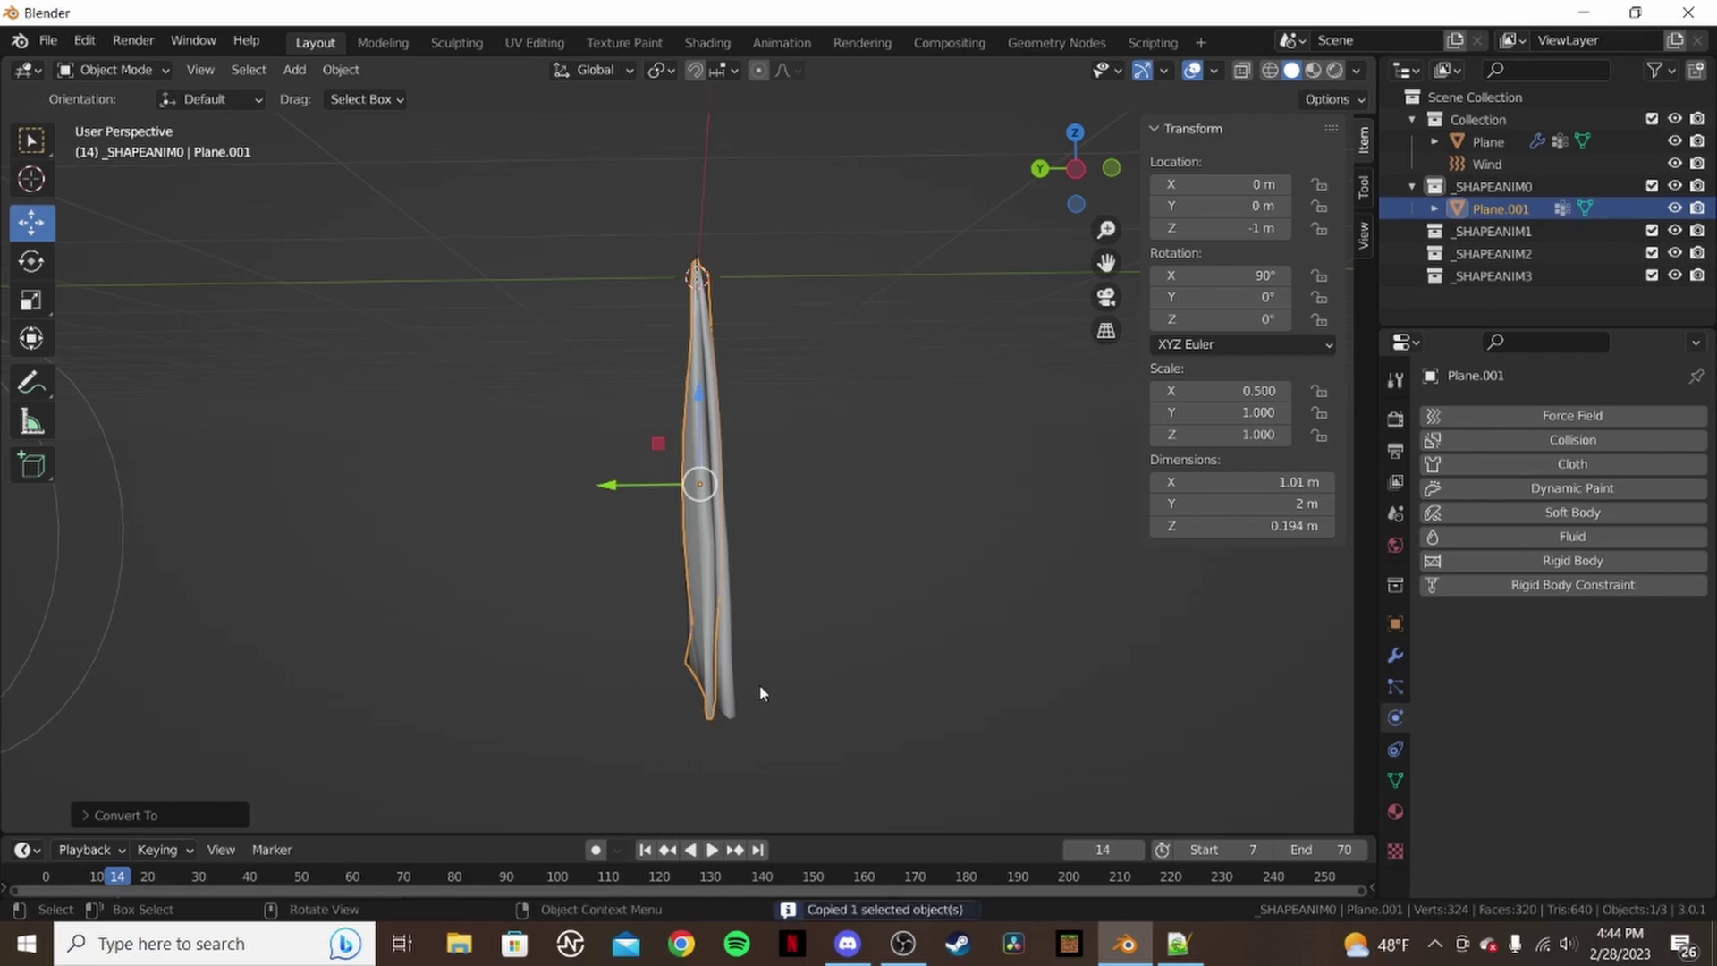
pyautogui.hotkey('ctrl', 'v')
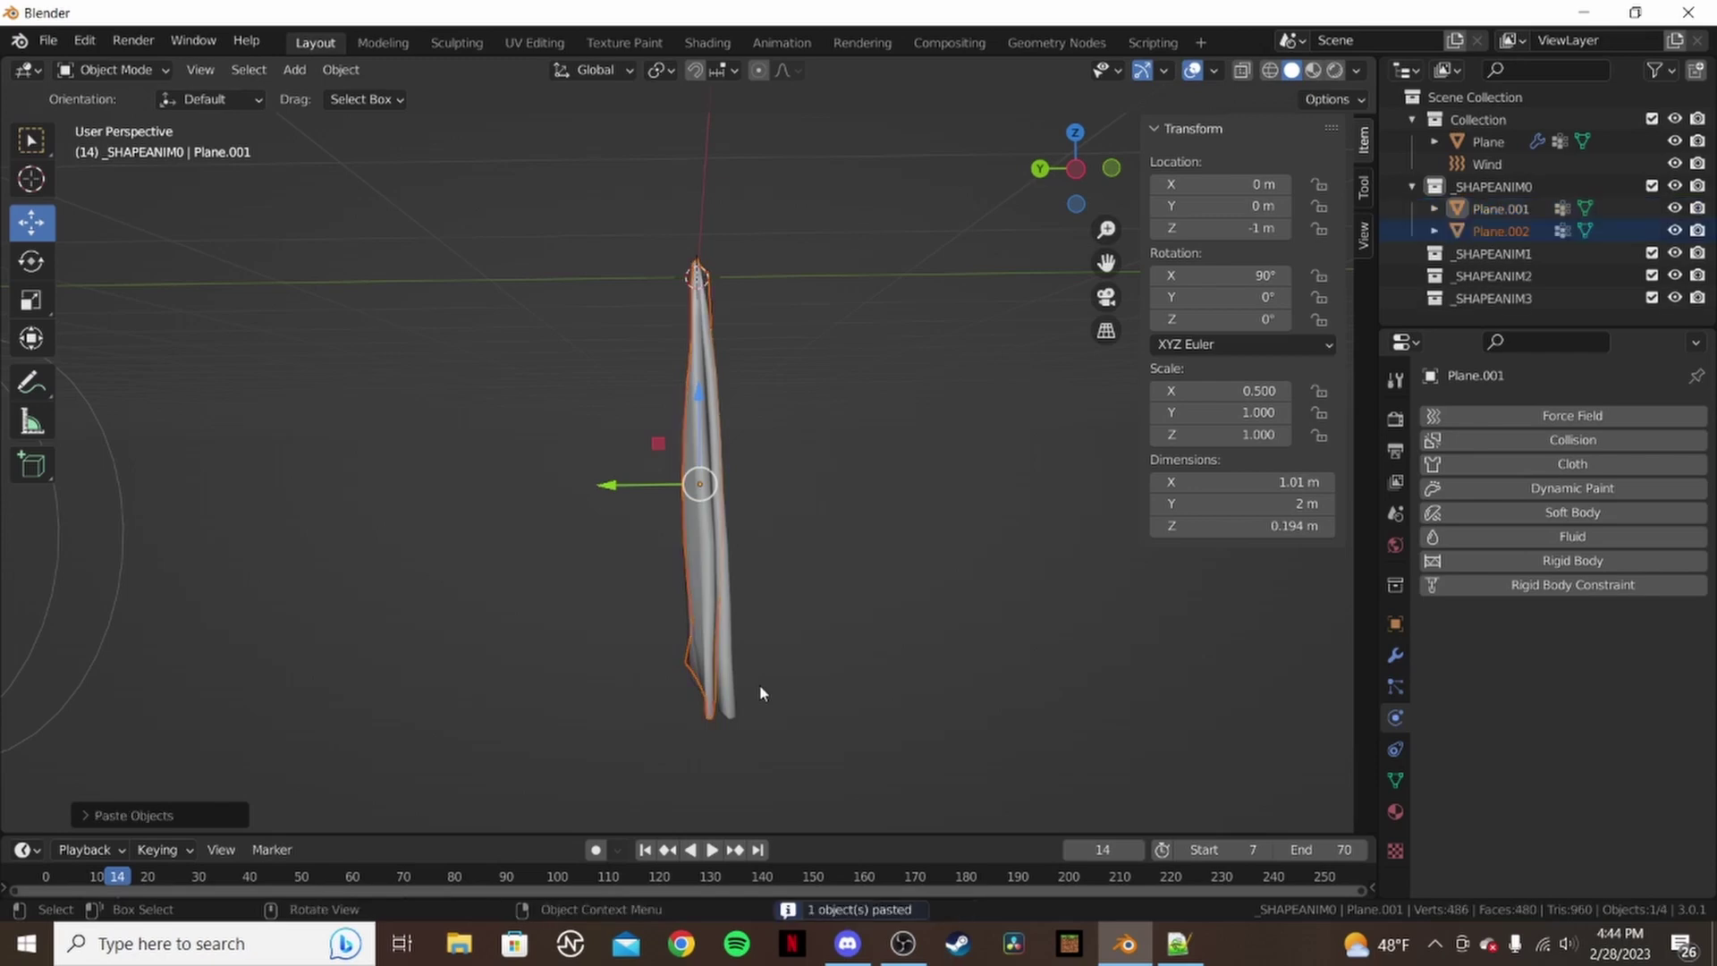
pyautogui.click(1502, 231)
pyautogui.moveTo(738, 694); pyautogui.dragTo(699, 694, button='middle')
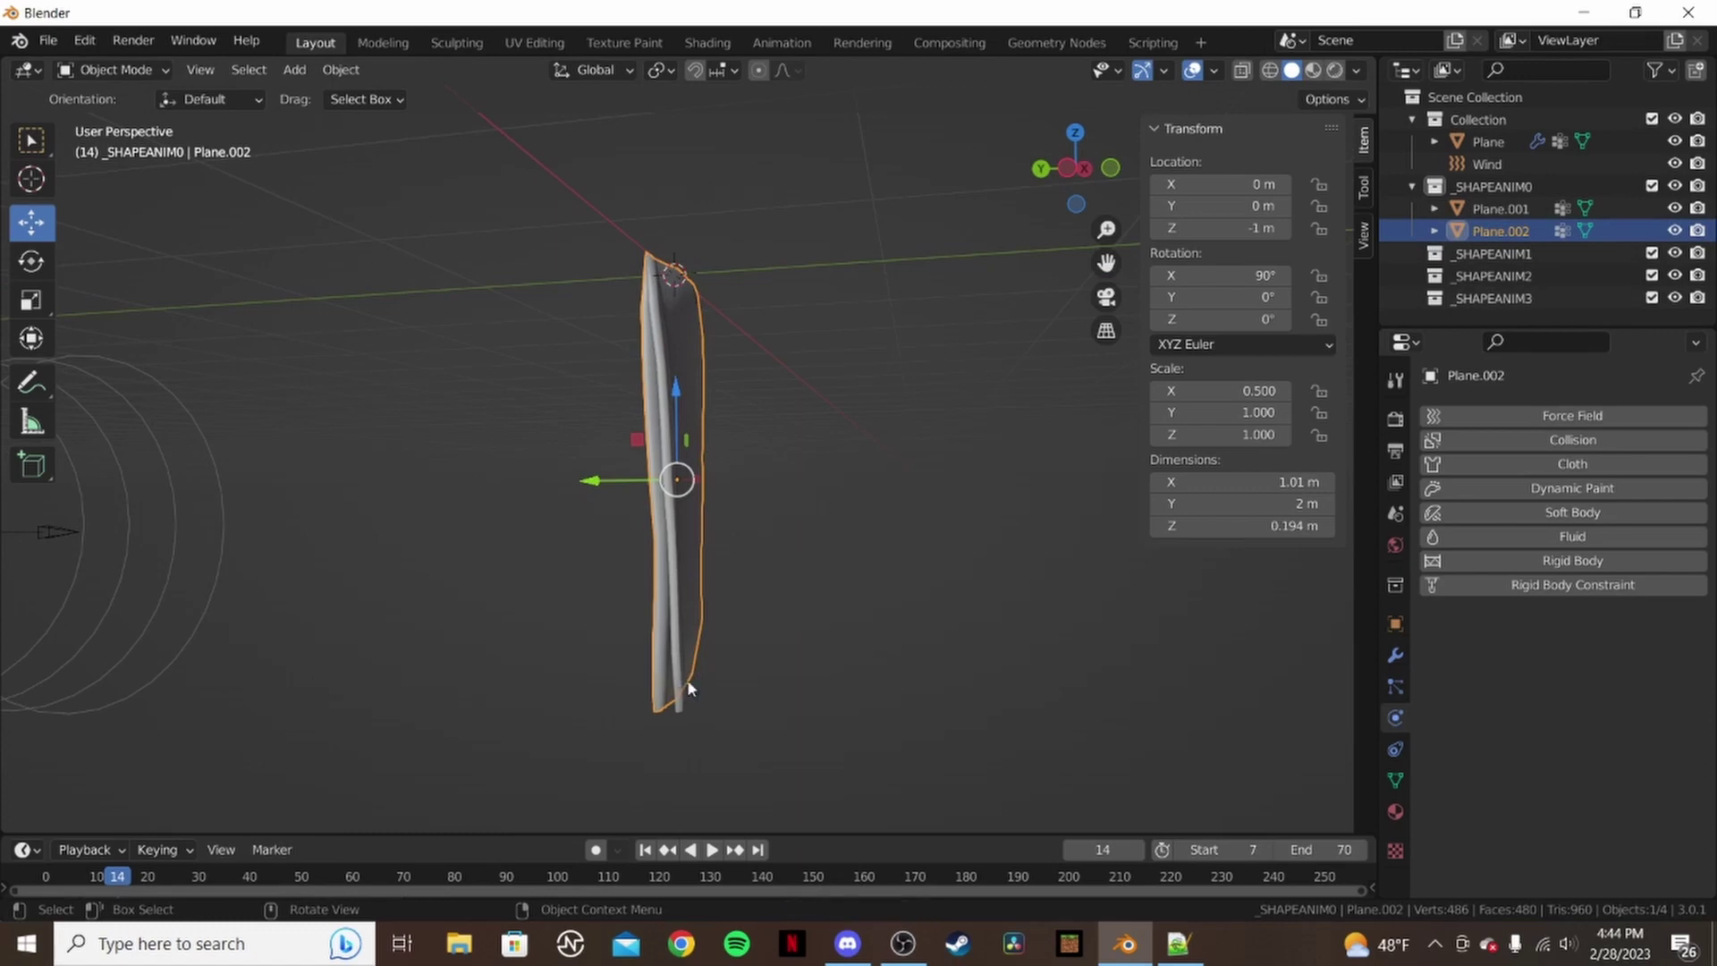
pyautogui.click(682, 695)
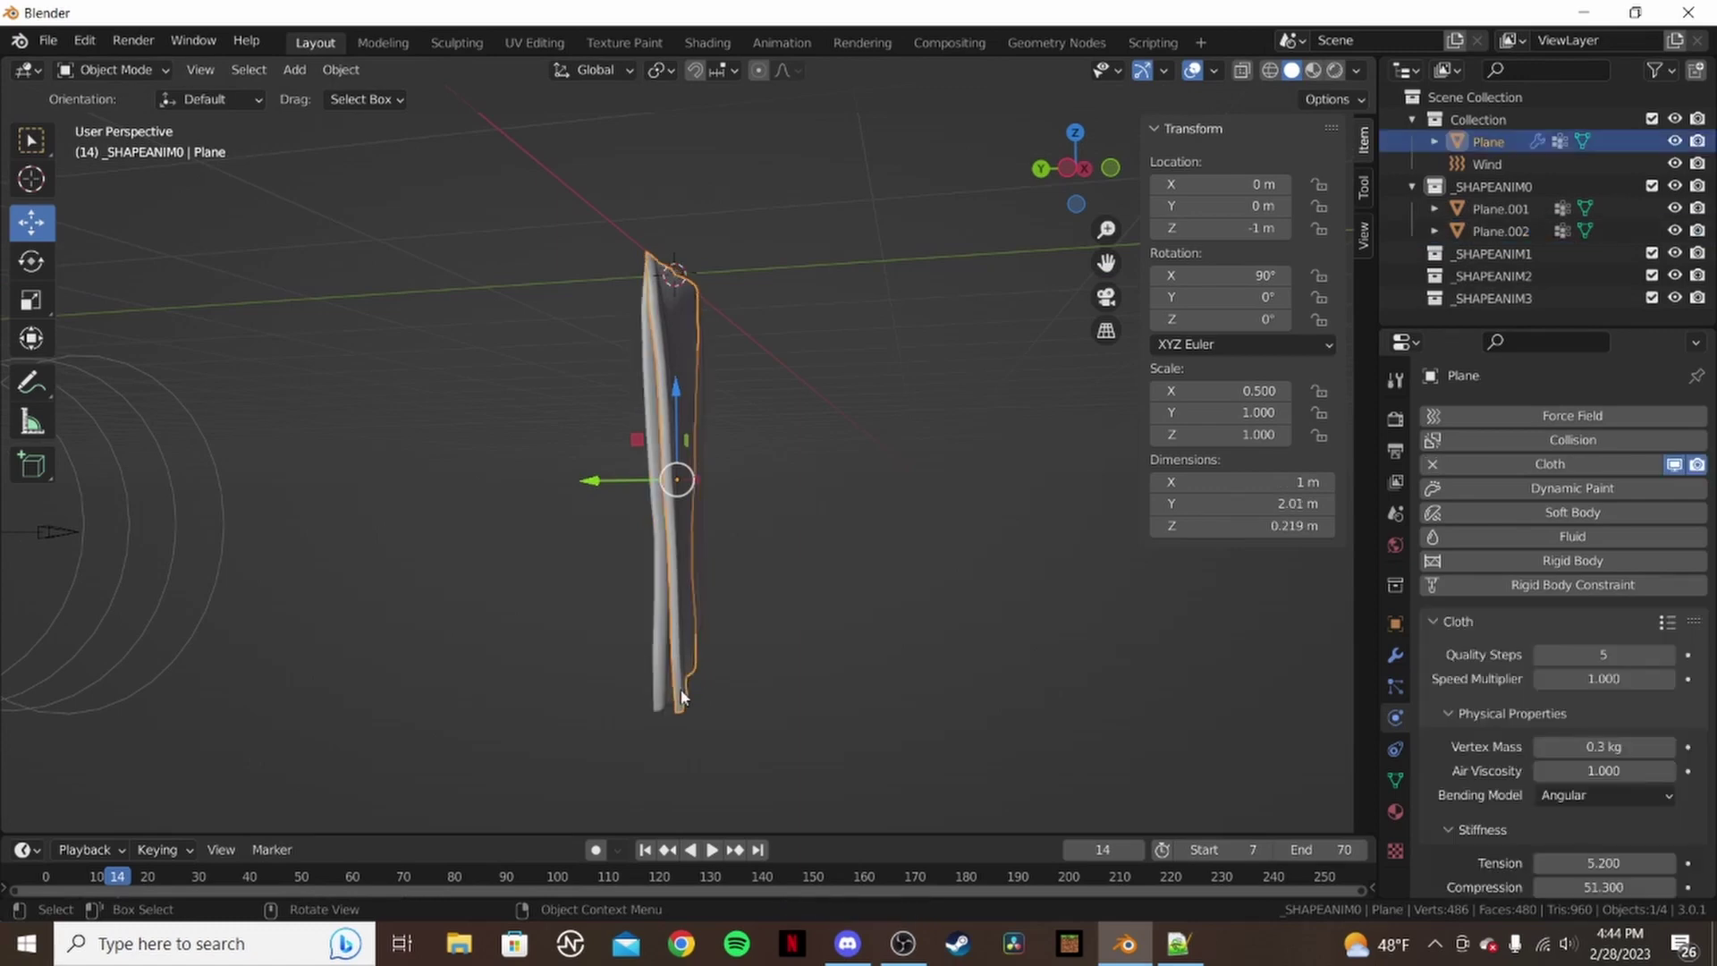
pyautogui.moveTo(684, 698); pyautogui.dragTo(723, 688, button='middle')
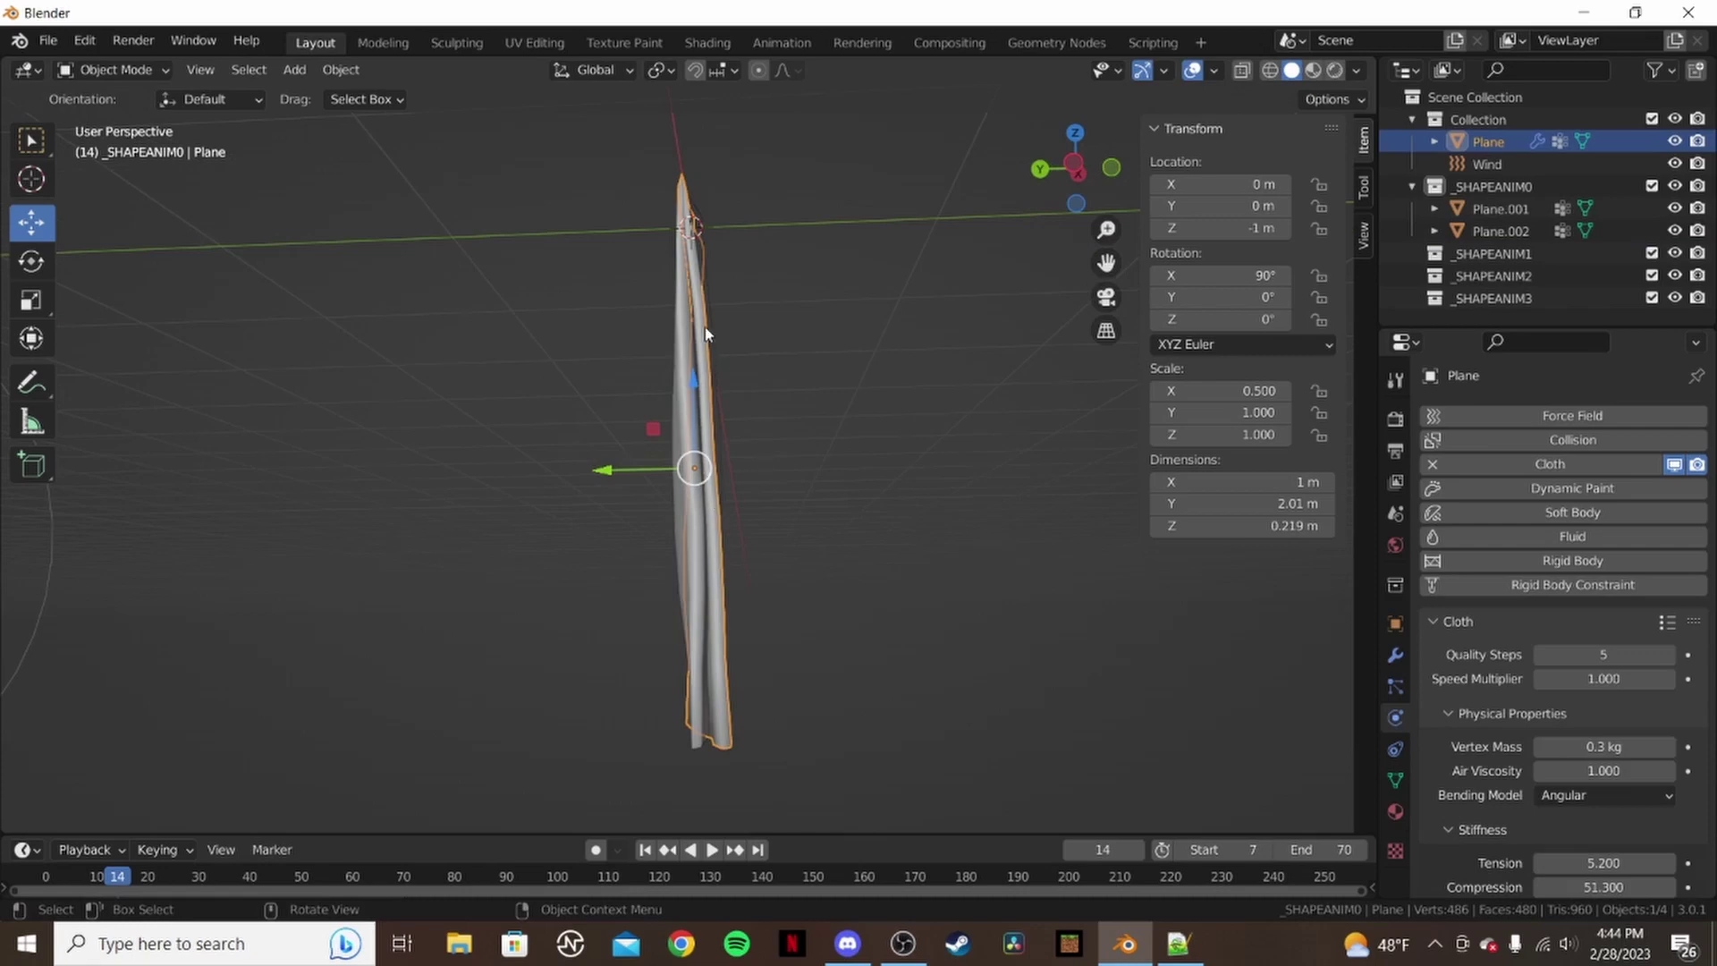
pyautogui.click(703, 690)
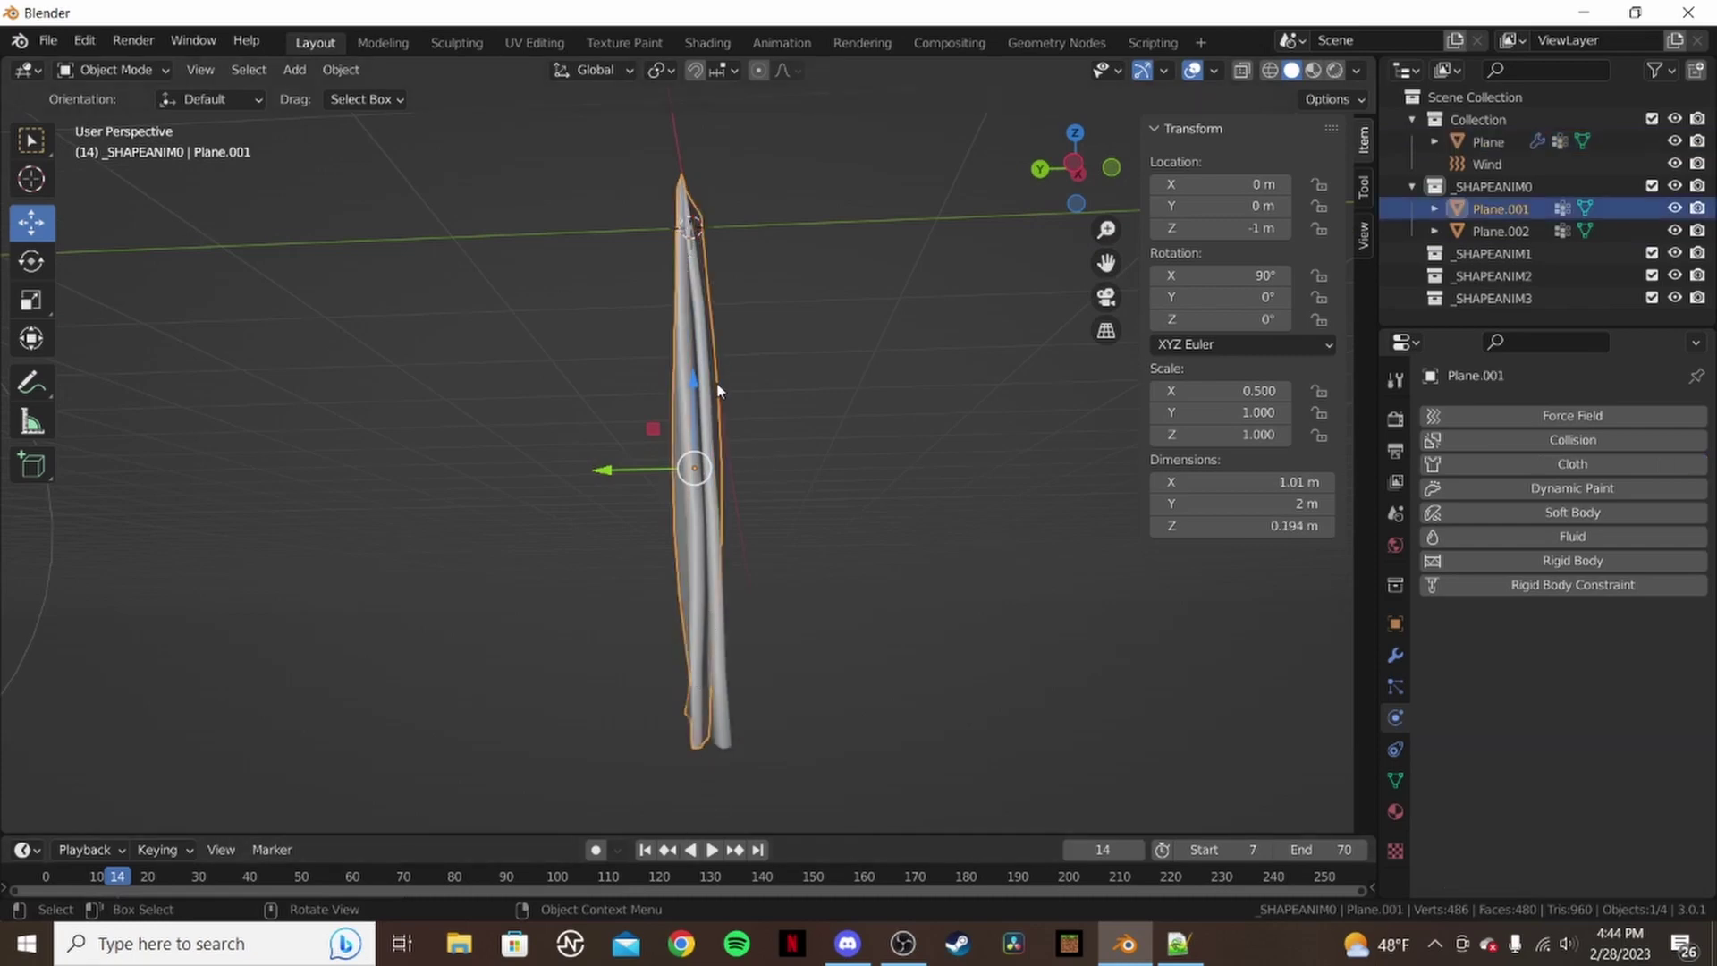
pyautogui.click(735, 710)
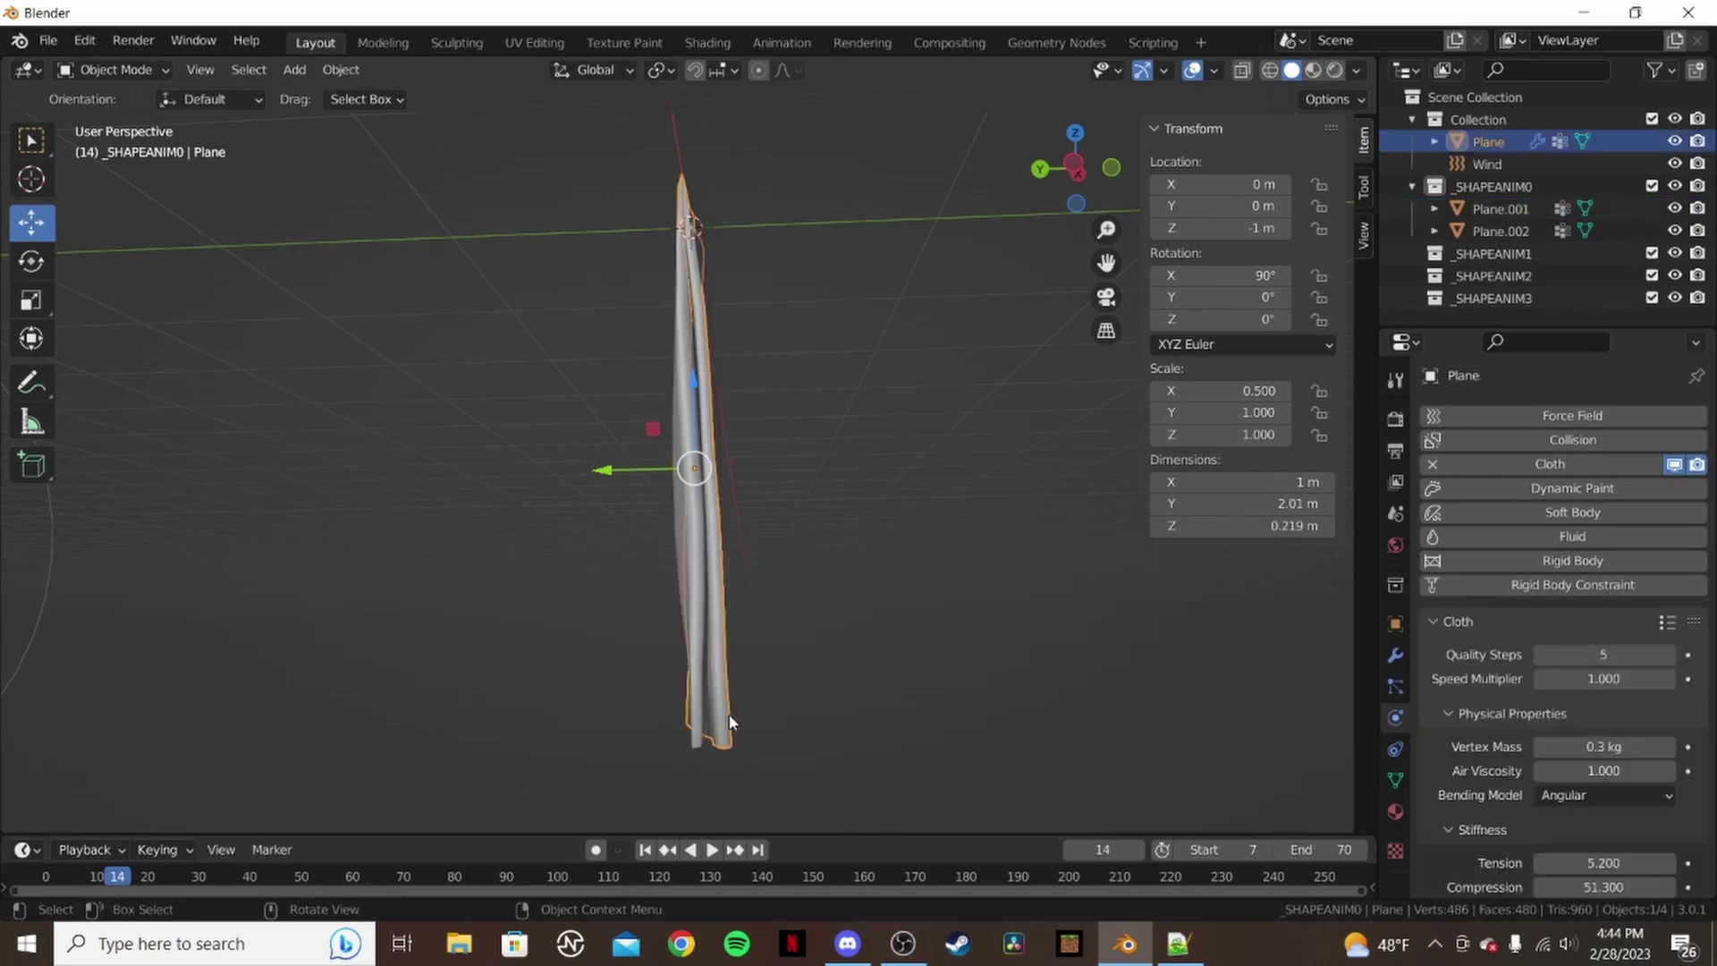
pyautogui.click(1531, 233)
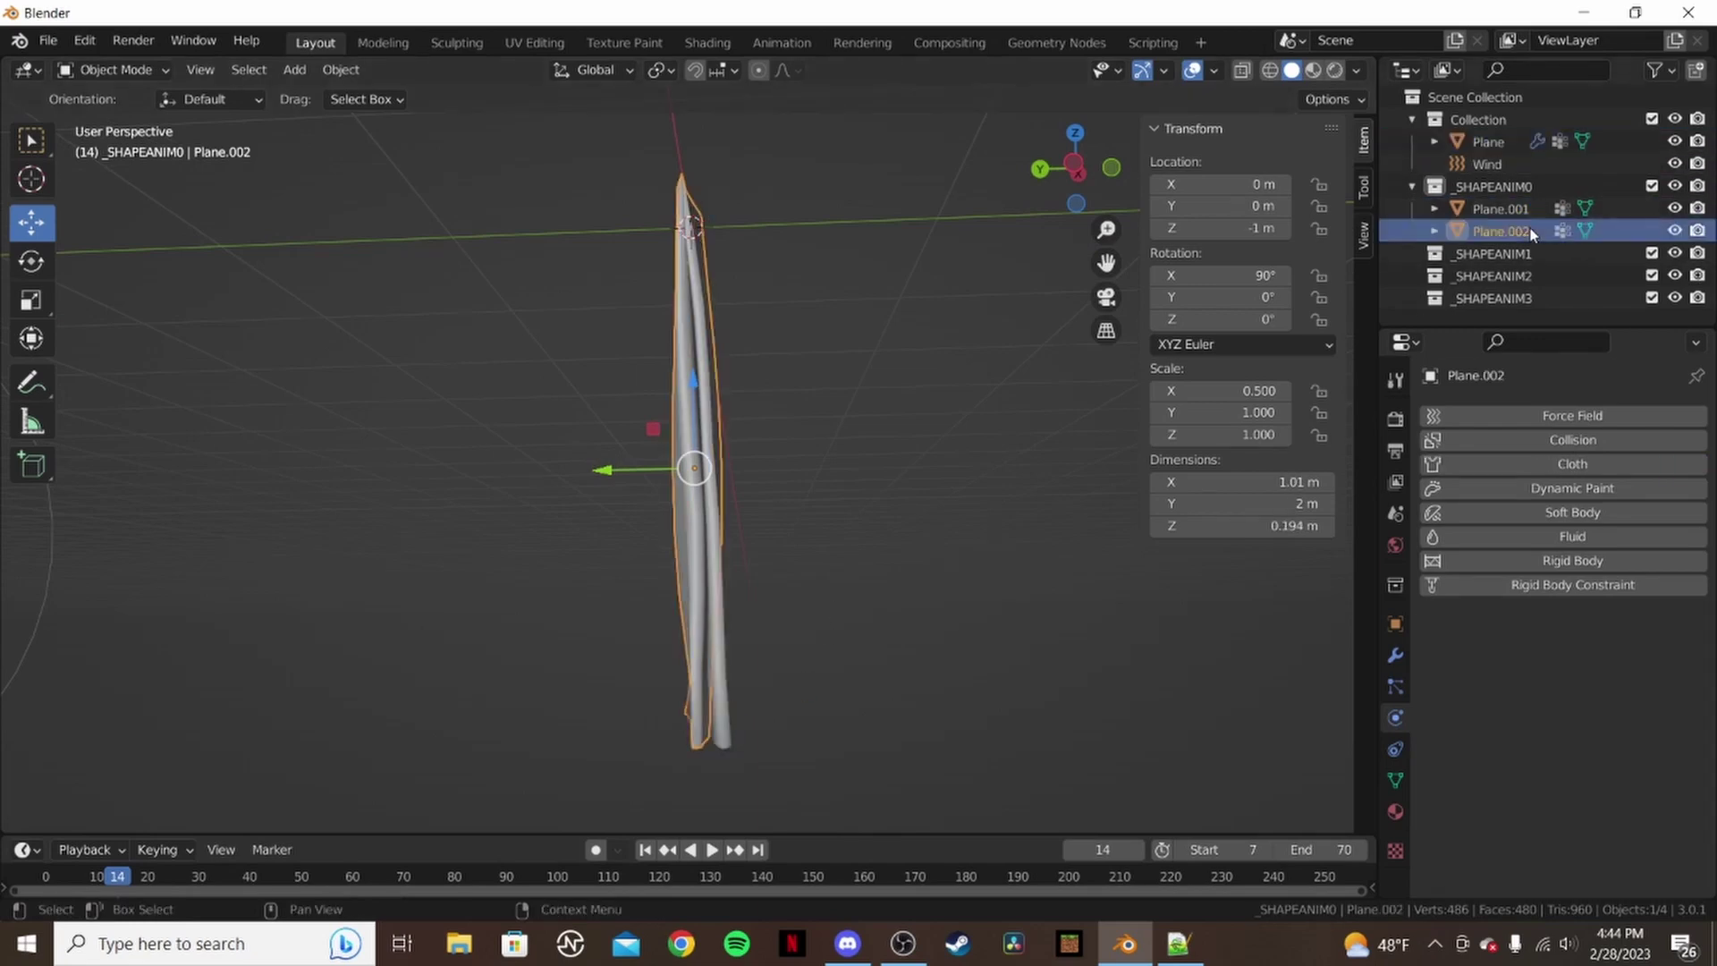
pyautogui.click(1520, 209)
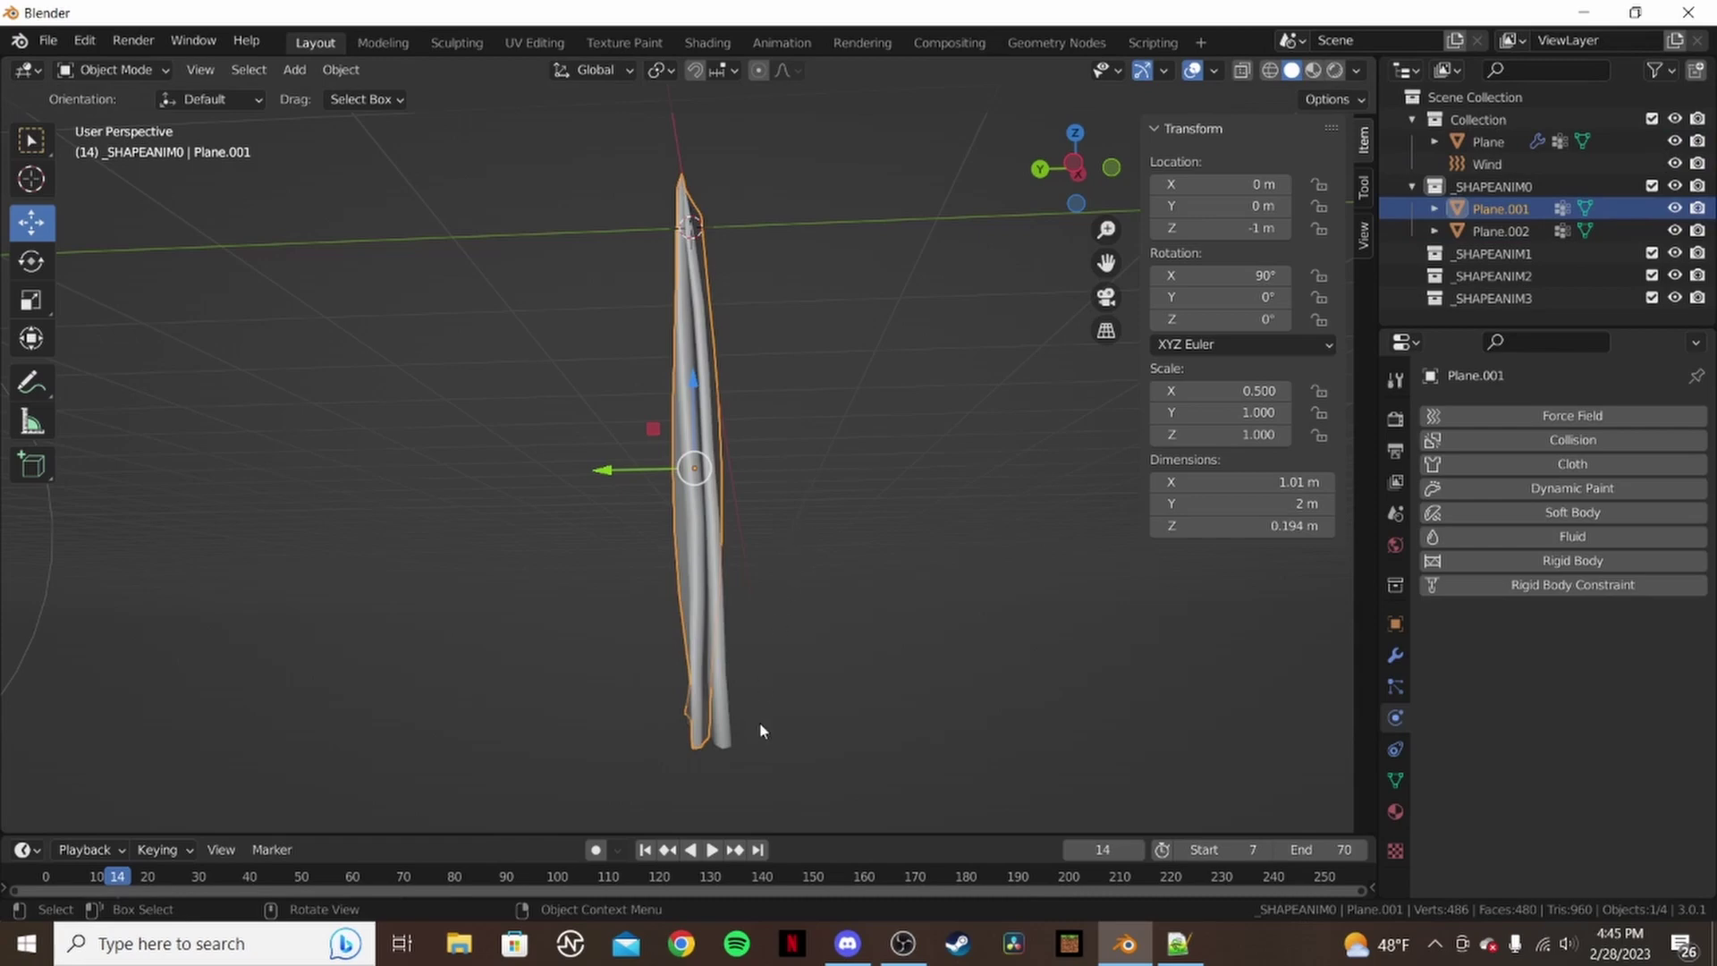
pyautogui.click(1502, 232)
pyautogui.press('x')
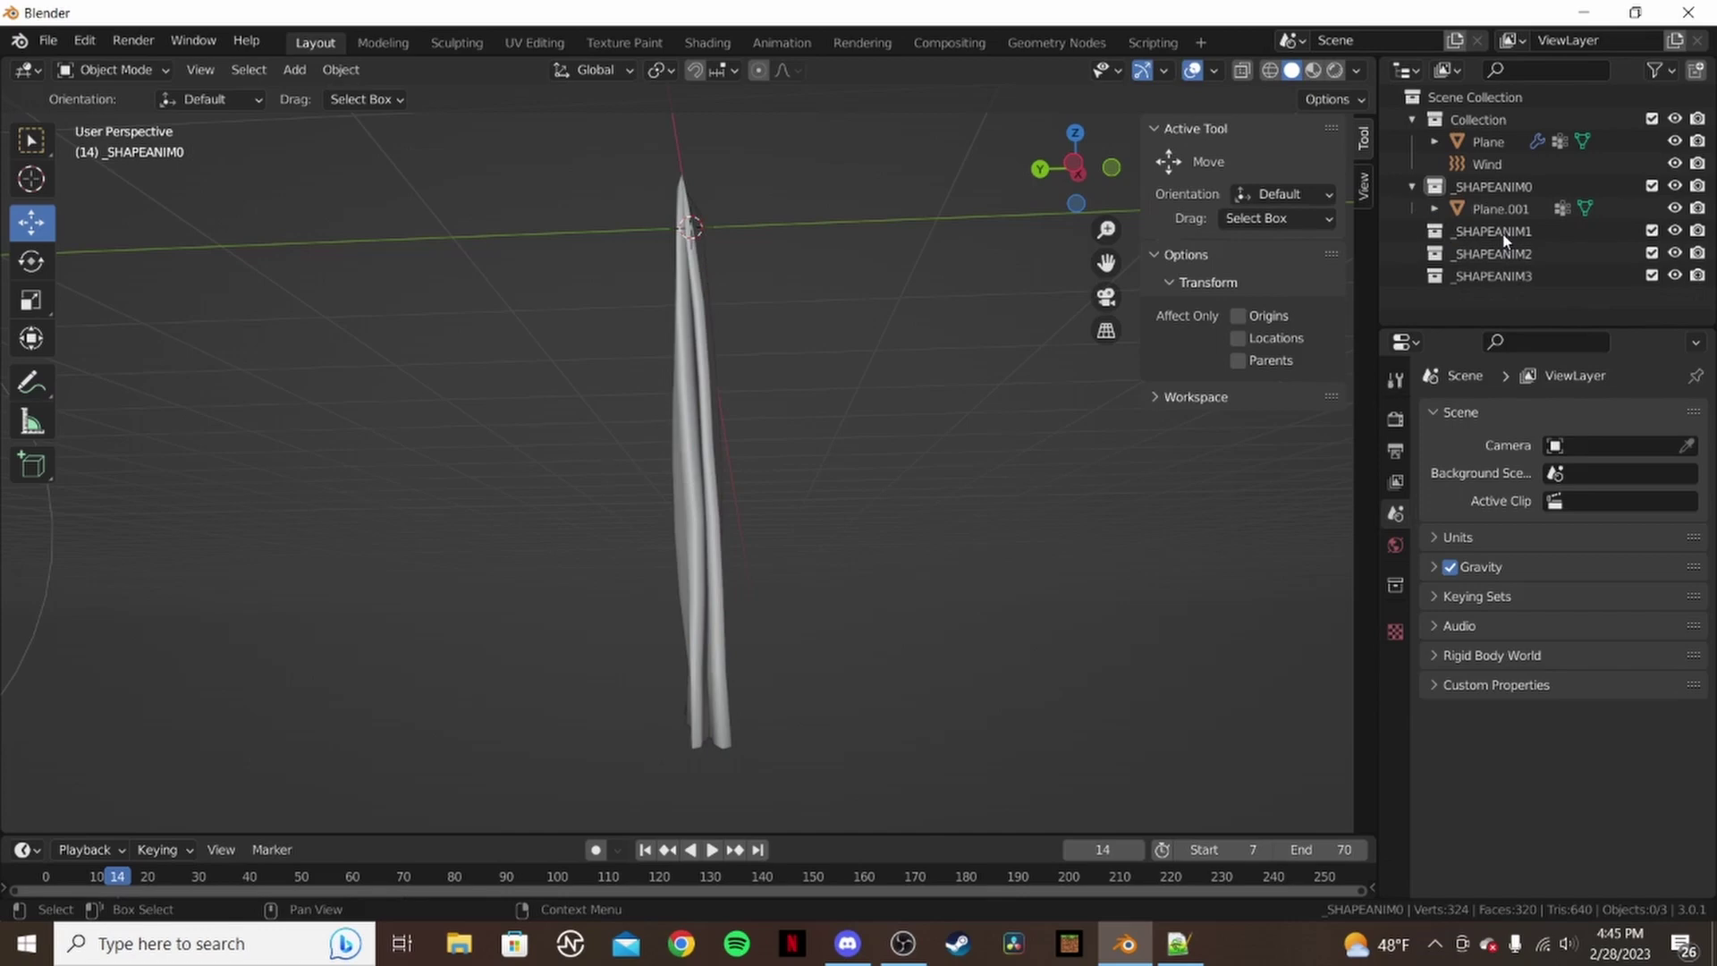
# - Copy the simulated flag Plane at frame 14 and paste the duplicate into the _SHAPEANIM0 collection
pyautogui.click(1488, 141)
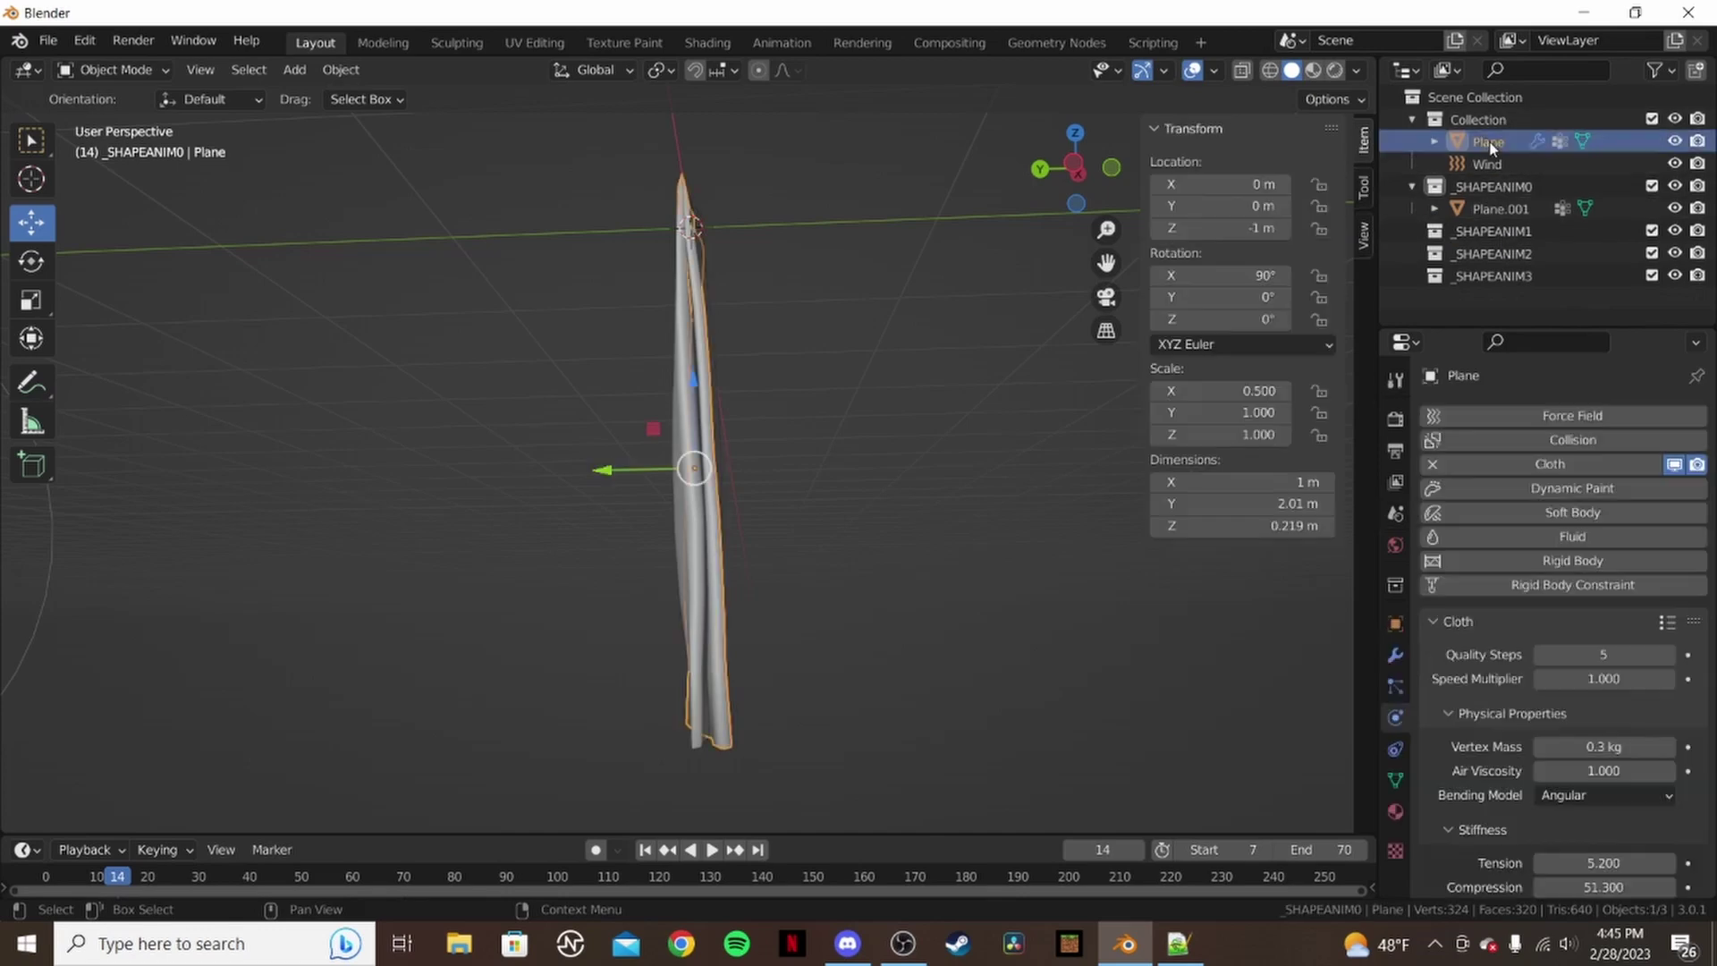
pyautogui.hotkey('ctrl', 'v')
pyautogui.rightClick(716, 641)
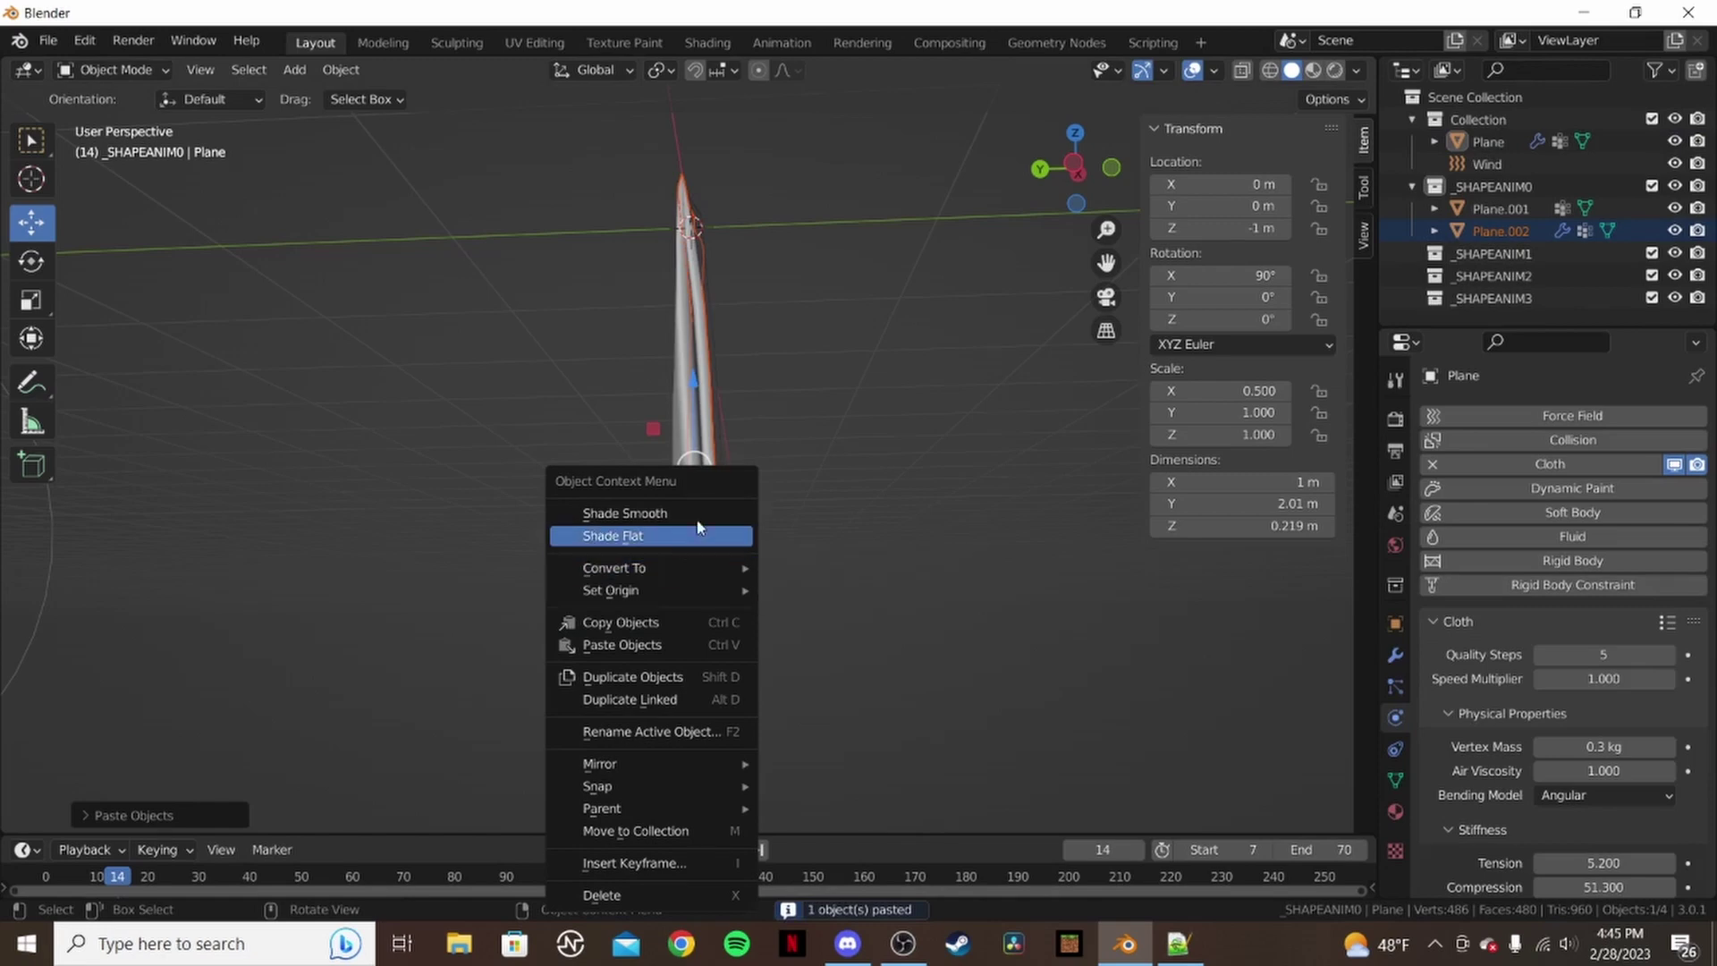
pyautogui.click(949, 431)
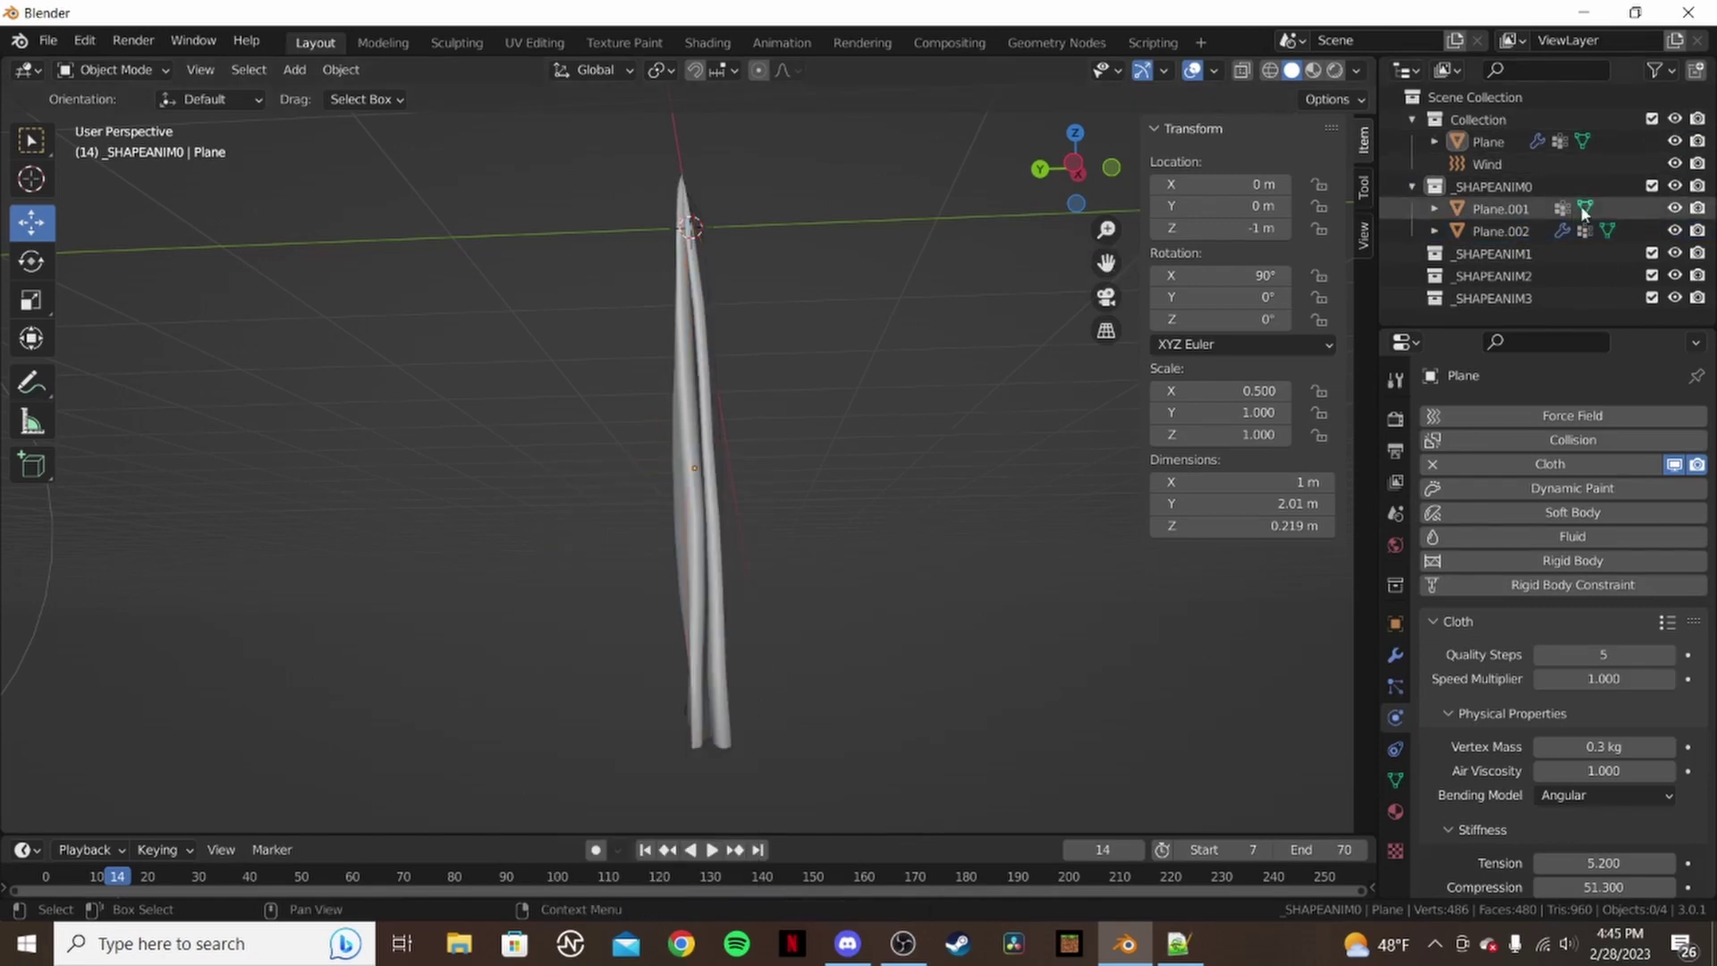
# - Convert the pasted flag copy Plane.002 to a mesh to freeze its pose, and deselect it
pyautogui.click(1531, 228)
pyautogui.rightClick(728, 677)
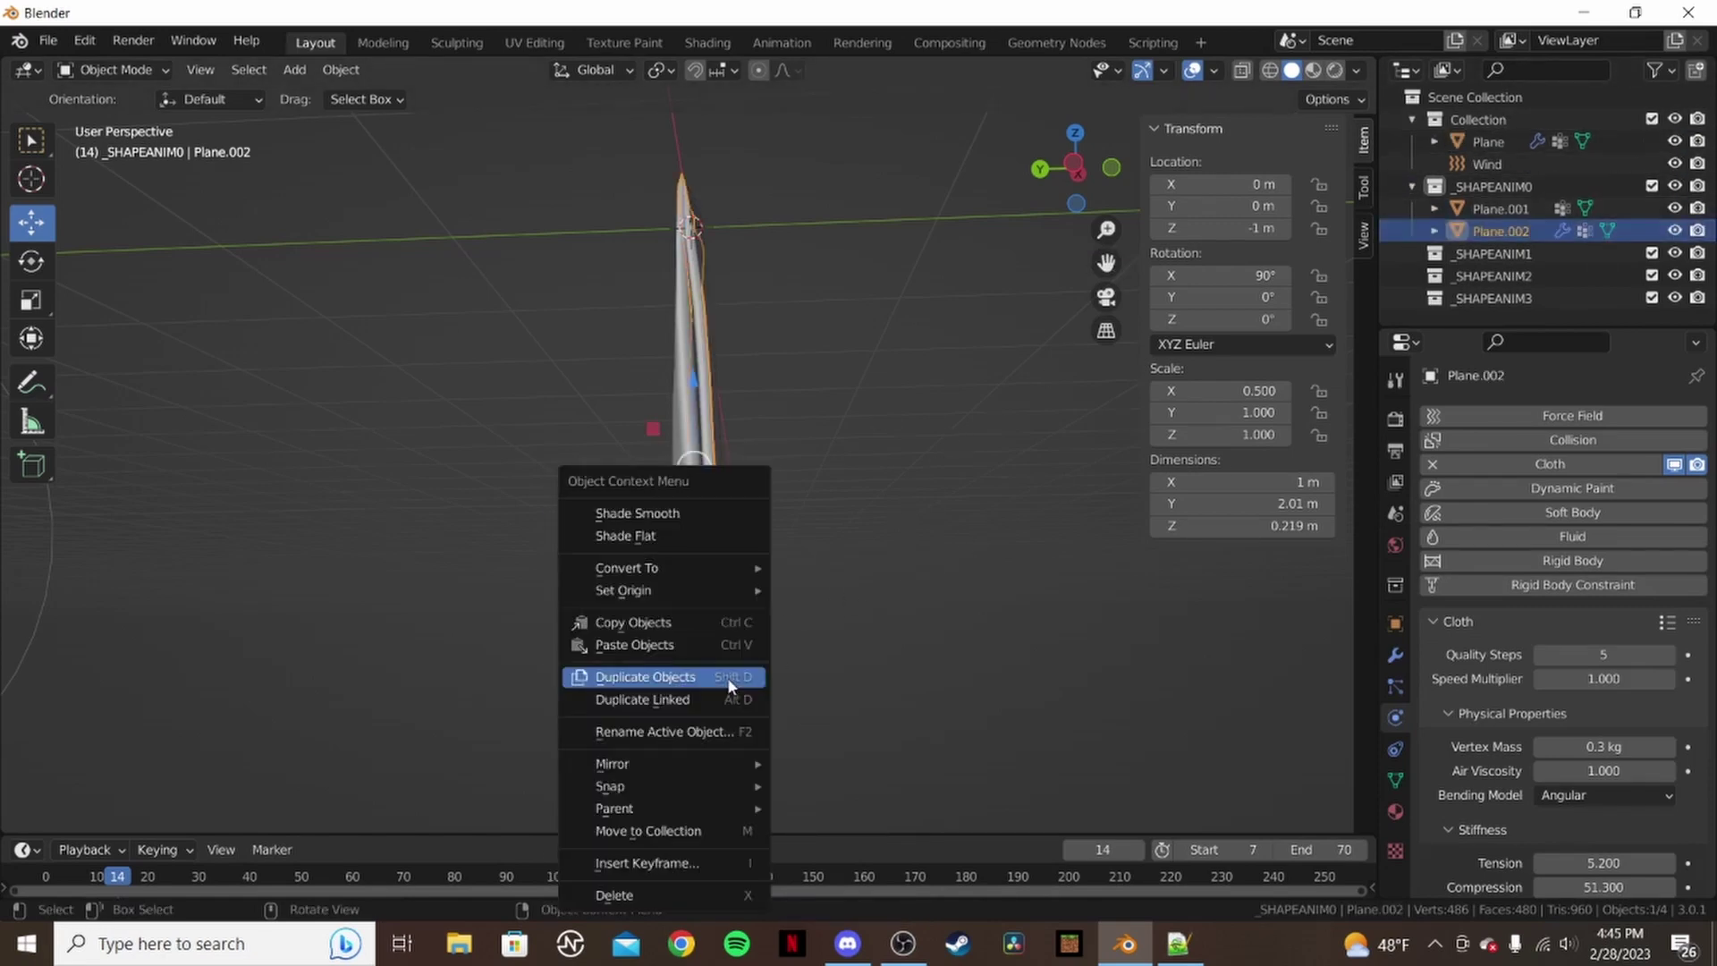
pyautogui.moveTo(666, 568)
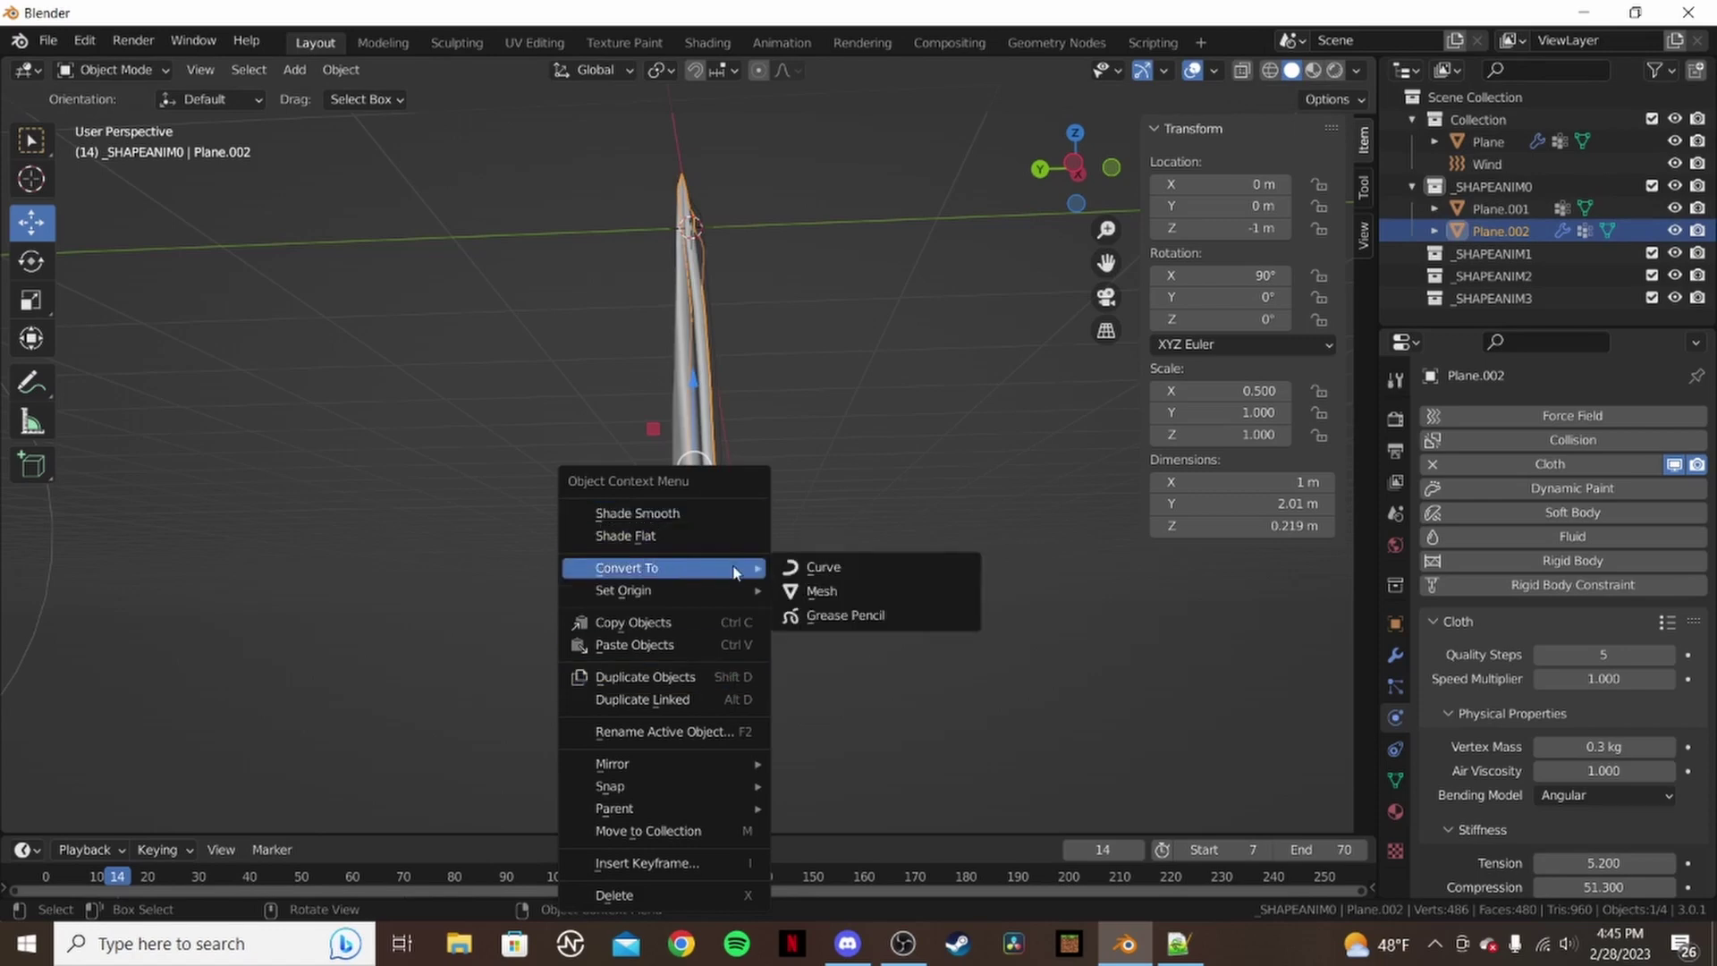
pyautogui.click(857, 588)
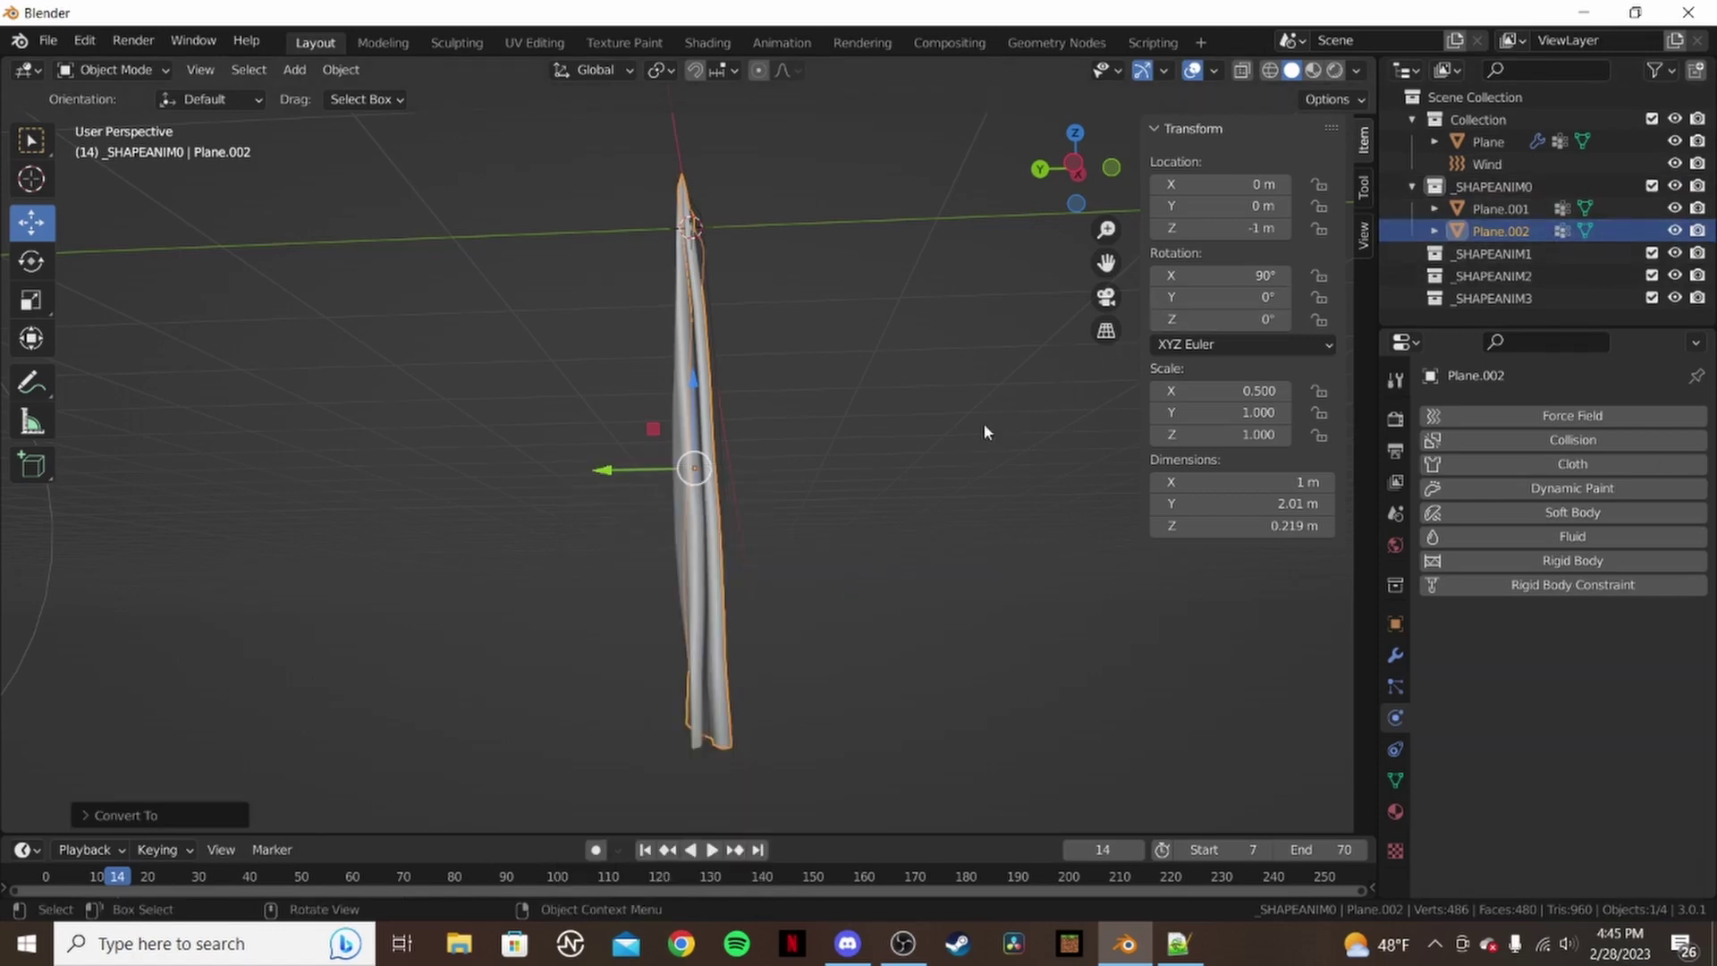
pyautogui.moveTo(801, 448); pyautogui.dragTo(993, 646, button='middle')
pyautogui.click(993, 646)
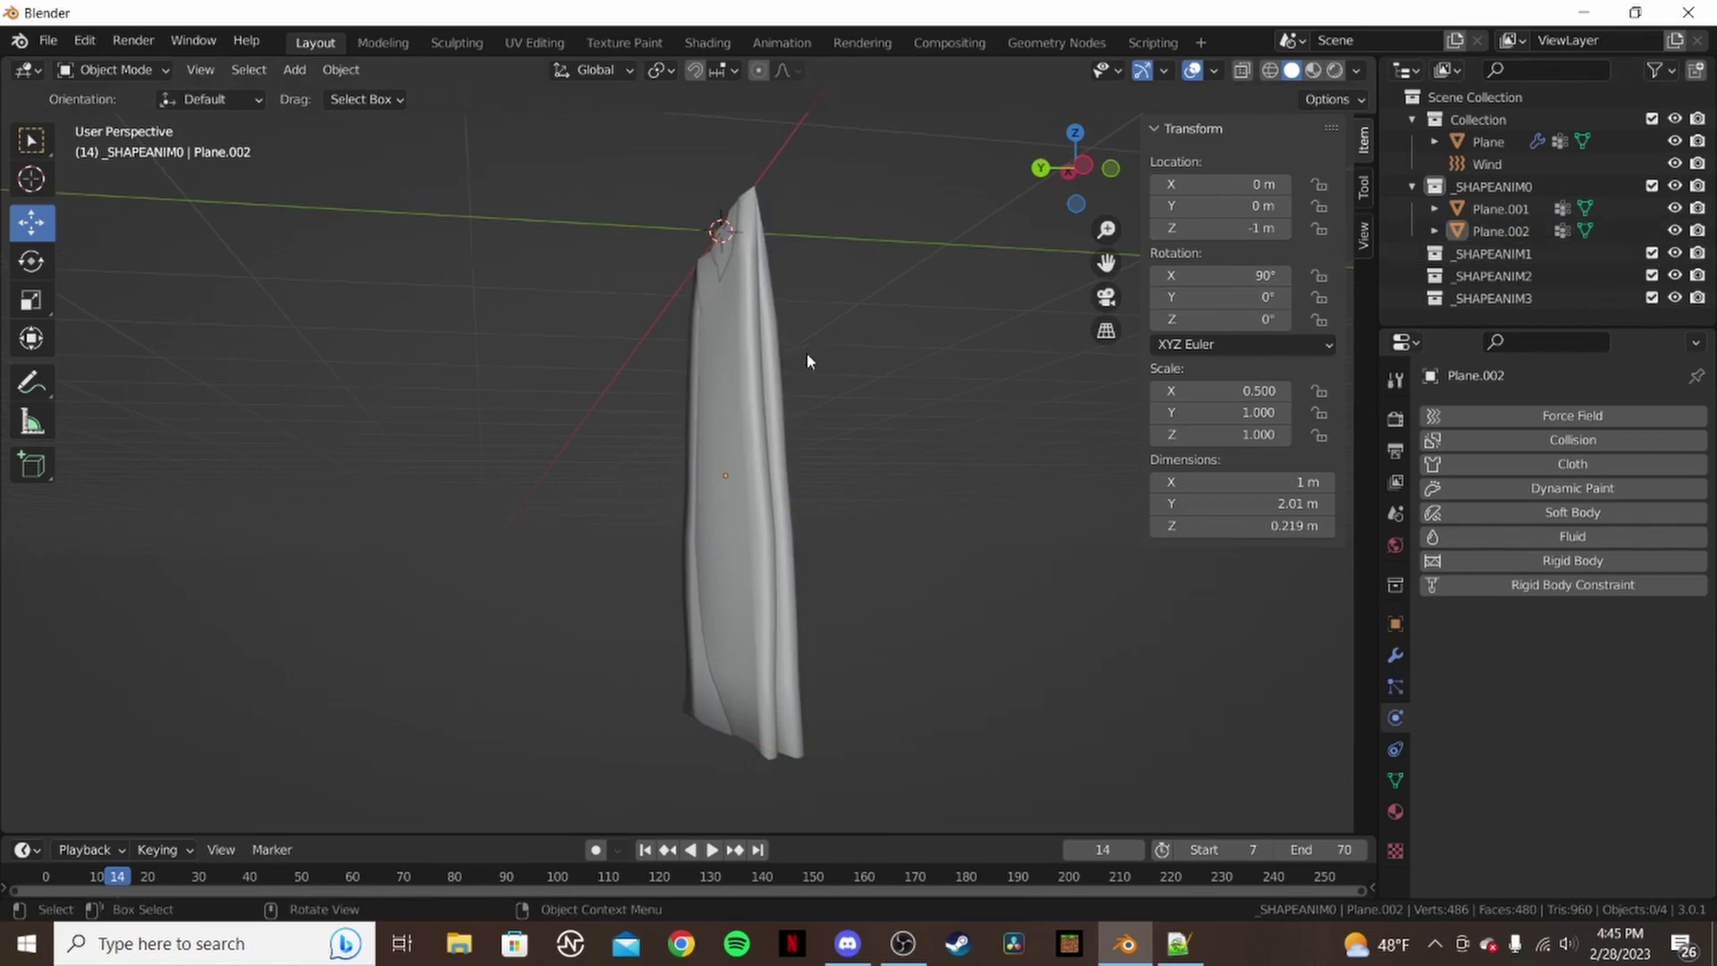
# - Rename the first frozen flag copy, Plane.001, as _SHAPEANIM0KEY0LOOP
pyautogui.doubleClick(1503, 209)
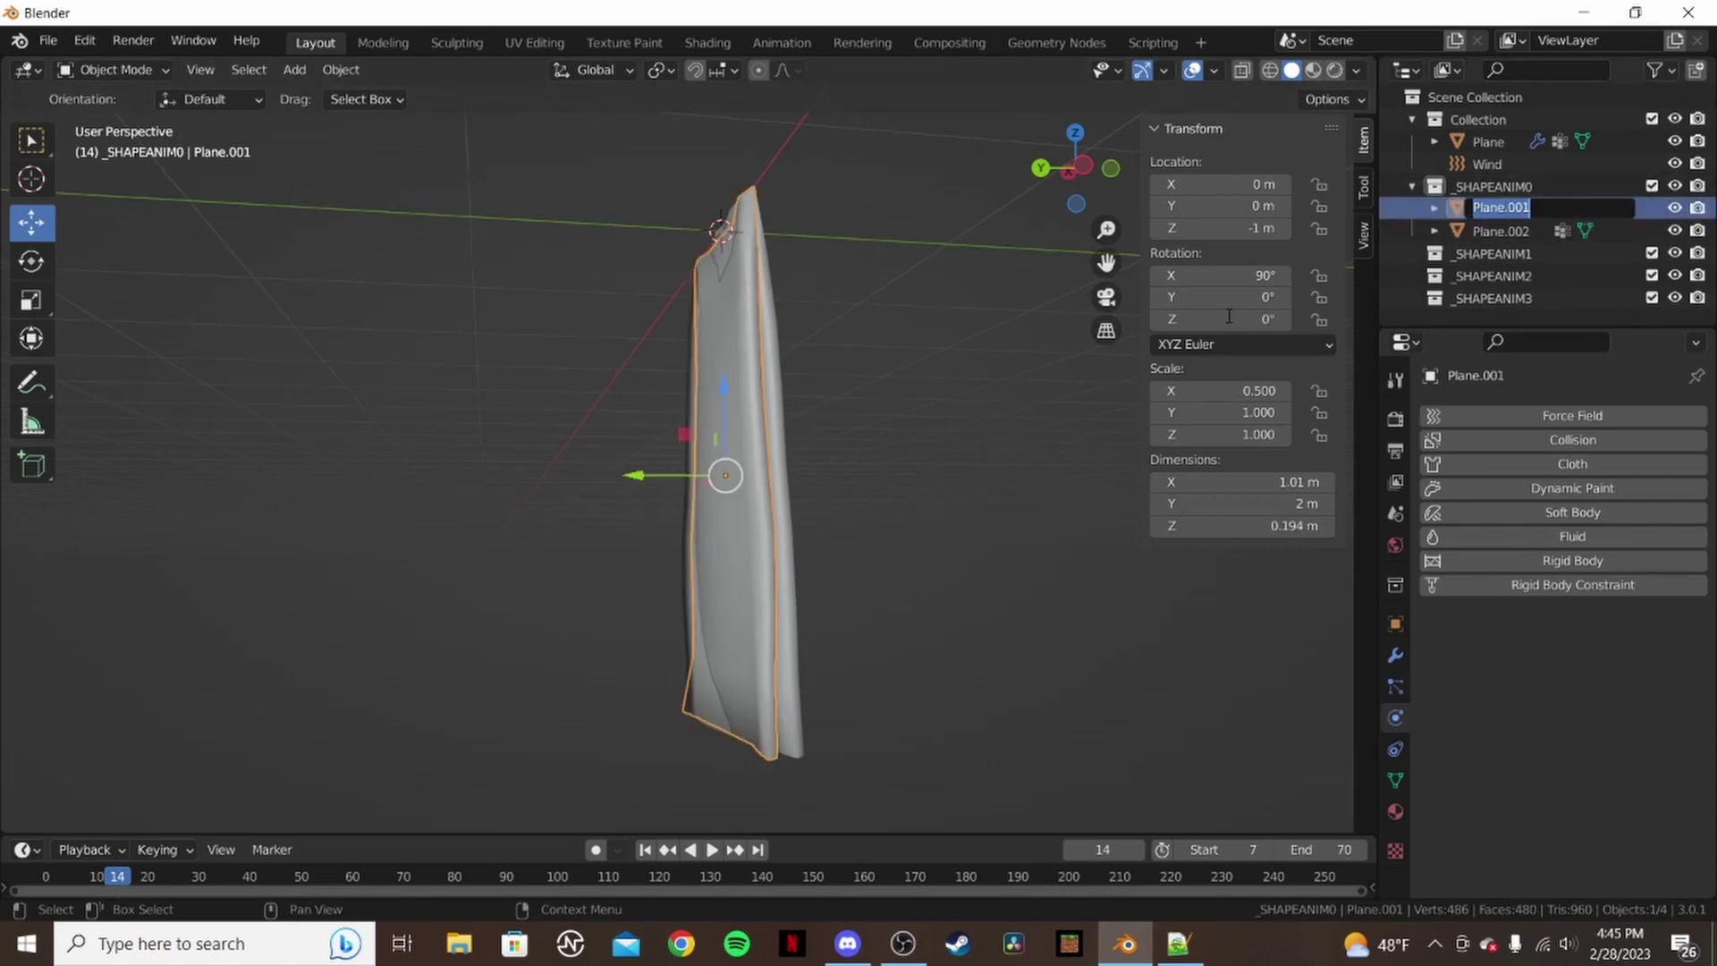
pyautogui.press('BackSpace')
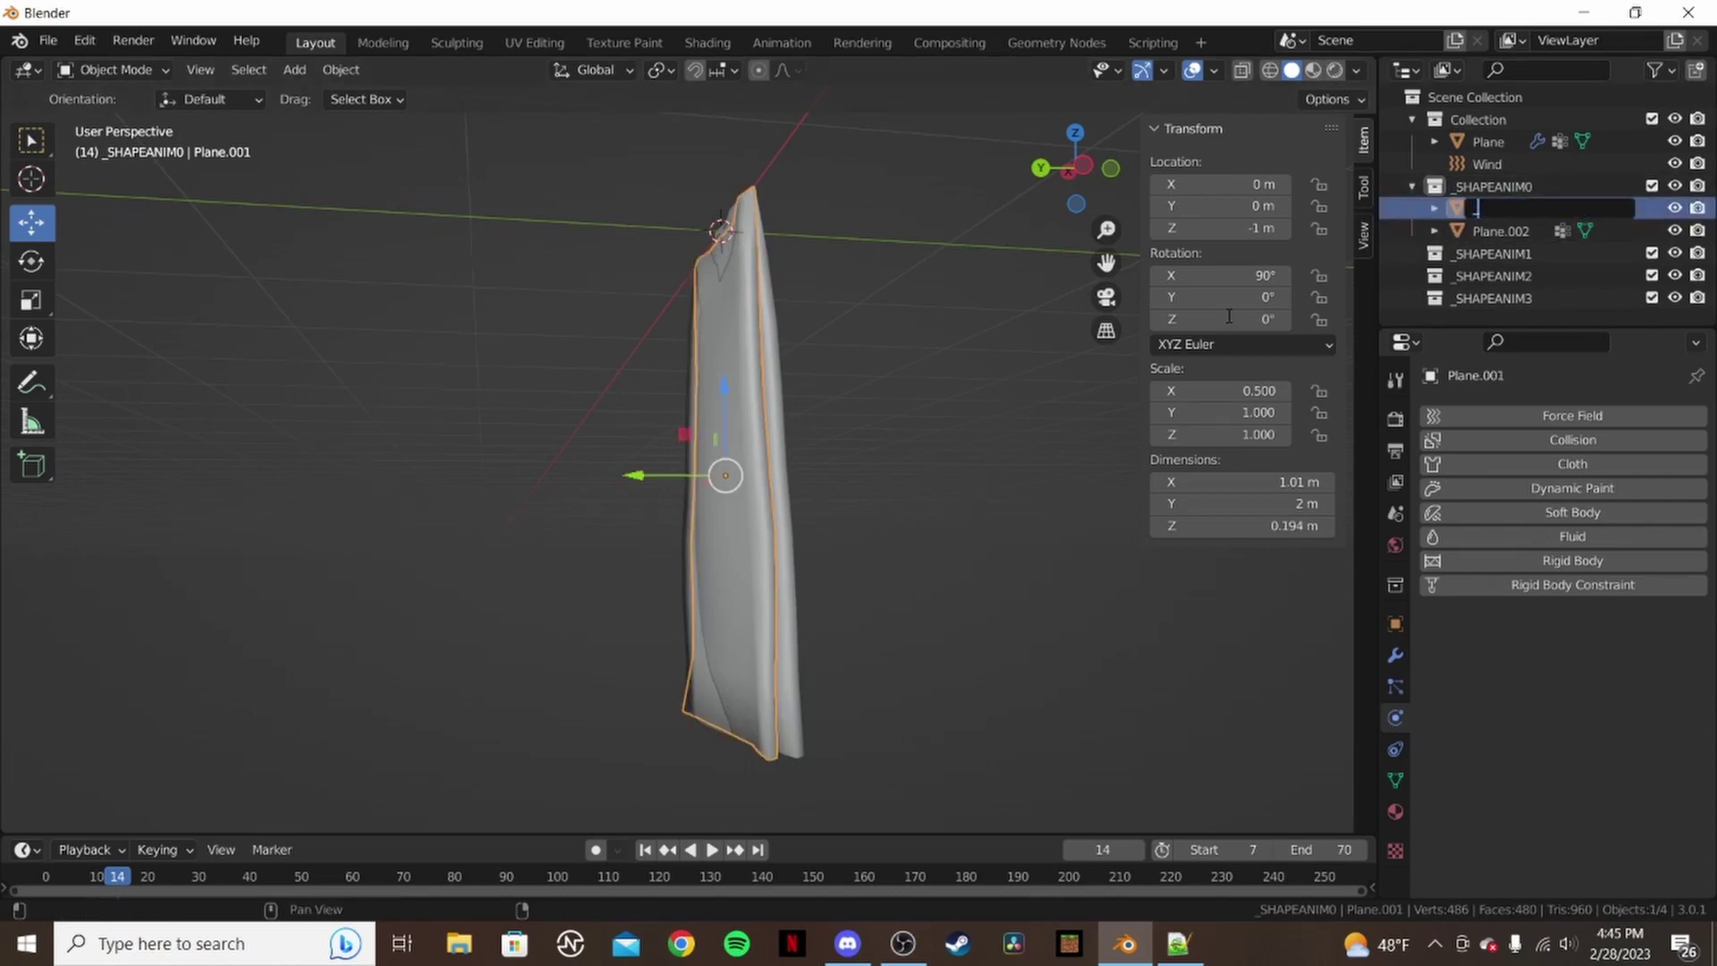
pyautogui.write('_SHAPEANIM0K')
pyautogui.write('EY0LOOP')
pyautogui.press('Return')
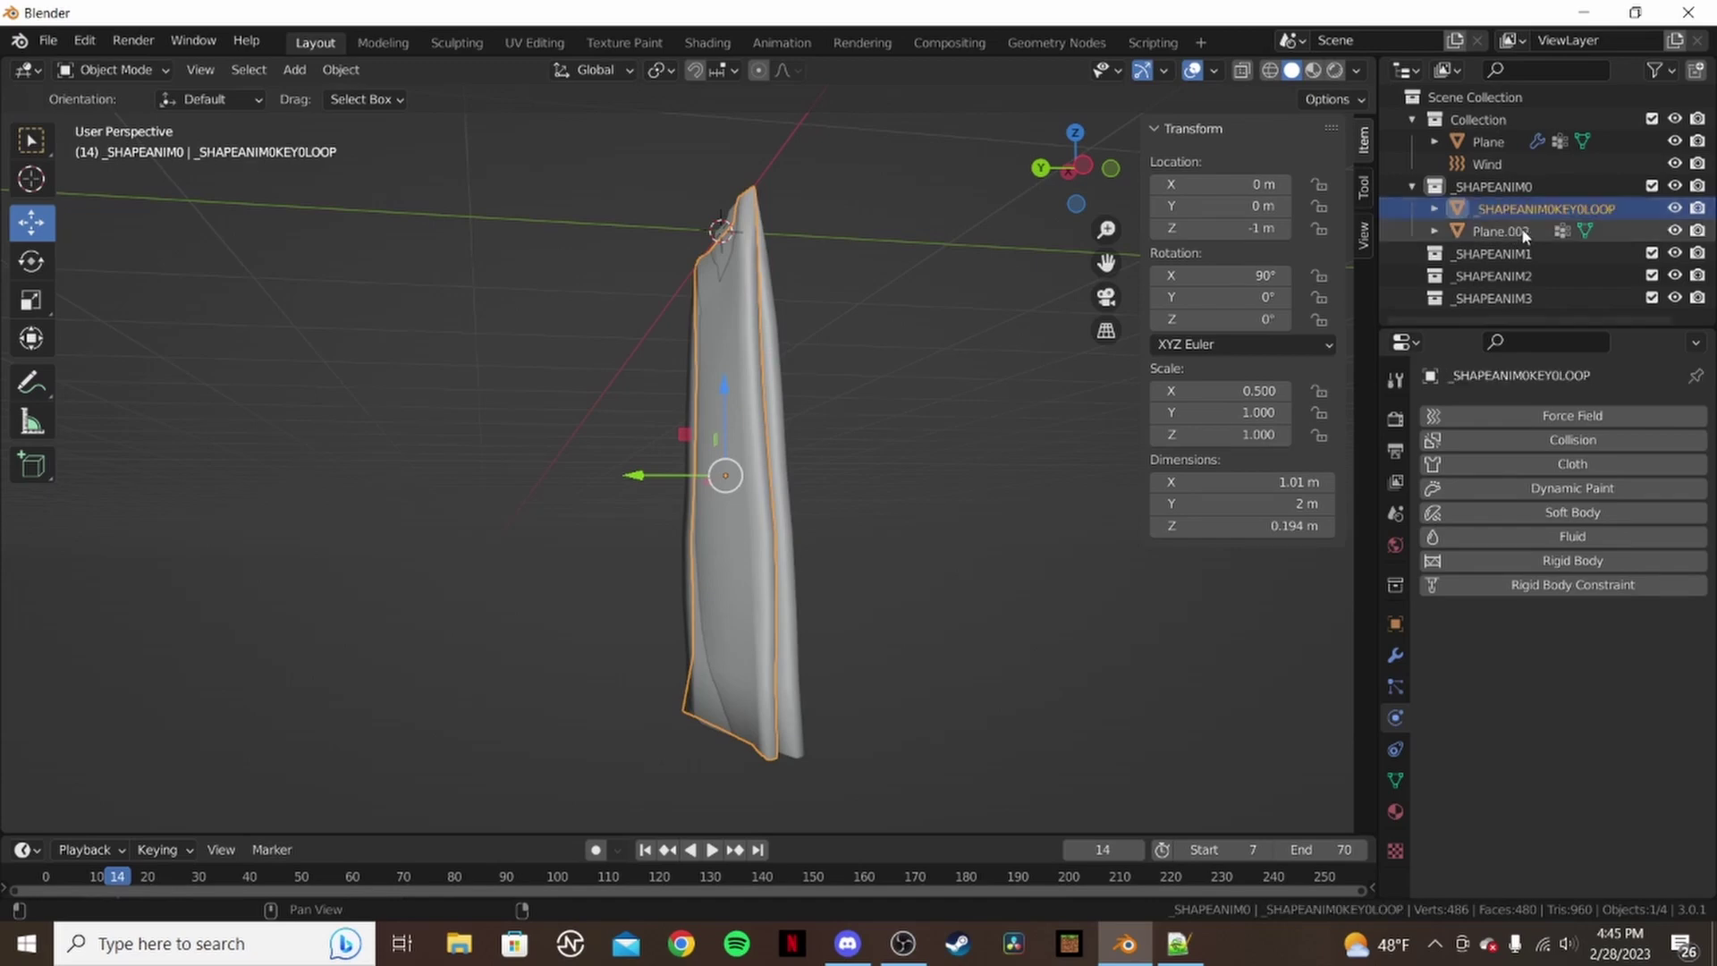
# - Rename the frozen flag copy Plane.002 as _SHAPEANIM0KEY1
pyautogui.doubleClick(1510, 231)
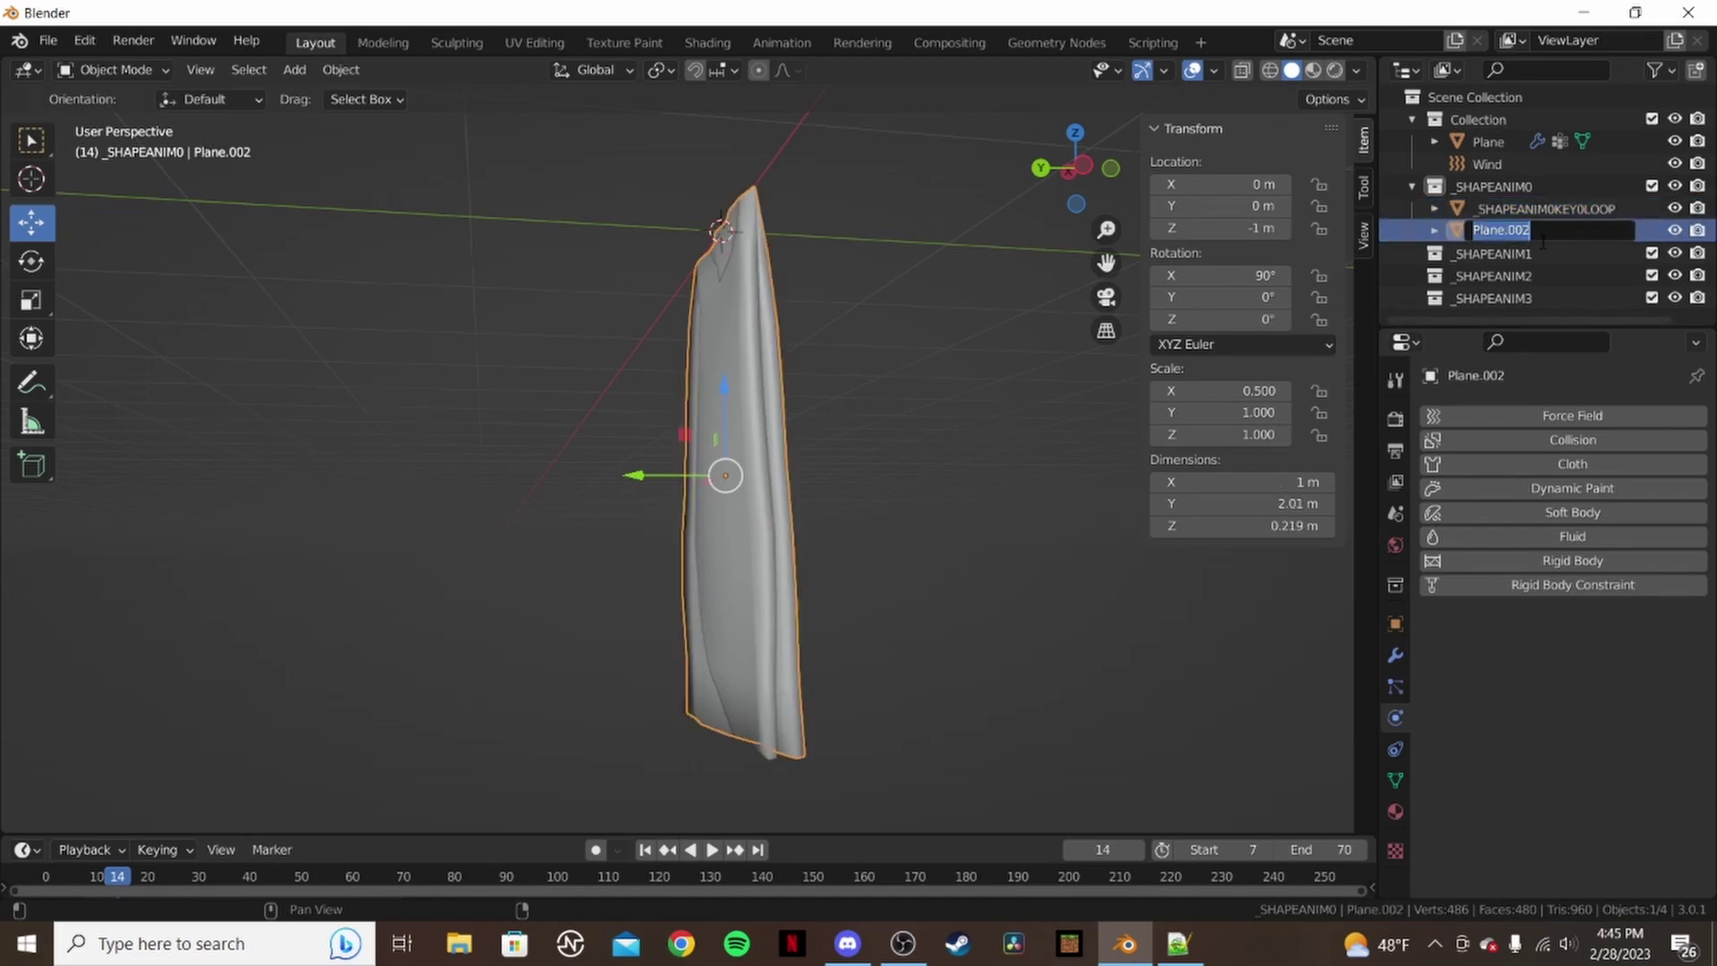
pyautogui.write('_SHAPEA')
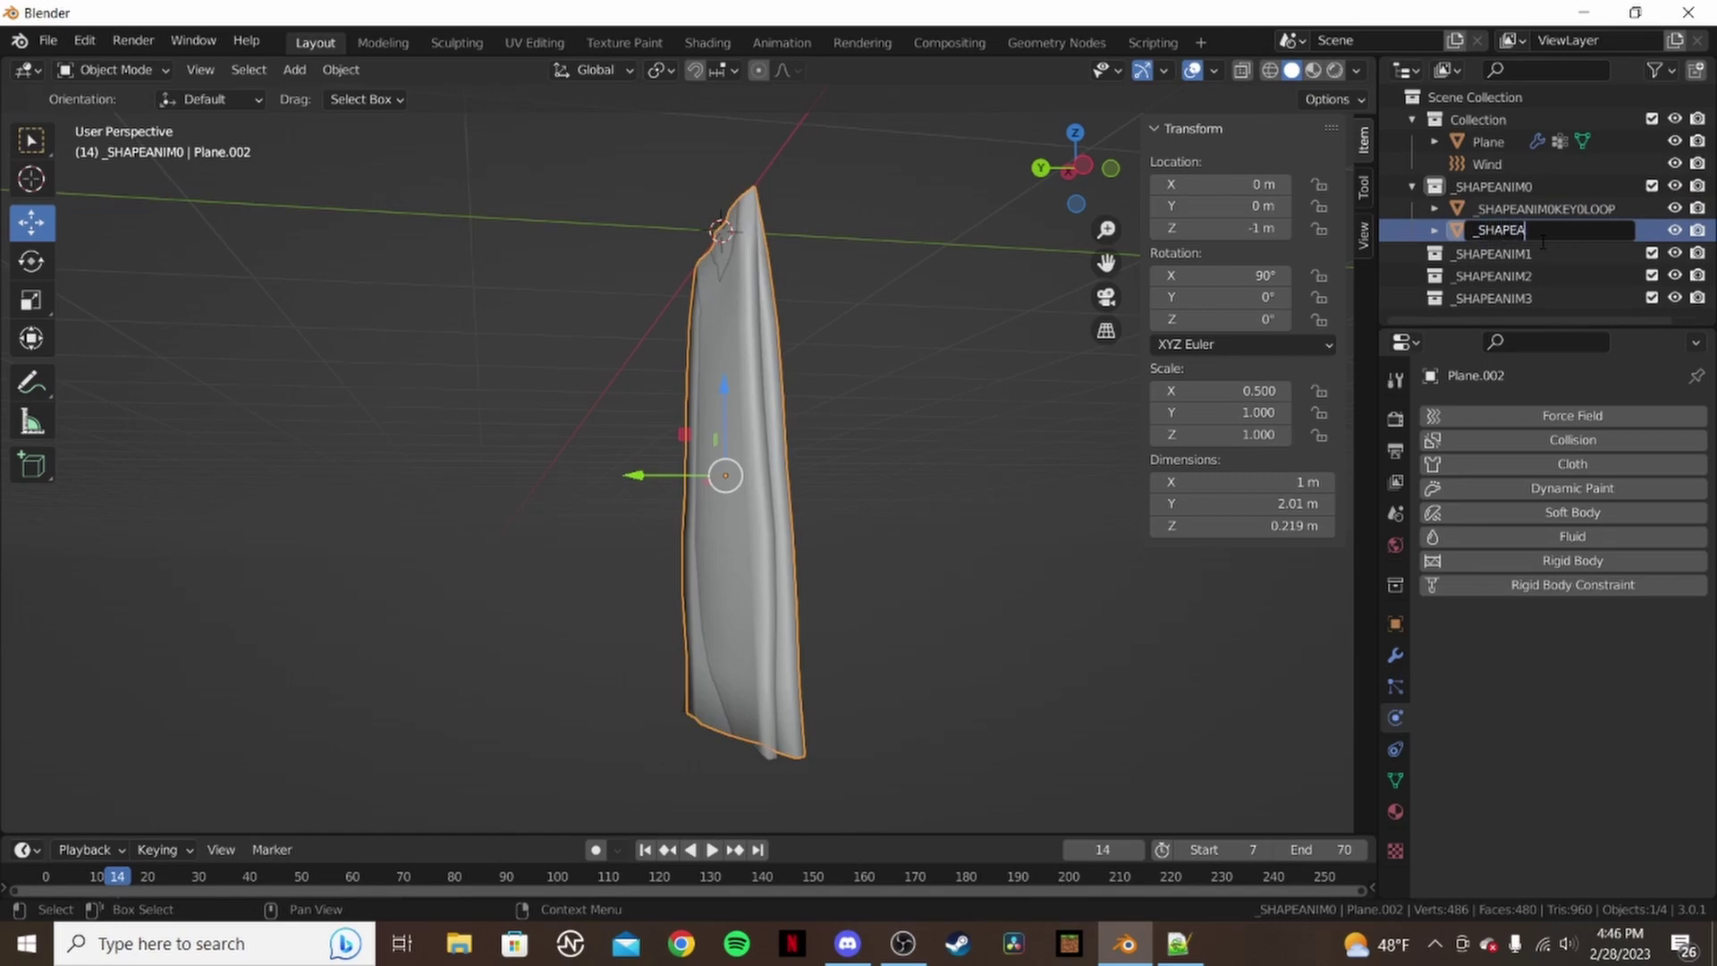
pyautogui.write('NIM0KEY1')
pyautogui.press('Return')
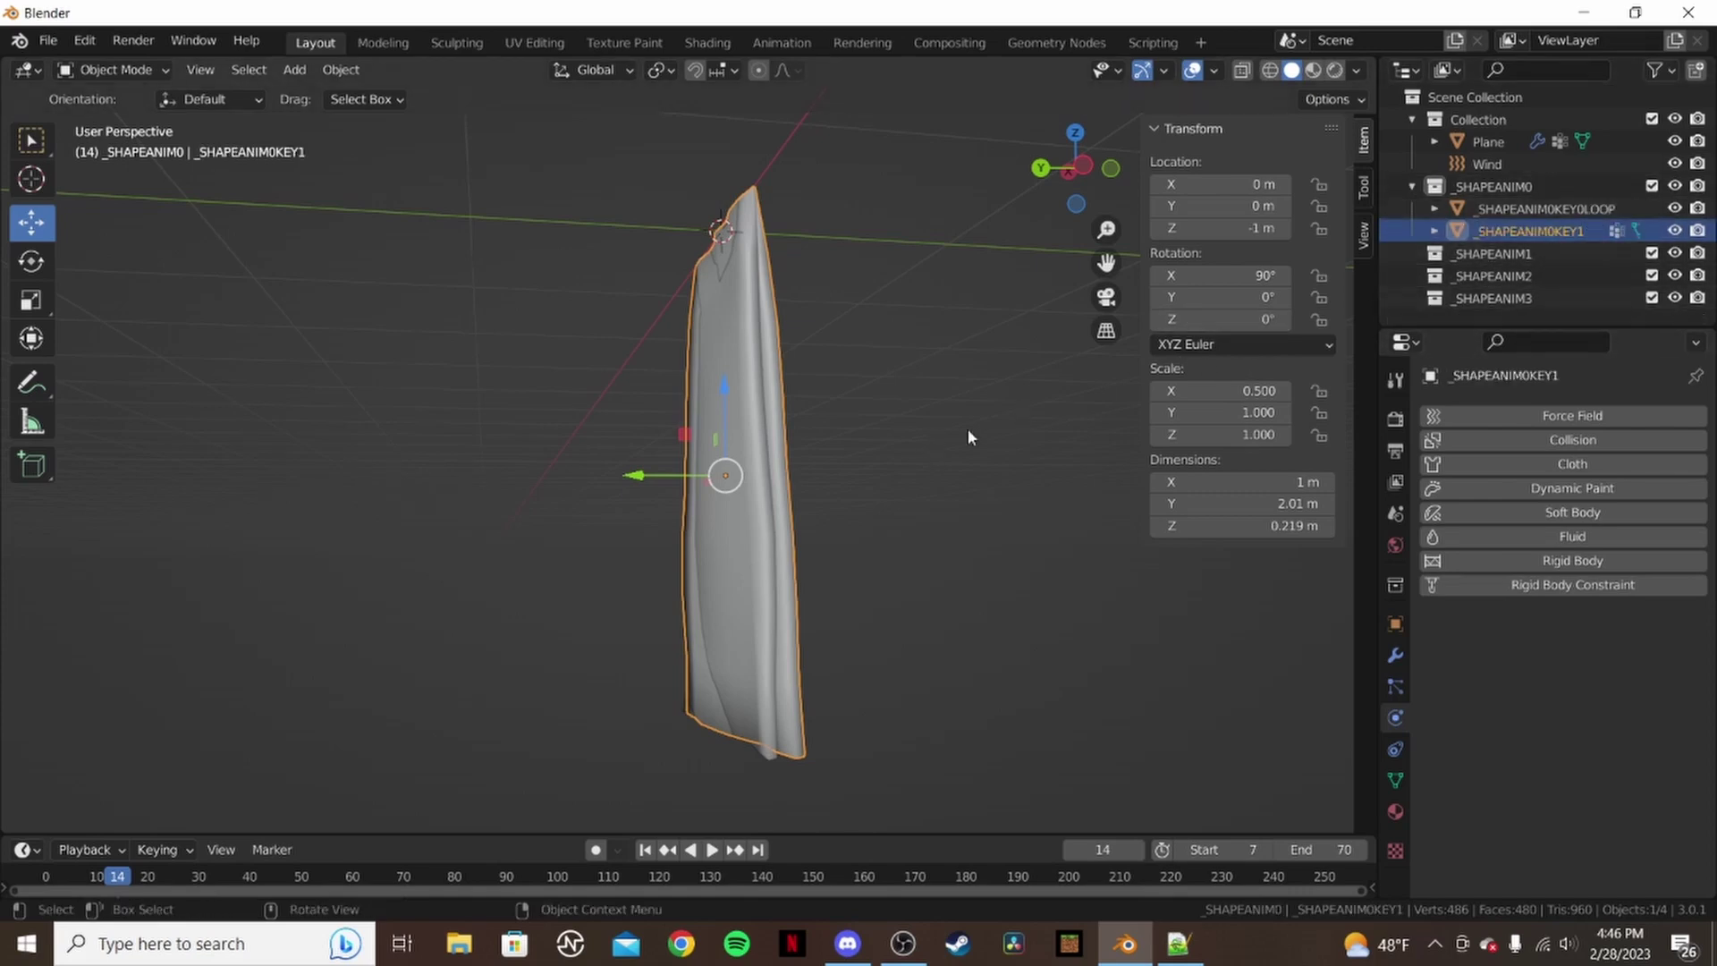
# - Copy the prefix _SHAPEANIM0KEY from the second key's name for reuse, and deselect the object
pyautogui.doubleClick(1532, 231)
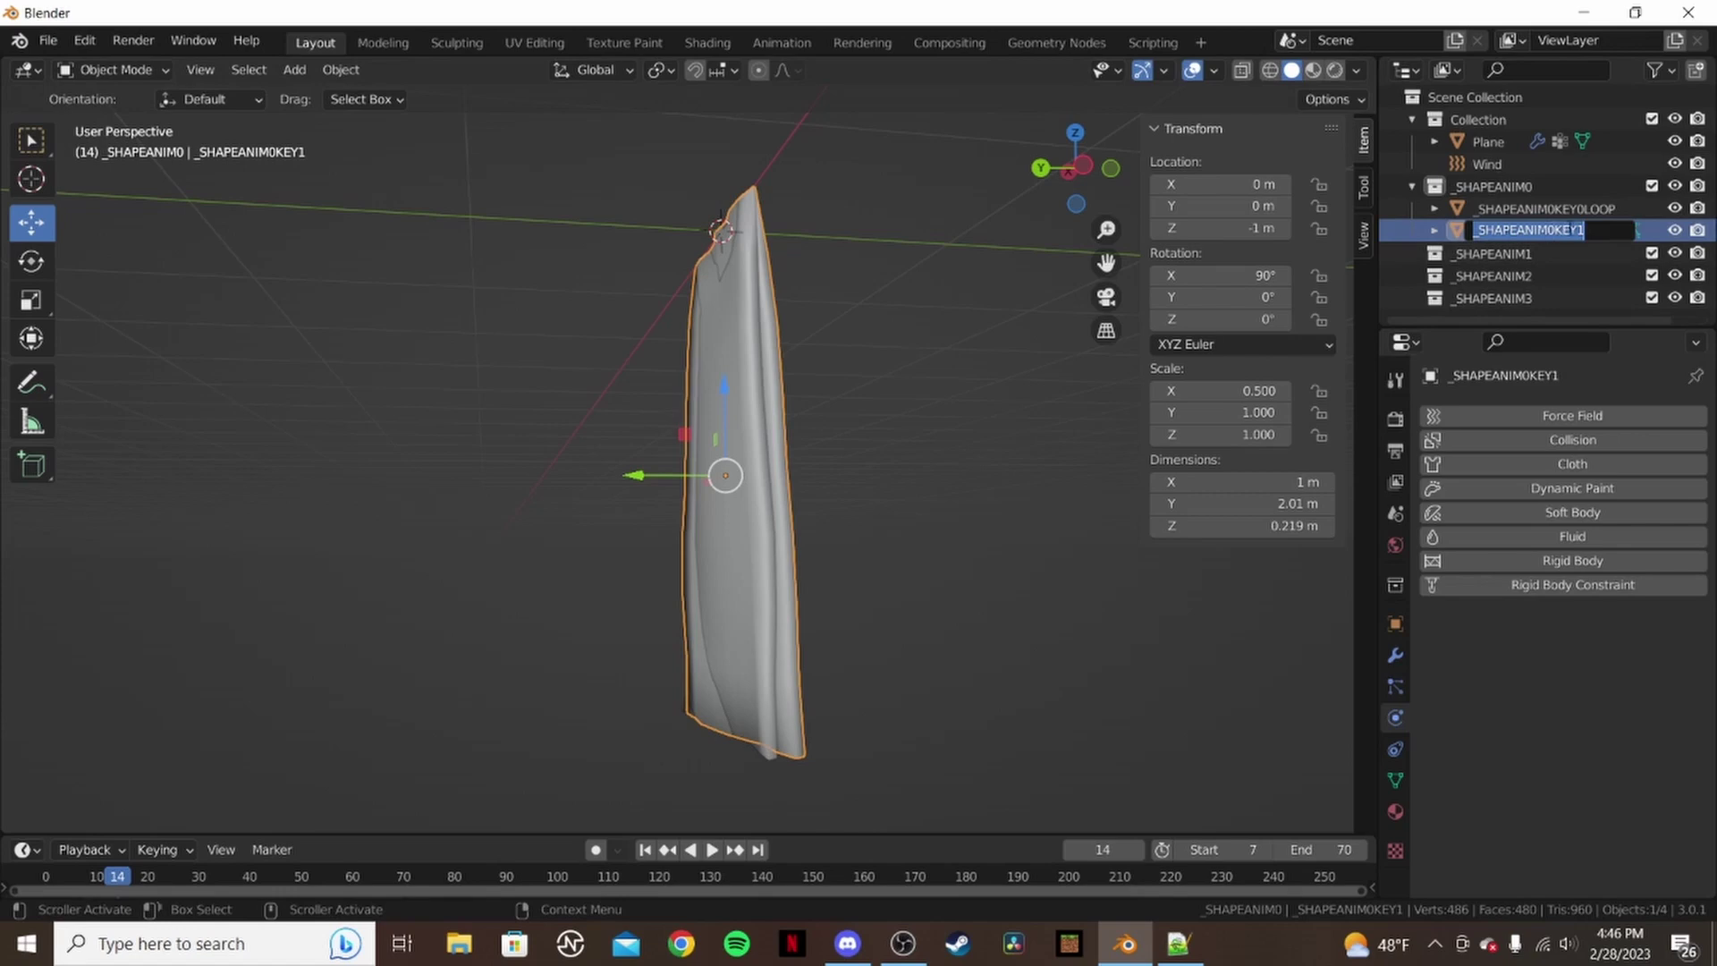
pyautogui.click(1579, 230)
pyautogui.moveTo(1579, 230); pyautogui.dragTo(1502, 230)
pyautogui.click(940, 439)
pyautogui.click(961, 555)
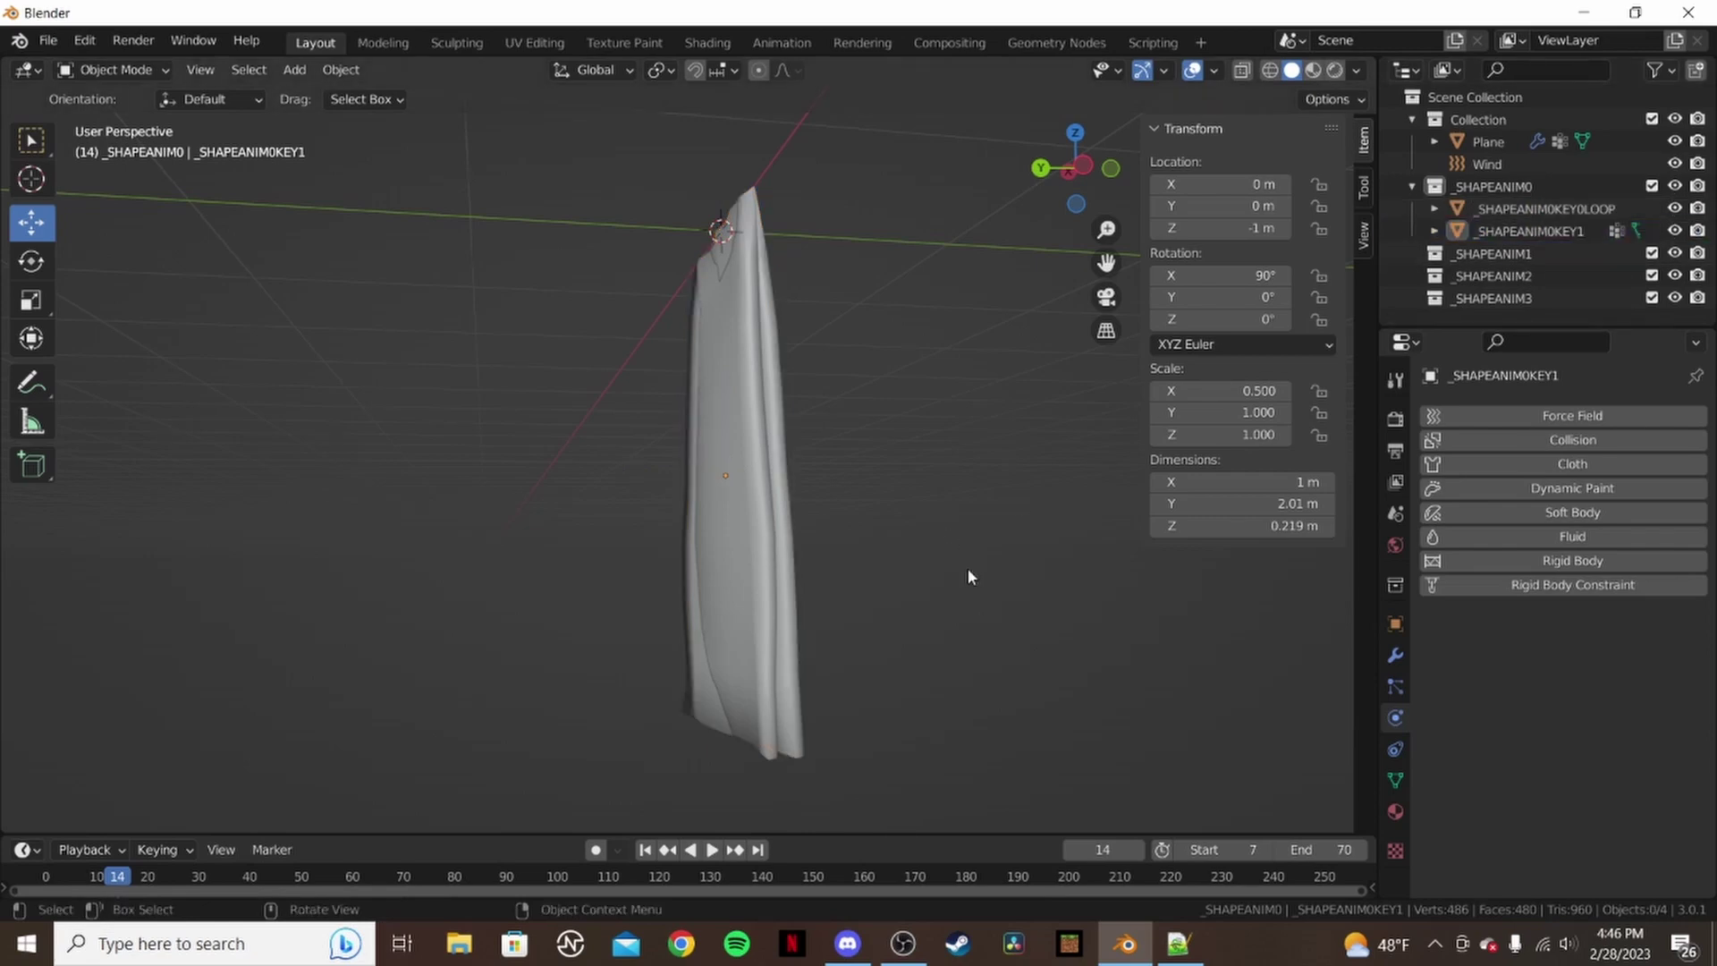
pyautogui.moveTo(968, 569); pyautogui.dragTo(926, 585, button='middle')
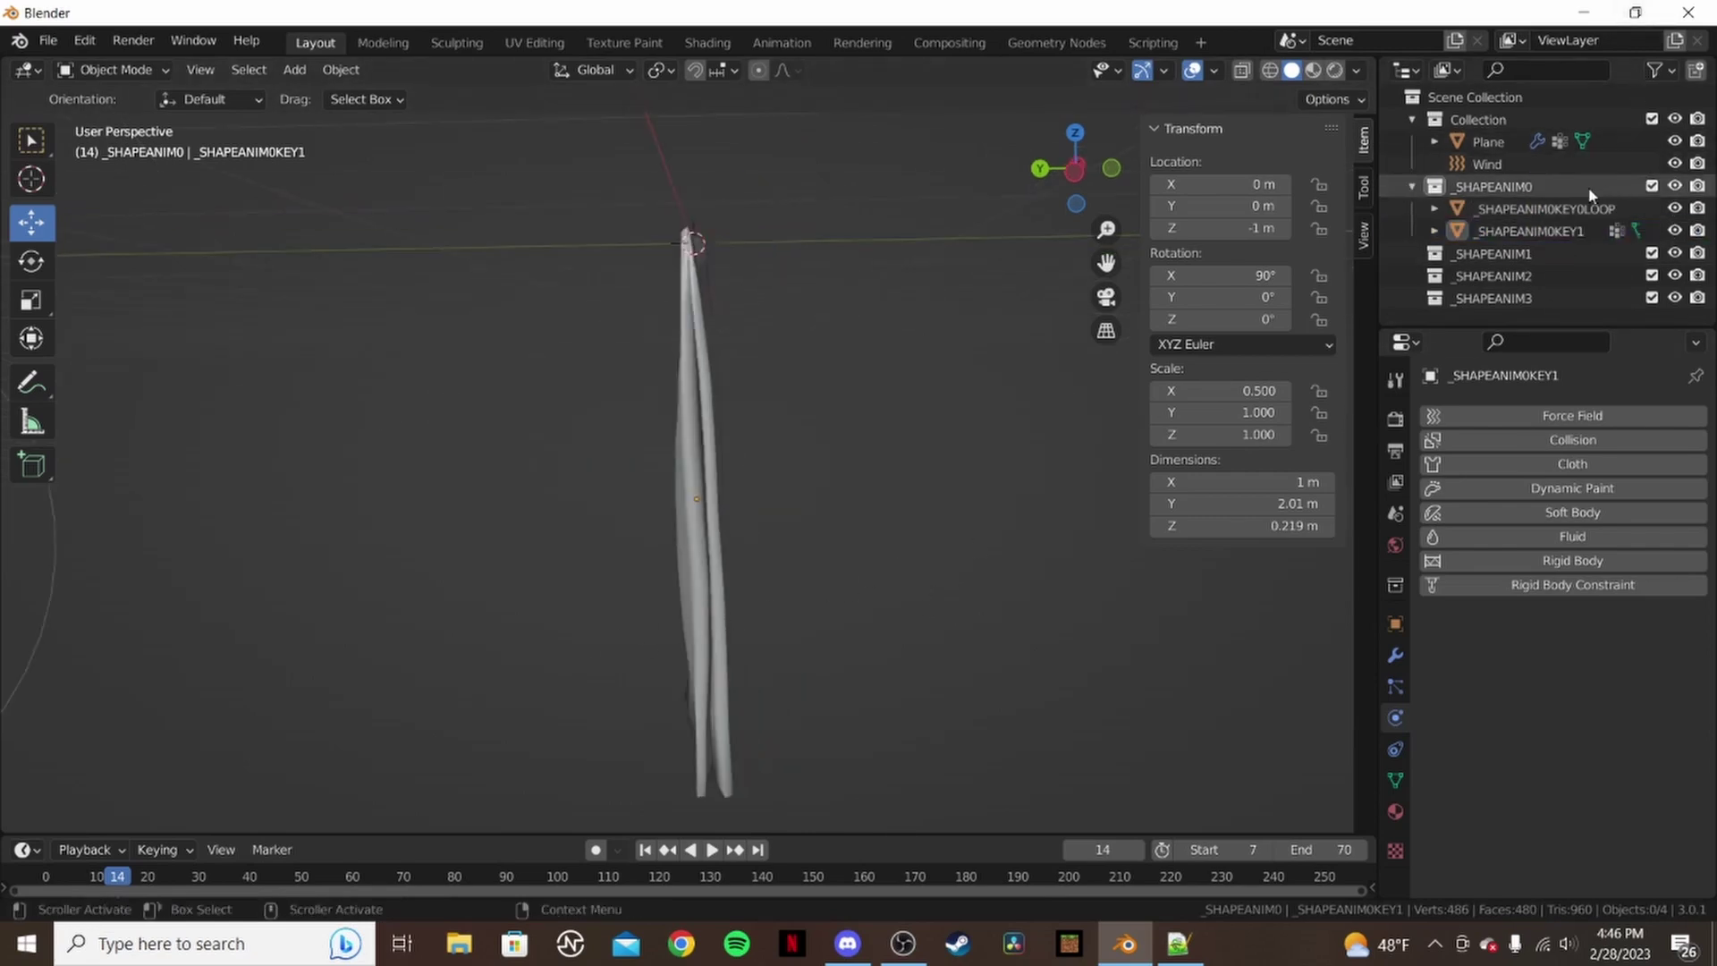
# - Advance the simulated flag Plane to frame 21, copy it and paste the duplicate into the _SHAPEANIM0 collection
pyautogui.click(1516, 141)
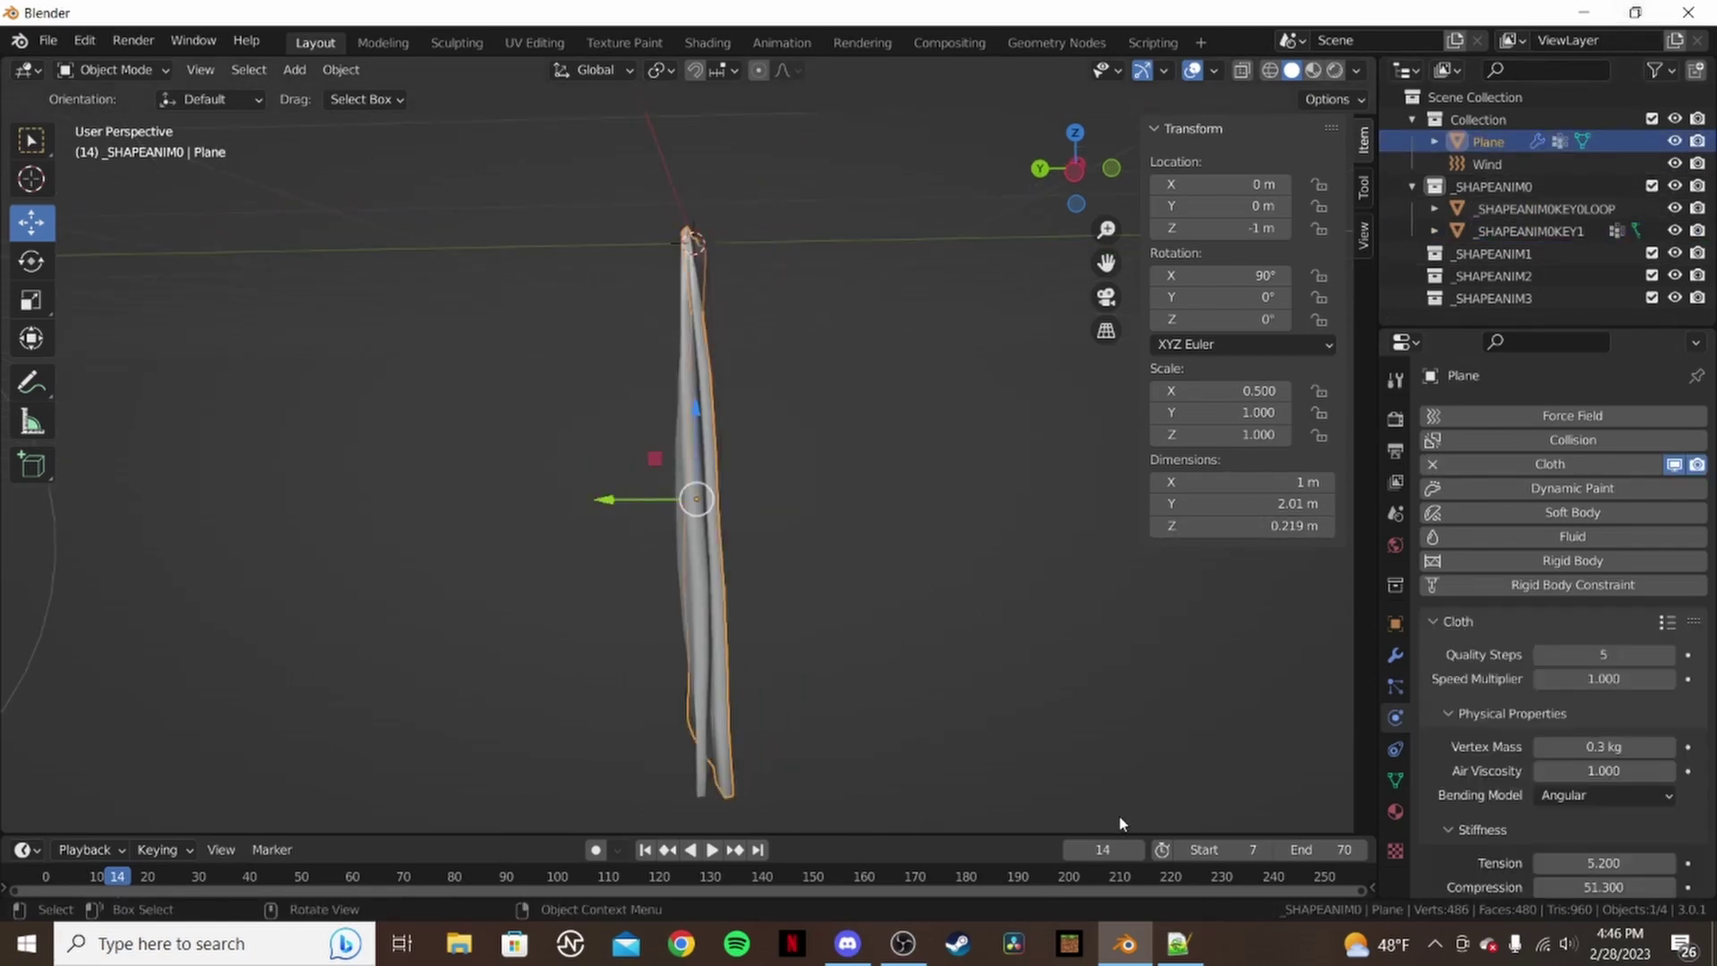
pyautogui.click(1138, 849)
pyautogui.click(1138, 850)
pyautogui.click(1139, 849)
pyautogui.click(1139, 849)
pyautogui.click(1138, 849)
pyautogui.click(1138, 849)
pyautogui.click(1138, 850)
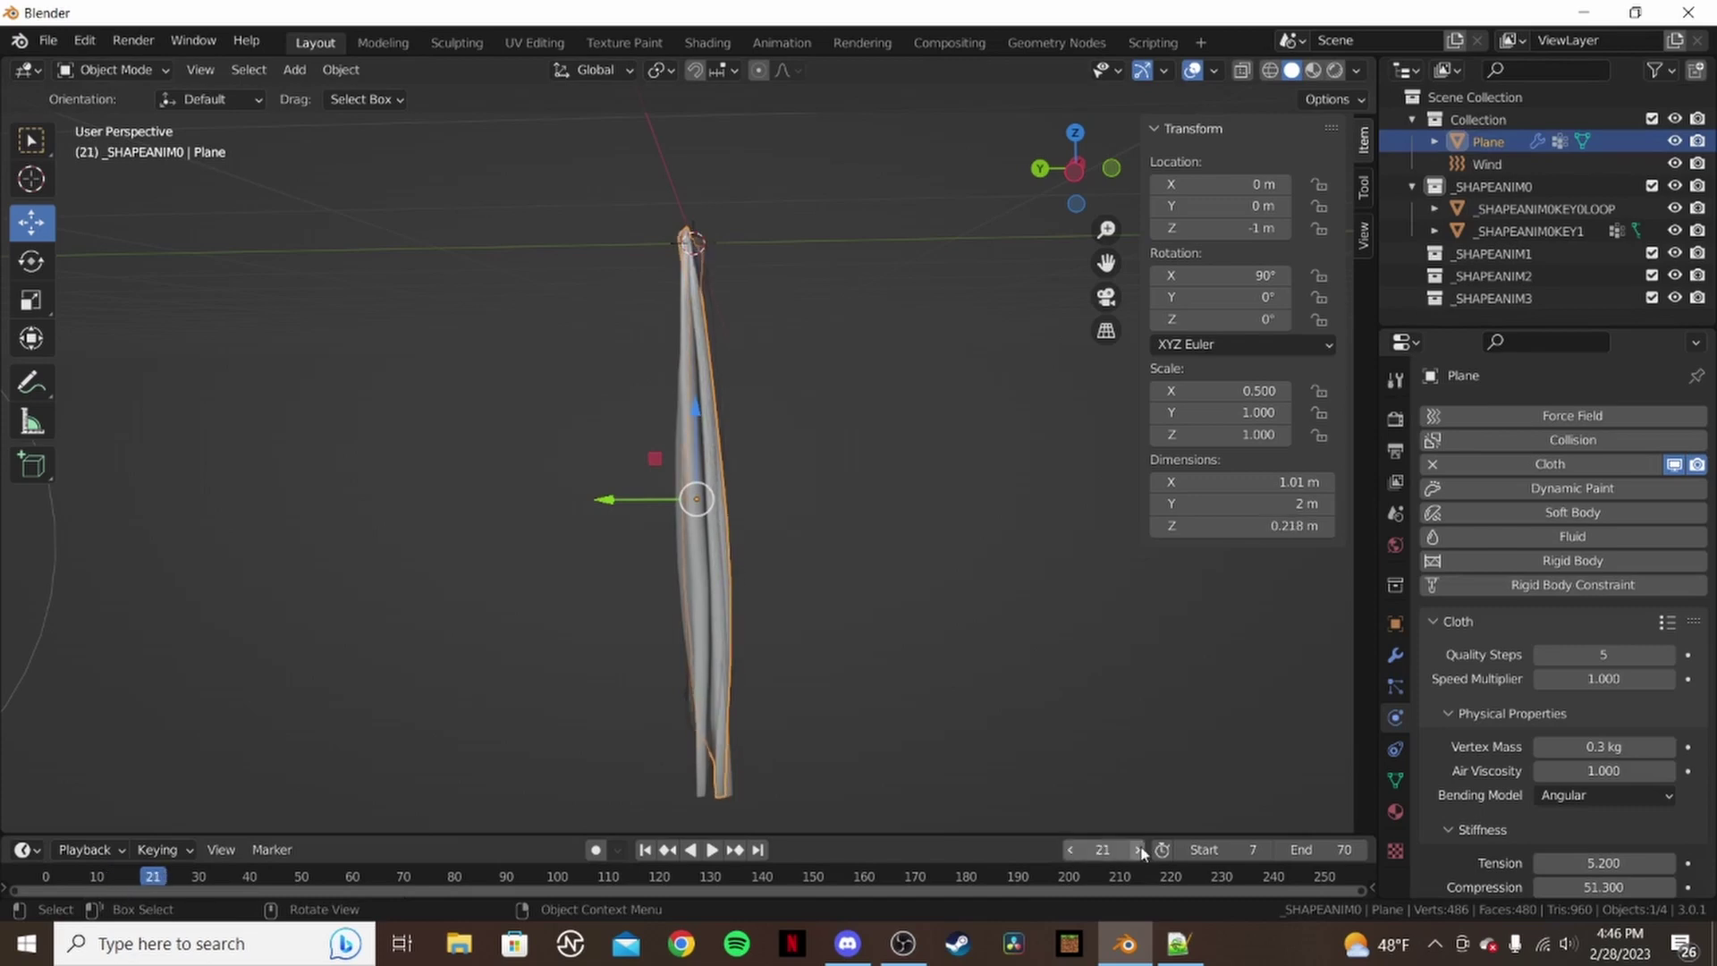
pyautogui.moveTo(942, 689); pyautogui.dragTo(920, 690, button='middle')
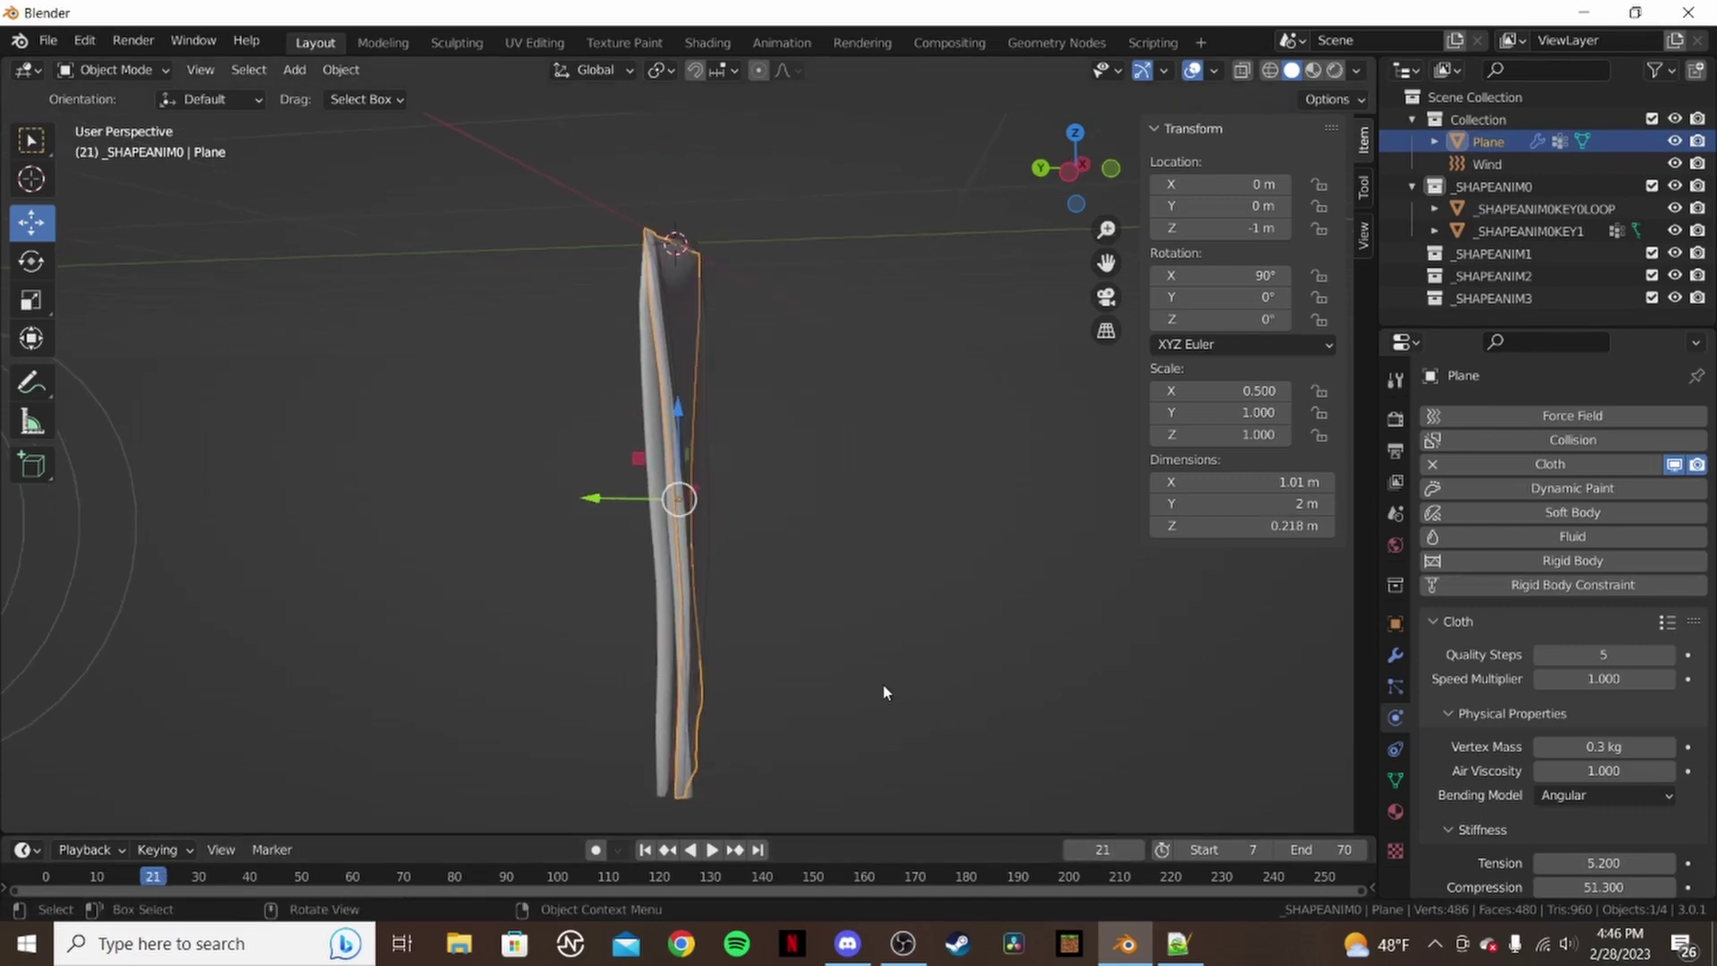
pyautogui.hotkey('ctrl', 'c')
pyautogui.hotkey('ctrl', 'v')
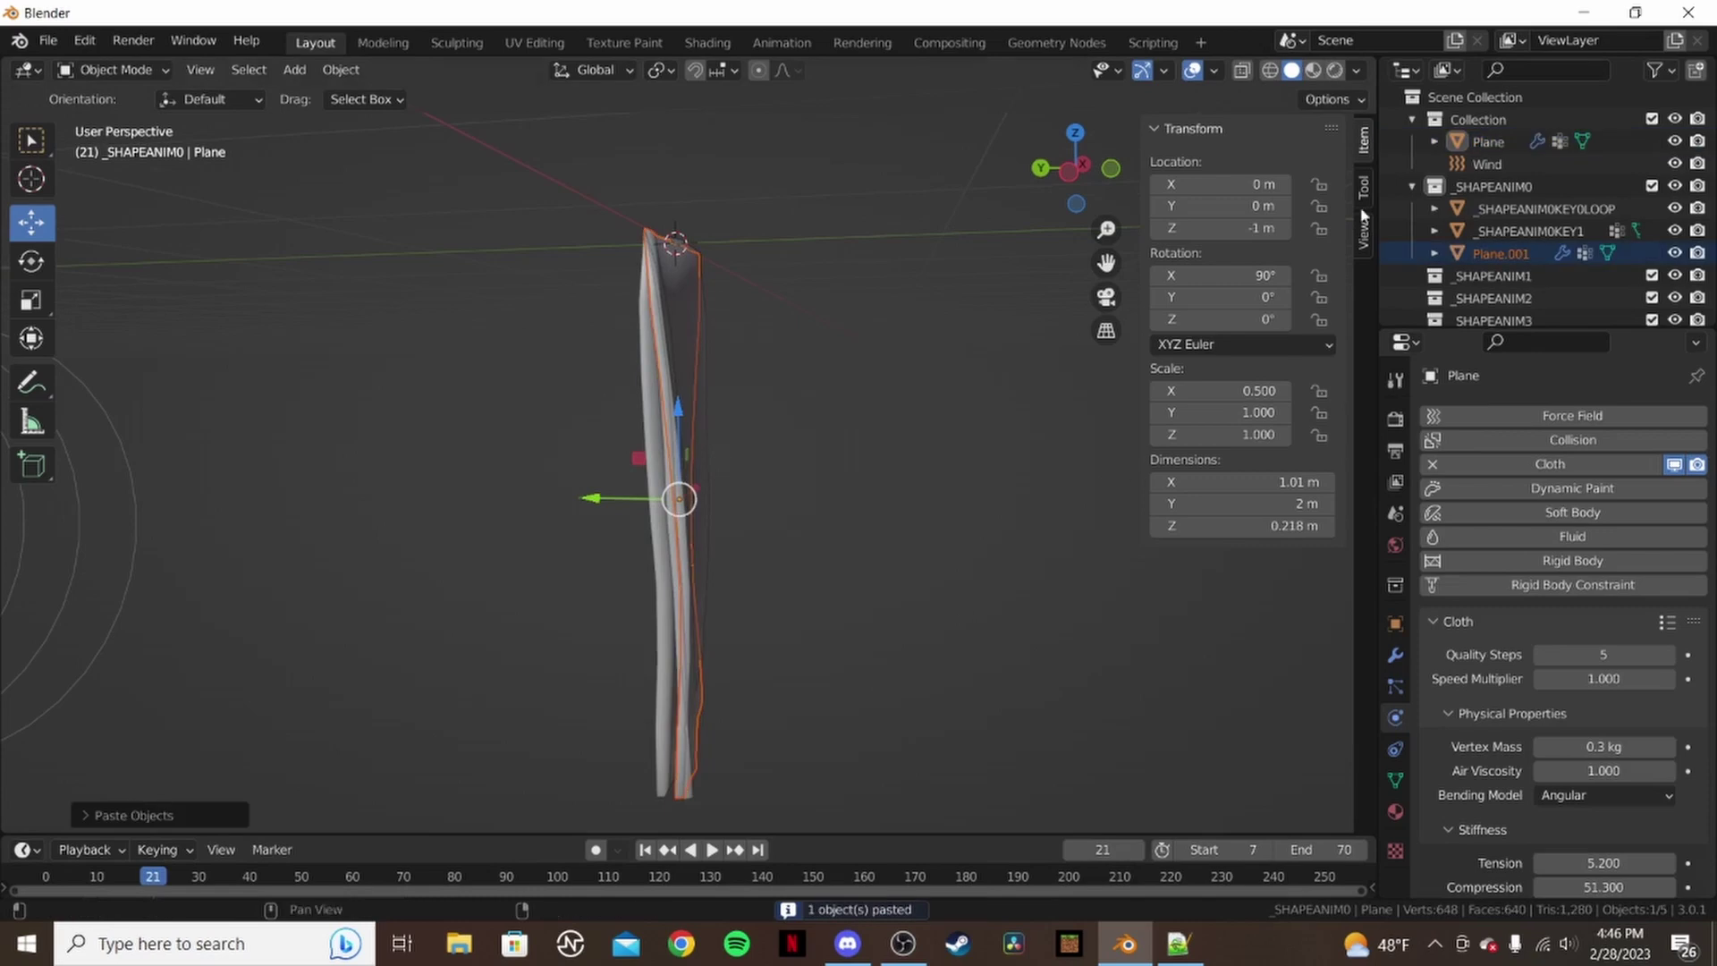
# - Rename the pasted, unconverted flag copy Plane.001 as _SHAPEANIM0KEY2
pyautogui.click(1513, 235)
pyautogui.doubleClick(1511, 254)
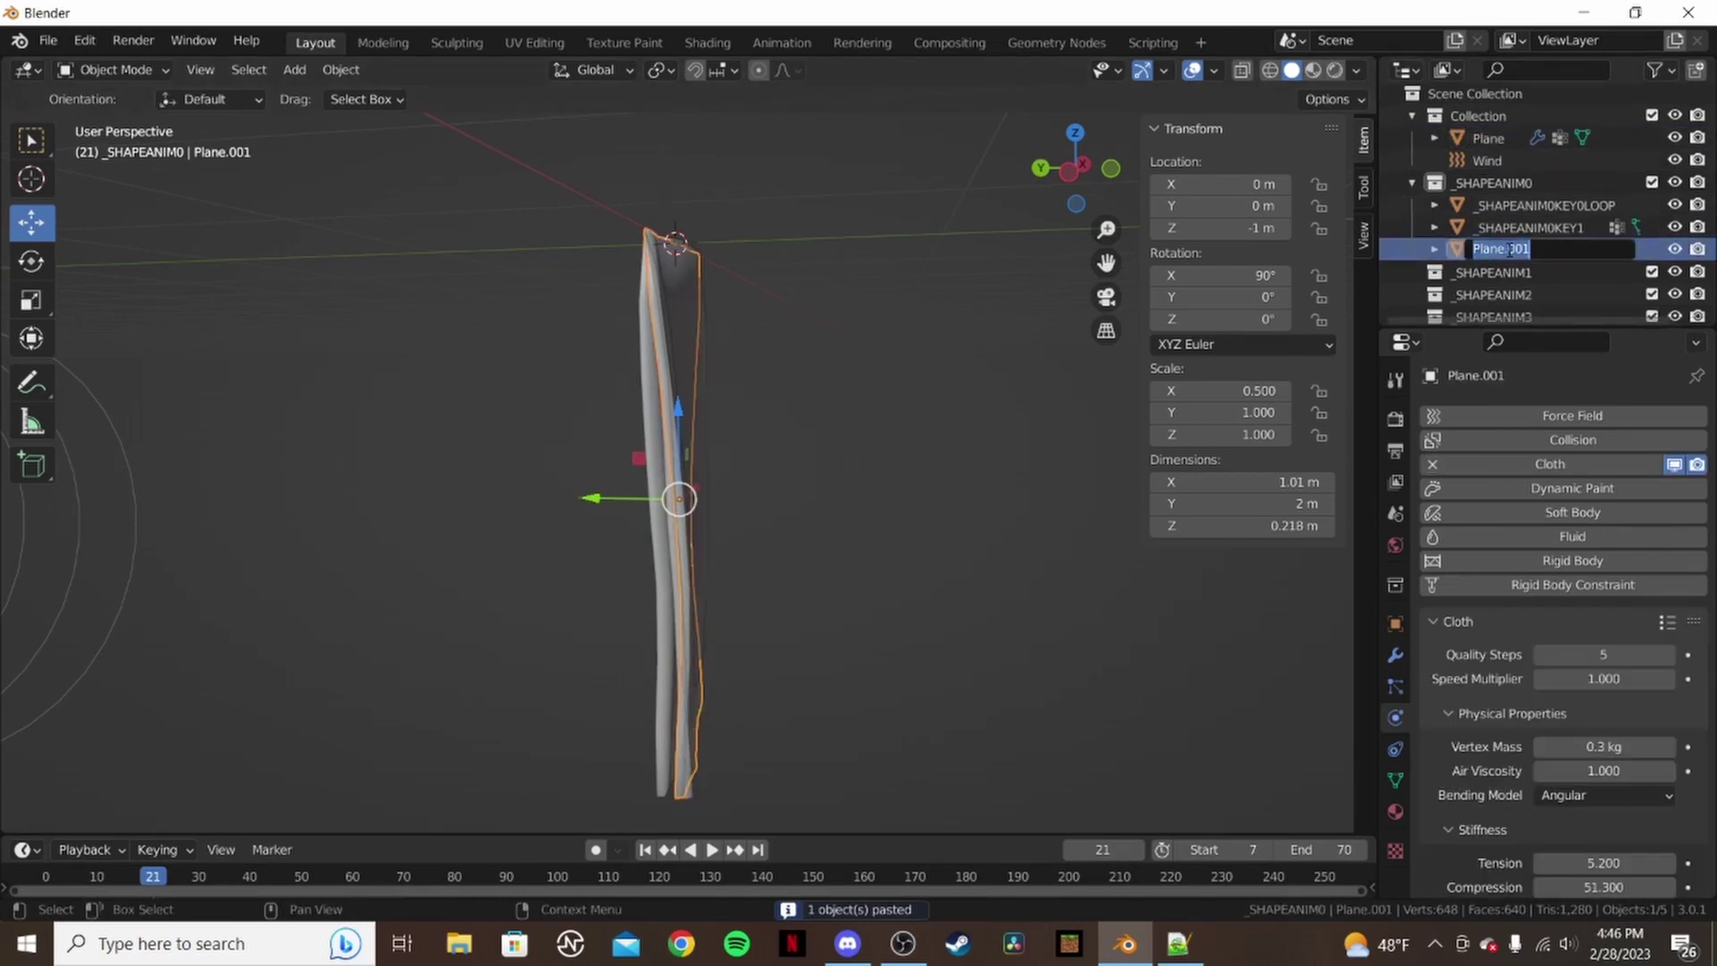
pyautogui.hotkey('ctrl', 'v')
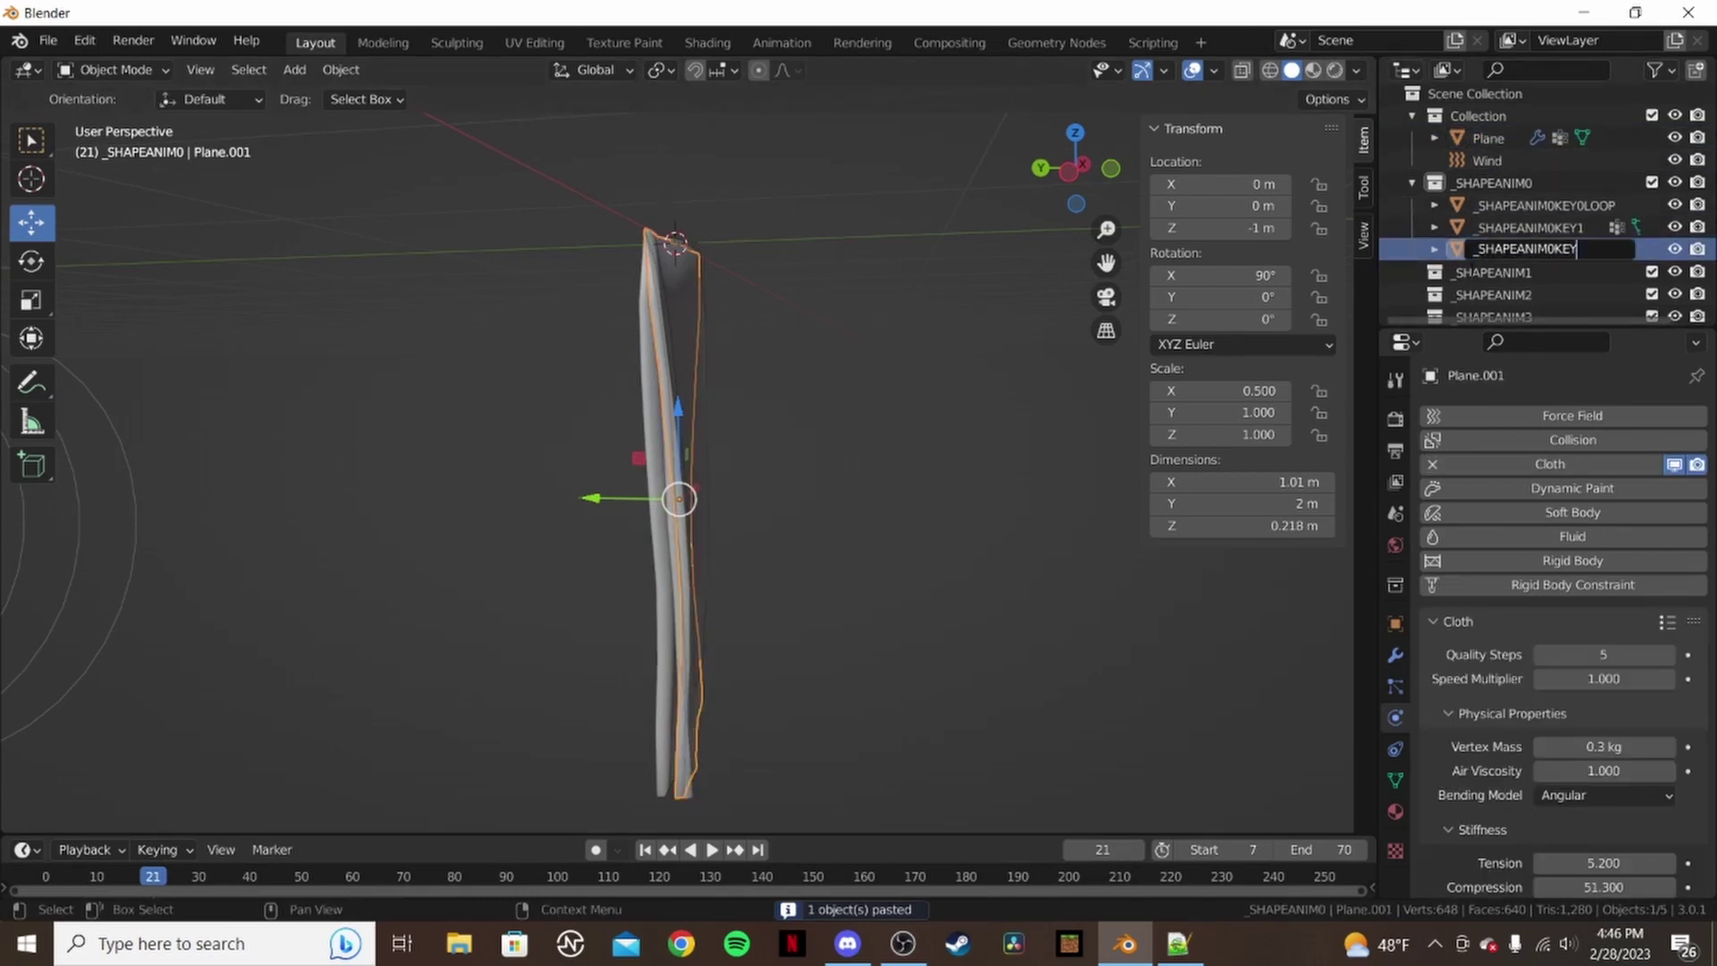
pyautogui.write('2')
pyautogui.press('Return')
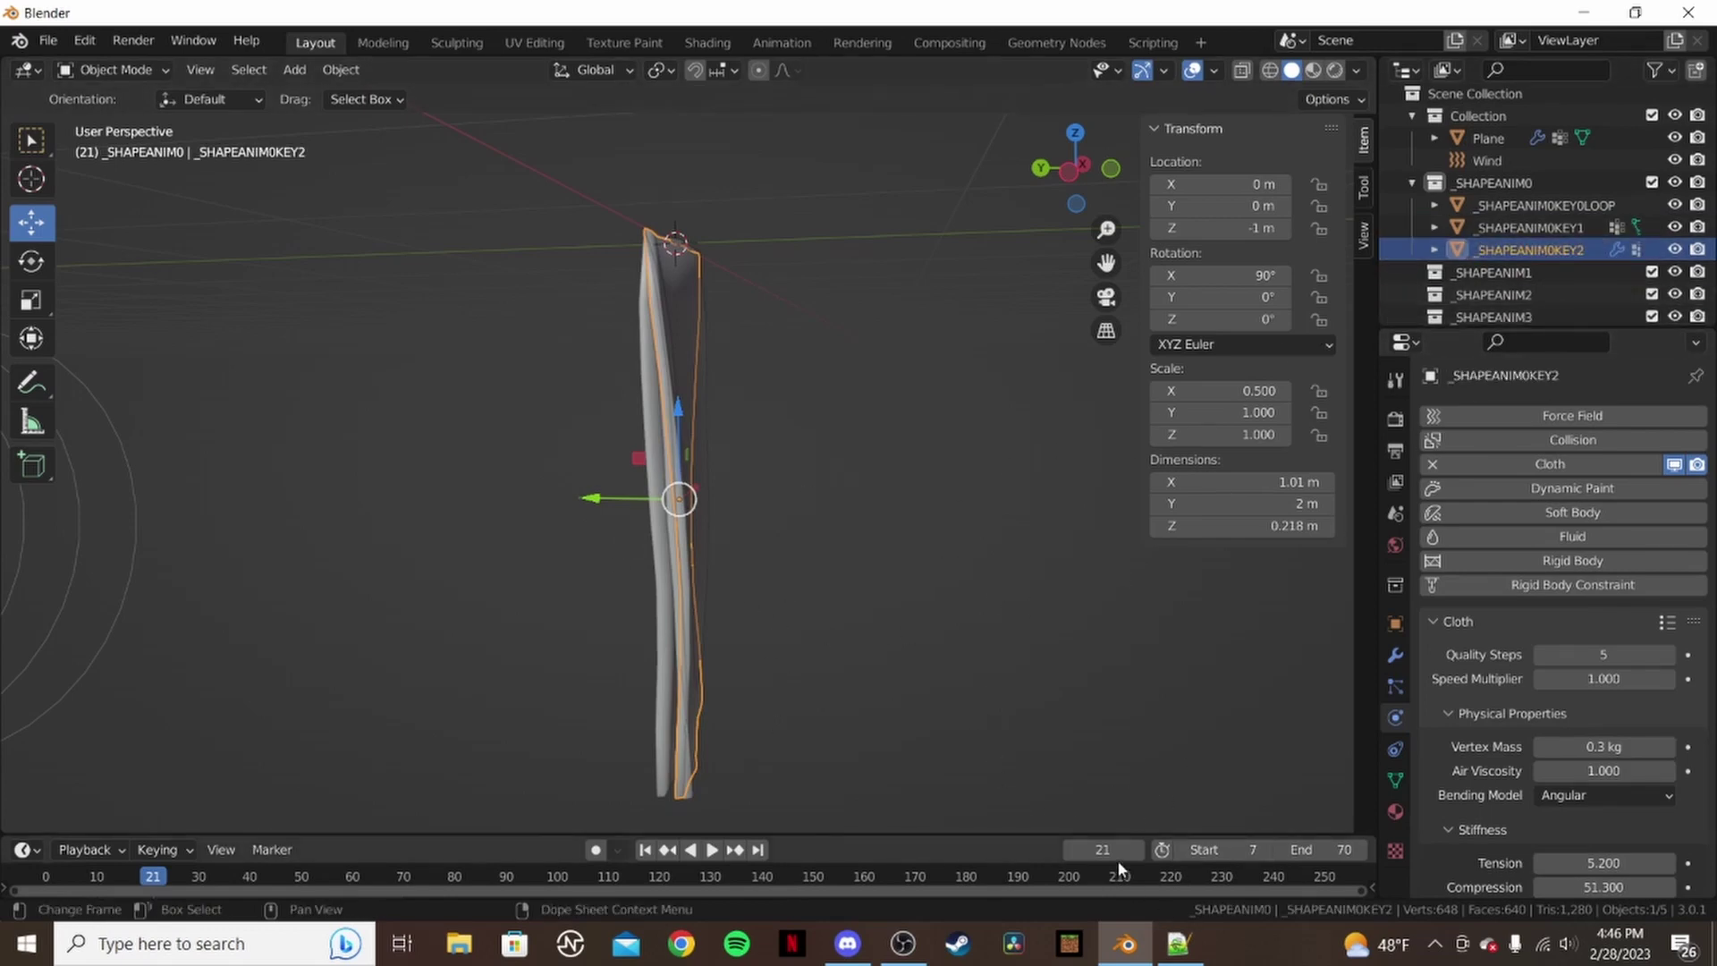
# - Advance to frame 28 and paste a duplicate of the unconverted _SHAPEANIM0KEY2 flag
pyautogui.click(1138, 849)
pyautogui.click(1139, 850)
pyautogui.click(1139, 850)
pyautogui.click(1138, 849)
pyautogui.click(1138, 850)
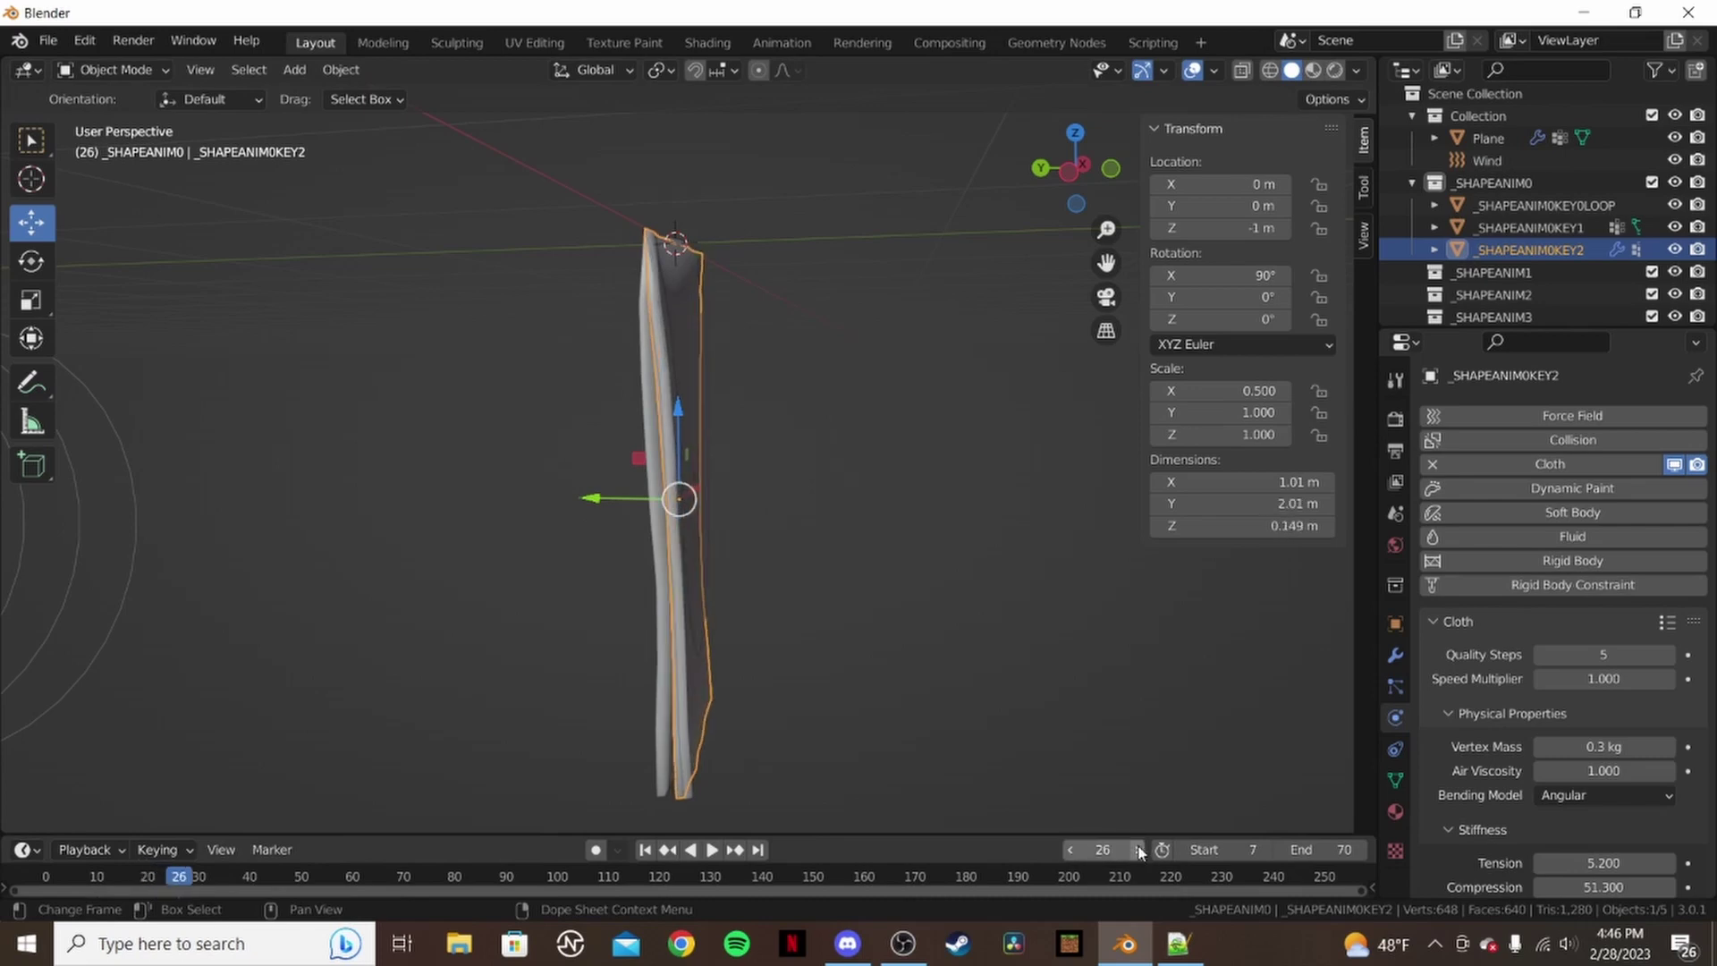
pyautogui.click(1138, 849)
pyautogui.click(1138, 849)
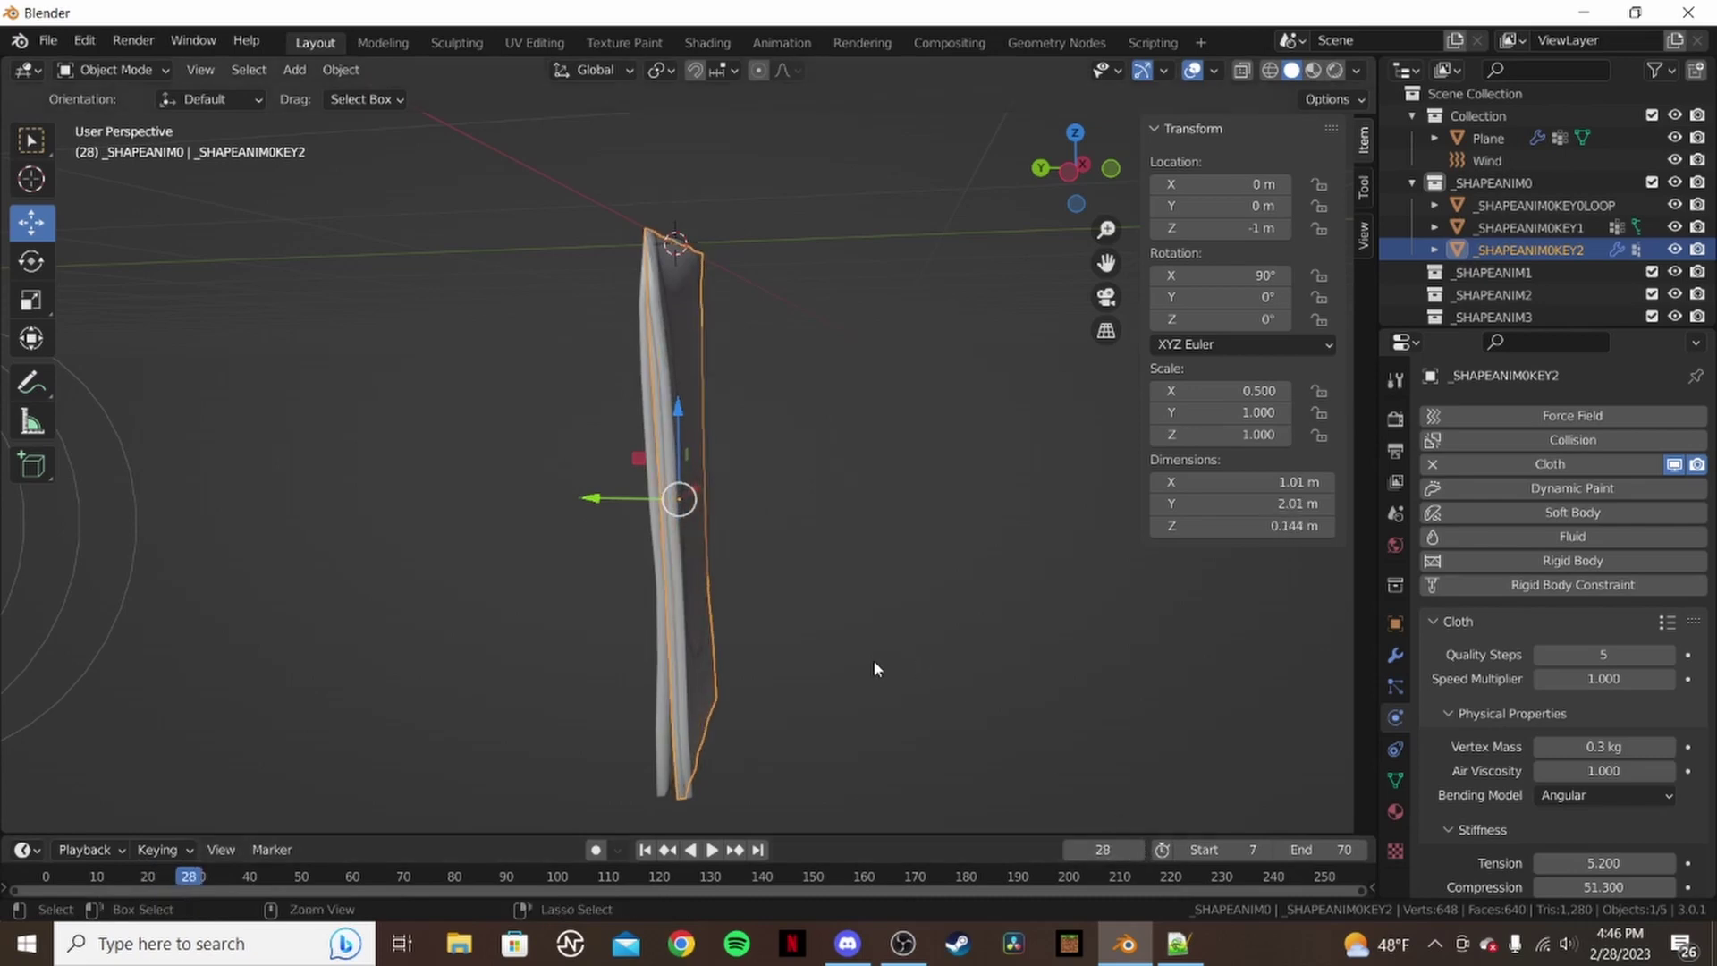
pyautogui.hotkey('ctrl', 'c')
pyautogui.hotkey('ctrl', 'v')
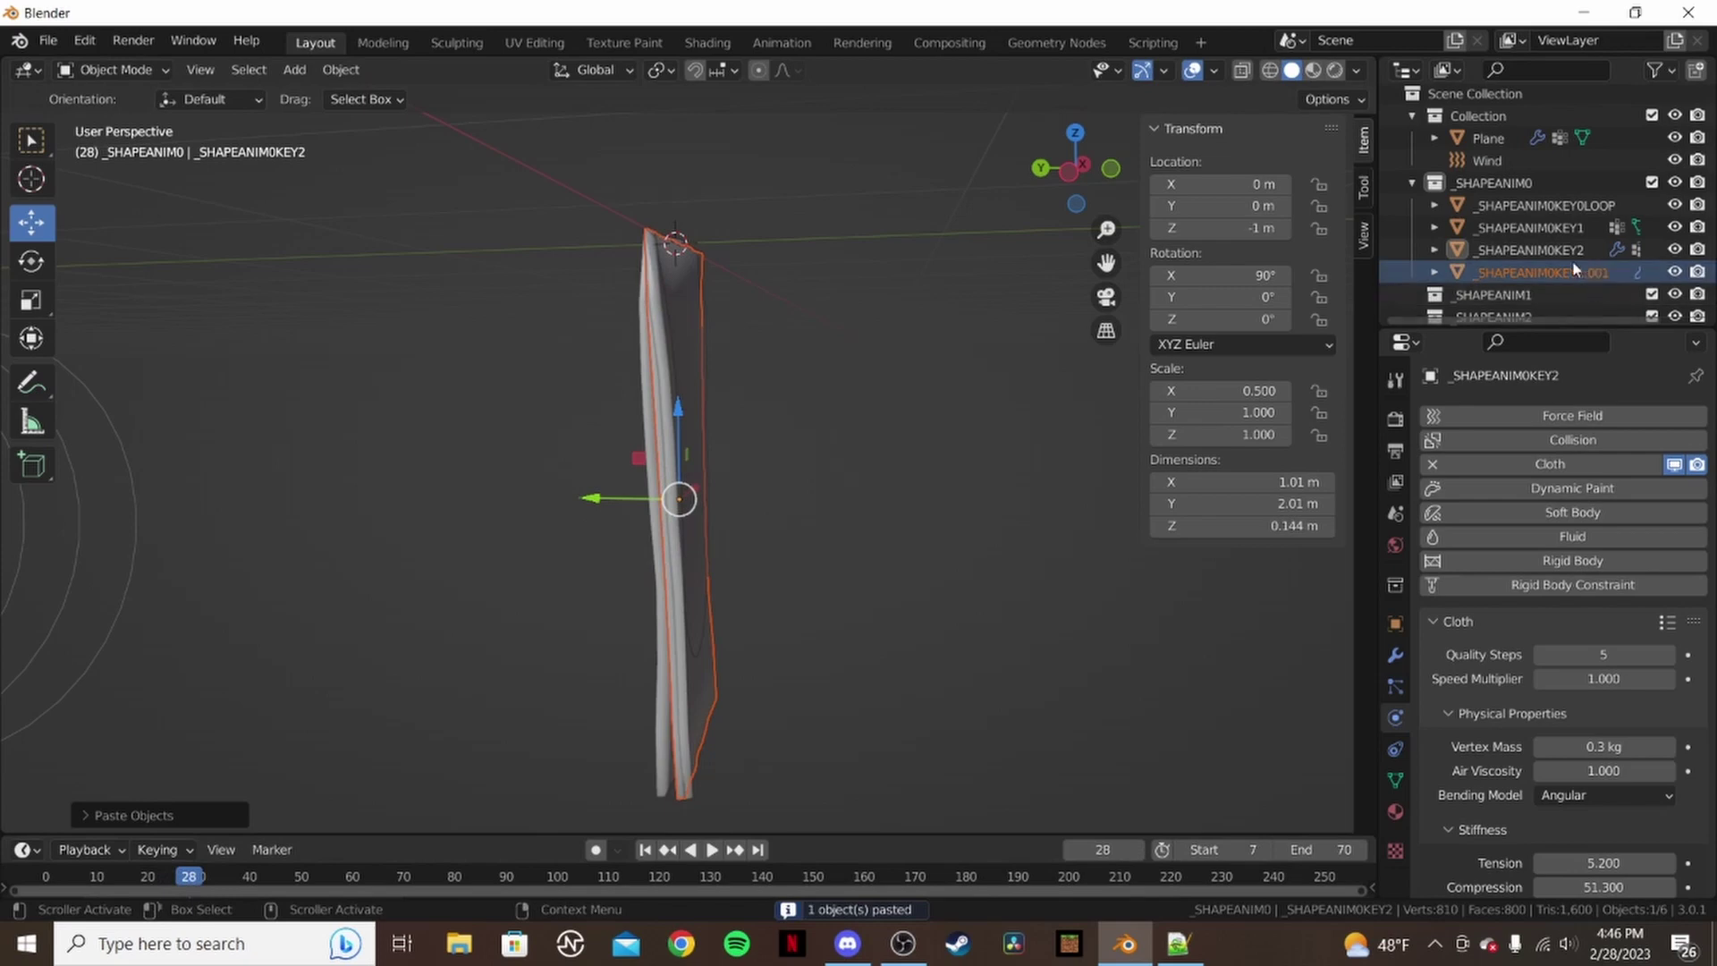
# - Delete the mistaken frame 28 duplicate, and undo back to the unrenamed Plane.001 at frame 21
pyautogui.click(1536, 249)
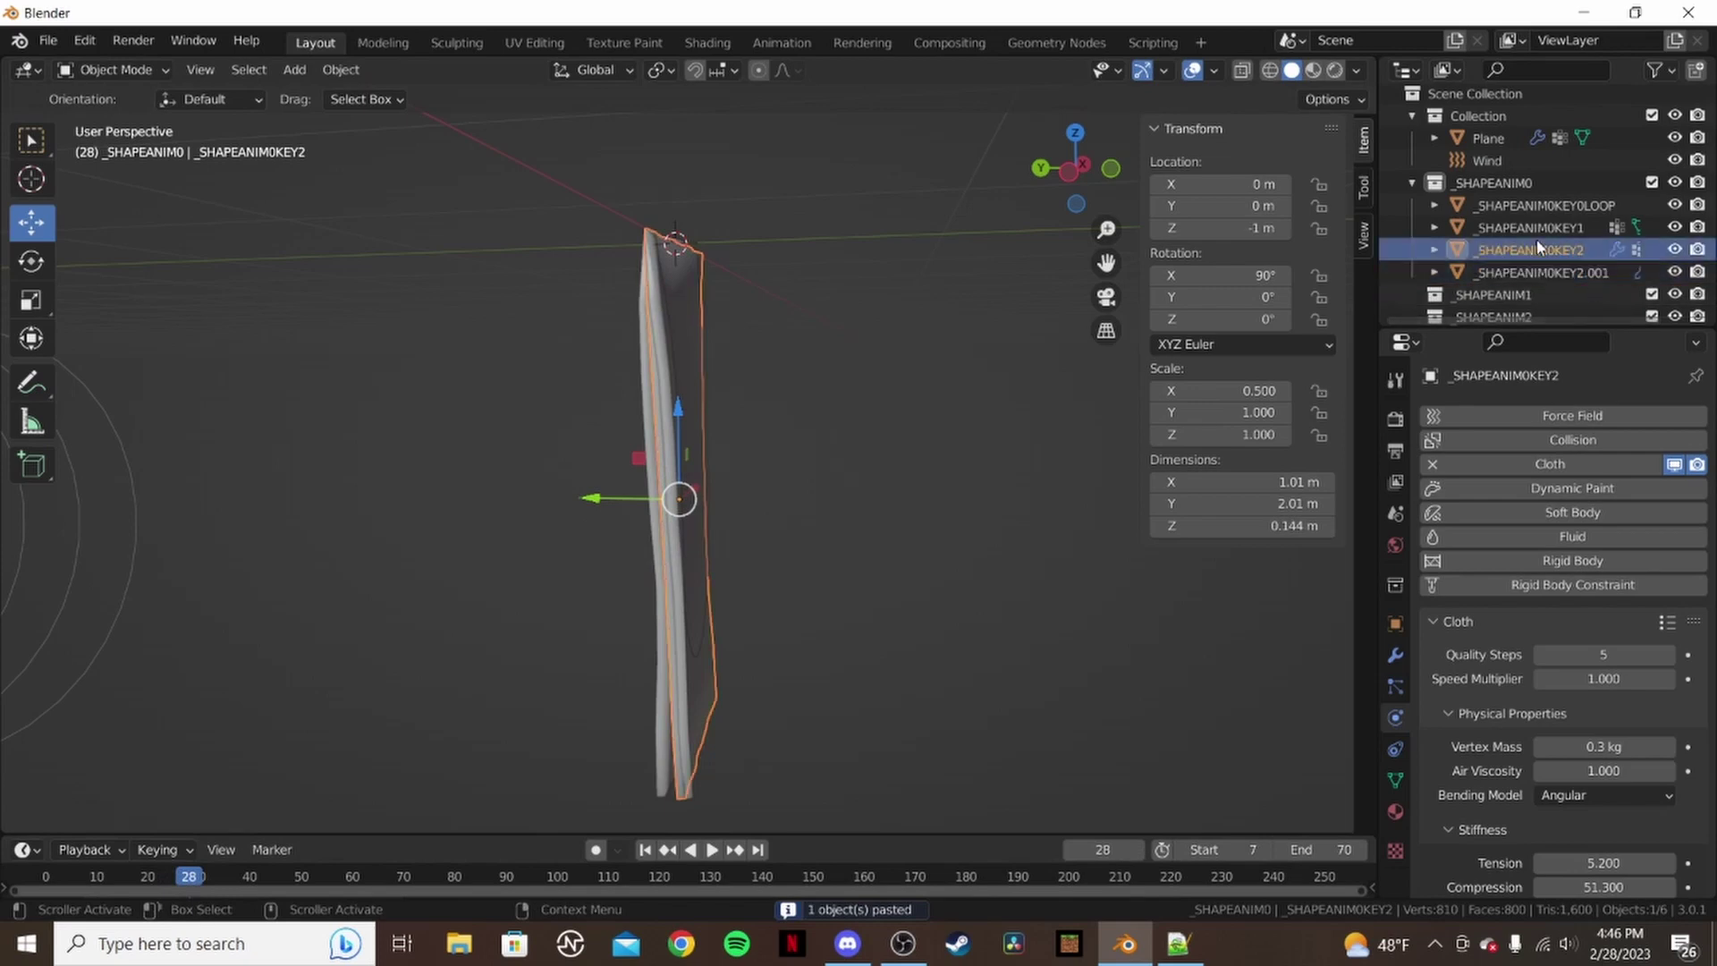
pyautogui.click(700, 635)
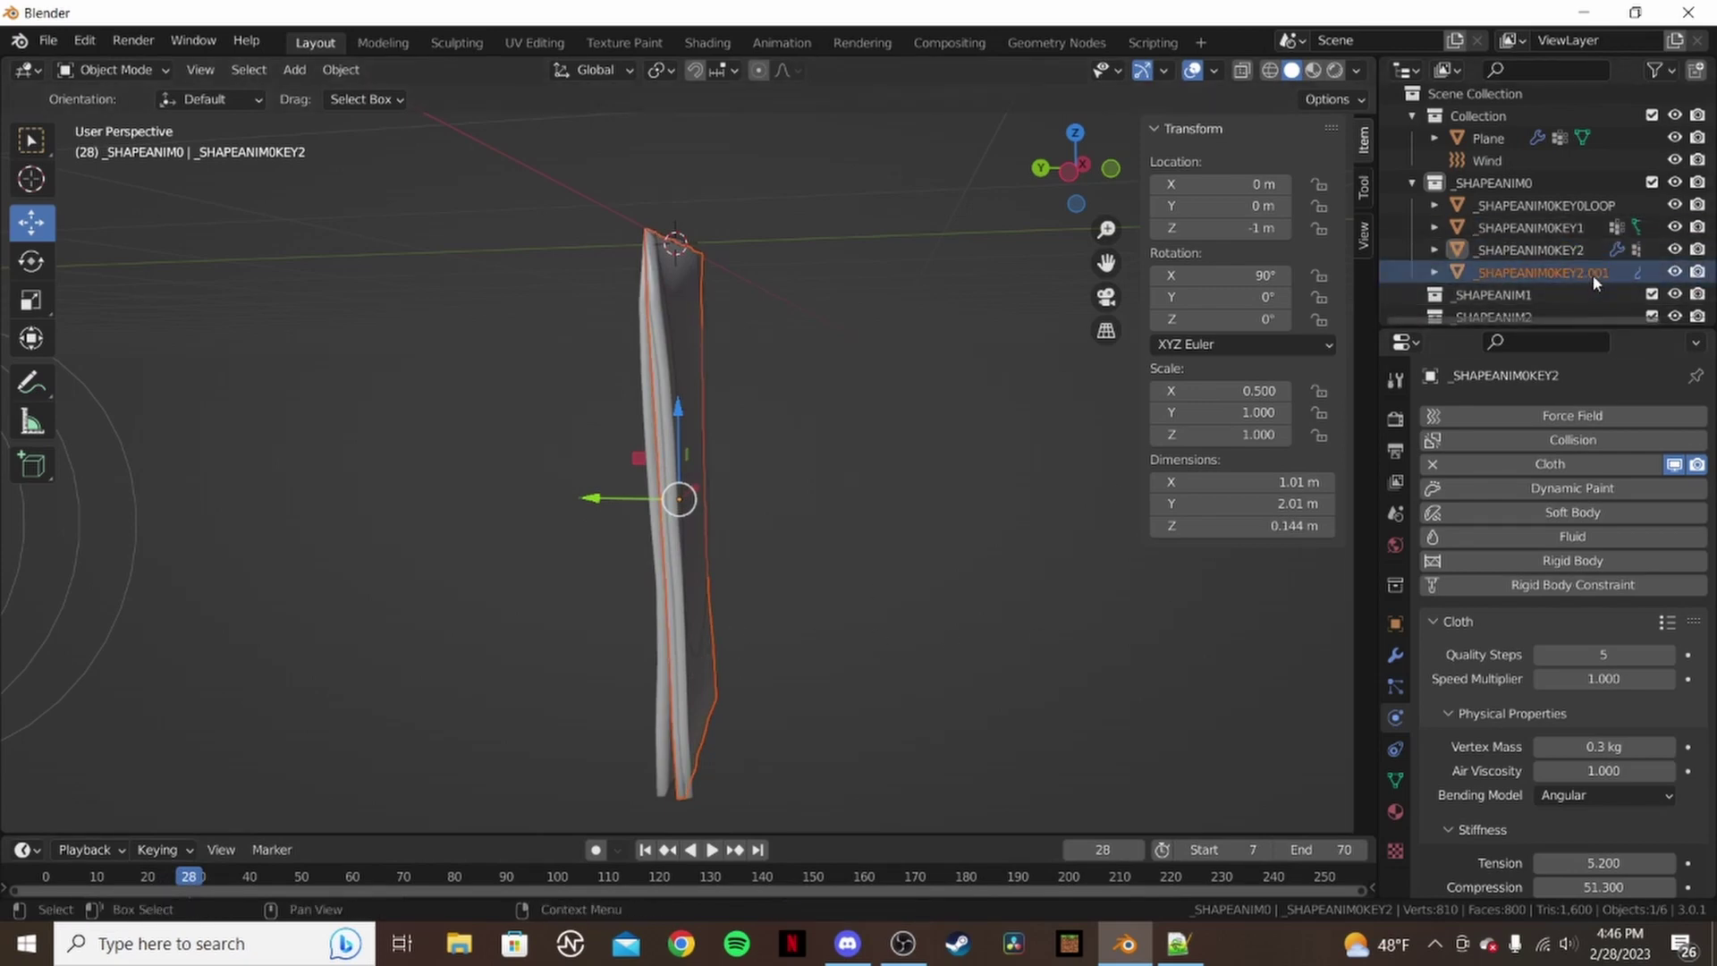
pyautogui.press('Delete')
pyautogui.press('Left')
pyautogui.press('Left')
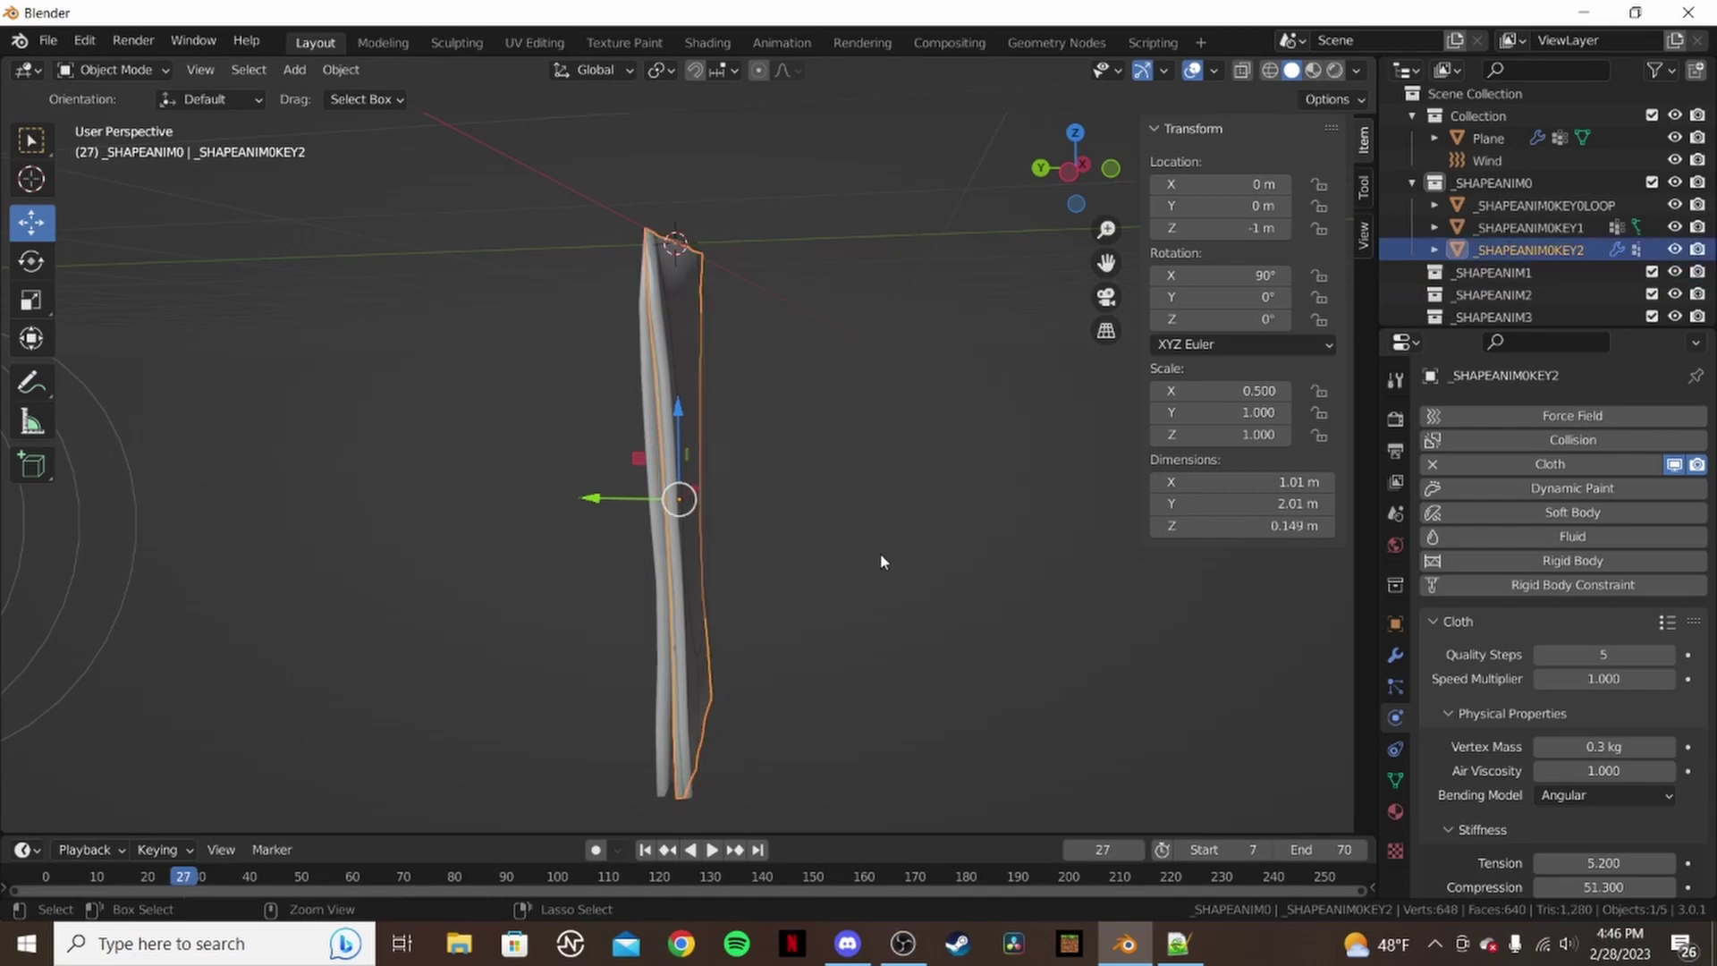
pyautogui.press('Left')
pyautogui.press('Left')
pyautogui.press('Left')
pyautogui.press('Left')
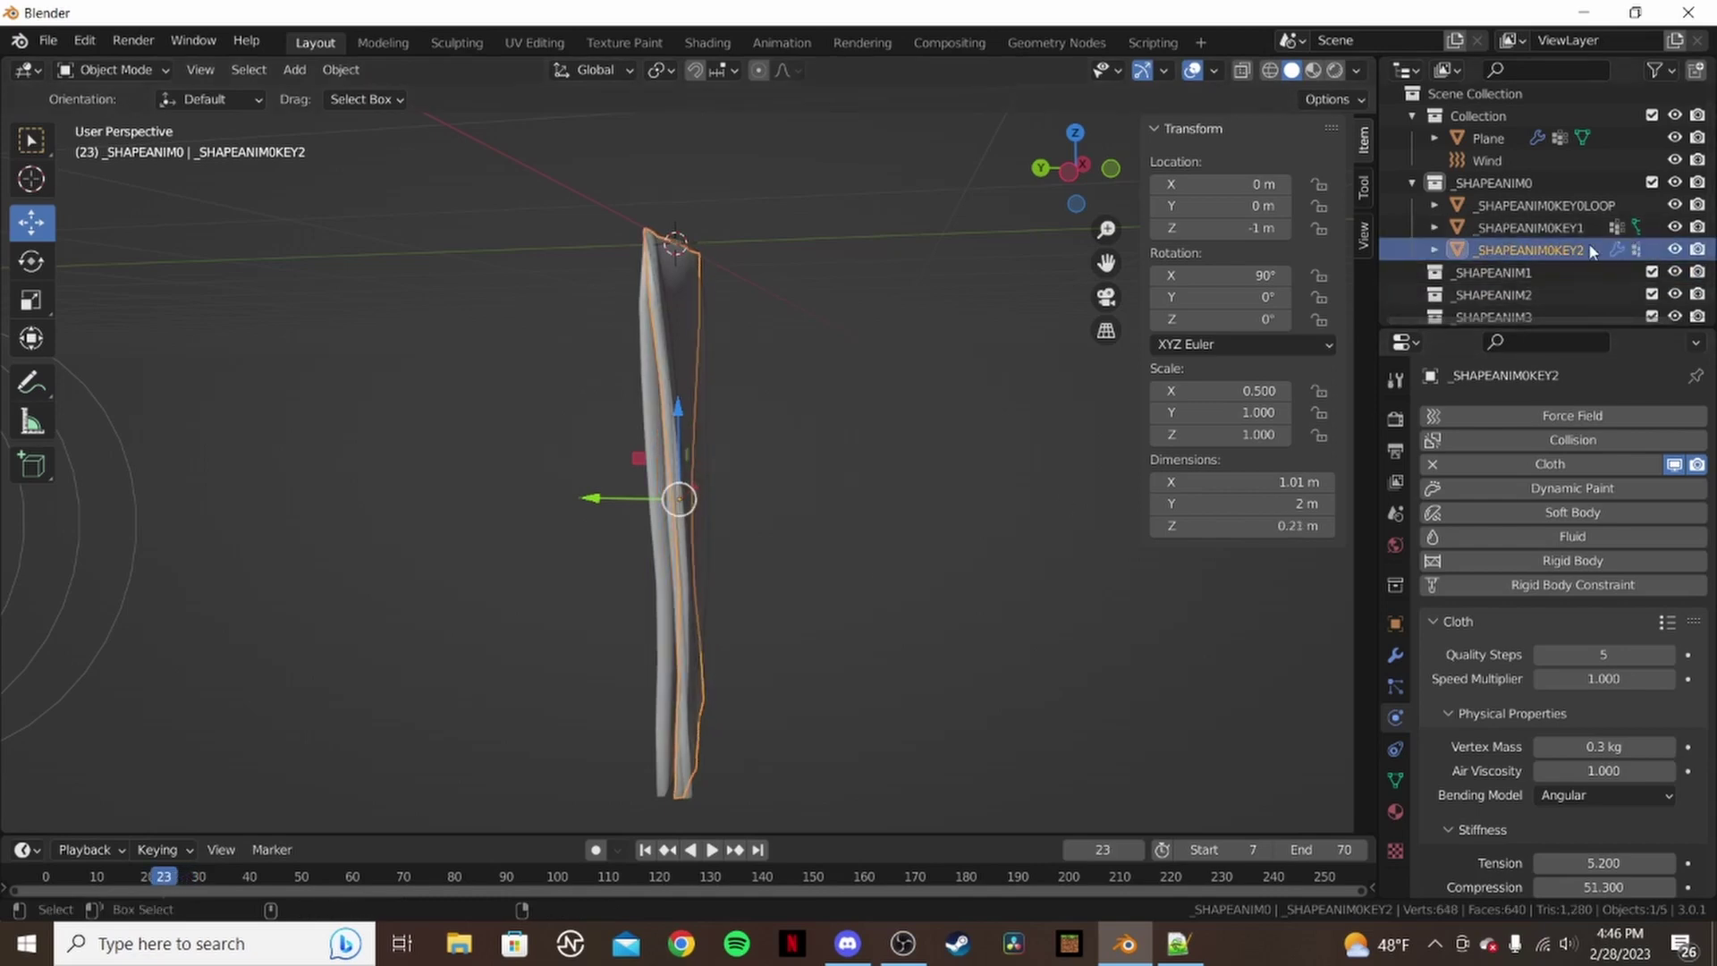
pyautogui.hotkey('ctrl', 'z')
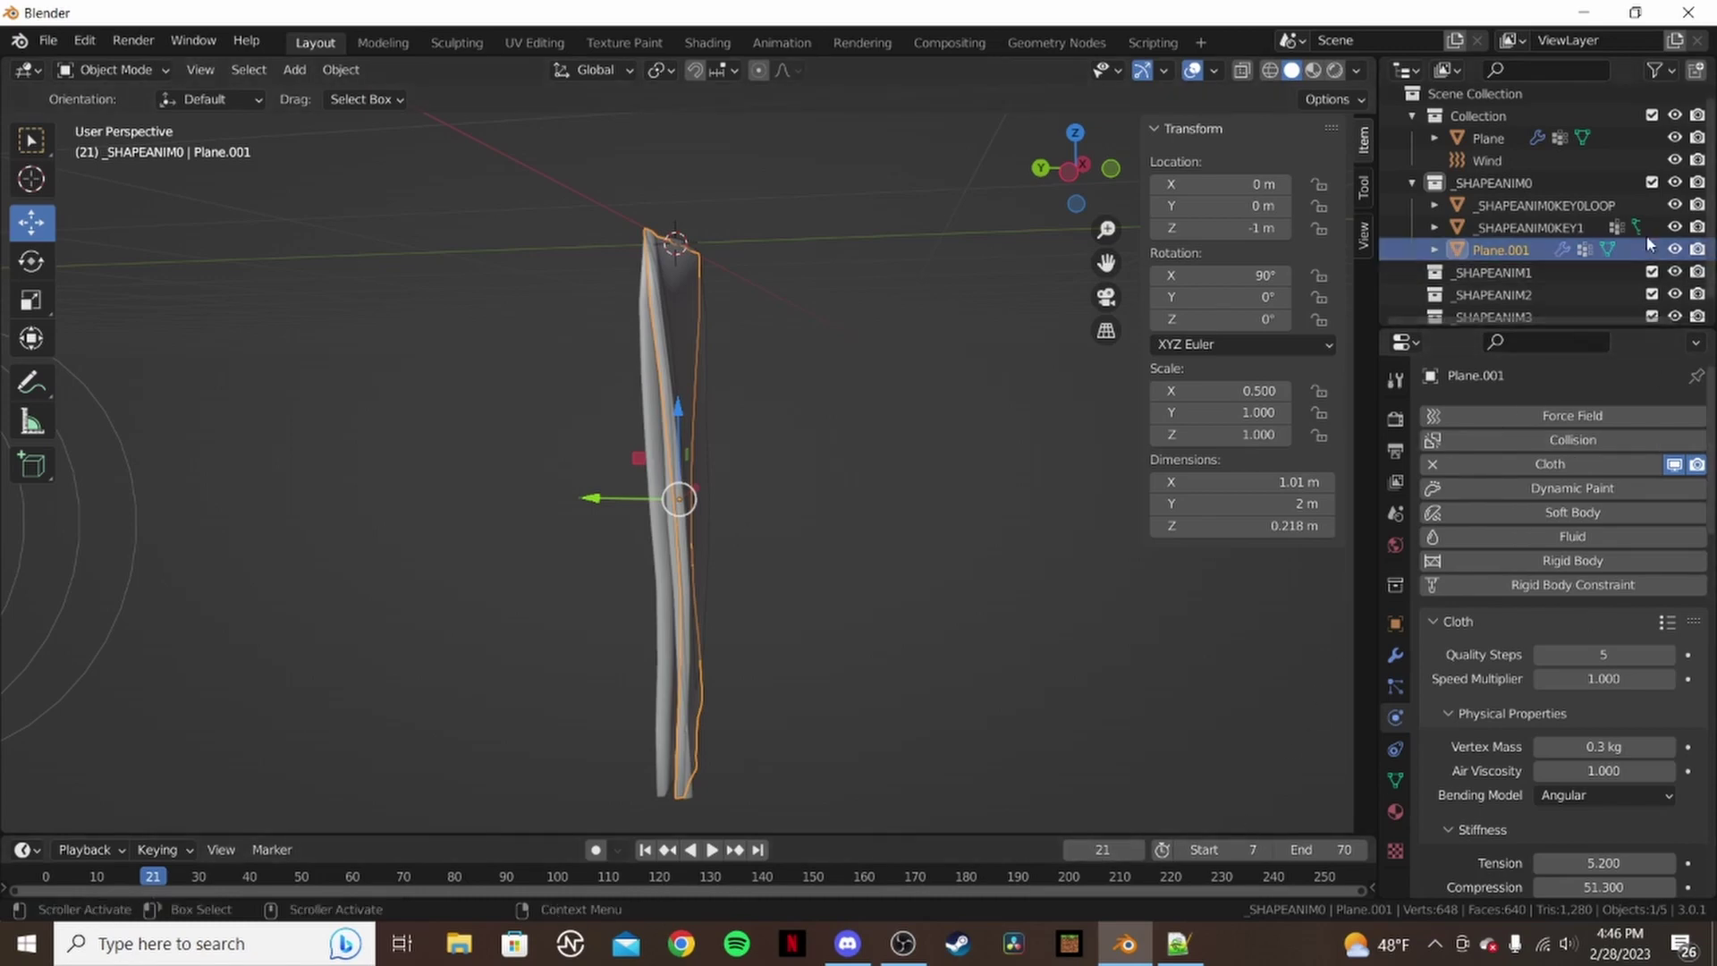
# - Convert the flag copy Plane.001 to a mesh to freeze its frame 21 pose
pyautogui.click(1538, 137)
pyautogui.click(1550, 252)
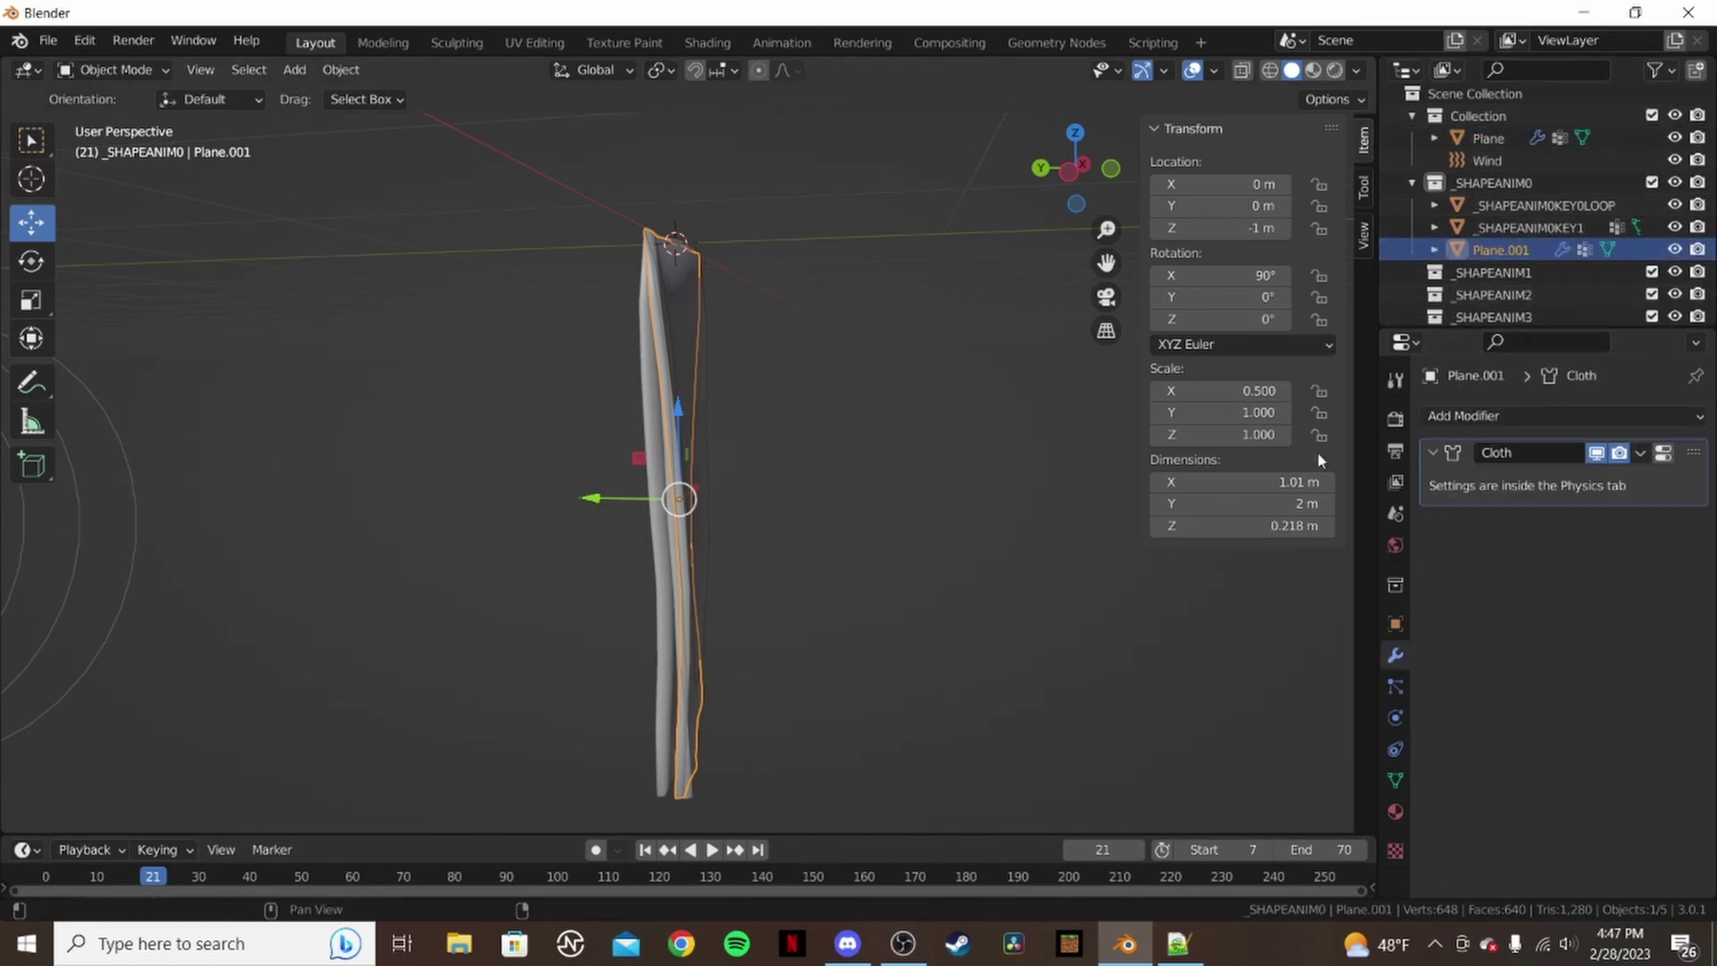
pyautogui.rightClick(693, 566)
pyautogui.moveTo(693, 565)
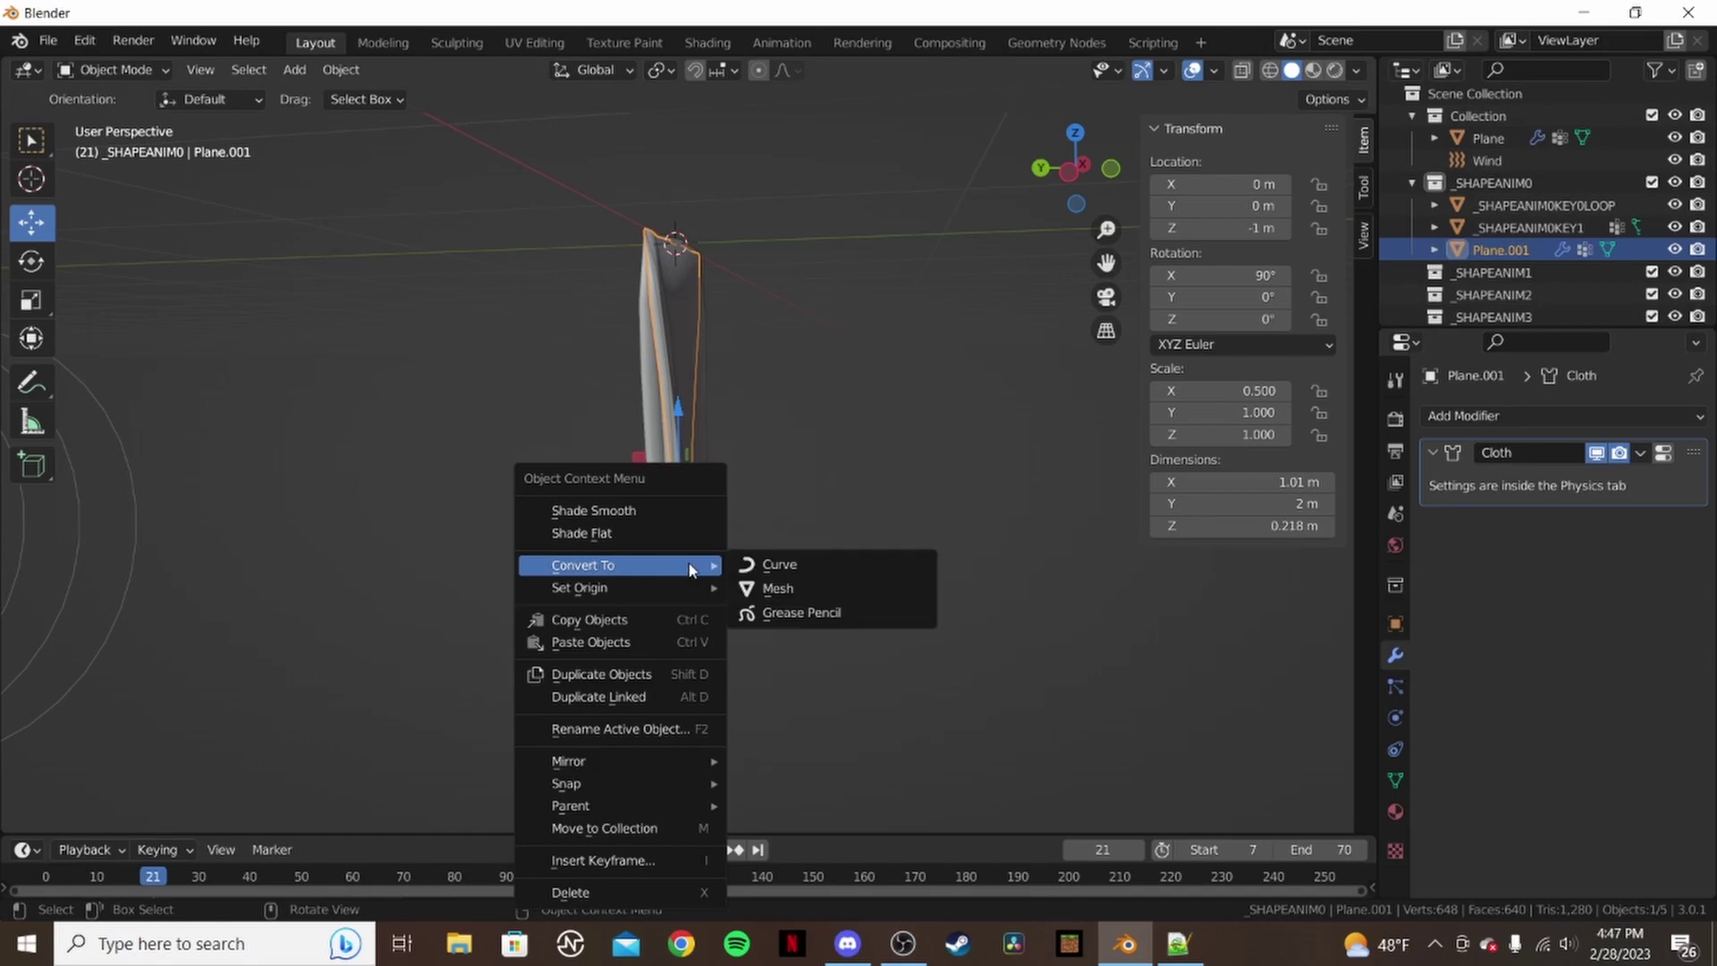
pyautogui.click(840, 588)
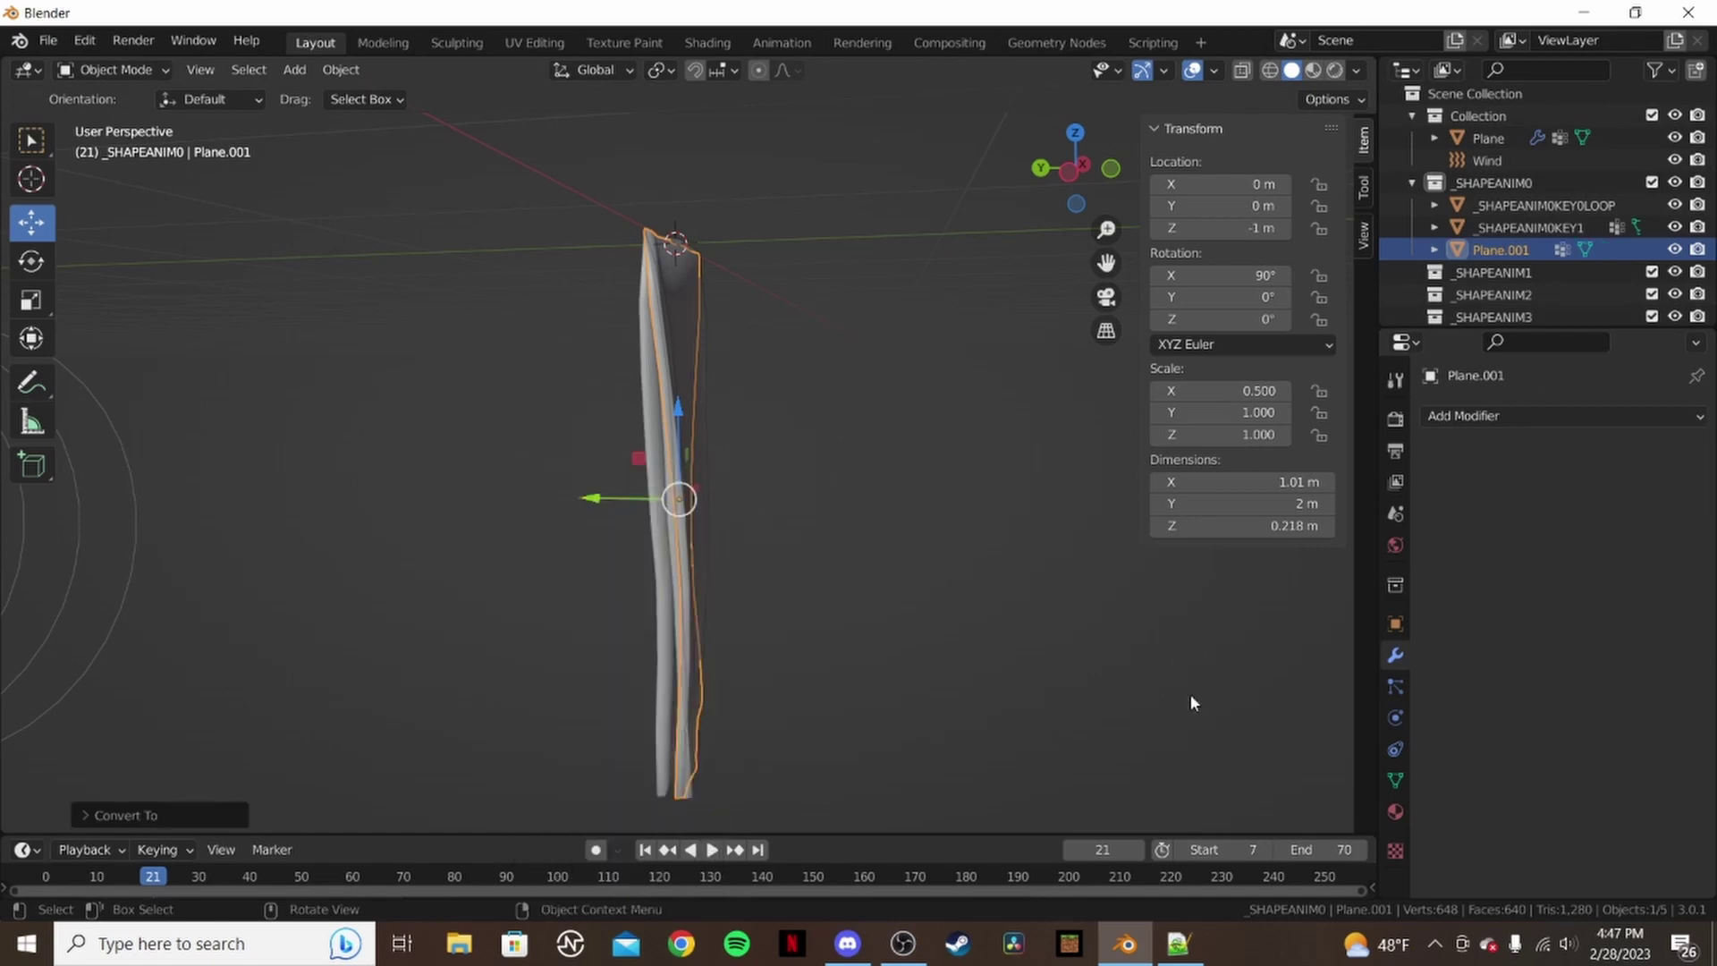
# - Rename the frozen frame 21 flag copy as _SHAPEANIM0KEY2
pyautogui.doubleClick(1514, 252)
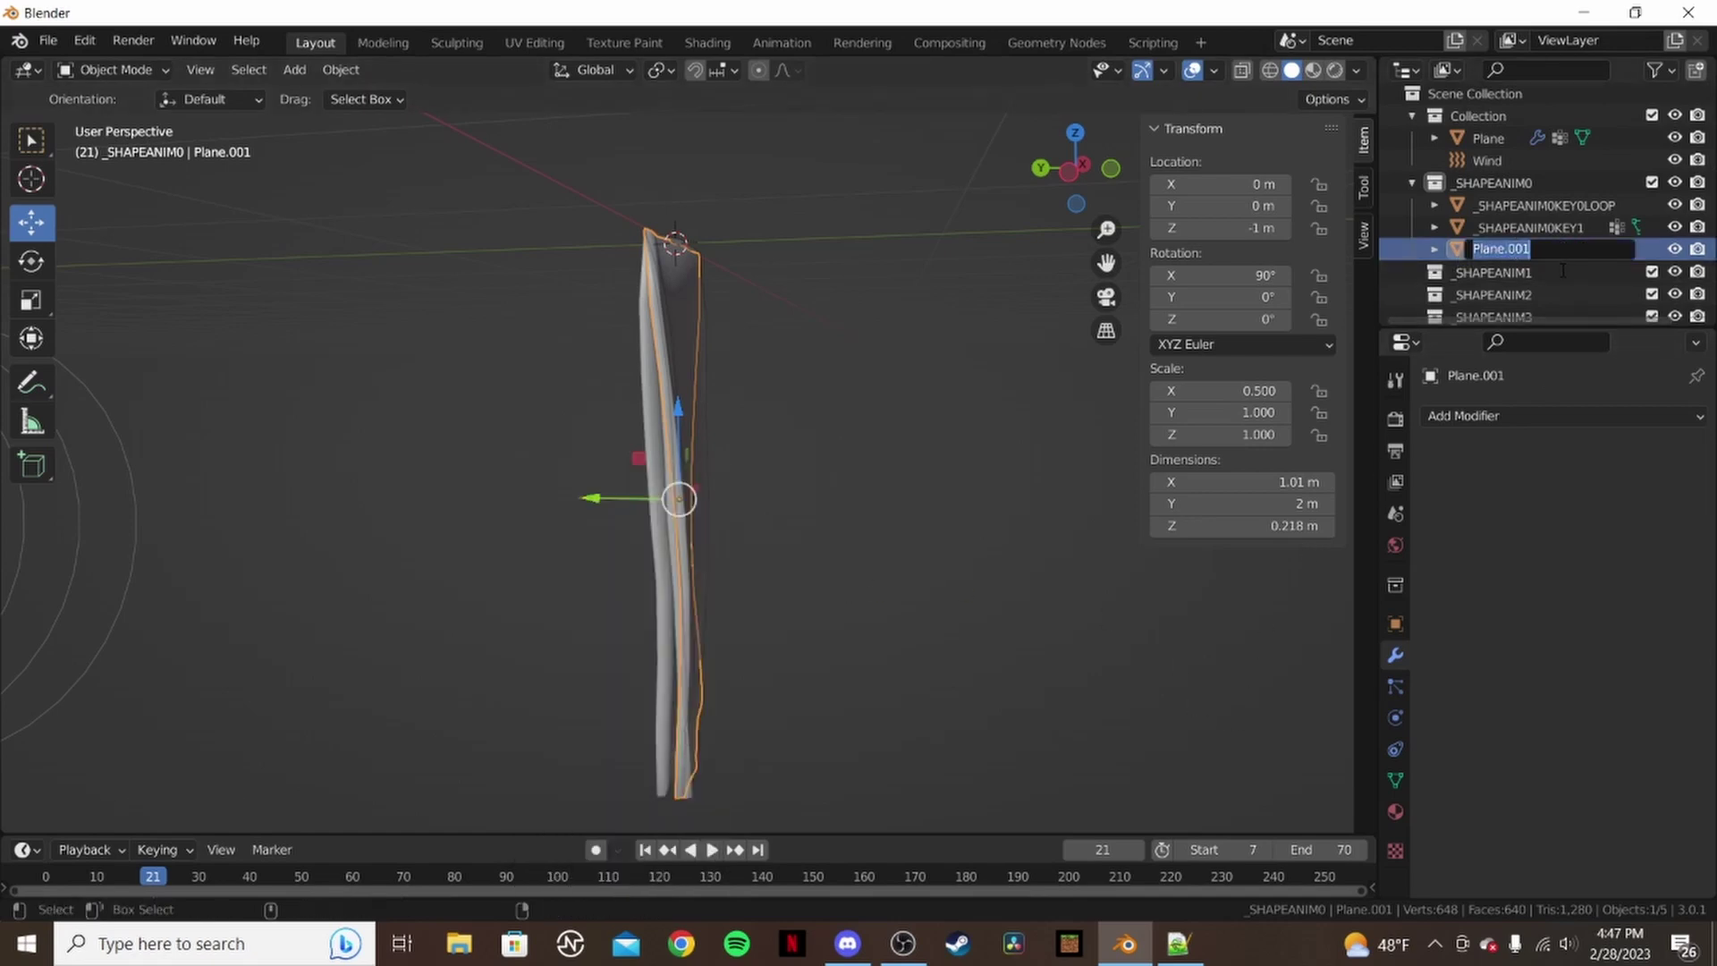
pyautogui.hotkey('ctrl', 'v')
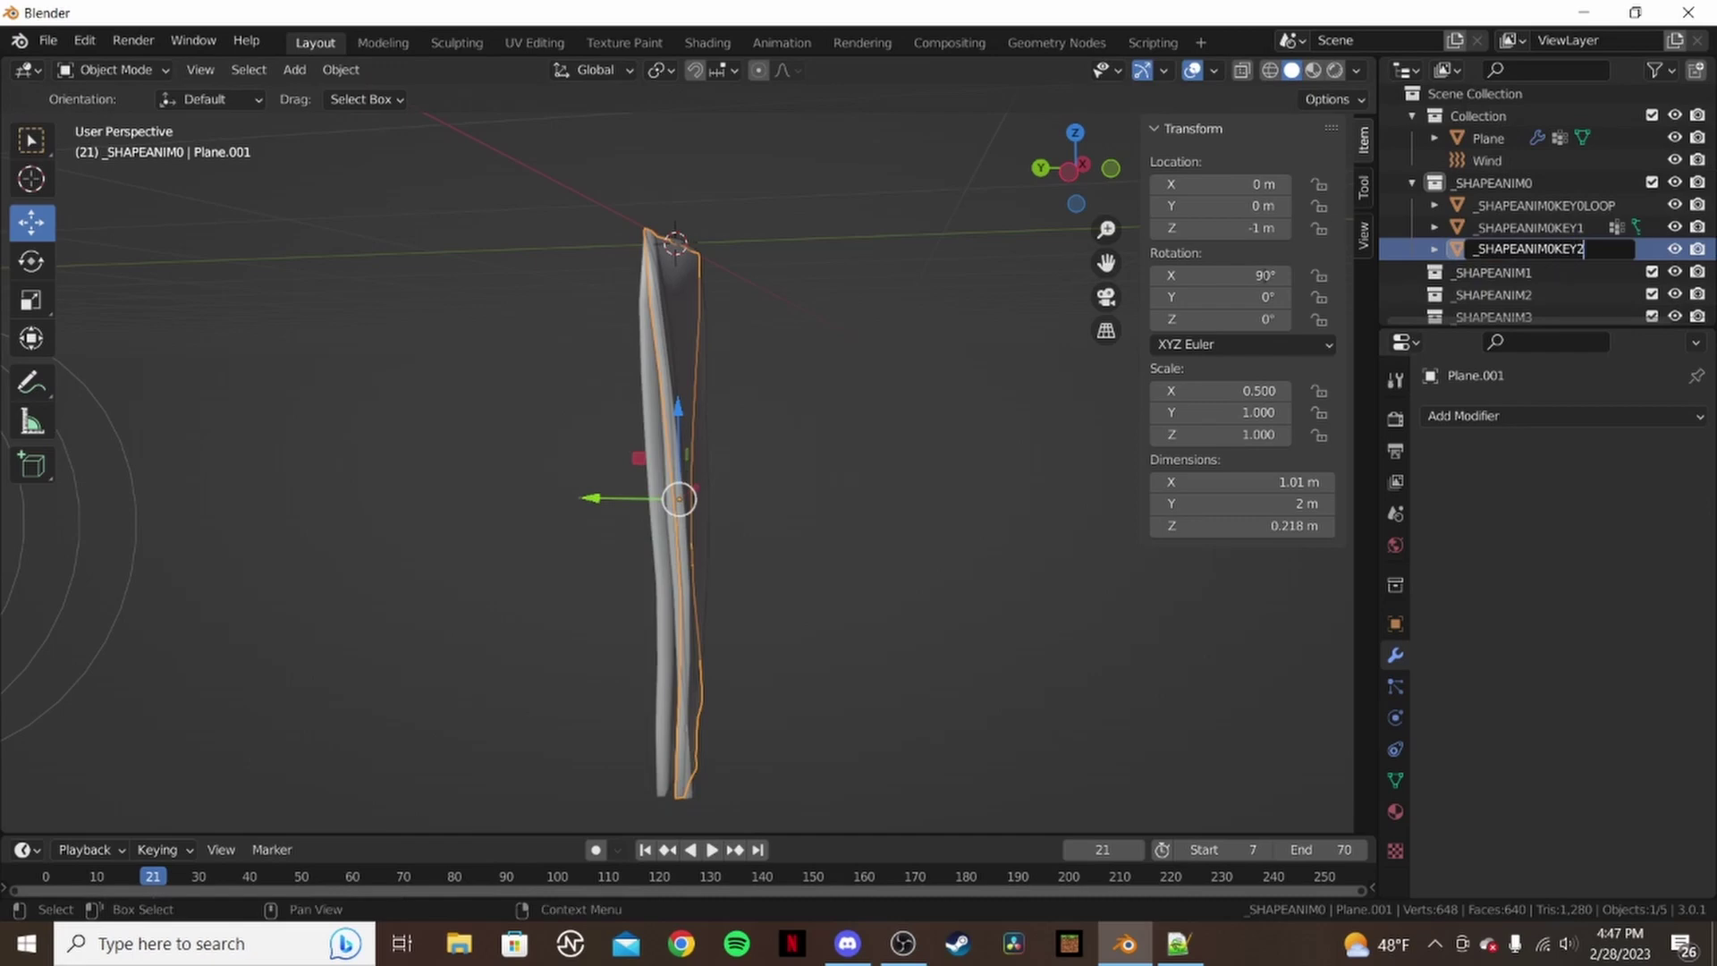
pyautogui.press('Return')
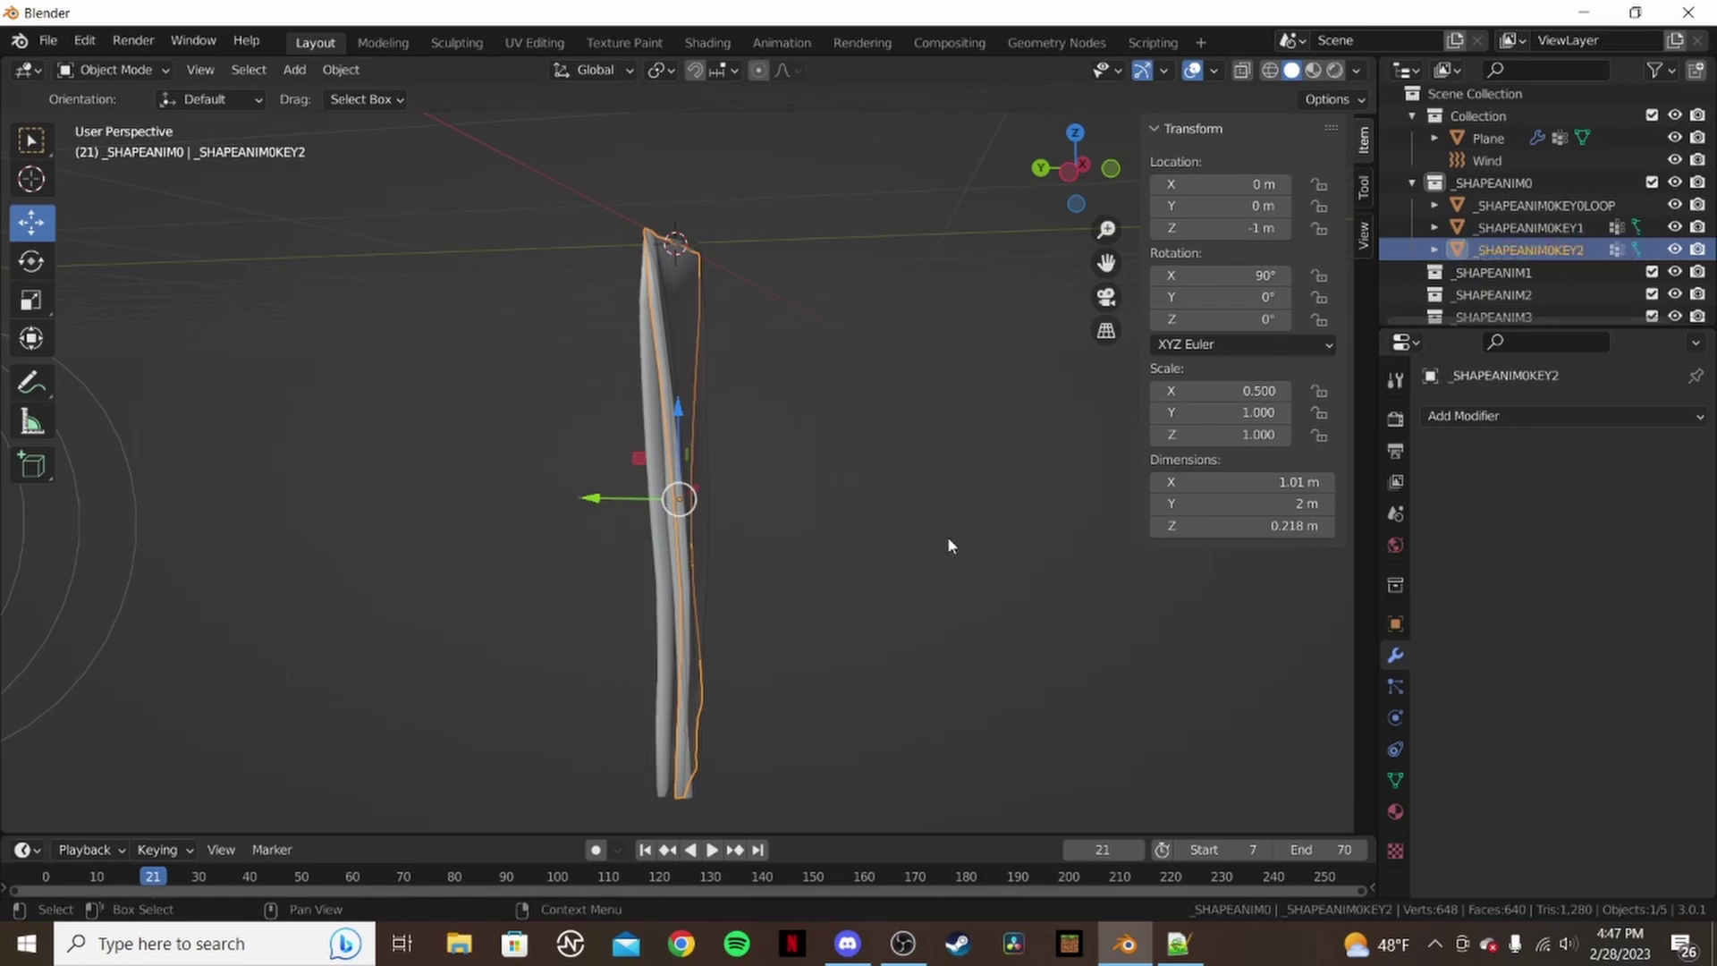
# - Advance the simulated flag Plane to frame 28, copy it and paste the duplicate into the _SHAPEANIM0 collection
pyautogui.click(1489, 139)
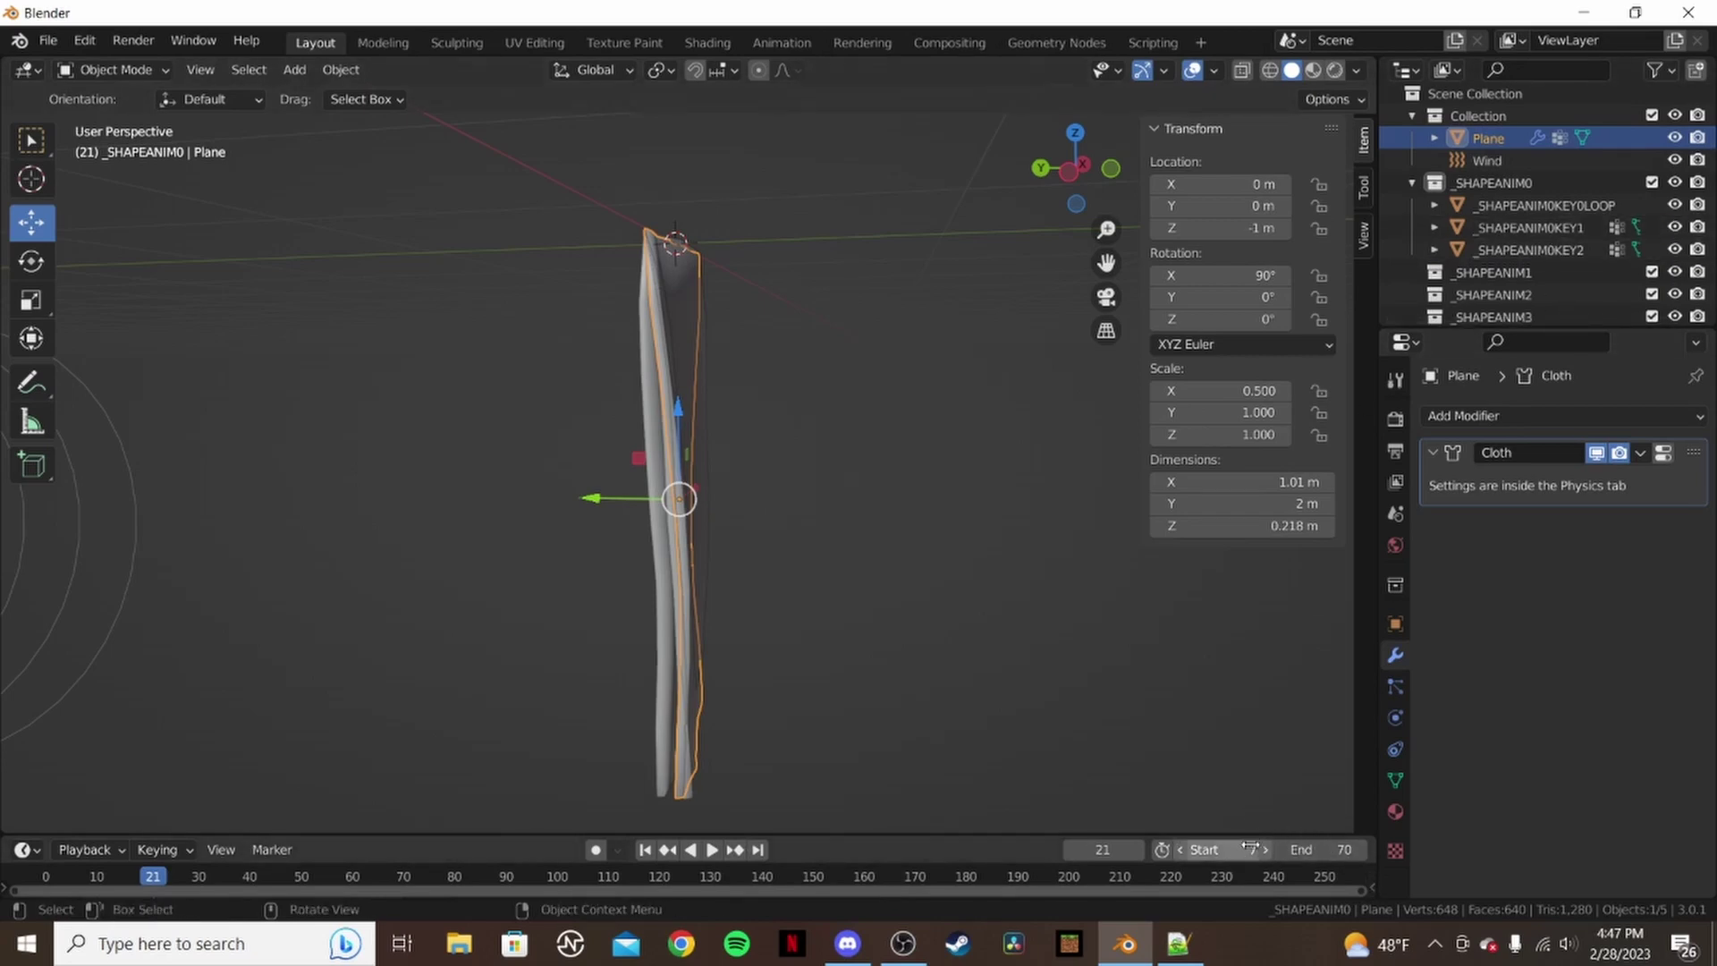
pyautogui.click(1137, 850)
pyautogui.click(1137, 849)
pyautogui.click(1138, 850)
pyautogui.click(1137, 850)
pyautogui.click(1137, 850)
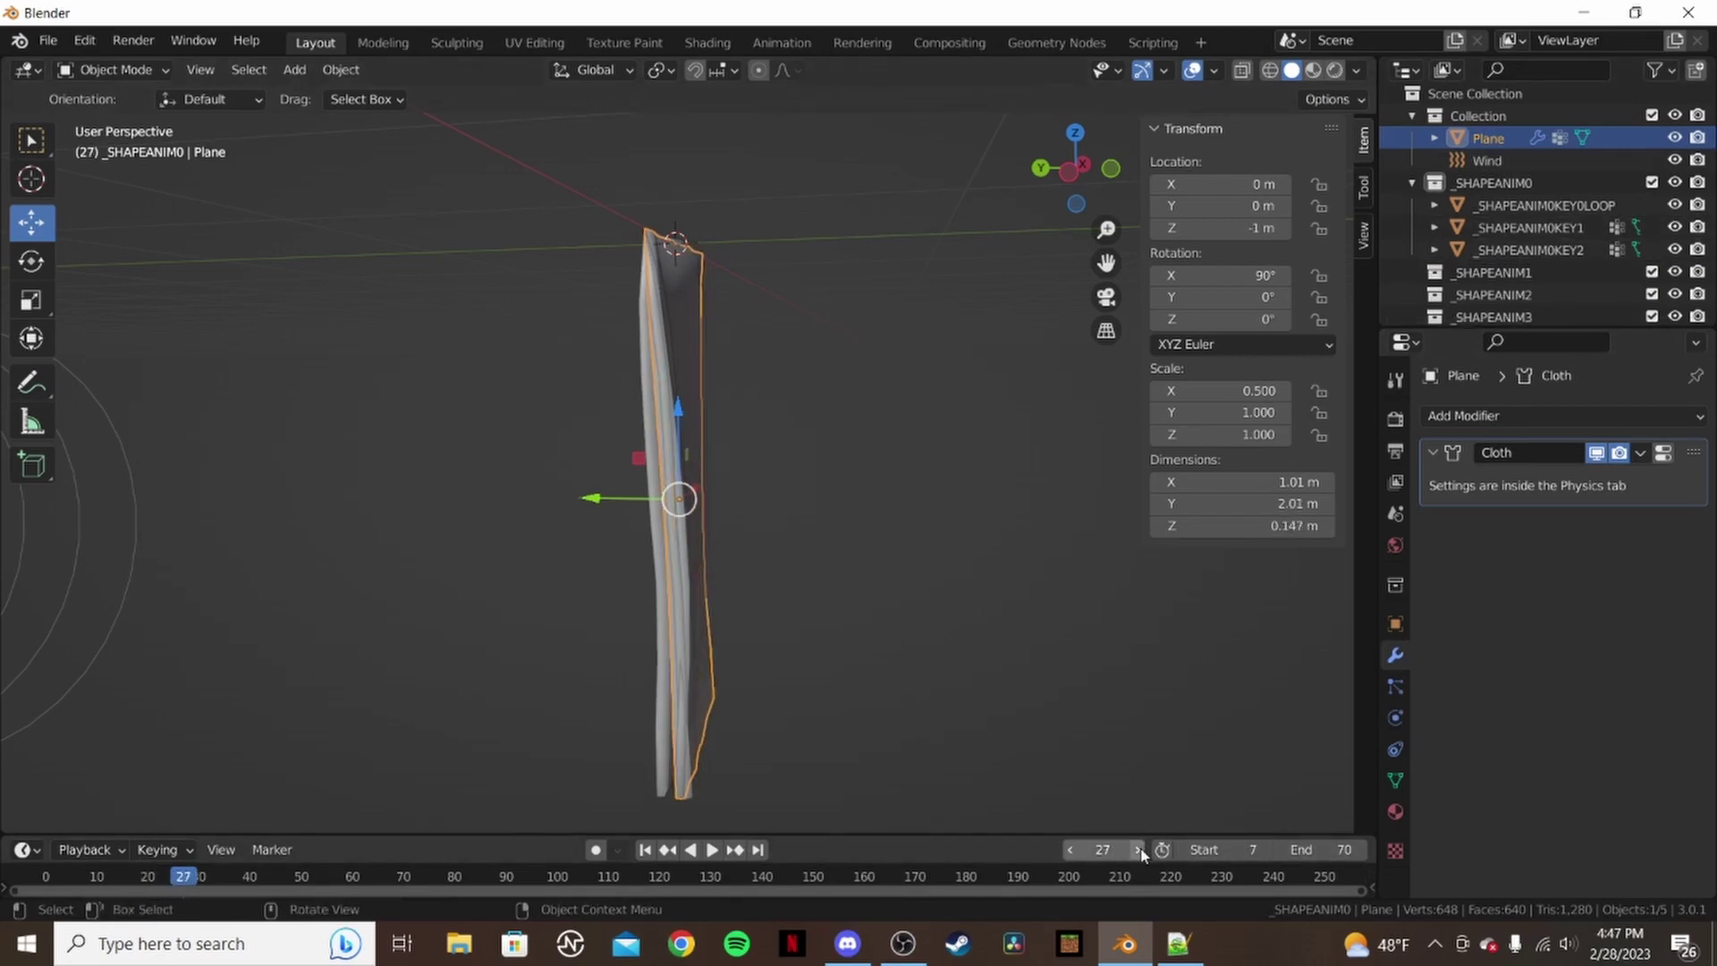
pyautogui.click(1137, 849)
pyautogui.click(1138, 850)
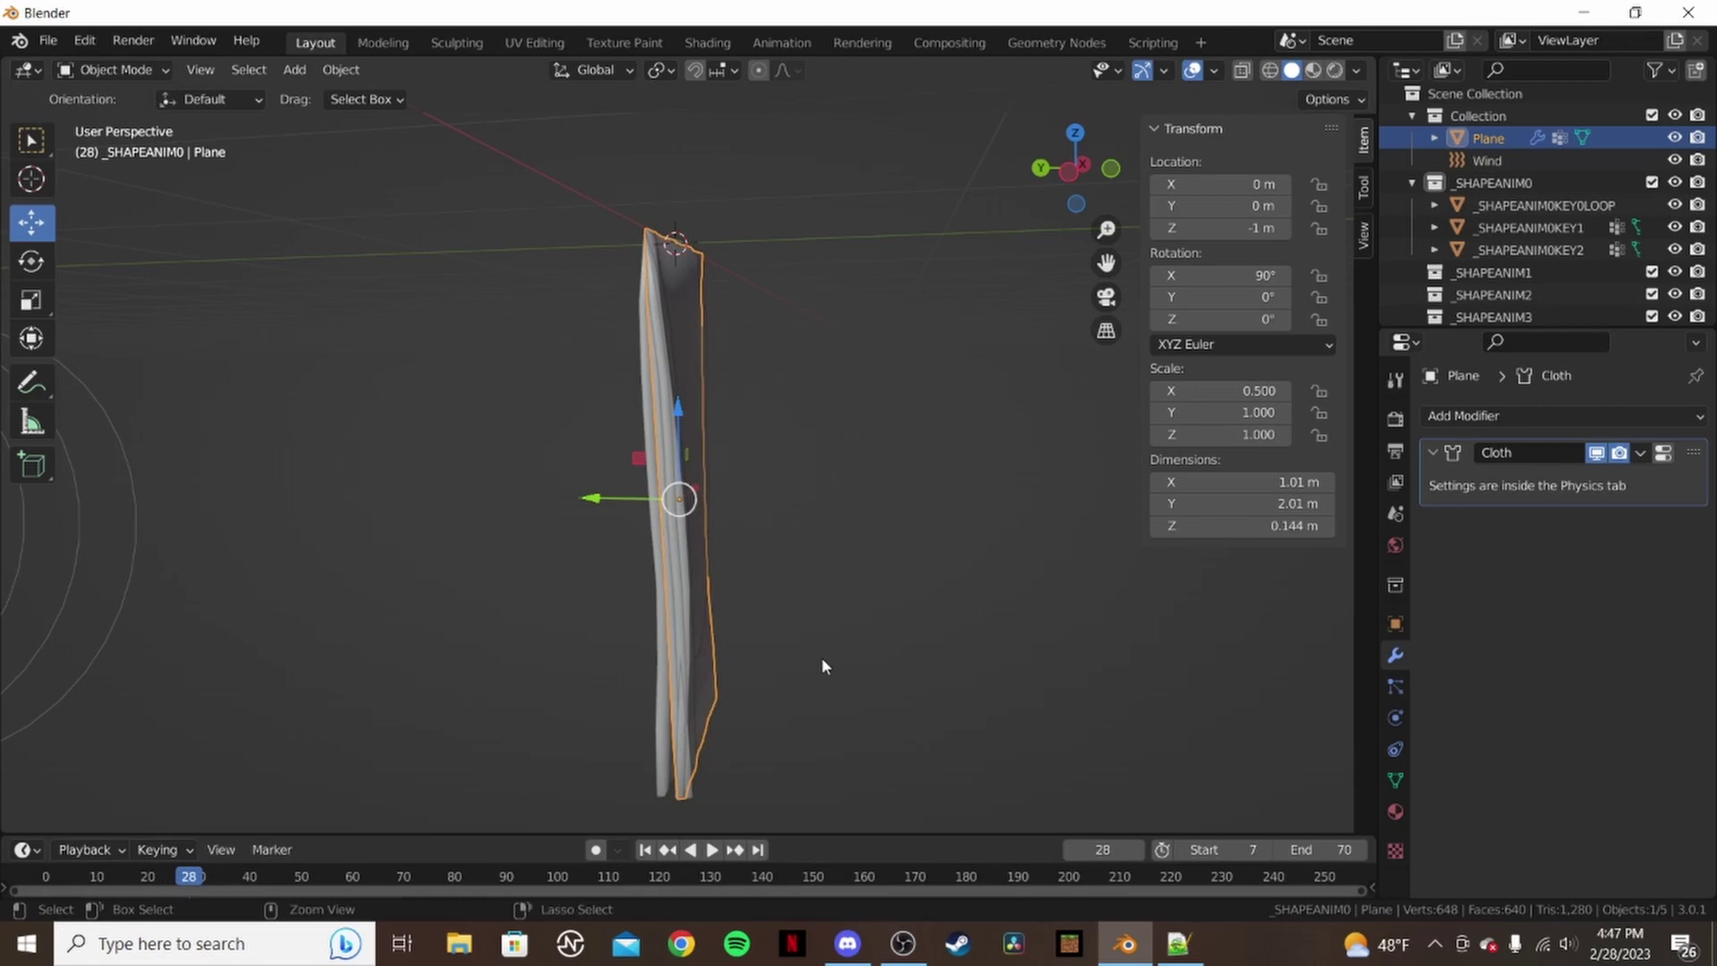
pyautogui.hotkey('ctrl', 'c')
pyautogui.hotkey('ctrl', 'v')
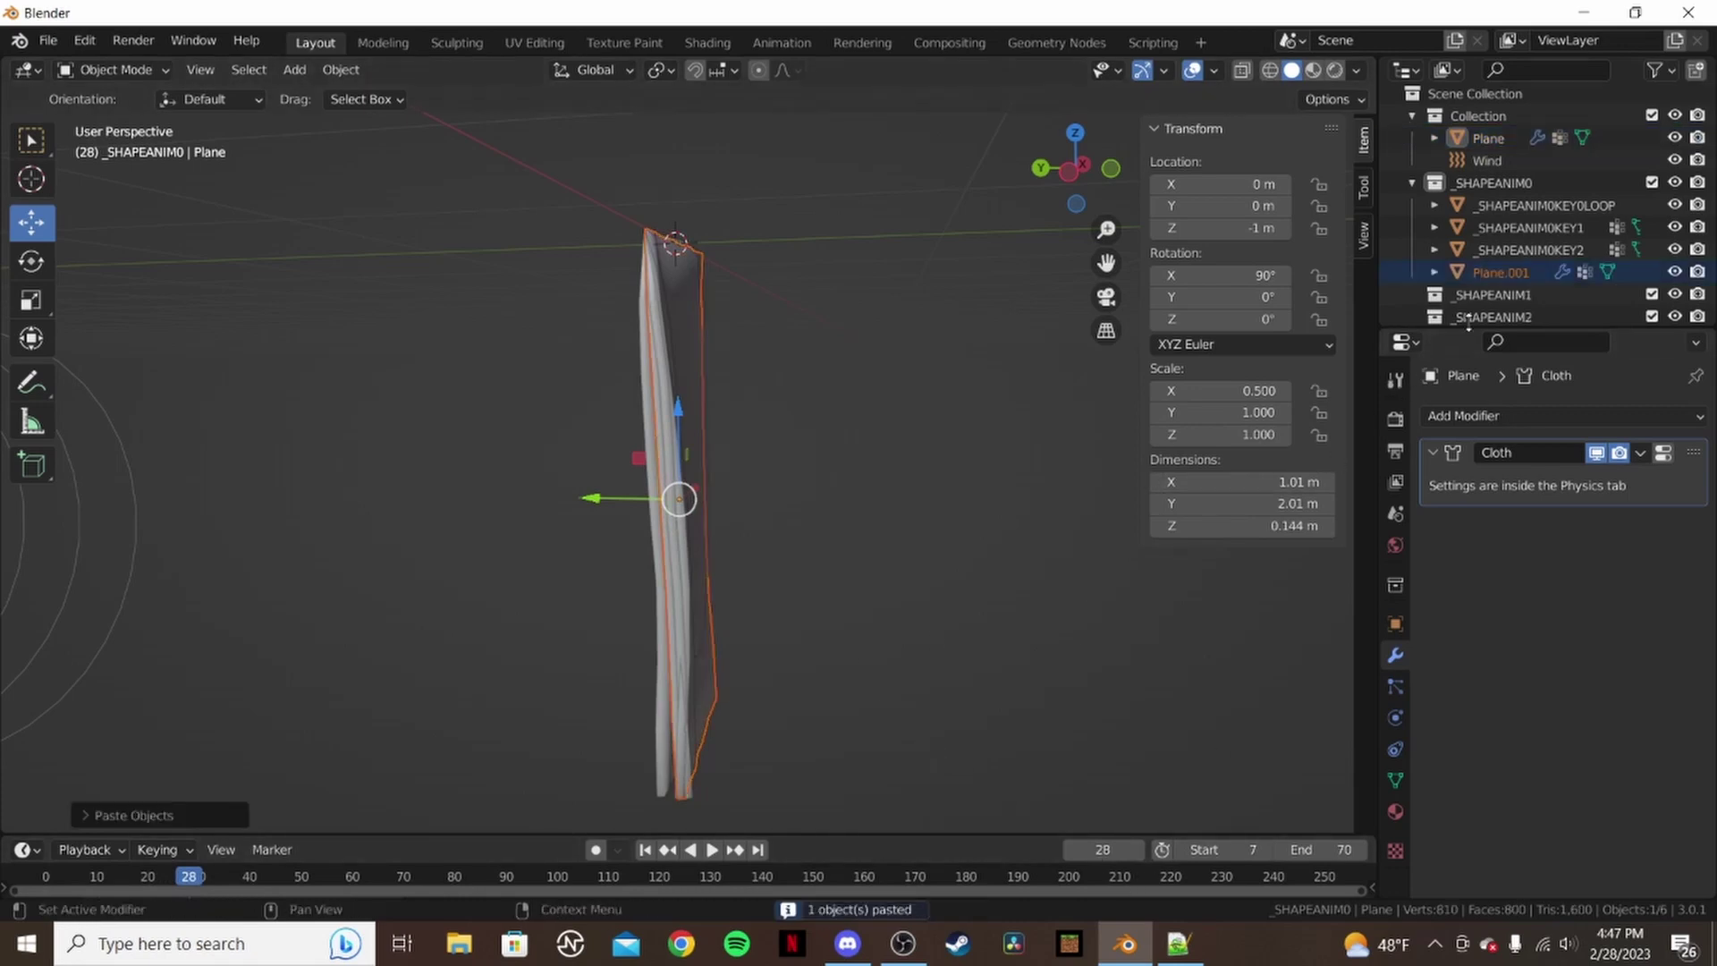
pyautogui.doubleClick(1502, 274)
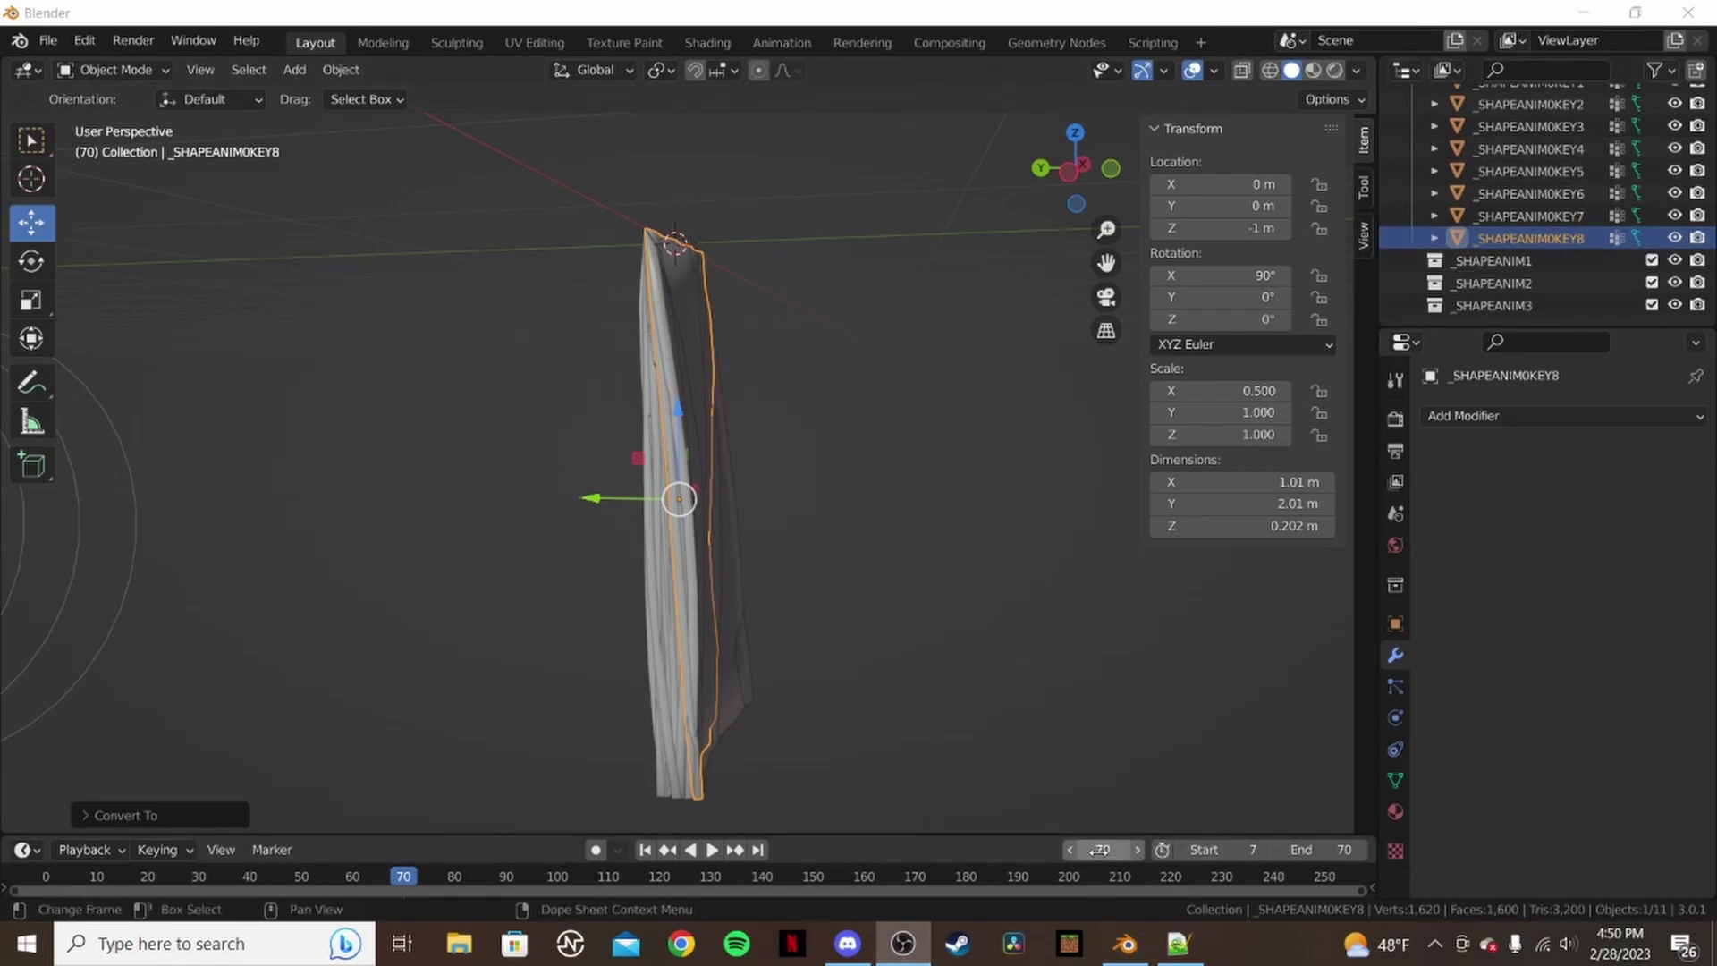
# - Inspect the stacked flag keys from several sides and step the simulation back to frame 63
pyautogui.moveTo(834, 666); pyautogui.dragTo(888, 684, button='middle')
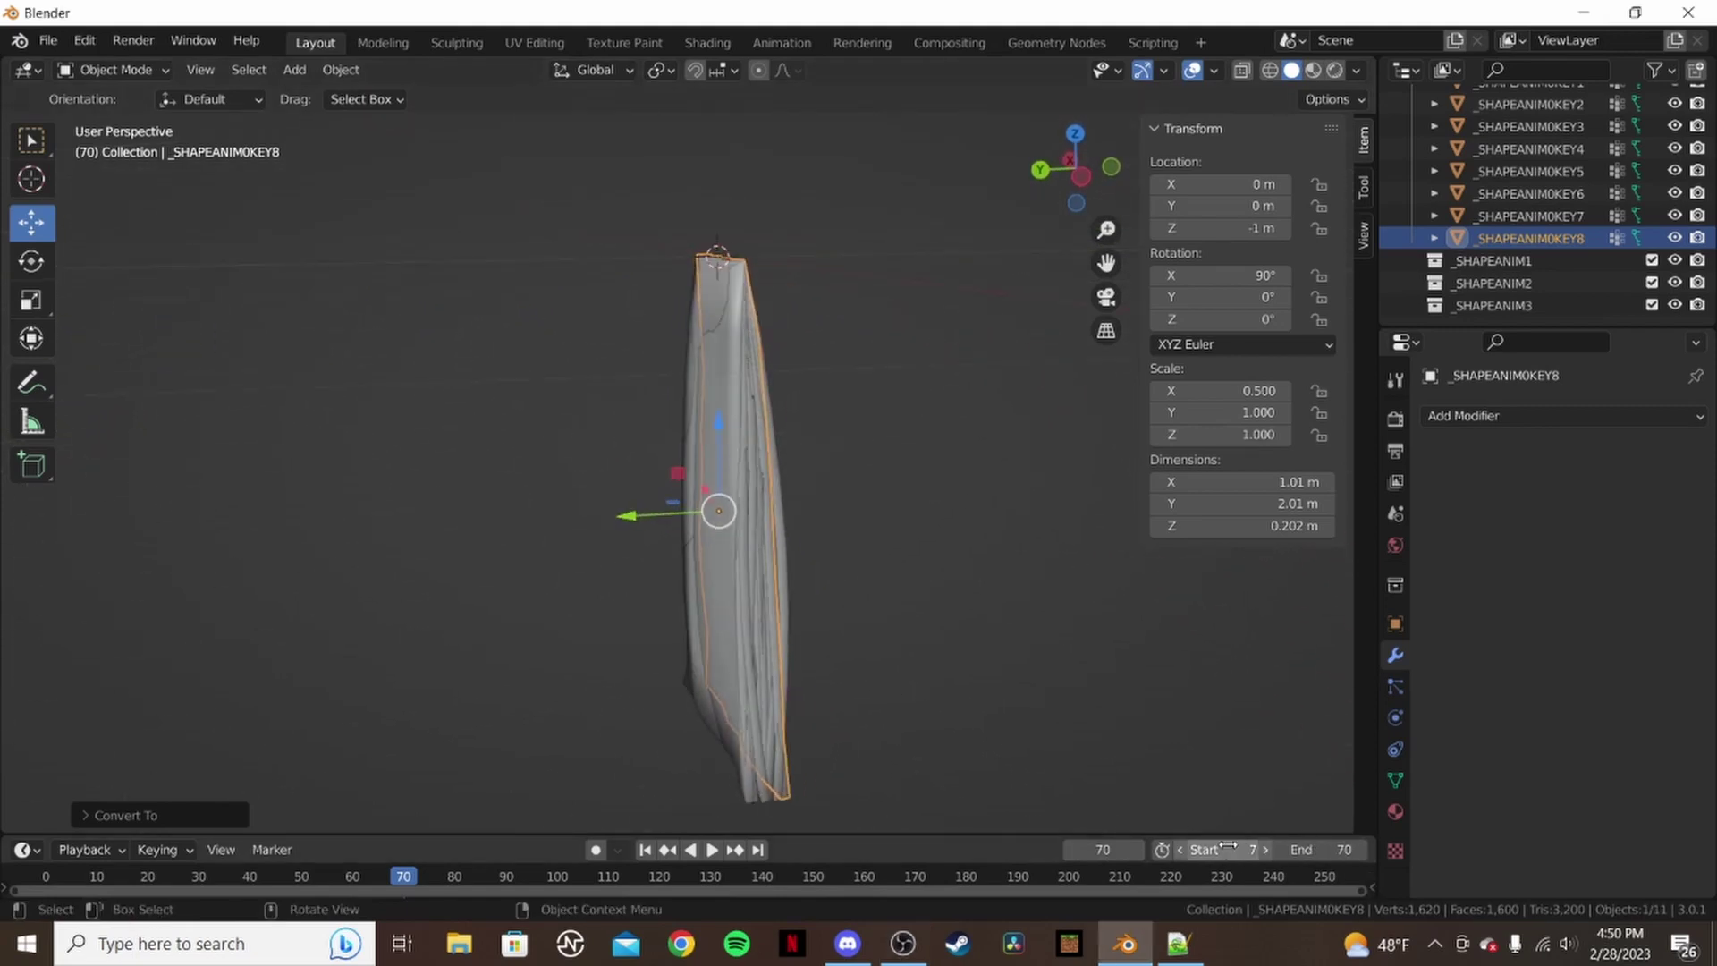
pyautogui.moveTo(964, 675); pyautogui.dragTo(904, 701, button='middle')
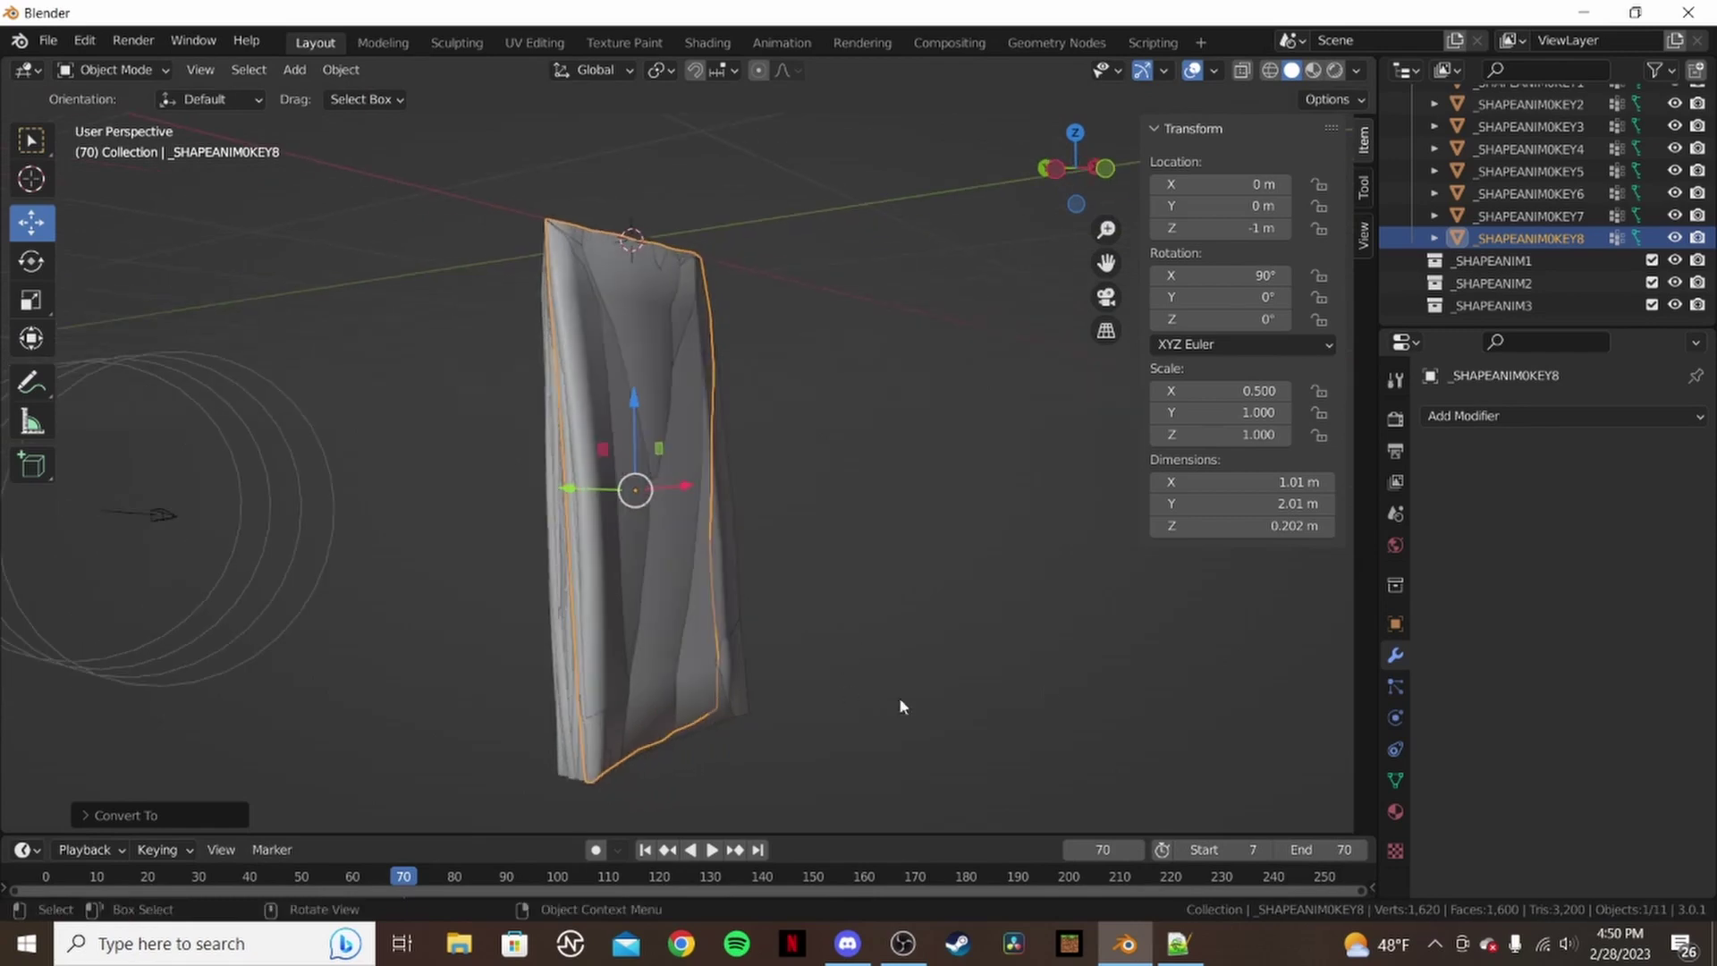
pyautogui.click(1071, 849)
pyautogui.click(1071, 850)
pyautogui.click(1071, 849)
pyautogui.click(1071, 849)
pyautogui.click(1072, 849)
pyautogui.click(1071, 849)
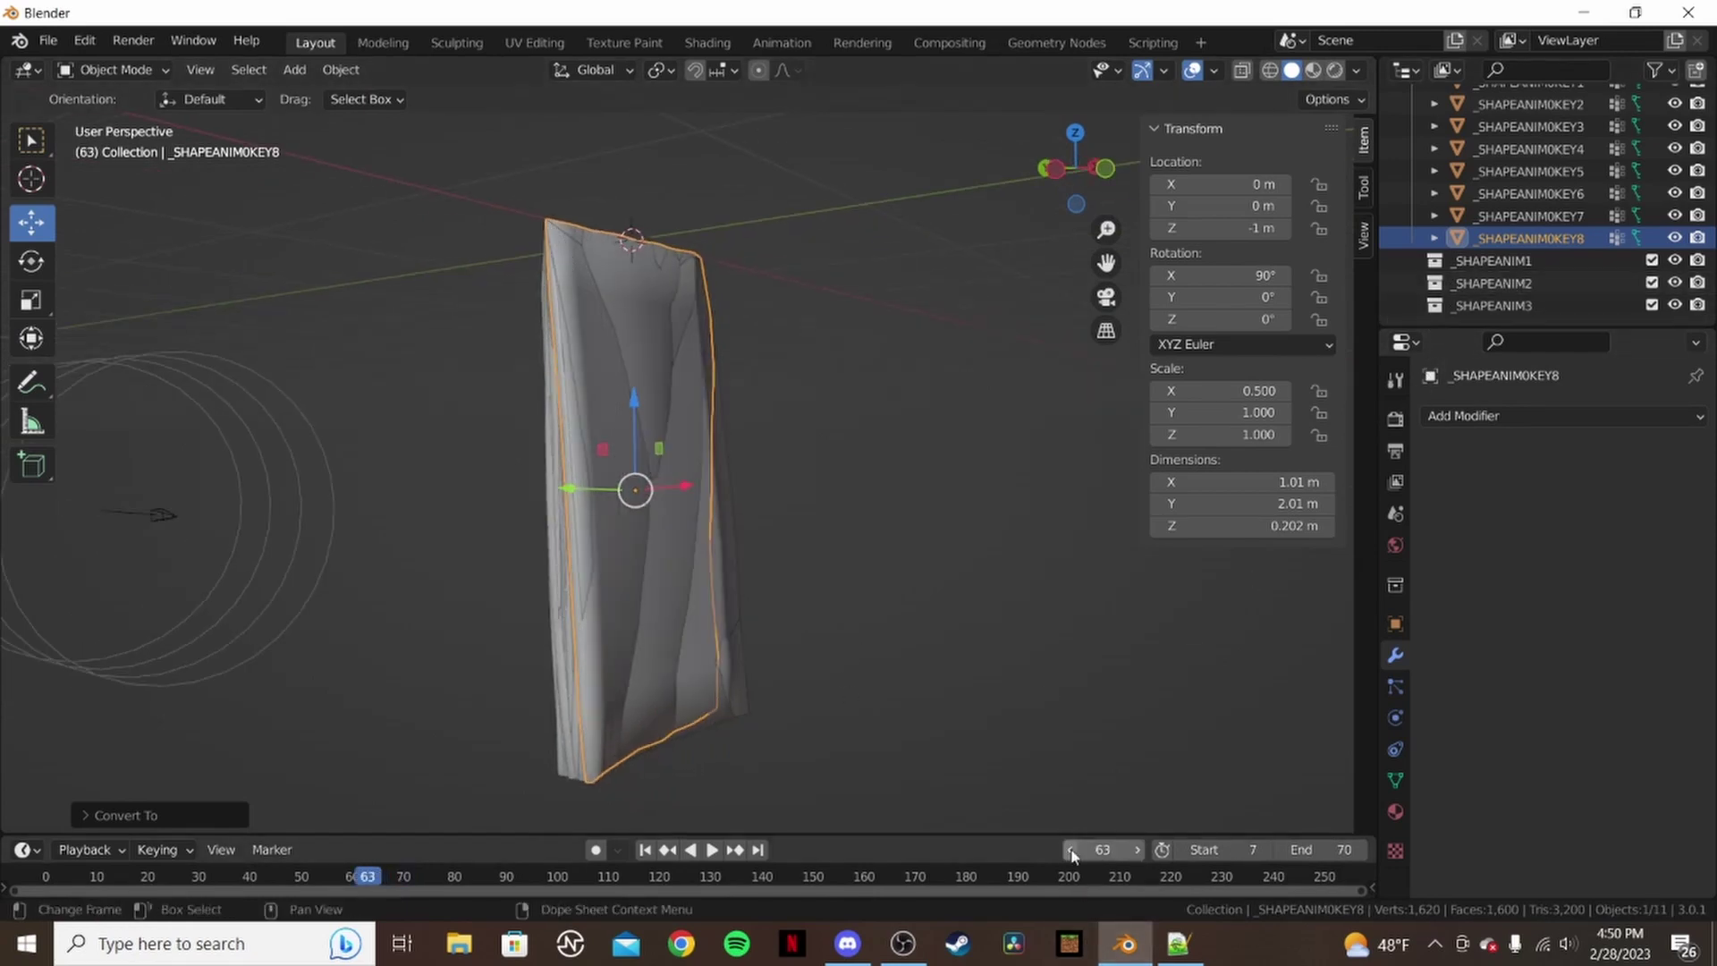
# - Examine the stacked flag keys from several sides and review the _SHAPEANIM0 key list from KEY0LOOP to KEY8
pyautogui.click(1071, 849)
pyautogui.moveTo(554, 720); pyautogui.dragTo(752, 707, button='middle')
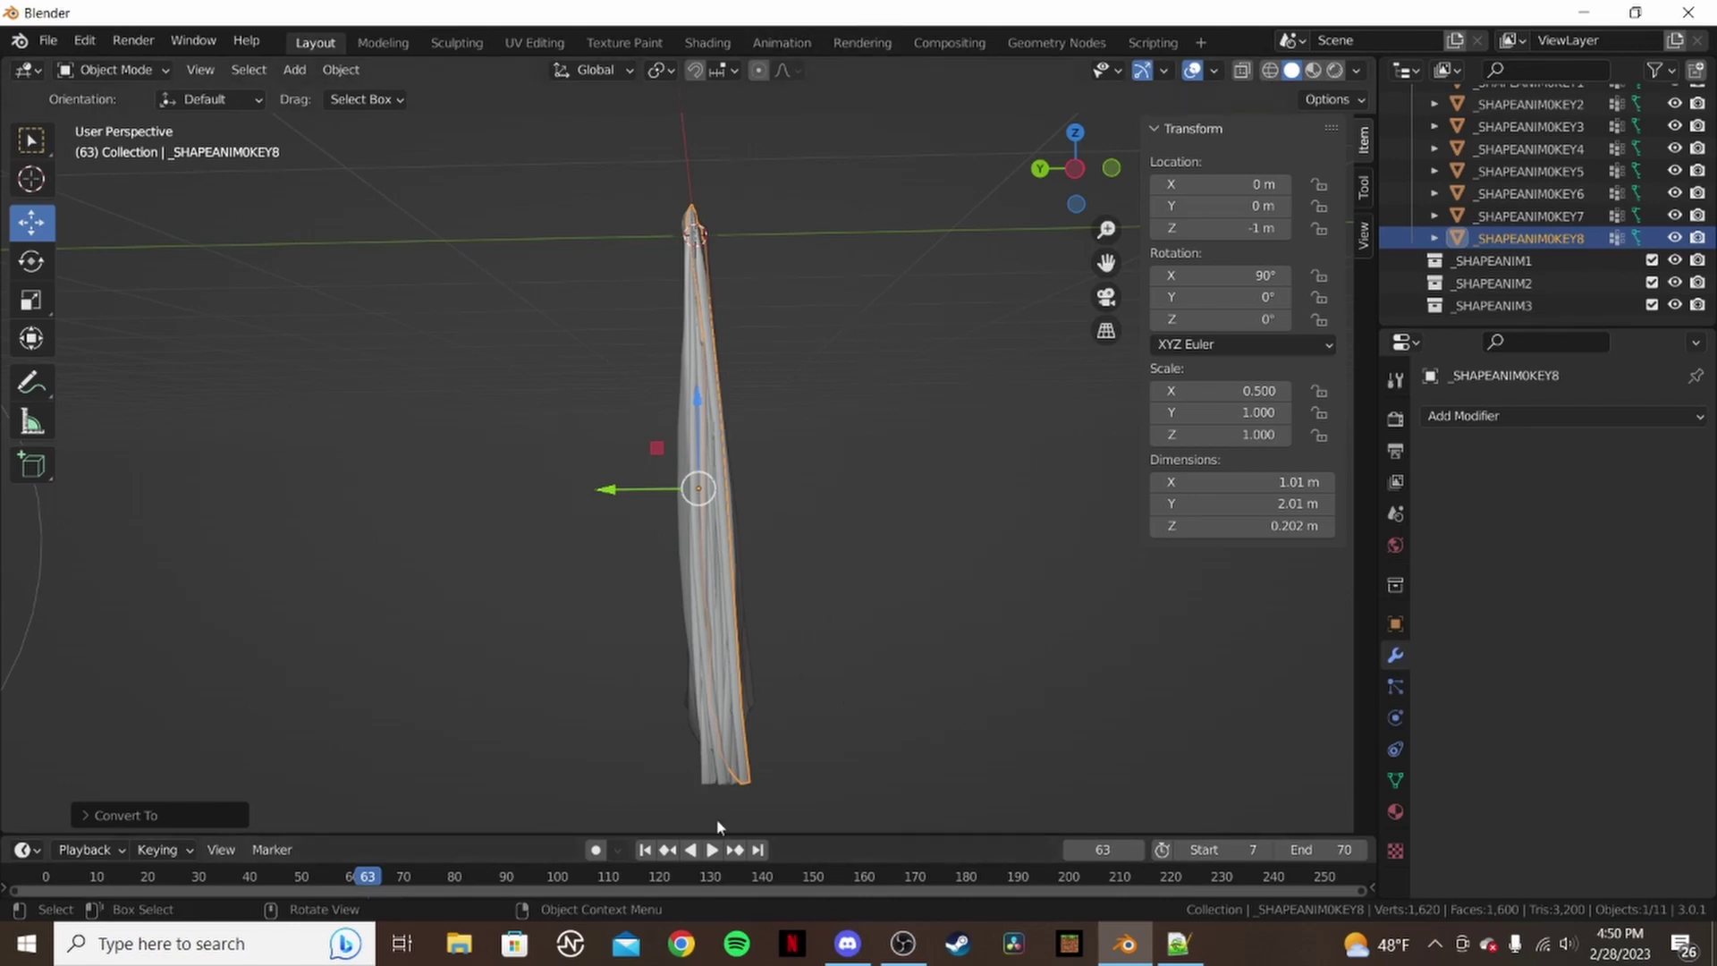
pyautogui.moveTo(855, 682); pyautogui.dragTo(814, 658, button='middle')
pyautogui.scroll(5, 1648, 140)
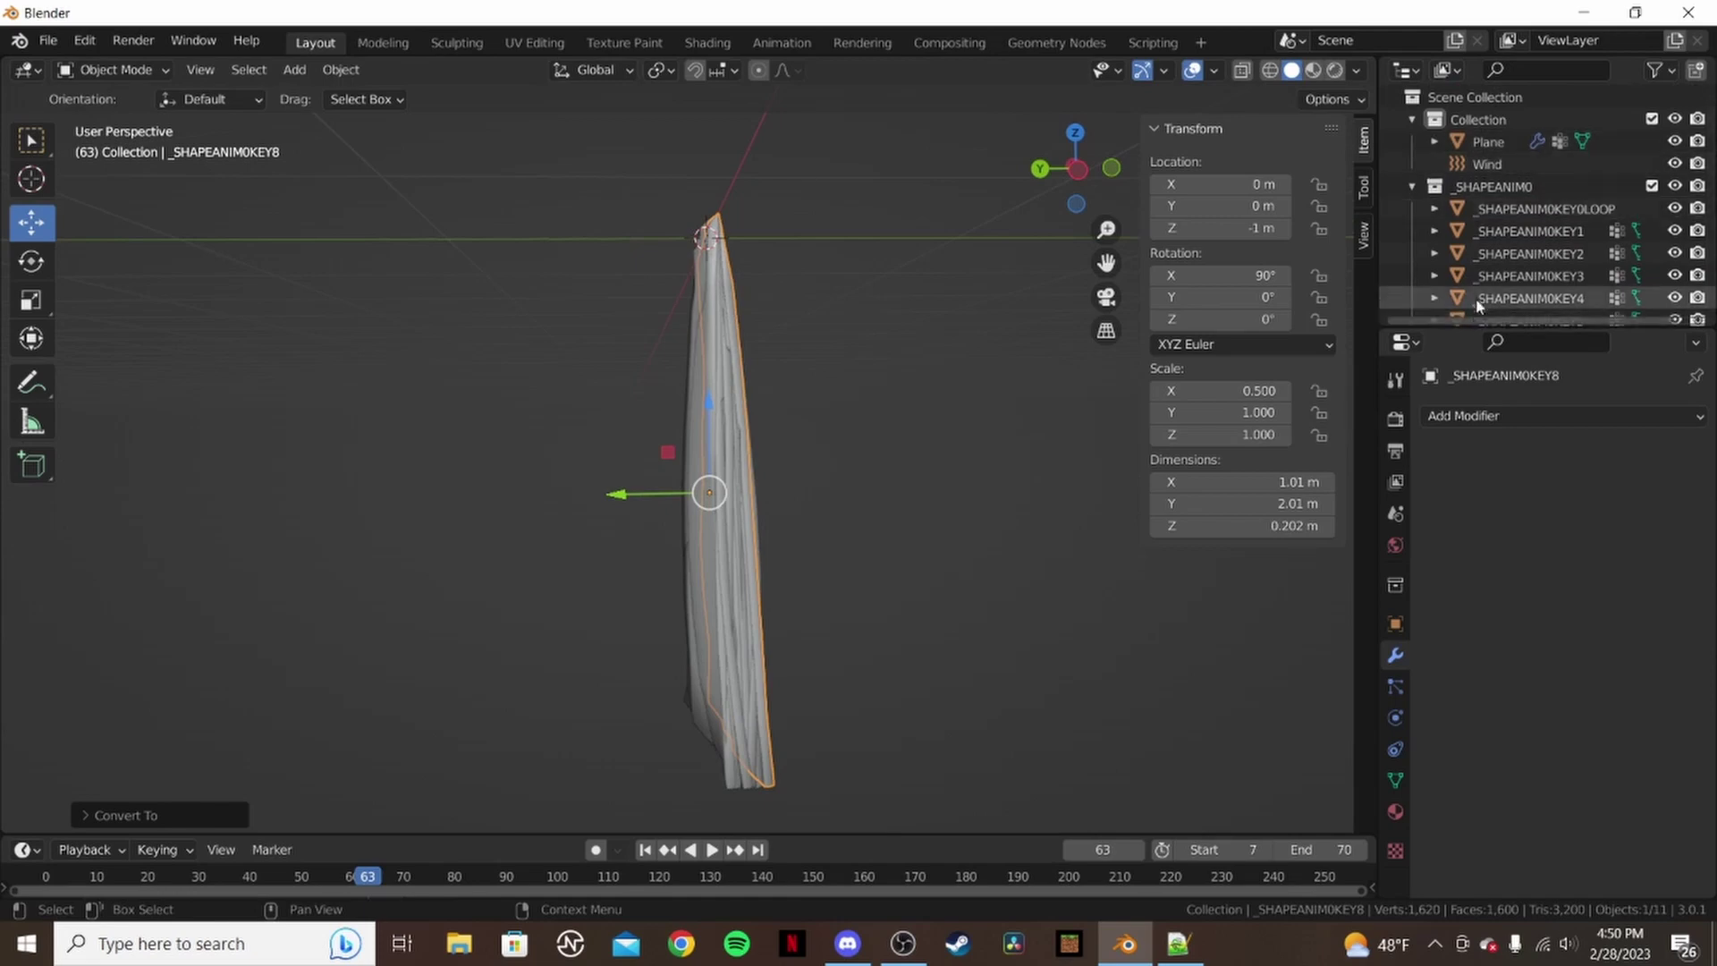
pyautogui.scroll(-4, 1648, 161)
pyautogui.scroll(4, 1649, 179)
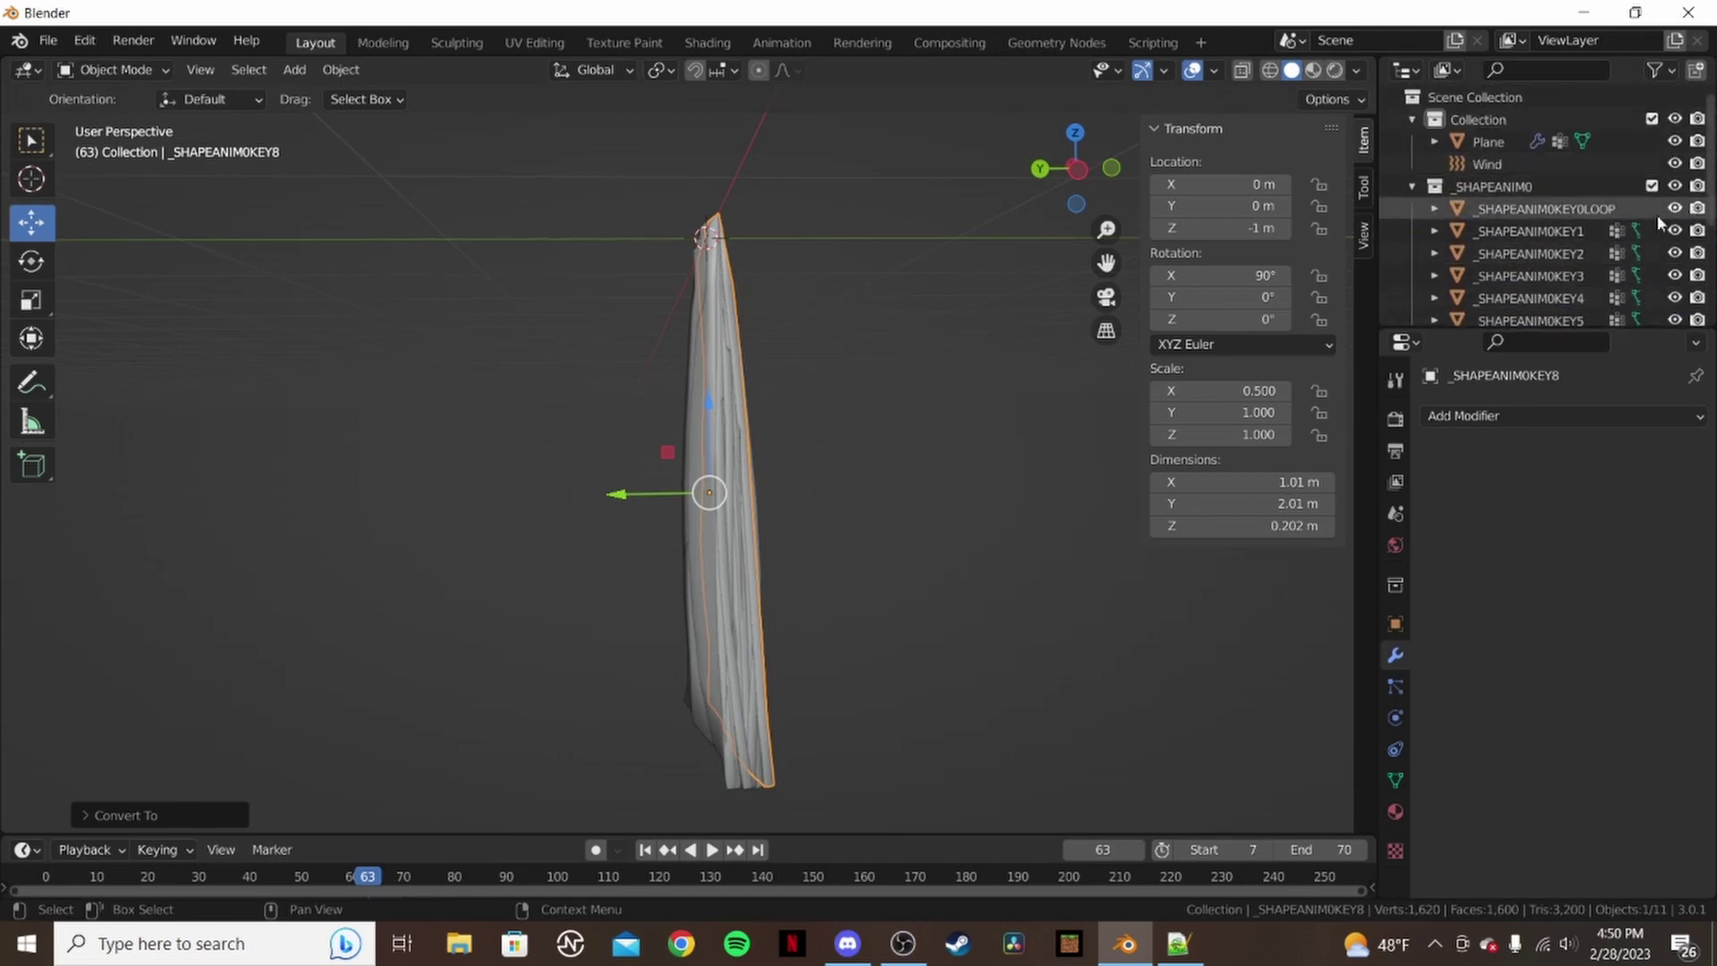
pyautogui.scroll(-5, 1656, 213)
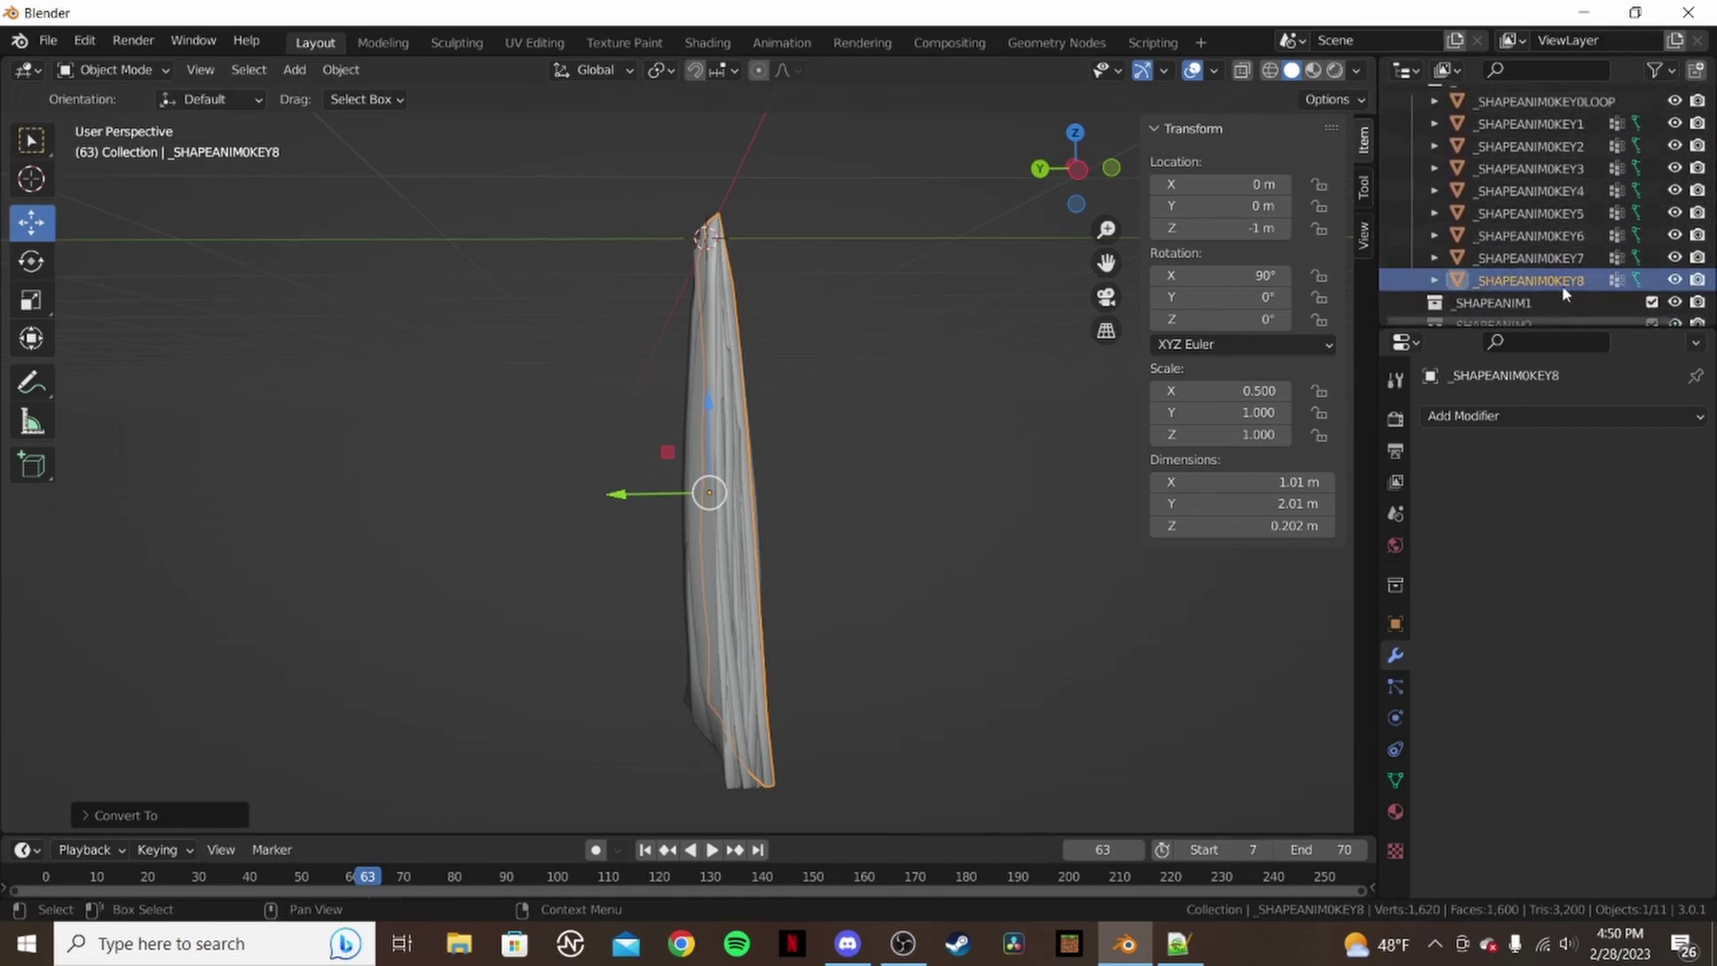
pyautogui.scroll(3, 1533, 204)
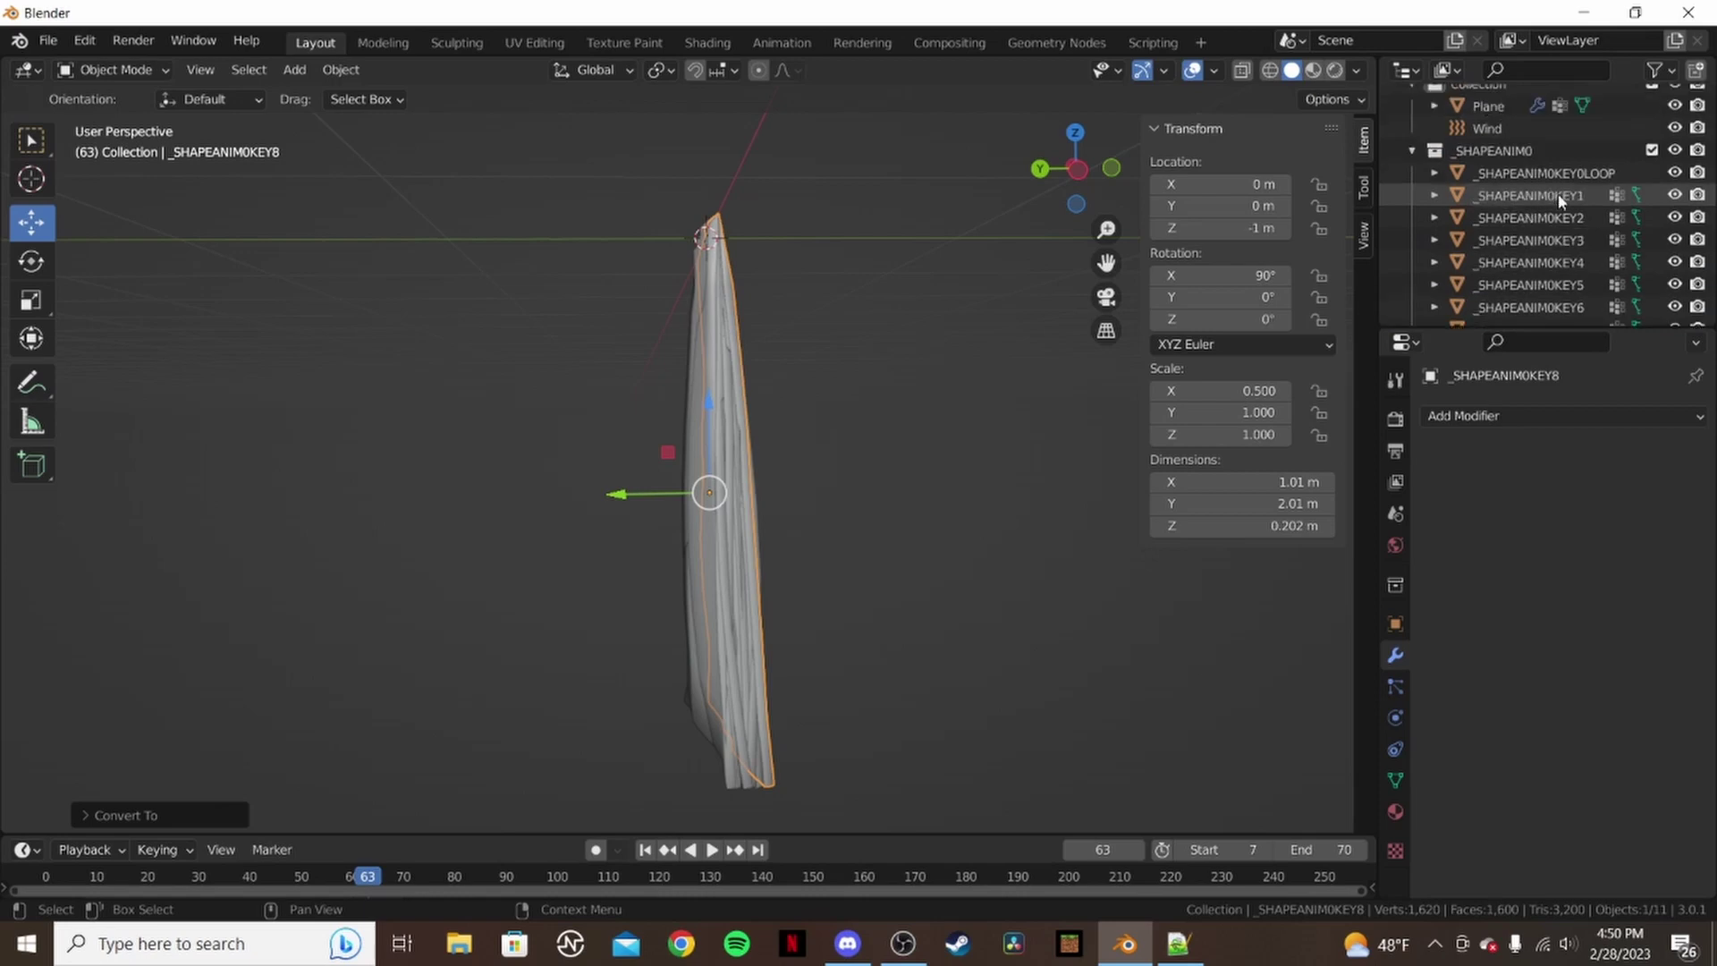
pyautogui.scroll(2, 1601, 148)
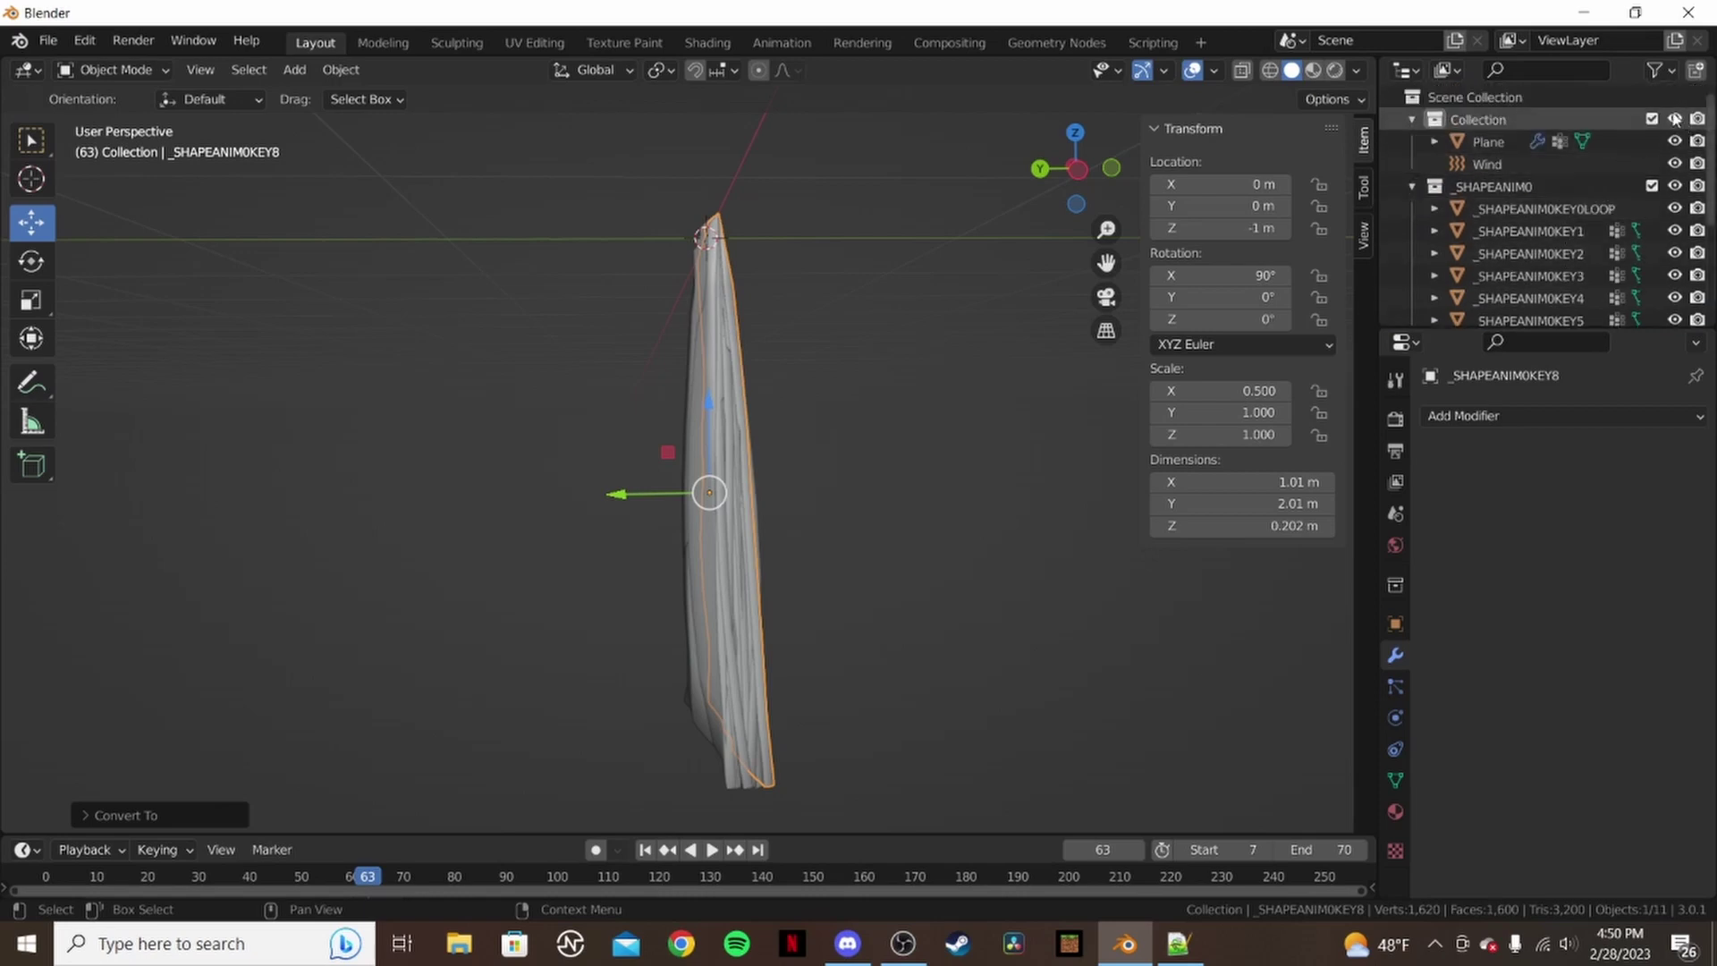
pyautogui.moveTo(775, 449); pyautogui.dragTo(939, 448, button='middle')
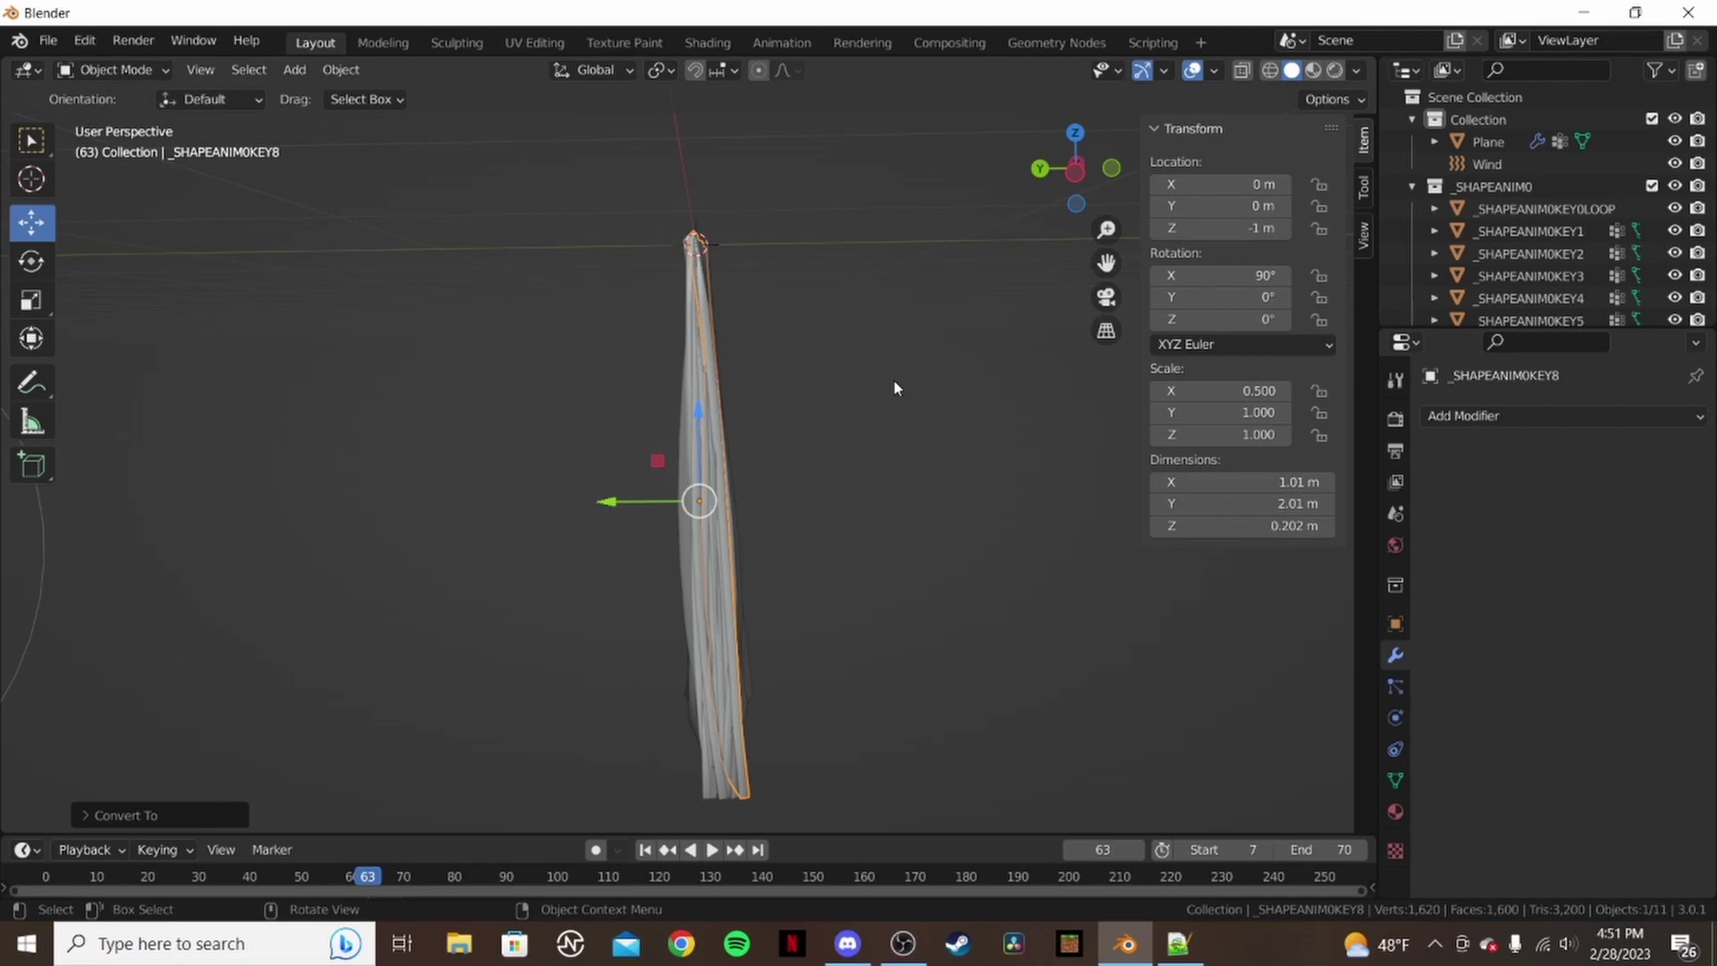
pyautogui.moveTo(894, 386); pyautogui.dragTo(742, 523, button='middle')
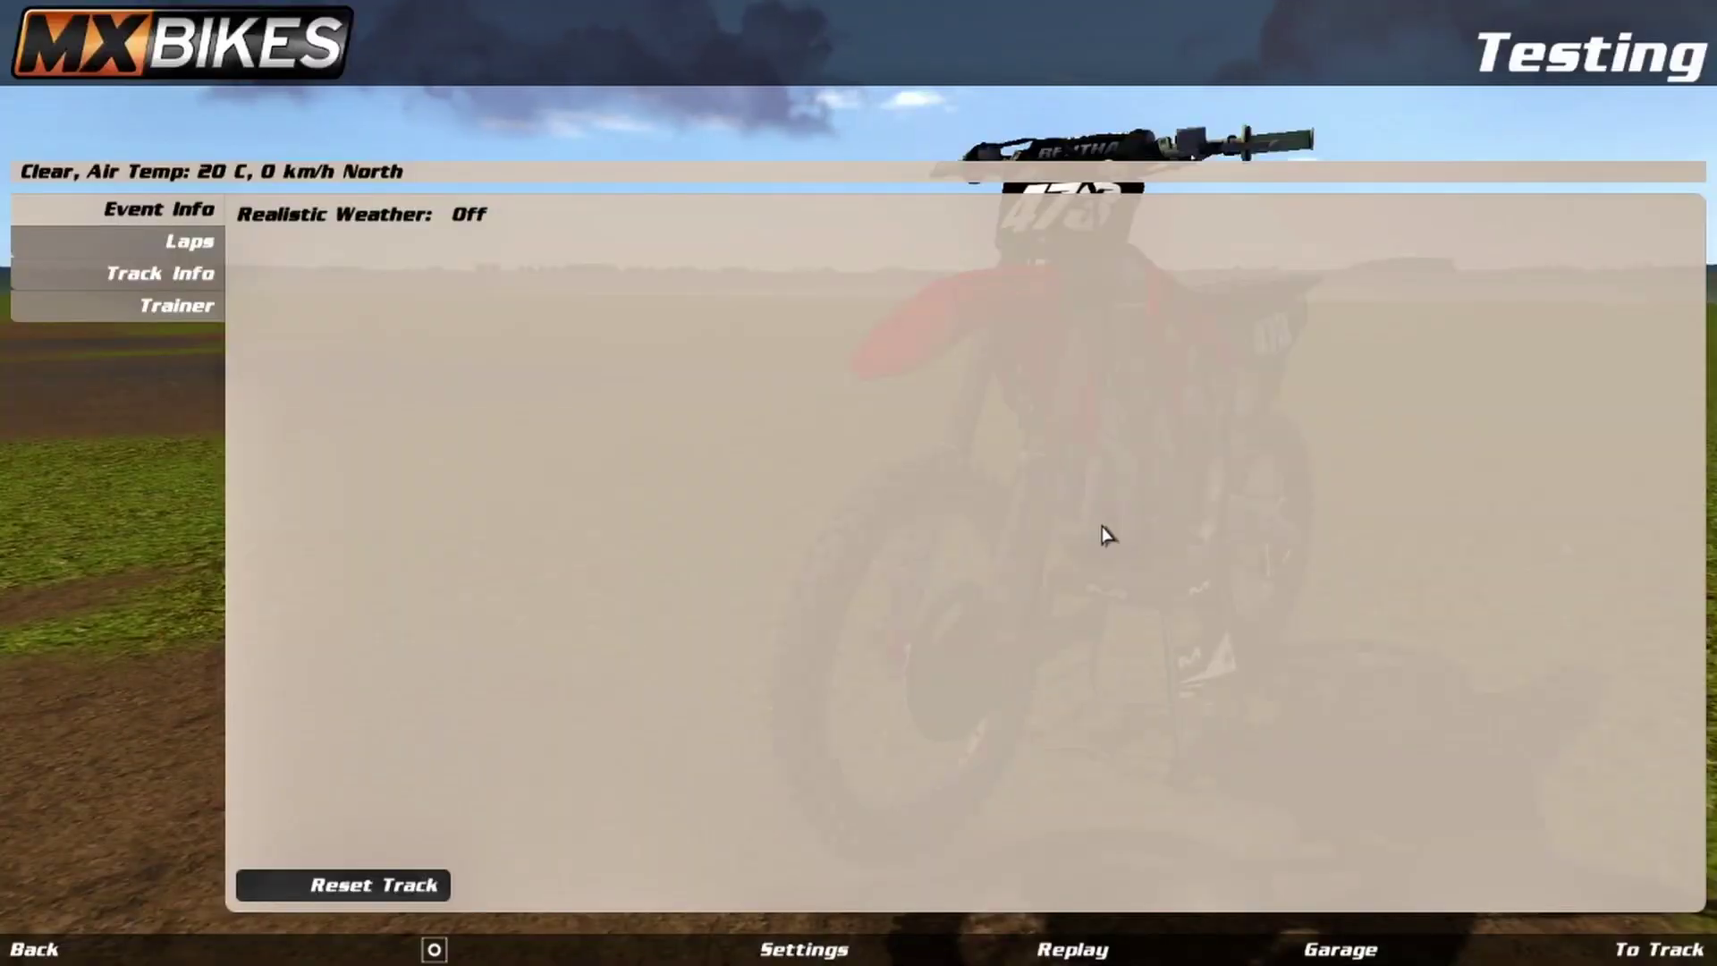
# - In MX Bikes, open the replay with the Free-Roam camera and fly up to the flags to examine their waving
pyautogui.click(1115, 948)
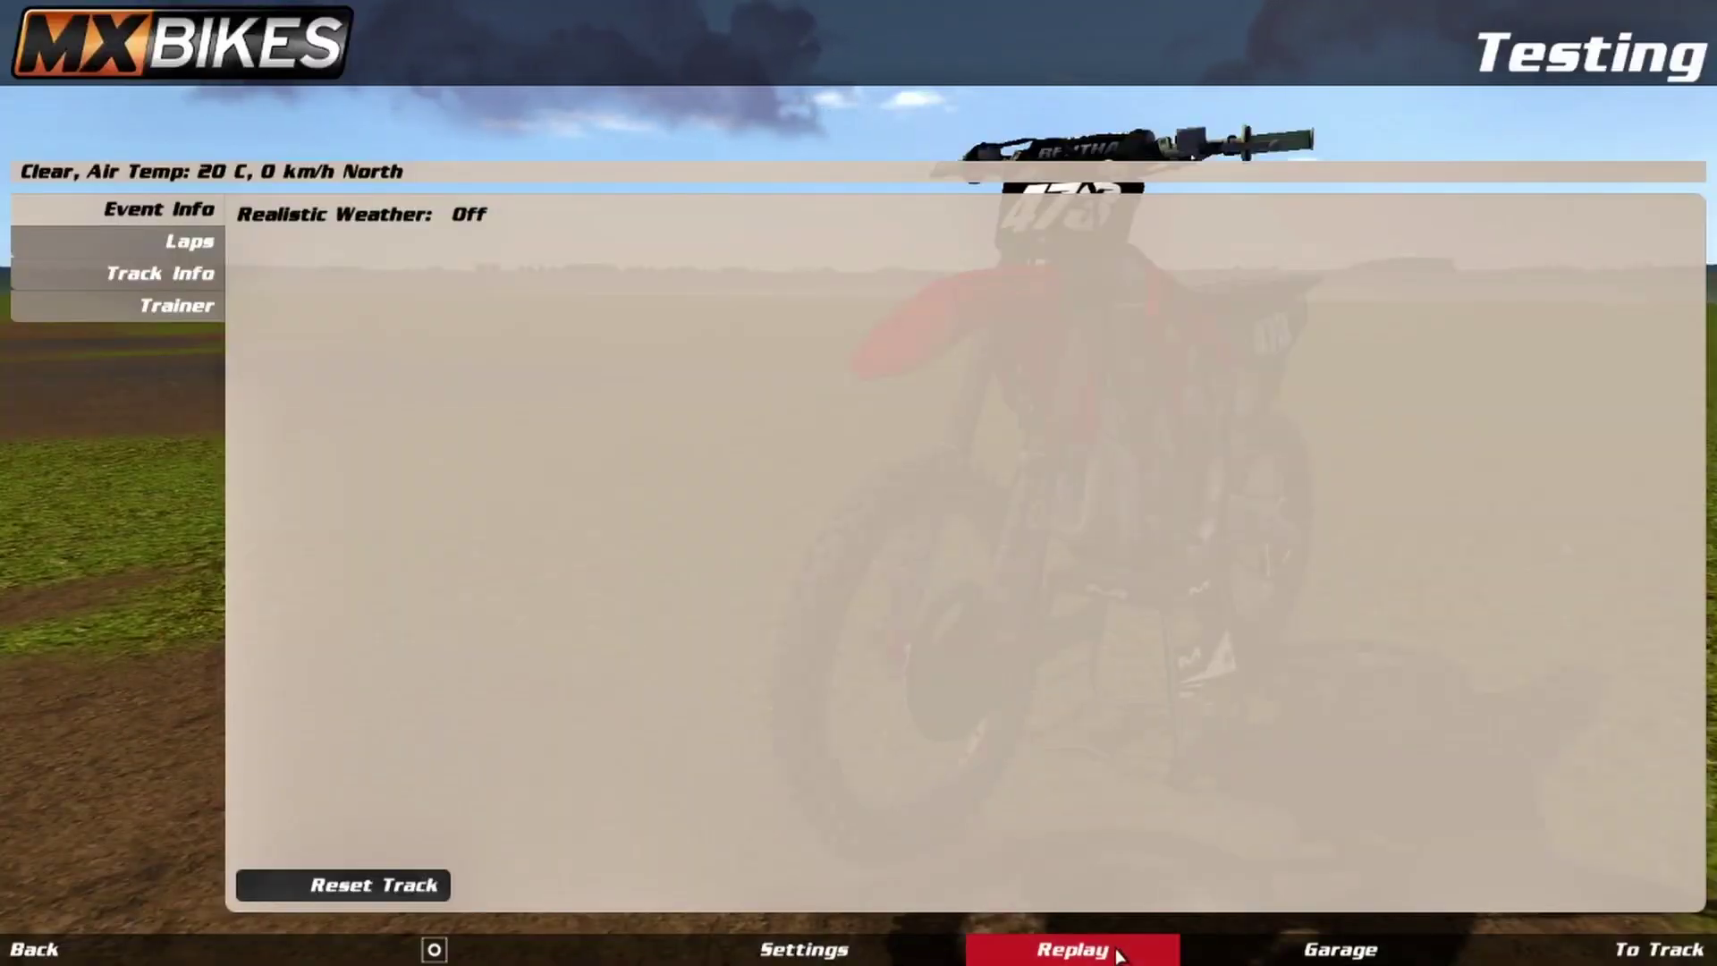
pyautogui.click(1436, 54)
pyautogui.click(1537, 338)
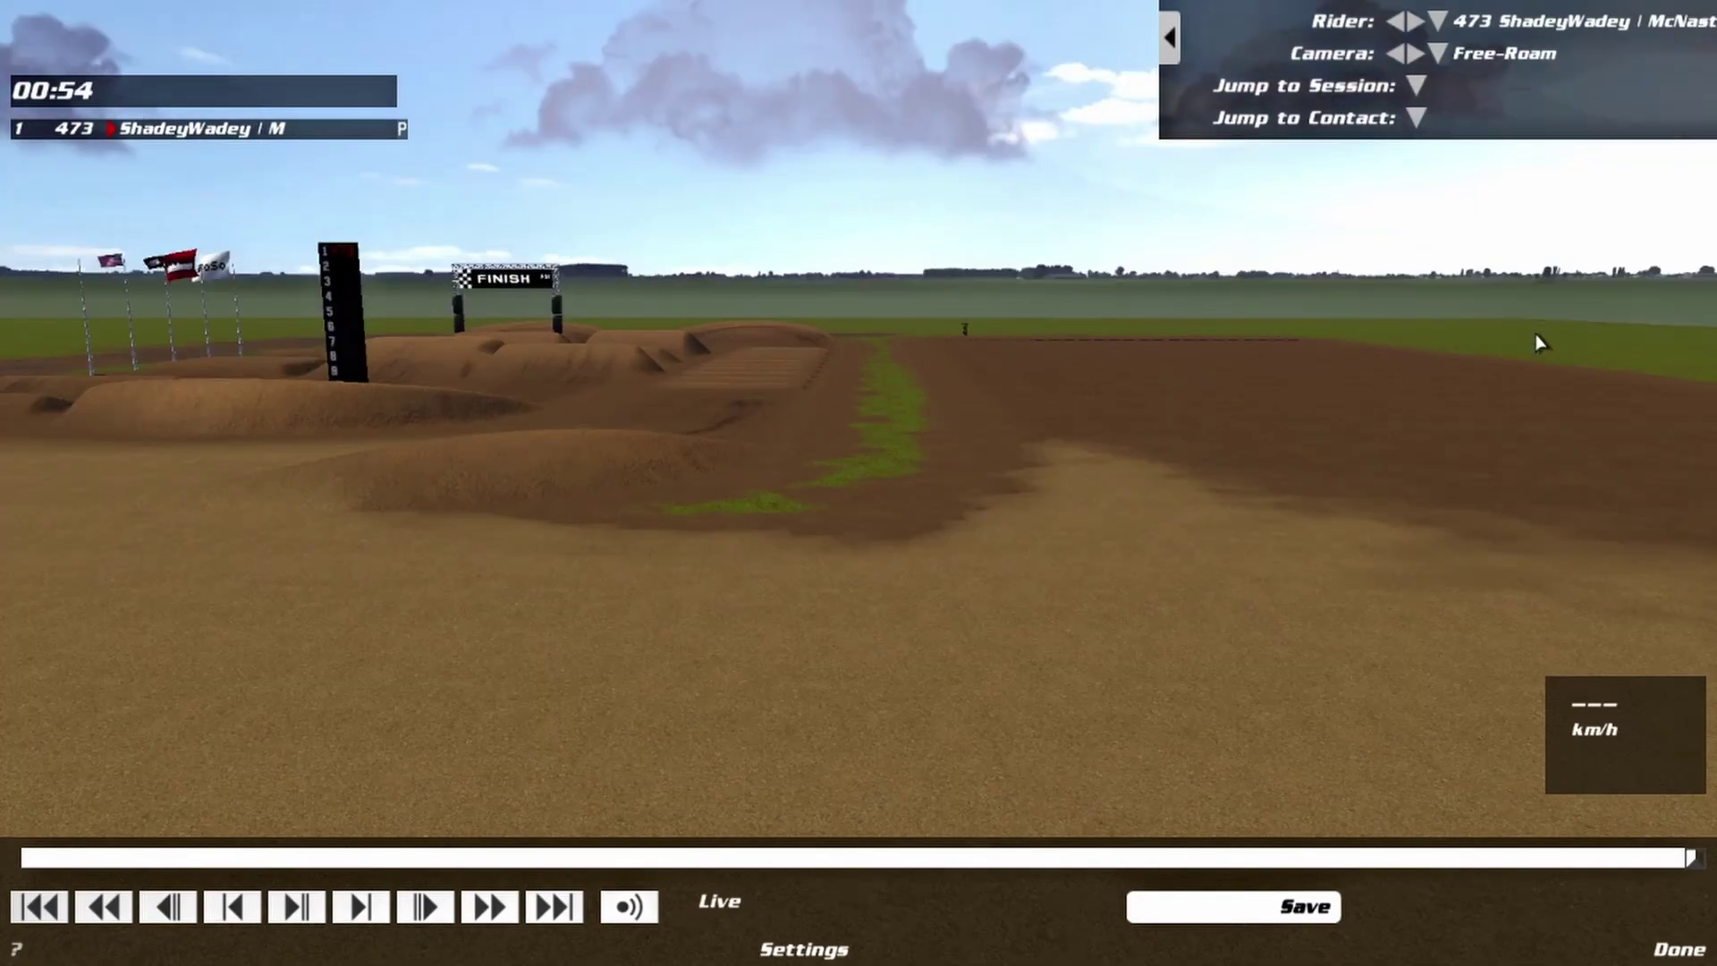
pyautogui.press('Up')
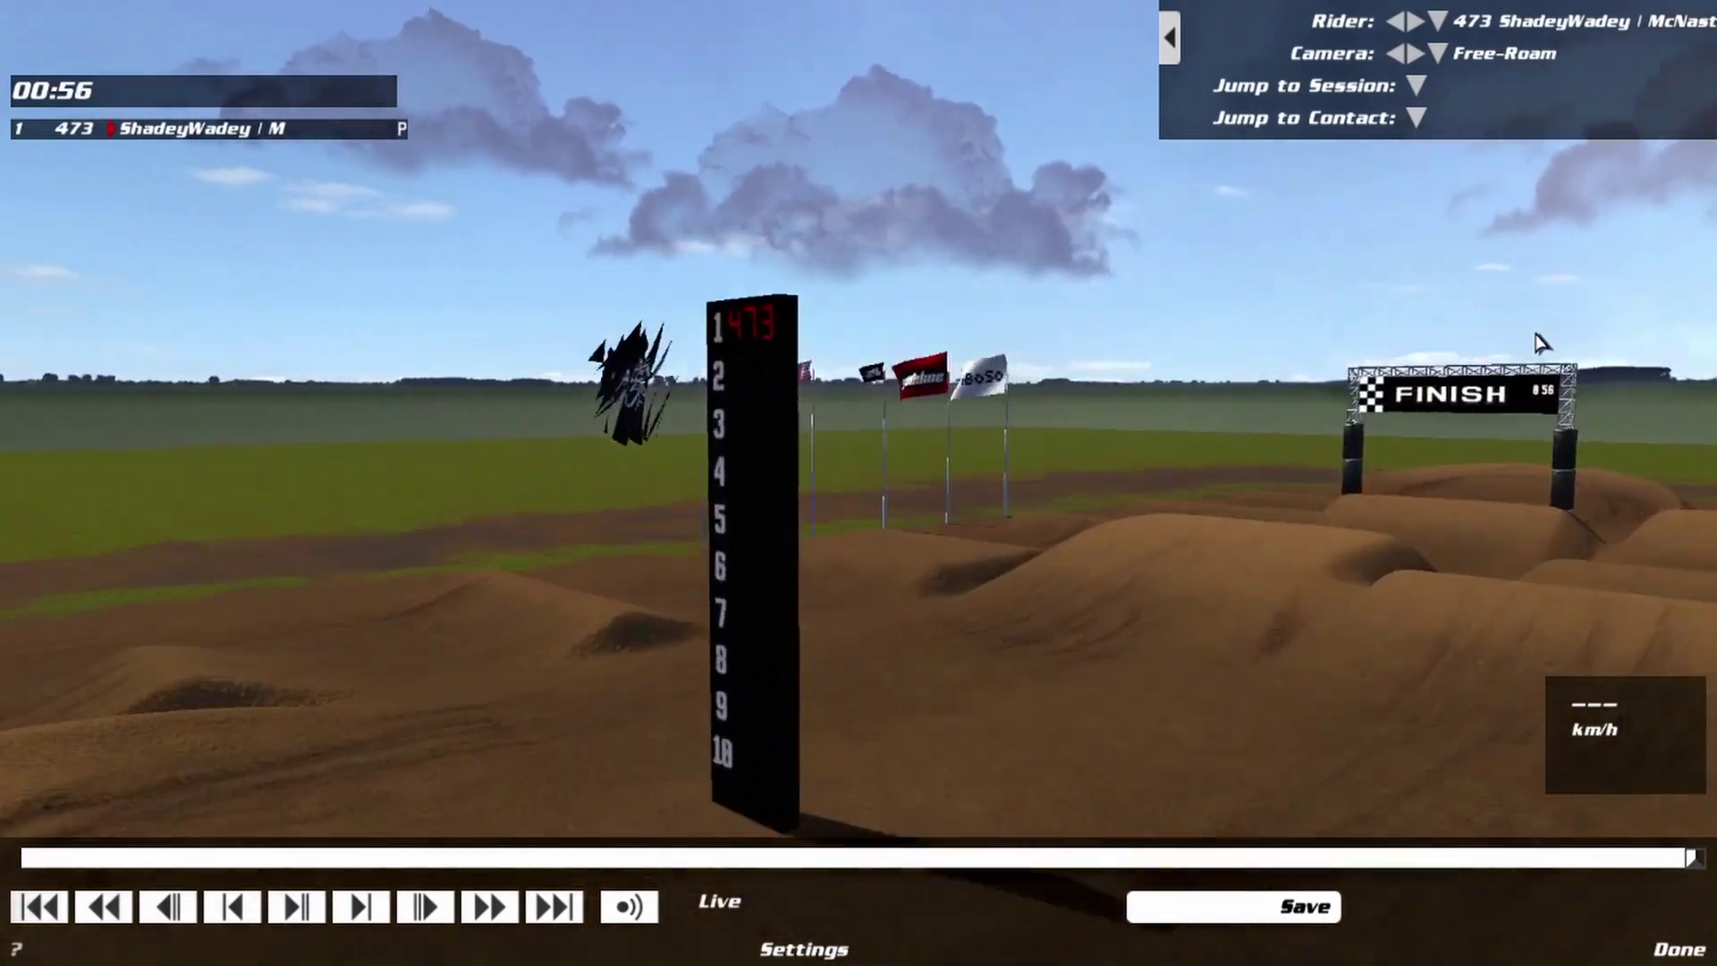
pyautogui.press('Up')
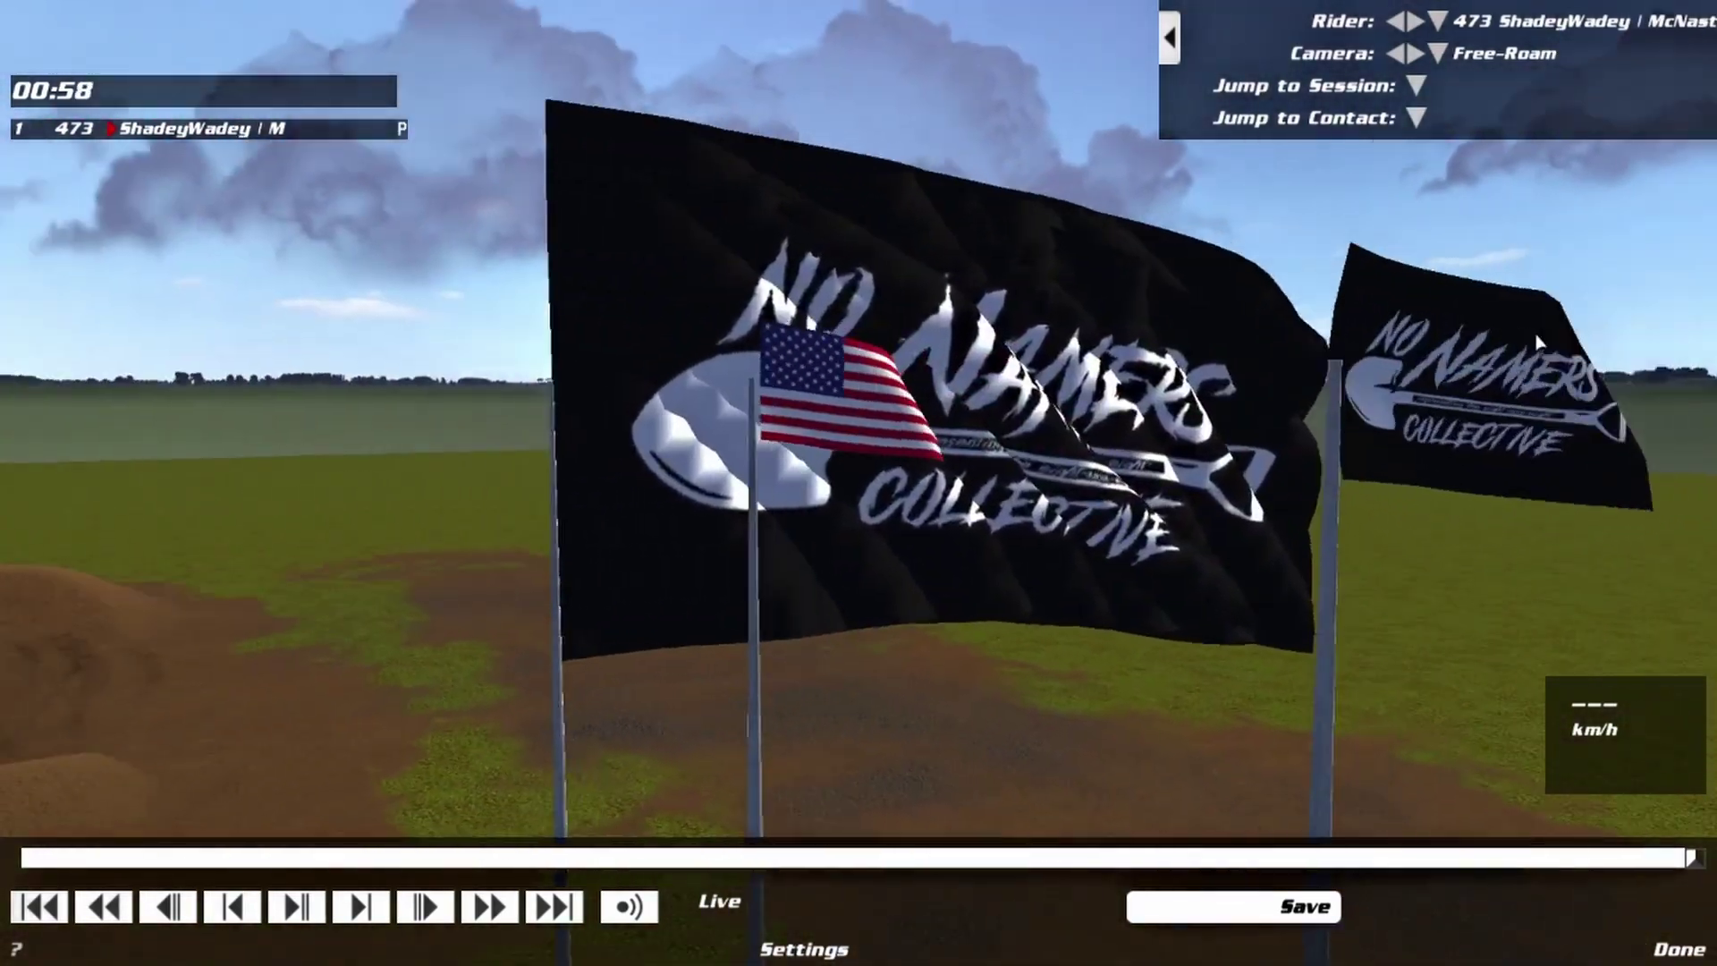
pyautogui.press('Down')
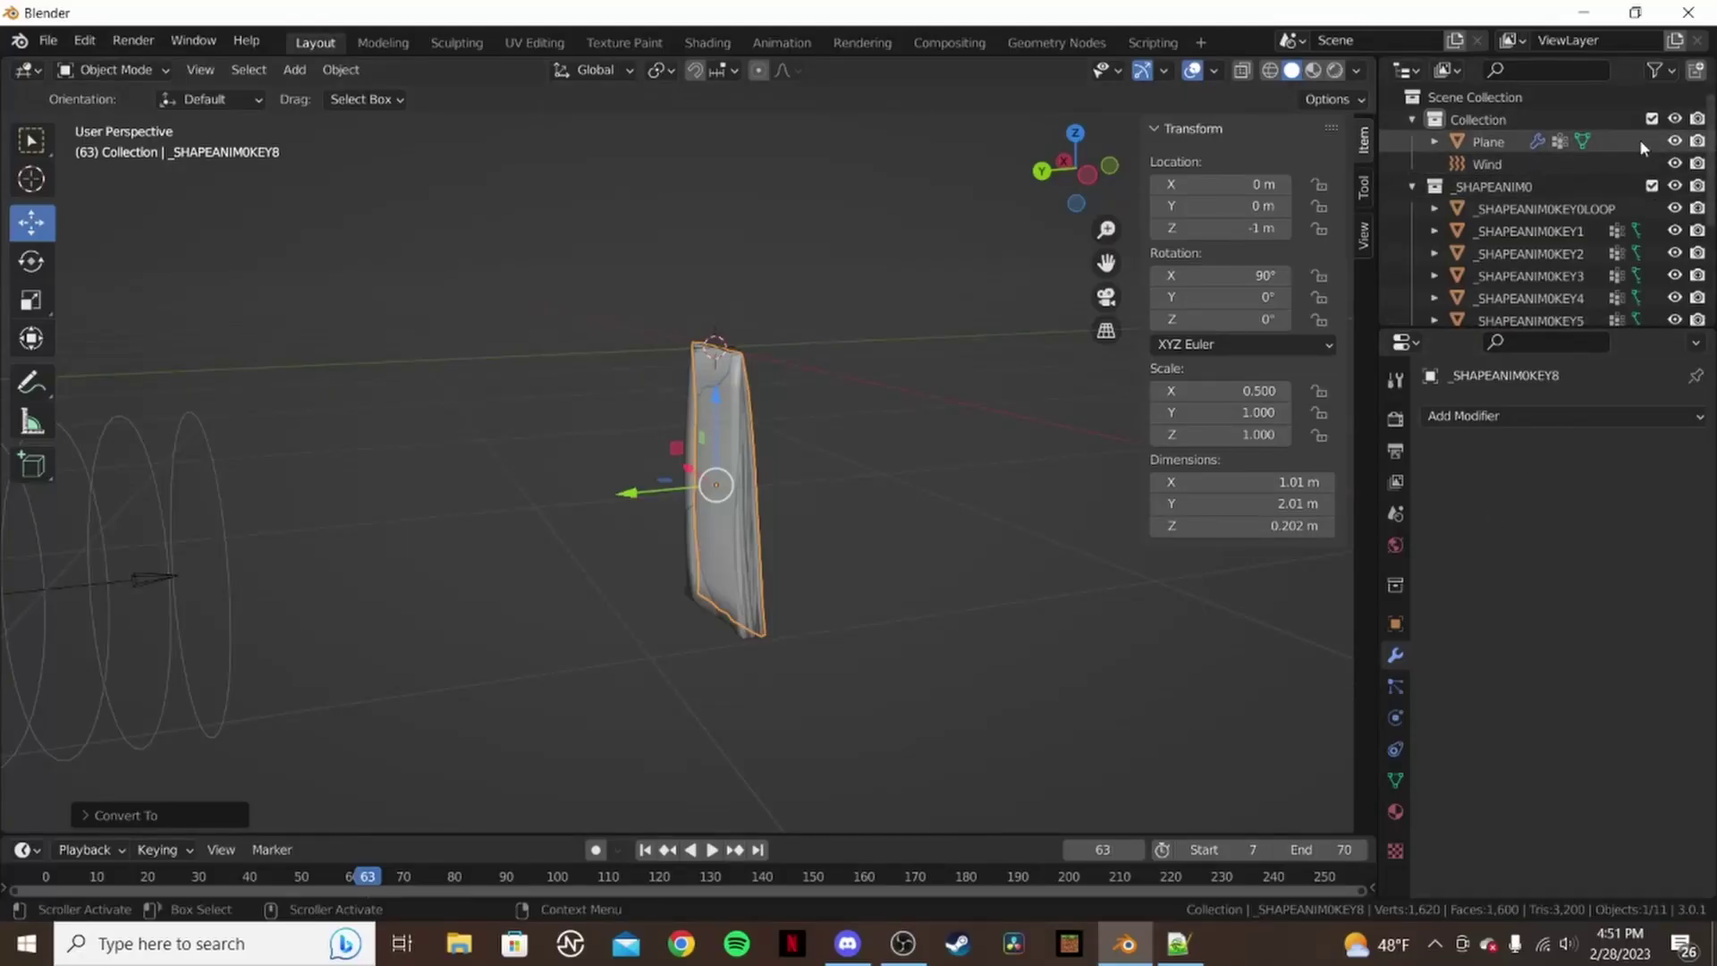
# - In Blender, create a new material on the _SHAPEANIM0KEY0LOOP flag
pyautogui.click(1534, 209)
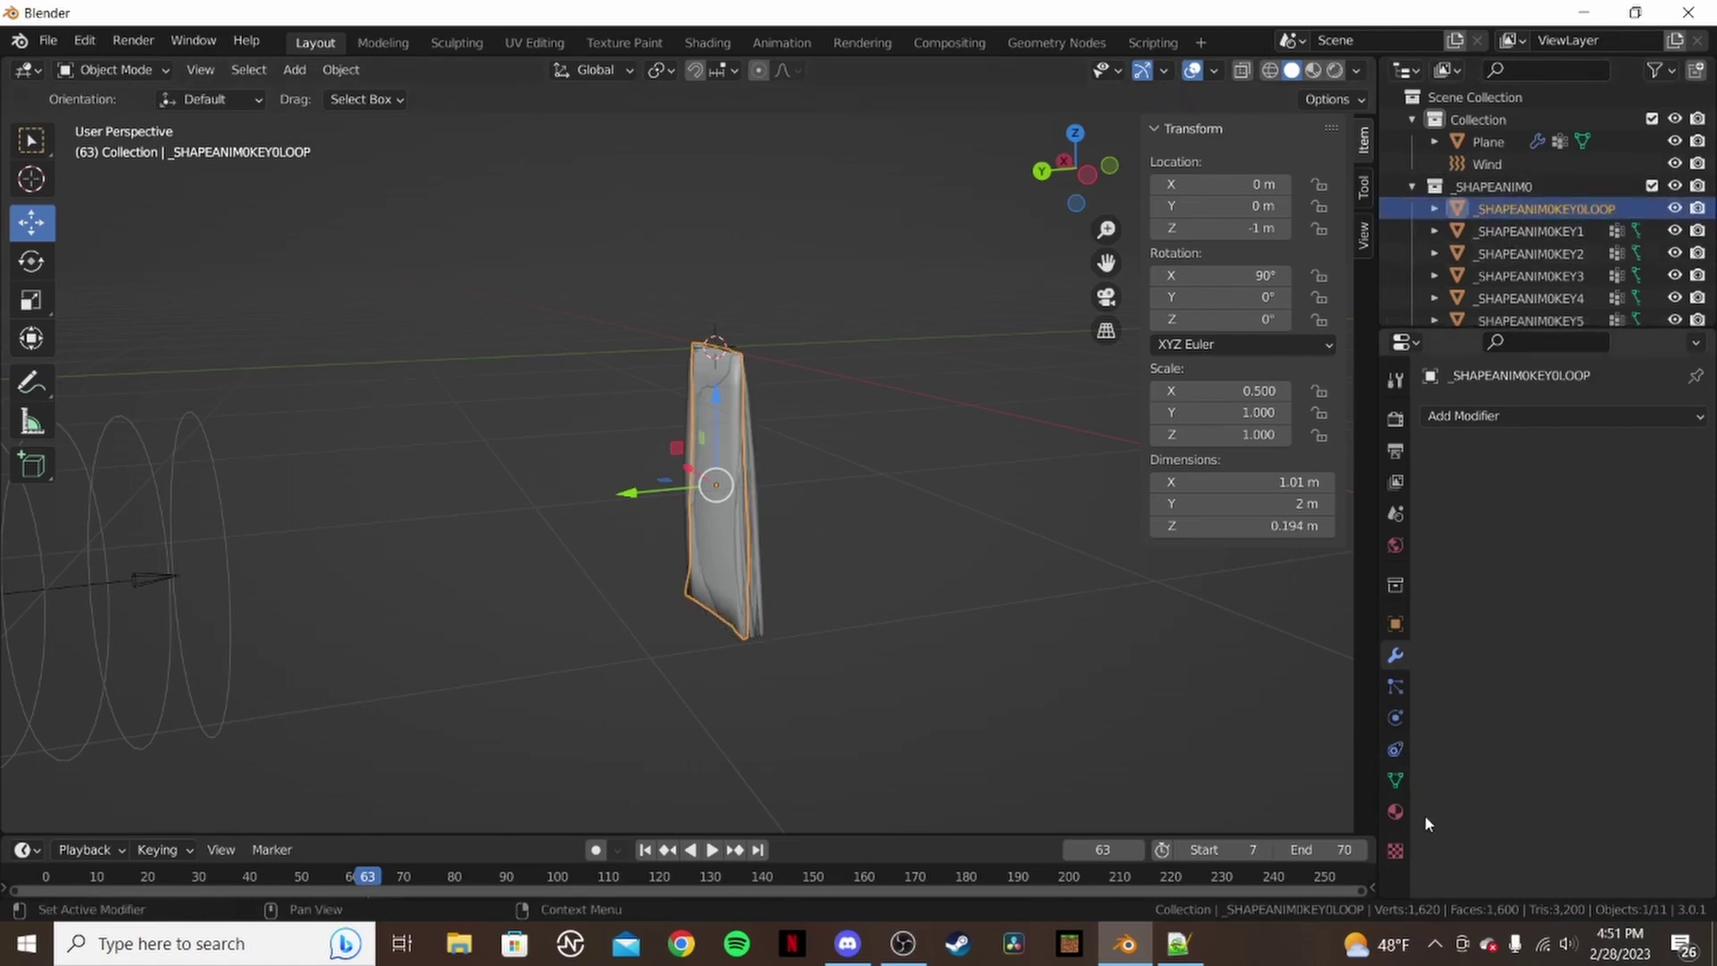
pyautogui.click(1396, 811)
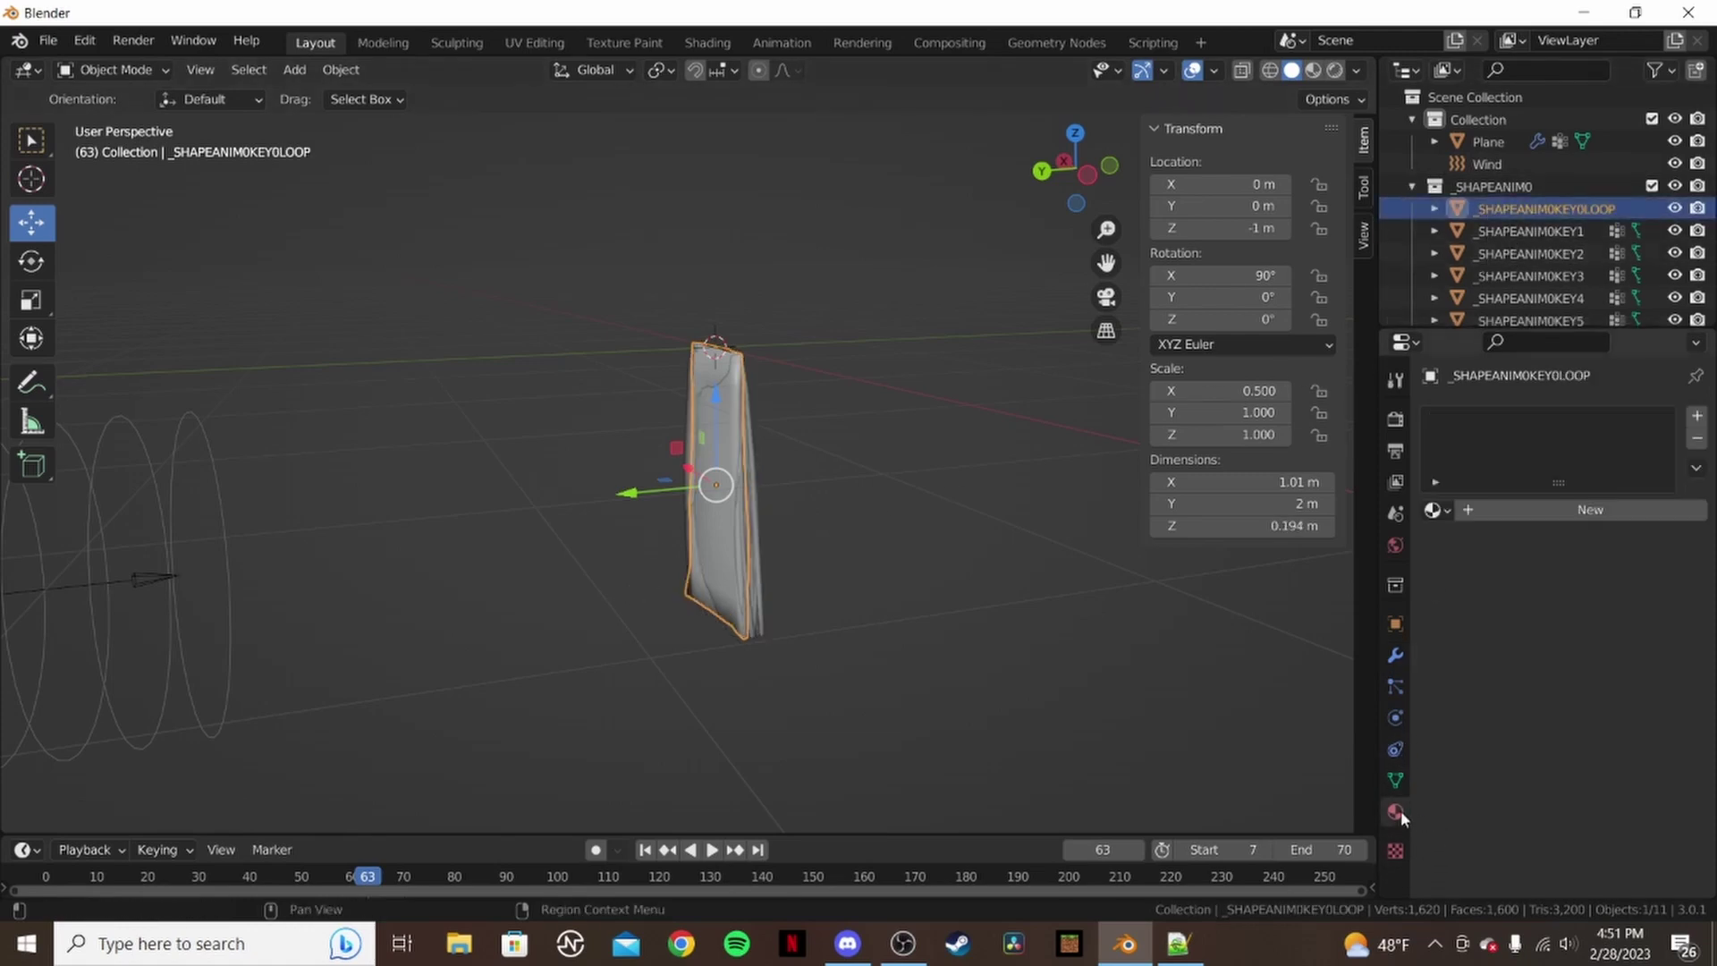
pyautogui.click(1498, 507)
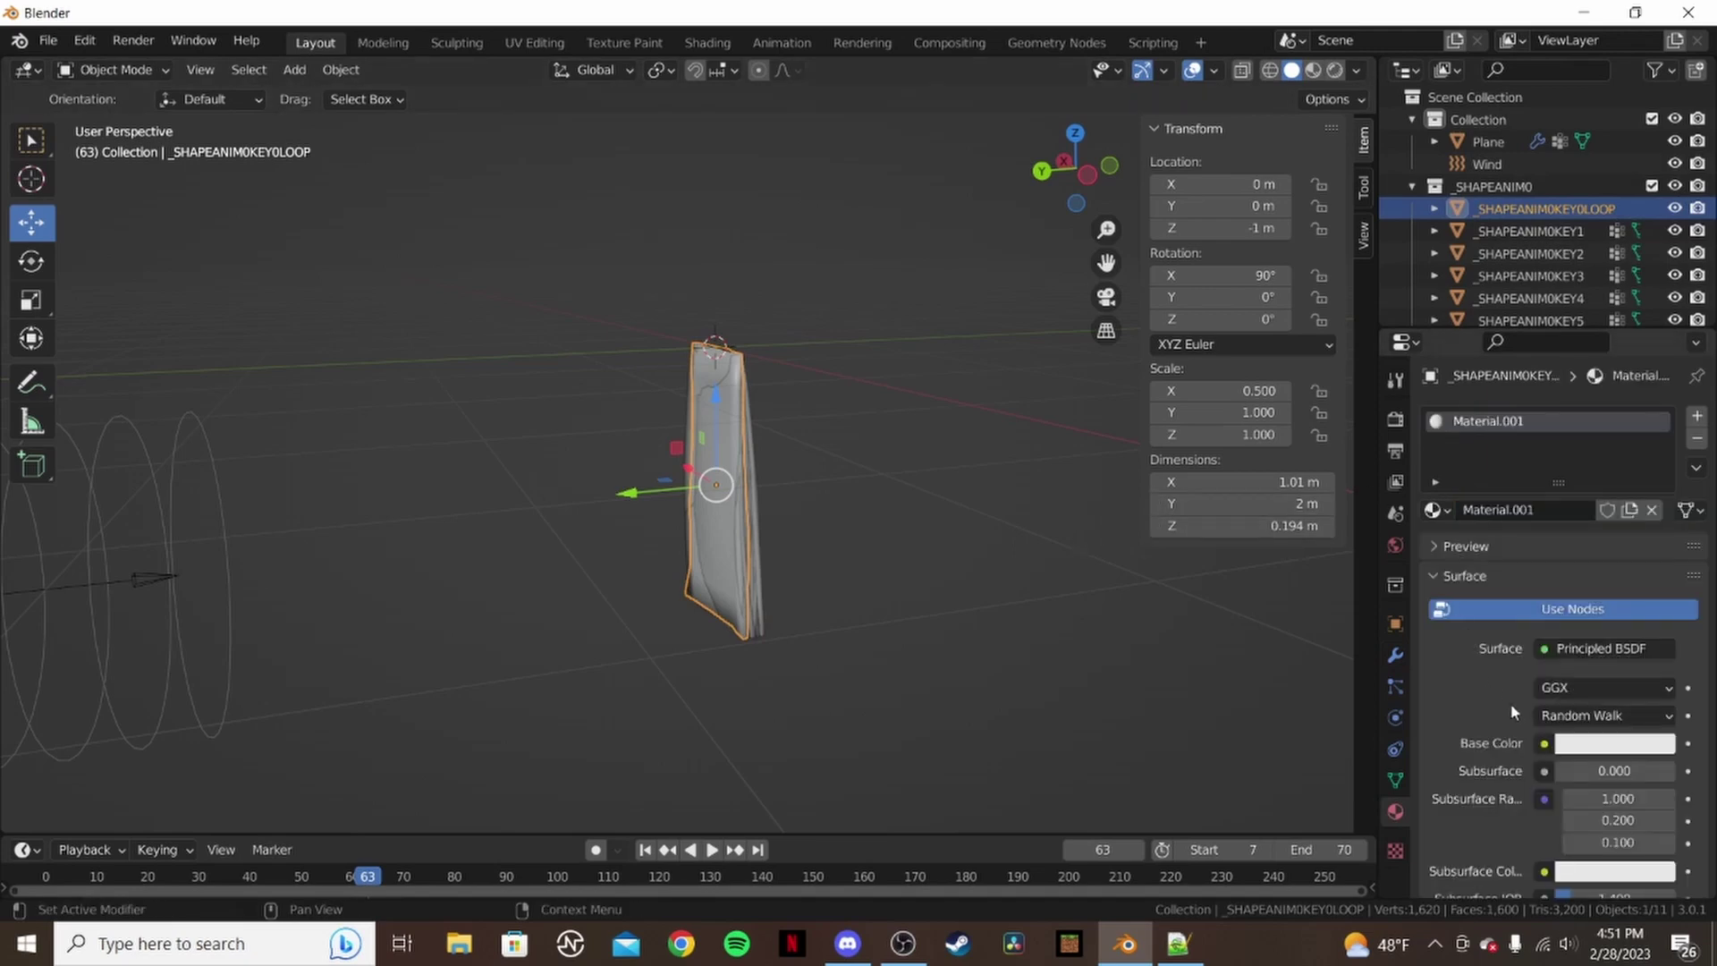
# - Give the material's Base Color an Image Texture and load flag.tga from the MX Bikes folder on drive E
pyautogui.click(1544, 743)
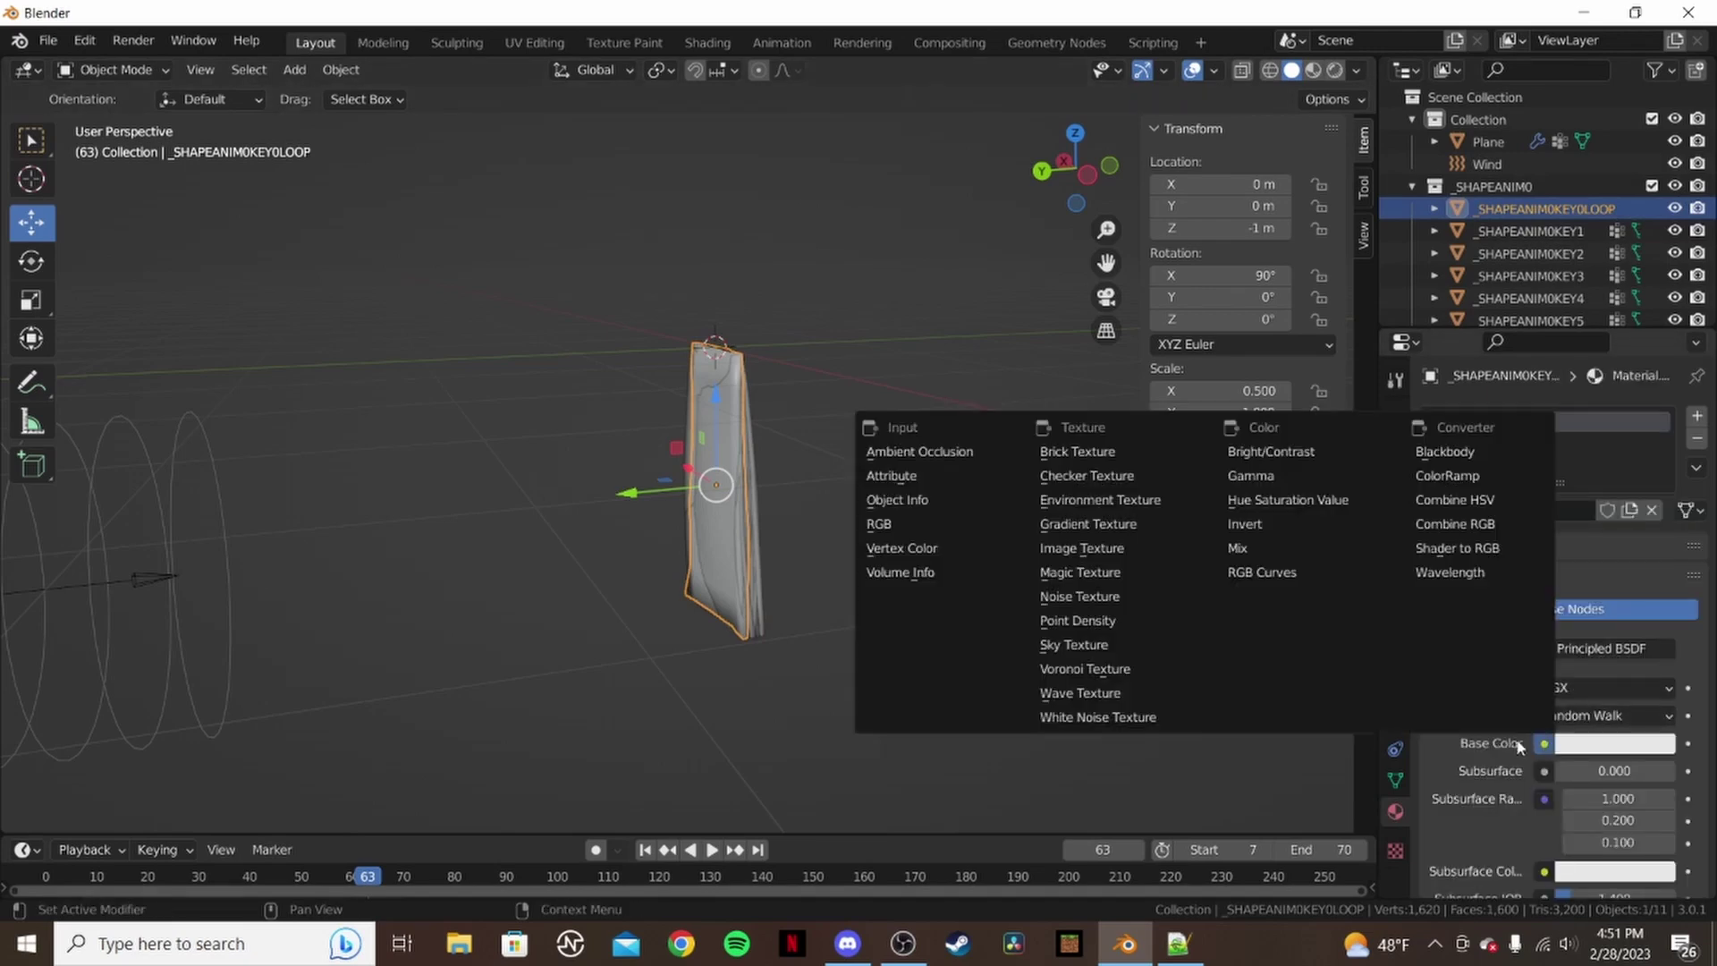
pyautogui.click(1124, 556)
pyautogui.click(1643, 772)
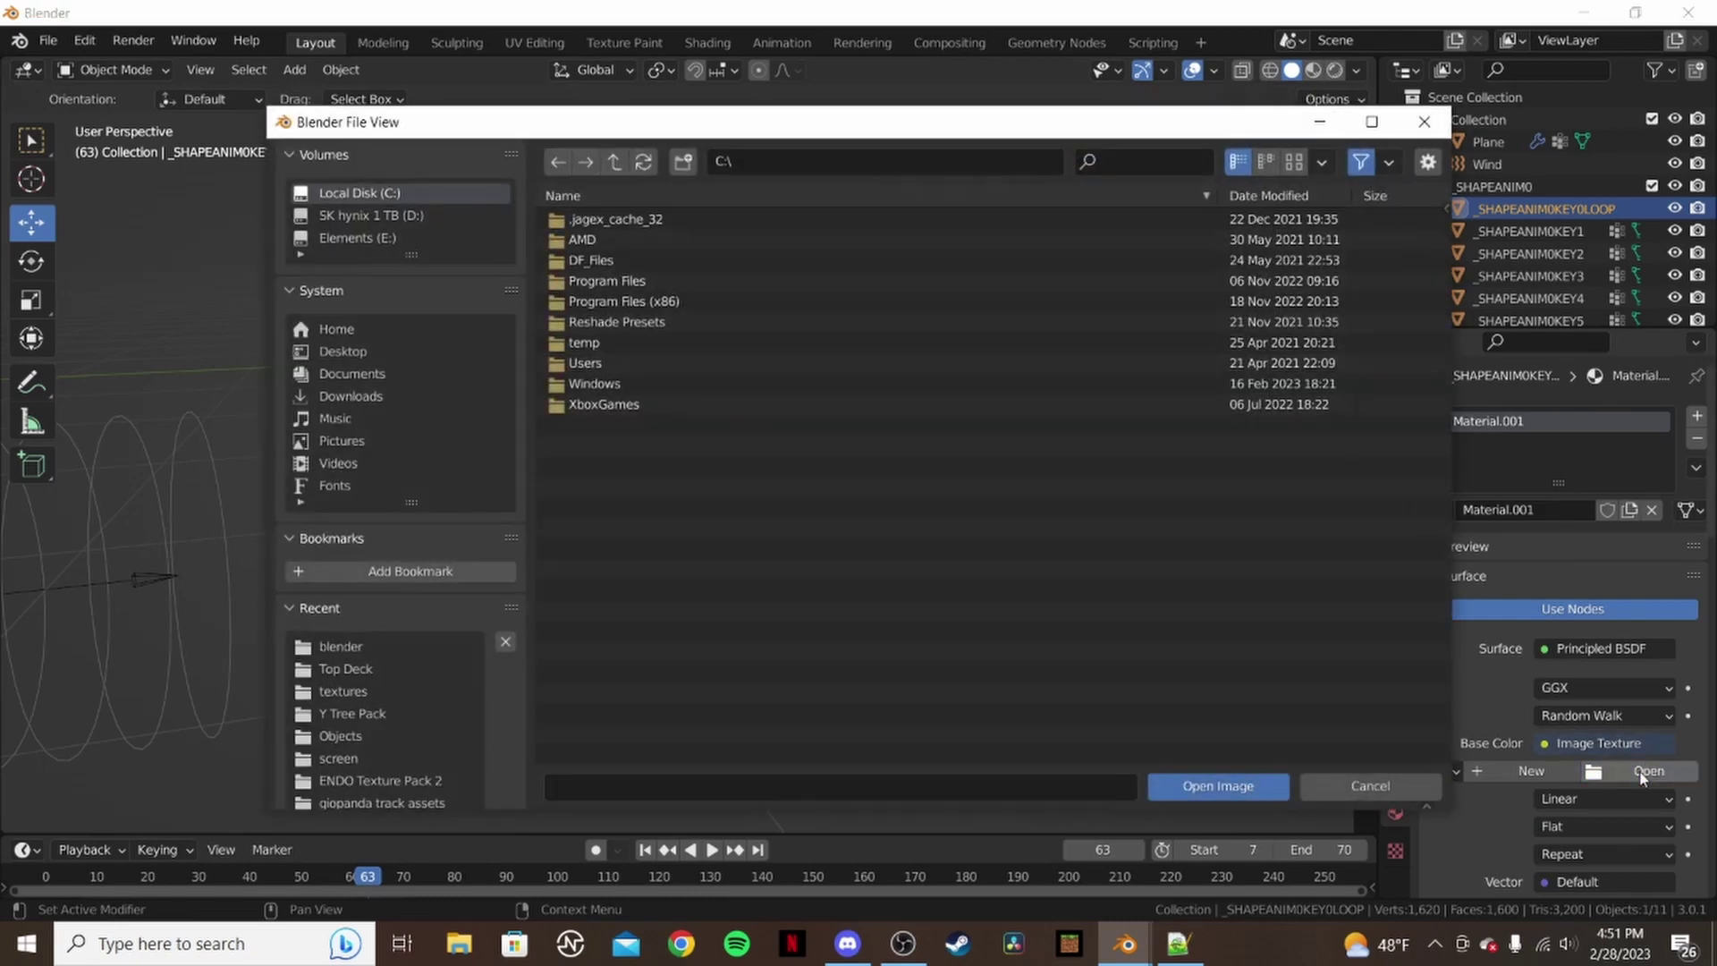
pyautogui.click(374, 236)
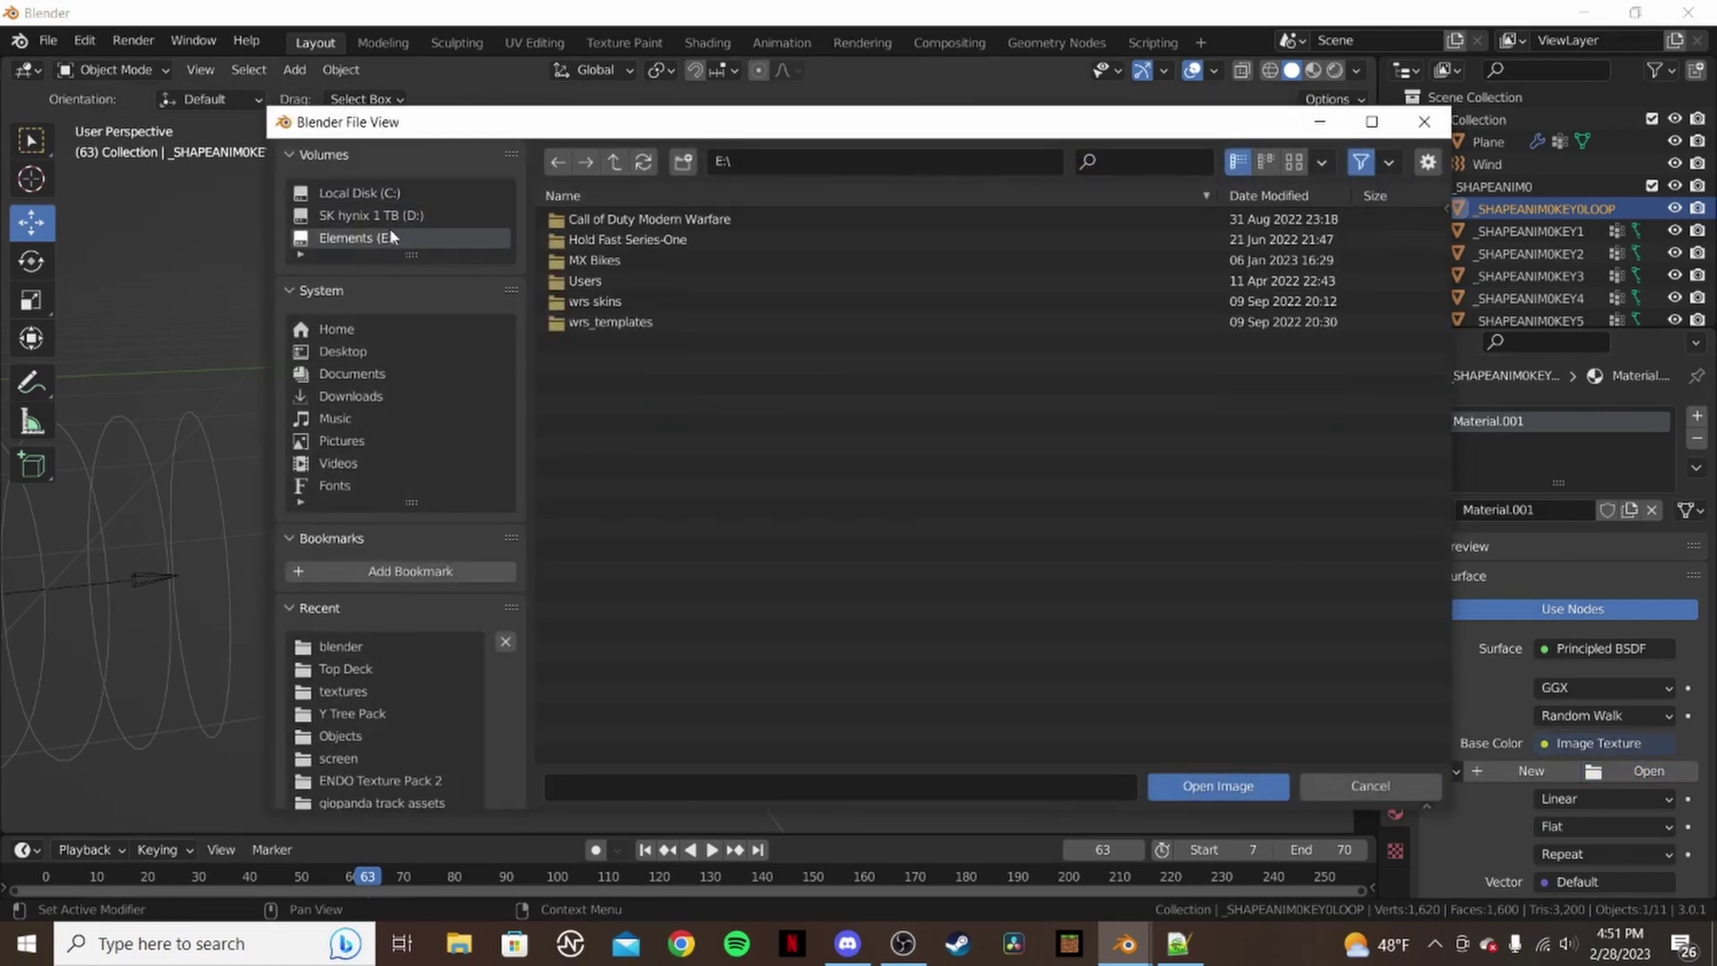
pyautogui.doubleClick(678, 258)
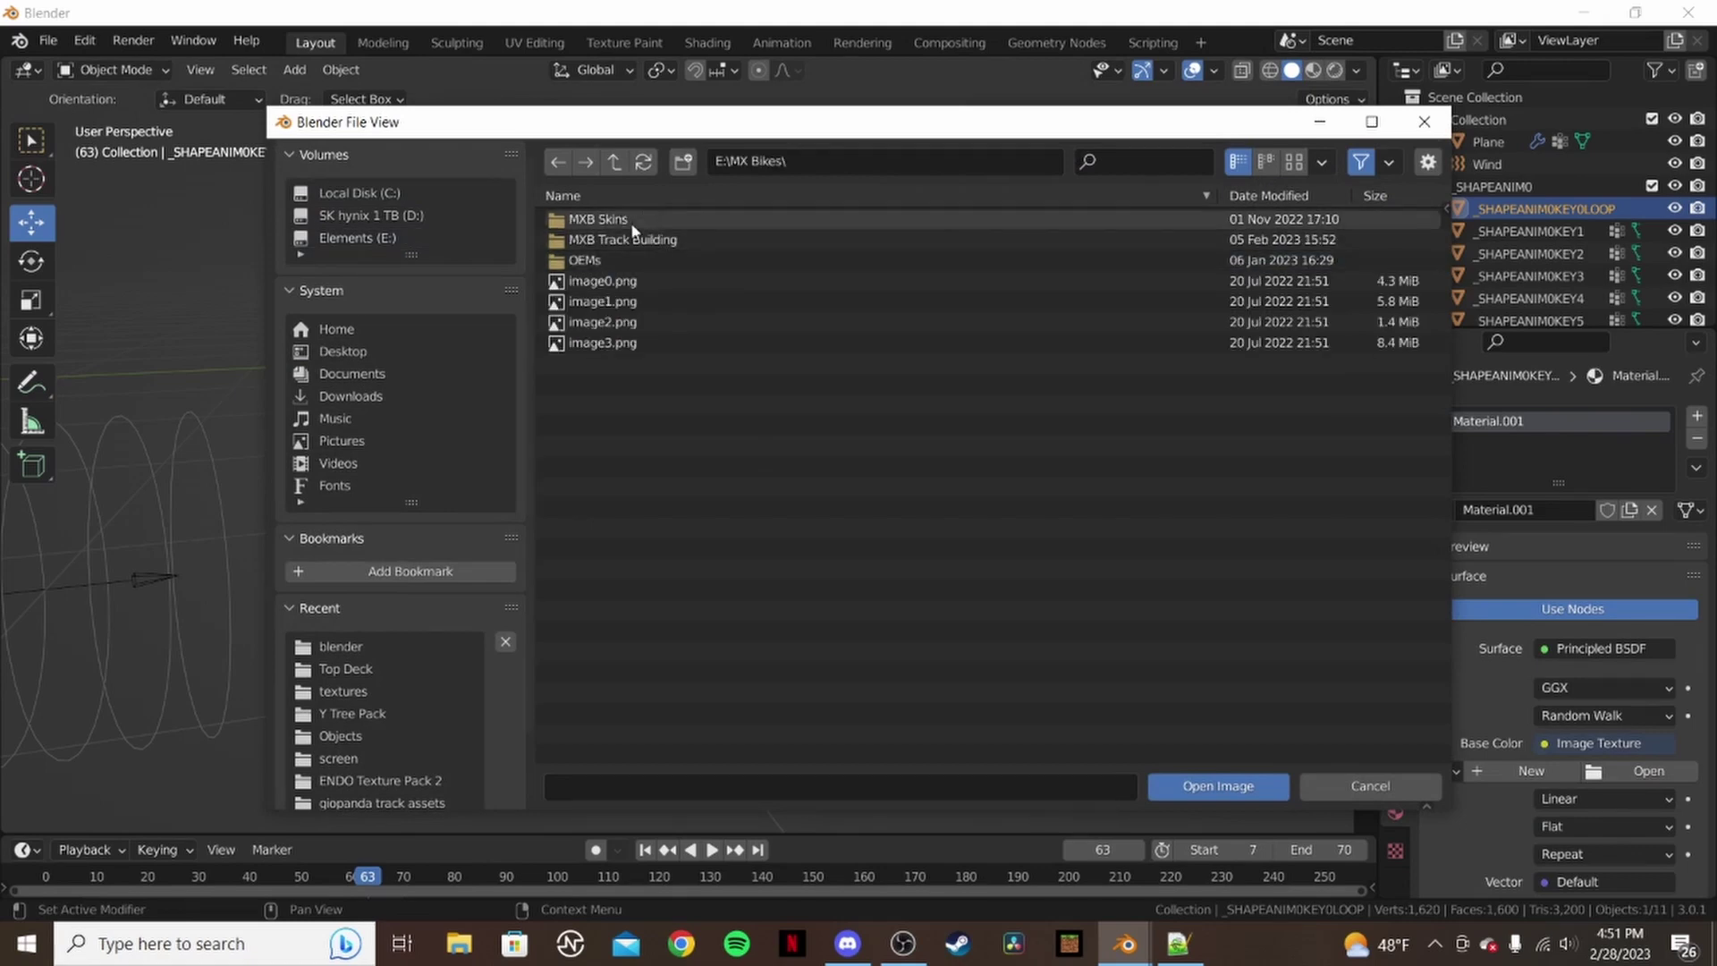
pyautogui.doubleClick(633, 226)
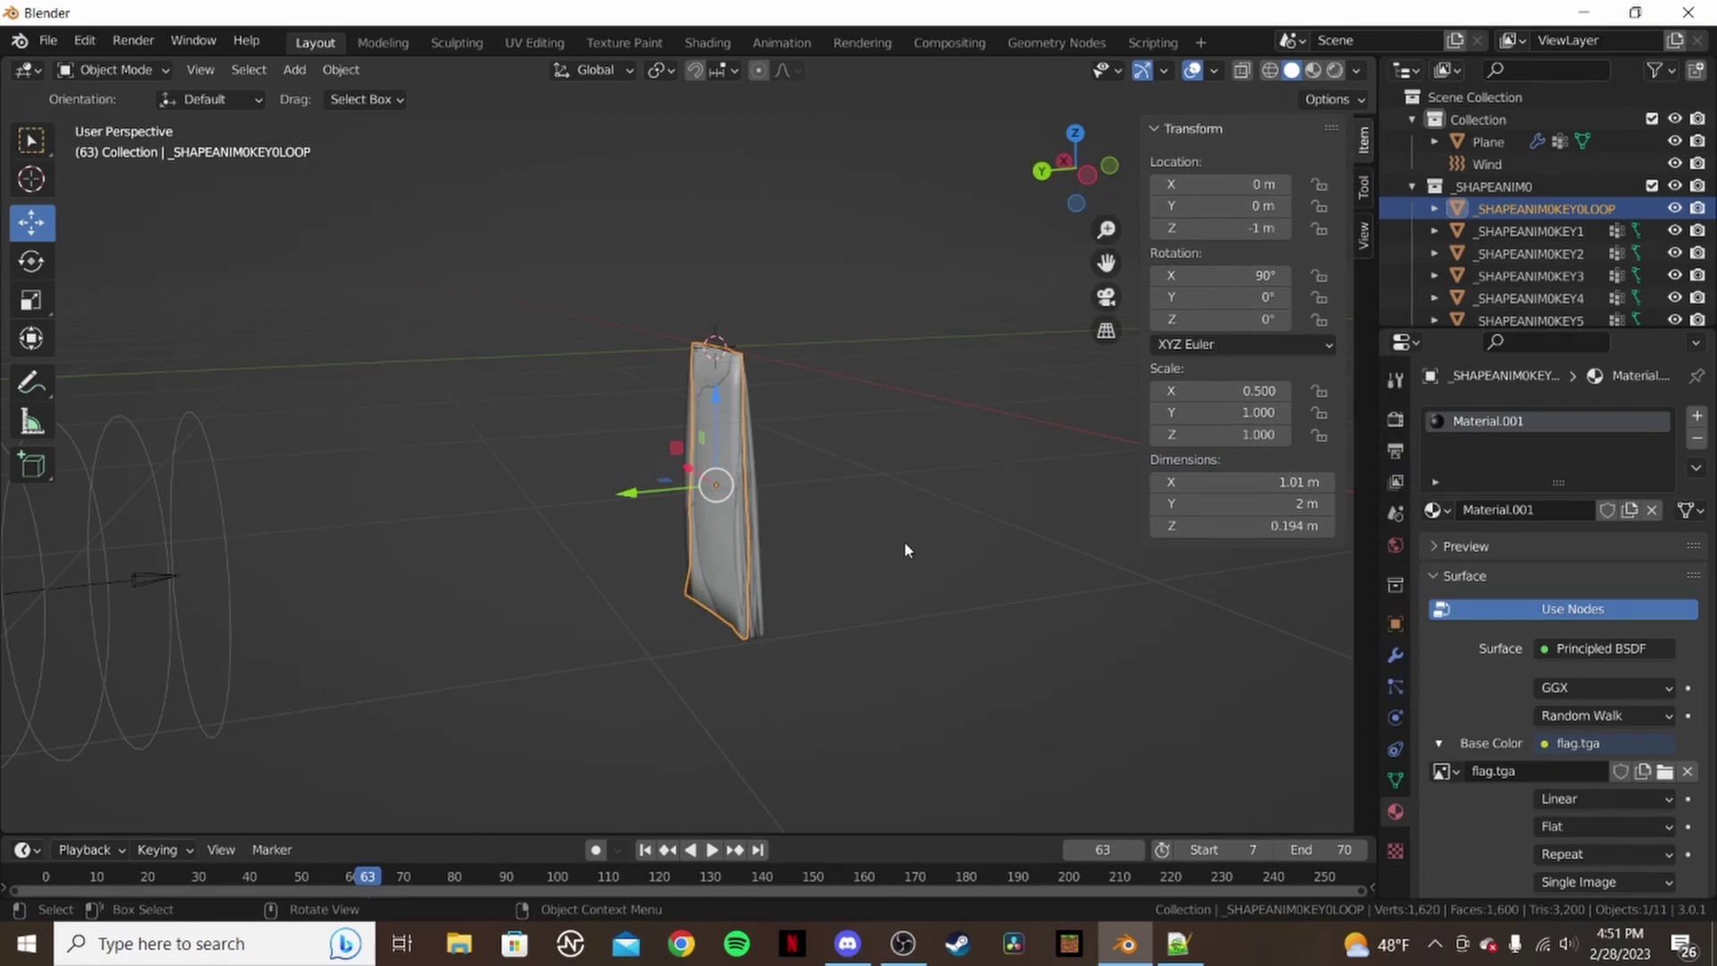
# - Show the viewport in Material Preview and examine the flag texture on the front and back of the mesh
pyautogui.moveTo(1049, 517); pyautogui.dragTo(805, 491, button='middle')
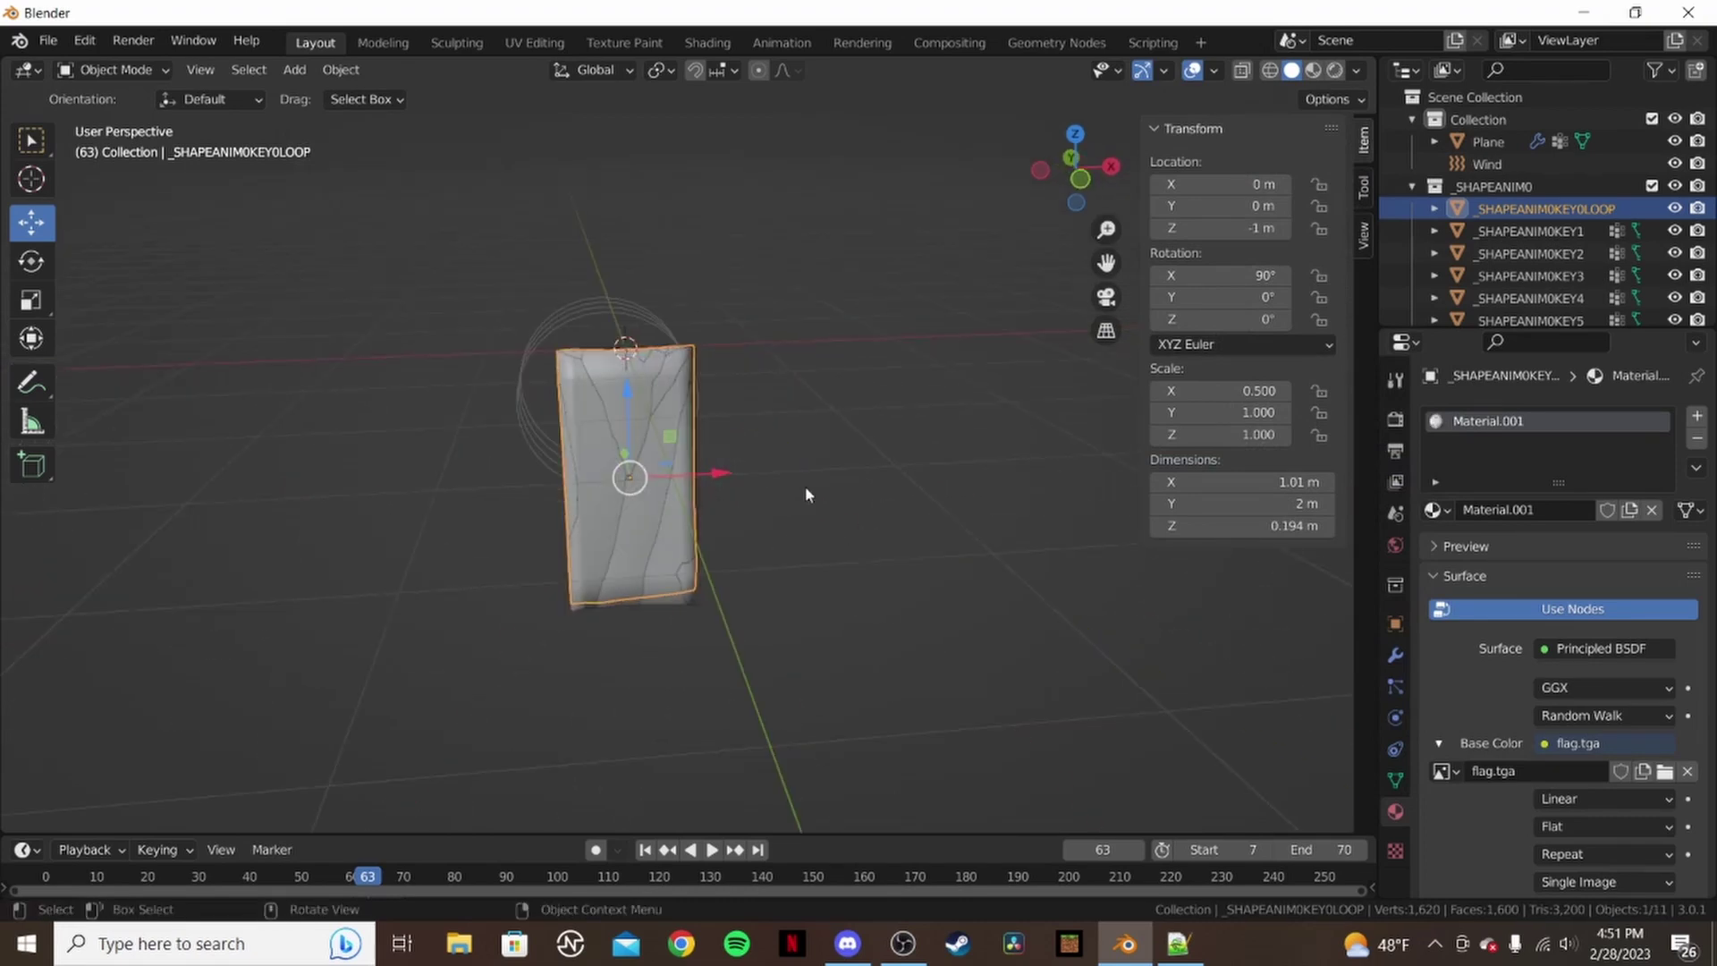
pyautogui.click(1312, 69)
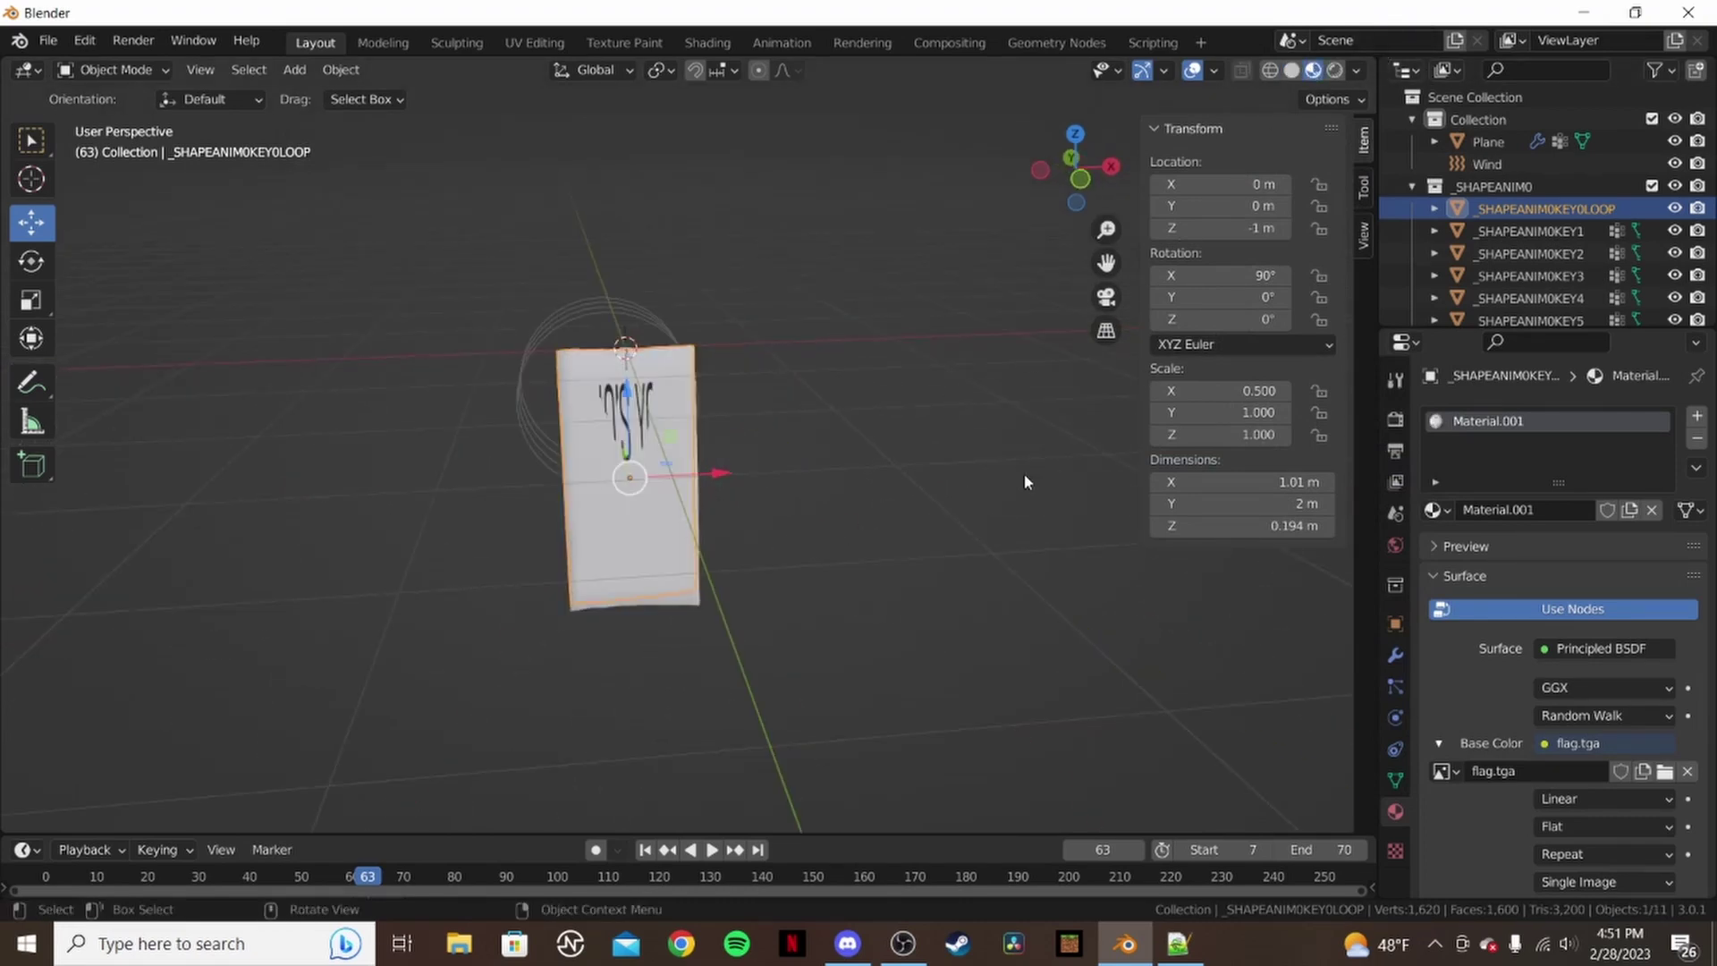
pyautogui.moveTo(1024, 481); pyautogui.dragTo(722, 554, button='middle')
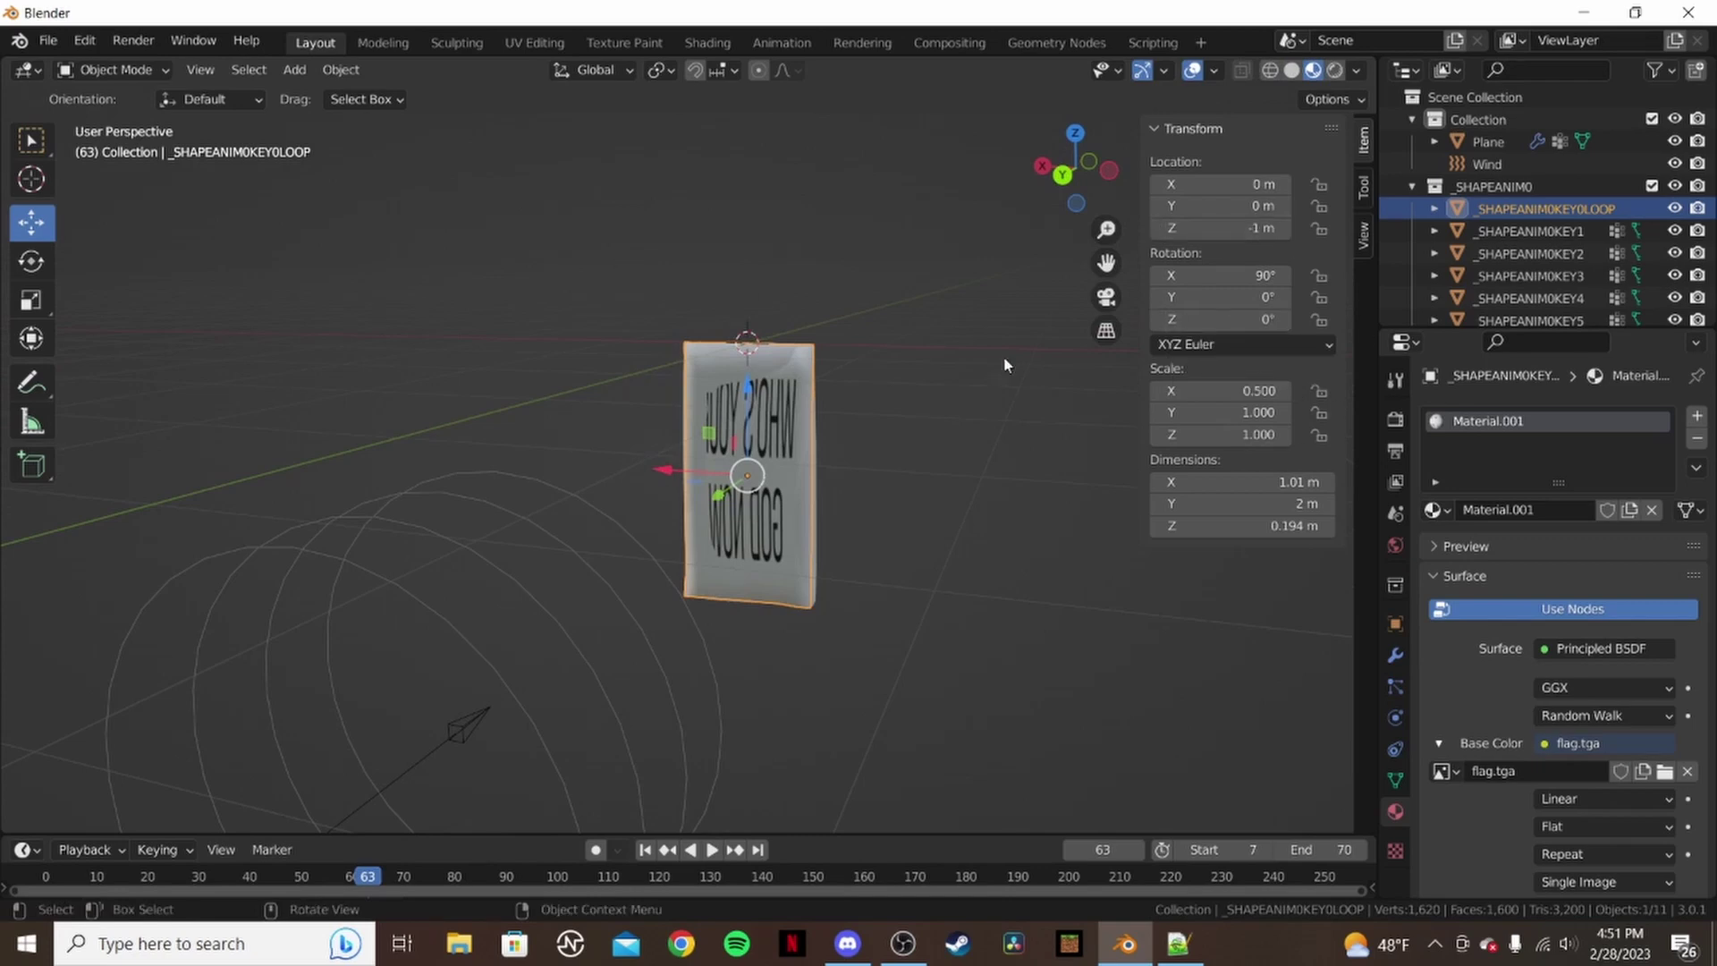
pyautogui.moveTo(808, 485); pyautogui.dragTo(547, 546, button='middle')
pyautogui.moveTo(494, 285); pyautogui.dragTo(885, 456, button='middle')
pyautogui.scroll(5, 905, 449)
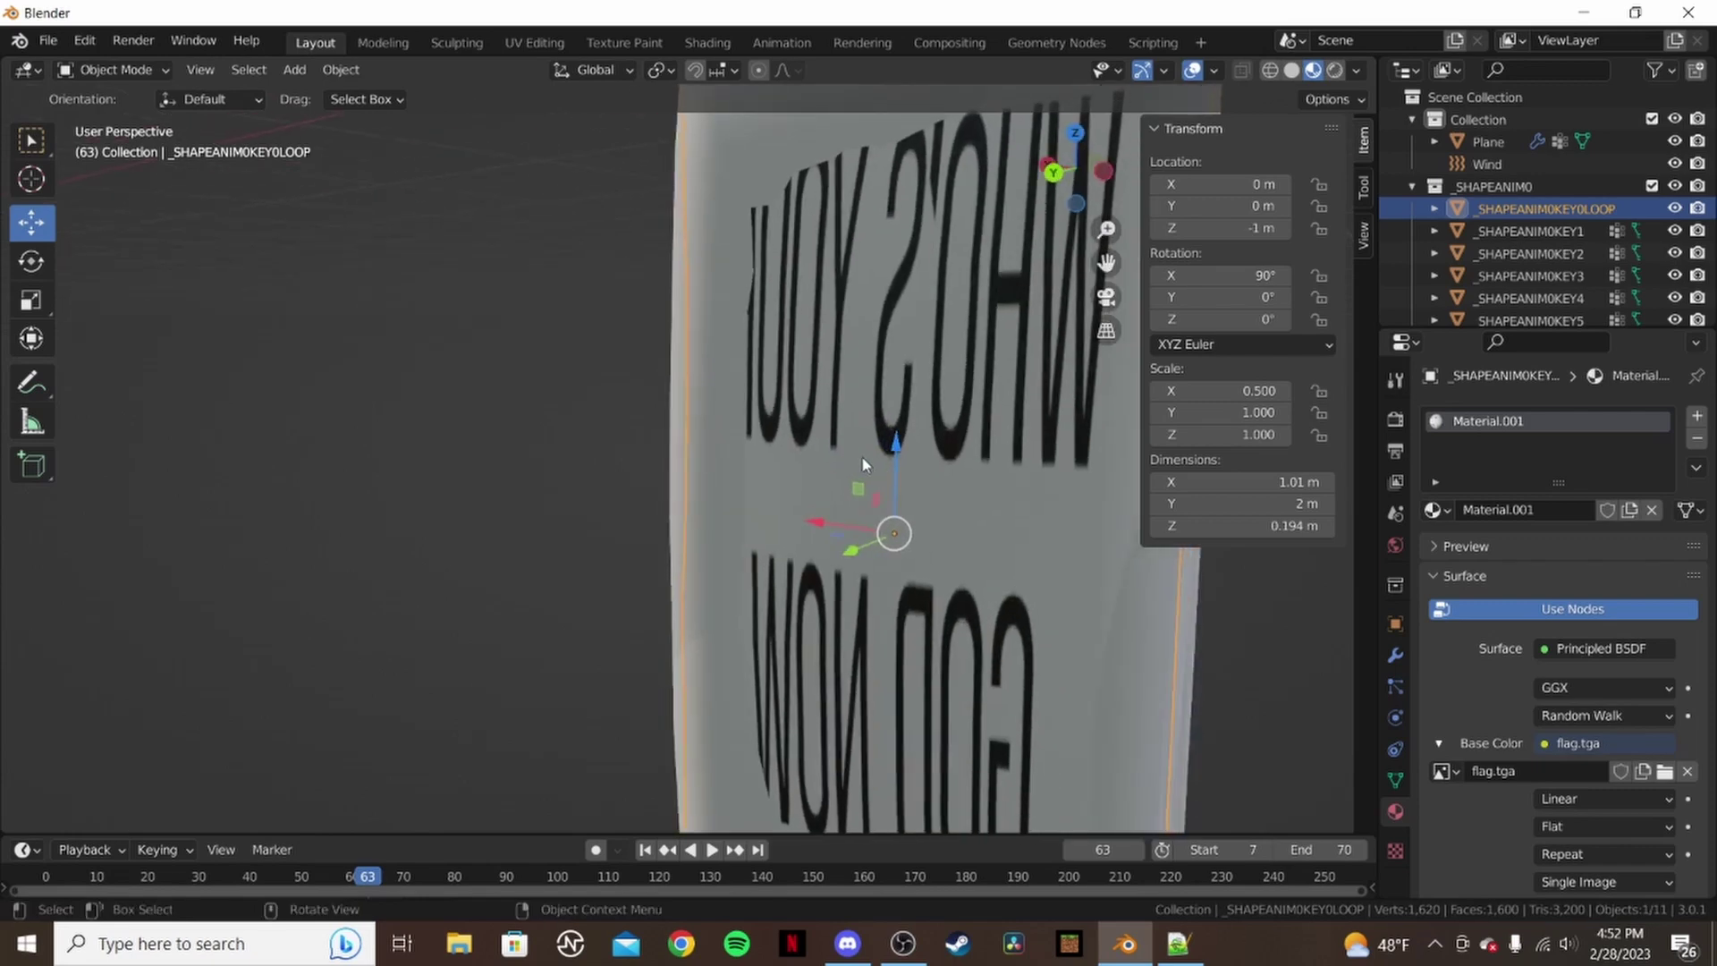
pyautogui.scroll(-2, 864, 461)
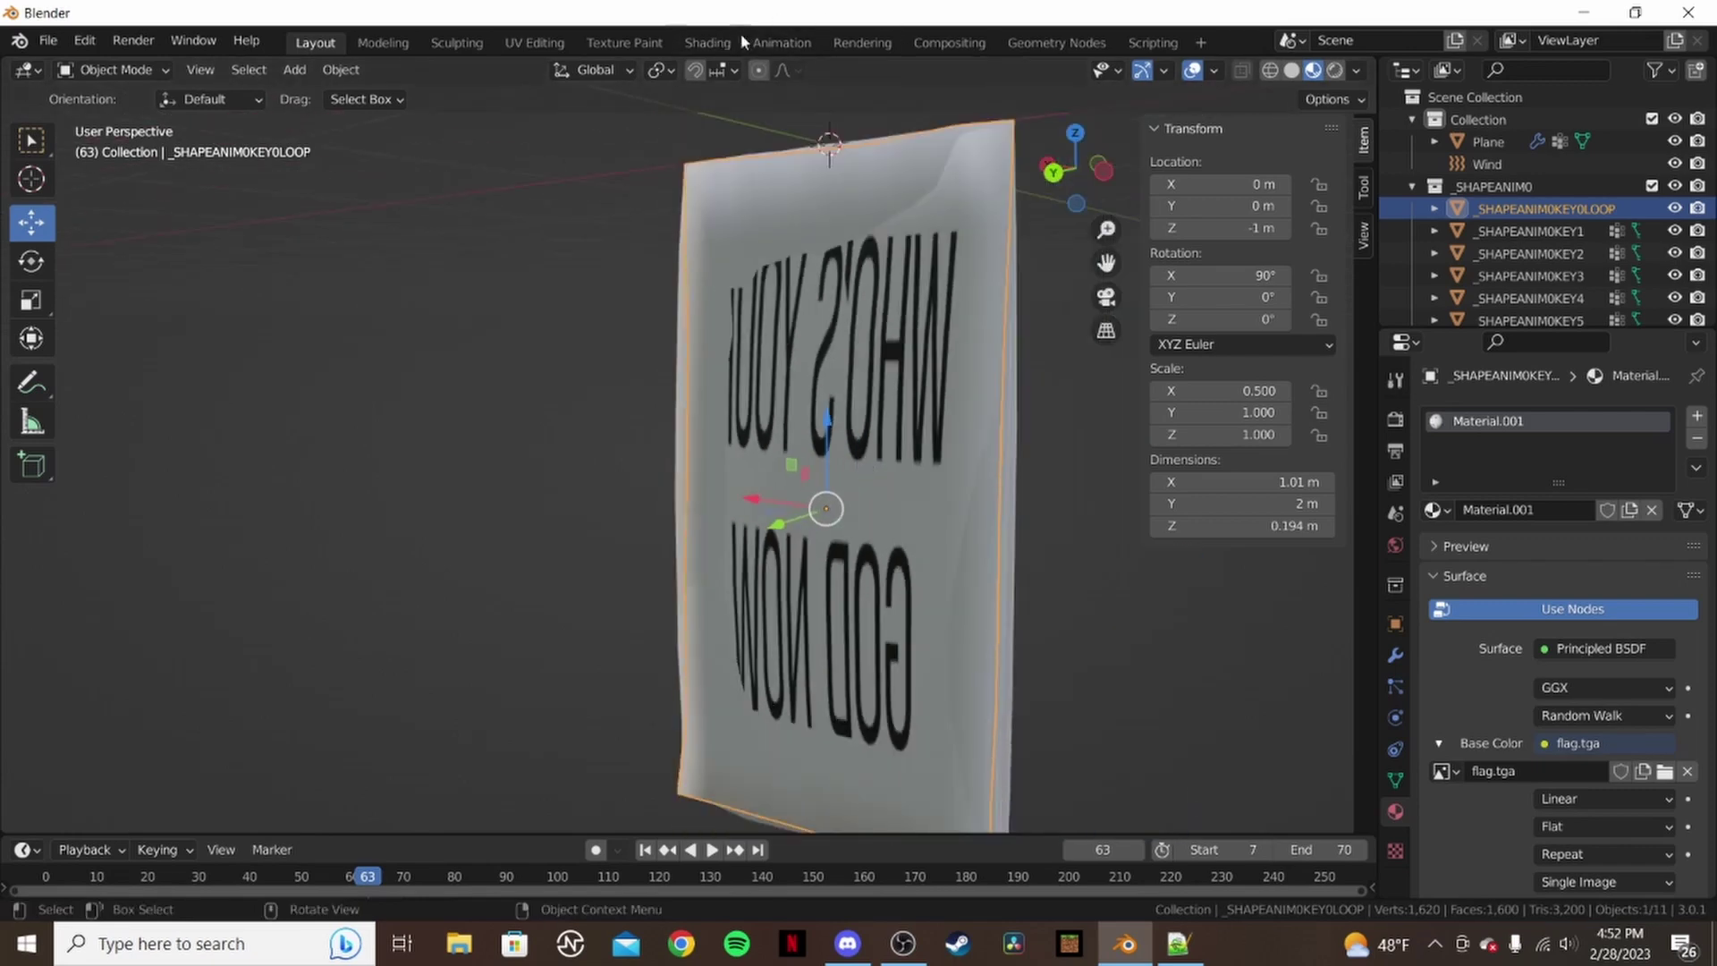
pyautogui.moveTo(948, 384); pyautogui.dragTo(546, 401, button='middle')
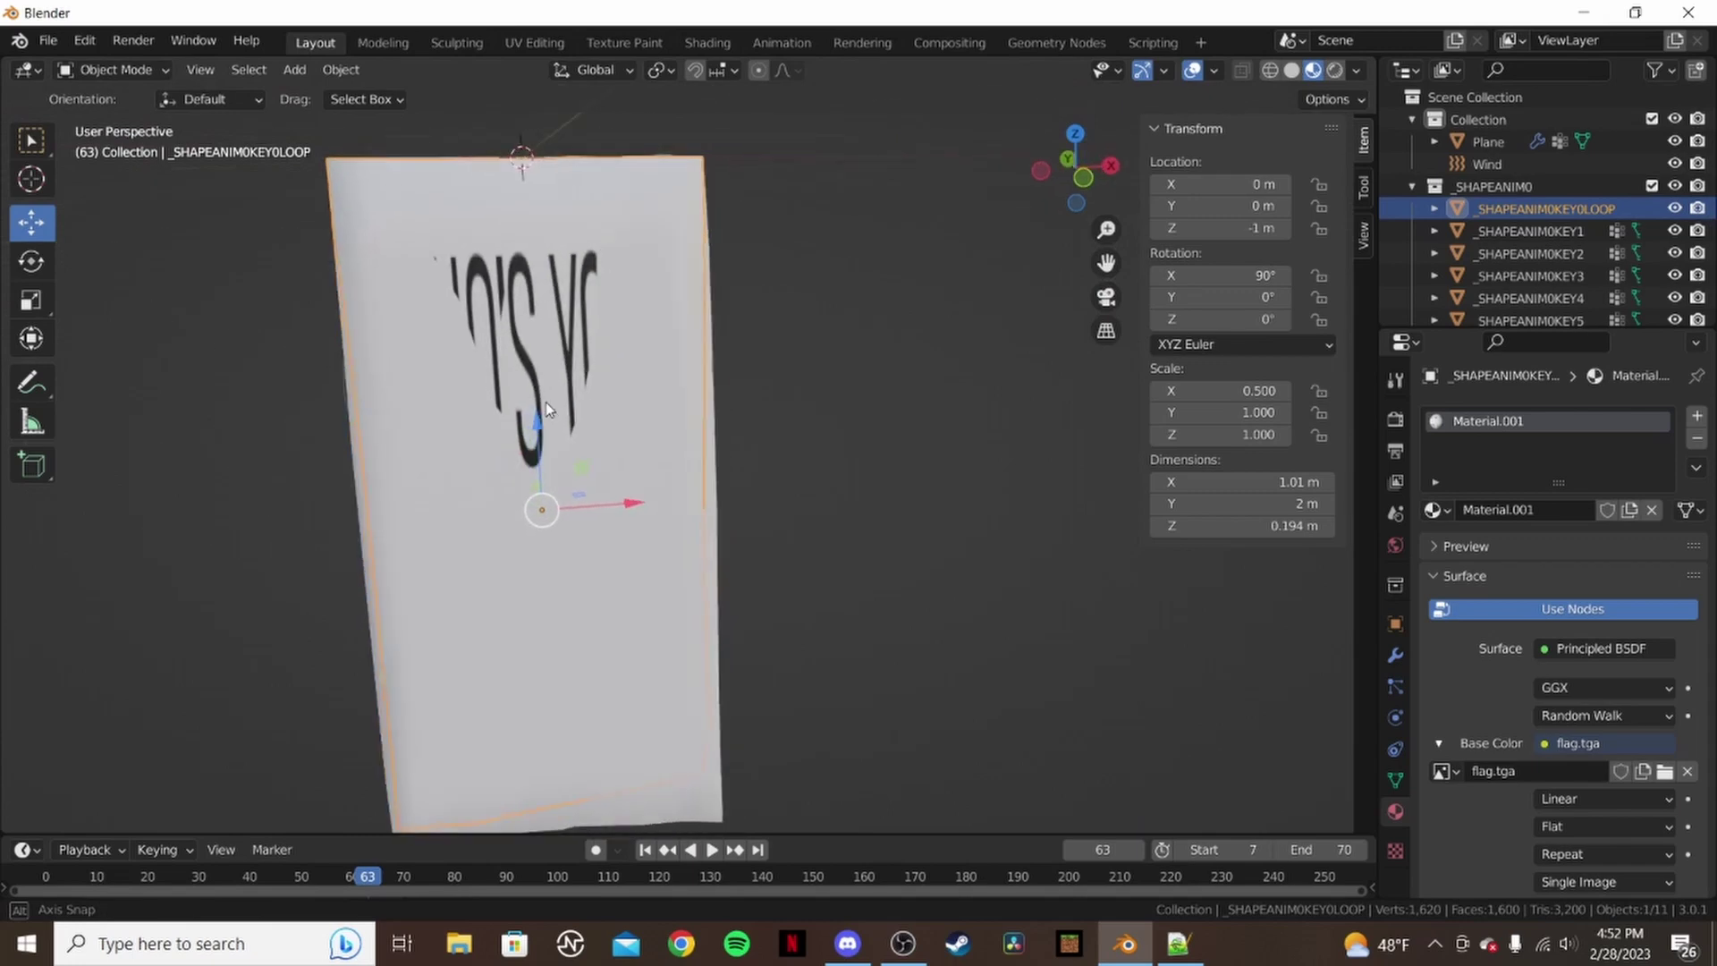
# - Open the _SHAPEANIM0KEY0LOOP mesh for UV editing
pyautogui.click(527, 42)
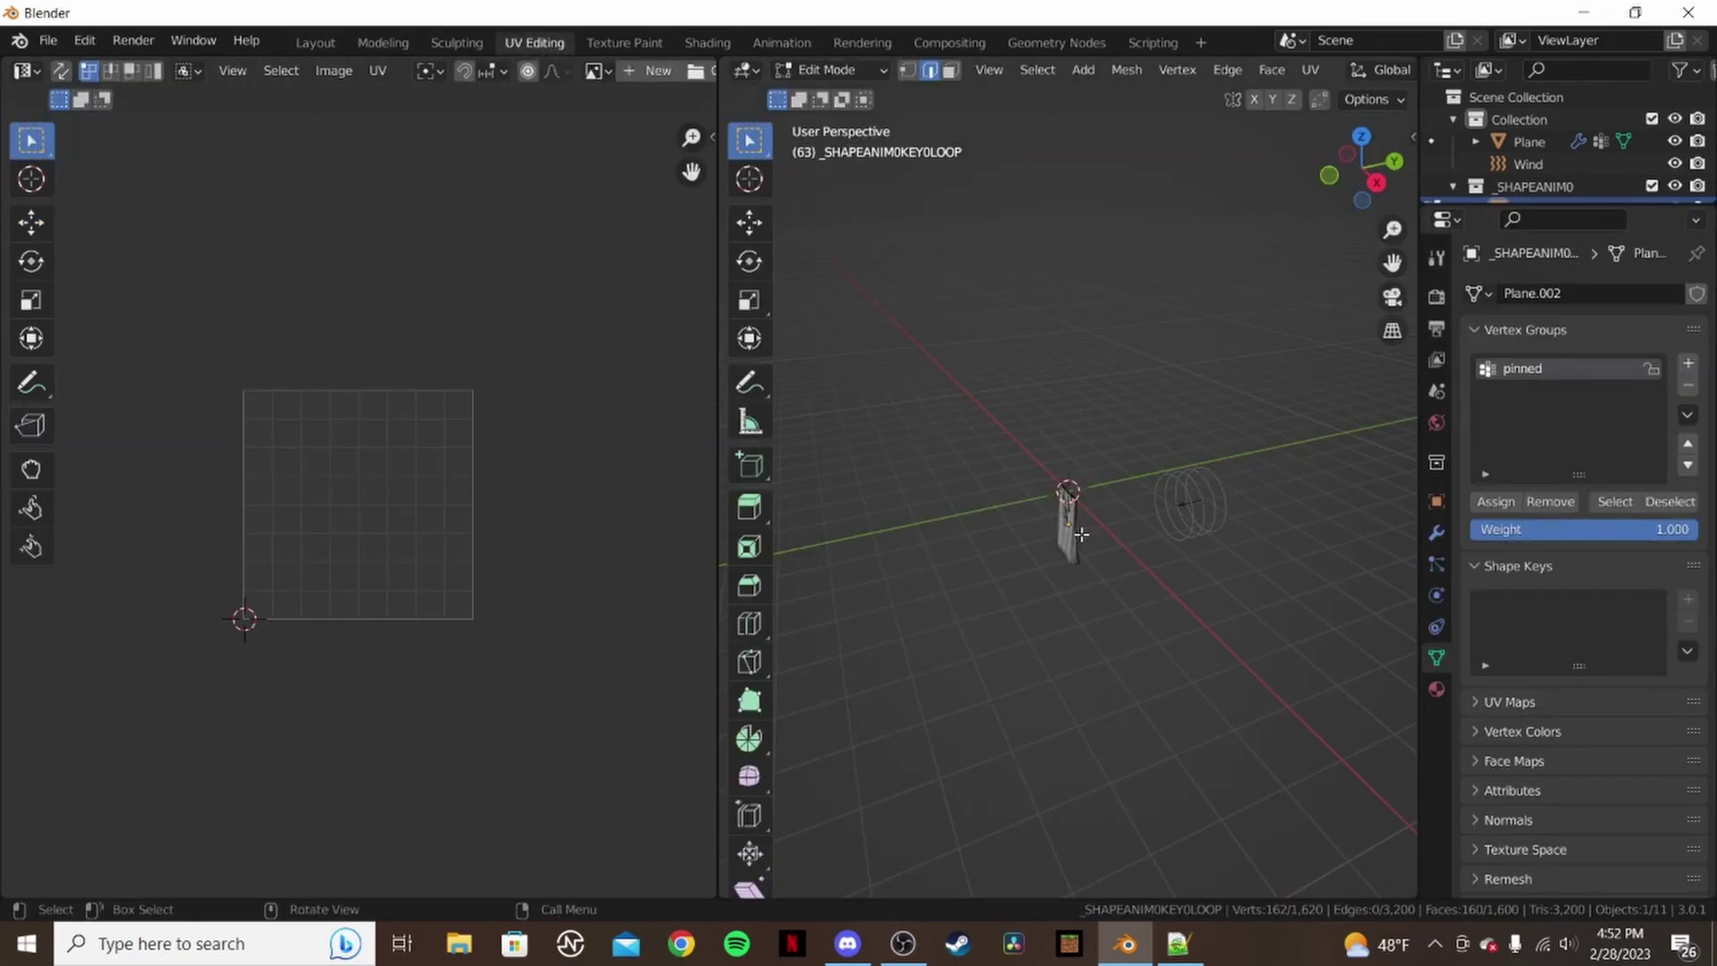
# - Select all geometry of the _SHAPEANIM0KEY0LOOP mesh
pyautogui.press('a')
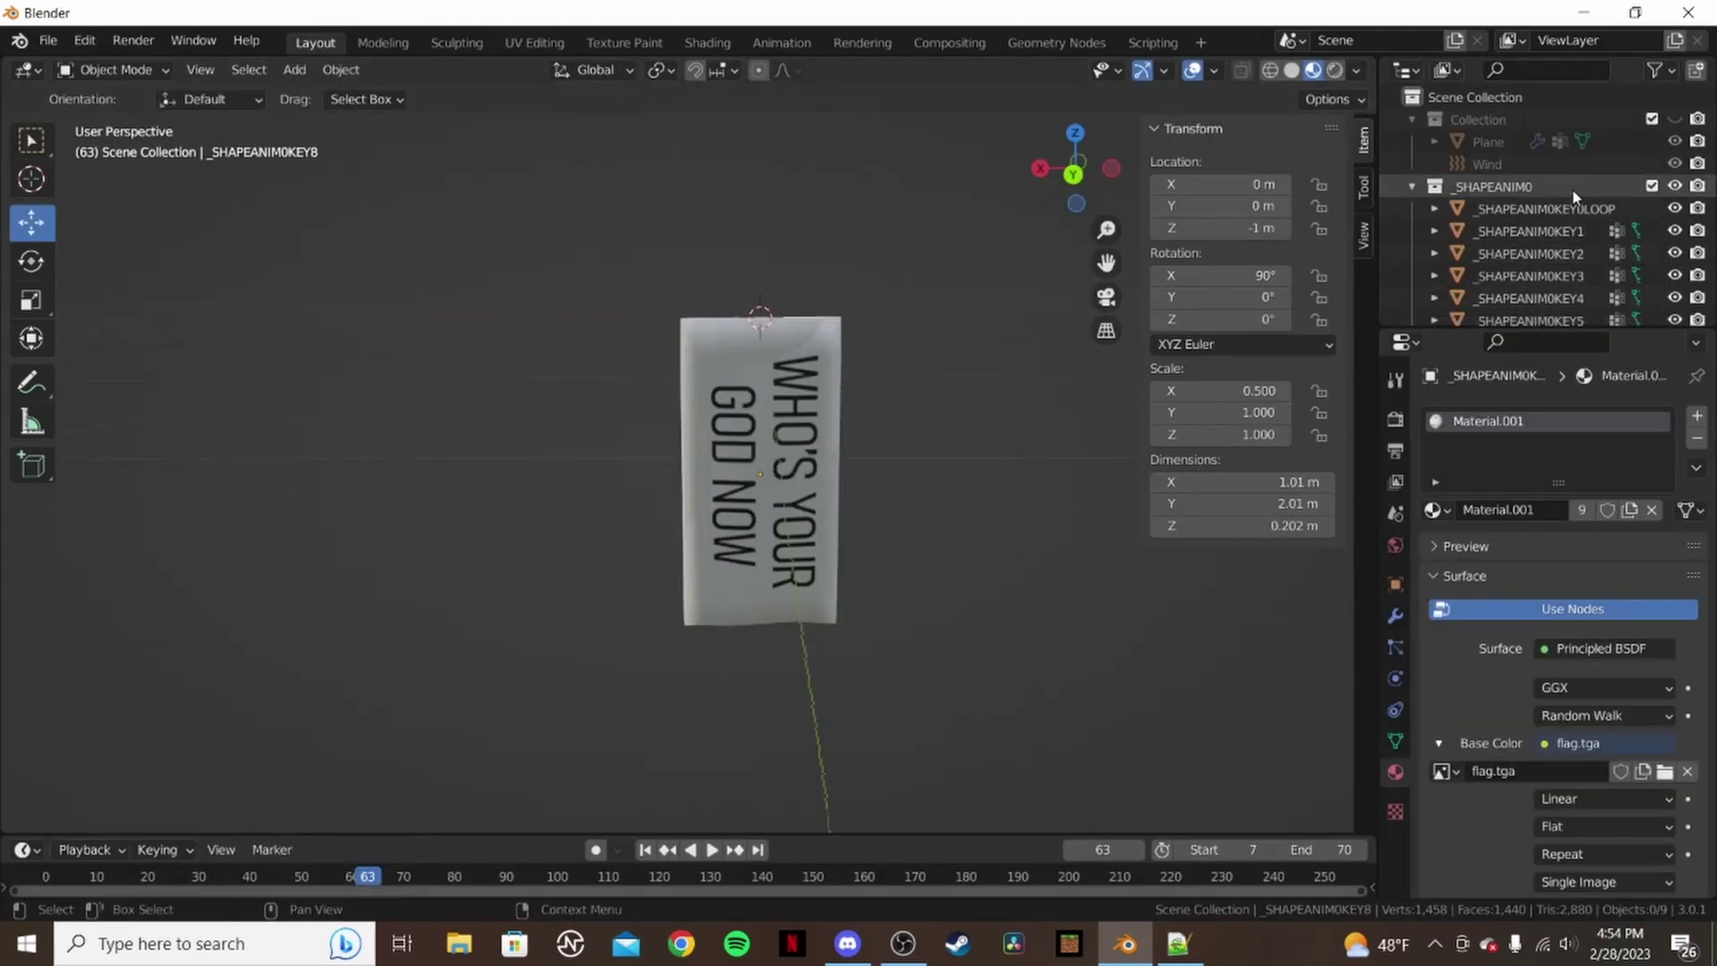
pyautogui.scroll(-4, 864, 409)
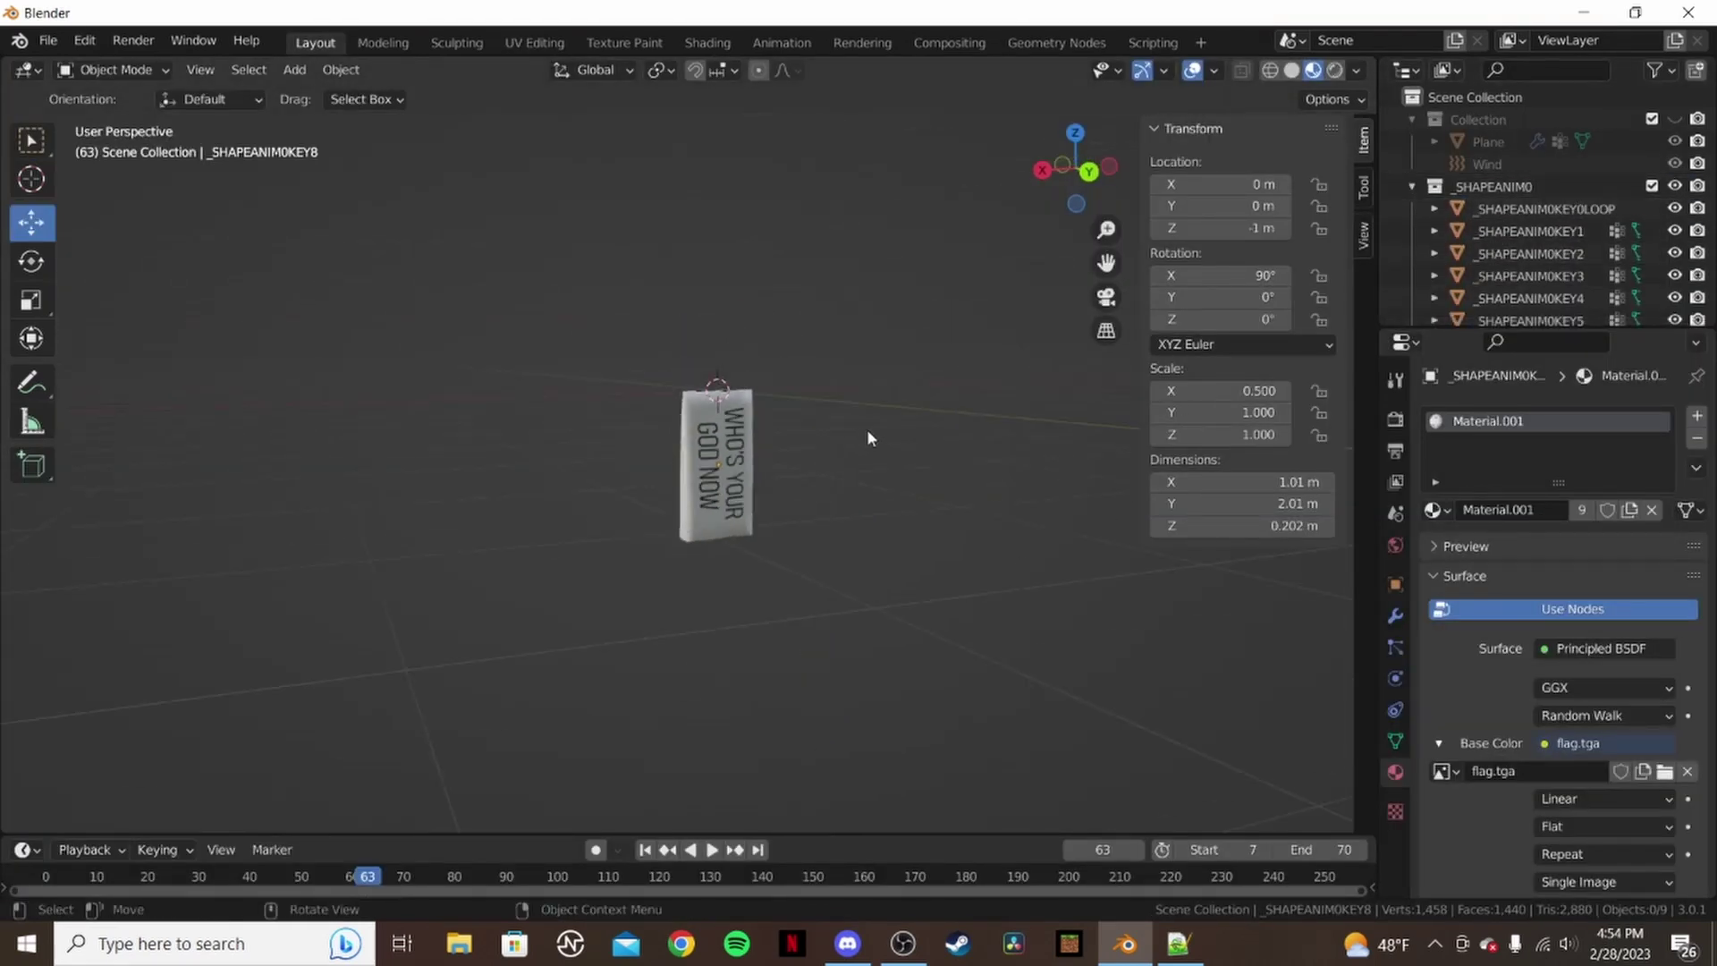
pyautogui.moveTo(867, 432)
pyautogui.mouseDown(button='middle')
pyautogui.moveTo(985, 453)
pyautogui.moveTo(881, 460)
pyautogui.mouseUp(button='middle')
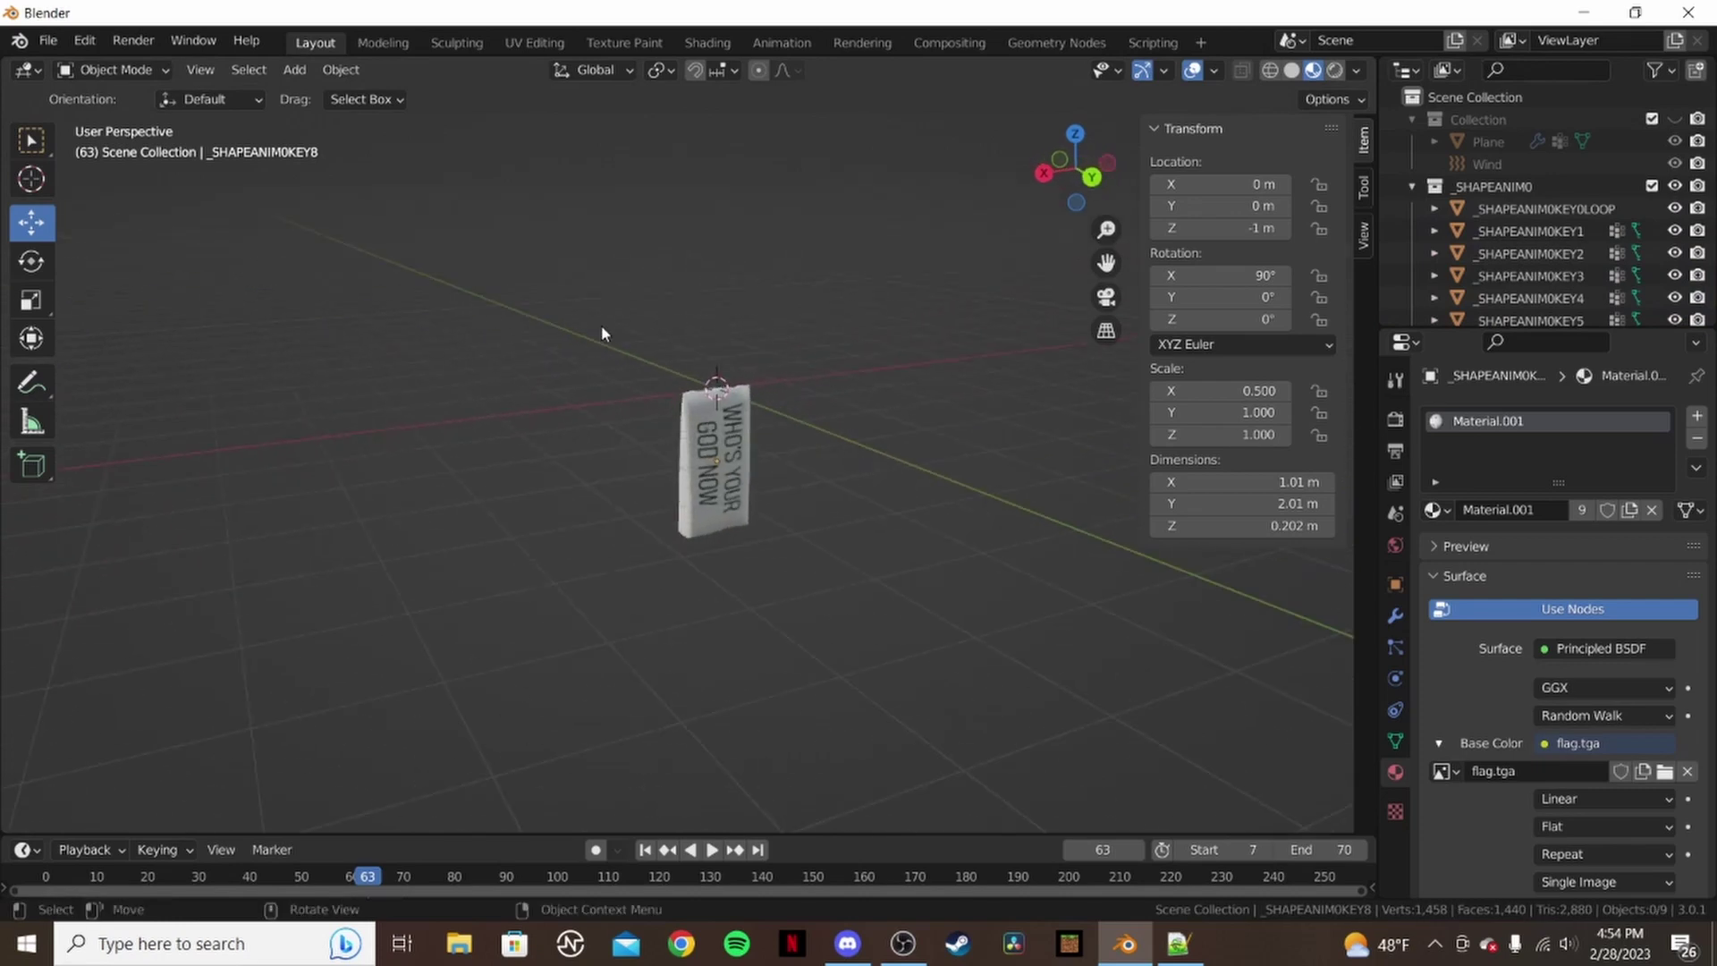
pyautogui.moveTo(601, 324); pyautogui.dragTo(896, 647)
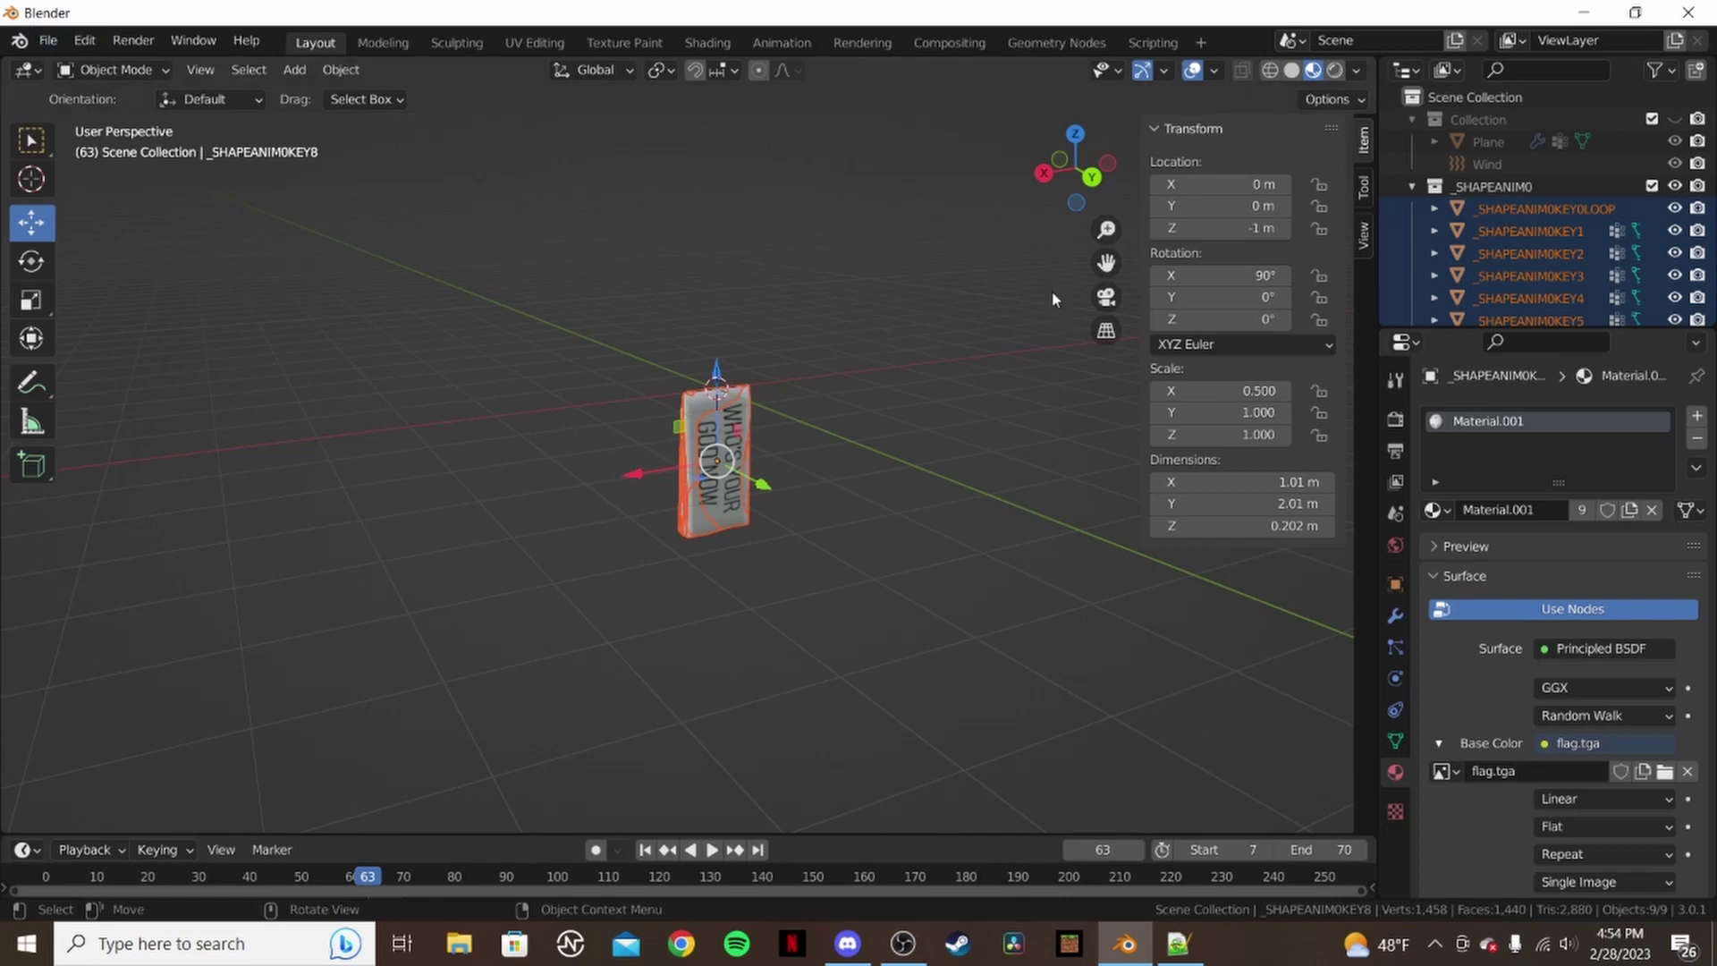
pyautogui.hotkey('alt', 'a')
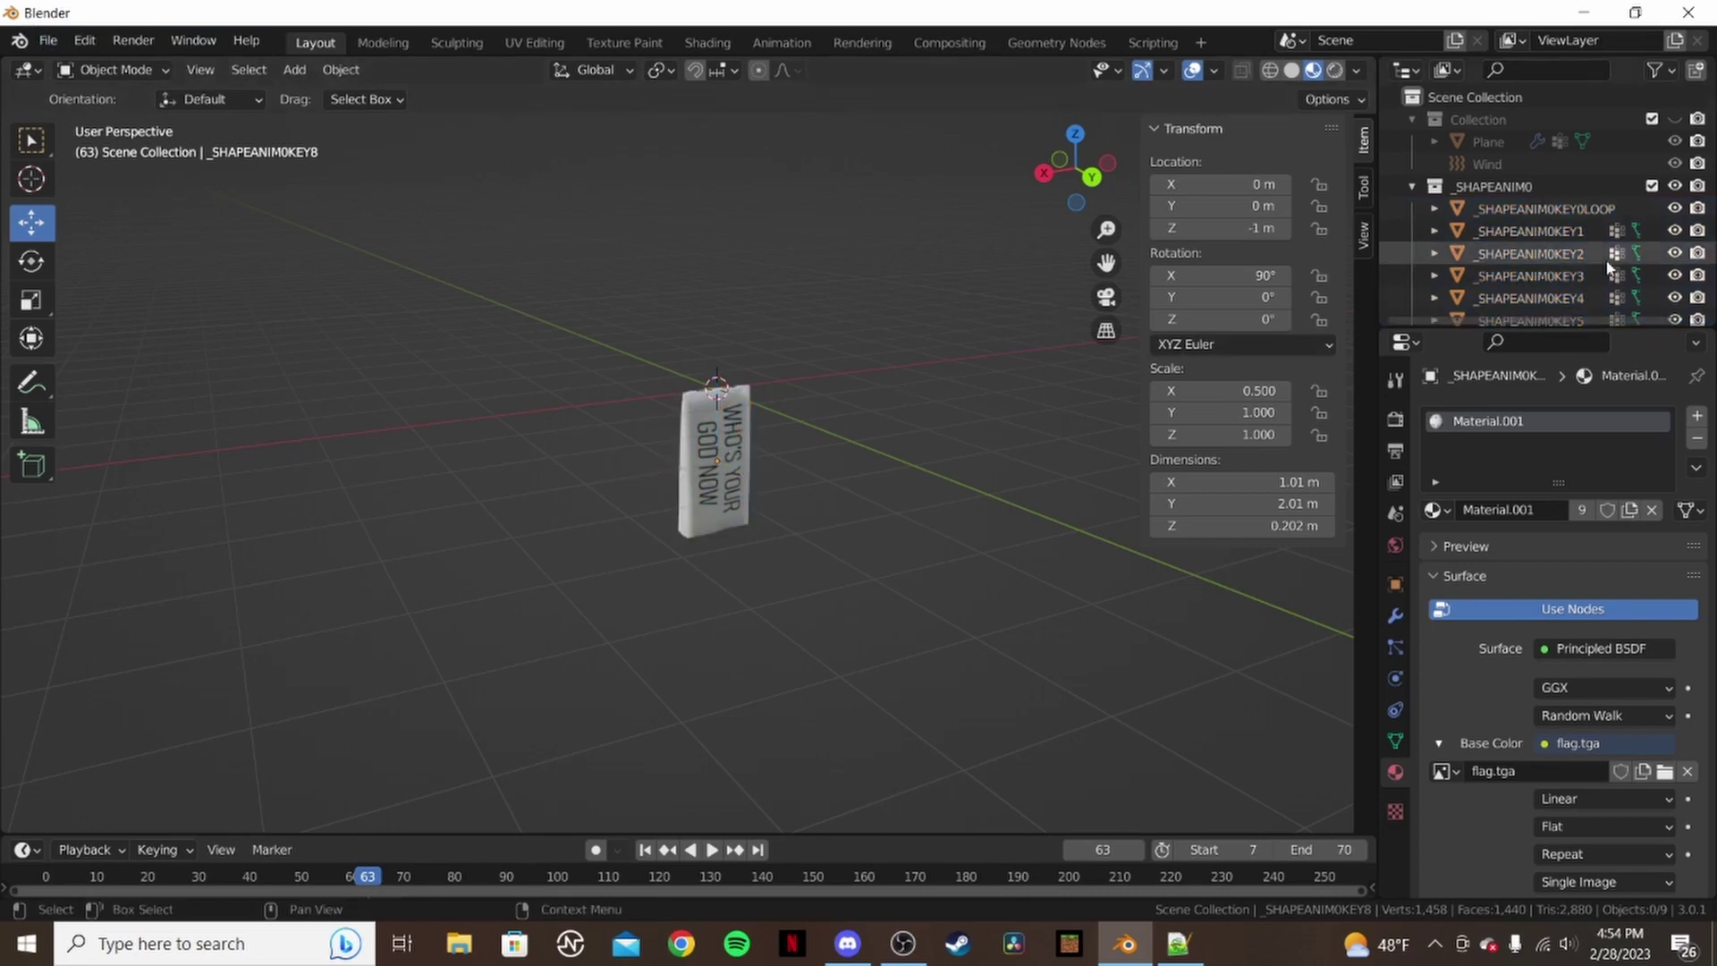
pyautogui.scroll(-5, 1606, 266)
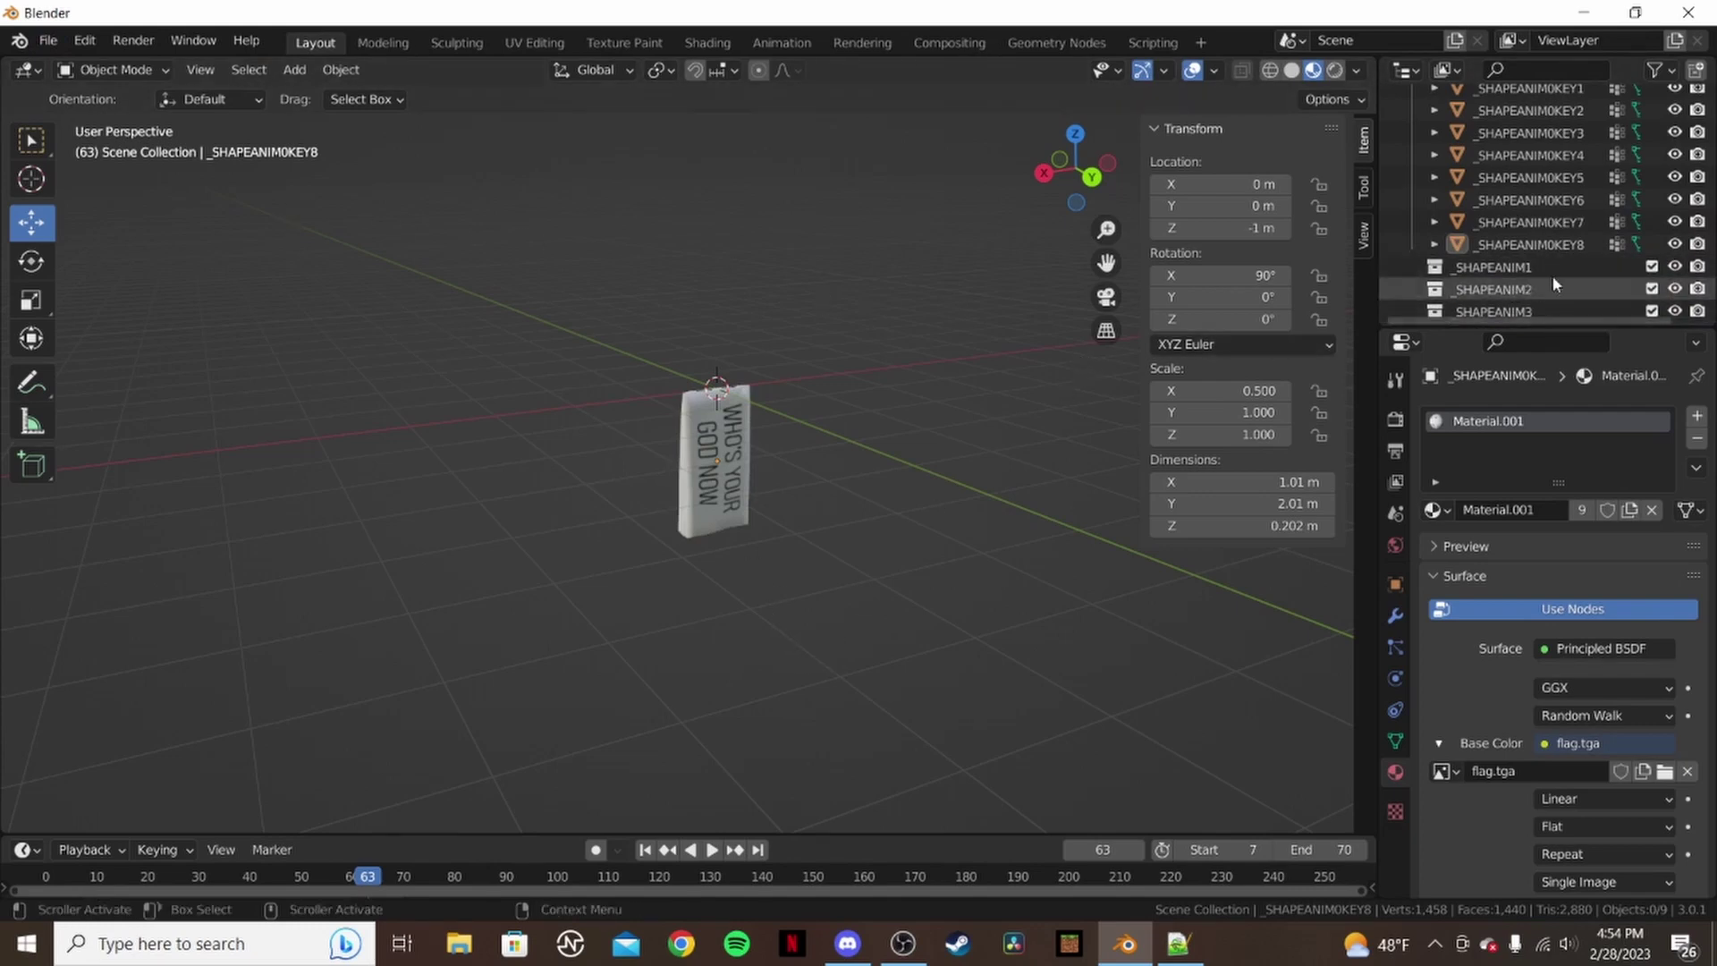
pyautogui.scroll(5, 1561, 240)
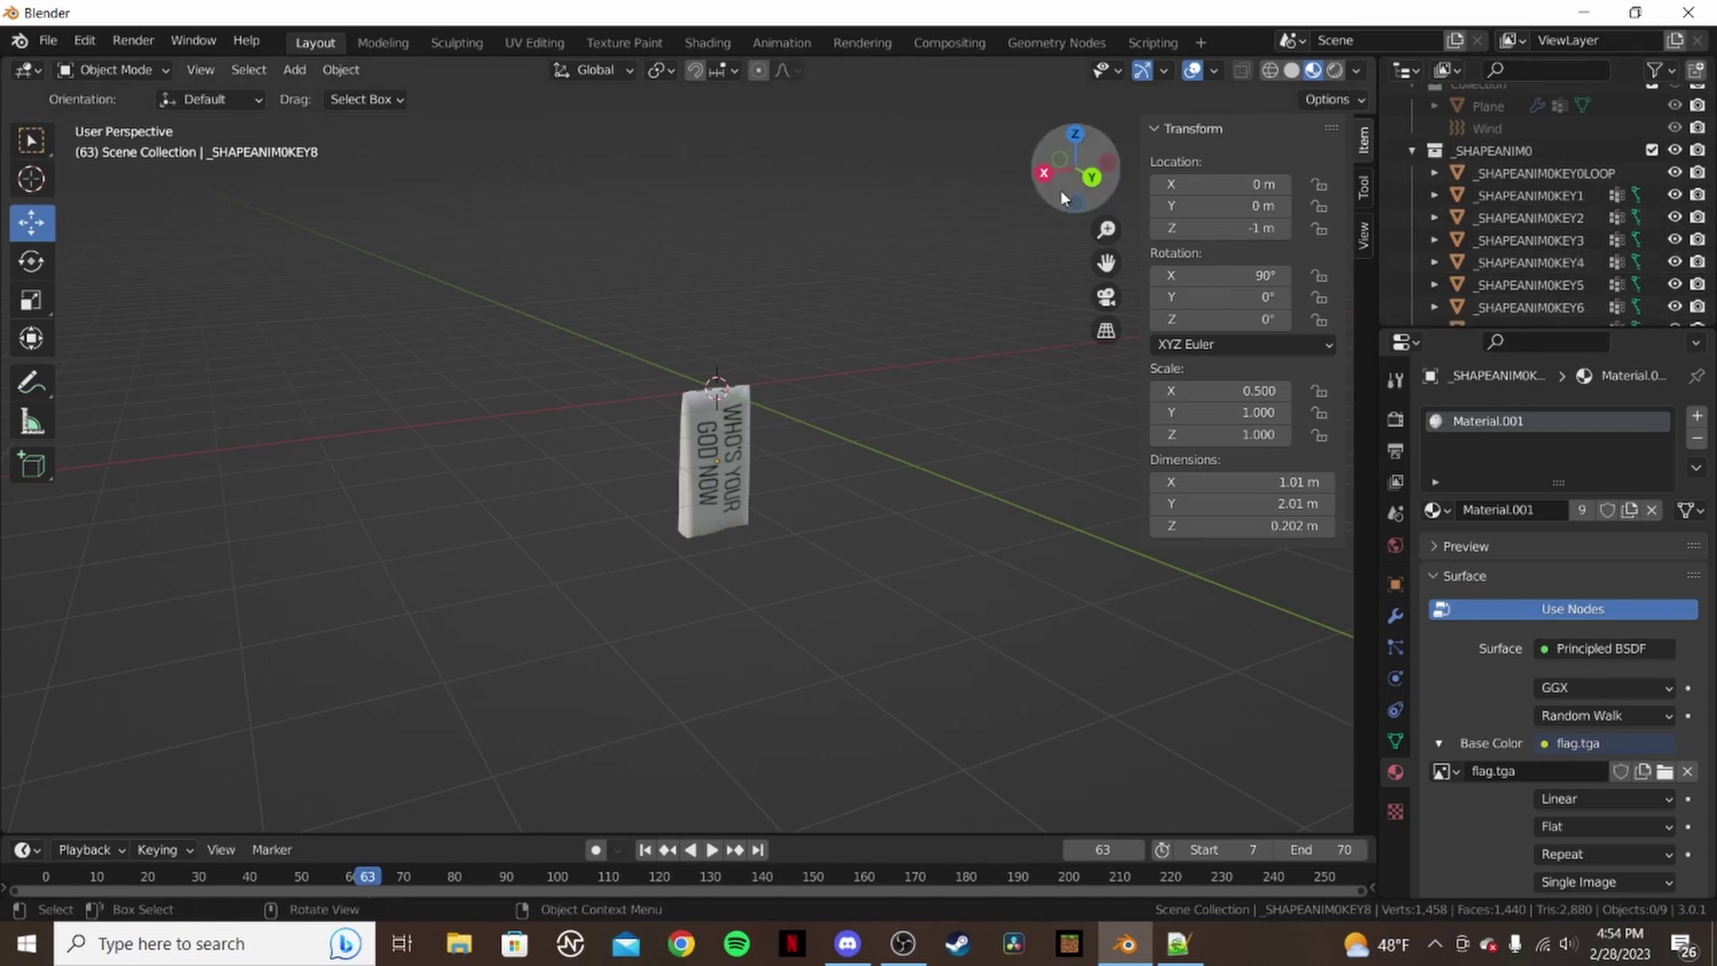
# - Select all flag keyframe objects and set up an FBX export limited to selected objects and the Mesh object type
pyautogui.press('a')
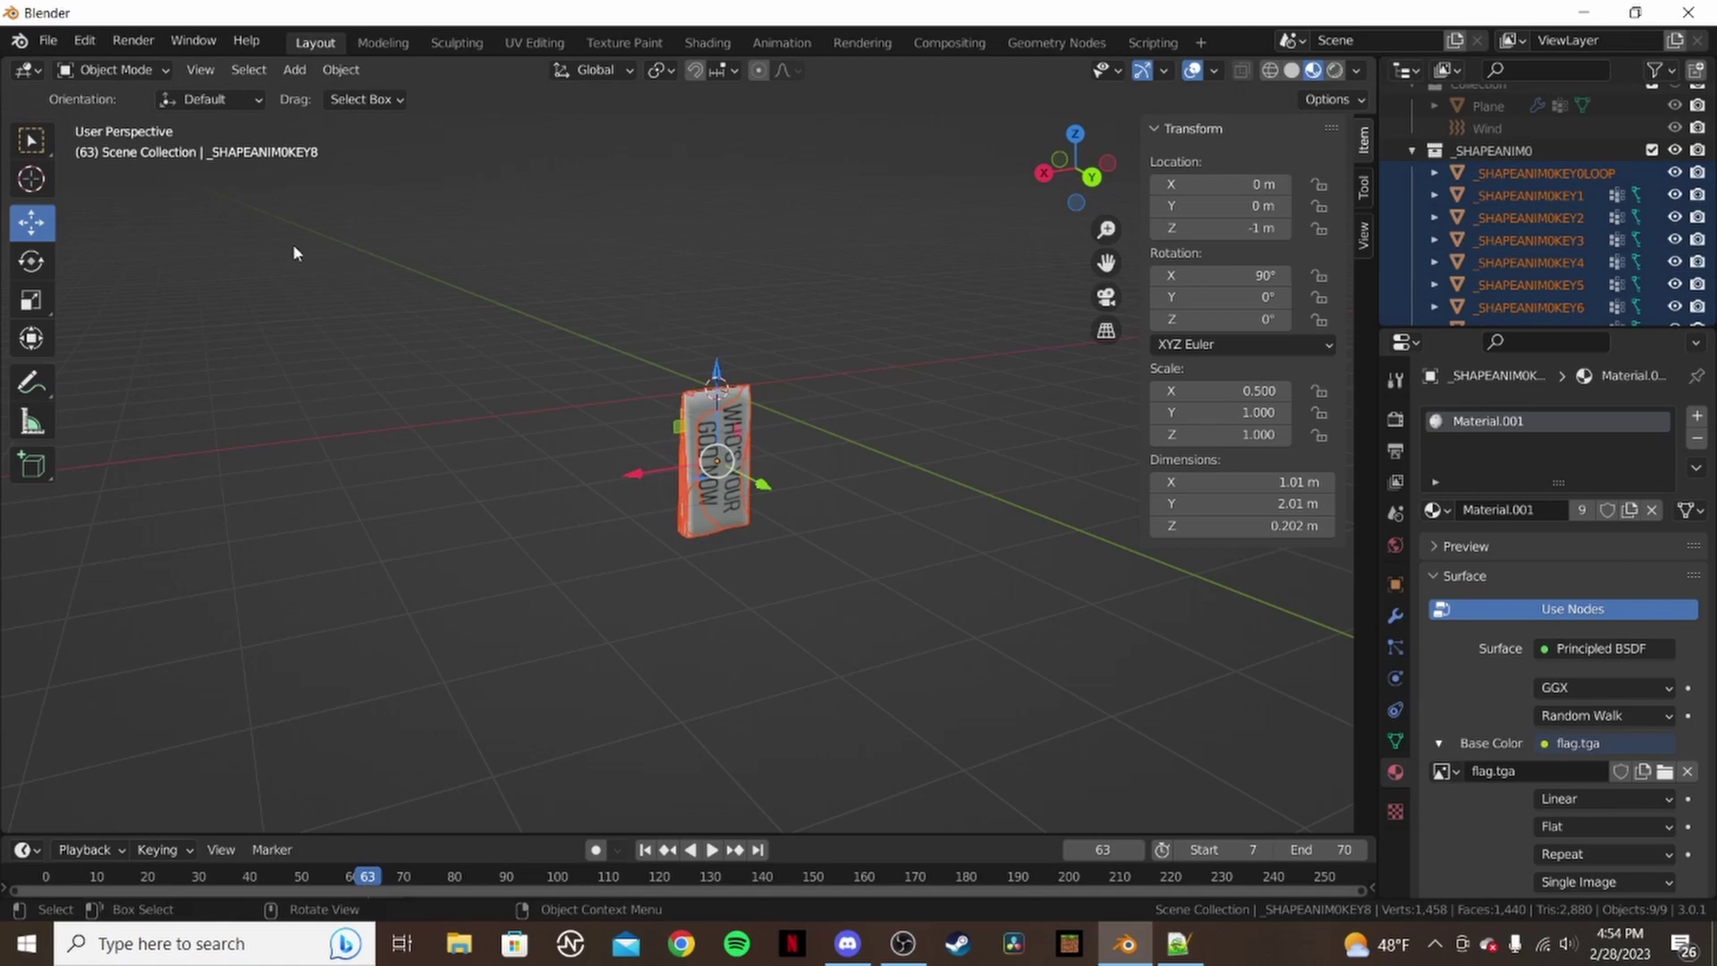
pyautogui.click(49, 41)
pyautogui.moveTo(98, 364)
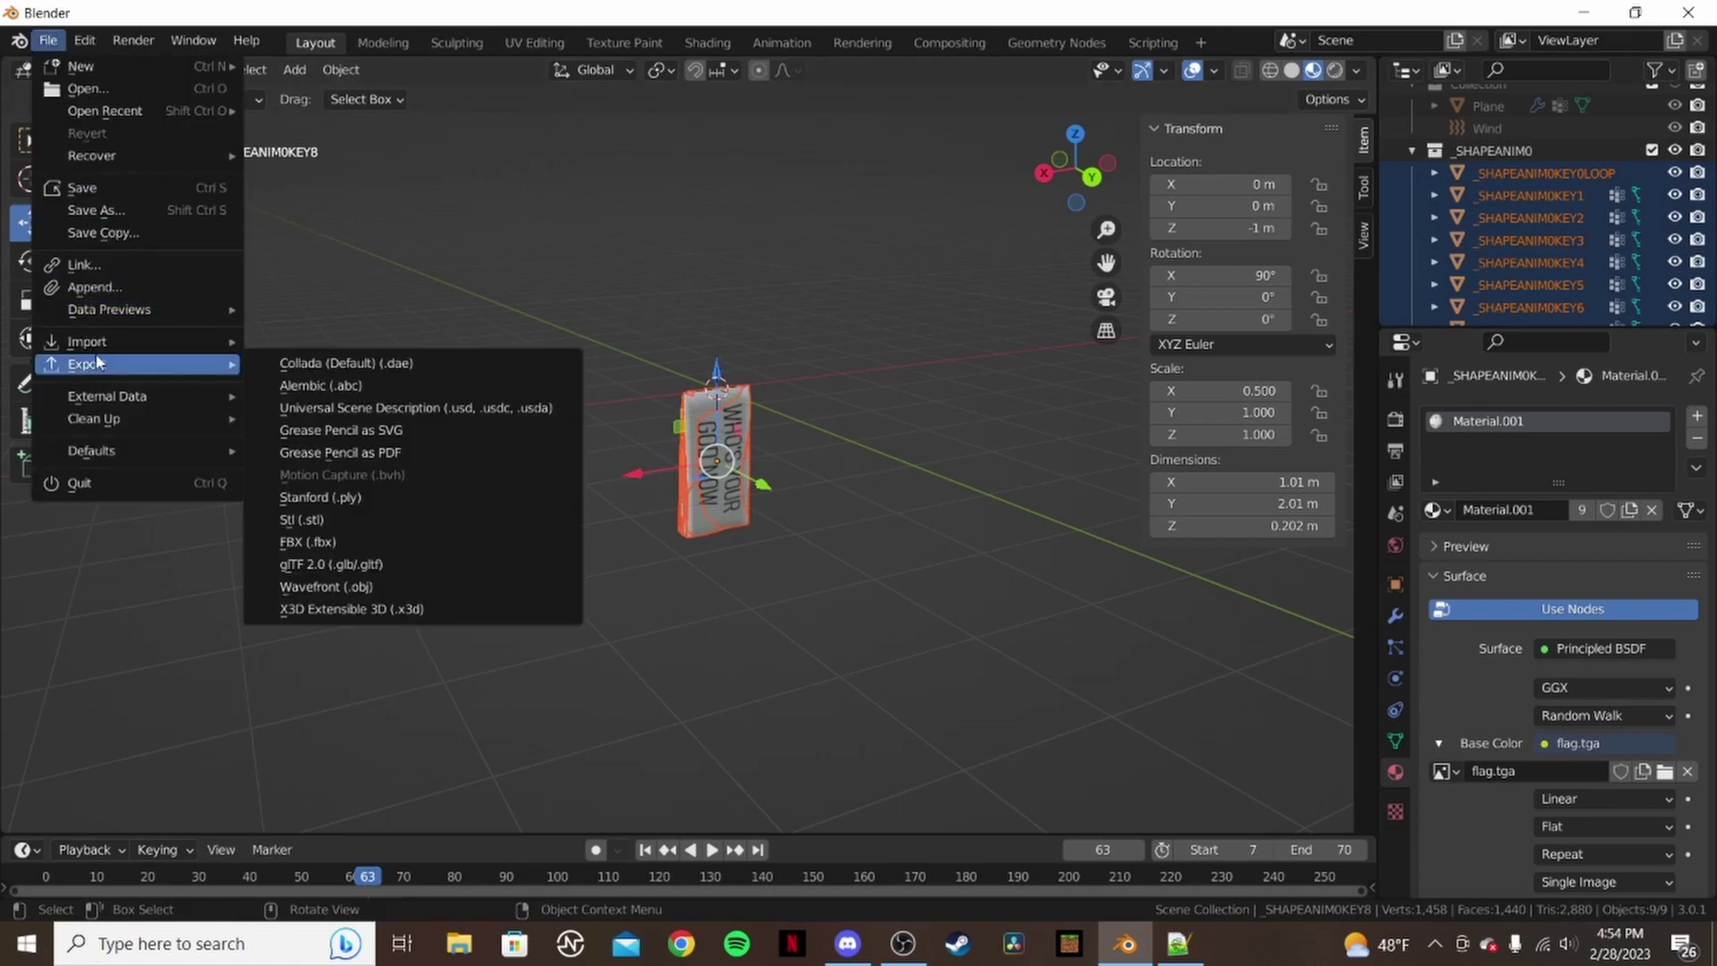
pyautogui.click(328, 541)
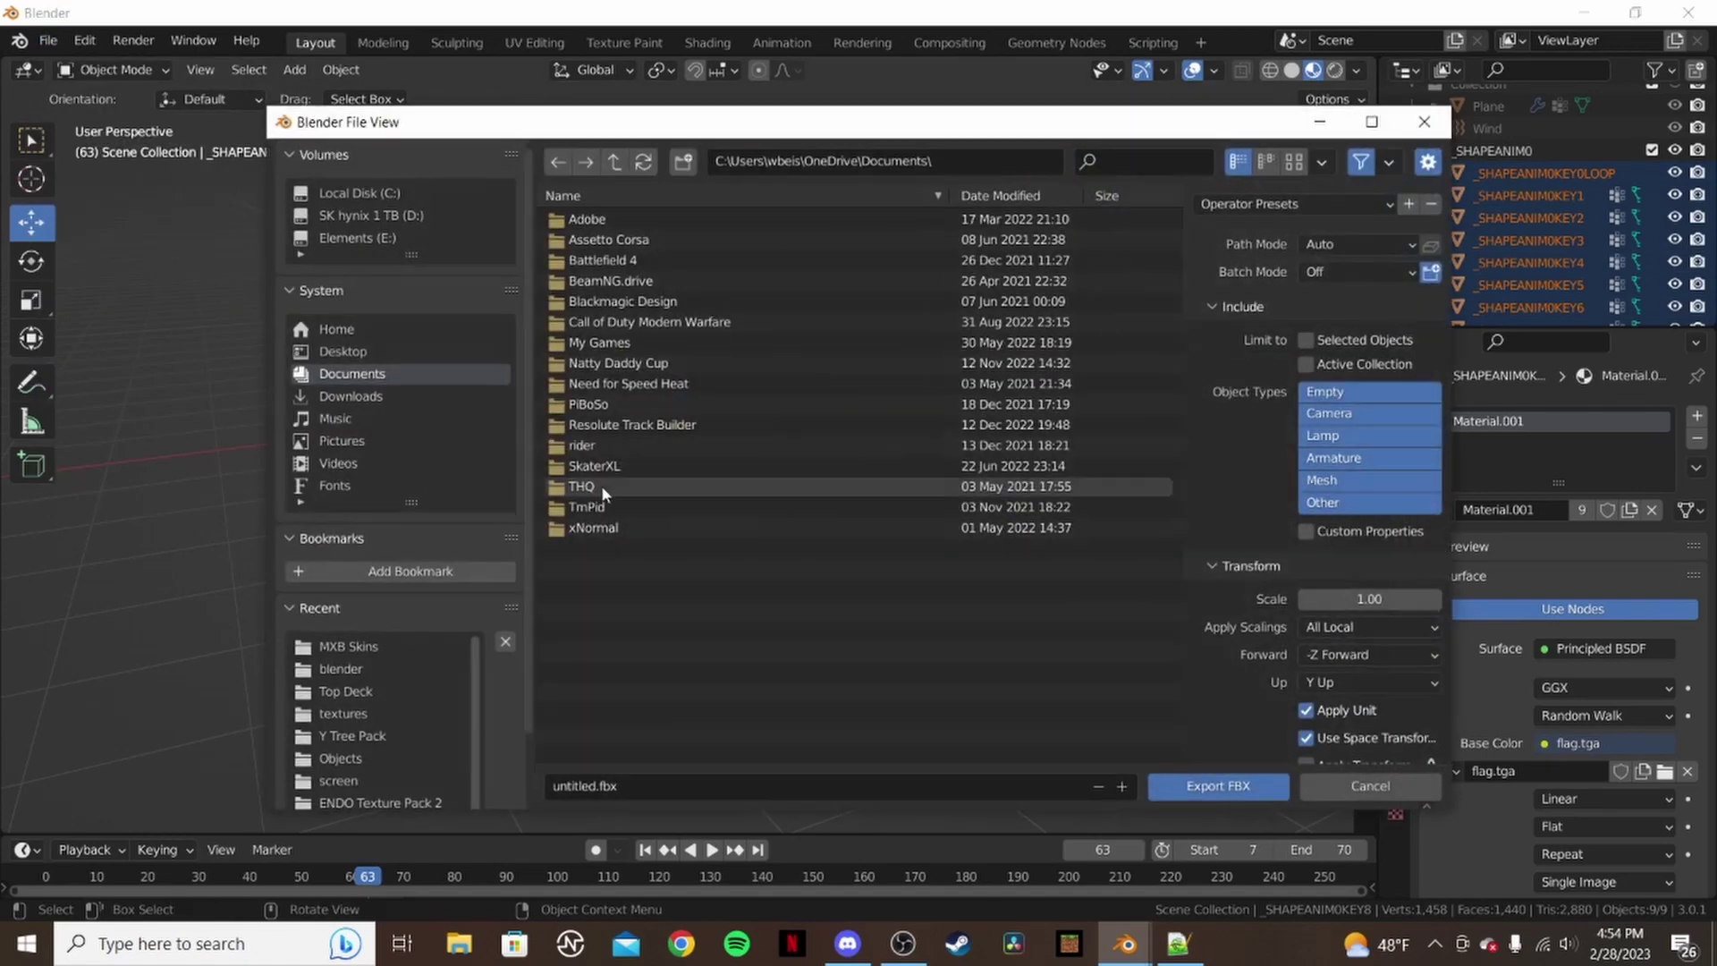
pyautogui.click(1330, 488)
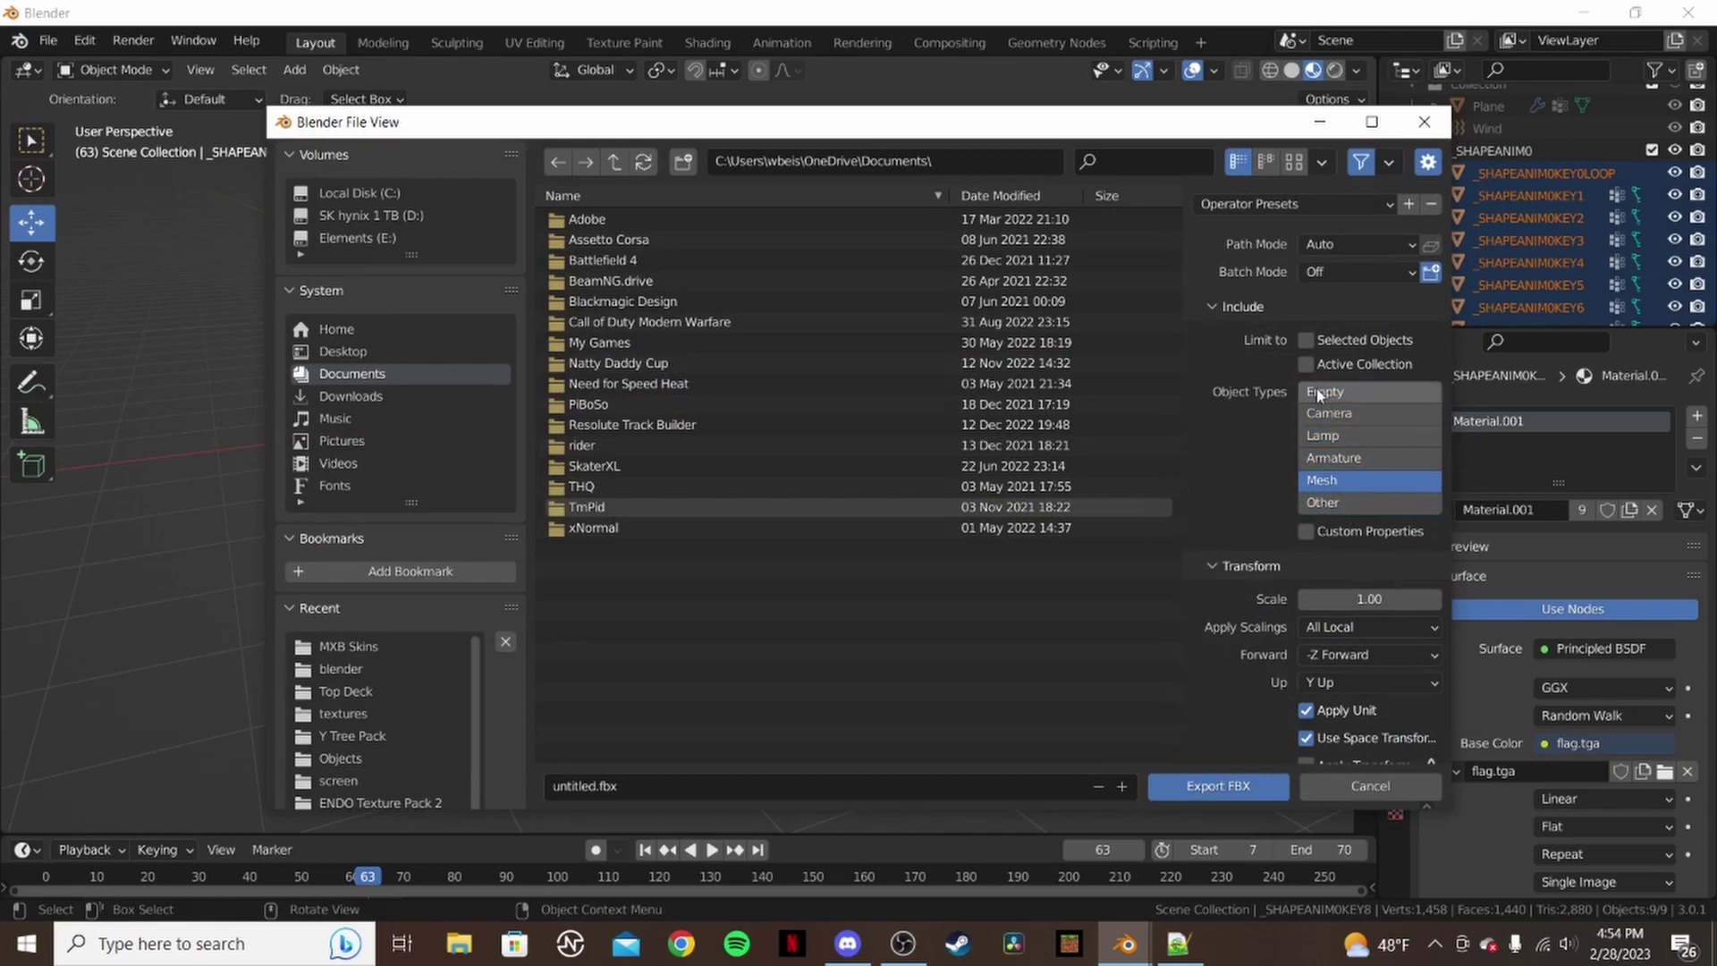
pyautogui.click(1306, 341)
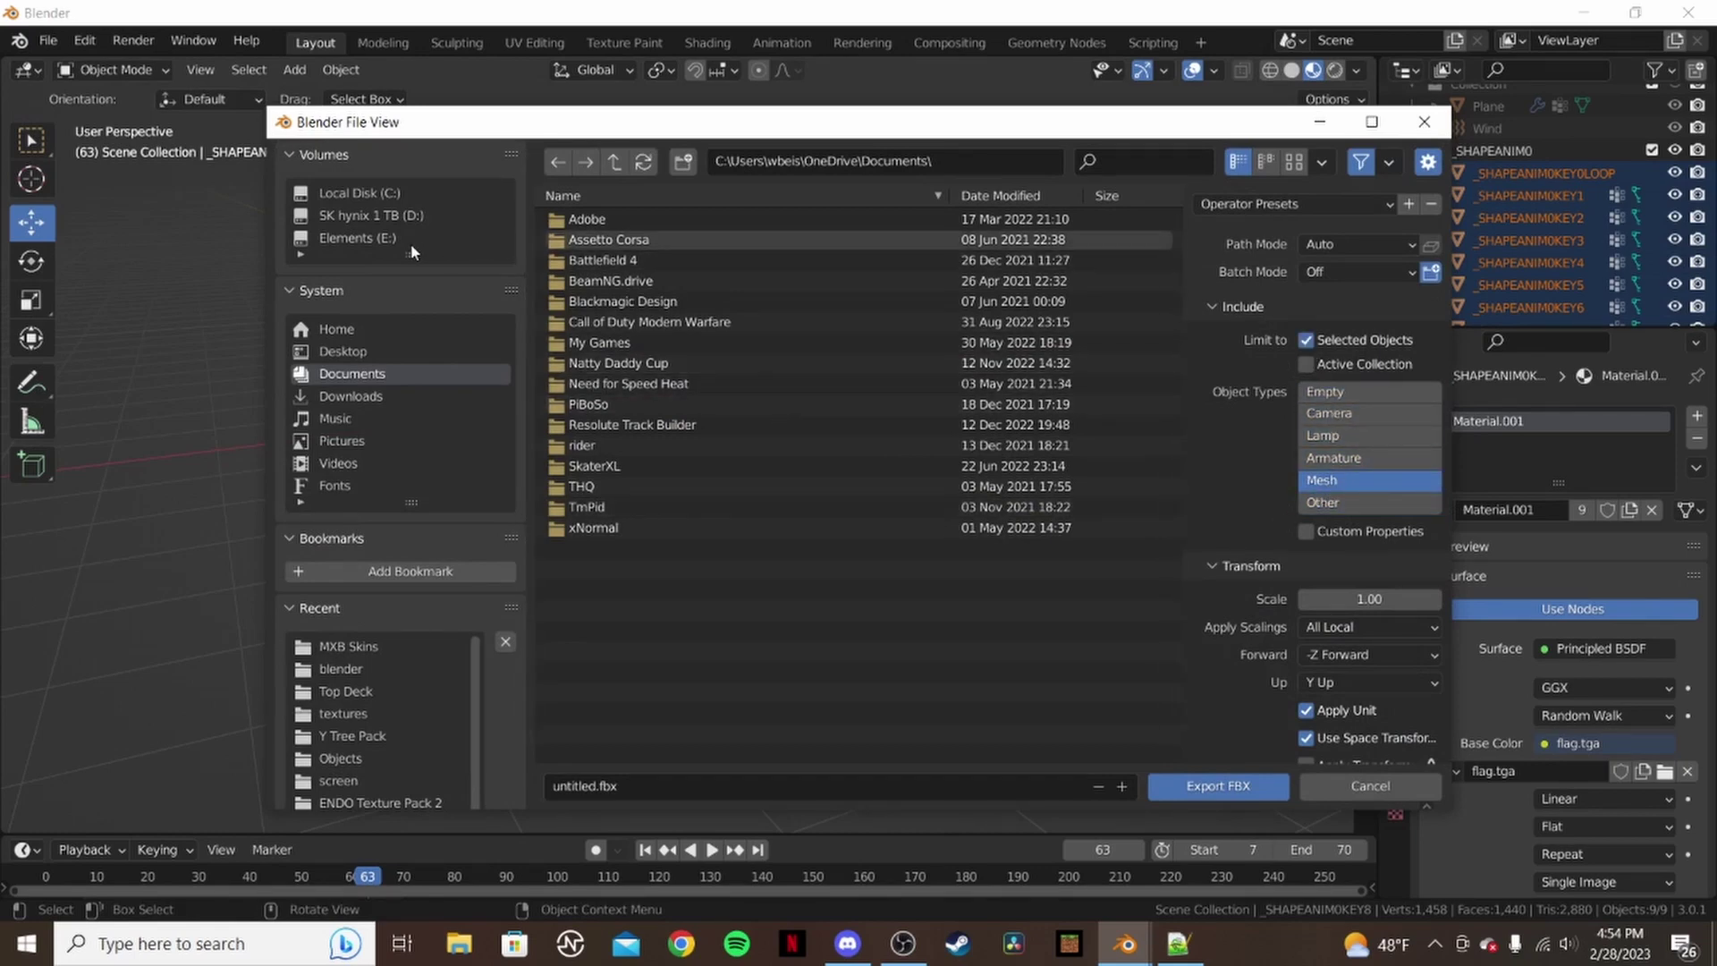
# - Export the FBX file as VERTICAL FLAG into the E:\MX Bikes folder
pyautogui.click(388, 241)
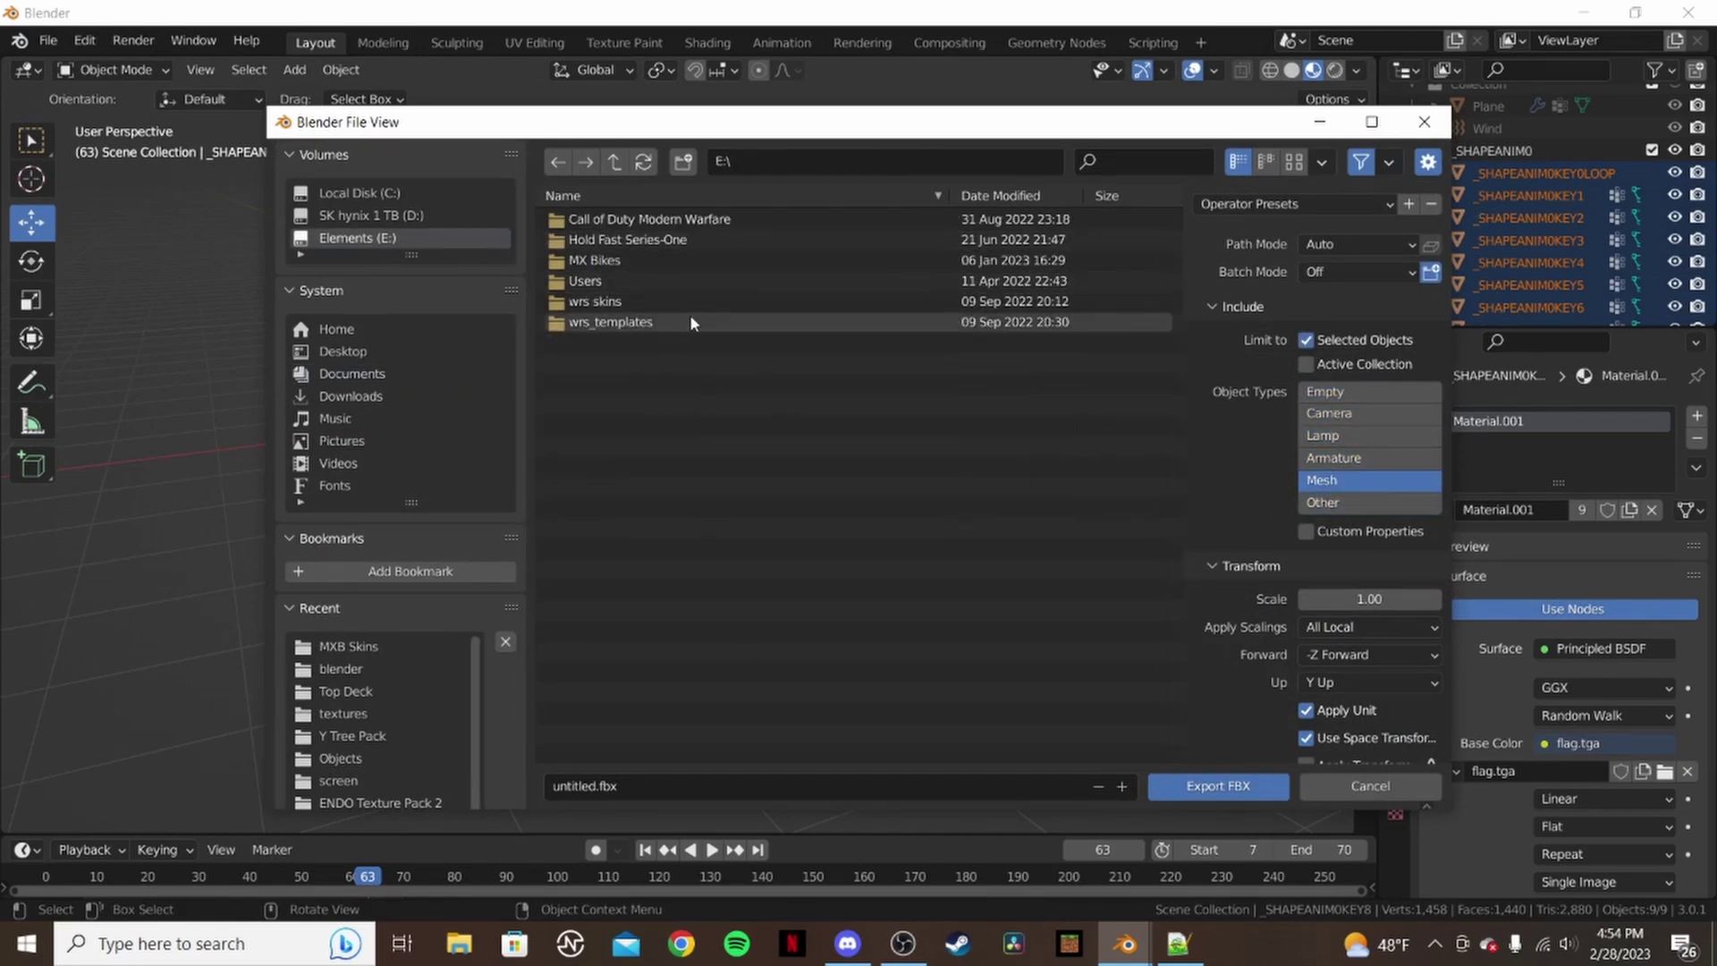
pyautogui.doubleClick(682, 254)
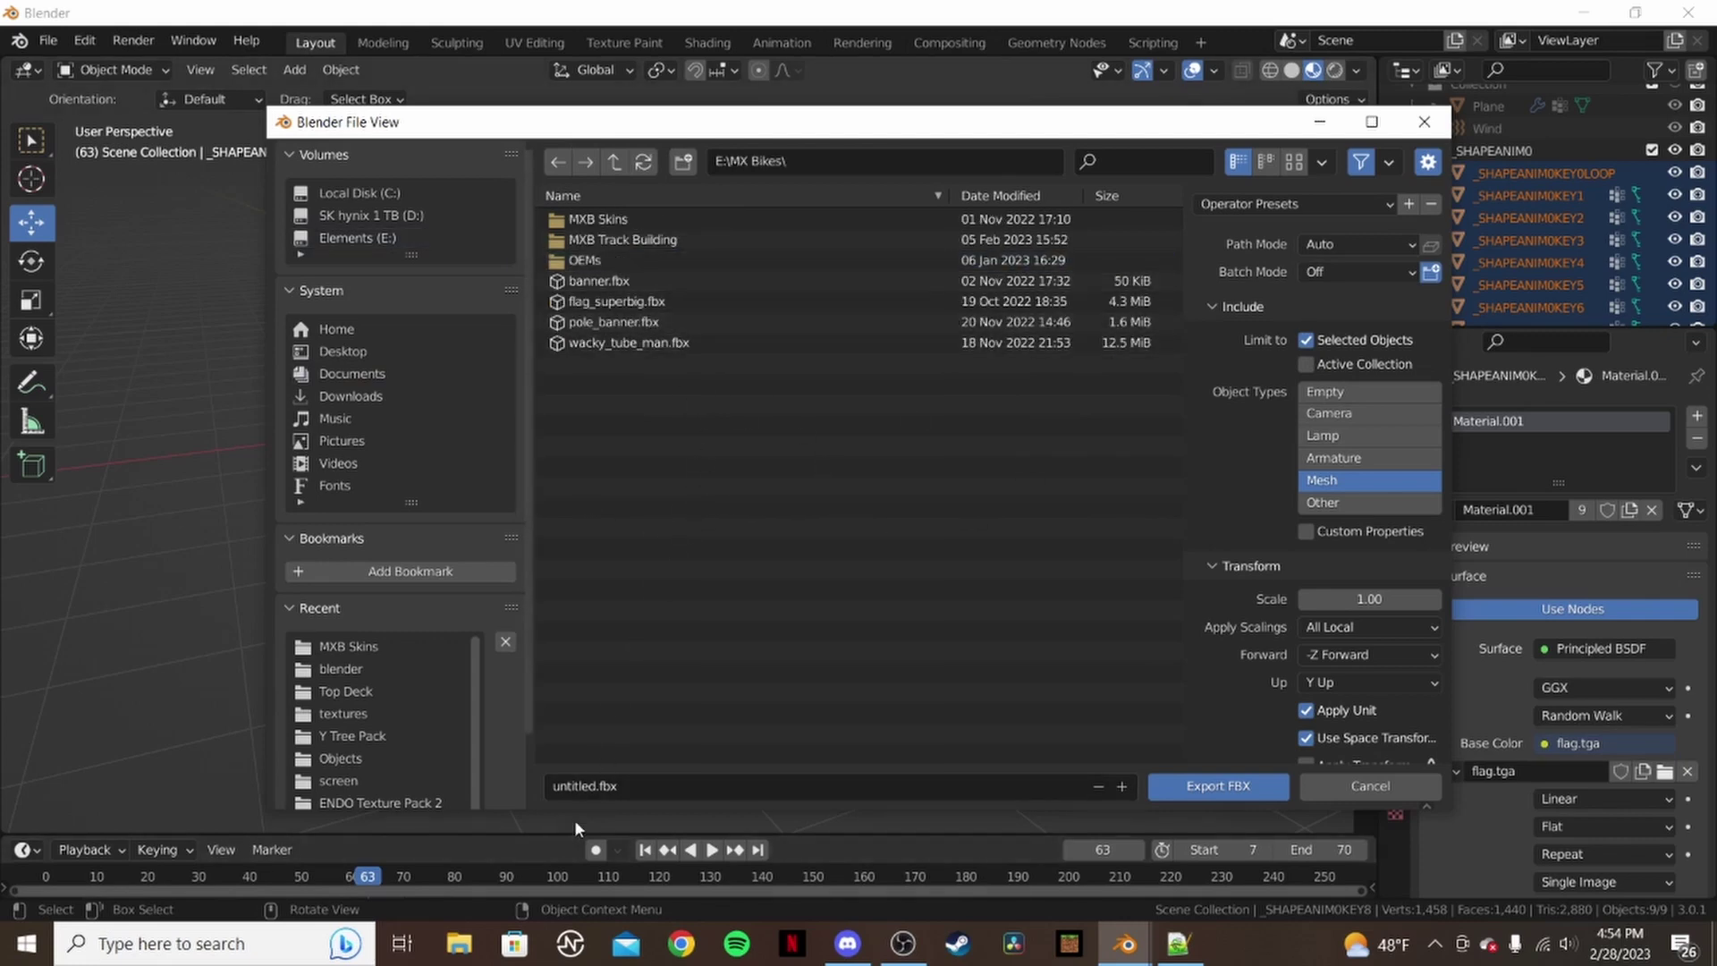
pyautogui.click(596, 786)
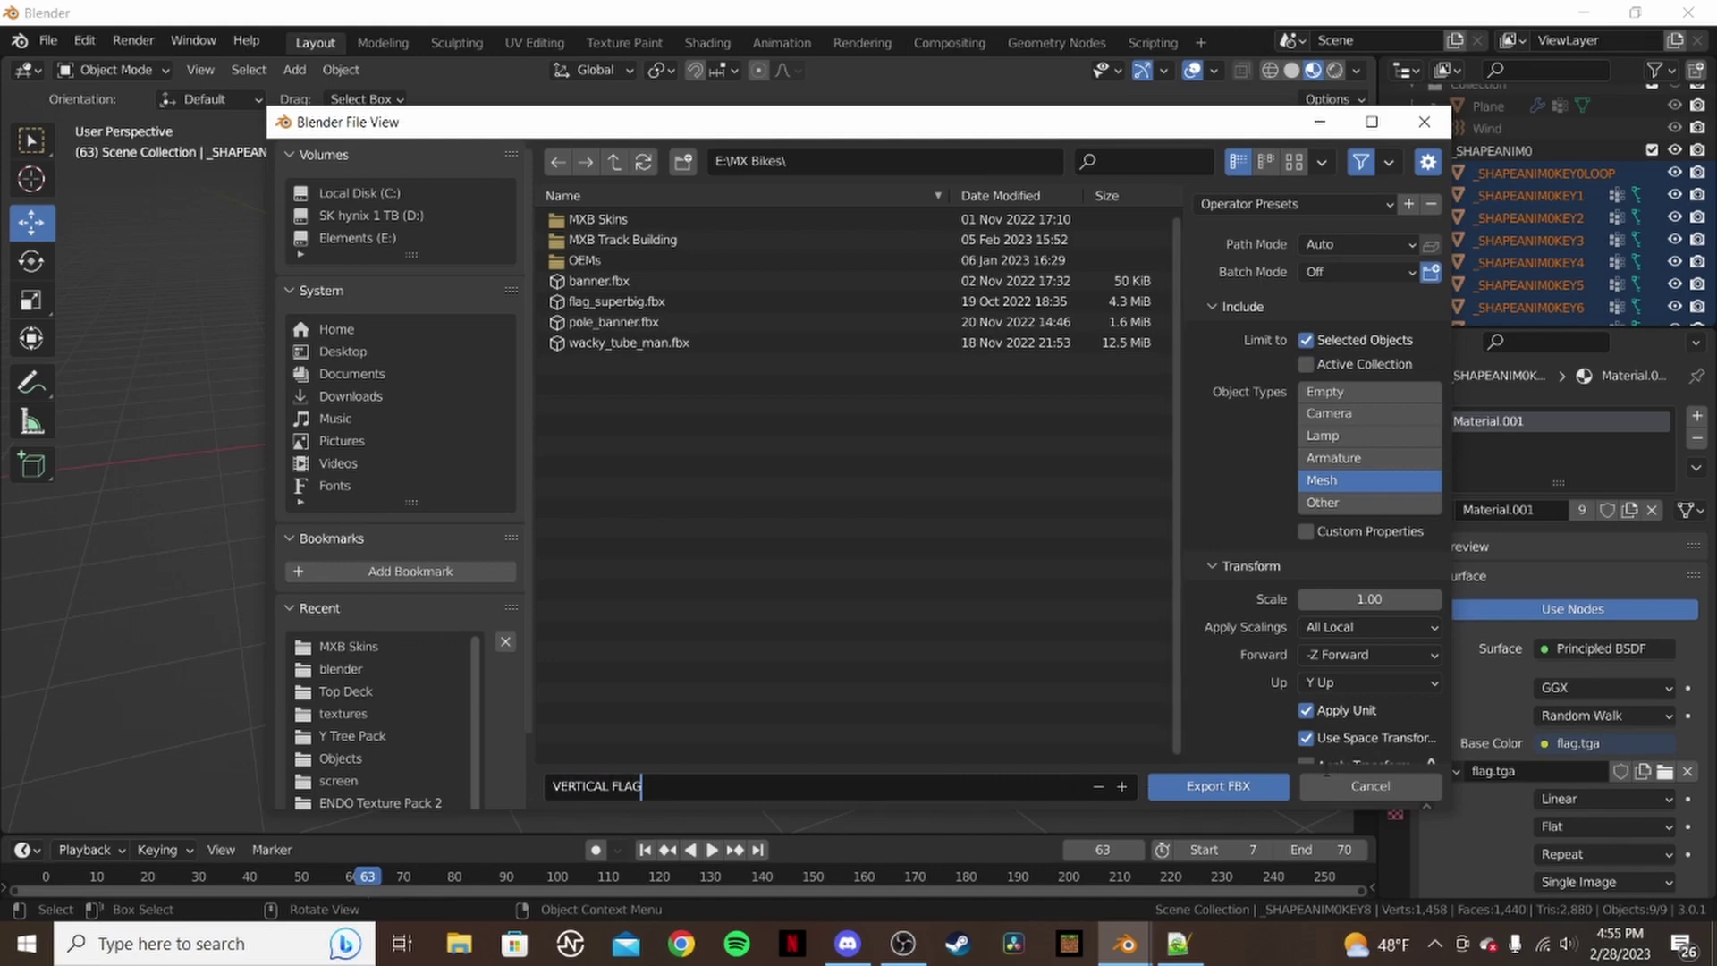
pyautogui.click(1234, 795)
pyautogui.click(1235, 792)
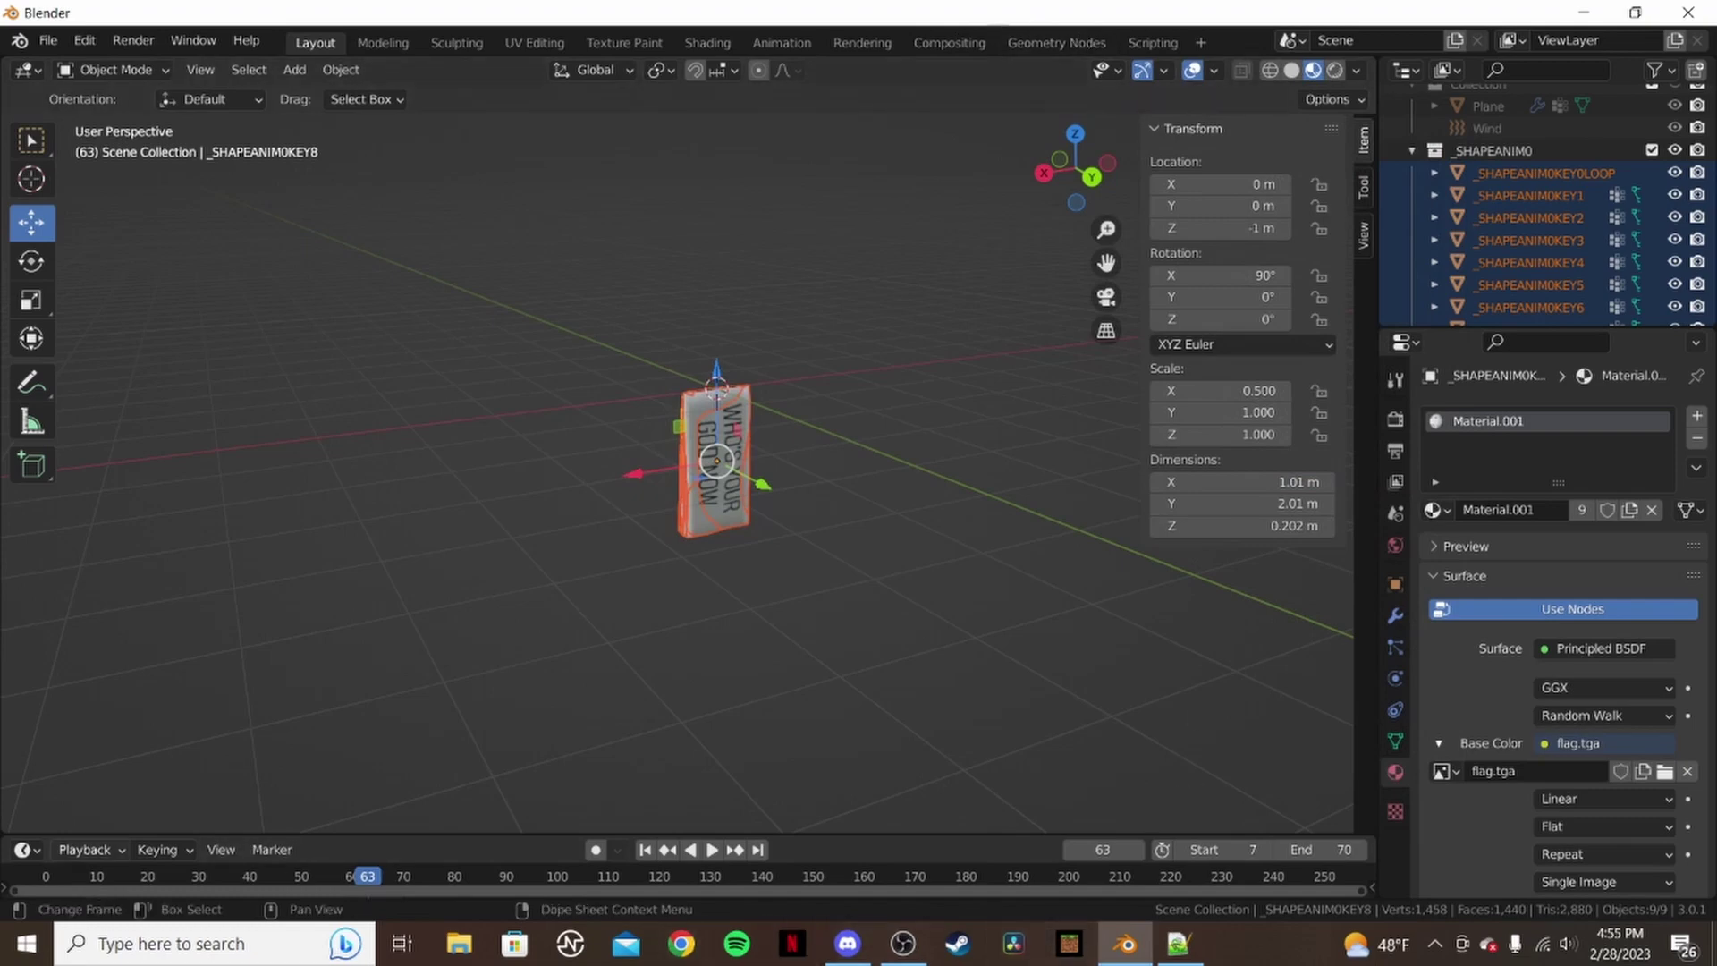
# - Switch to File Explorer and launch fbx2edf_x64 from the track tools folder in E:\MX Bikes\MXB Track Building
pyautogui.press('super+e')
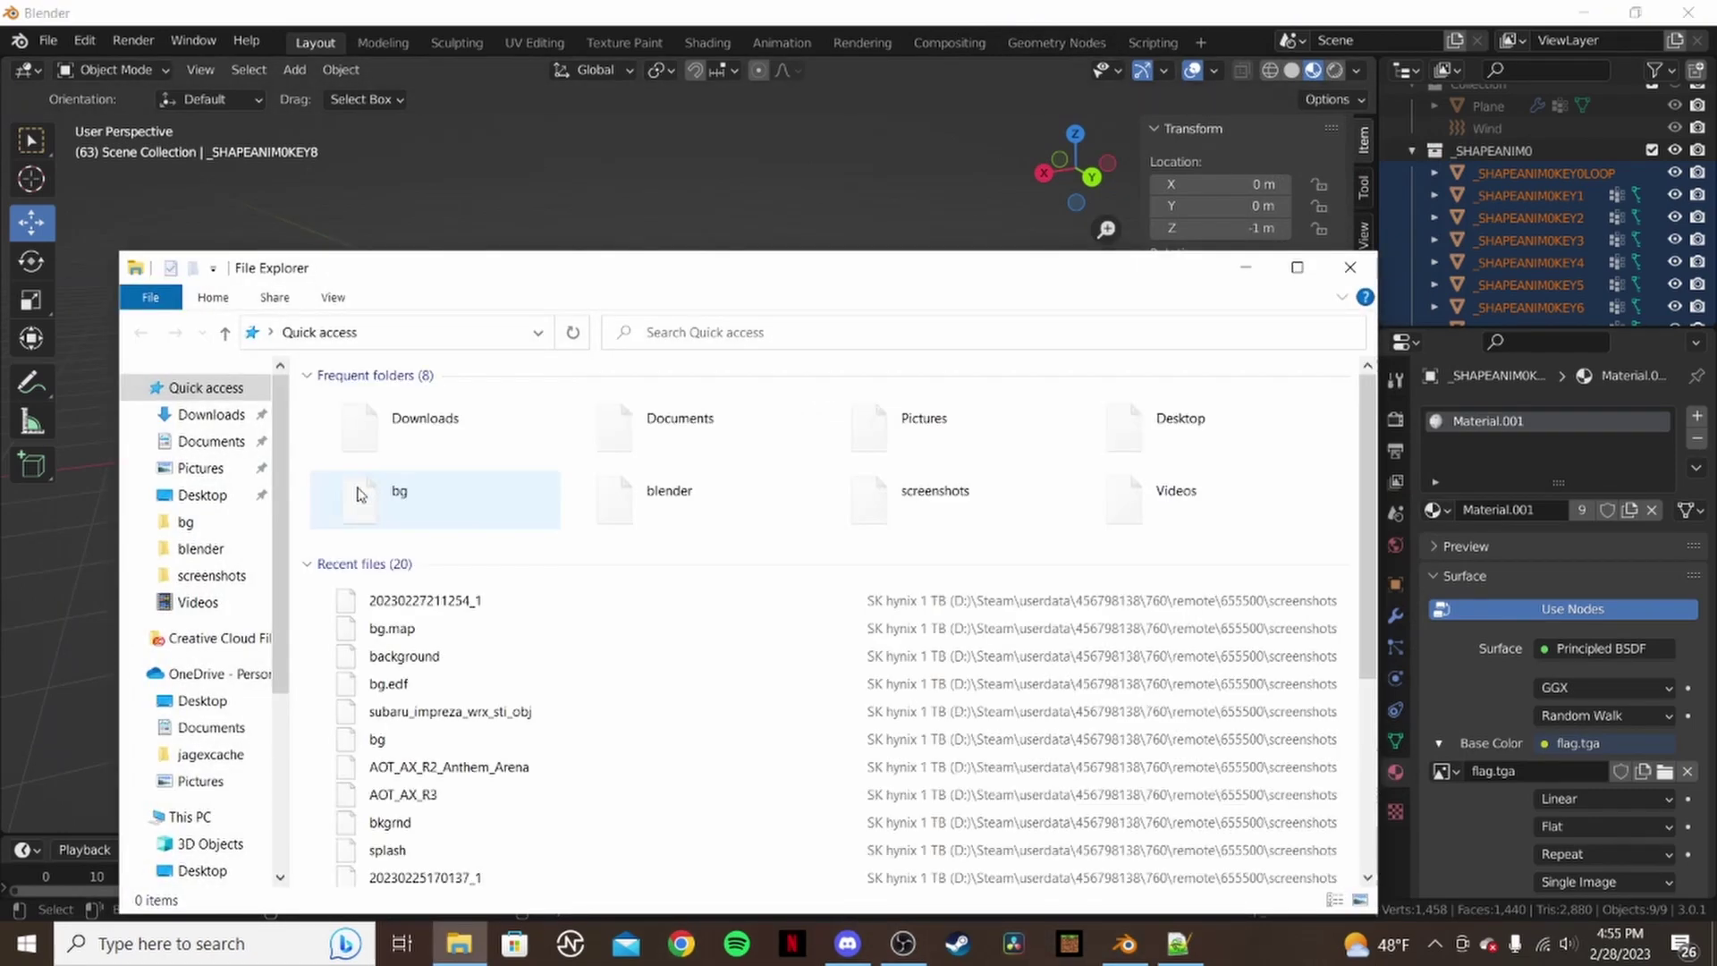
pyautogui.scroll(-2, 224, 742)
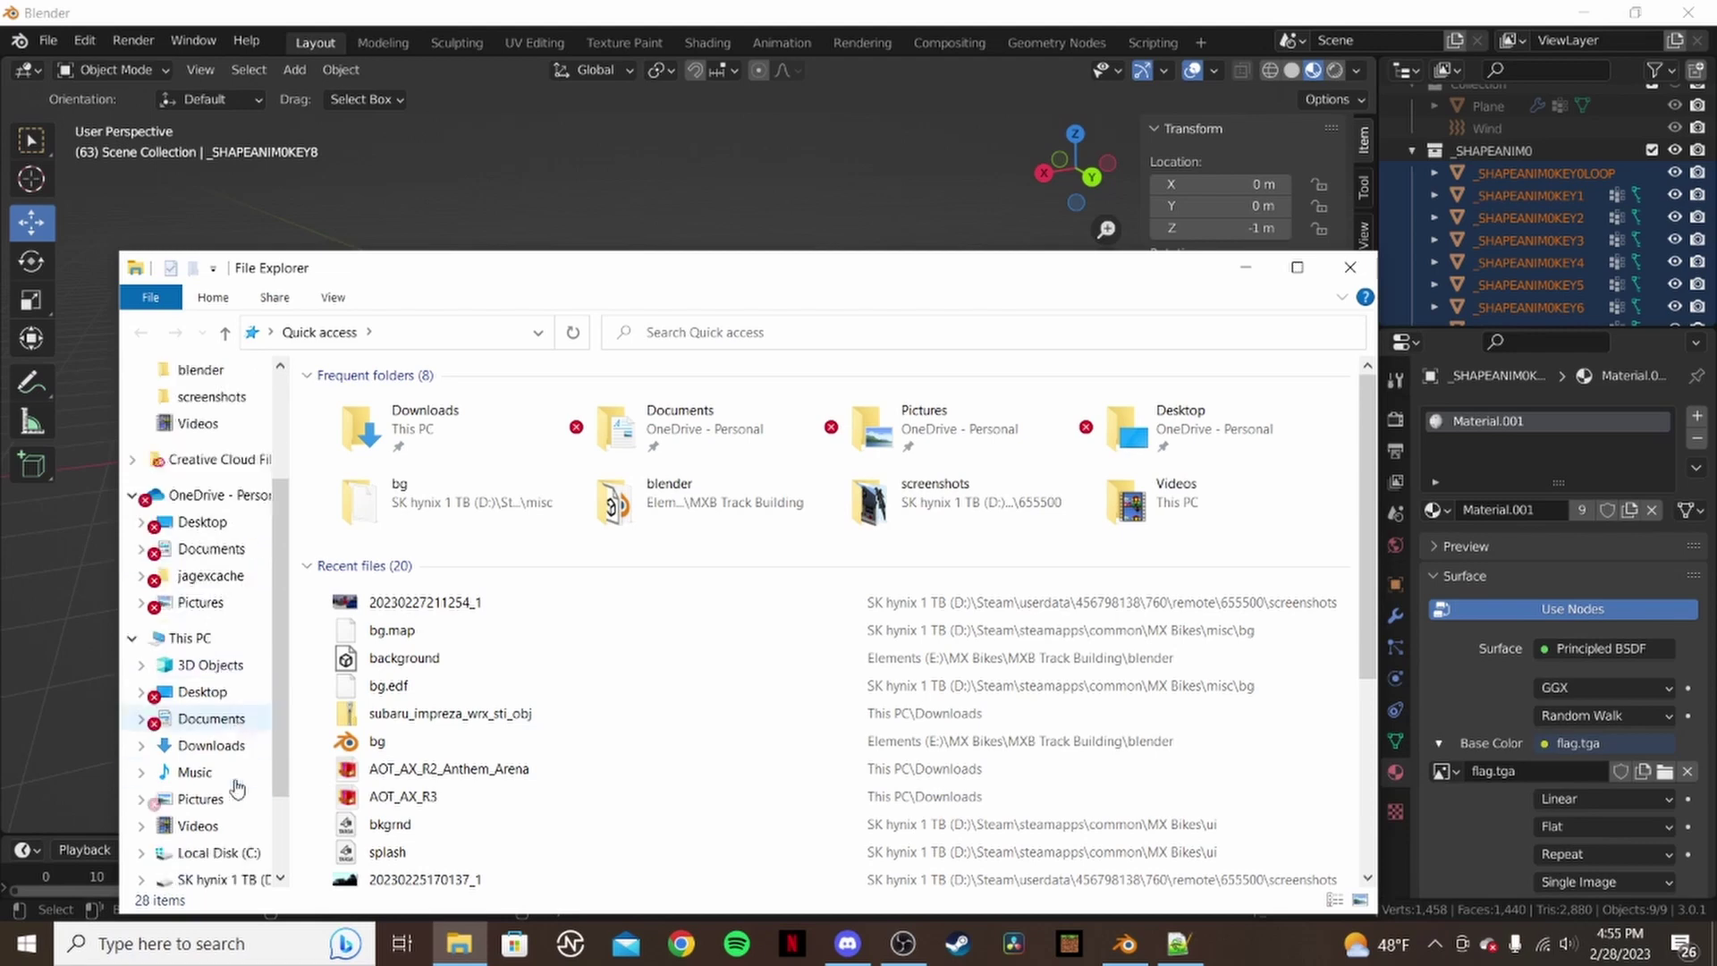
pyautogui.click(215, 852)
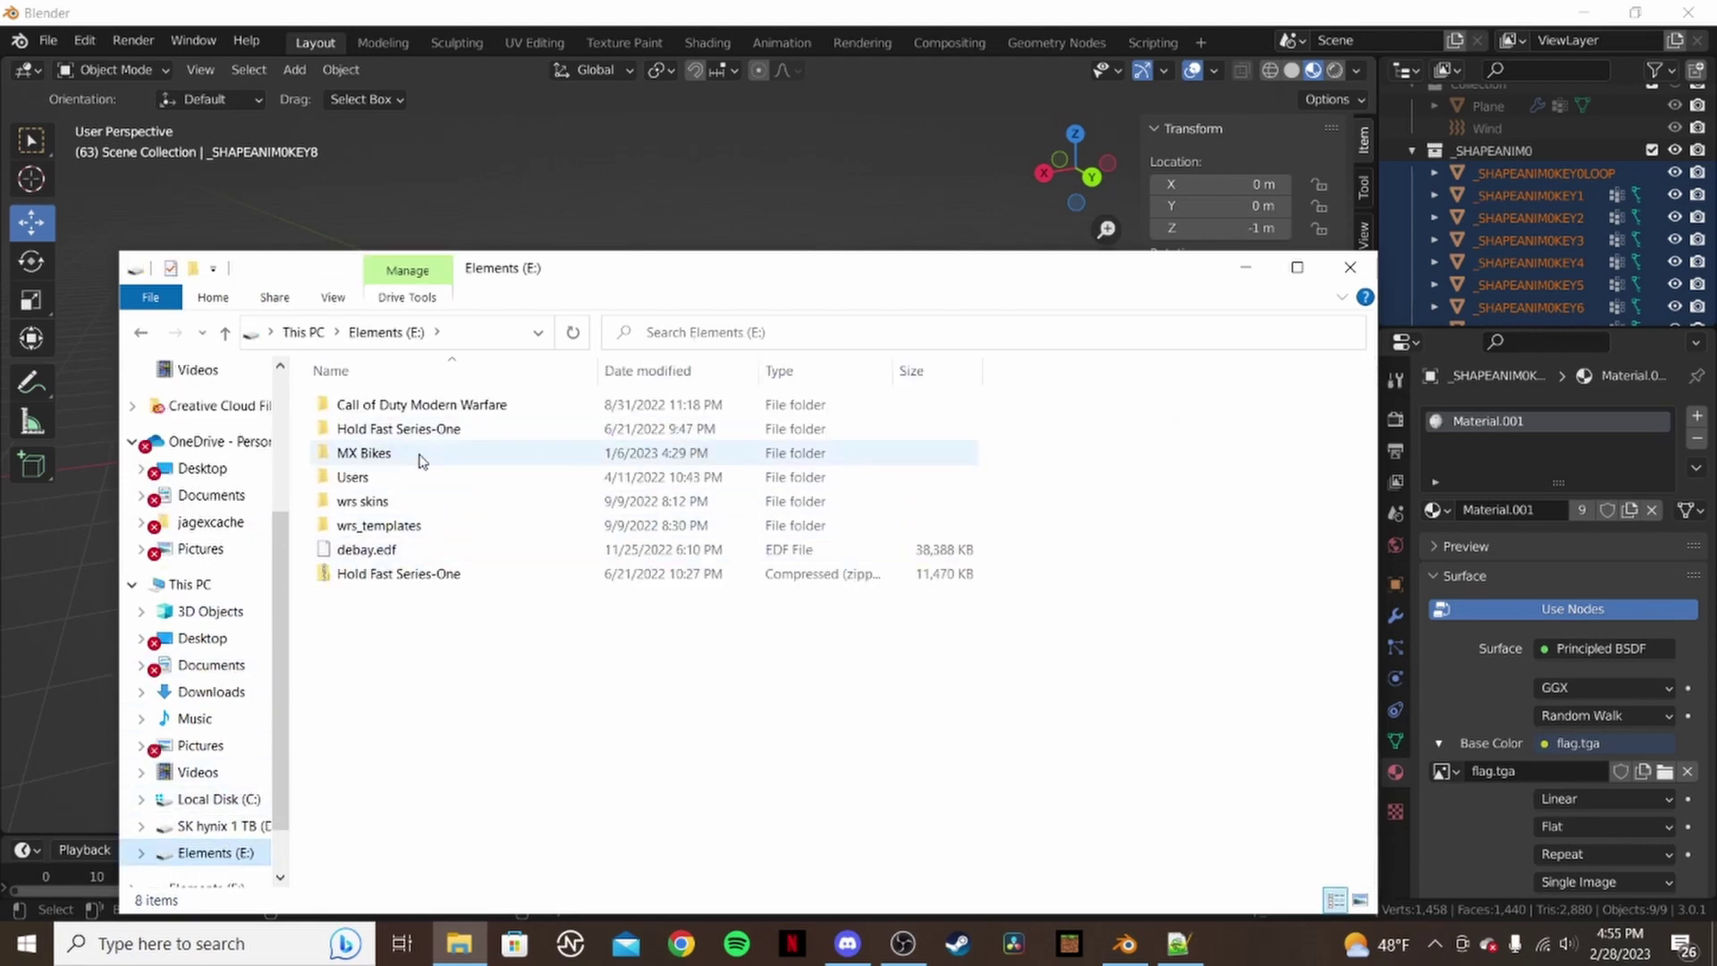
pyautogui.doubleClick(366, 452)
pyautogui.doubleClick(516, 432)
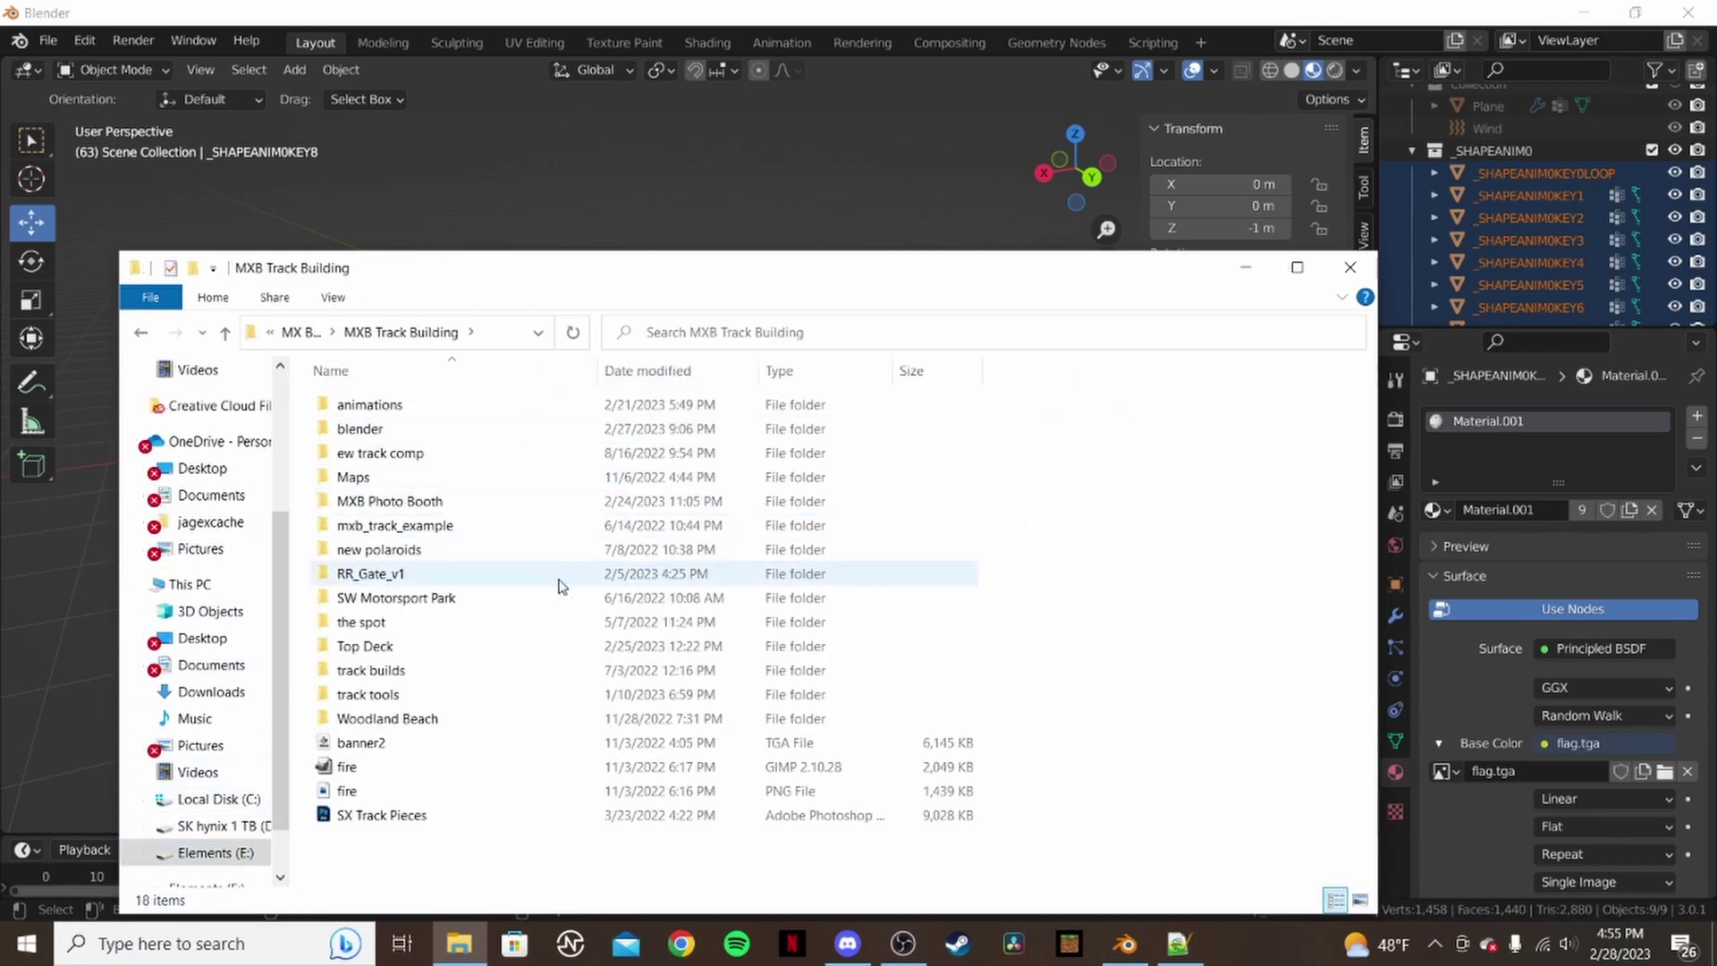
pyautogui.doubleClick(417, 694)
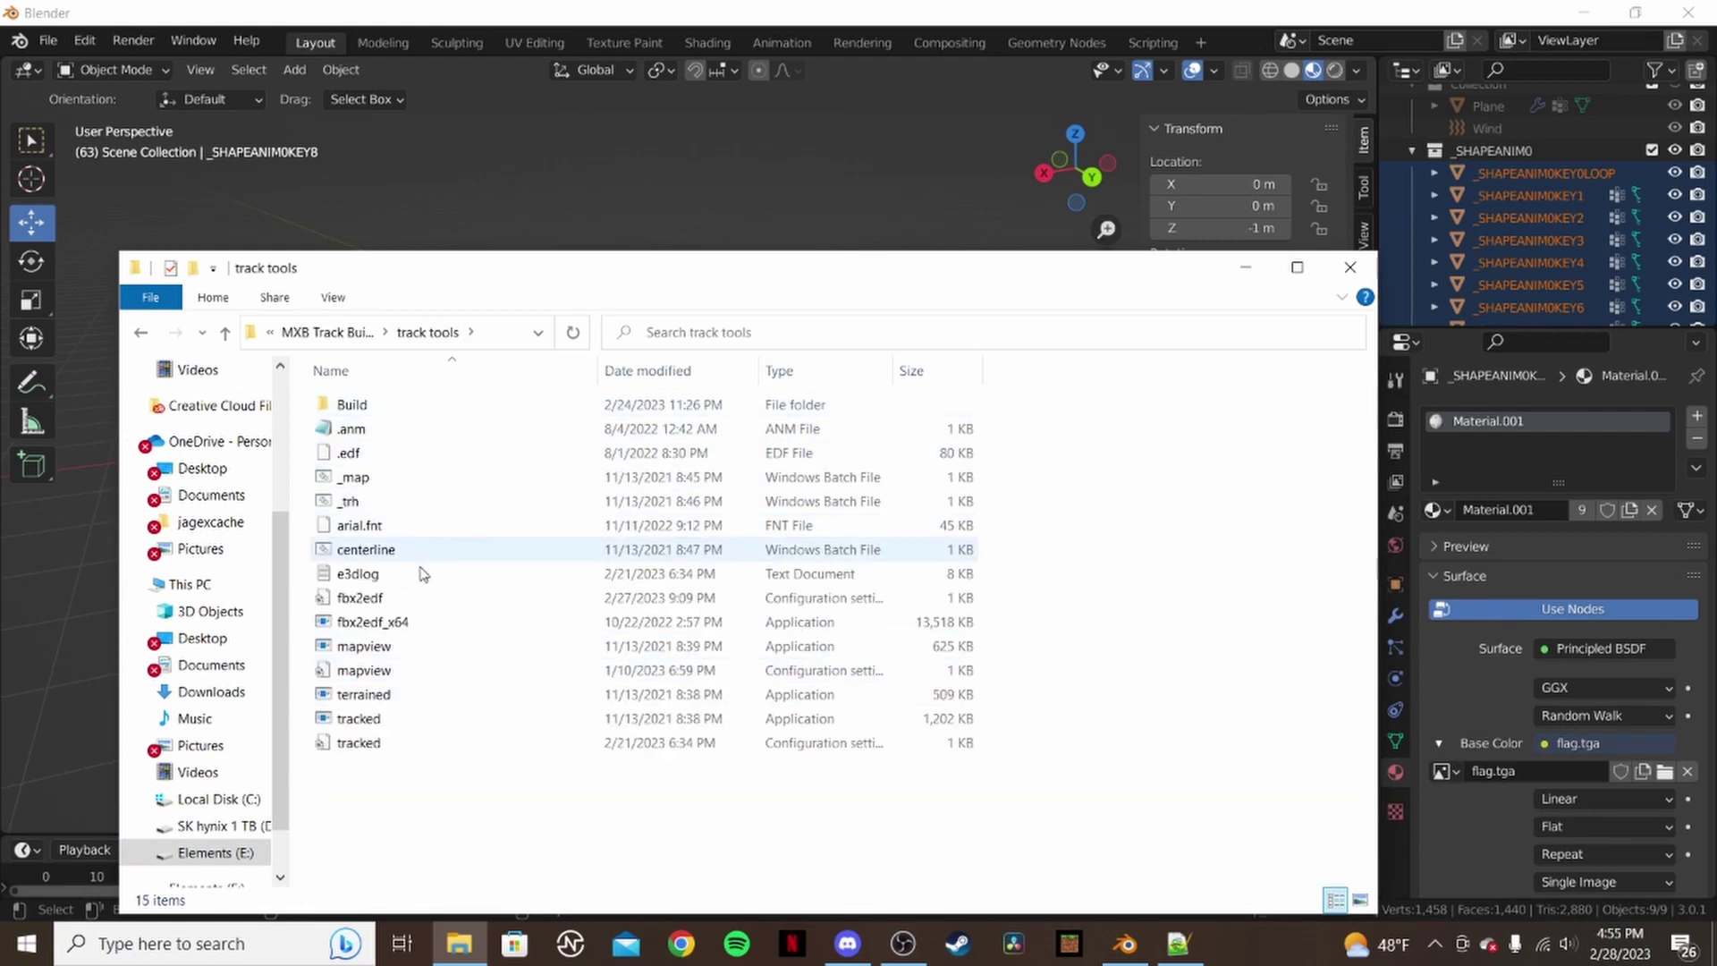
pyautogui.click(416, 619)
pyautogui.doubleClick(416, 619)
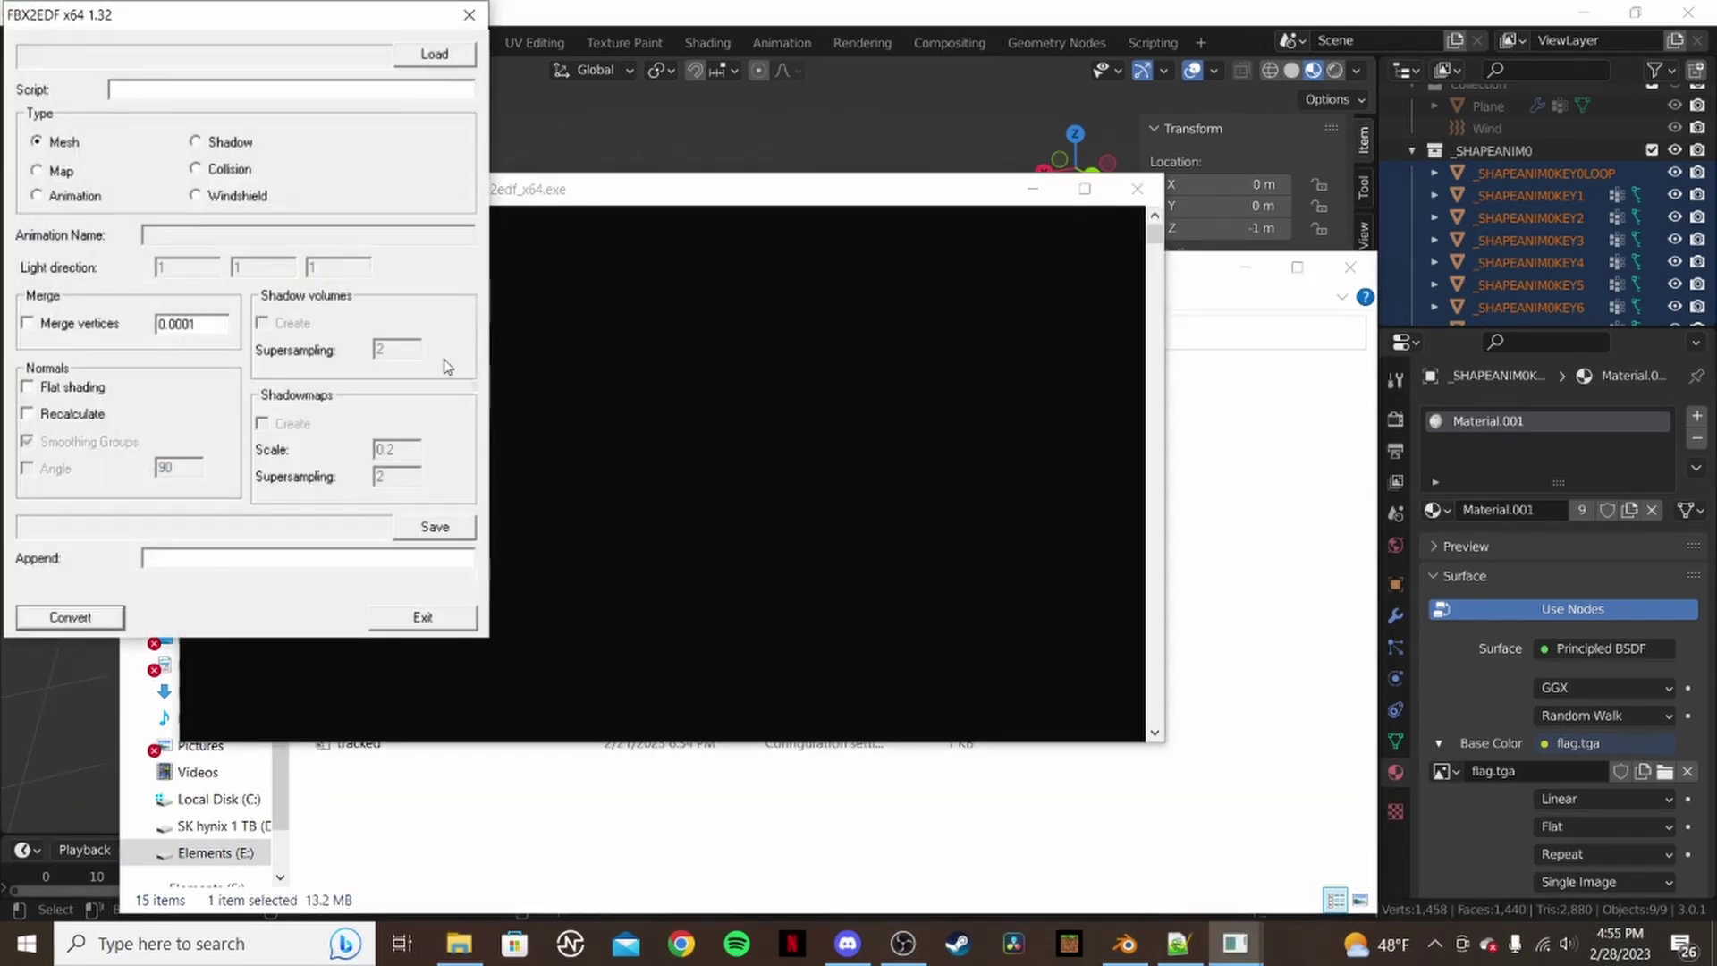
# - Load VERTICAL FLAG.fbx from the E:\MX Bikes folder into the FBX2EDF converter
pyautogui.click(435, 55)
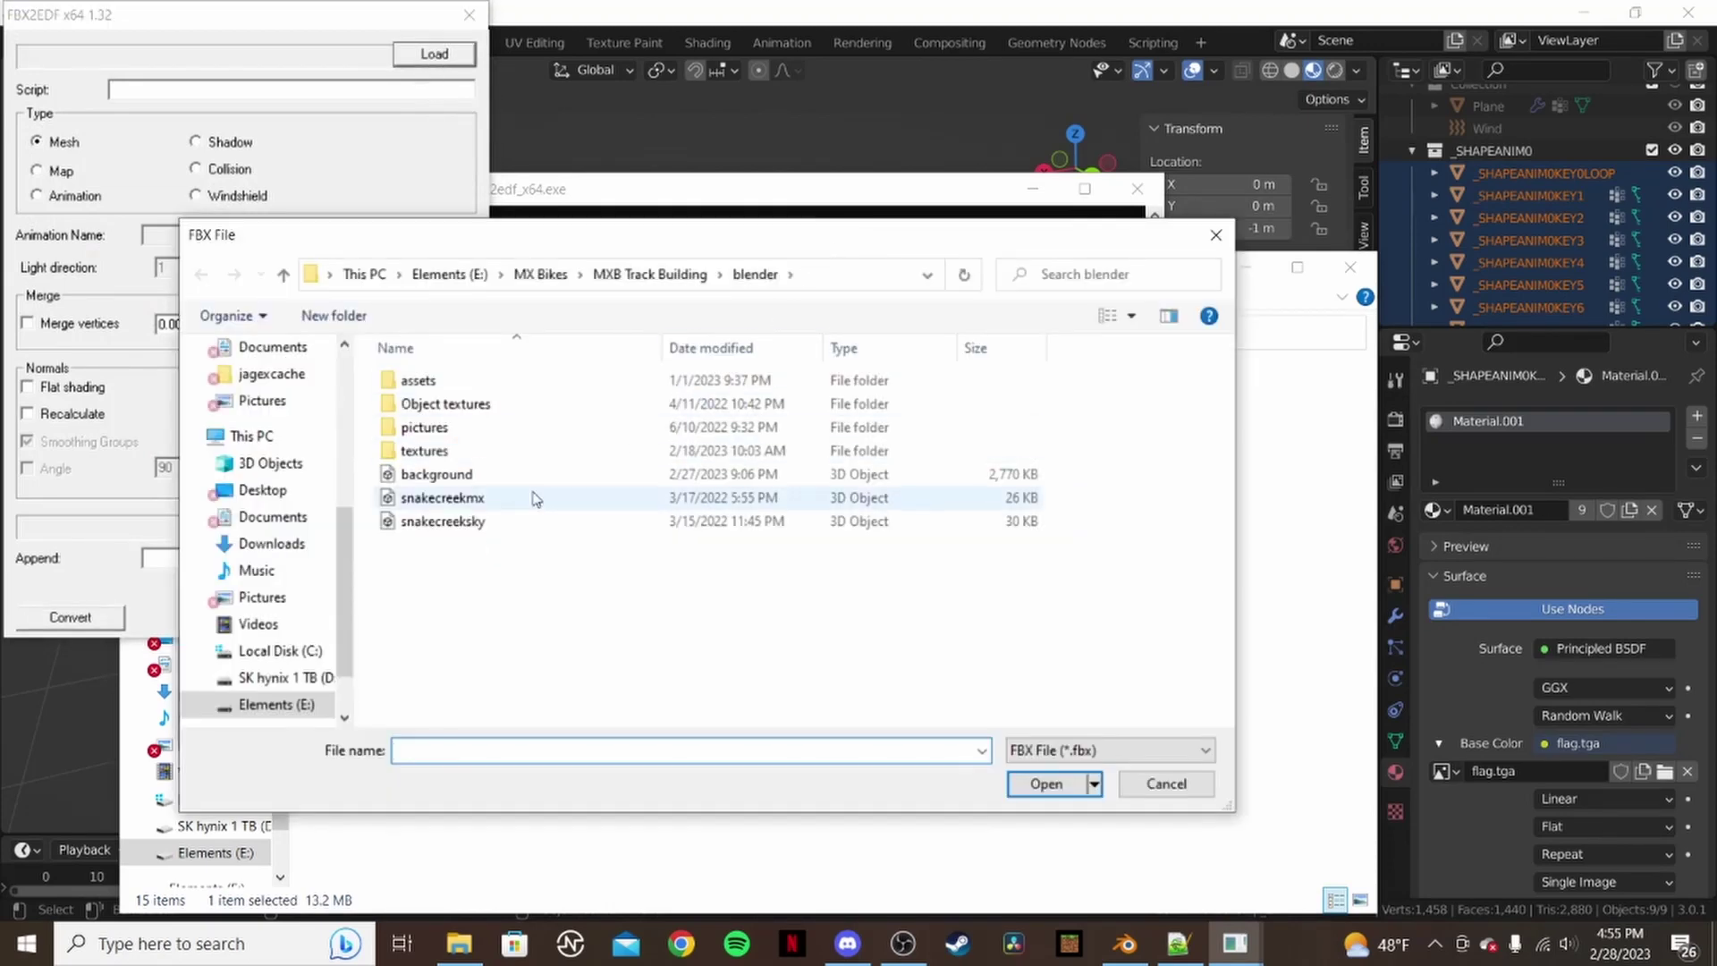
pyautogui.click(540, 275)
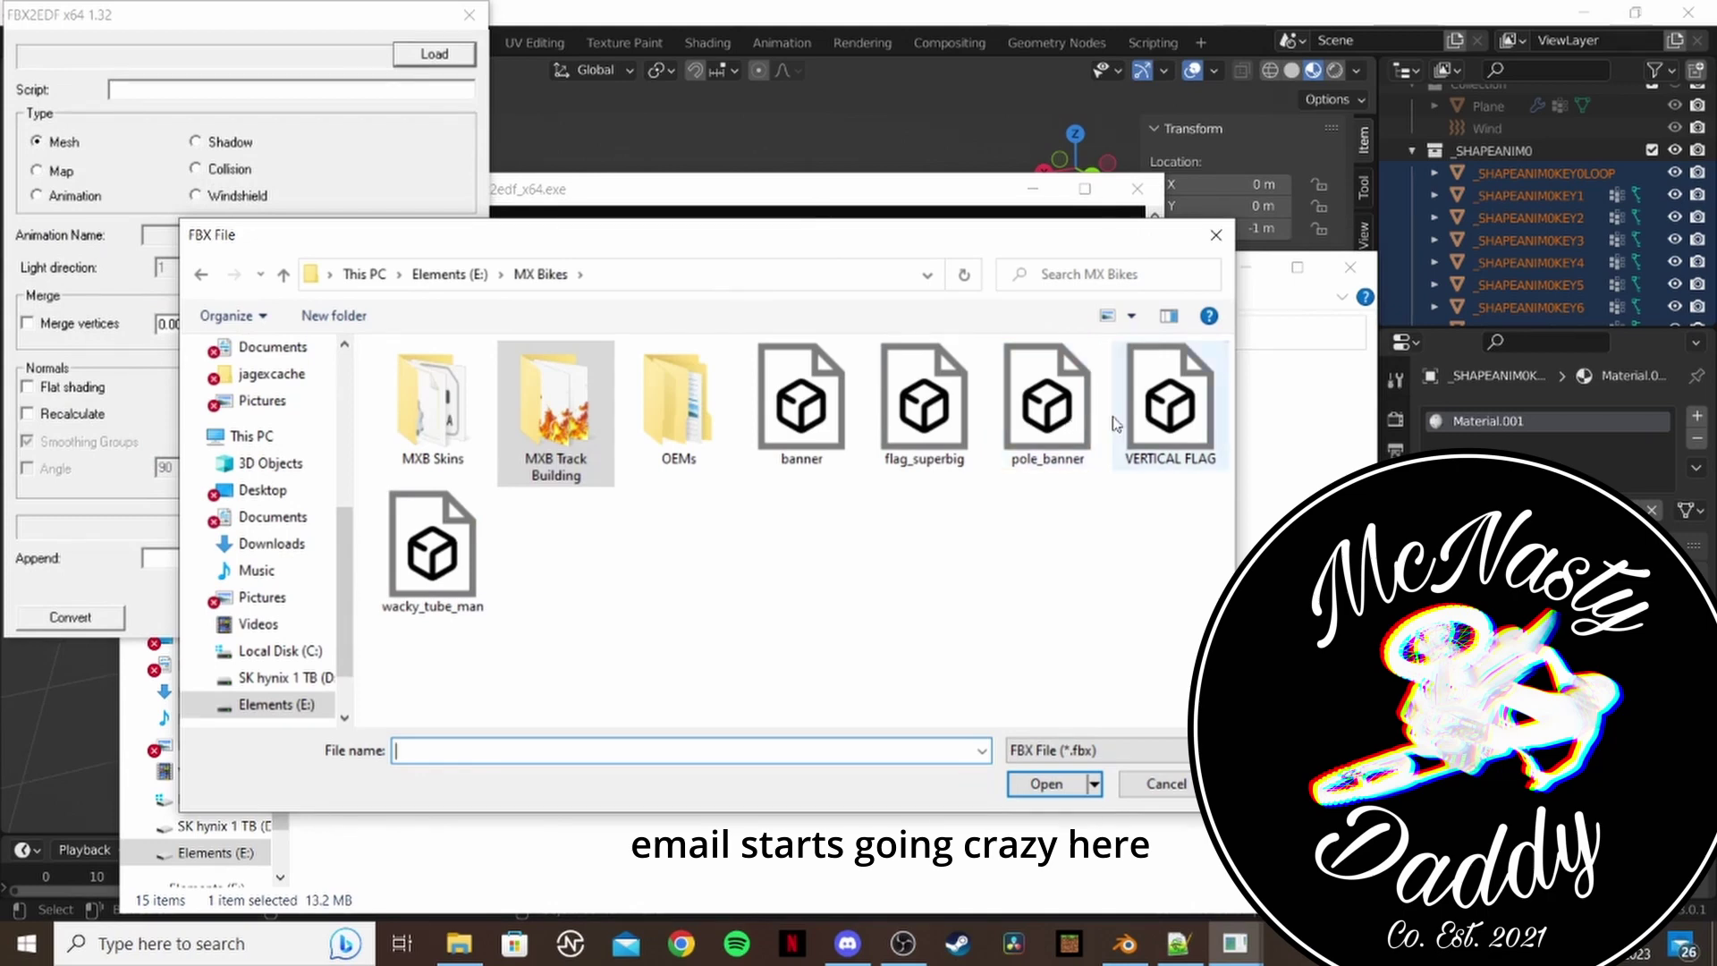
pyautogui.doubleClick(1170, 407)
# - Open the converter's output file selection and name the EDF file vertflag
pyautogui.click(445, 524)
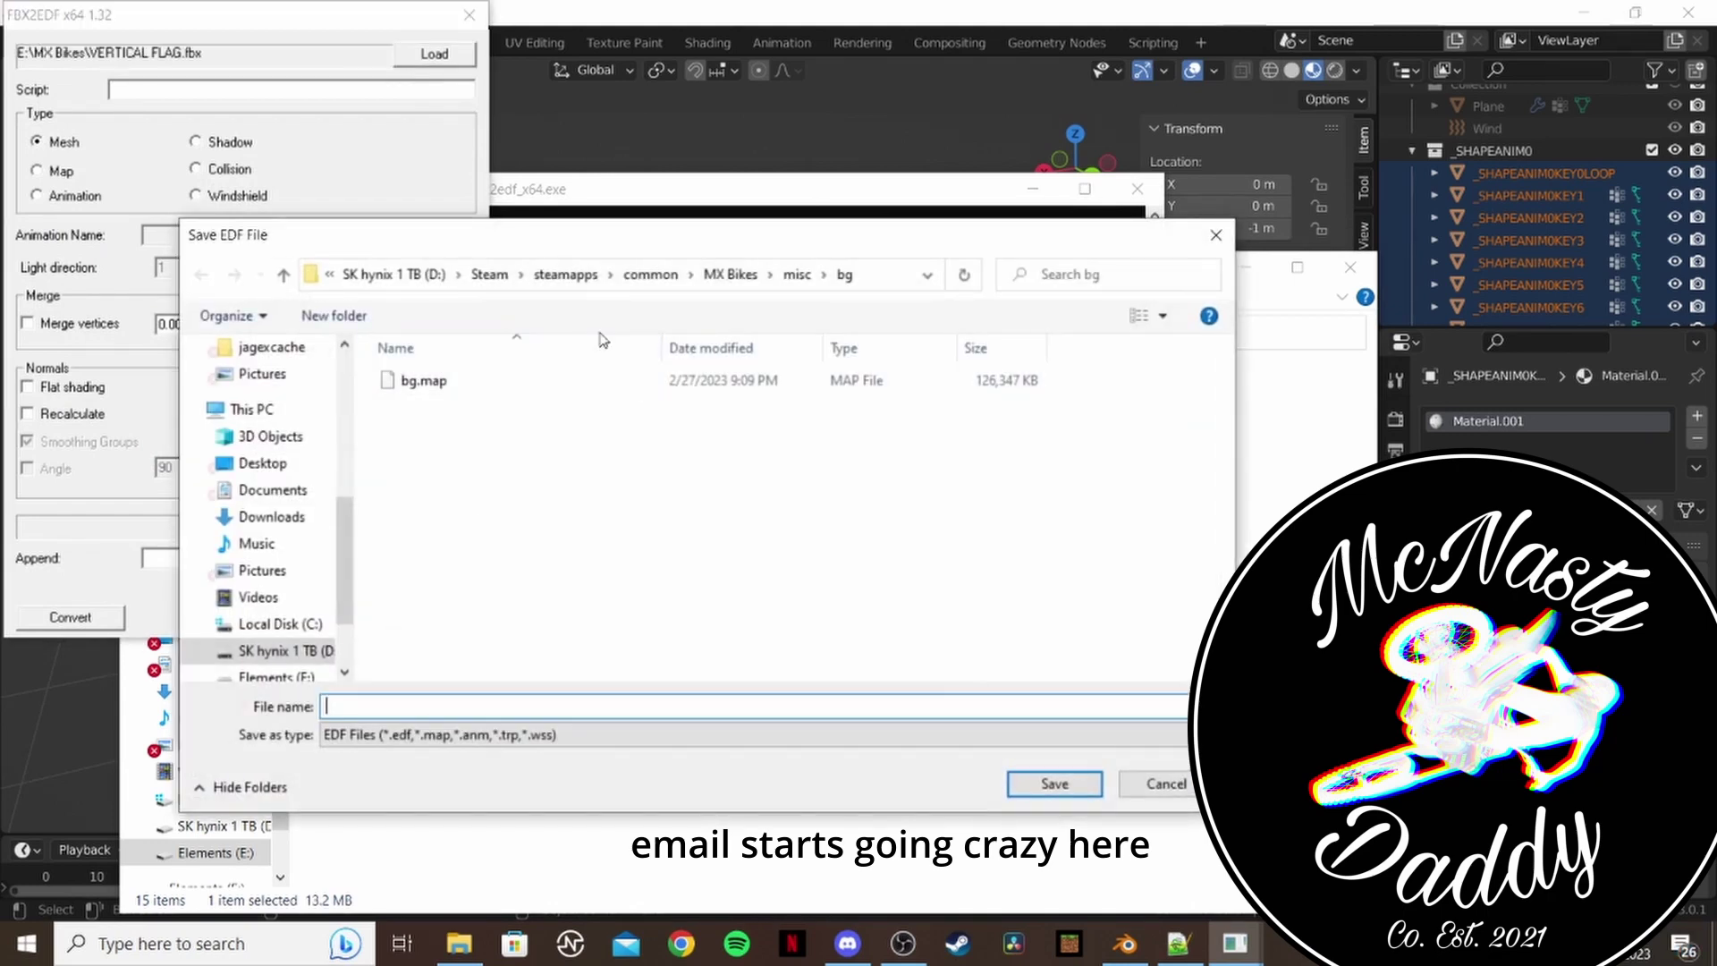
pyautogui.scroll(-3, 268, 581)
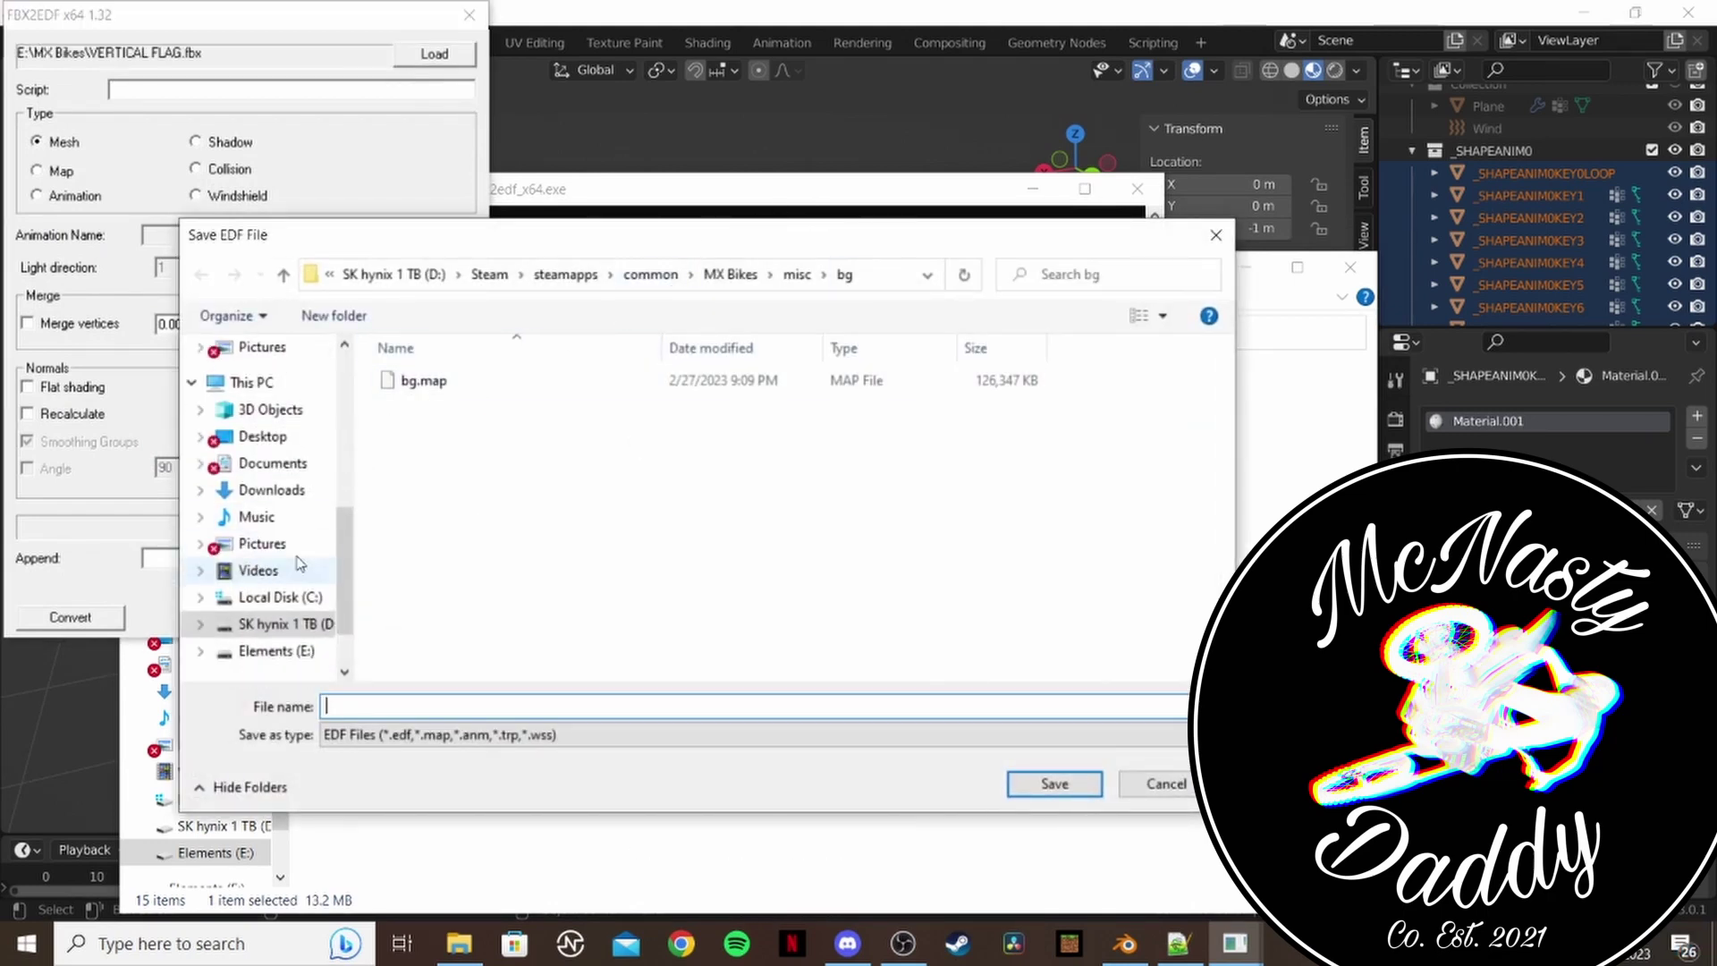
pyautogui.click(270, 589)
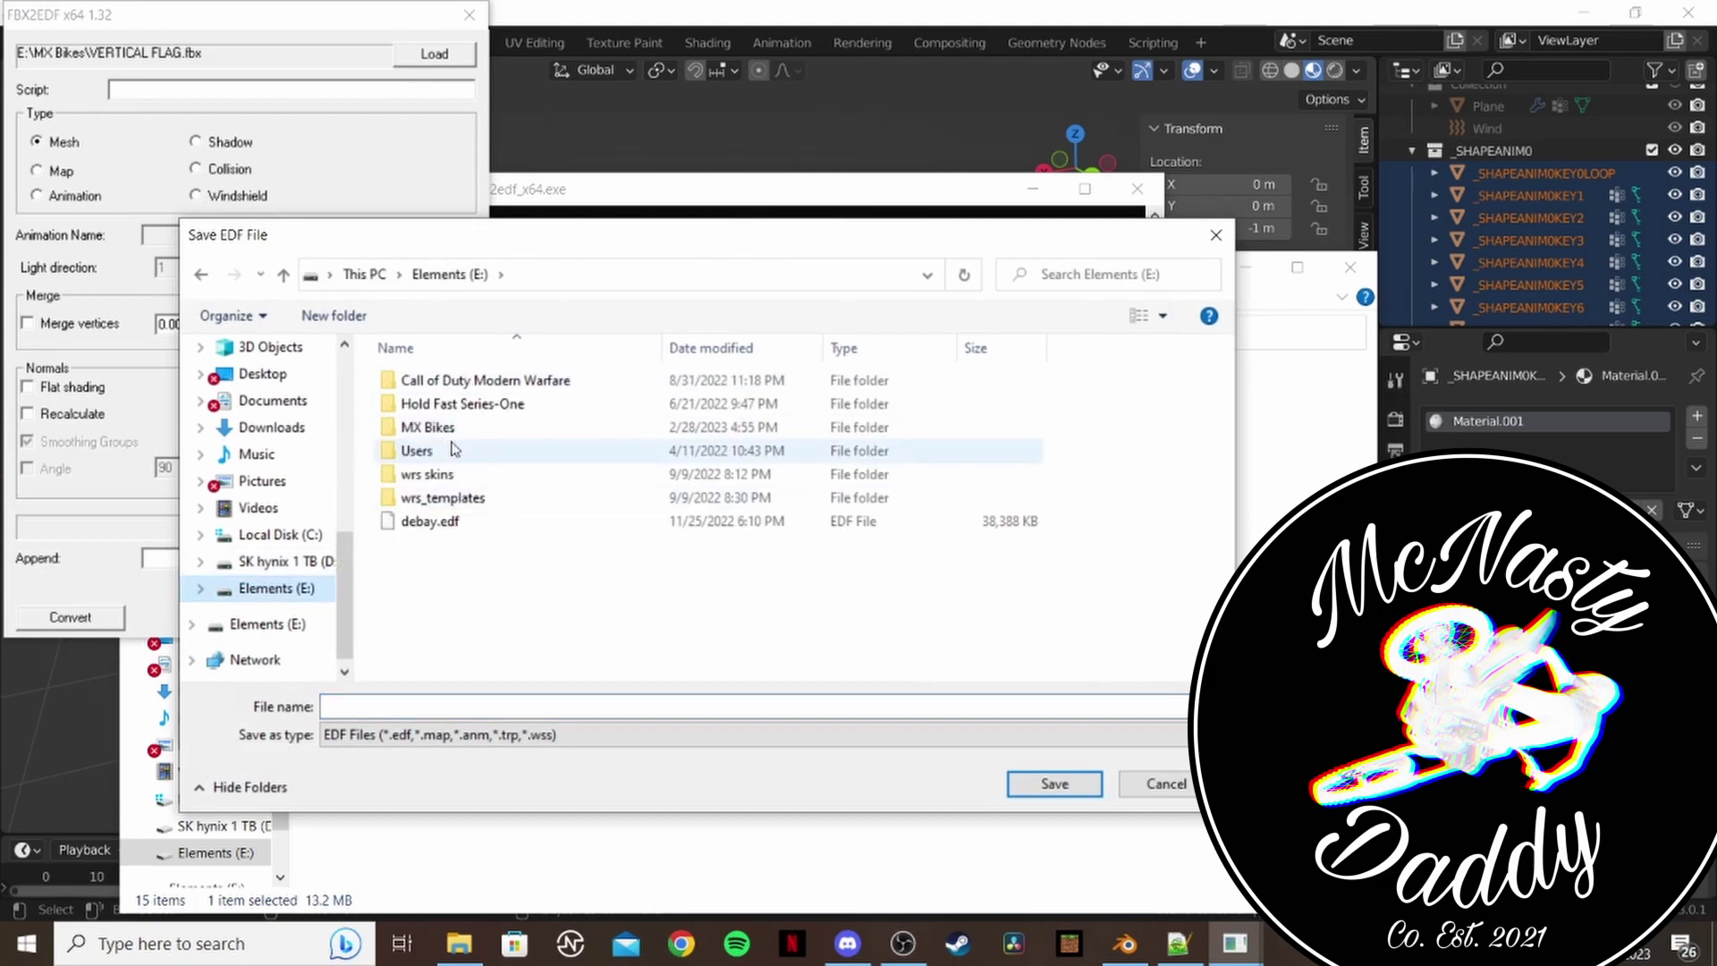
pyautogui.click(416, 706)
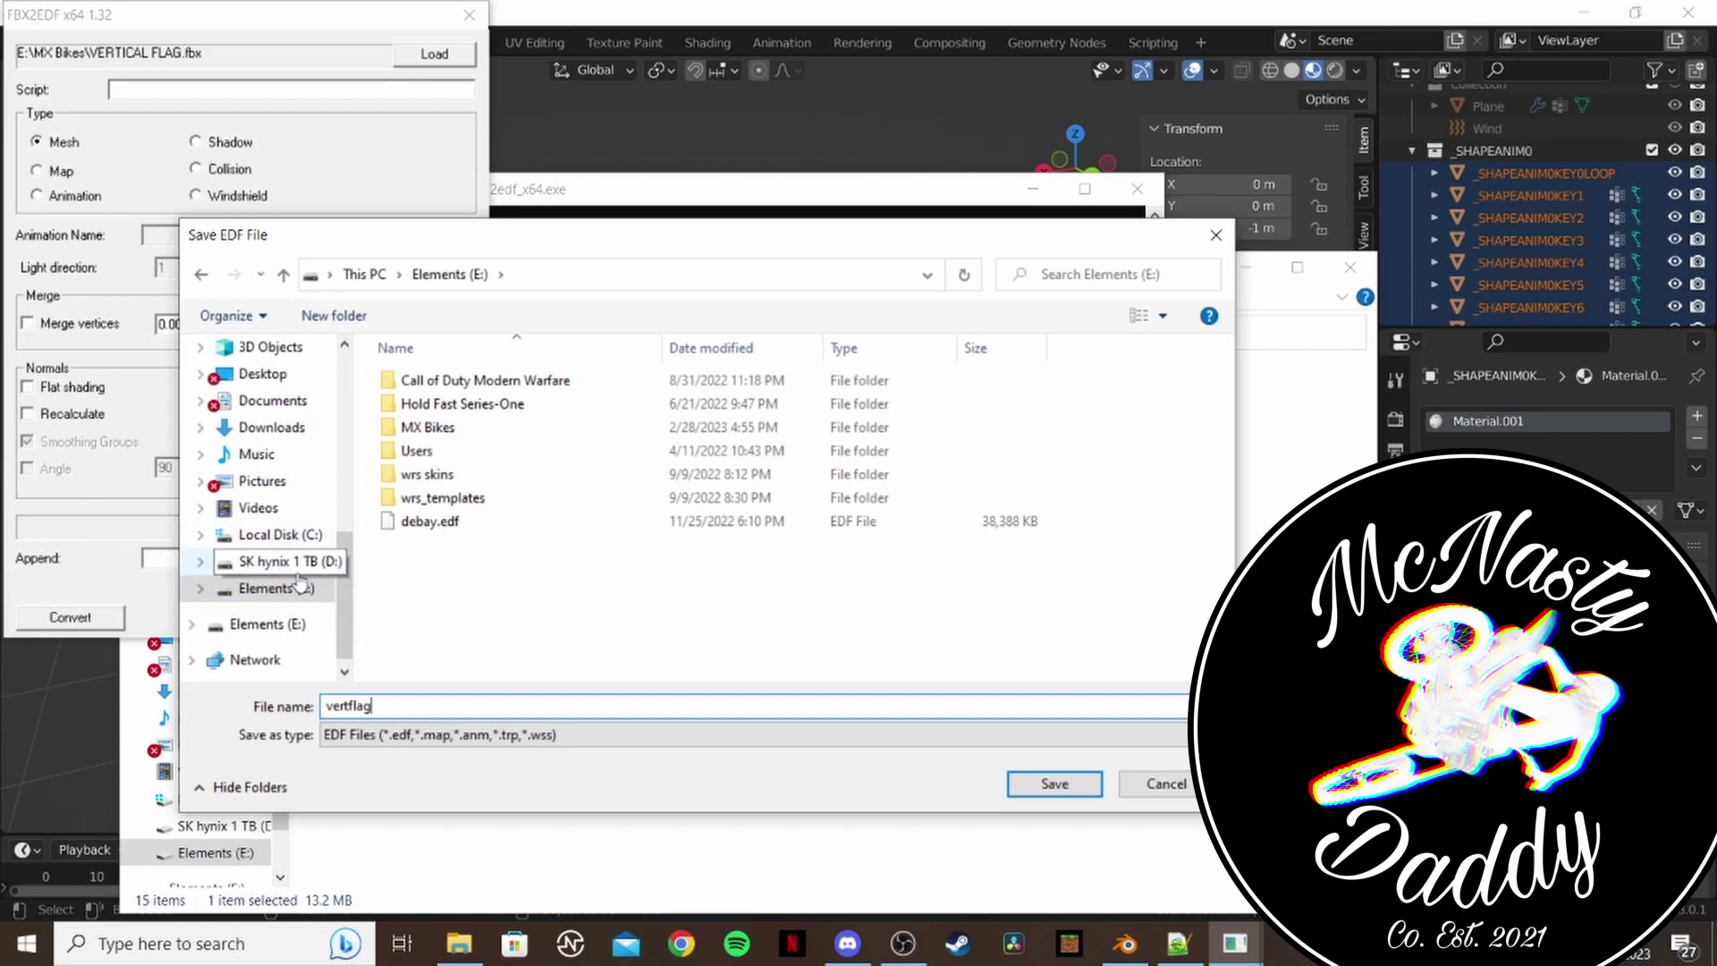
# - Save the vertflag EDF output in D:\Steam\steamapps\common\MX Bikes\misc\flags
pyautogui.click(272, 562)
pyautogui.doubleClick(429, 380)
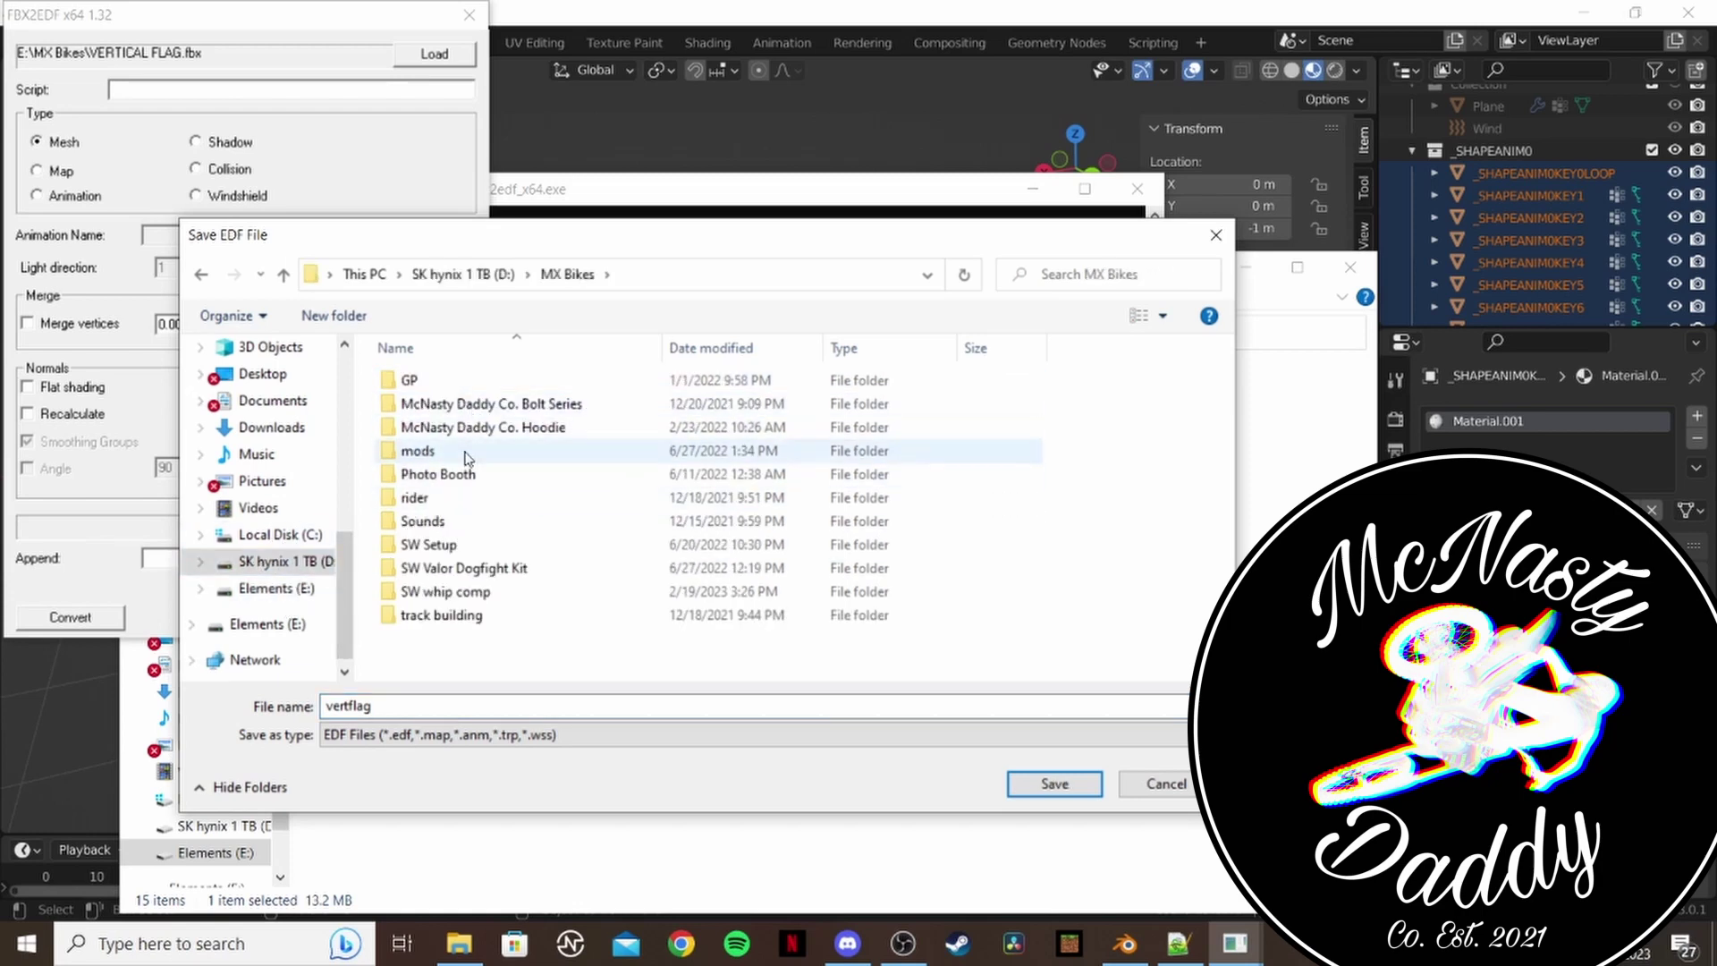
pyautogui.click(472, 277)
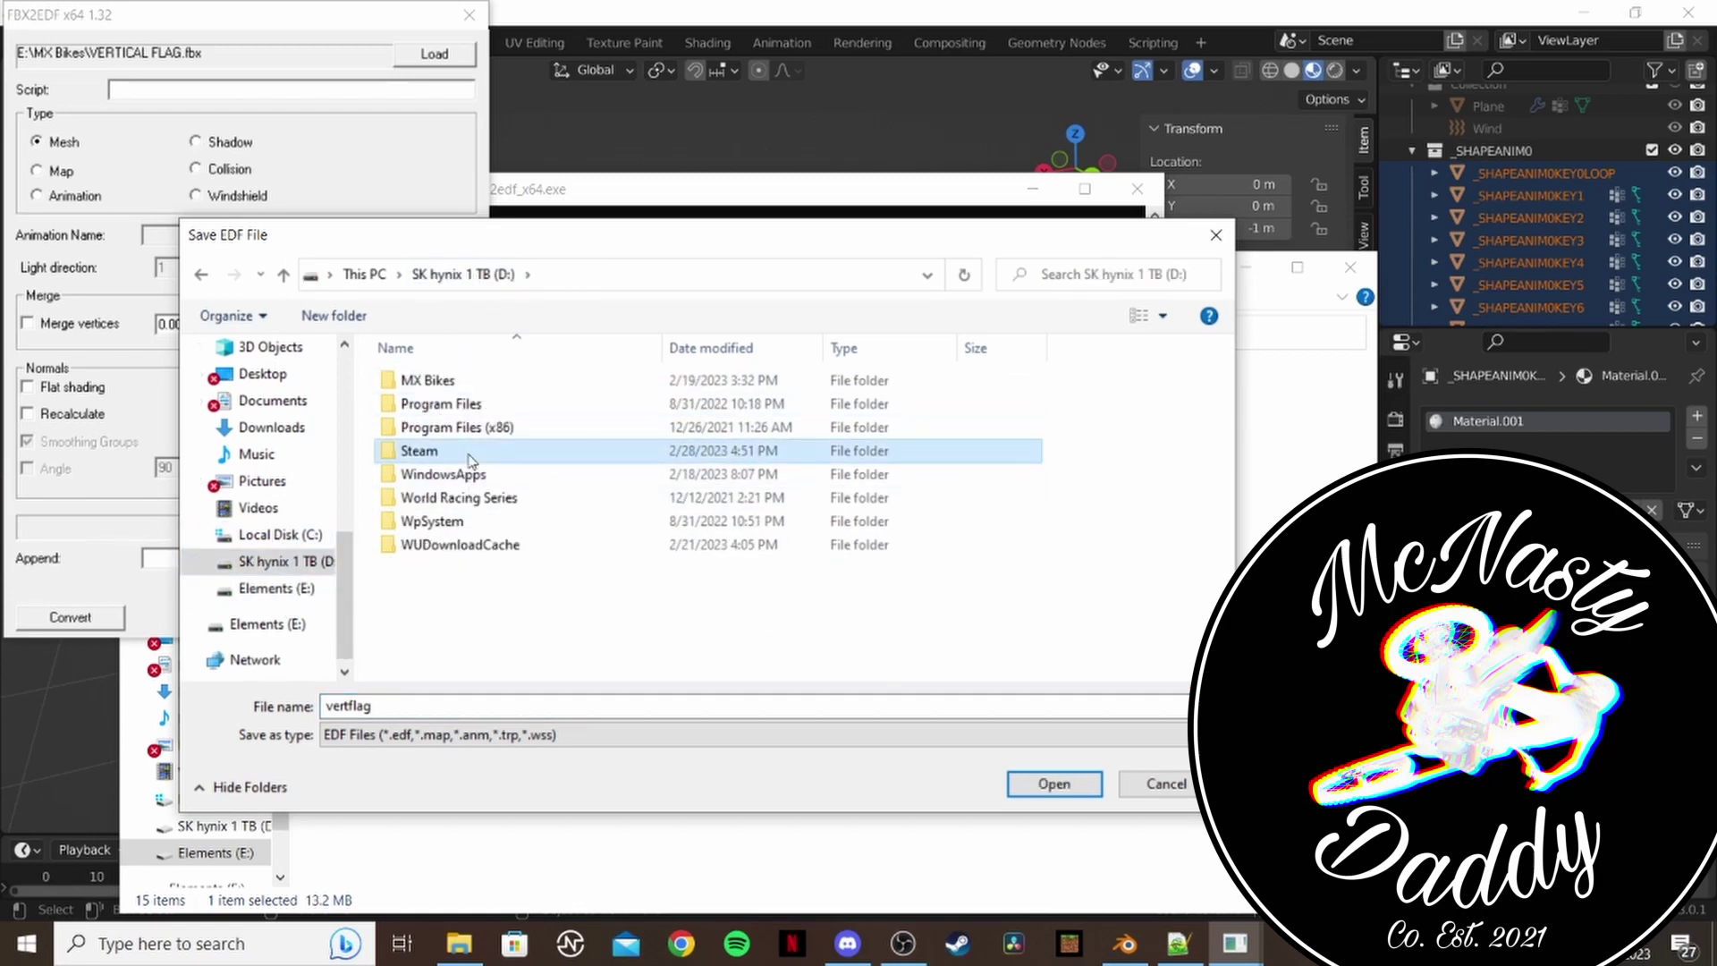
pyautogui.doubleClick(425, 450)
pyautogui.scroll(-2, 491, 535)
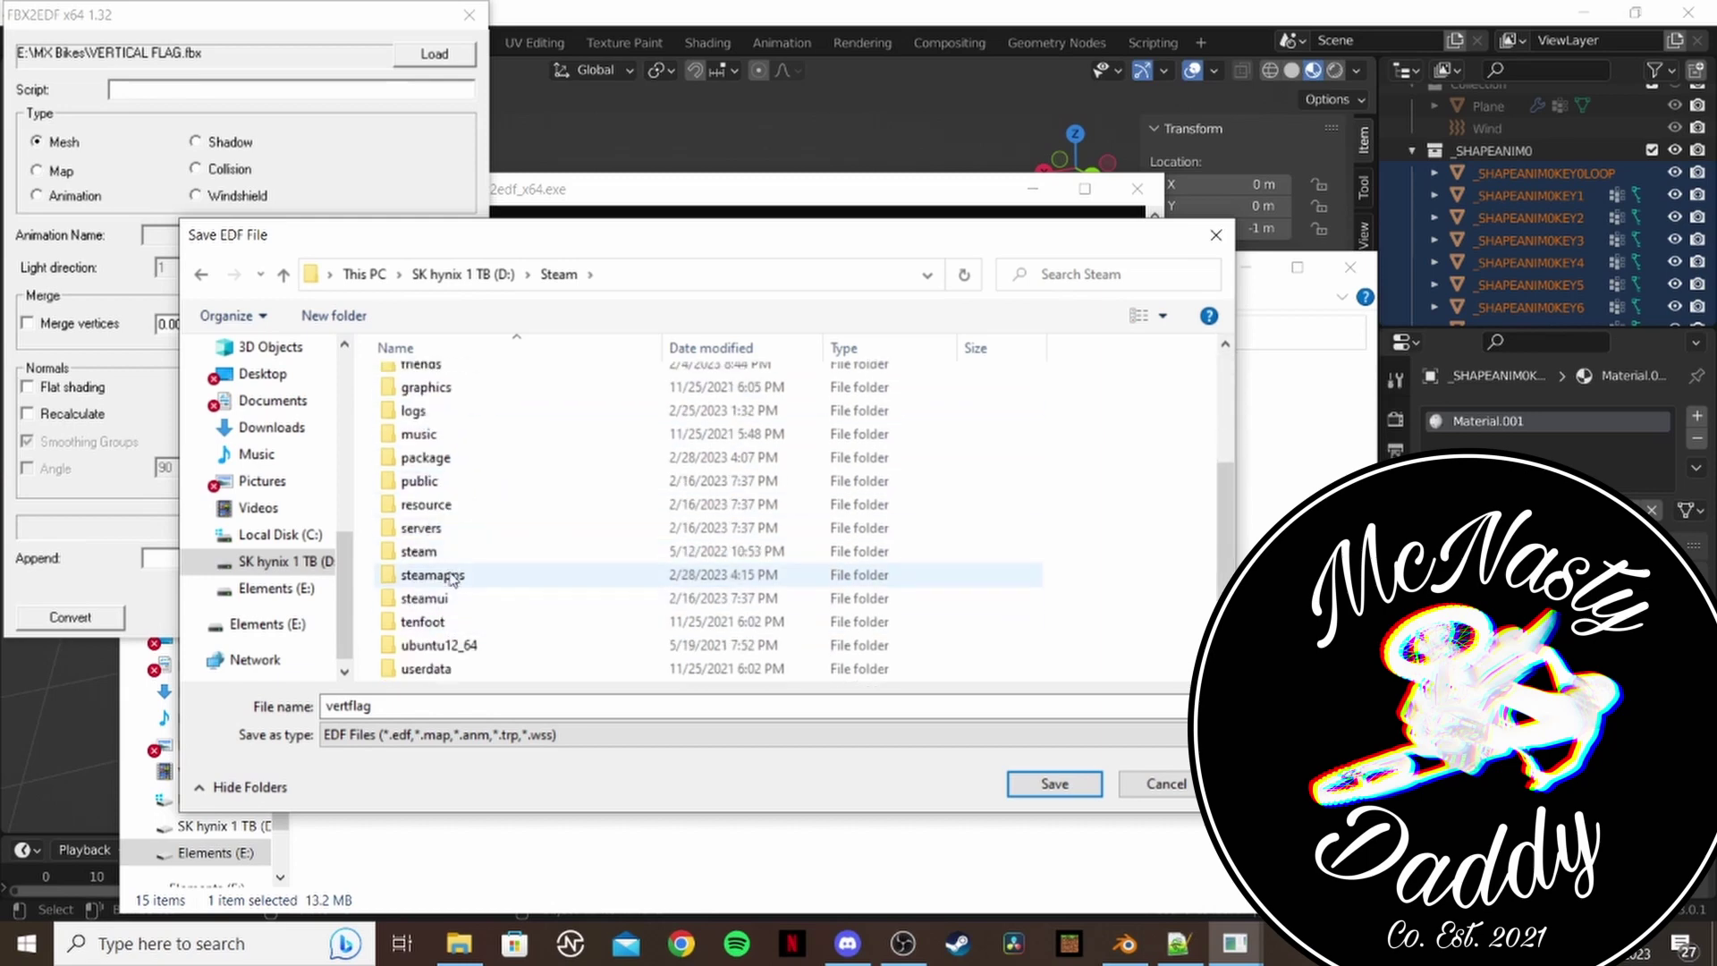
pyautogui.doubleClick(483, 580)
pyautogui.doubleClick(430, 381)
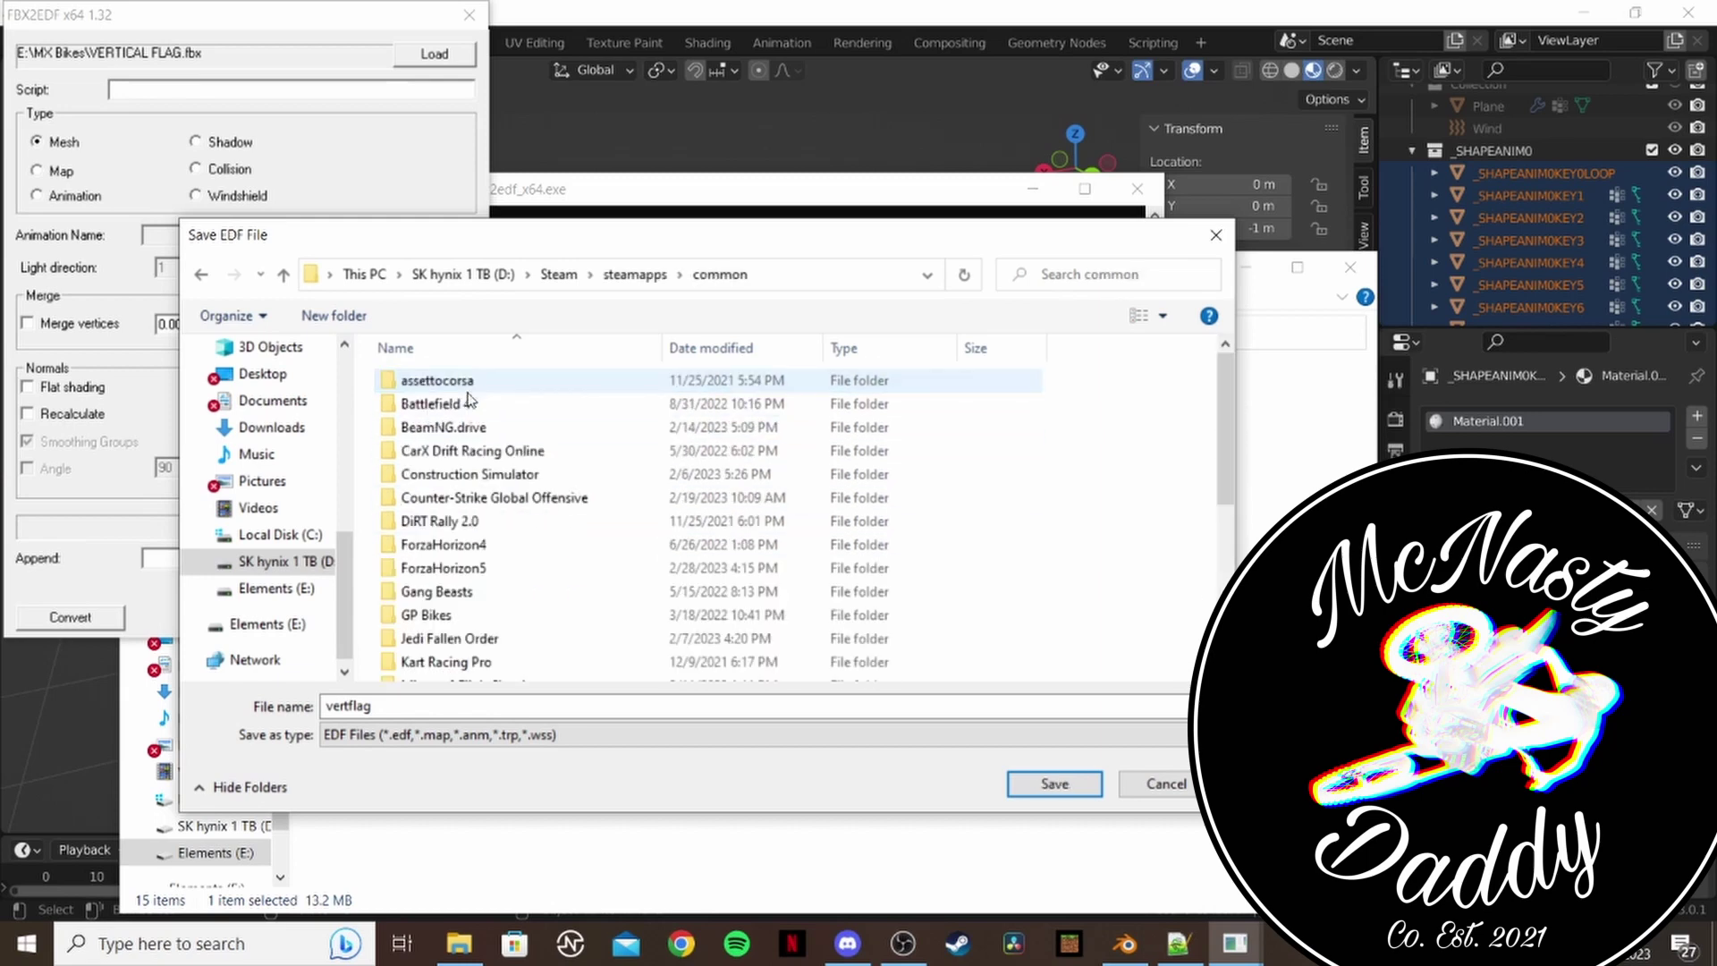
pyautogui.scroll(-3, 500, 568)
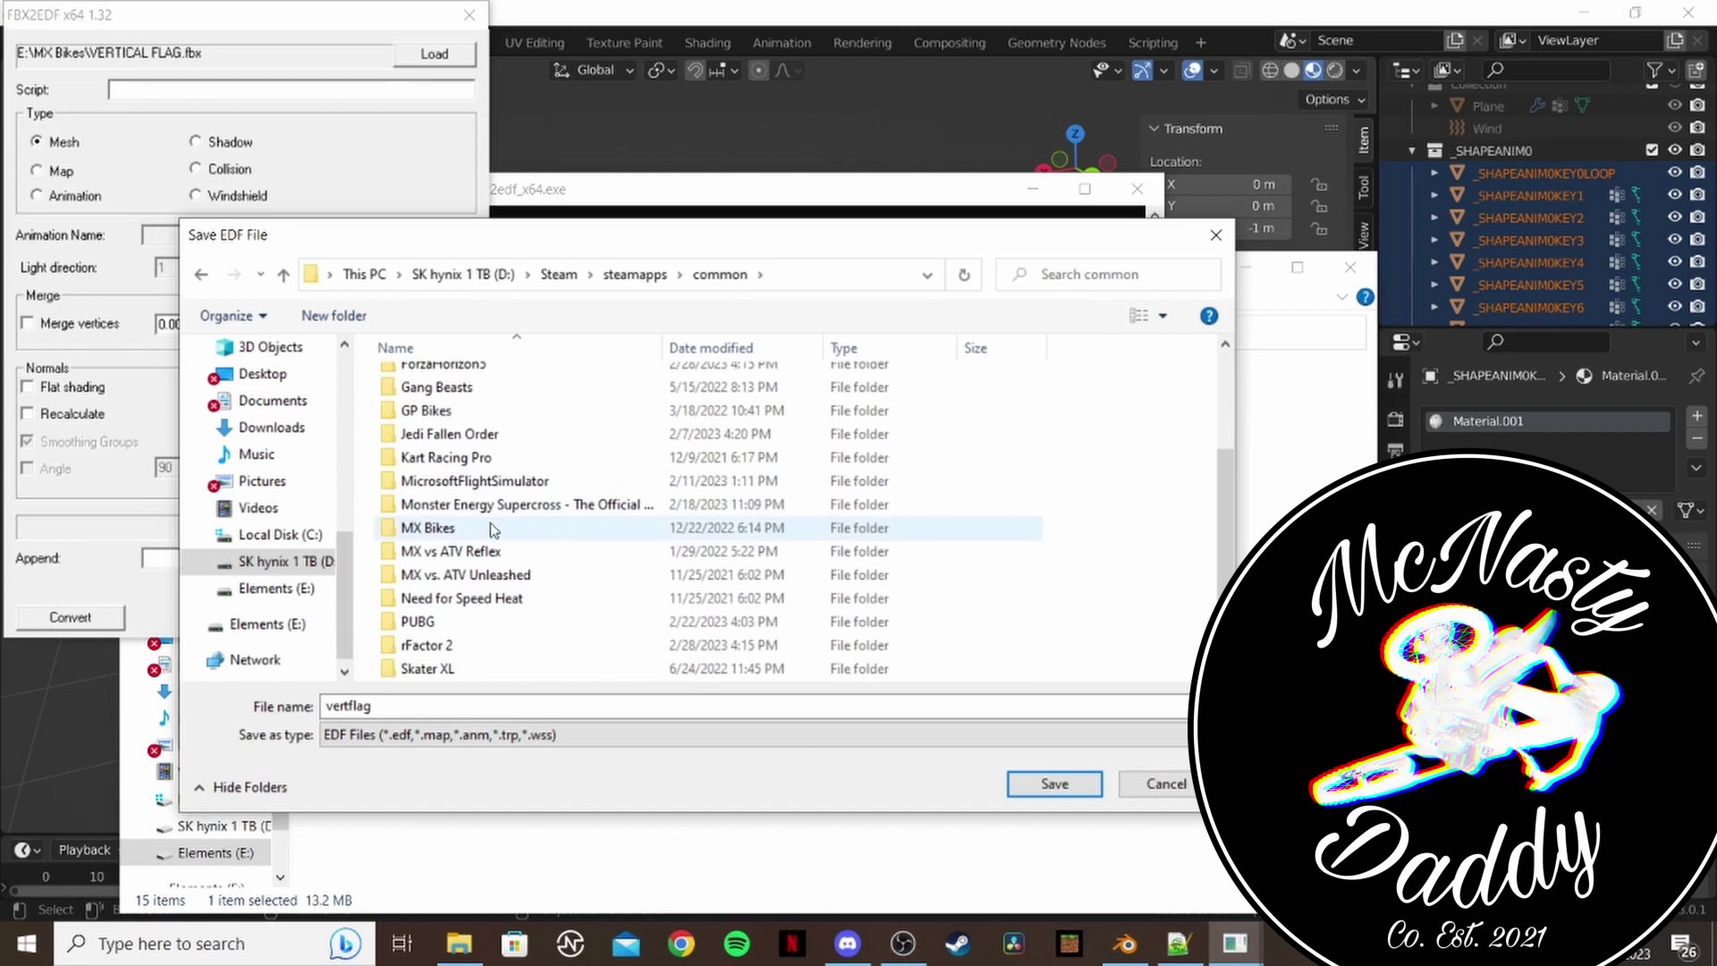
pyautogui.doubleClick(480, 528)
pyautogui.doubleClick(451, 451)
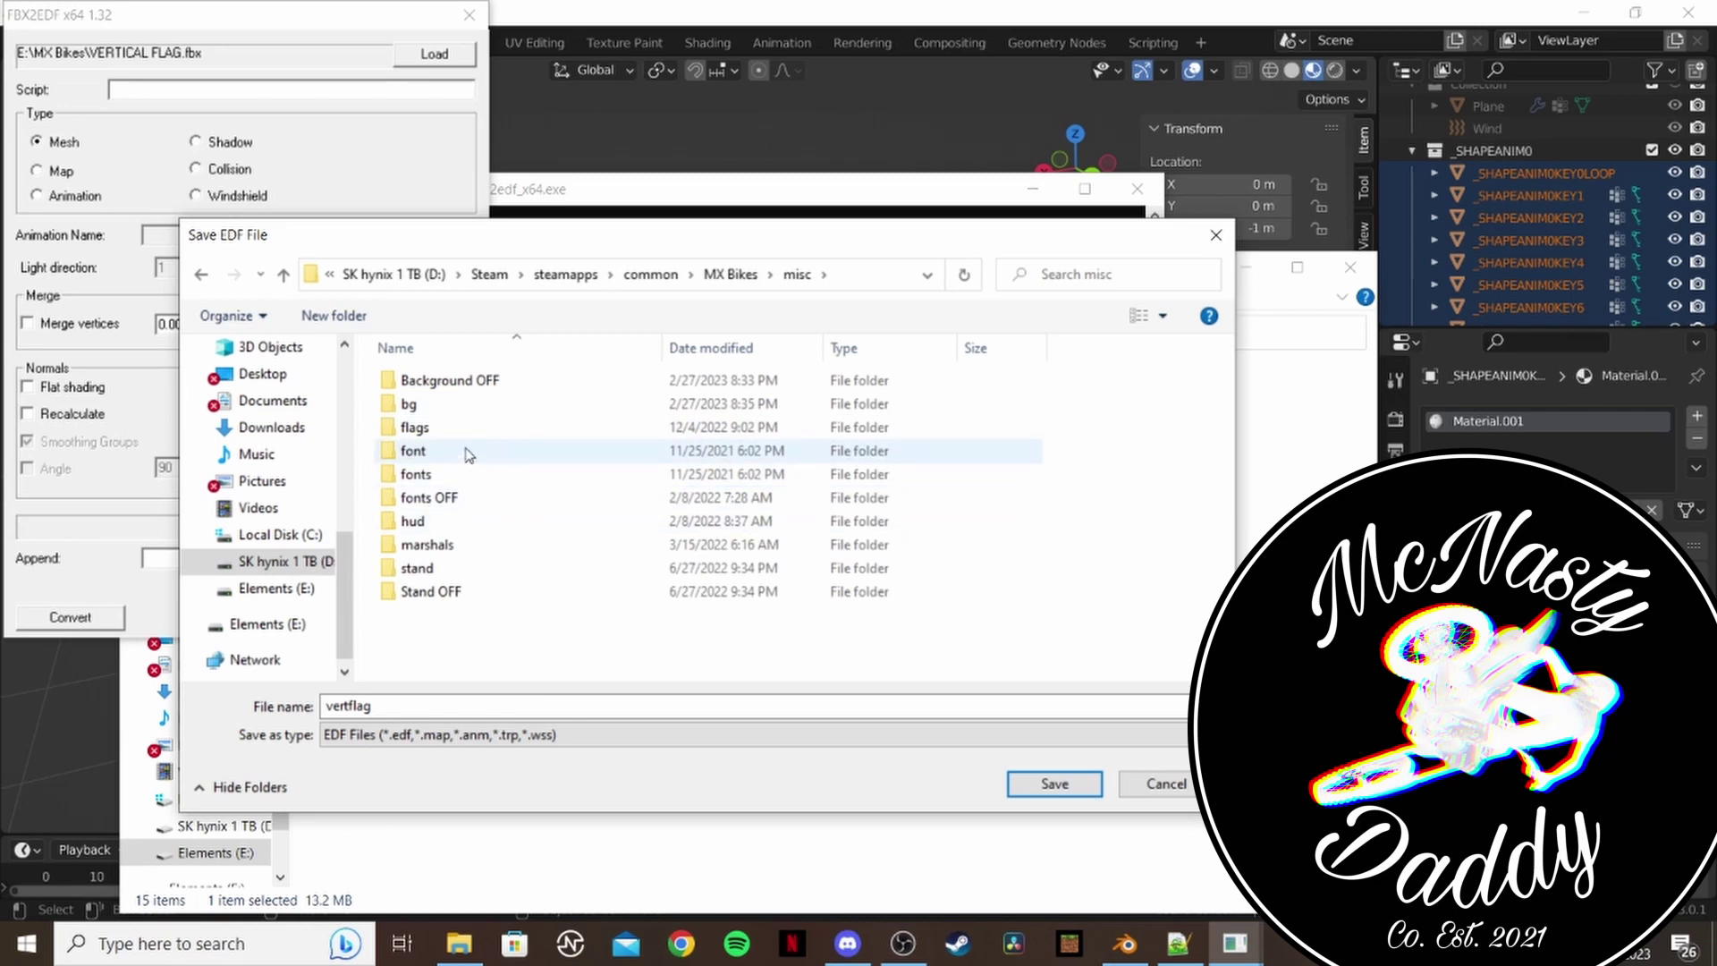
pyautogui.click(471, 431)
pyautogui.doubleClick(471, 431)
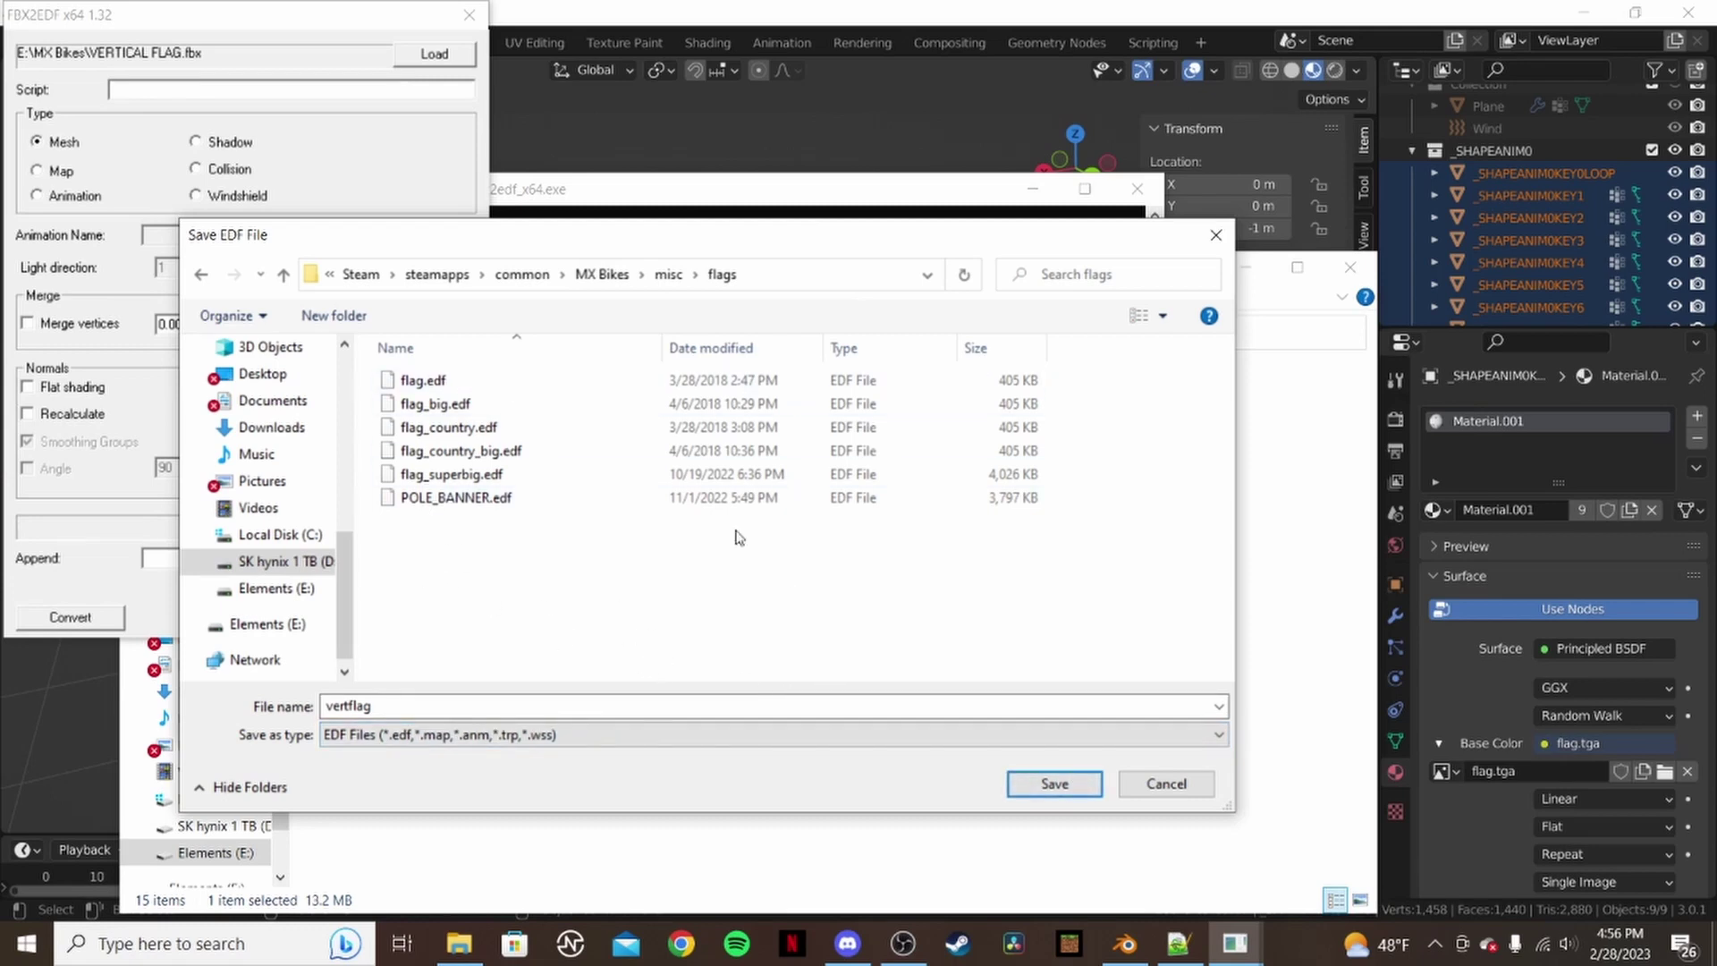
pyautogui.click(1054, 784)
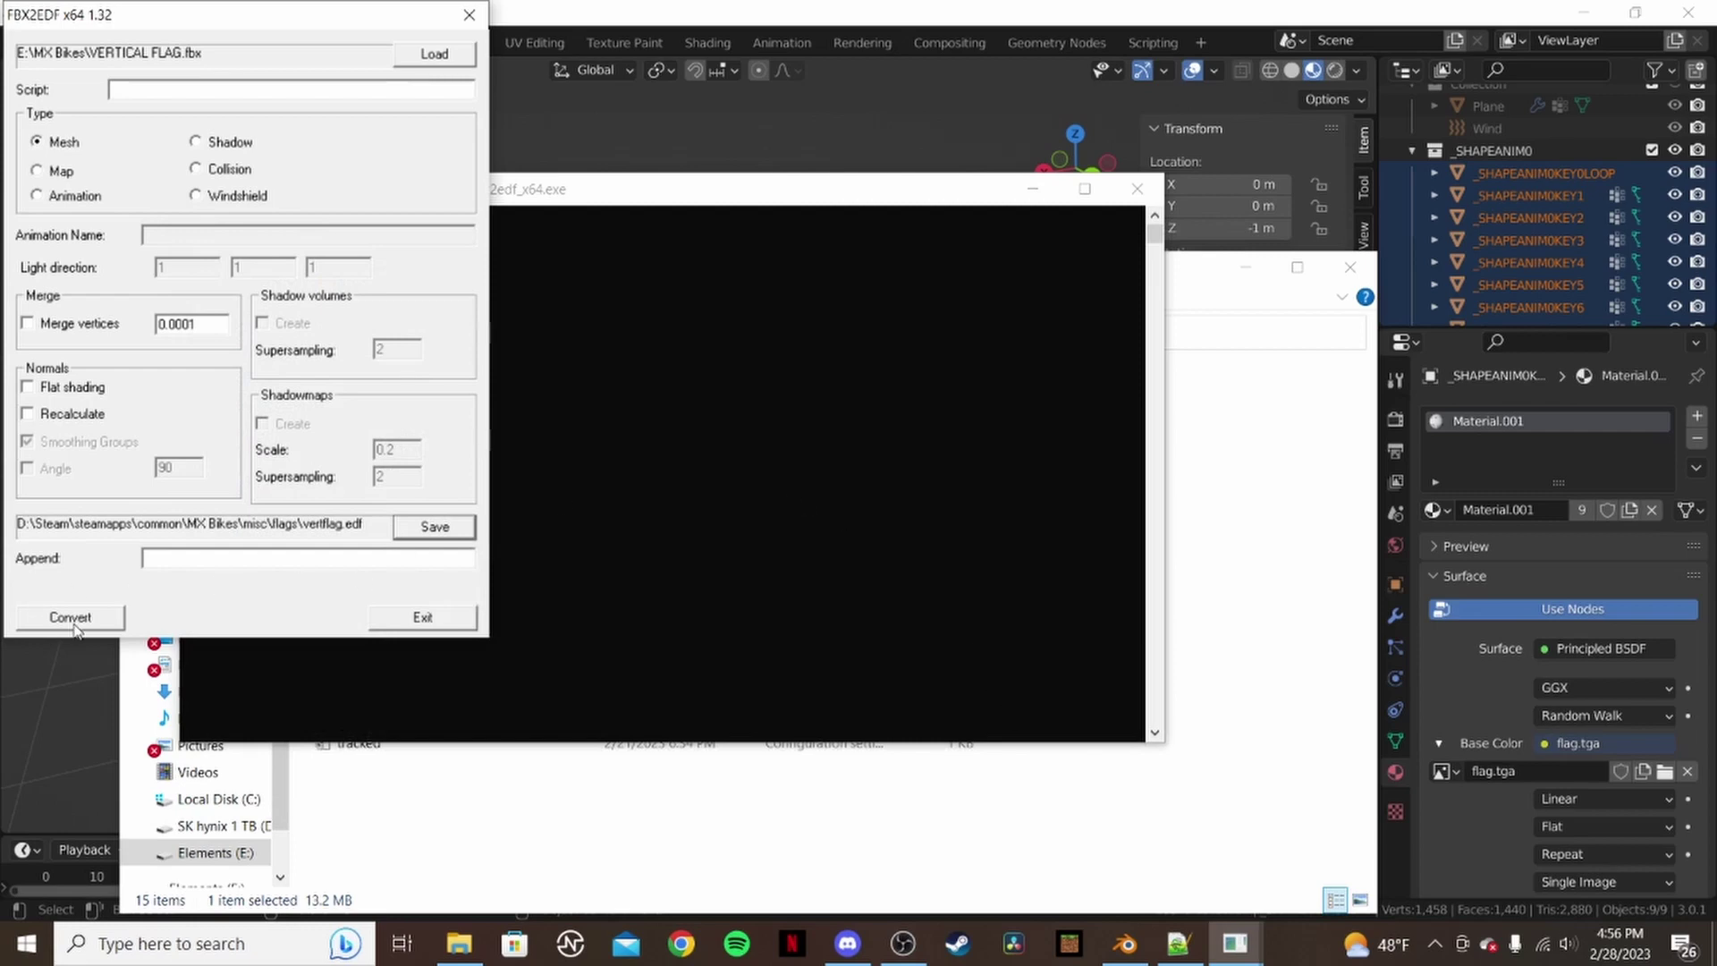
# - Convert the loaded FBX to vertflag.edf, then close the converter and minimize the remaining windows
pyautogui.moveTo(589, 196); pyautogui.dragTo(950, 84)
pyautogui.click(469, 14)
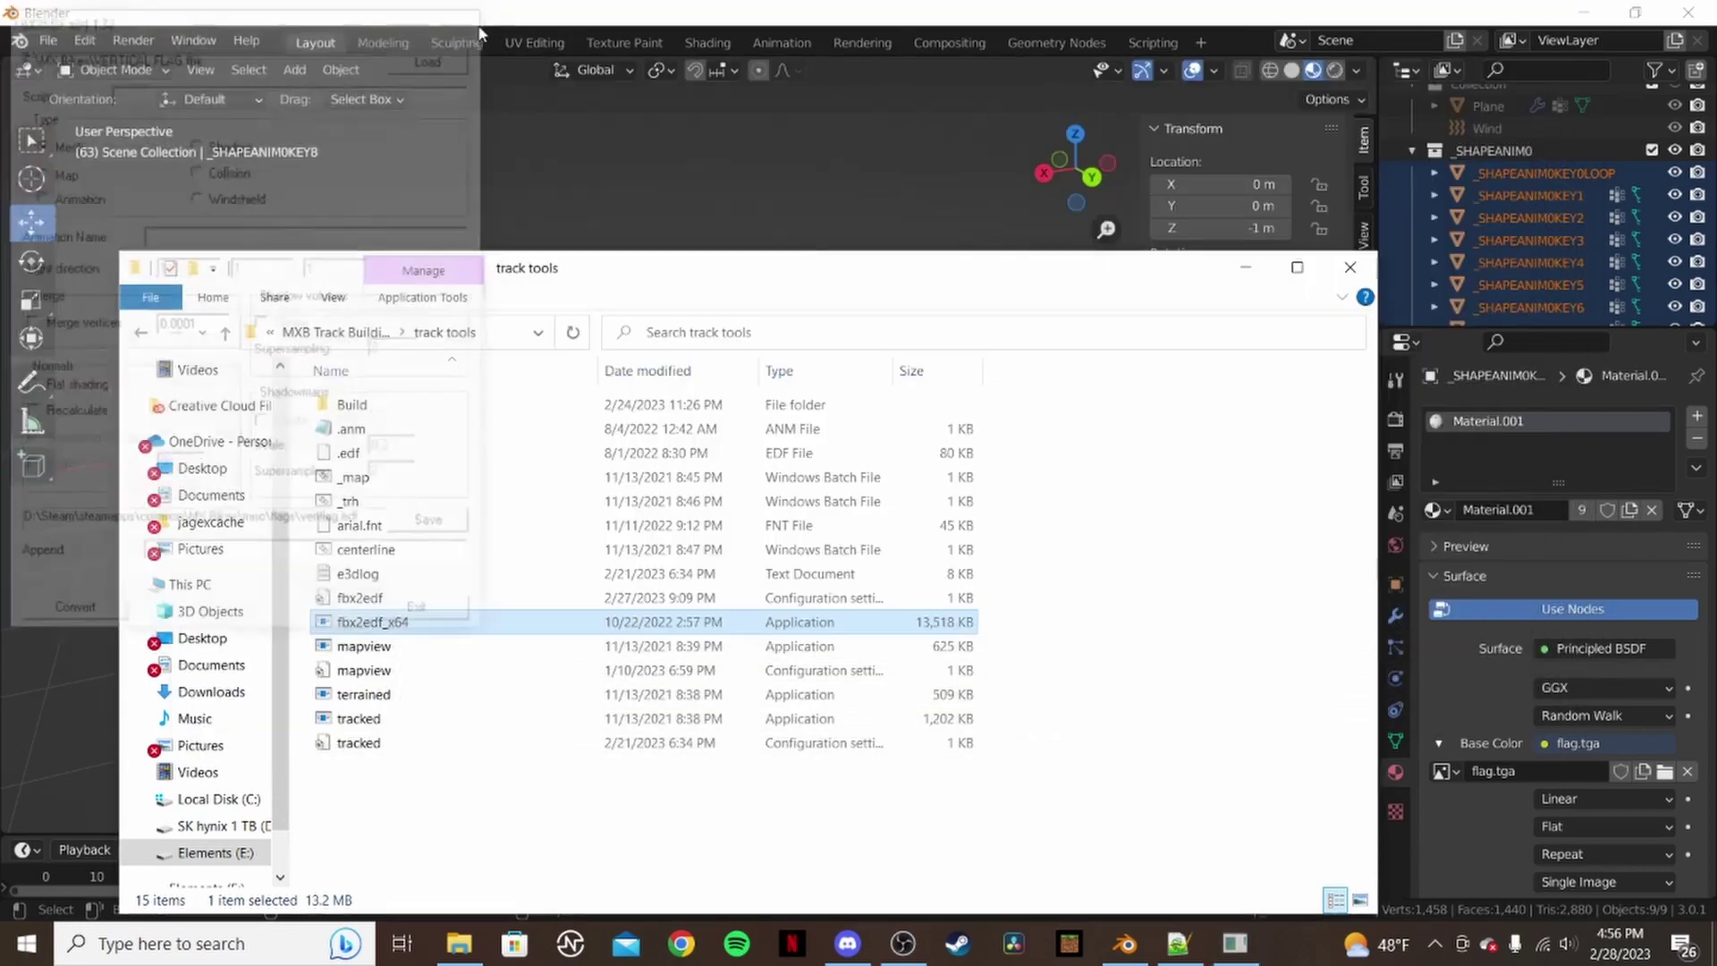
pyautogui.click(1245, 269)
pyautogui.click(1587, 14)
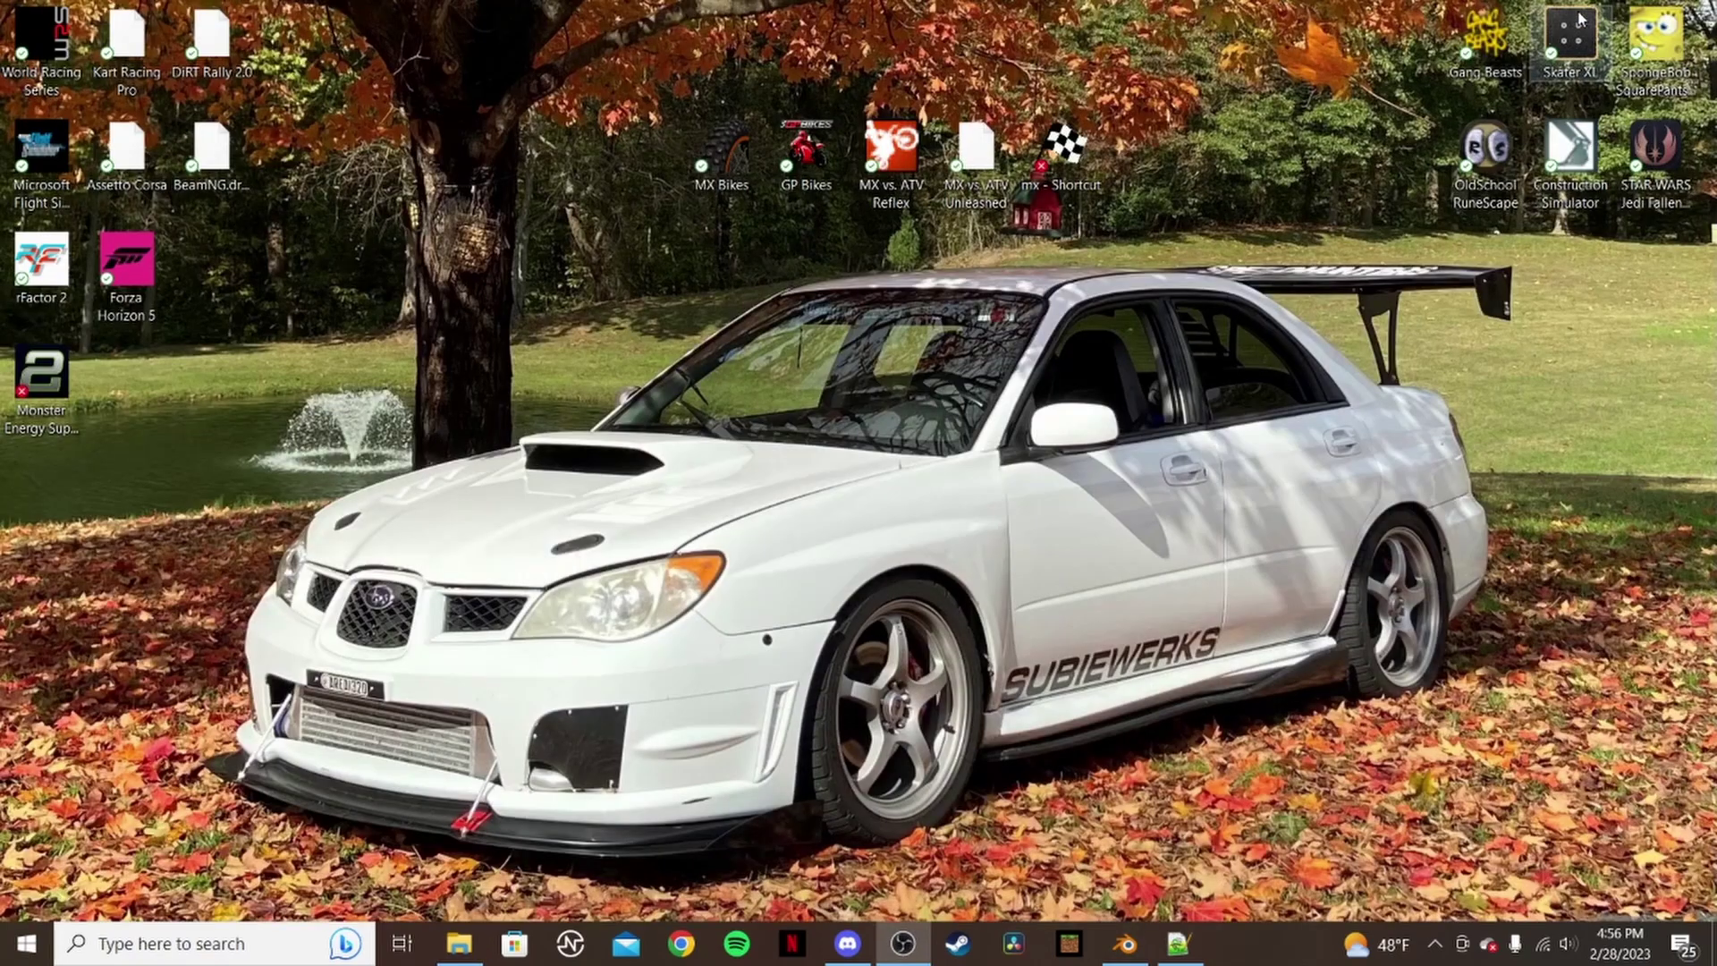
# - Switch to File Explorer and open the MX Bikes folder on the D: drive in a separate window
pyautogui.click(459, 943)
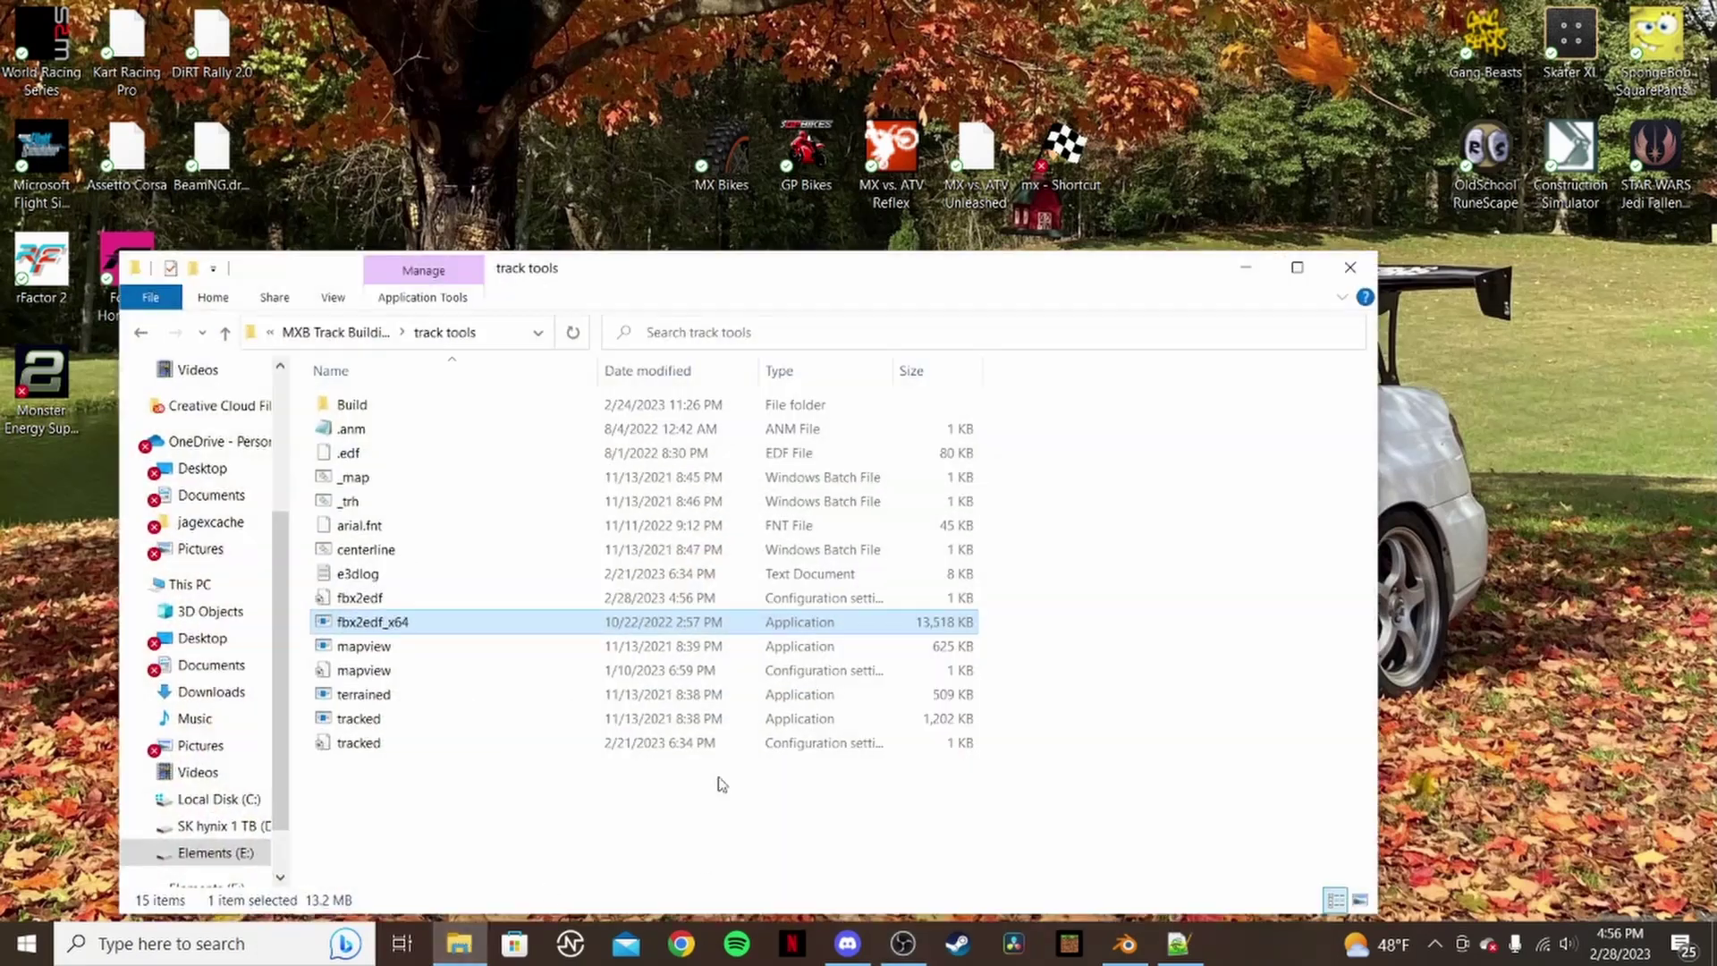
pyautogui.click(215, 826)
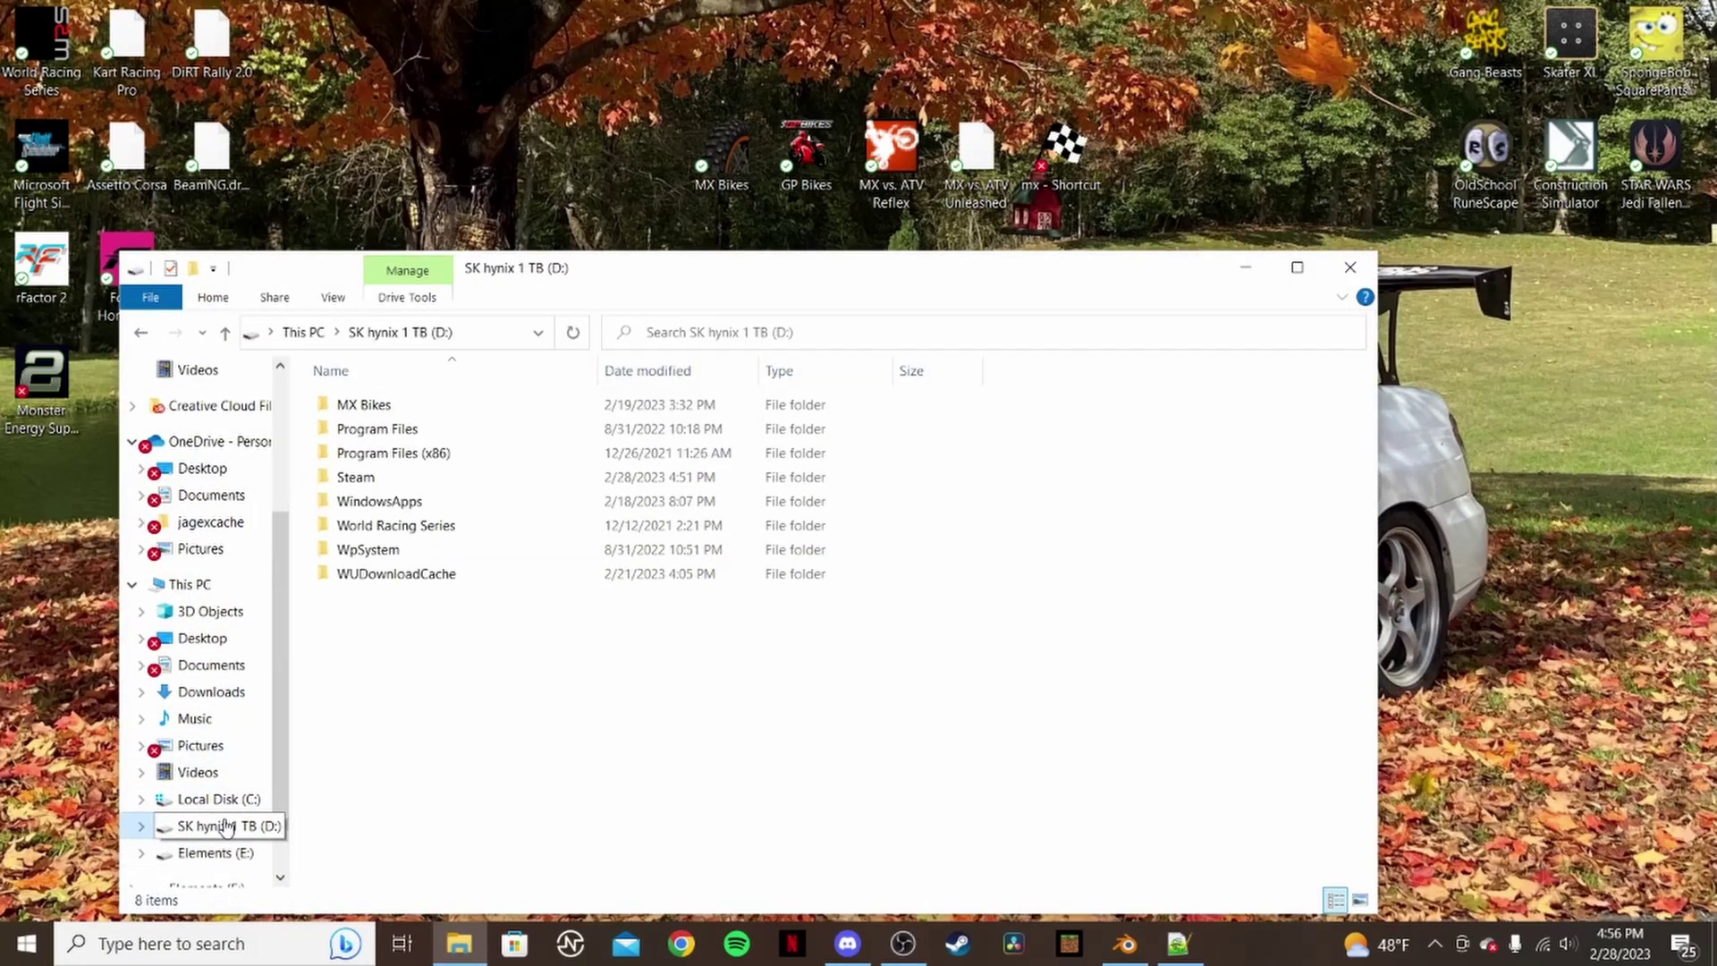
pyautogui.rightClick(414, 414)
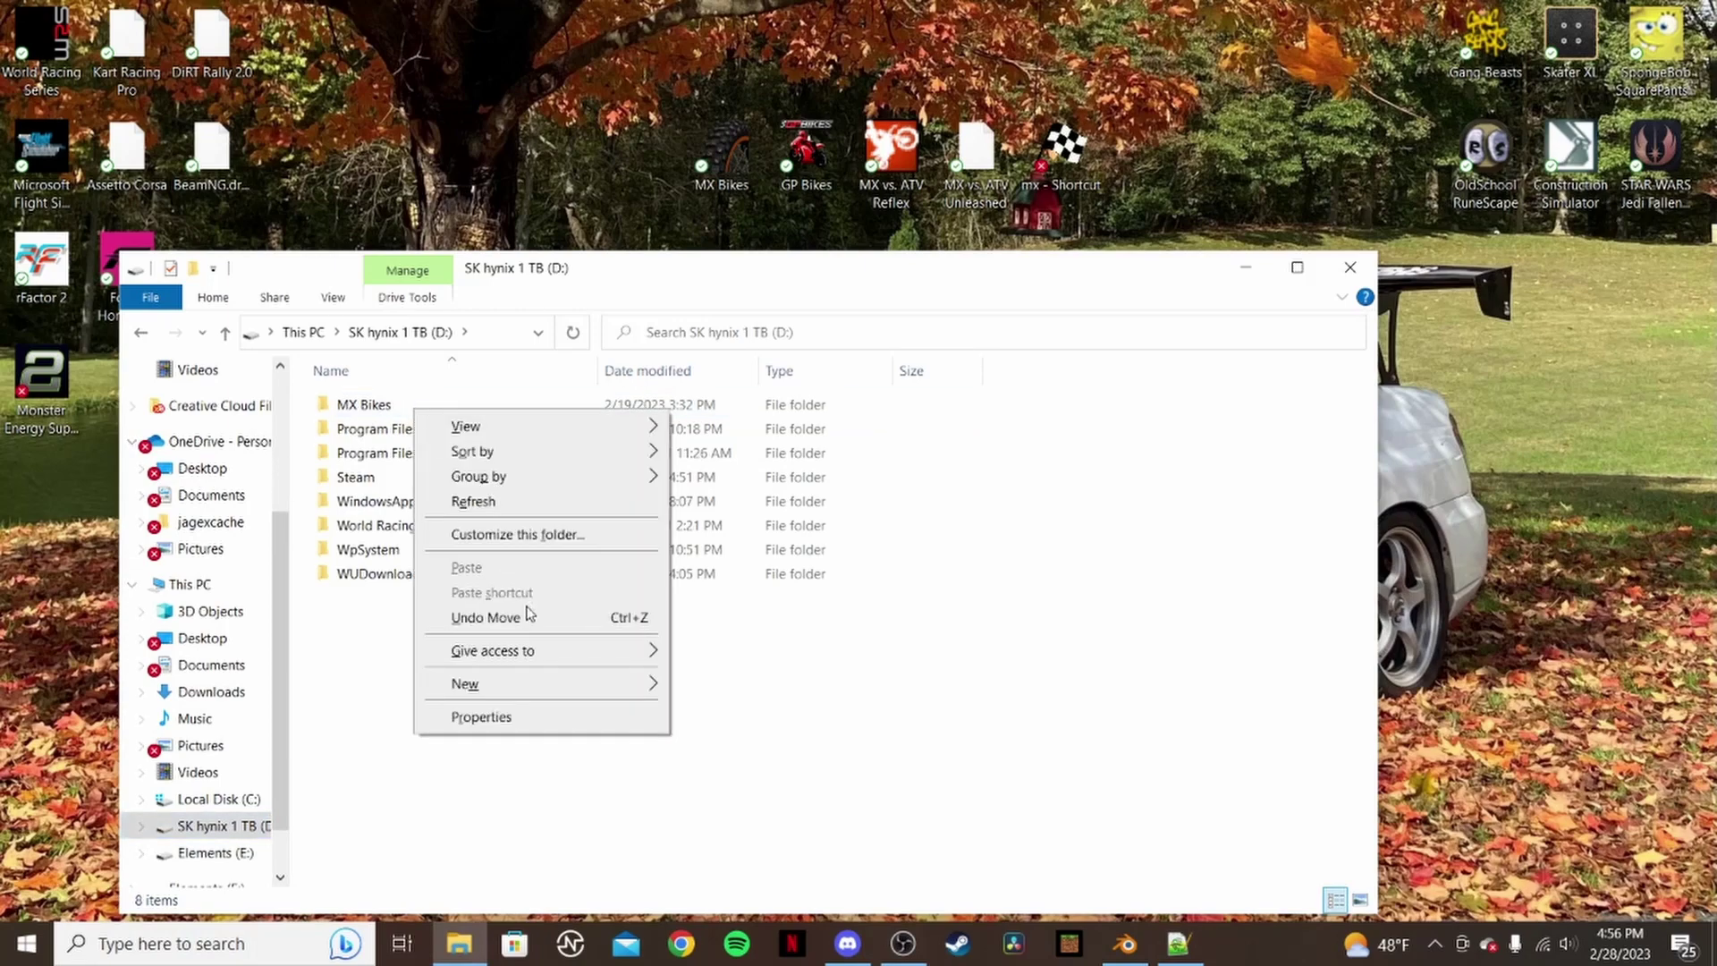
pyautogui.click(380, 404)
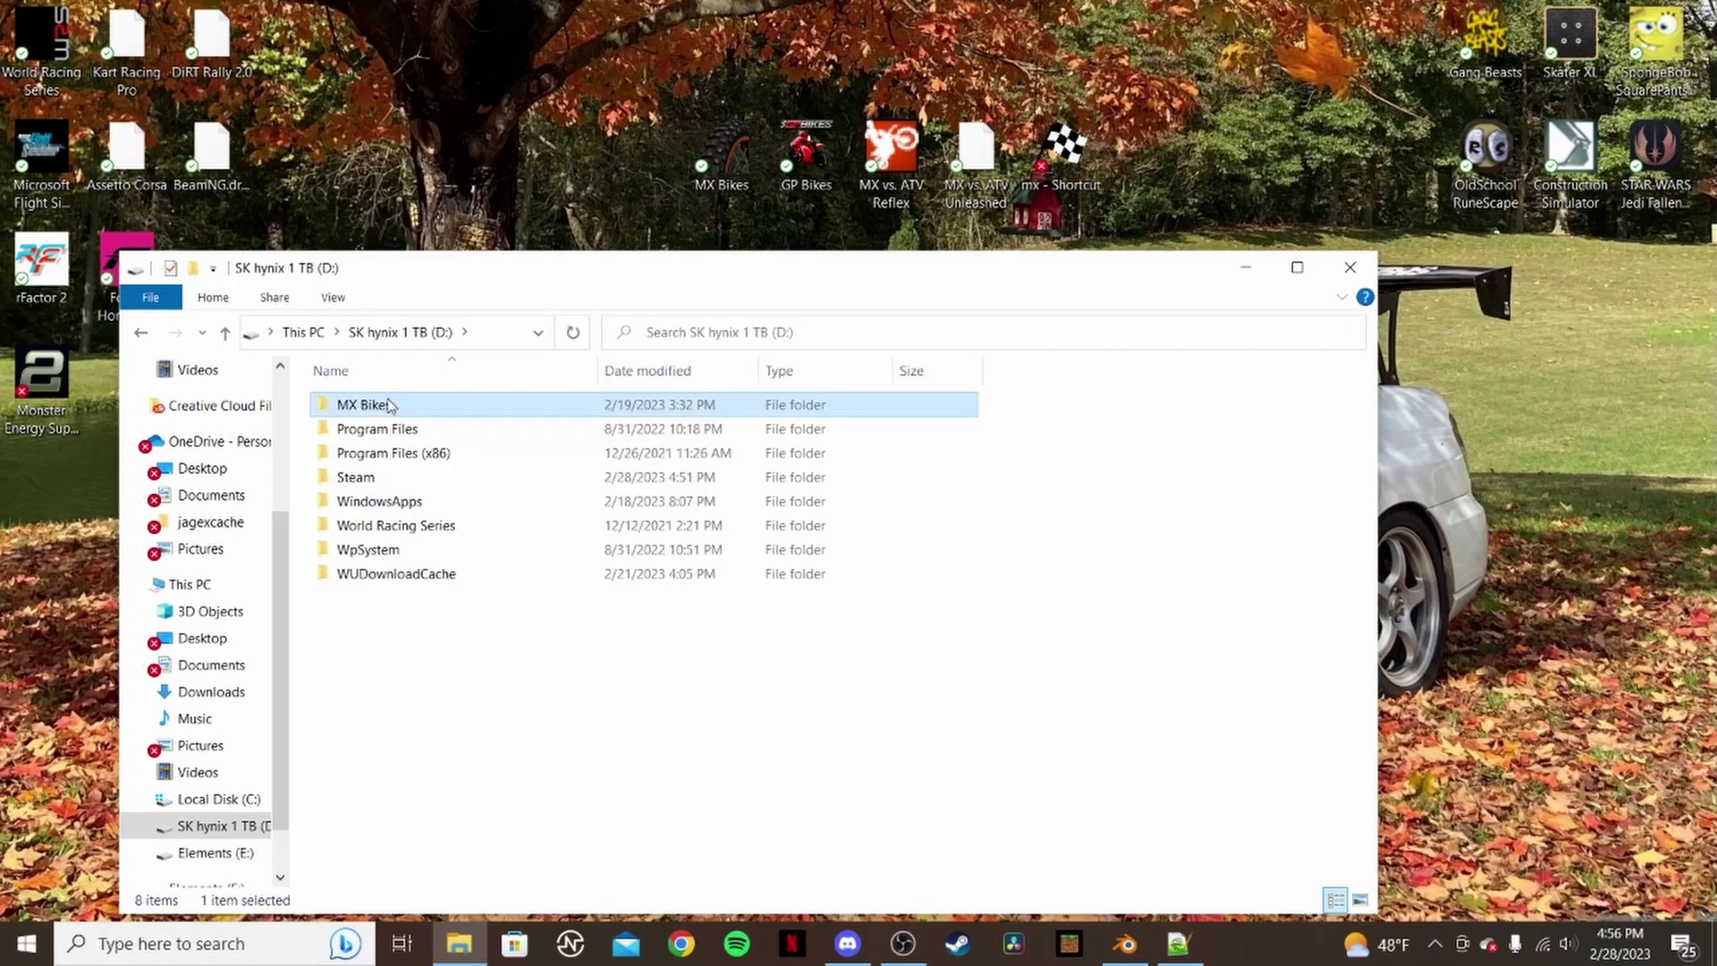
pyautogui.rightClick(389, 404)
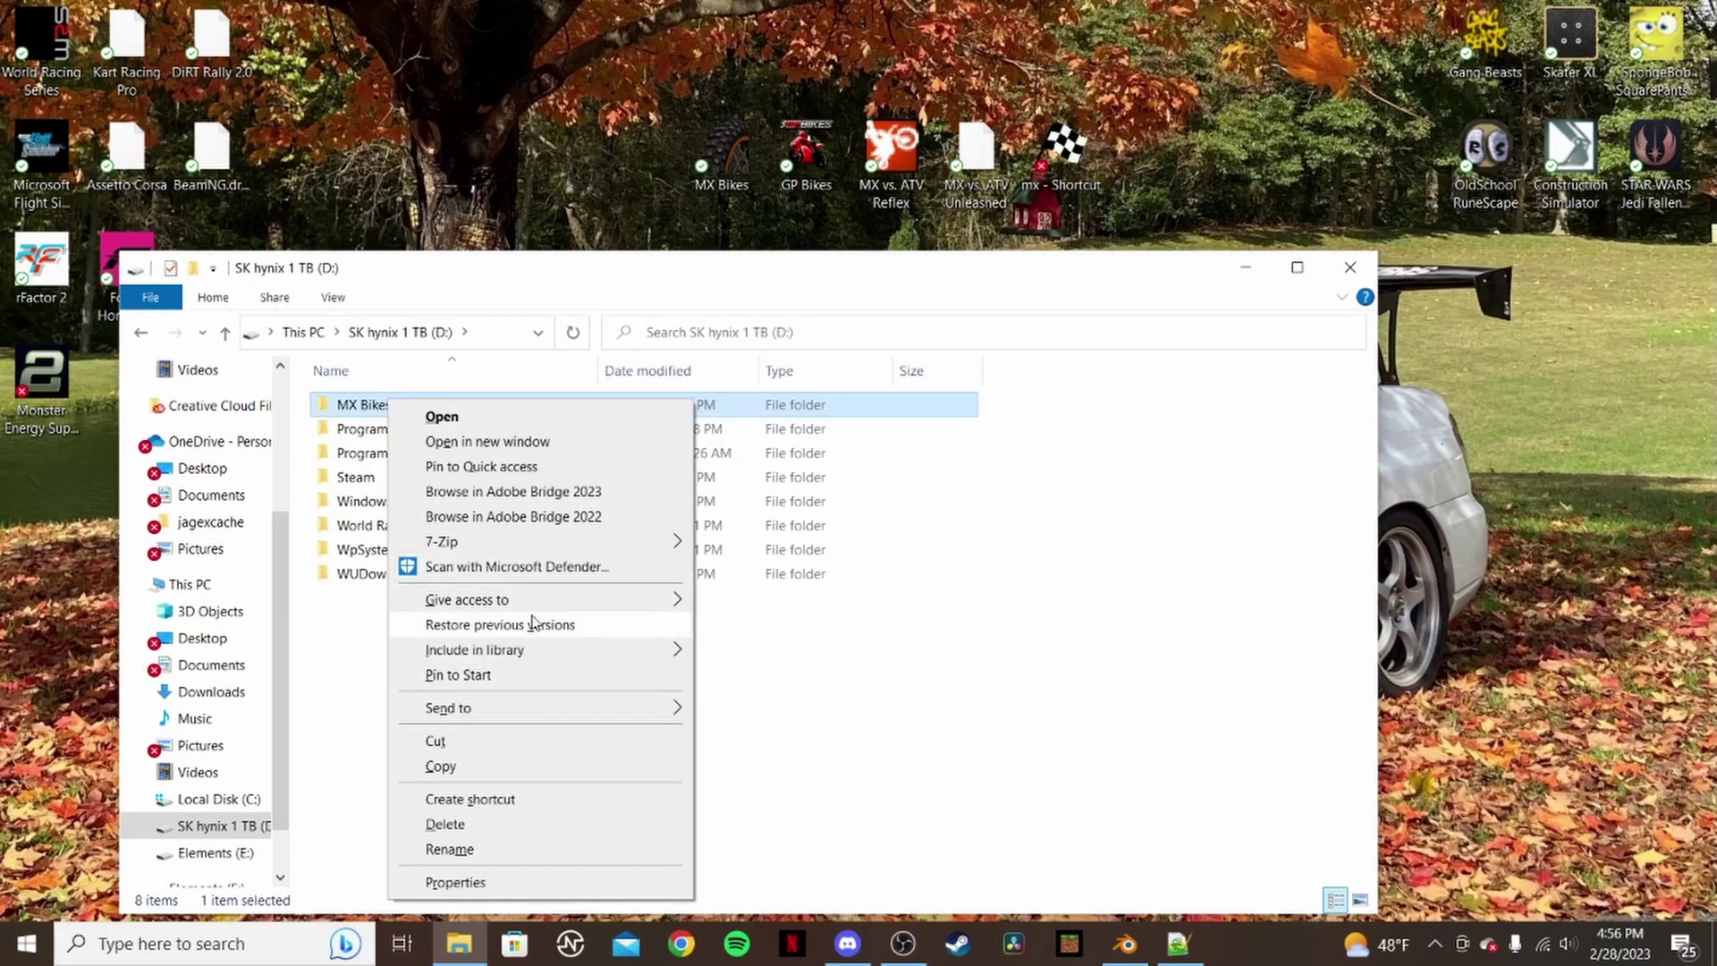
pyautogui.click(542, 443)
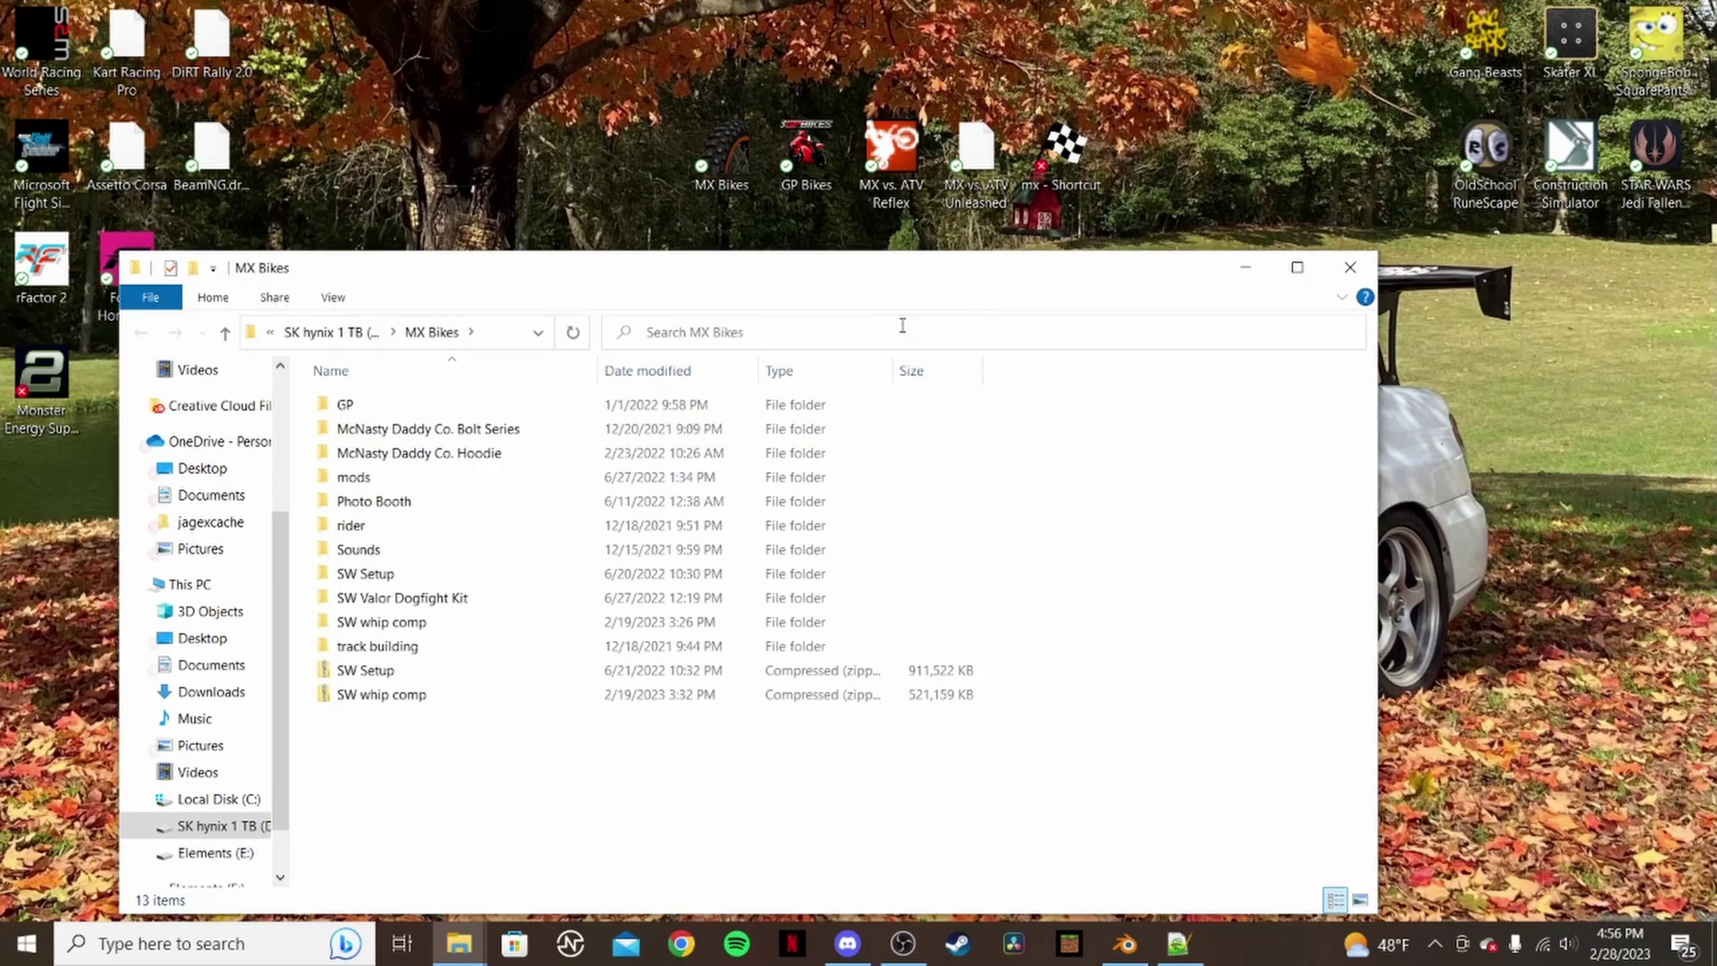
# - Browse the new window to mods\tracks\testing\example and move it aside to reveal the original window
pyautogui.doubleClick(433, 479)
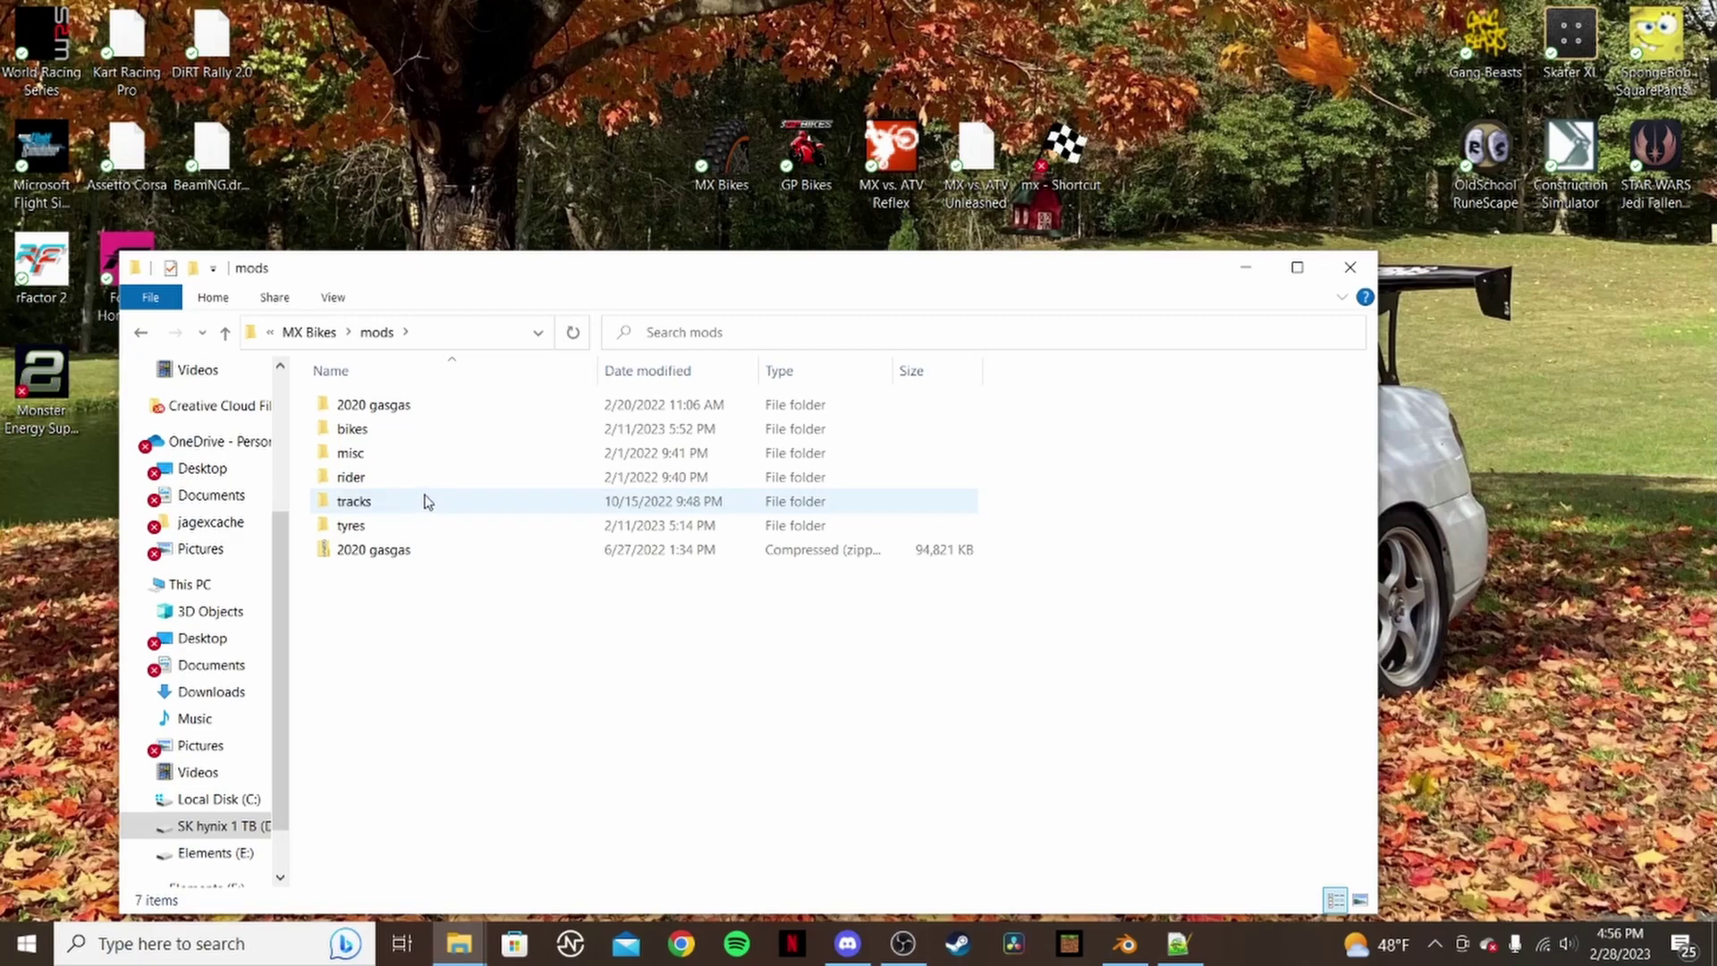
pyautogui.doubleClick(424, 501)
pyautogui.doubleClick(421, 682)
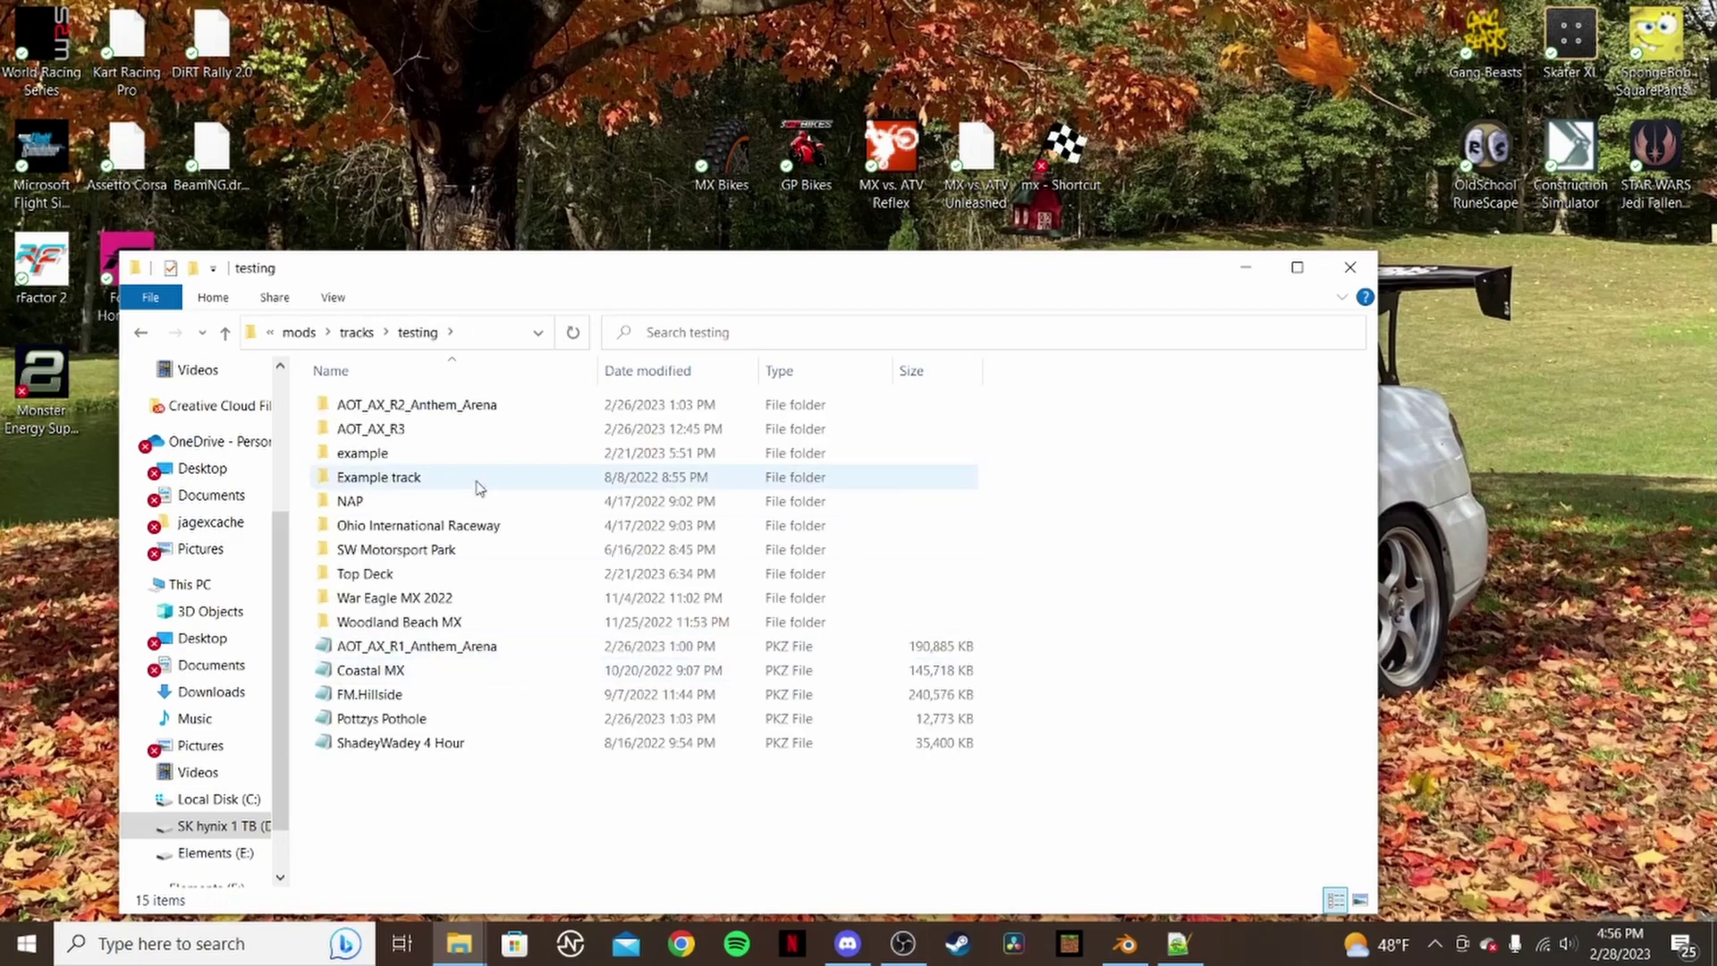
pyautogui.doubleClick(460, 455)
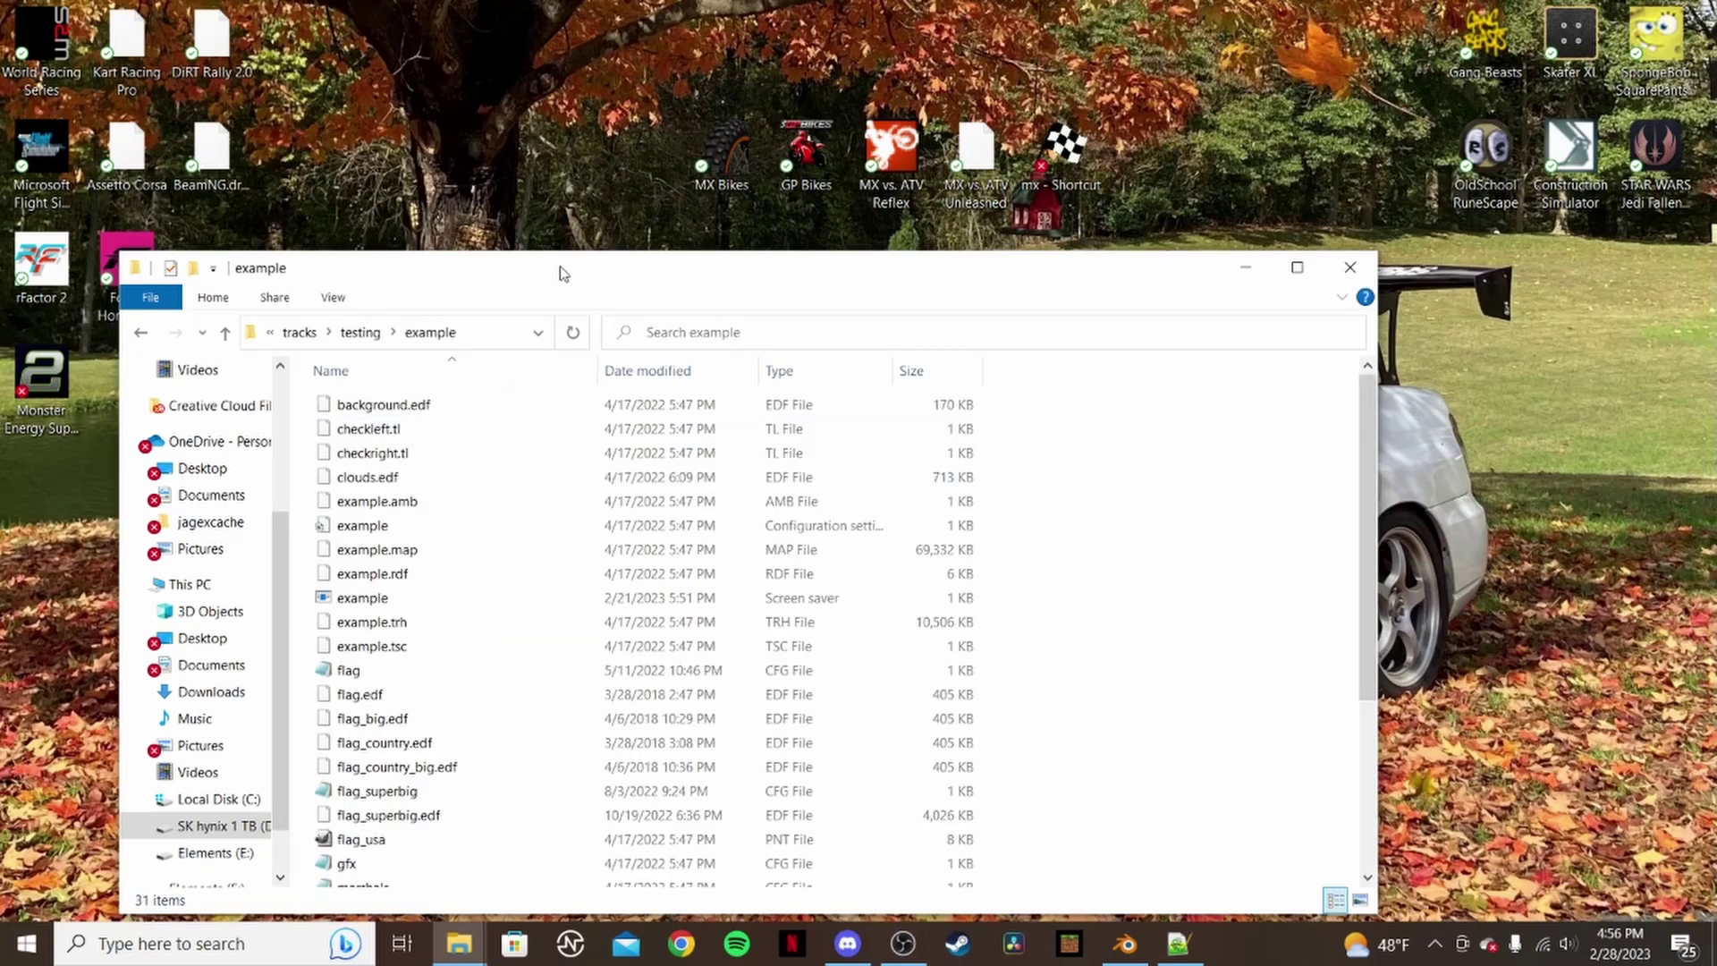
pyautogui.moveTo(560, 273); pyautogui.dragTo(1093, 251)
# - Browse the original window to D:\Steam\steamapps\common\MX Bikes\misc\flags and locate vertflag.edf
pyautogui.click(400, 478)
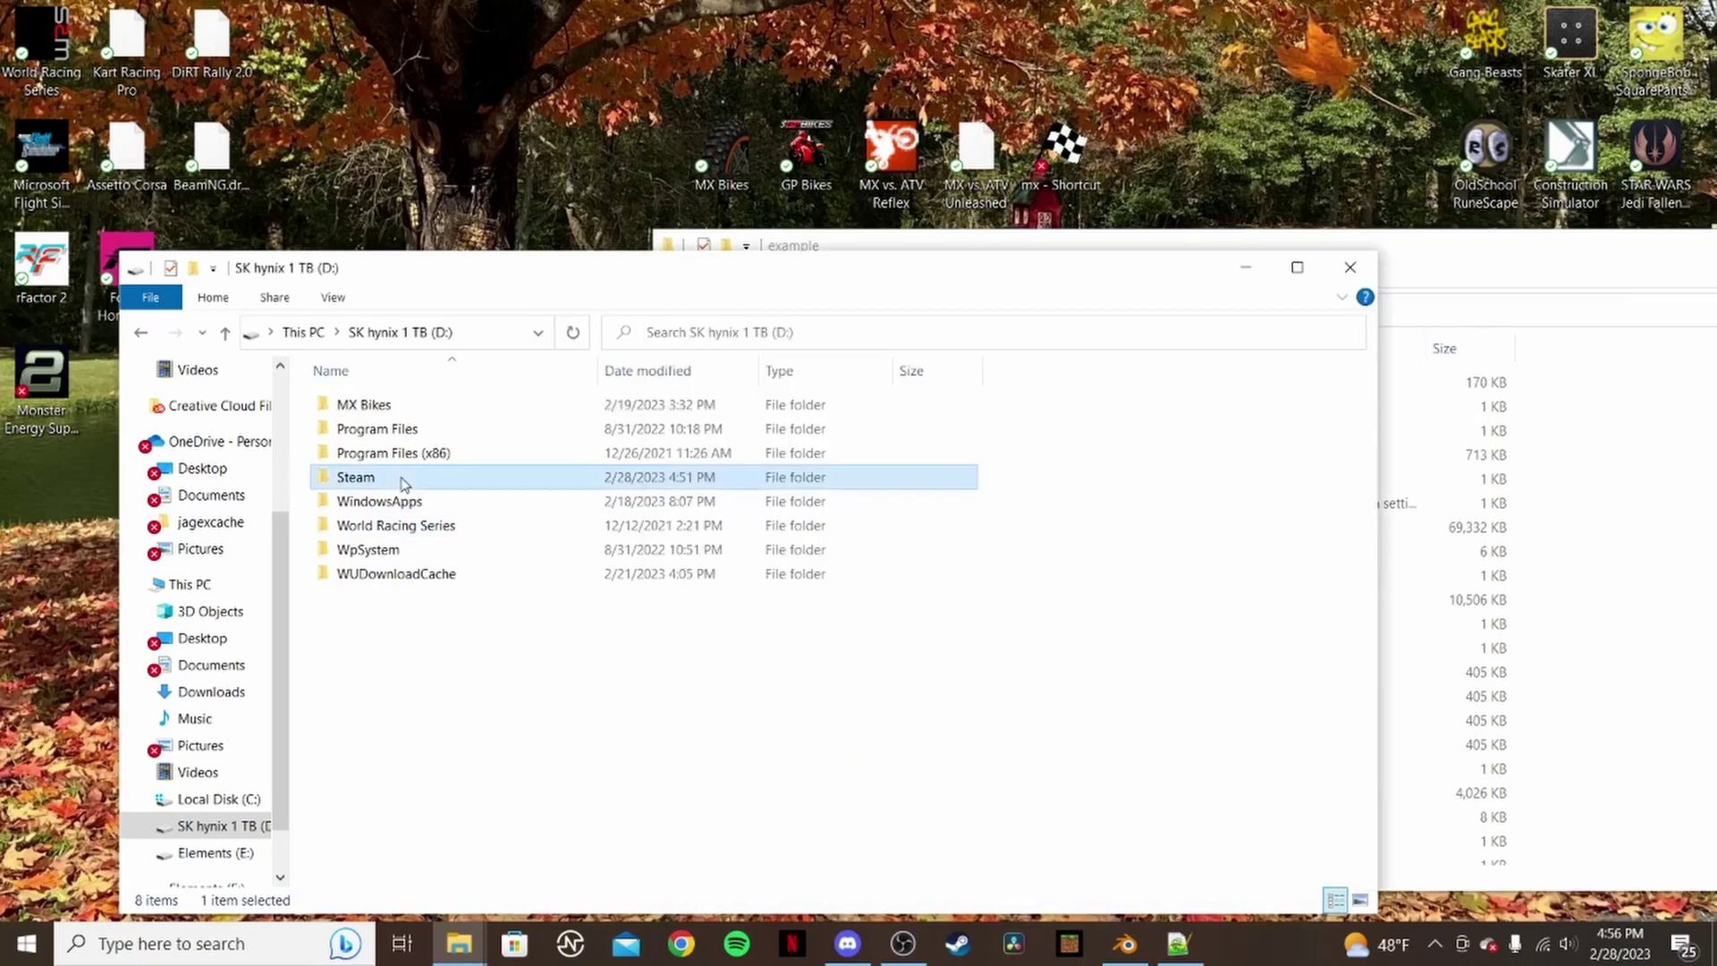
pyautogui.doubleClick(400, 479)
pyautogui.scroll(-4, 409, 614)
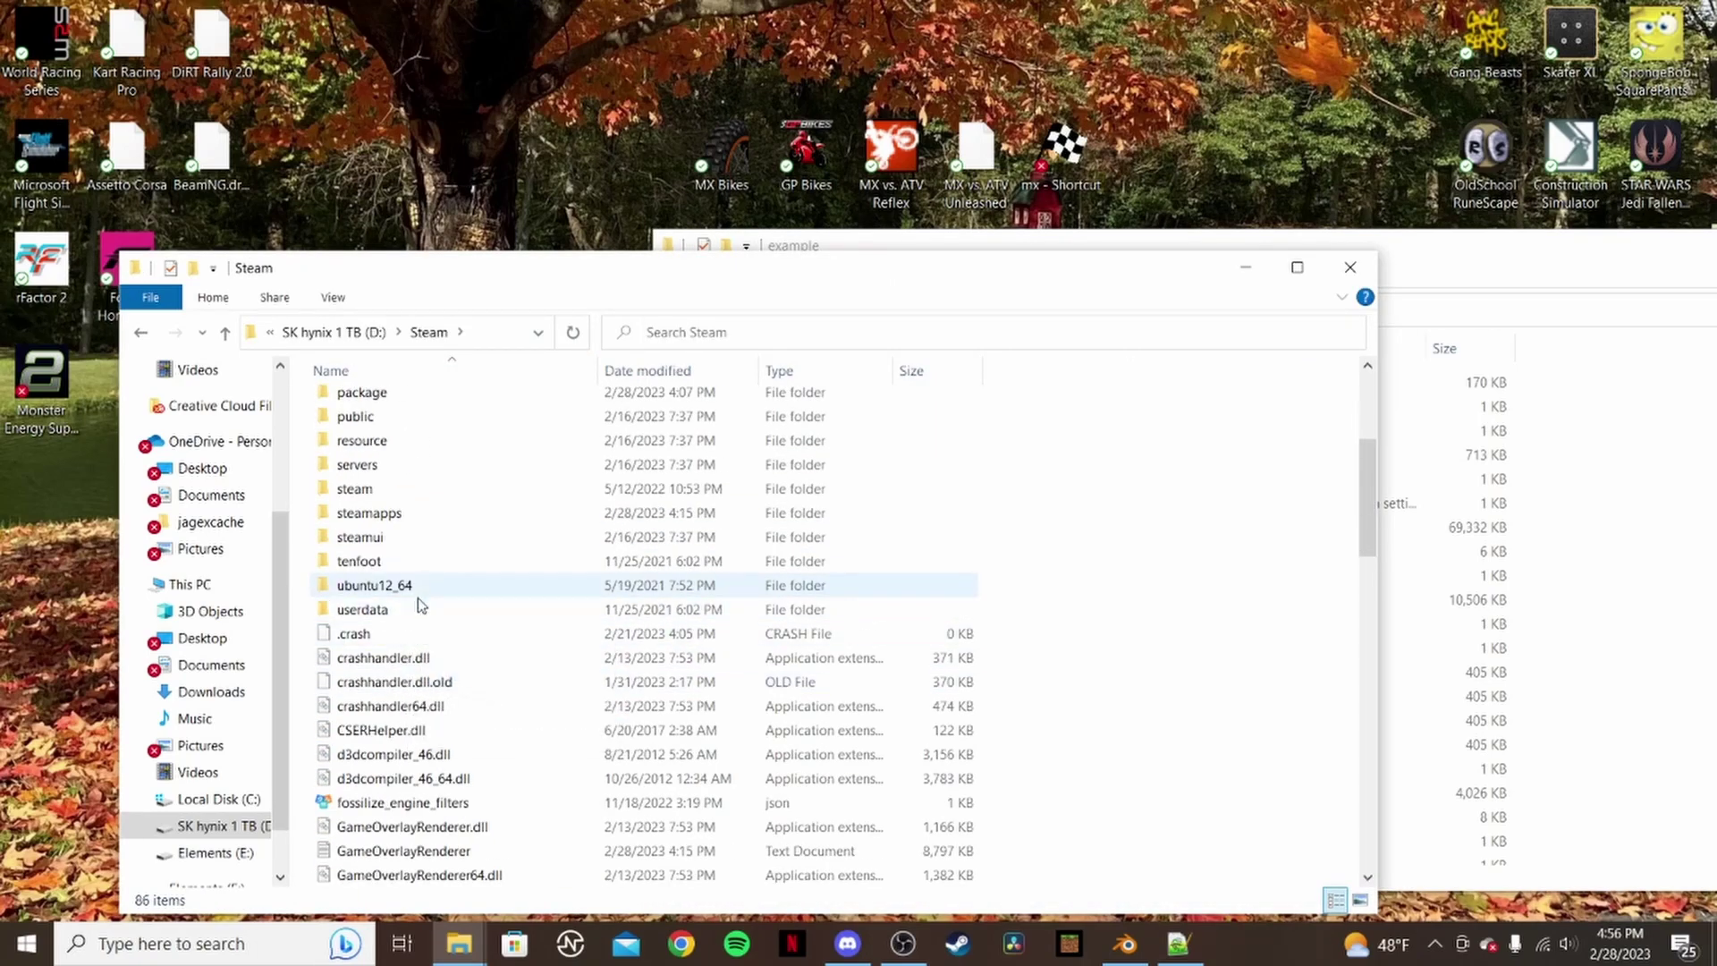
pyautogui.doubleClick(471, 614)
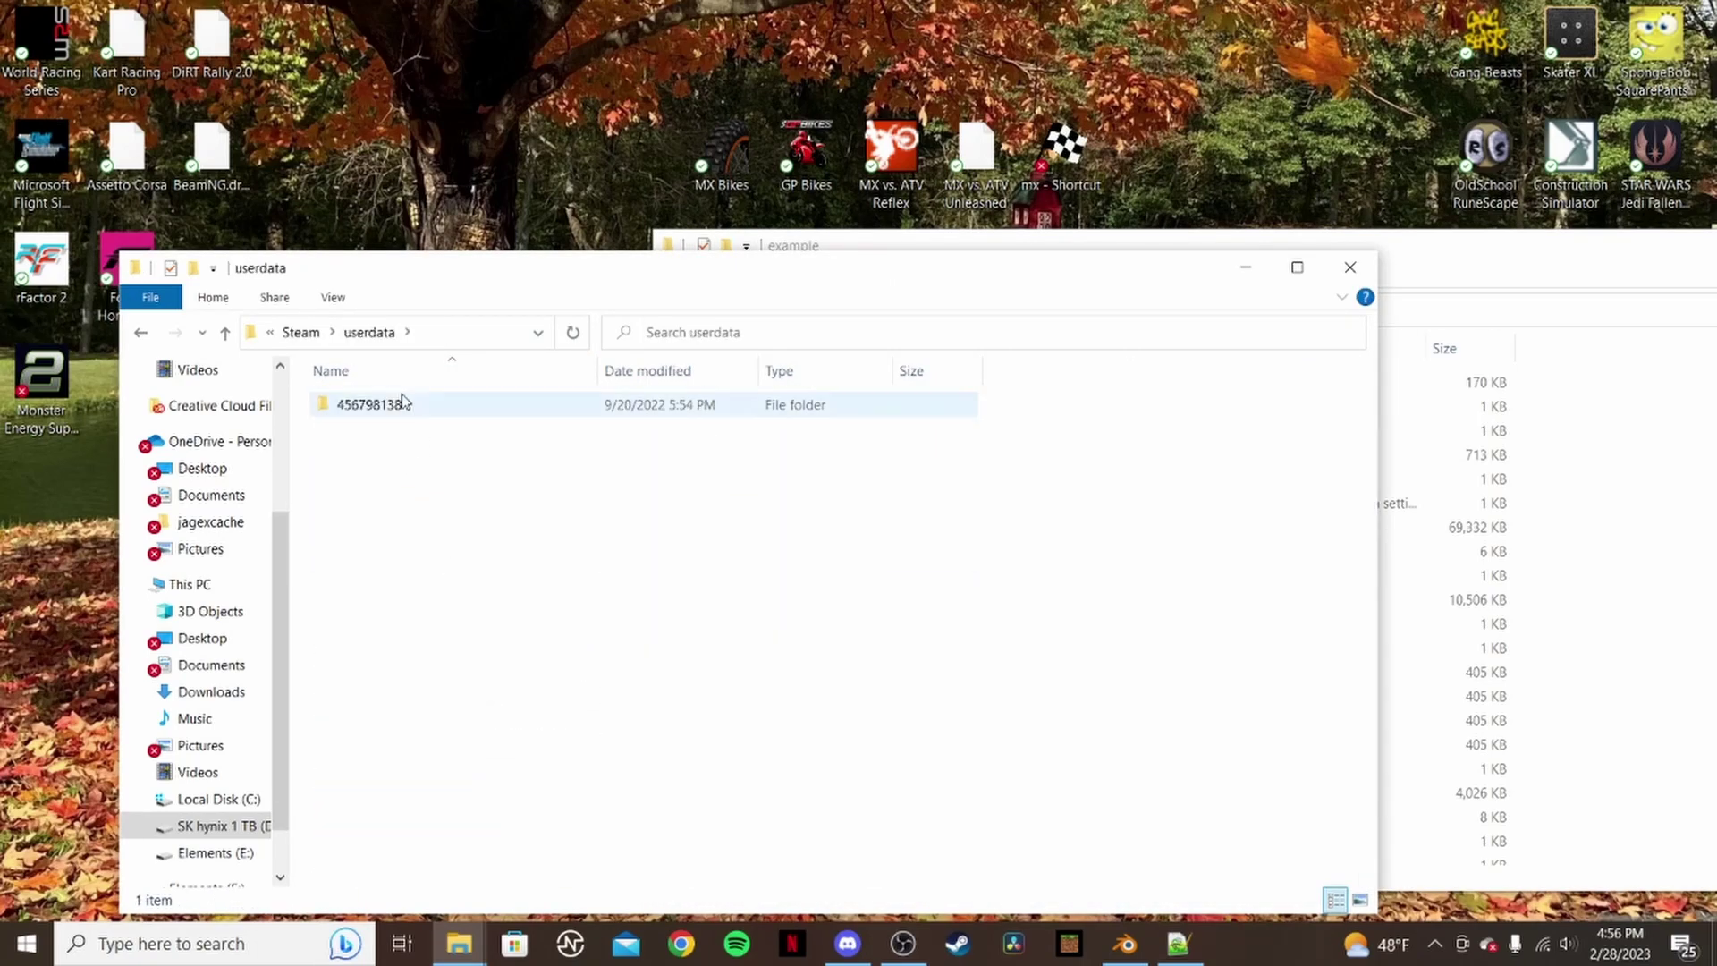
pyautogui.click(306, 334)
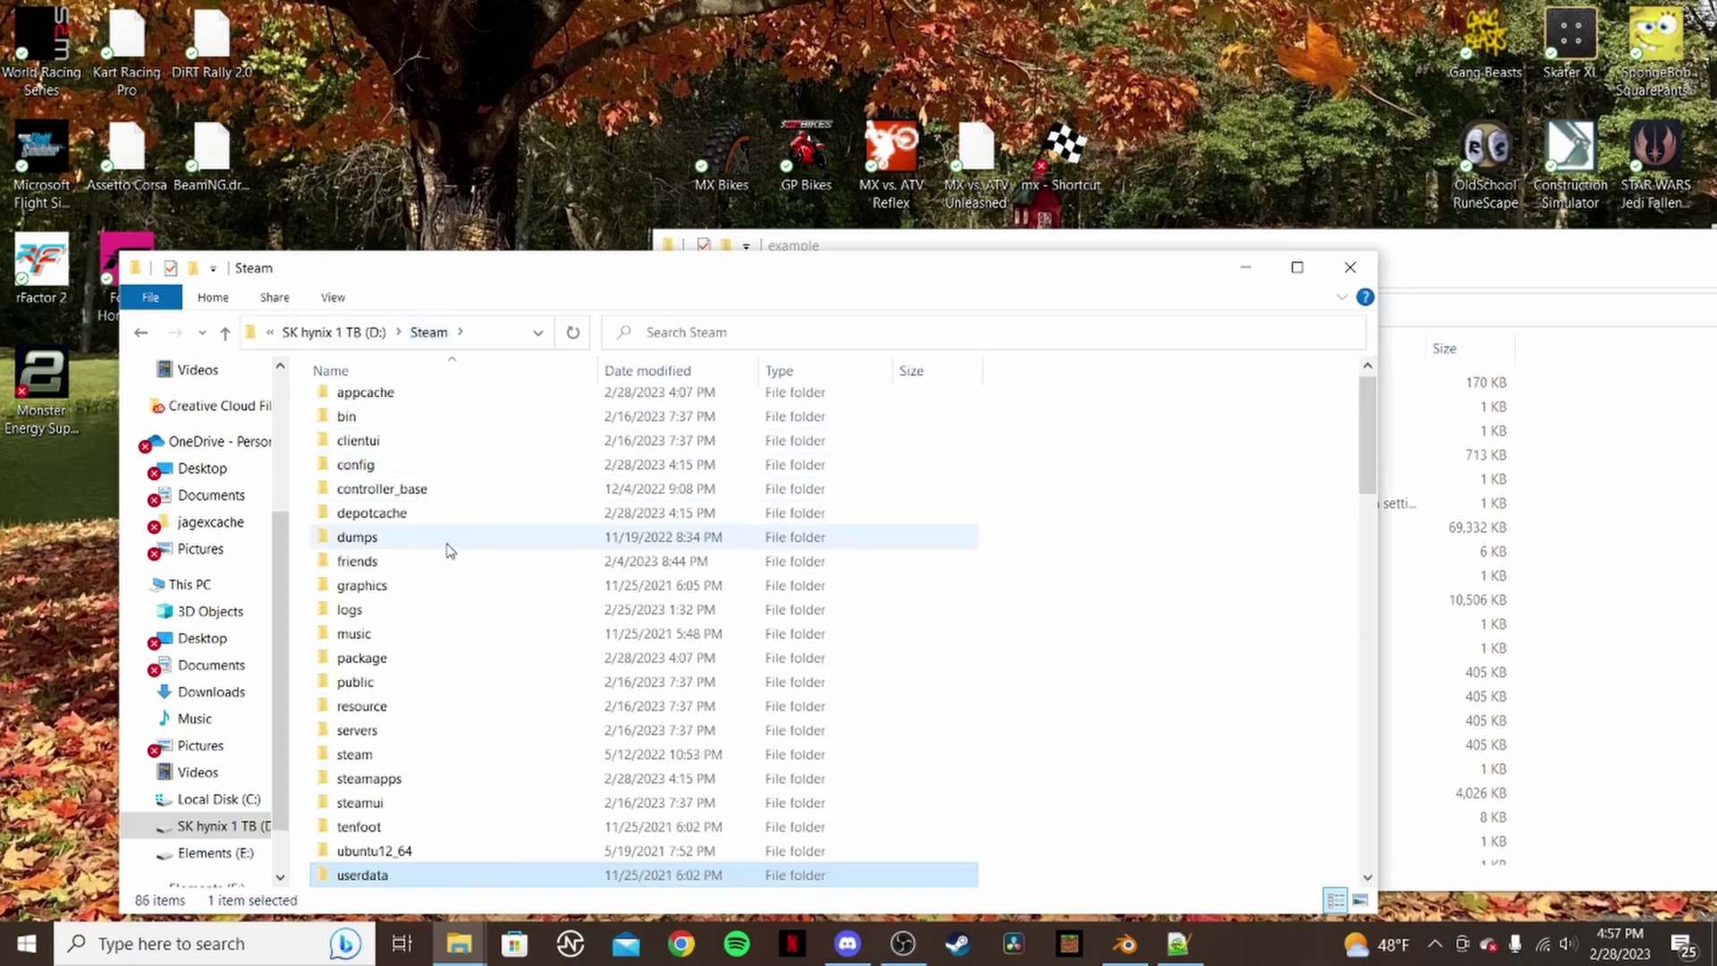
pyautogui.doubleClick(437, 773)
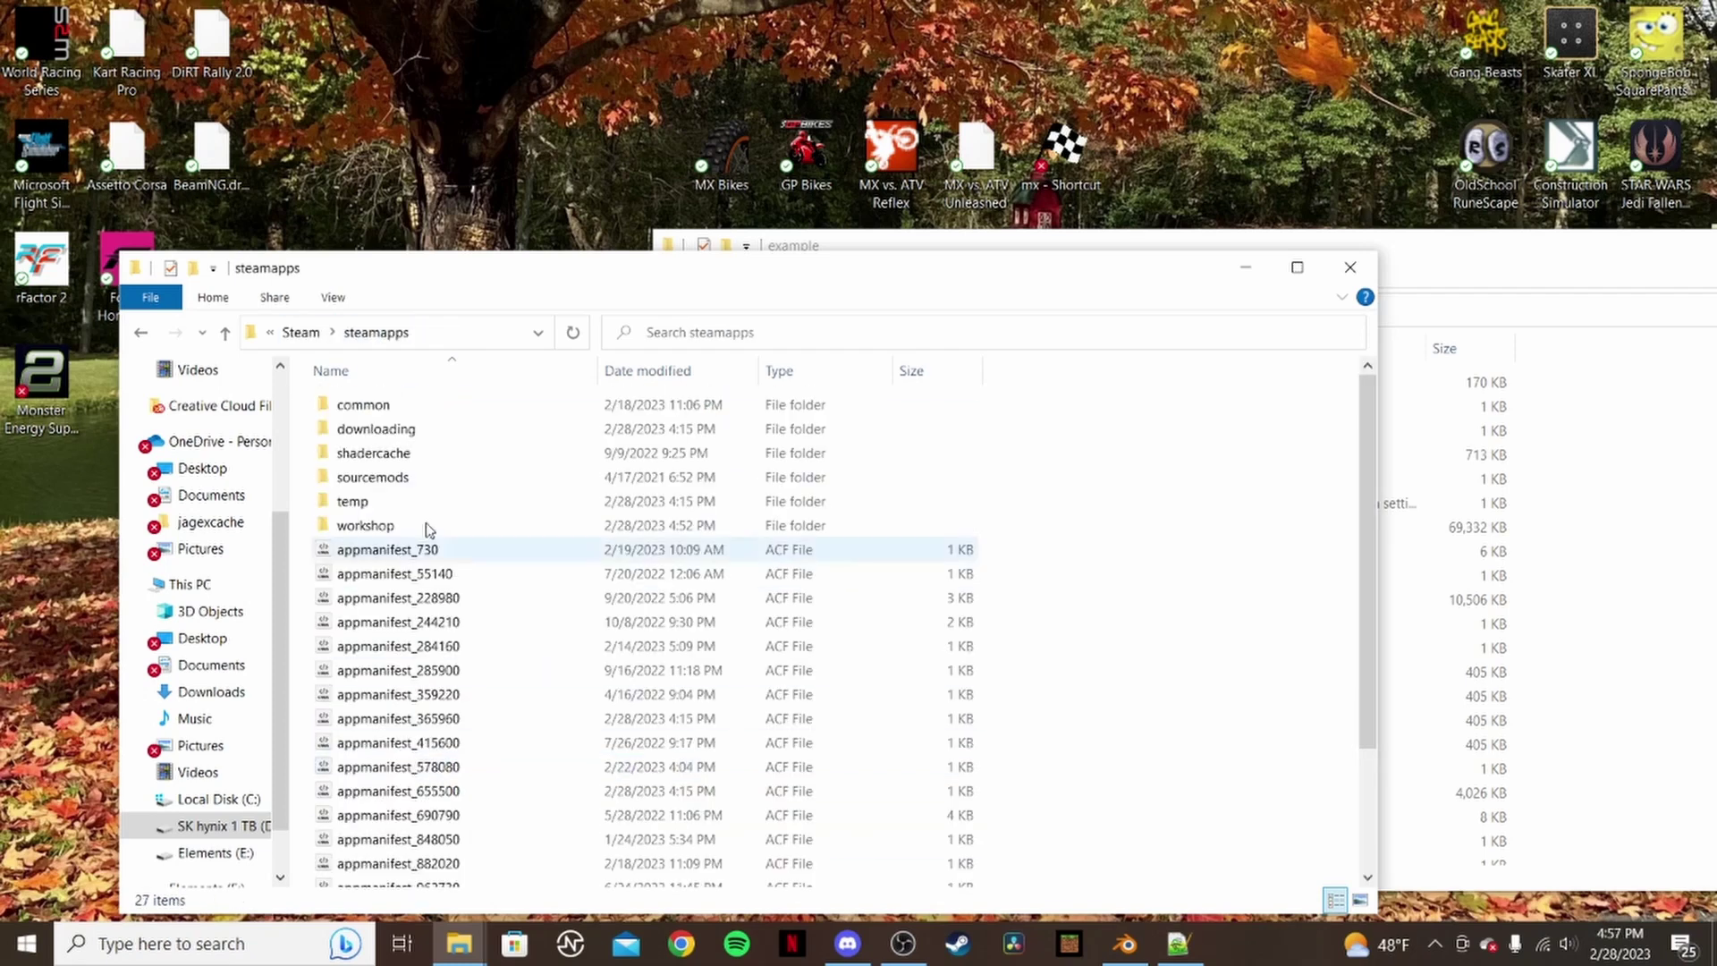
pyautogui.doubleClick(419, 408)
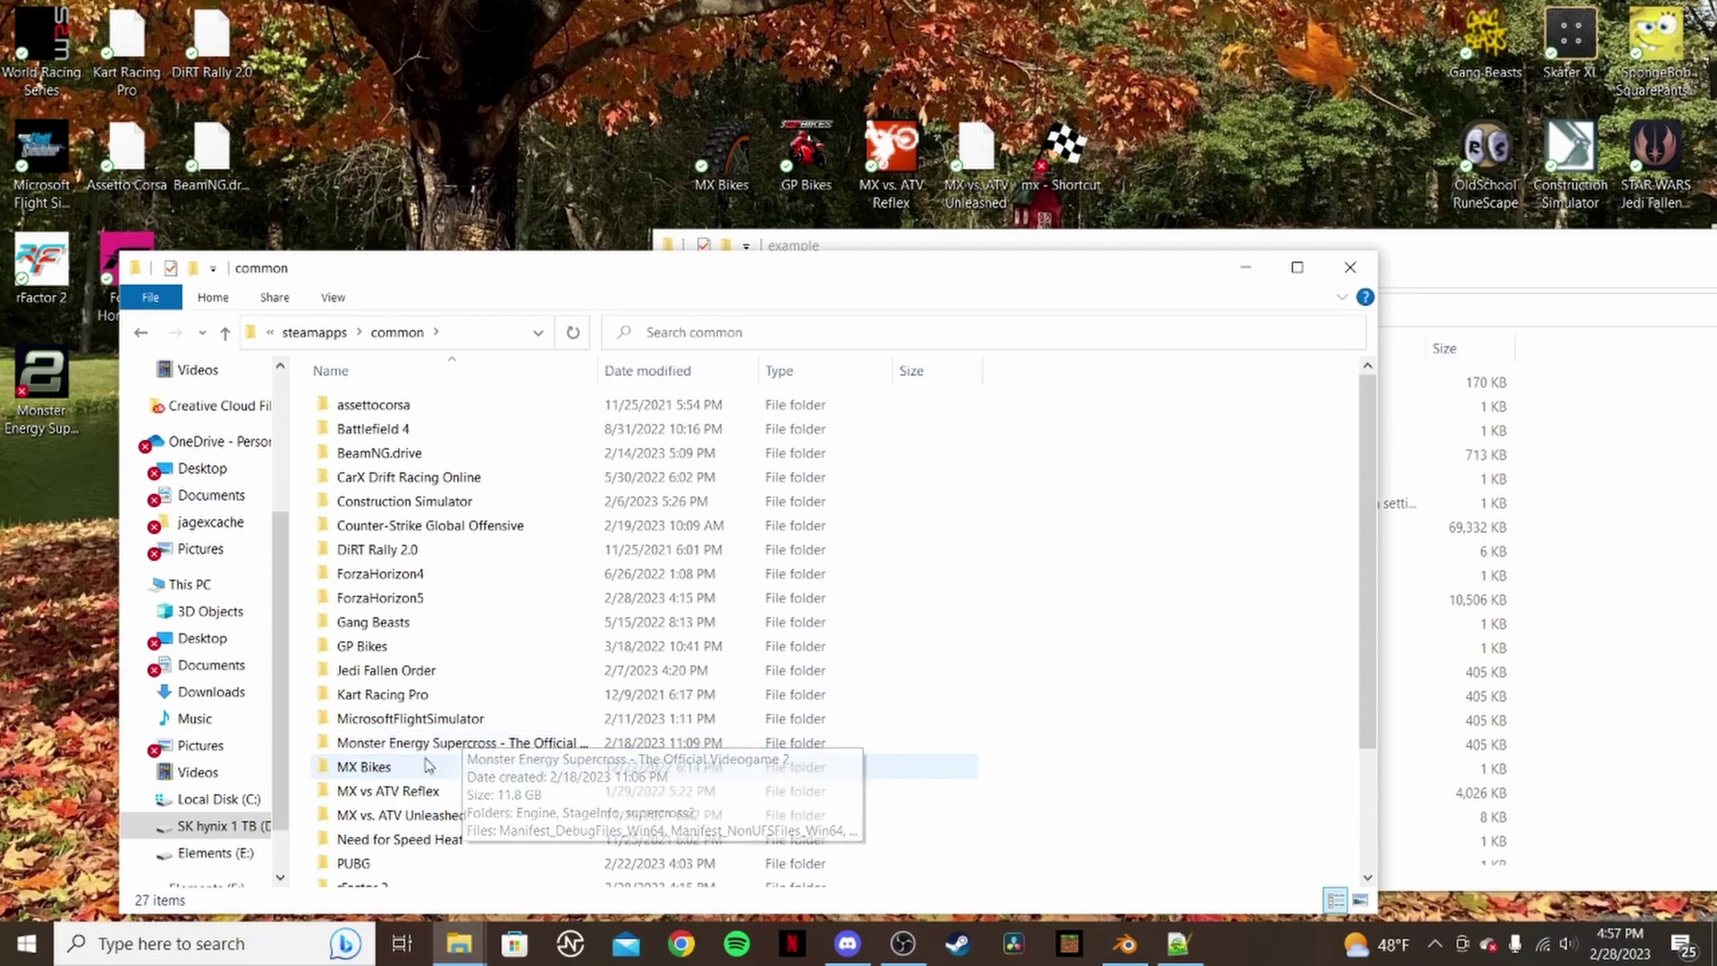
pyautogui.doubleClick(385, 766)
pyautogui.doubleClick(391, 476)
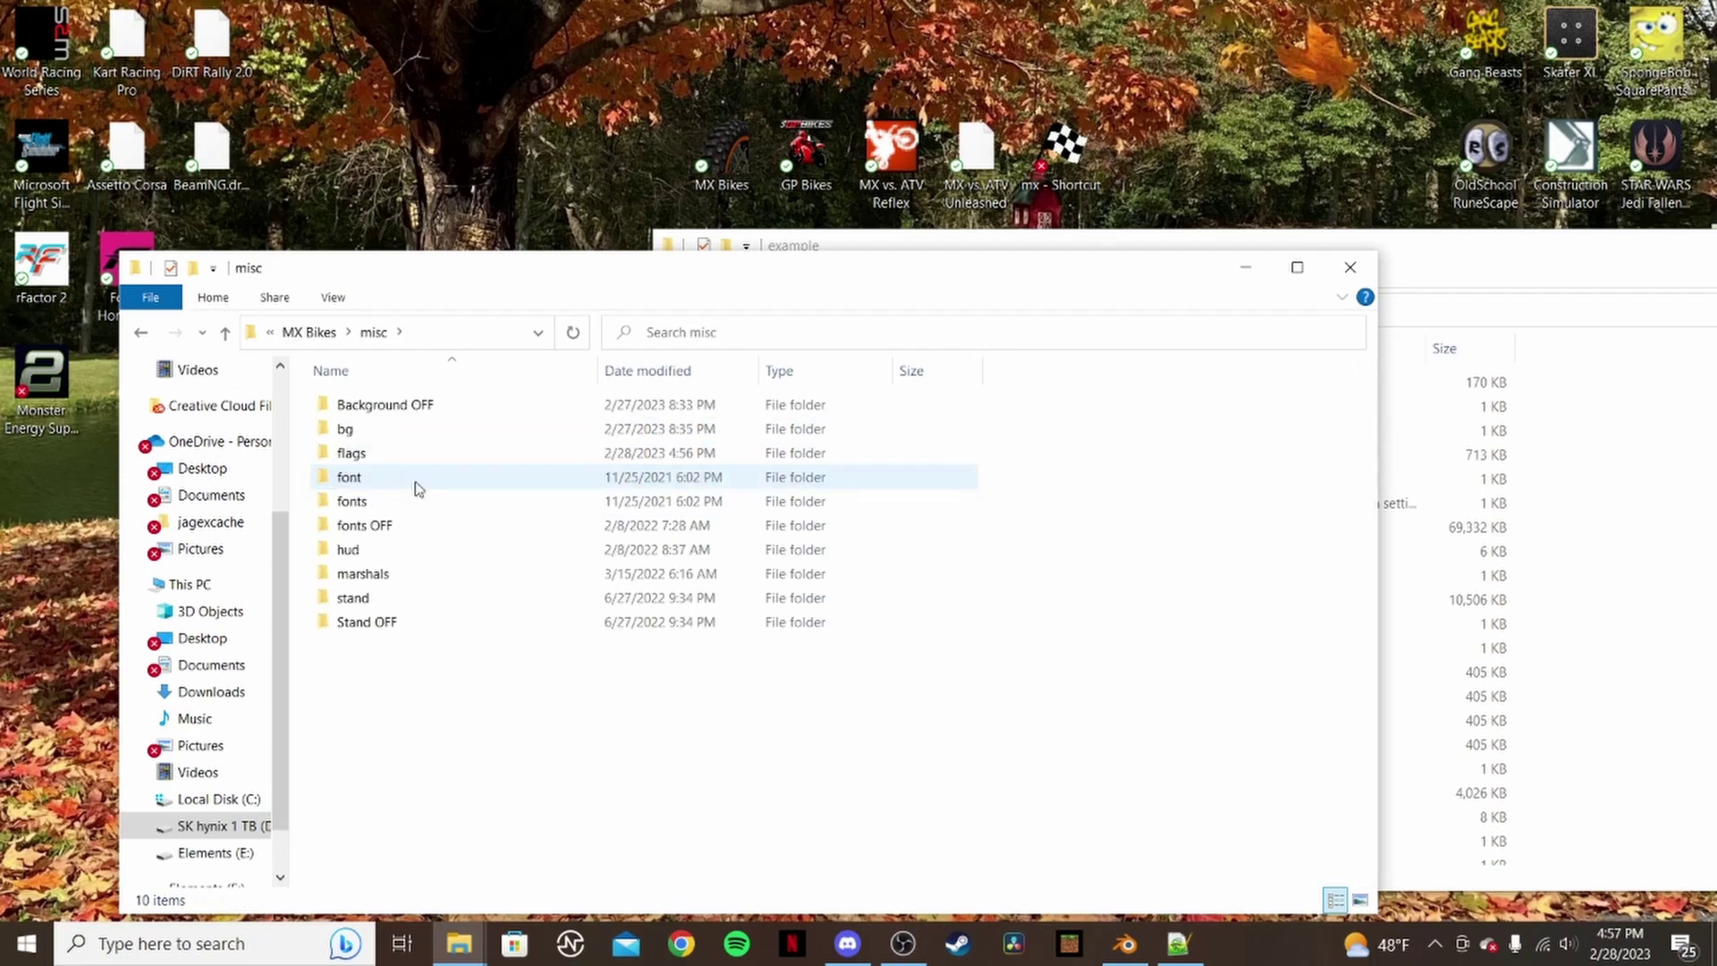
pyautogui.doubleClick(412, 454)
pyautogui.scroll(-1, 525, 582)
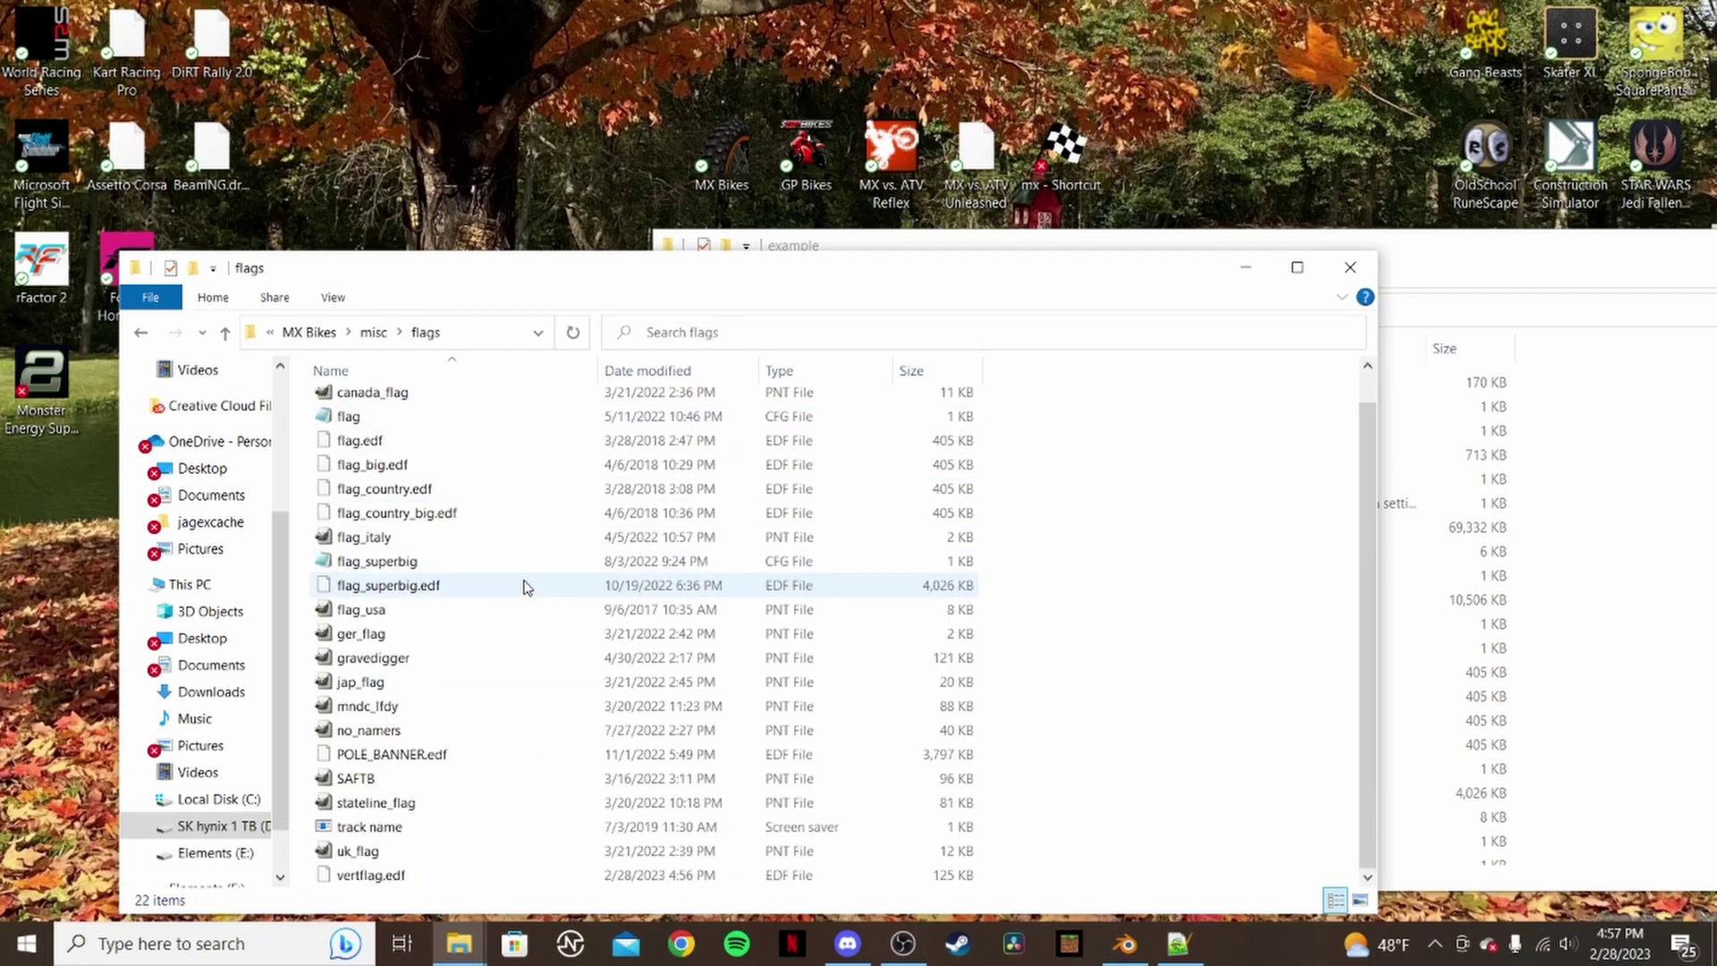
# - Copy vertflag.edf from the flags folder into the example track folder
pyautogui.click(450, 877)
pyautogui.moveTo(450, 876); pyautogui.dragTo(519, 885)
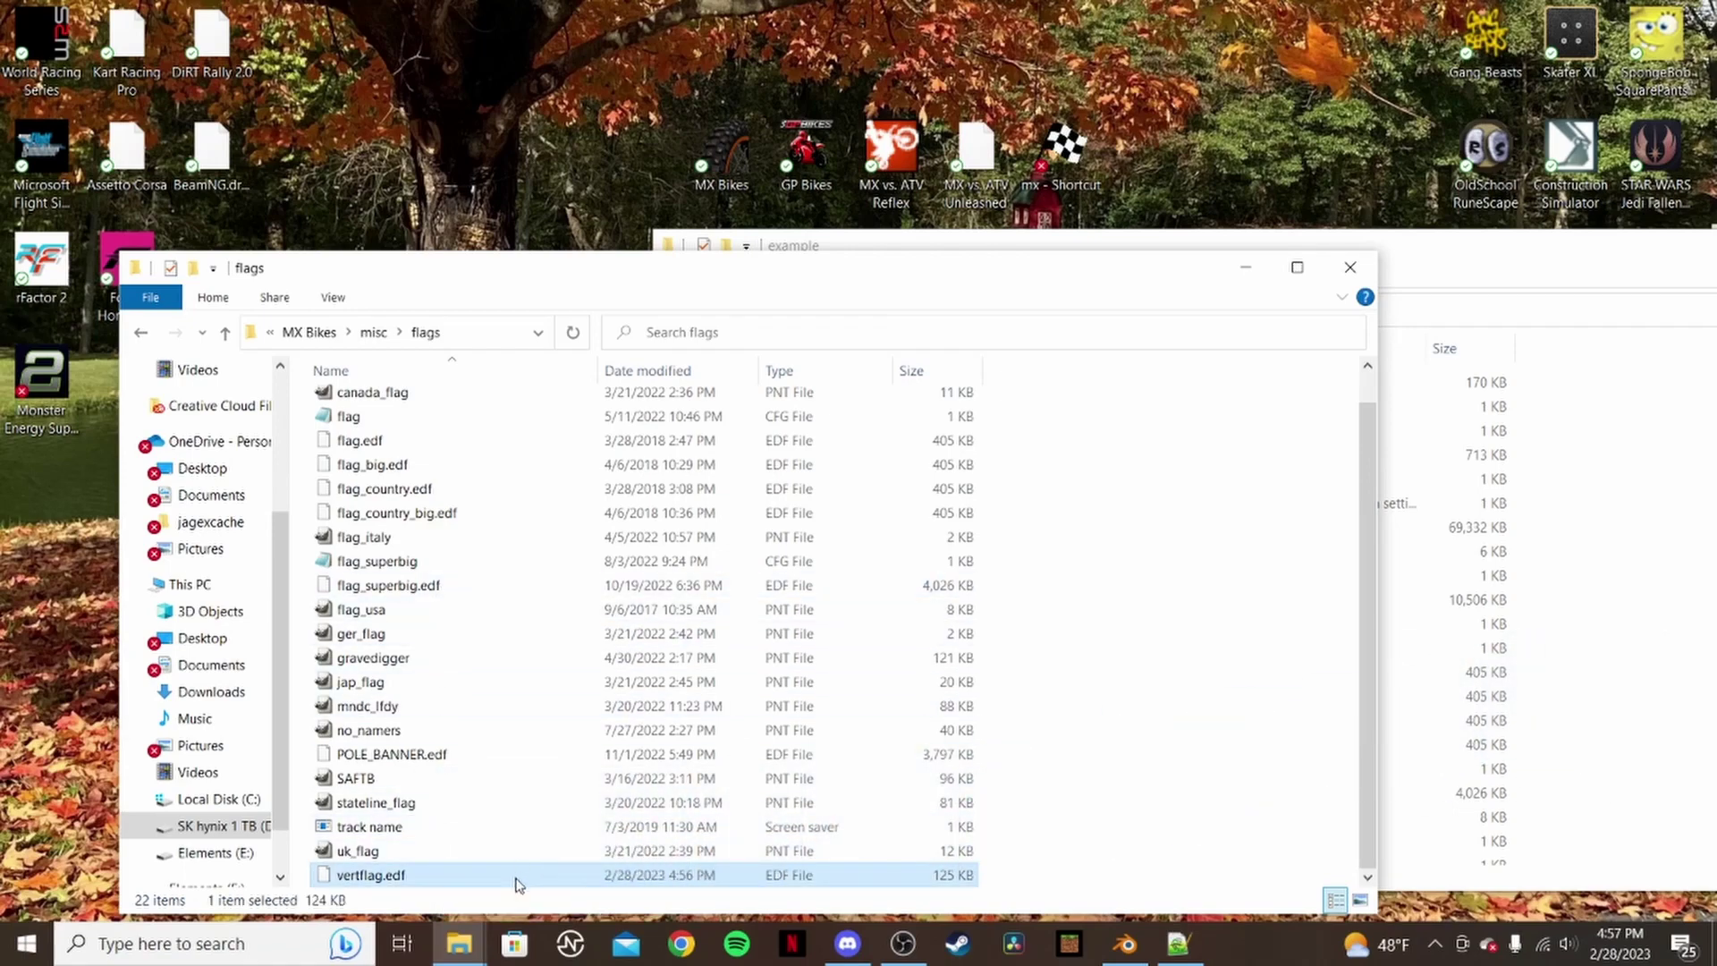
pyautogui.click(1612, 753)
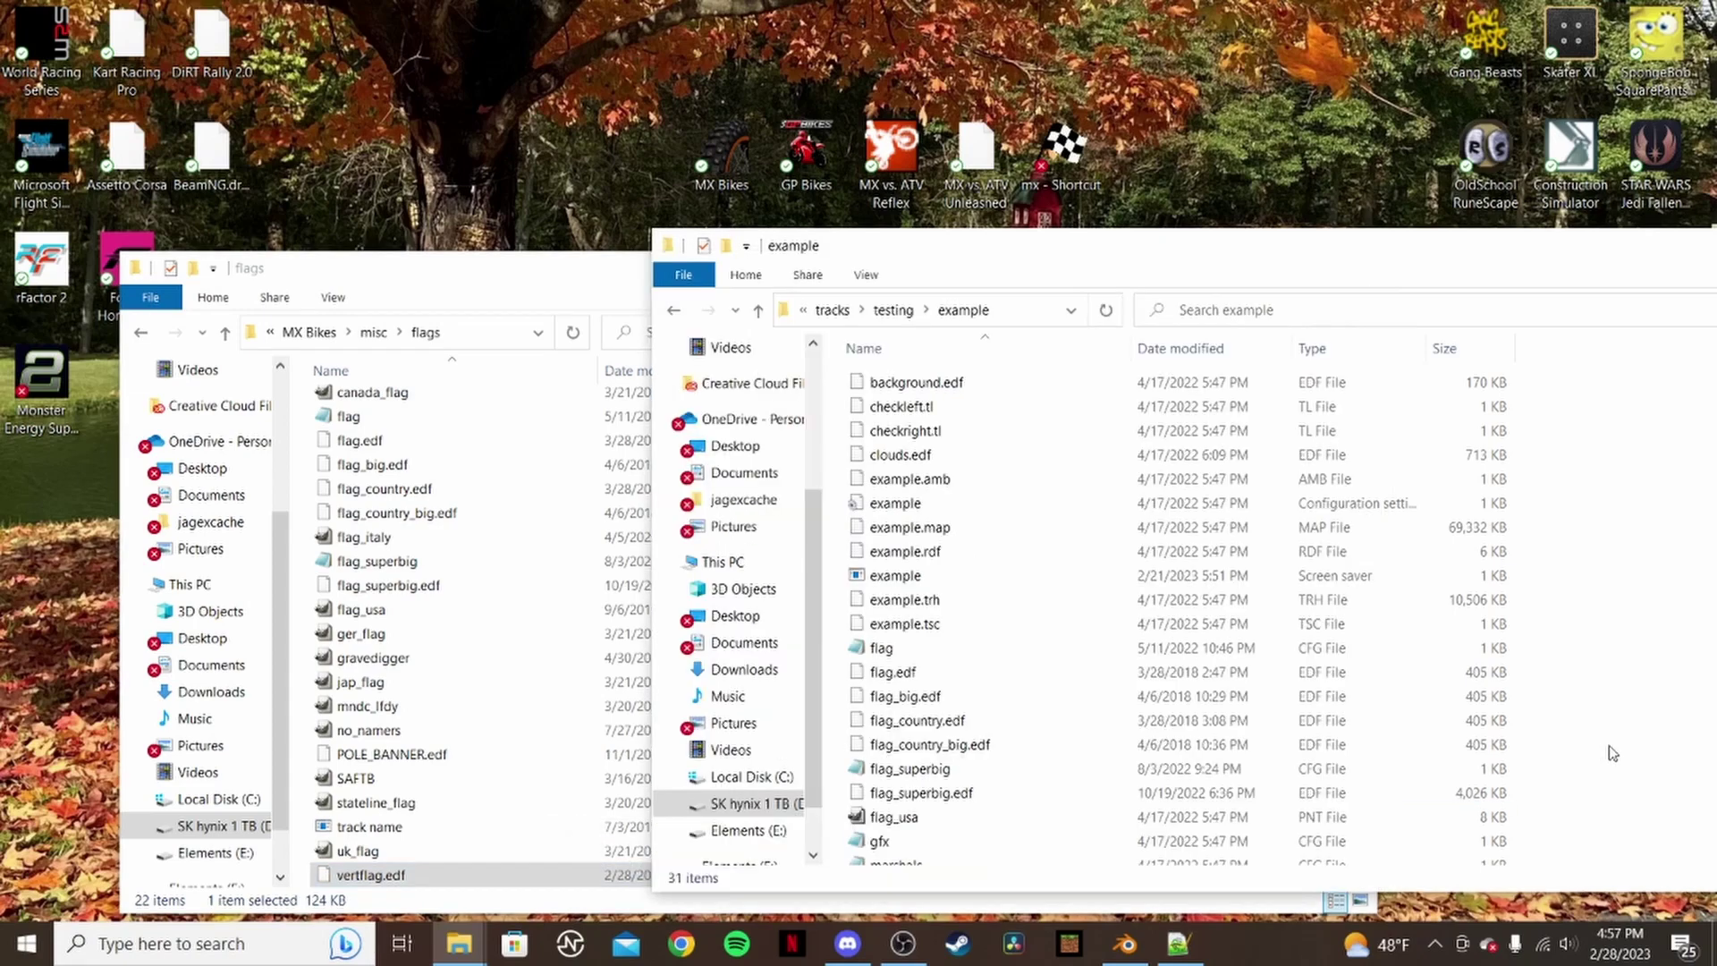
pyautogui.hotkey('ctrl', 'v')
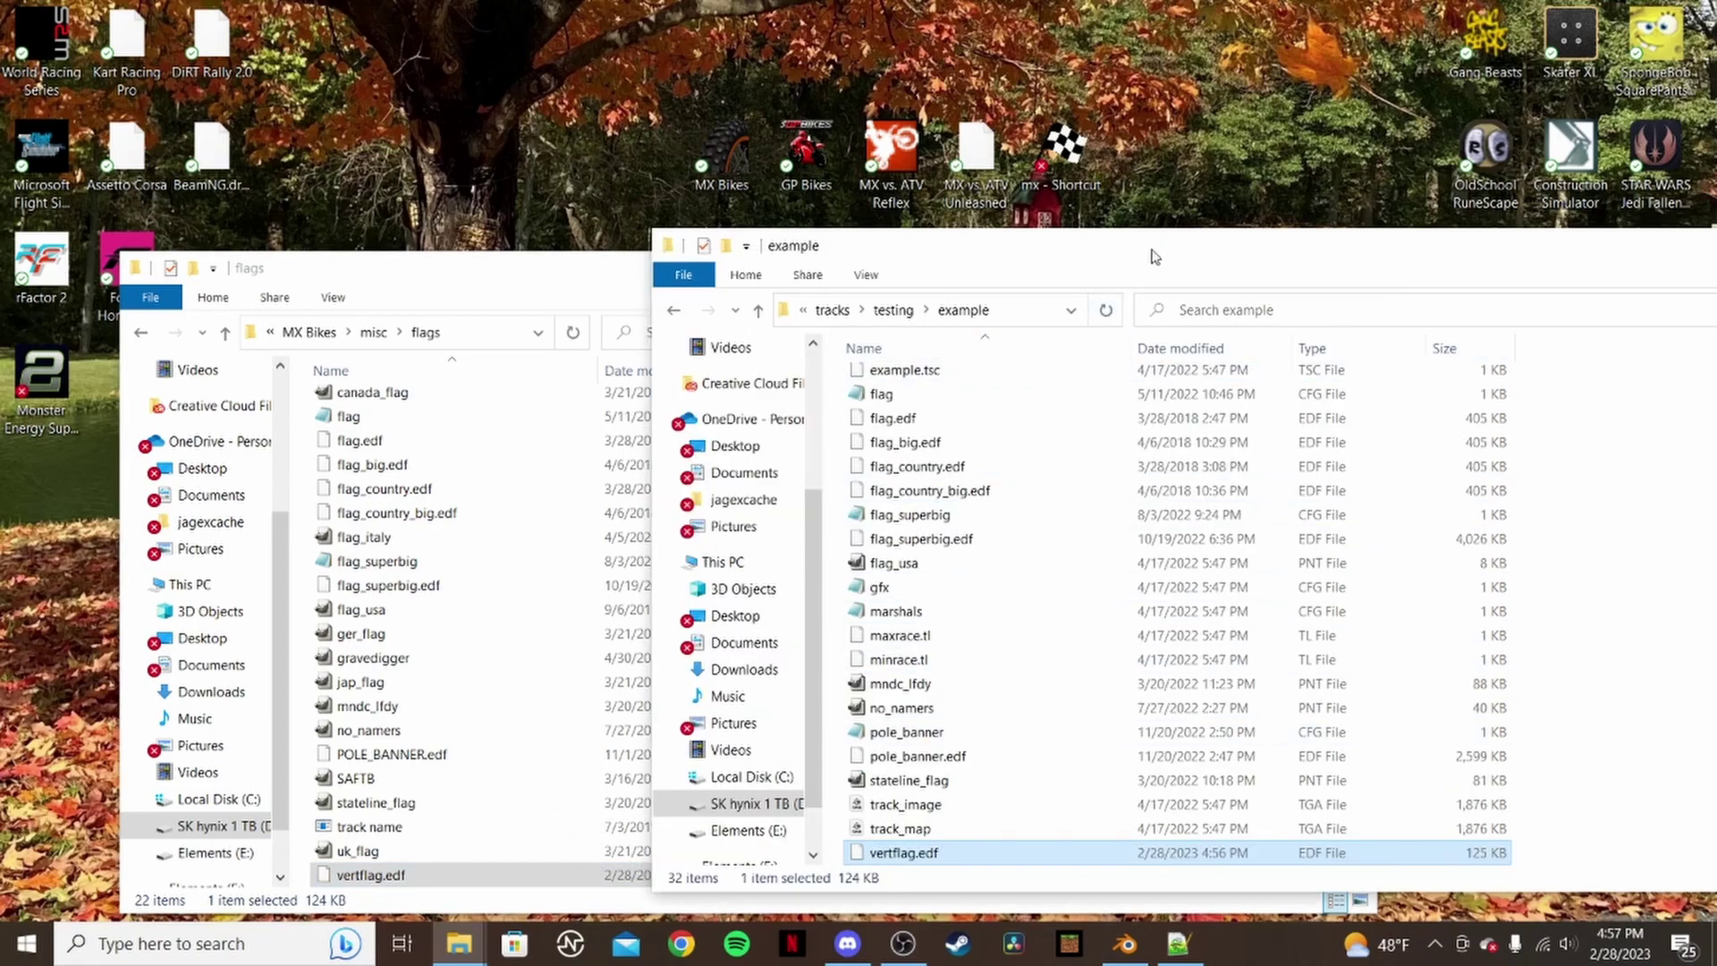
# - Open the example track's example.scr file in Notepad++ and look over its object entries
pyautogui.moveTo(1148, 247); pyautogui.dragTo(833, 184)
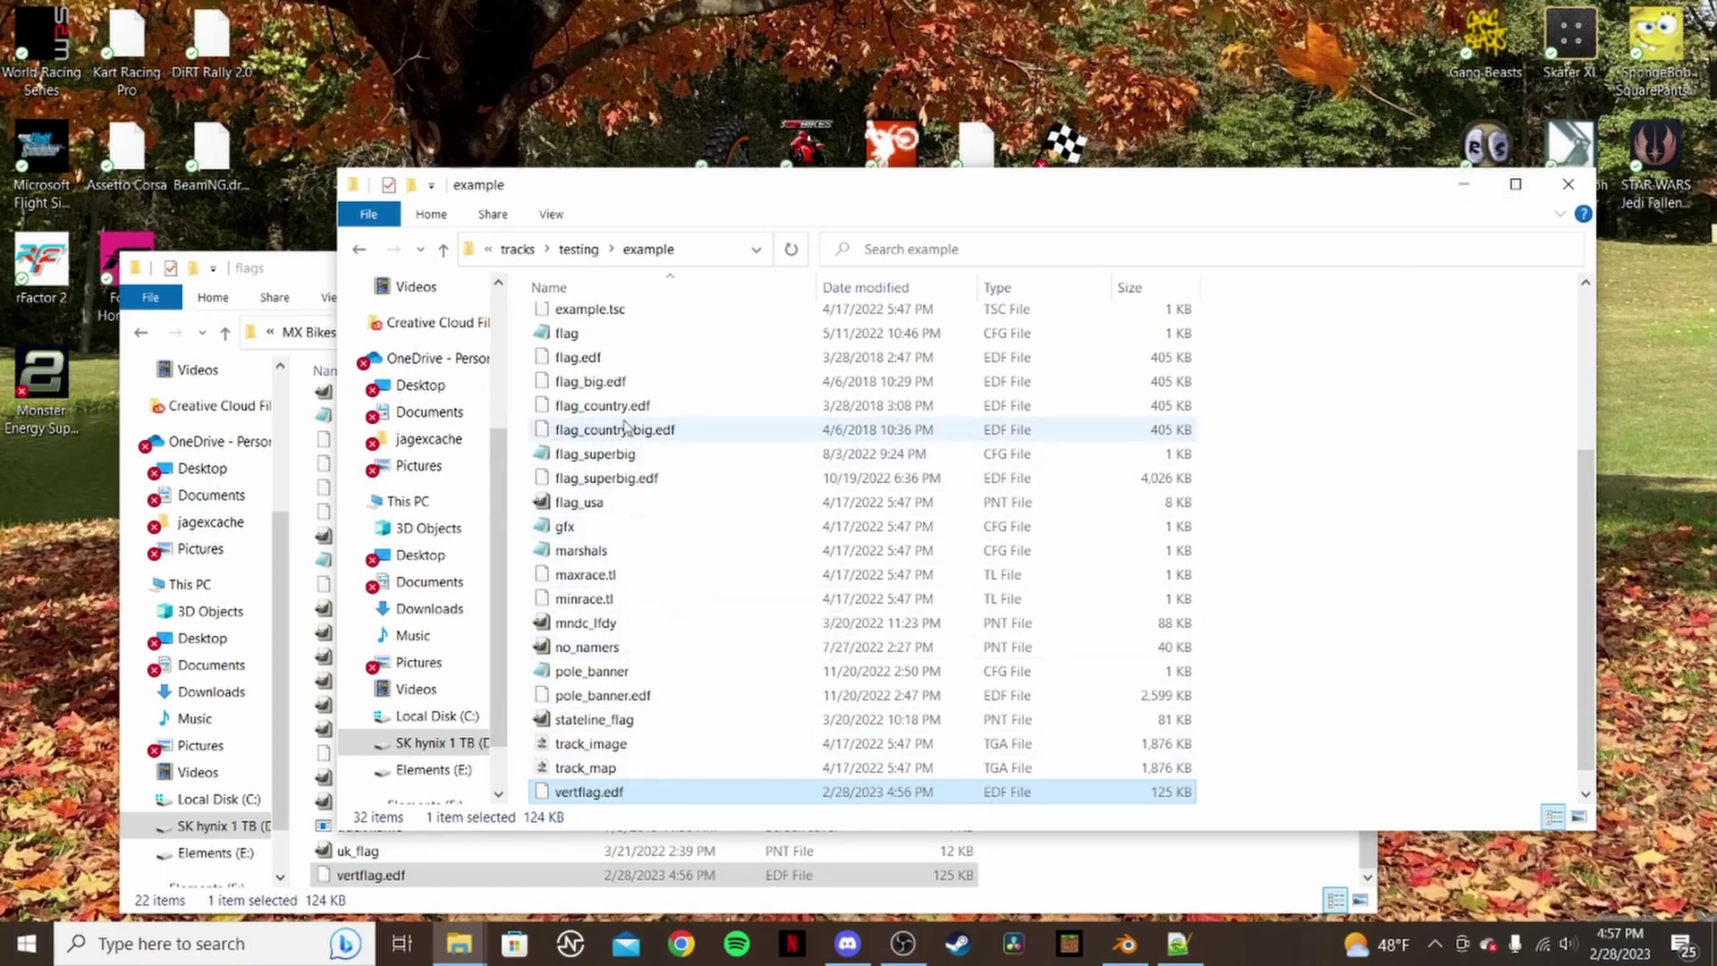
pyautogui.scroll(2, 626, 403)
pyautogui.click(657, 386)
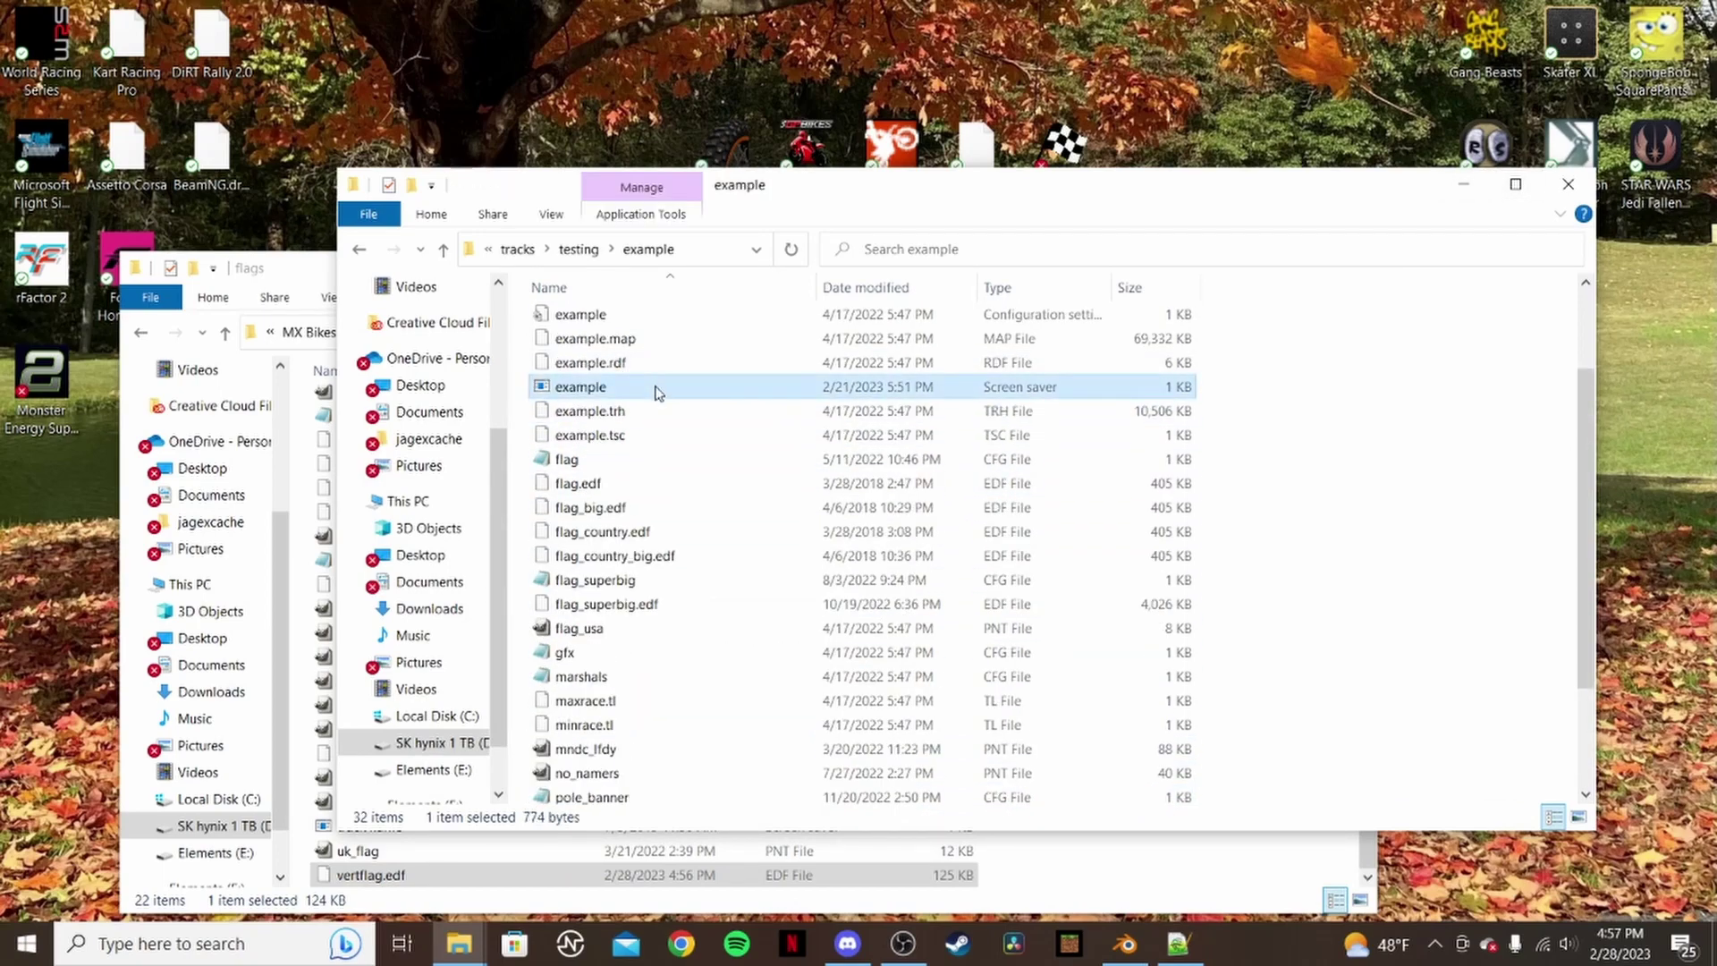
pyautogui.rightClick(658, 386)
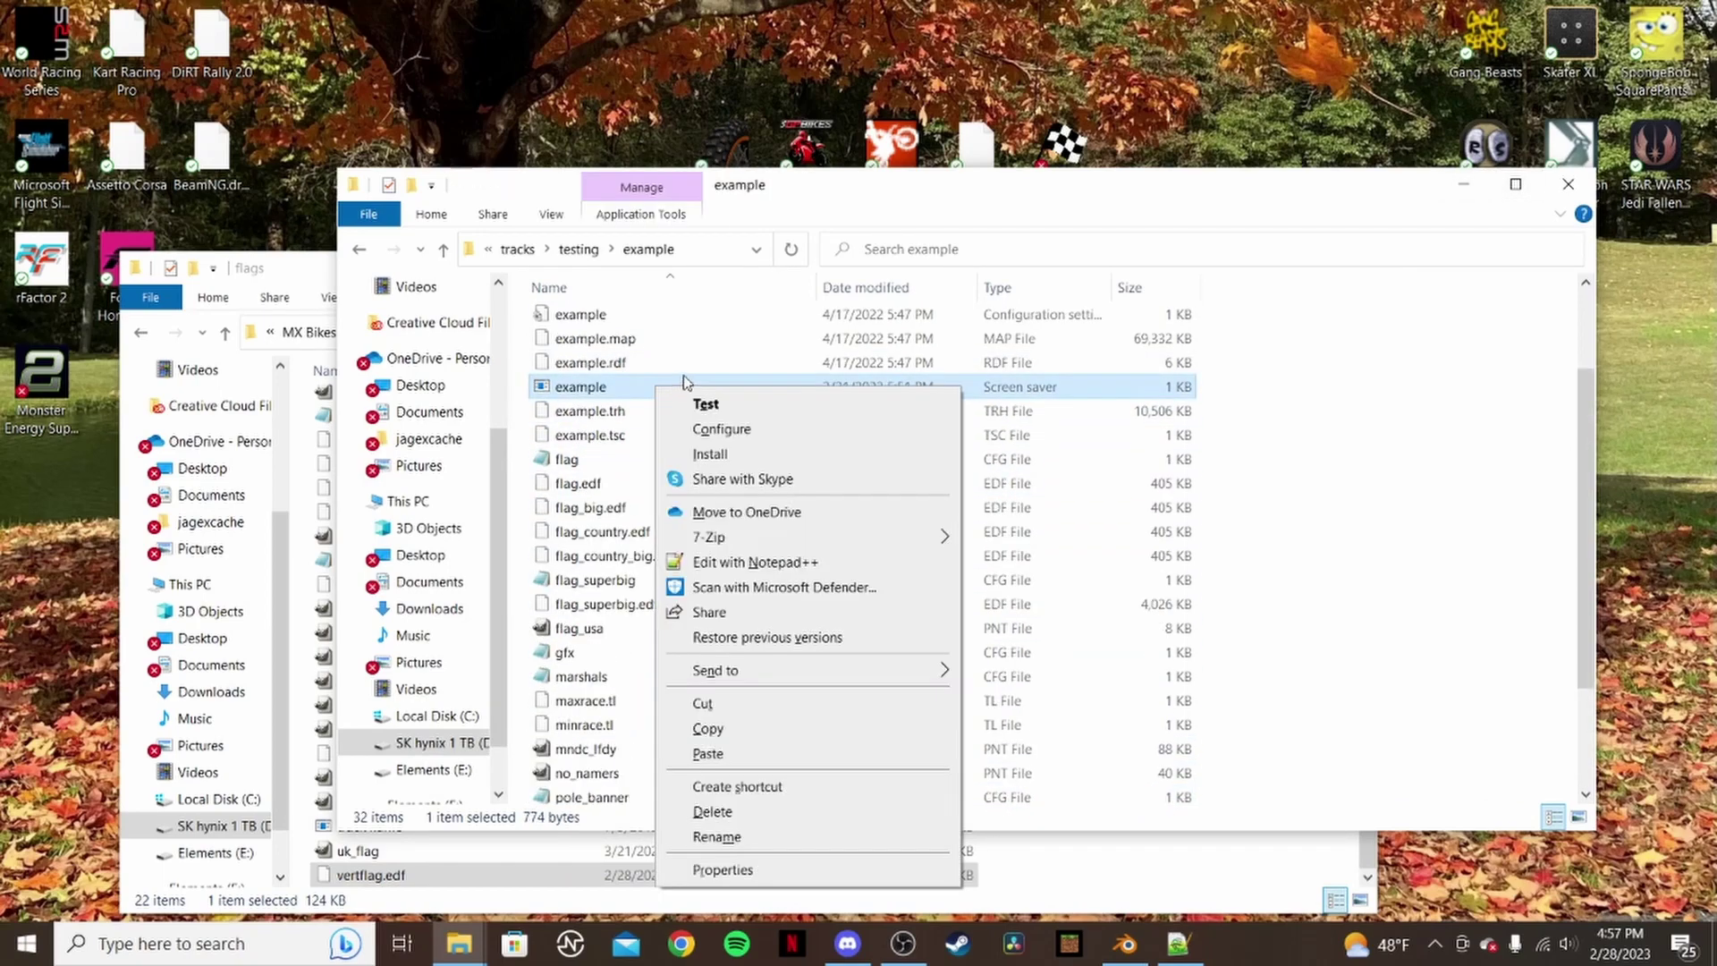
pyautogui.click(790, 563)
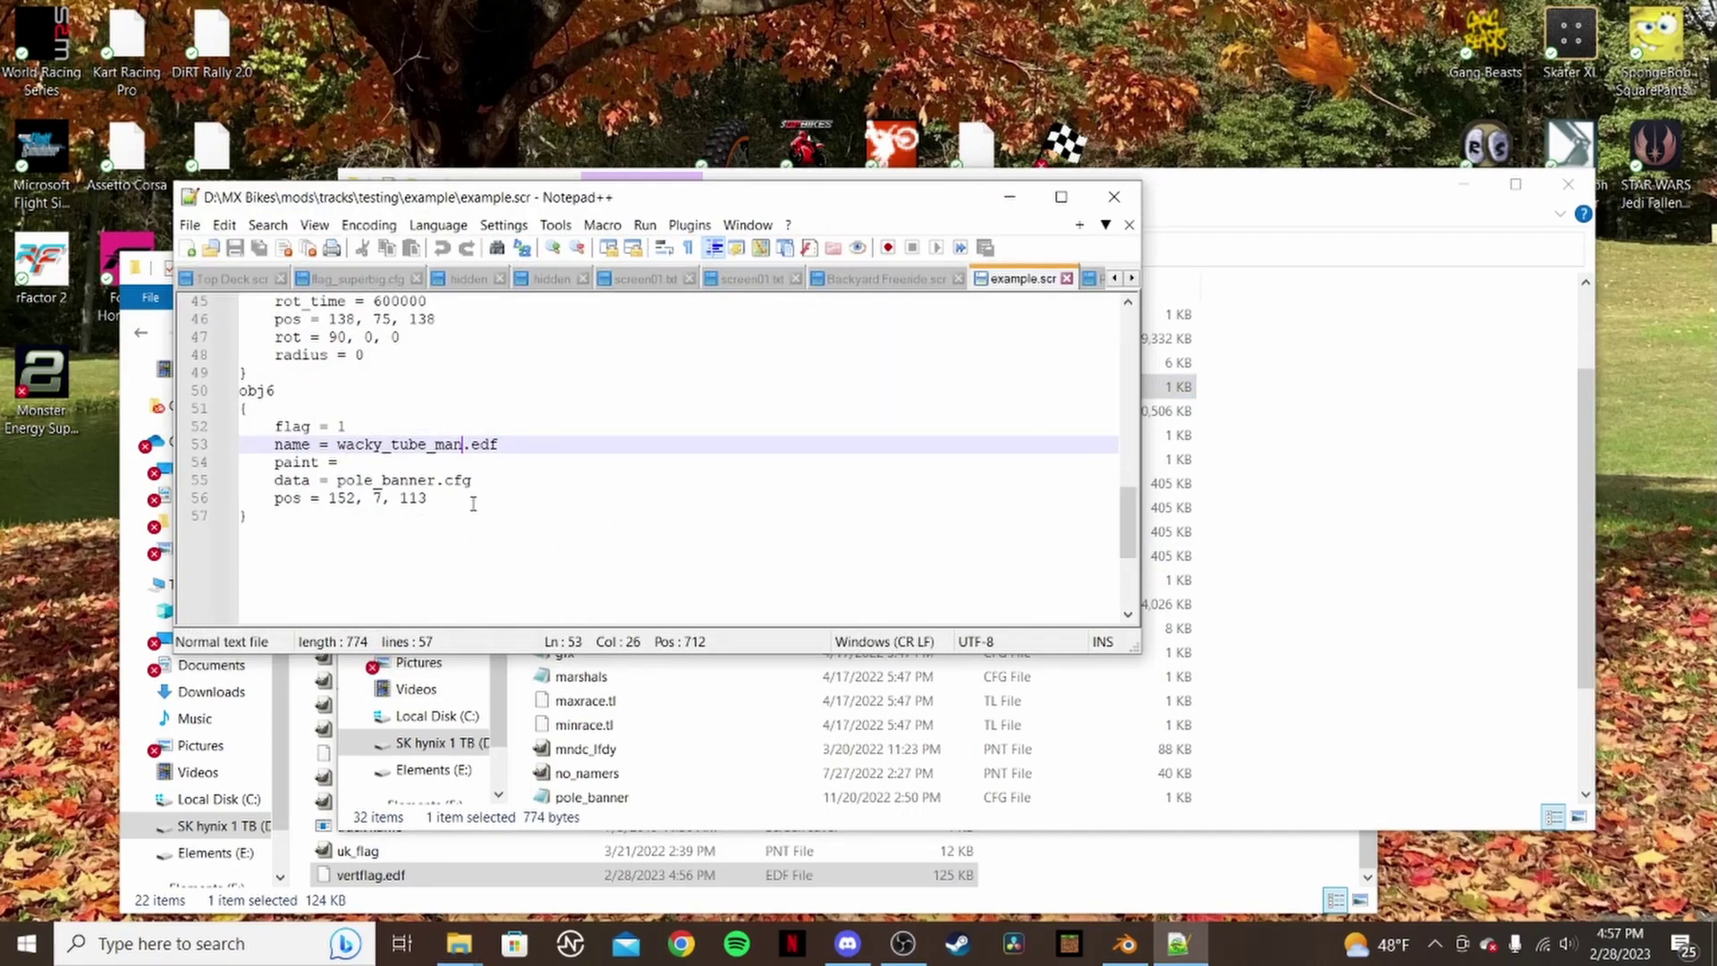
pyautogui.scroll(4, 393, 438)
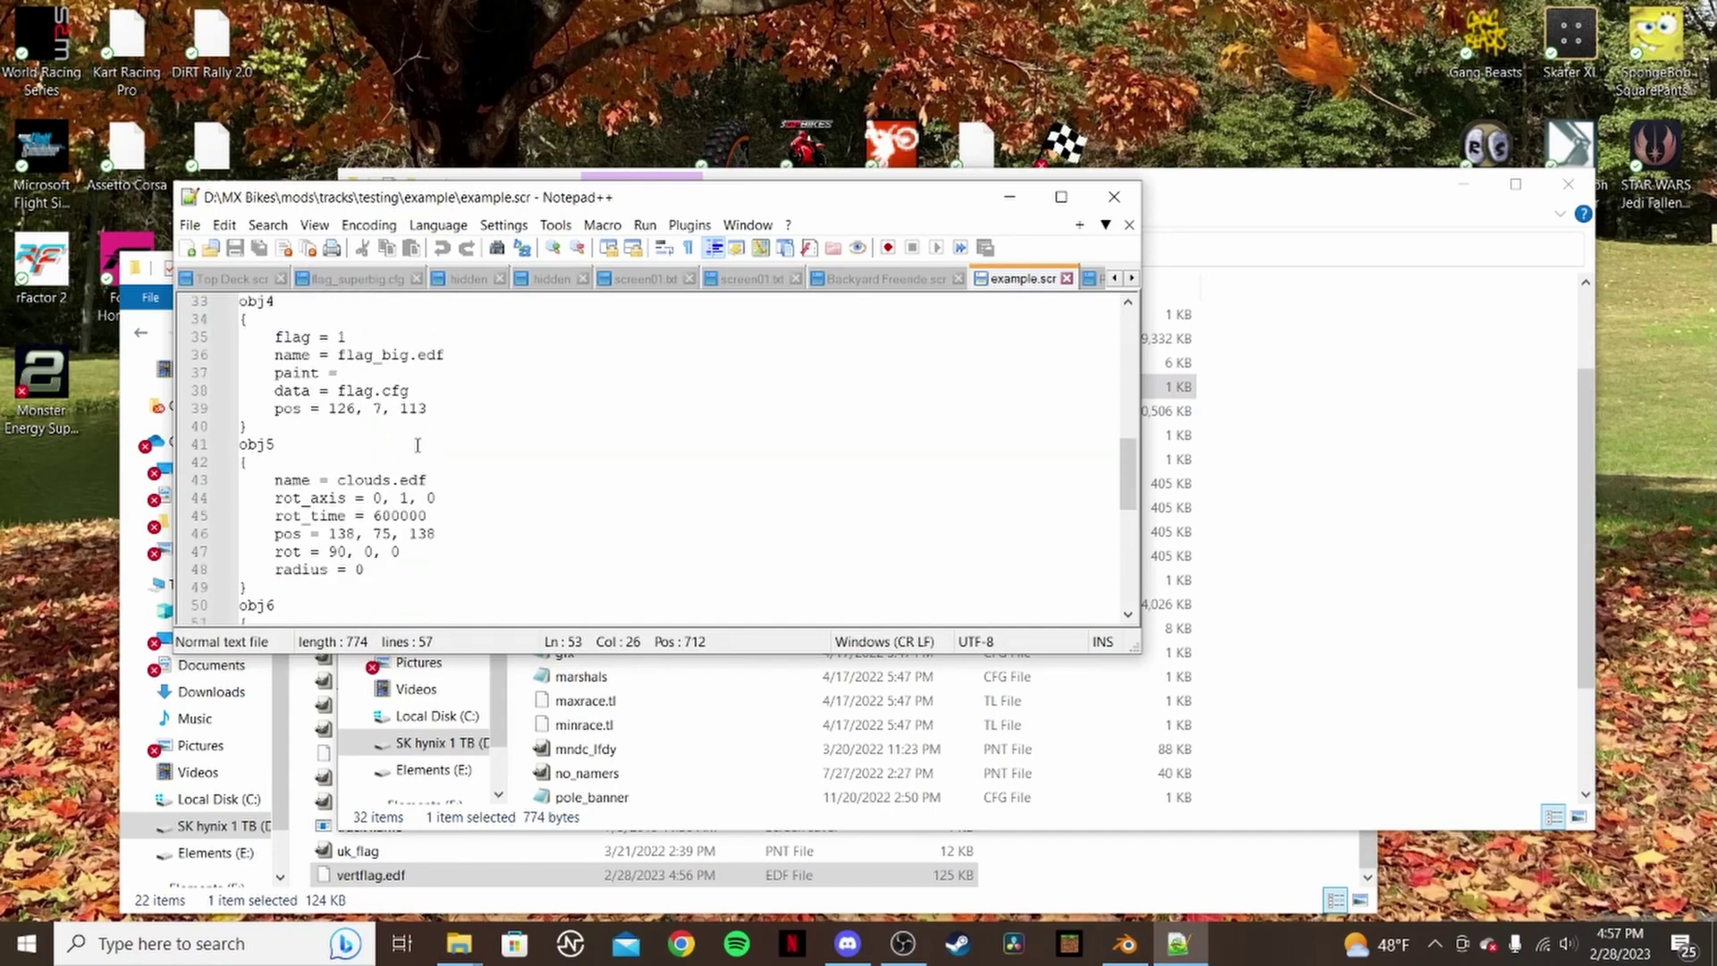
# - Change the name entry of obj1 in example.scr to vertflag.edf
pyautogui.scroll(7, 418, 444)
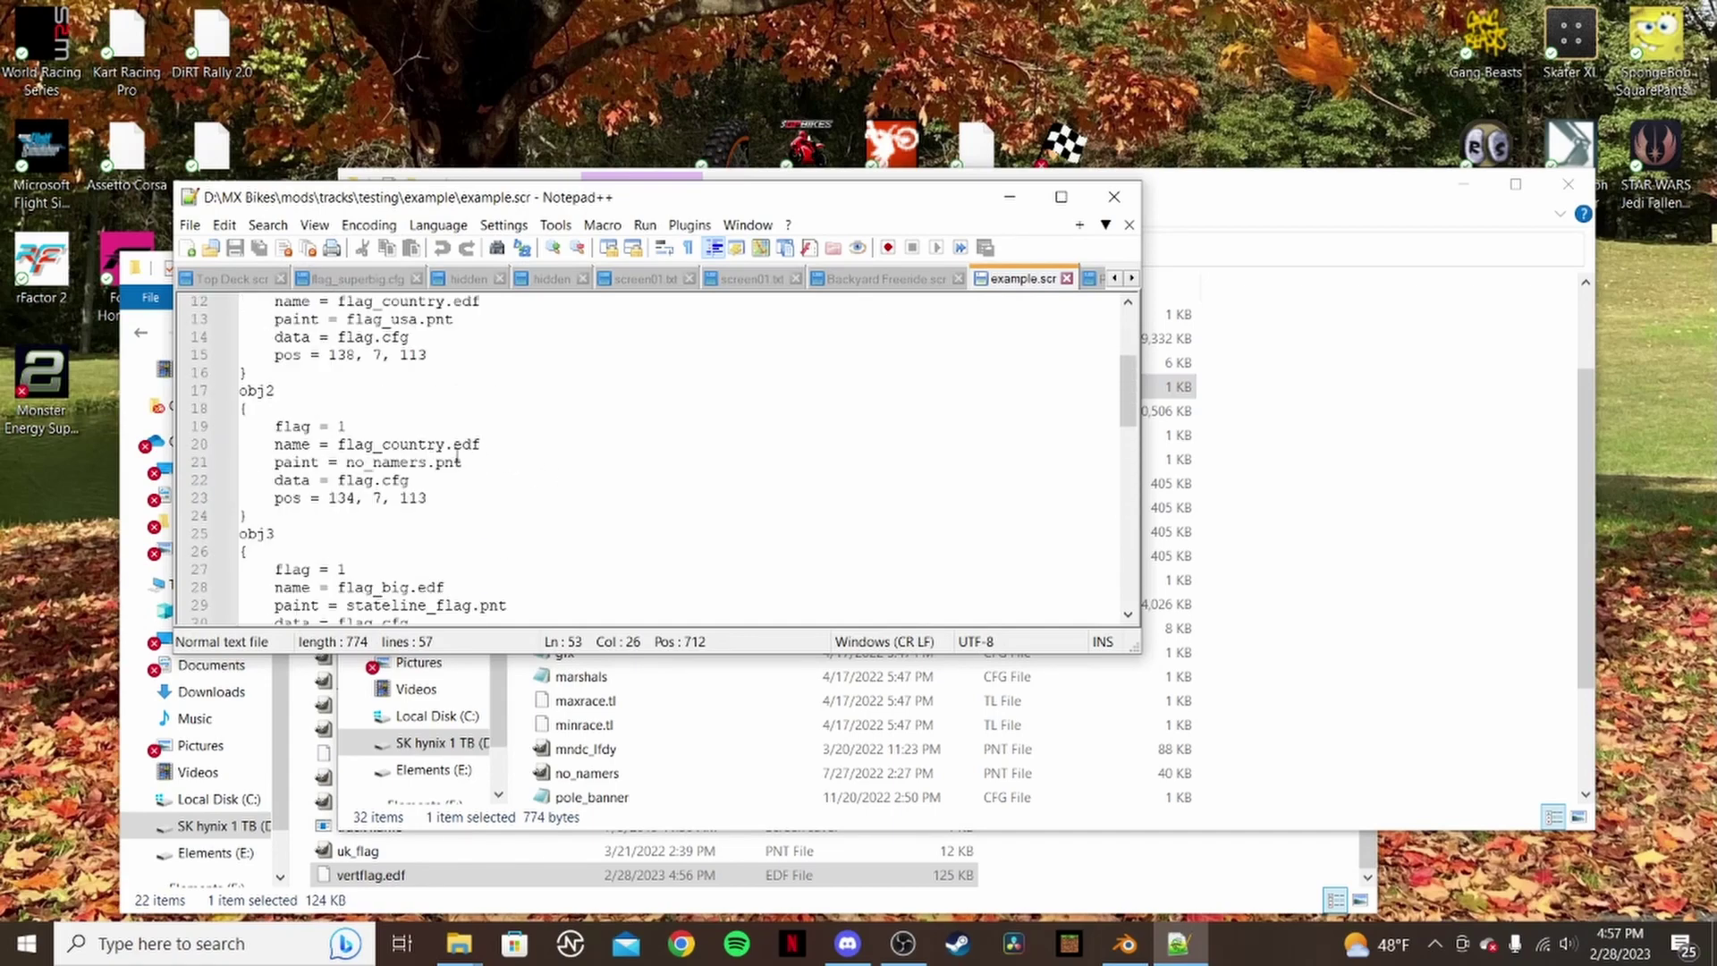
pyautogui.scroll(4, 460, 452)
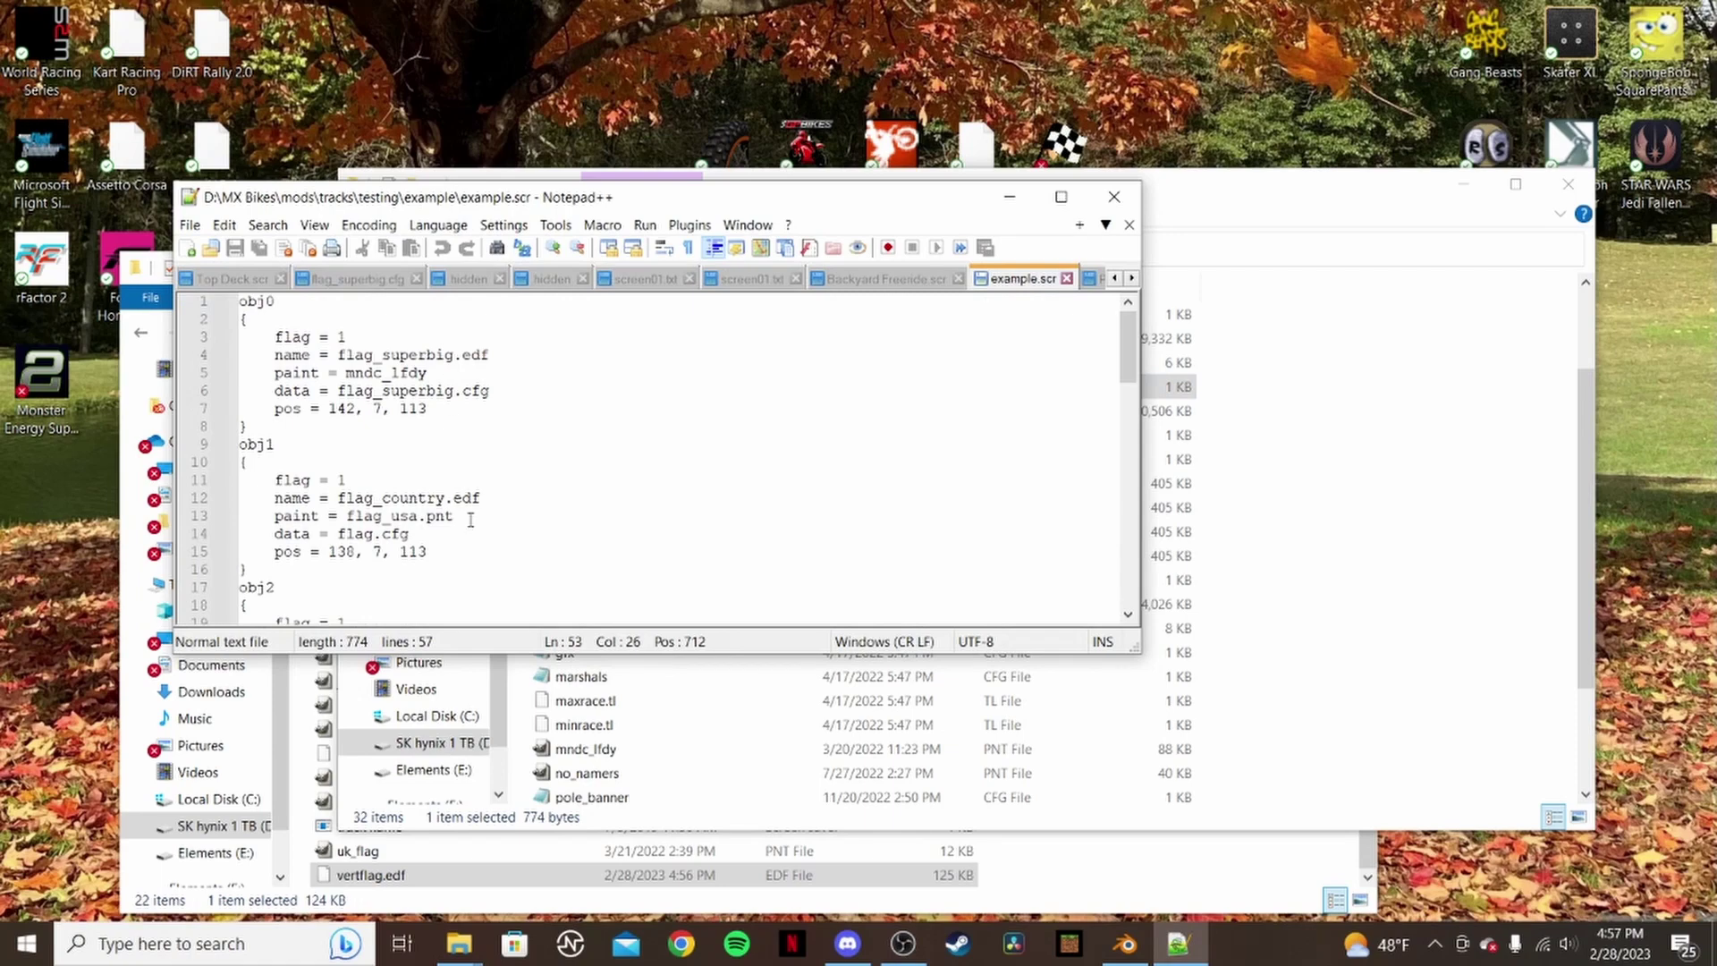
pyautogui.scroll(-2, 465, 501)
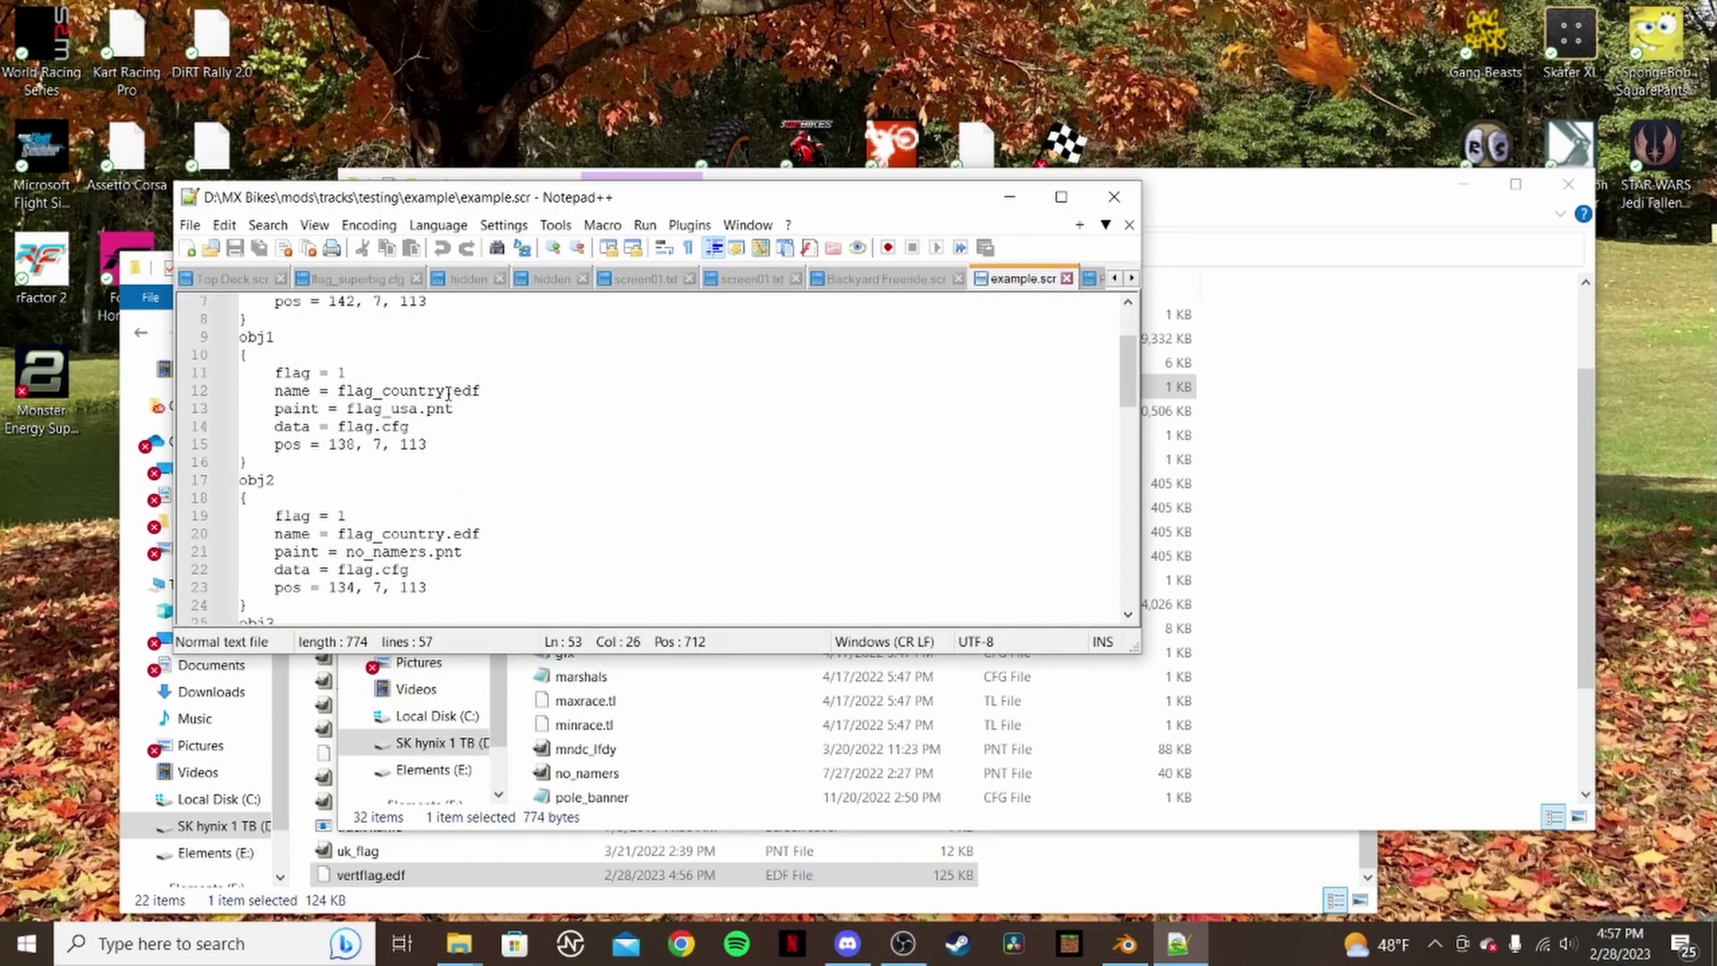
pyautogui.moveTo(445, 395); pyautogui.dragTo(338, 394)
pyautogui.write('vertflag')
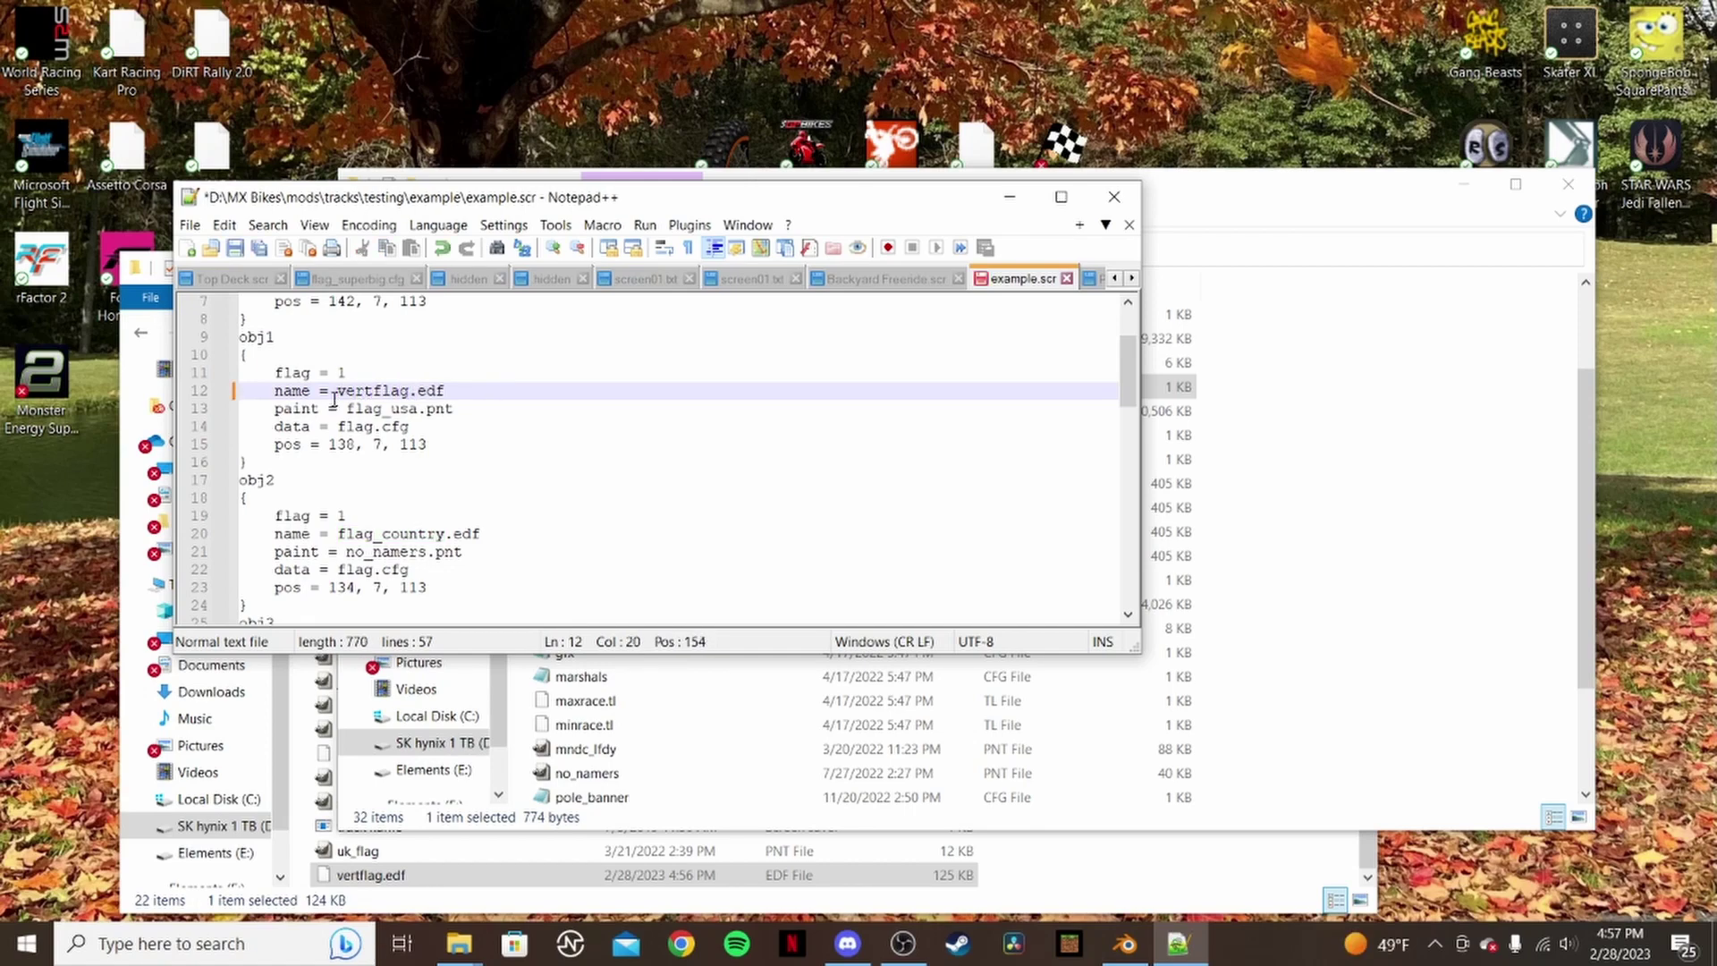
pyautogui.click(544, 428)
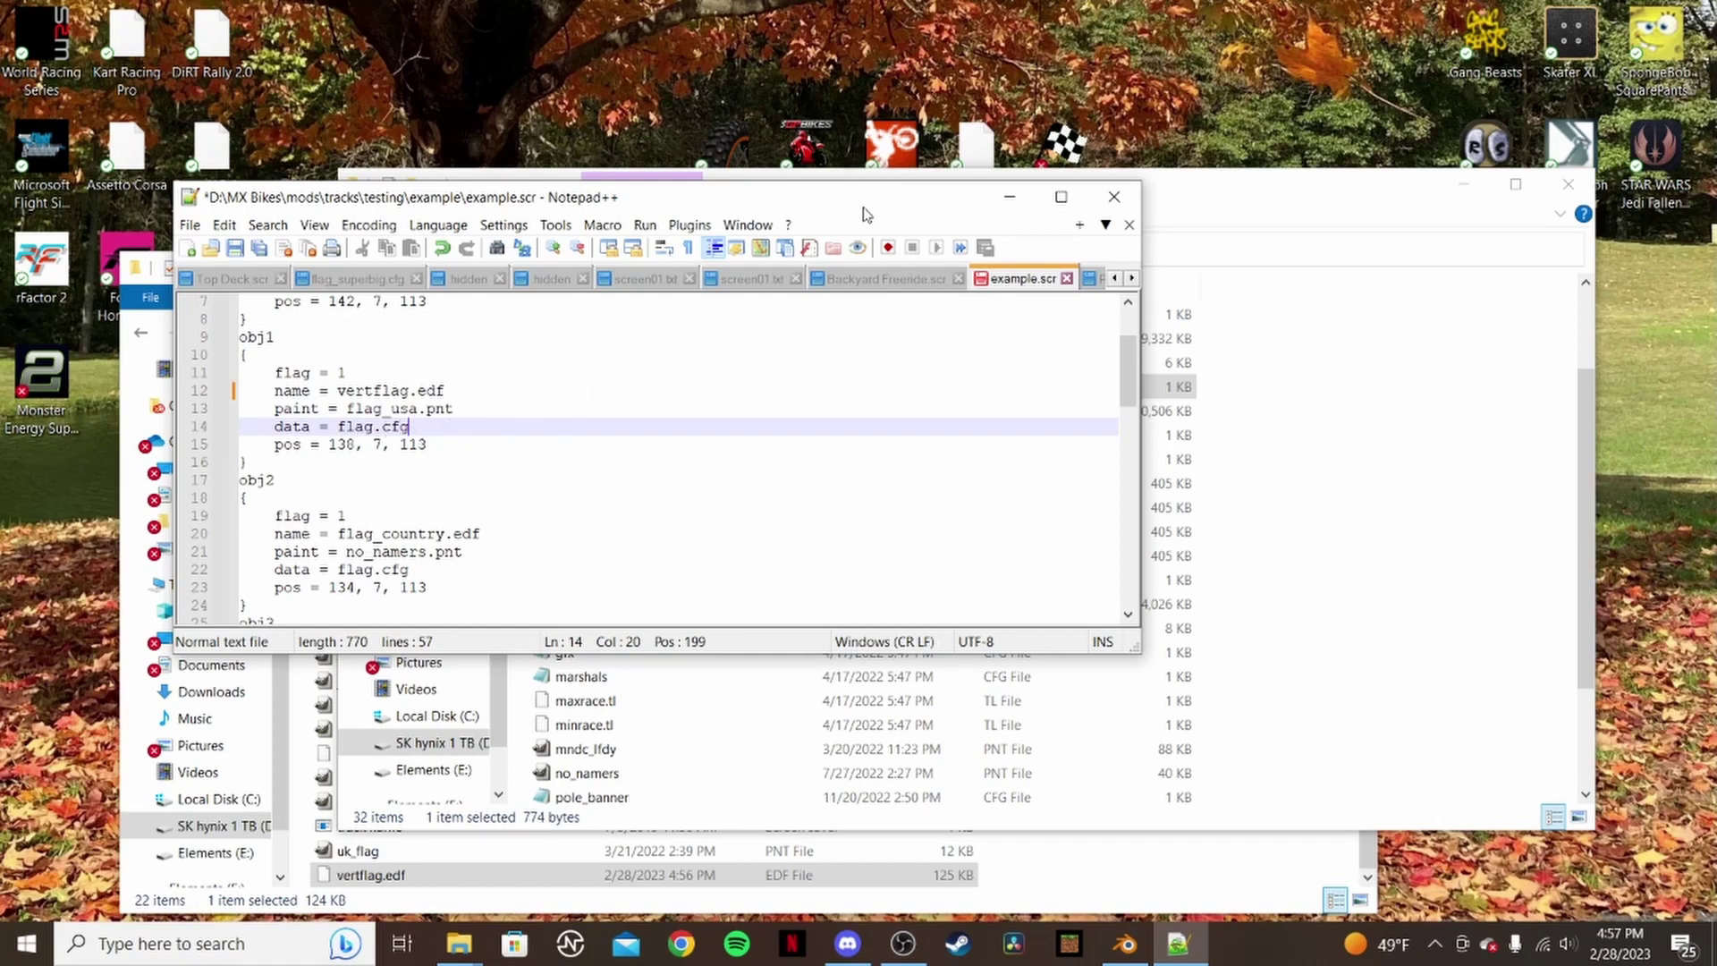
# - Copy the flag CFG file from the example track folder into its parent testing folder
pyautogui.moveTo(864, 214); pyautogui.dragTo(774, 327)
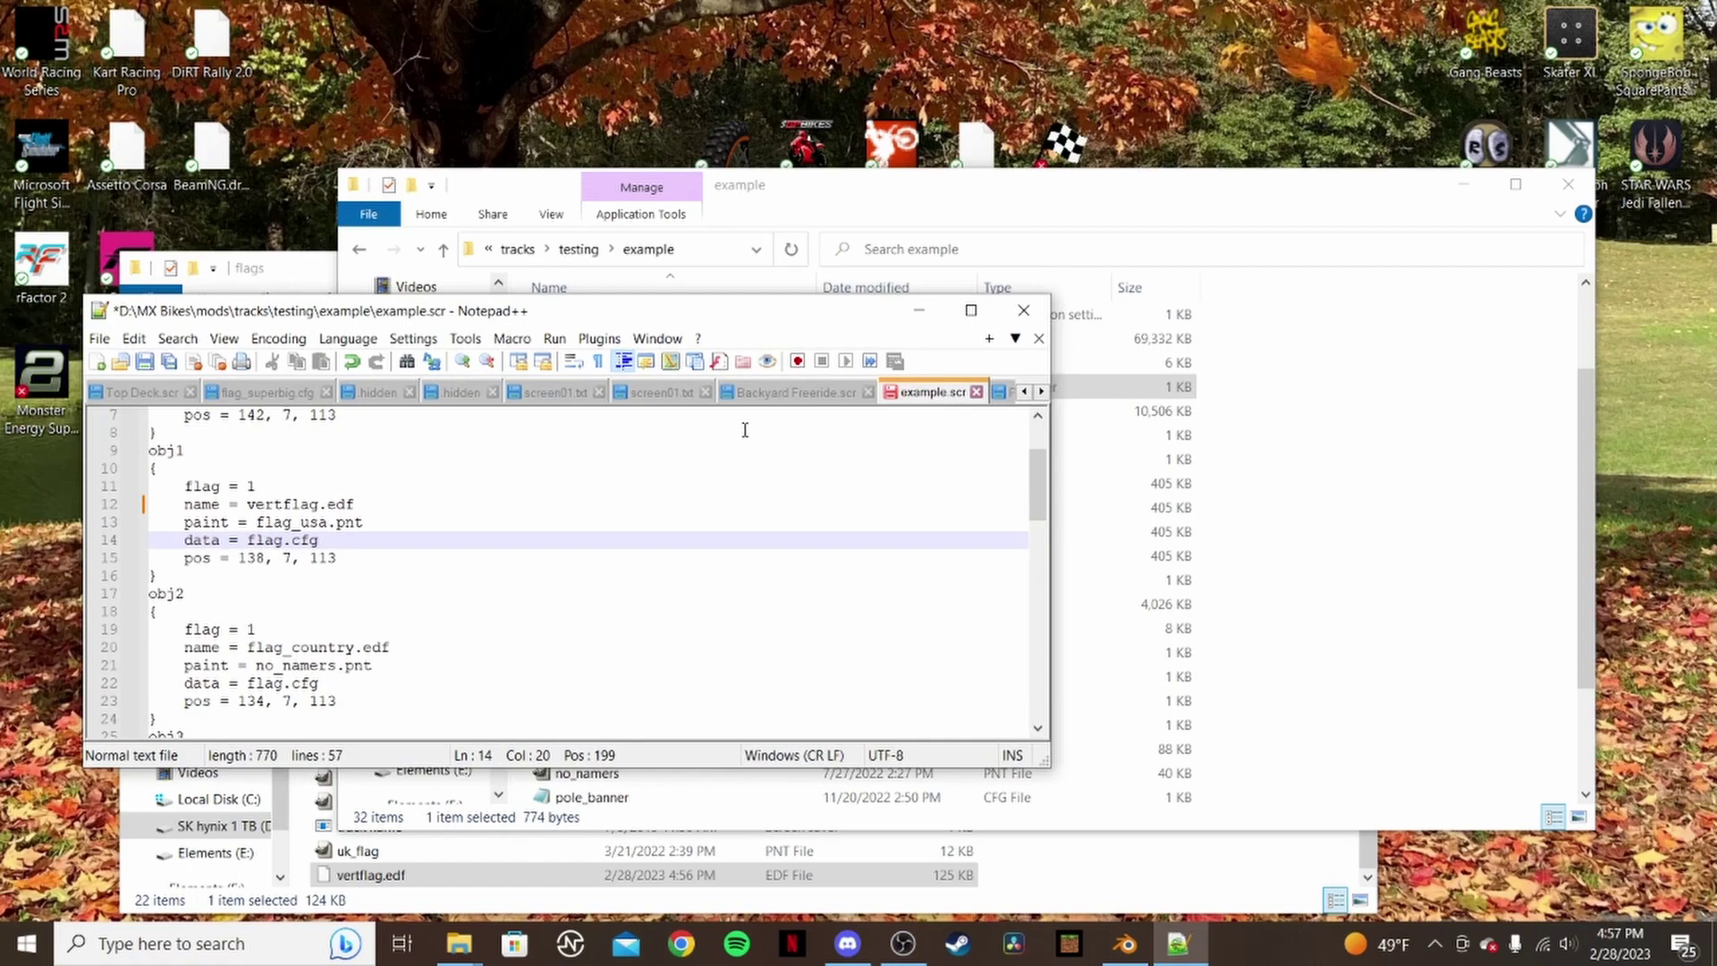
pyautogui.click(898, 211)
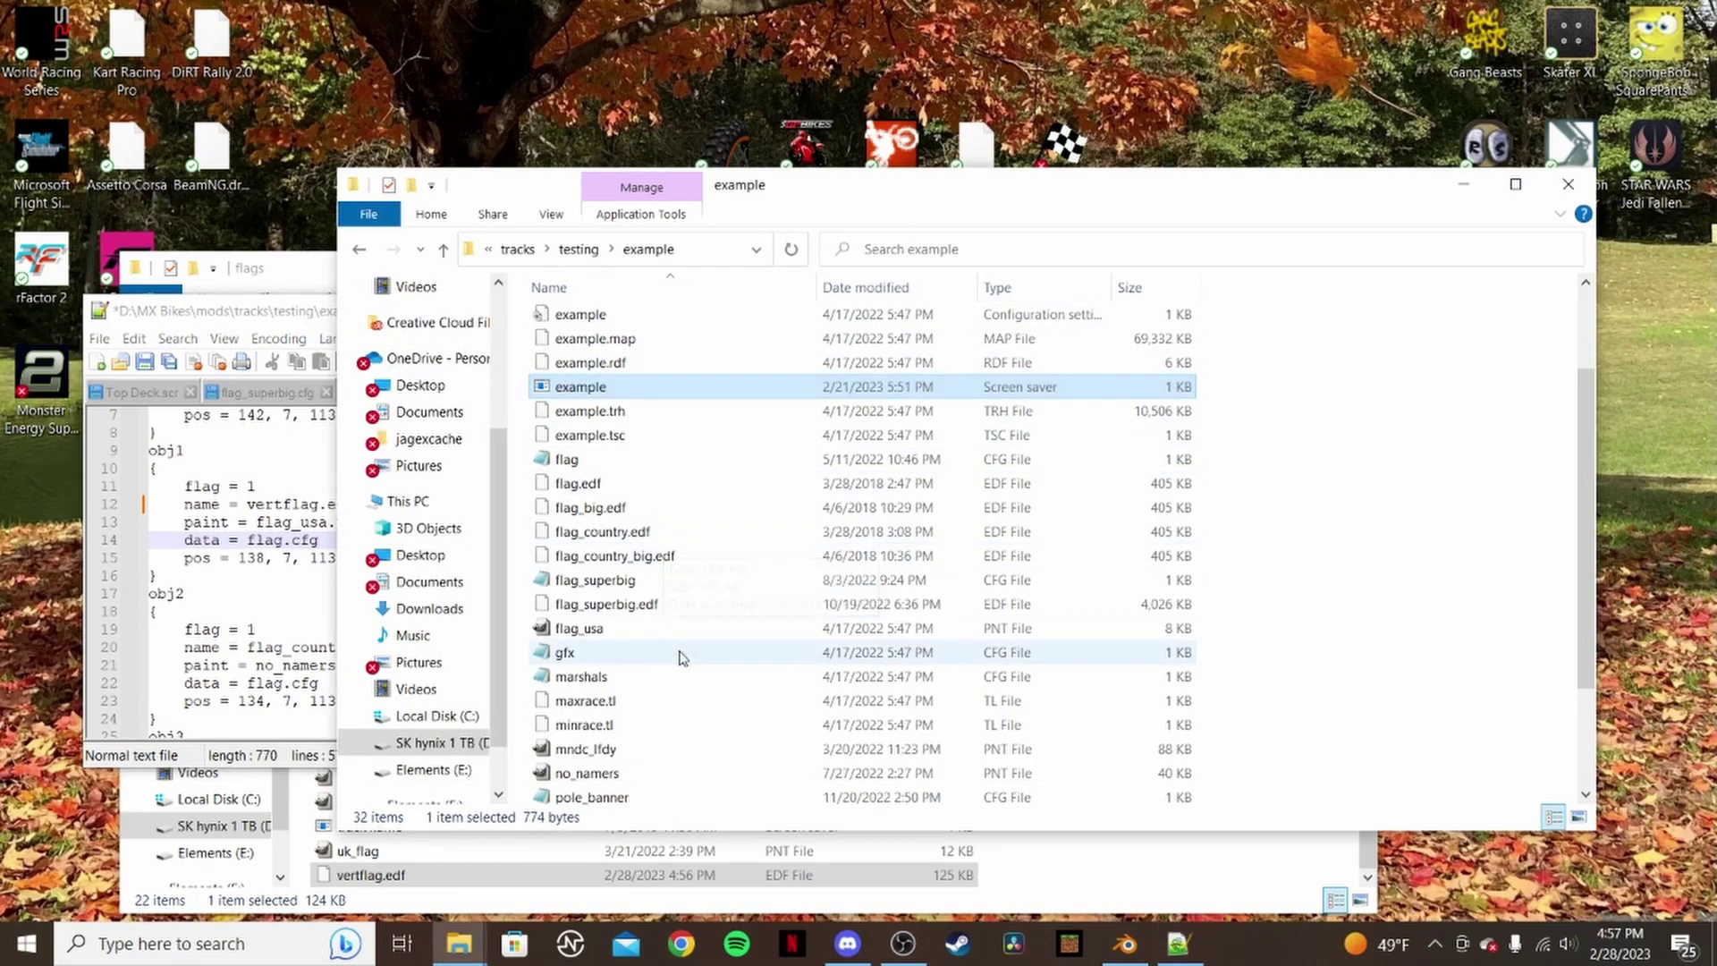
pyautogui.scroll(-2, 673, 531)
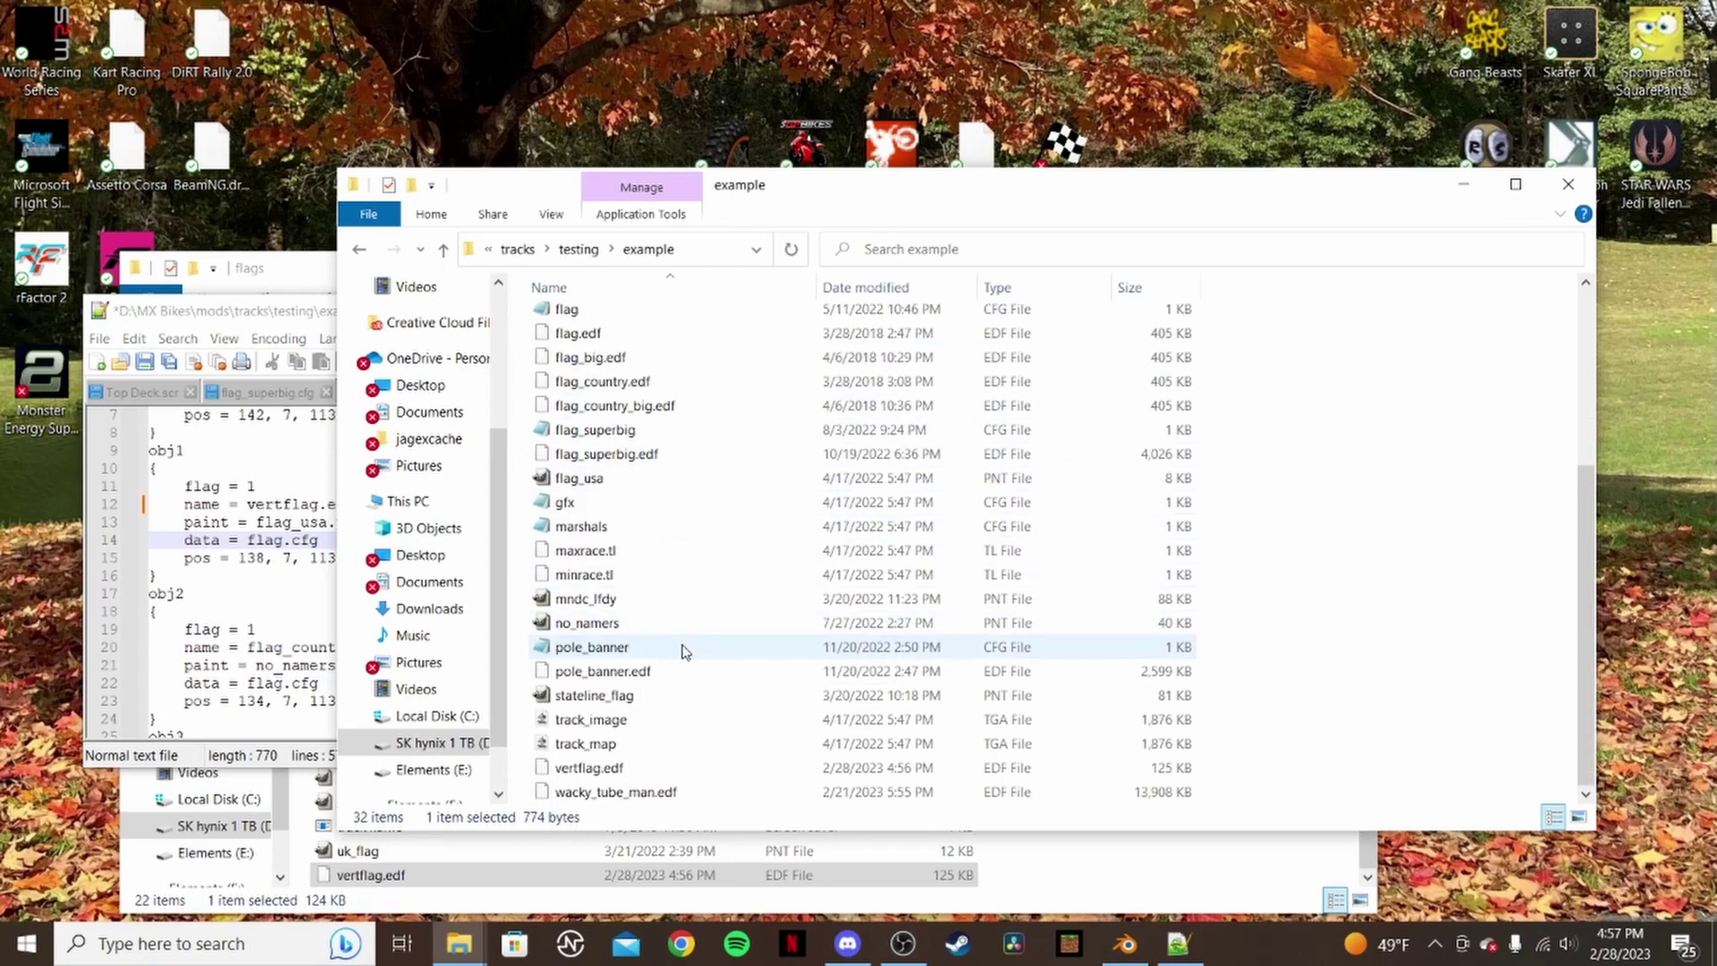
pyautogui.scroll(4, 609, 453)
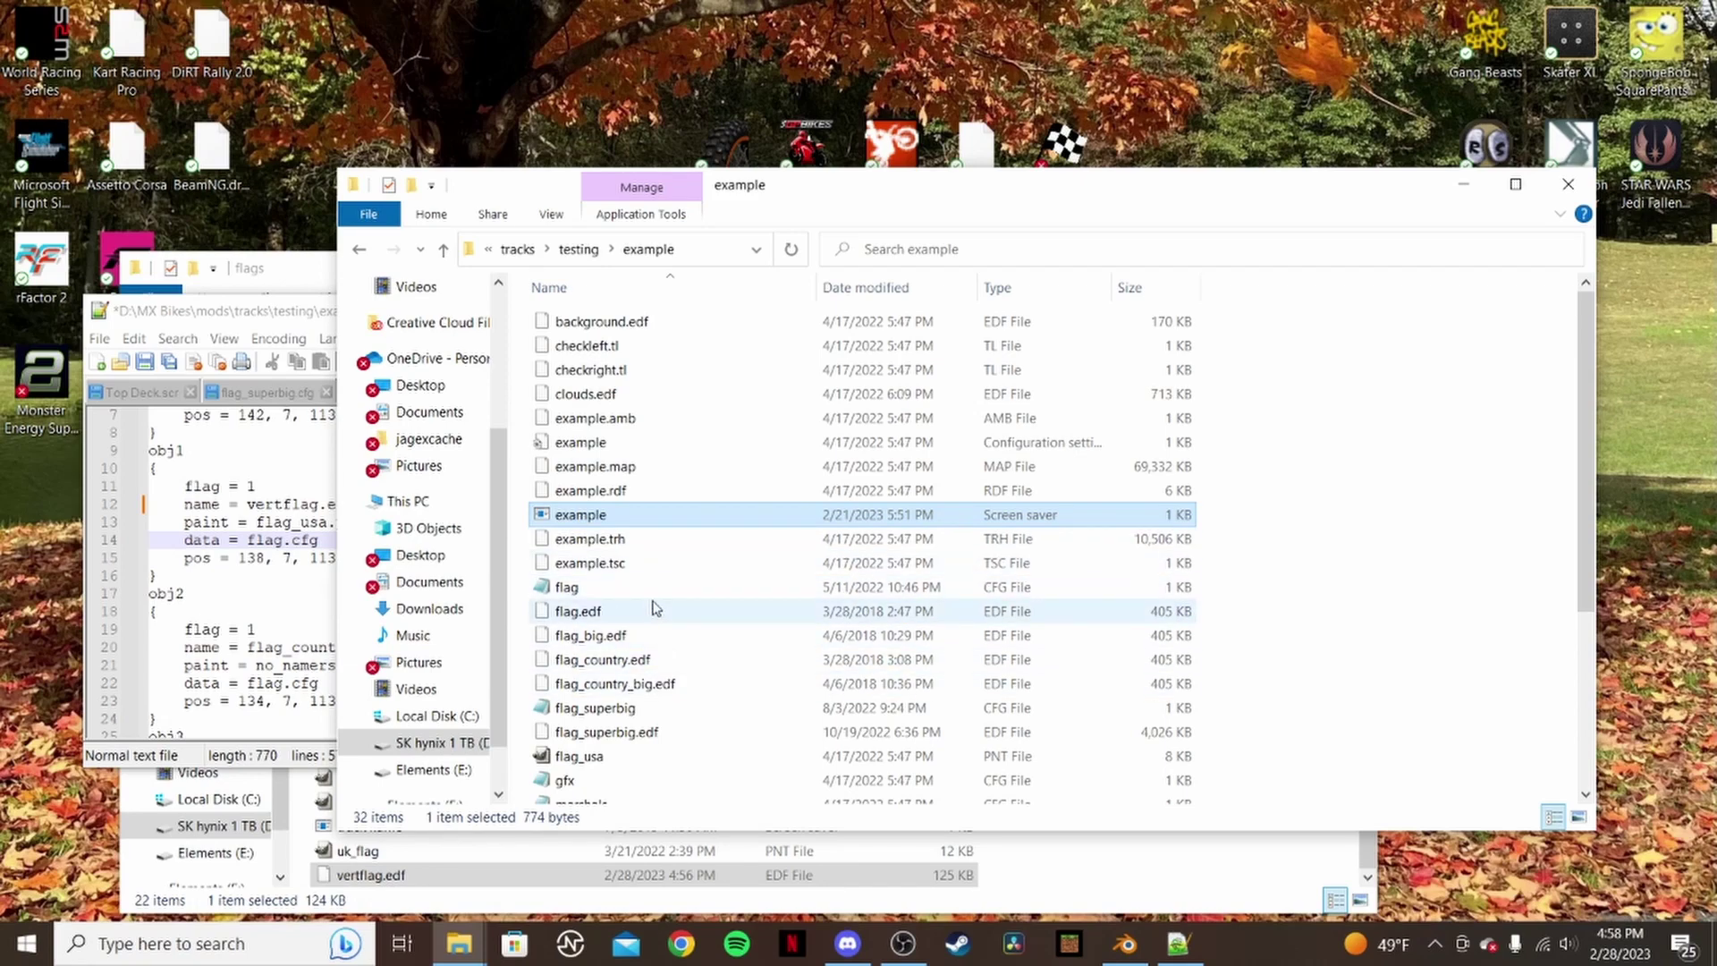
pyautogui.scroll(-4, 691, 626)
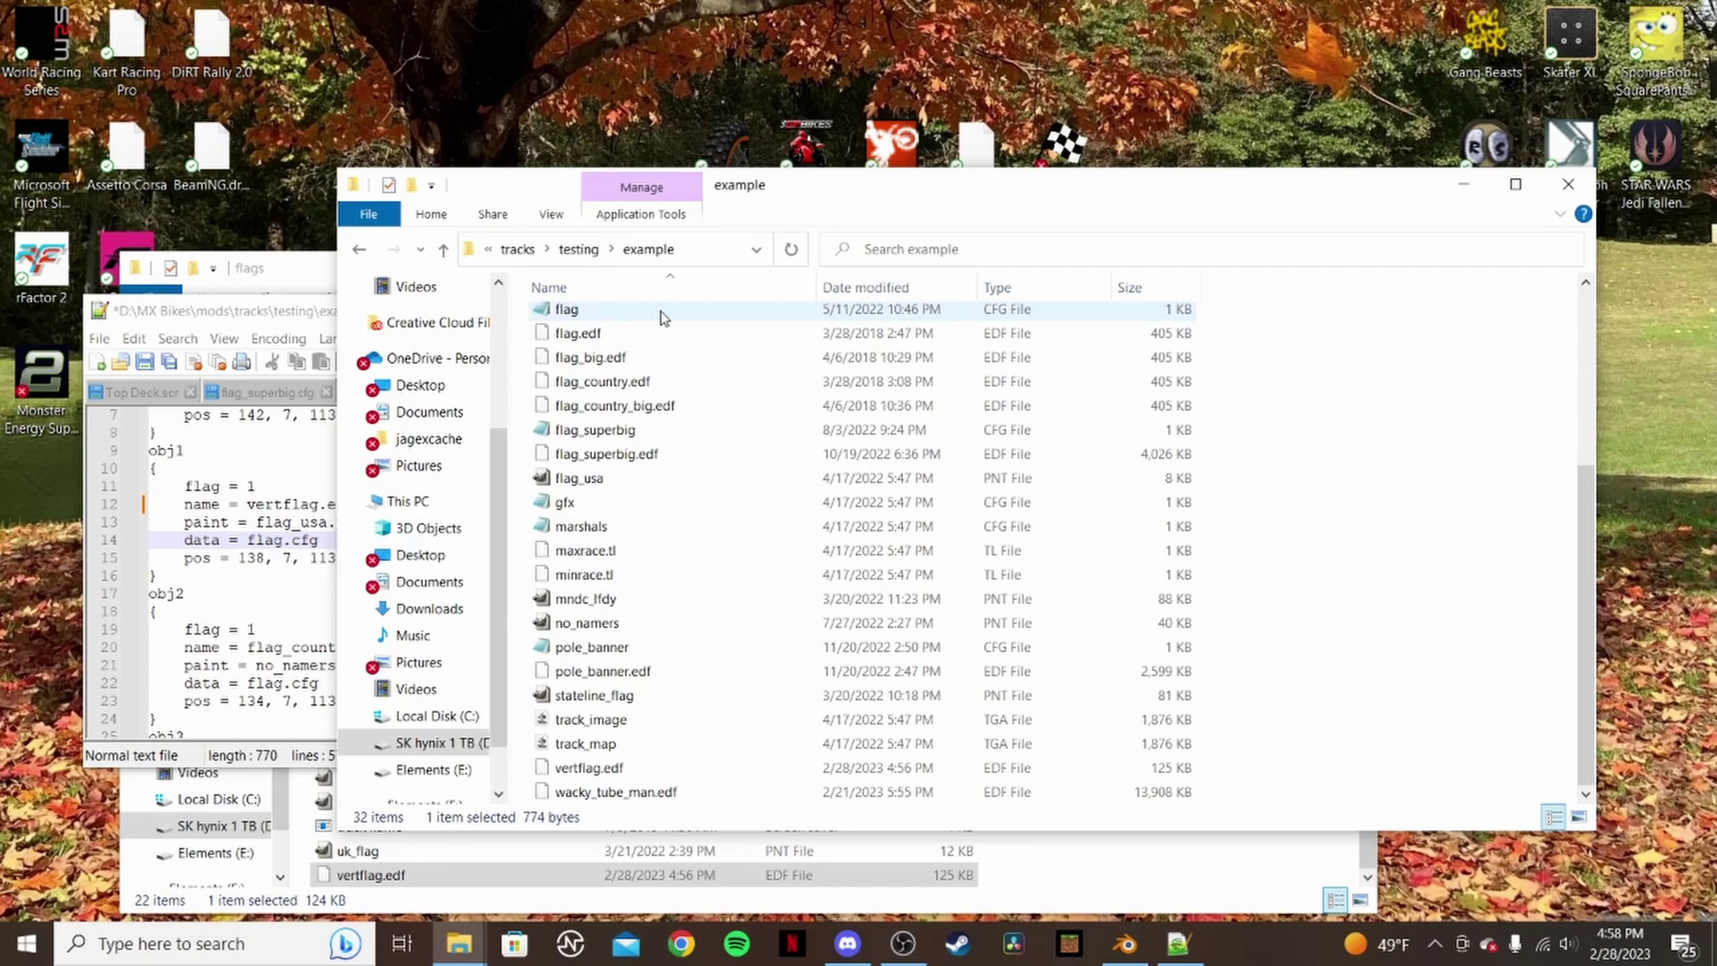
pyautogui.click(662, 315)
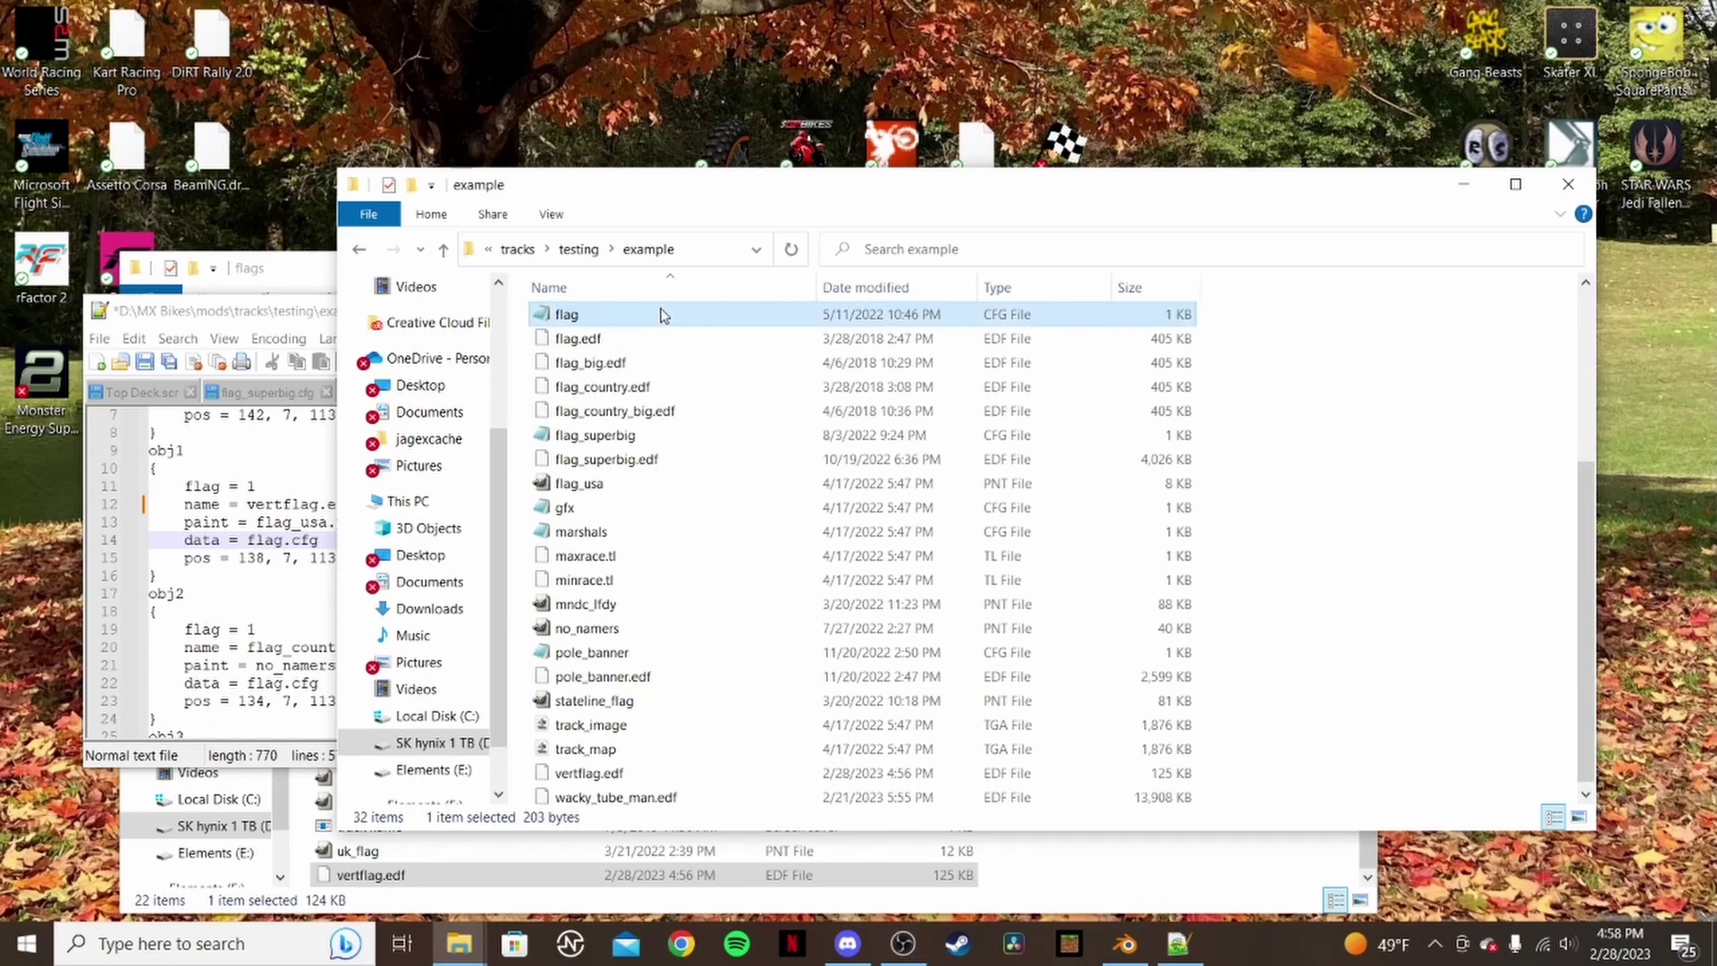
pyautogui.click(585, 258)
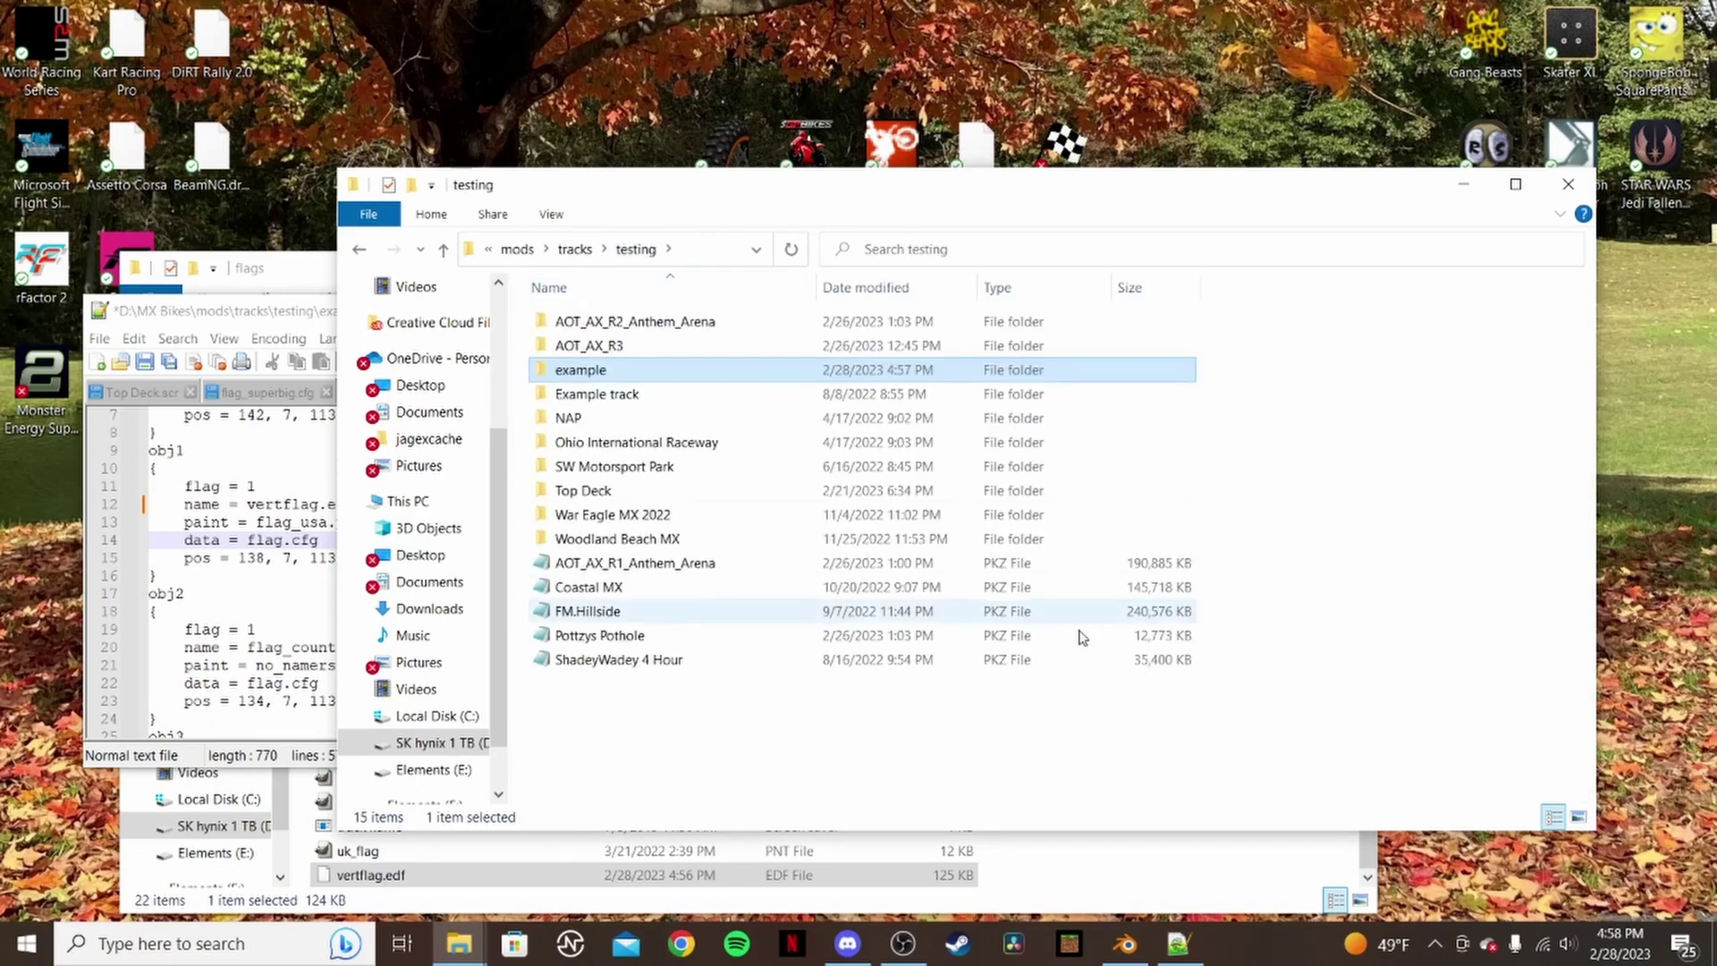
pyautogui.hotkey('ctrl', 'v')
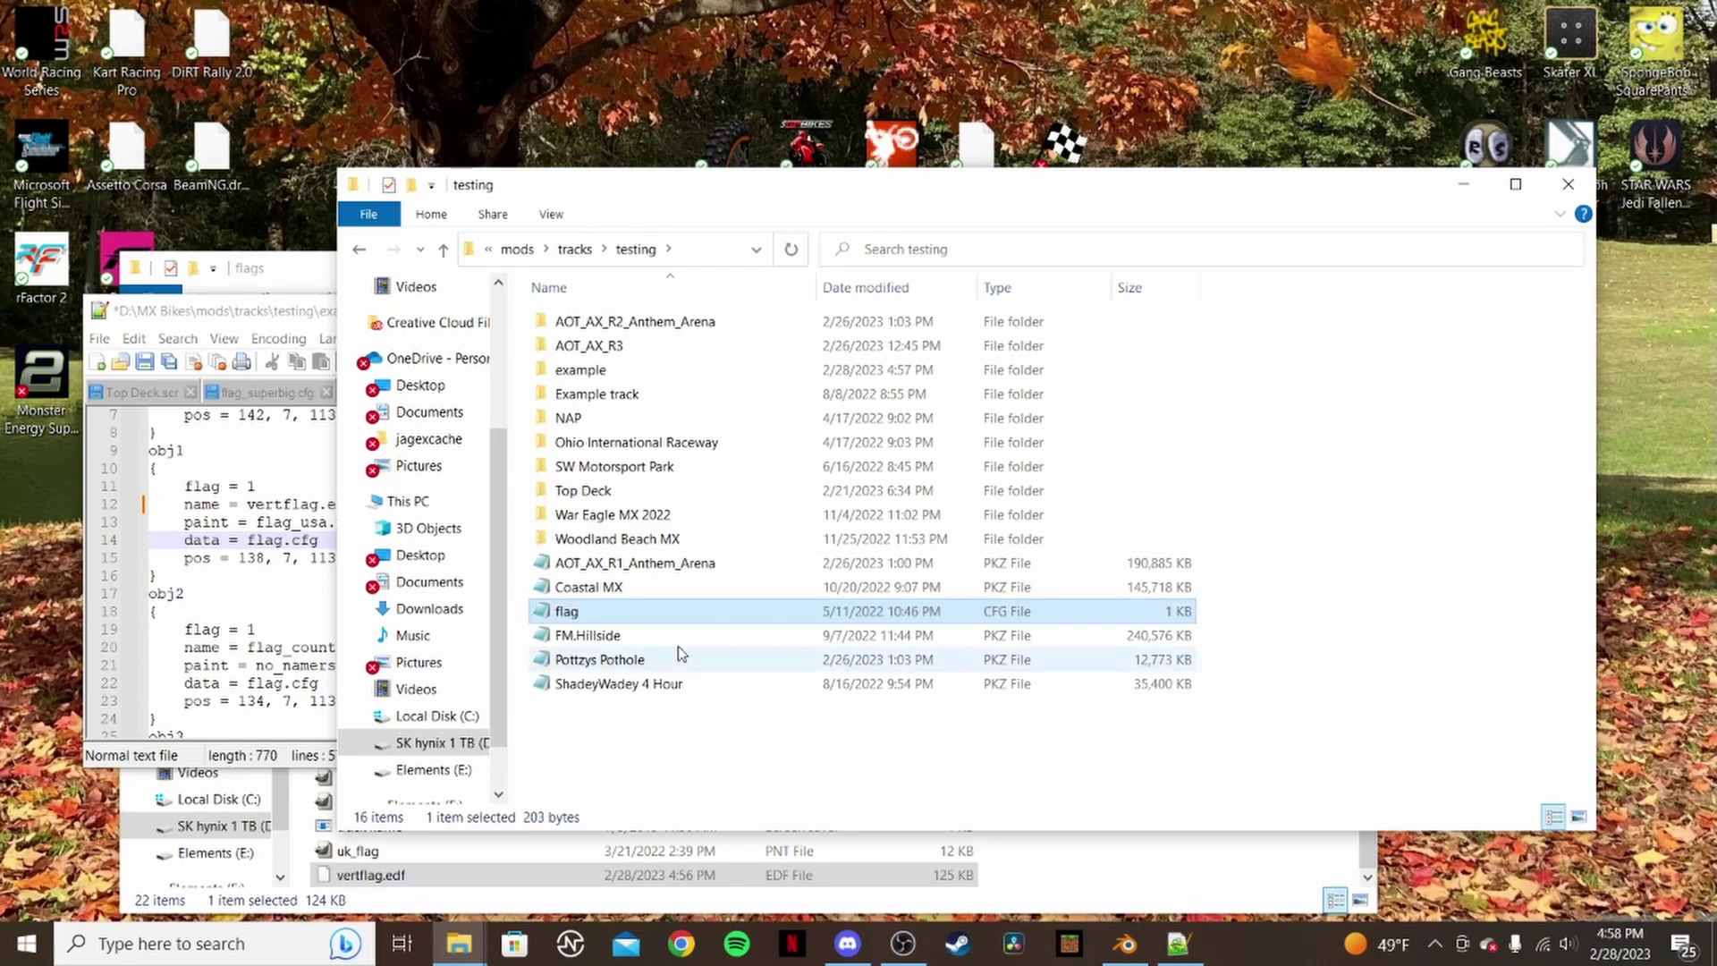
# - Rename the copied flag CFG file in the testing folder as vertflag
pyautogui.rightClick(573, 619)
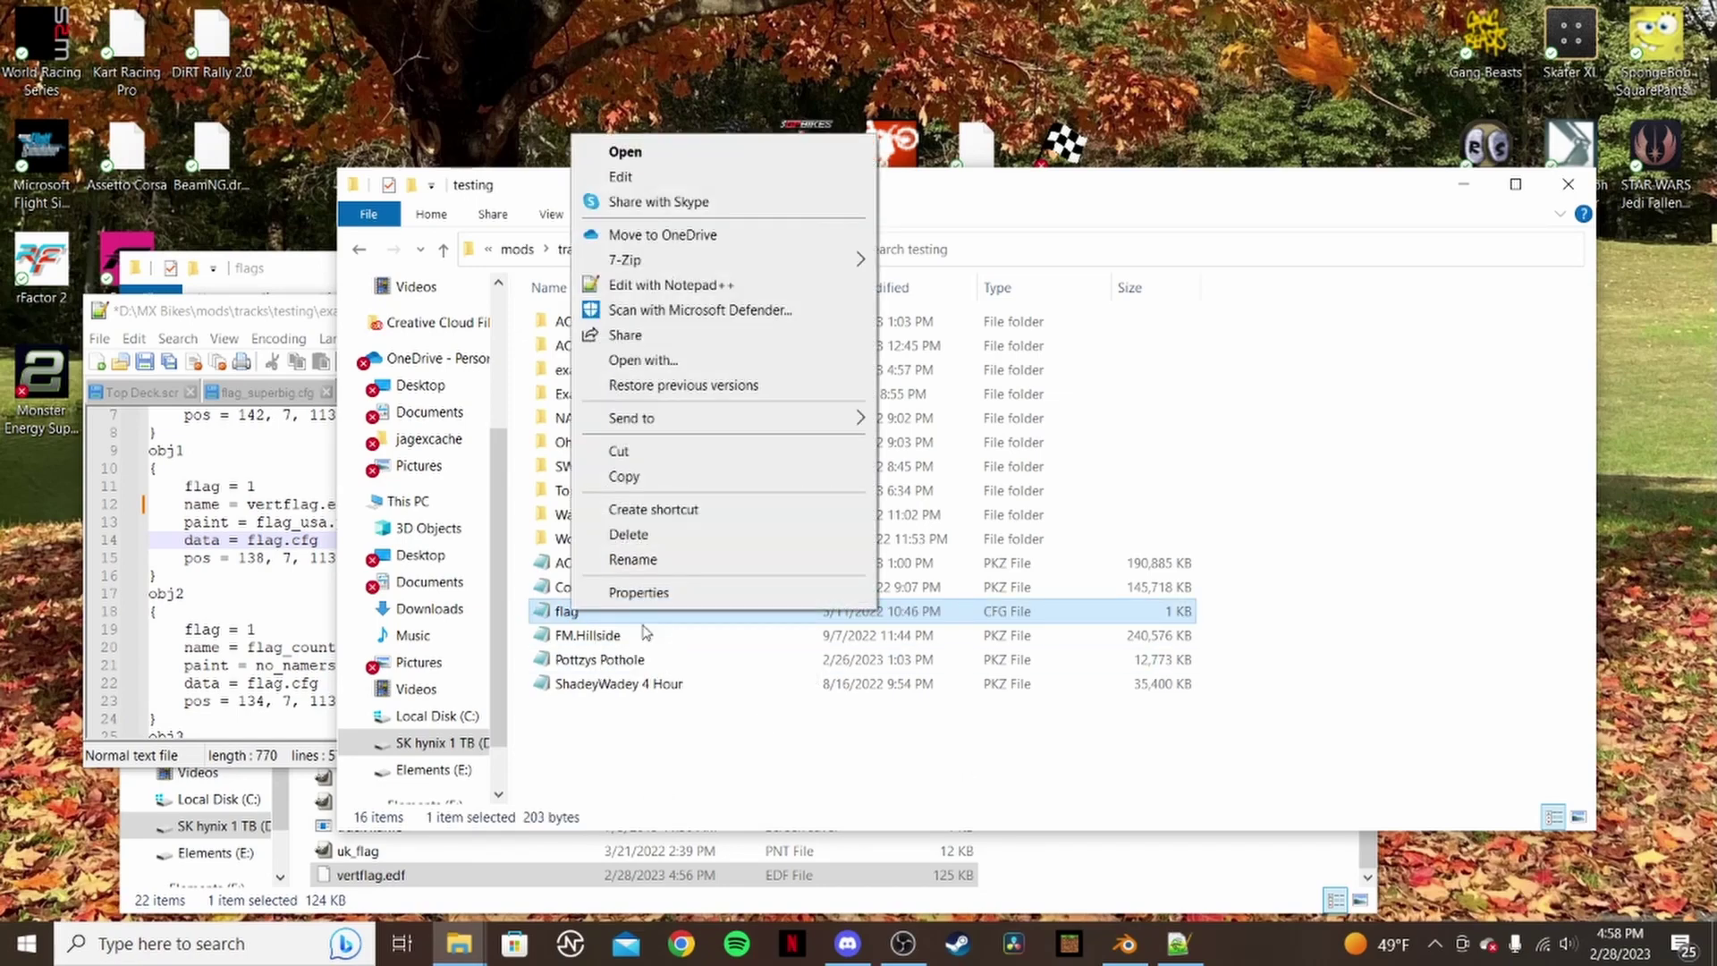
pyautogui.click(651, 560)
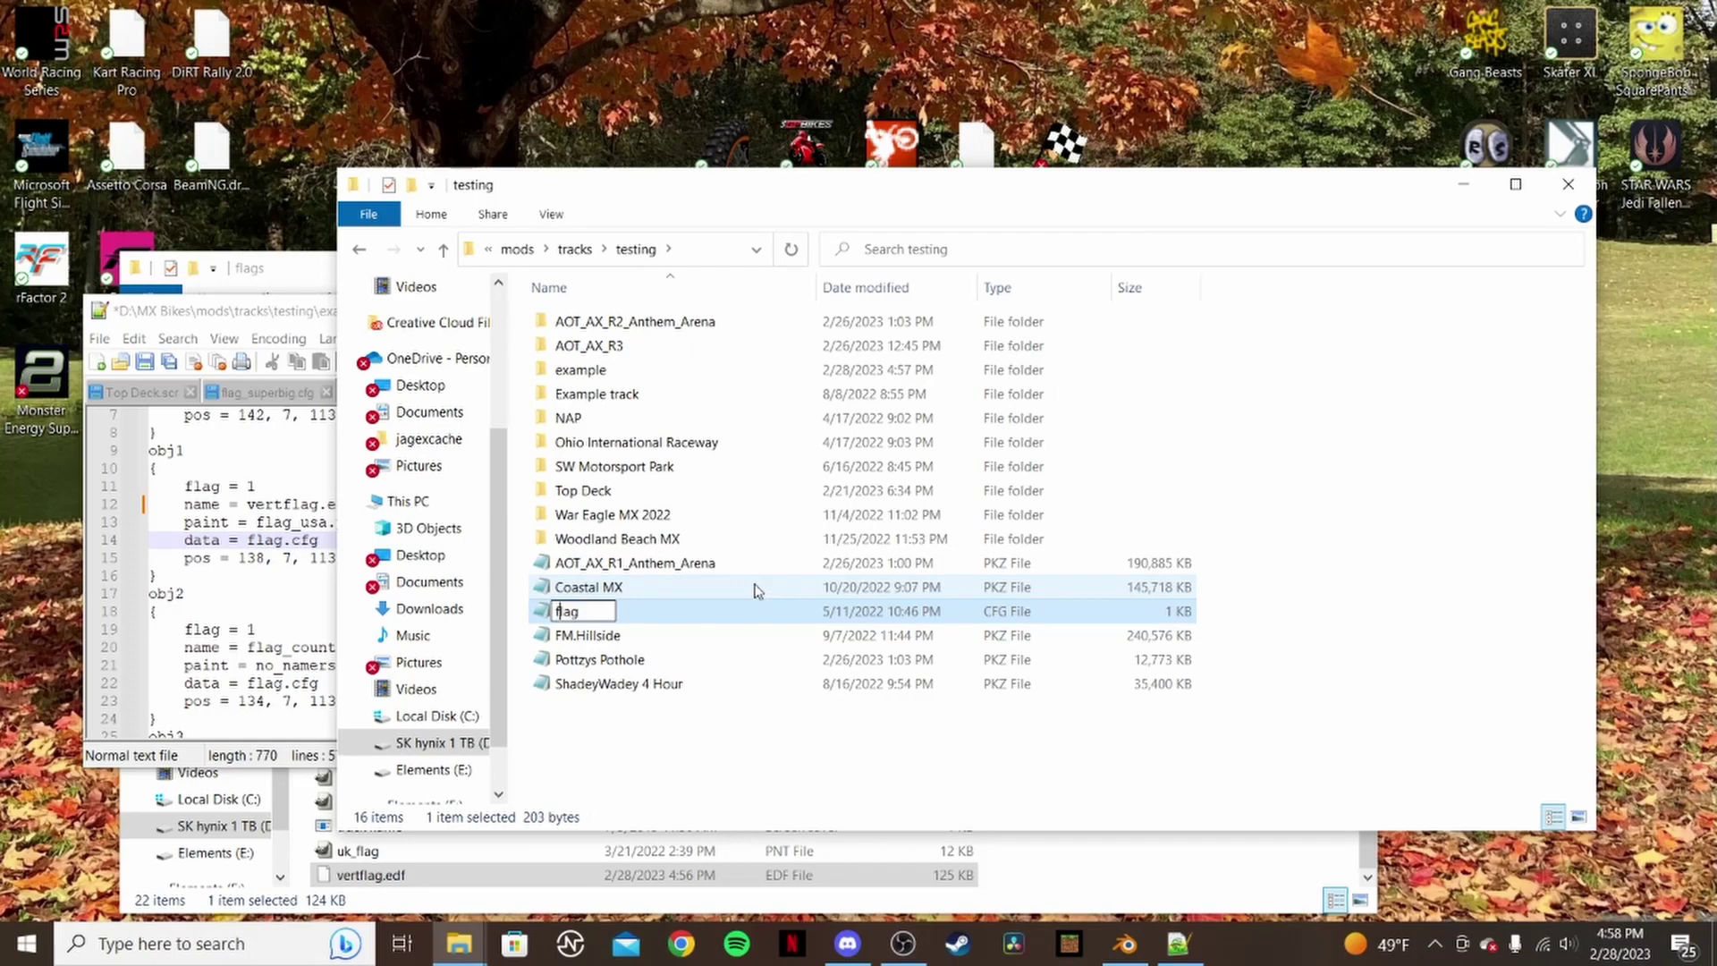
pyautogui.write('vert')
pyautogui.press('Return')
pyautogui.click(631, 685)
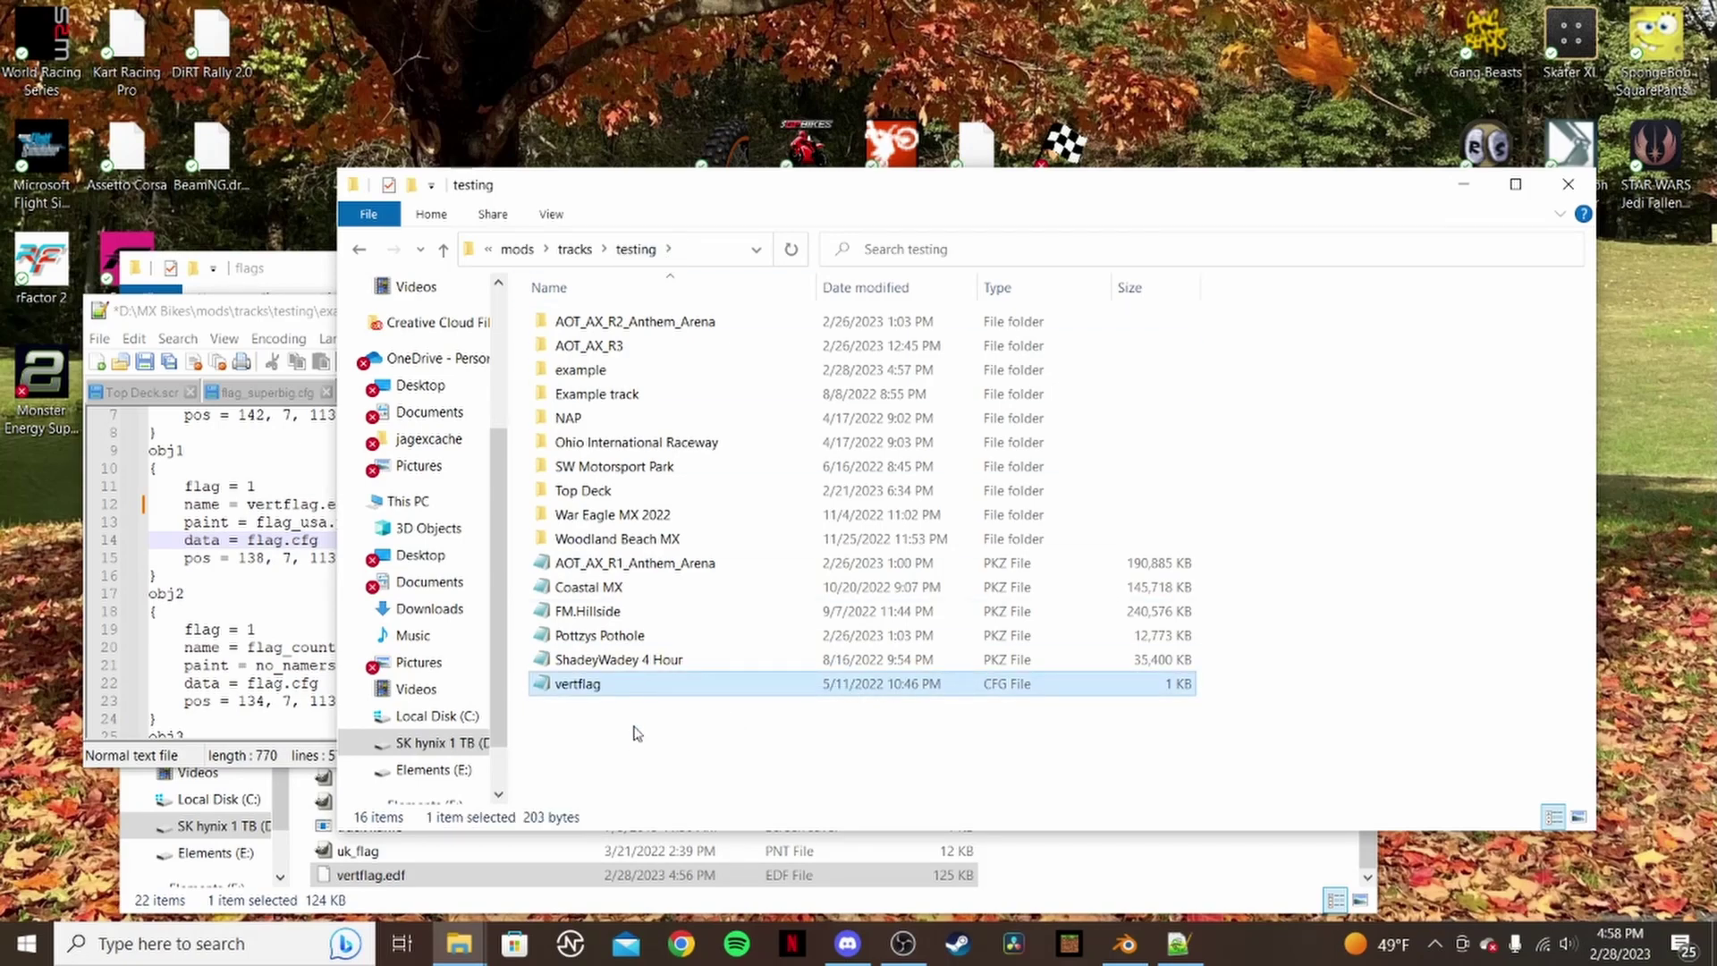
# - Move the vertflag CFG file into the example folder and check it among that folder's files
pyautogui.moveTo(636, 689); pyautogui.dragTo(605, 371)
pyautogui.doubleClick(651, 378)
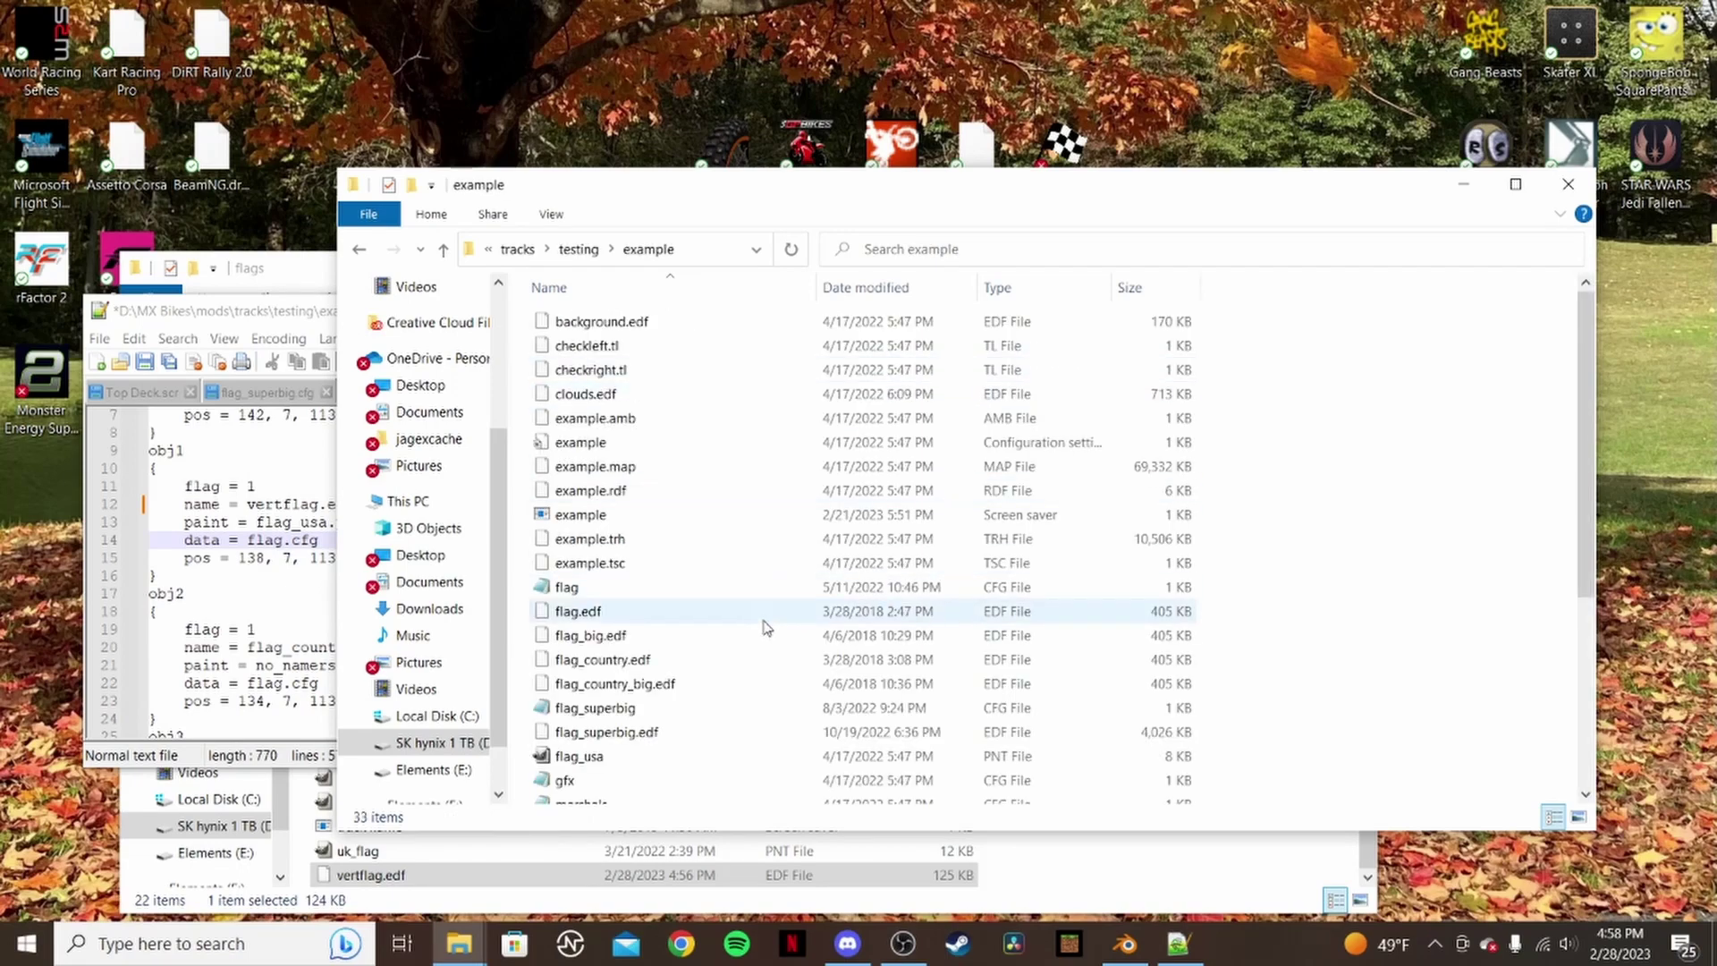
pyautogui.scroll(-4, 760, 613)
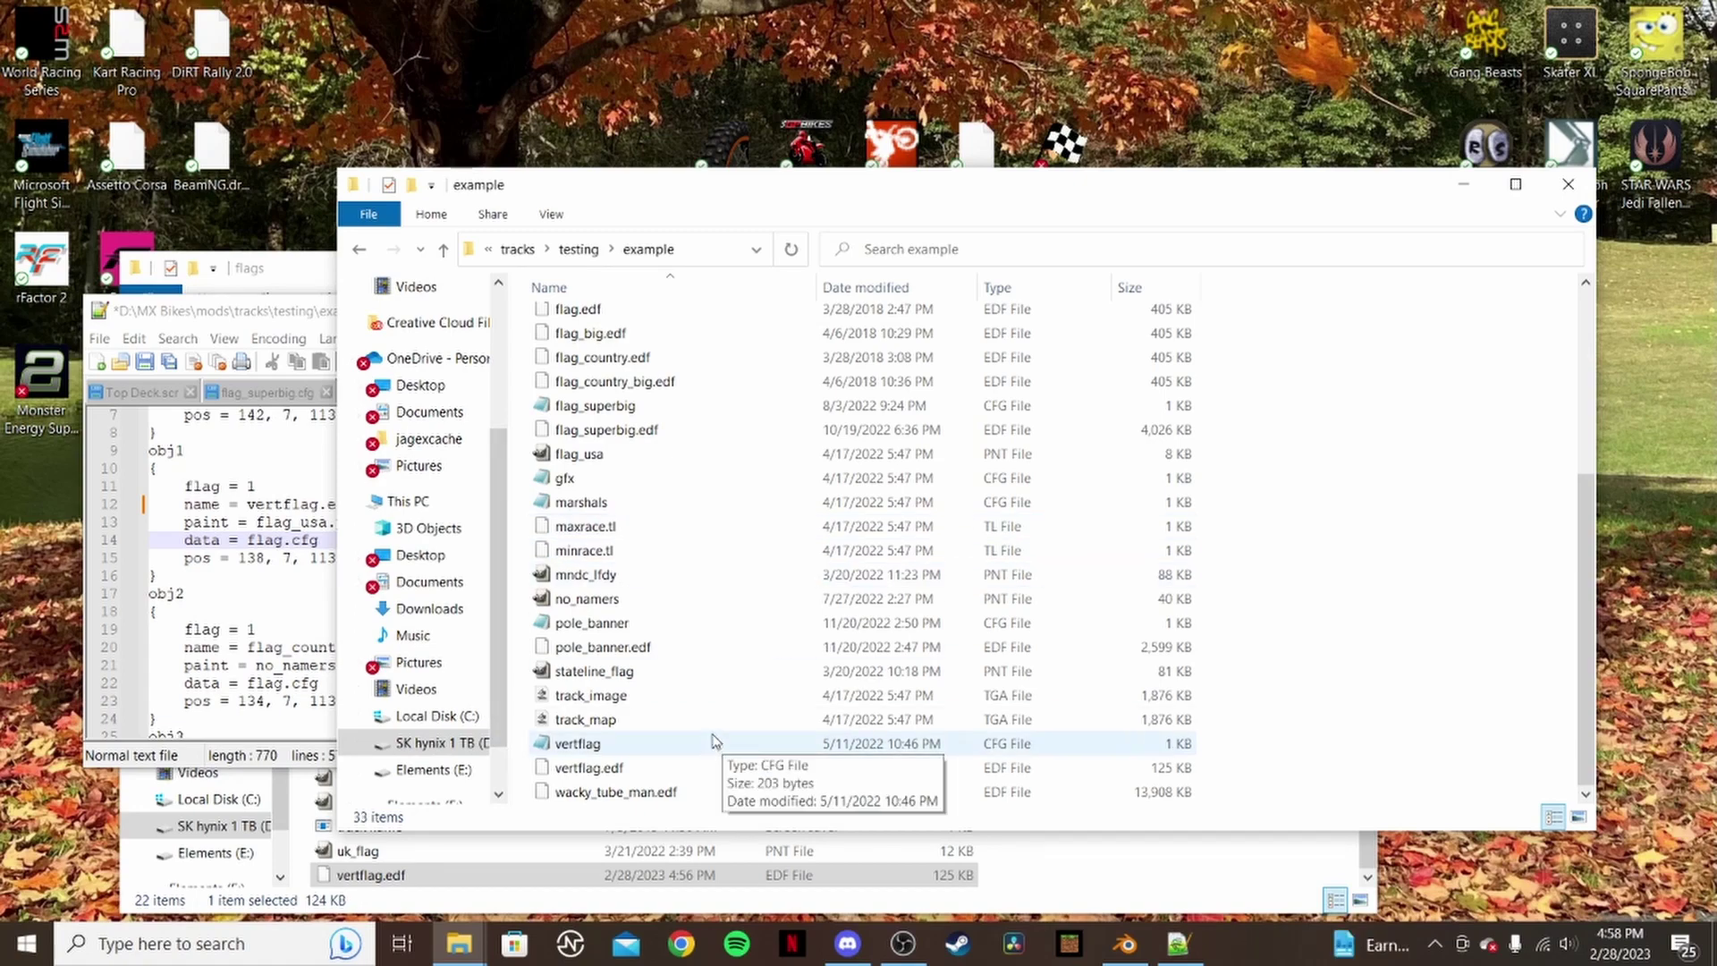
pyautogui.scroll(2, 719, 468)
pyautogui.scroll(2, 720, 467)
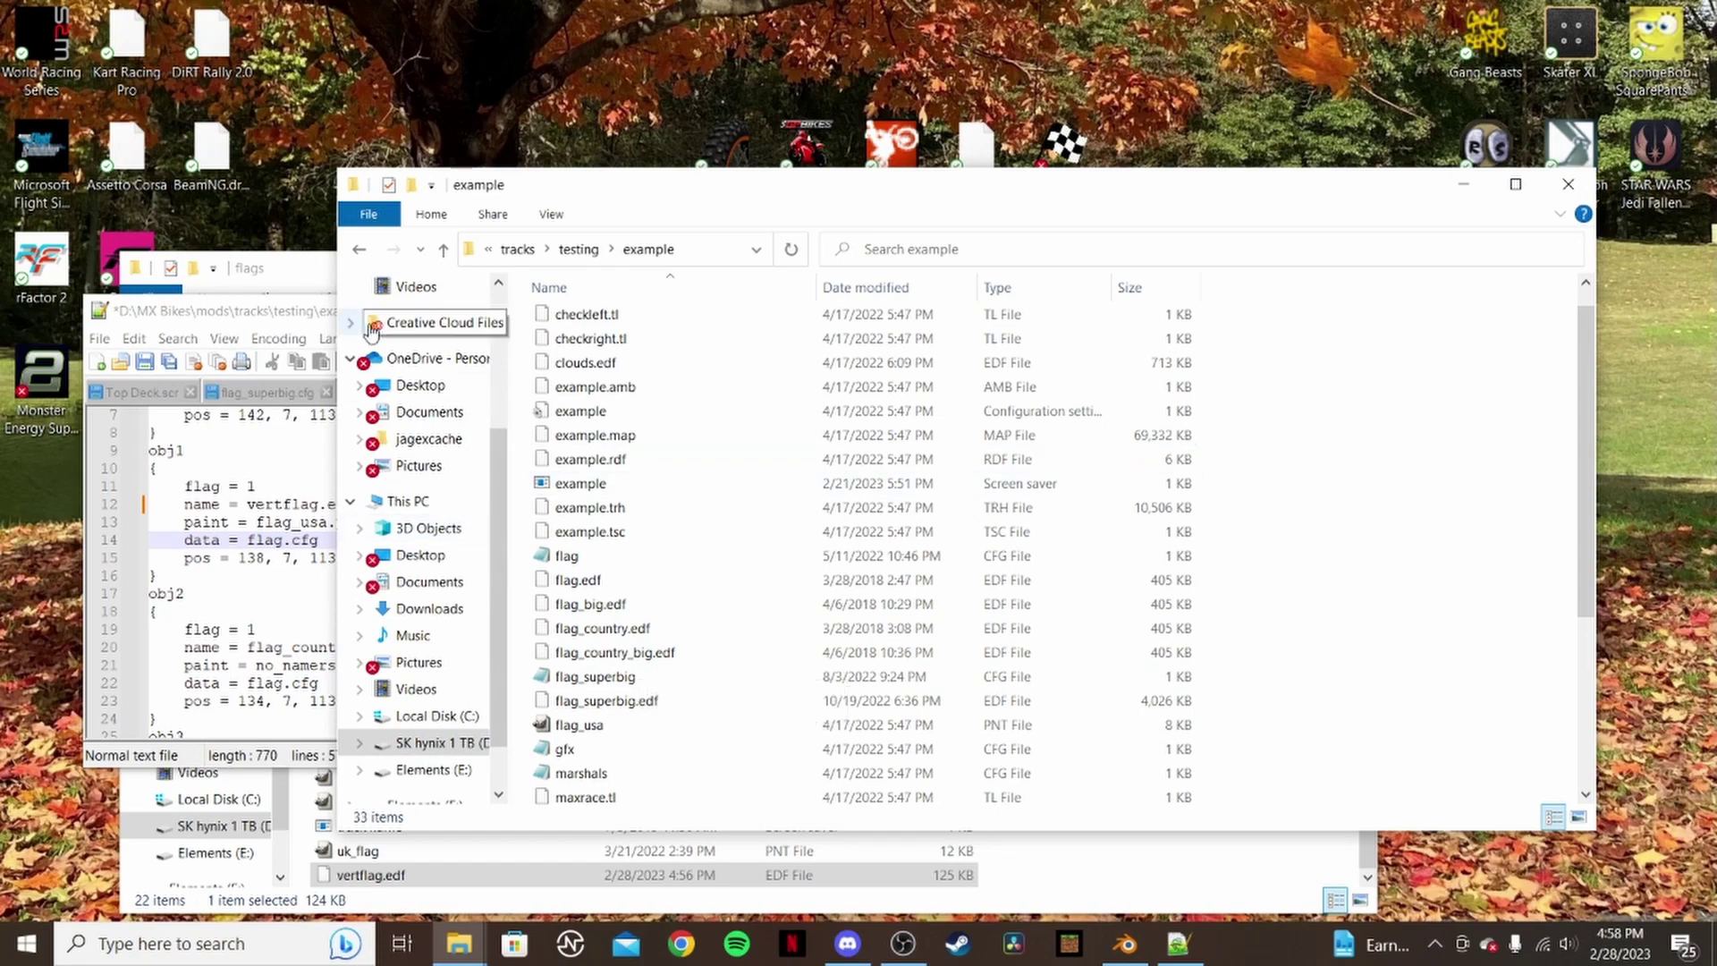
# - Open flag_superbig.cfg in Notepad++ and examine the animation times of its channels
pyautogui.scroll(-2, 725, 677)
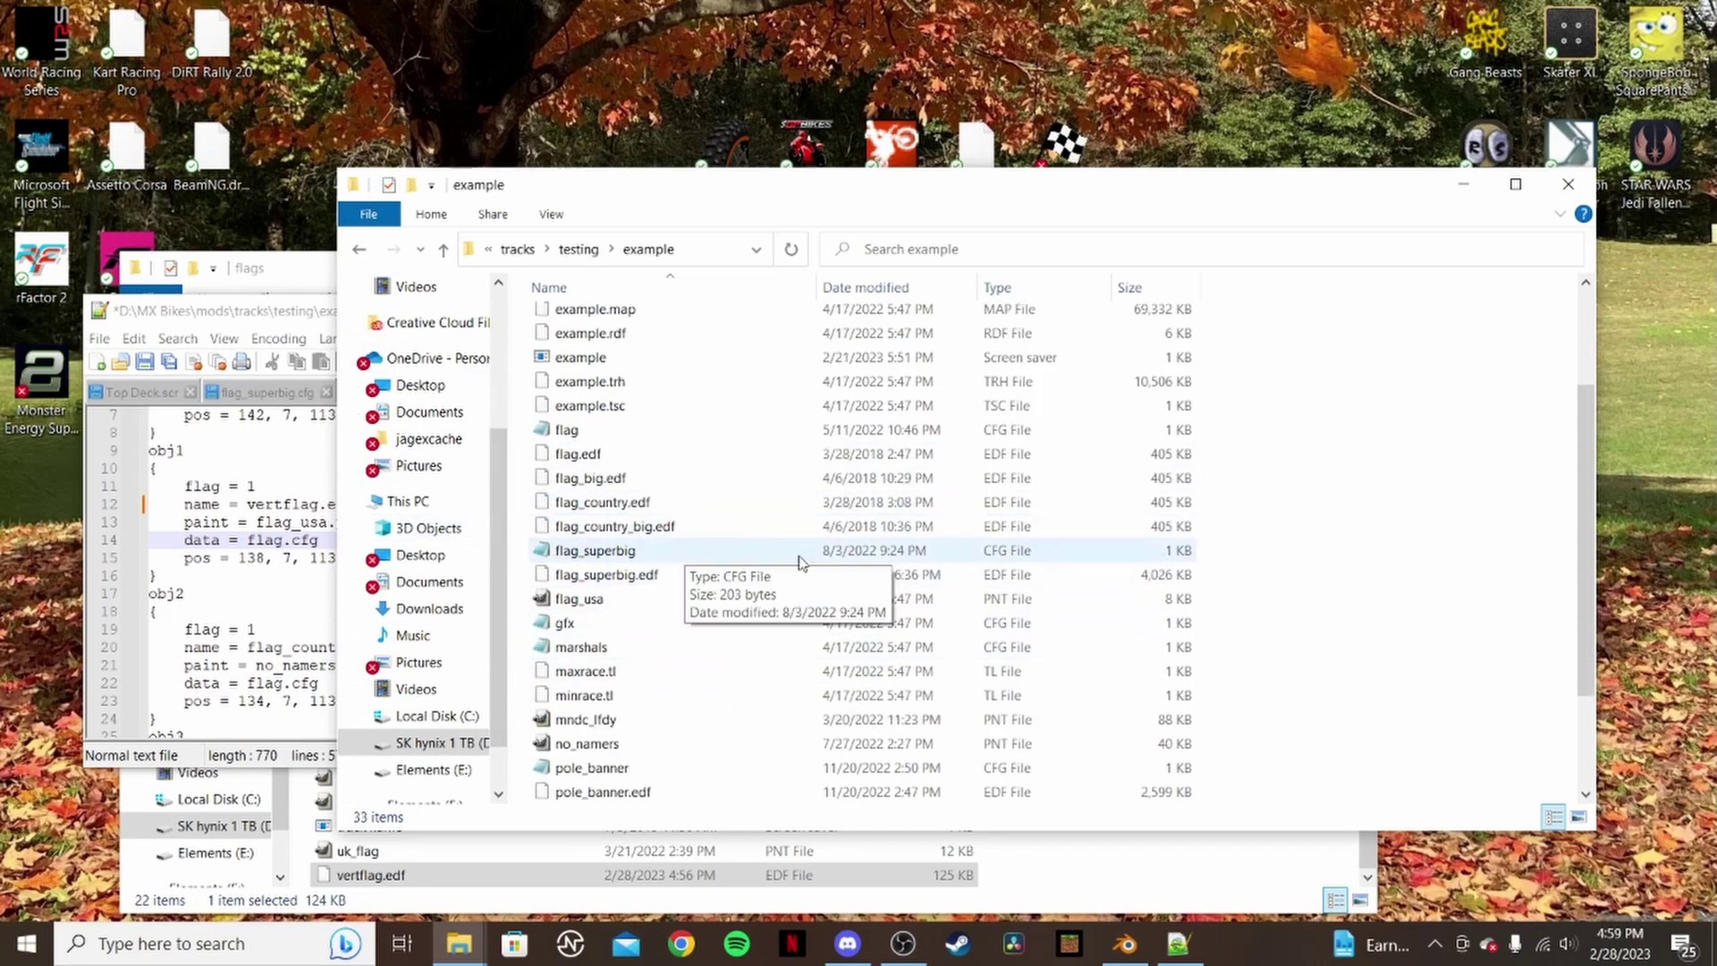
pyautogui.click(684, 553)
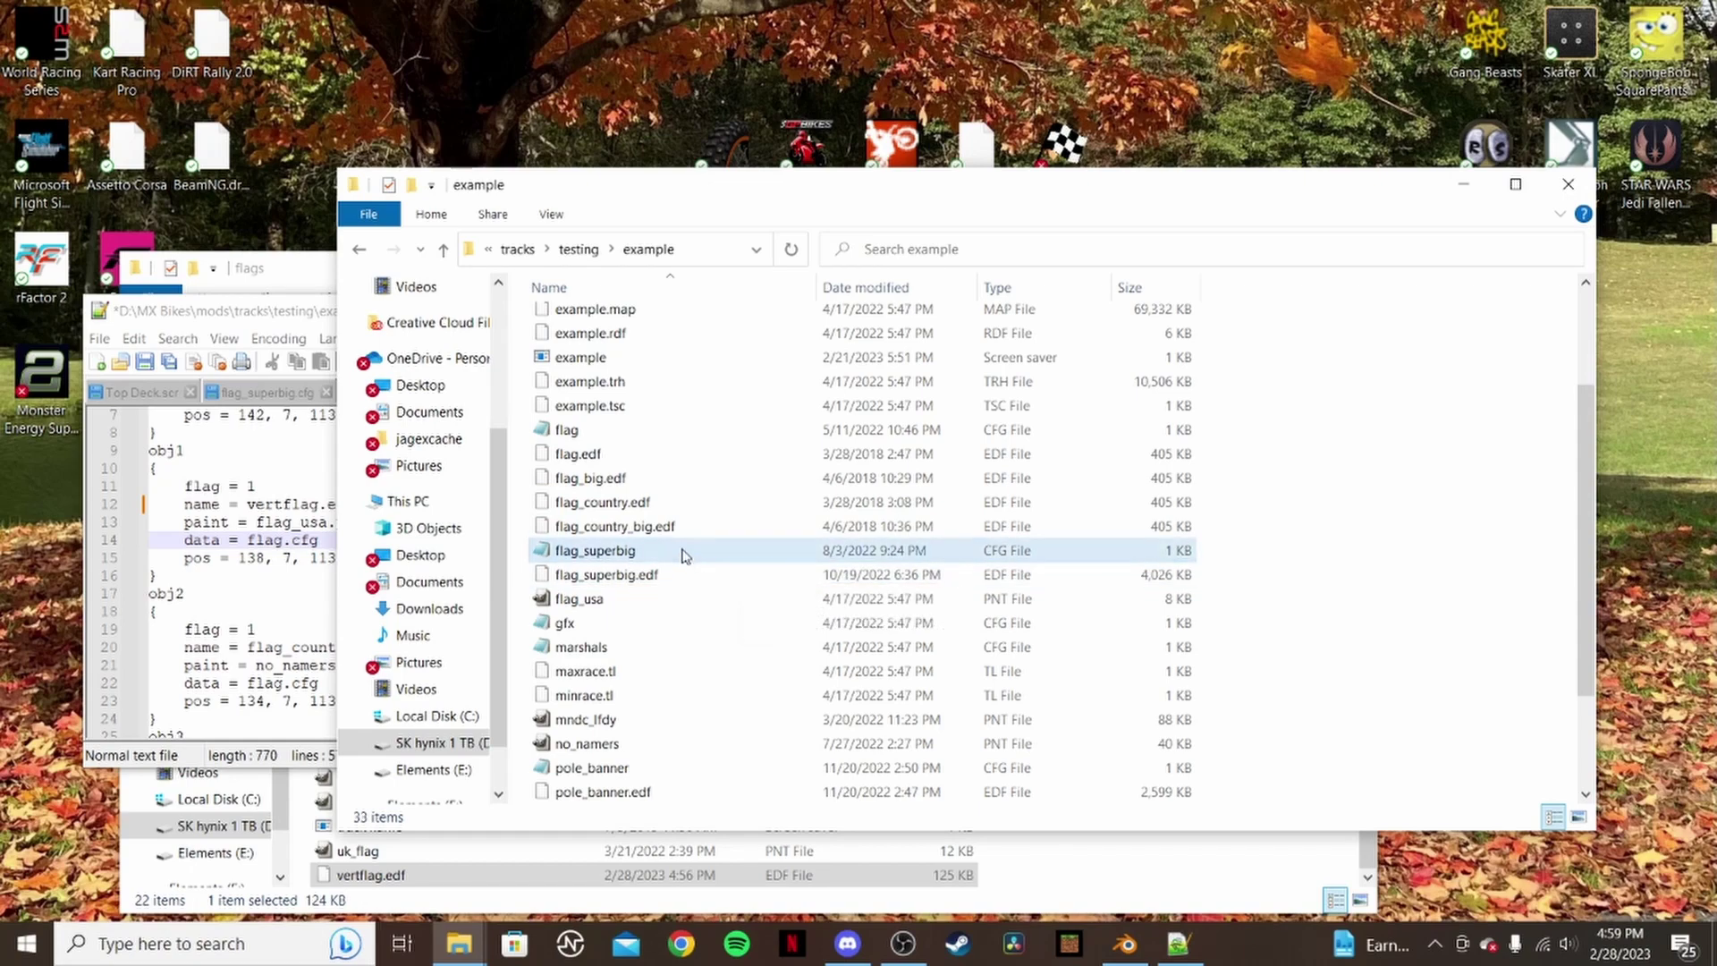
pyautogui.rightClick(683, 551)
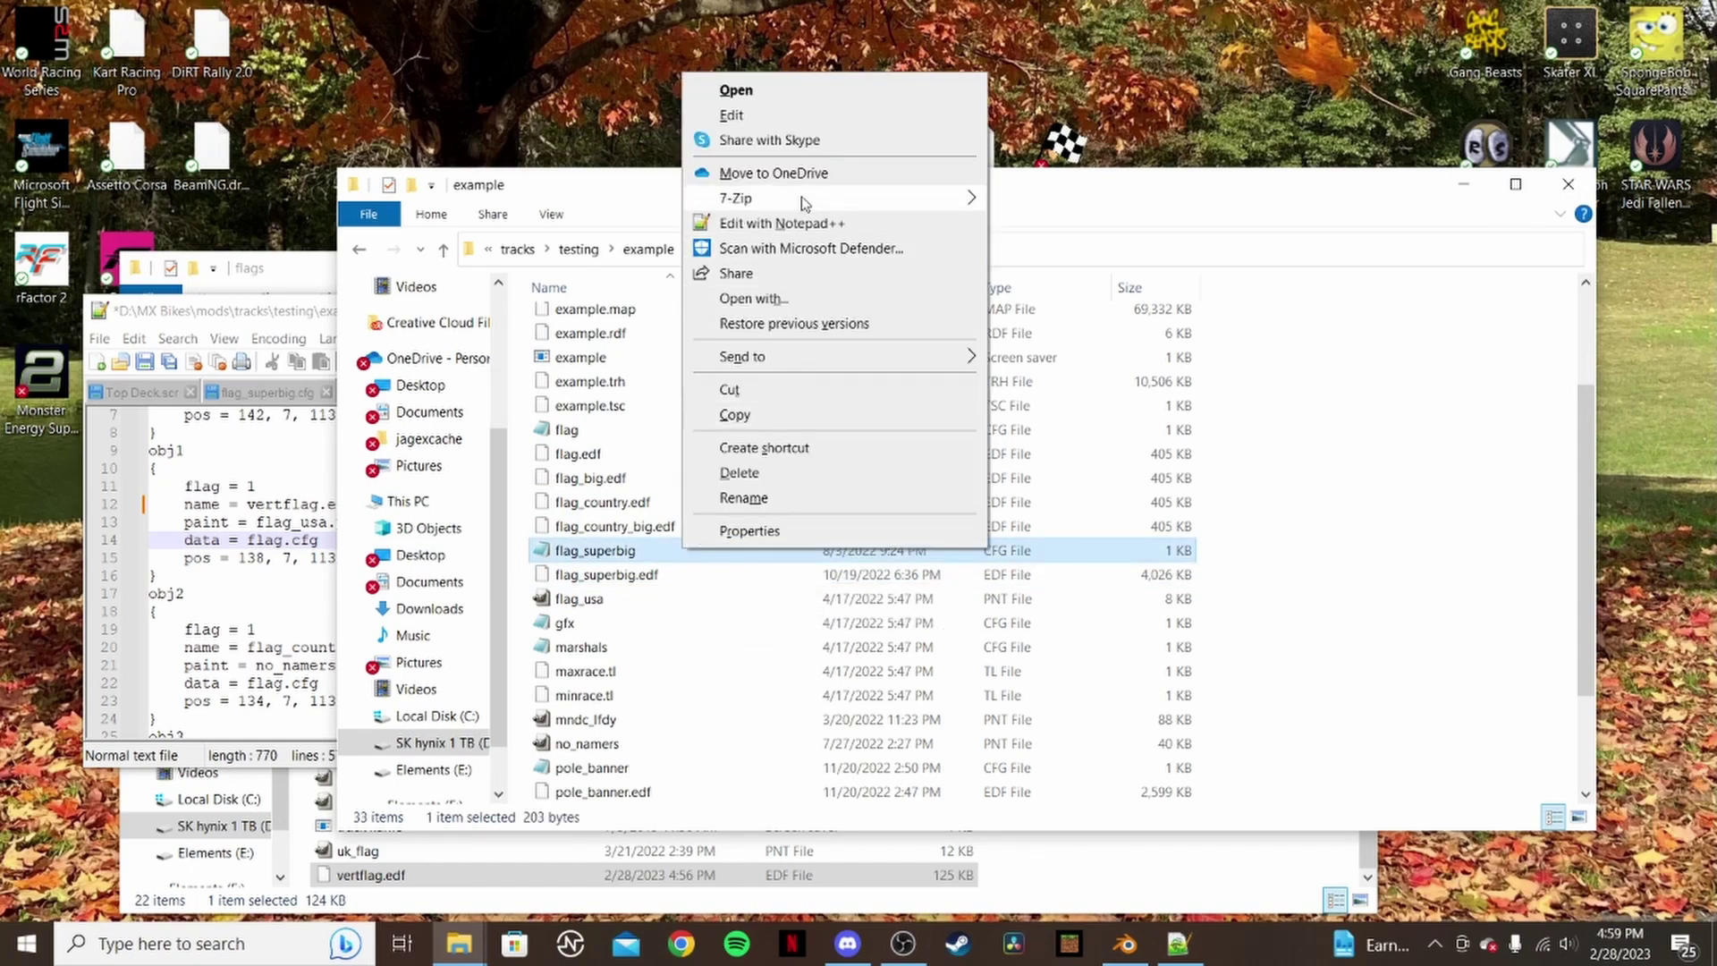
pyautogui.click(769, 223)
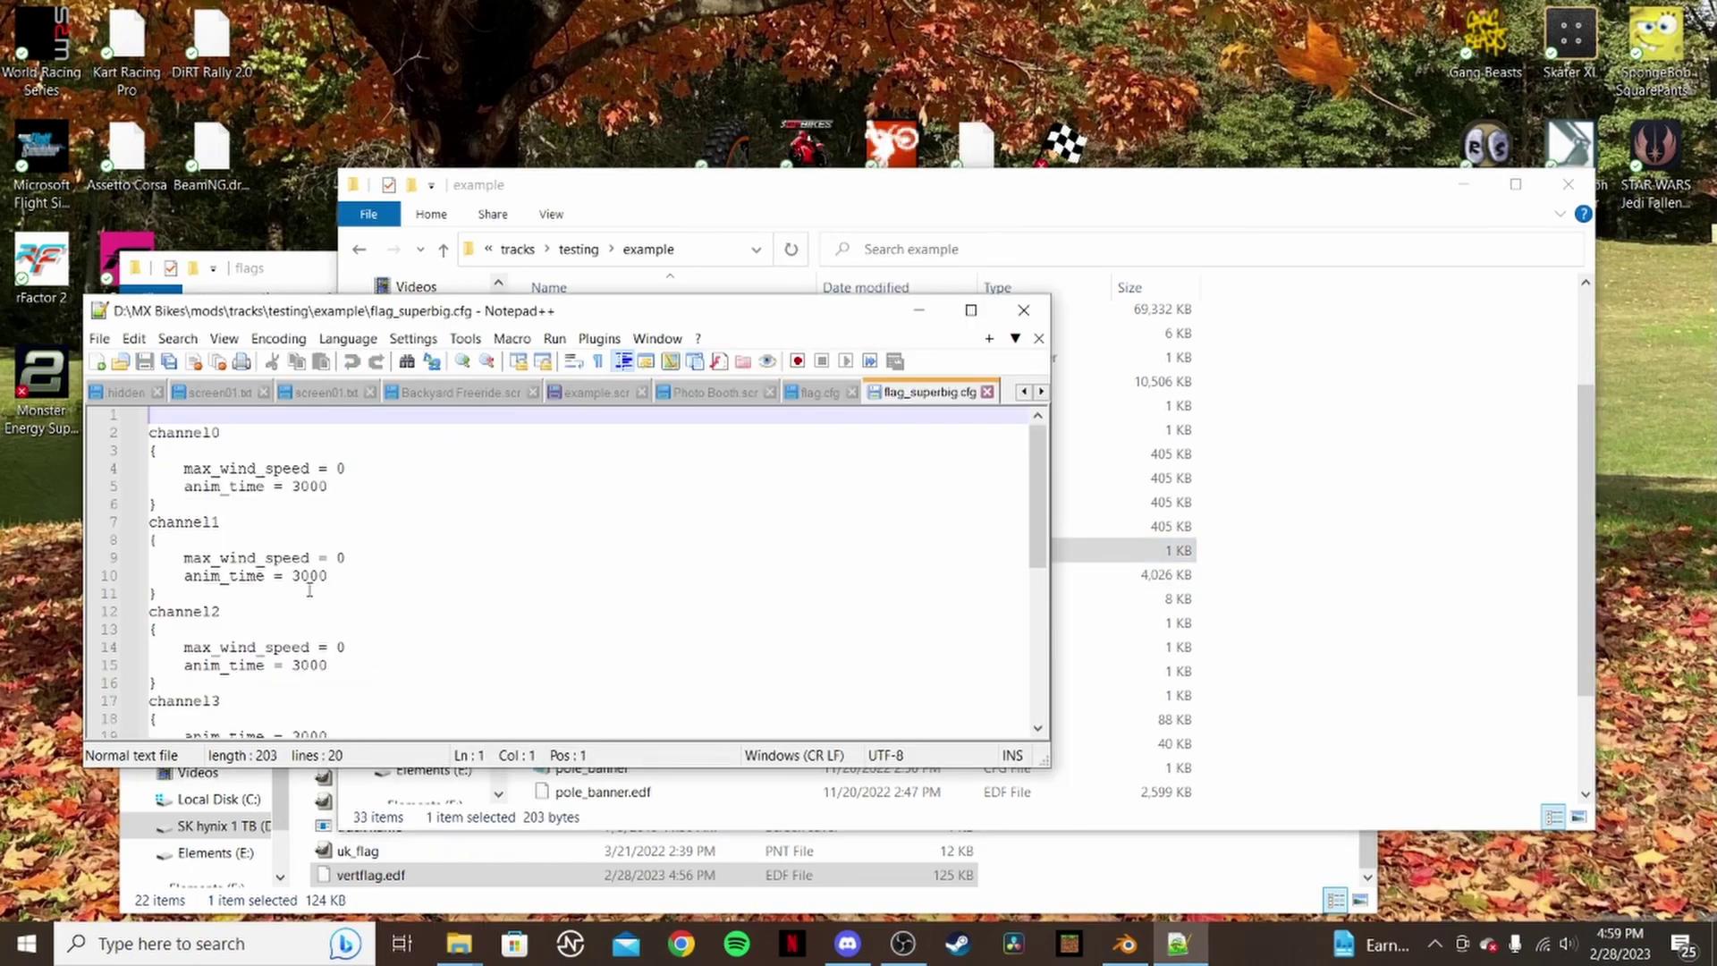
pyautogui.scroll(-2, 310, 590)
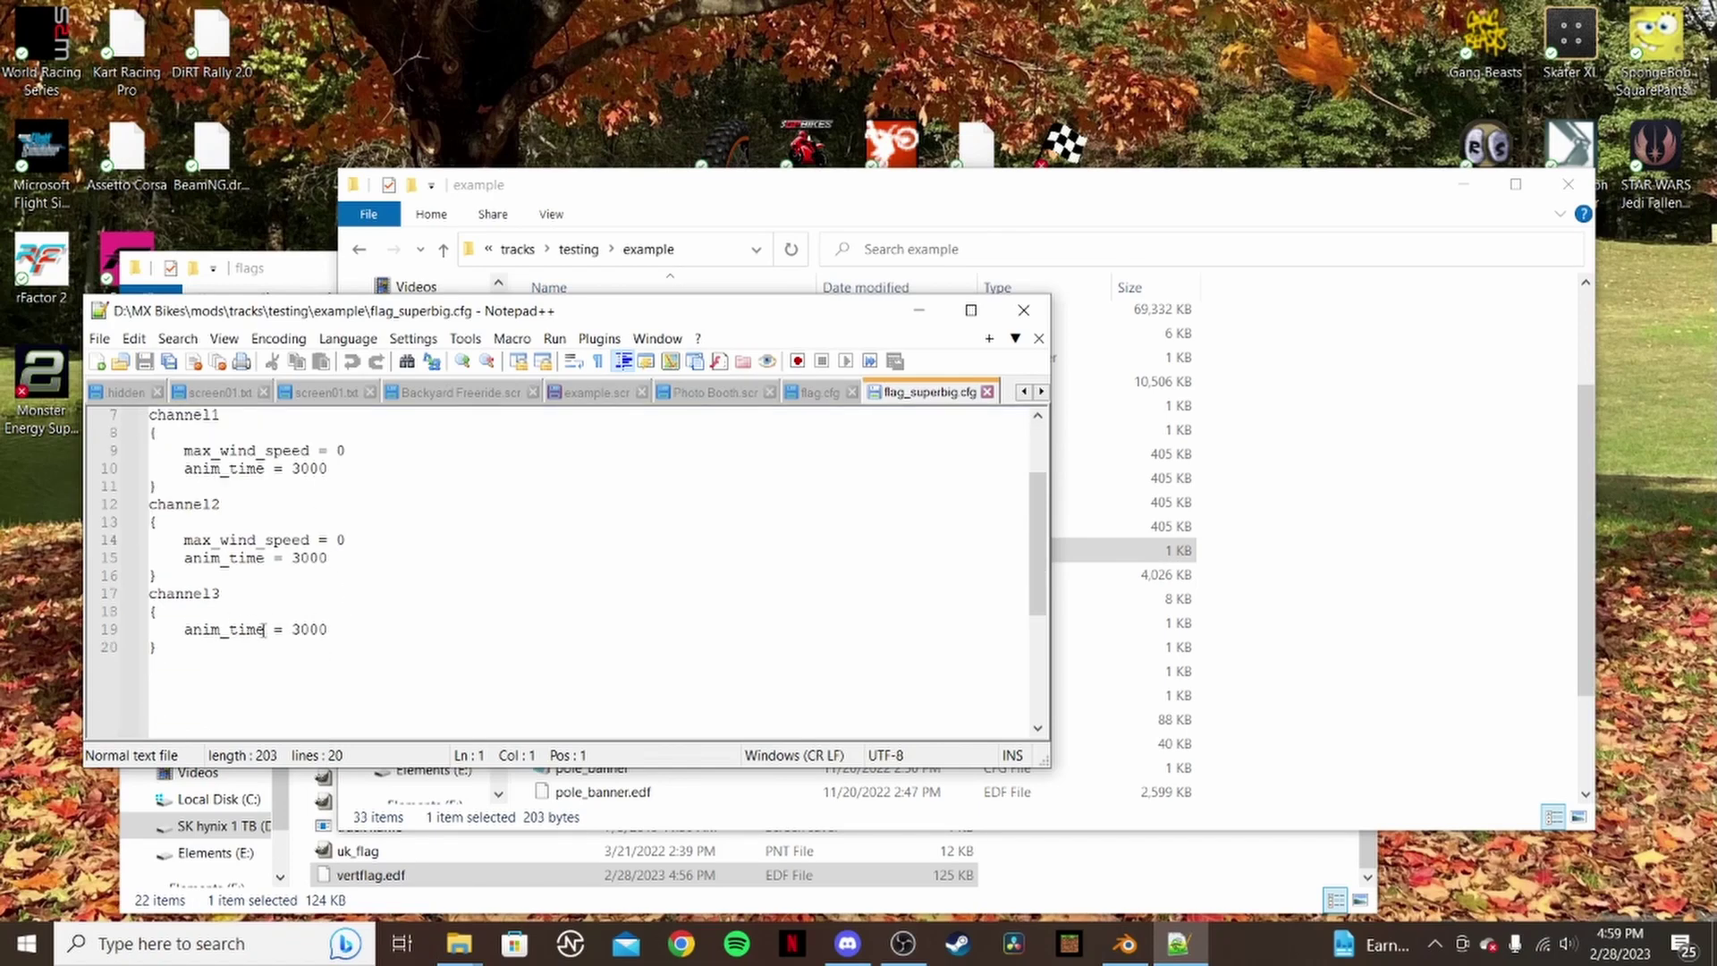
pyautogui.moveTo(613, 312); pyautogui.dragTo(1102, 394)
# - Open the example track's flag.cfg in Notepad++, compare its channel3 animation time with flag_superbig.cfg, and close the editor
pyautogui.click(1384, 349)
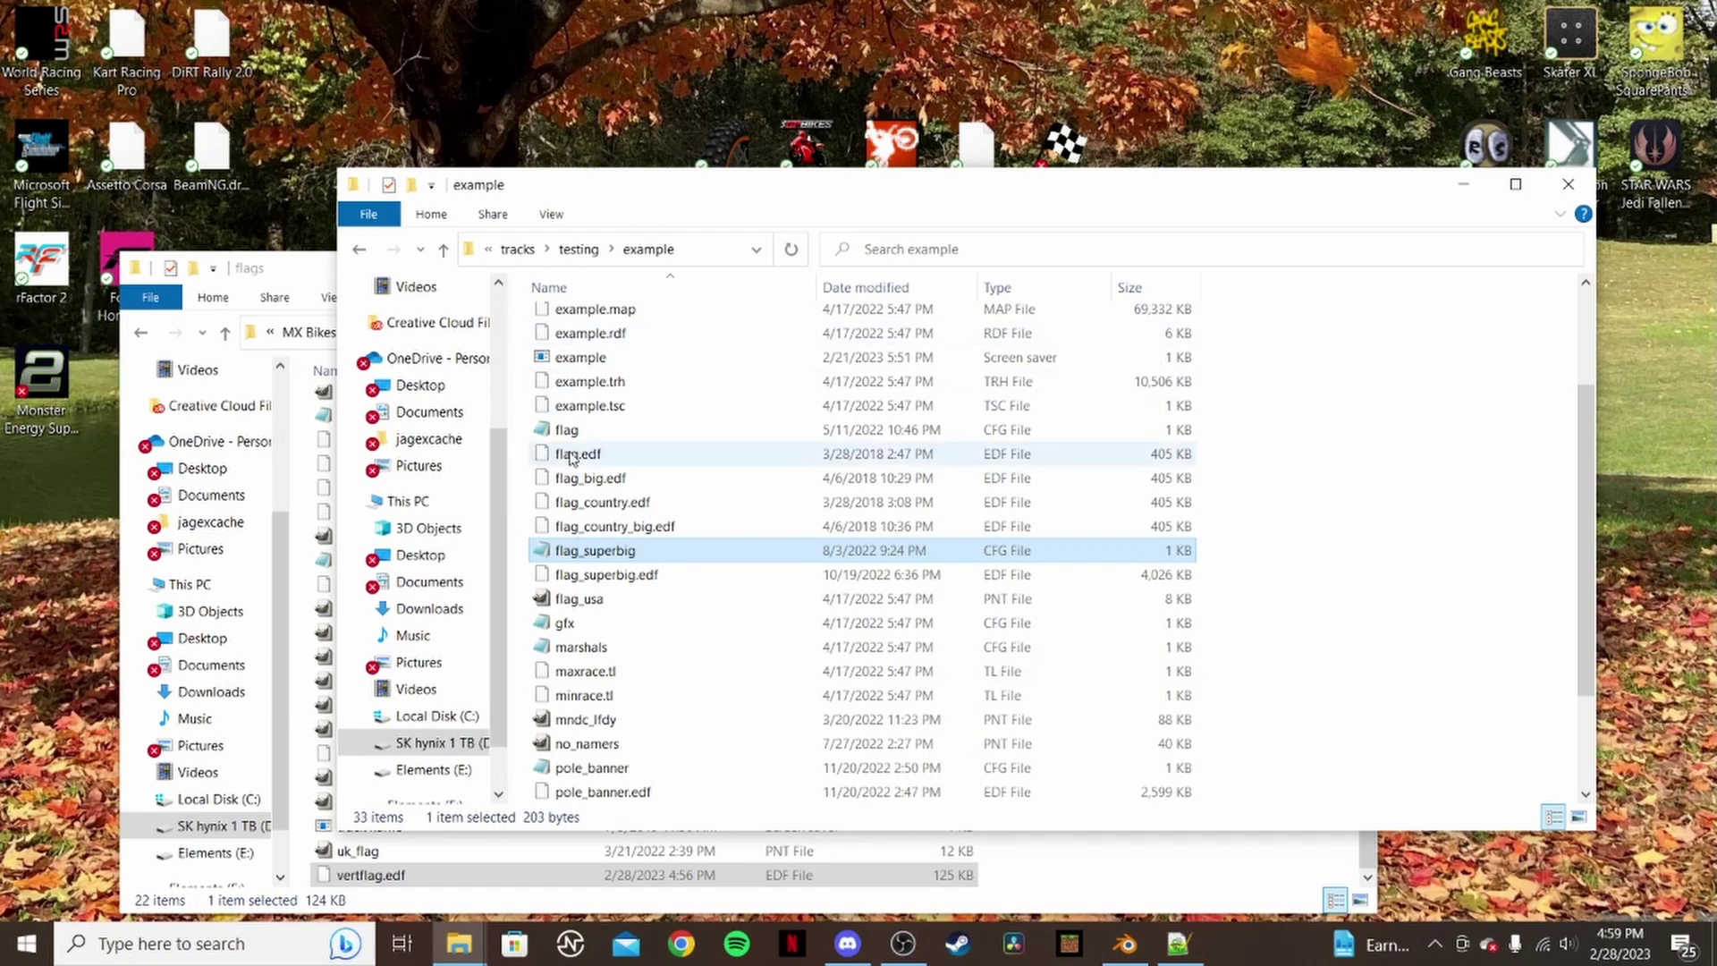
pyautogui.click(690, 431)
pyautogui.rightClick(691, 433)
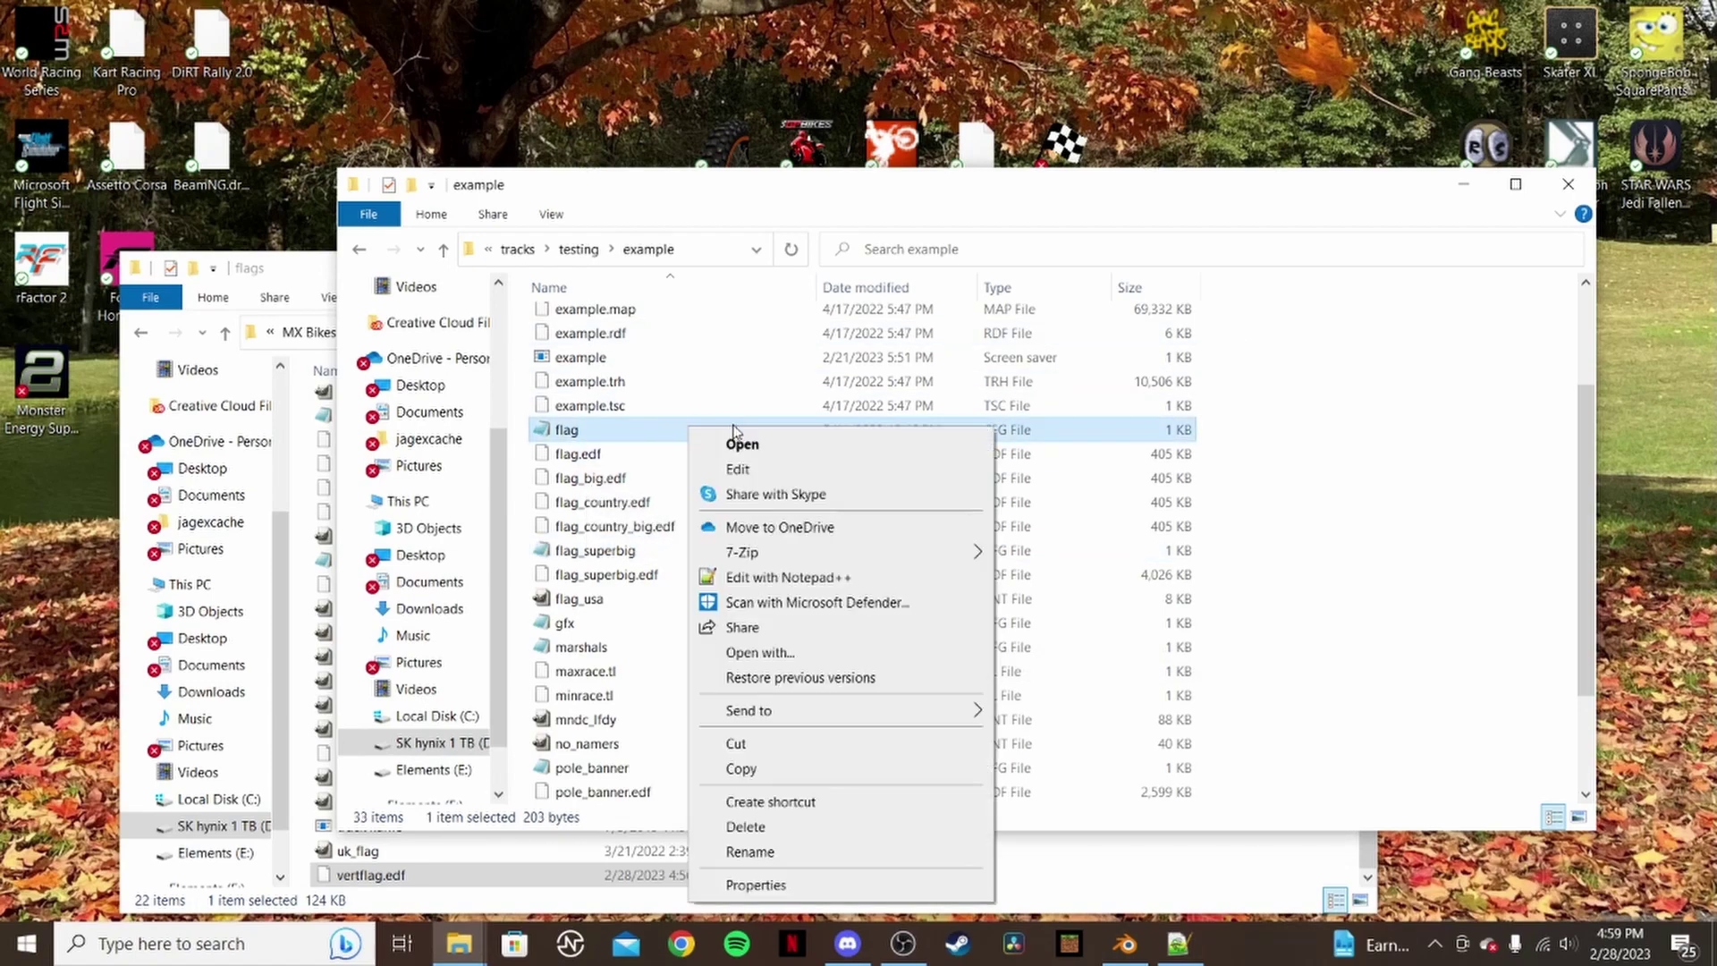
pyautogui.click(815, 574)
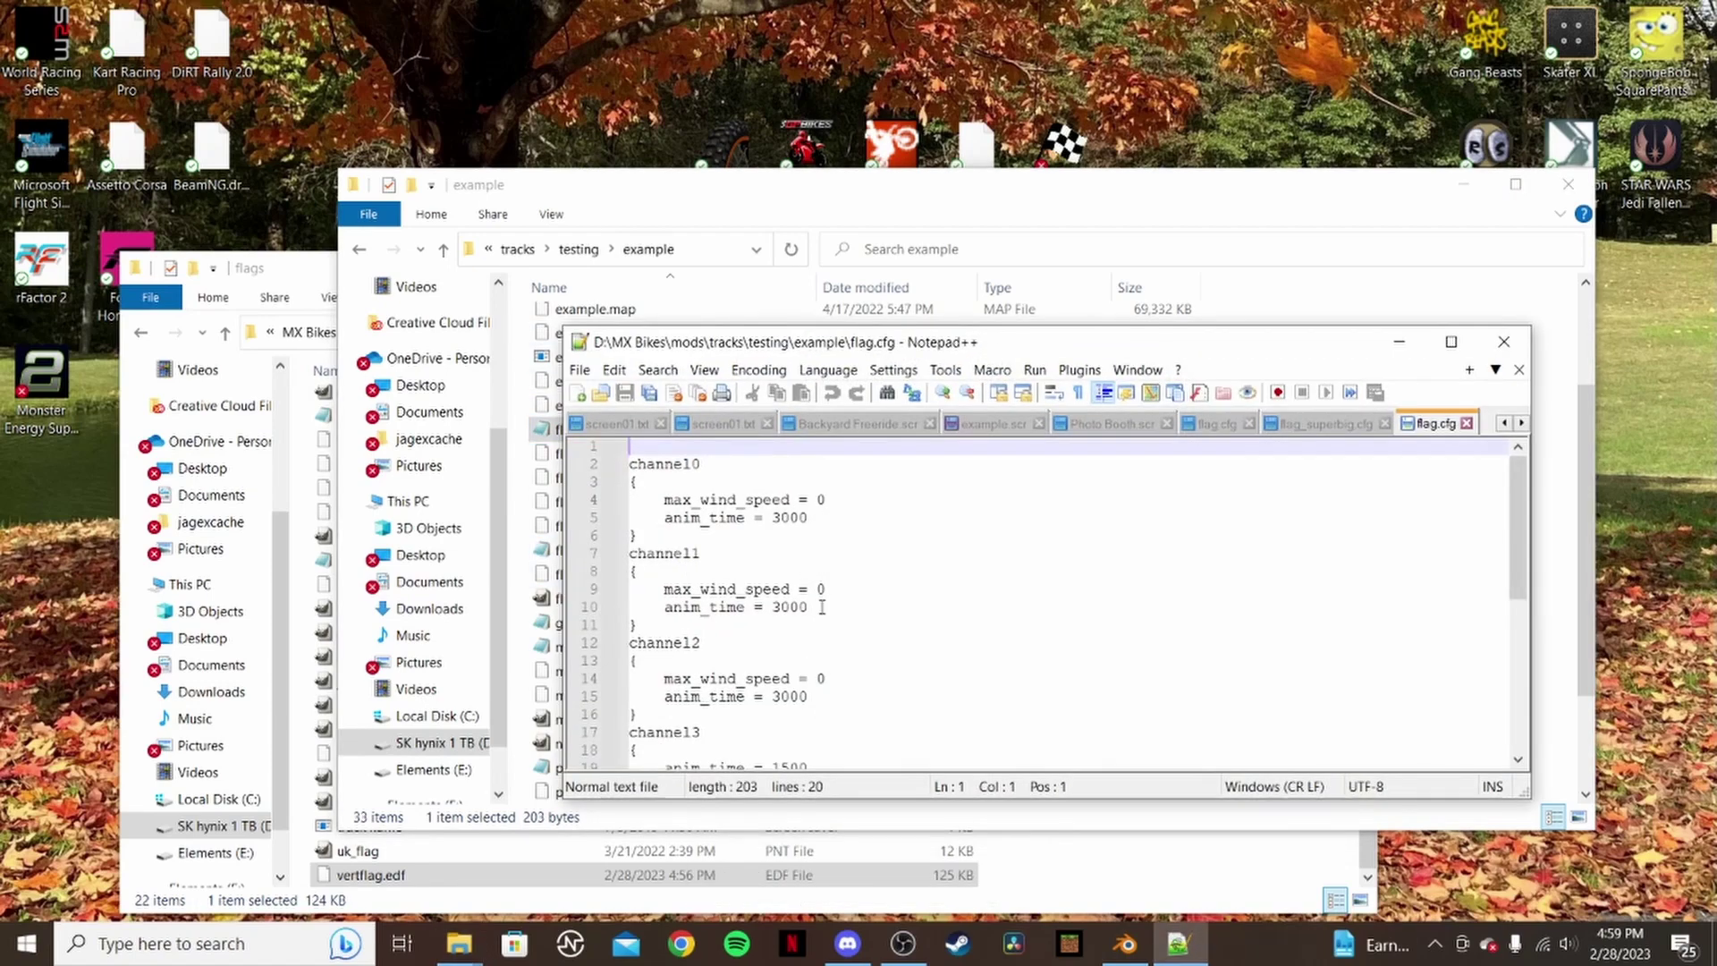
pyautogui.scroll(-5, 822, 646)
pyautogui.click(1329, 422)
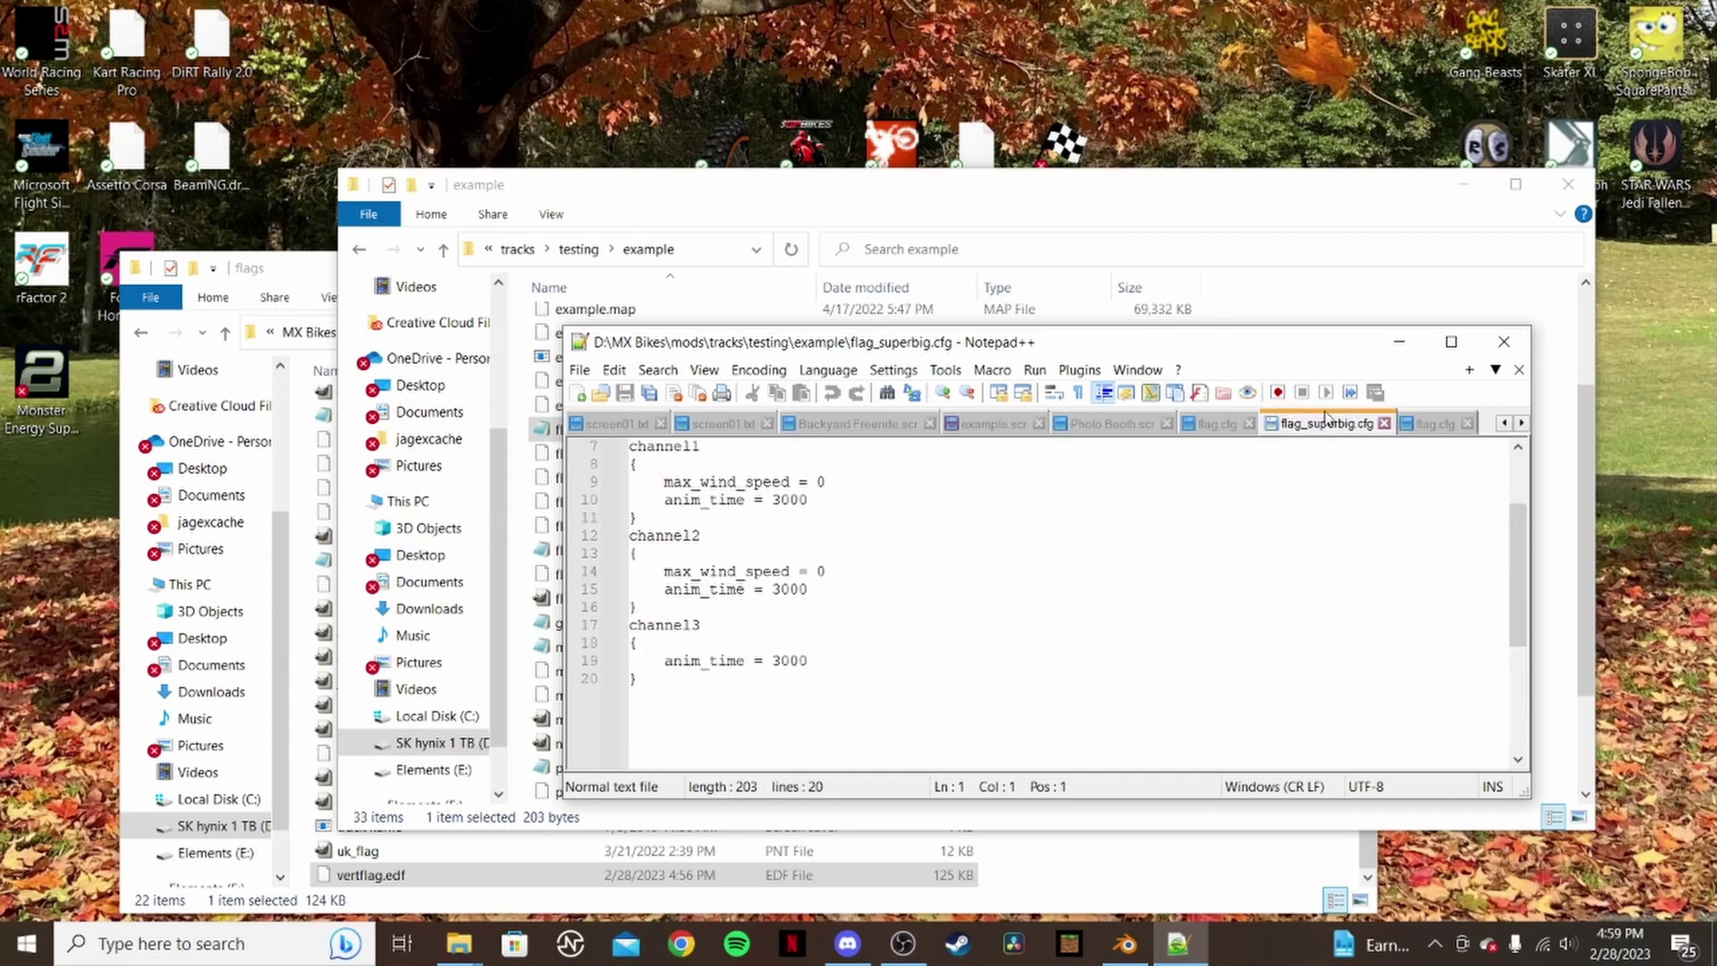
pyautogui.click(1431, 423)
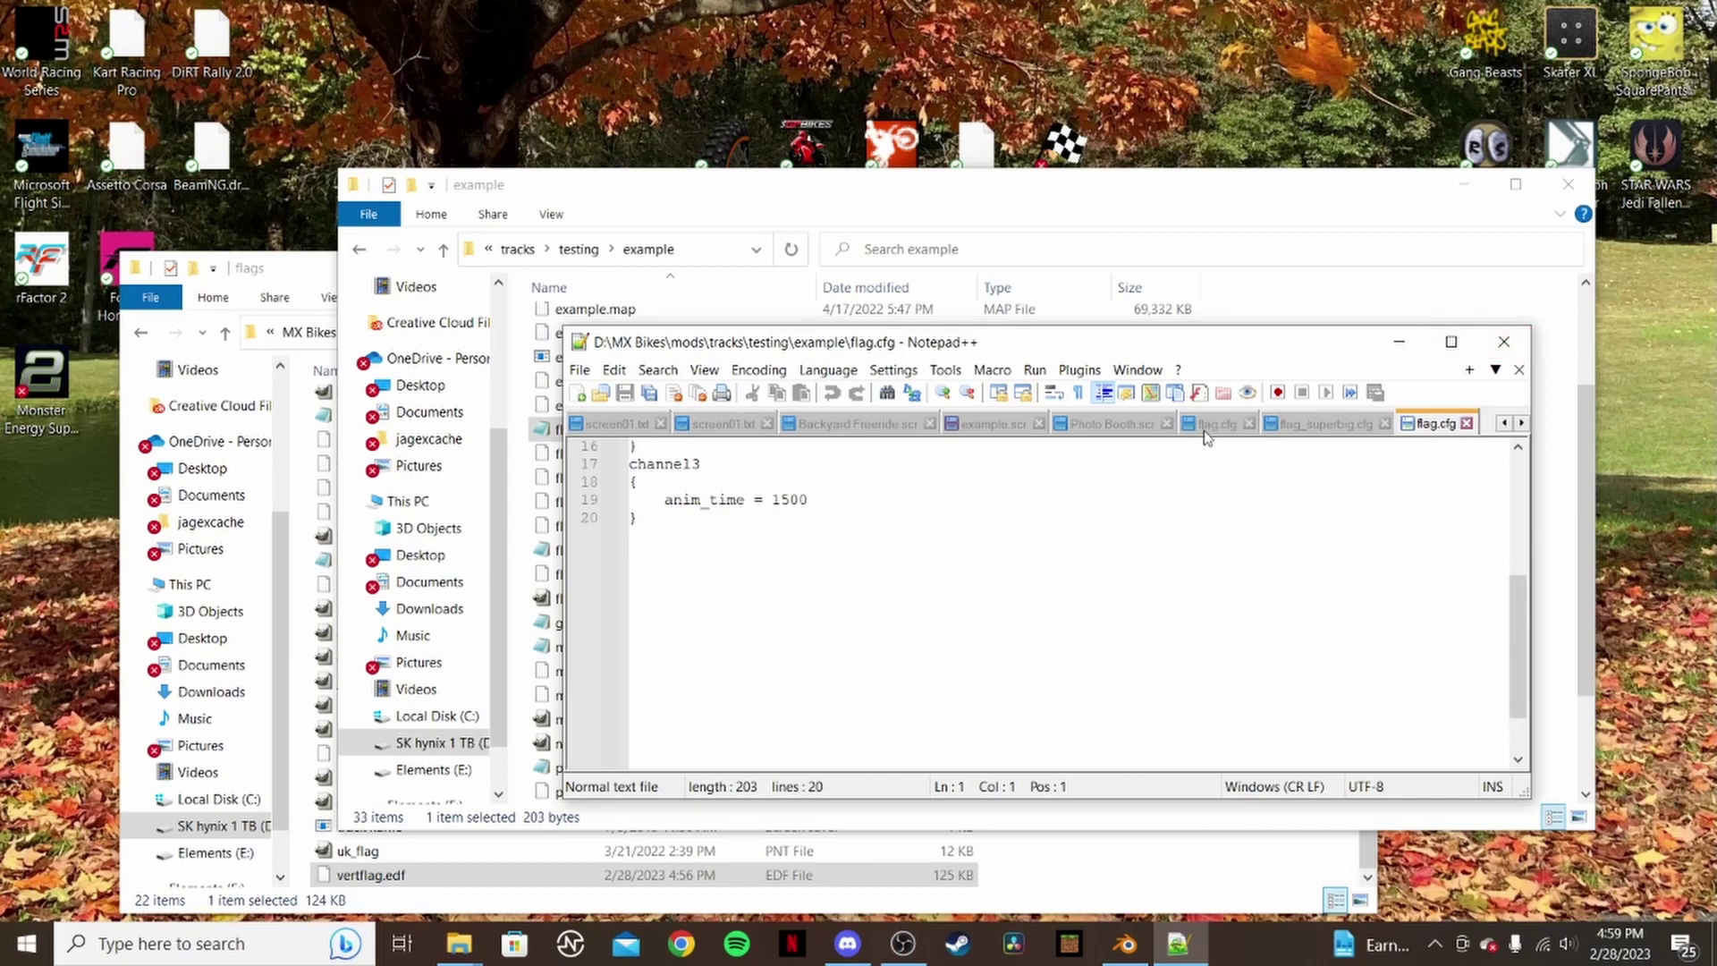
pyautogui.click(1504, 341)
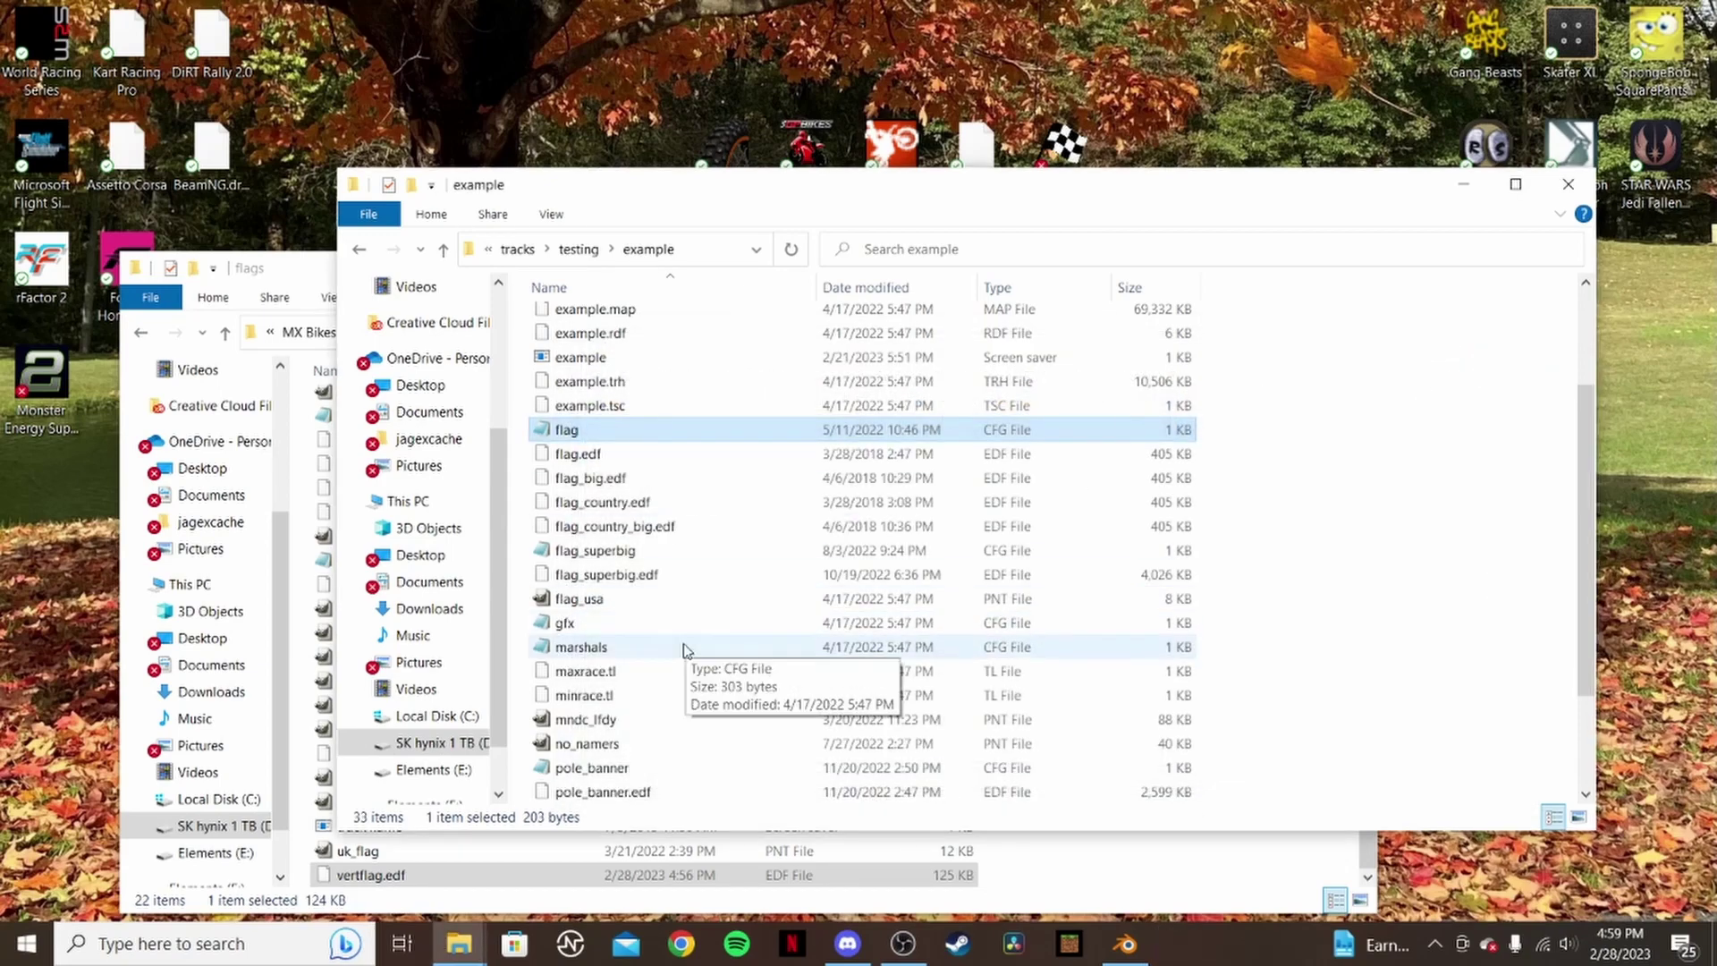
# - Open vertflag.cfg from the example folder in Notepad++ and look through its channel blocks
pyautogui.scroll(-4, 602, 709)
pyautogui.click(644, 750)
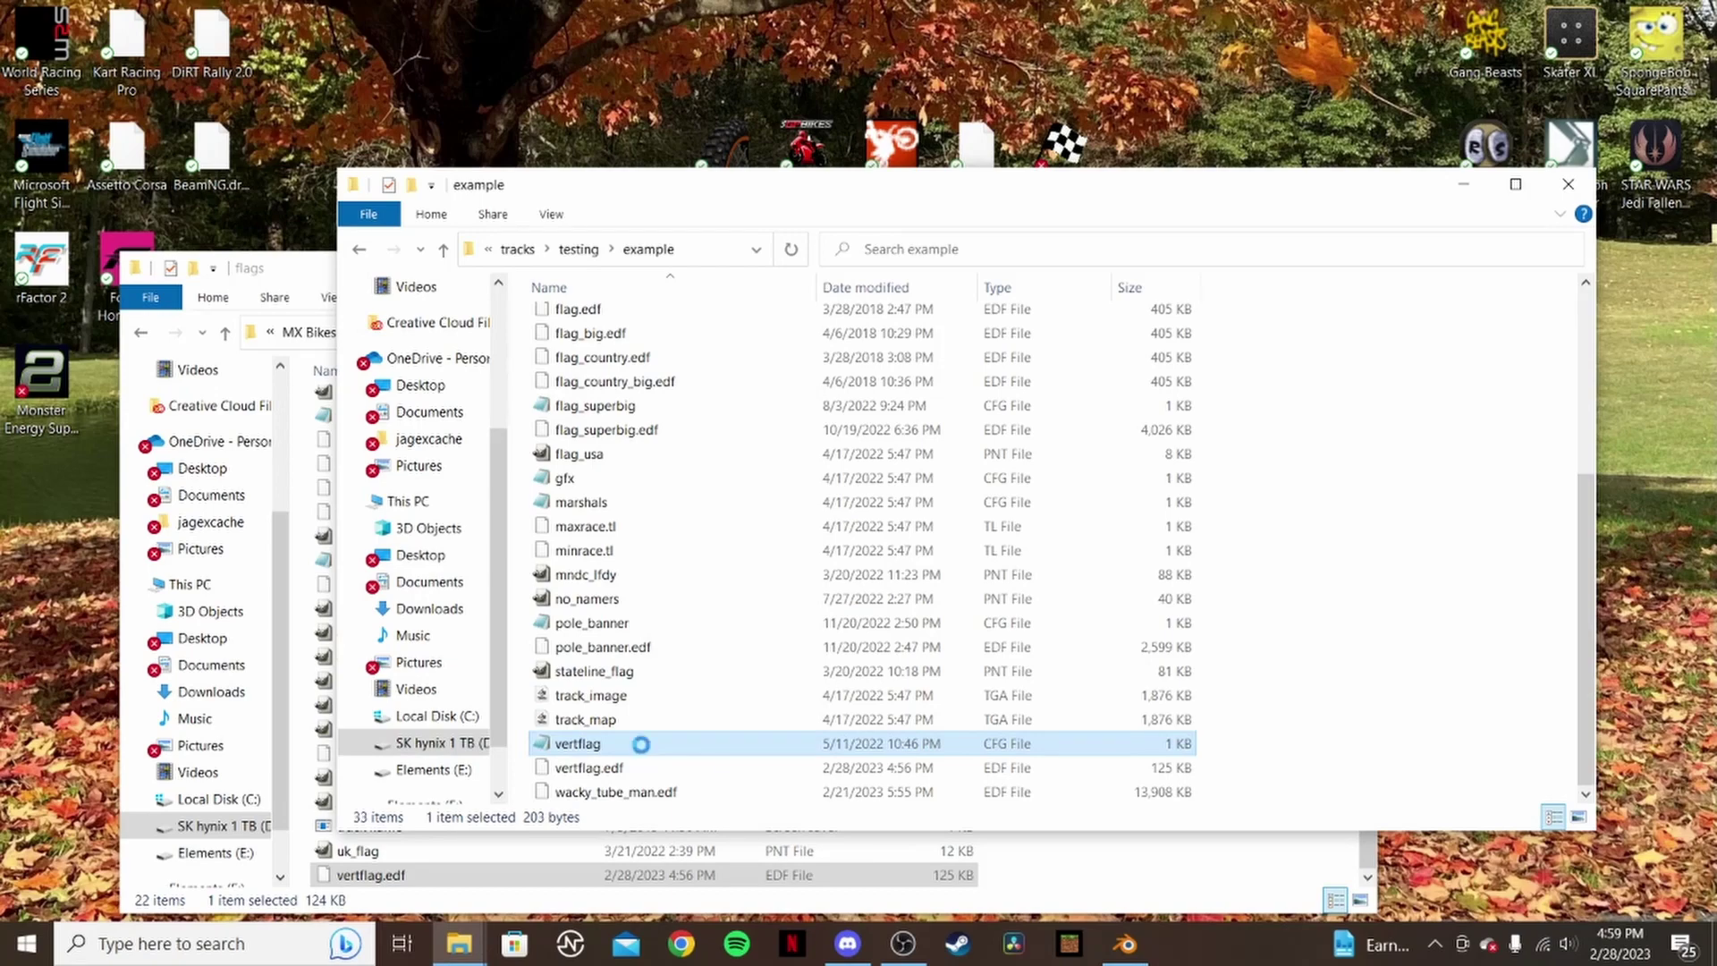
pyautogui.rightClick(641, 744)
pyautogui.click(764, 424)
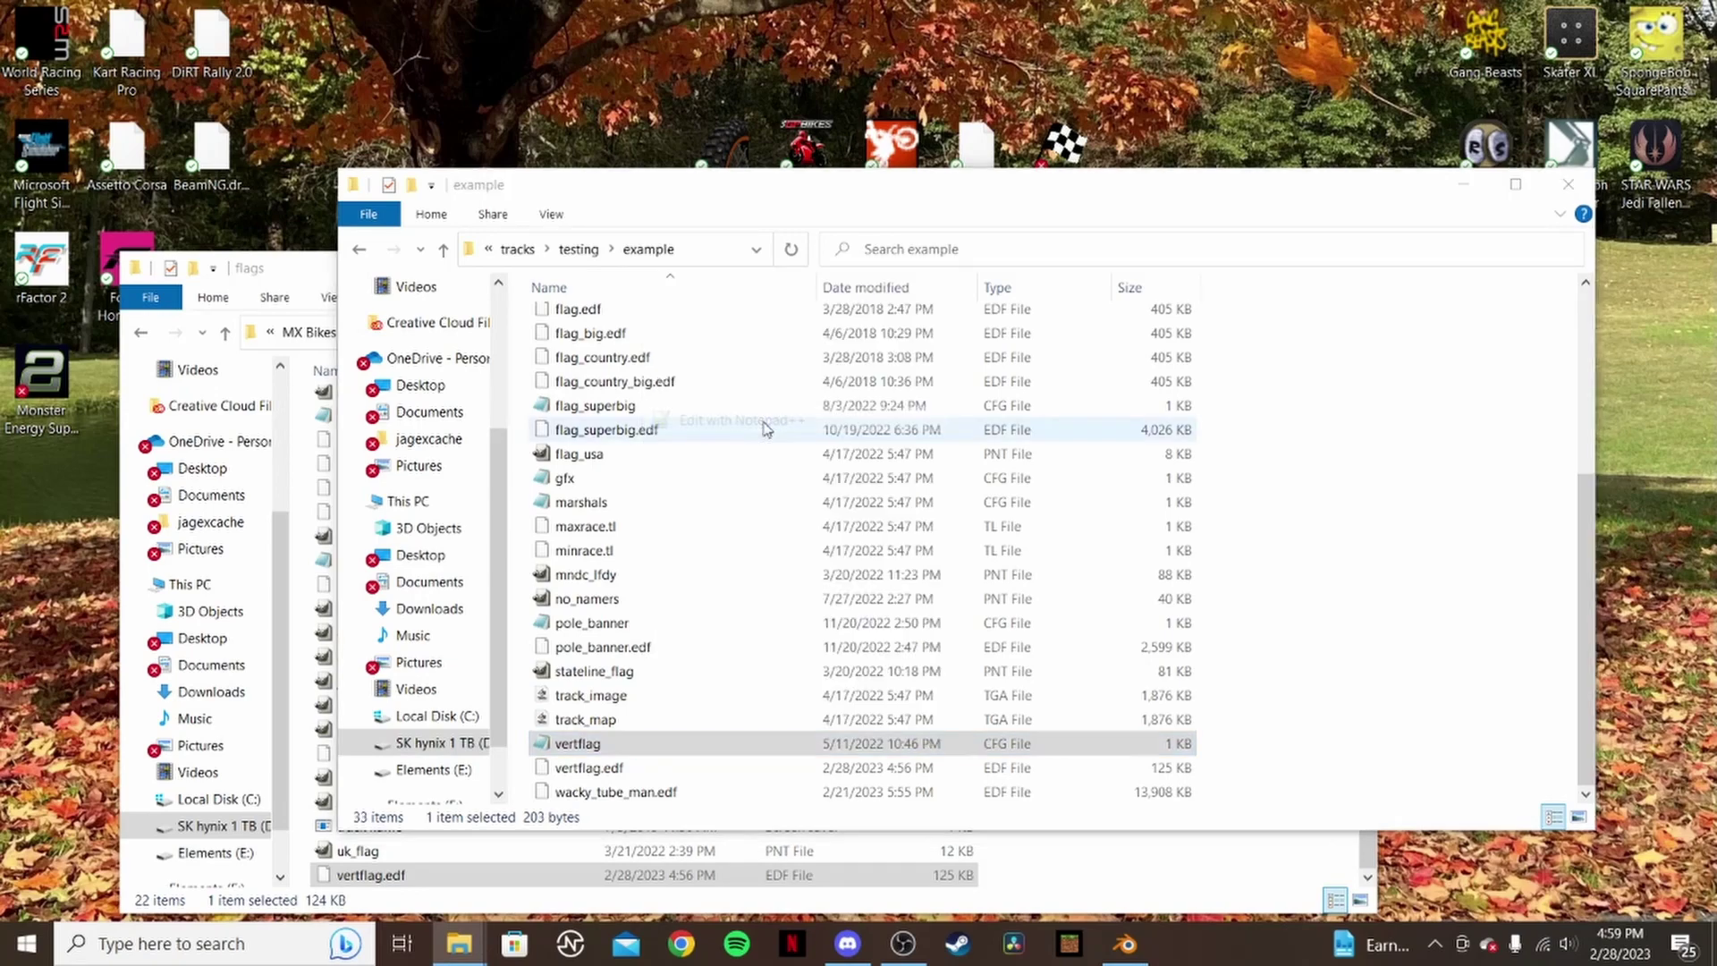
pyautogui.scroll(-4, 768, 693)
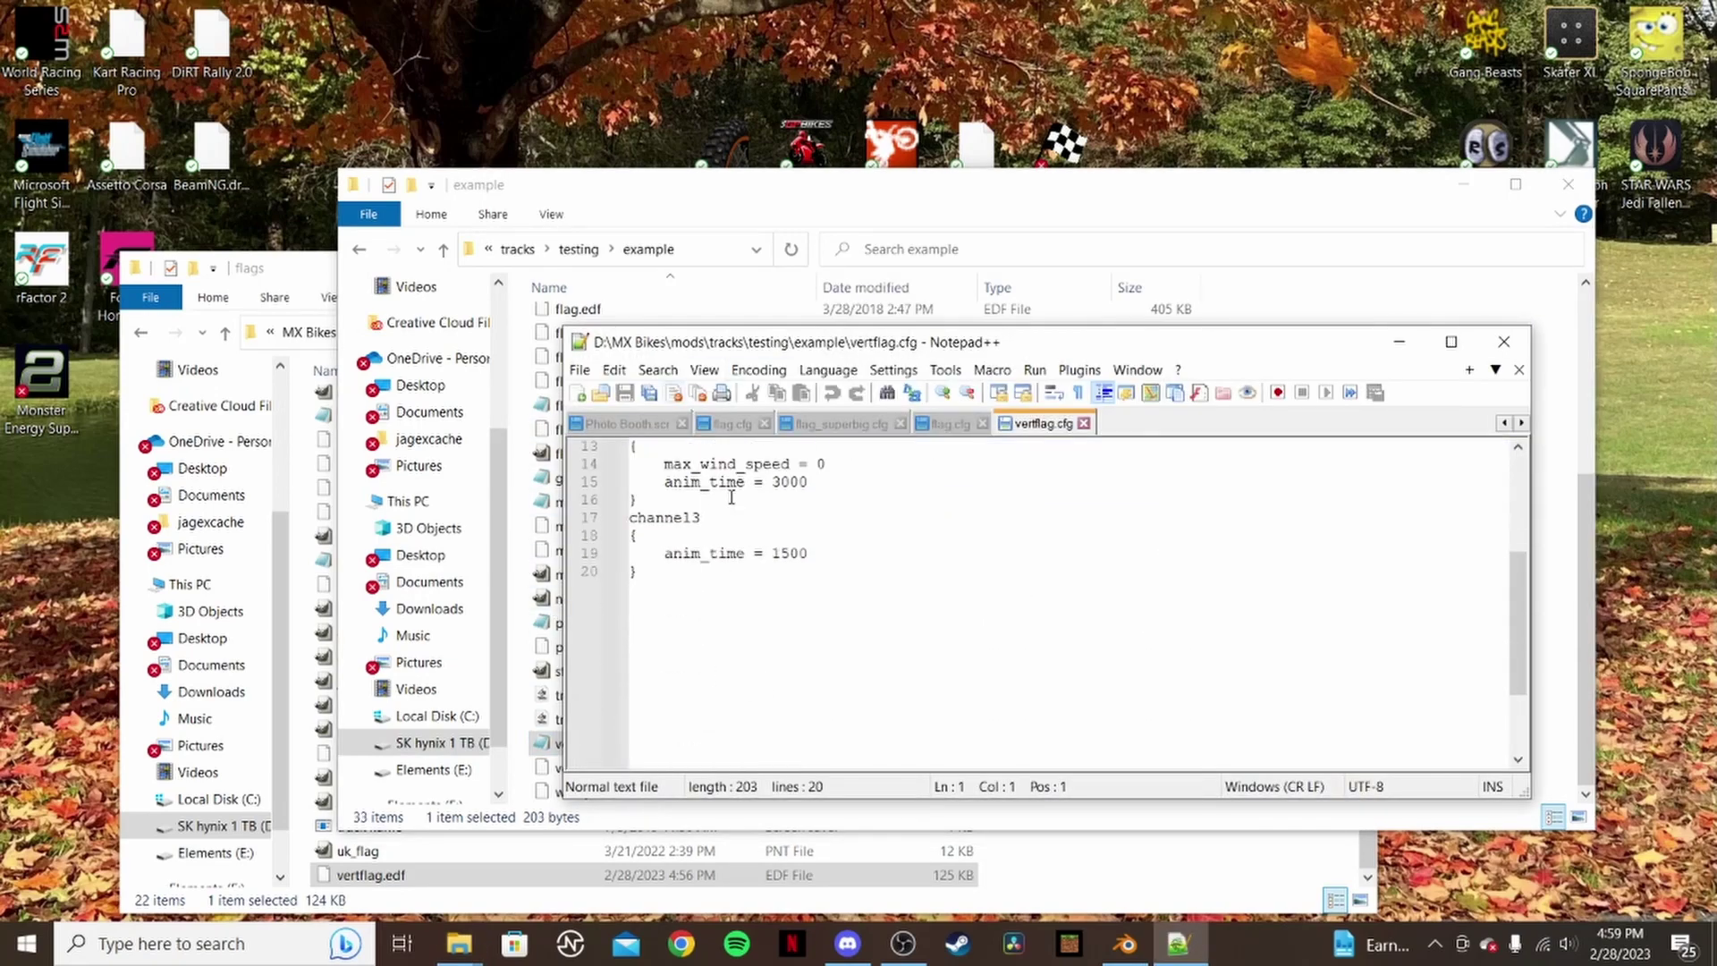
# - Delete the channel1, channel2 and channel3 blocks from vertflag.cfg, keeping only the channel0 block
pyautogui.moveTo(682, 563); pyautogui.dragTo(612, 572)
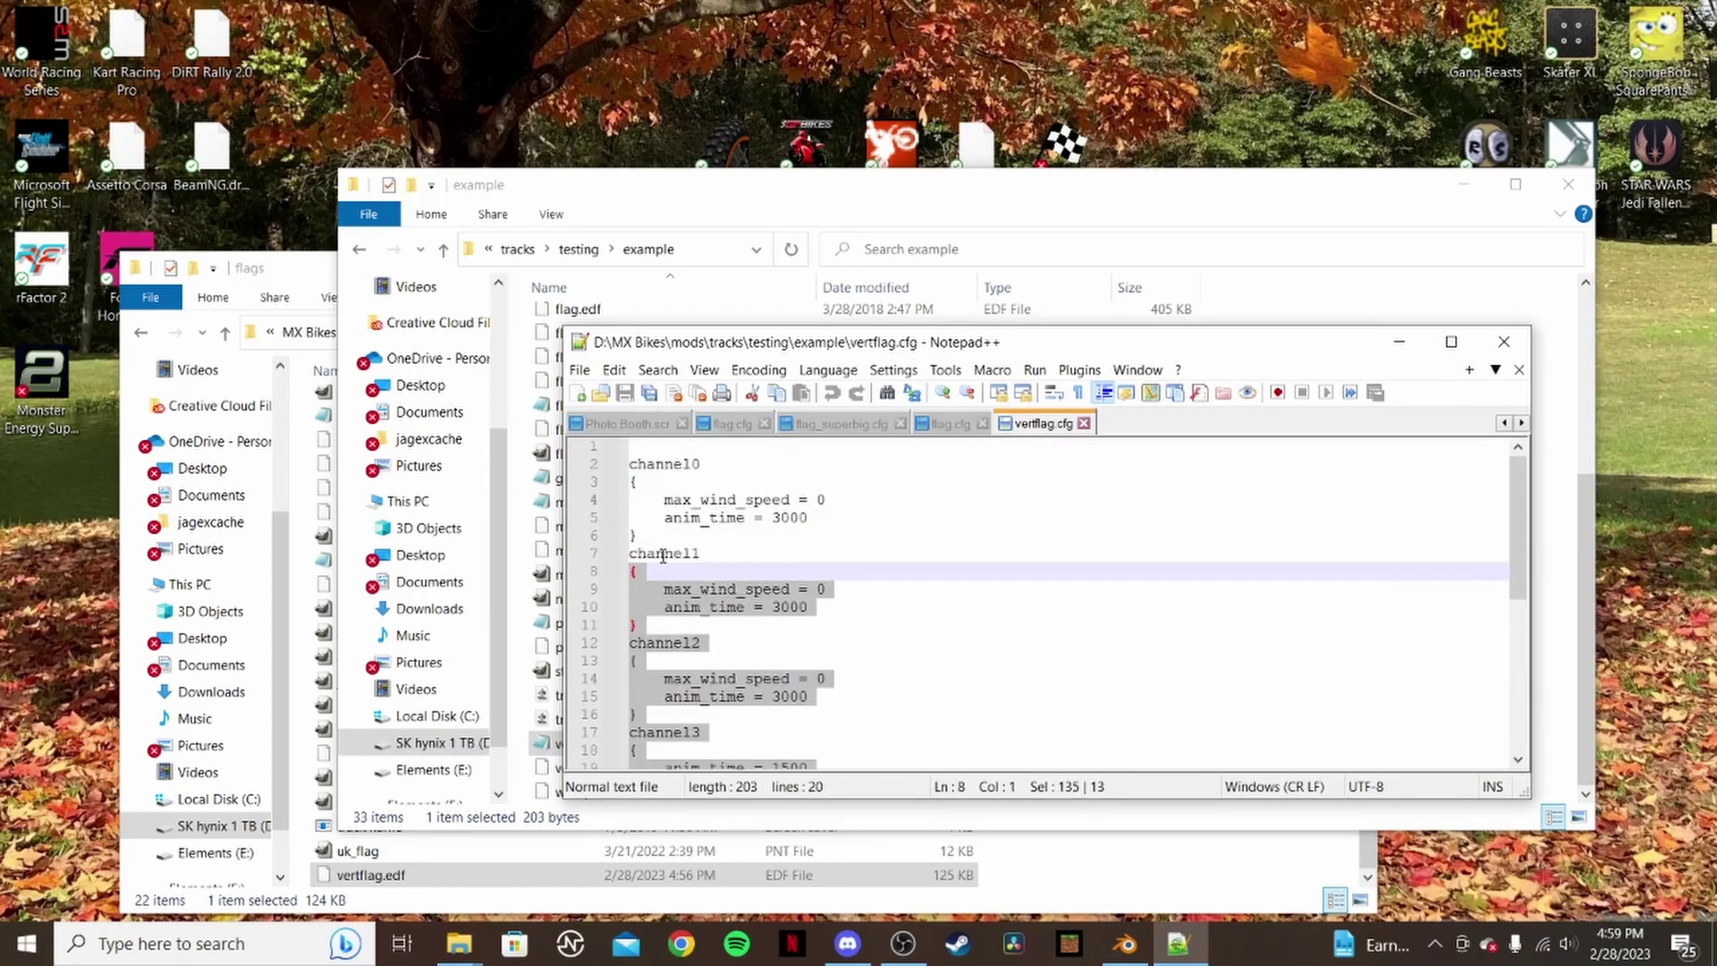
pyautogui.press('BackSpace')
pyautogui.press('BackSpace')
pyautogui.press('BackSpace')
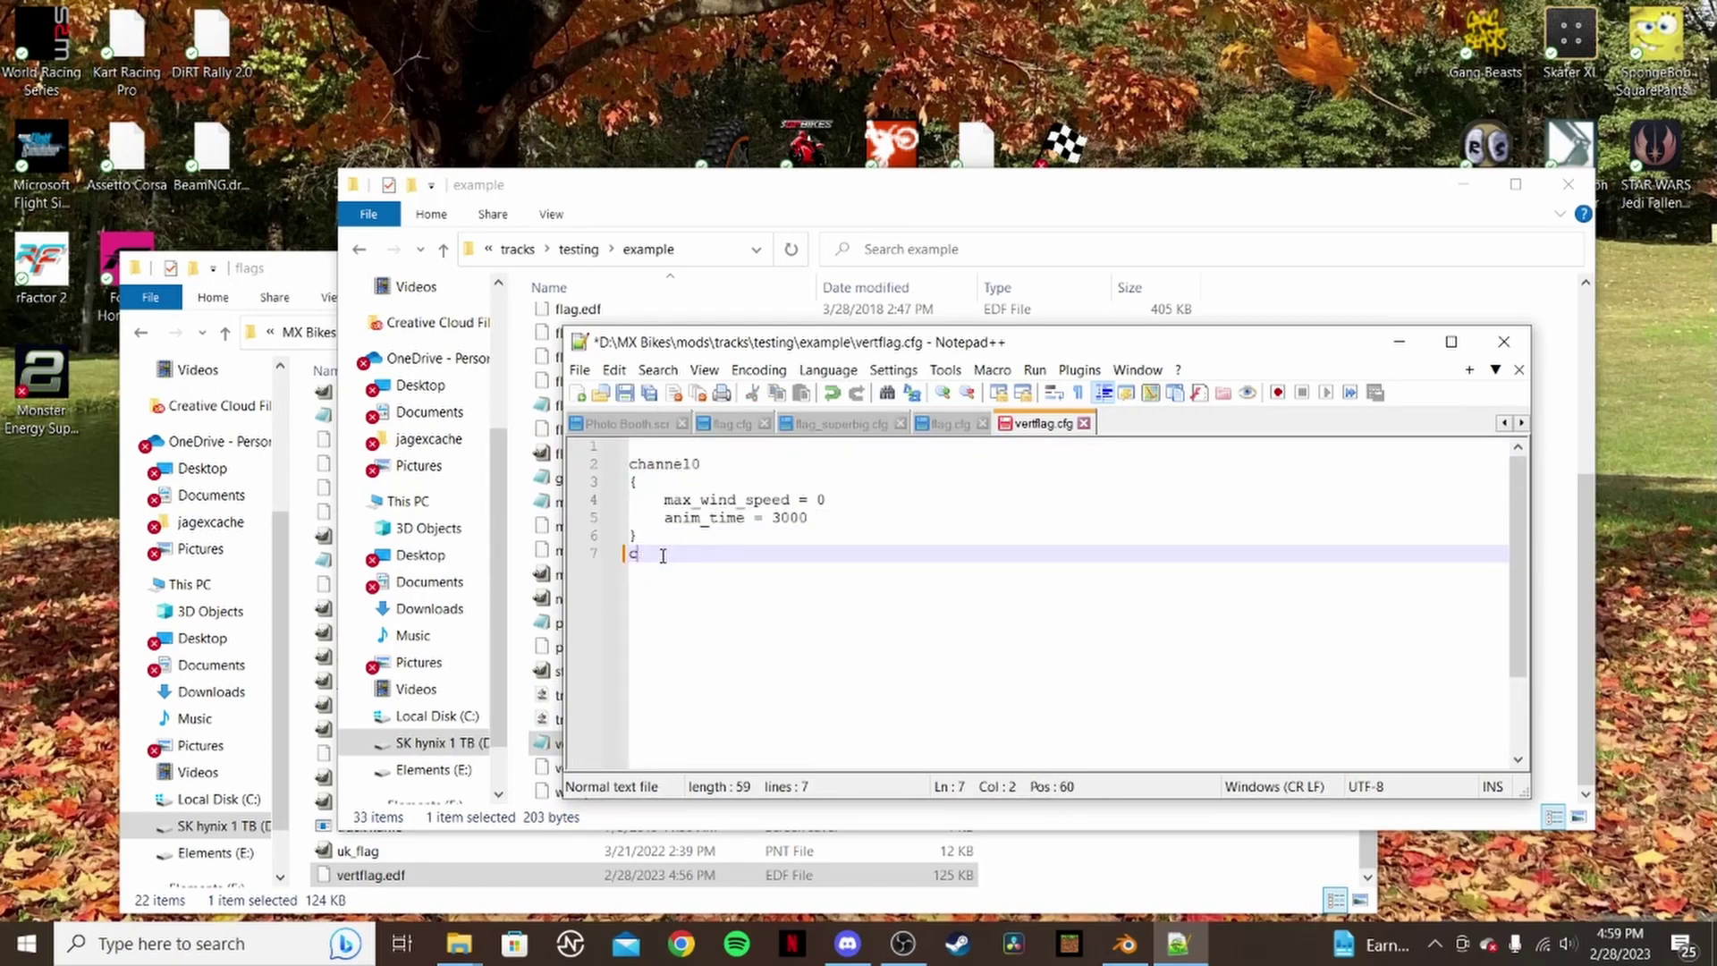
pyautogui.press('BackSpace')
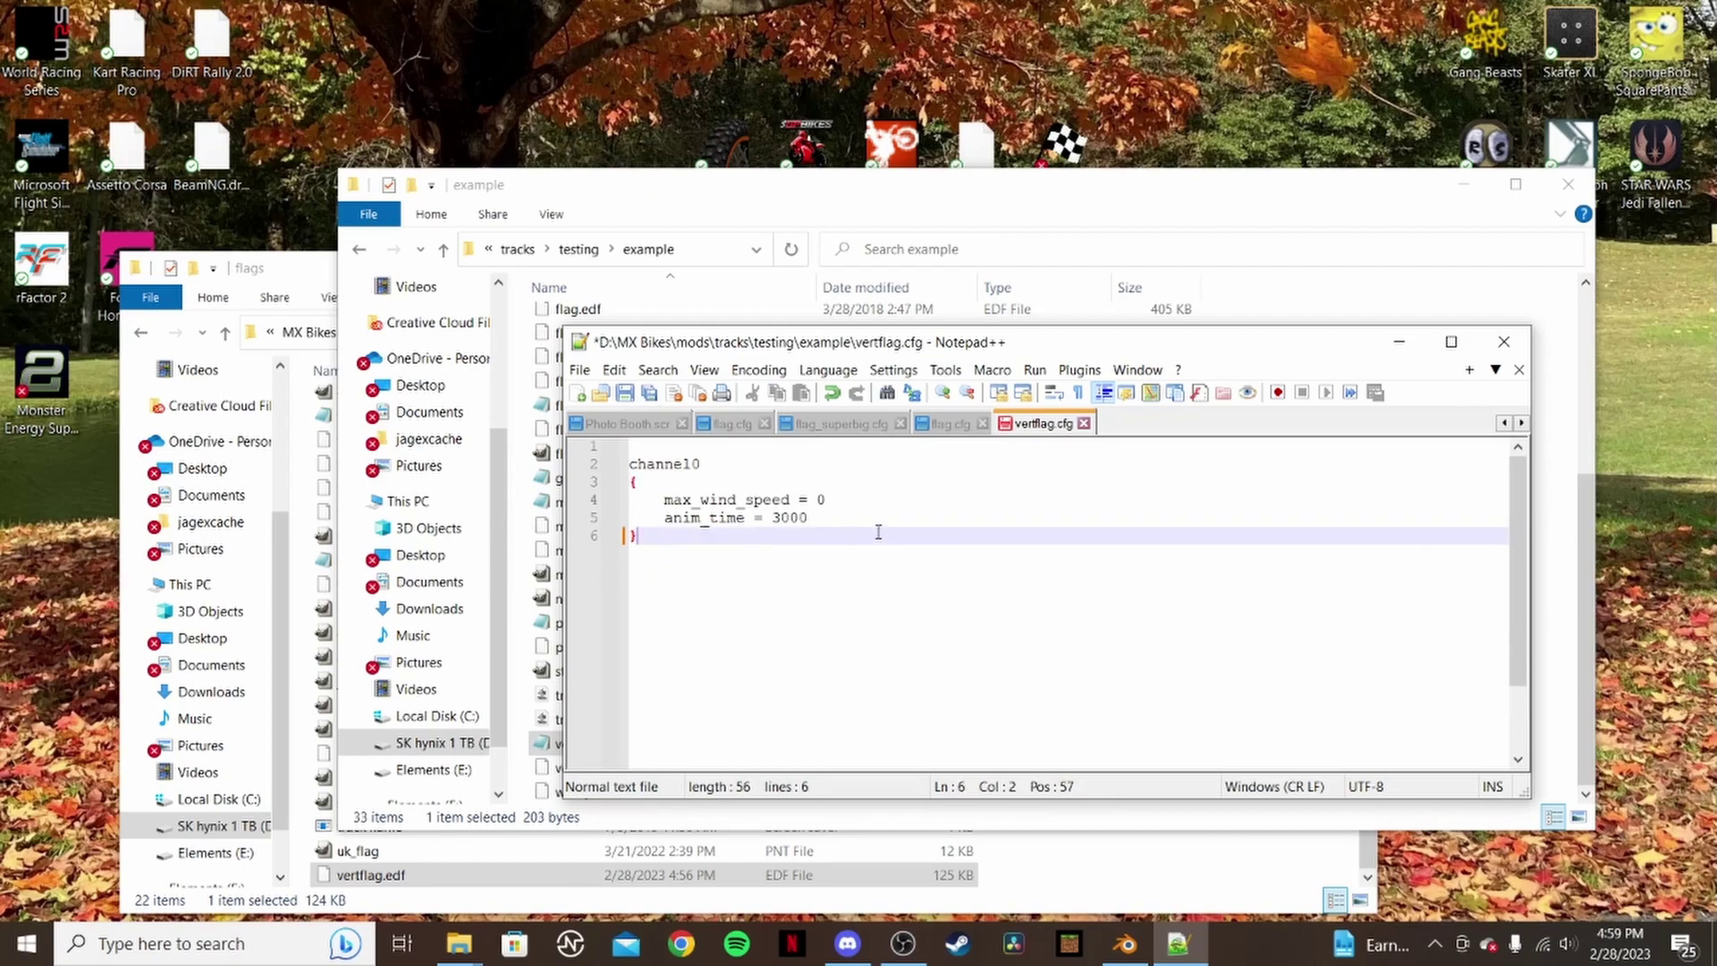
# - Set channel0's anim_time to 4500 in vertflag.cfg and save the file
pyautogui.click(779, 519)
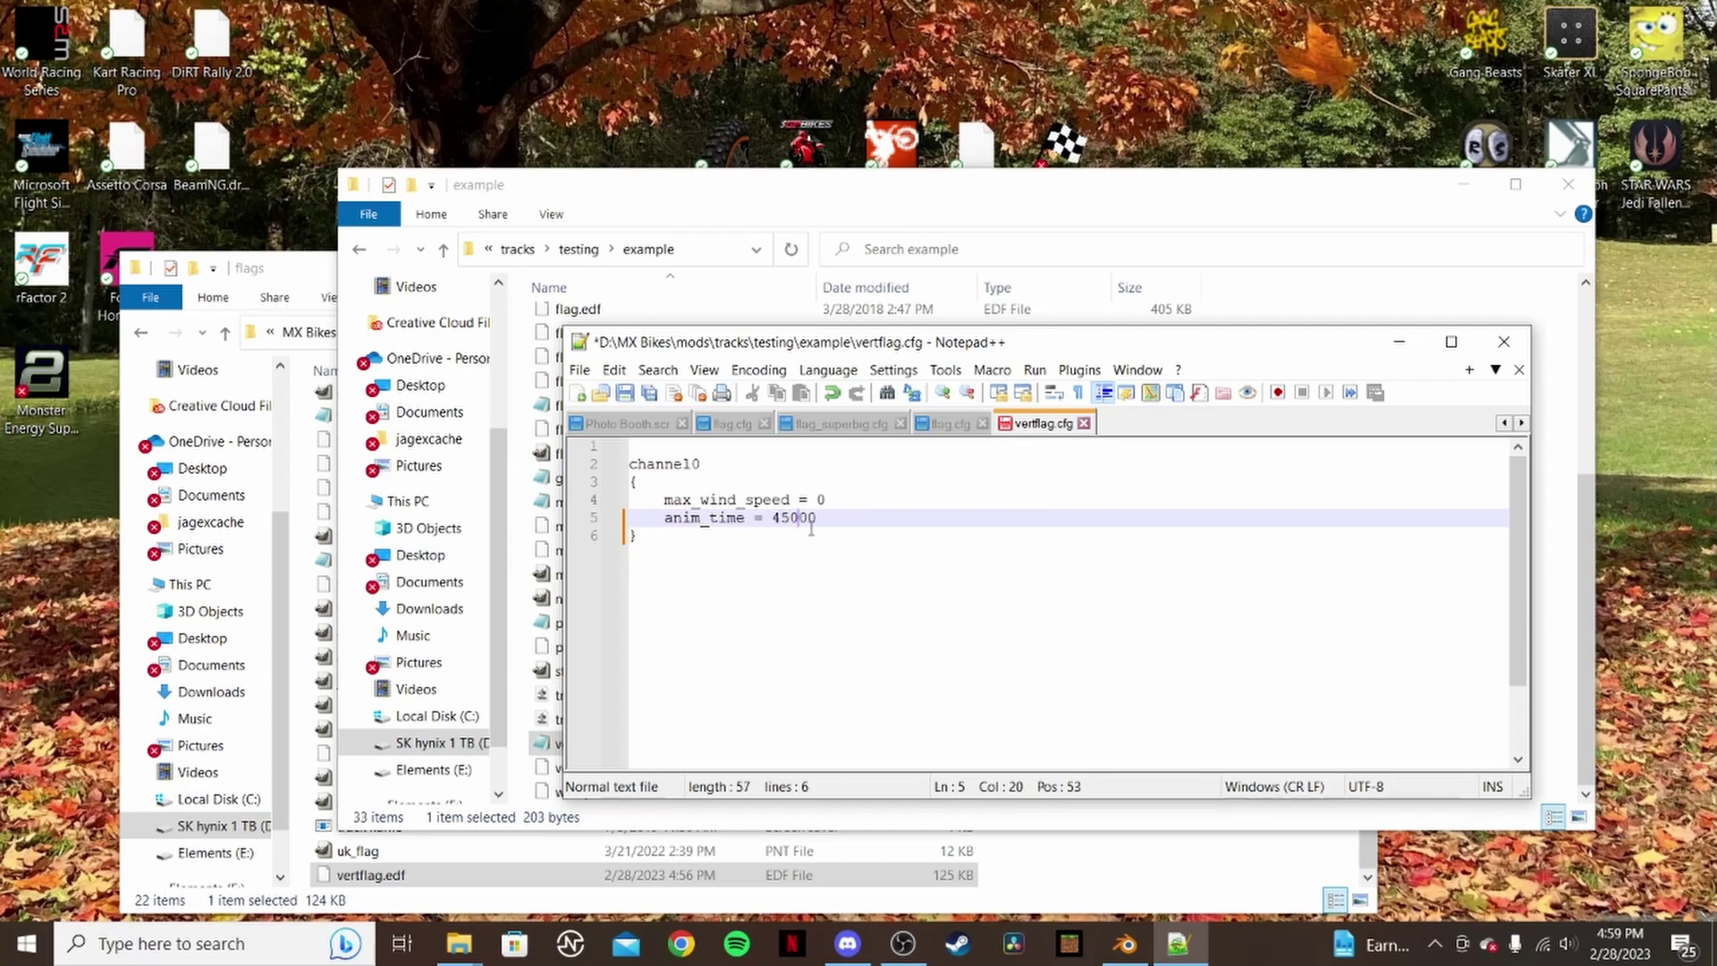
pyautogui.click(720, 552)
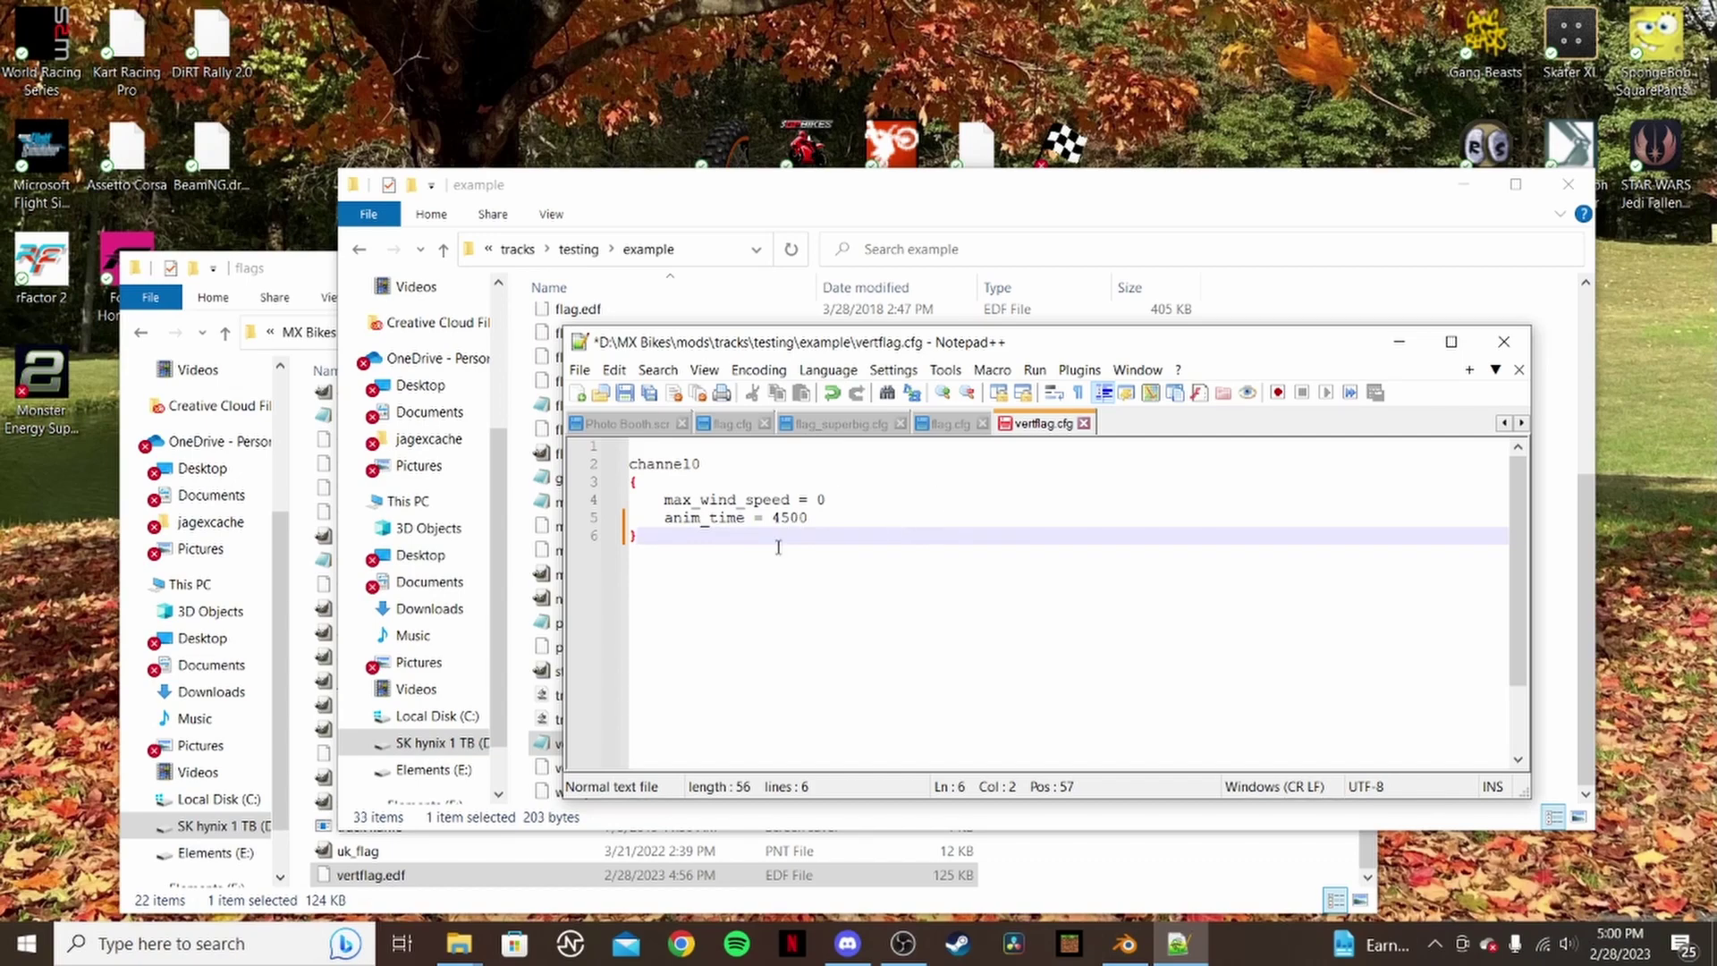
pyautogui.click(624, 393)
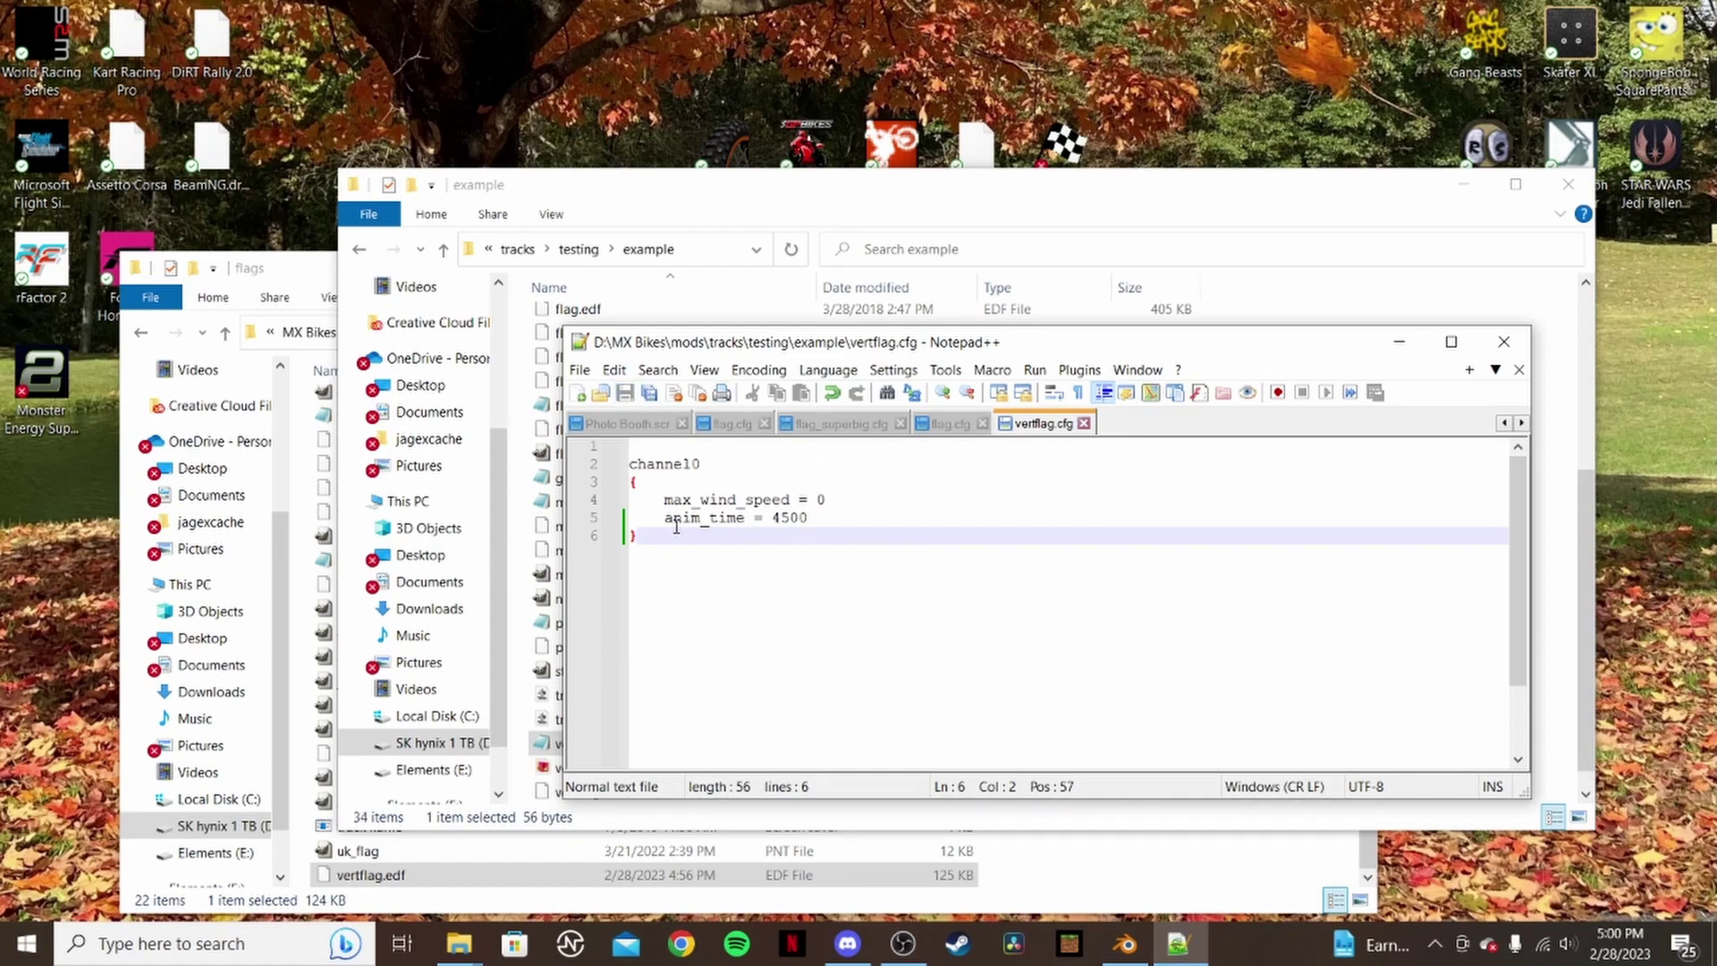
# - Check the flag animation's start and end frames in Blender's timeline, and return to vertflag.cfg in Notepad++
pyautogui.click(1125, 943)
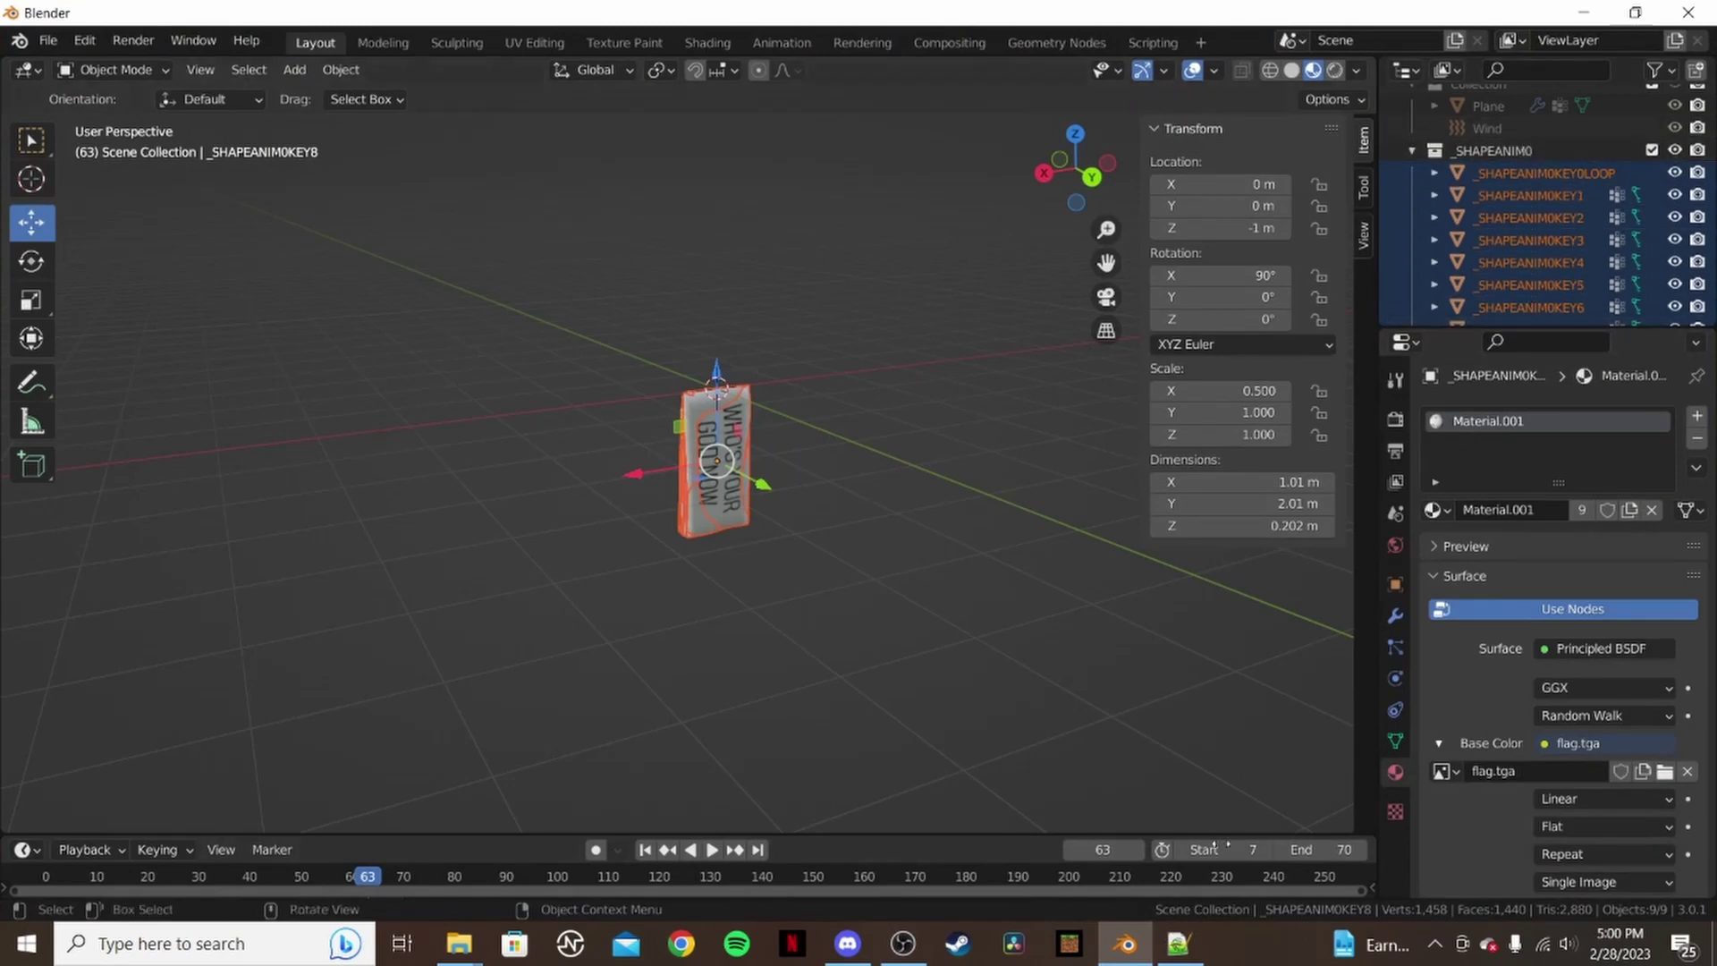
pyautogui.click(1177, 946)
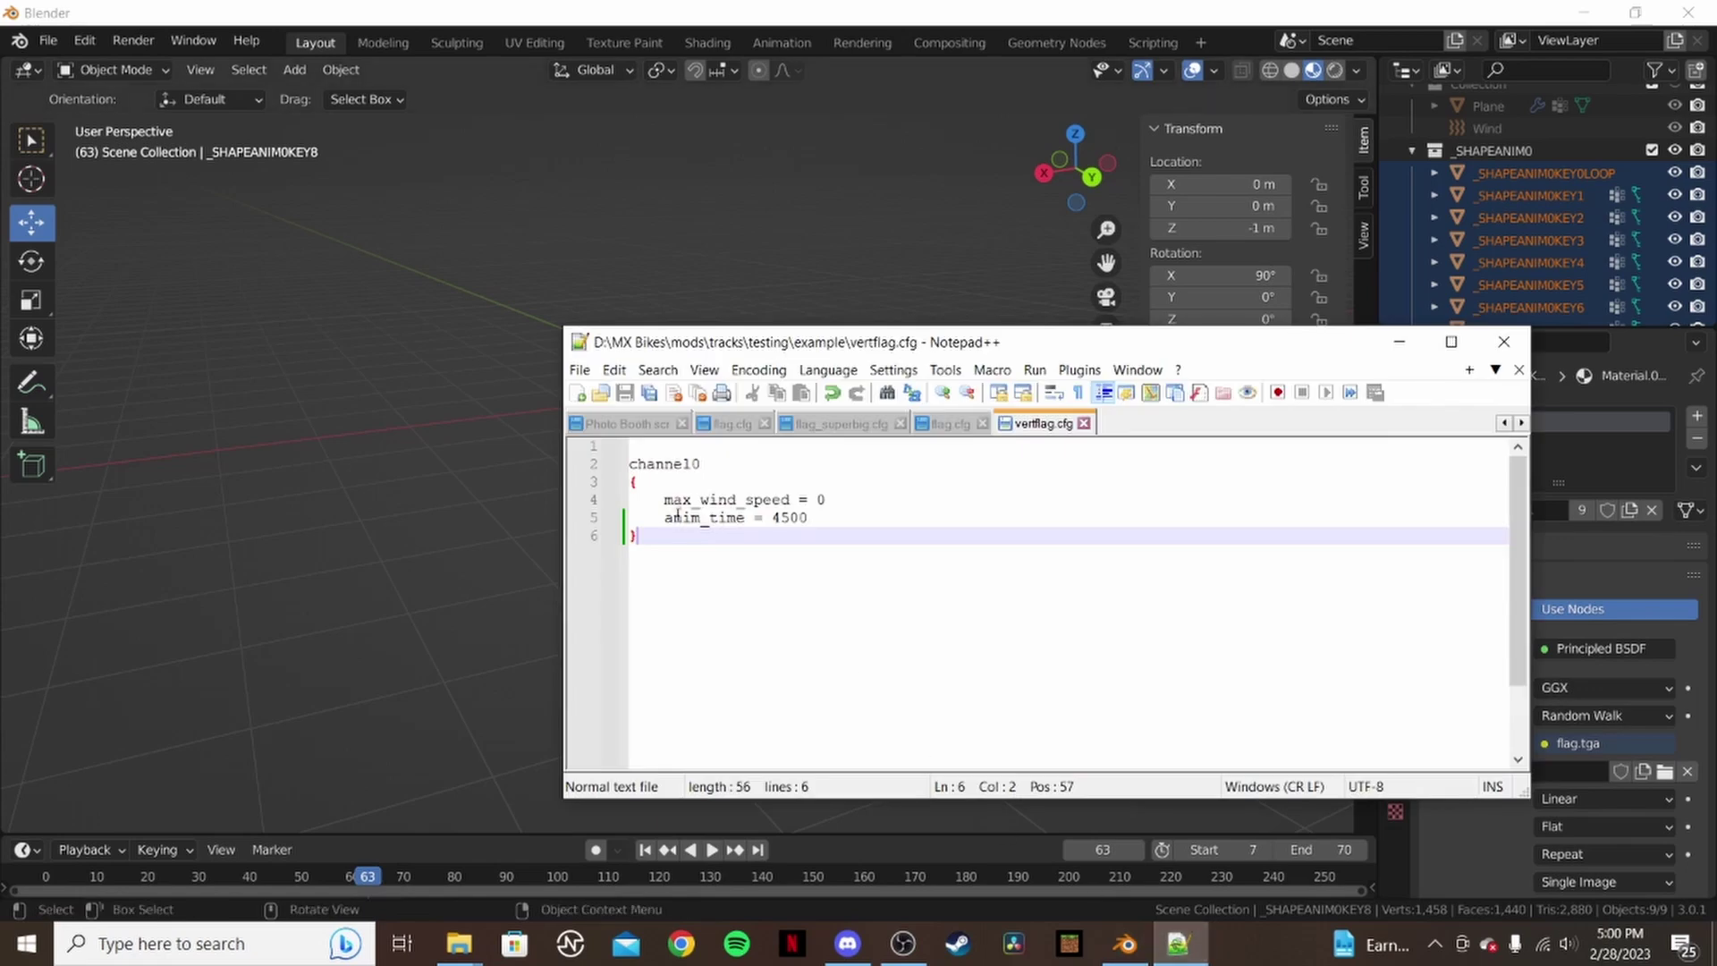
# - Close Notepad++, minimize Blender and delete the bak backup of vertflag.cfg from the example folder
pyautogui.click(1503, 342)
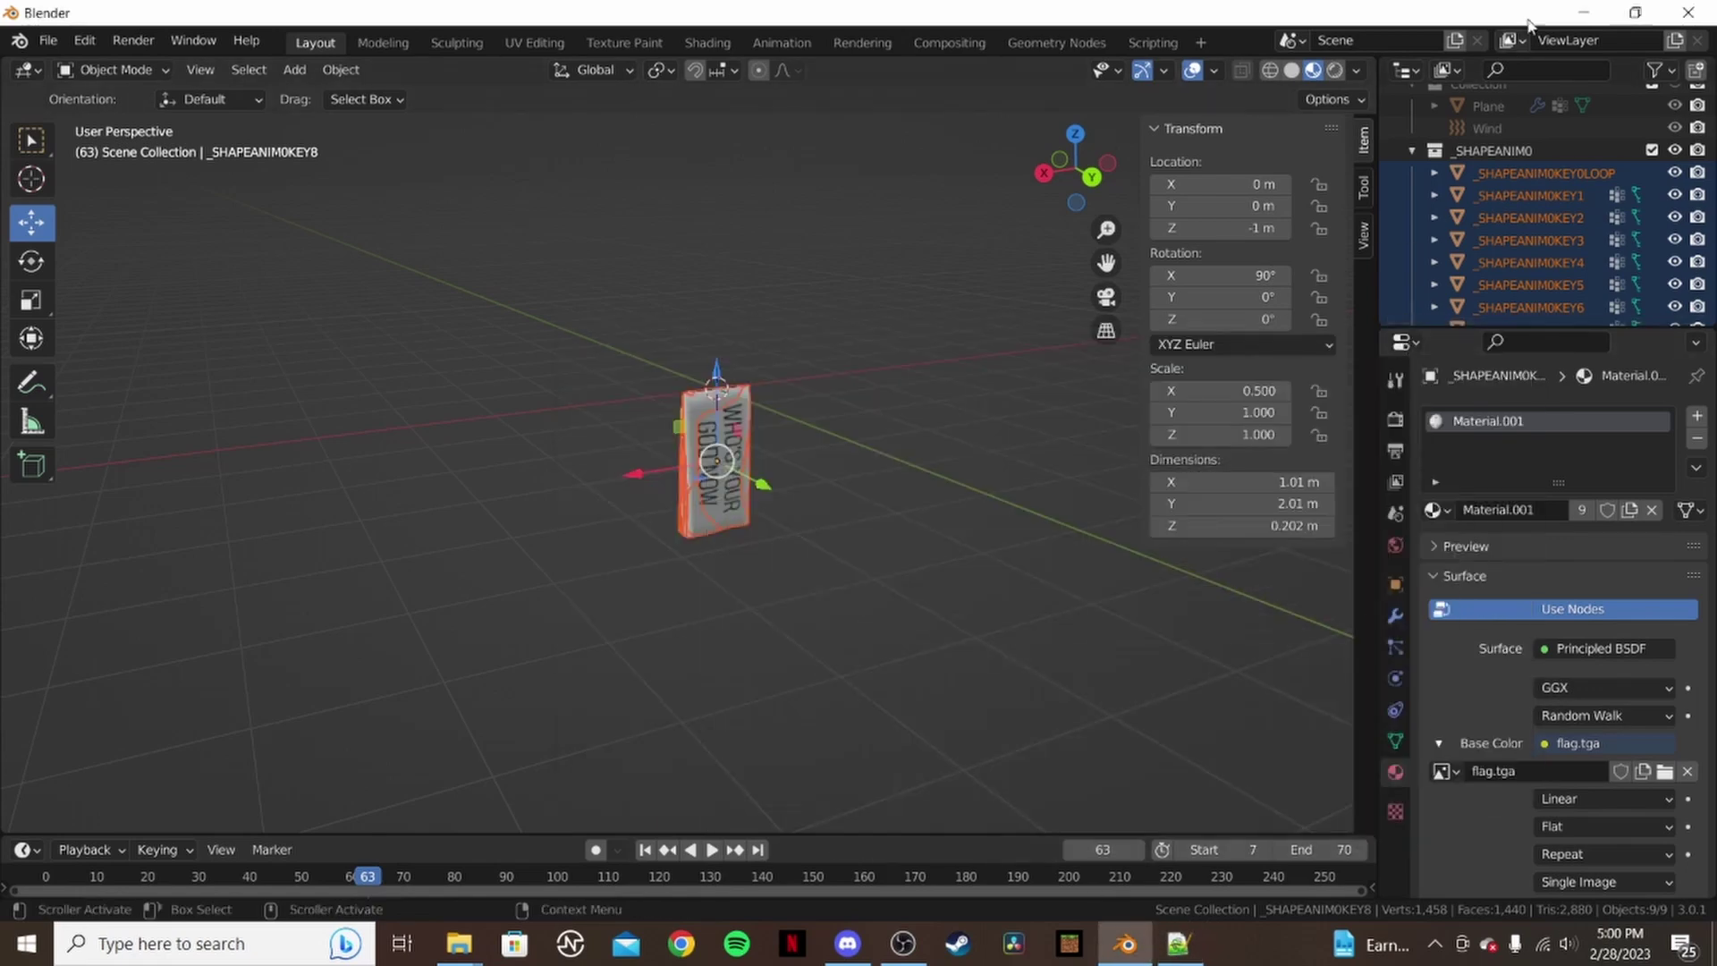
pyautogui.click(1579, 14)
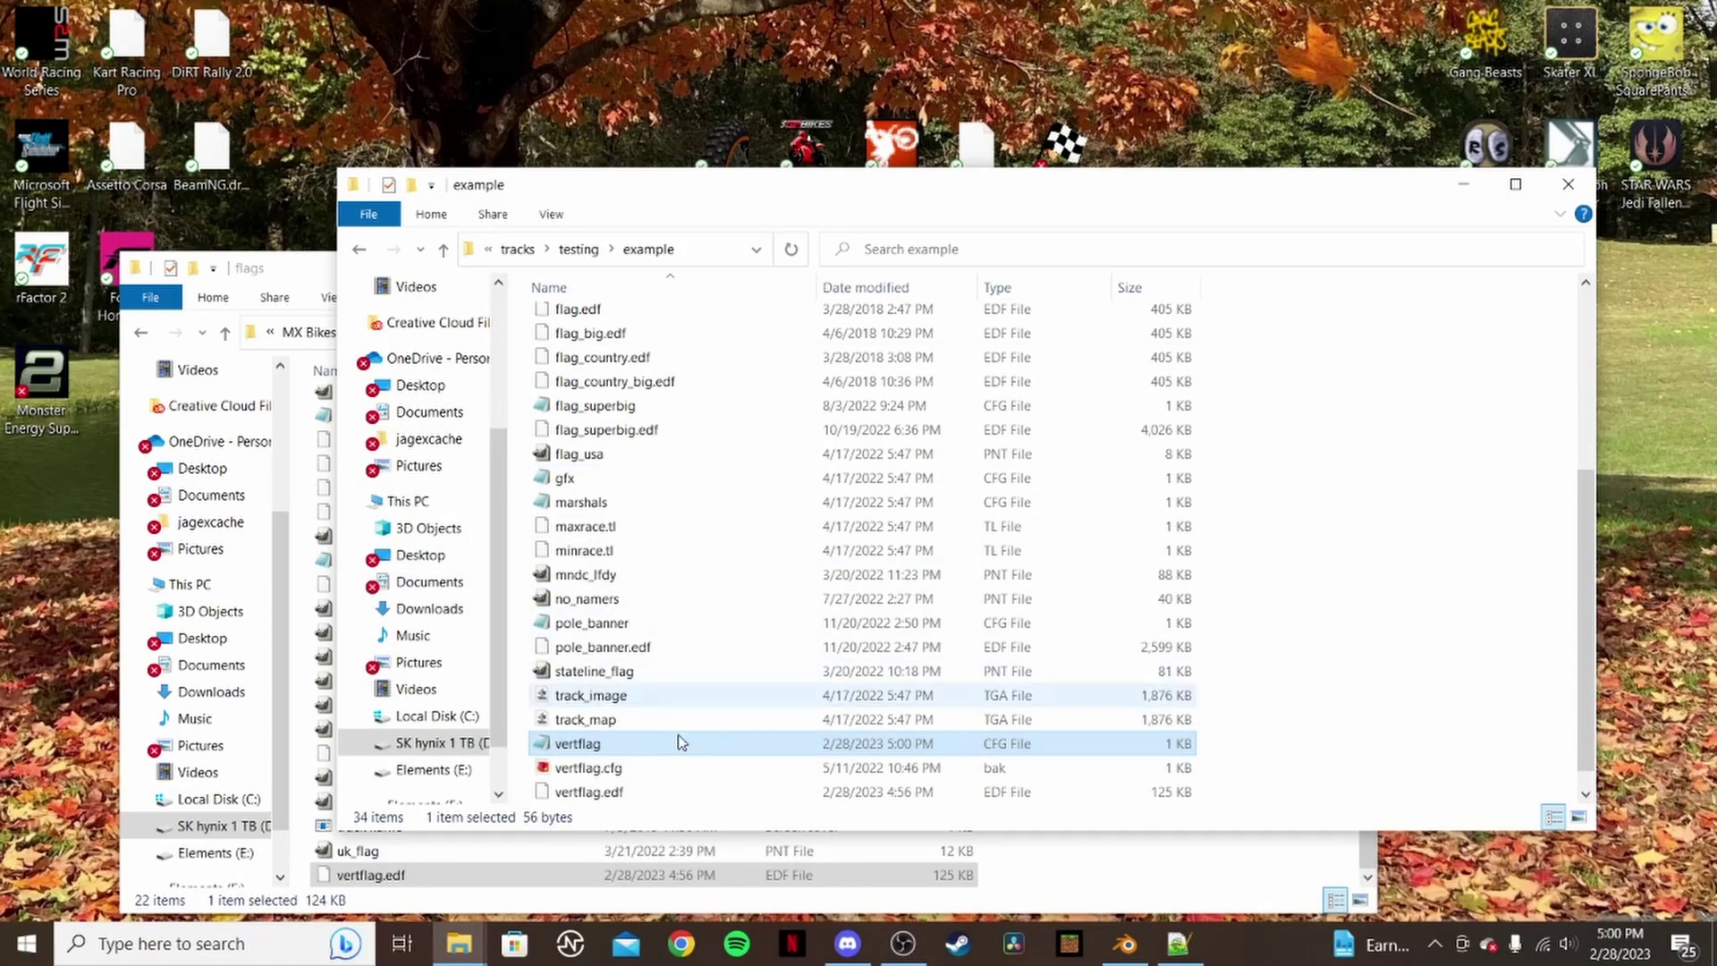
pyautogui.press('Delete')
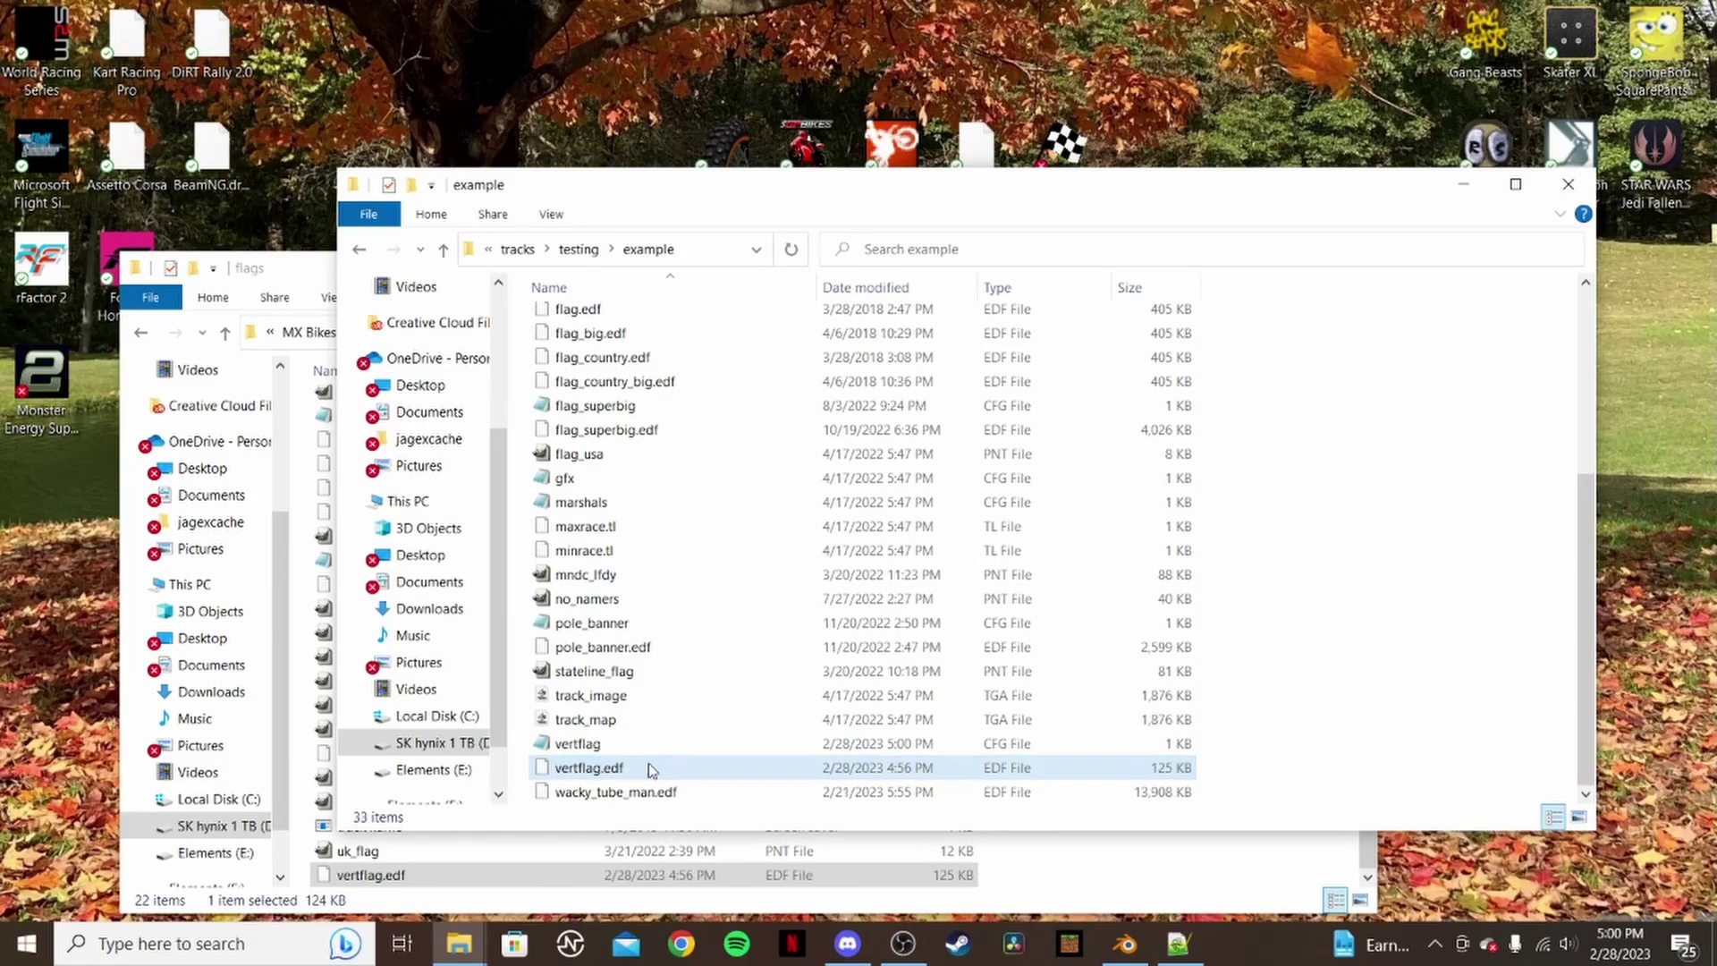
# - Launch MX Bikes from the desktop and choose Example Track for a testing session
pyautogui.moveTo(900, 192); pyautogui.dragTo(789, 386)
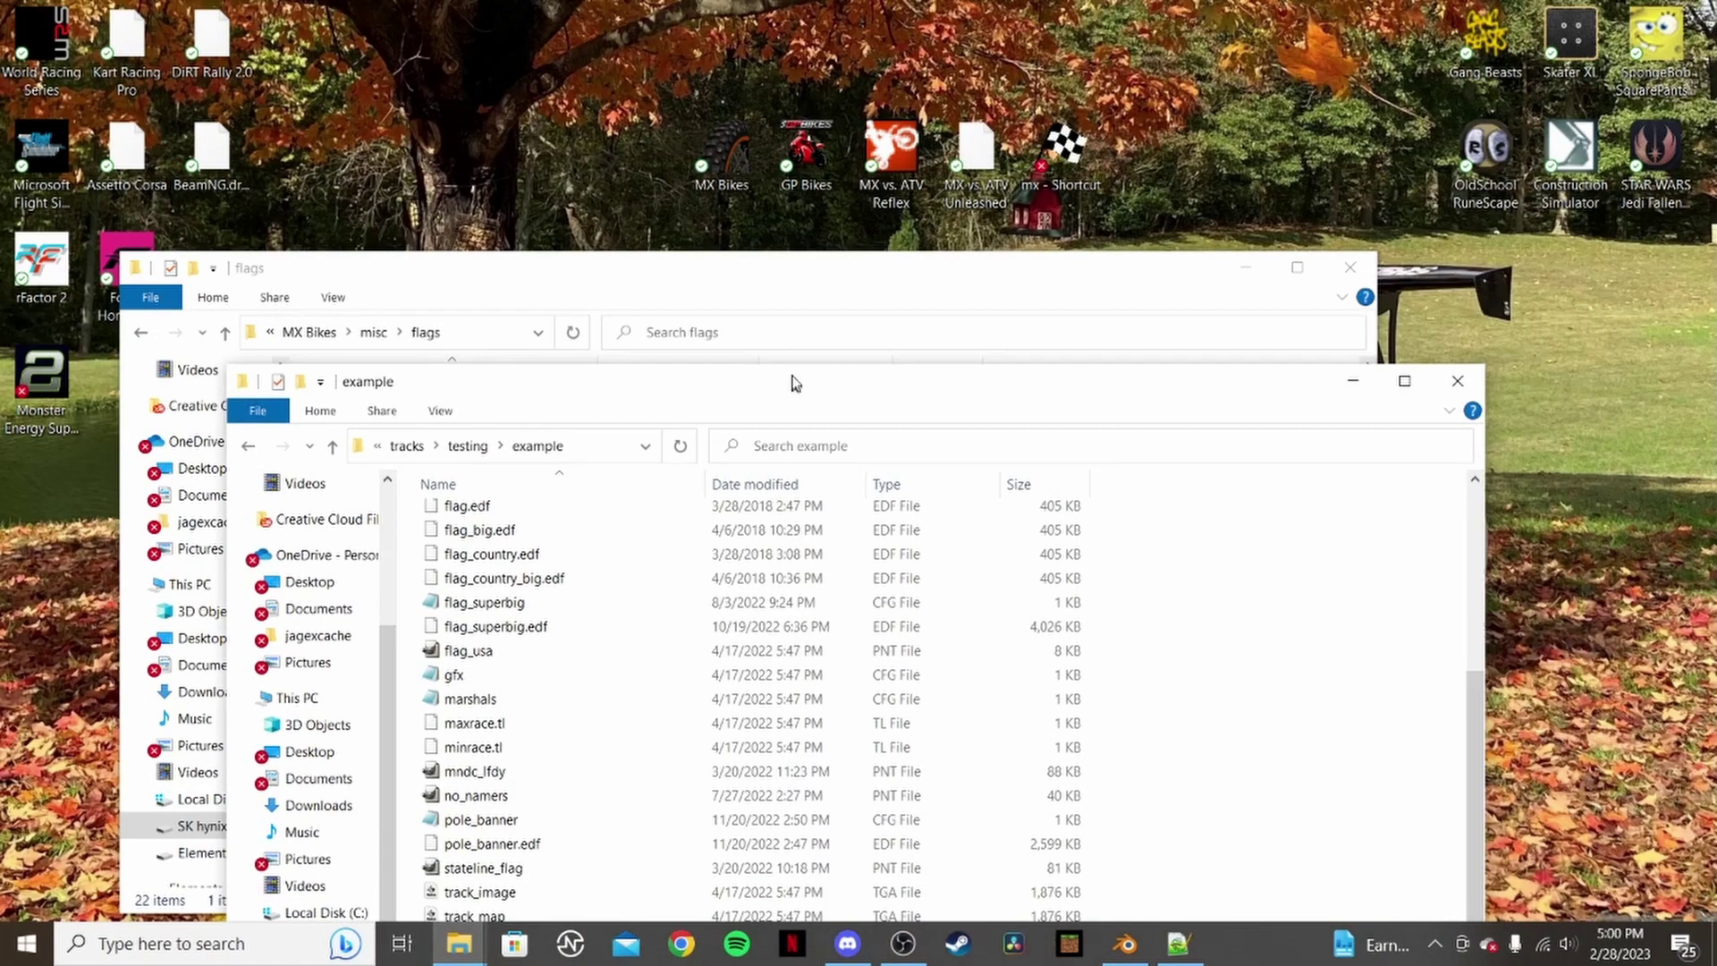
pyautogui.click(713, 150)
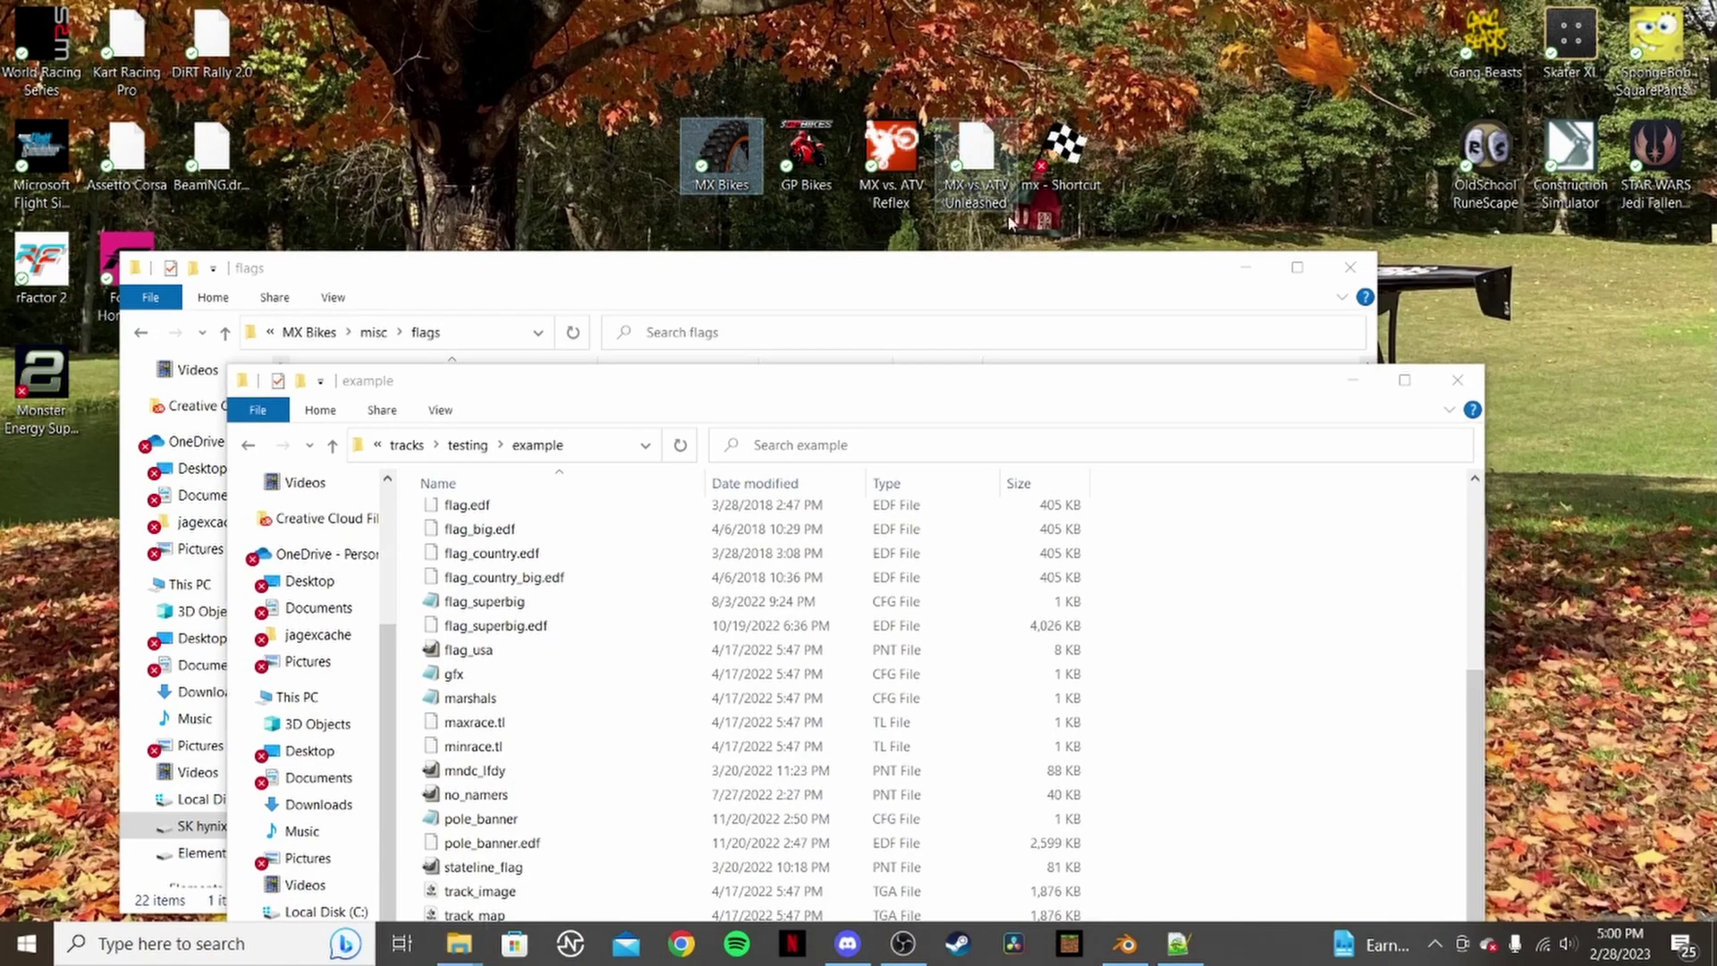
pyautogui.doubleClick(732, 160)
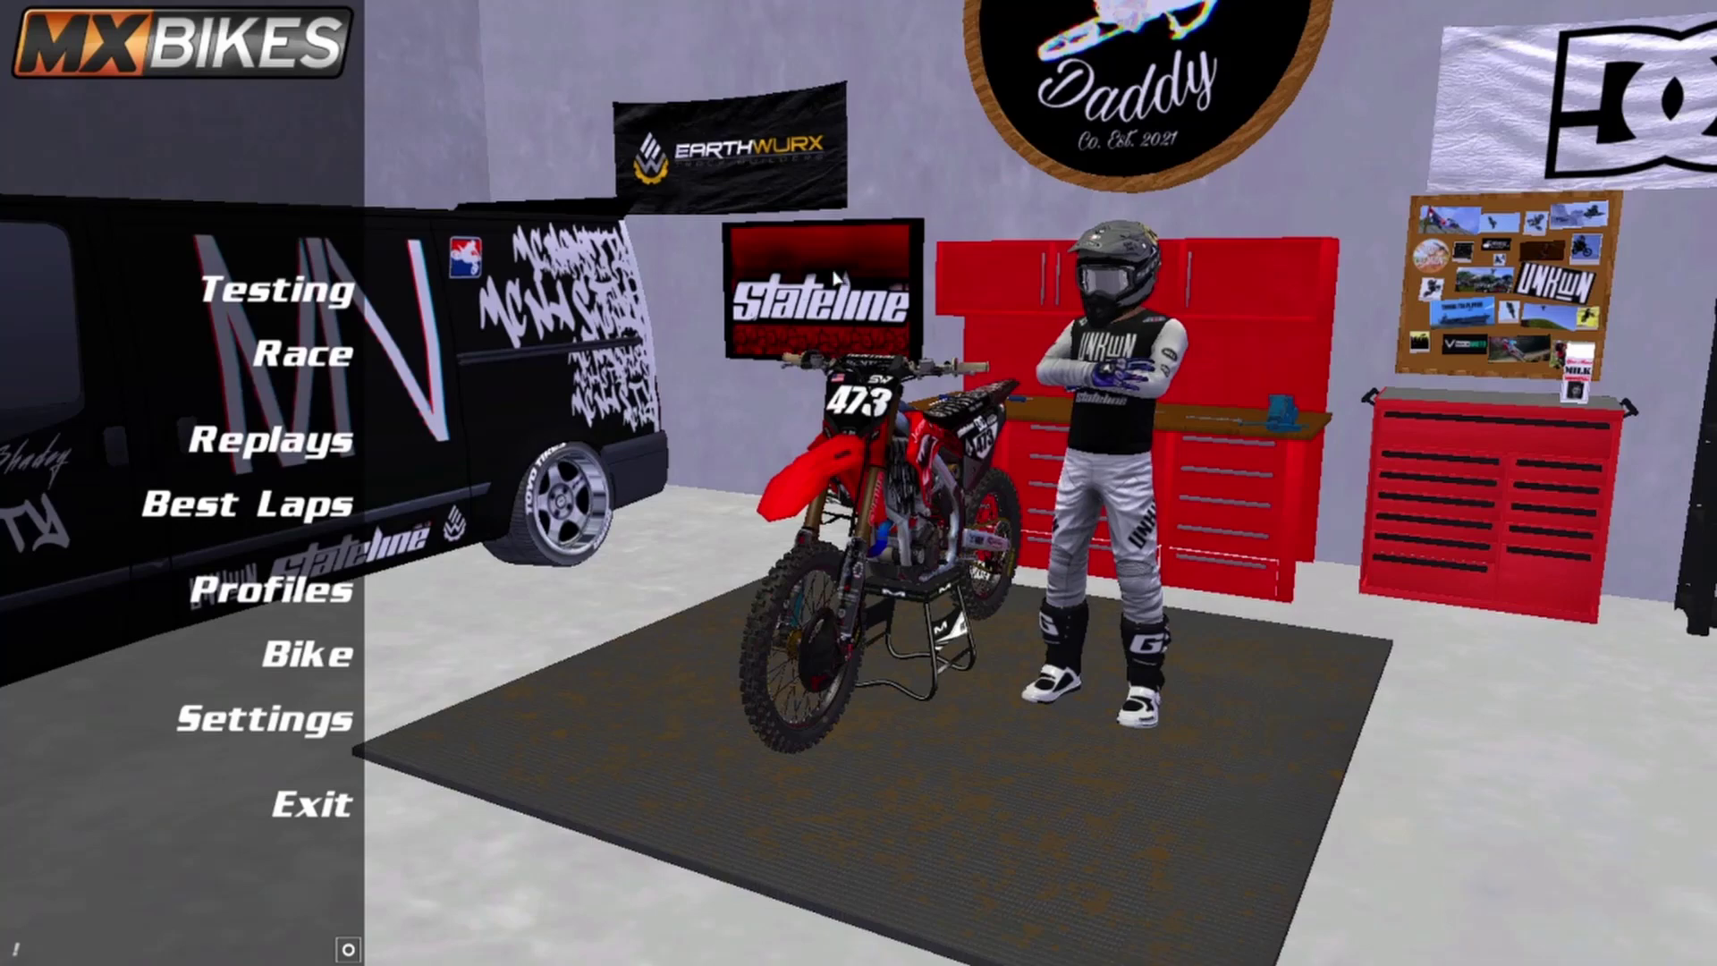
pyautogui.click(268, 290)
pyautogui.click(651, 160)
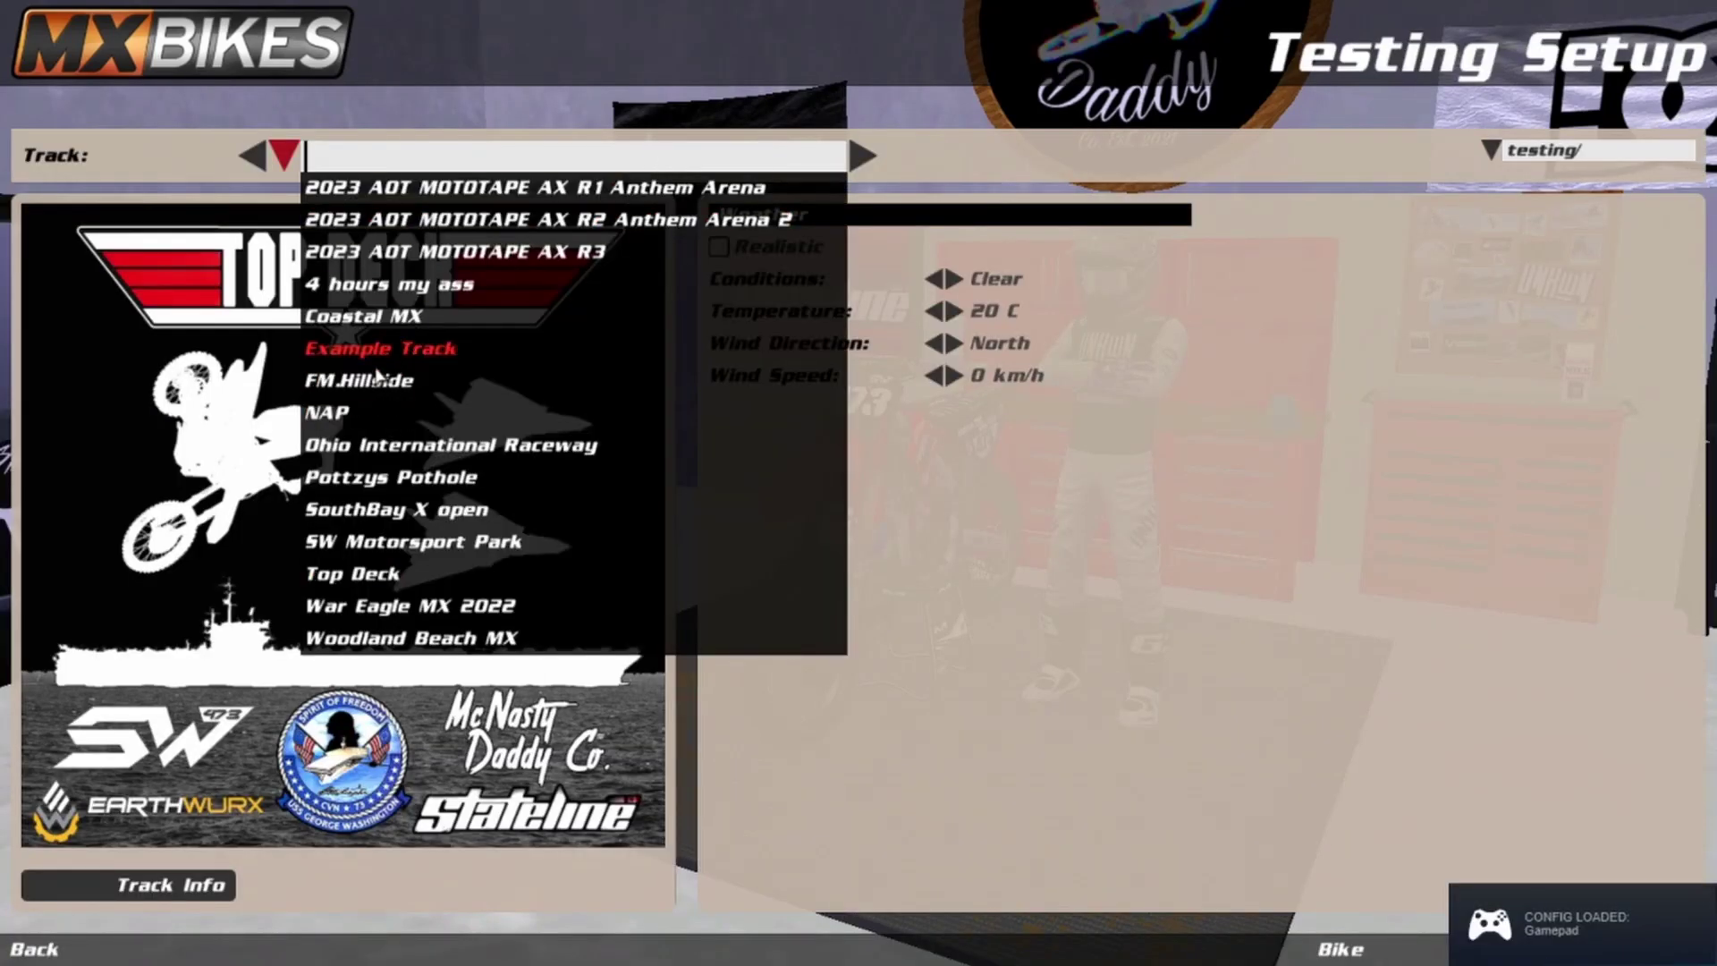
pyautogui.click(409, 353)
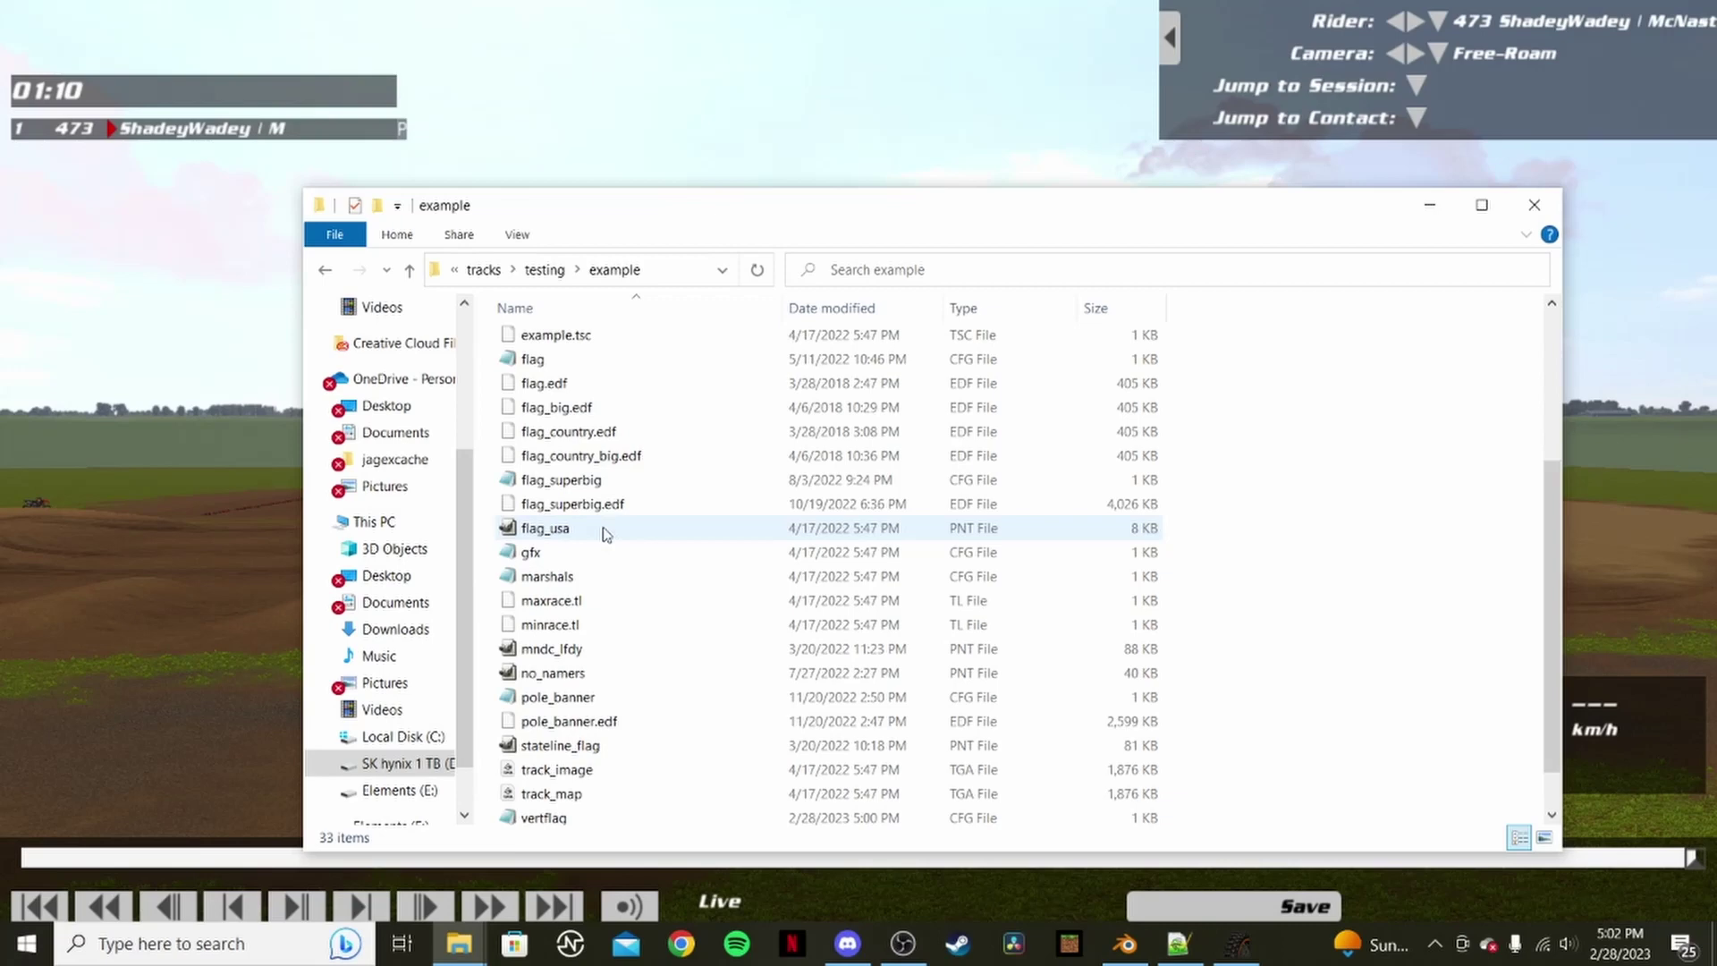
# - Open example.scr from the example folder in Notepad++, change obj1's data entry to vertflag.cfg and save the file
pyautogui.scroll(-3, 602, 528)
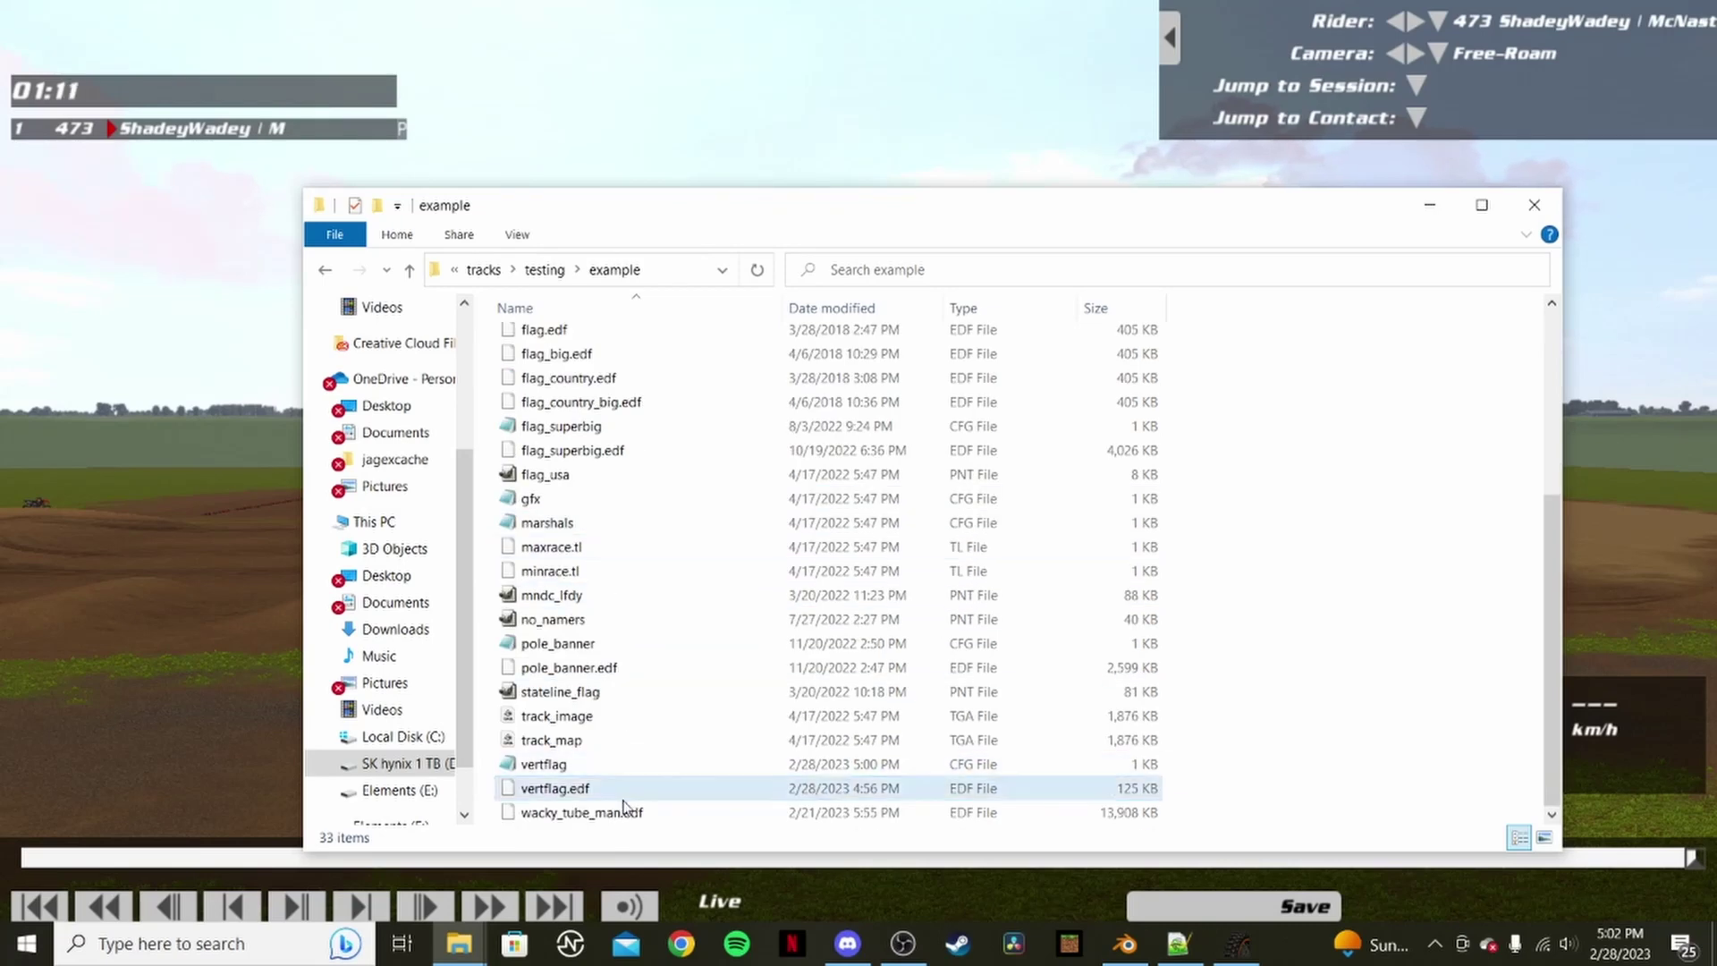
pyautogui.scroll(3, 602, 575)
pyautogui.click(598, 433)
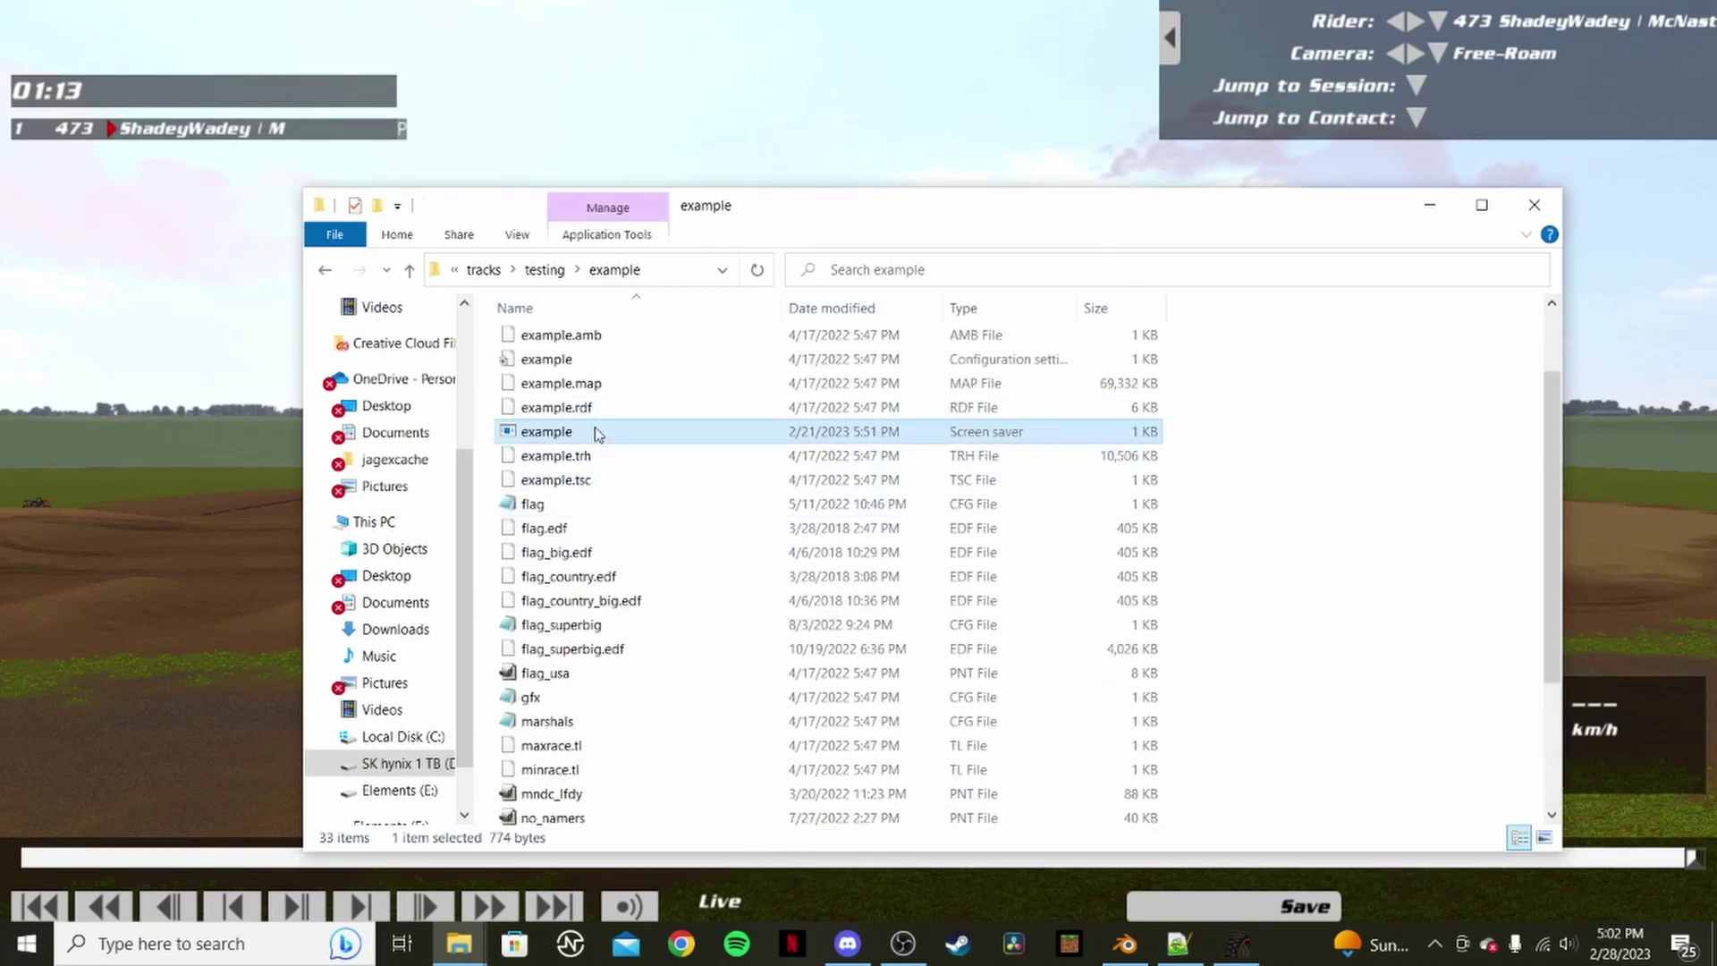
pyautogui.rightClick(598, 434)
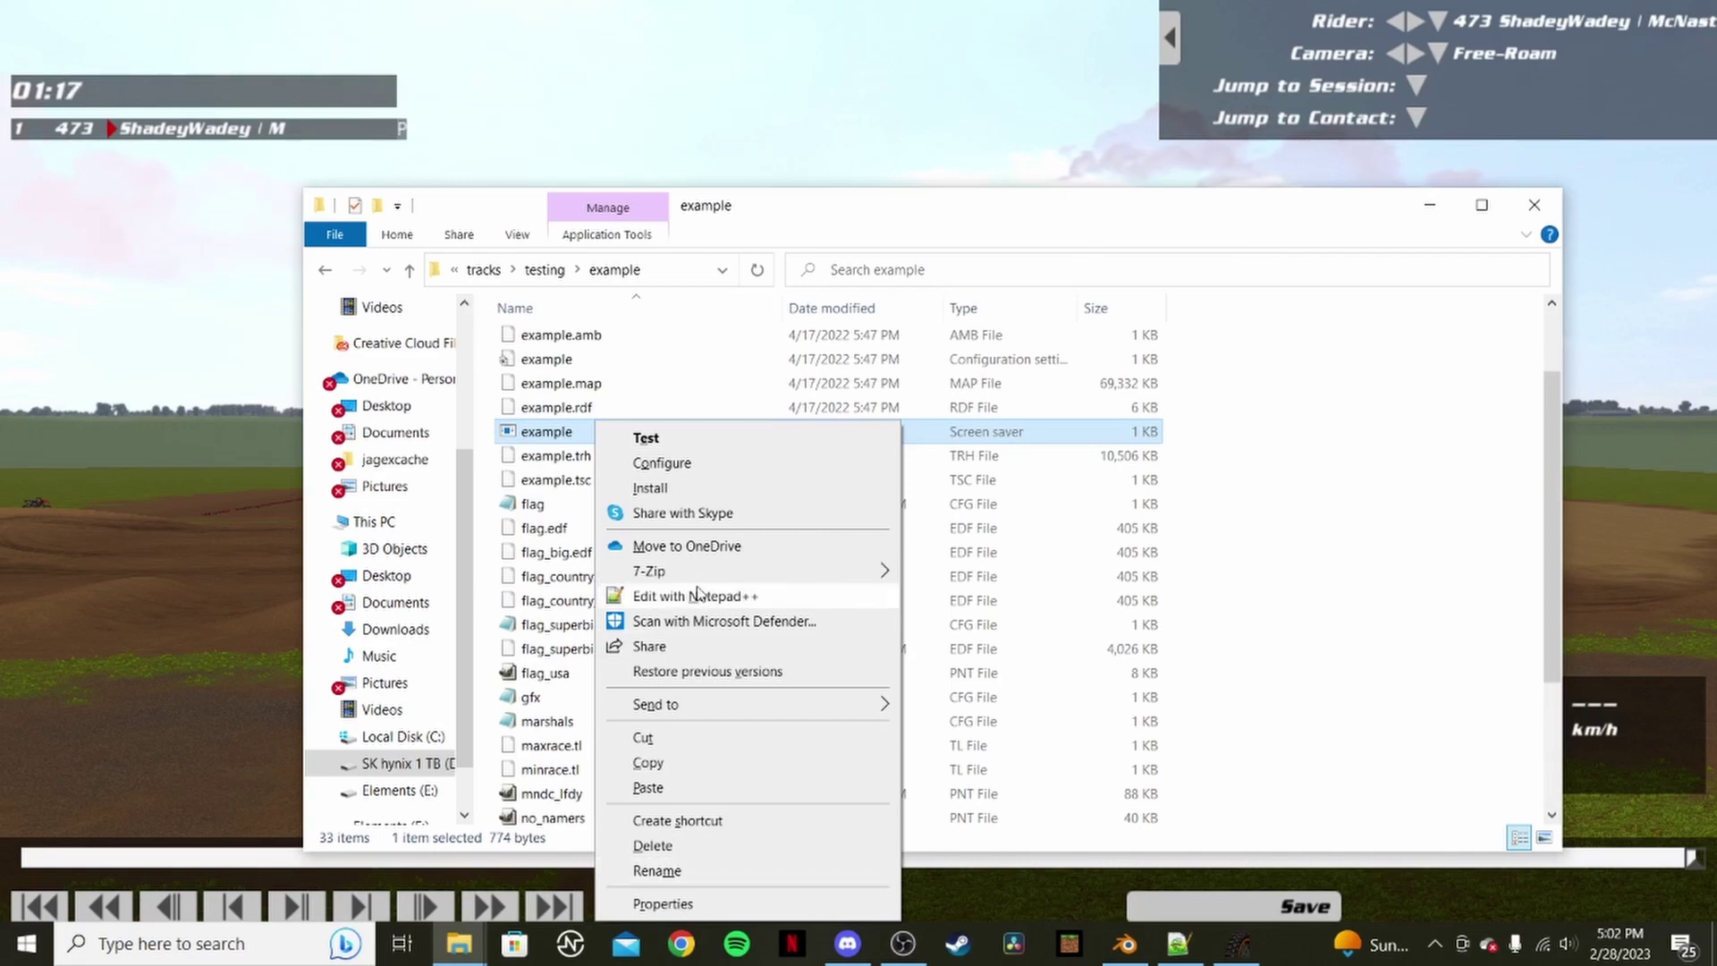
pyautogui.click(701, 595)
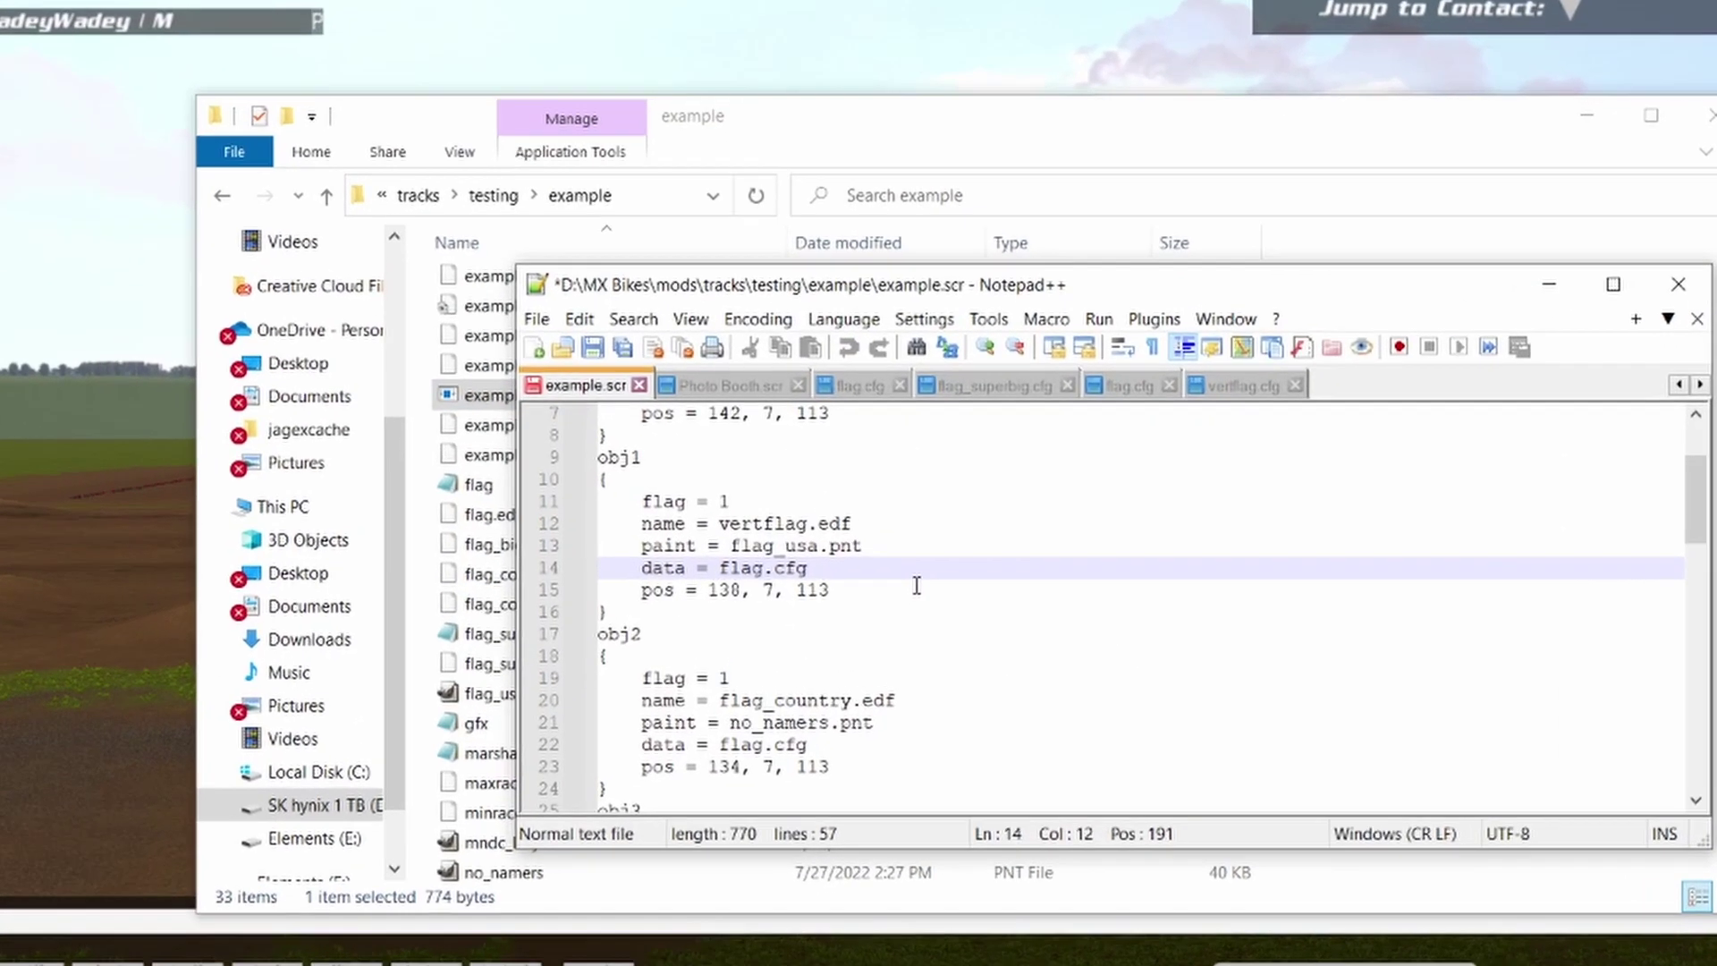
pyautogui.write('vert')
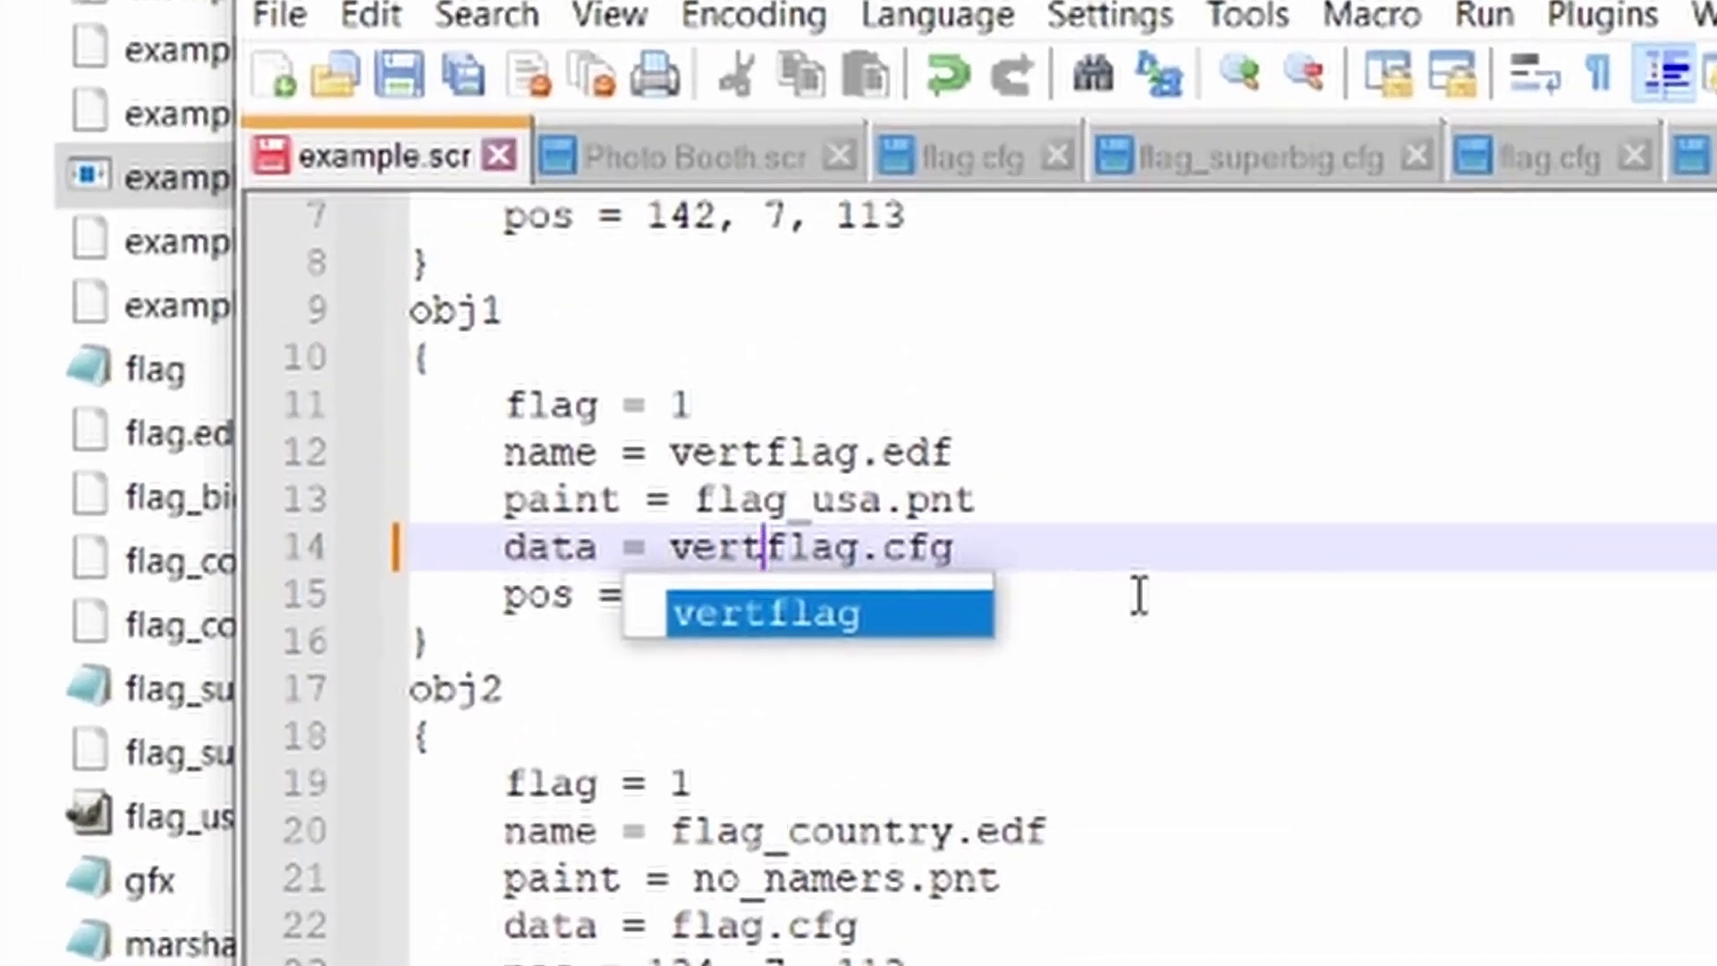
pyautogui.click(1207, 562)
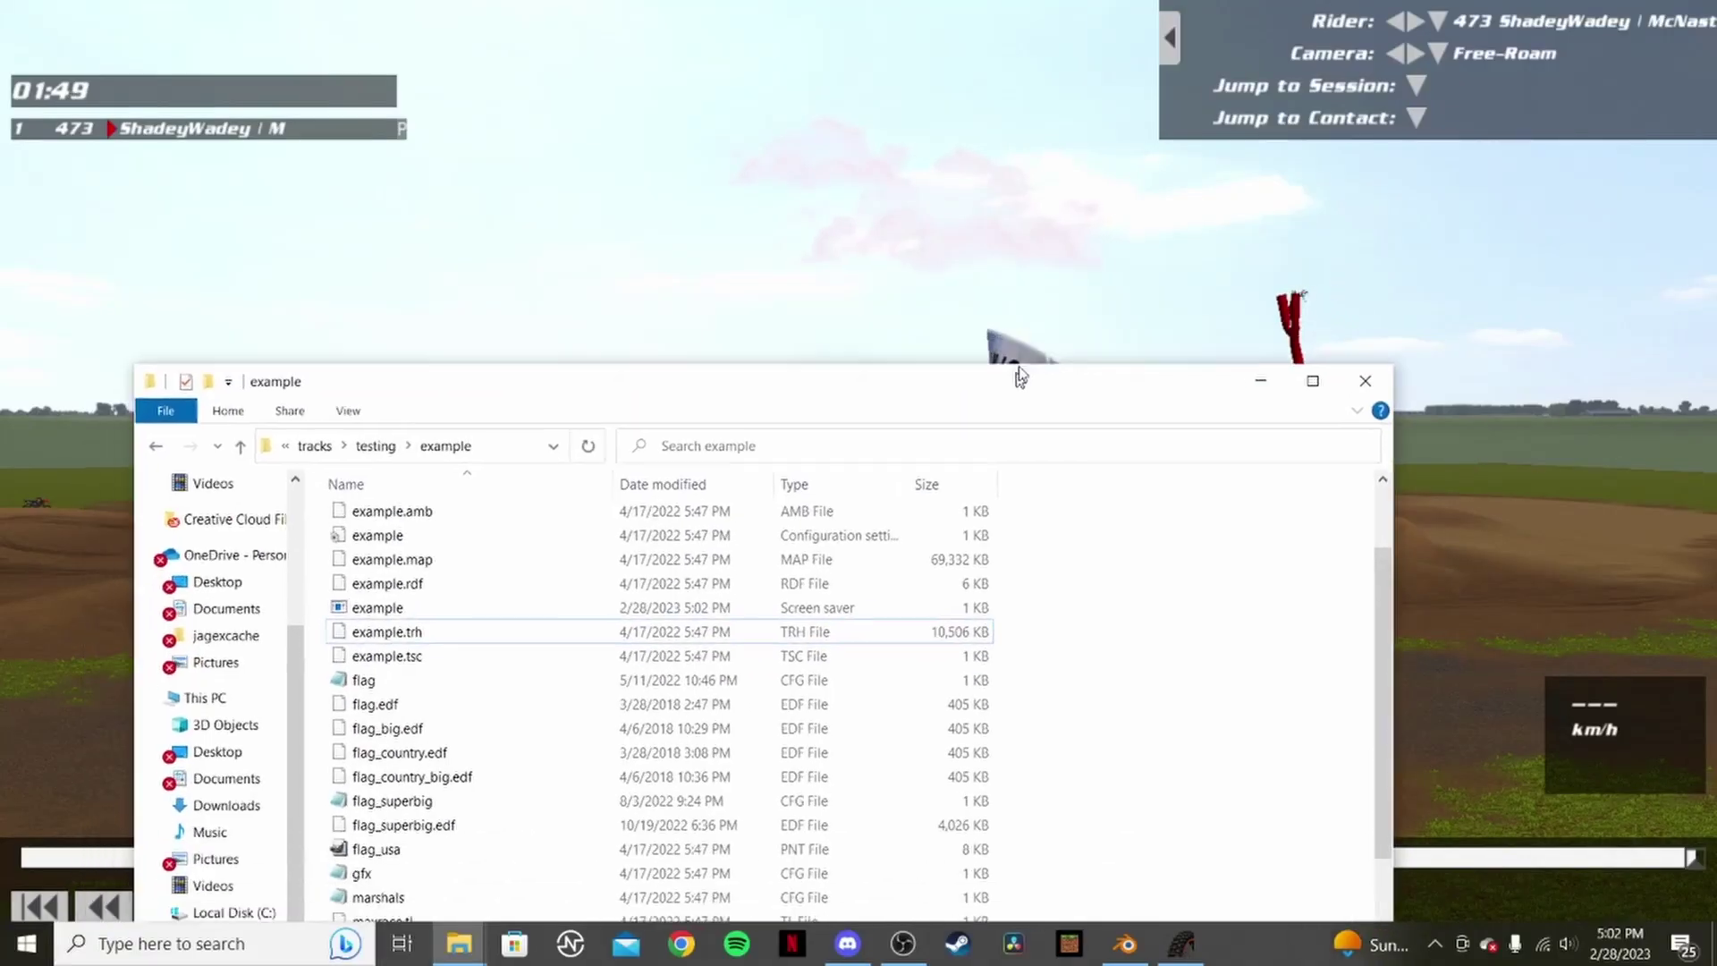
# - Minimize the example folder window, open the testing session's replay in MX Bikes and set its camera to Free-Roam
pyautogui.moveTo(1020, 375); pyautogui.dragTo(1028, 354)
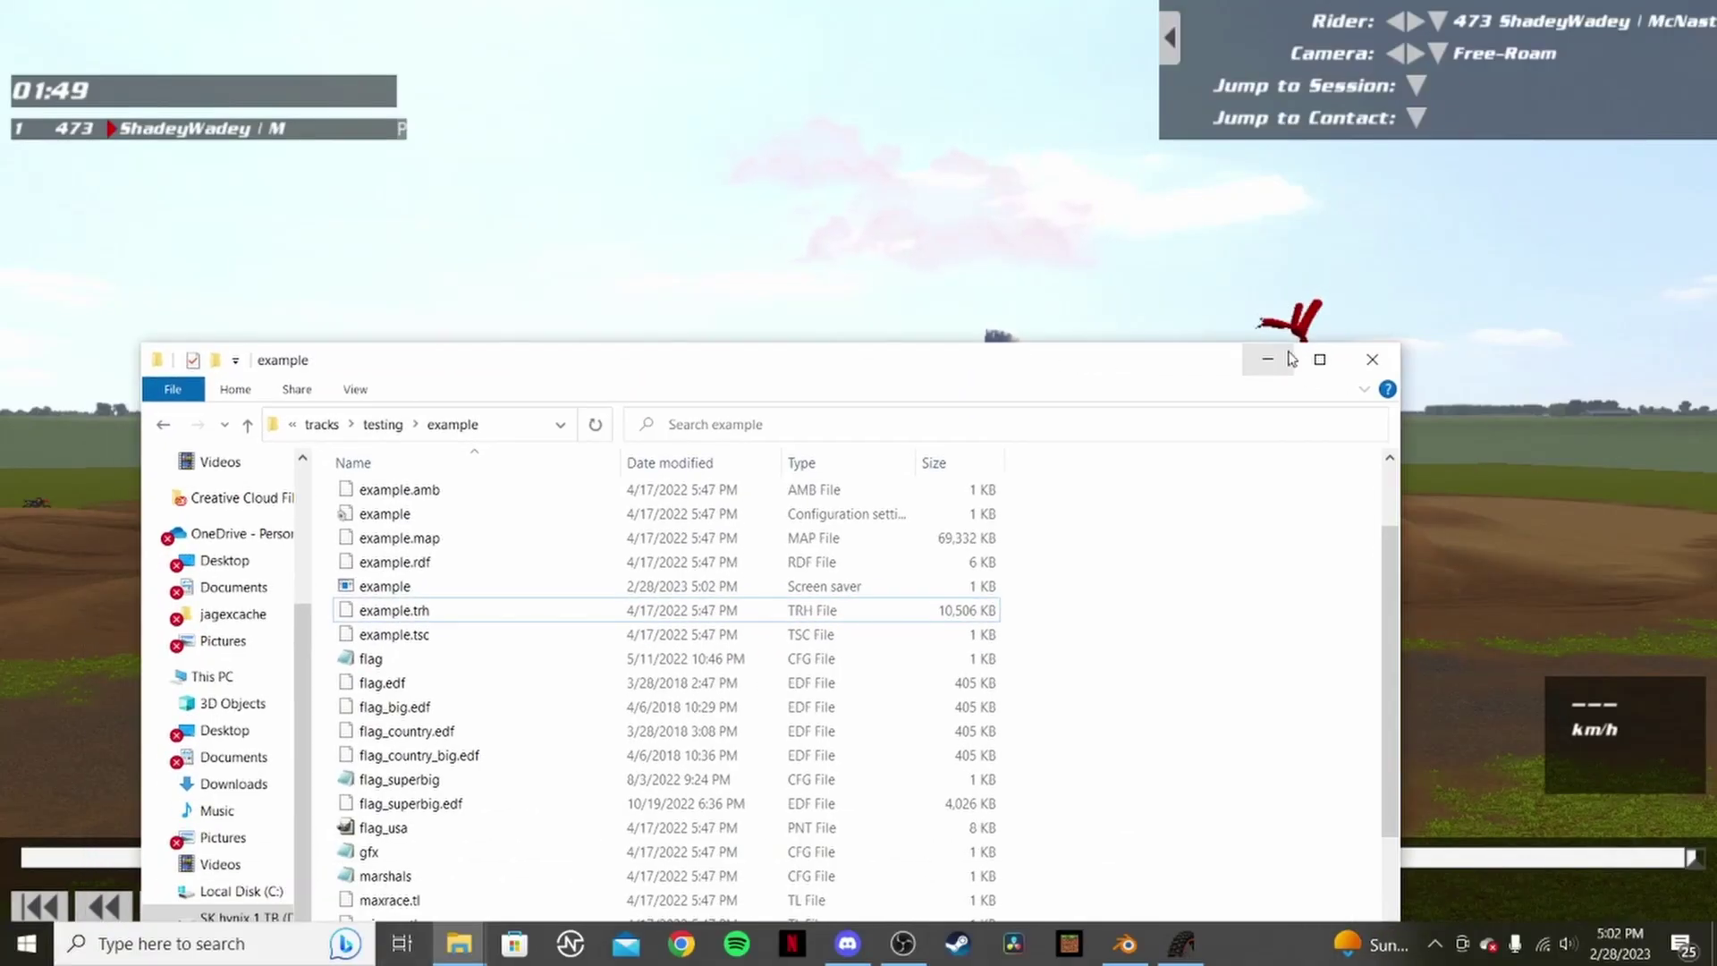
pyautogui.click(1267, 360)
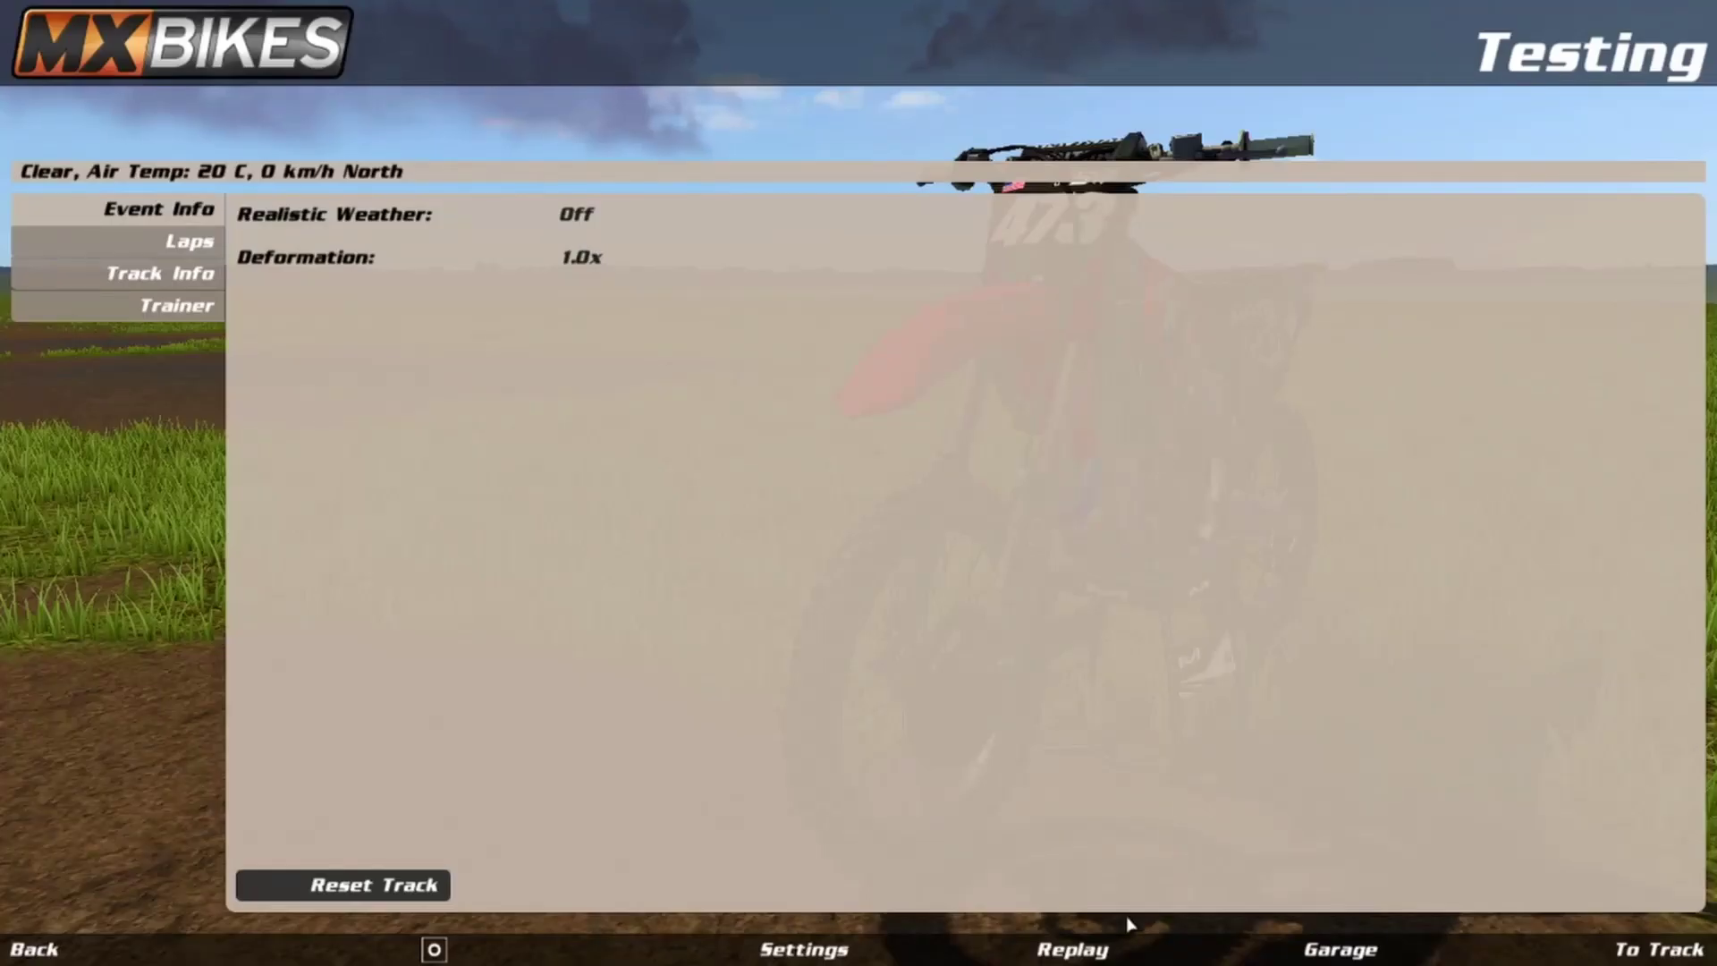
pyautogui.click(1082, 939)
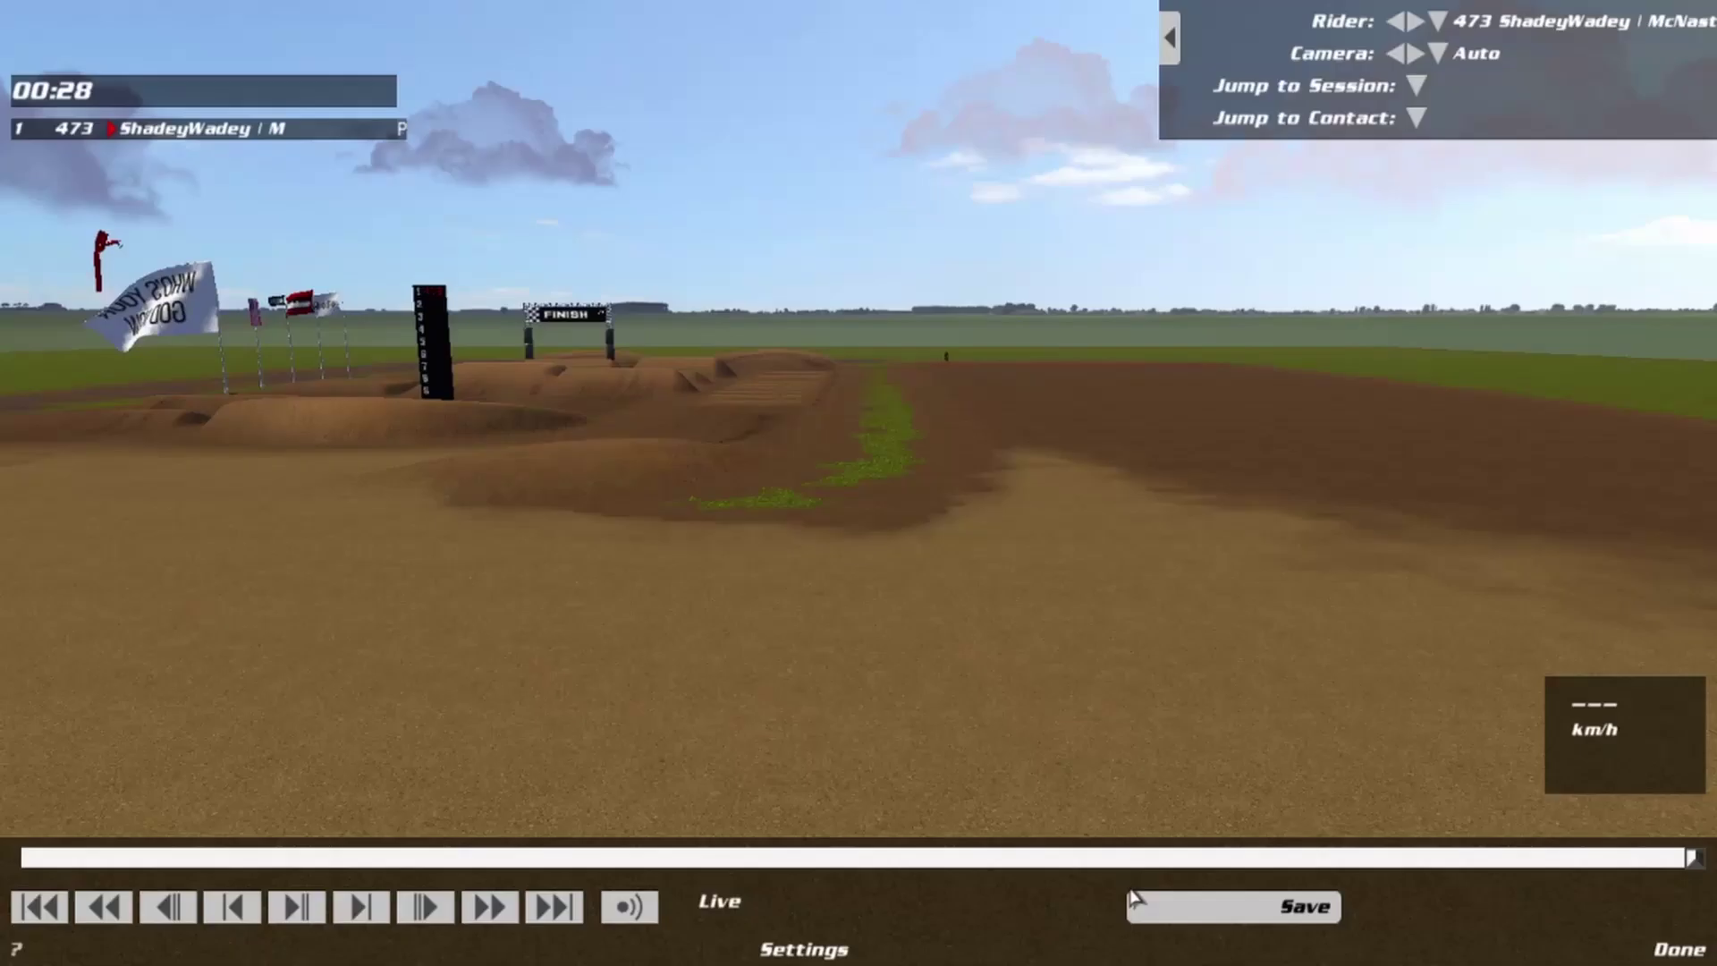
pyautogui.click(1437, 52)
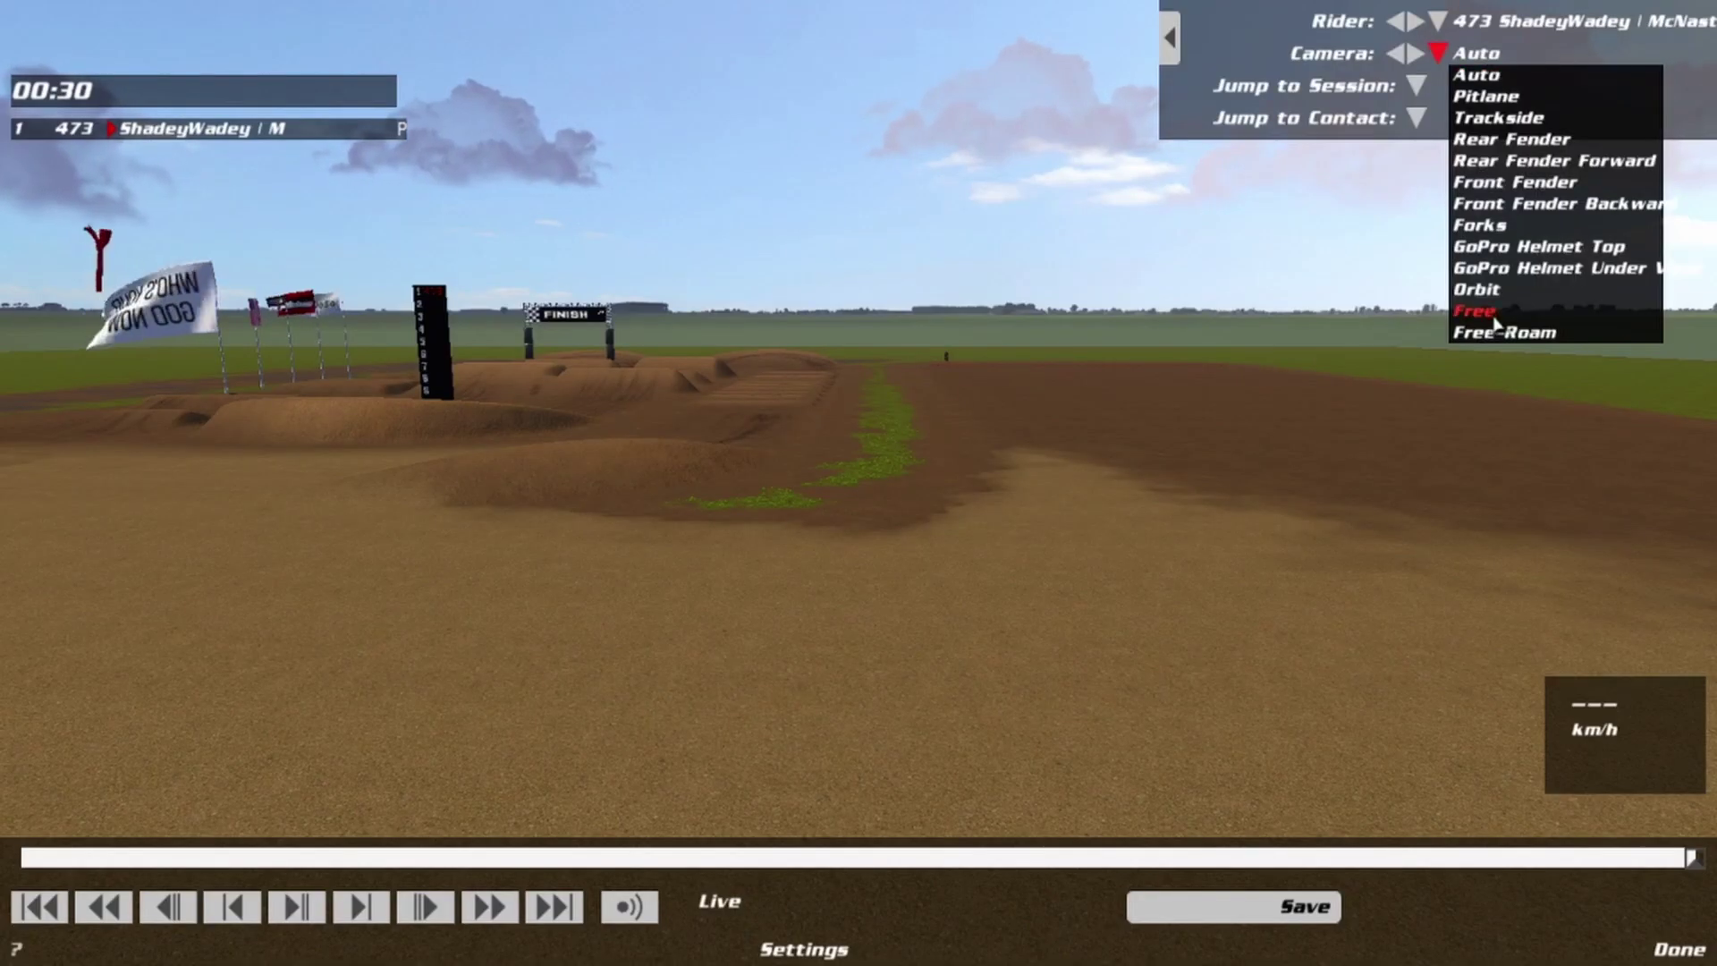
pyautogui.click(1499, 327)
# - Fly the camera to the vertical US flag beside the track and examine its waving animation from several angles
pyautogui.press('Left')
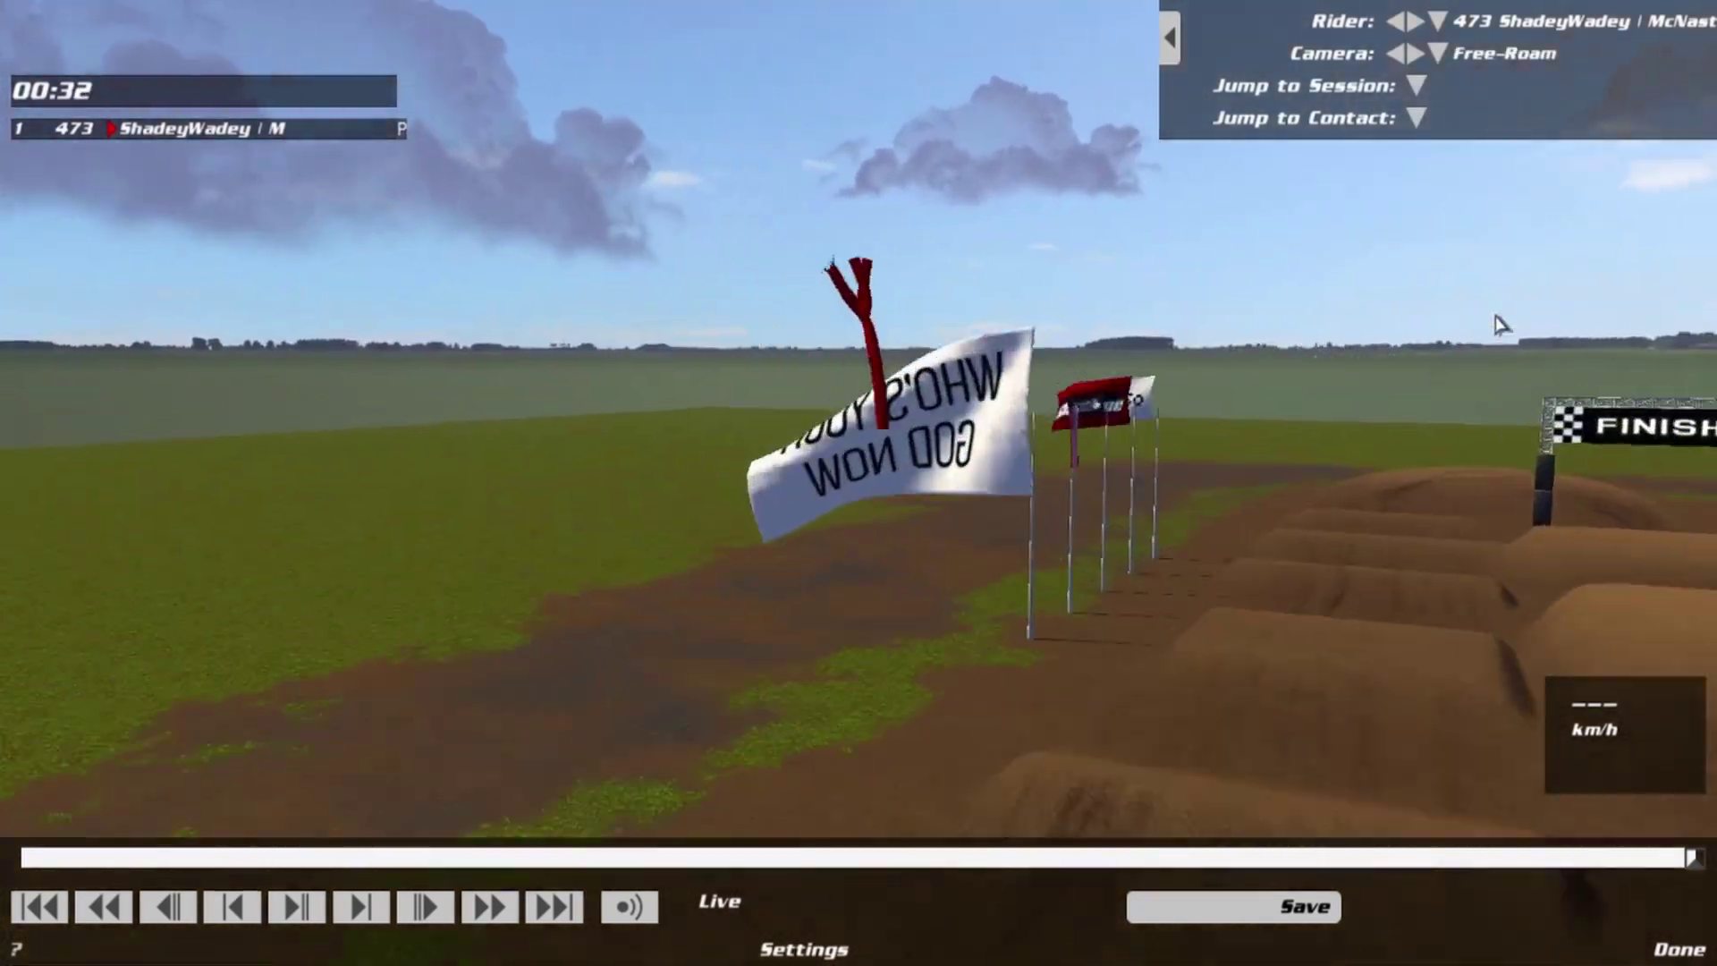
pyautogui.press('Right')
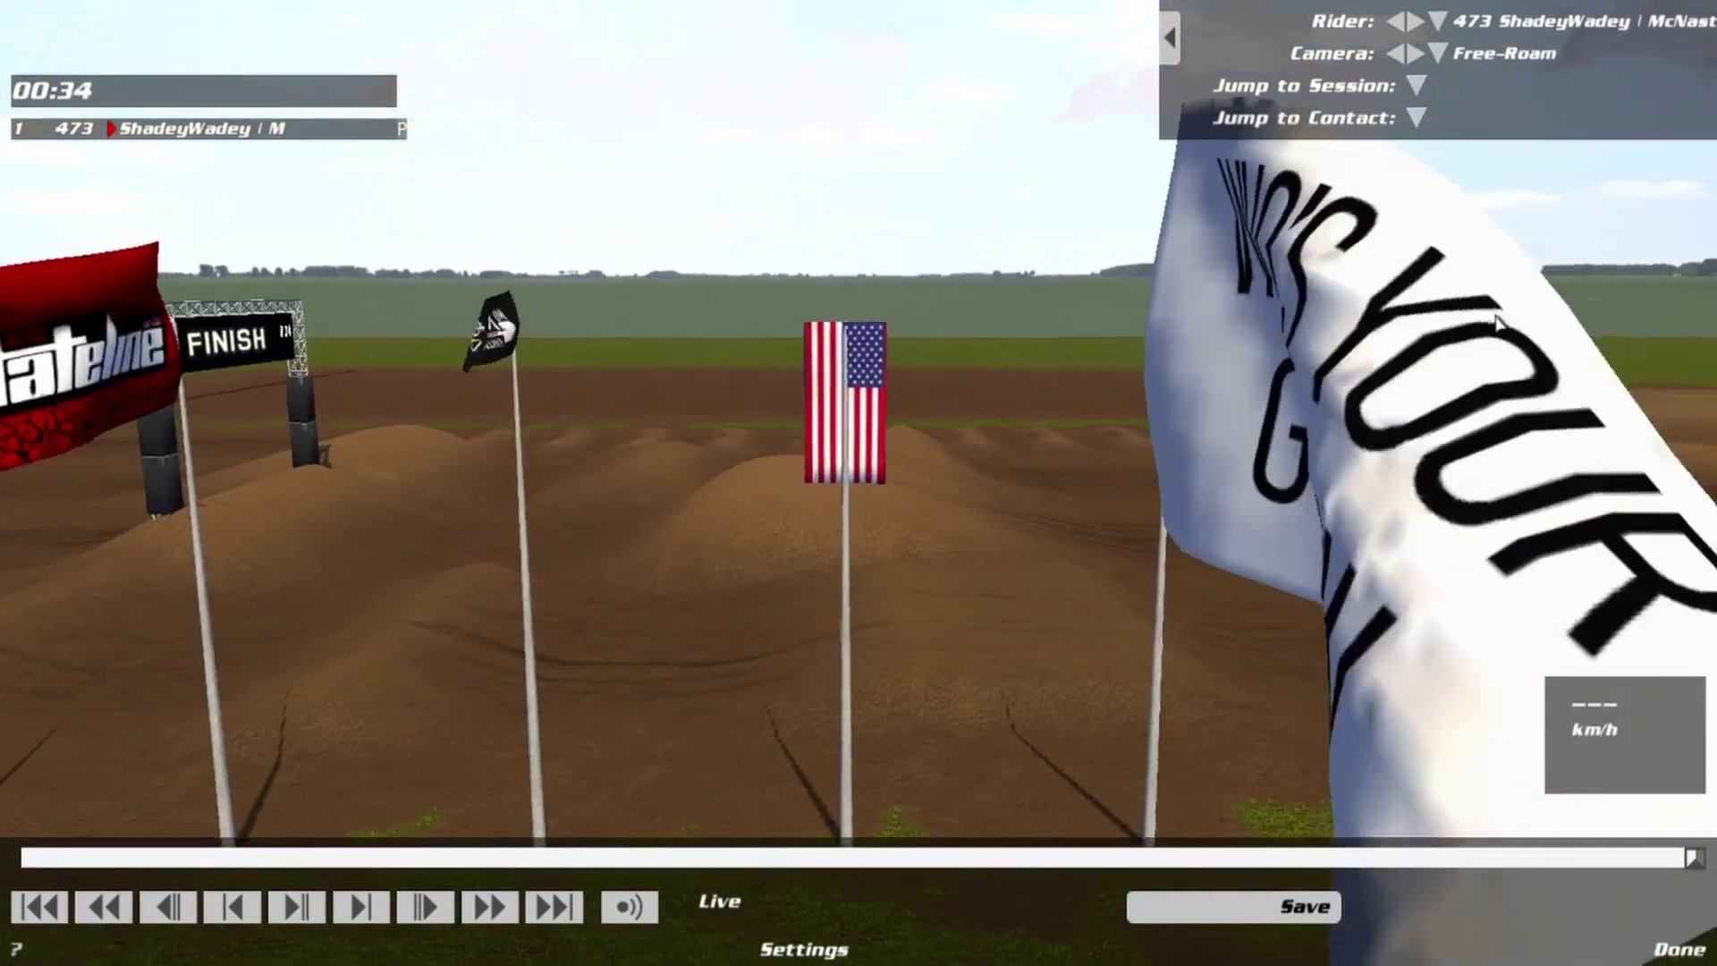
pyautogui.press('Right')
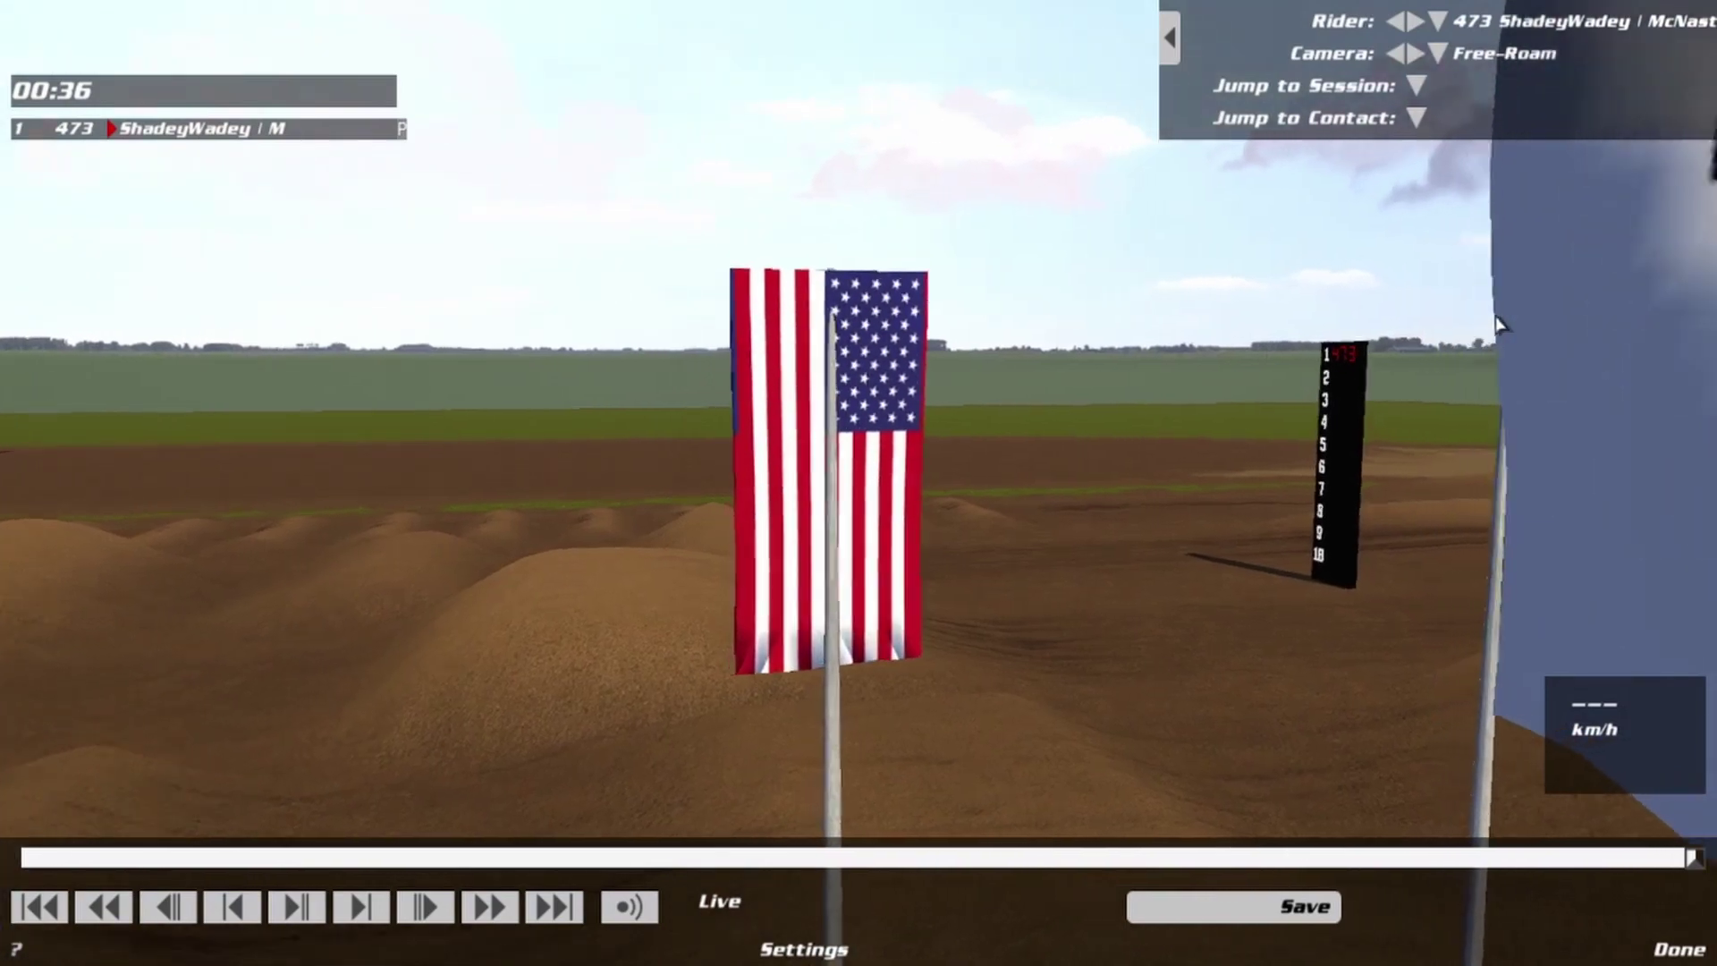
pyautogui.press('Left')
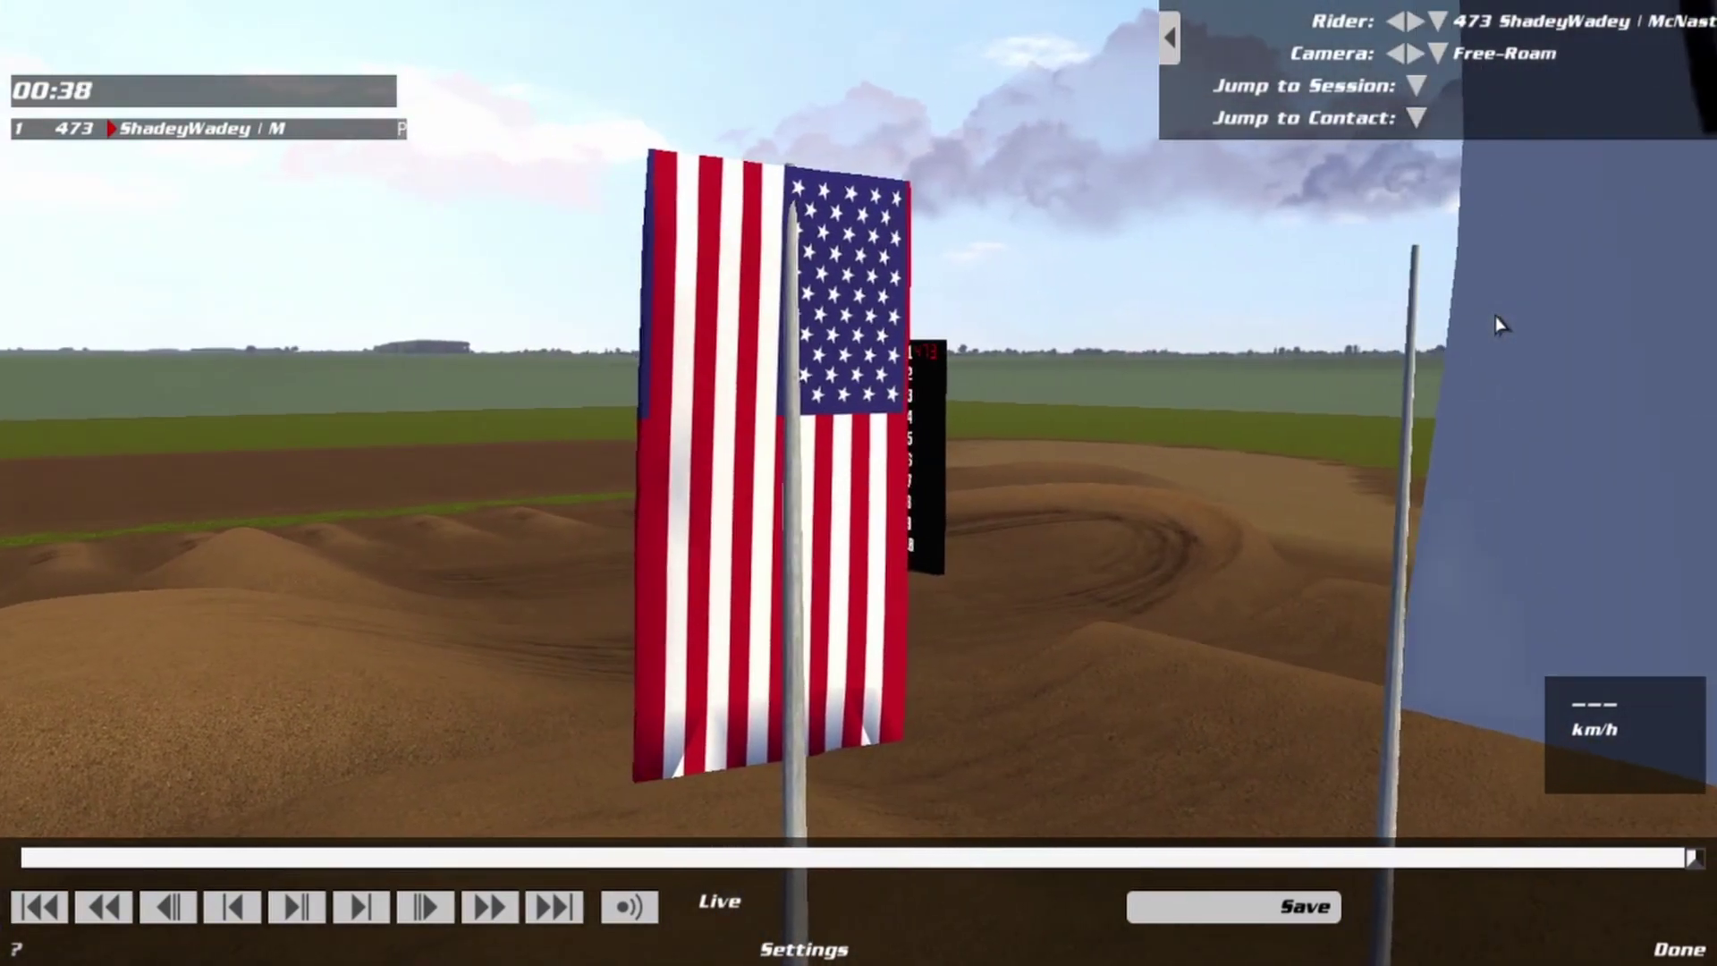
pyautogui.press('Left')
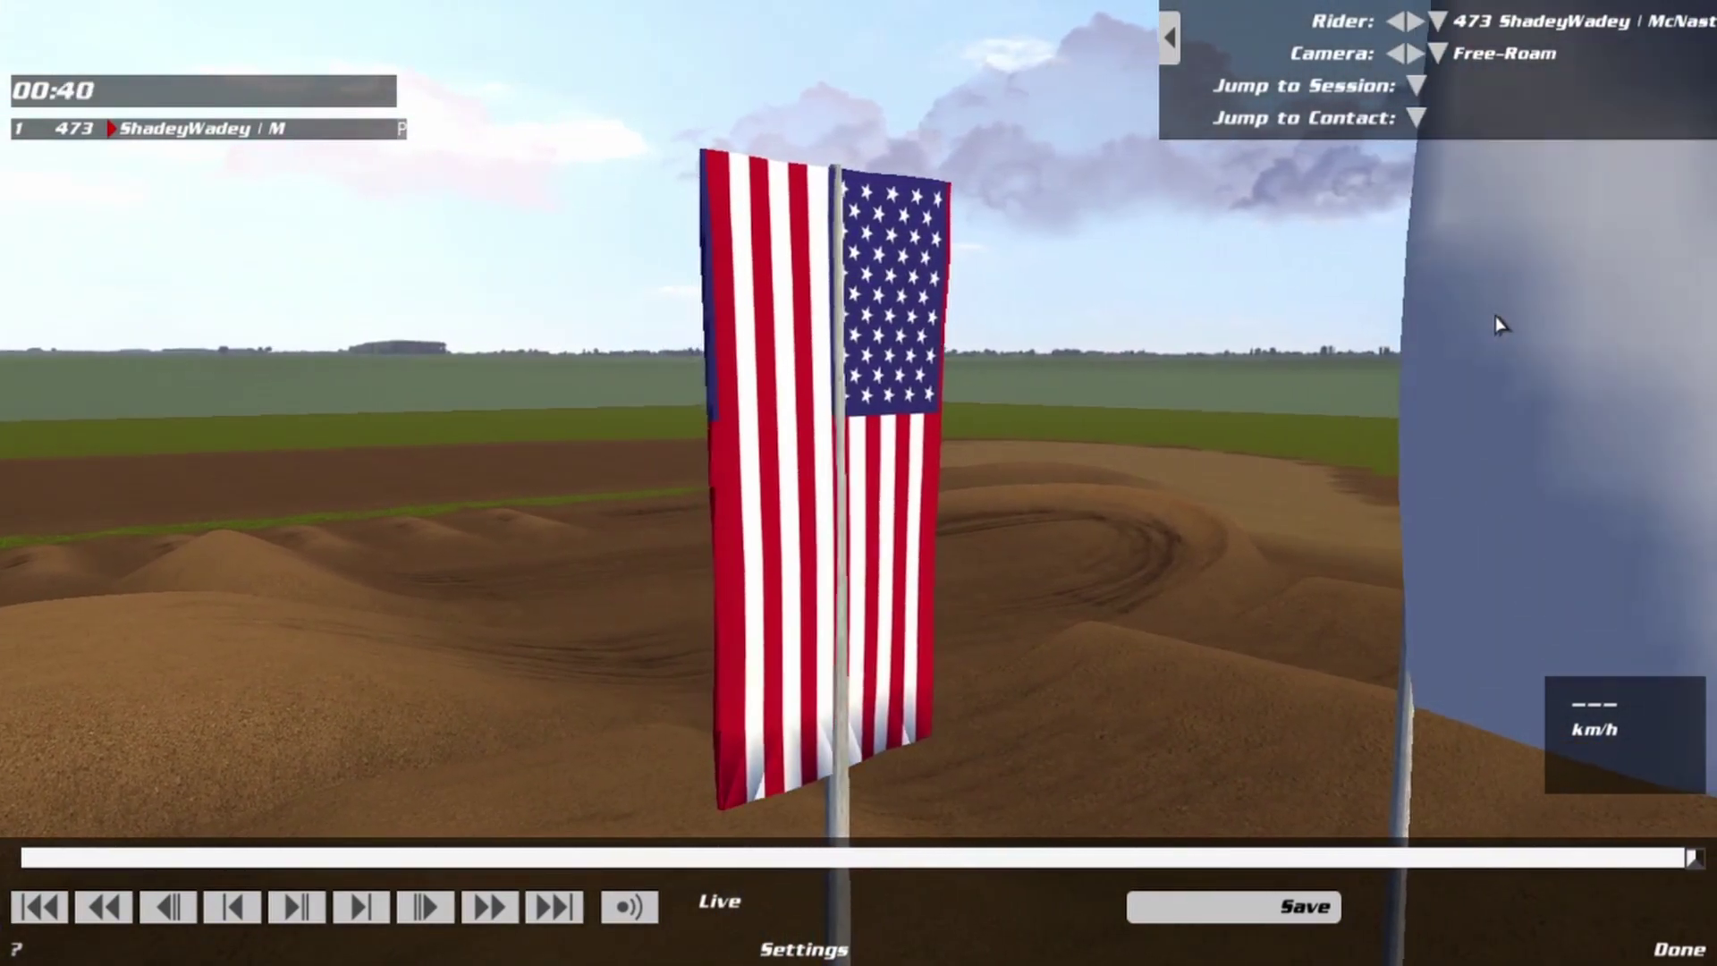
pyautogui.press('Up')
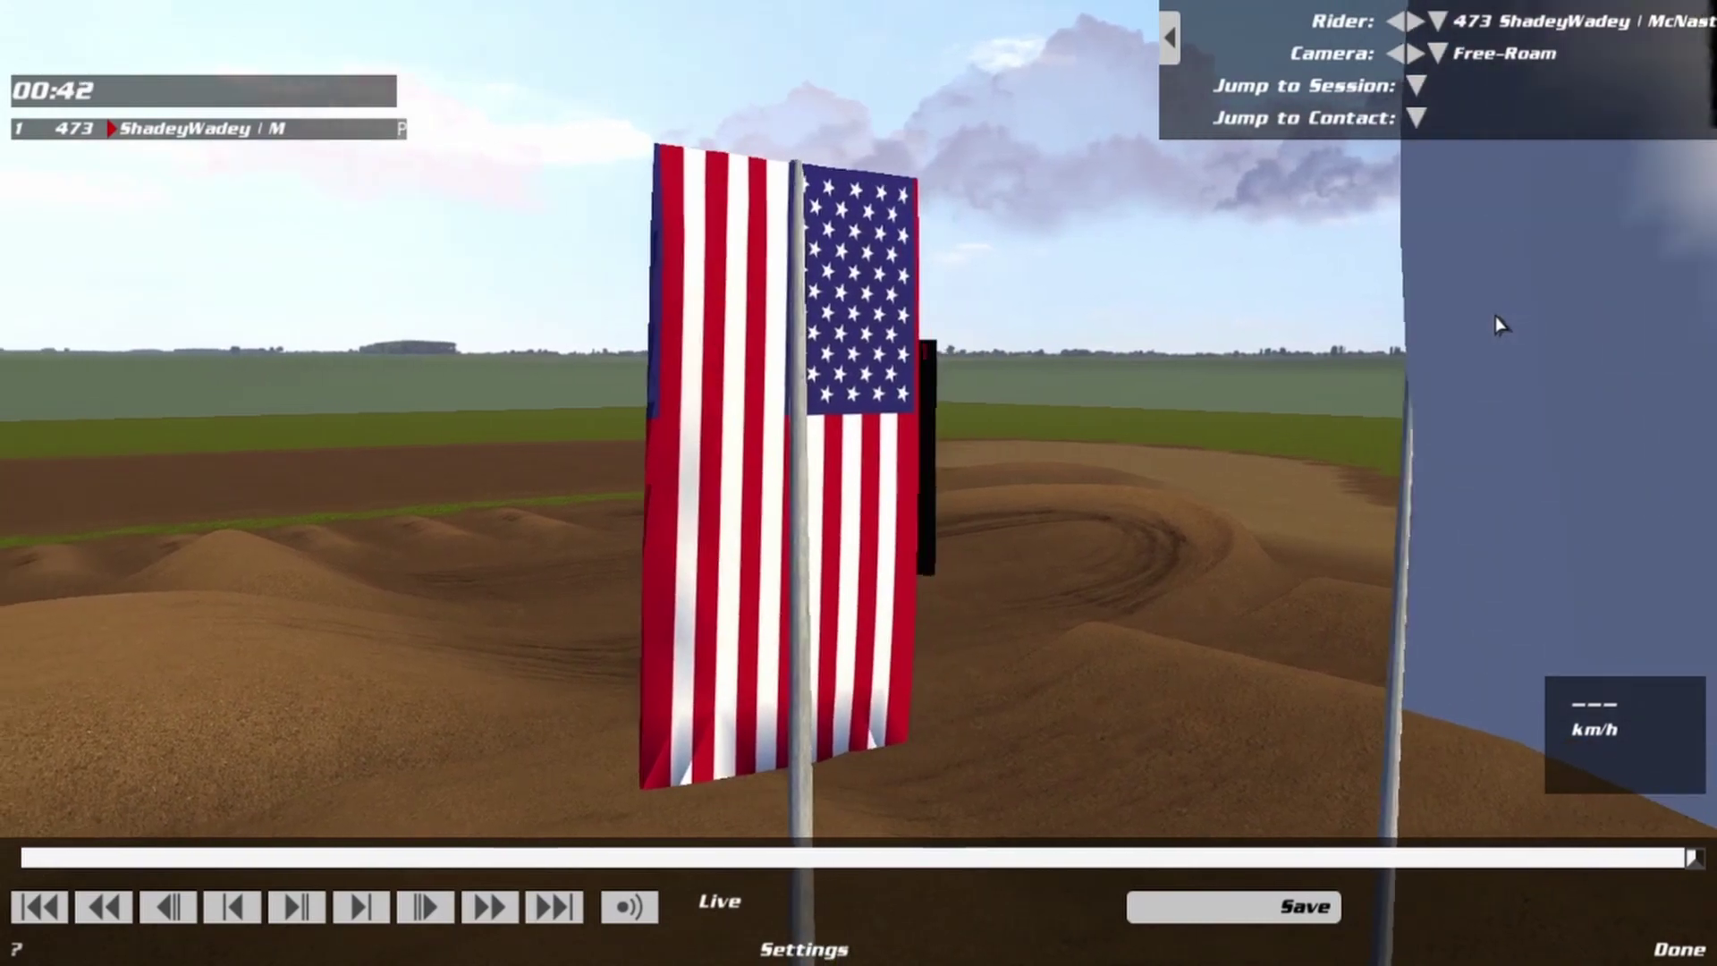
pyautogui.press('Right')
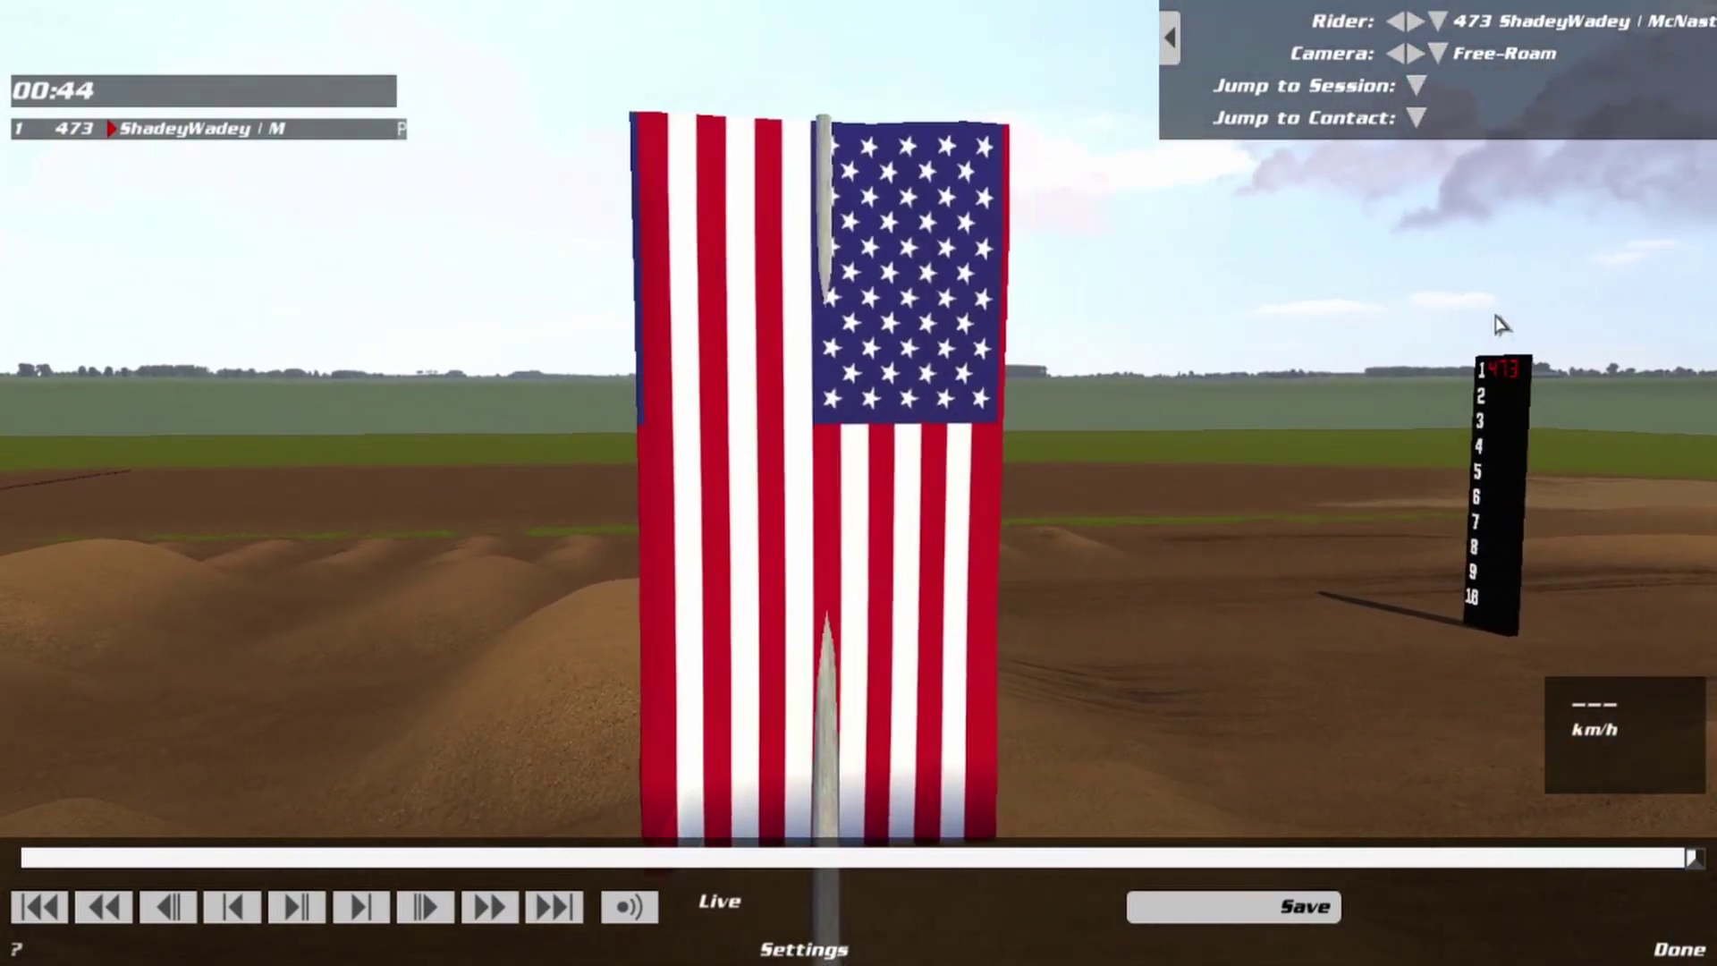
pyautogui.press('Down')
pyautogui.press('Up')
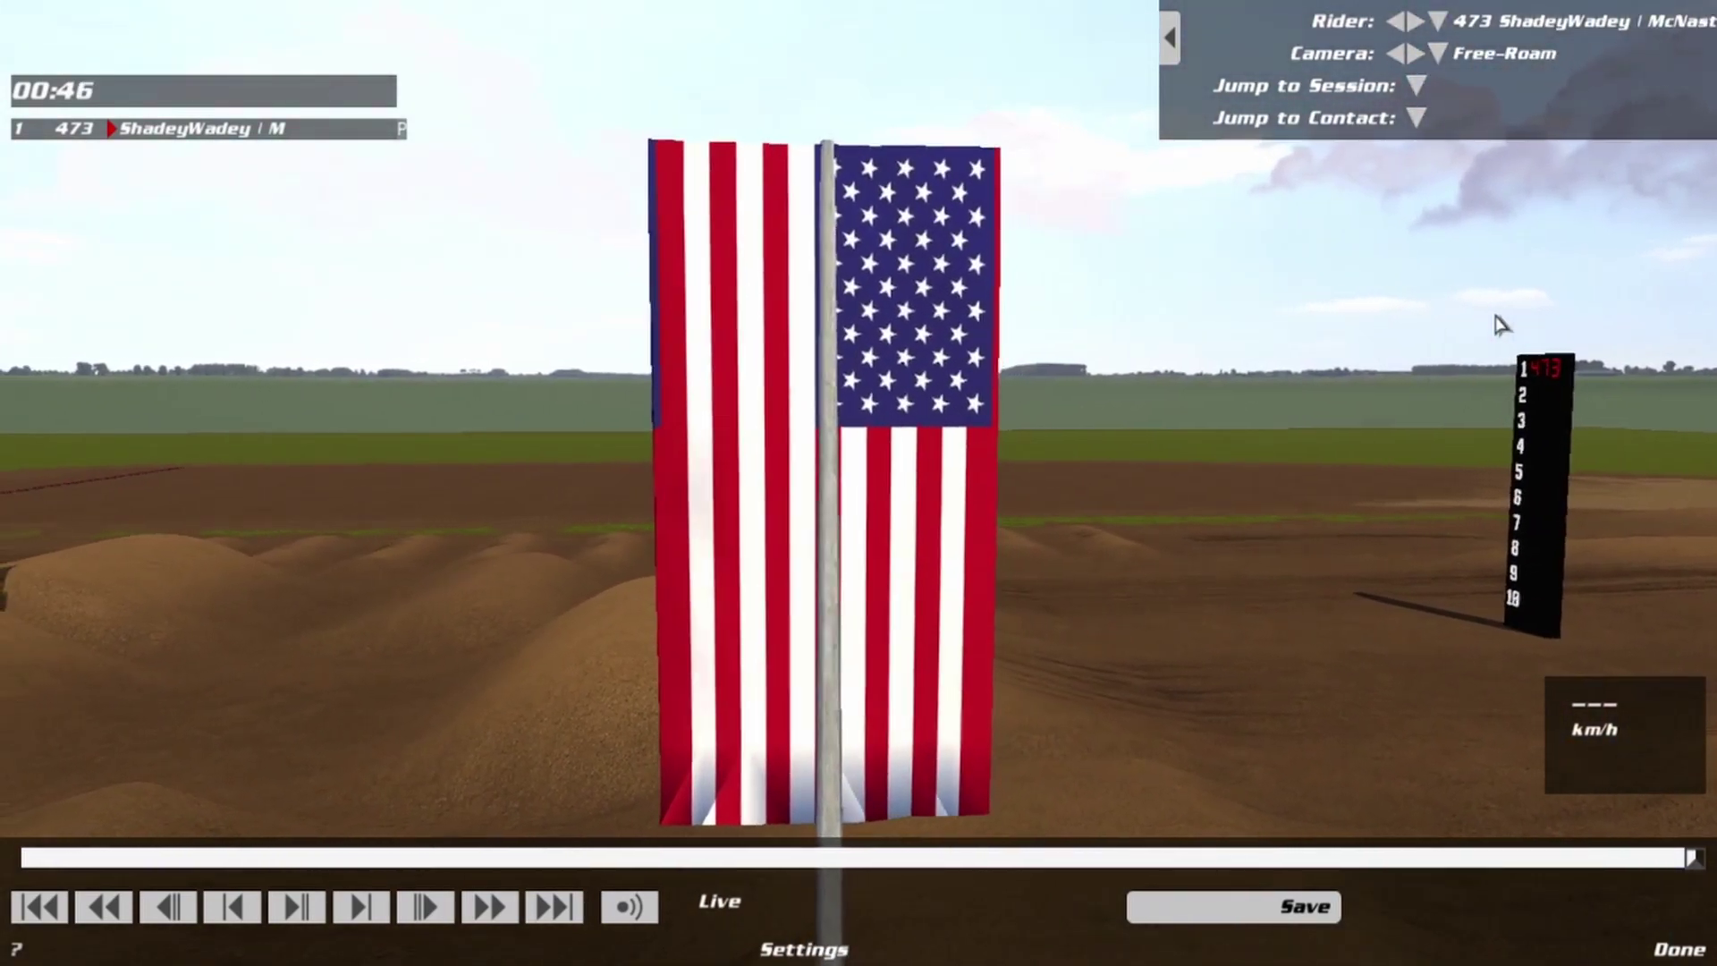
pyautogui.press('Left')
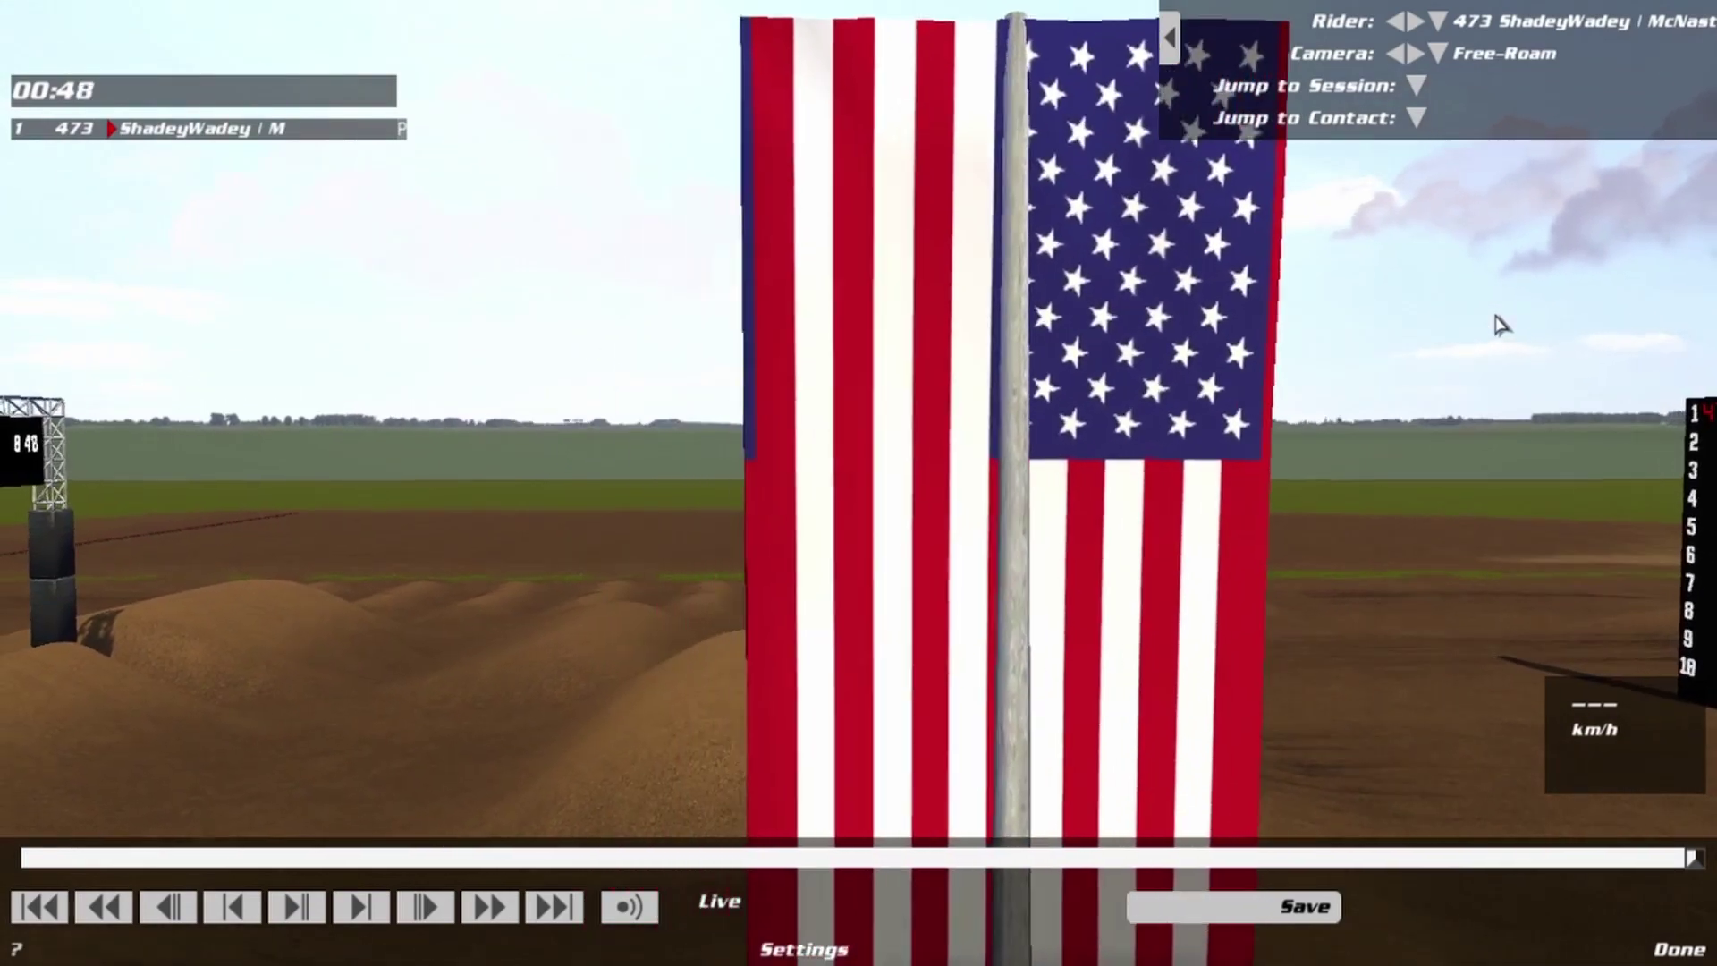
# - Examine the pole side of the vertical US flag up close and from farther back to check its waving animation
pyautogui.press('Up')
pyautogui.press('Down')
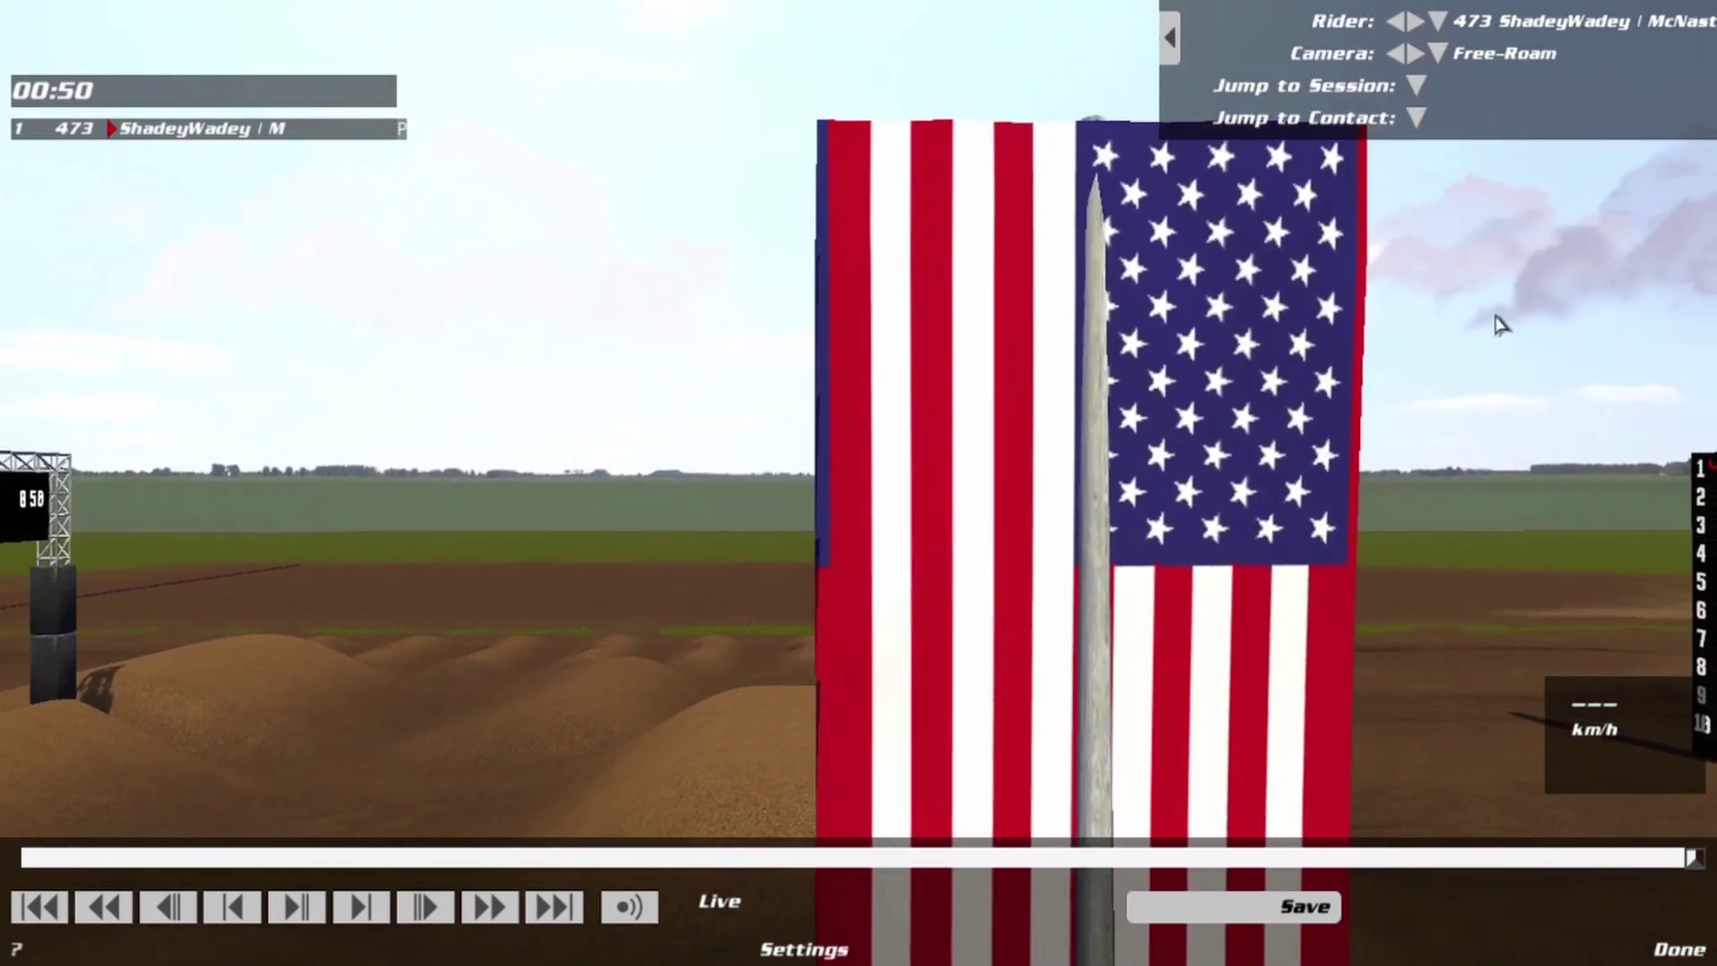
pyautogui.press('Right')
pyautogui.press('Right')
pyautogui.press('Left')
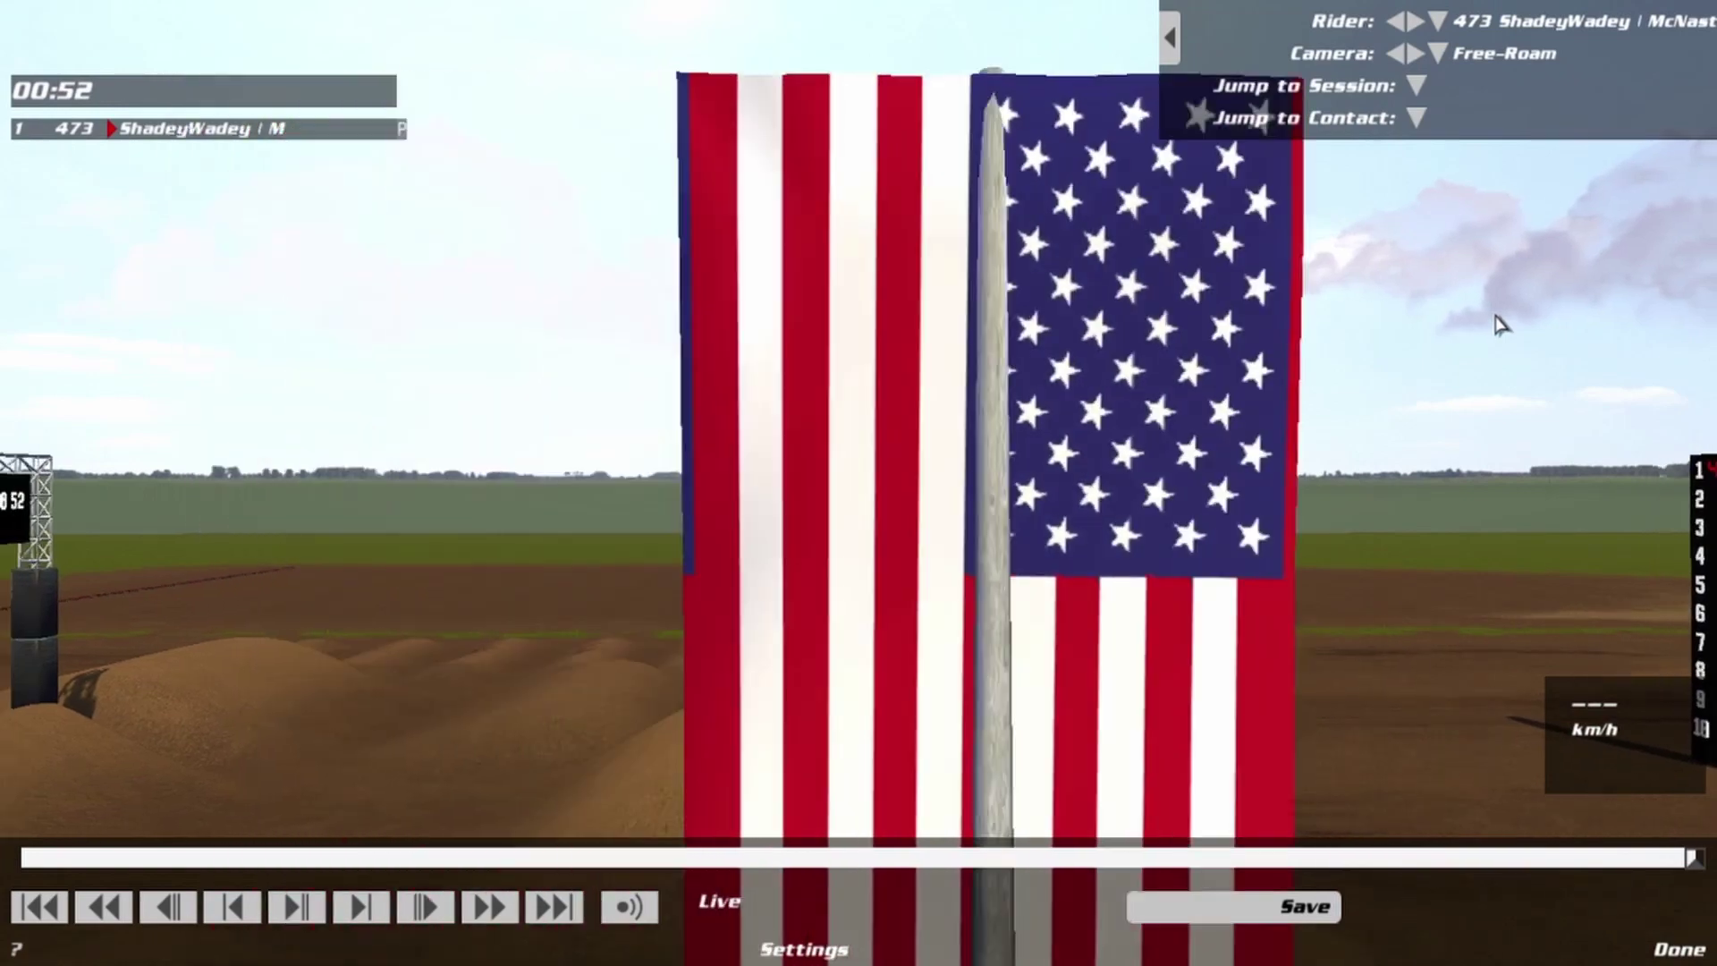
pyautogui.press('Right')
pyautogui.press('Up')
pyautogui.press('Right')
pyautogui.press('Left')
pyautogui.press('Down')
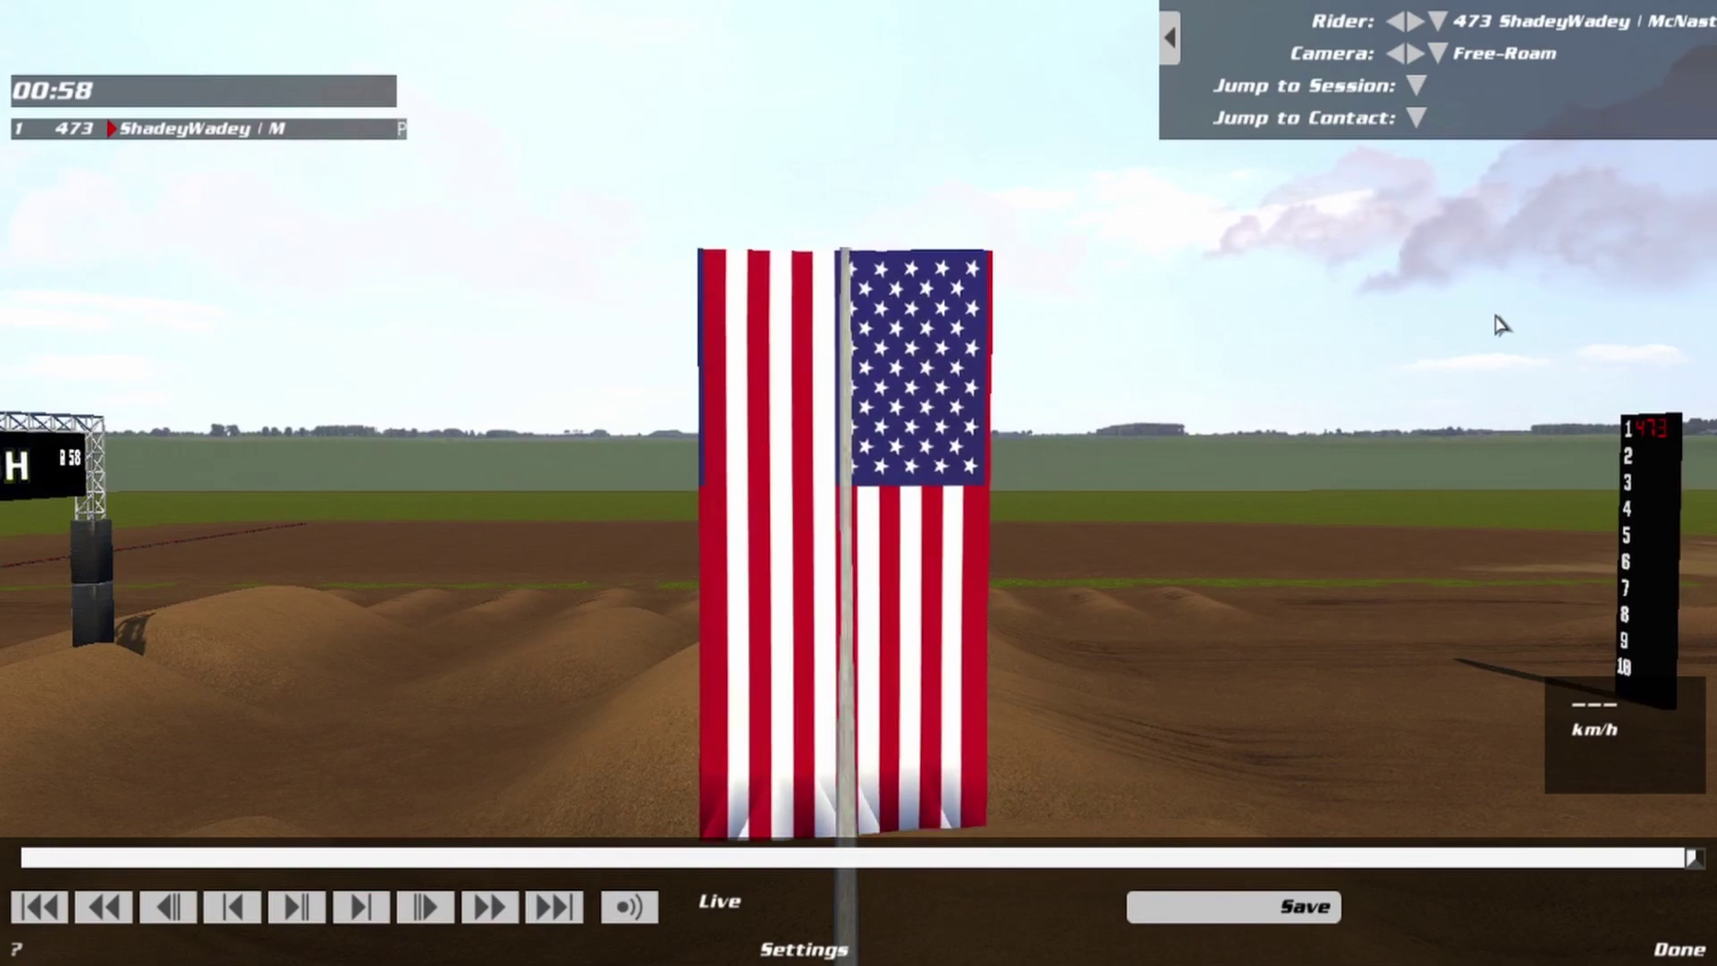
pyautogui.press('Left')
pyautogui.press('Up')
pyautogui.press('Down')
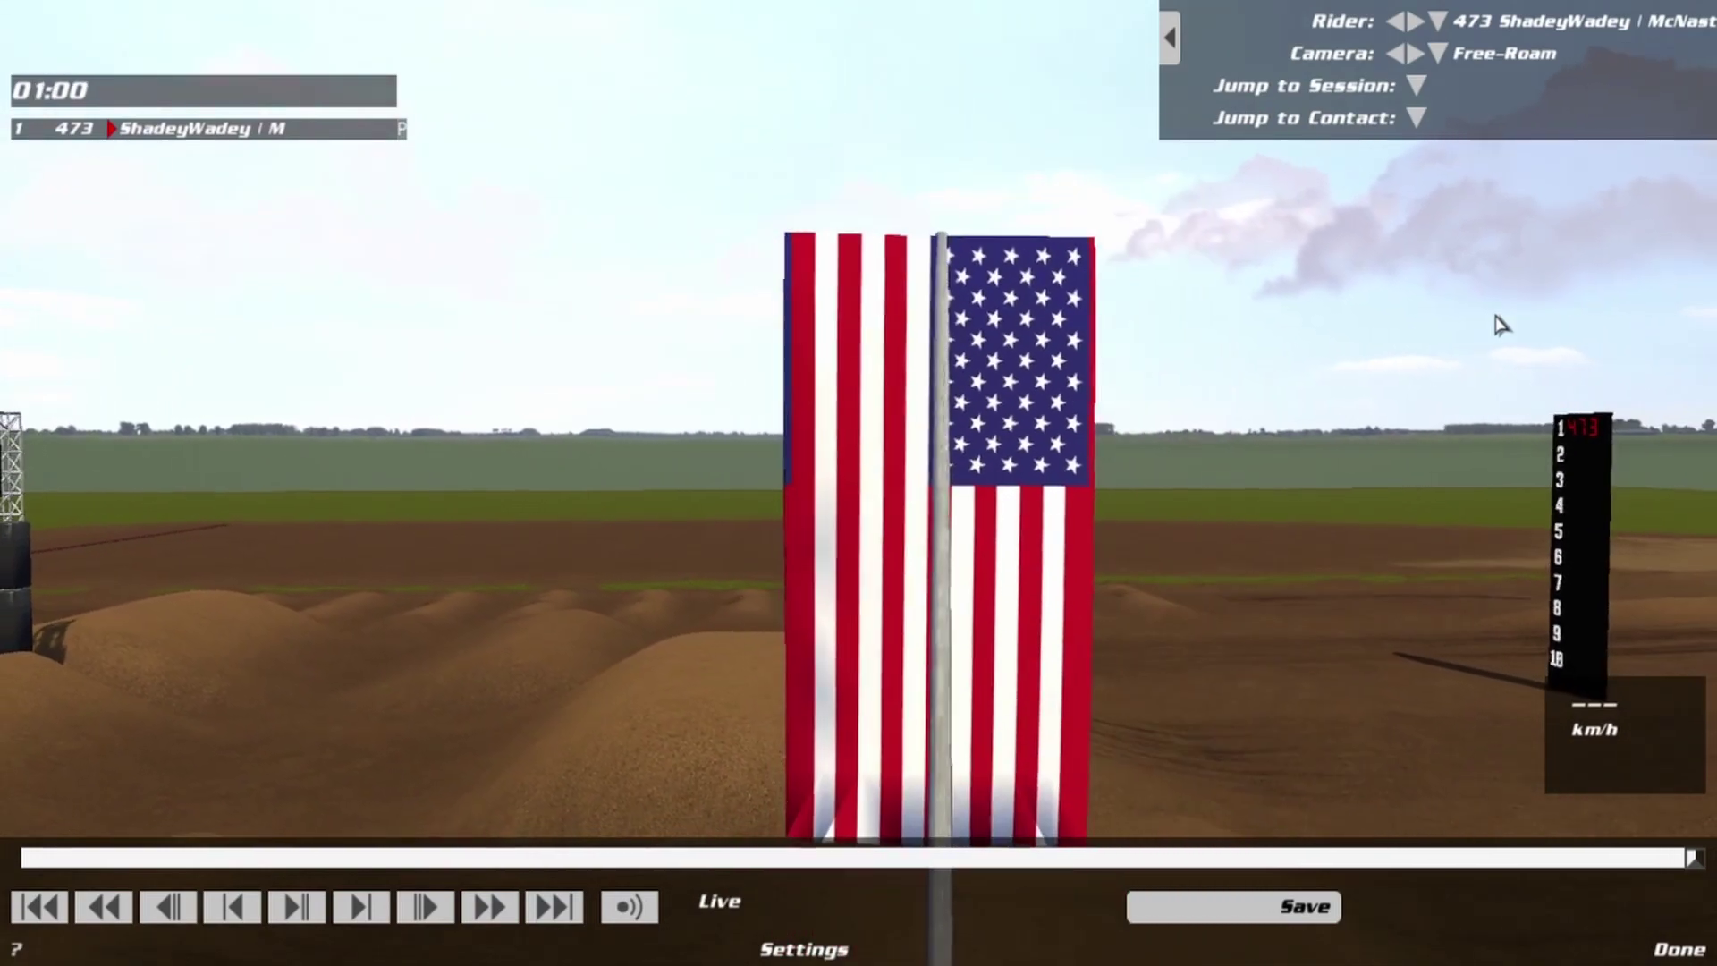
# - Fly around the vertical US flag and inspect its animation from the side and from the grass-facing side
pyautogui.press('Up')
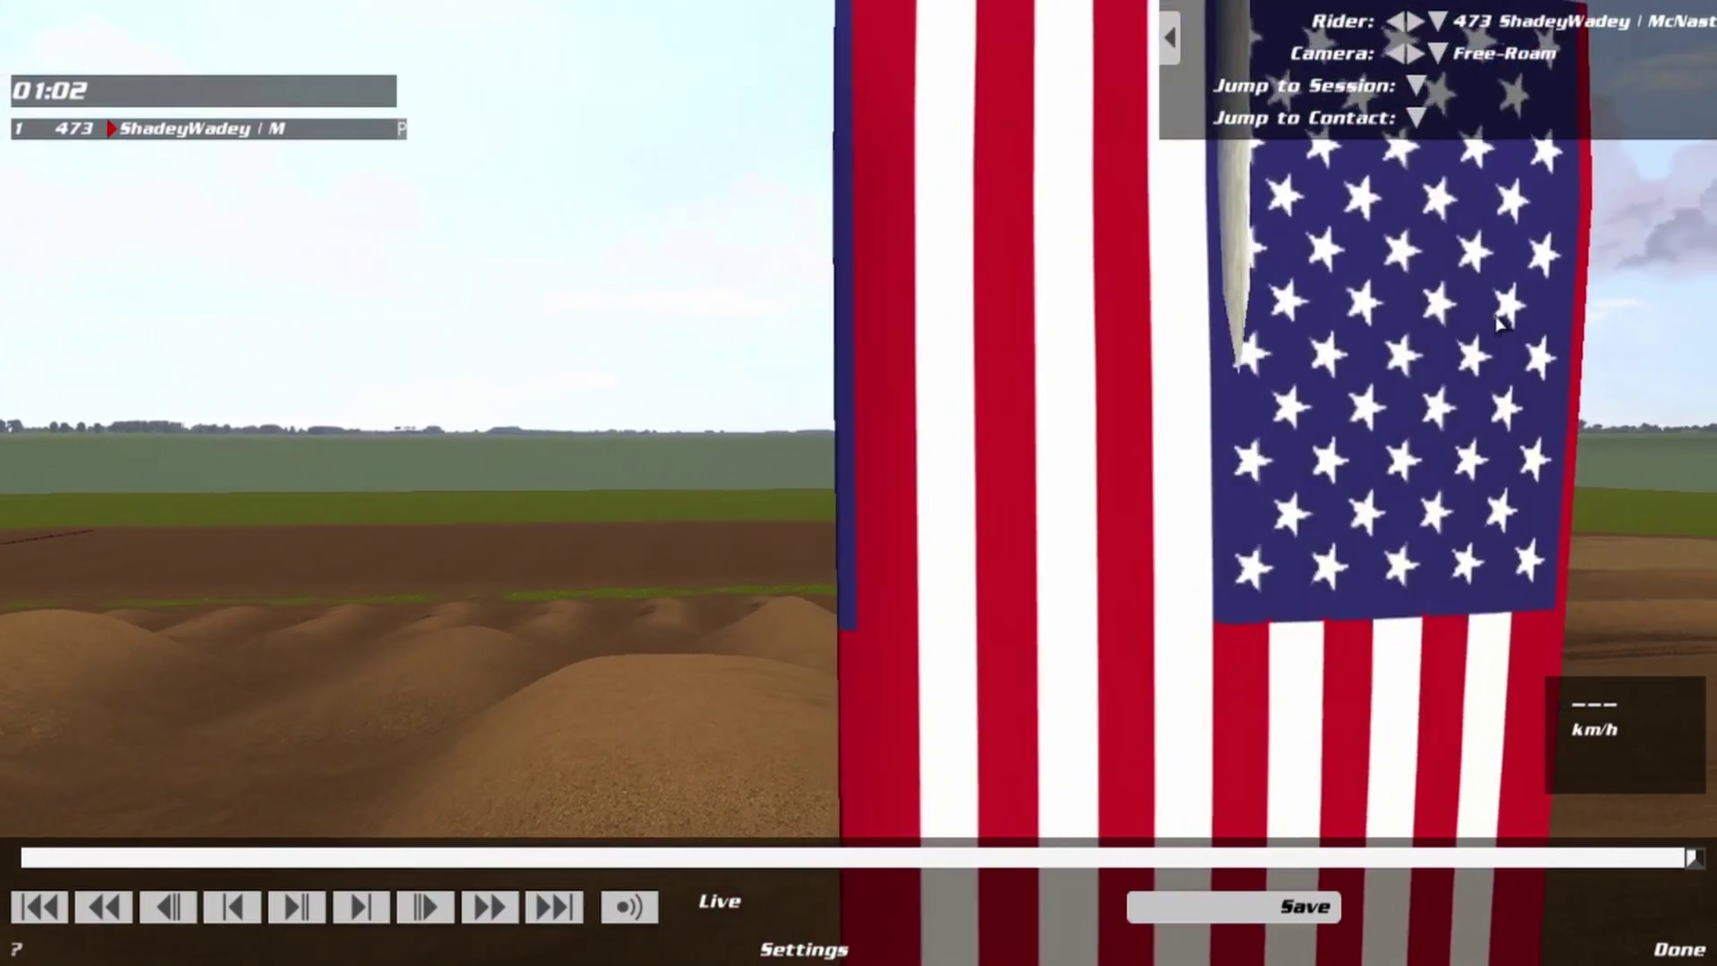
pyautogui.press('Left')
pyautogui.press('Right')
pyautogui.press('Up')
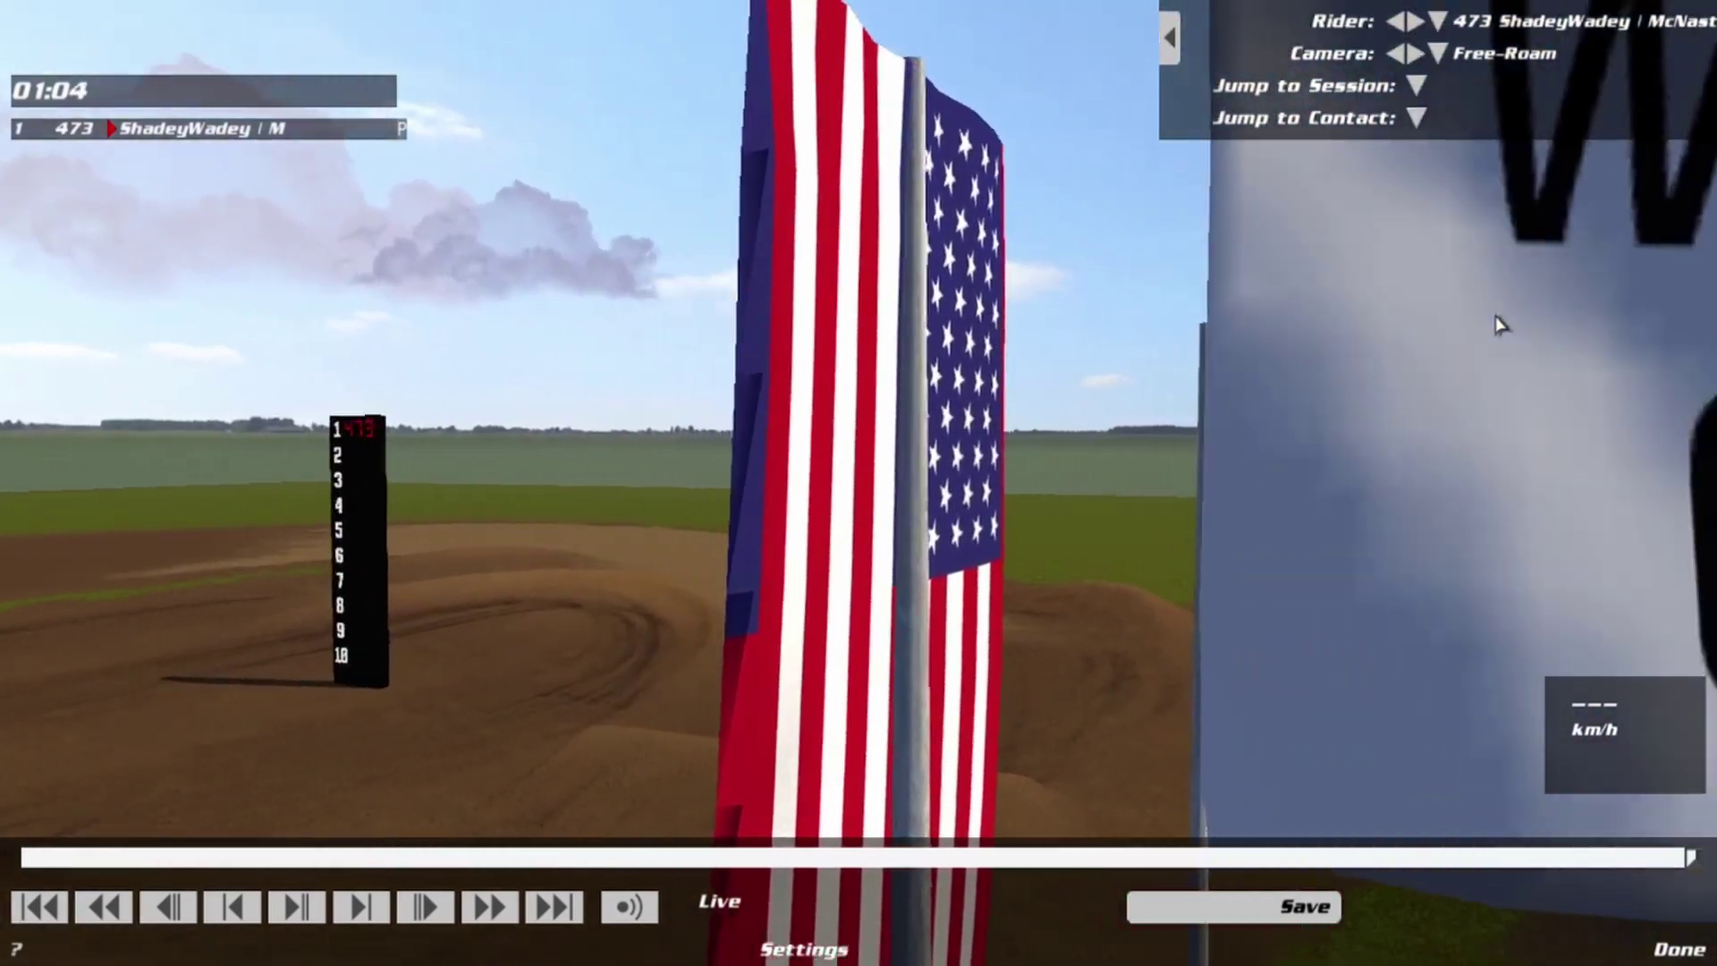
pyautogui.press('Down')
pyautogui.press('Left')
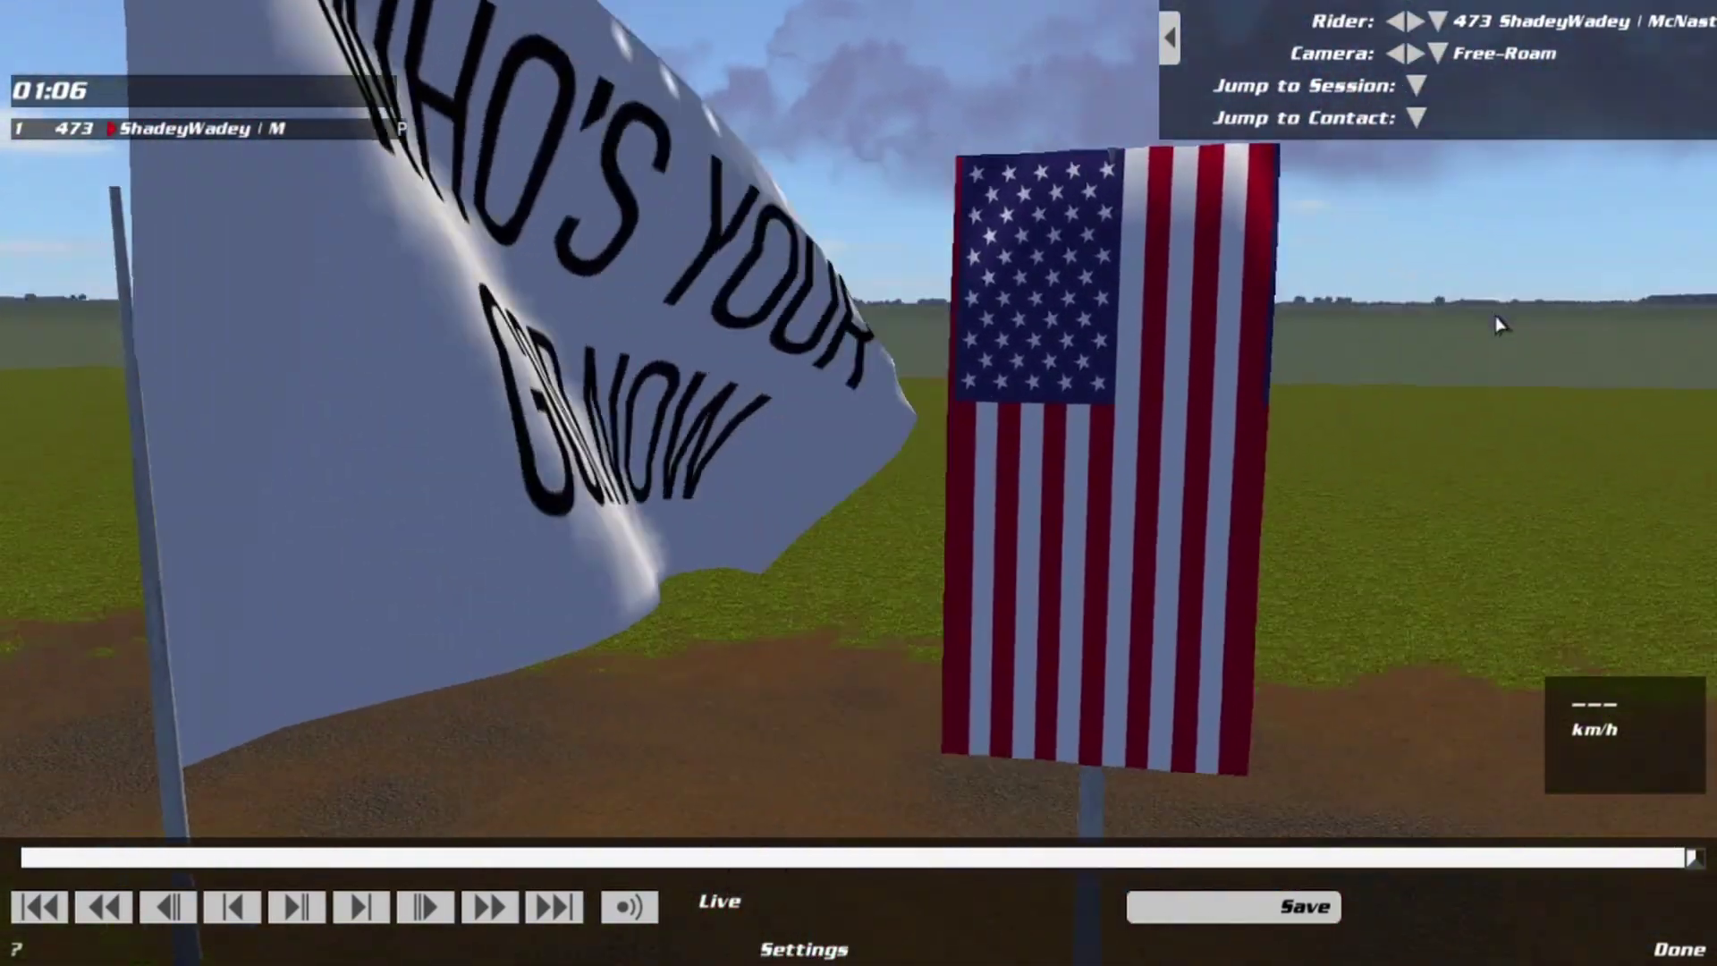
pyautogui.press('Up')
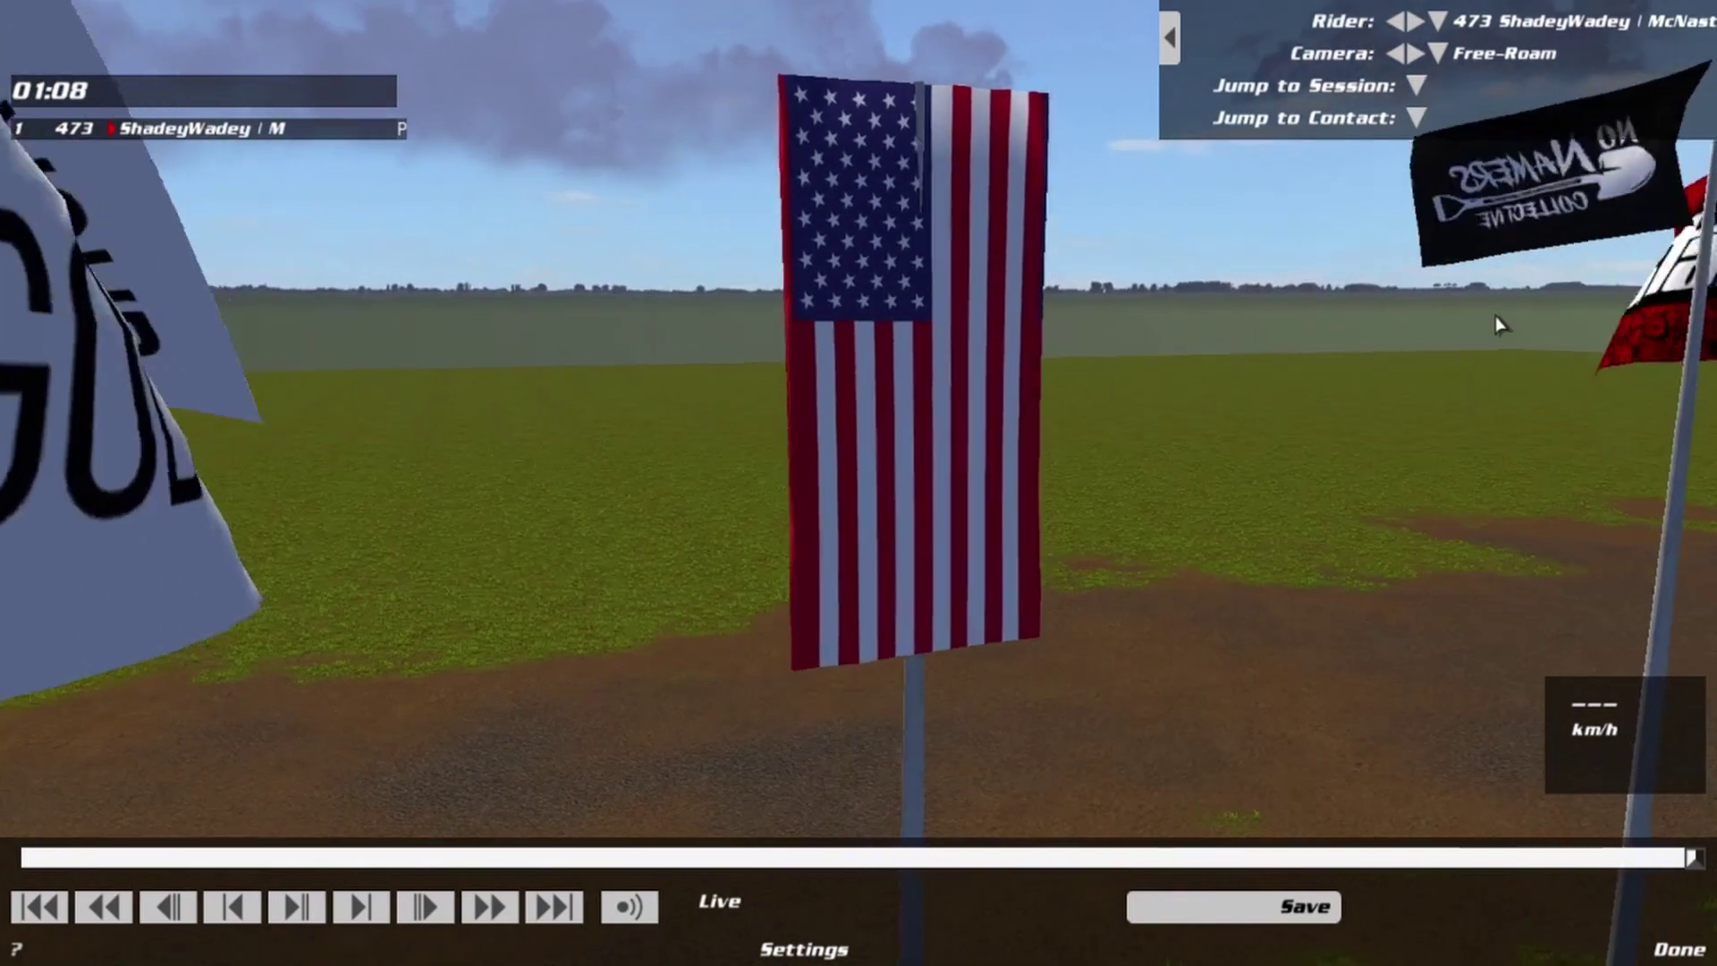
pyautogui.press('Left')
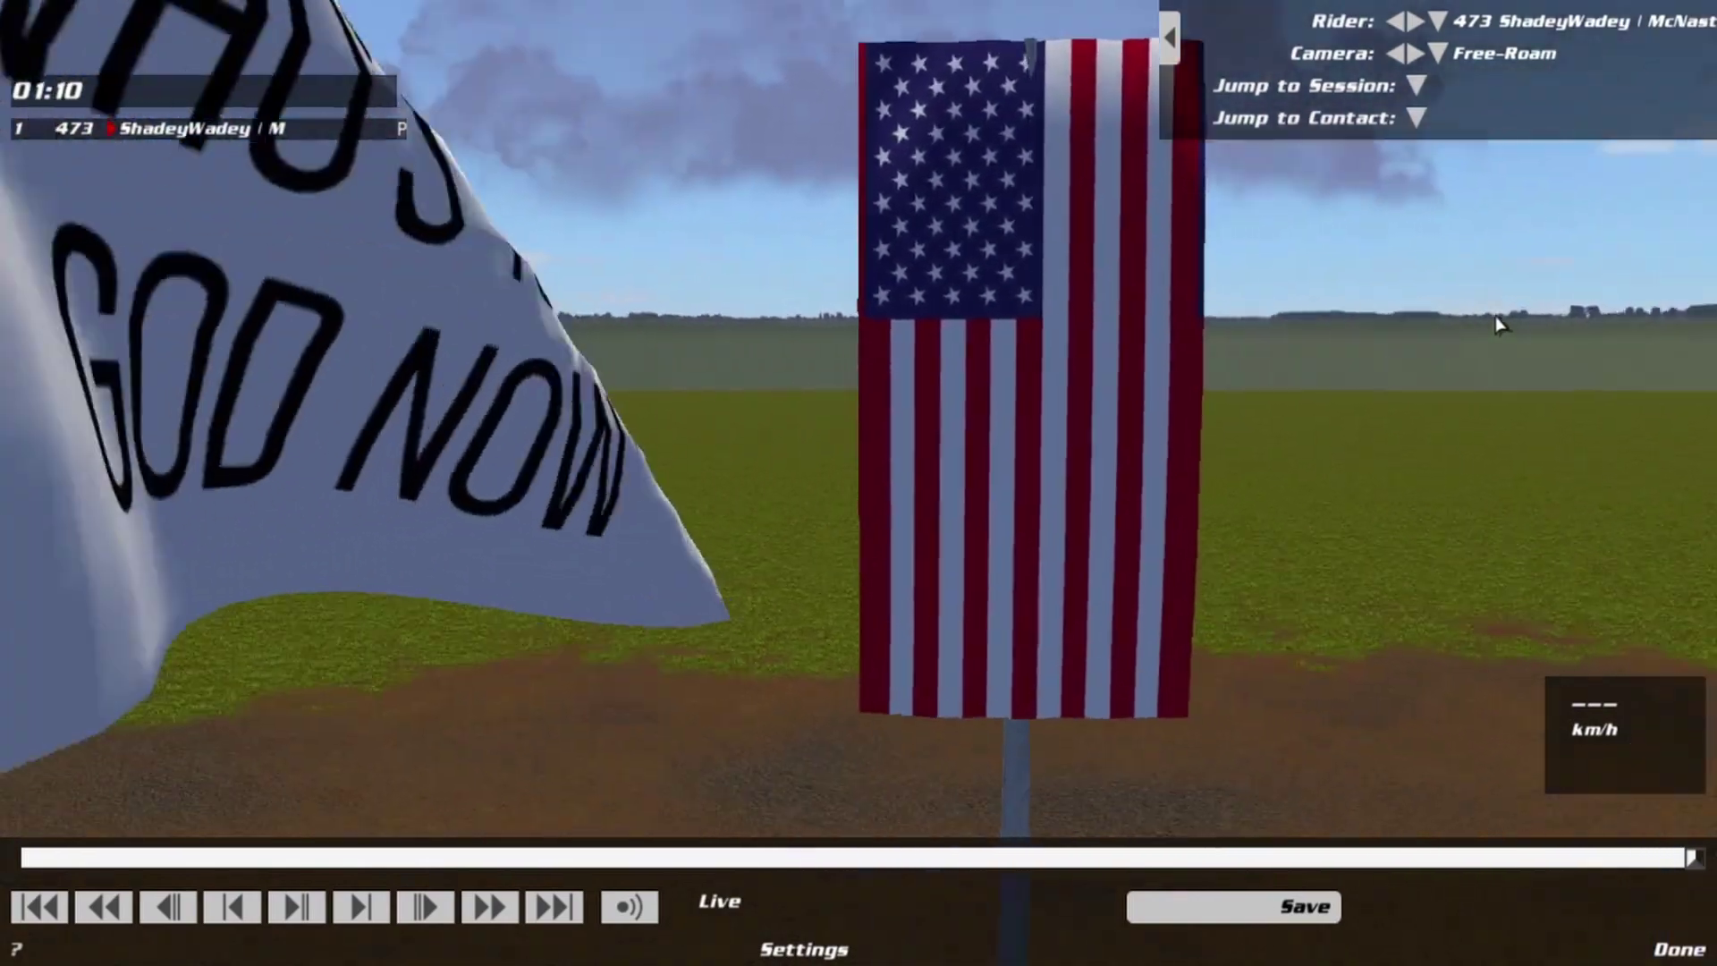
pyautogui.press('Up')
pyautogui.press('Down')
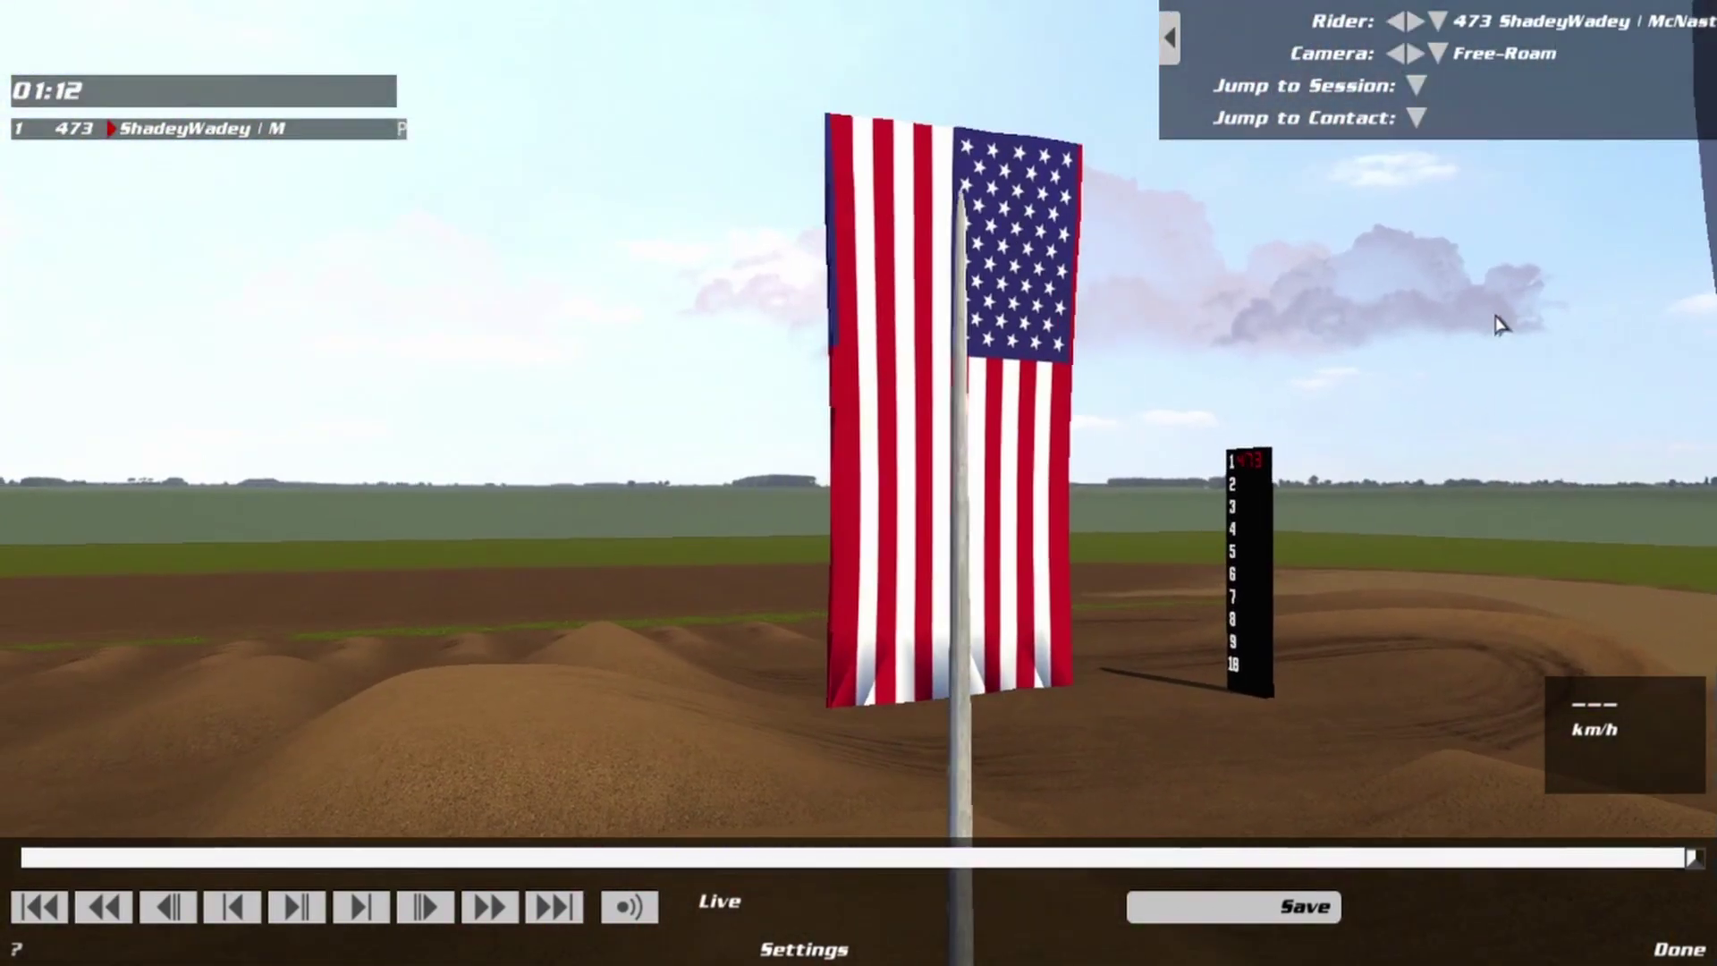
# - Back away from the US flag, then fly to the finish gate and examine its banner and race clock
pyautogui.press('Down')
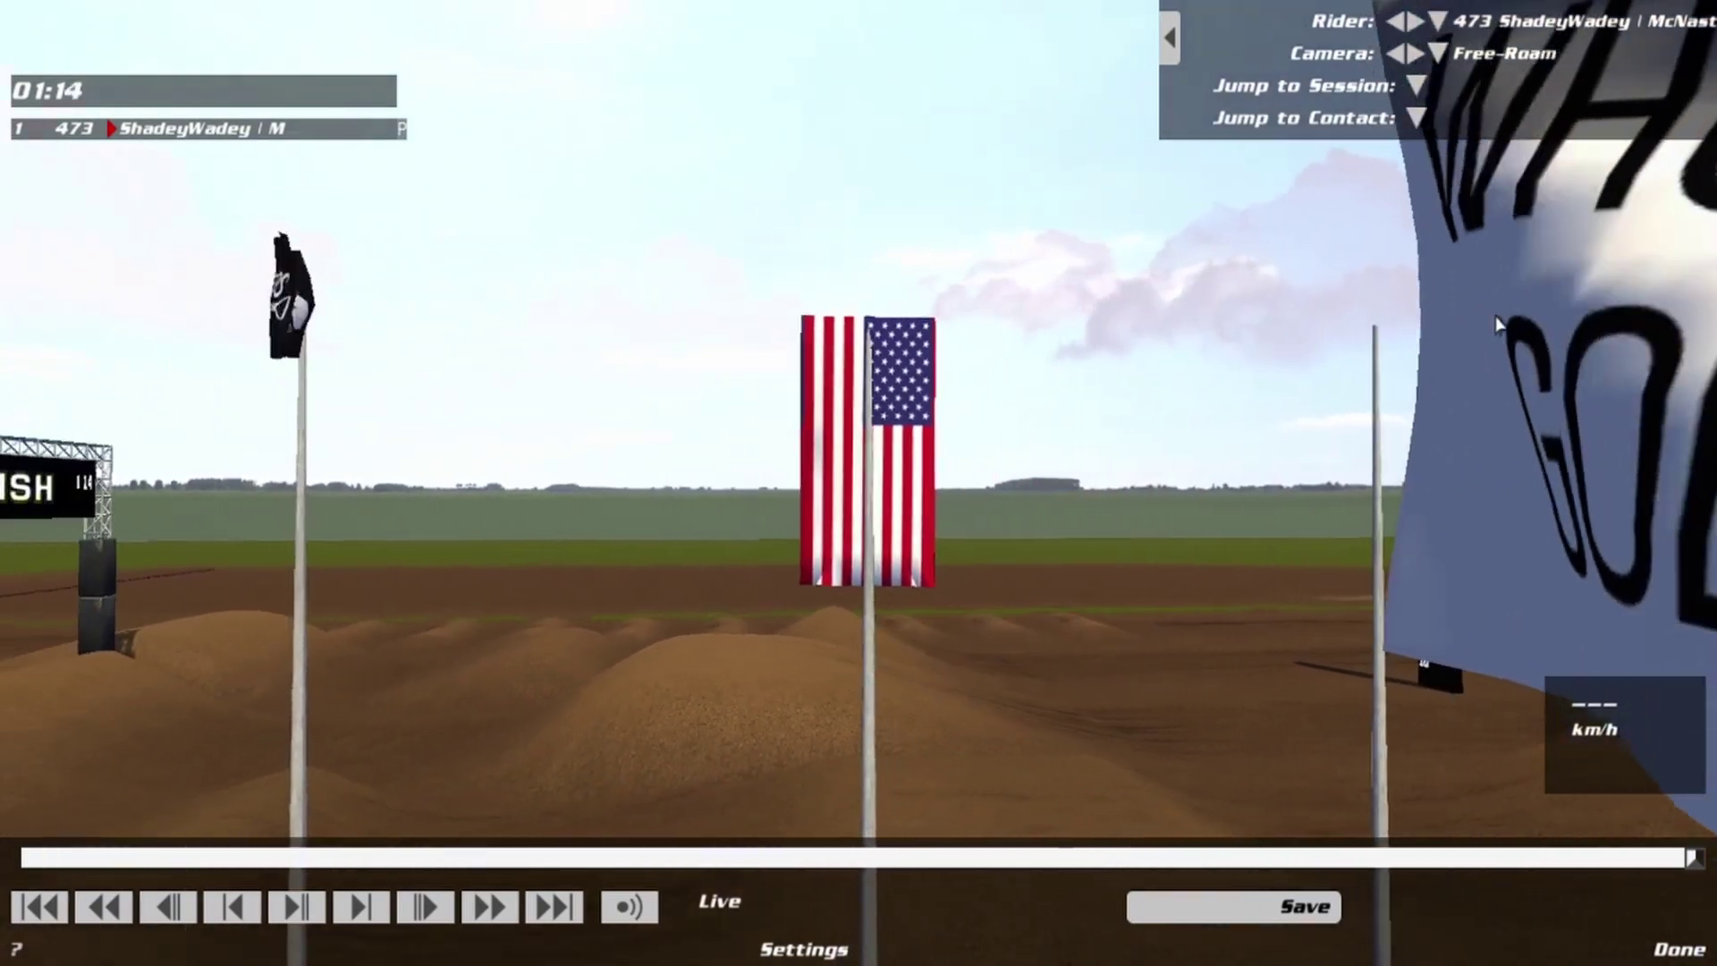
pyautogui.press('Left')
pyautogui.press('Up')
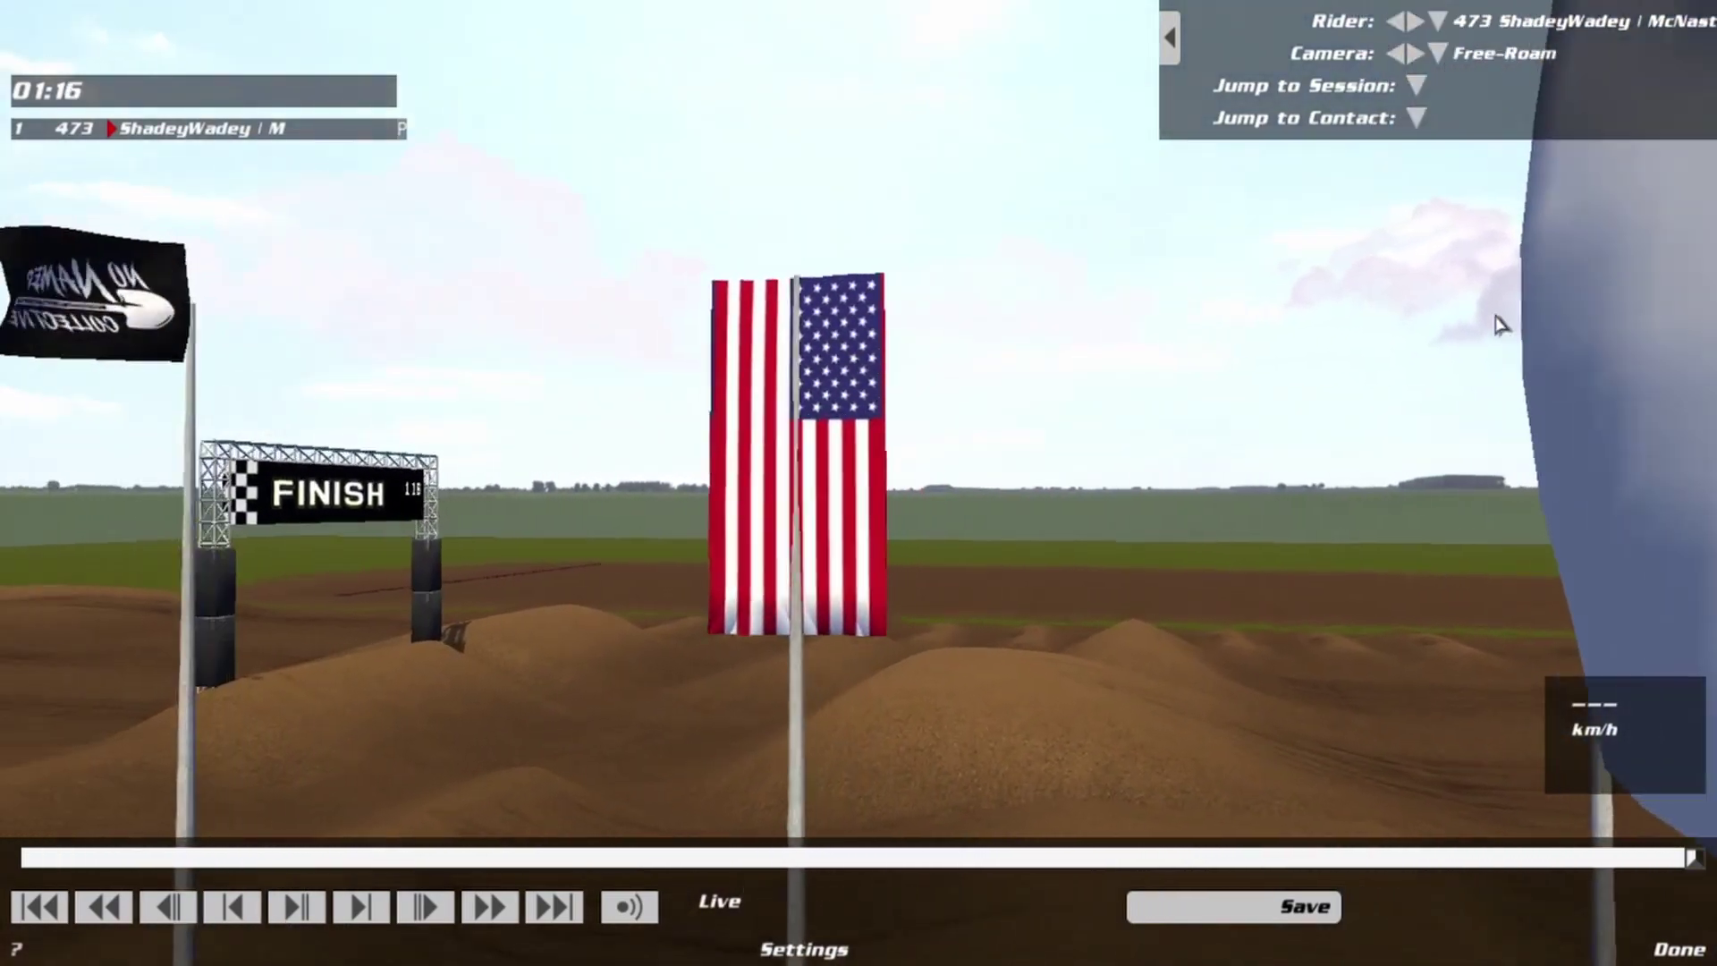
pyautogui.press('Left')
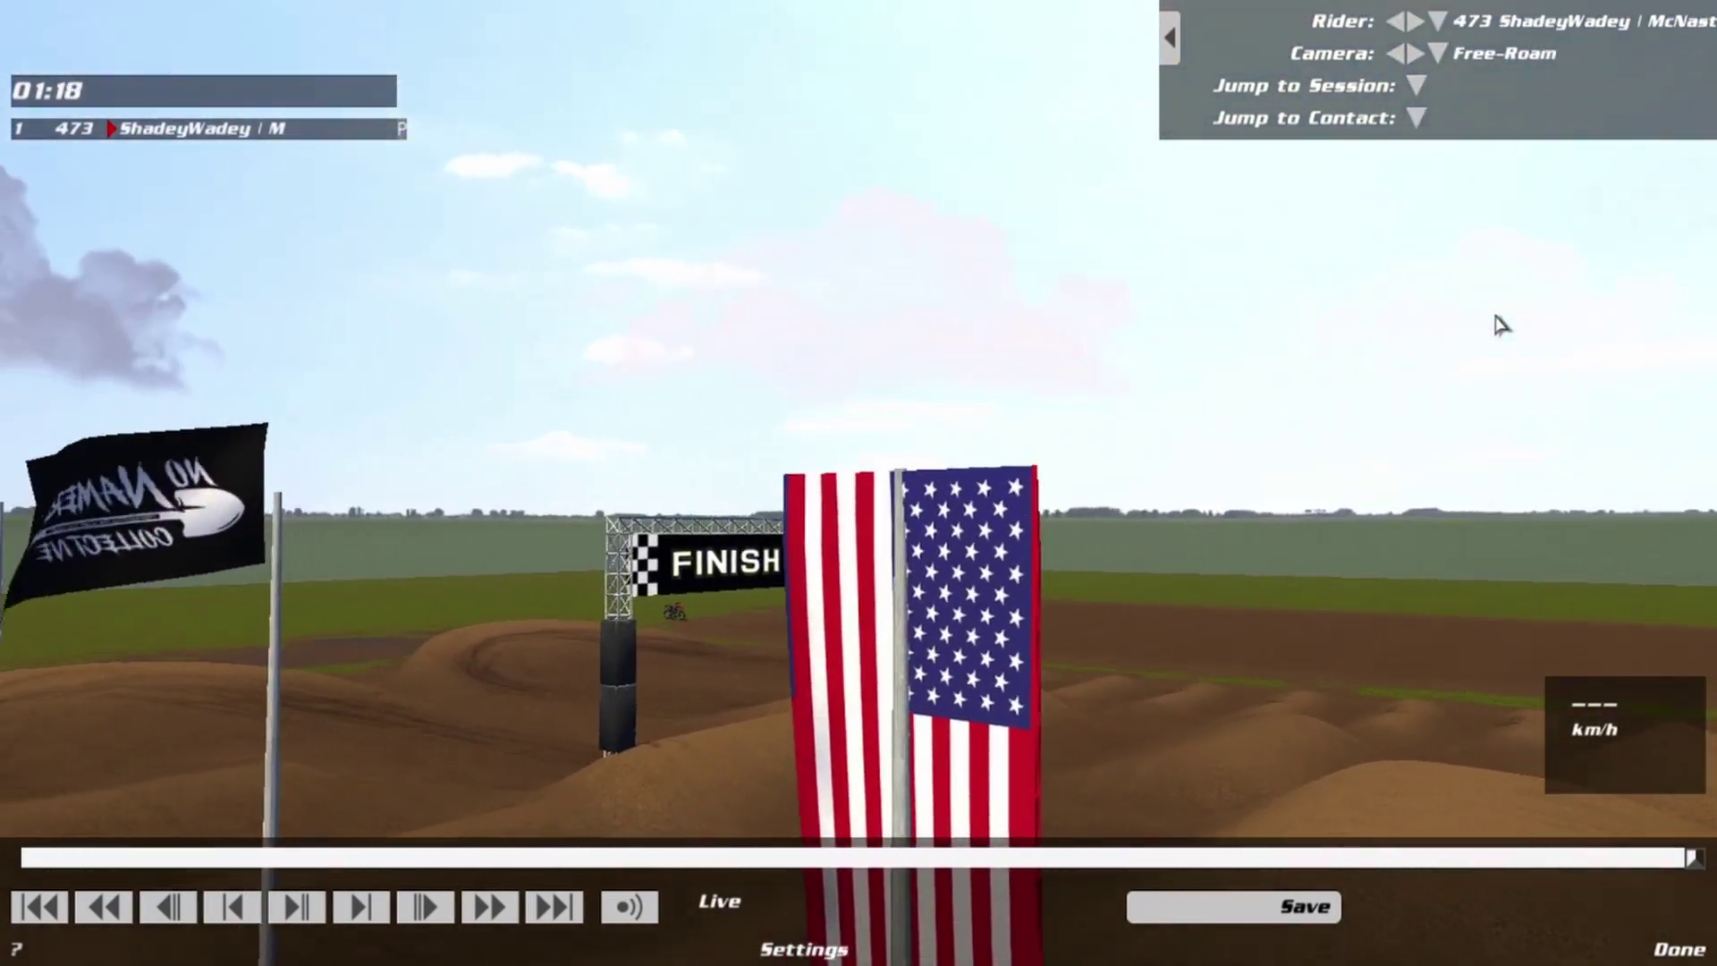
pyautogui.press('Up')
pyautogui.press('Up')
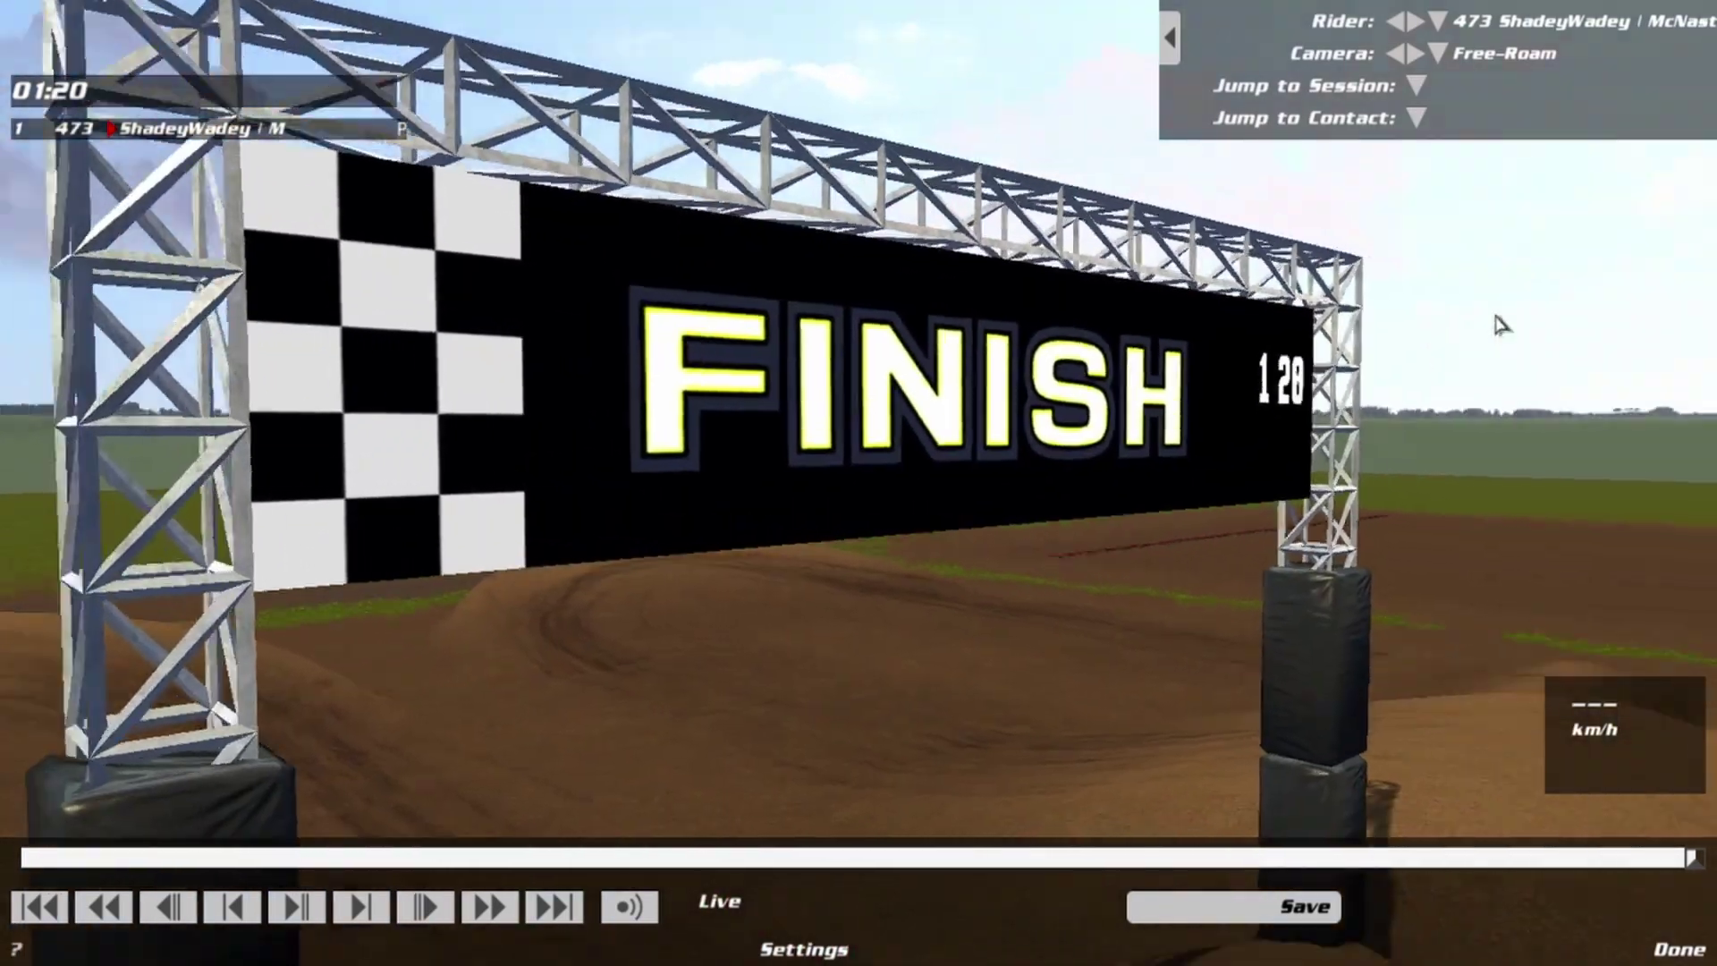
pyautogui.press('Right')
pyautogui.press('Left')
pyautogui.press('Down')
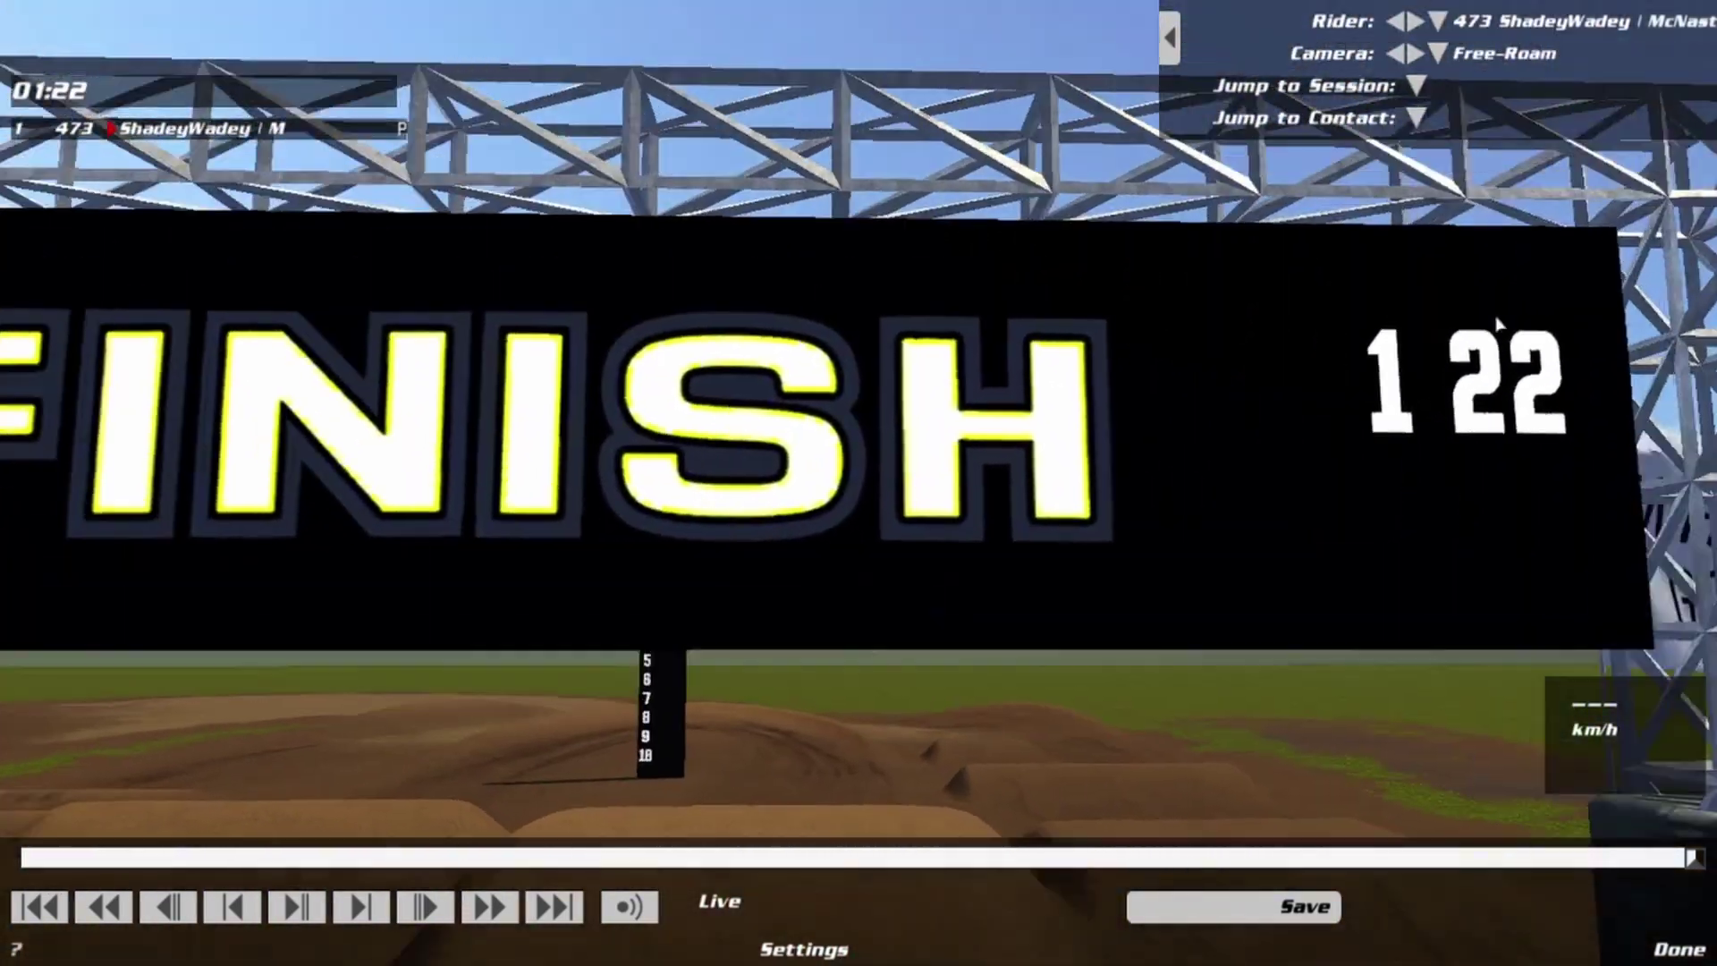
pyautogui.press('Down')
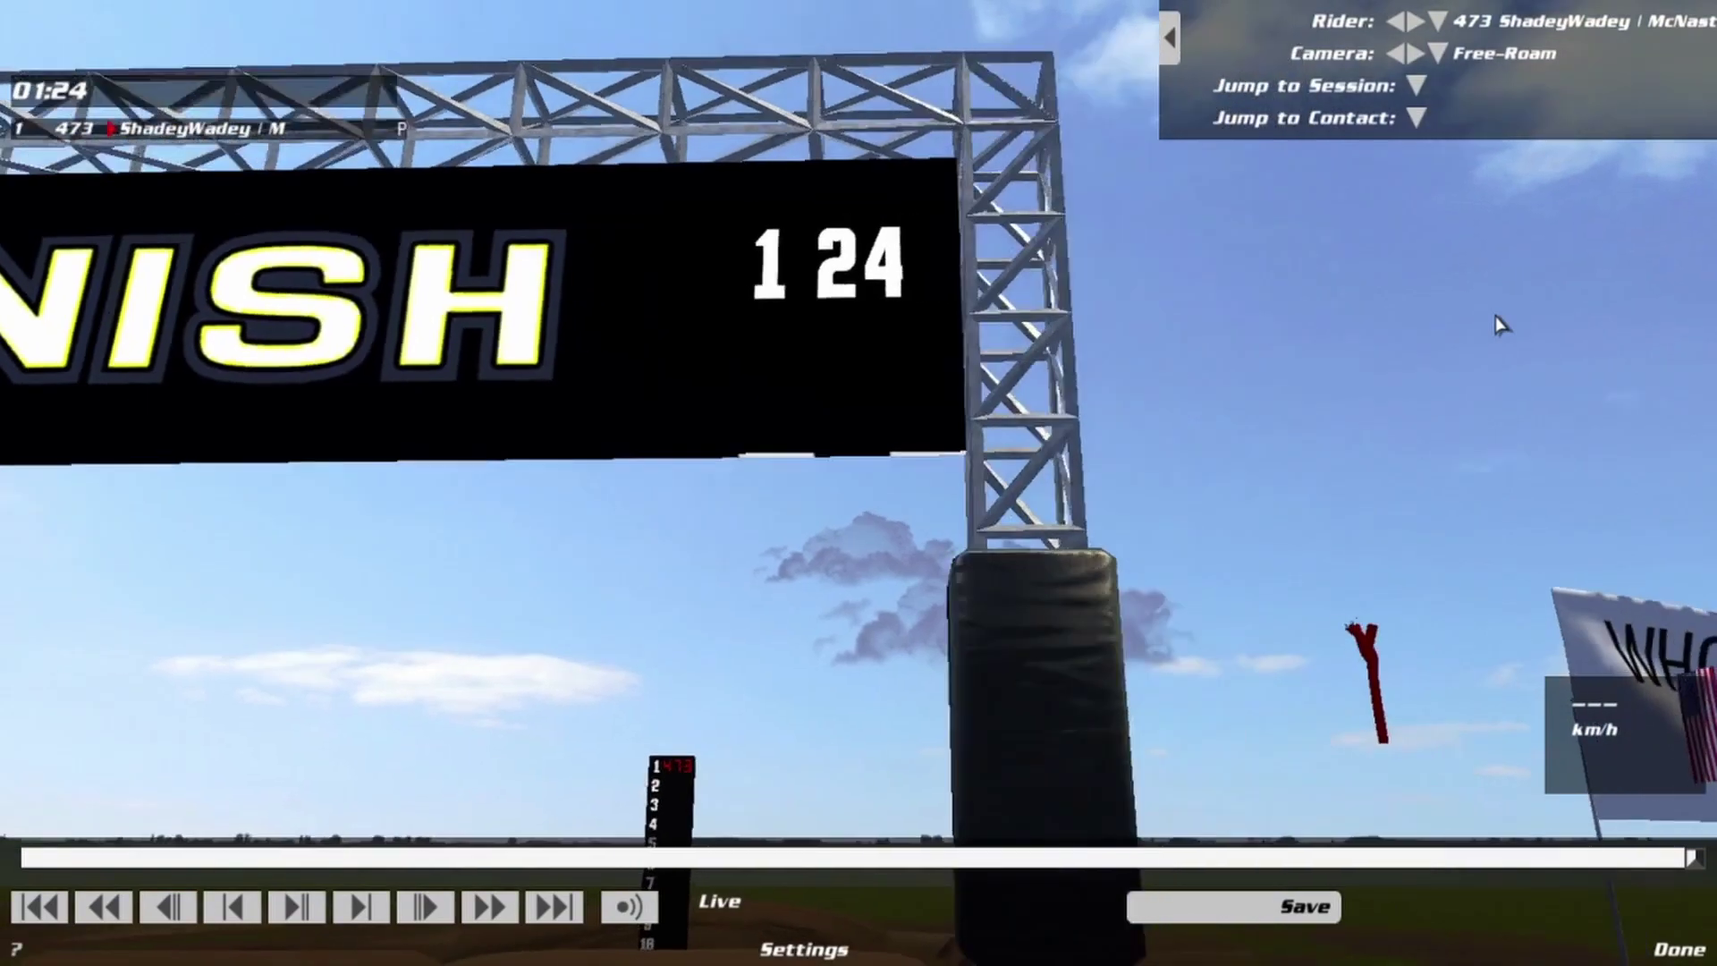
pyautogui.press('Up')
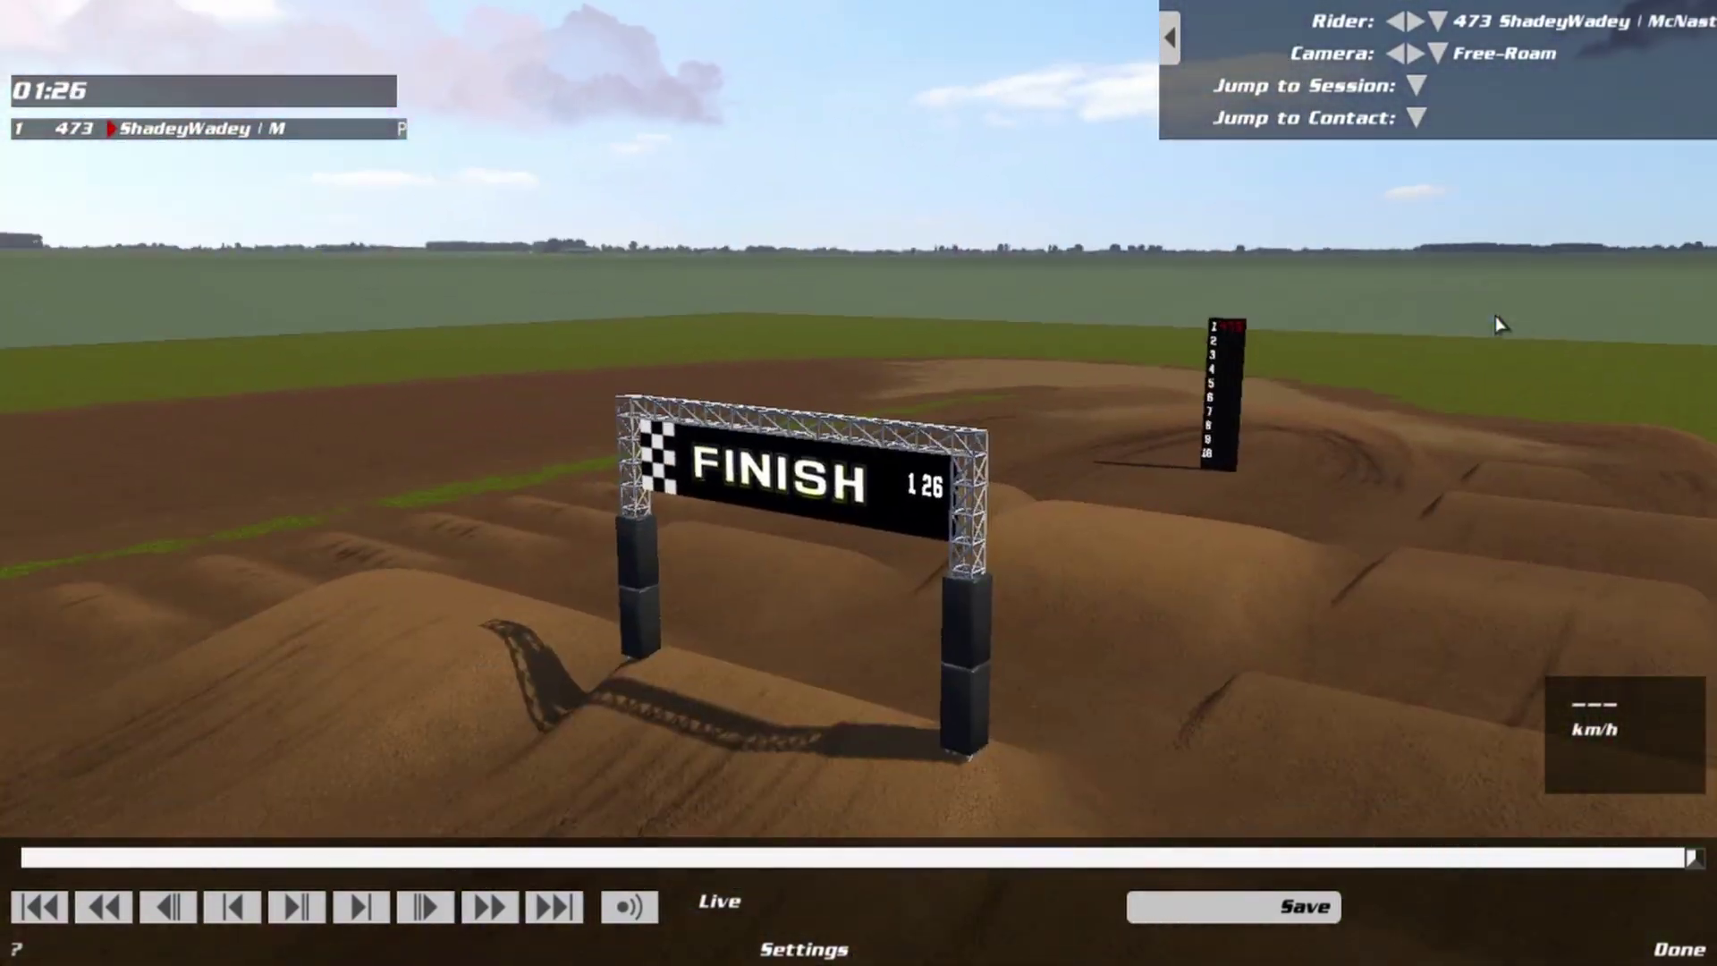
# - Return to the row of flags and compare the US flag's motion with the neighbouring flags from a distance
pyautogui.press('Right')
pyautogui.press('Down')
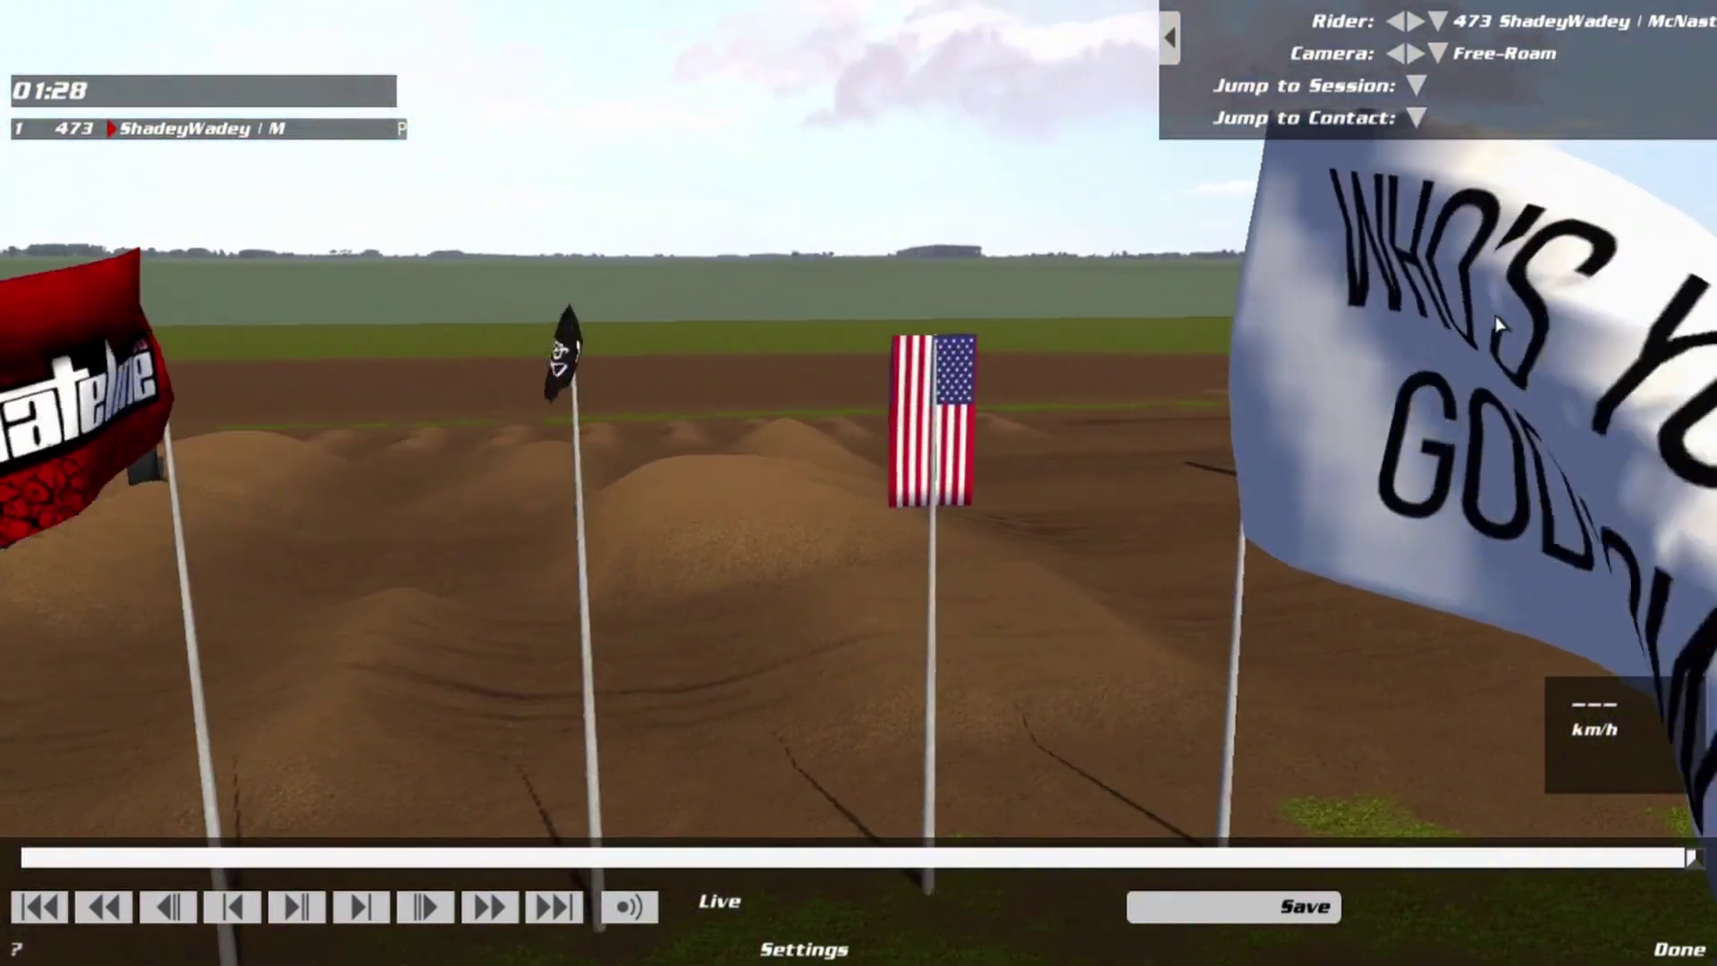
pyautogui.press('Right')
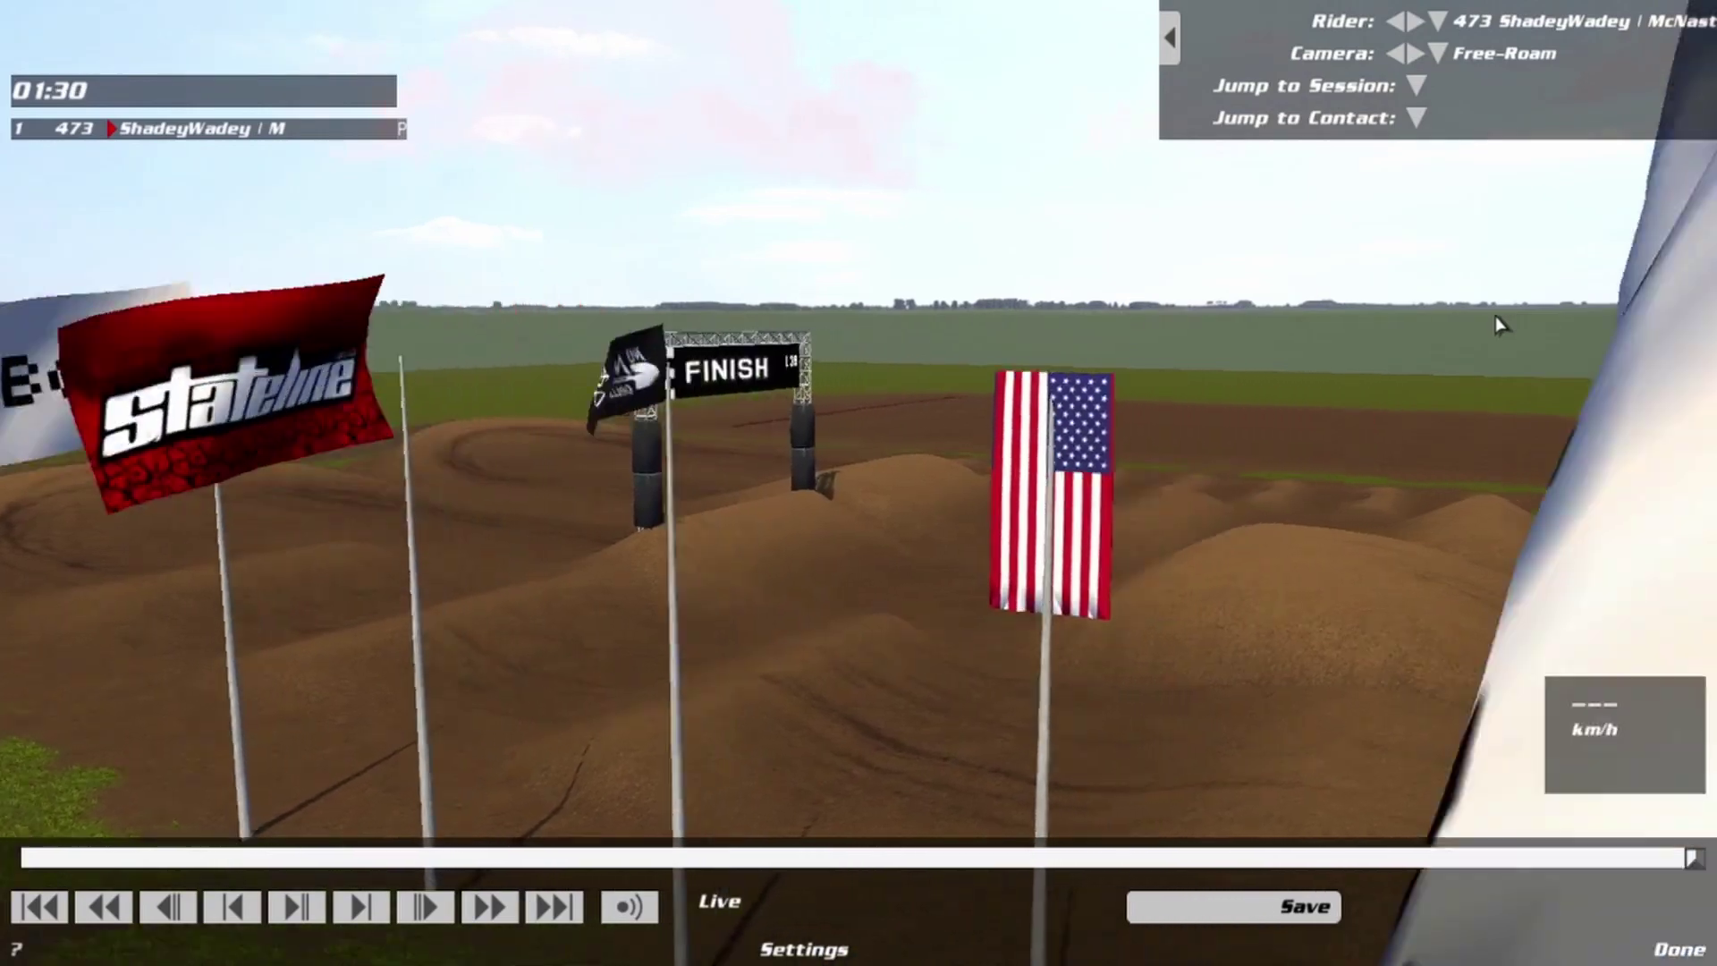
pyautogui.press('Down')
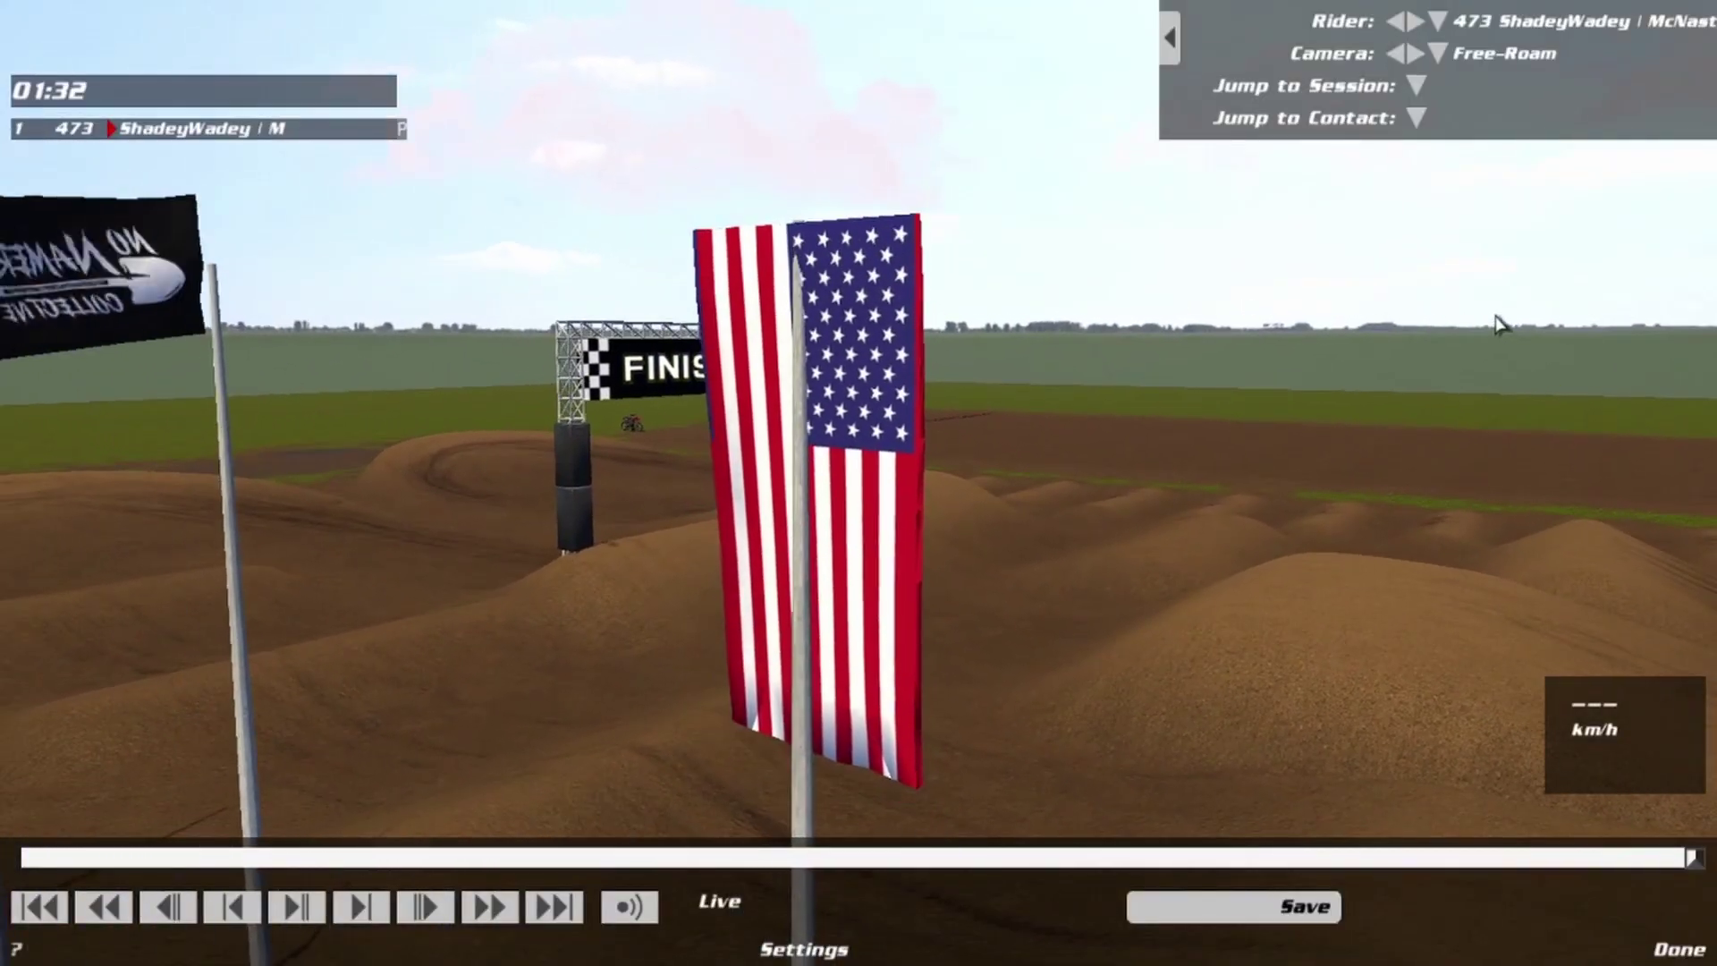
pyautogui.press('Down')
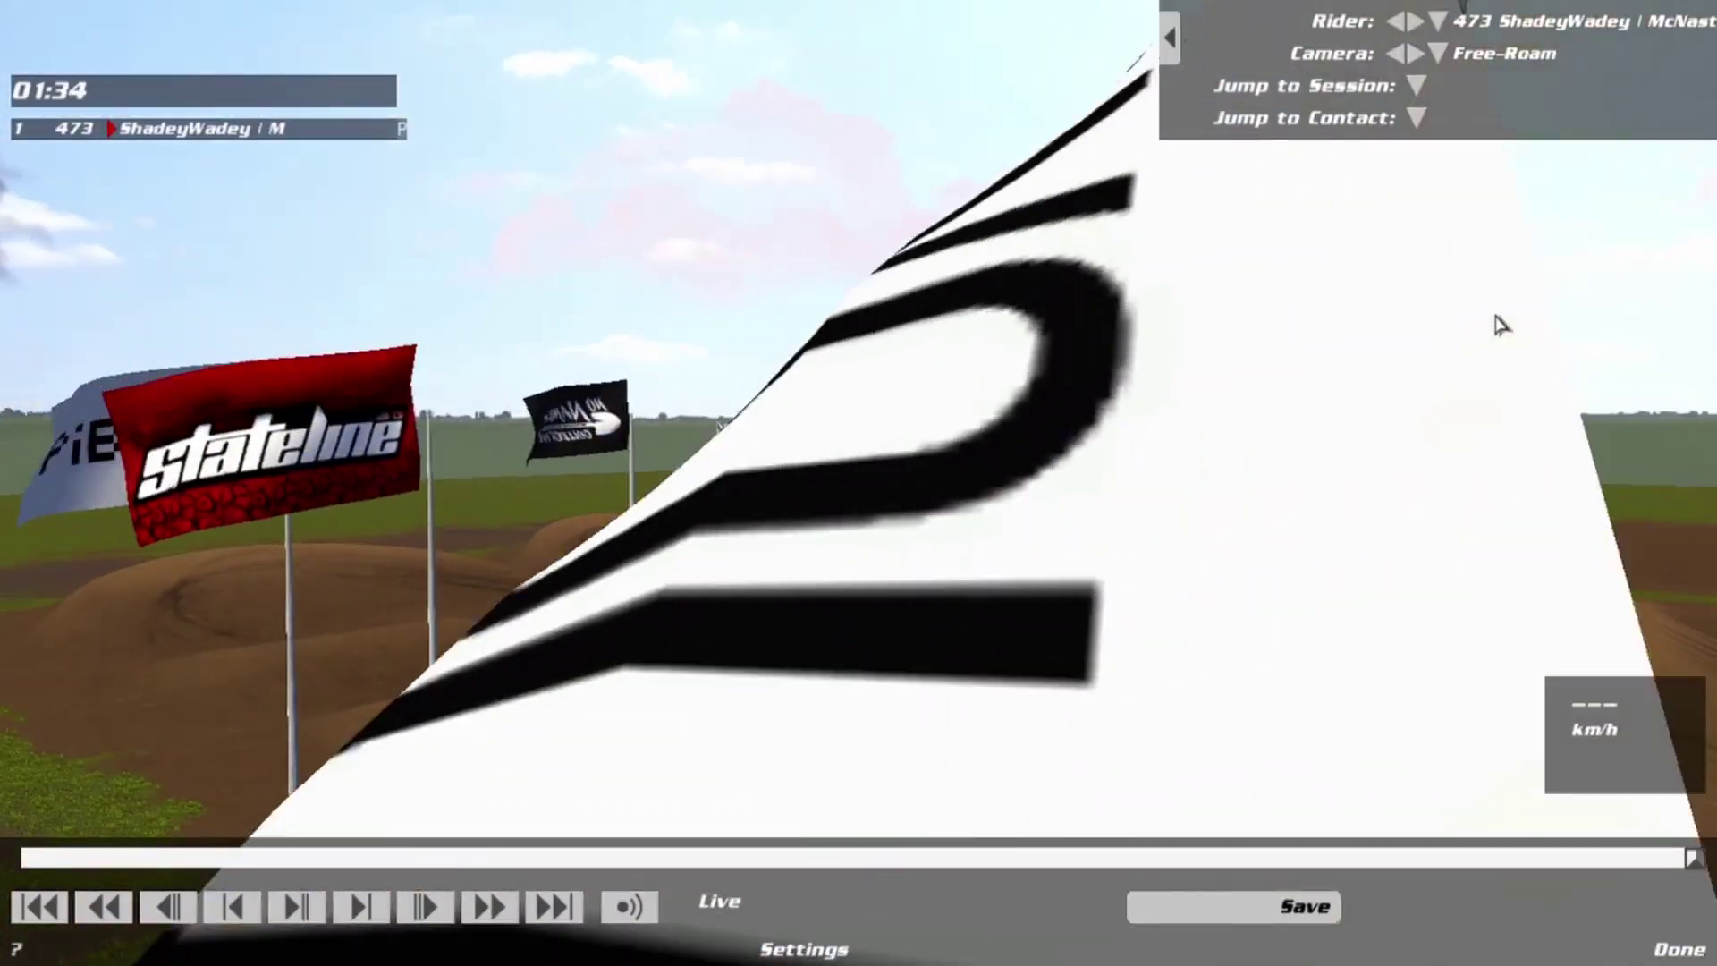
pyautogui.press('Right')
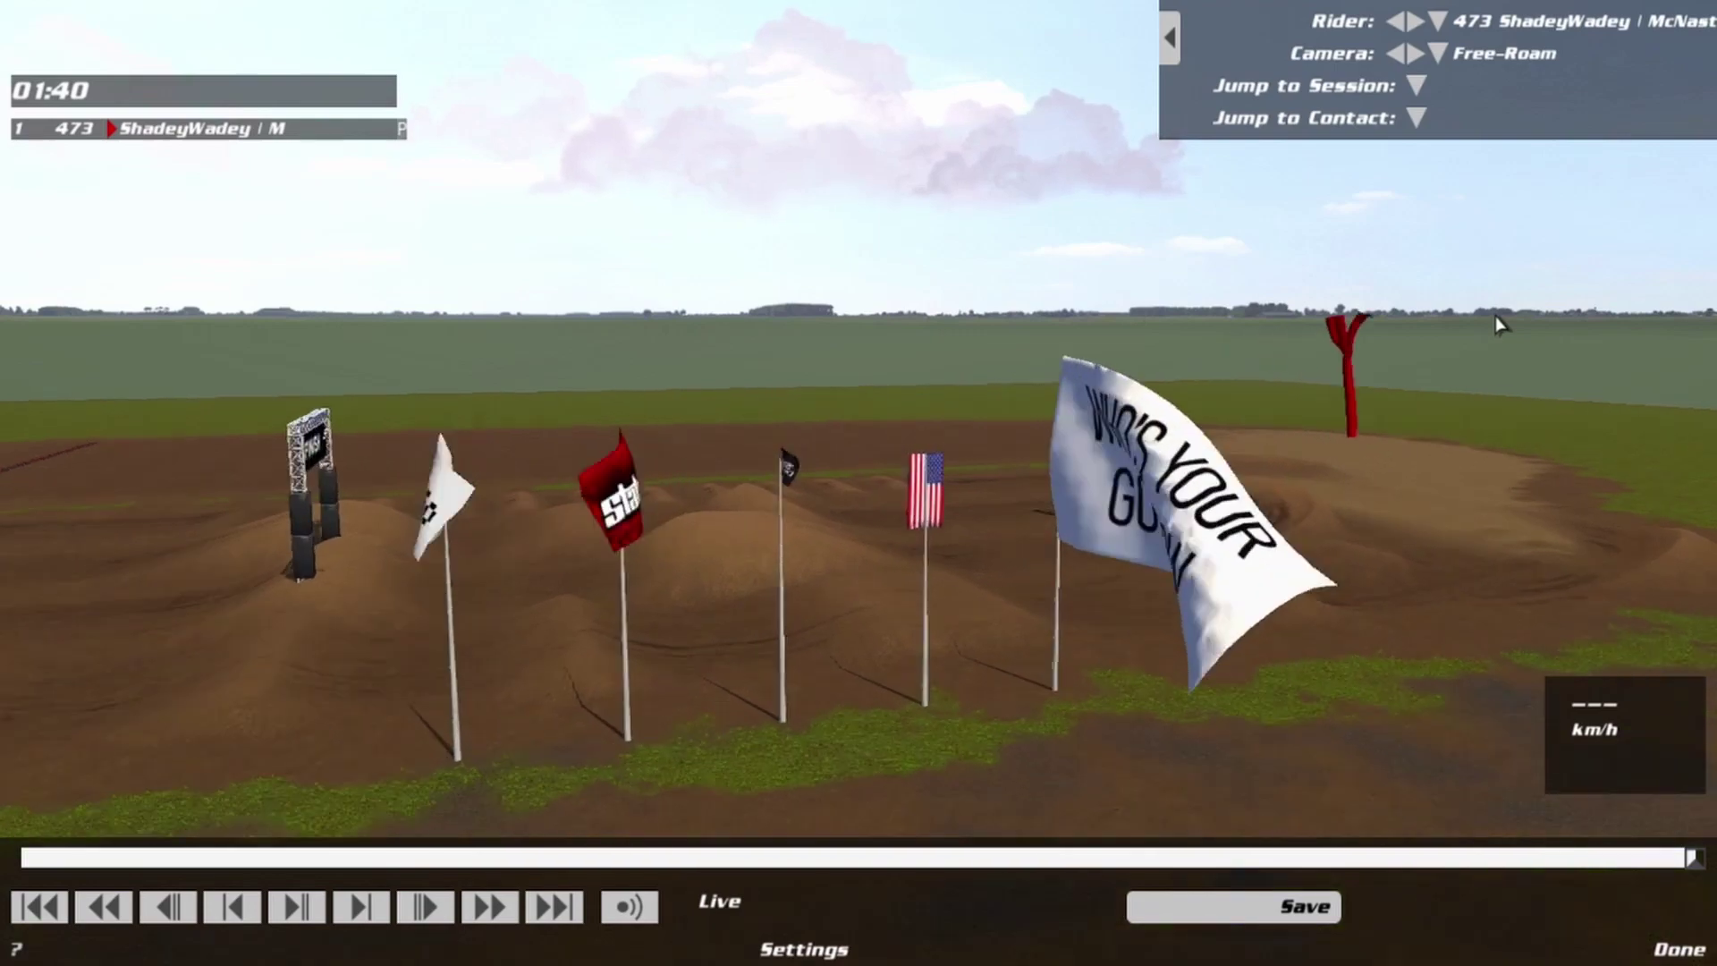
pyautogui.press('Right')
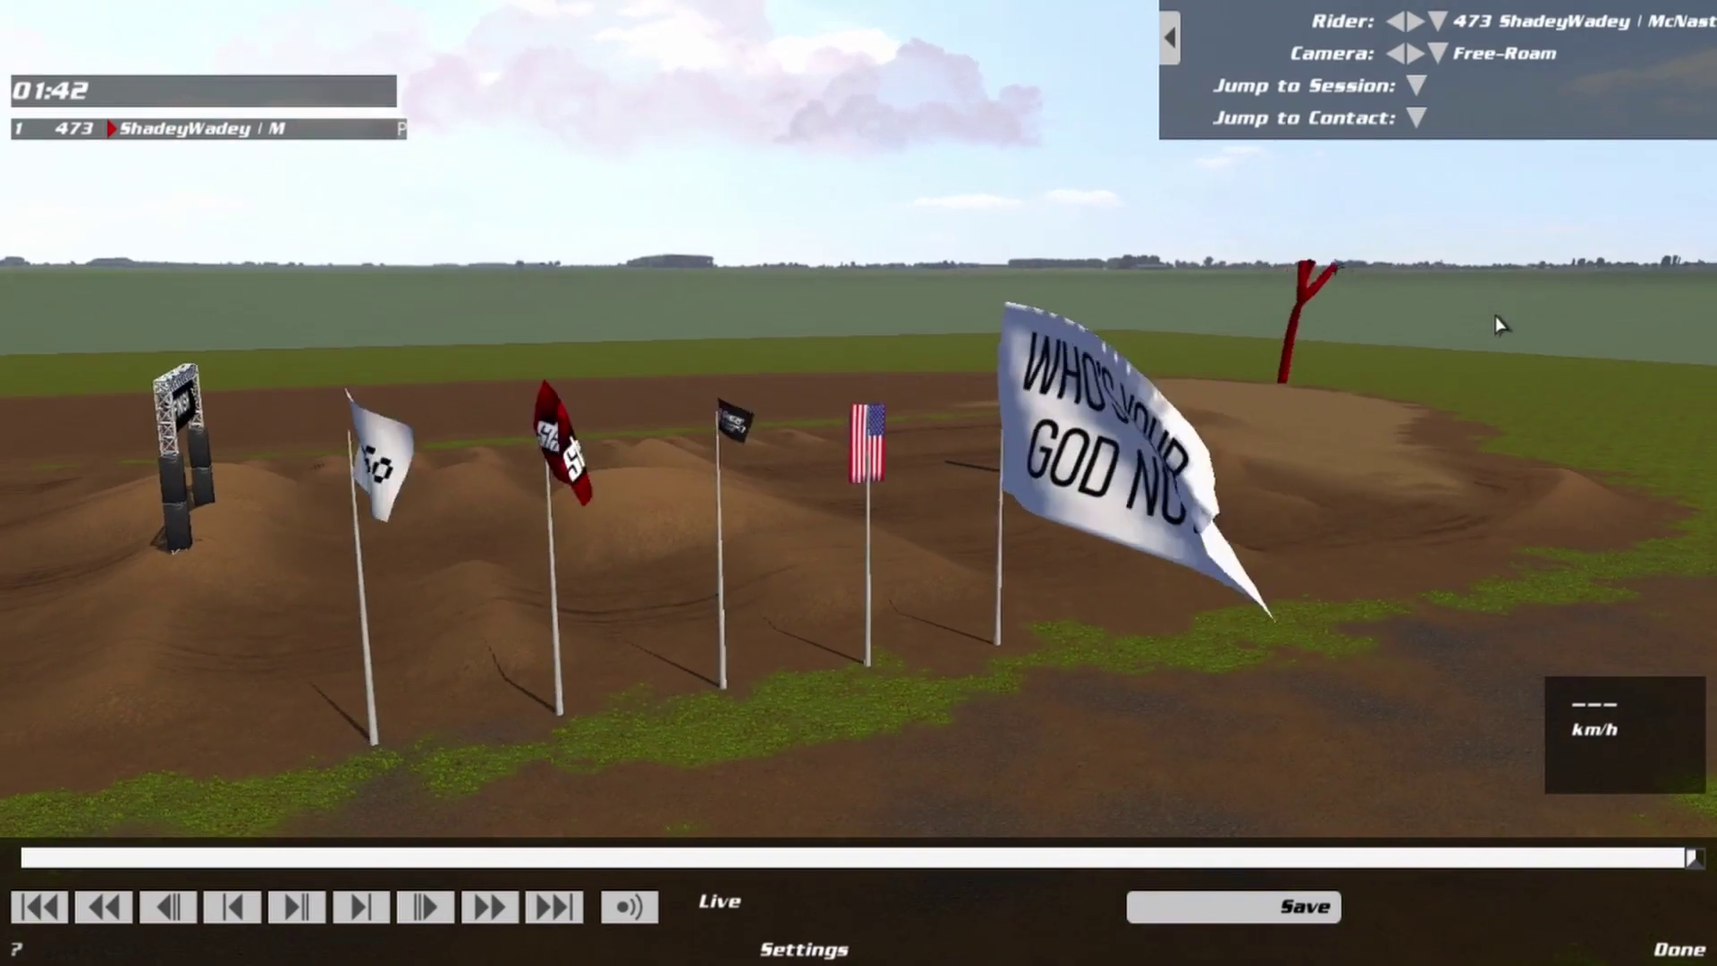
pyautogui.press('Right')
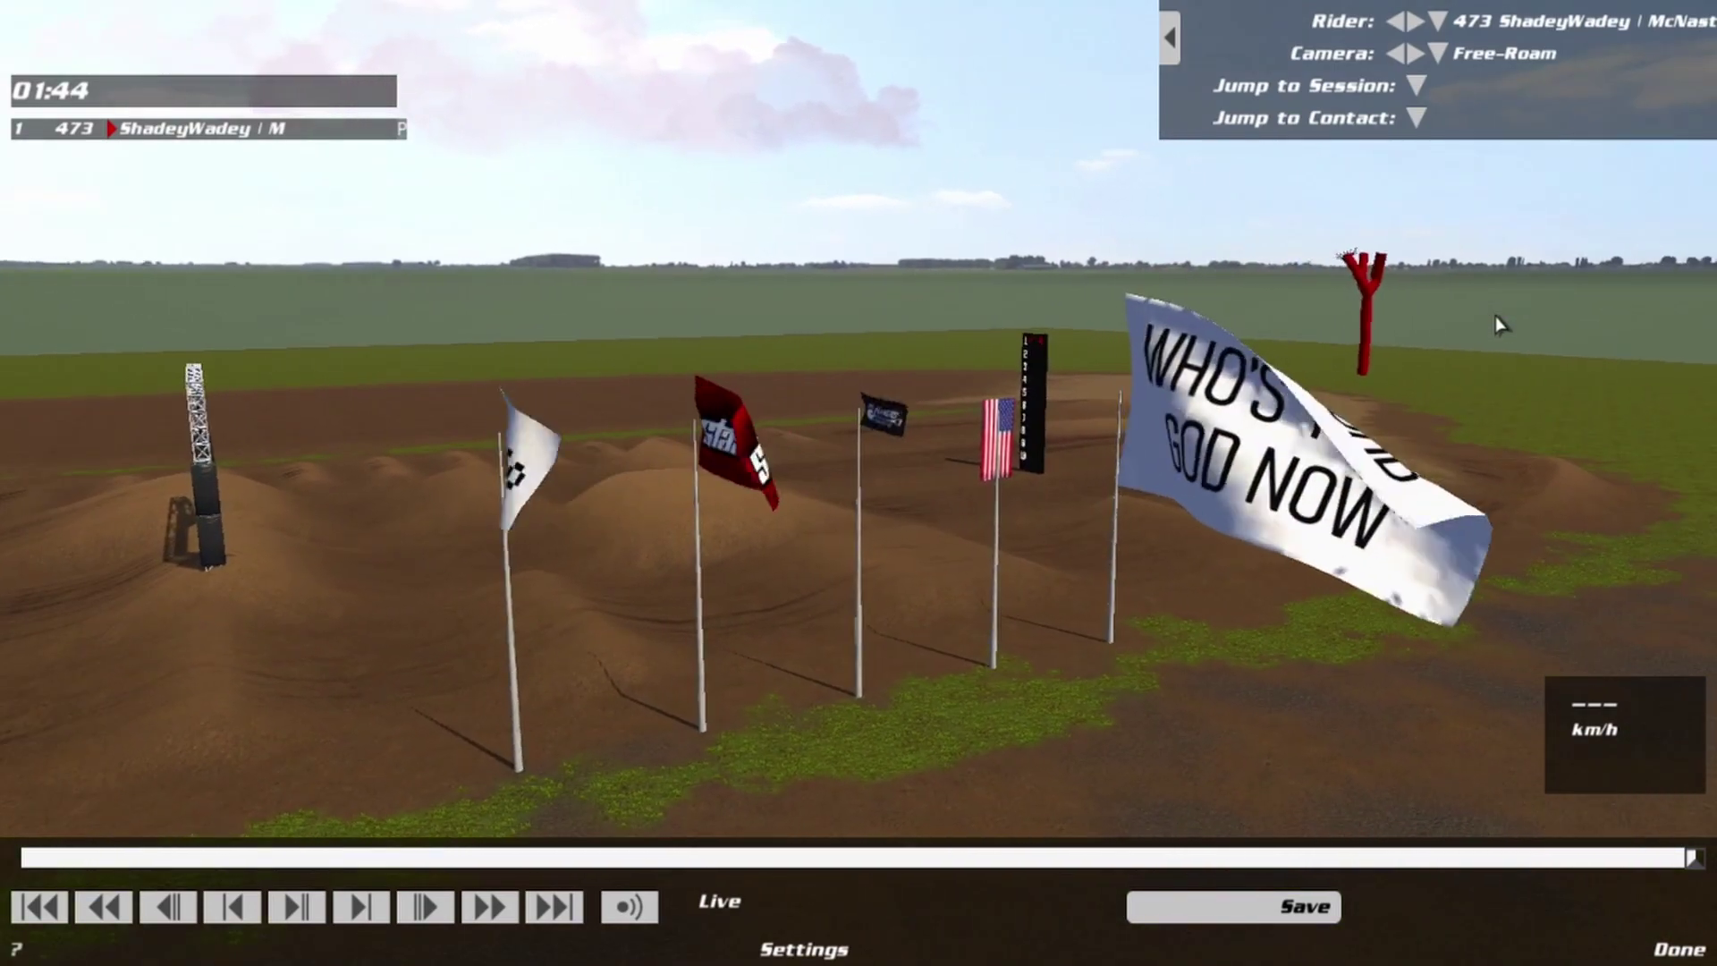
pyautogui.press('Right')
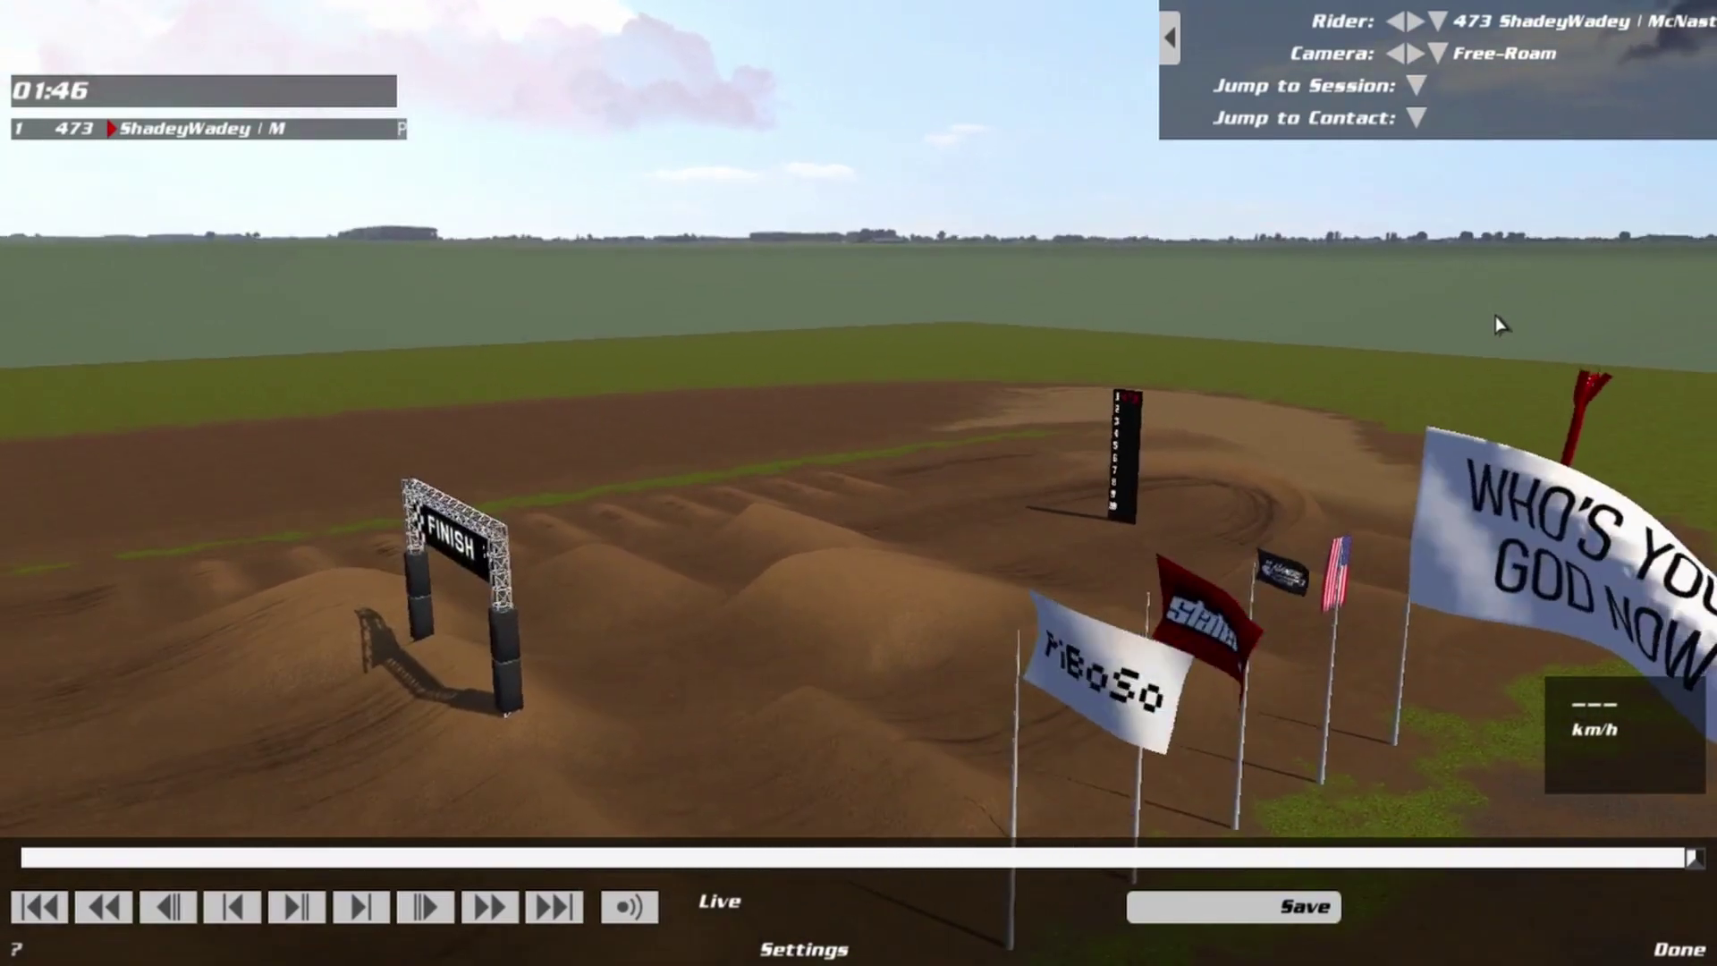
pyautogui.press('Right')
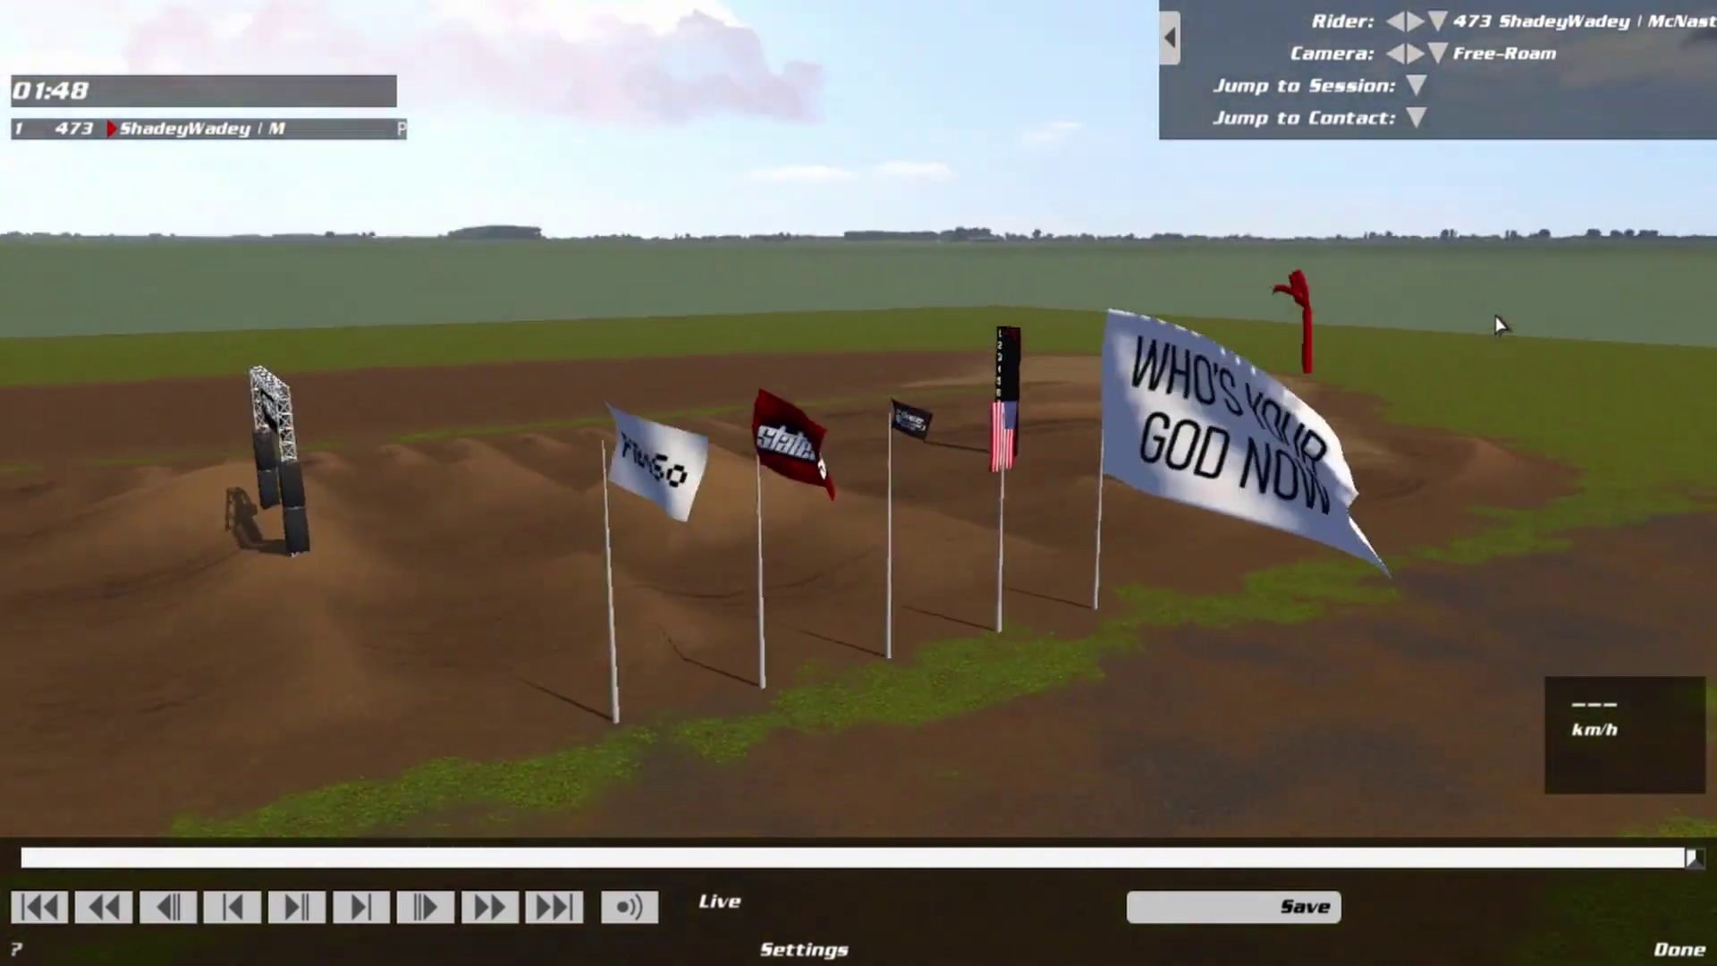
pyautogui.press('Right')
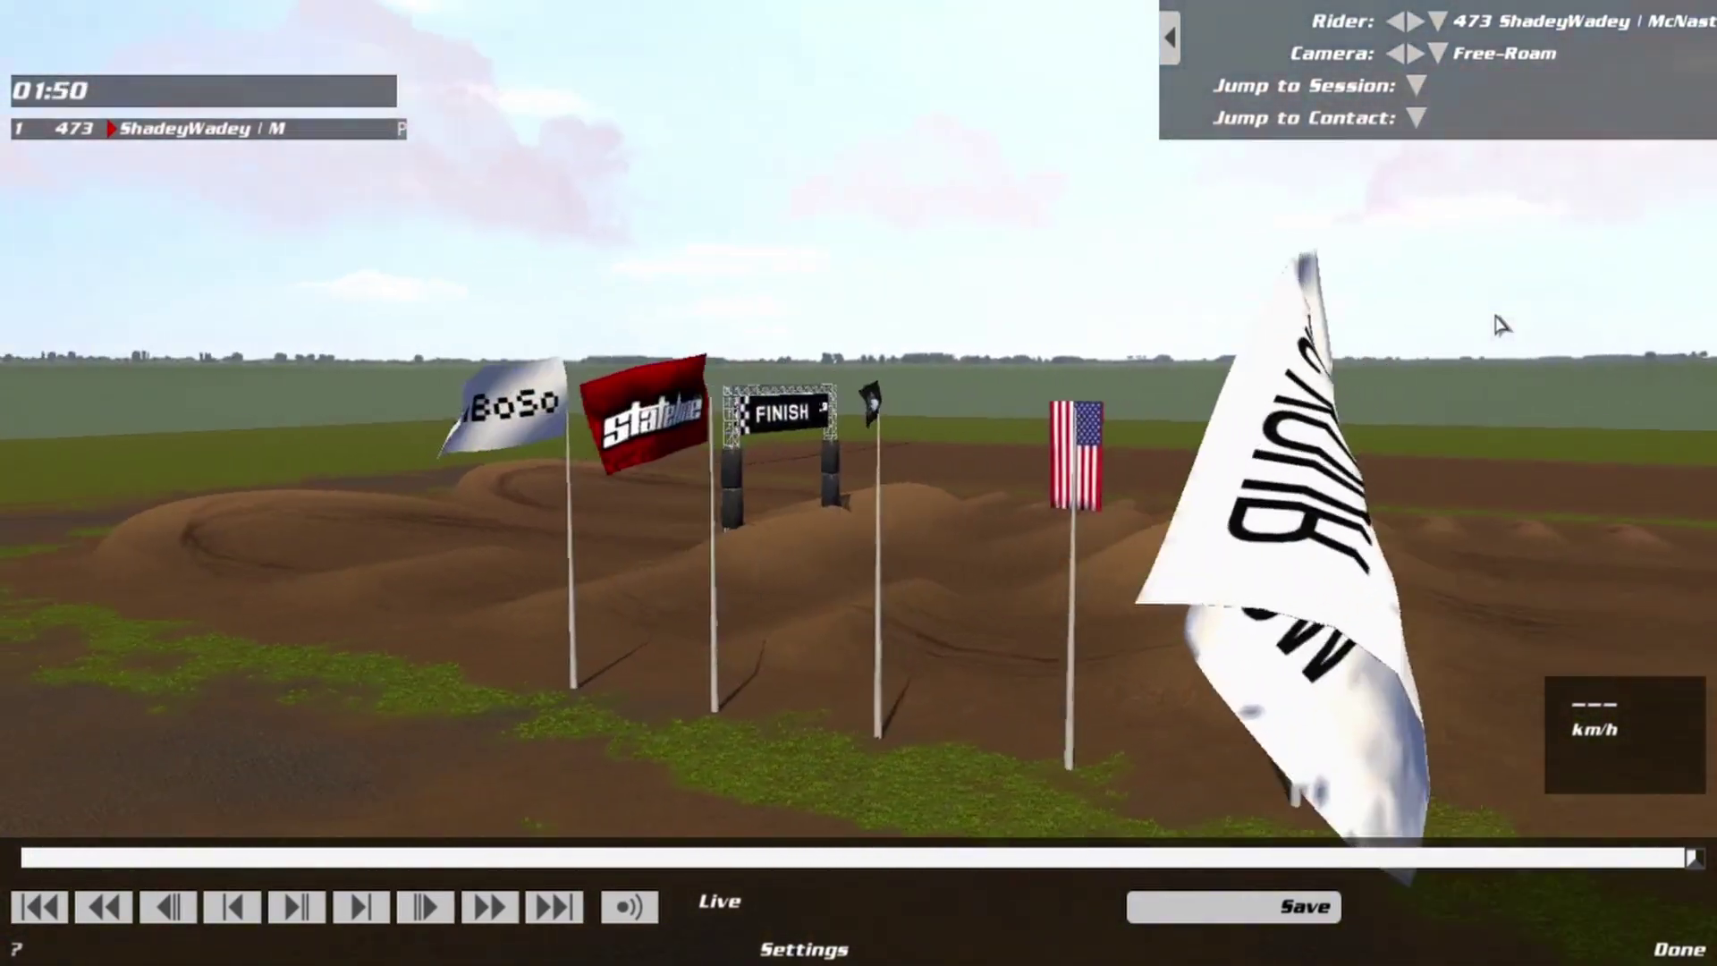
# - Inspect the No Namers Collective and Stateline flags up close, then back away to view the row of flags
pyautogui.press('Up')
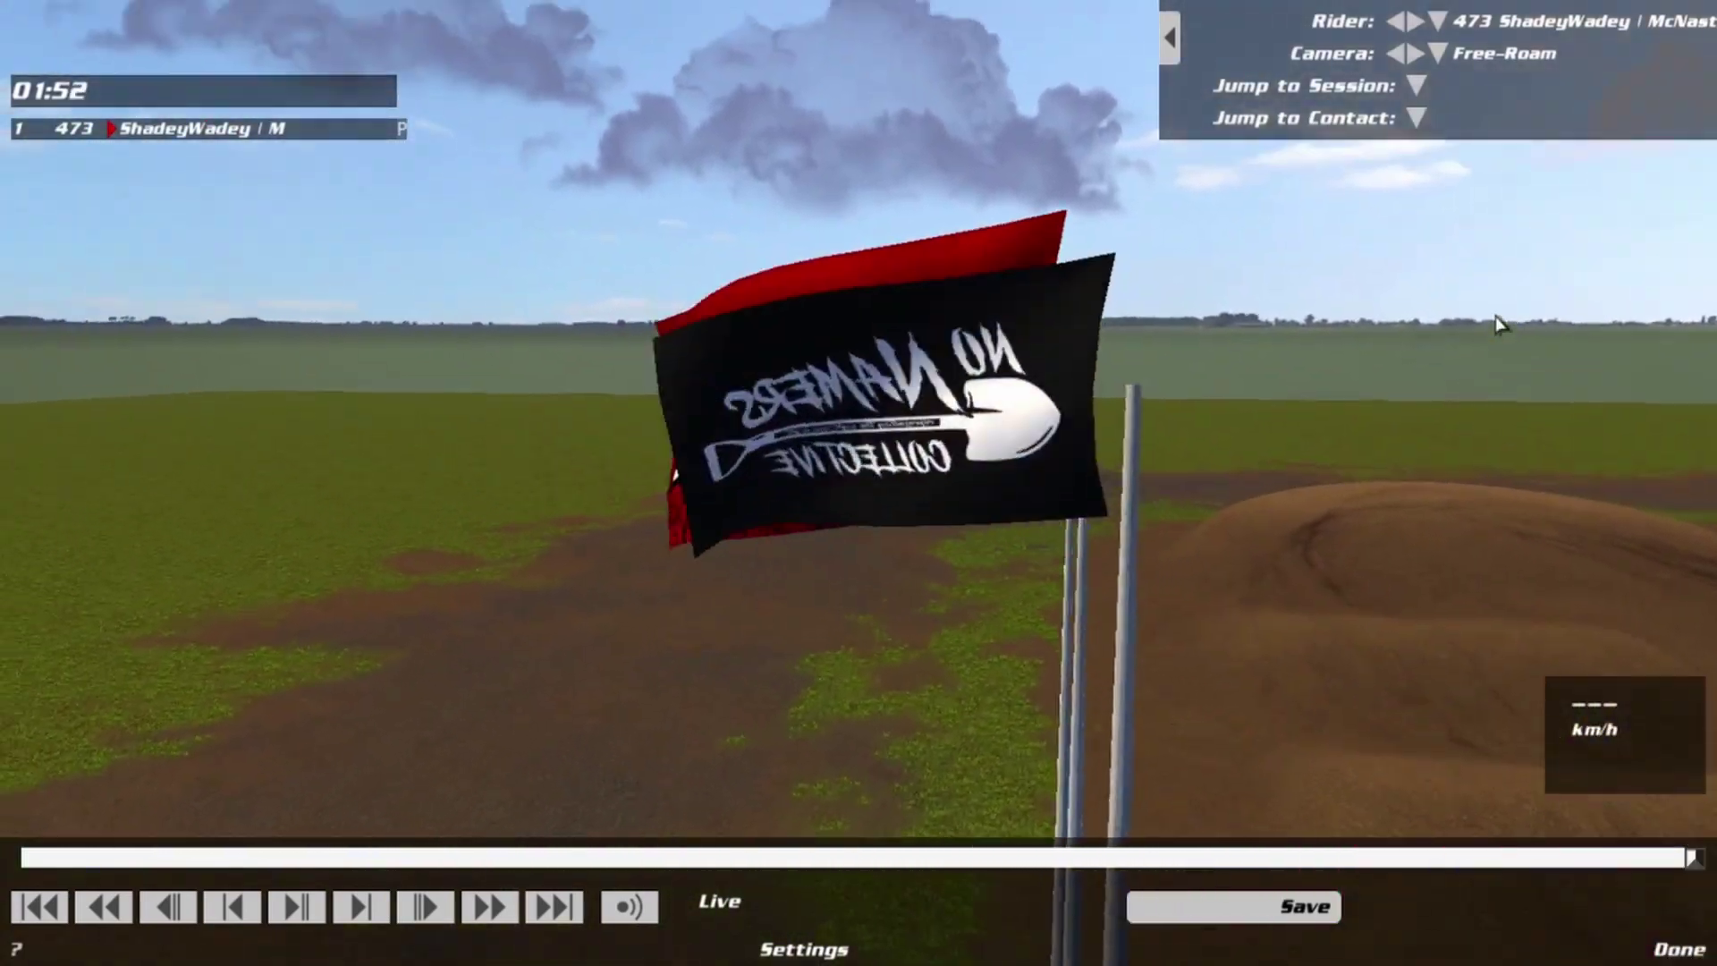
pyautogui.press('Up')
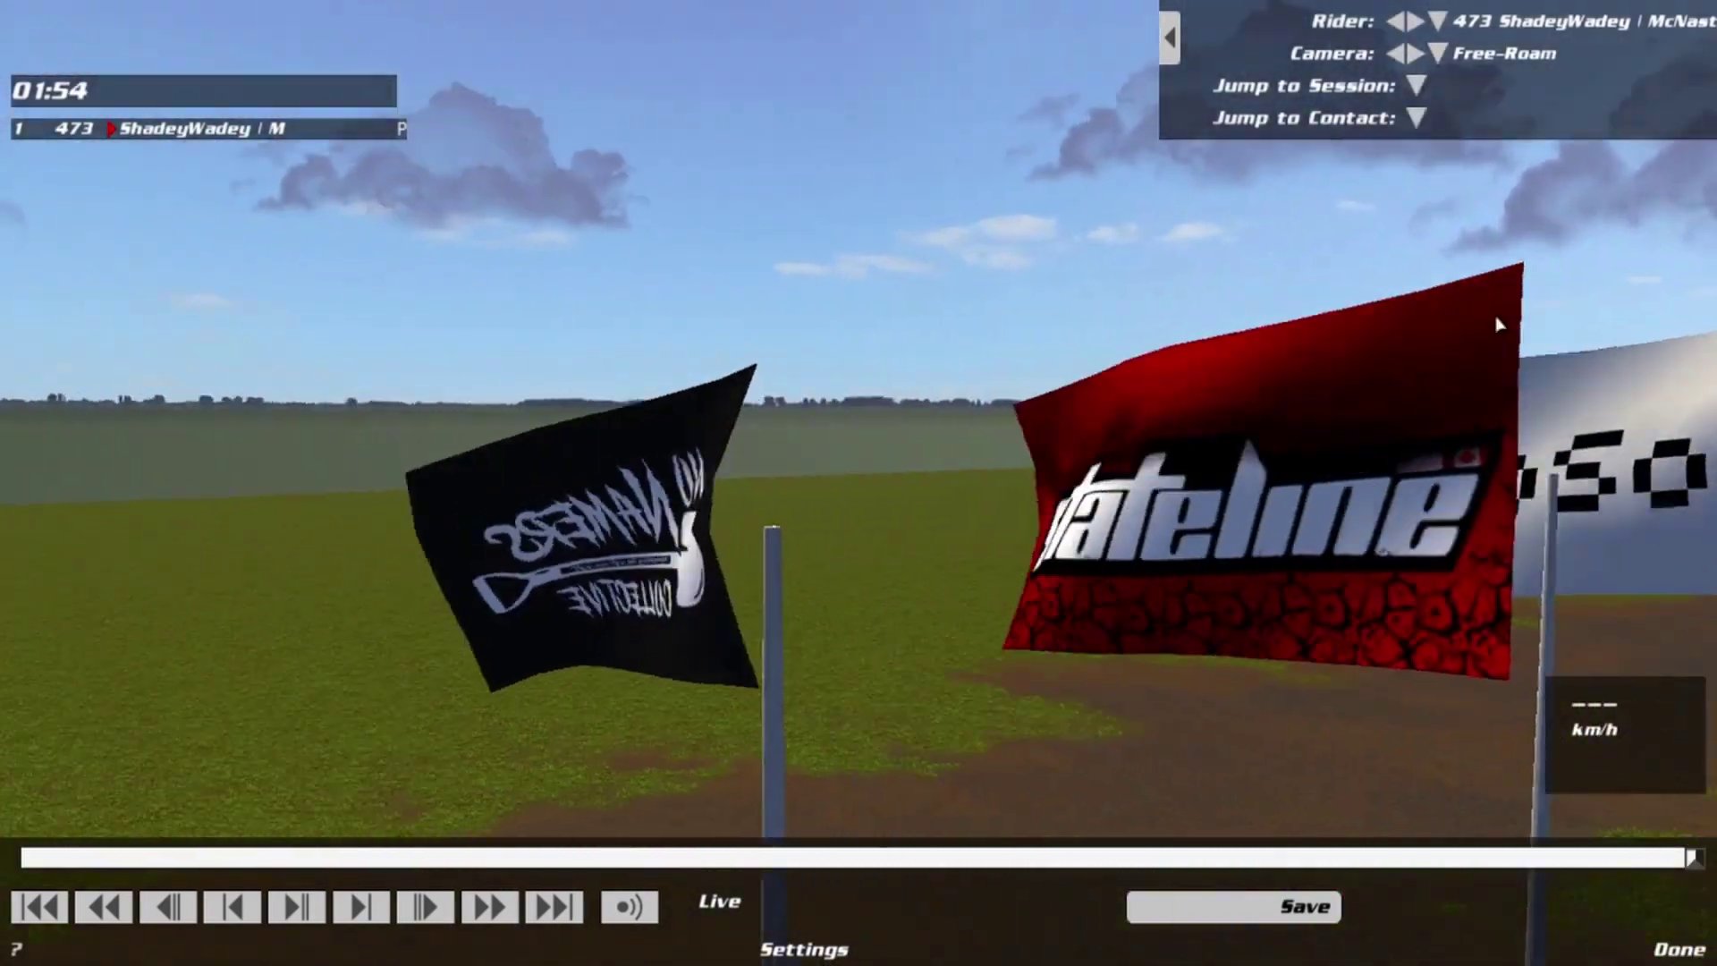
pyautogui.press('Down')
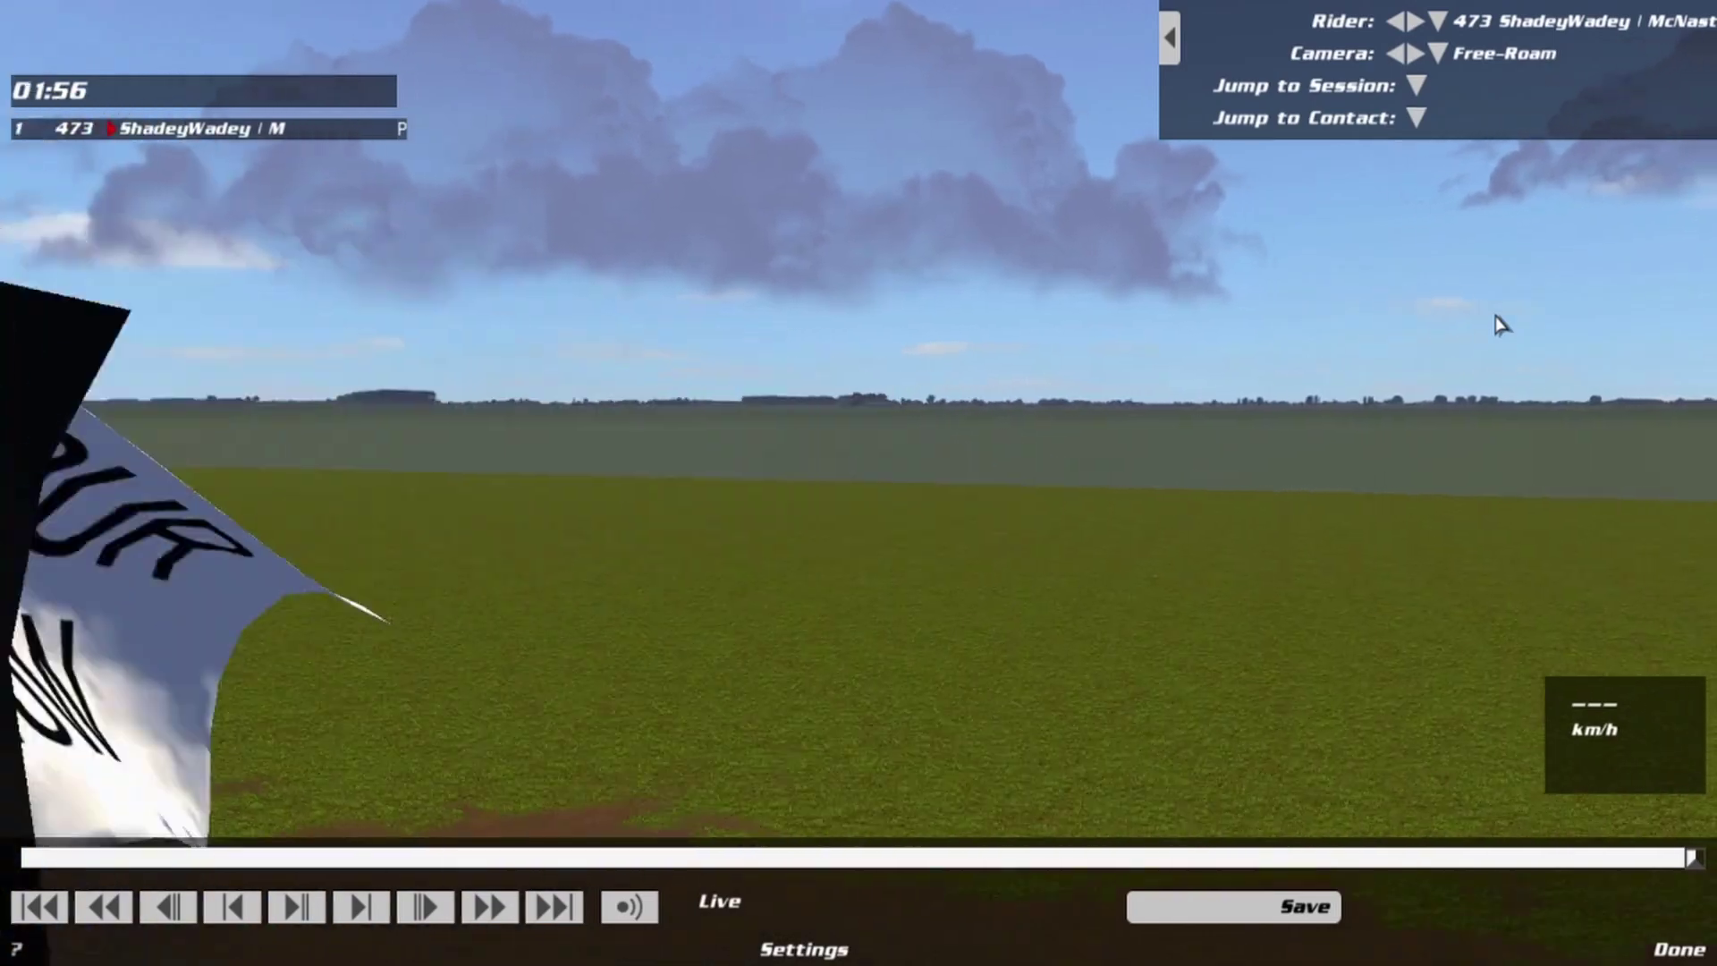
pyautogui.press('Down')
pyautogui.press('Down')
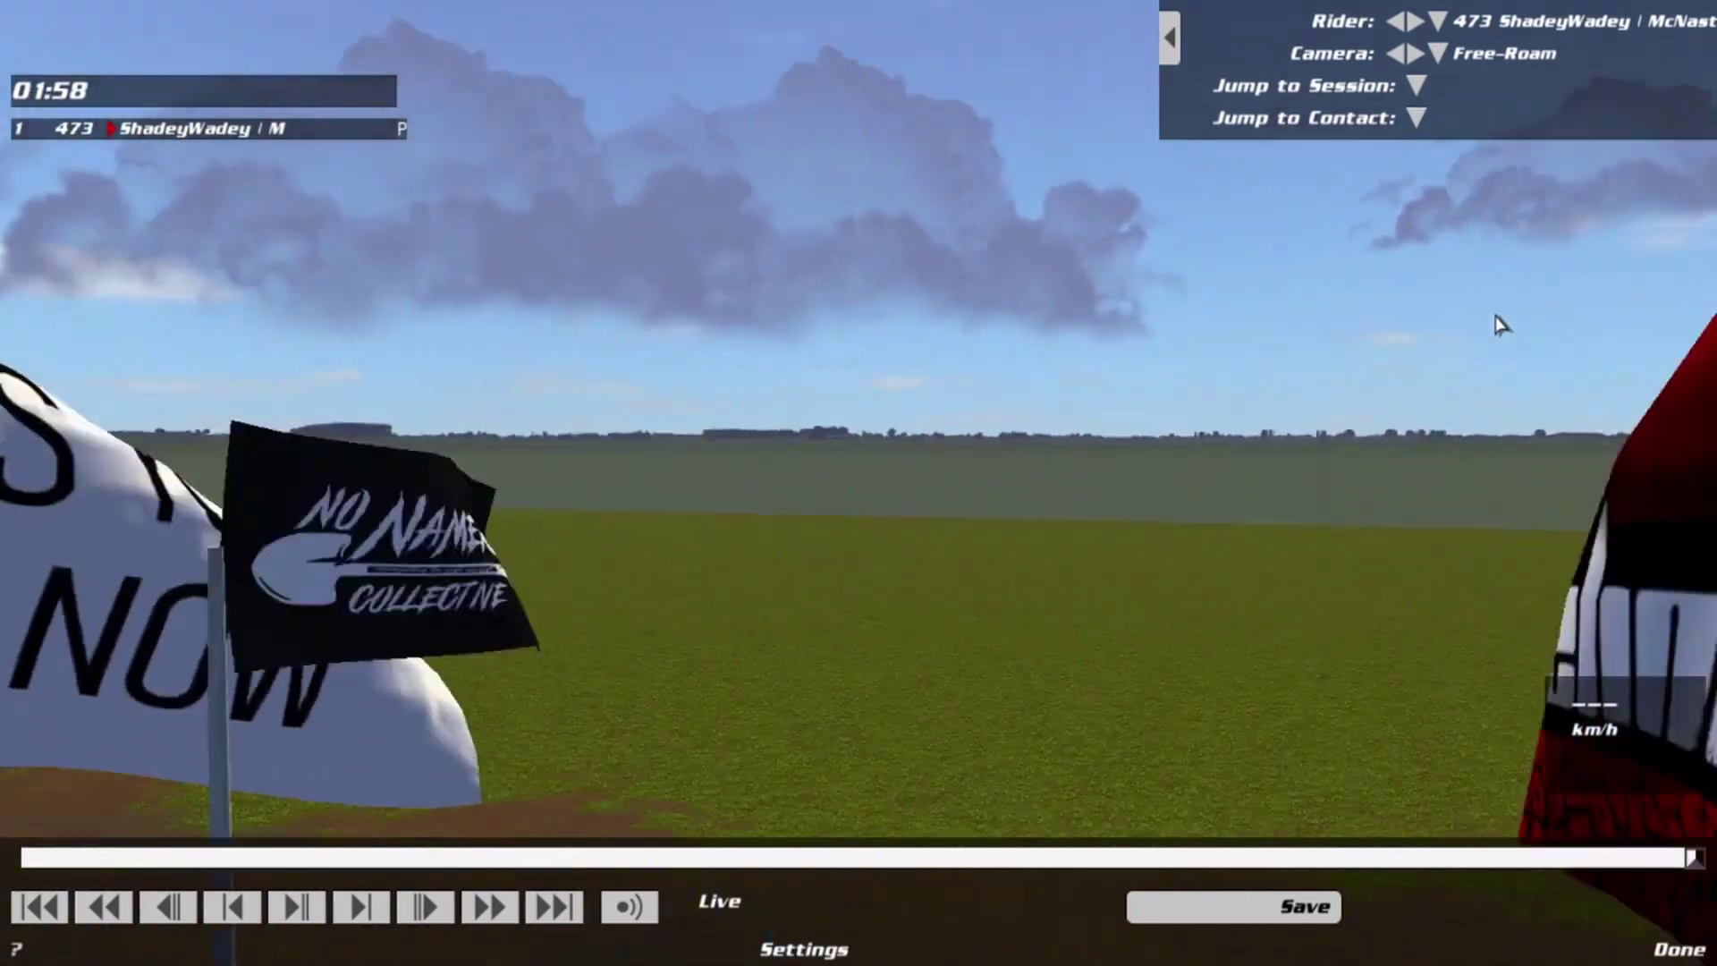
pyautogui.press('Down')
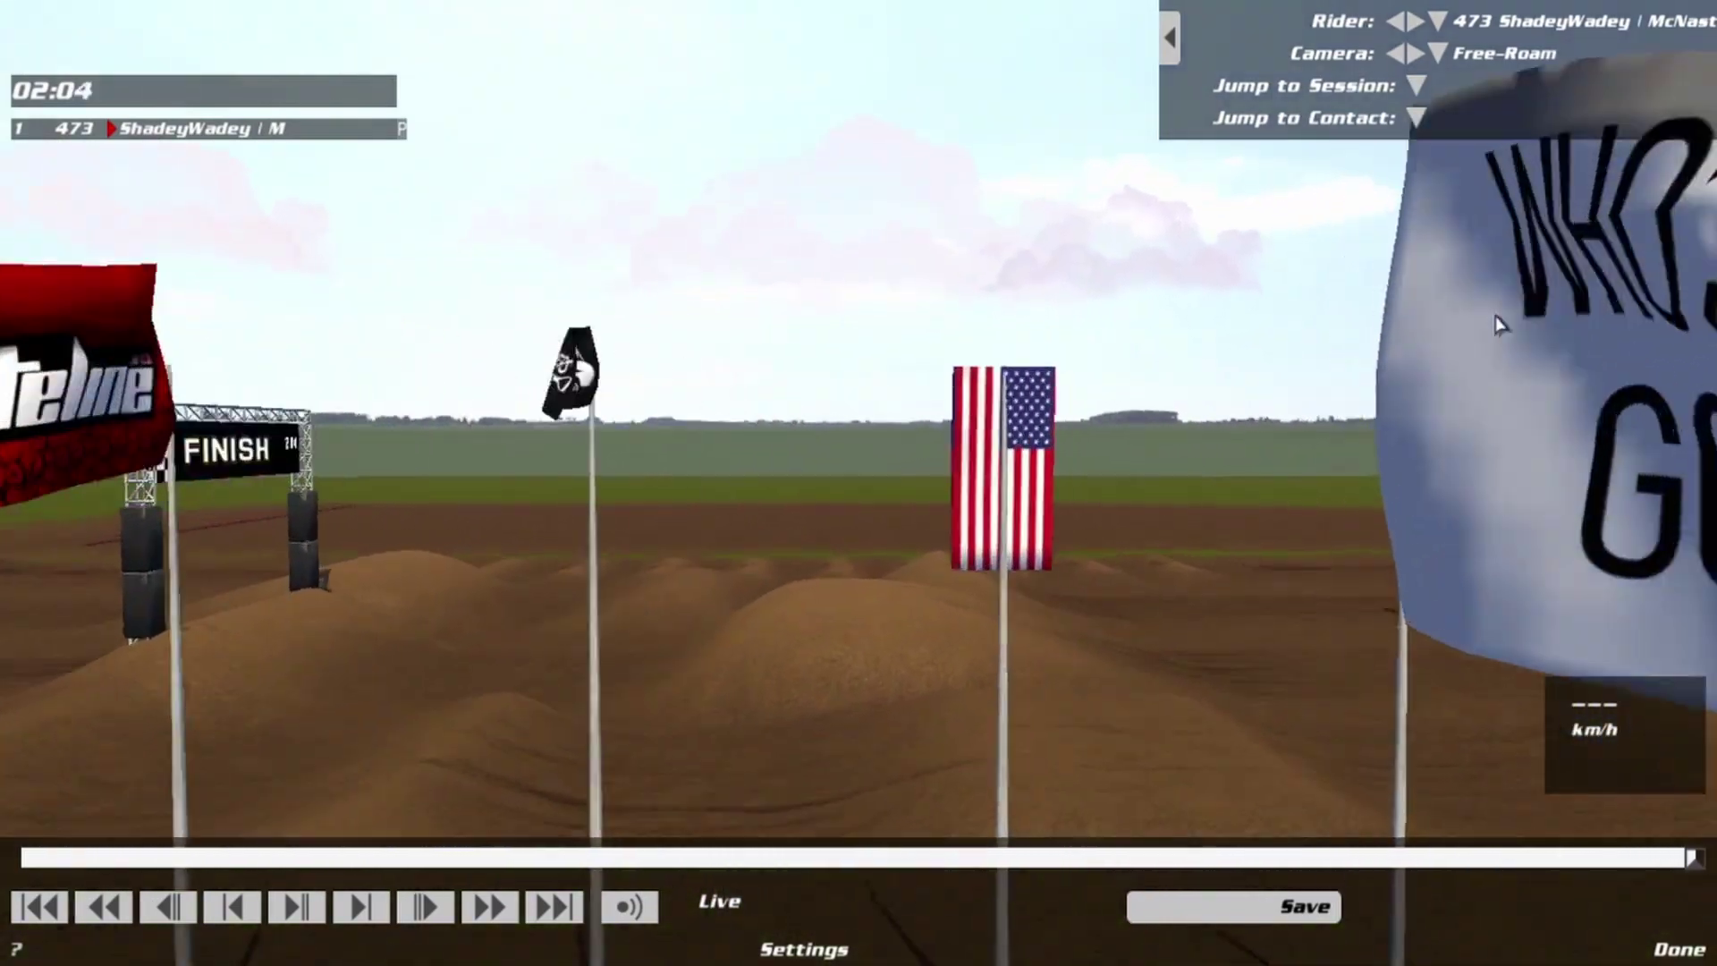
# - View the US flag head-on once more, then fly to the finish gate and inspect its front
pyautogui.press('Up')
pyautogui.press('Down')
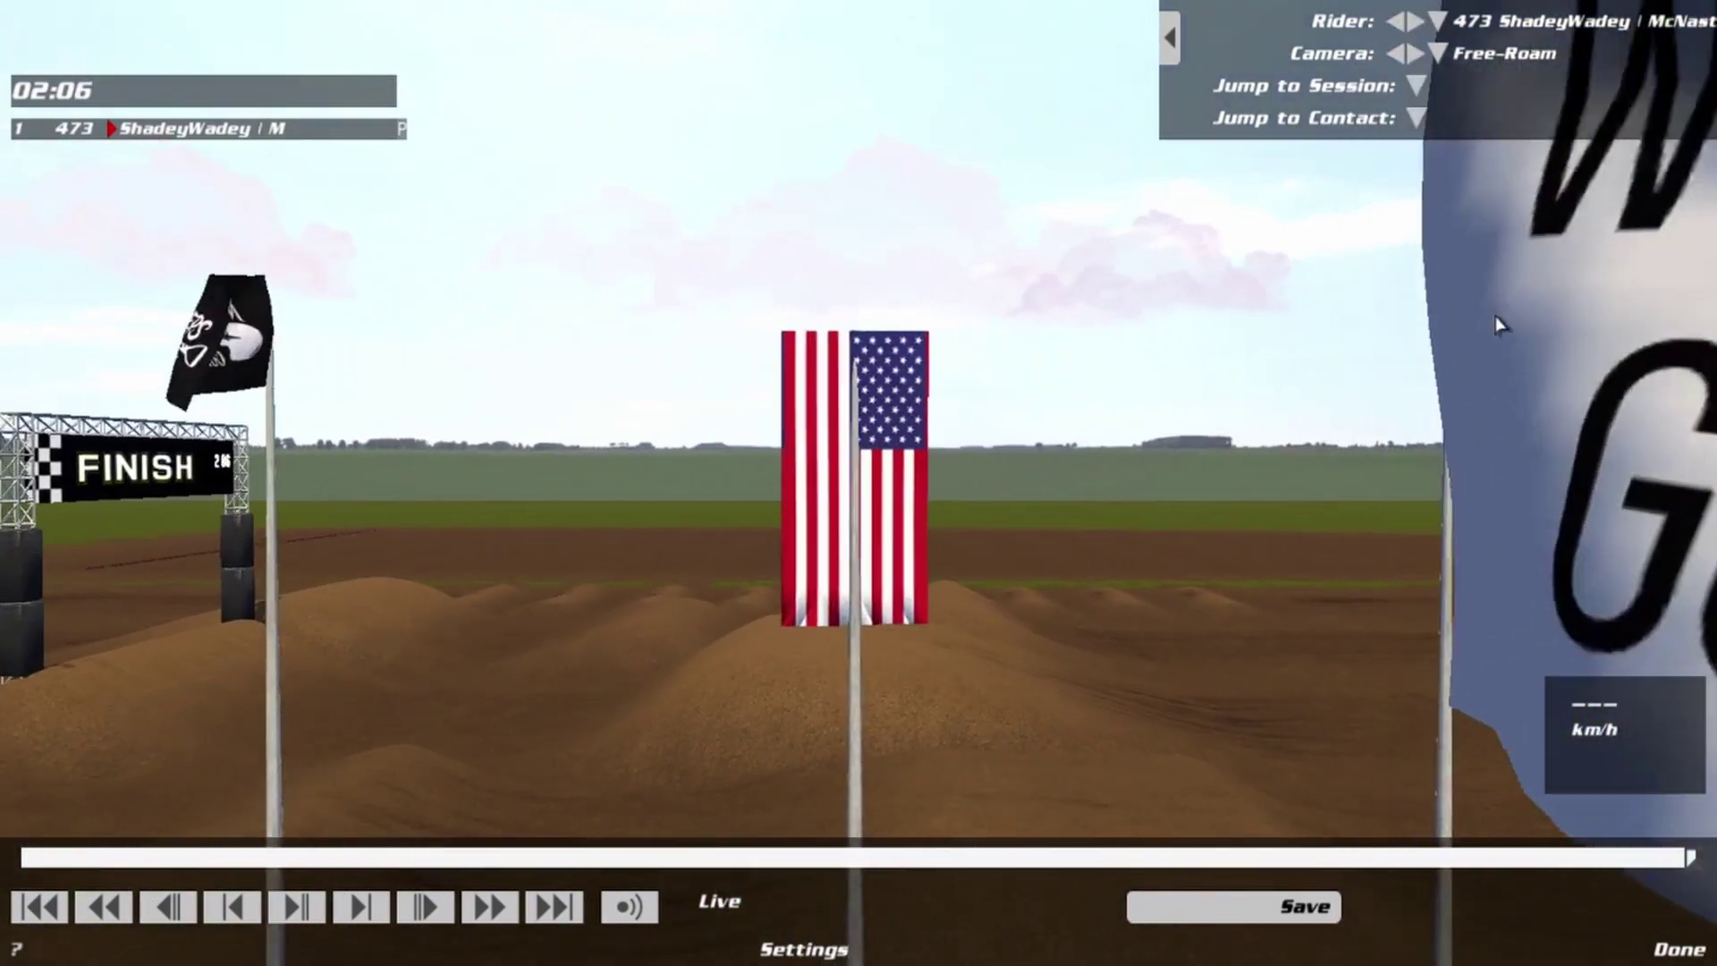
pyautogui.press('Left')
pyautogui.press('Up')
pyautogui.press('Left')
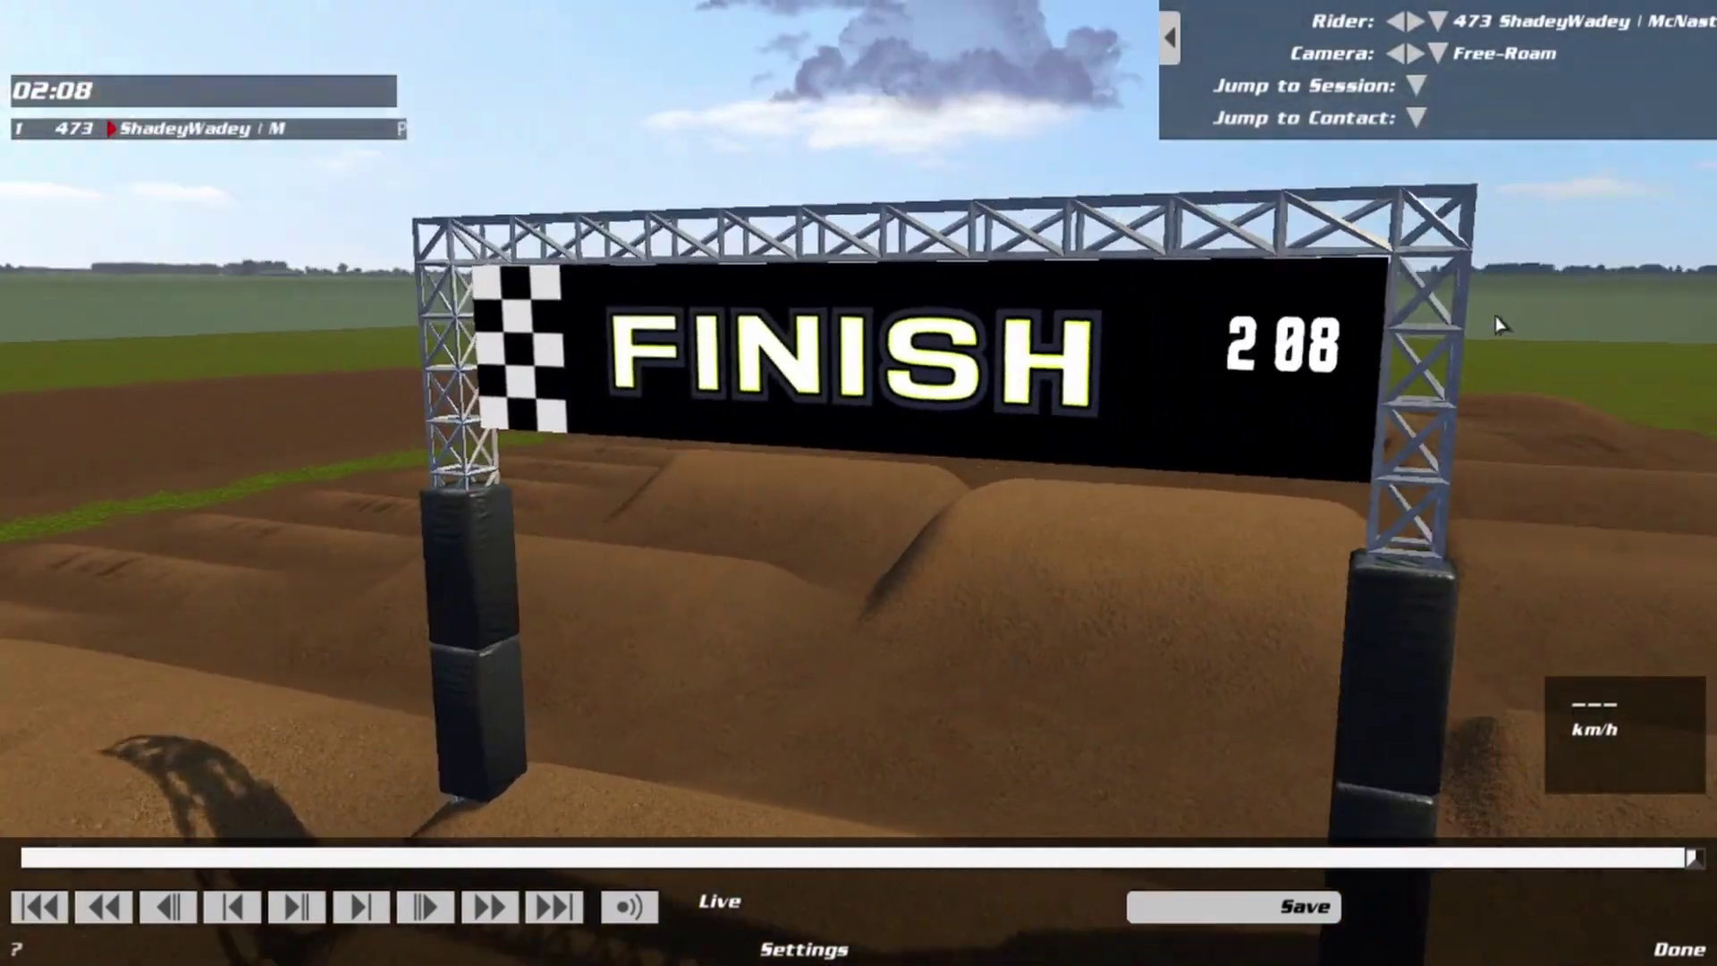
pyautogui.press('Right')
pyautogui.press('Left')
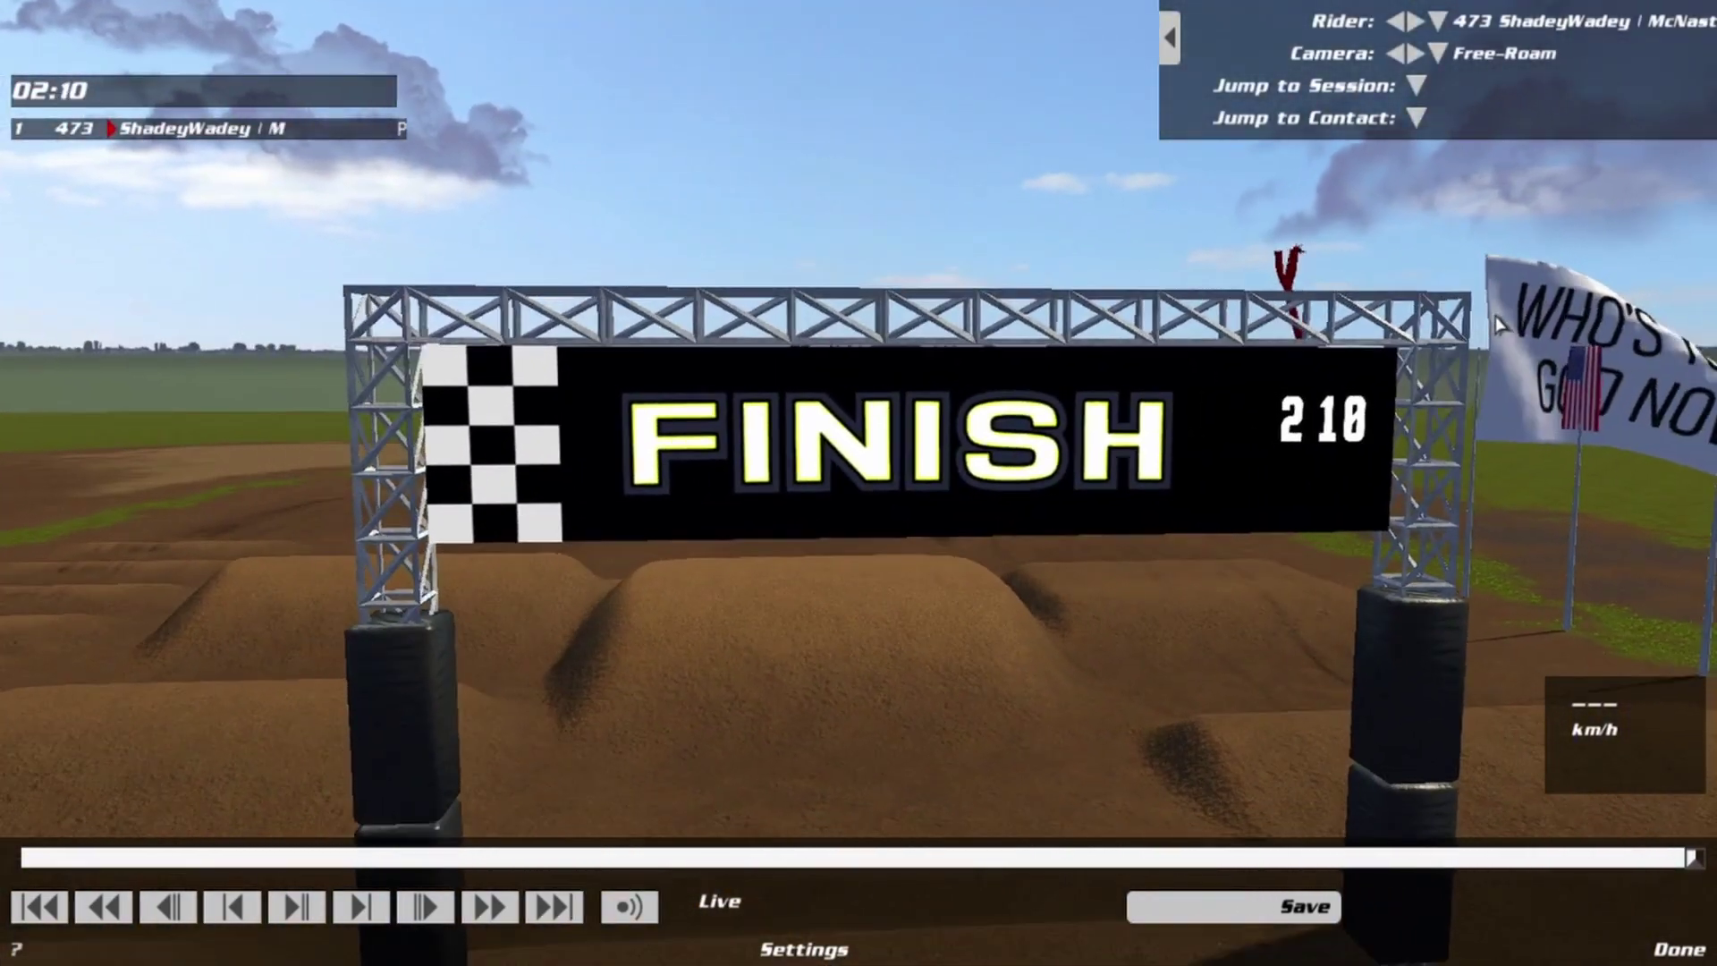
# - Inspect the front of the finish gate from several heights, back away to view the whole structure at an angle, and exit the replay
pyautogui.press('Up')
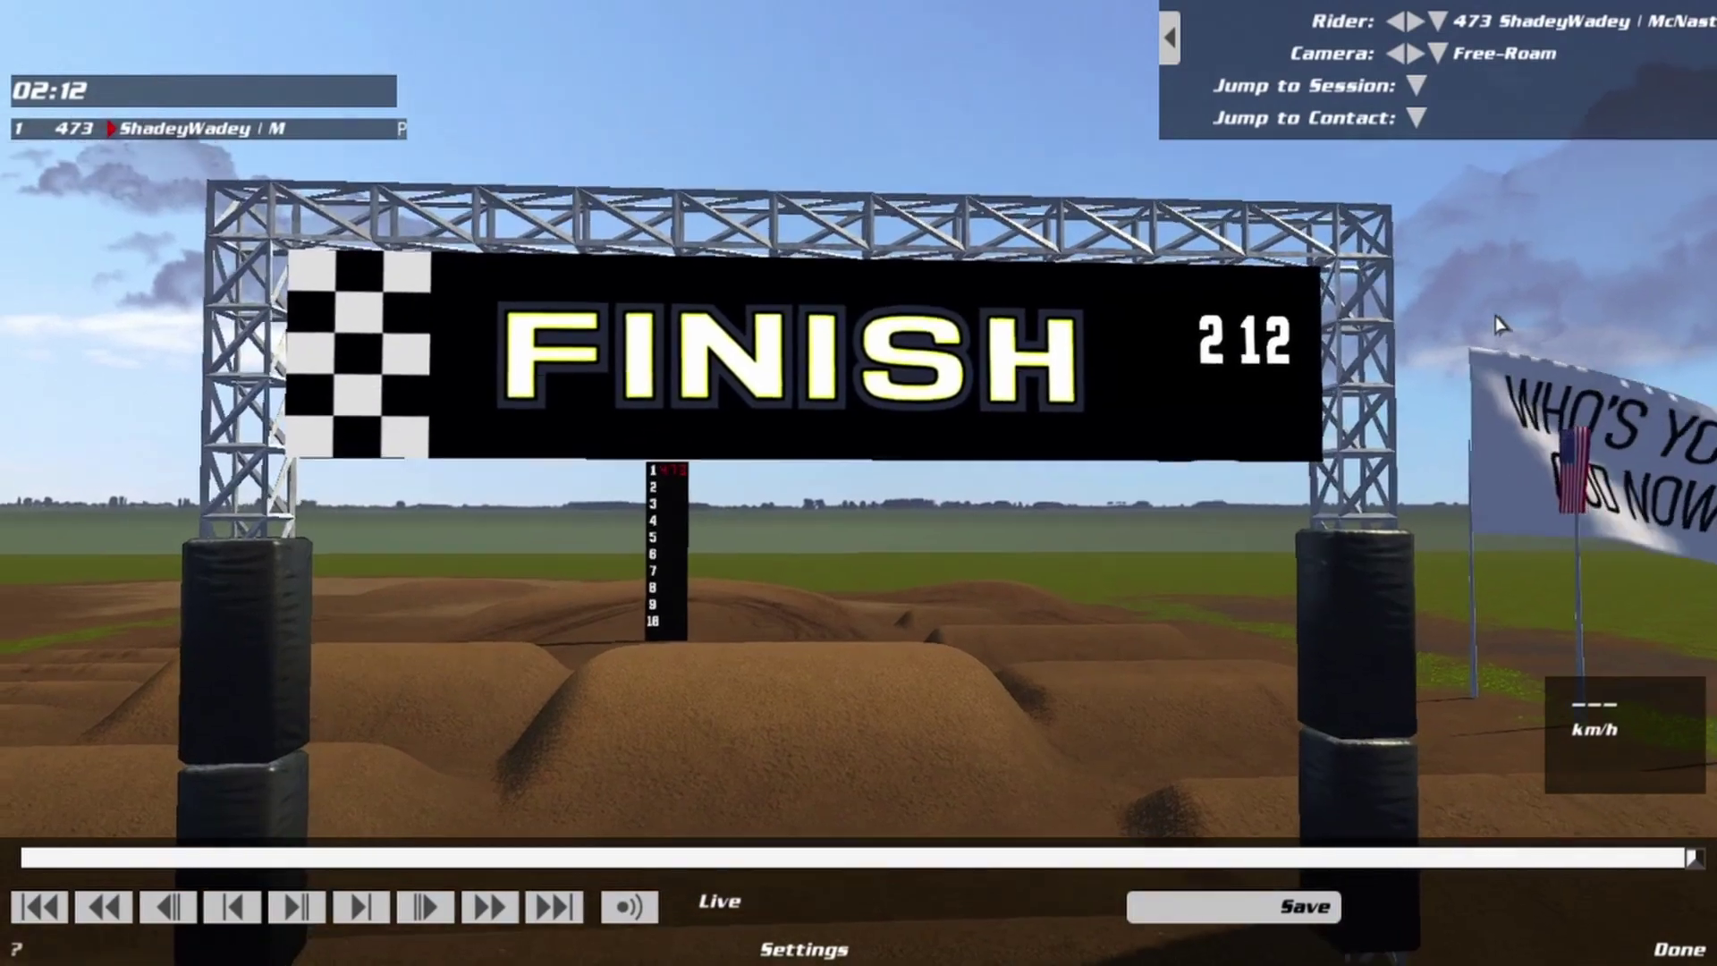
pyautogui.press('Left')
pyautogui.press('Down')
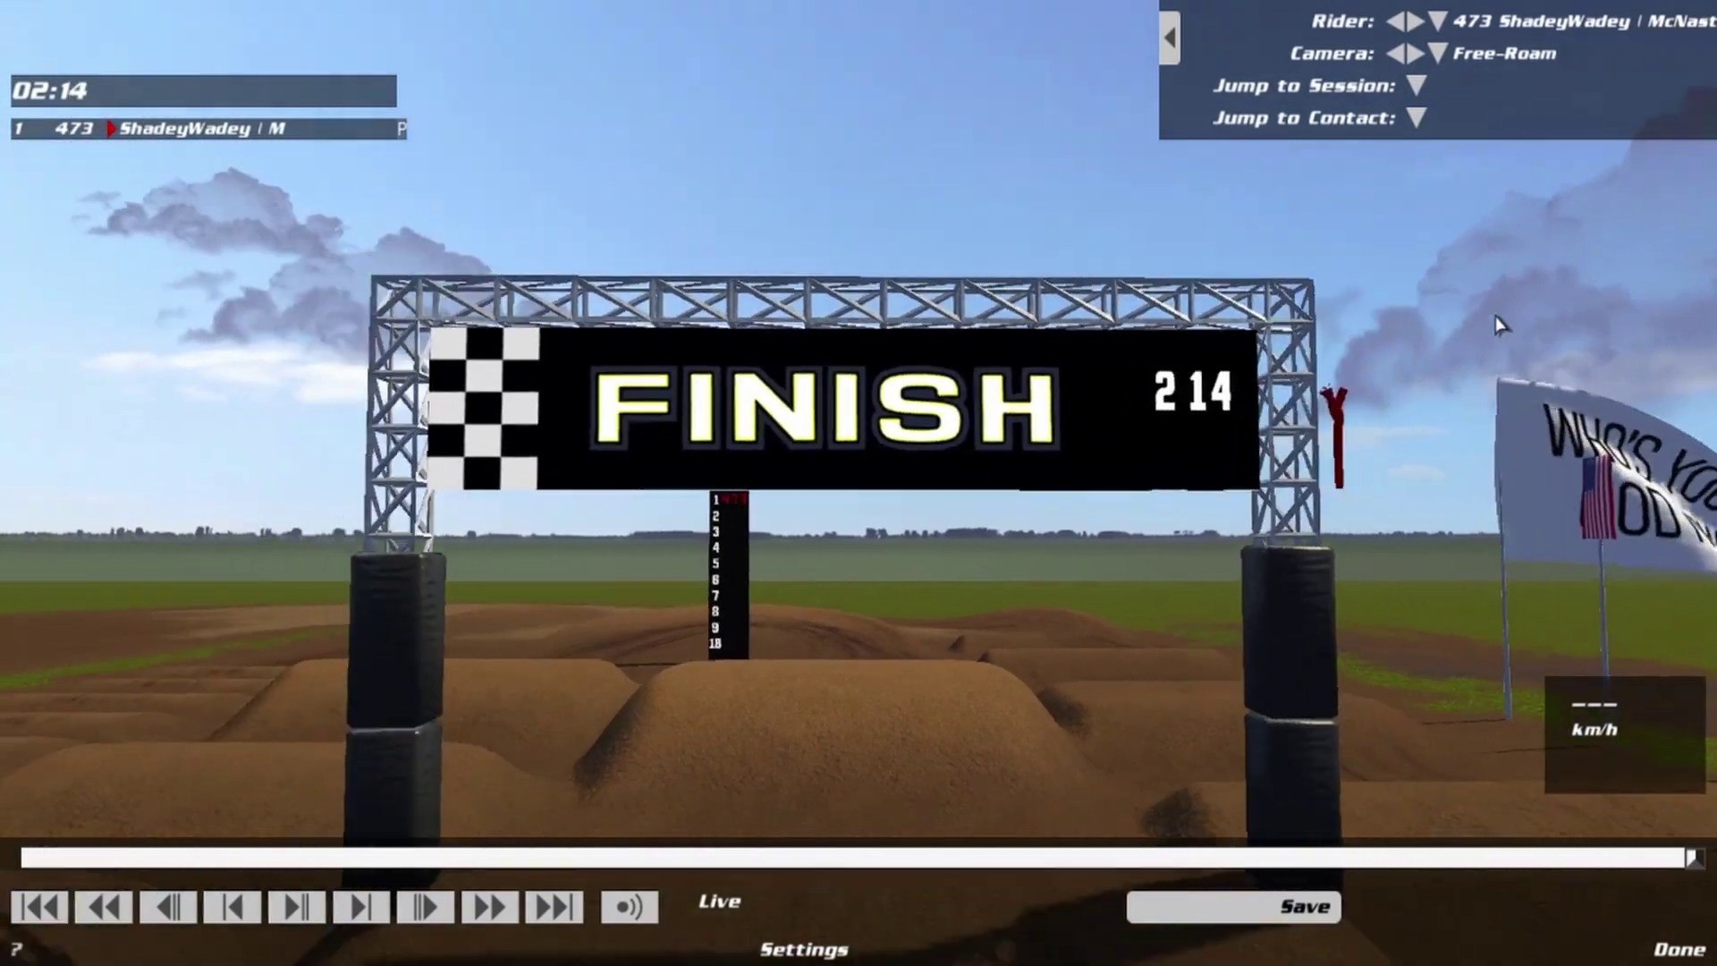
pyautogui.press('Down')
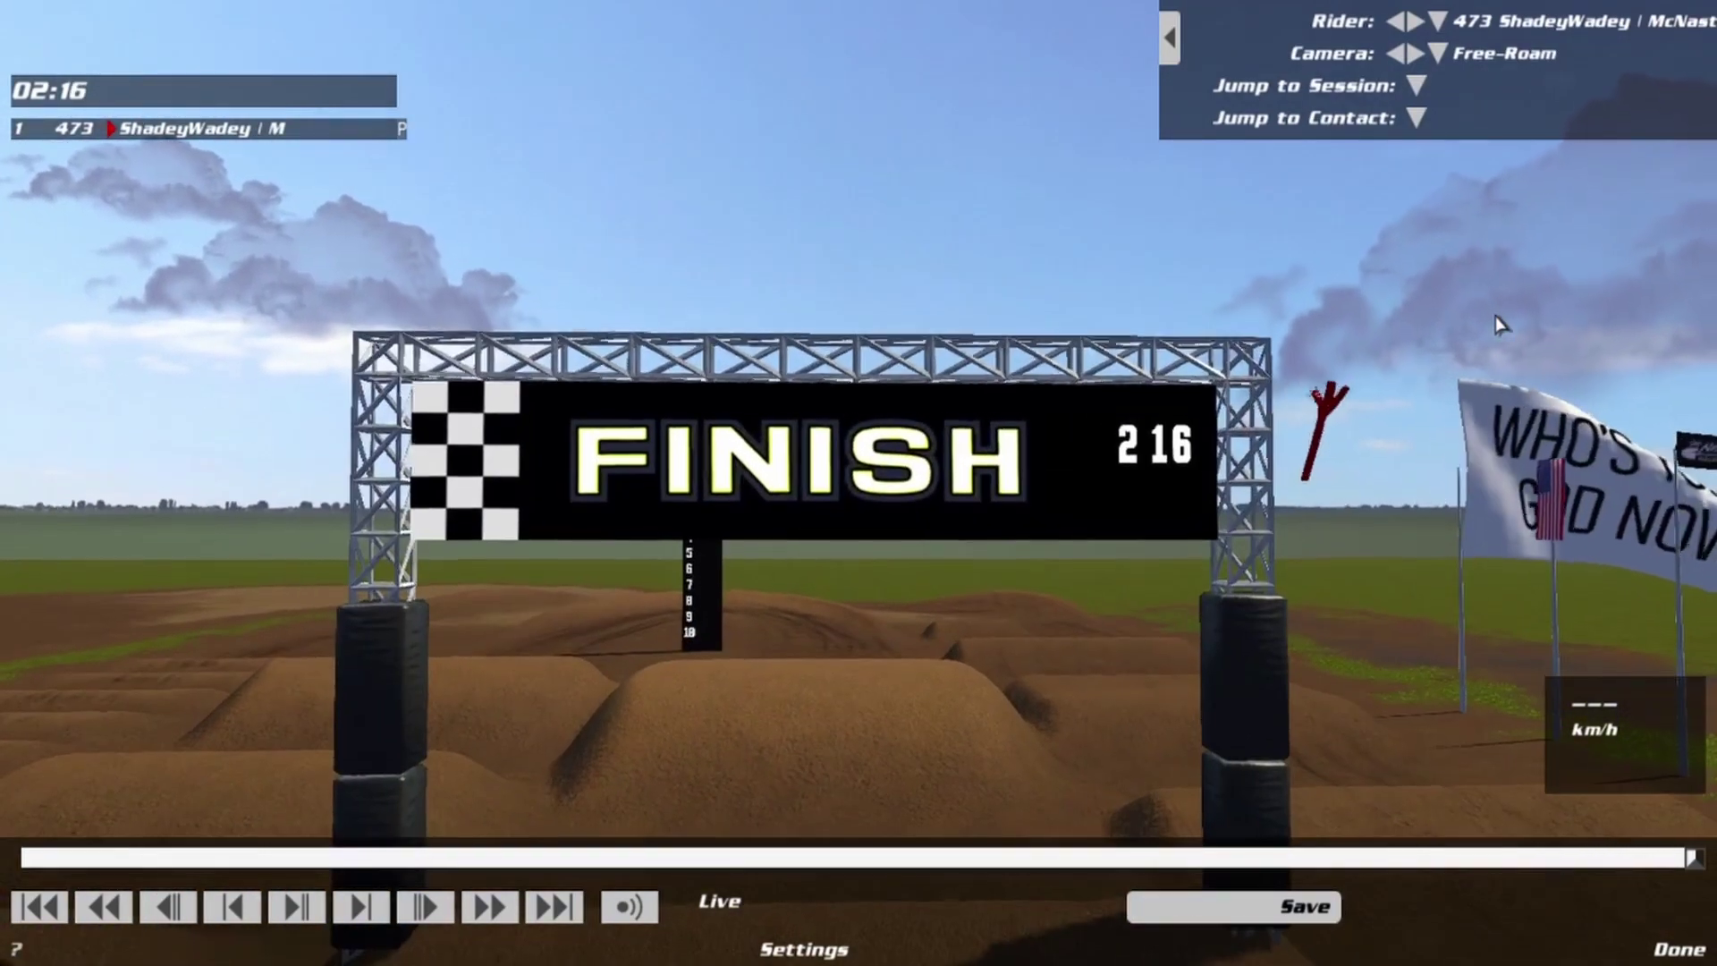
pyautogui.press('Up')
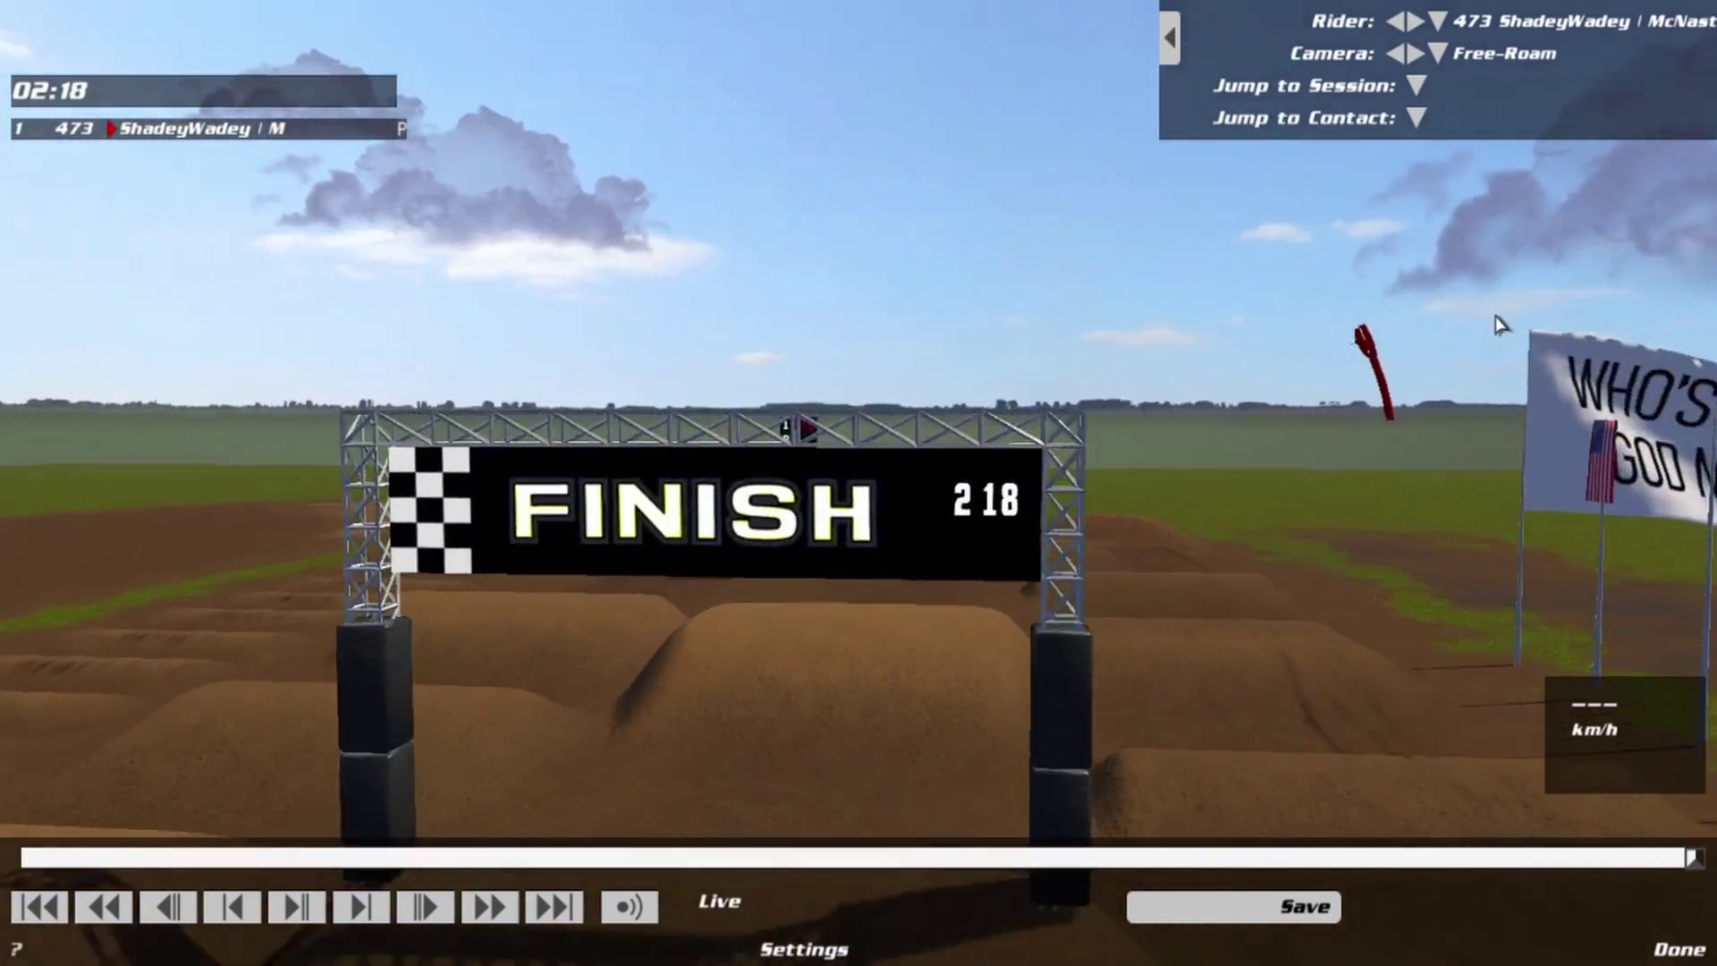
pyautogui.press('Down')
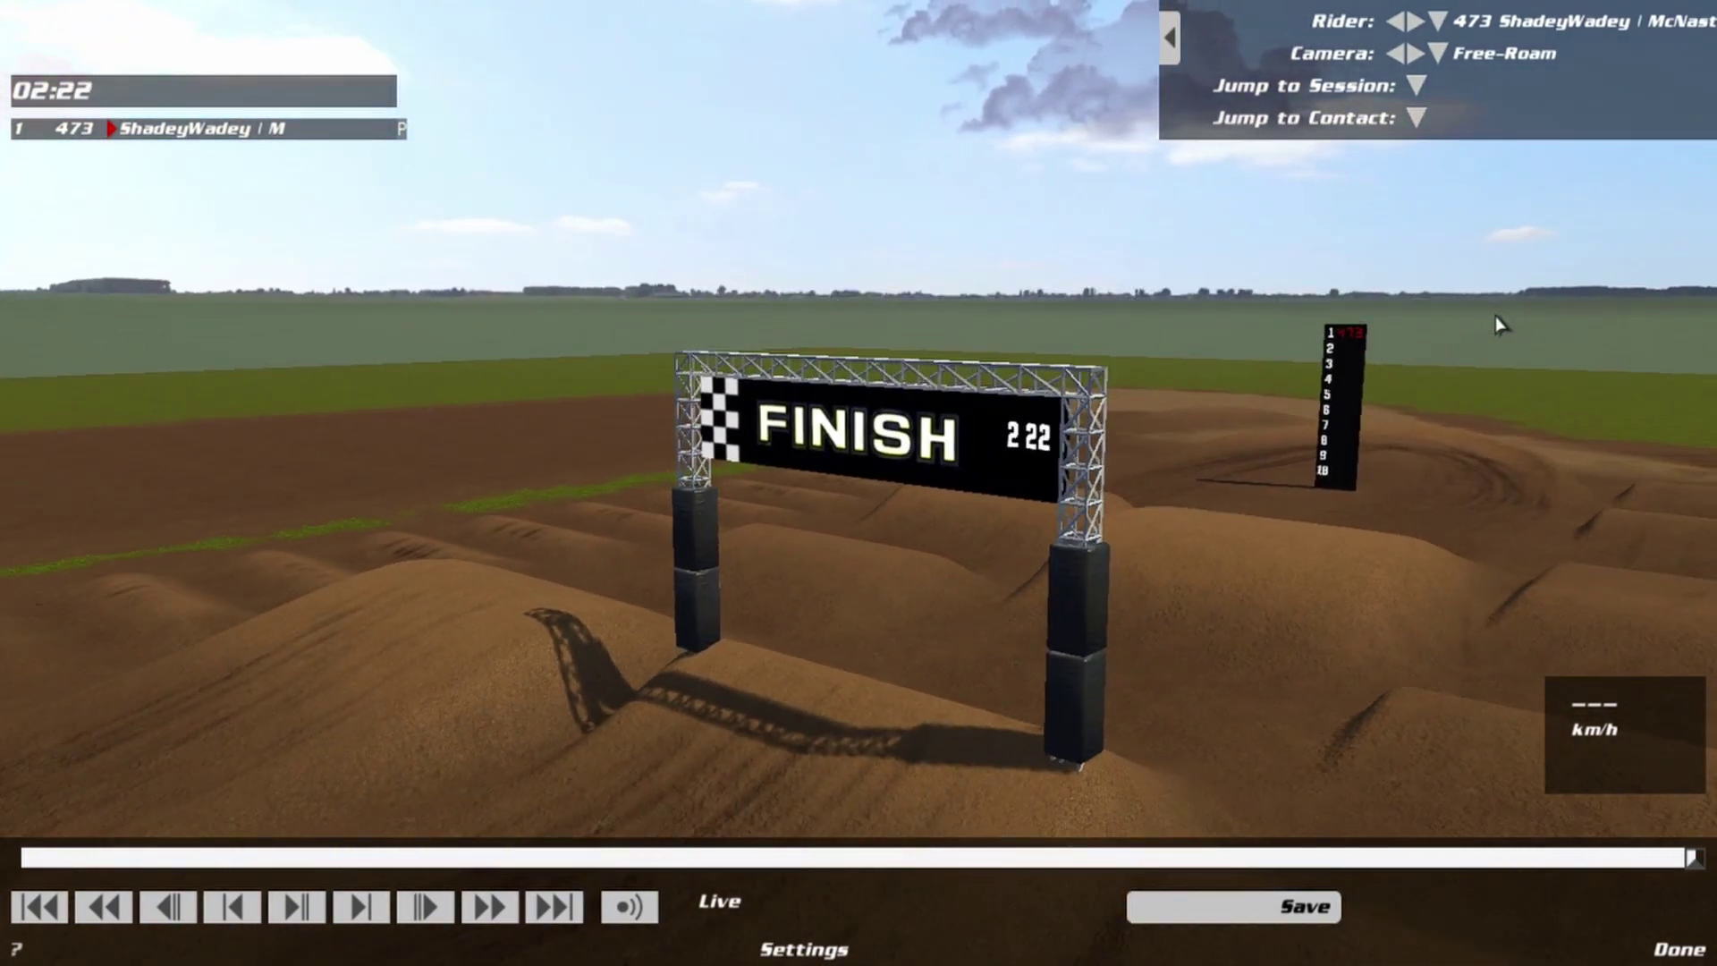
pyautogui.press('Escape')
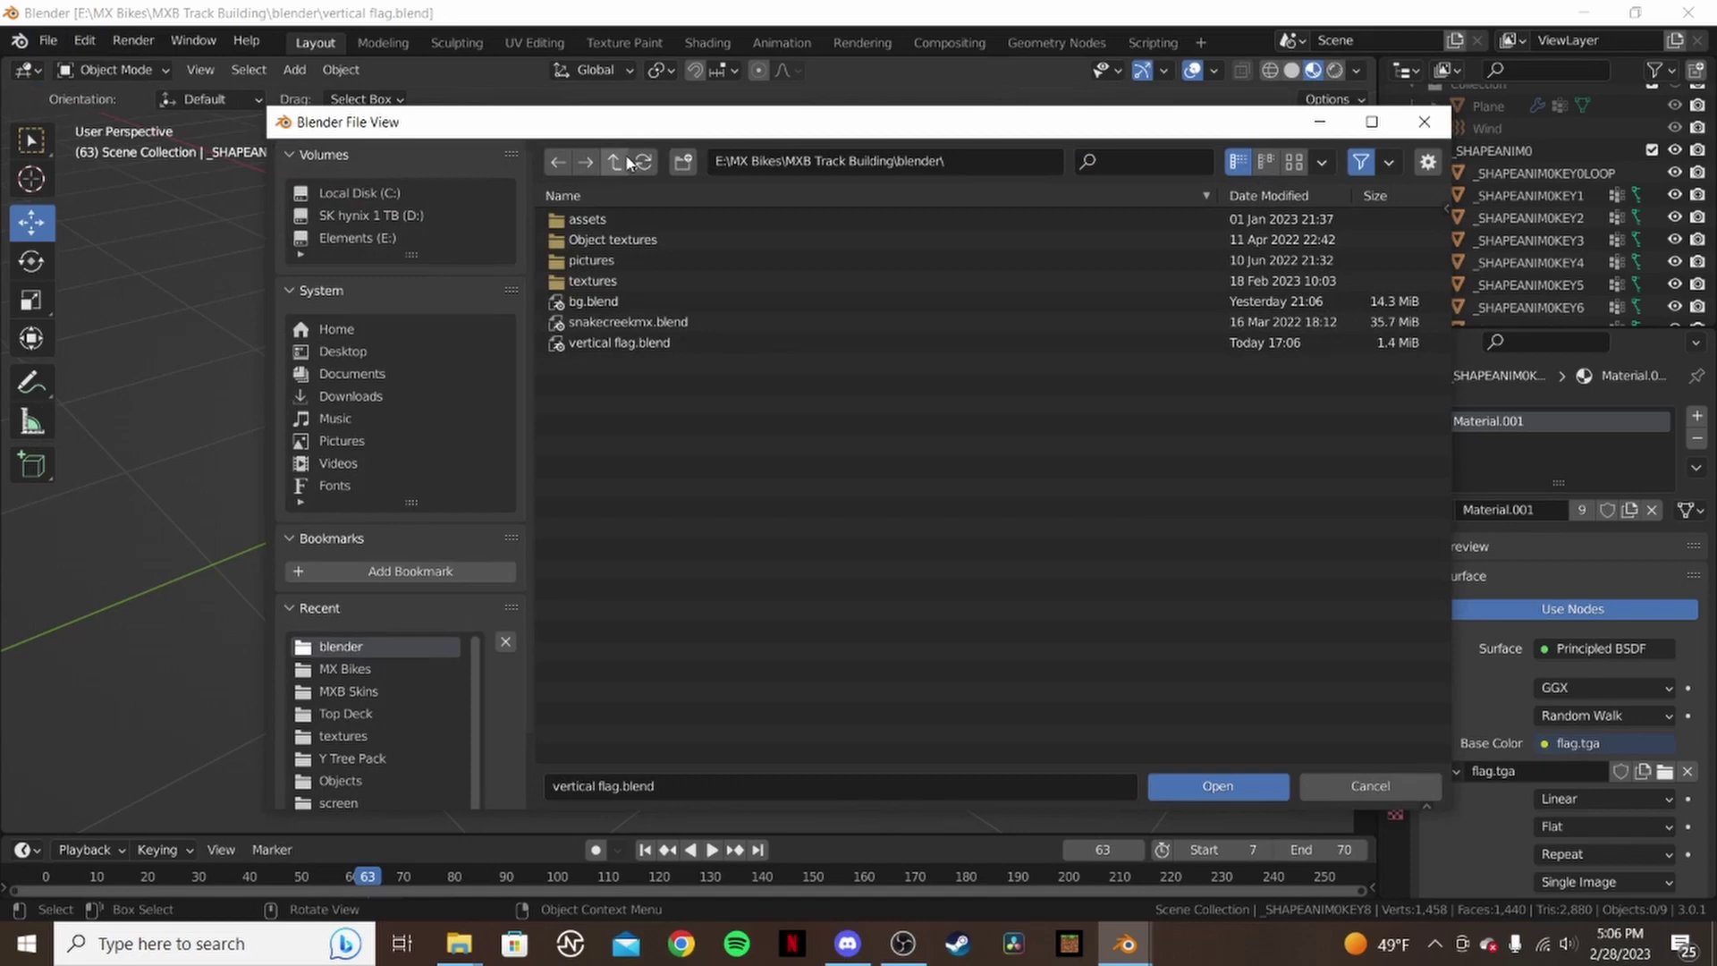
# - Switch to Blender and open top side.blend from the Top Deck folder in MXB Track Building
pyautogui.click(615, 161)
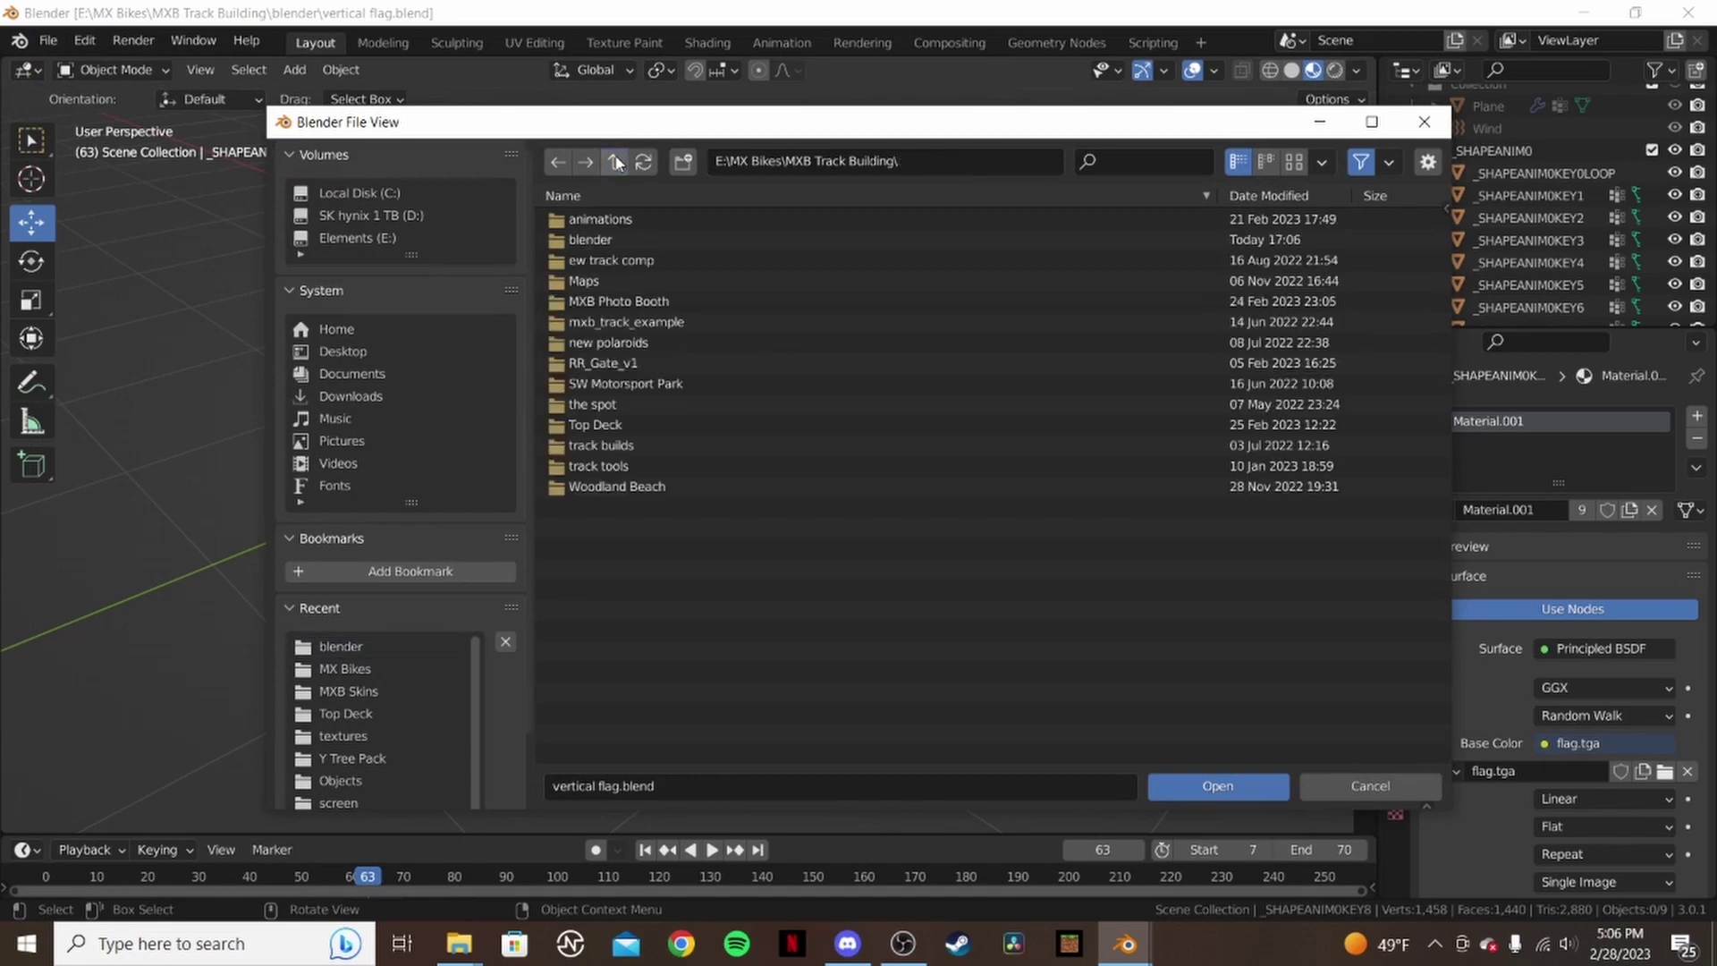
pyautogui.doubleClick(636, 424)
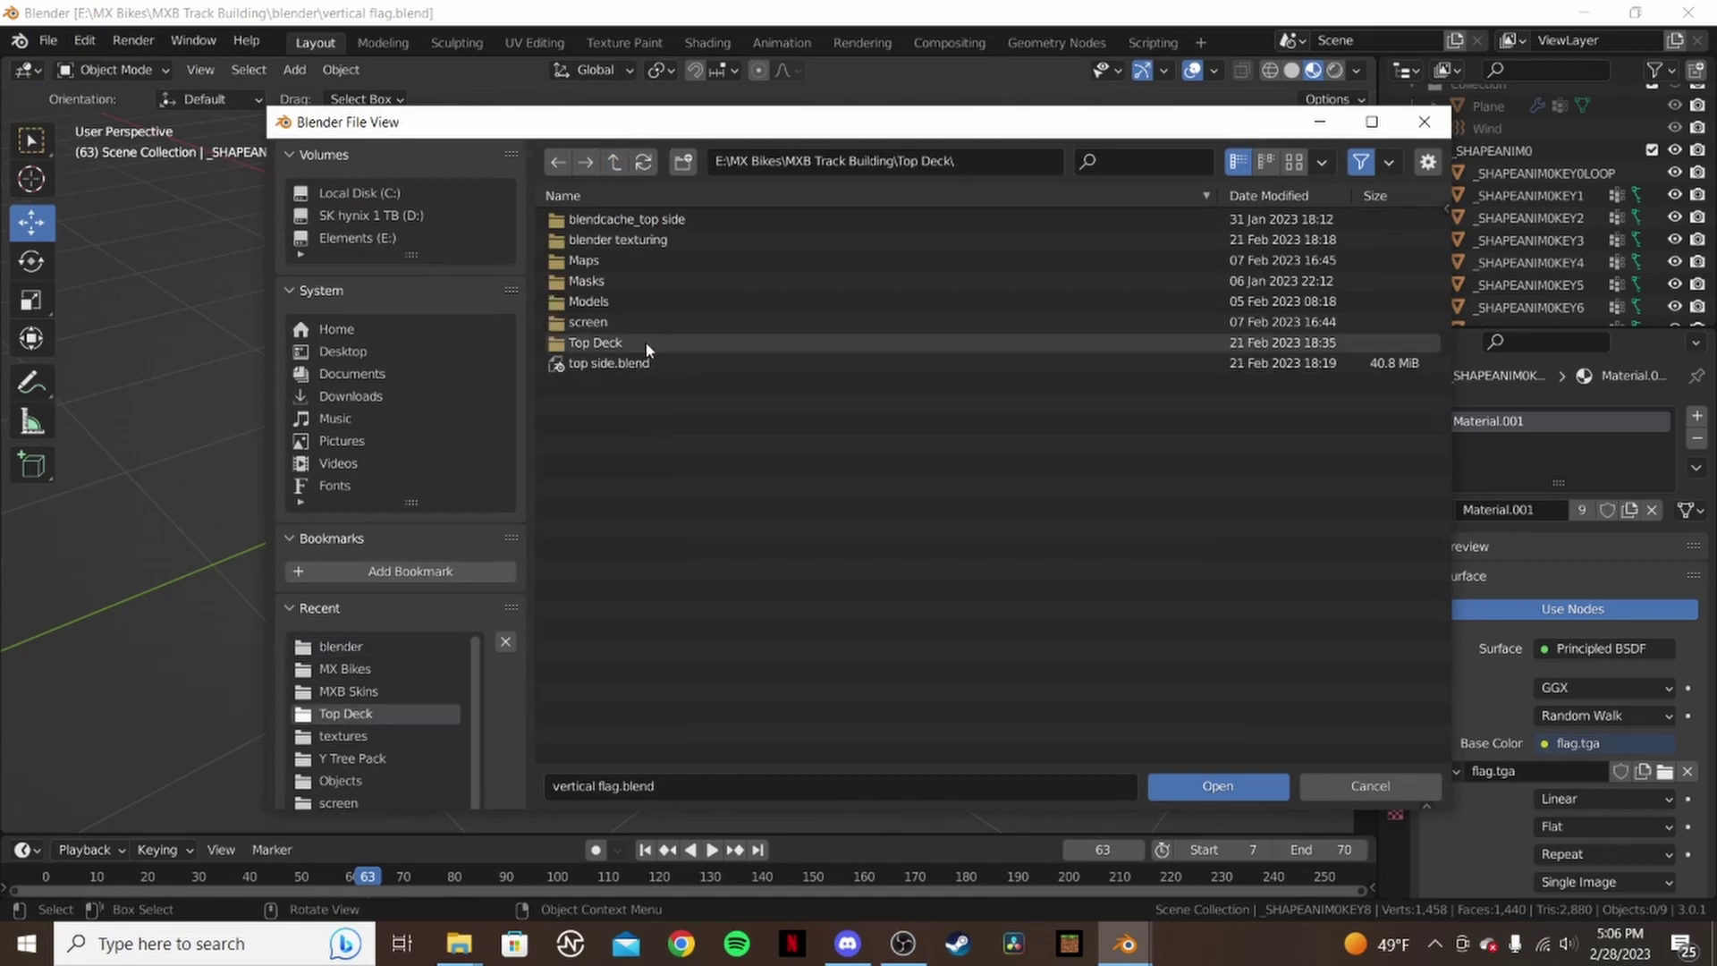
pyautogui.doubleClick(671, 362)
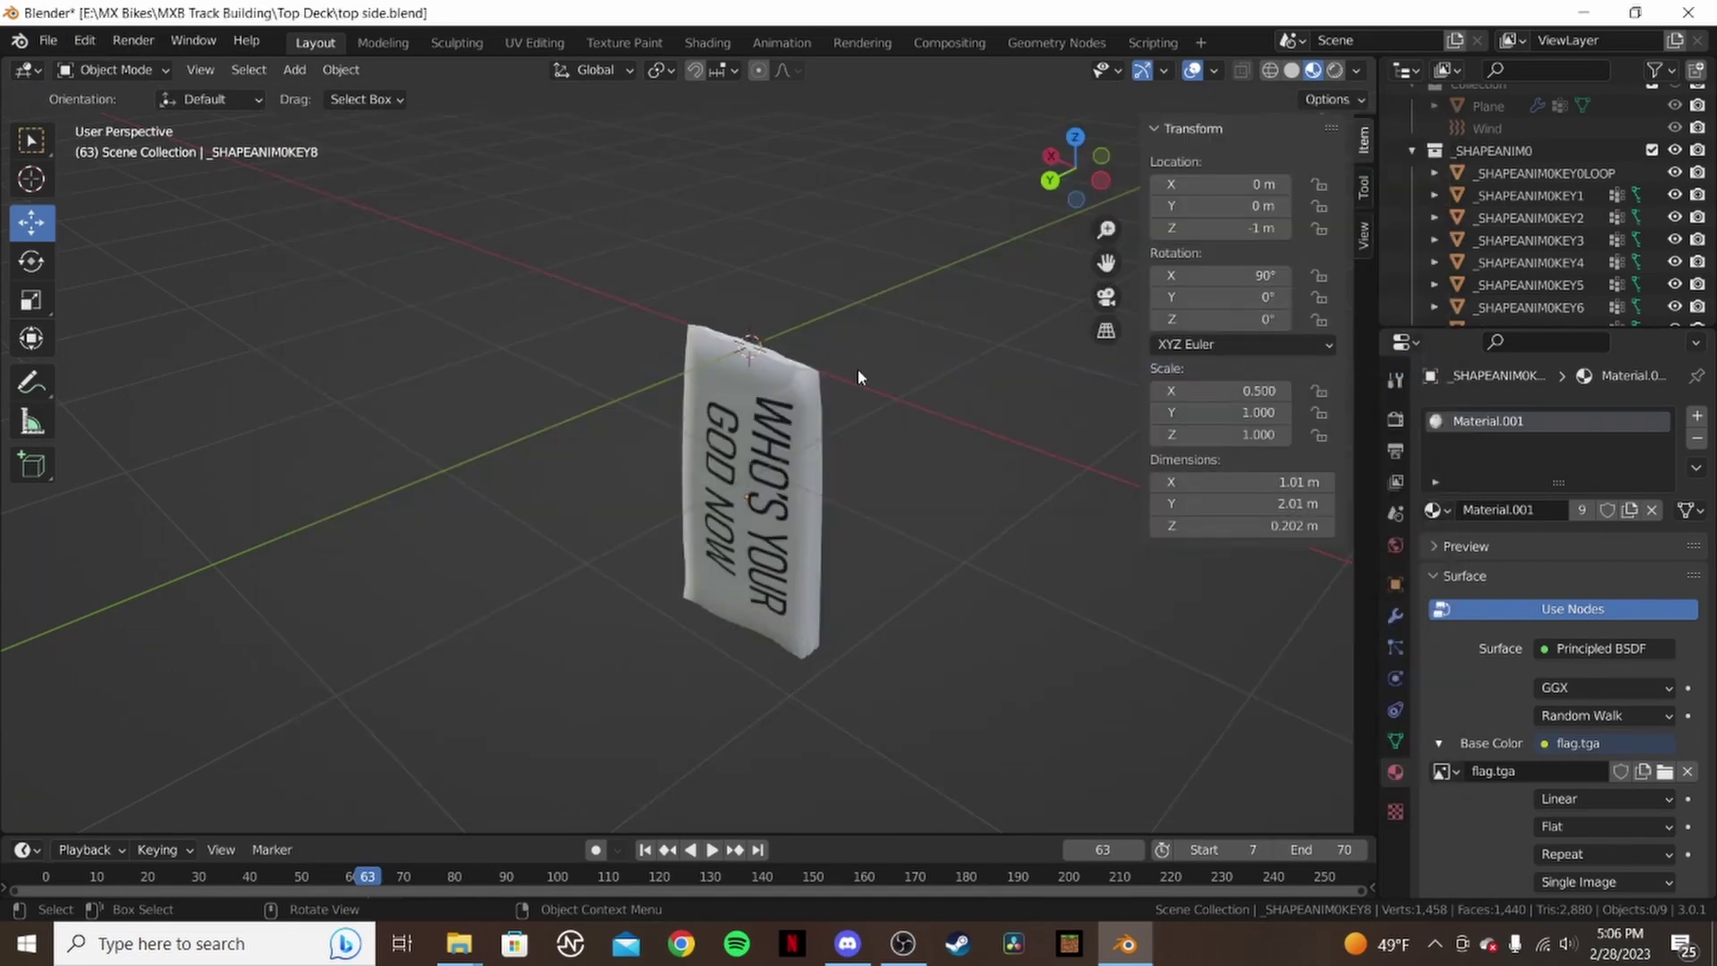
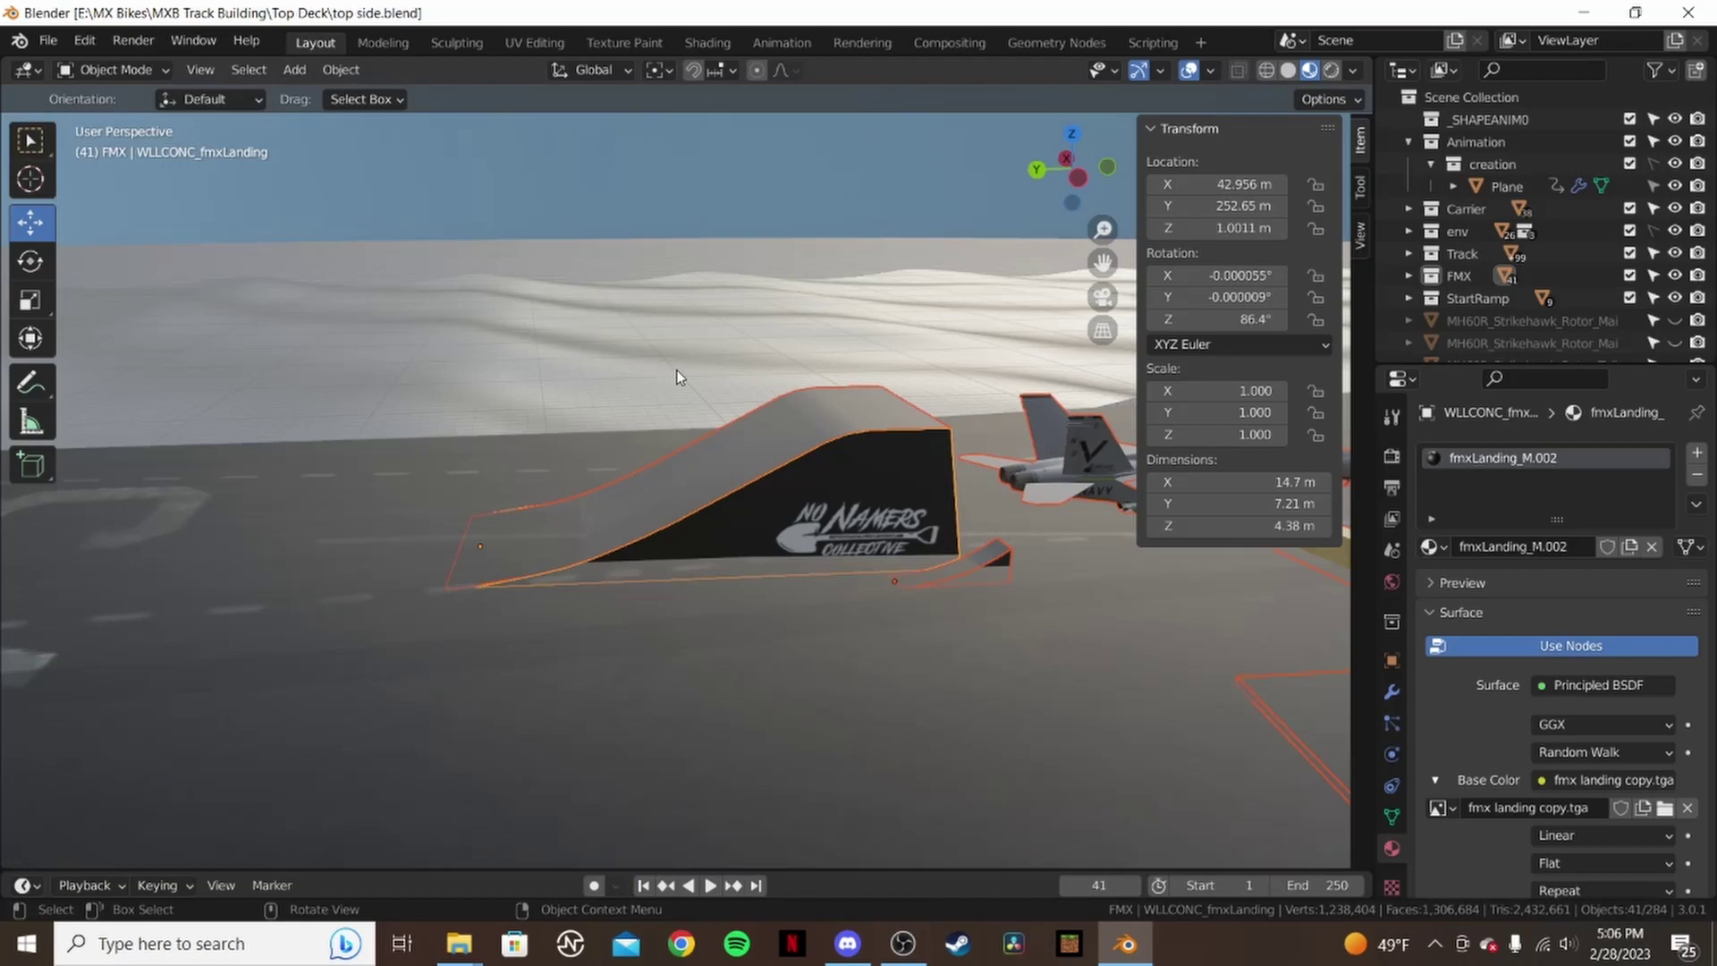
# - Select the finish line poles on the aircraft carrier's track and examine them up close from several angles
pyautogui.moveTo(676, 372); pyautogui.dragTo(586, 556, button='middle')
pyautogui.scroll(-6, 975, 399)
pyautogui.scroll(-5, 839, 375)
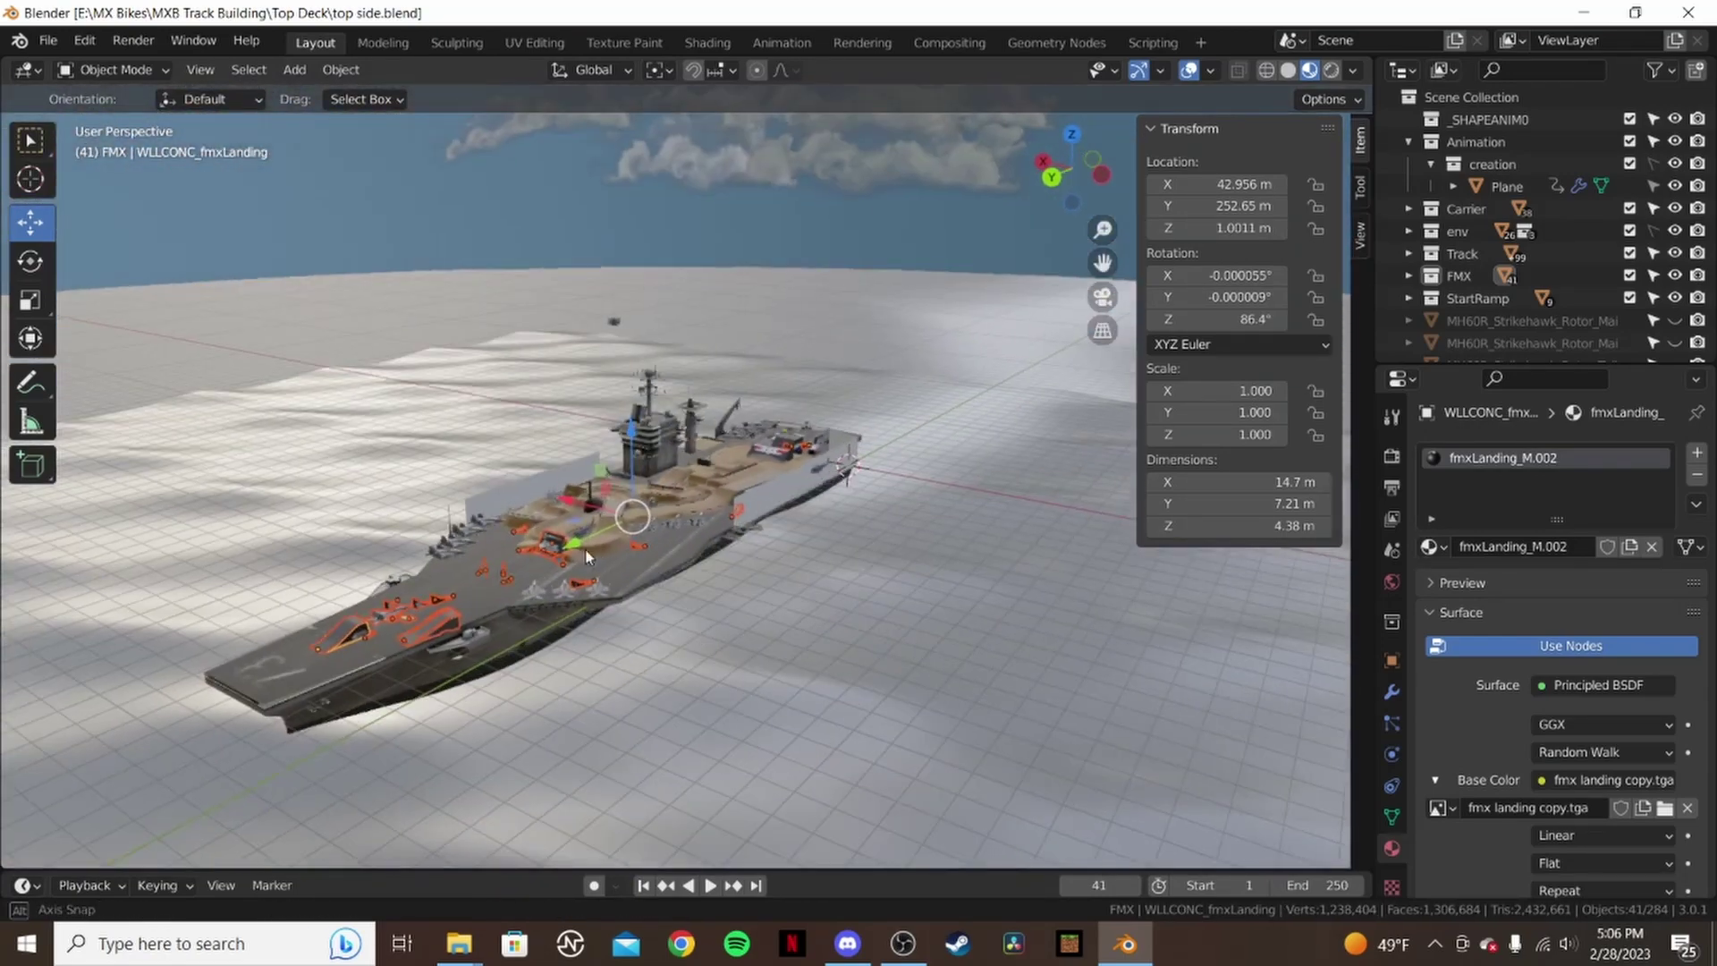
pyautogui.click(696, 461)
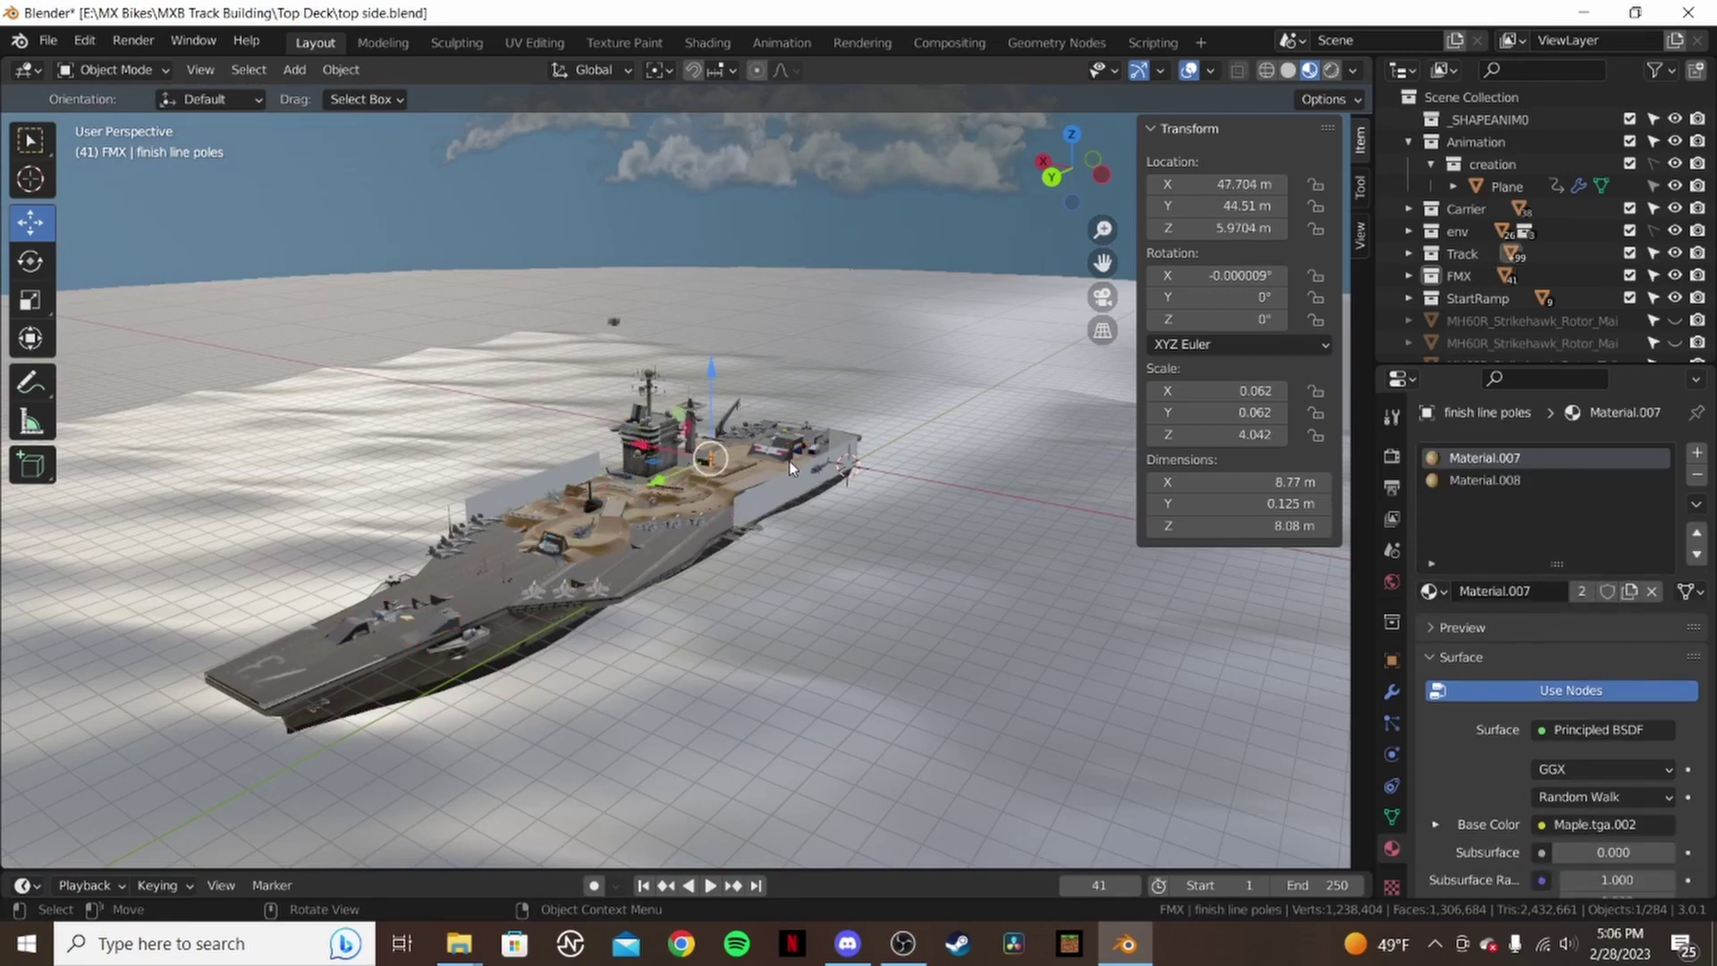
pyautogui.press('KP_Decimal')
pyautogui.moveTo(740, 519); pyautogui.dragTo(605, 372, button='middle')
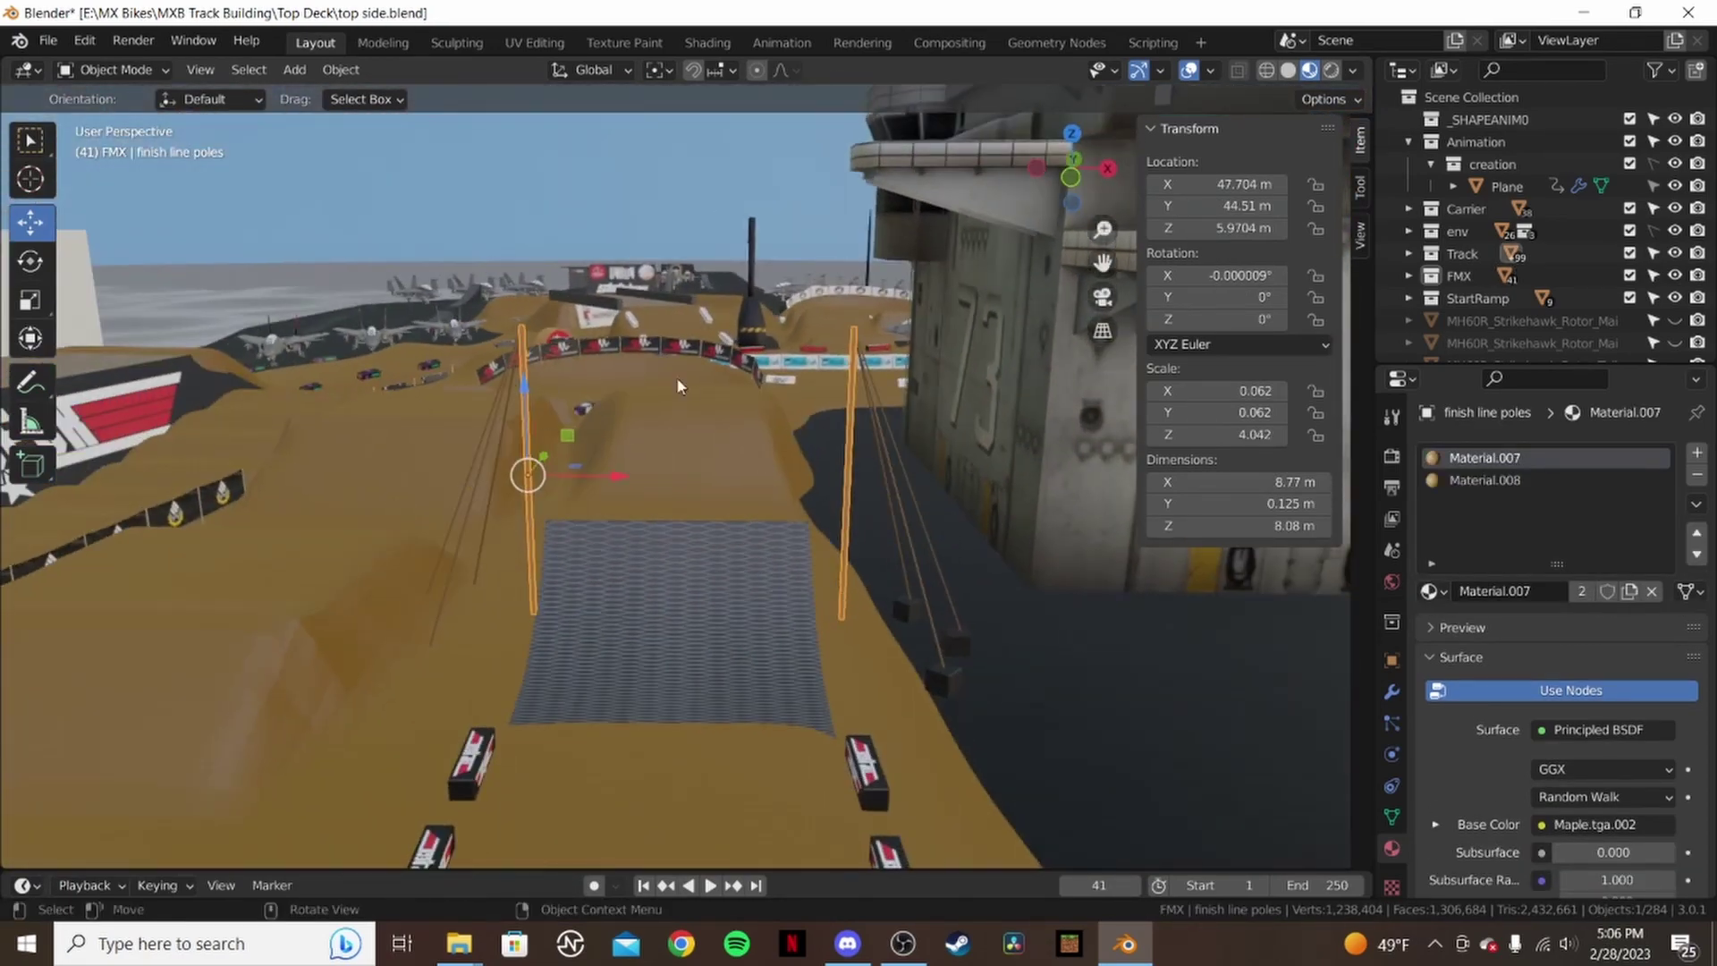
pyautogui.moveTo(629, 234); pyautogui.dragTo(776, 467, button='middle')
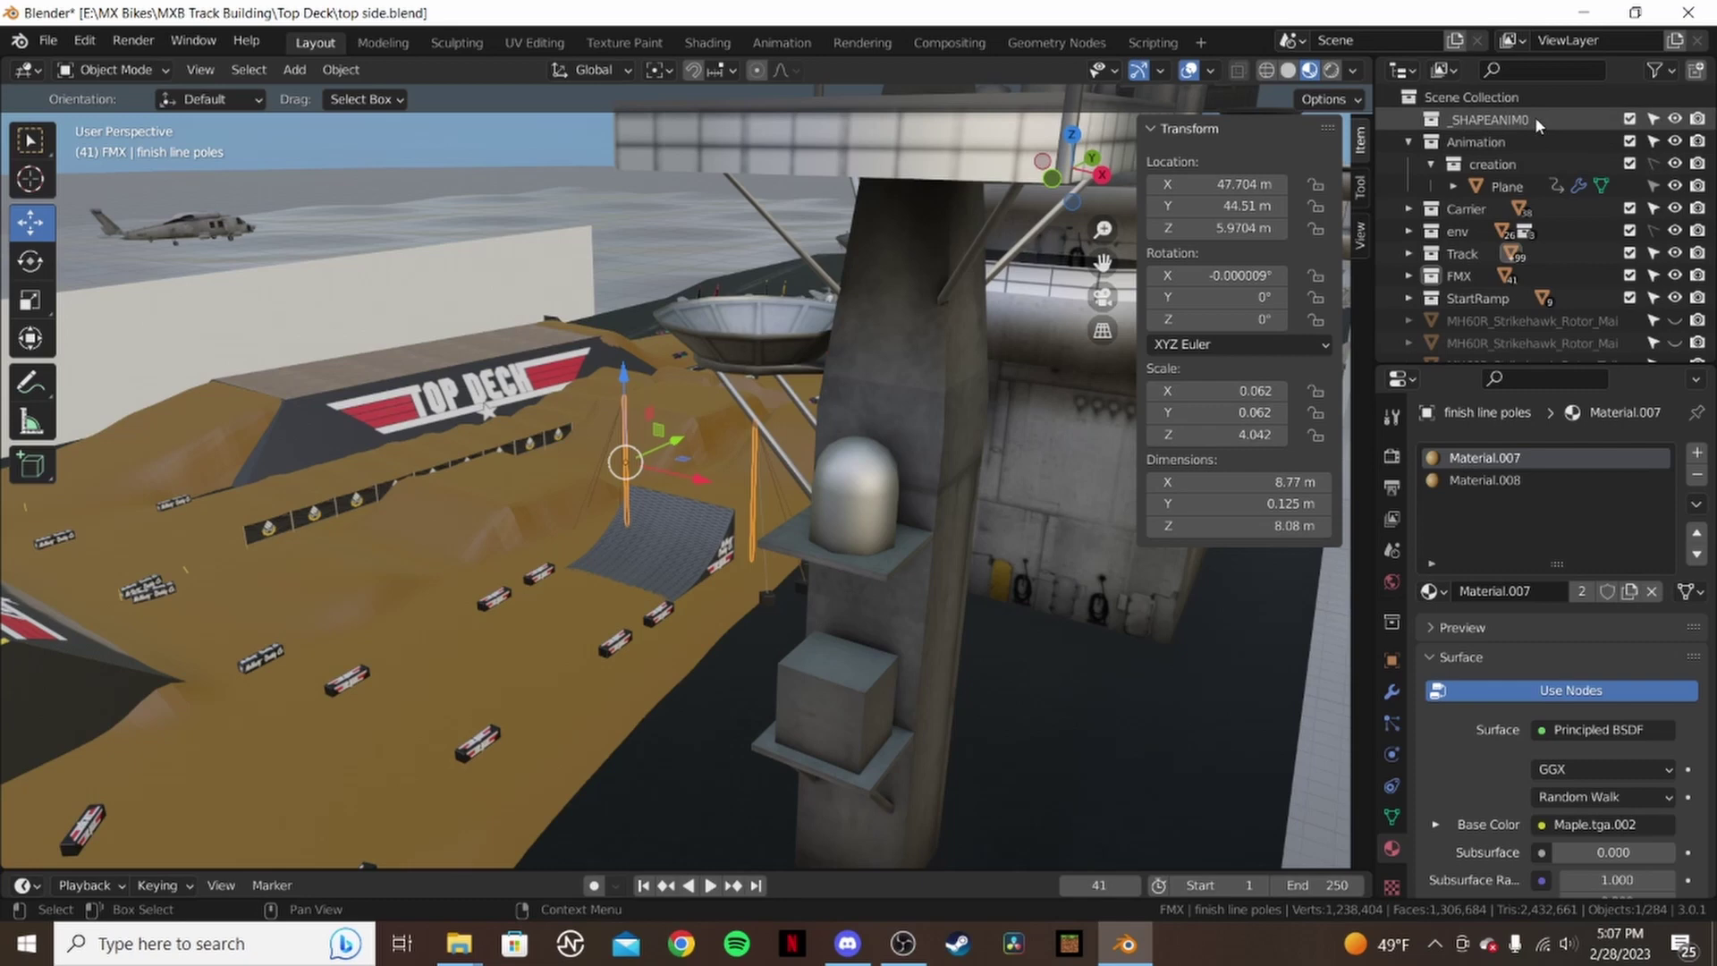
# - Make the empty _SHAPEANIM0 collection active for new objects
pyautogui.click(1449, 166)
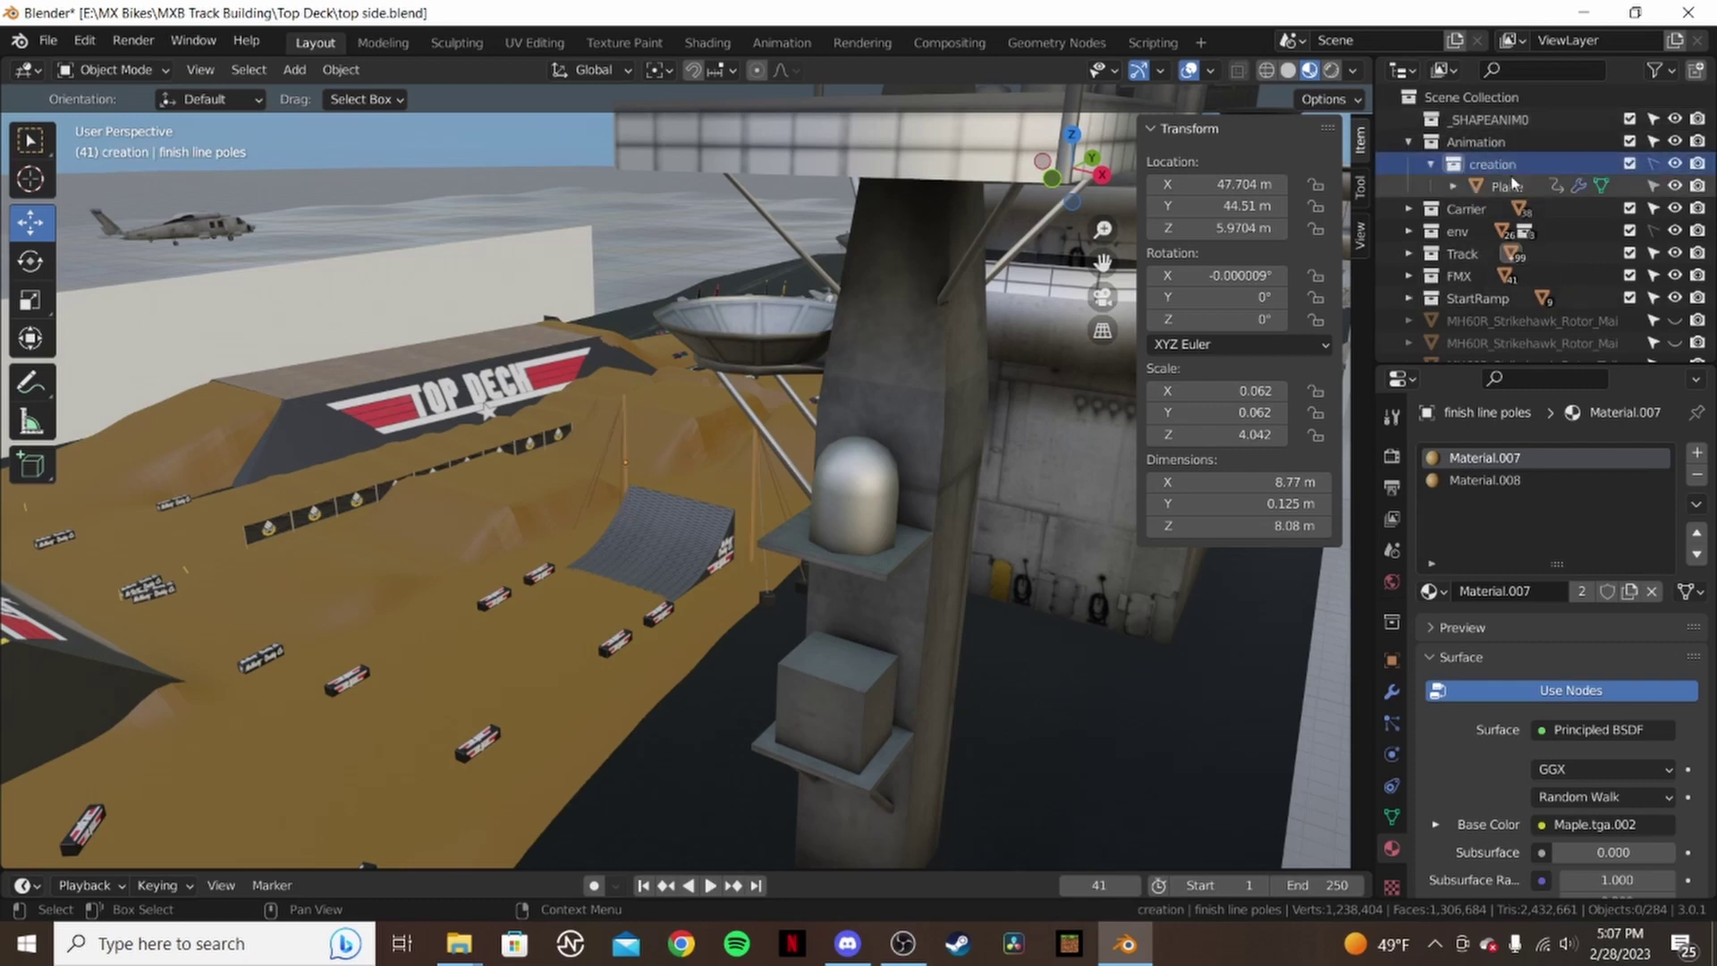
pyautogui.click(1502, 124)
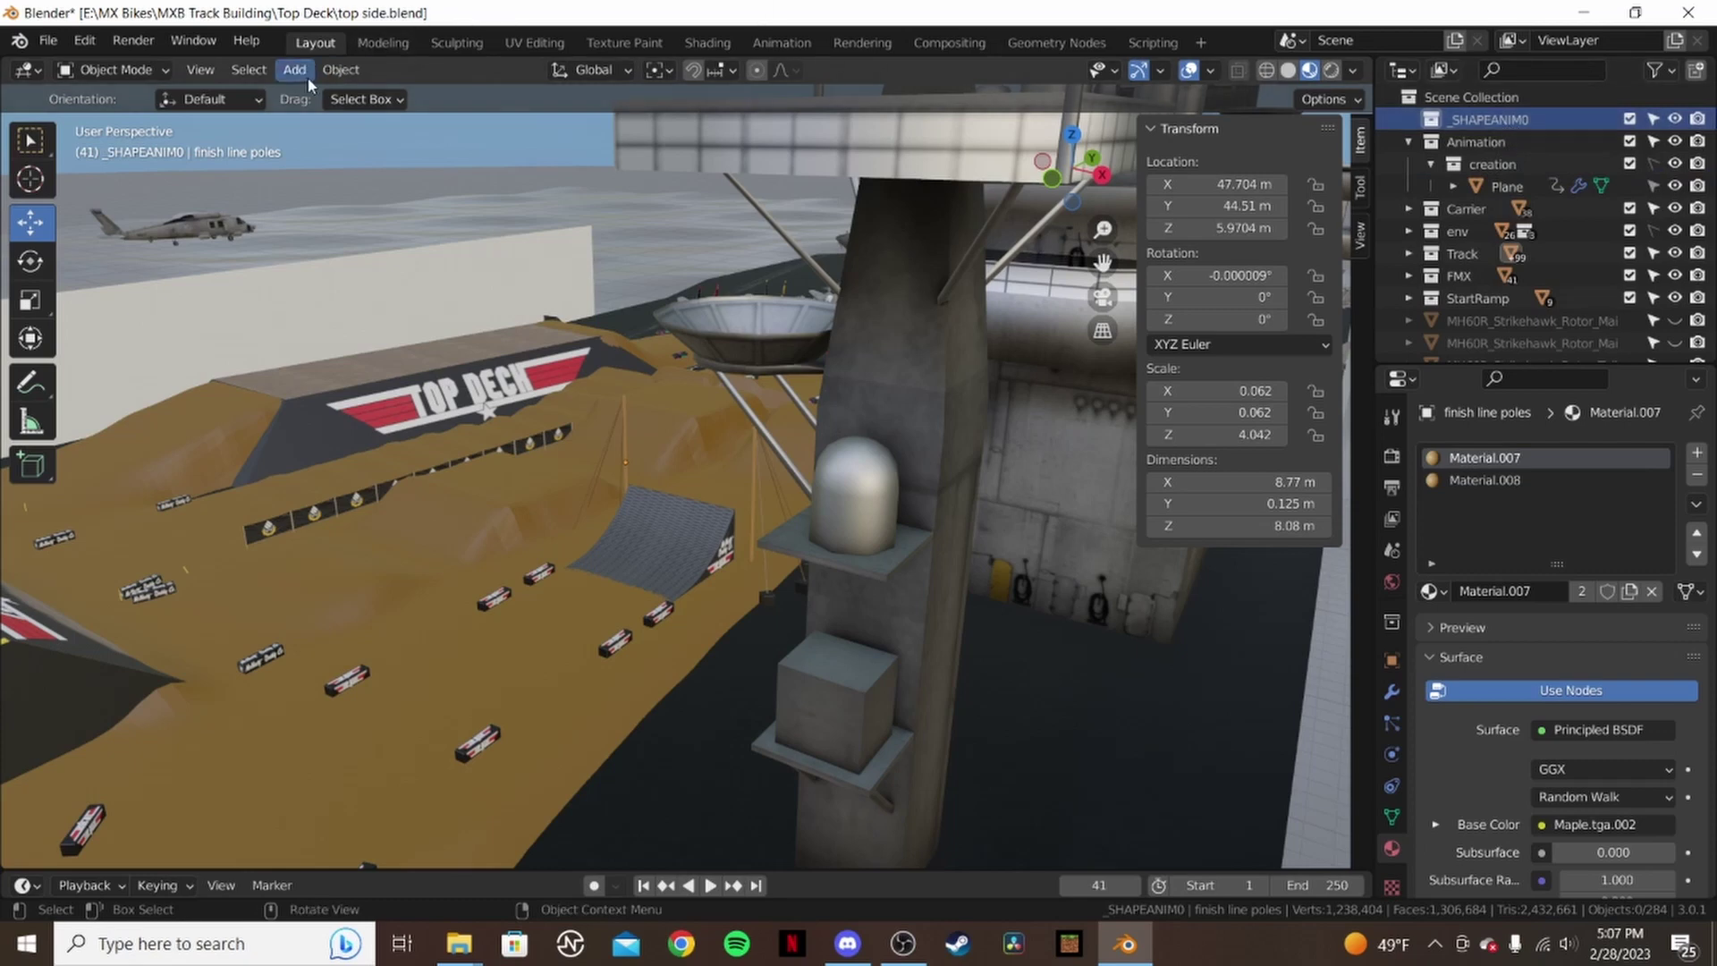
pyautogui.moveTo(664, 585); pyautogui.dragTo(428, 310, button='middle')
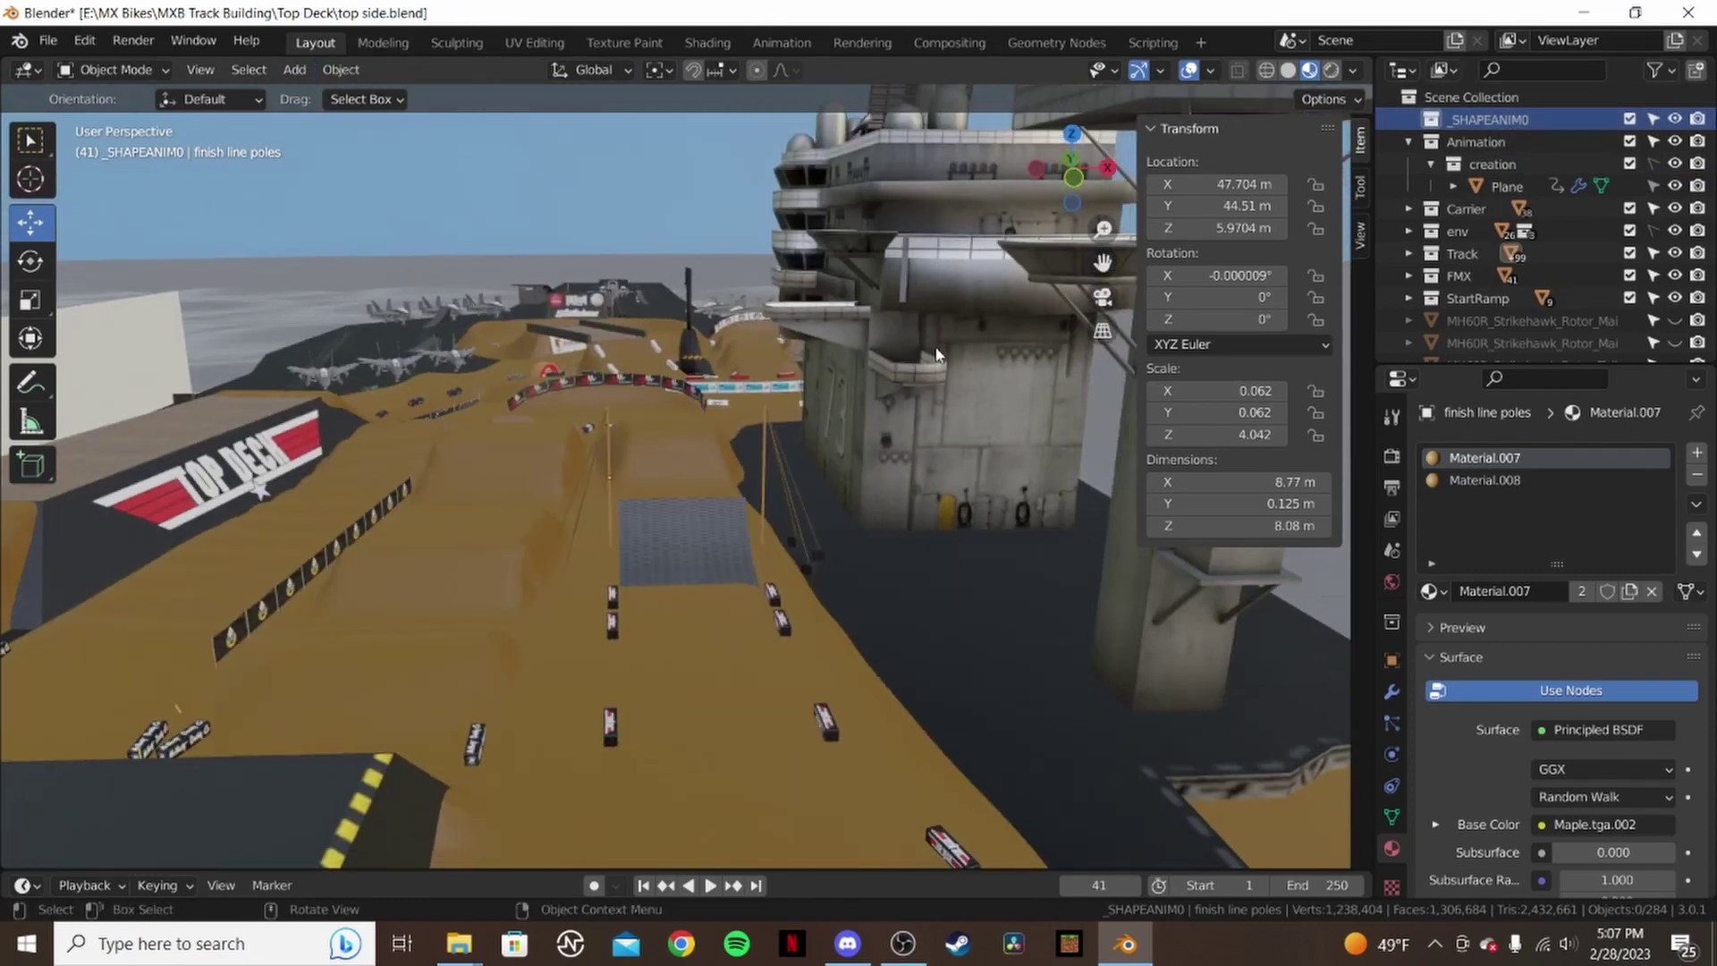
# - Import the finish banner FBX from the Top Deck folder into the _SHAPEANIM0 collection
pyautogui.click(45, 42)
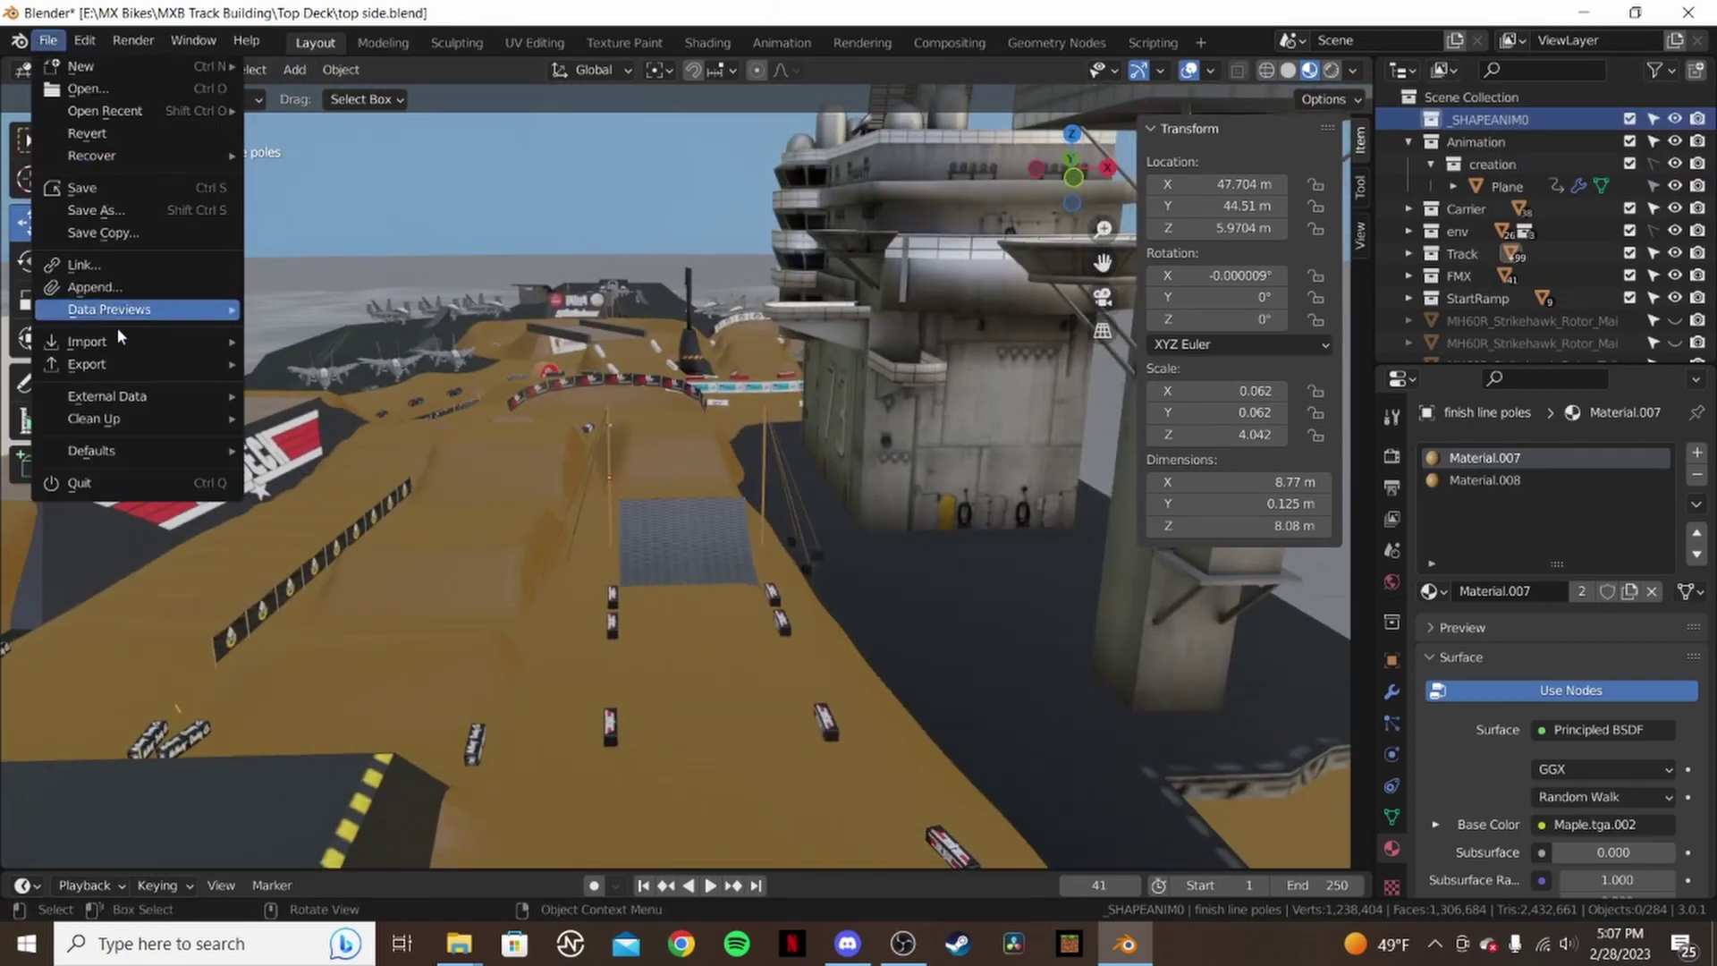
pyautogui.moveTo(134, 349)
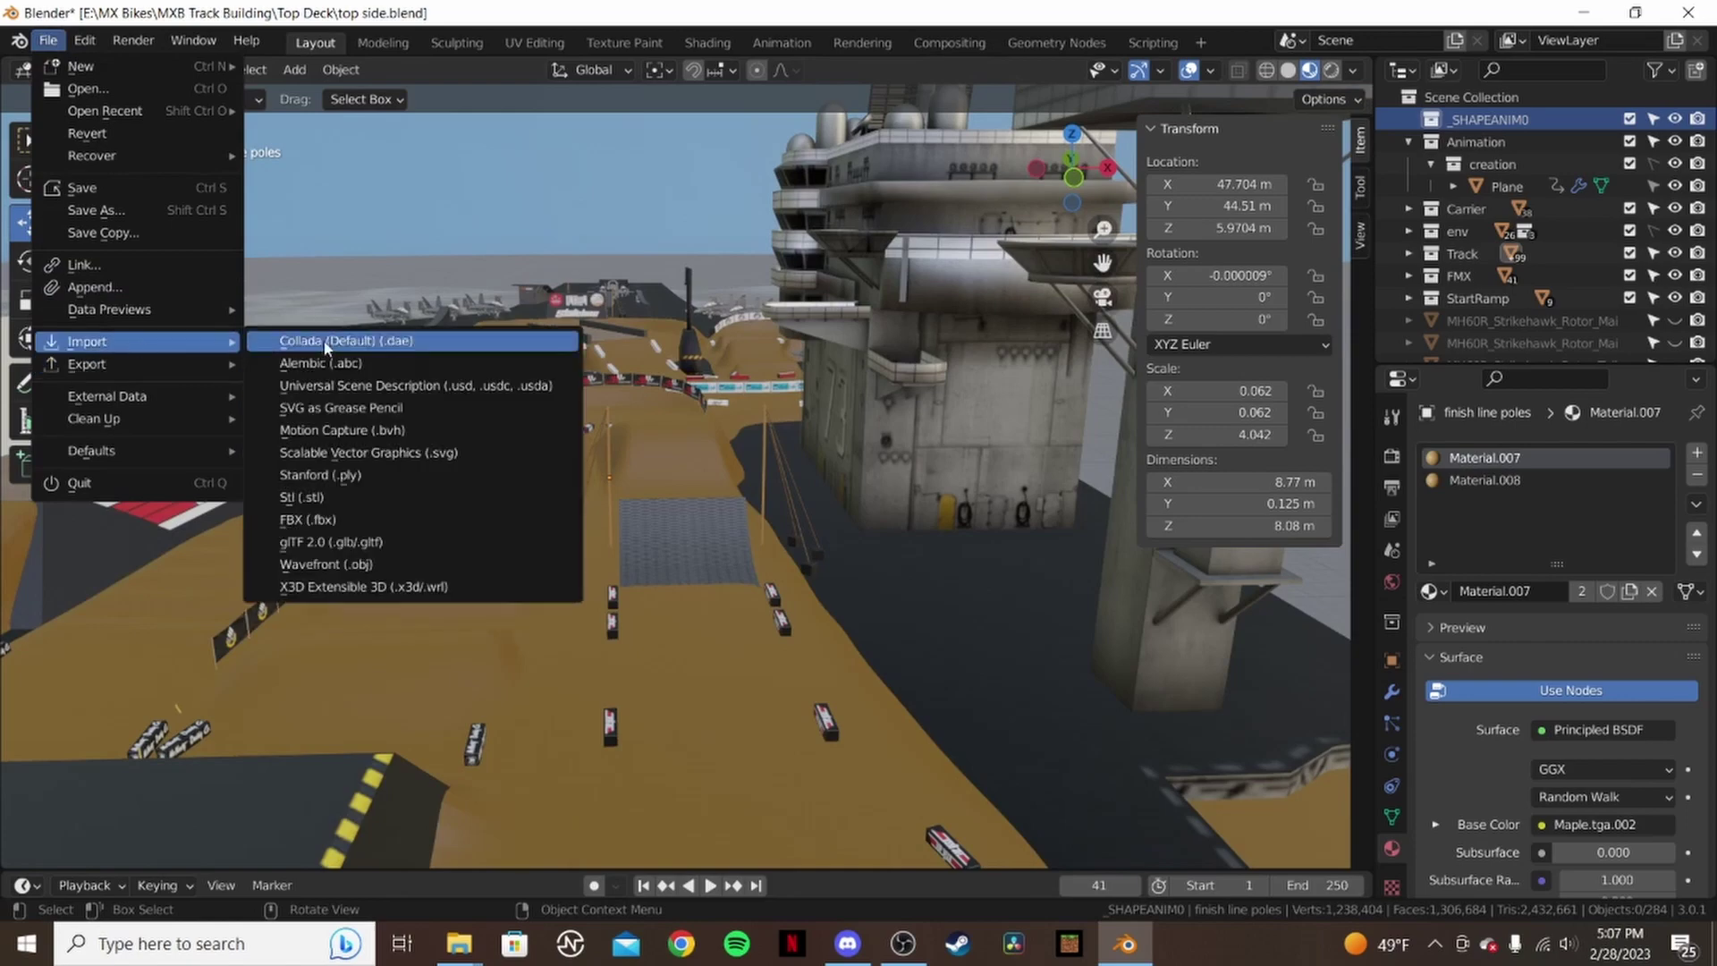
pyautogui.click(358, 520)
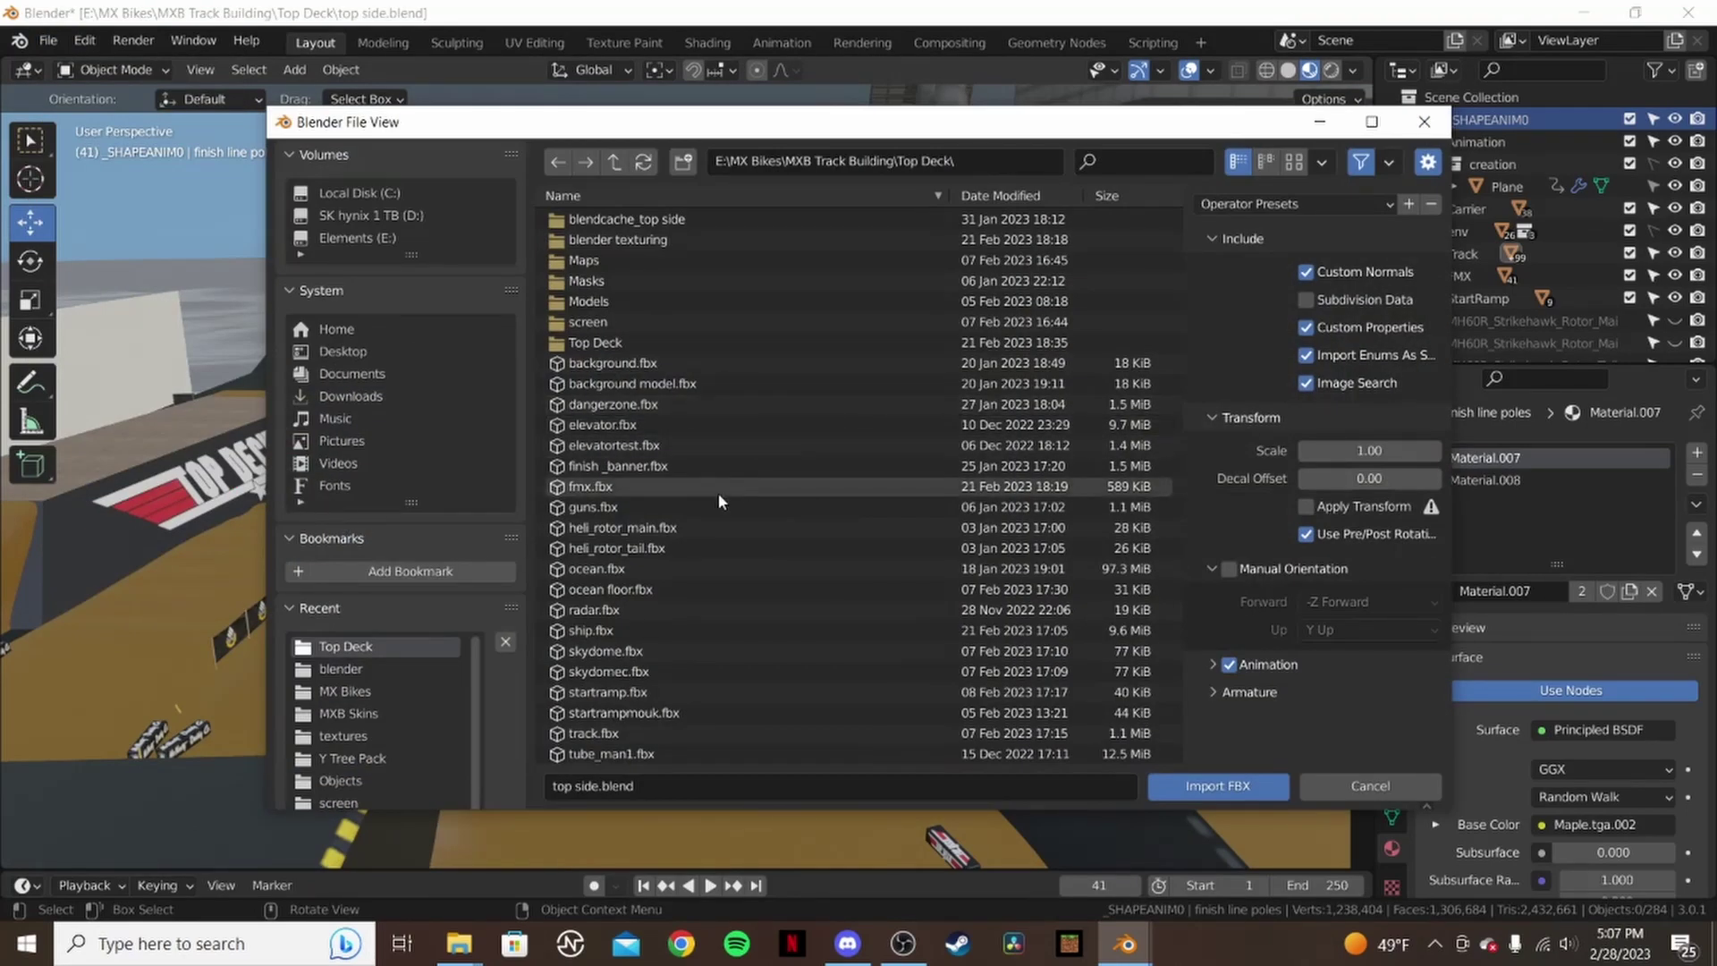
pyautogui.scroll(-1, 735, 673)
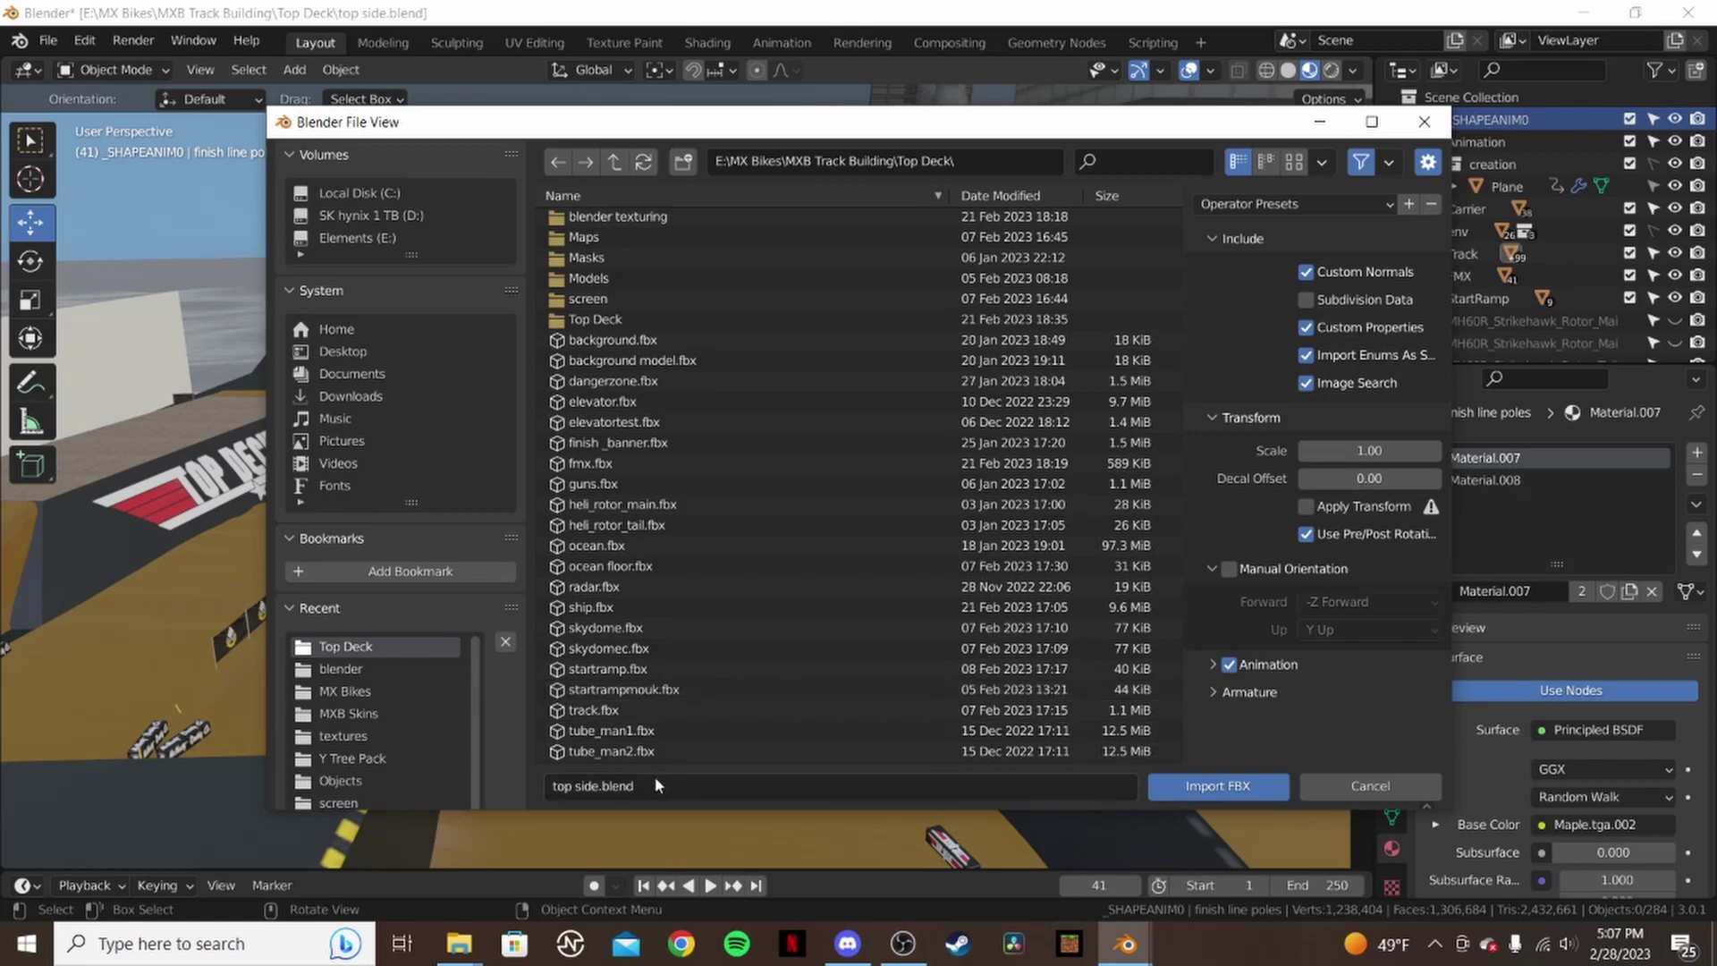
pyautogui.click(634, 443)
pyautogui.click(1215, 784)
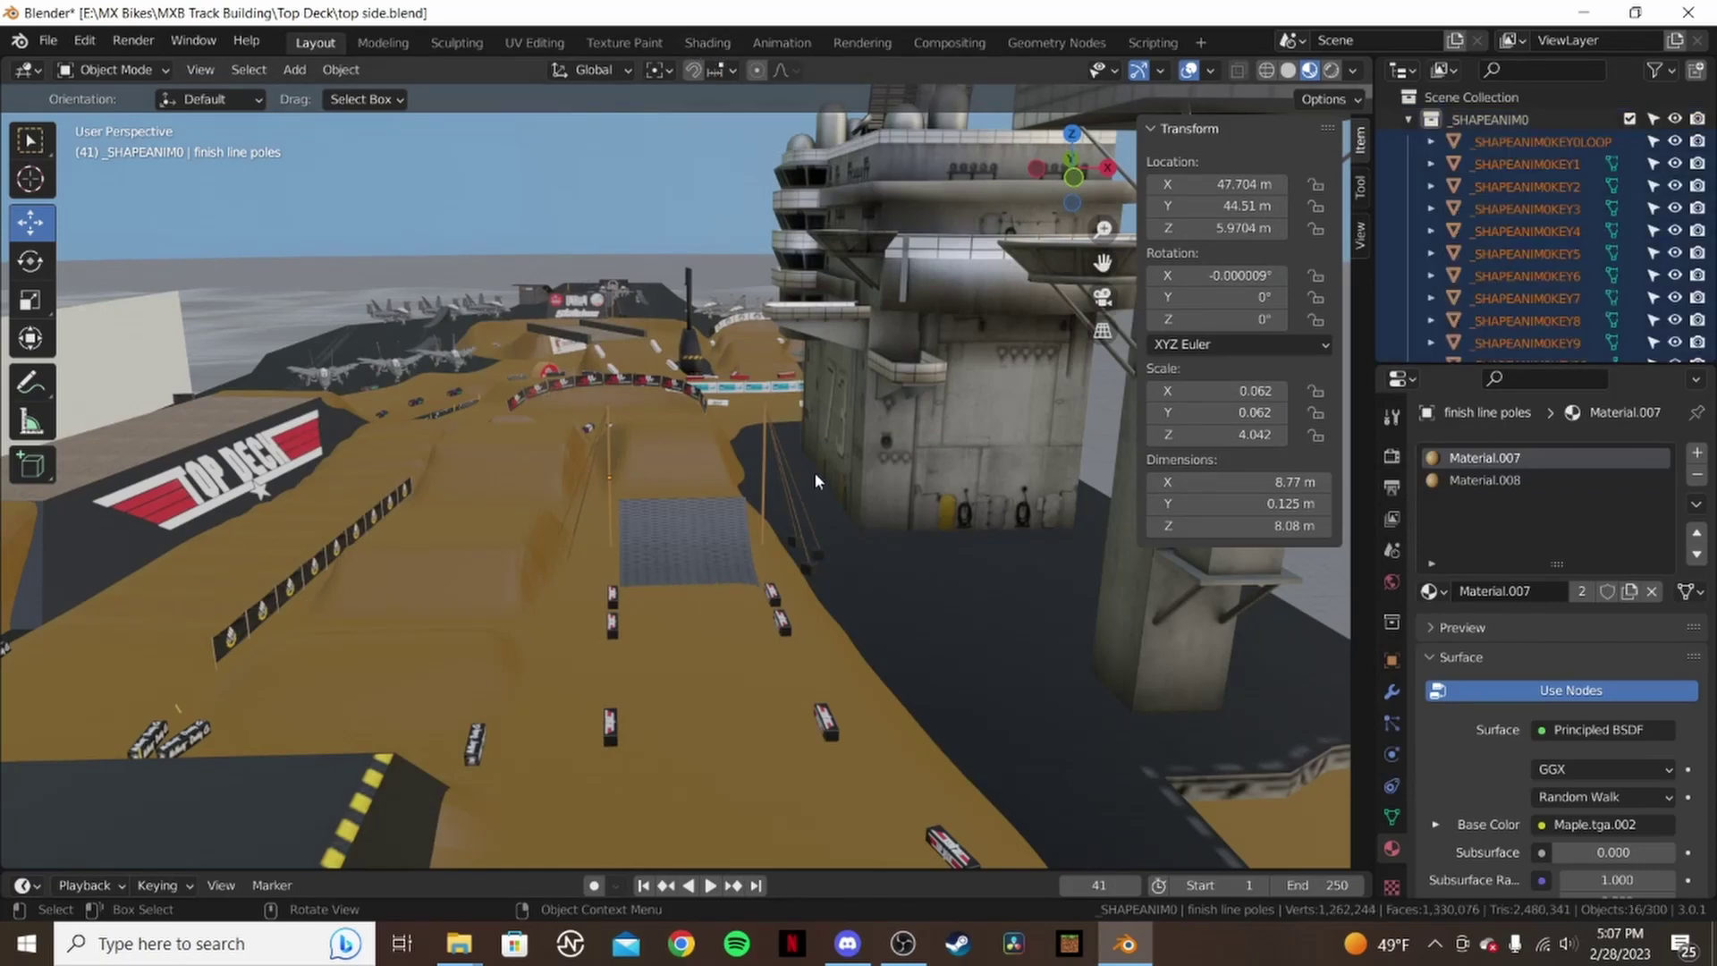
# - Examine the imported finish banner up close and its placement relative to the aircraft carrier, and delete all its animation objects
pyautogui.press('KP_Decimal')
pyautogui.moveTo(813, 472); pyautogui.dragTo(617, 500, button='middle')
pyautogui.scroll(2, 785, 523)
pyautogui.scroll(-2, 784, 523)
pyautogui.scroll(3, 738, 511)
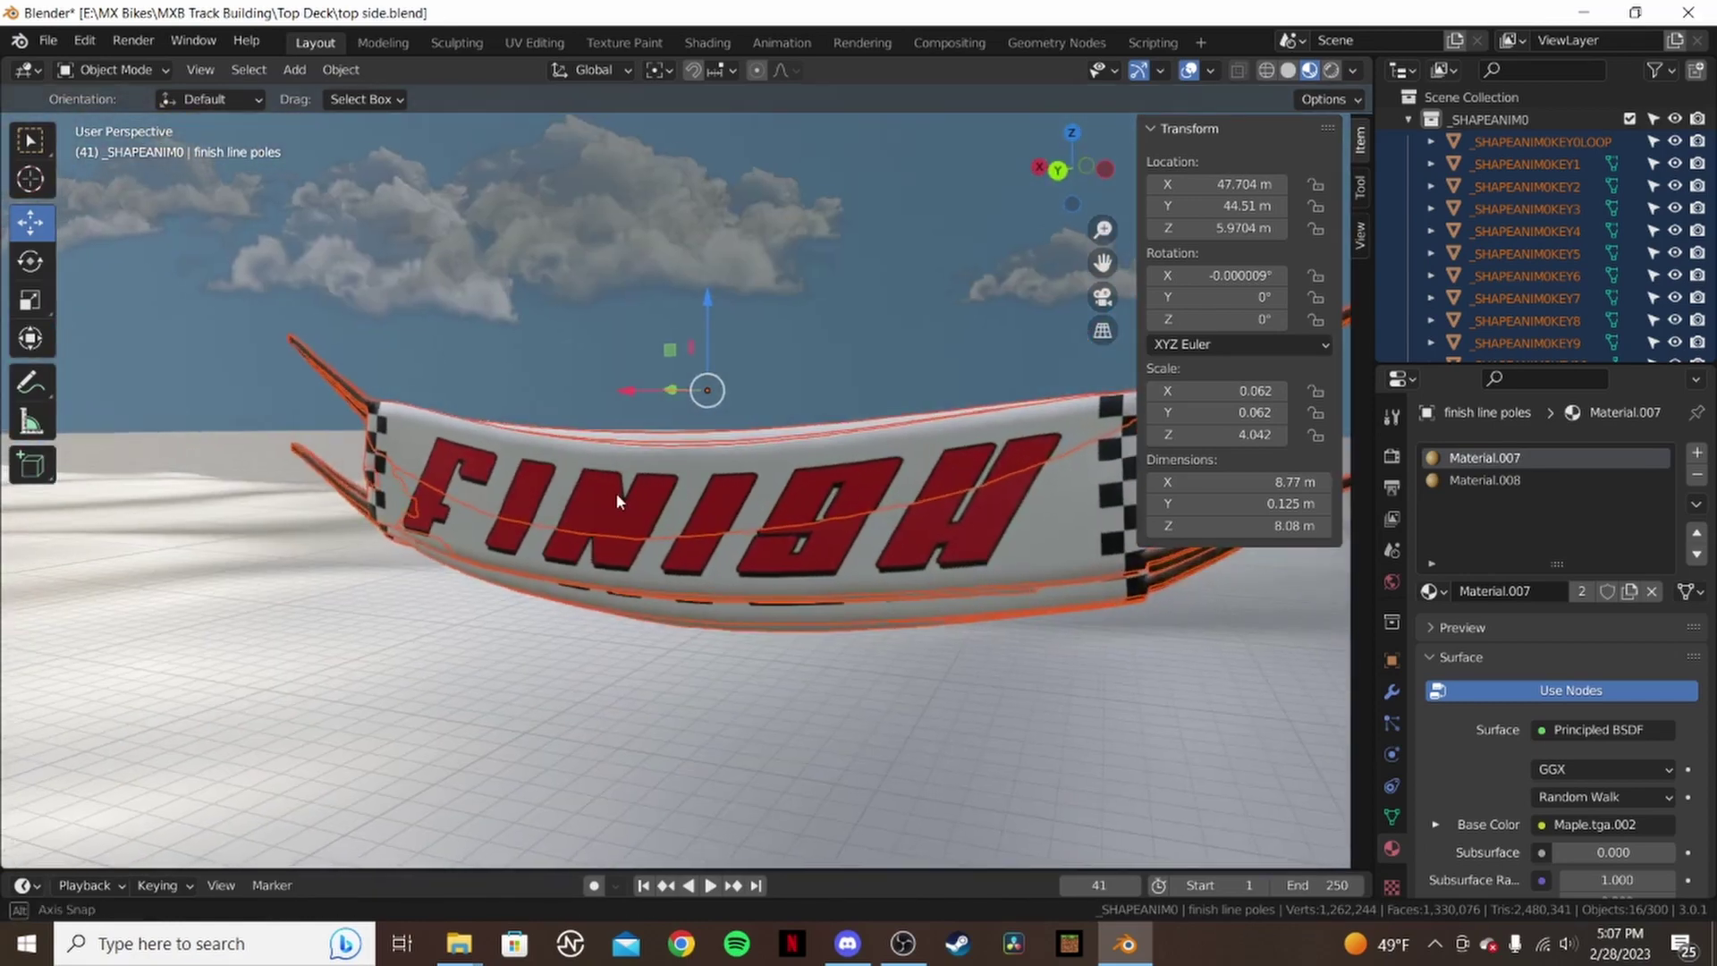
pyautogui.scroll(-5, 616, 492)
pyautogui.moveTo(1068, 365); pyautogui.dragTo(821, 385, button='middle')
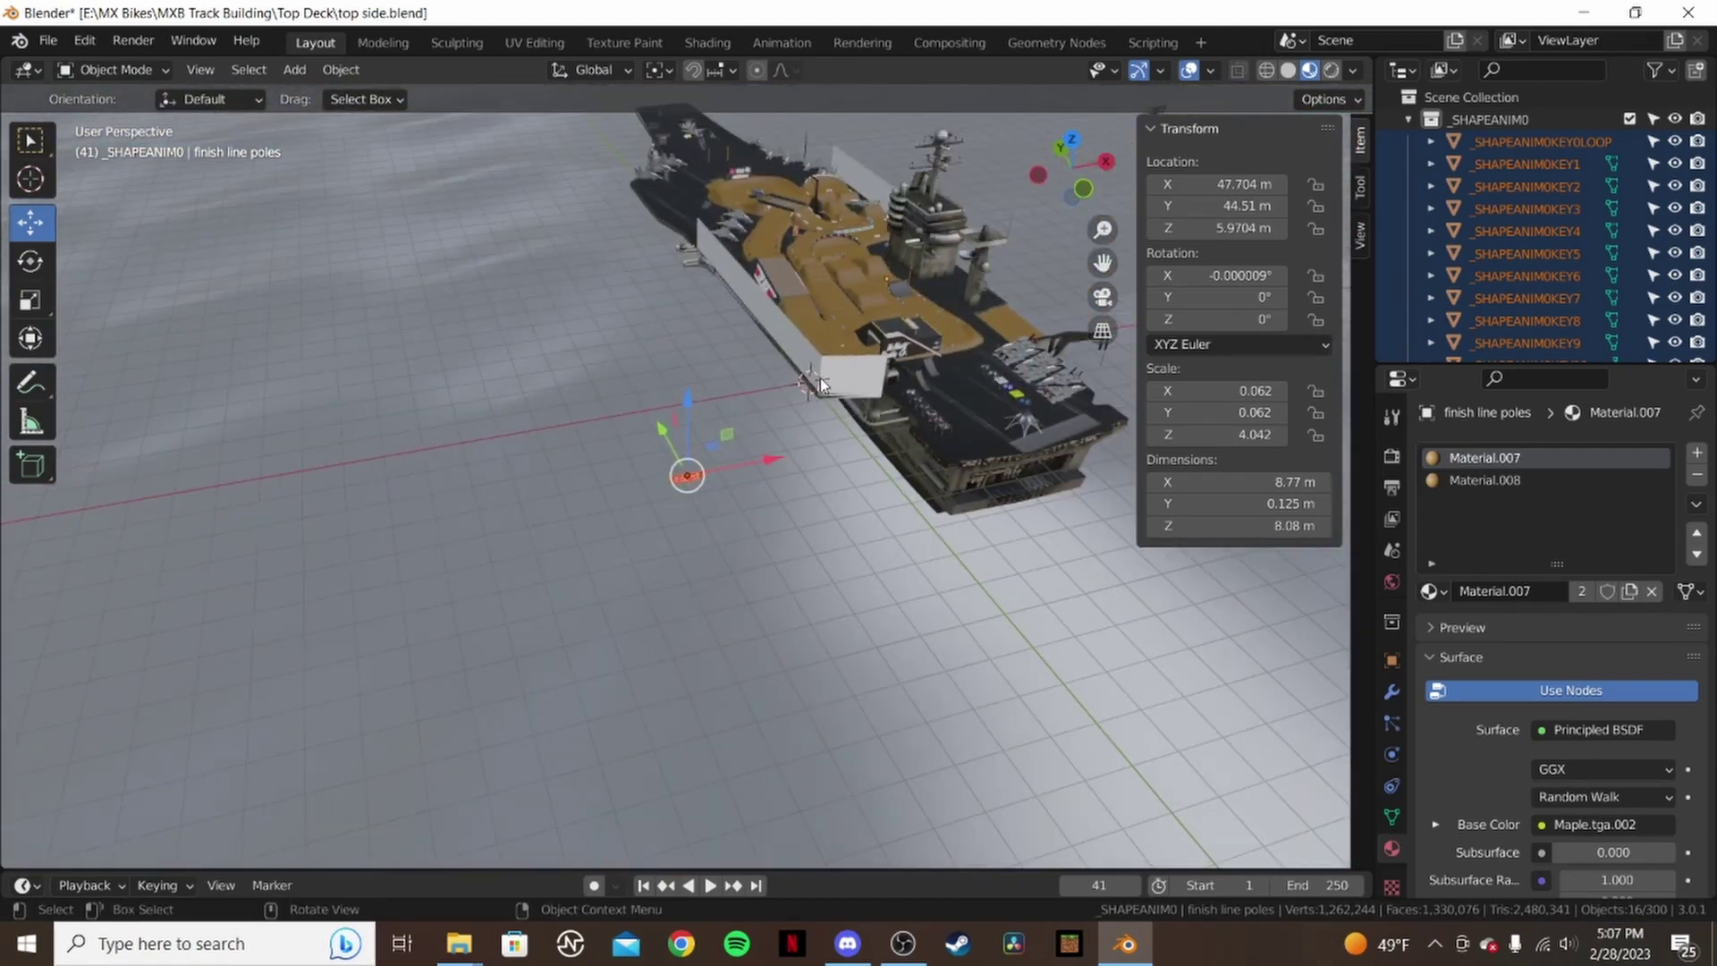
pyautogui.scroll(4, 834, 375)
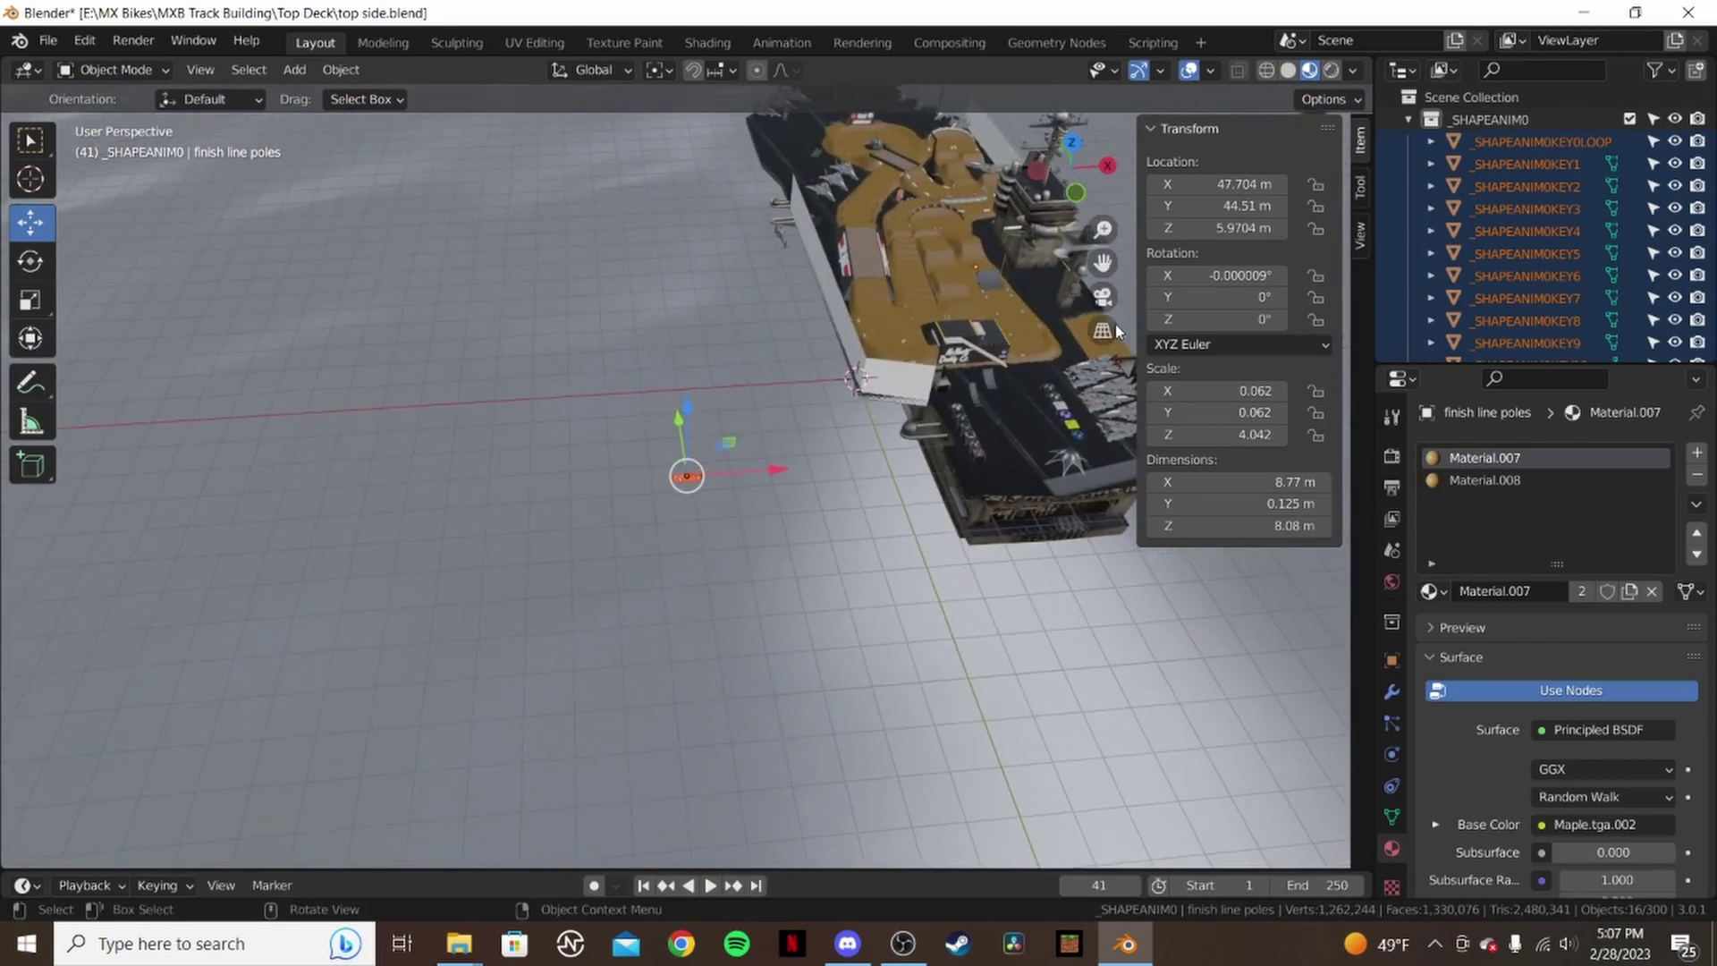
pyautogui.moveTo(1010, 340); pyautogui.dragTo(959, 292, button='middle')
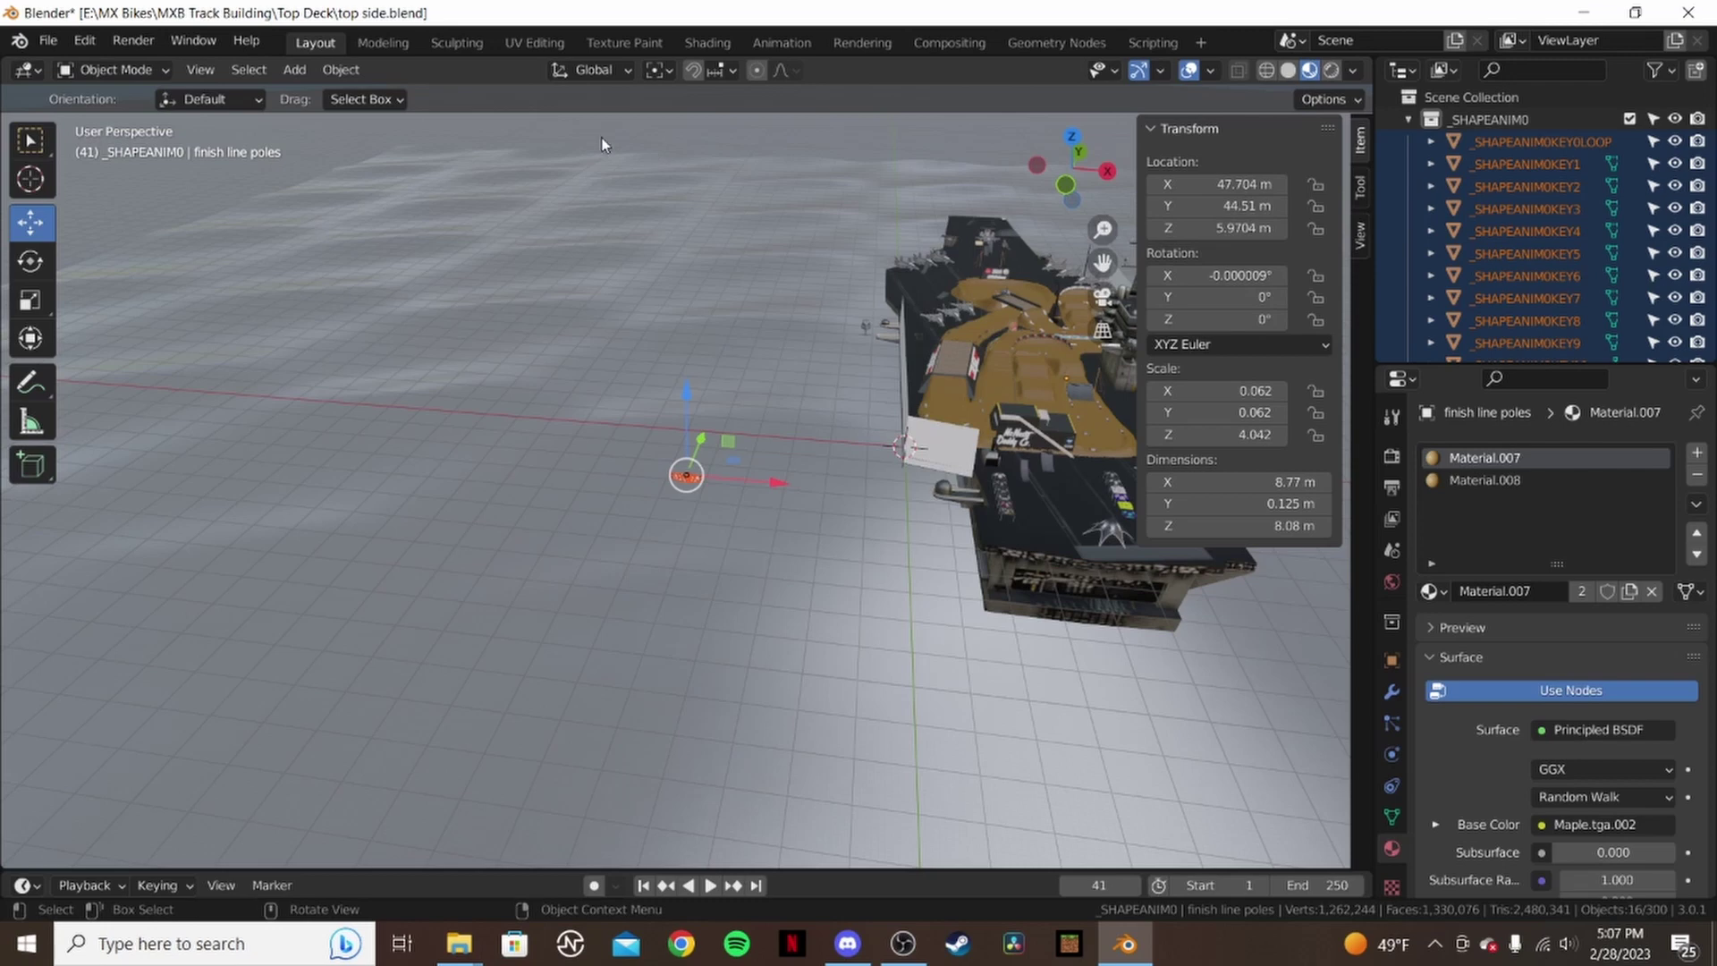
pyautogui.press('h')
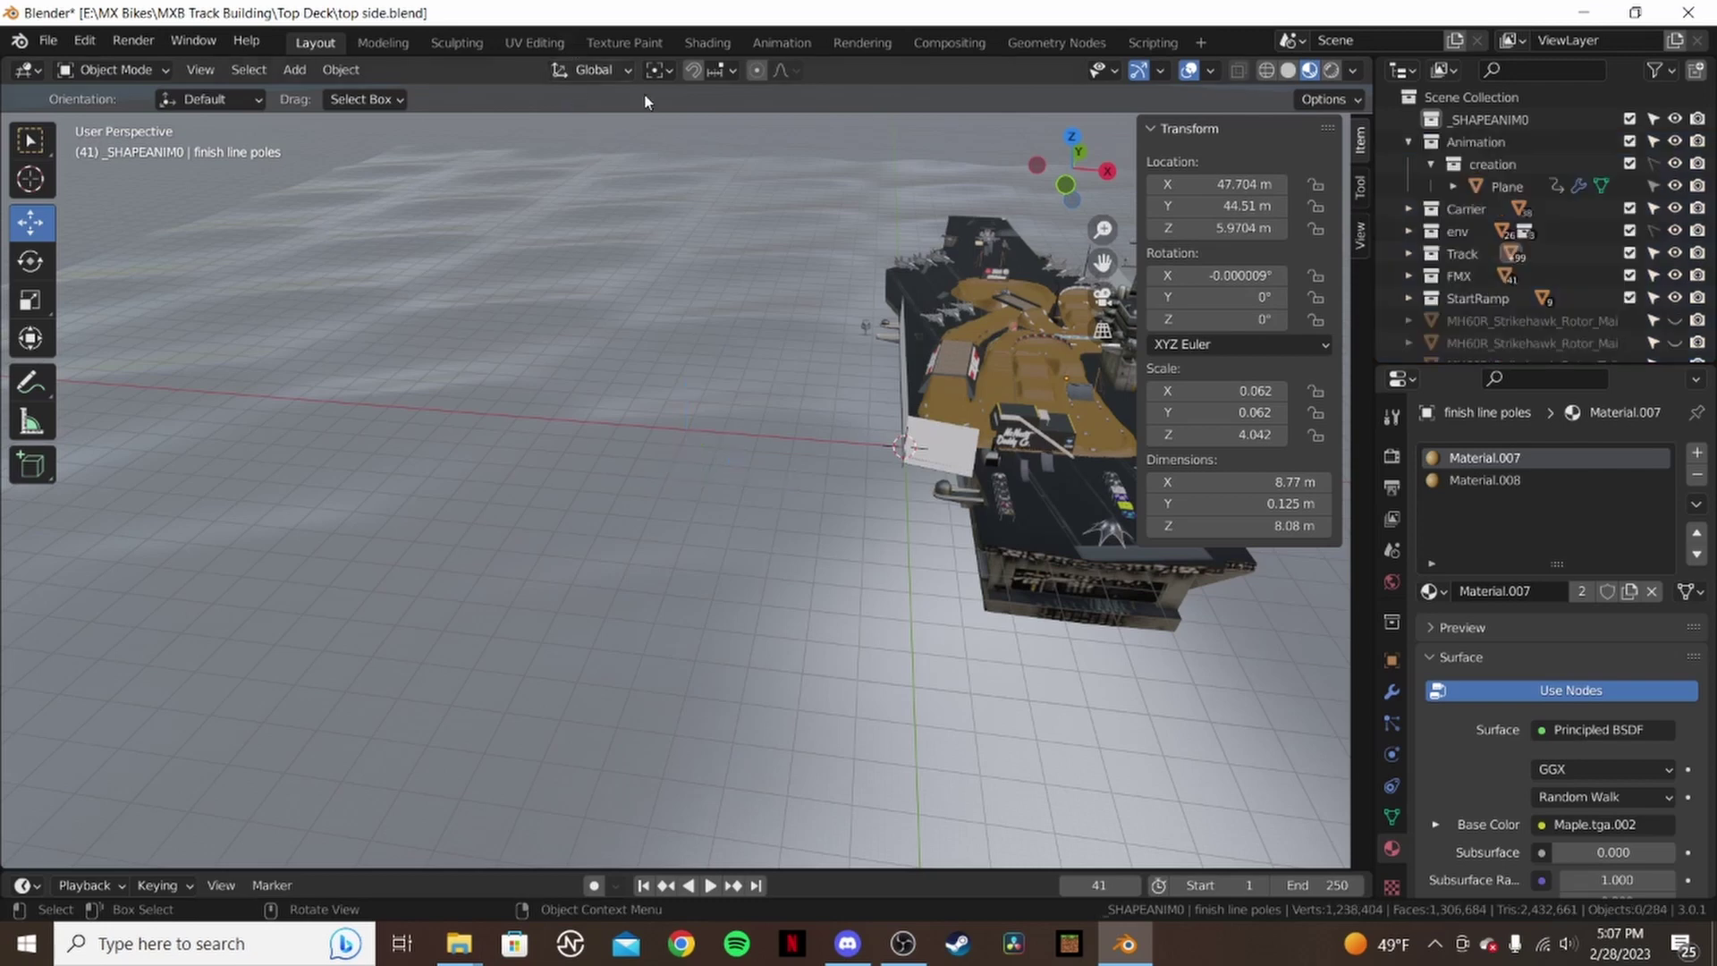
# - Import dangerzone.fbx from the Top Deck folder into the _SHAPEANIM0 collection
pyautogui.click(46, 41)
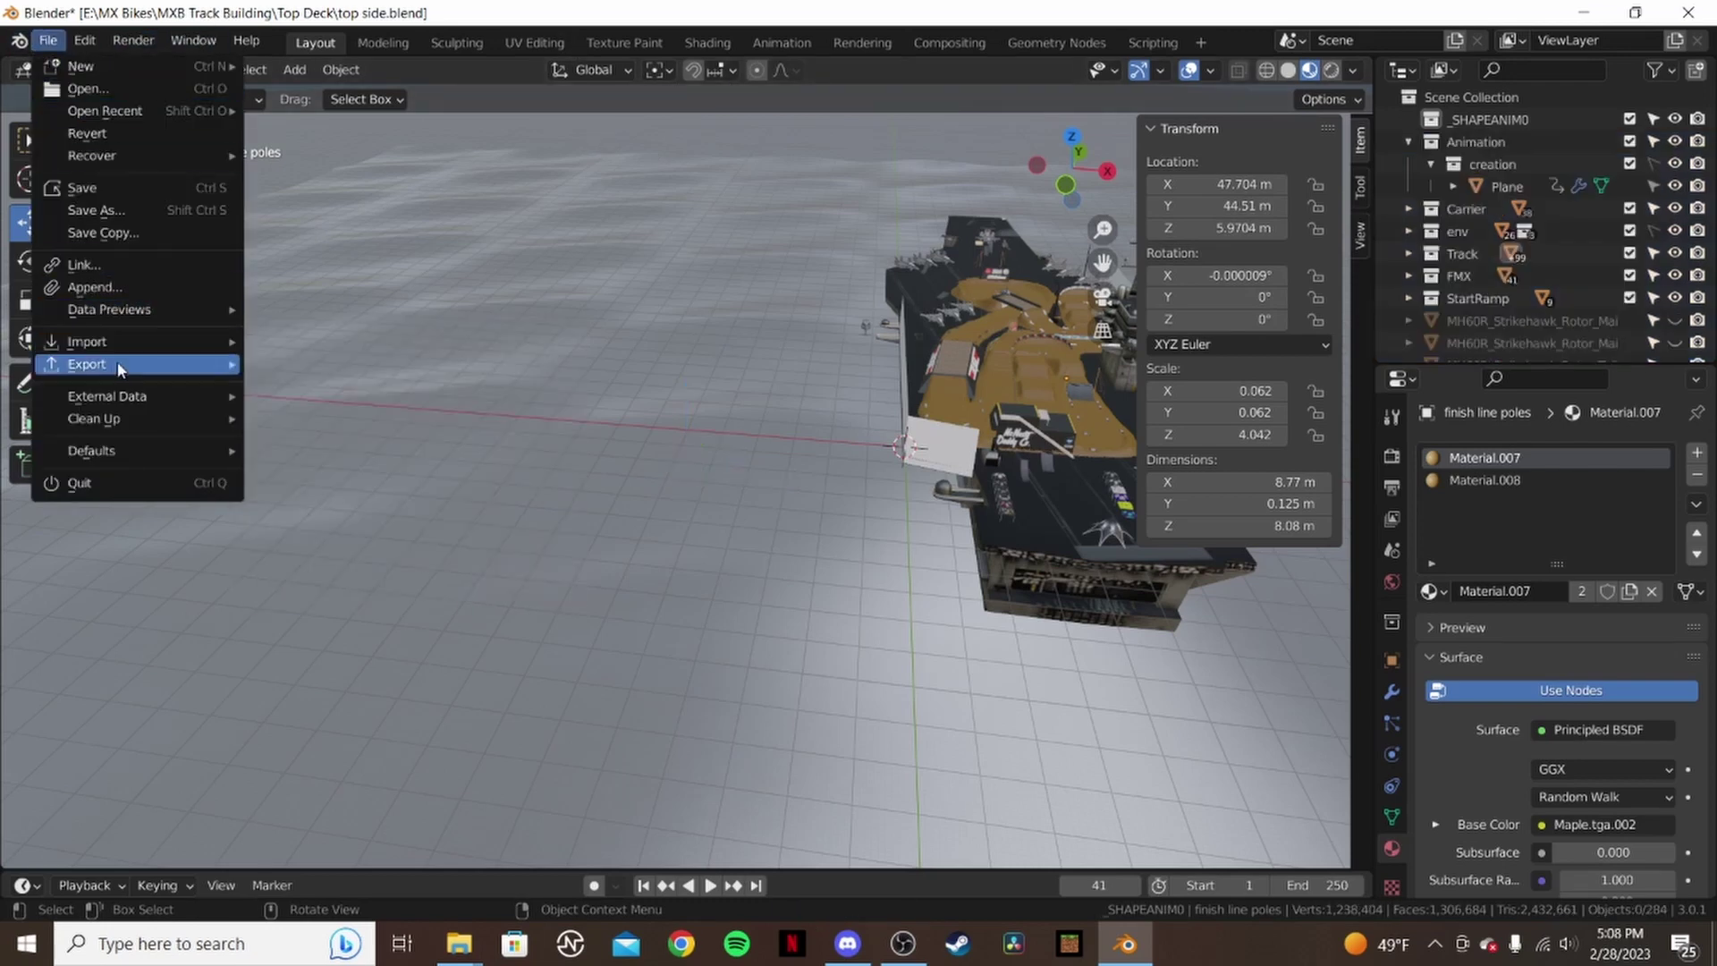
pyautogui.moveTo(136, 351)
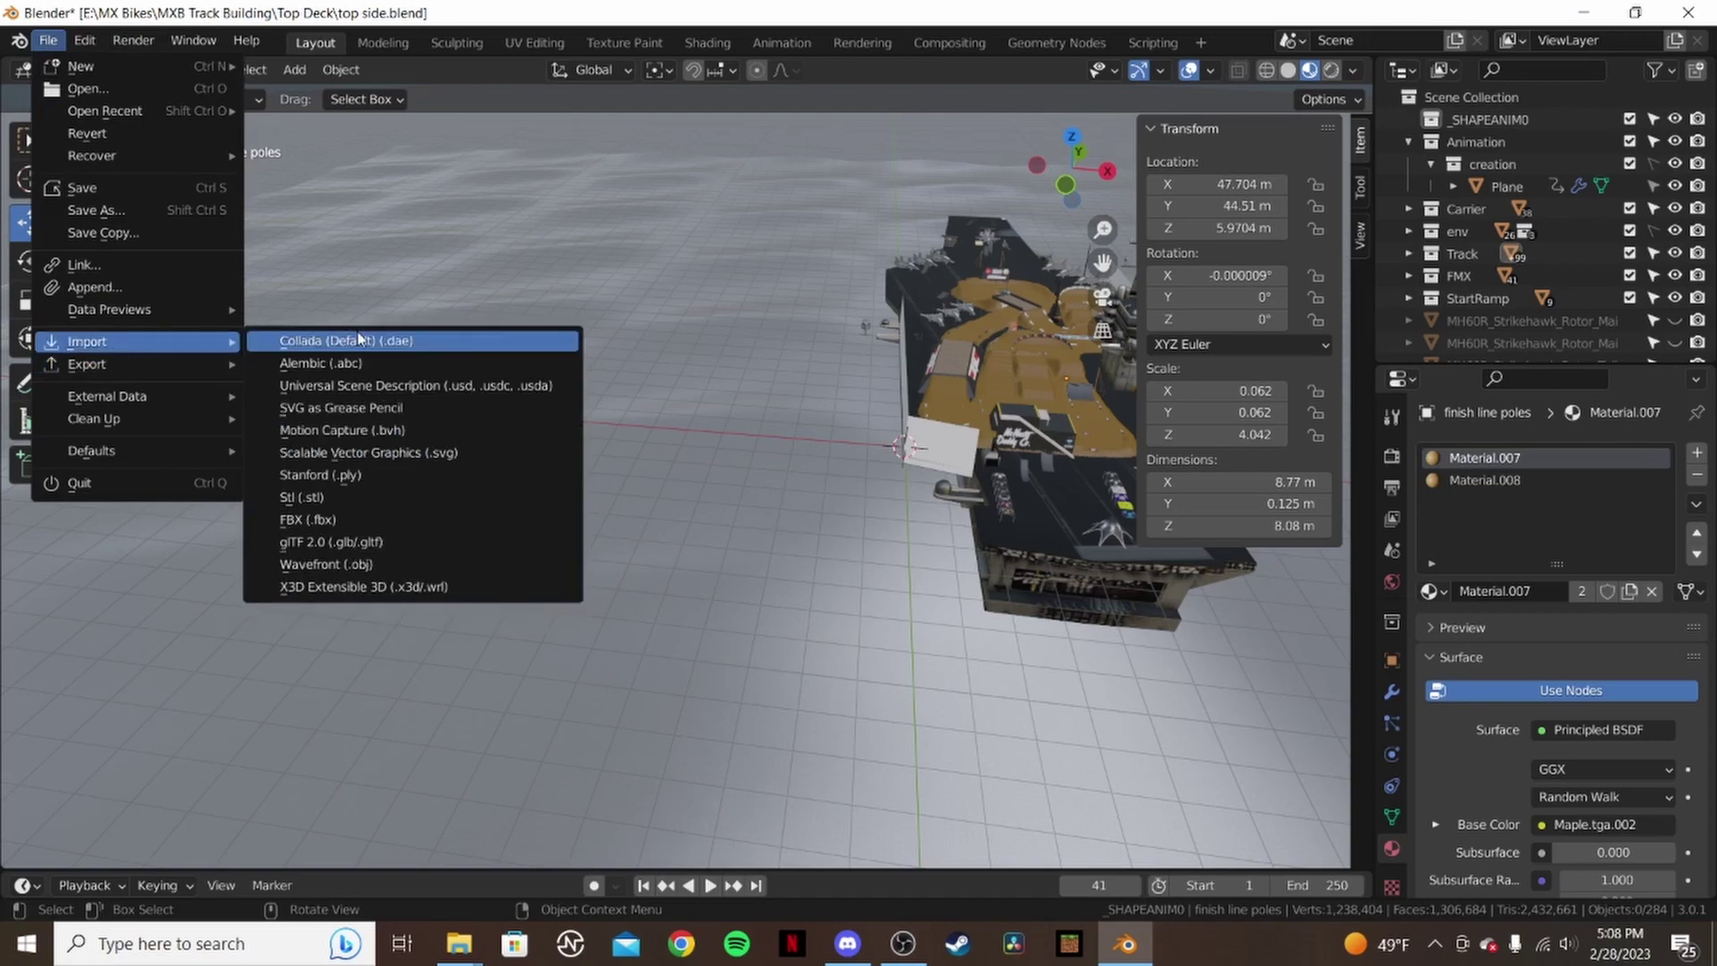
pyautogui.click(352, 519)
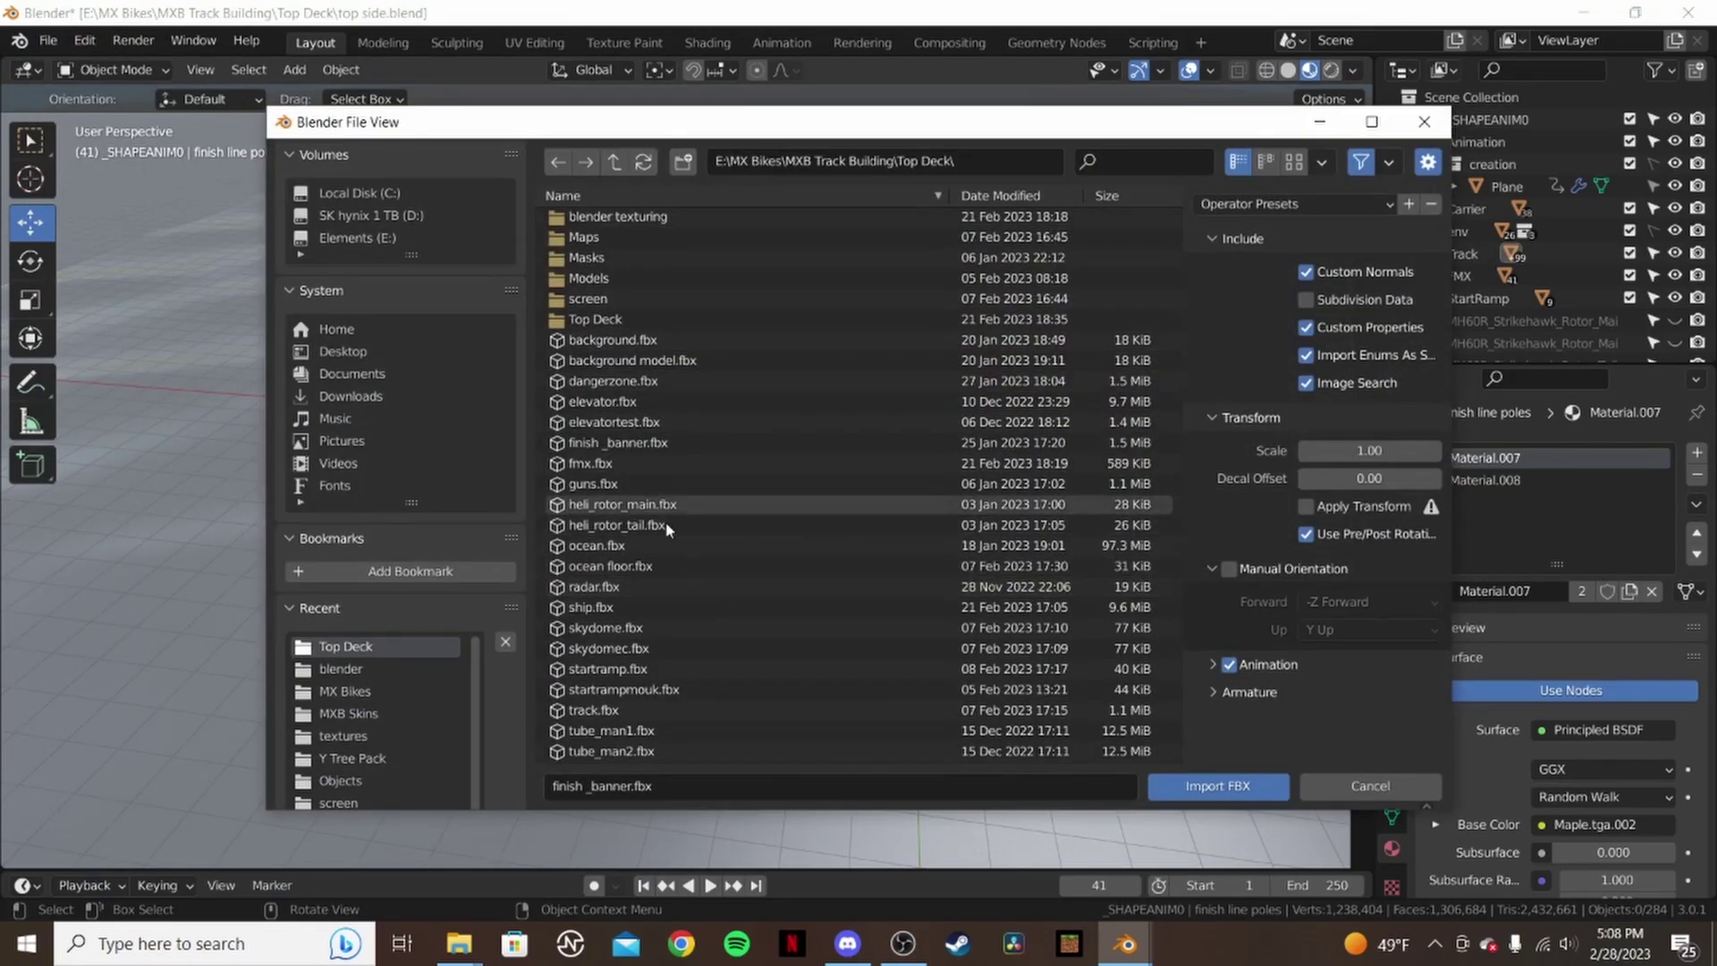
pyautogui.click(656, 386)
pyautogui.click(1216, 785)
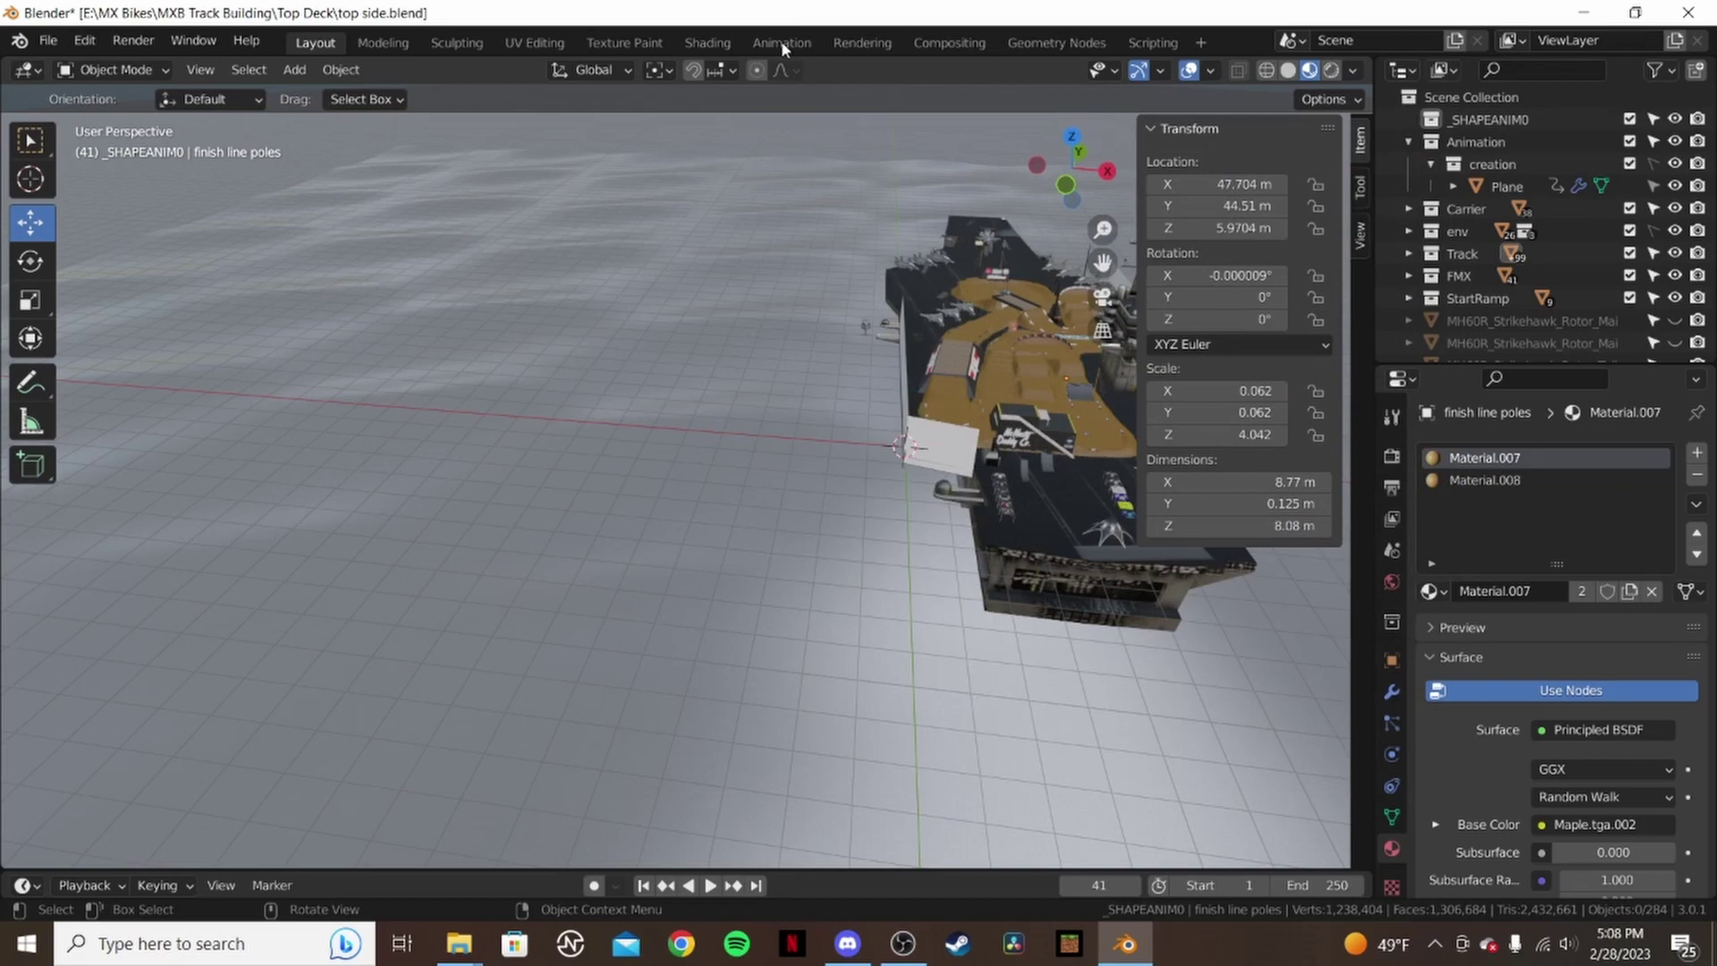
# - Frame the imported shape animation objects and examine their placement relative to the aircraft carrier from different angles and distances
pyautogui.moveTo(947, 322); pyautogui.dragTo(883, 311, button='middle')
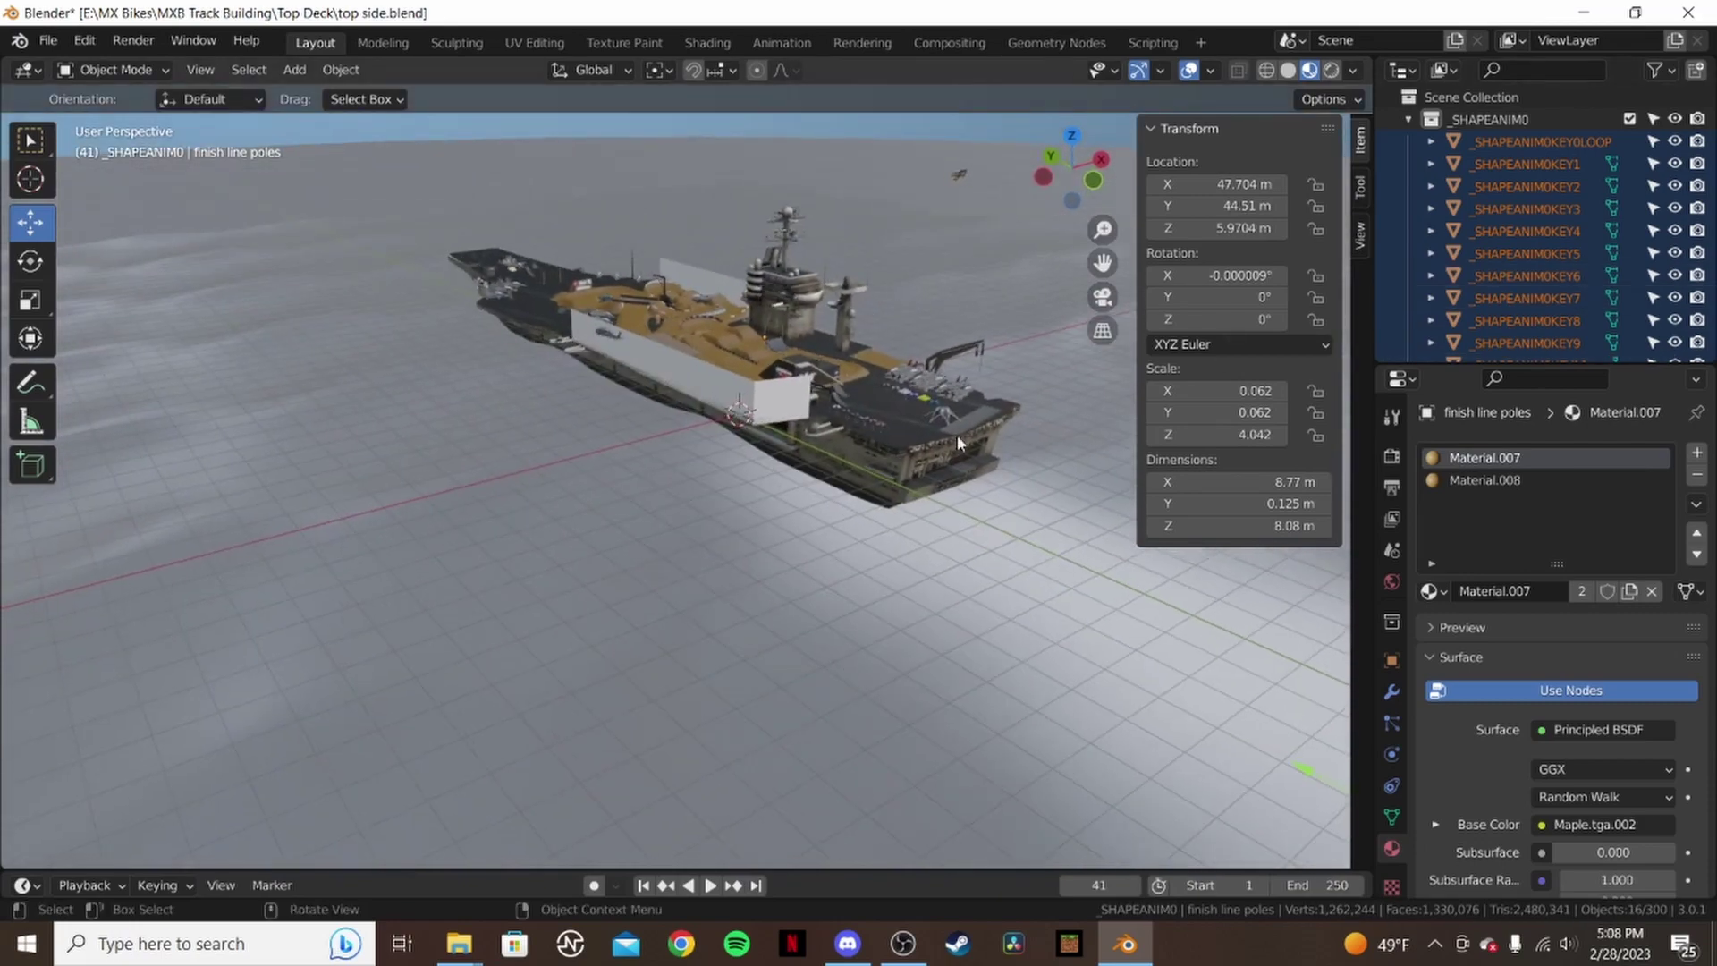
pyautogui.press('KP_Decimal')
pyautogui.moveTo(791, 476); pyautogui.dragTo(787, 421, button='middle')
pyautogui.scroll(-7, 805, 385)
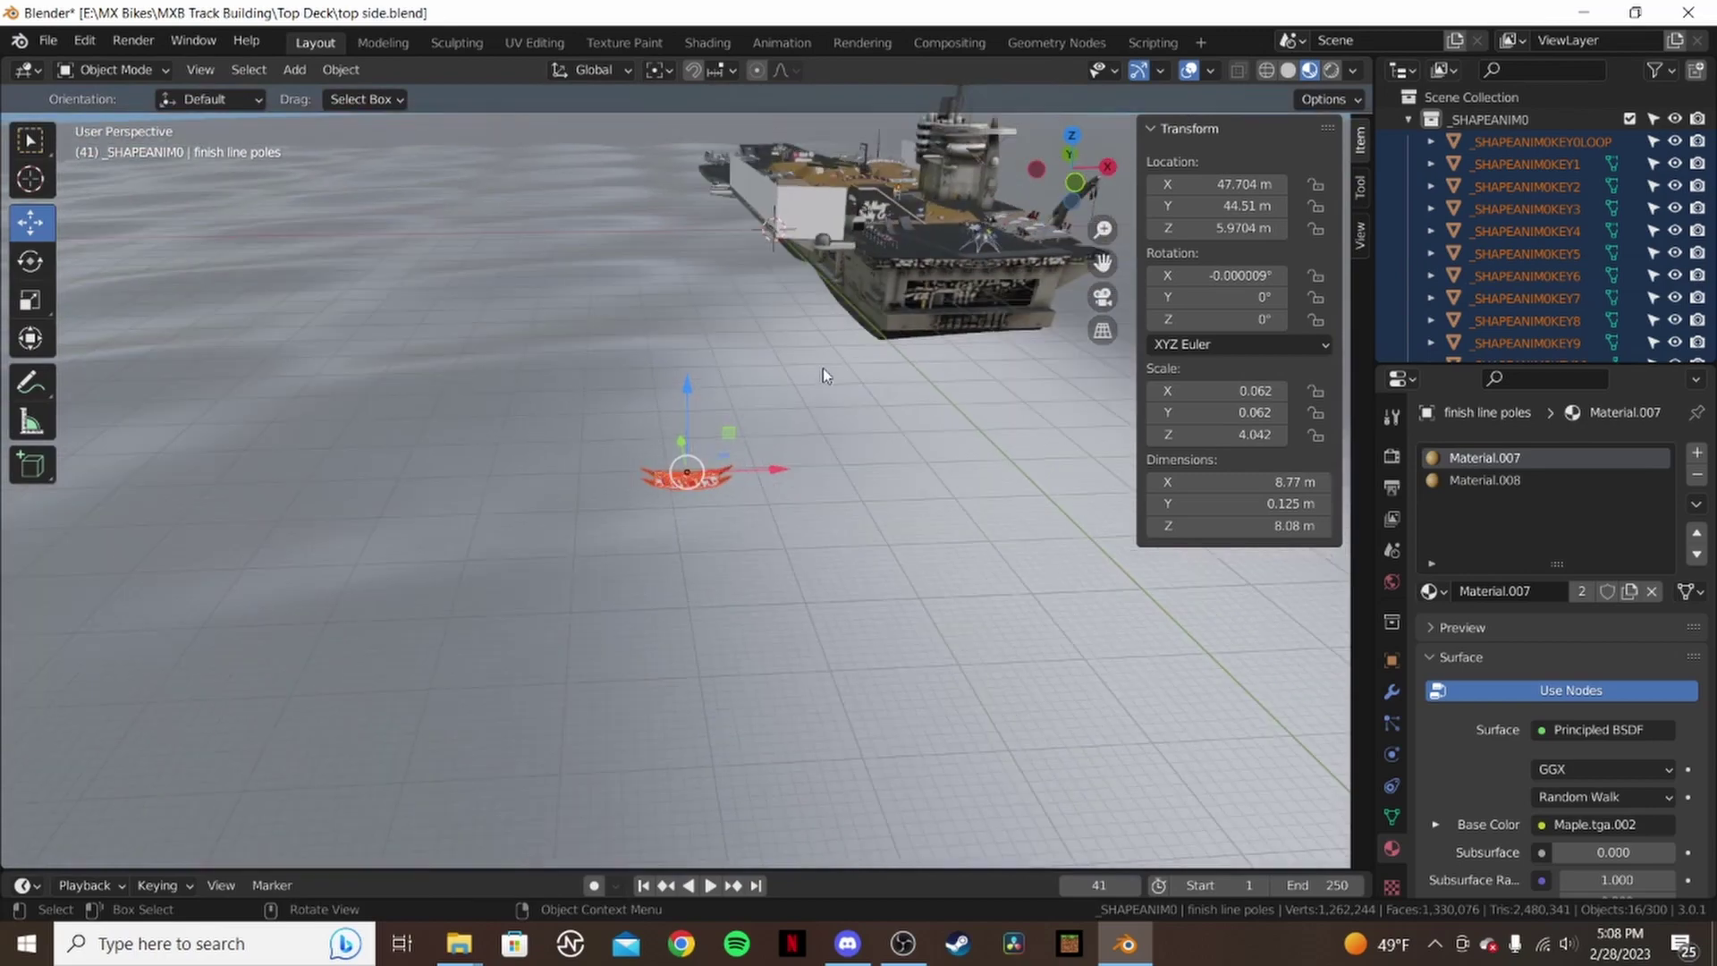
pyautogui.scroll(3, 814, 363)
pyautogui.scroll(-2, 814, 363)
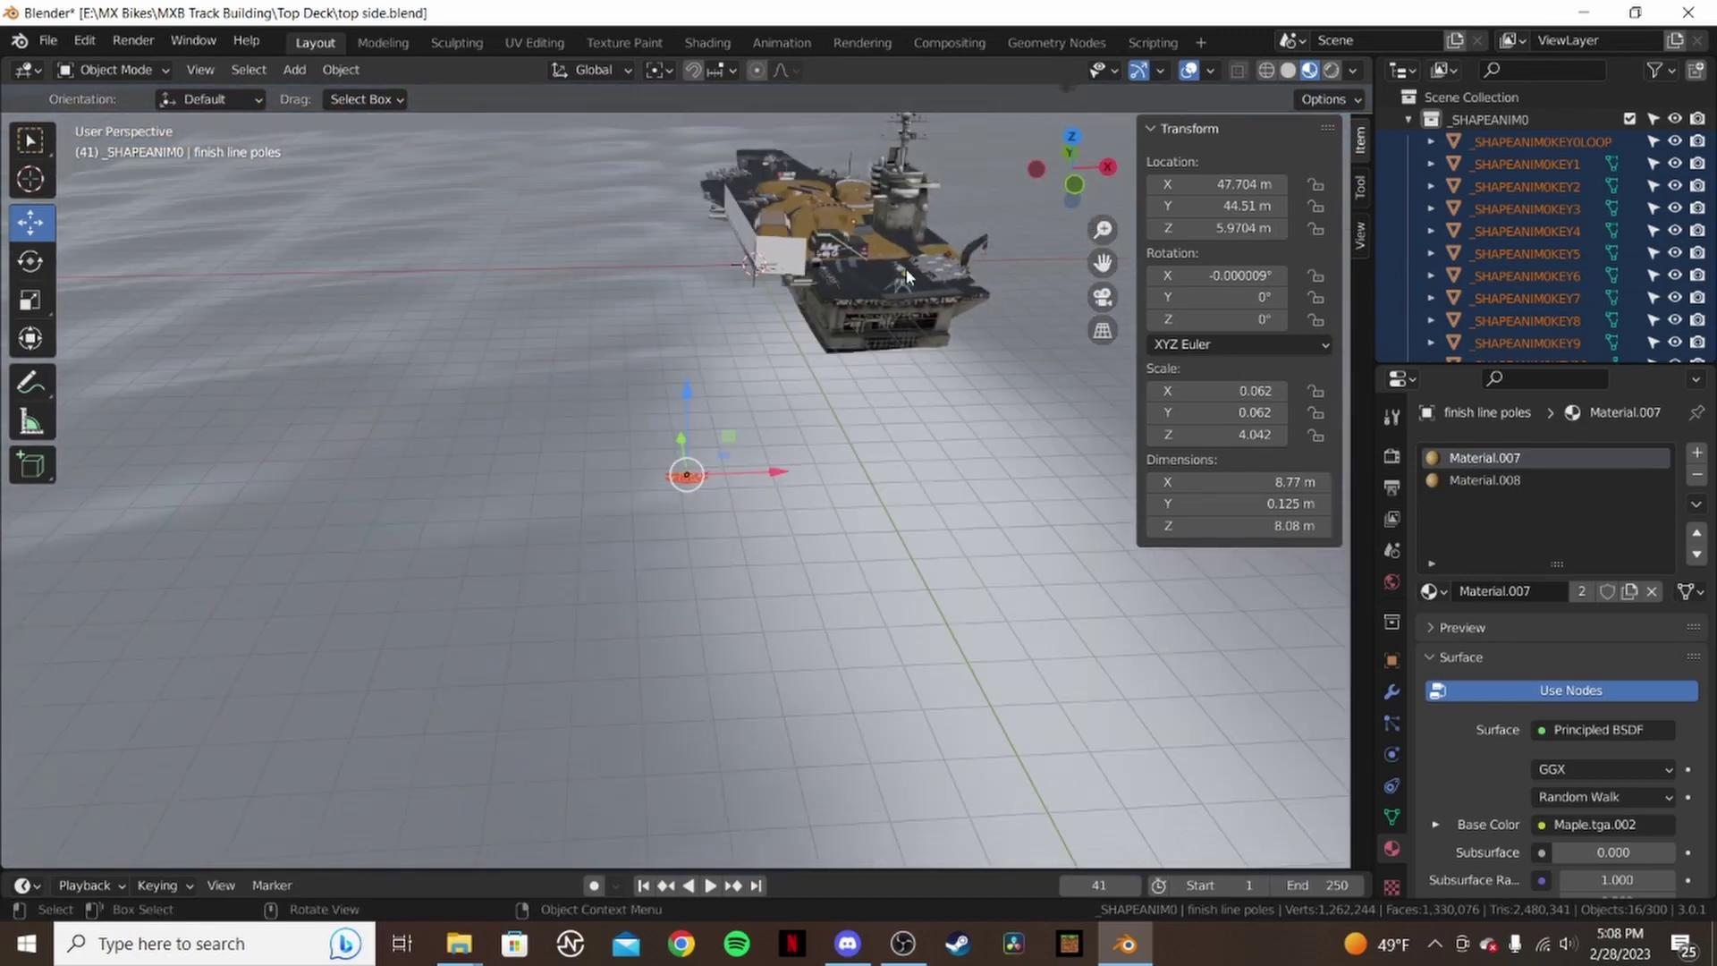
pyautogui.moveTo(824, 368); pyautogui.dragTo(903, 463, button='middle')
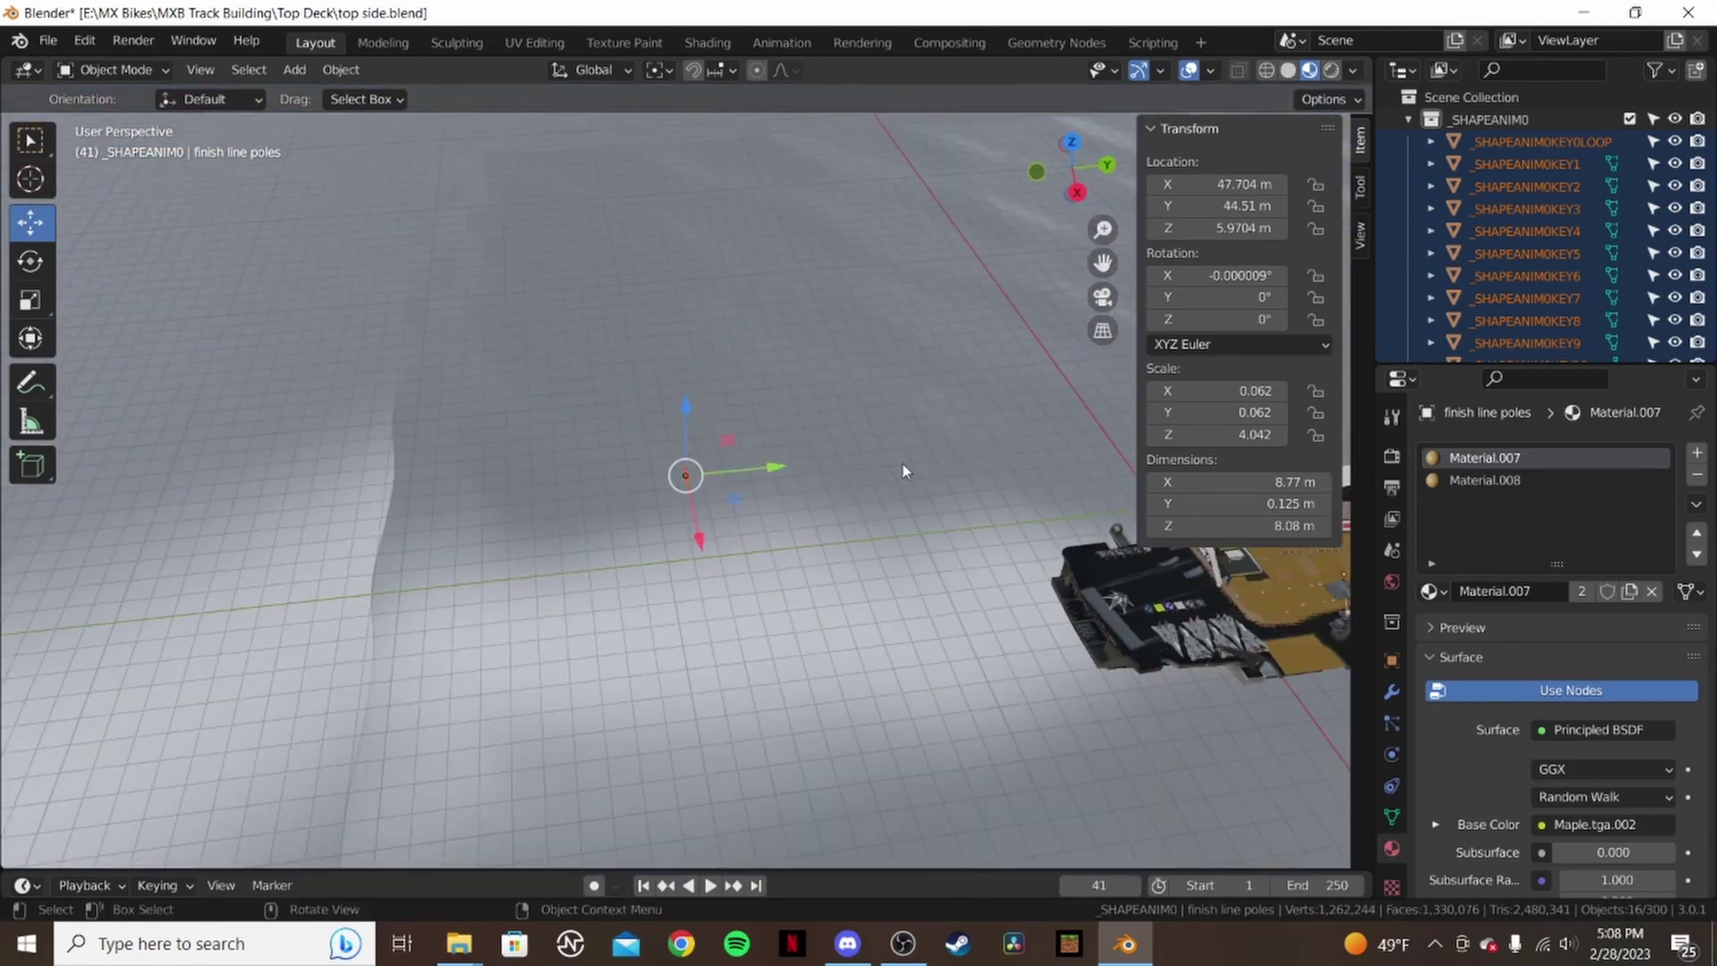
# - Move the selected shape animation objects along the Y and X axes onto the carrier deck, near the finish line poles
pyautogui.moveTo(767, 476); pyautogui.dragTo(971, 457)
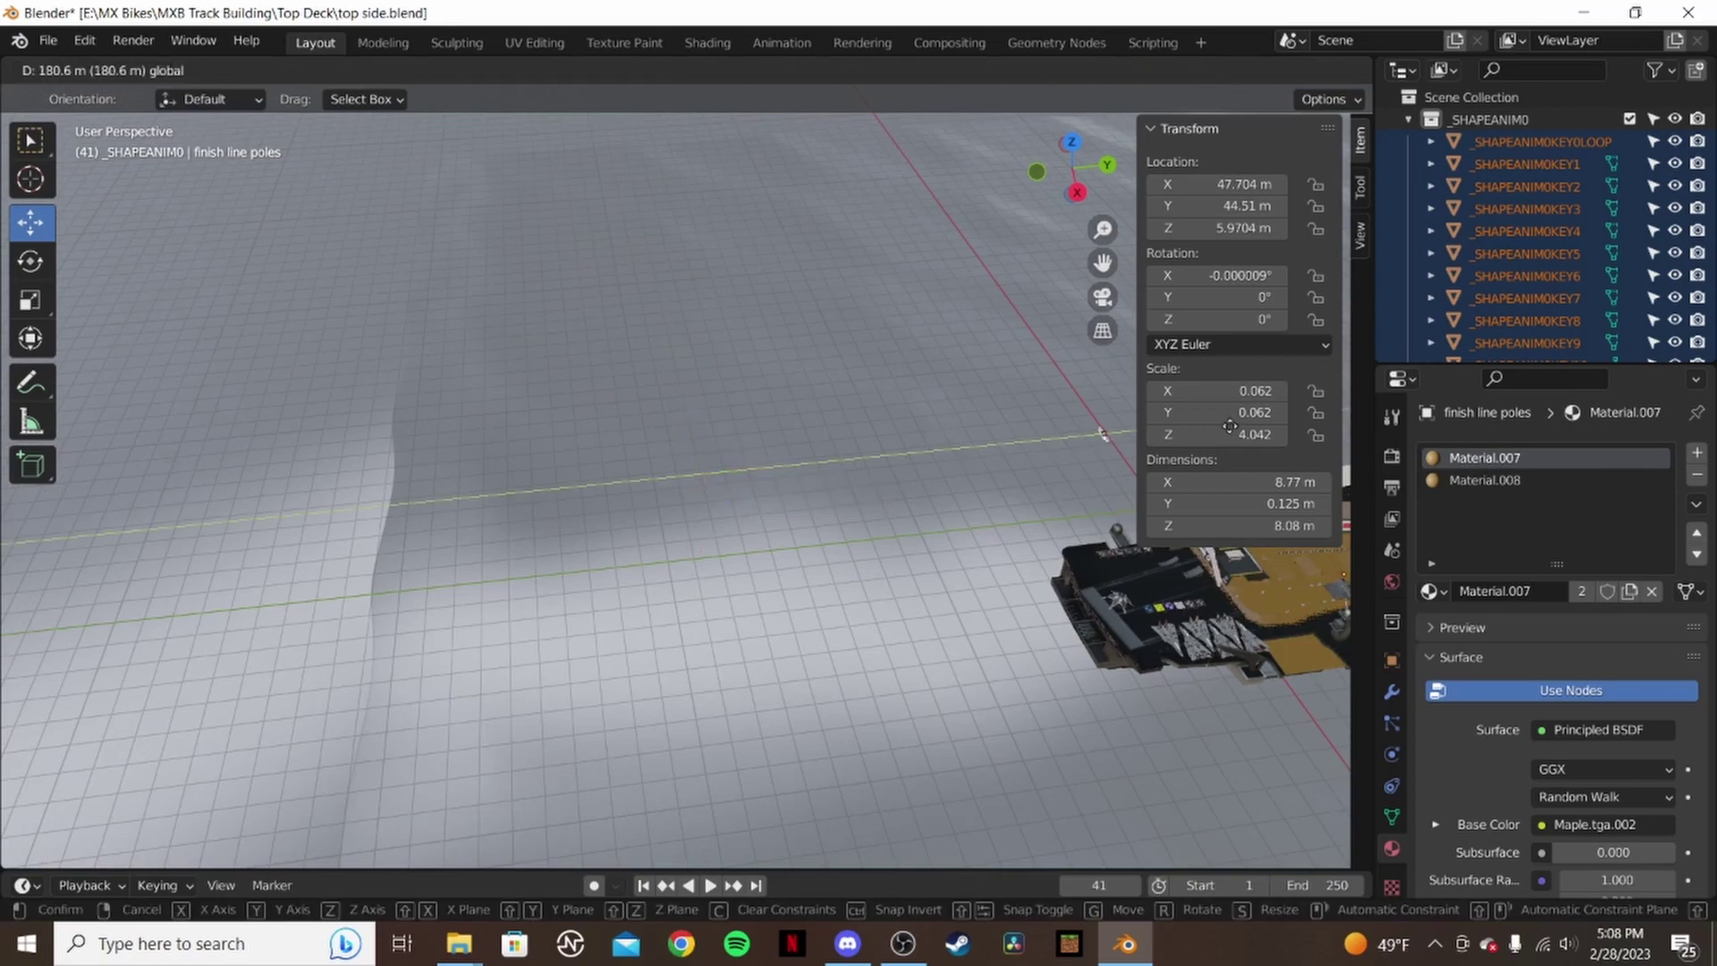
pyautogui.moveTo(1229, 426); pyautogui.dragTo(1225, 429)
pyautogui.press('Home')
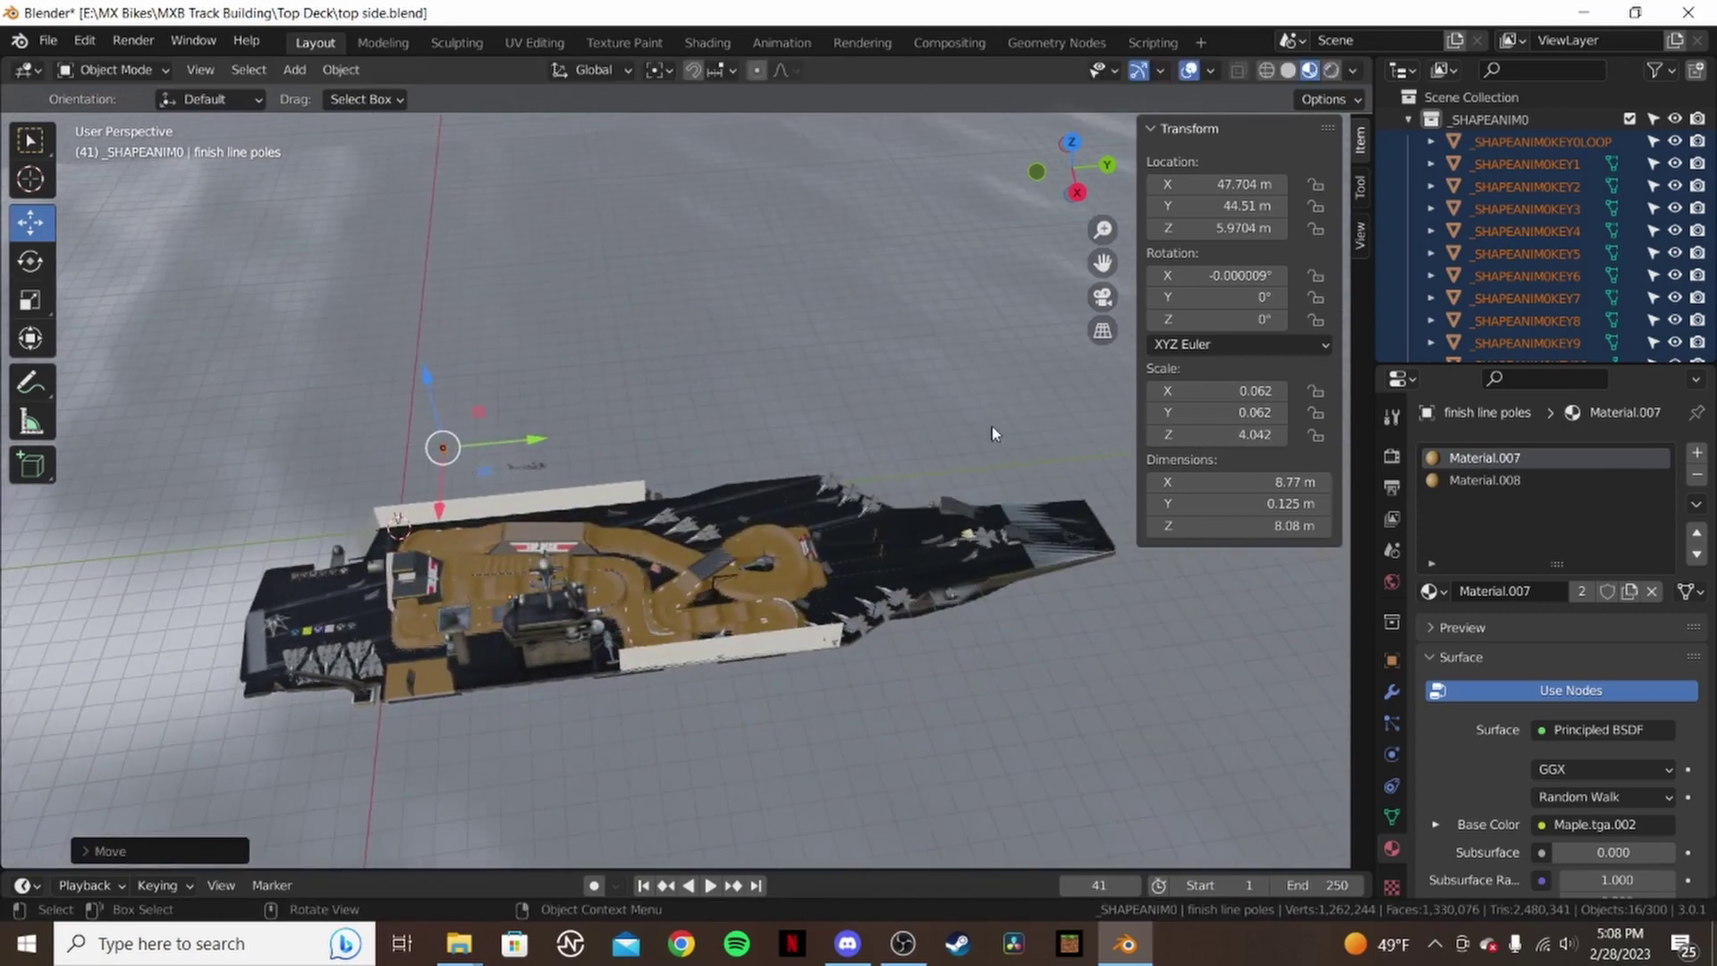
pyautogui.moveTo(547, 445); pyautogui.dragTo(757, 433)
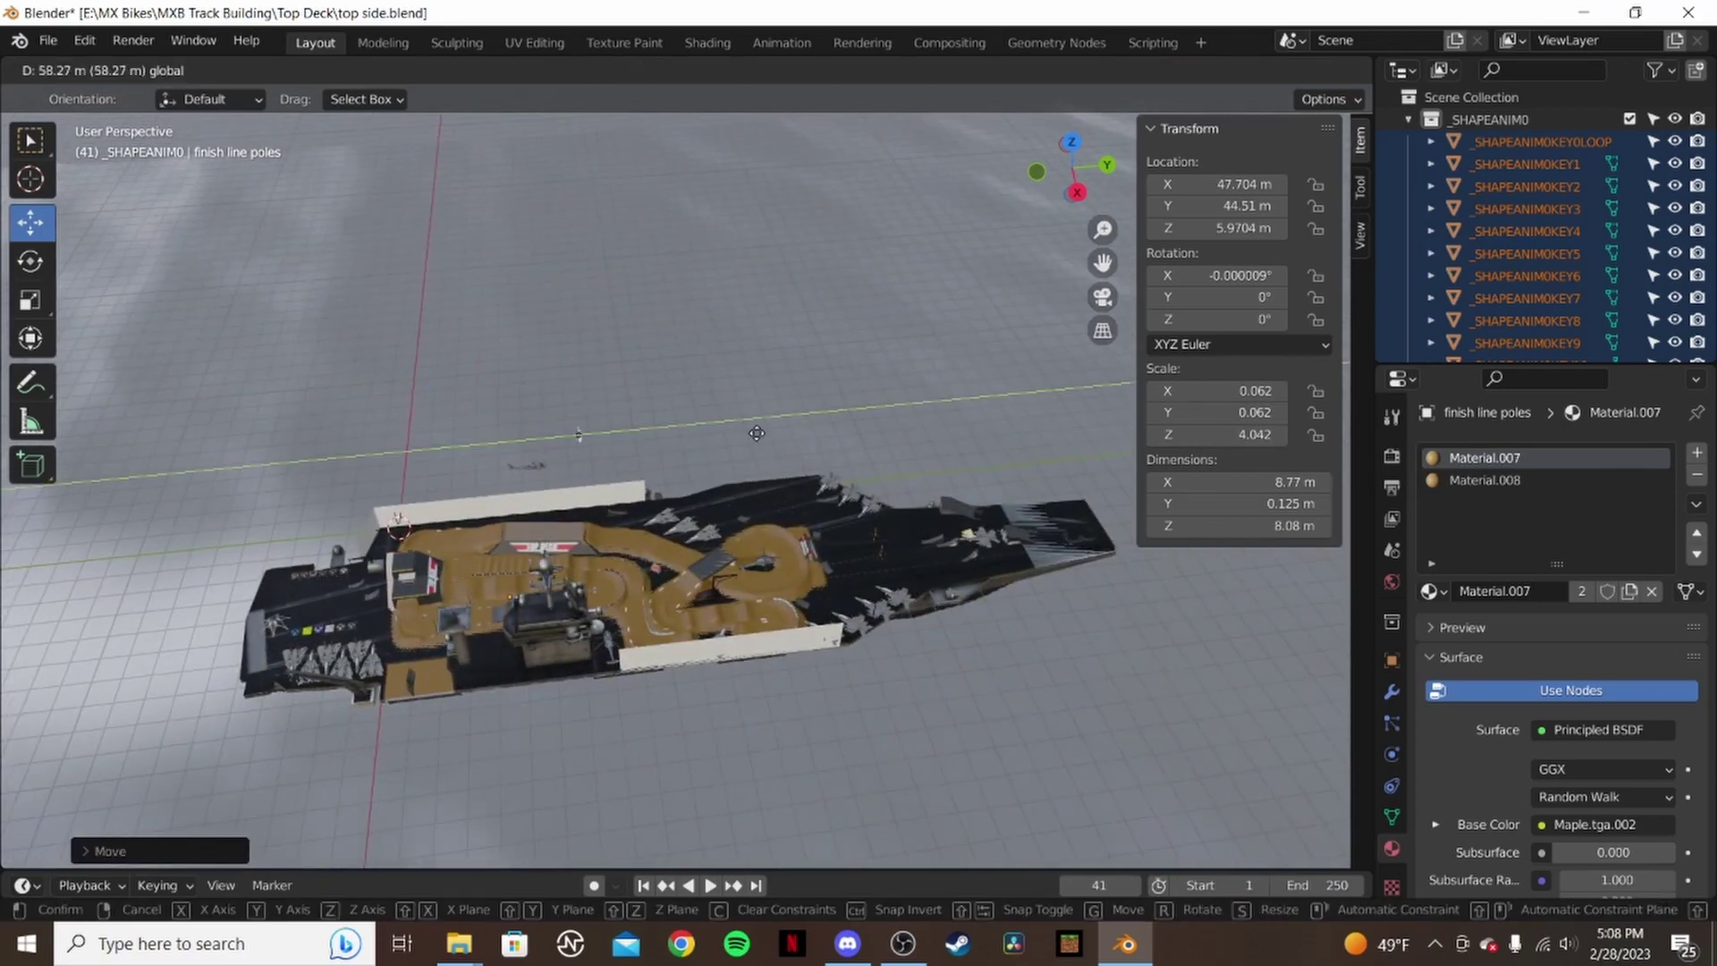
pyautogui.moveTo(943, 435); pyautogui.dragTo(941, 437)
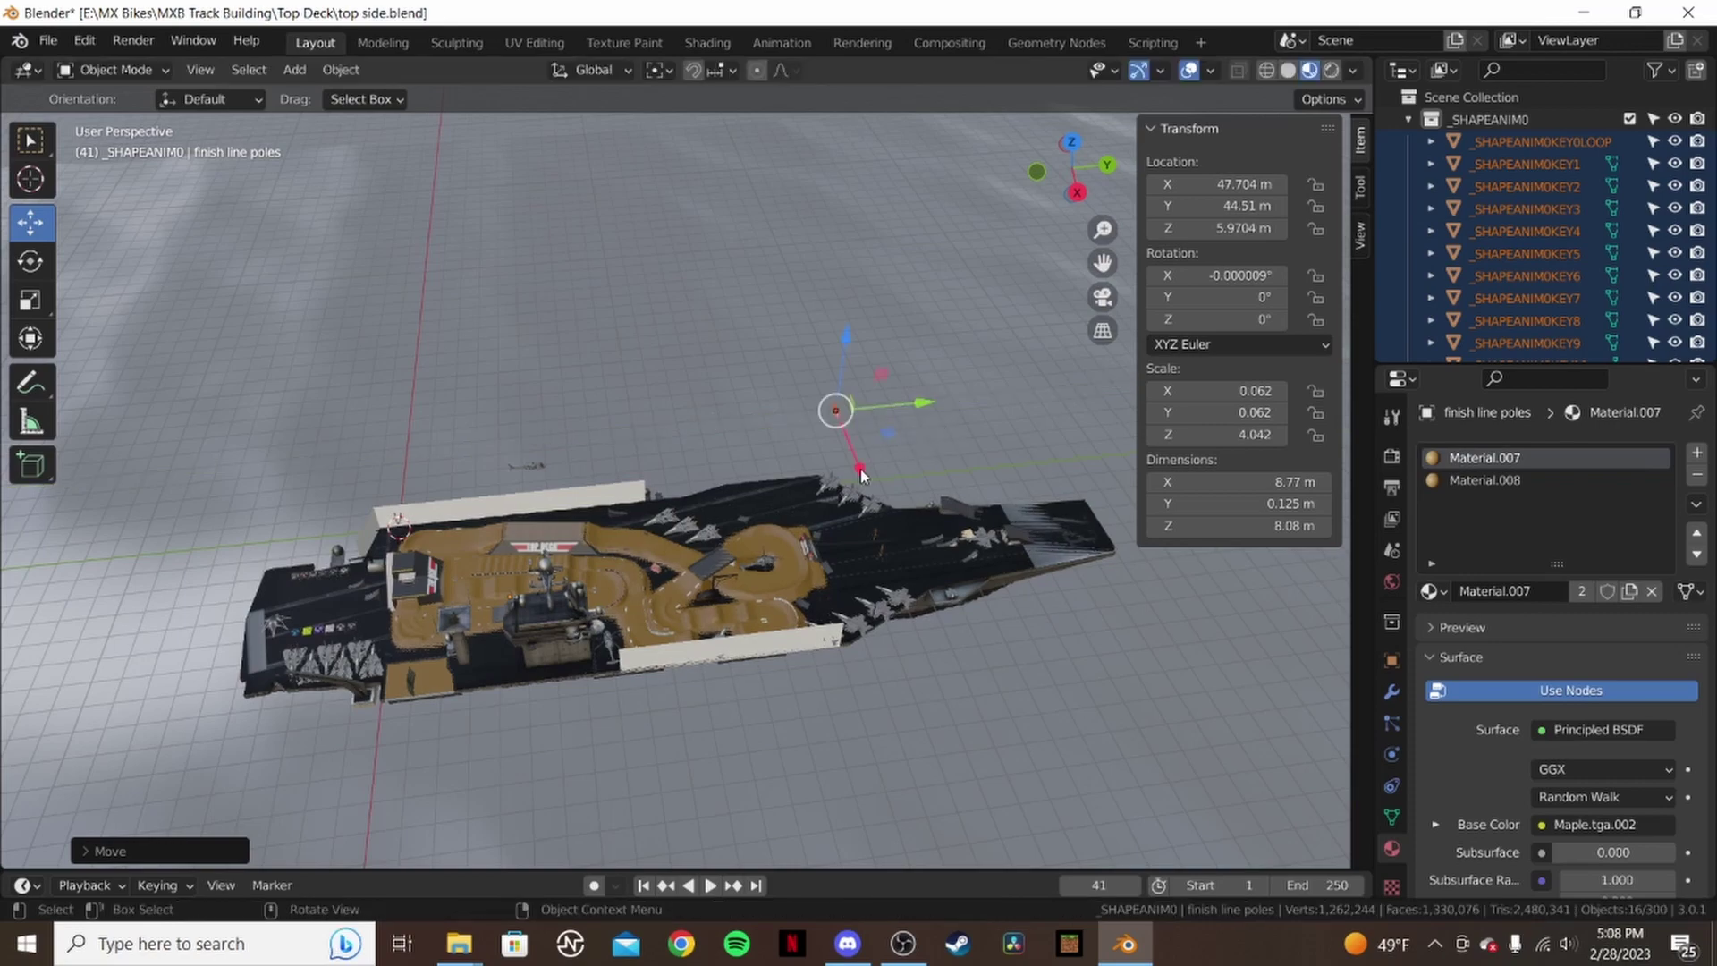
pyautogui.moveTo(860, 474); pyautogui.dragTo(885, 617)
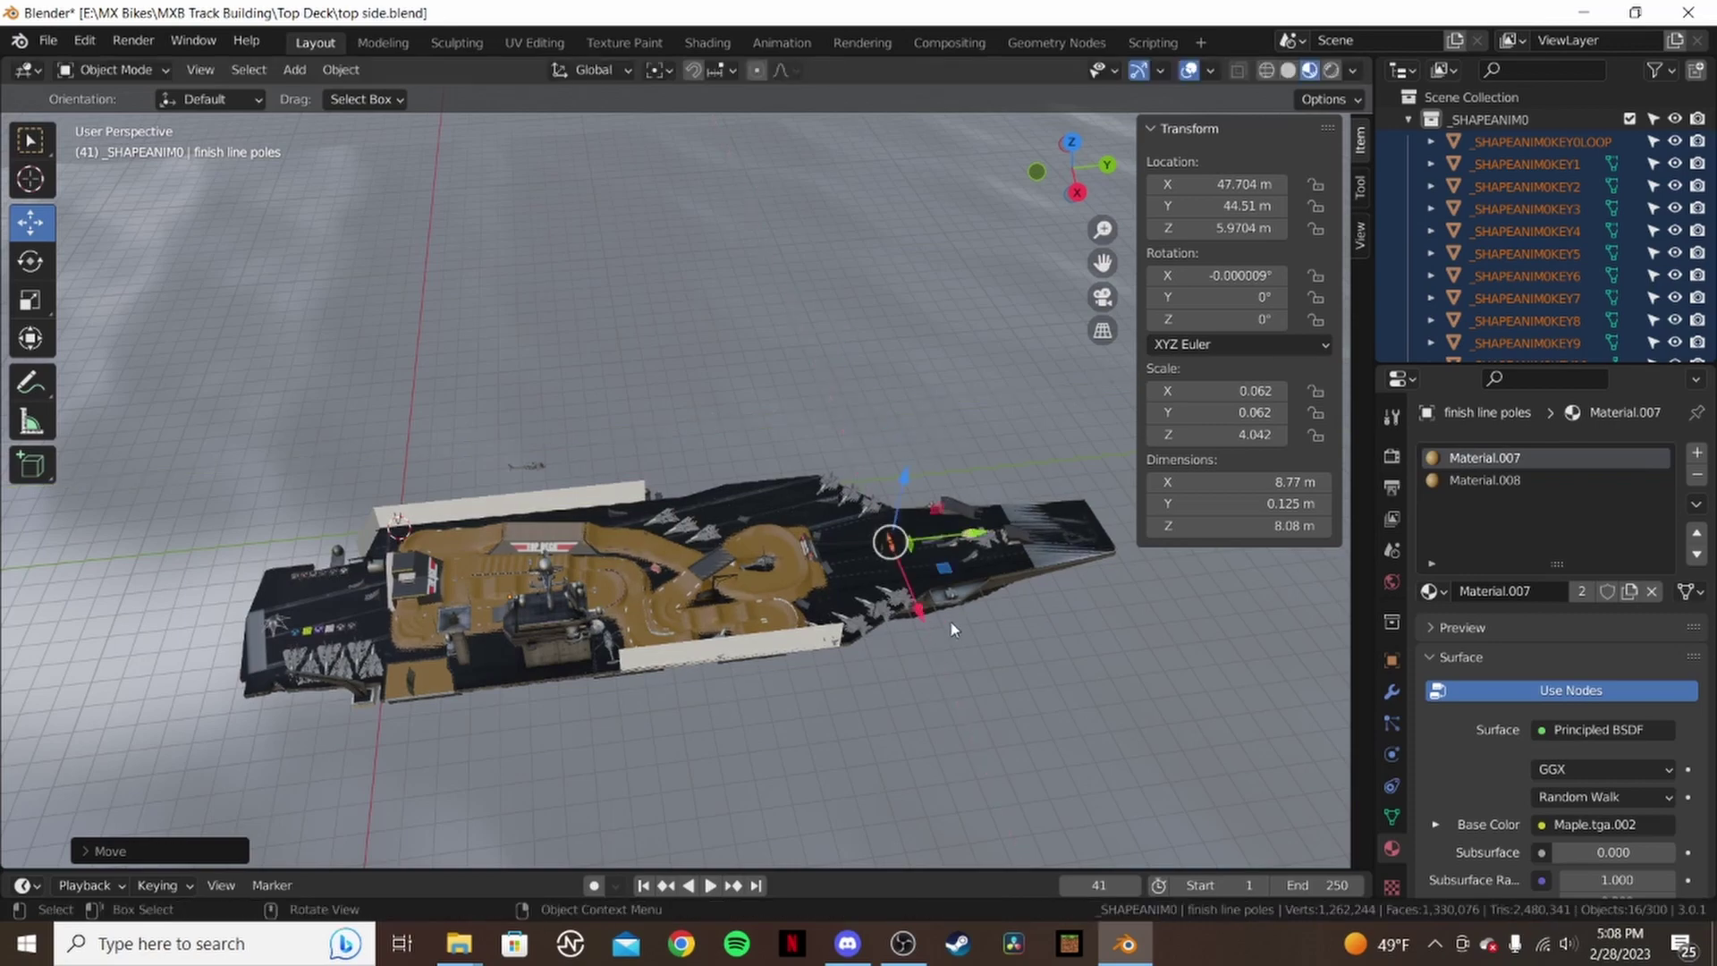
# - Frame the selected finish banner and rotate it 180° around the global Z axis
pyautogui.press('KP_Decimal')
pyautogui.moveTo(909, 583); pyautogui.dragTo(161, 293, button='middle')
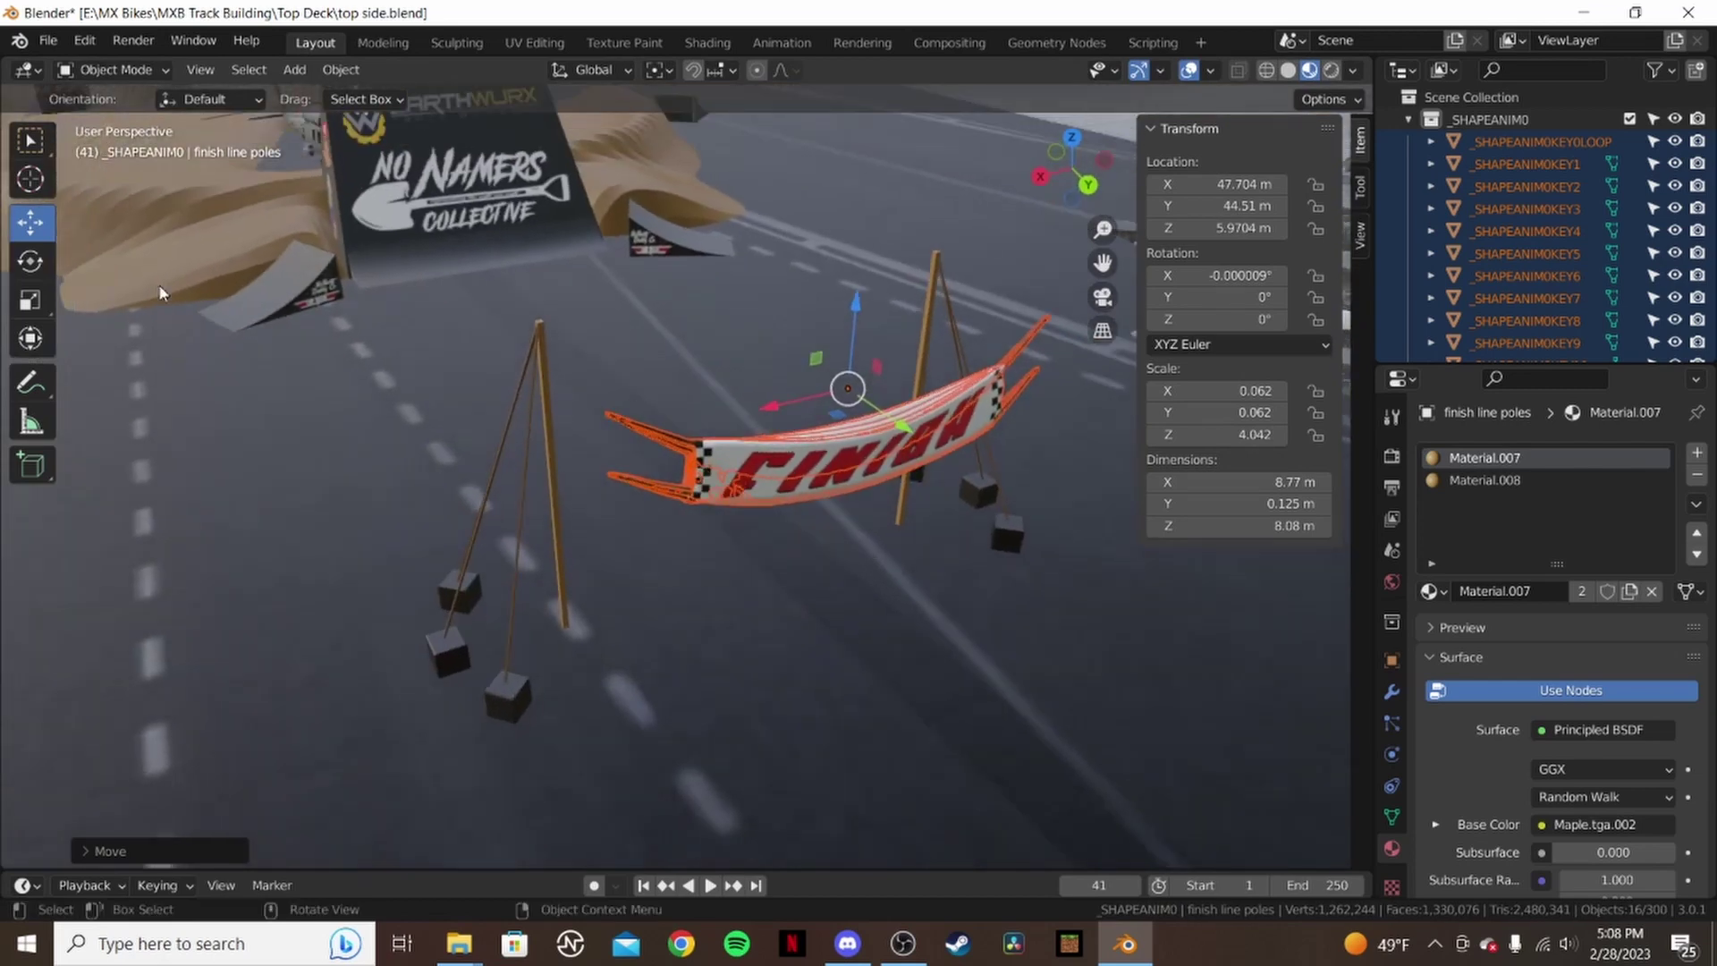
pyautogui.click(41, 266)
pyautogui.write('r')
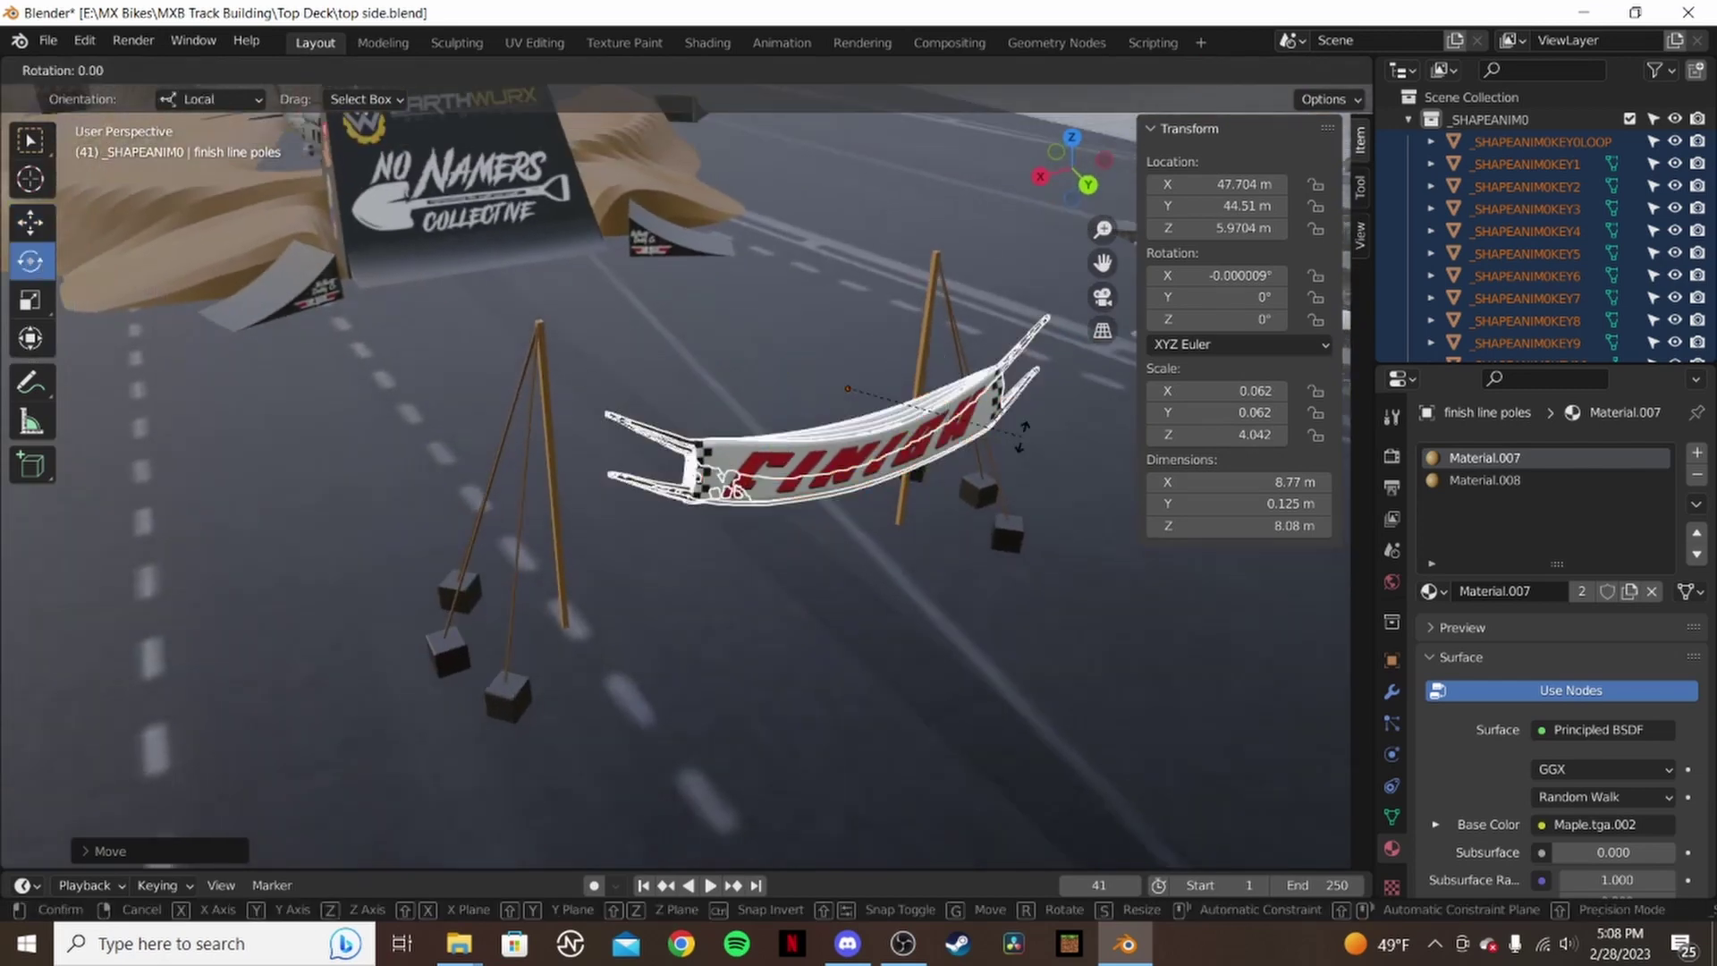
pyautogui.write('z180')
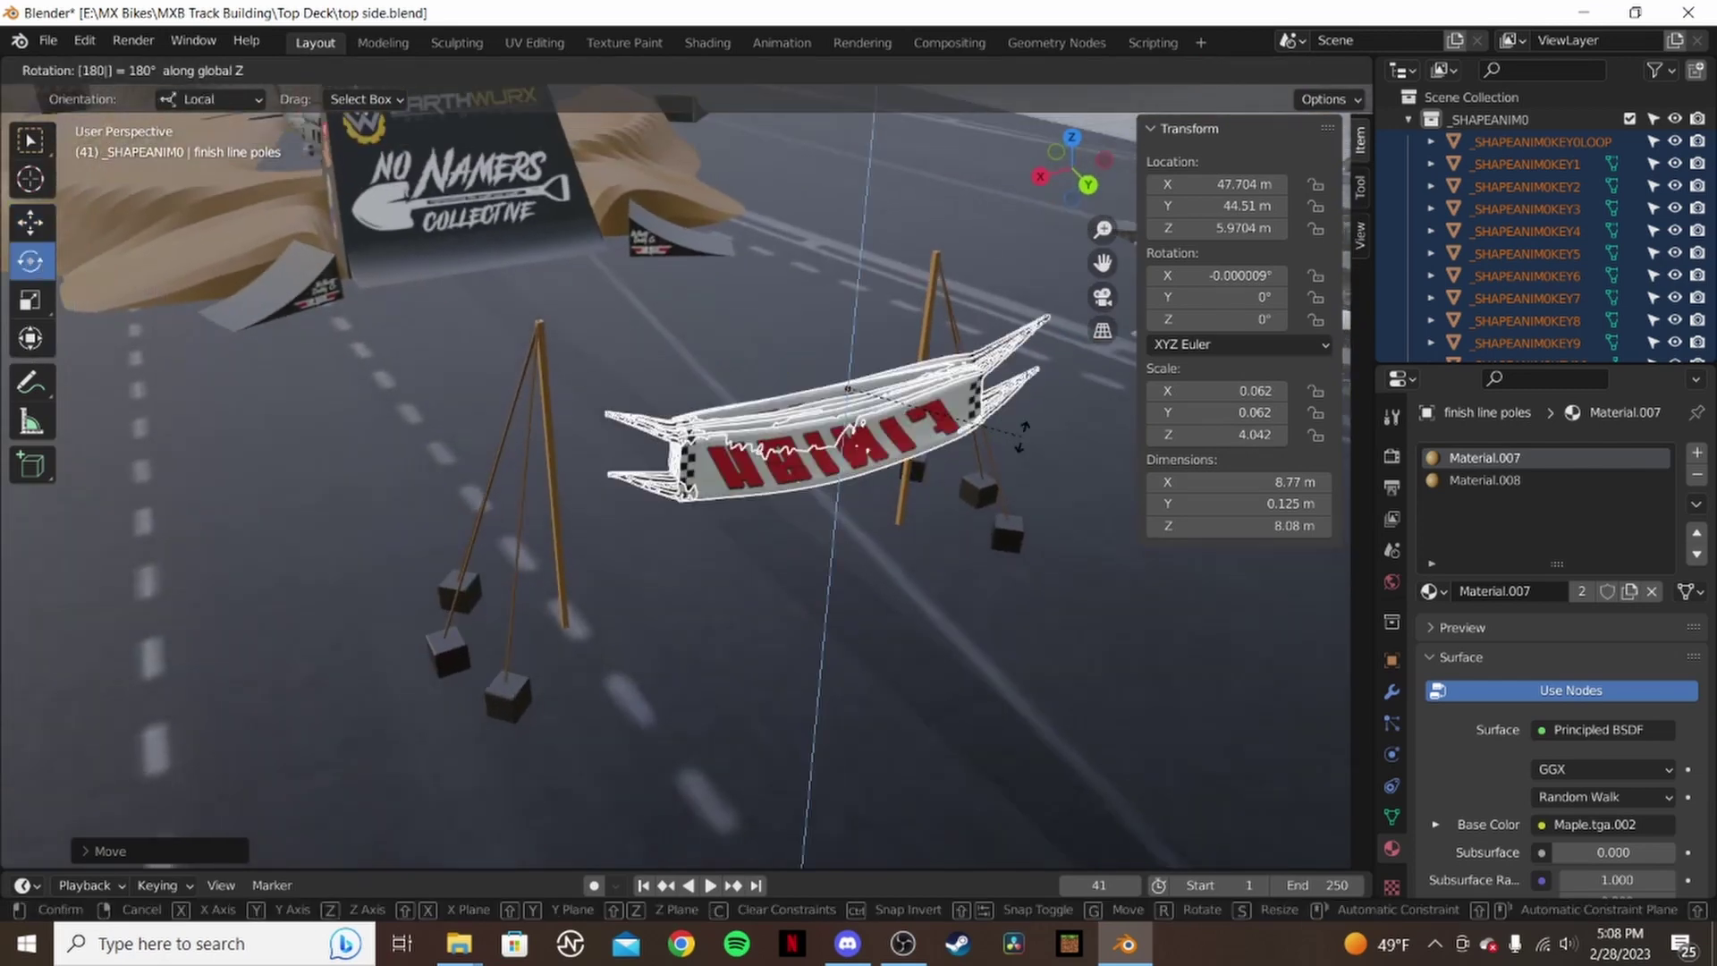
pyautogui.press('Return')
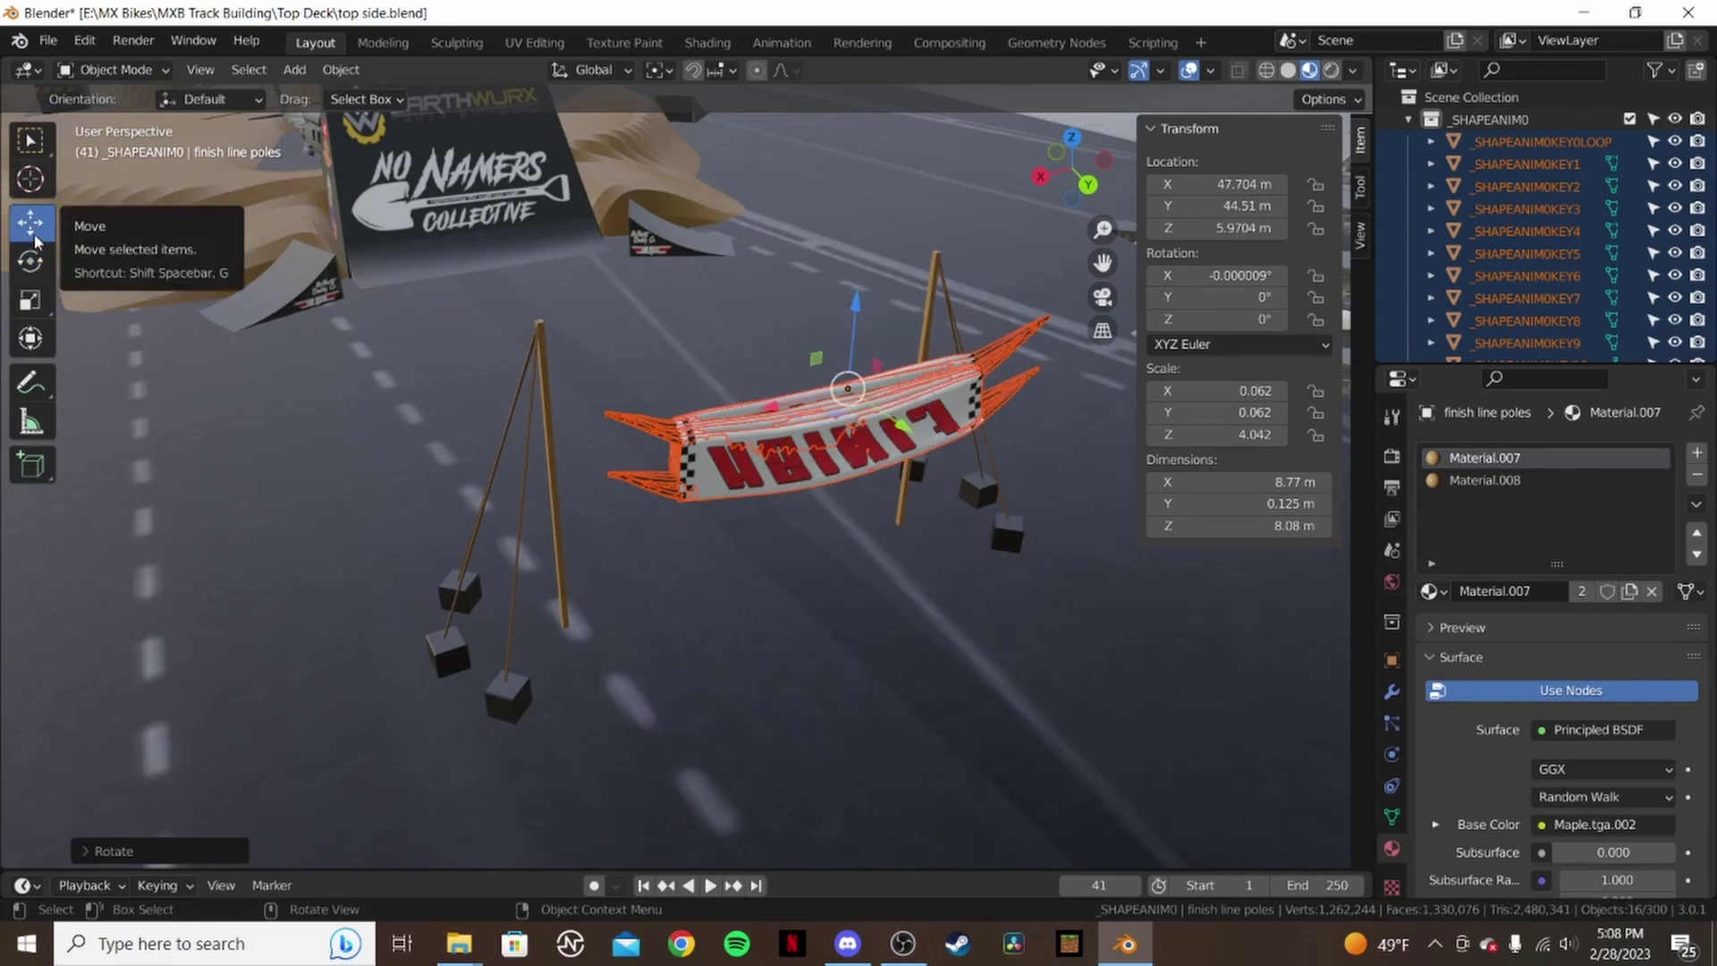
# - Move the finish banner about 3.5 m in the negative Y direction so it hangs between the two finish line poles
pyautogui.click(30, 221)
pyautogui.moveTo(376, 376); pyautogui.dragTo(672, 331, button='middle')
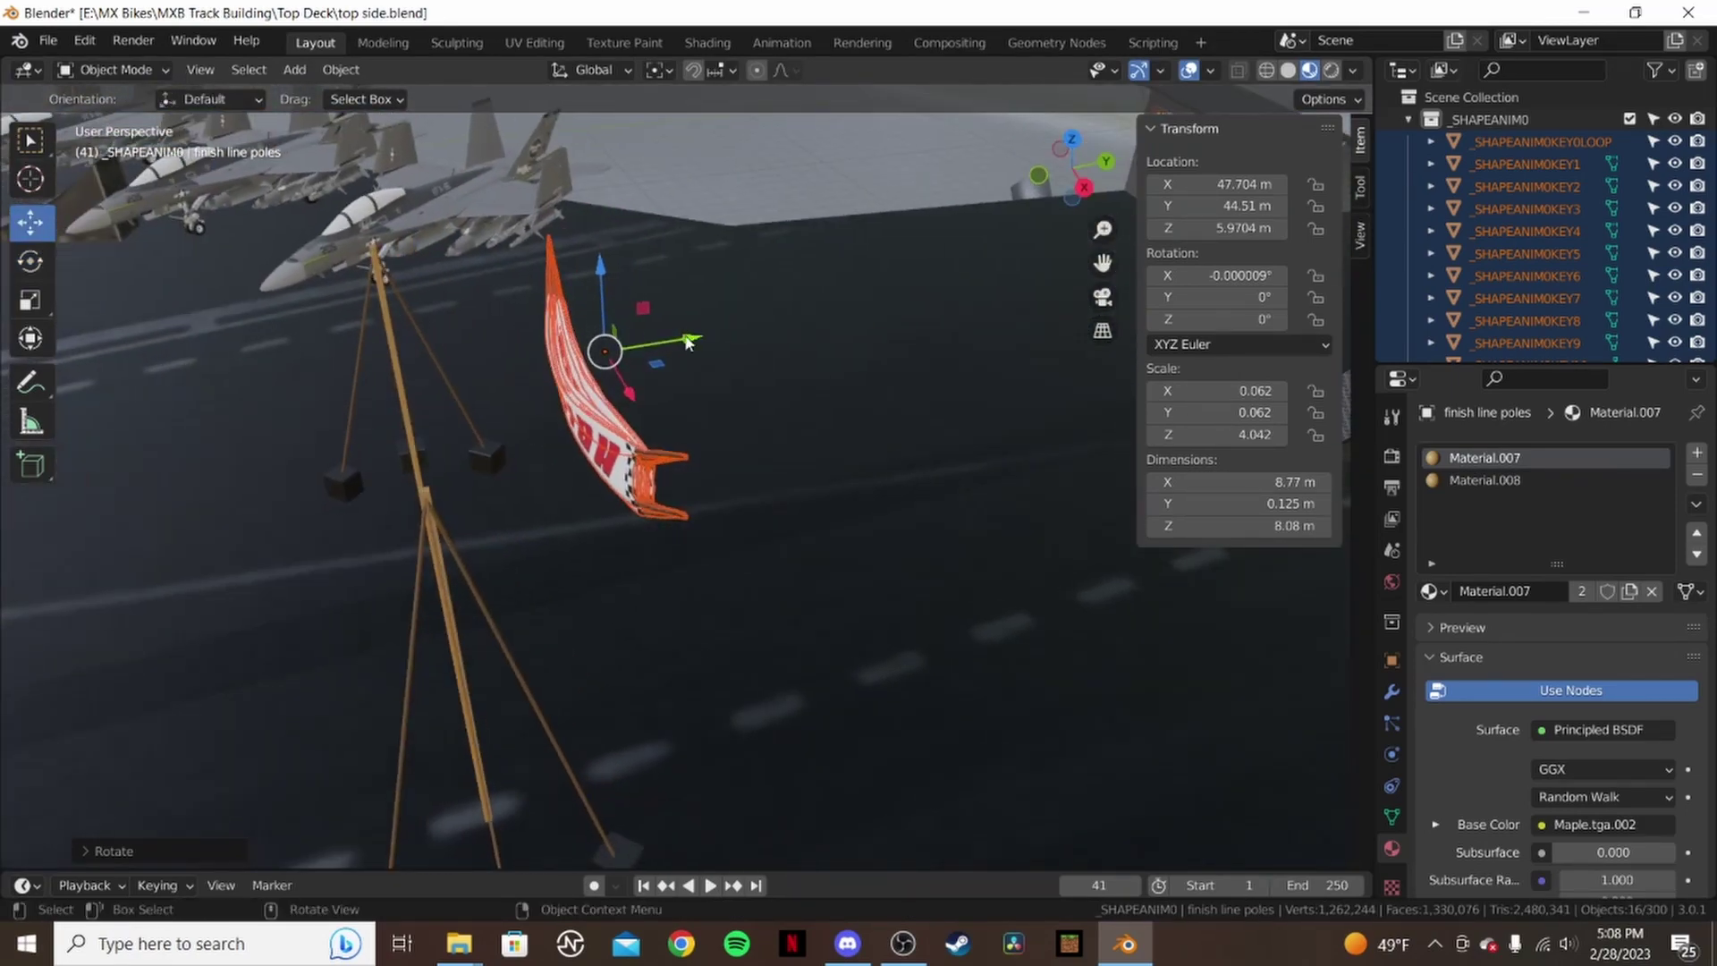
pyautogui.moveTo(687, 342); pyautogui.dragTo(501, 386)
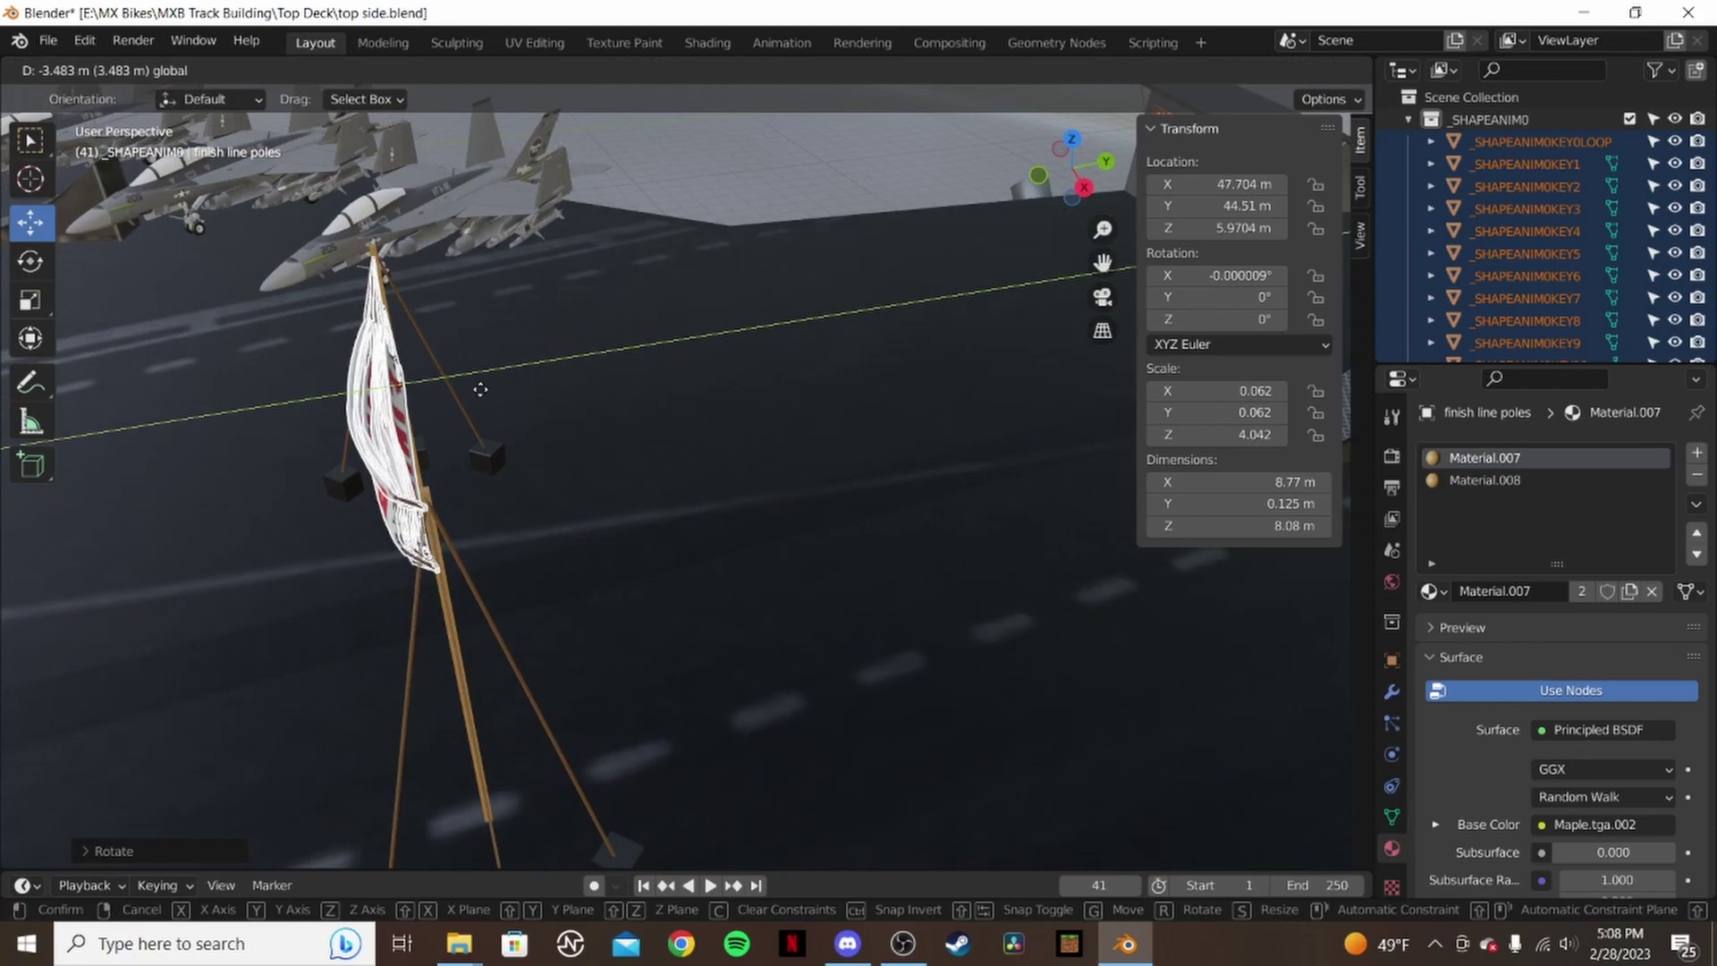
pyautogui.click(480, 389)
pyautogui.moveTo(400, 420); pyautogui.dragTo(566, 399, button='middle')
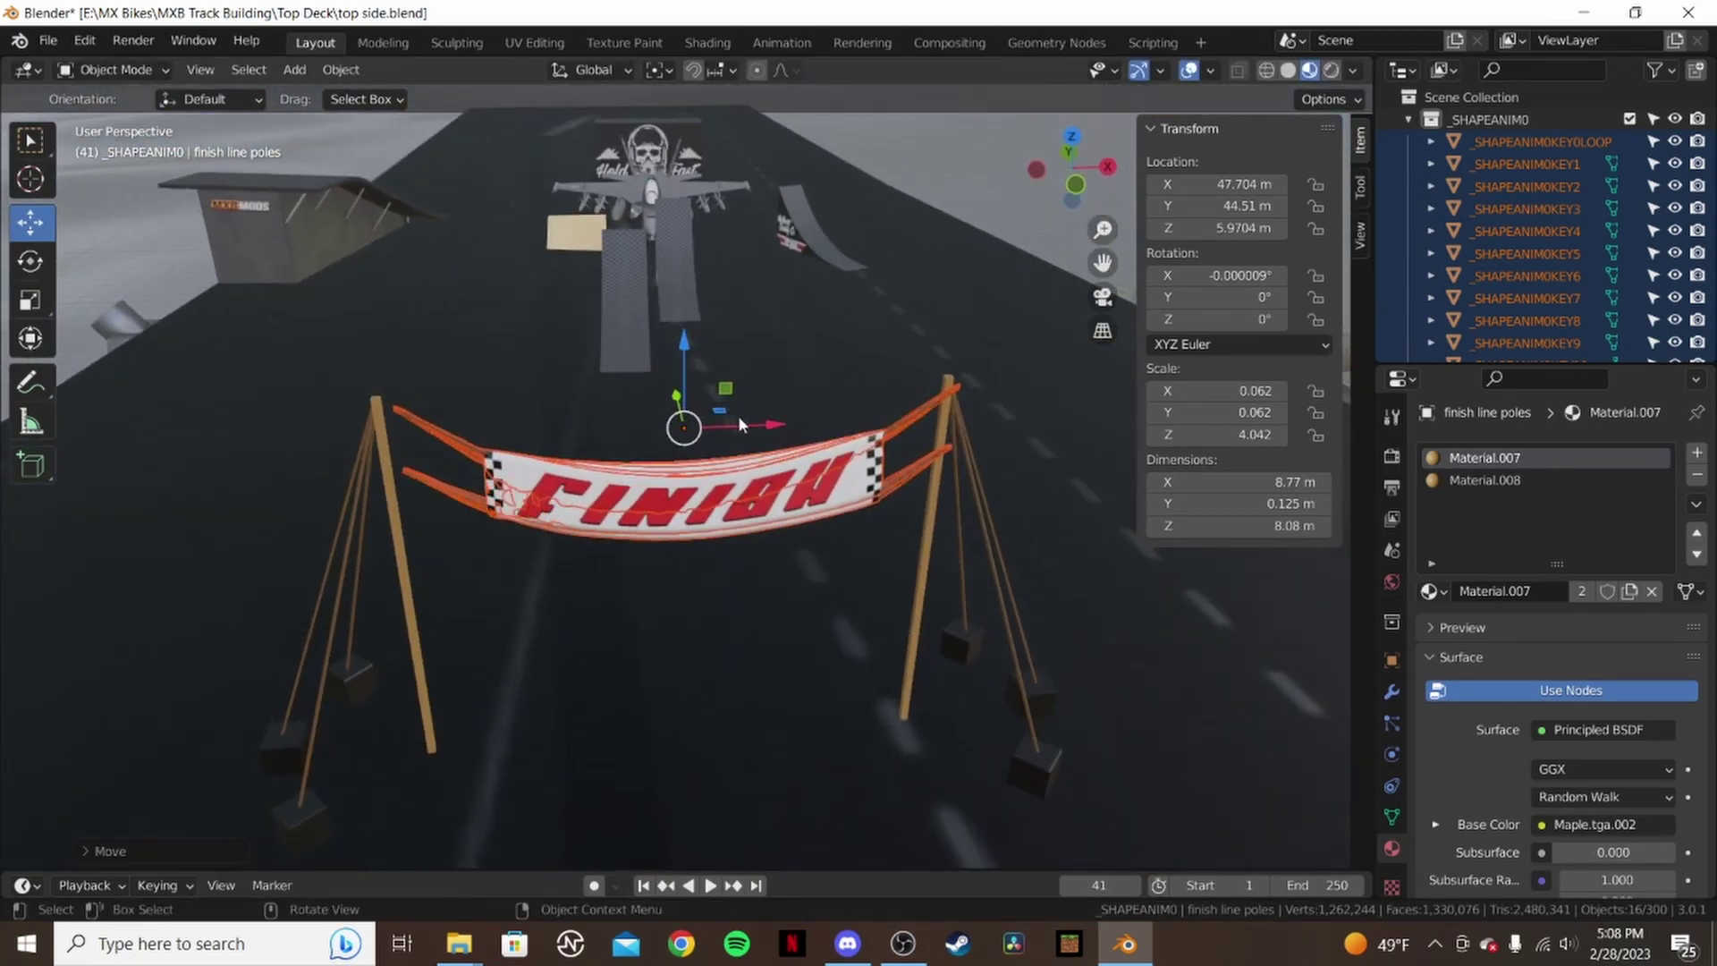
# - Examine the finish banner's fit between its poles and its facing direction on the deck from different angles and distances
pyautogui.moveTo(894, 365); pyautogui.dragTo(849, 452, button='middle')
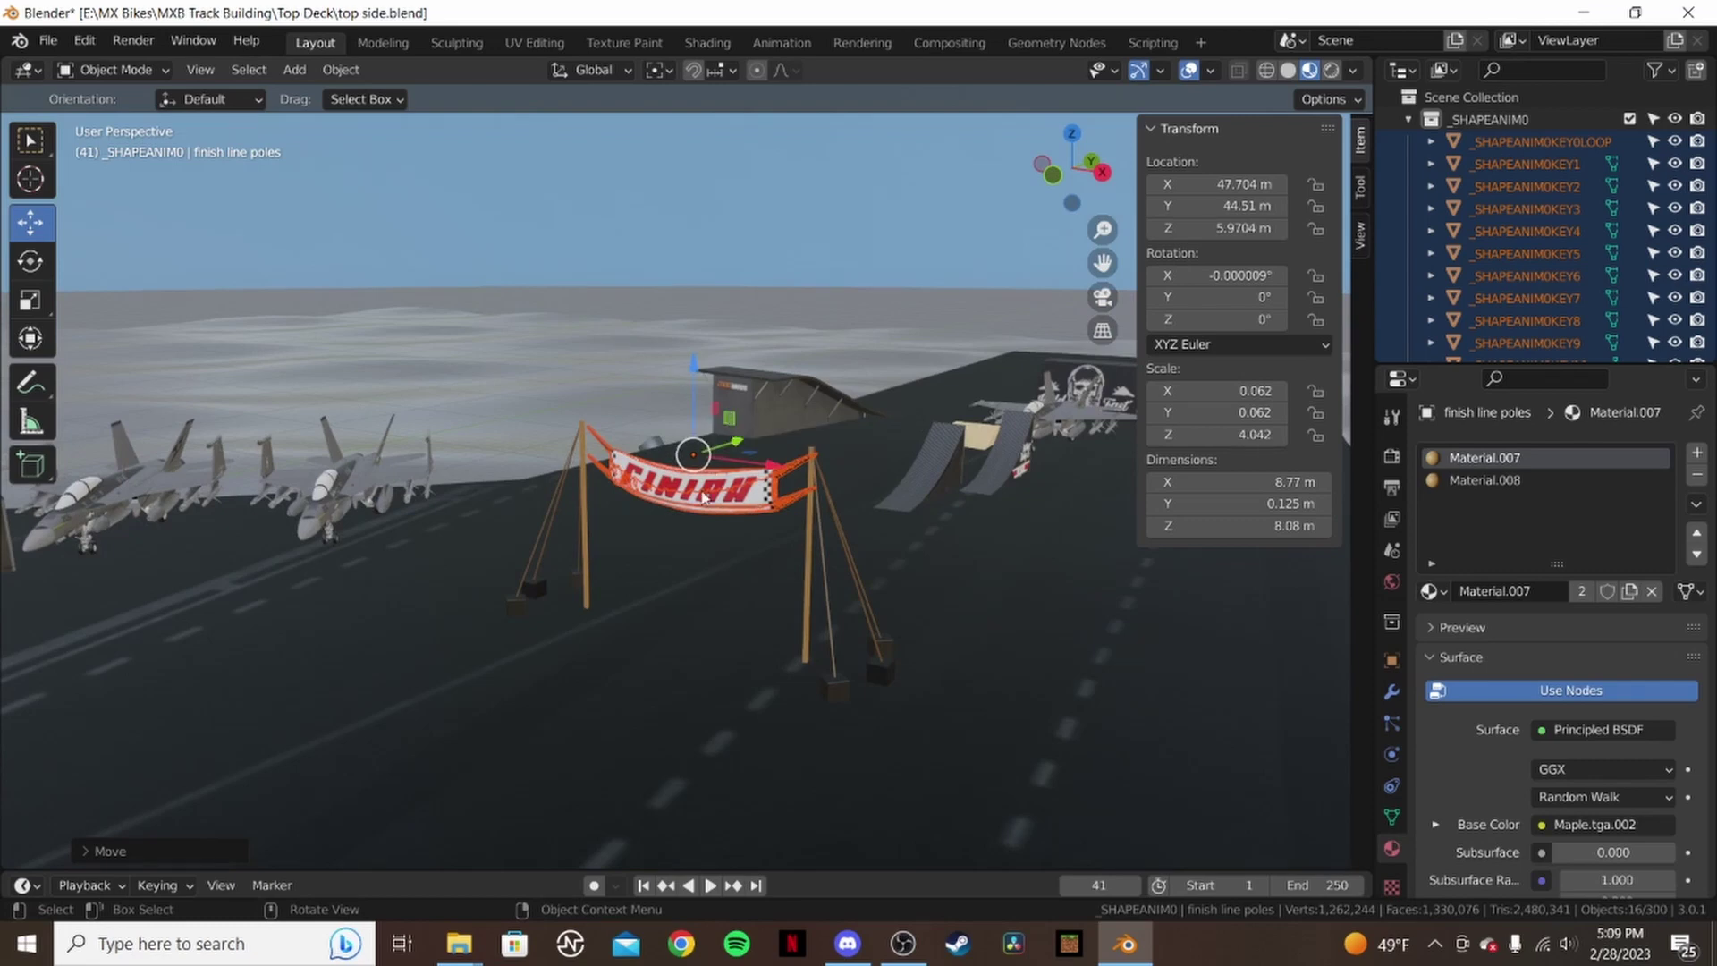
pyautogui.moveTo(706, 497); pyautogui.dragTo(755, 510, button='middle')
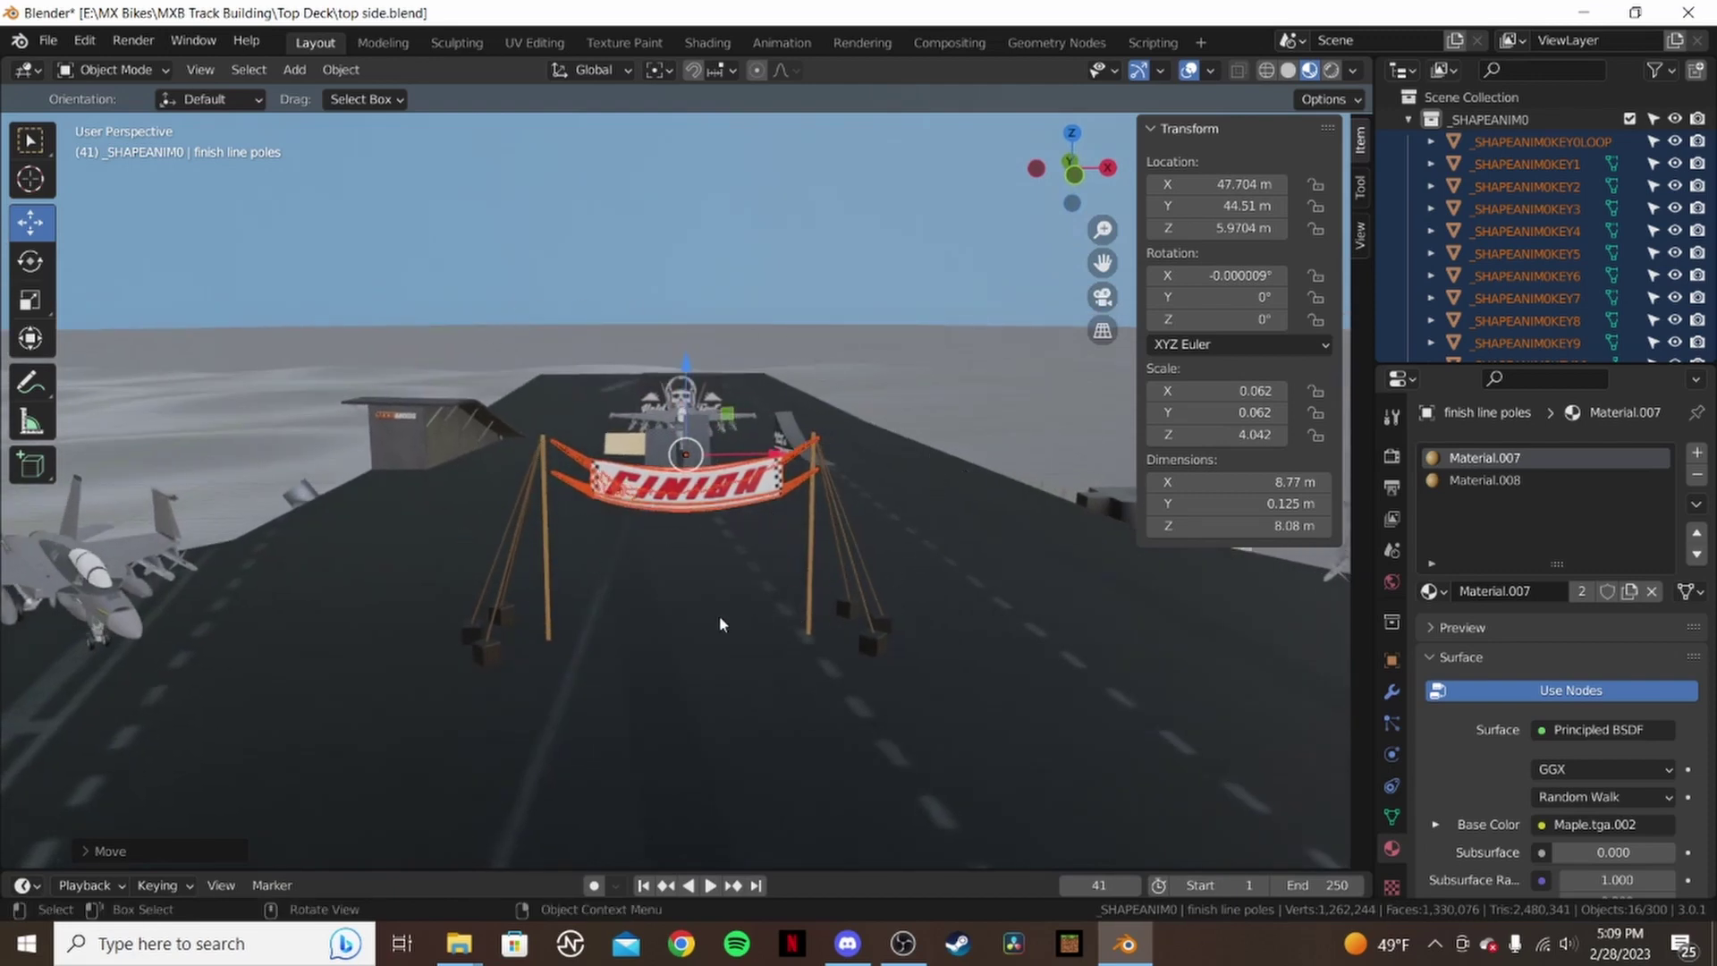
pyautogui.moveTo(409, 420); pyautogui.dragTo(718, 399, button='middle')
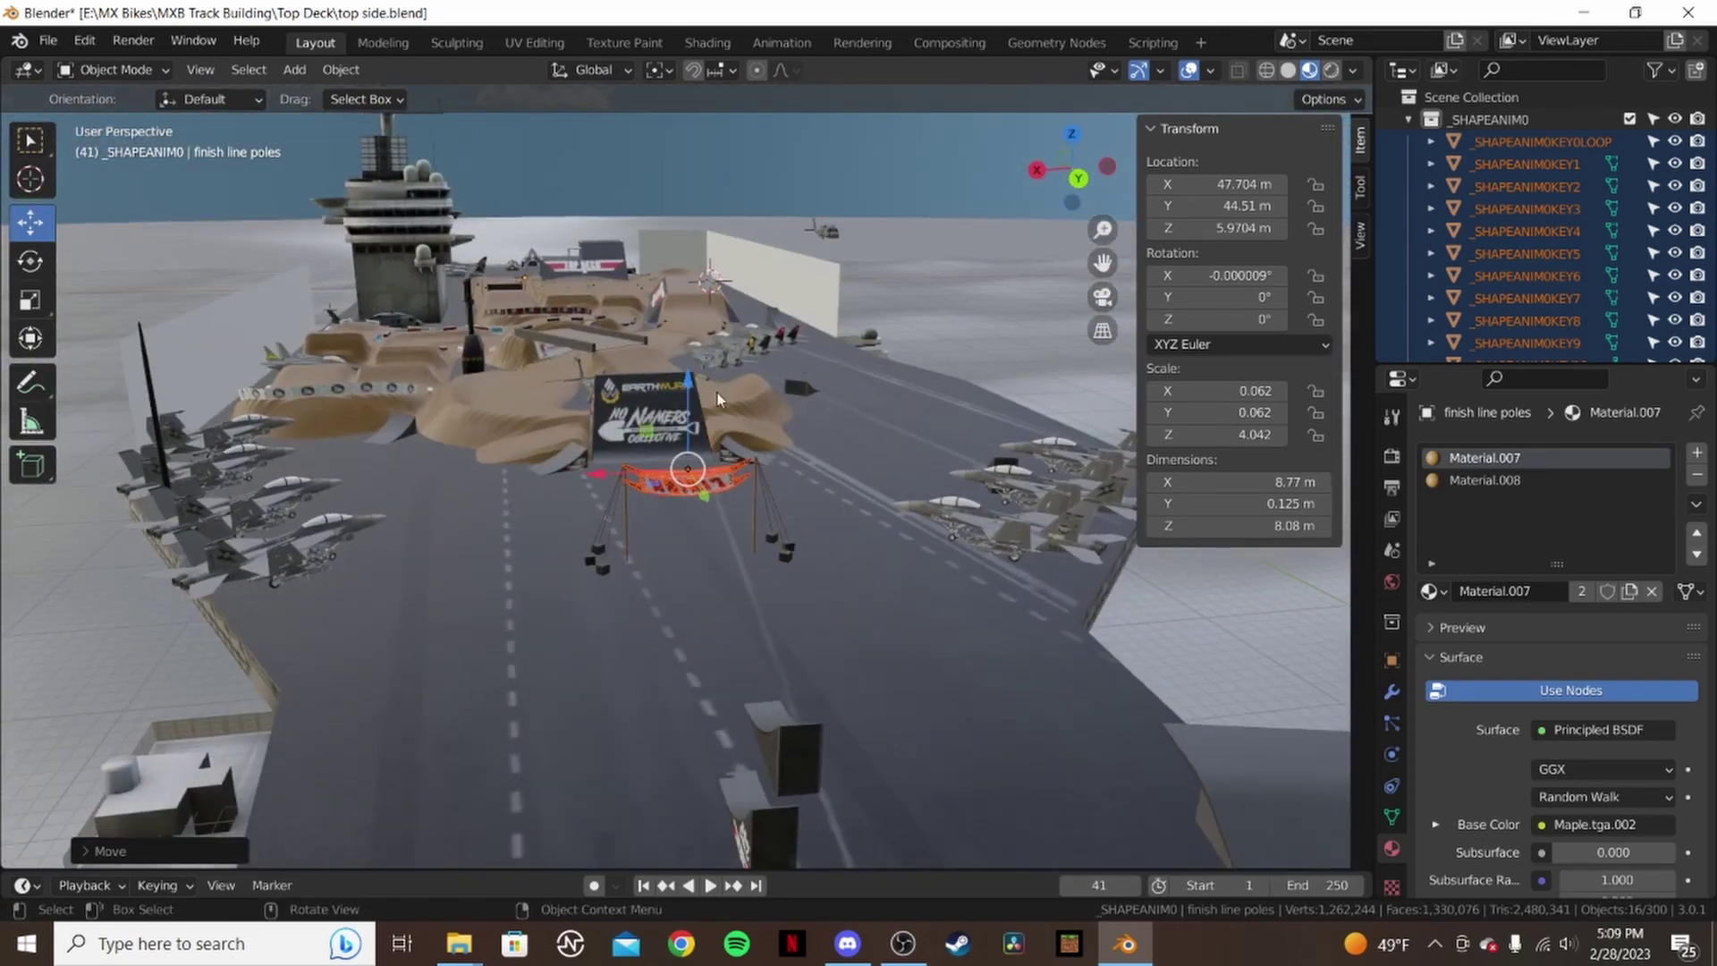
pyautogui.moveTo(878, 472); pyautogui.dragTo(753, 474, button='middle')
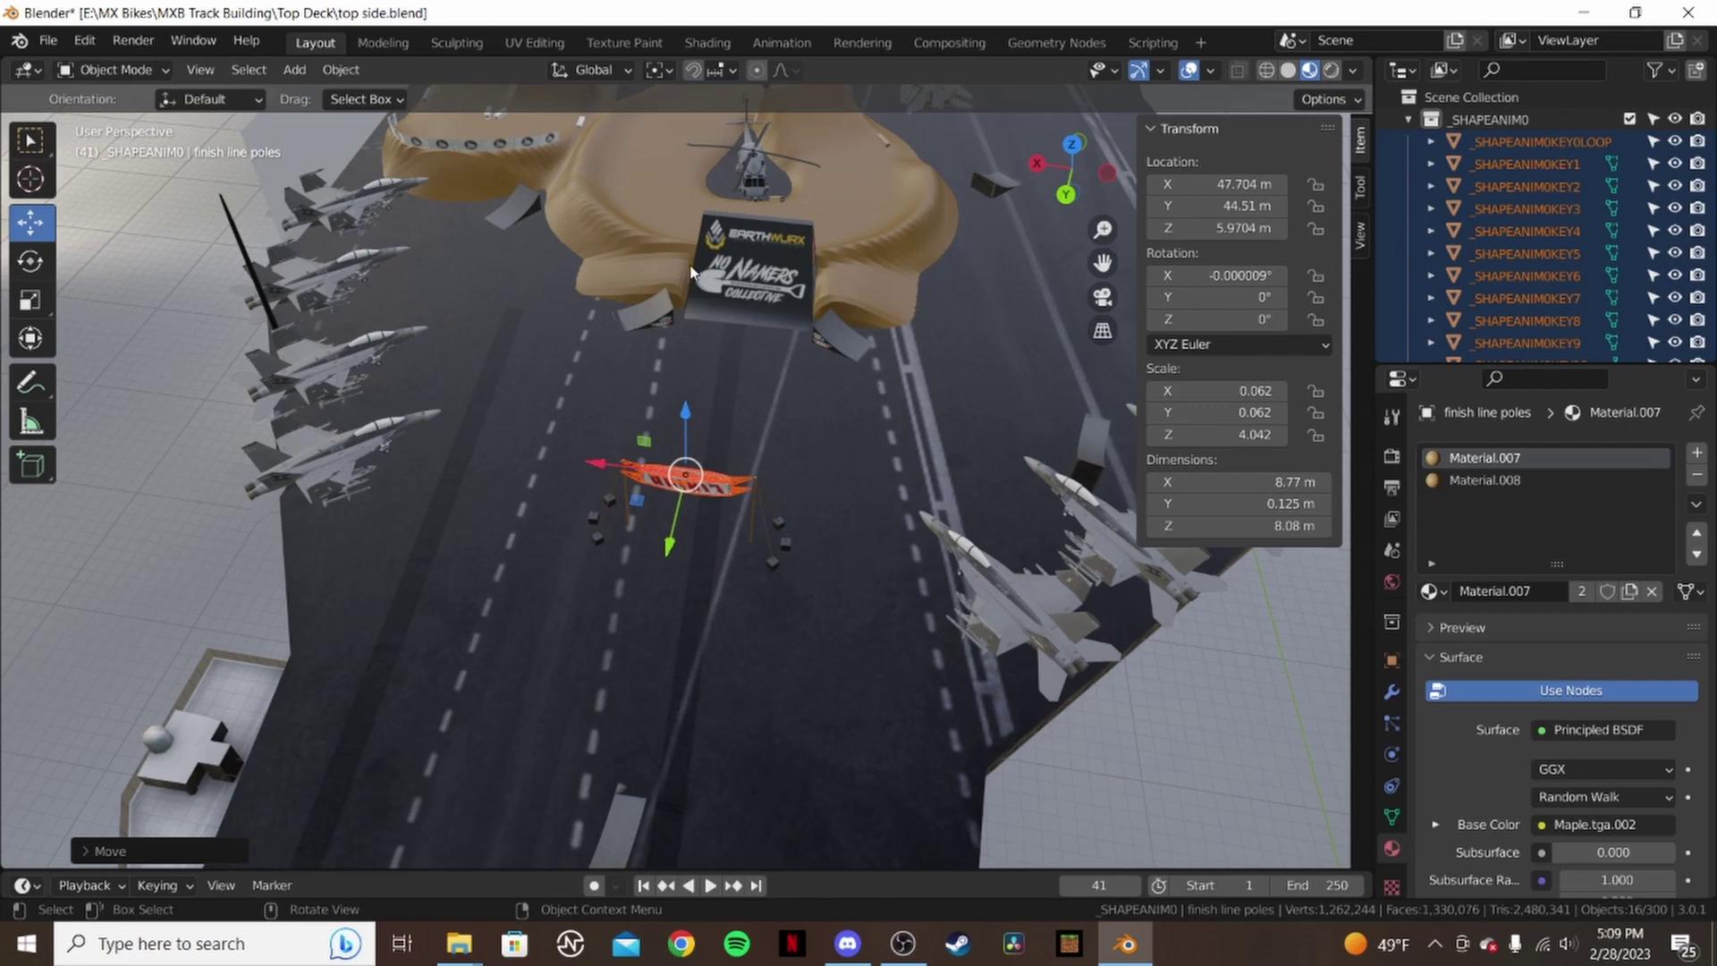
pyautogui.moveTo(764, 524); pyautogui.dragTo(847, 531, button='middle')
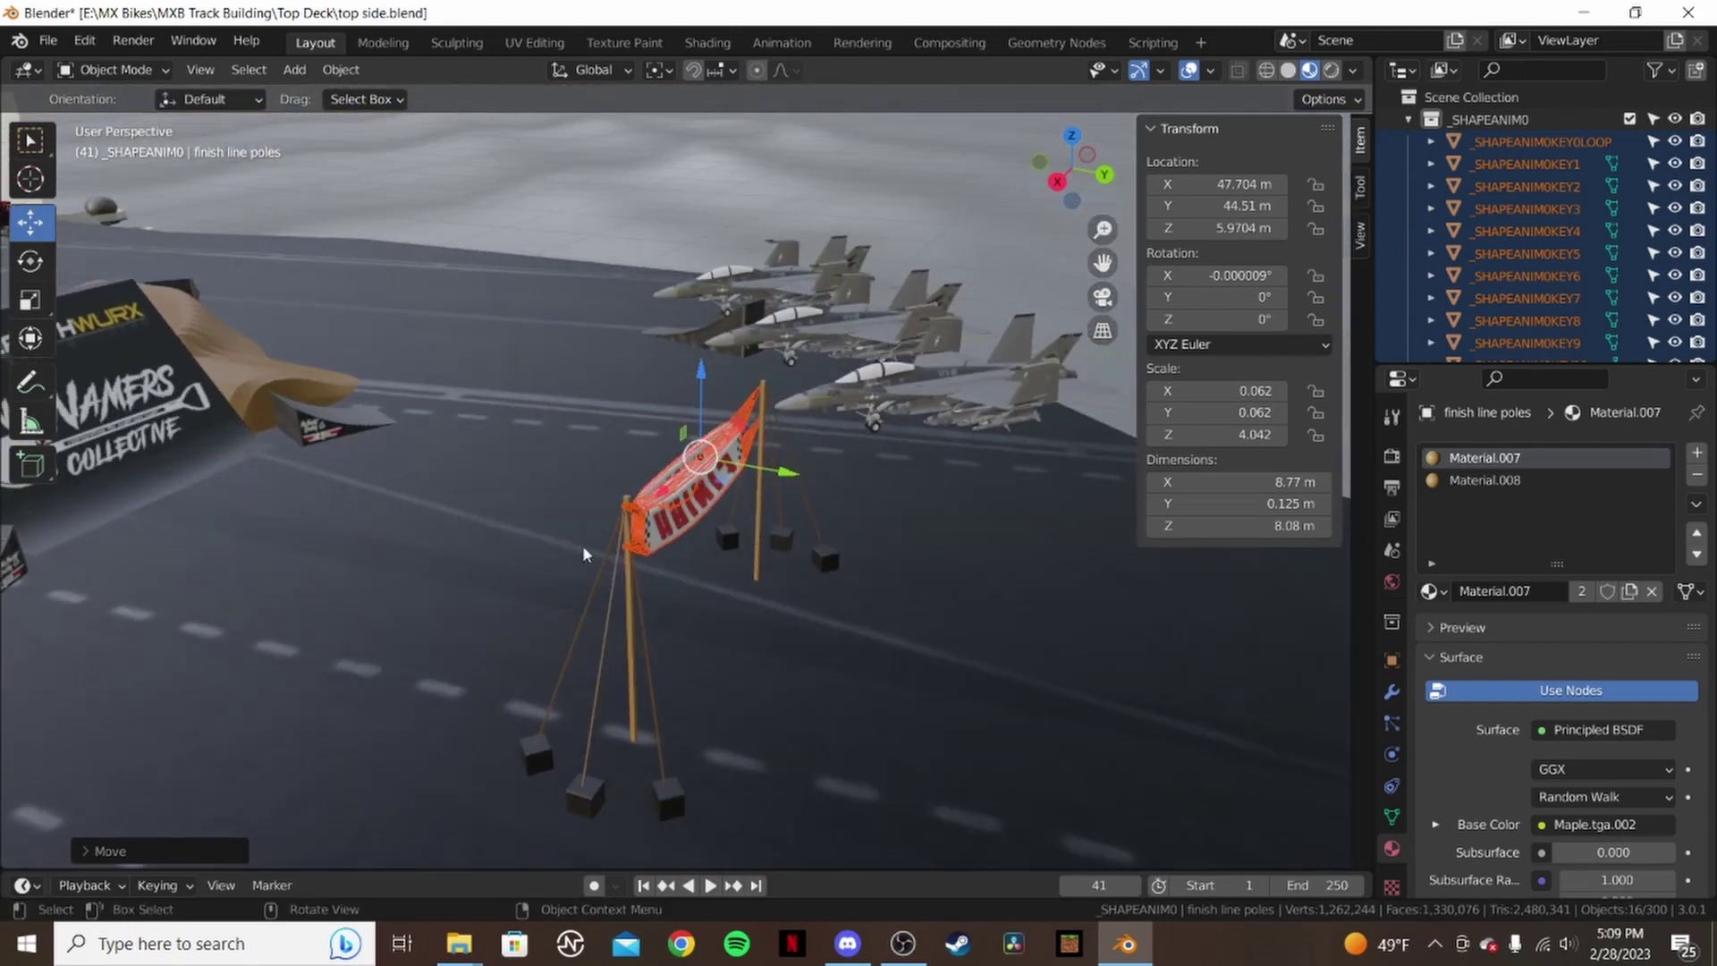
pyautogui.moveTo(582, 545); pyautogui.dragTo(722, 518, button='middle')
pyautogui.scroll(2, 723, 518)
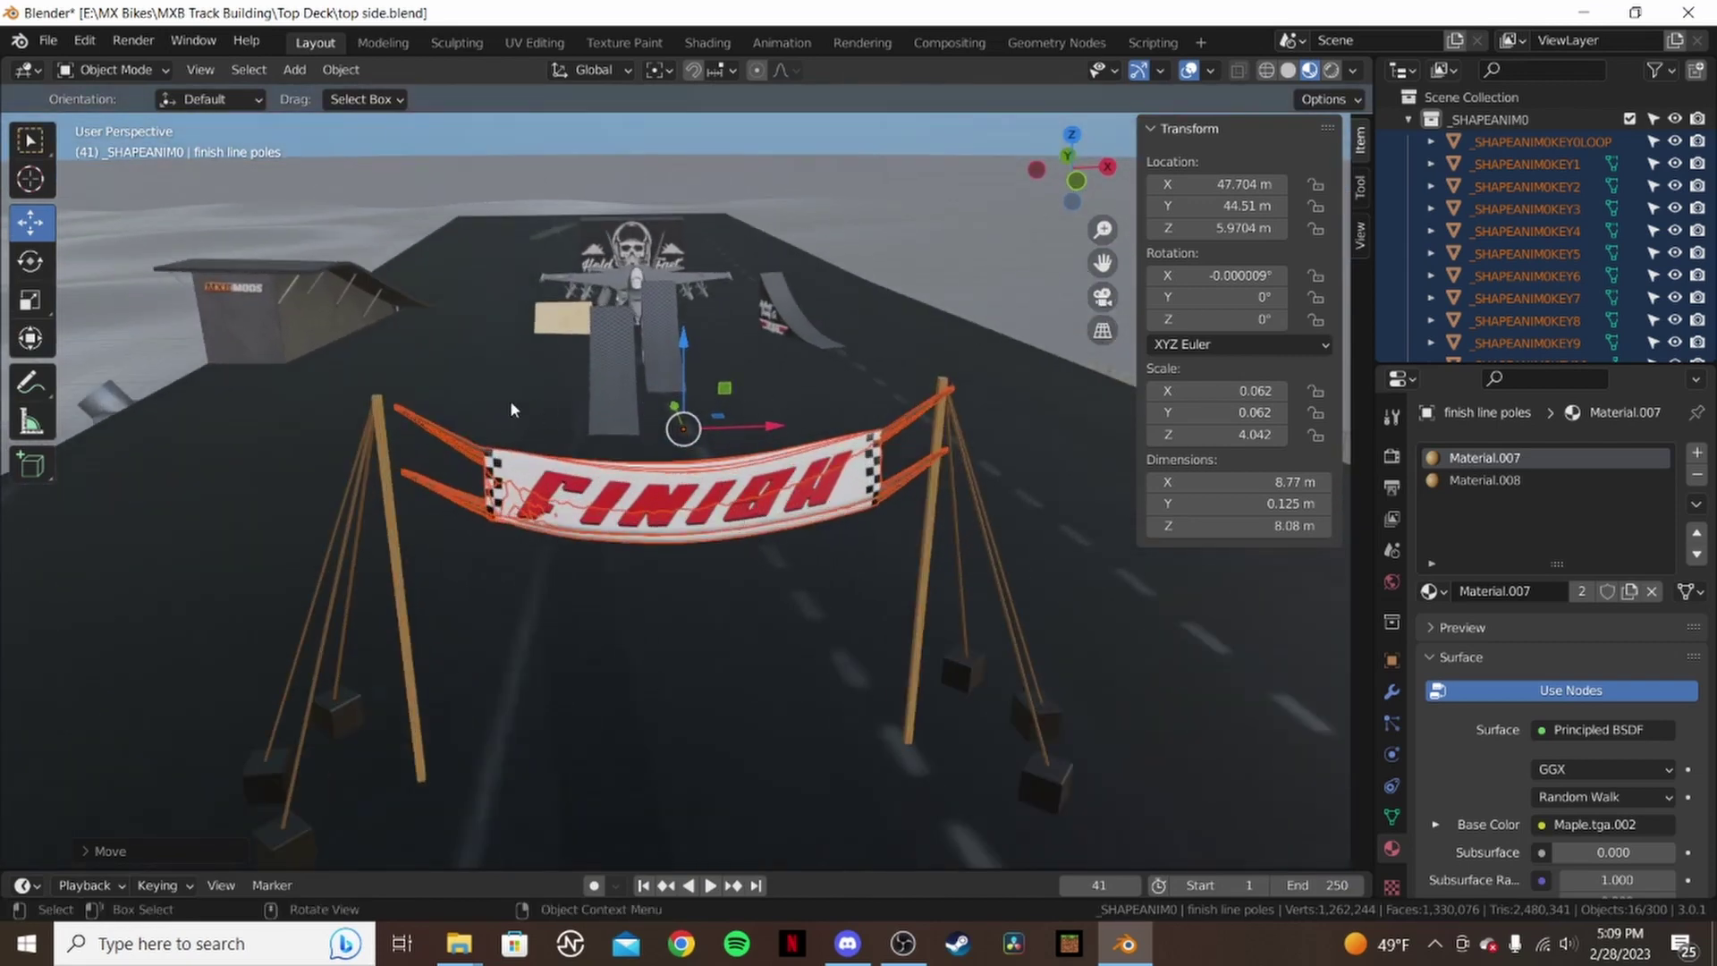
pyautogui.moveTo(663, 466); pyautogui.dragTo(829, 421, button='middle')
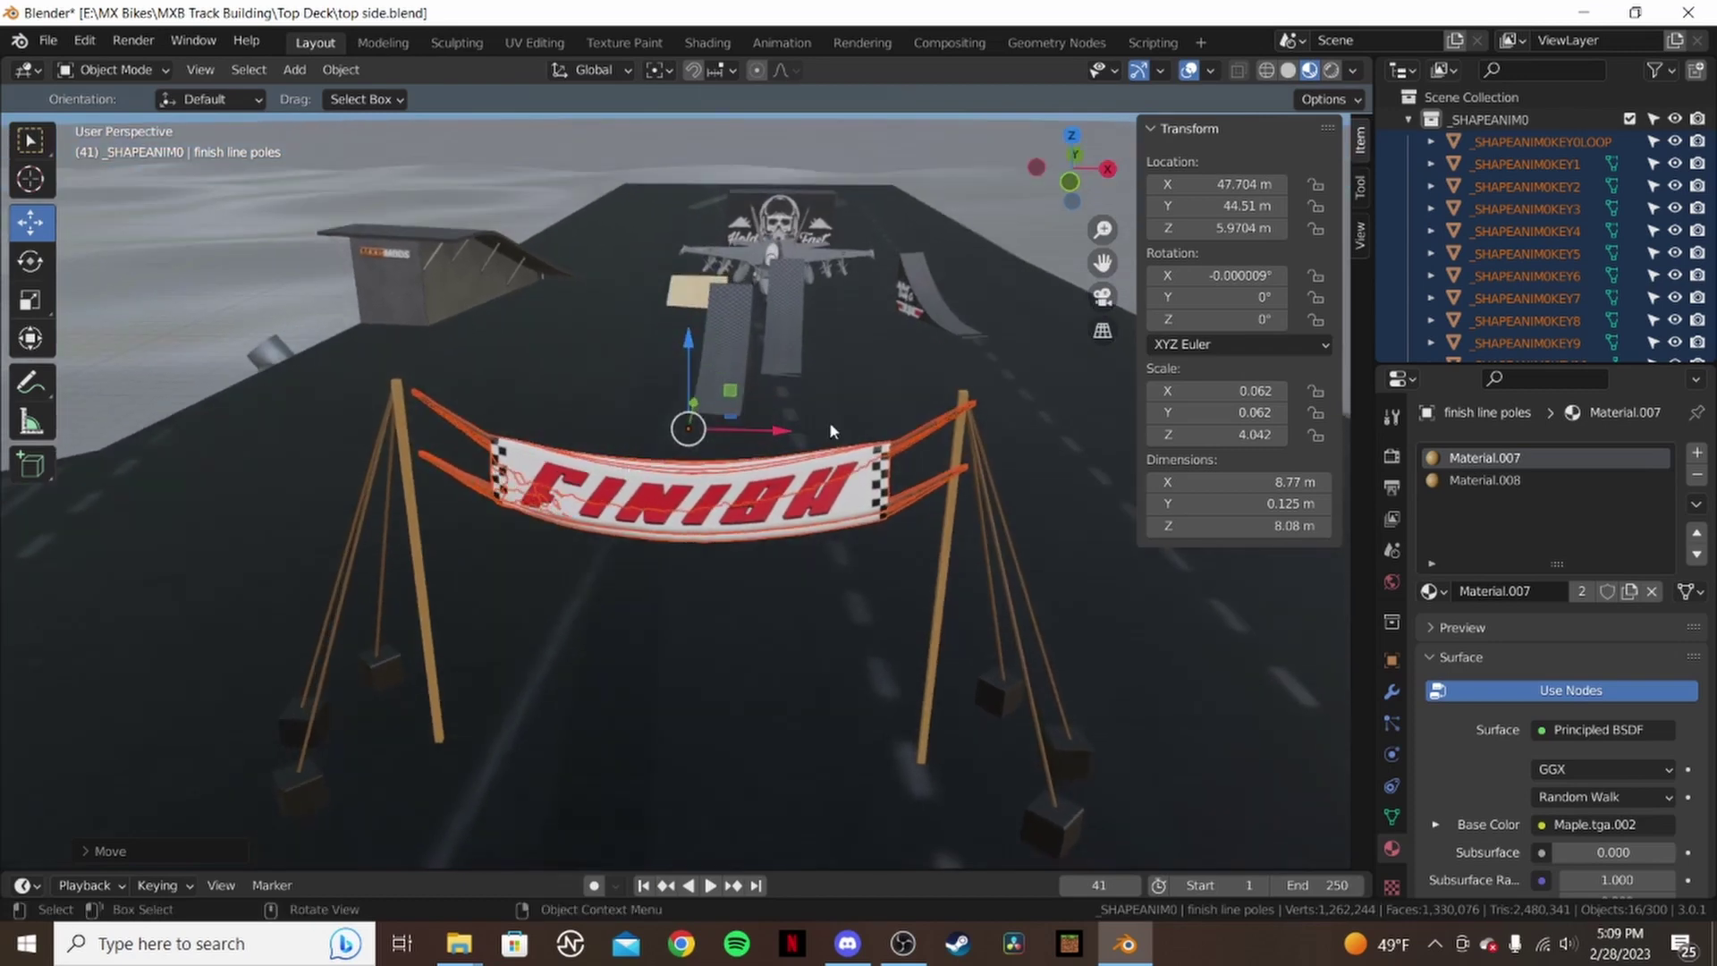
# - Turn the finish banner another 180° around the global Z axis and check which way its lettering faces
pyautogui.click(43, 265)
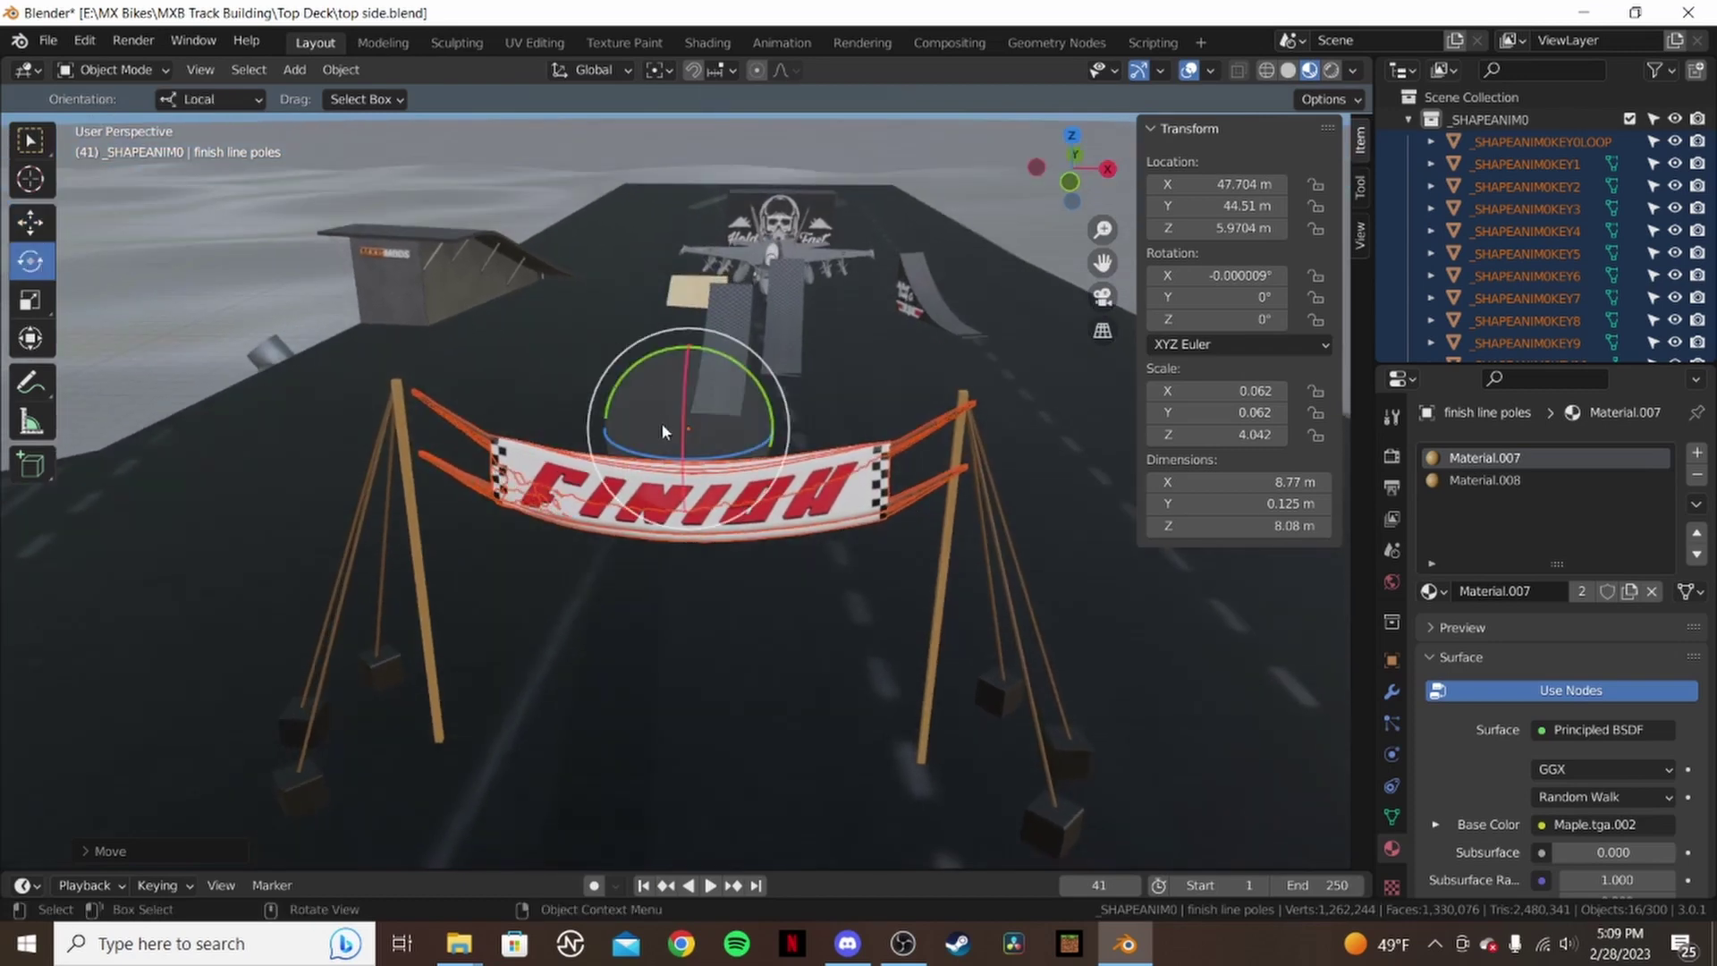
pyautogui.write('r')
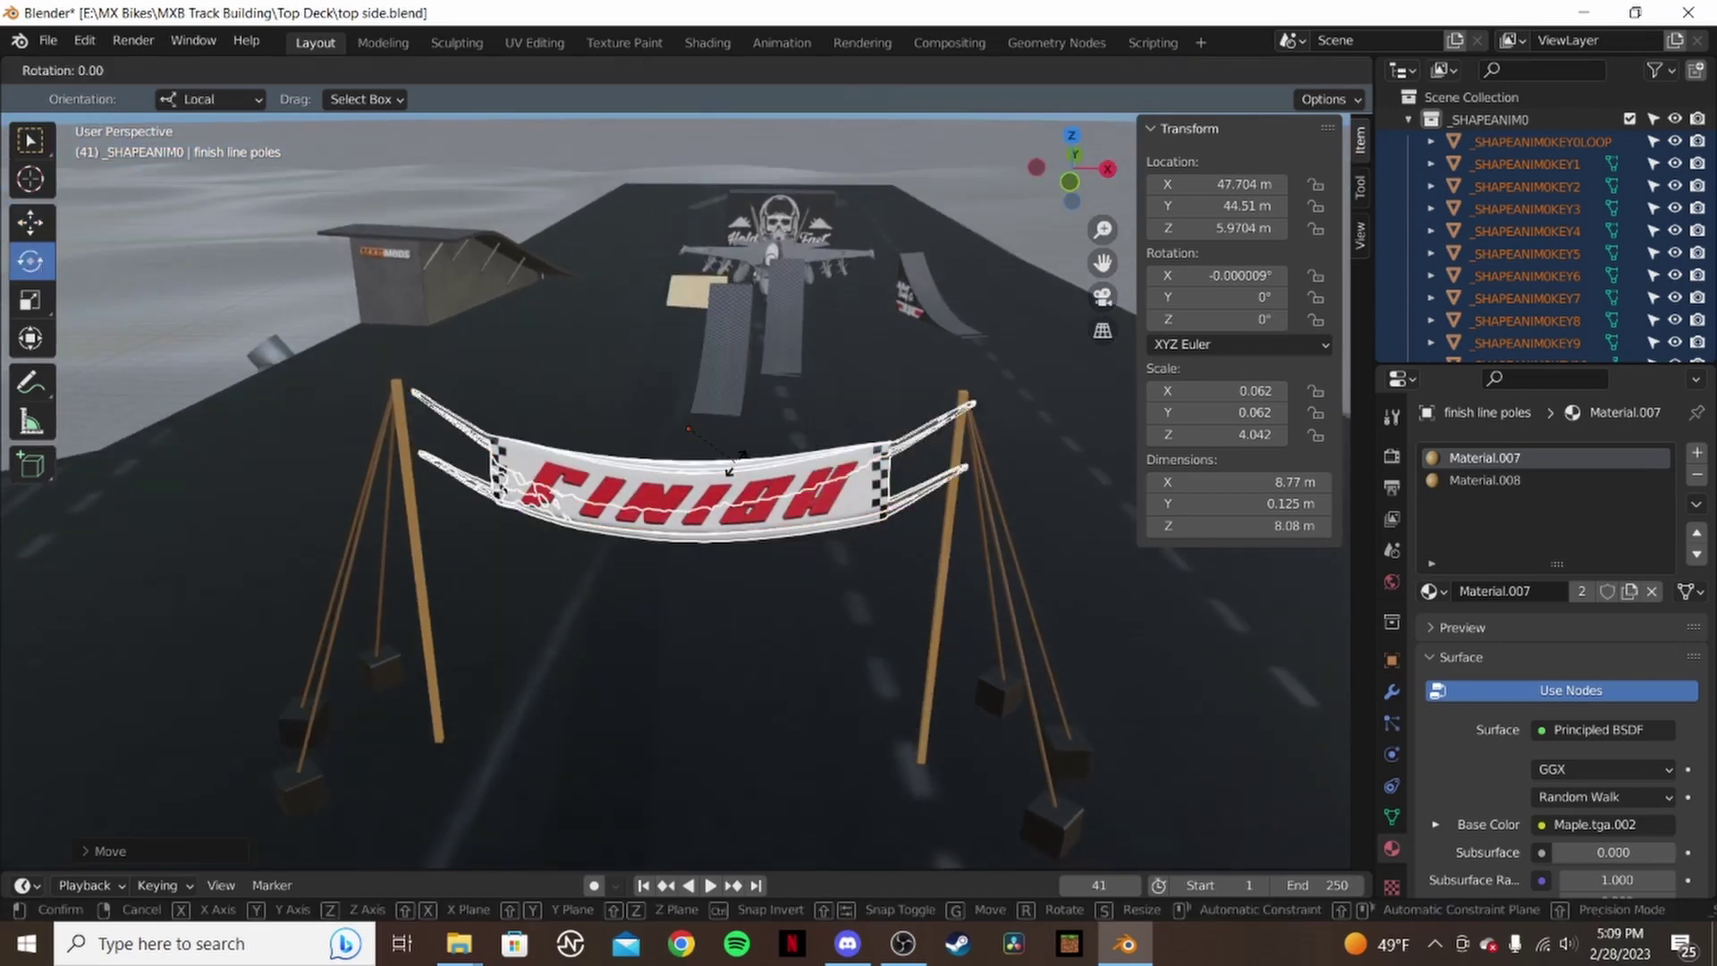
pyautogui.write('z180')
pyautogui.press('Return')
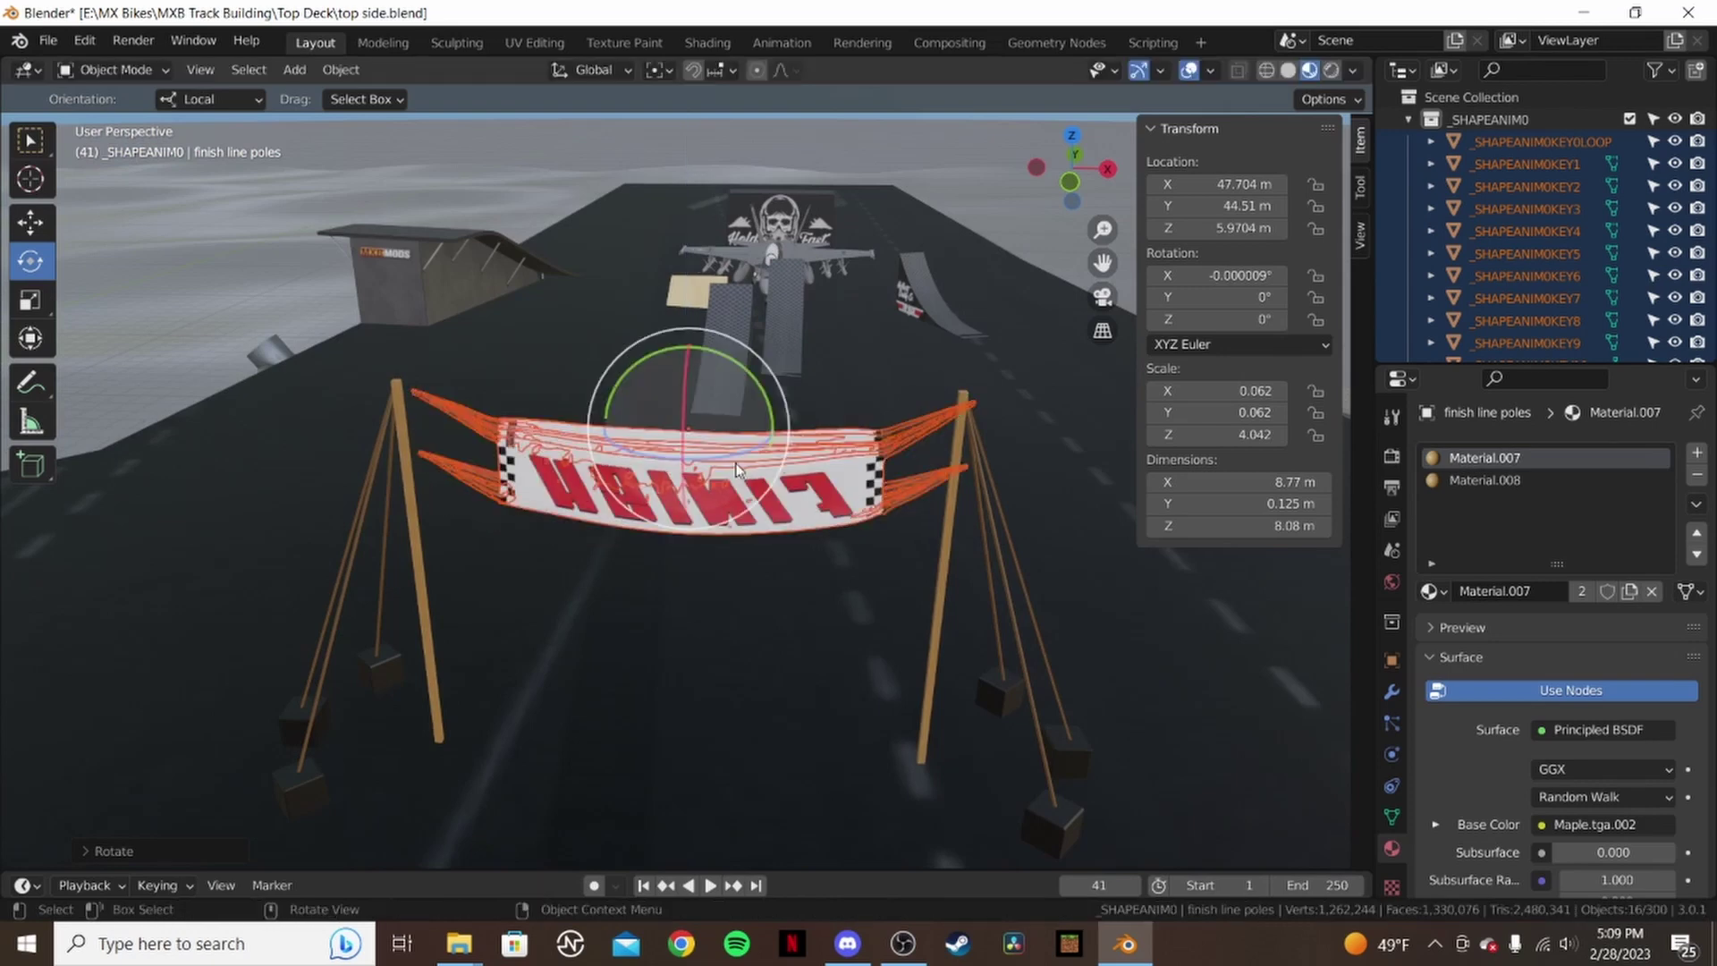
pyautogui.moveTo(774, 470); pyautogui.dragTo(630, 587, button='middle')
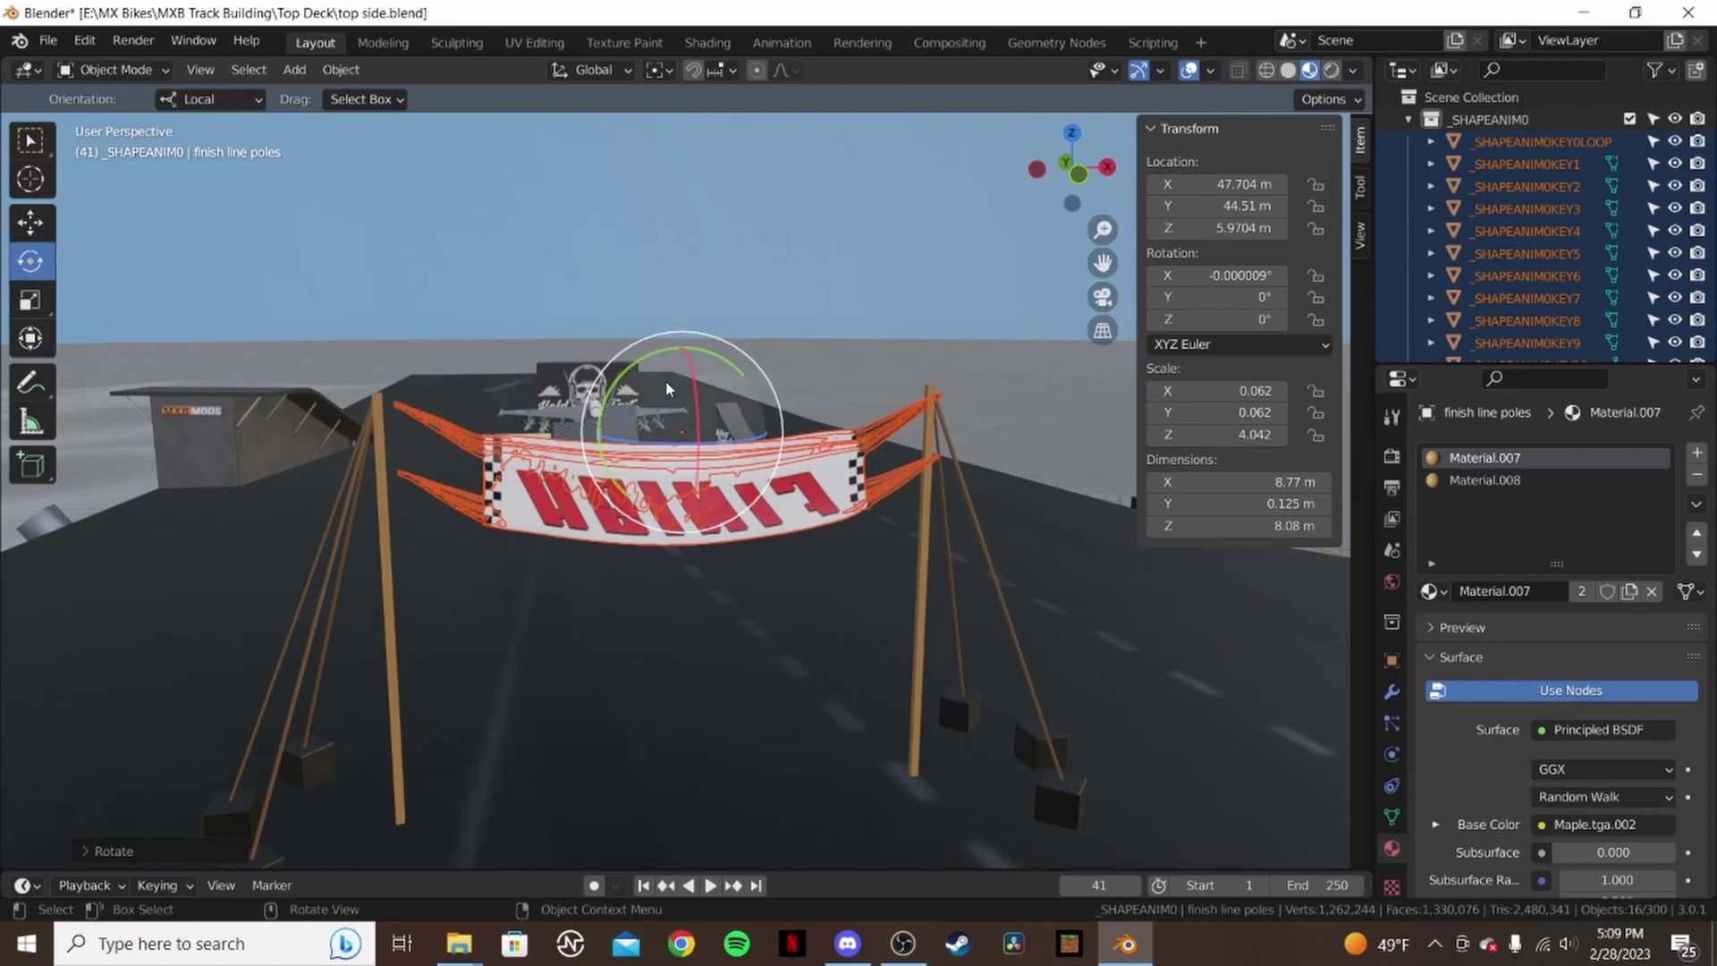
pyautogui.moveTo(893, 487); pyautogui.dragTo(706, 496, button='middle')
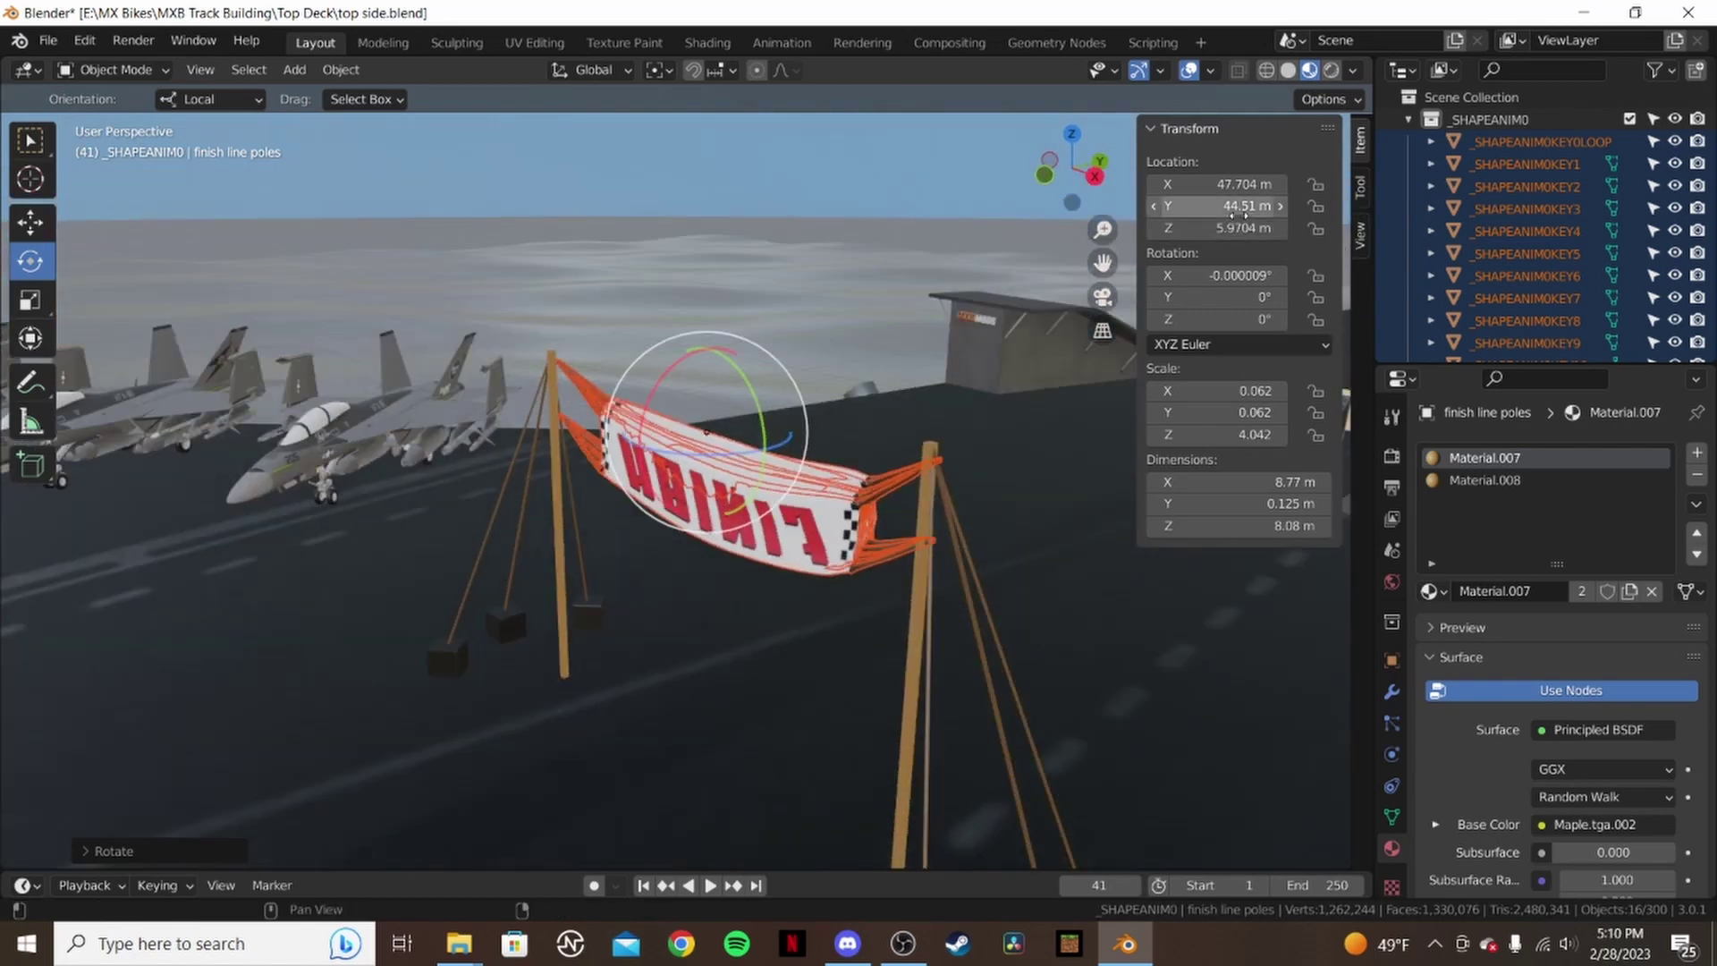
# - Select only the banner's animation objects, from _SHAPEANIM0KEY0LOOP through _SHAPEANIM0KEY10, and check them between the poles
pyautogui.moveTo(894, 386); pyautogui.dragTo(941, 420, button='middle')
pyautogui.click(839, 454)
pyautogui.keyDown('shift'); pyautogui.click(1502, 142); pyautogui.keyUp('shift')
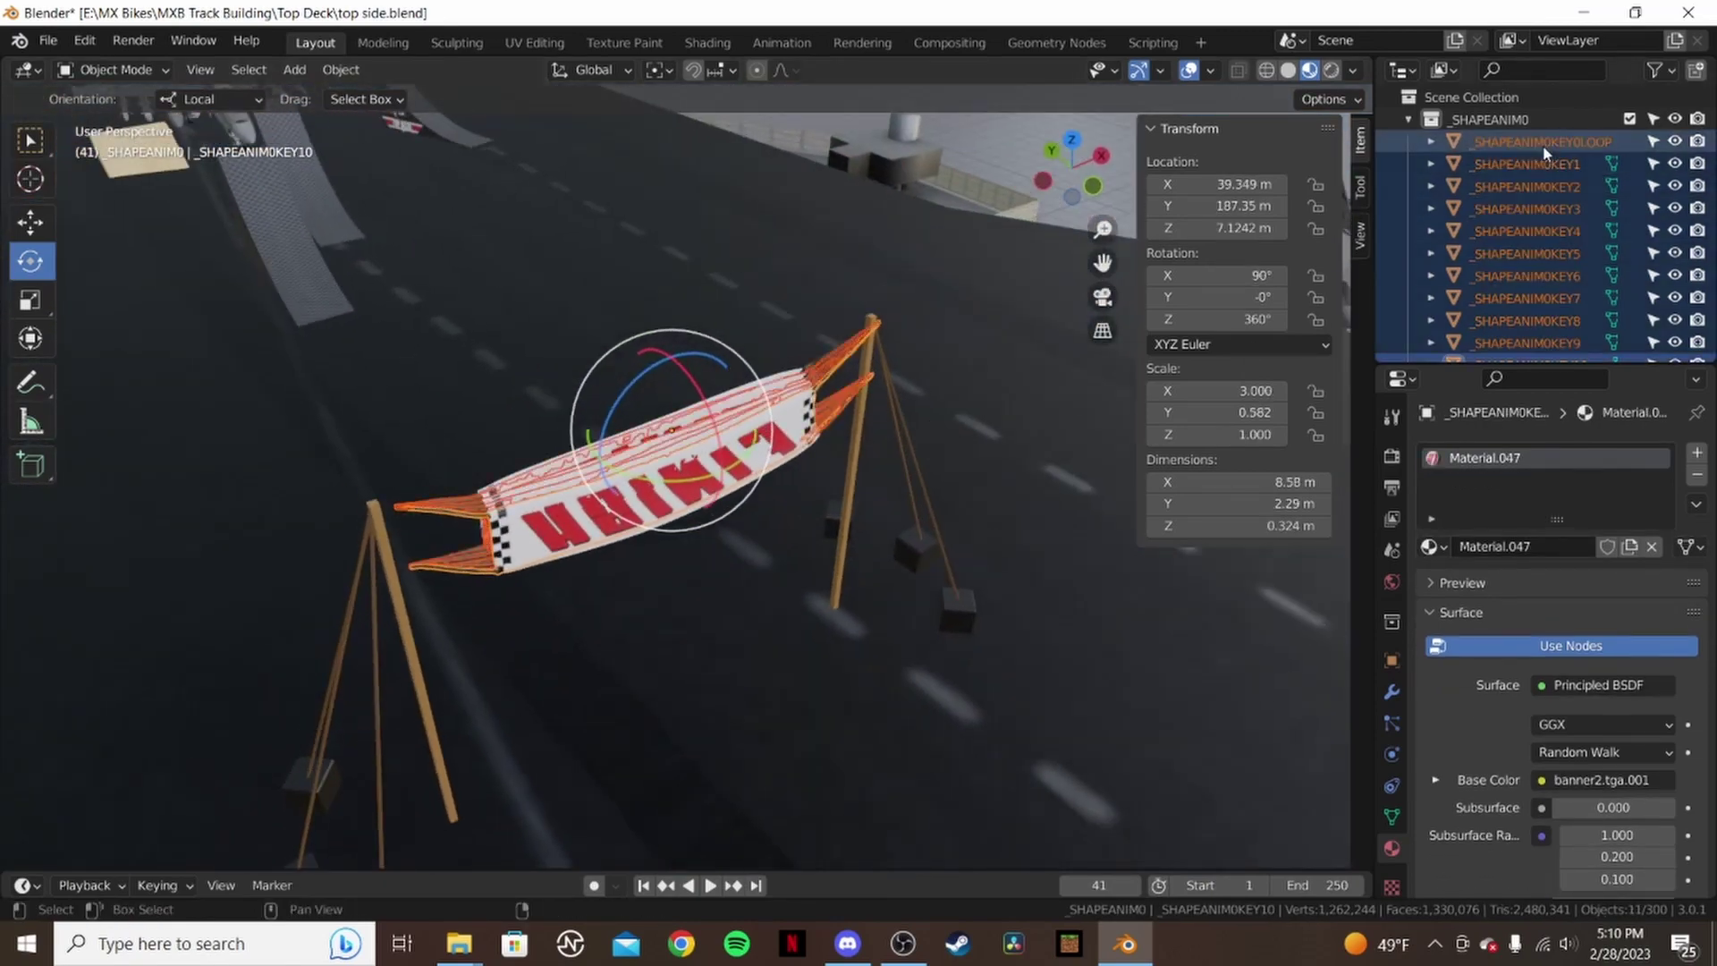
pyautogui.moveTo(773, 479); pyautogui.dragTo(894, 429, button='middle')
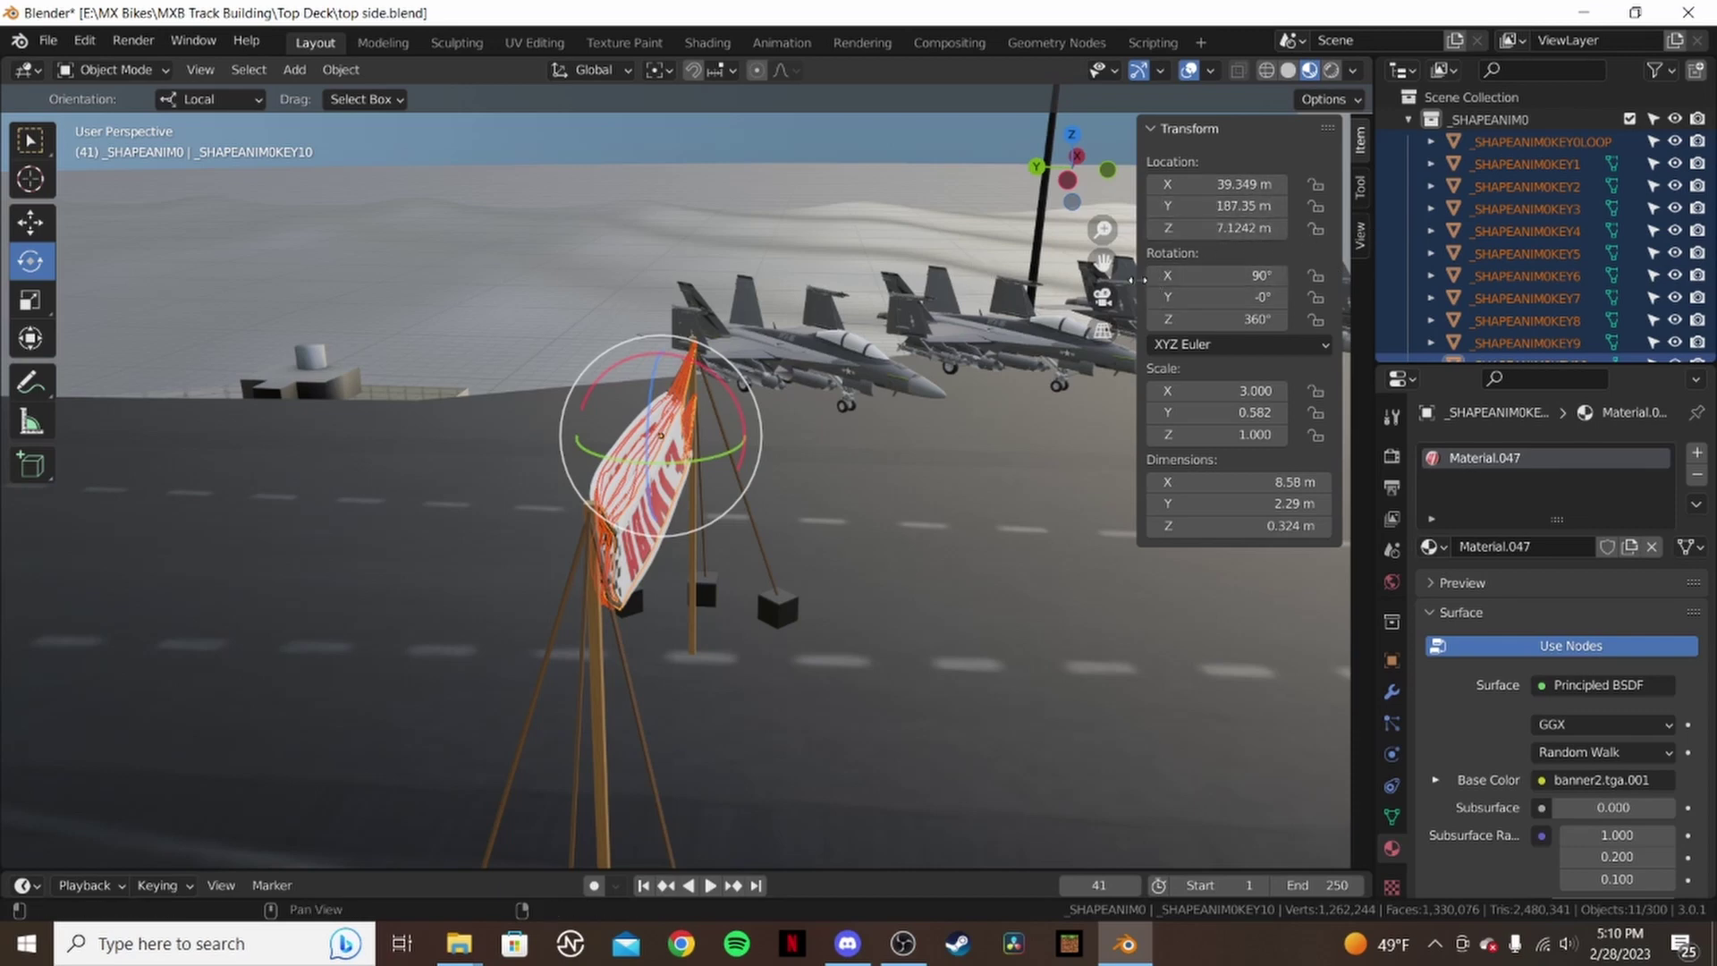
pyautogui.moveTo(774, 418); pyautogui.dragTo(982, 436, button='middle')
# - Try an X location of -39.3493 m for the selected banner animation objects, and undo it
pyautogui.click(1234, 183)
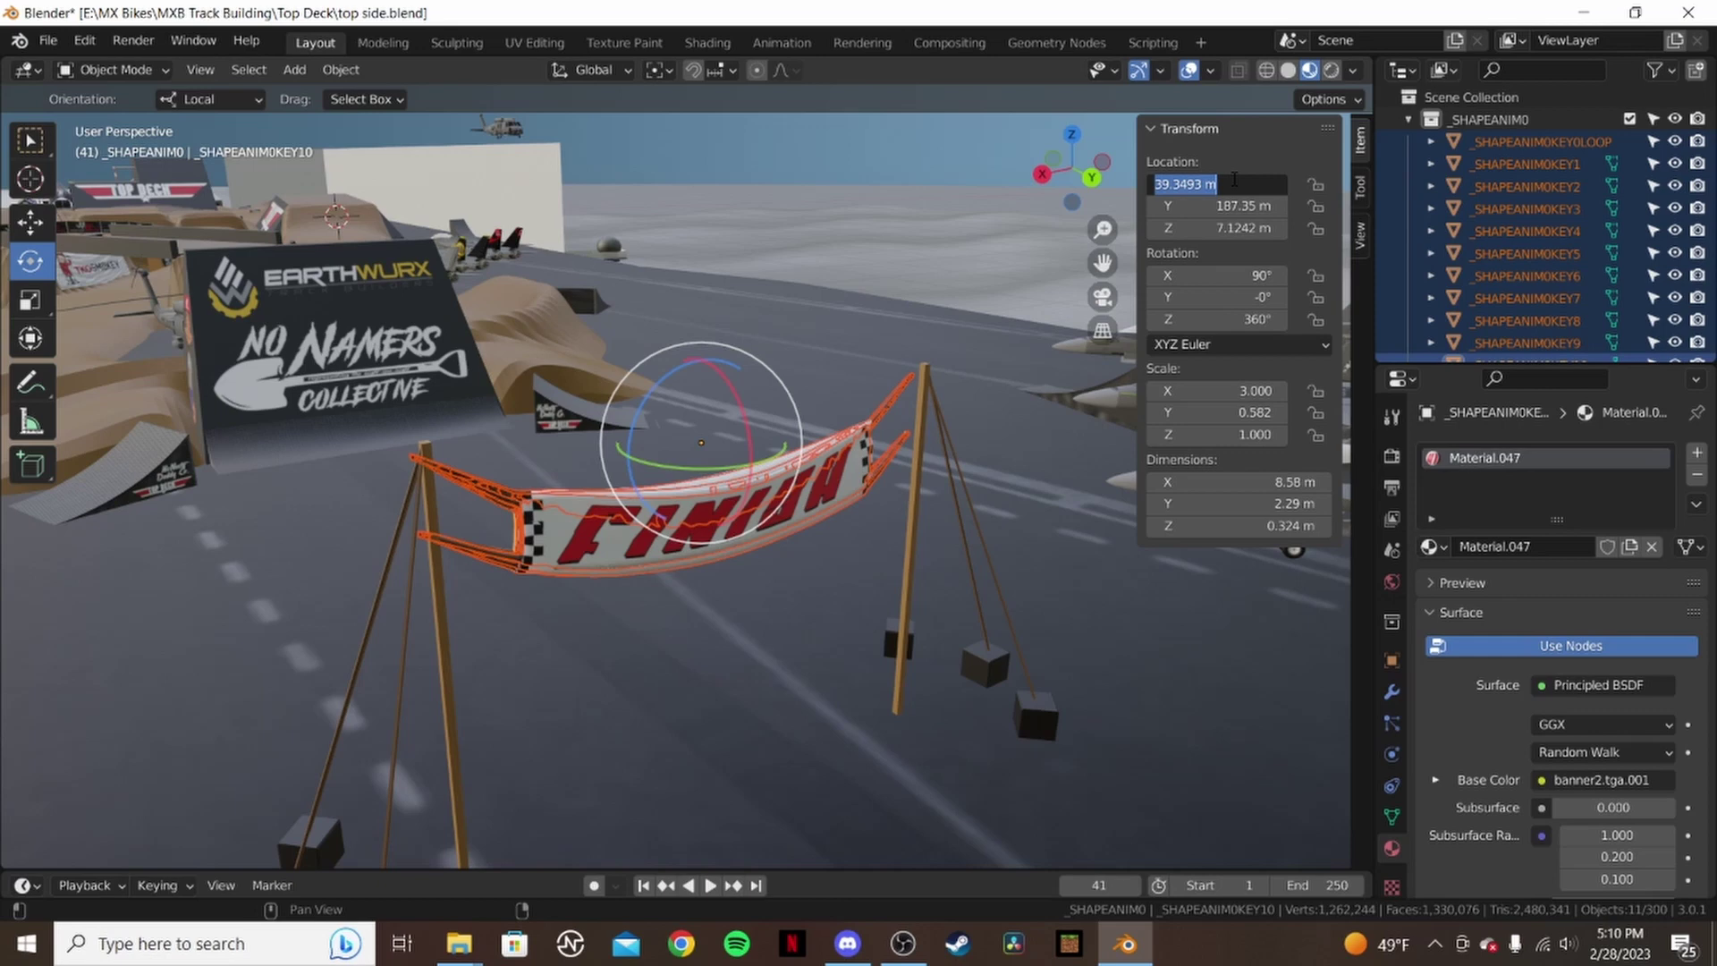
pyautogui.press('Return')
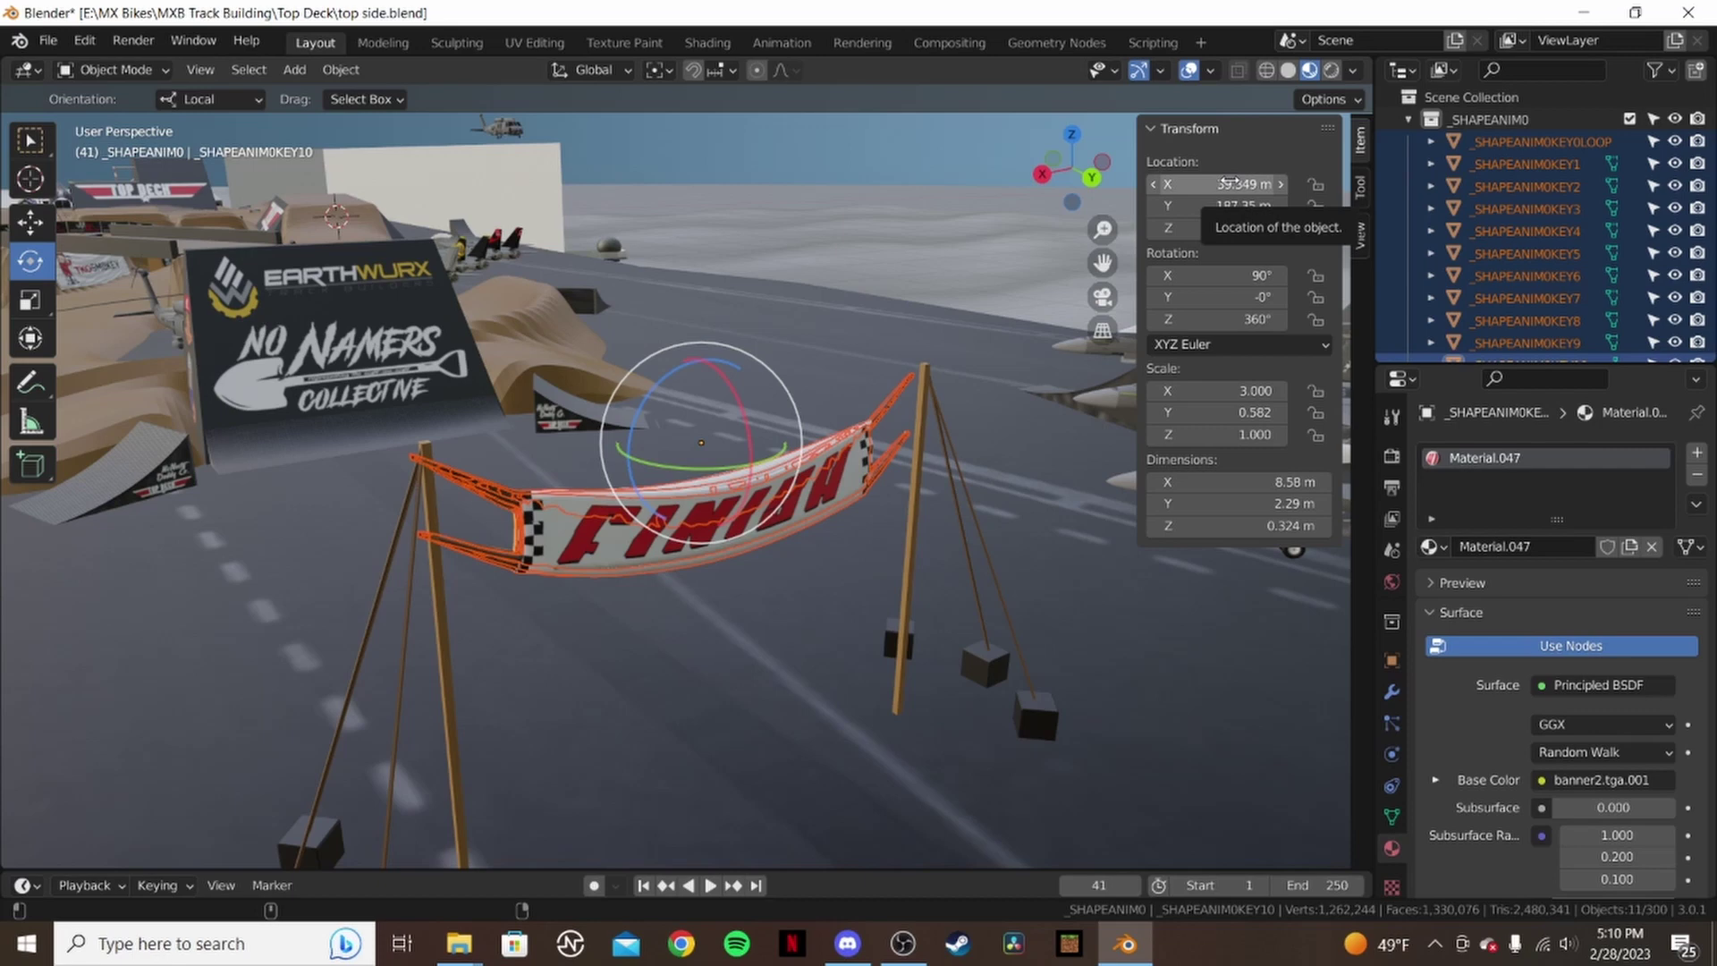
pyautogui.click(1231, 182)
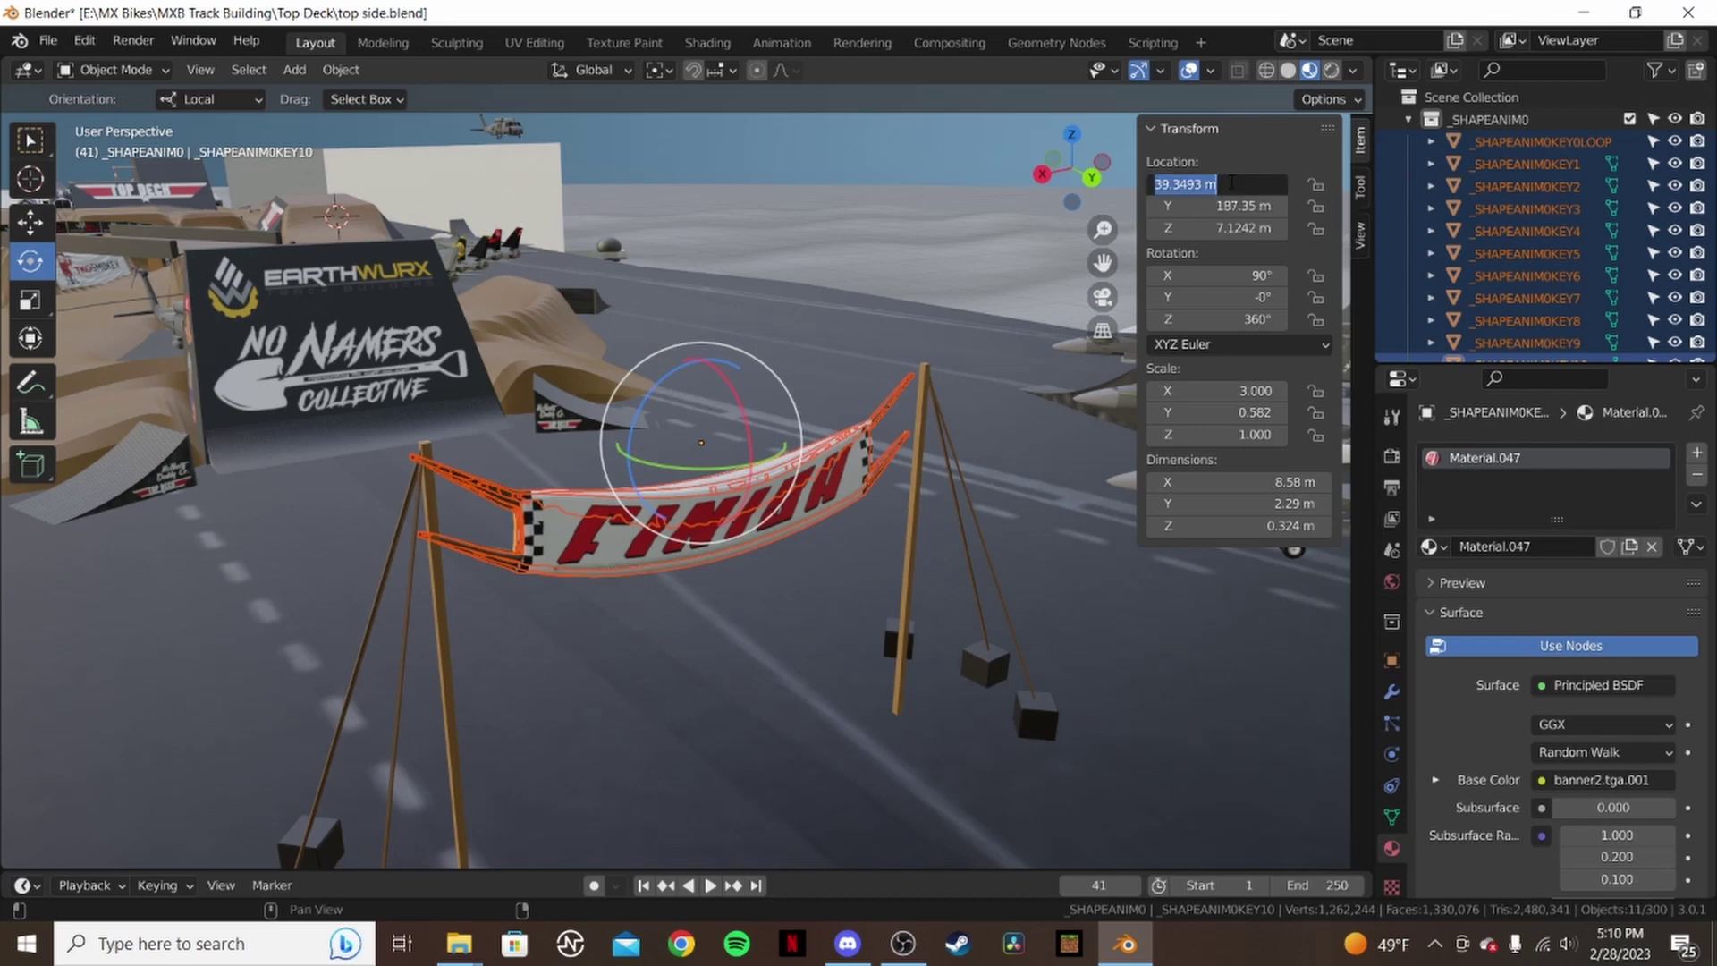
pyautogui.press('Home')
pyautogui.write('-')
pyautogui.press('Return')
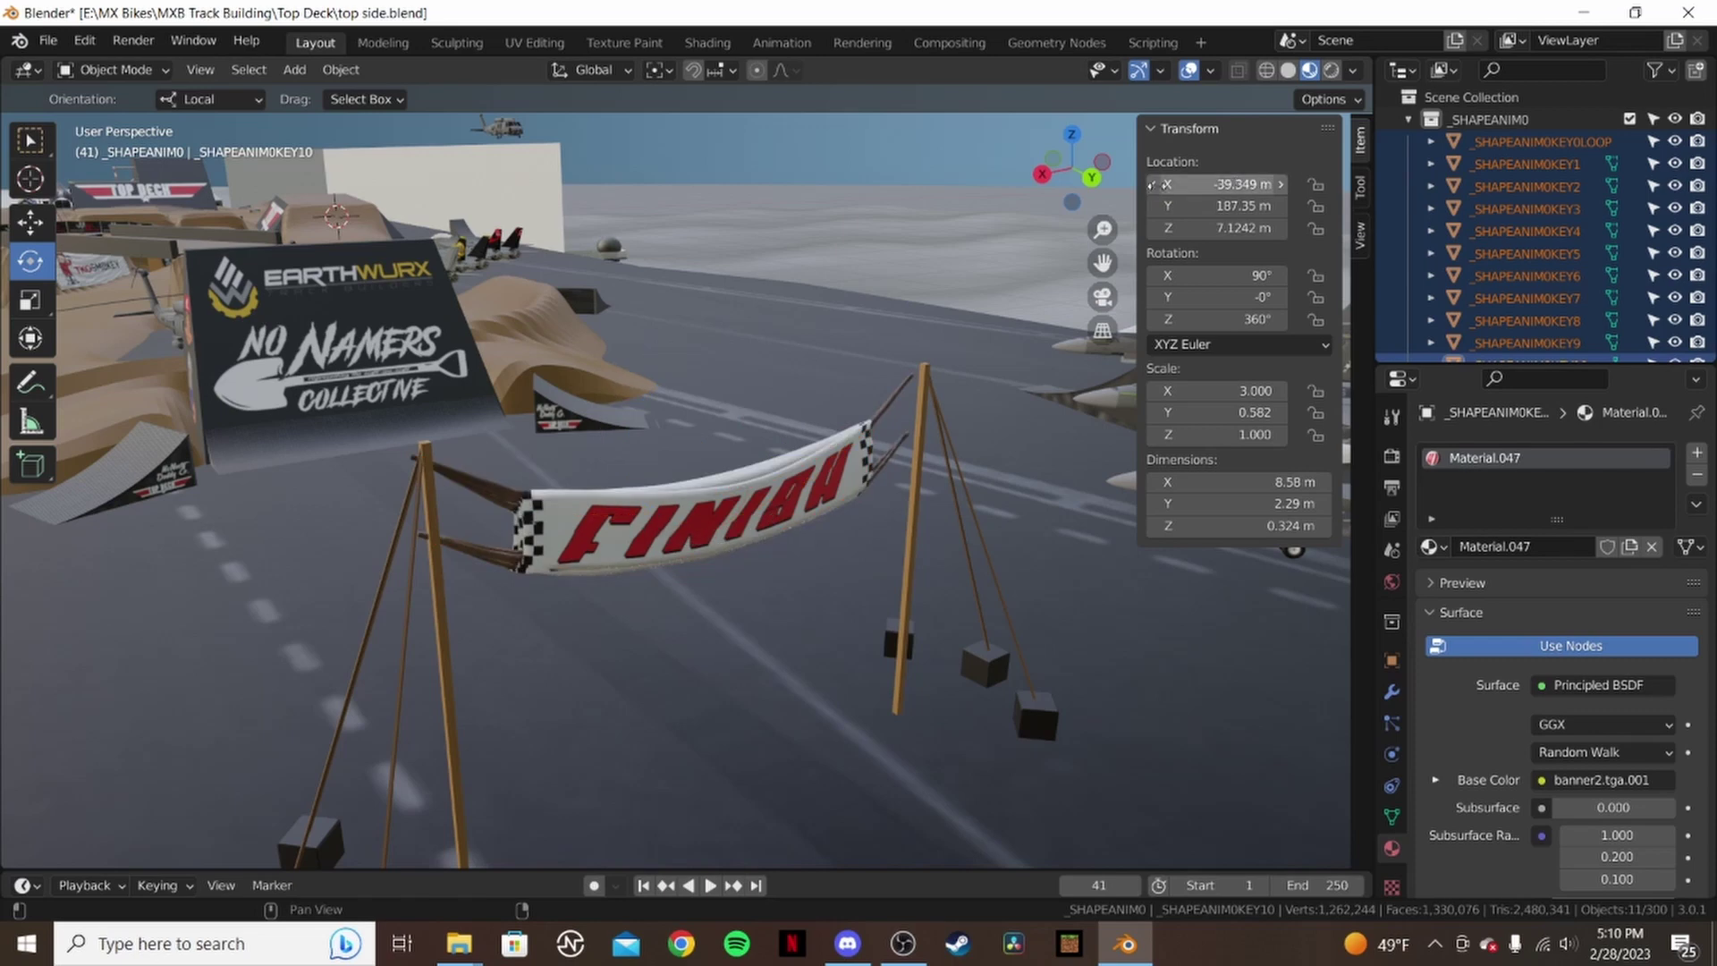
pyautogui.moveTo(593, 463); pyautogui.dragTo(718, 458, button='middle')
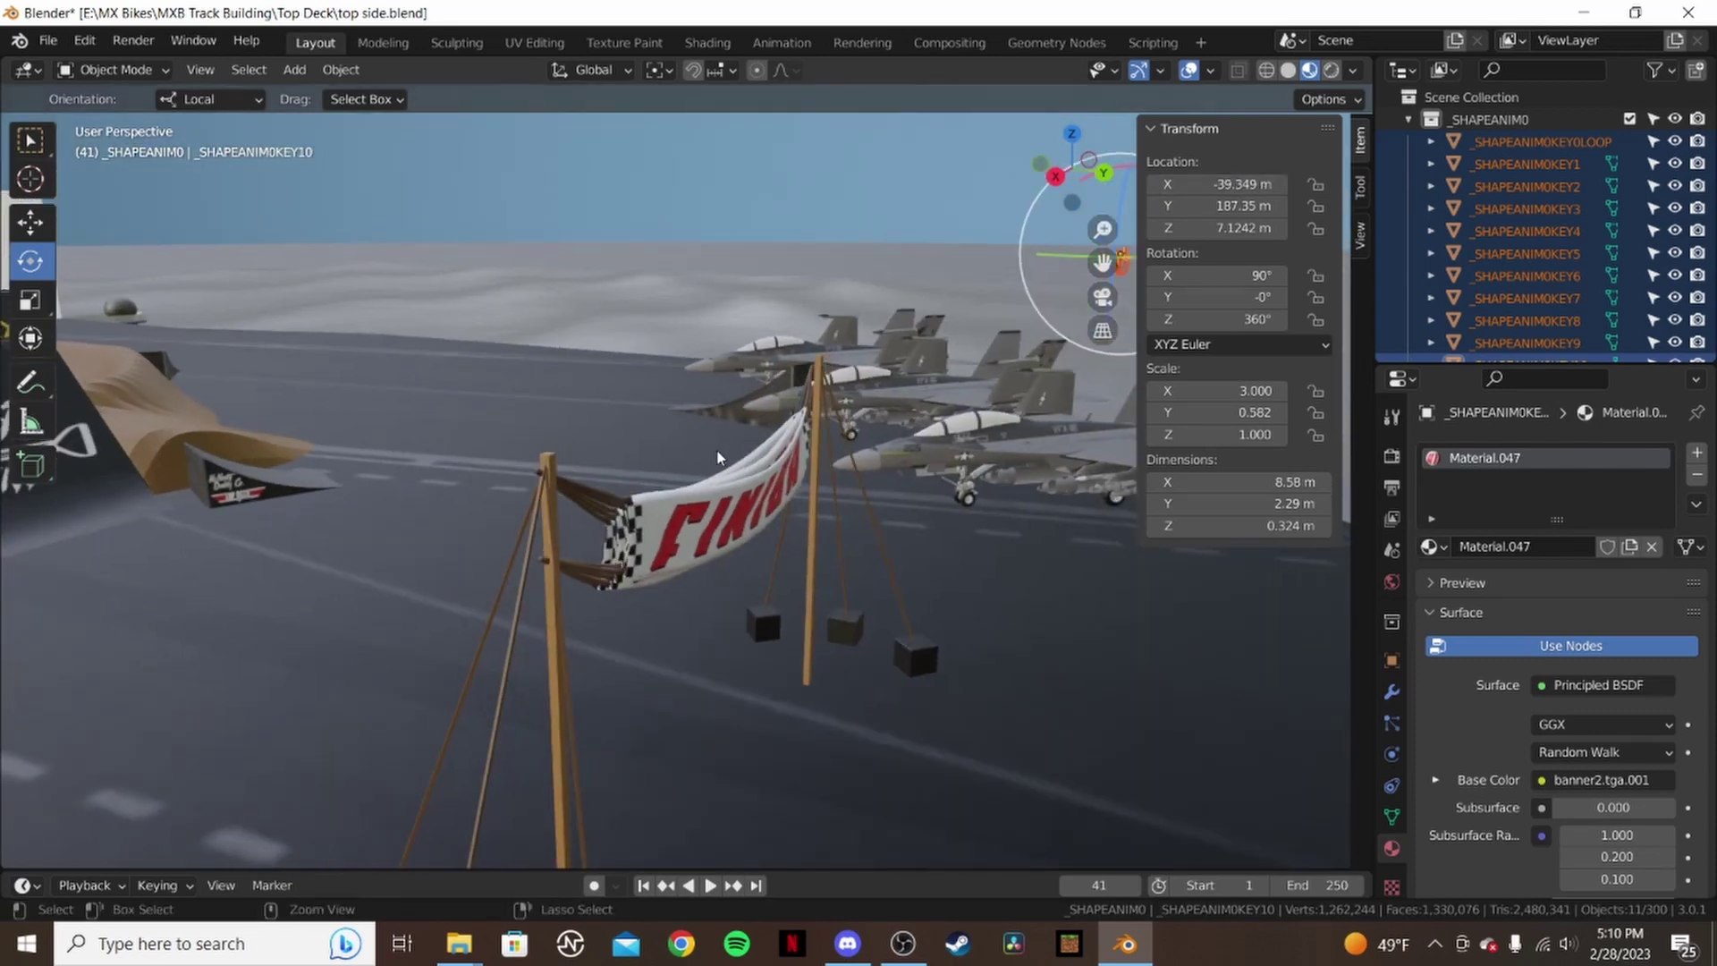
pyautogui.hotkey('ctrl', 'z')
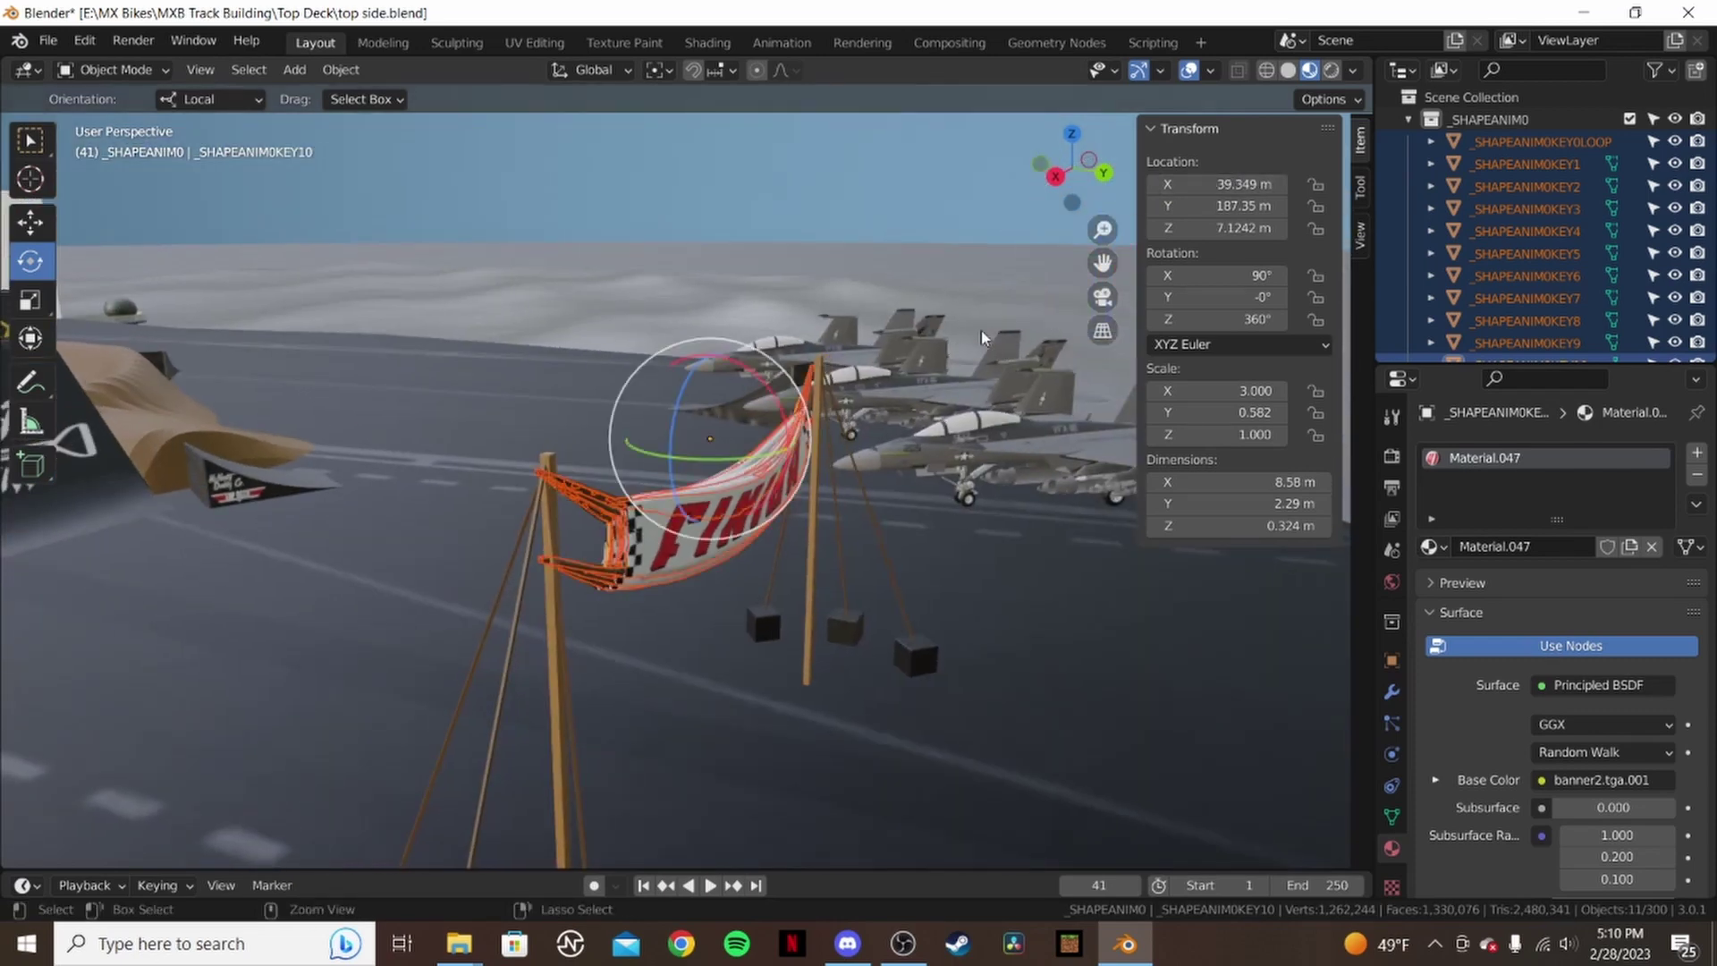
# - Set the X location of the selected banner animation objects to -39.3493 m
pyautogui.hotkey('ctrl', 'z')
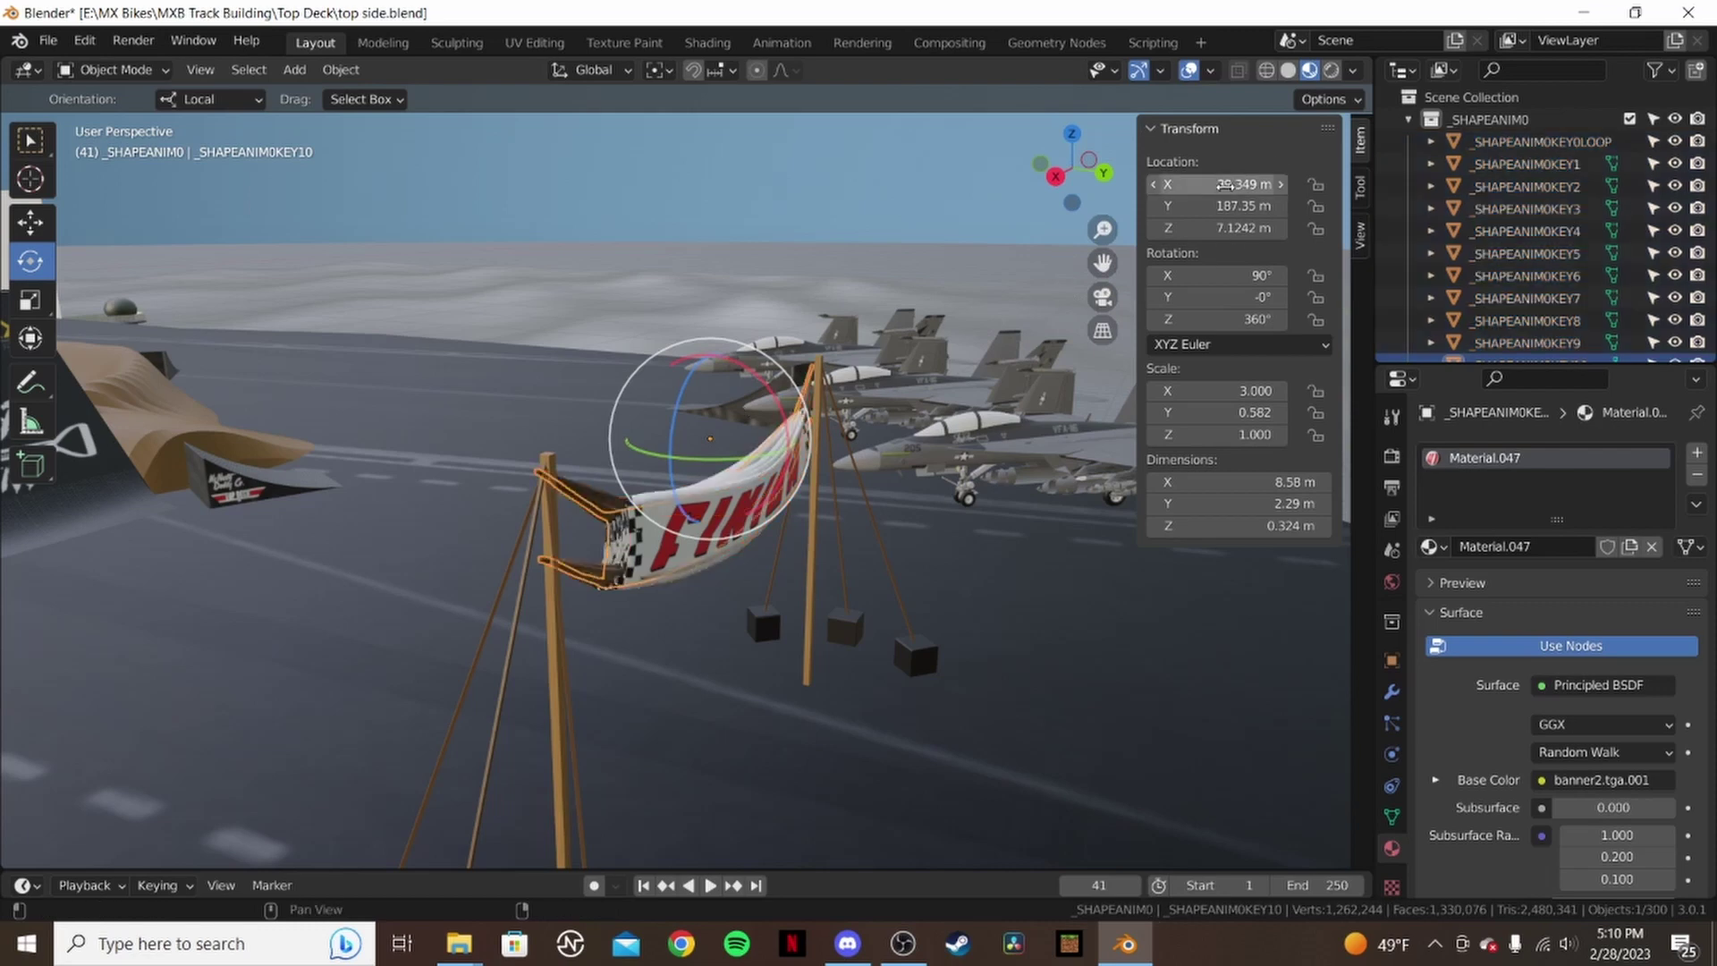
pyautogui.hotkey('ctrl', 'shift', 'z')
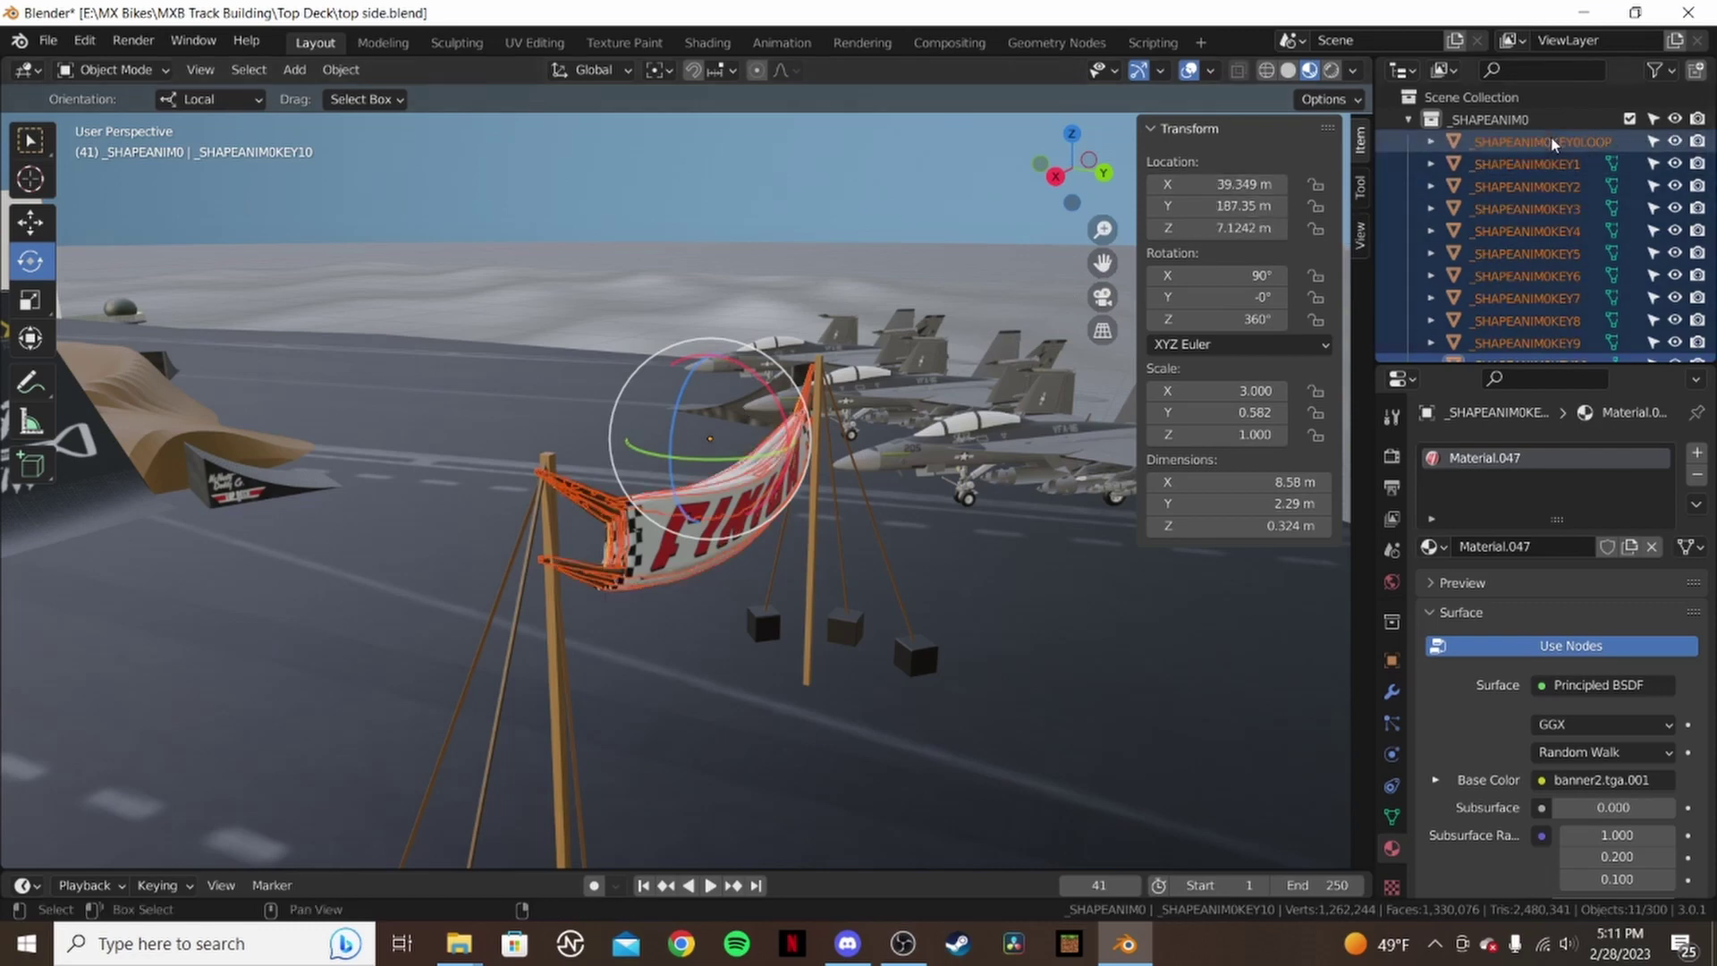
pyautogui.click(1207, 184)
pyautogui.press('Home')
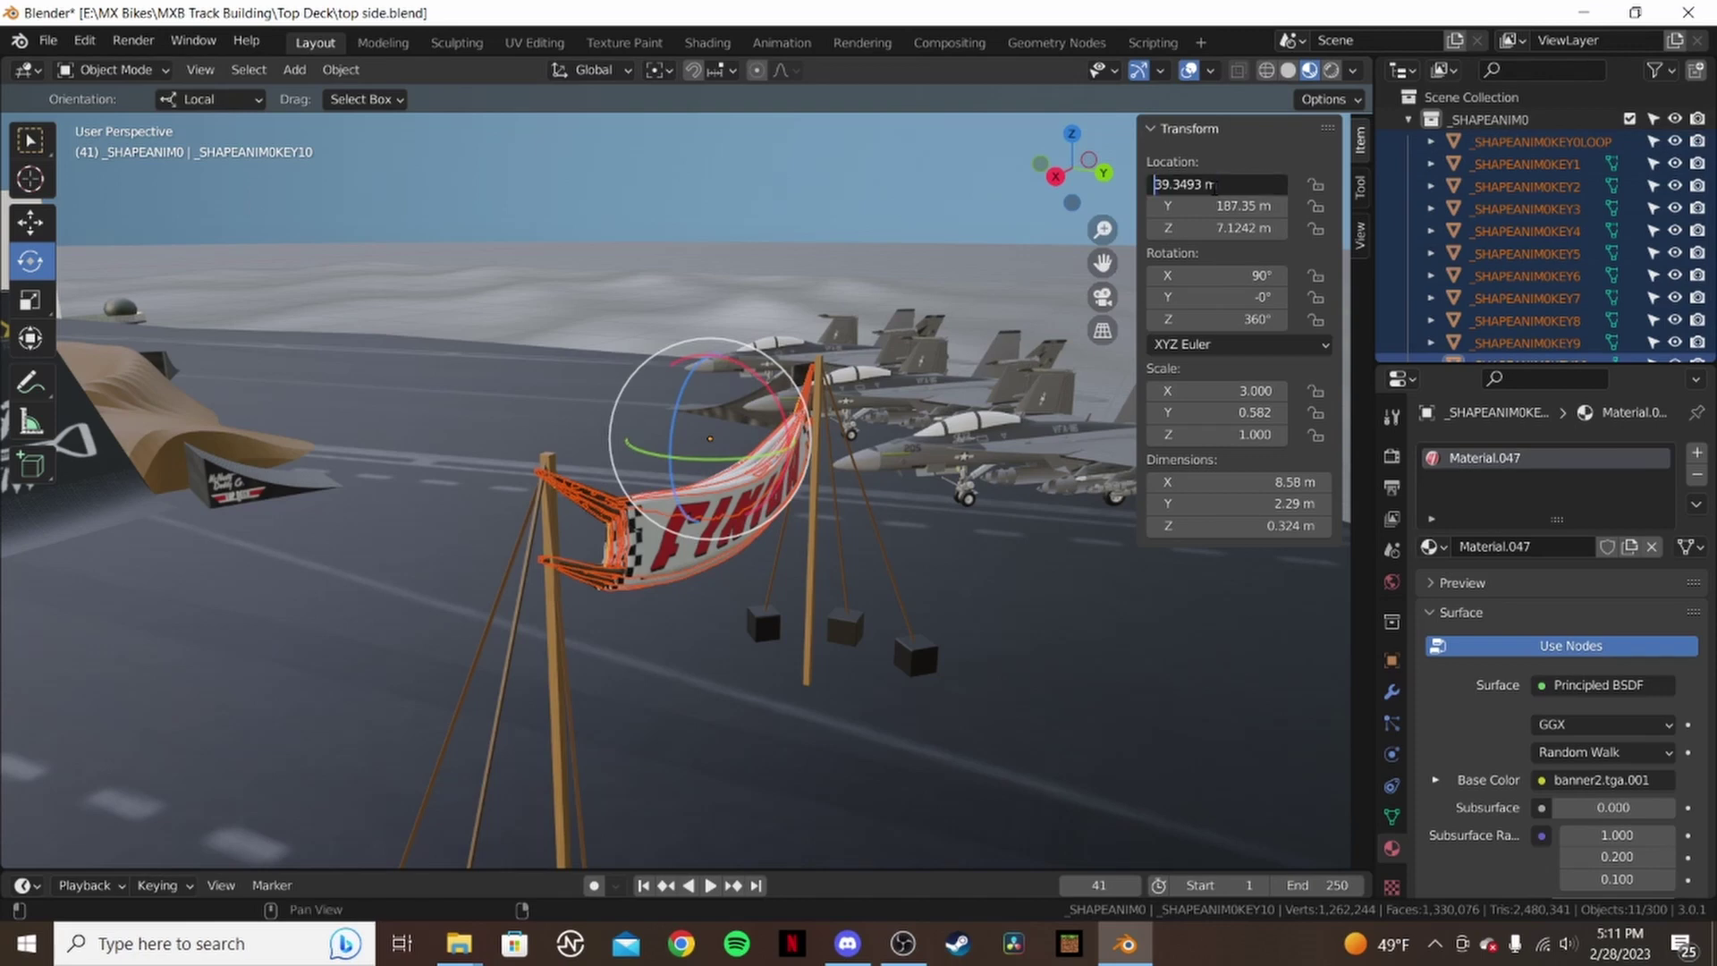
pyautogui.write('-')
pyautogui.press('Return')
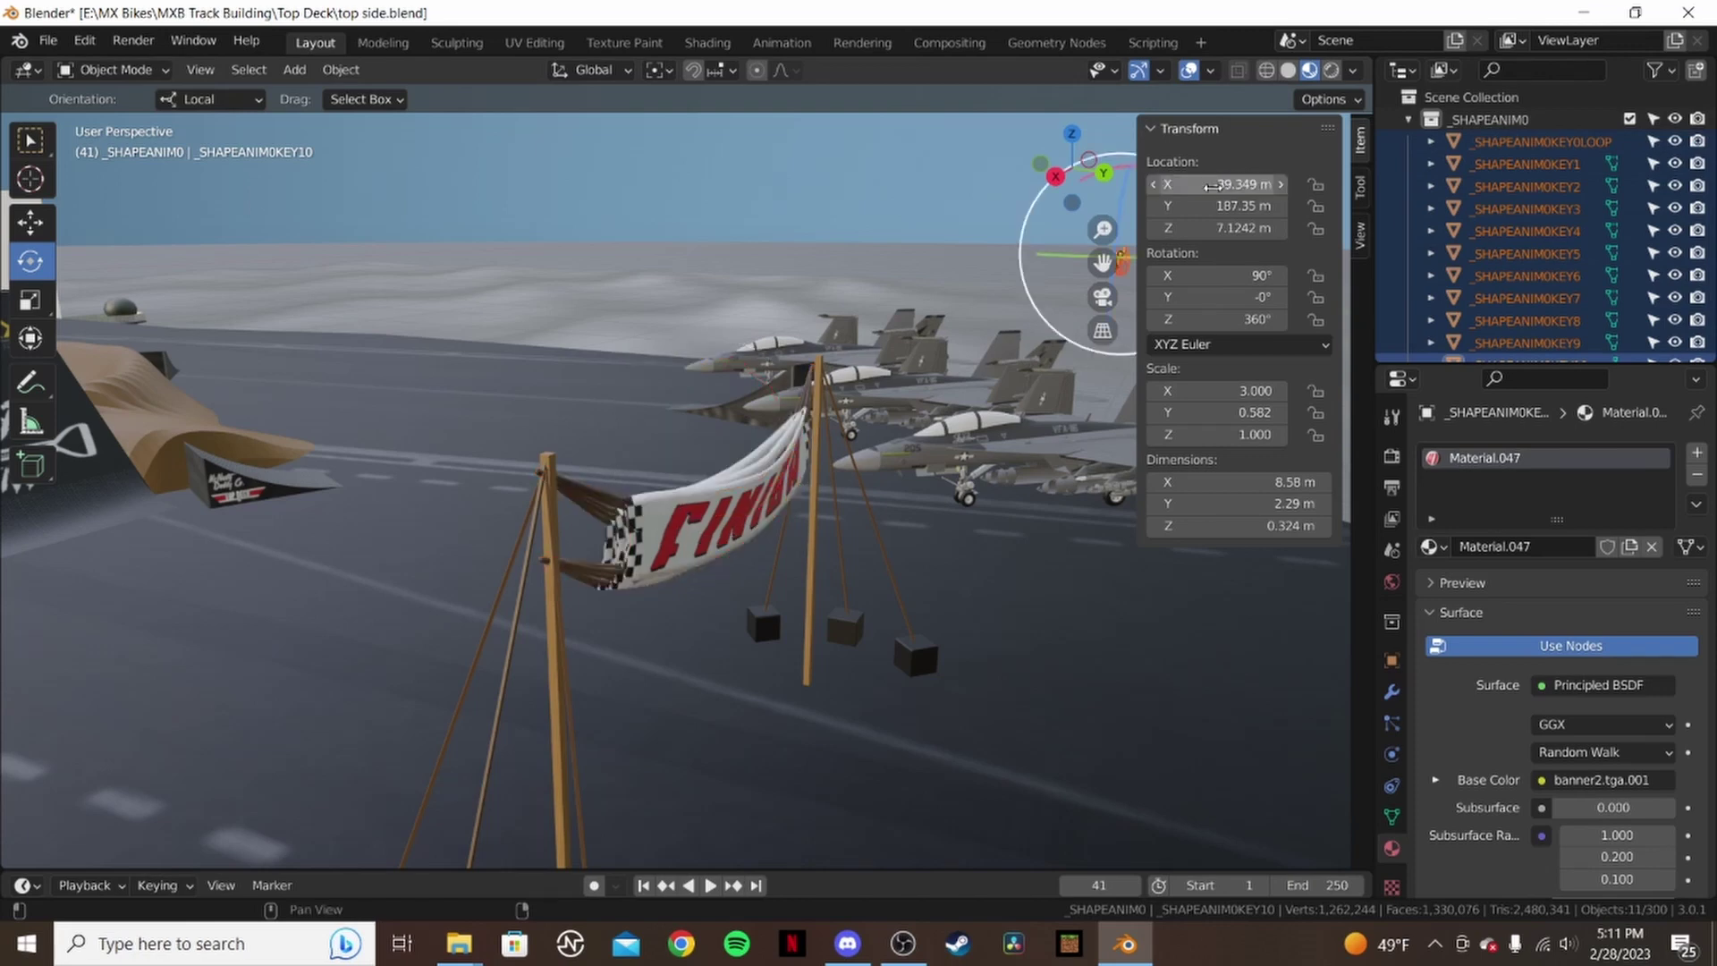
# - Examine the banner's new position in isolation and relative to the carrier from several angles
pyautogui.moveTo(607, 432); pyautogui.dragTo(823, 393, button='middle')
pyautogui.press('KP_Divide')
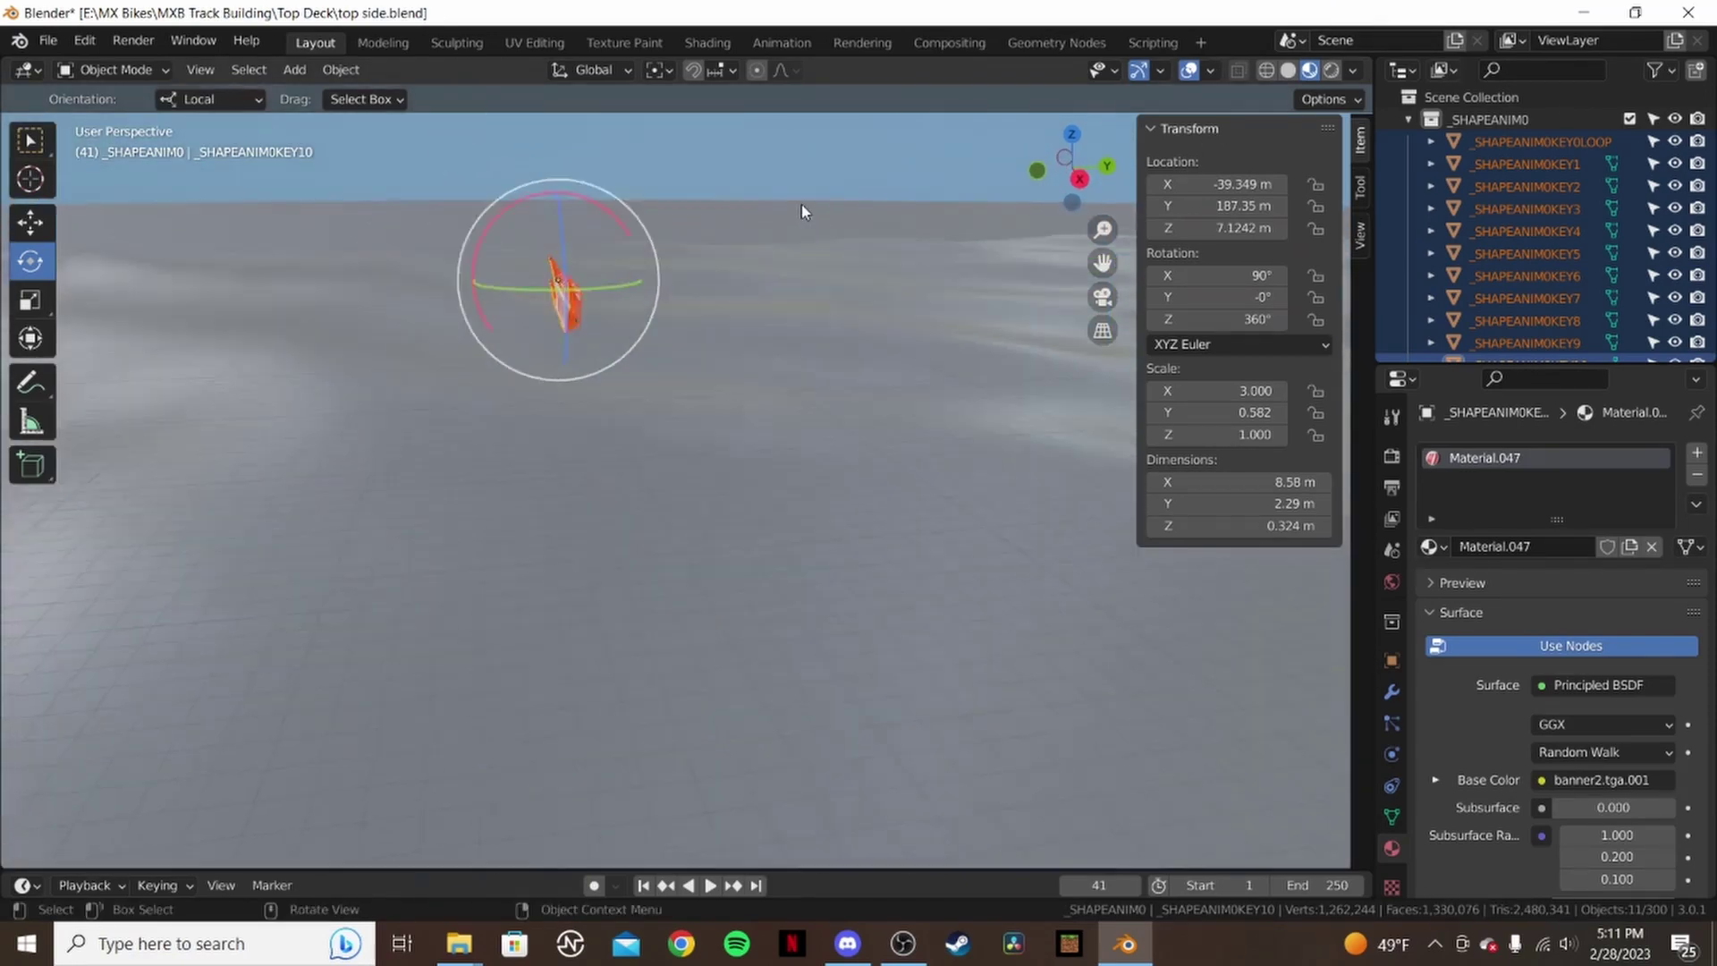
pyautogui.moveTo(851, 279); pyautogui.dragTo(712, 279, button='middle')
pyautogui.scroll(-5, 1664, 287)
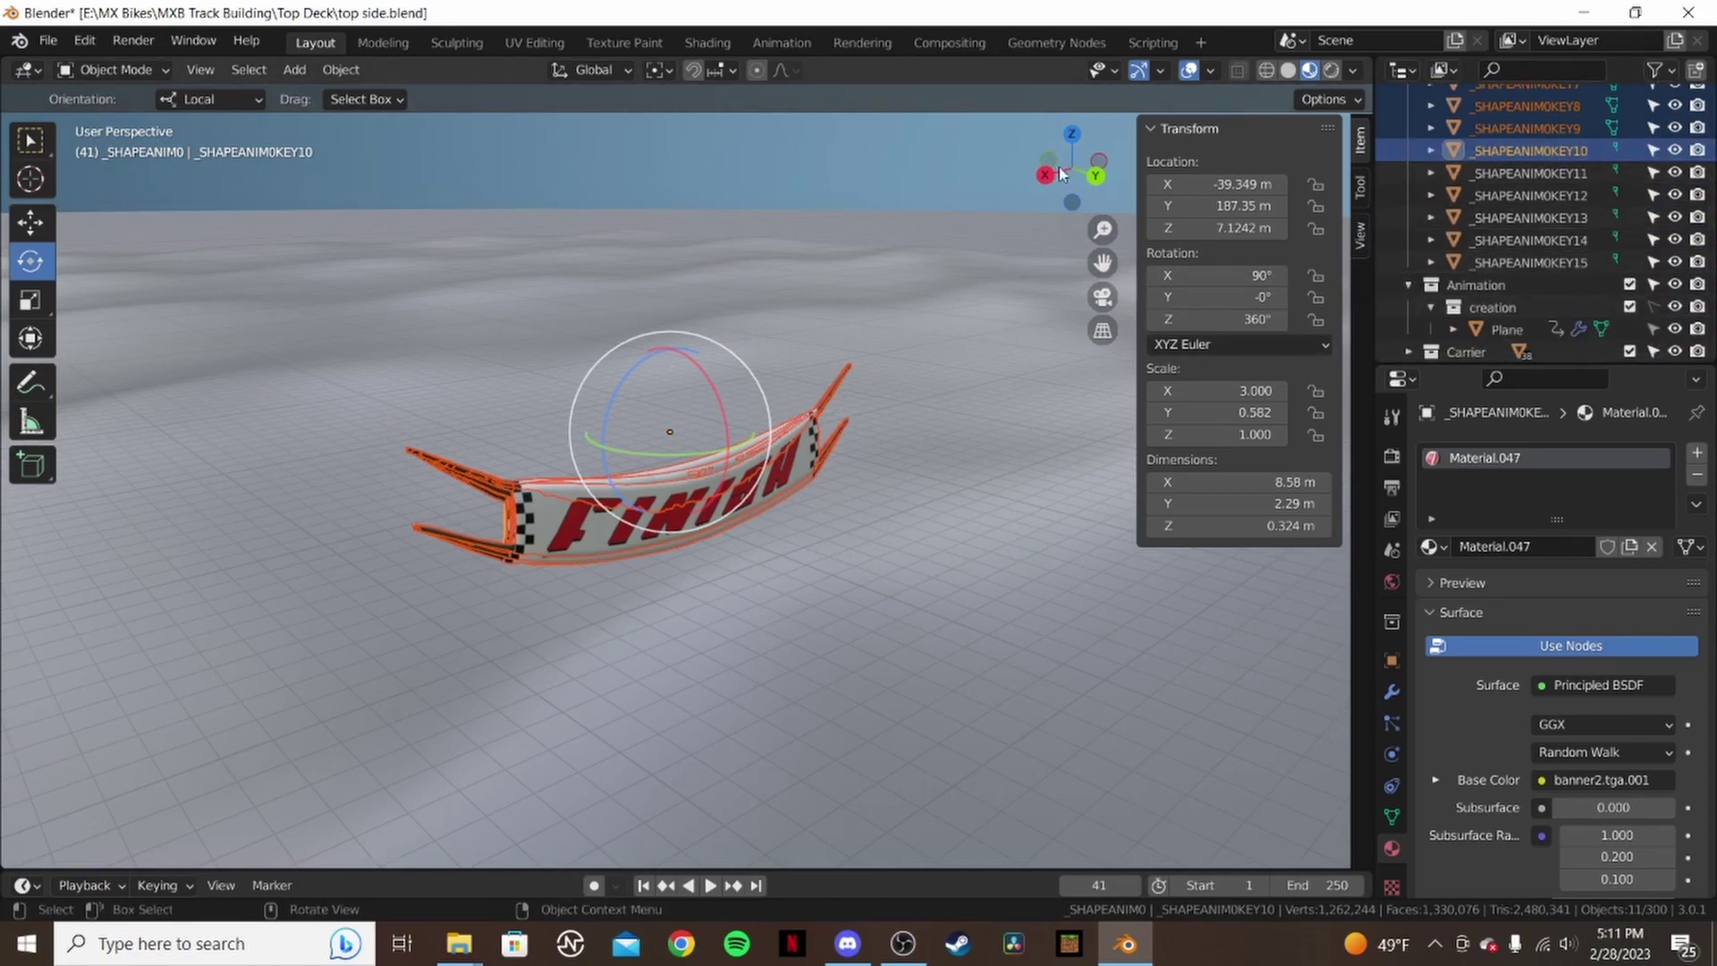
pyautogui.press('KP_Divide')
pyautogui.moveTo(887, 356); pyautogui.dragTo(749, 376, button='middle')
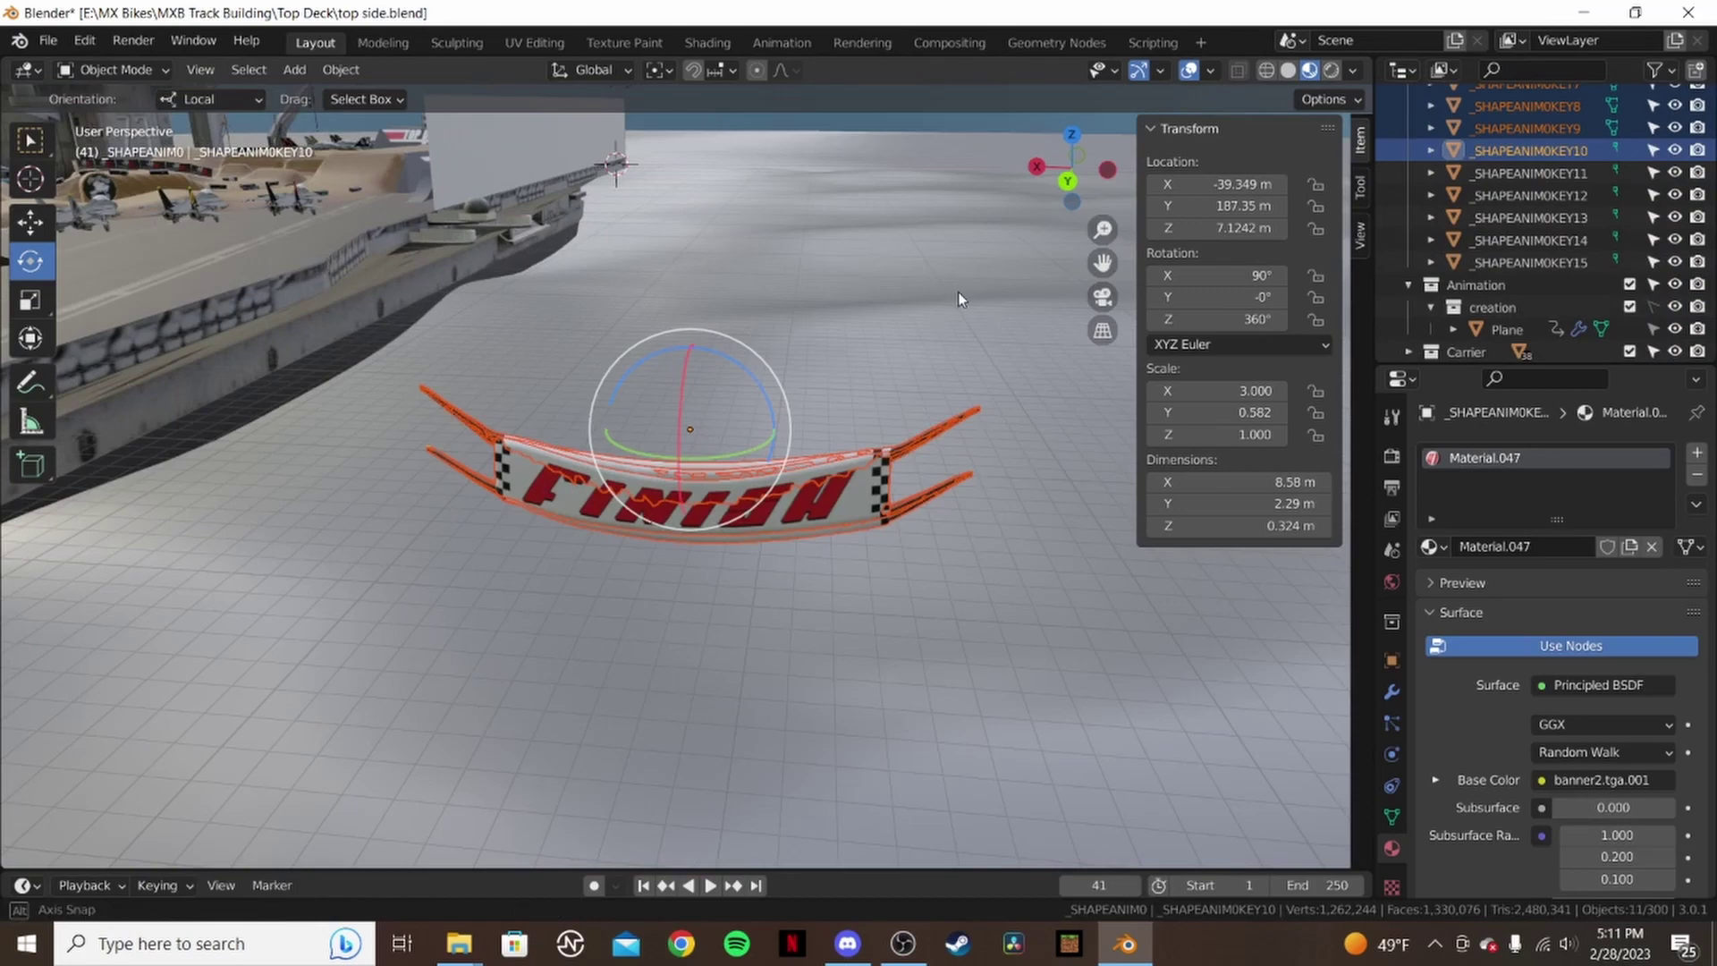
pyautogui.moveTo(957, 292); pyautogui.dragTo(773, 269, button='middle')
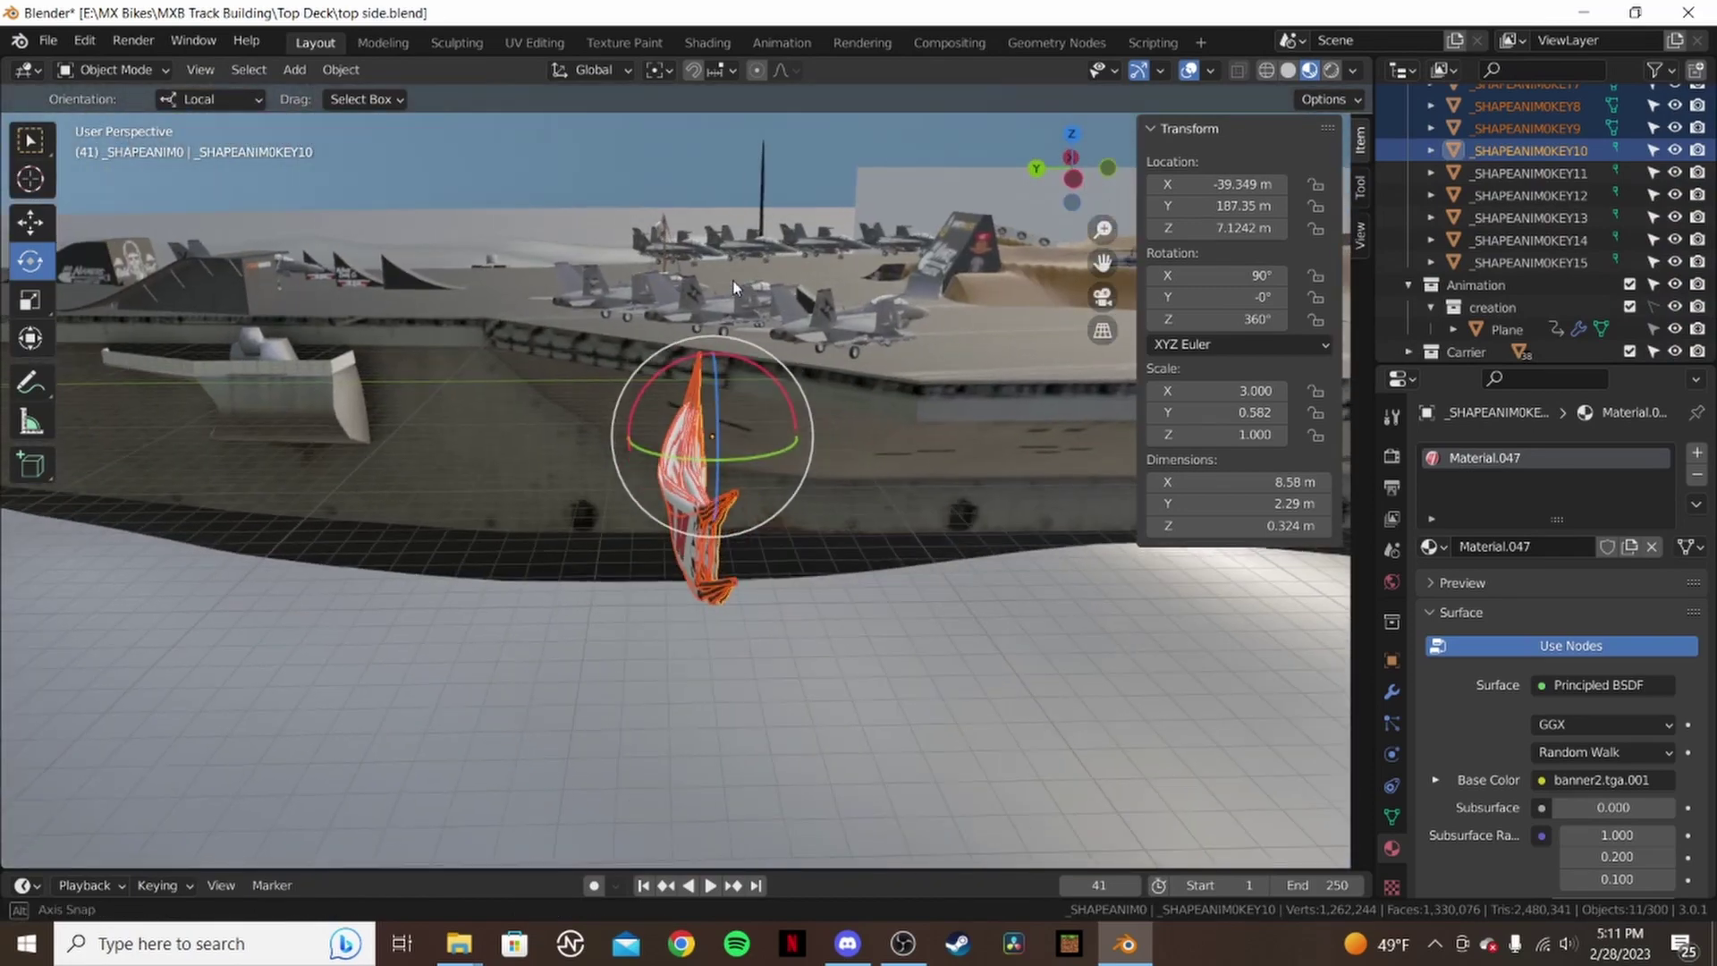
# - Try a Y location of -187.353 m for the banner objects, and revert their X and Y locations to positive values
pyautogui.click(1224, 207)
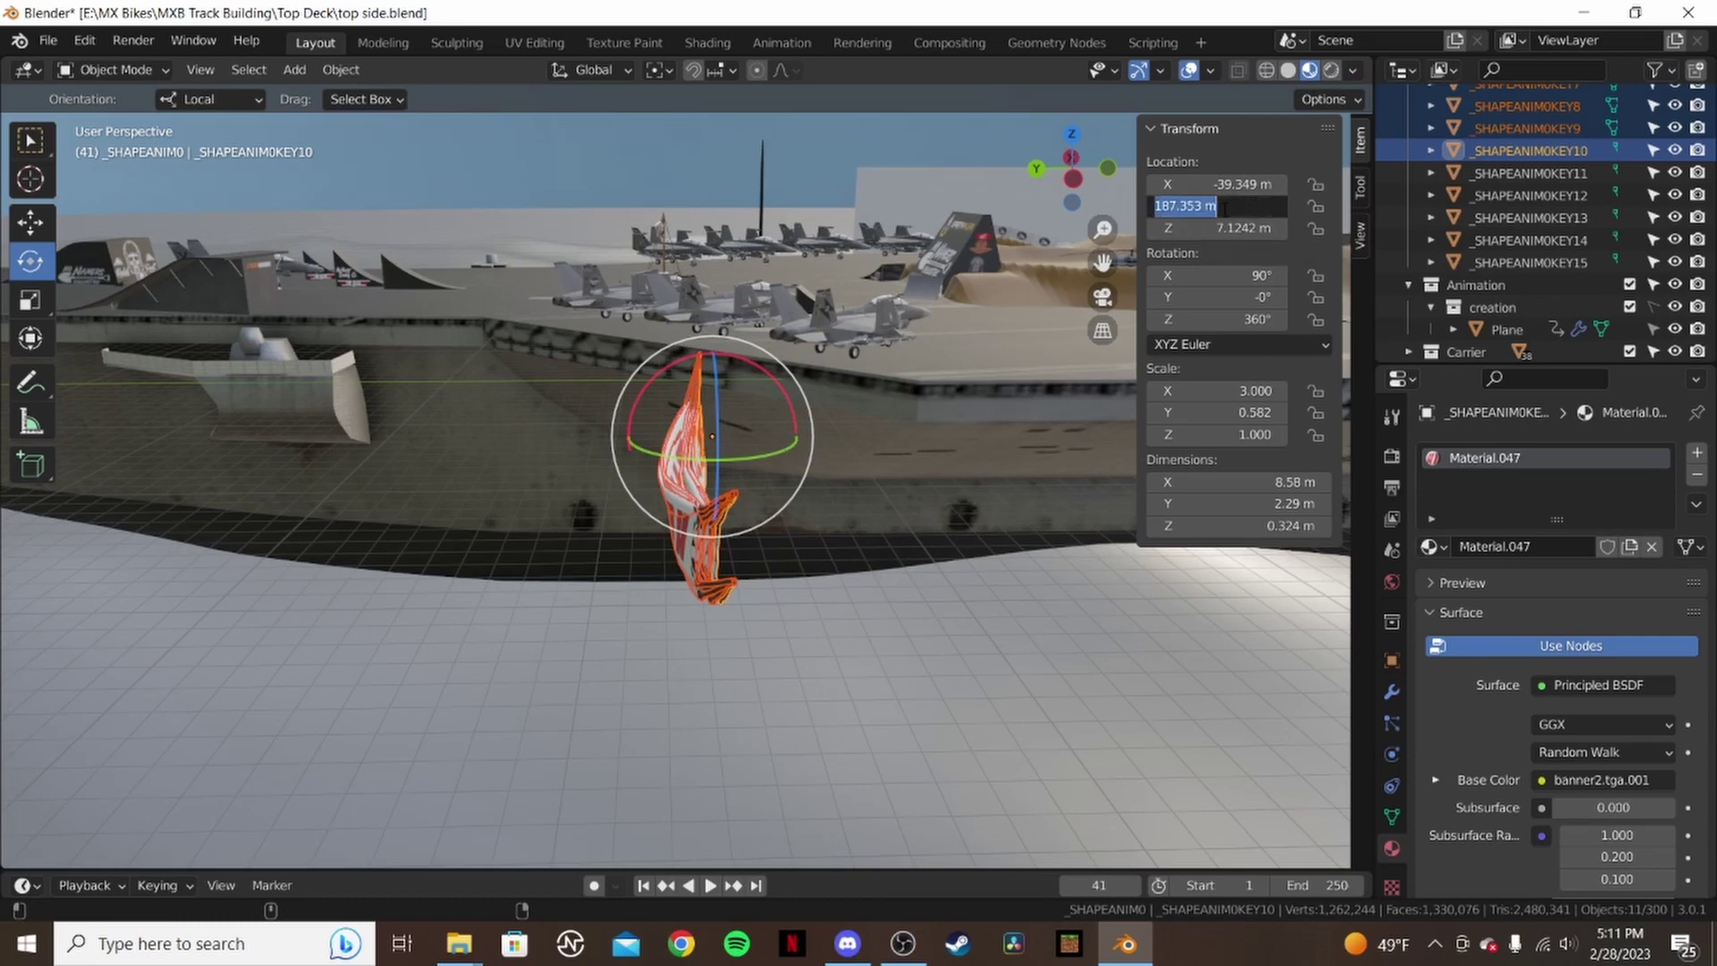
pyautogui.press('Home')
pyautogui.write('-')
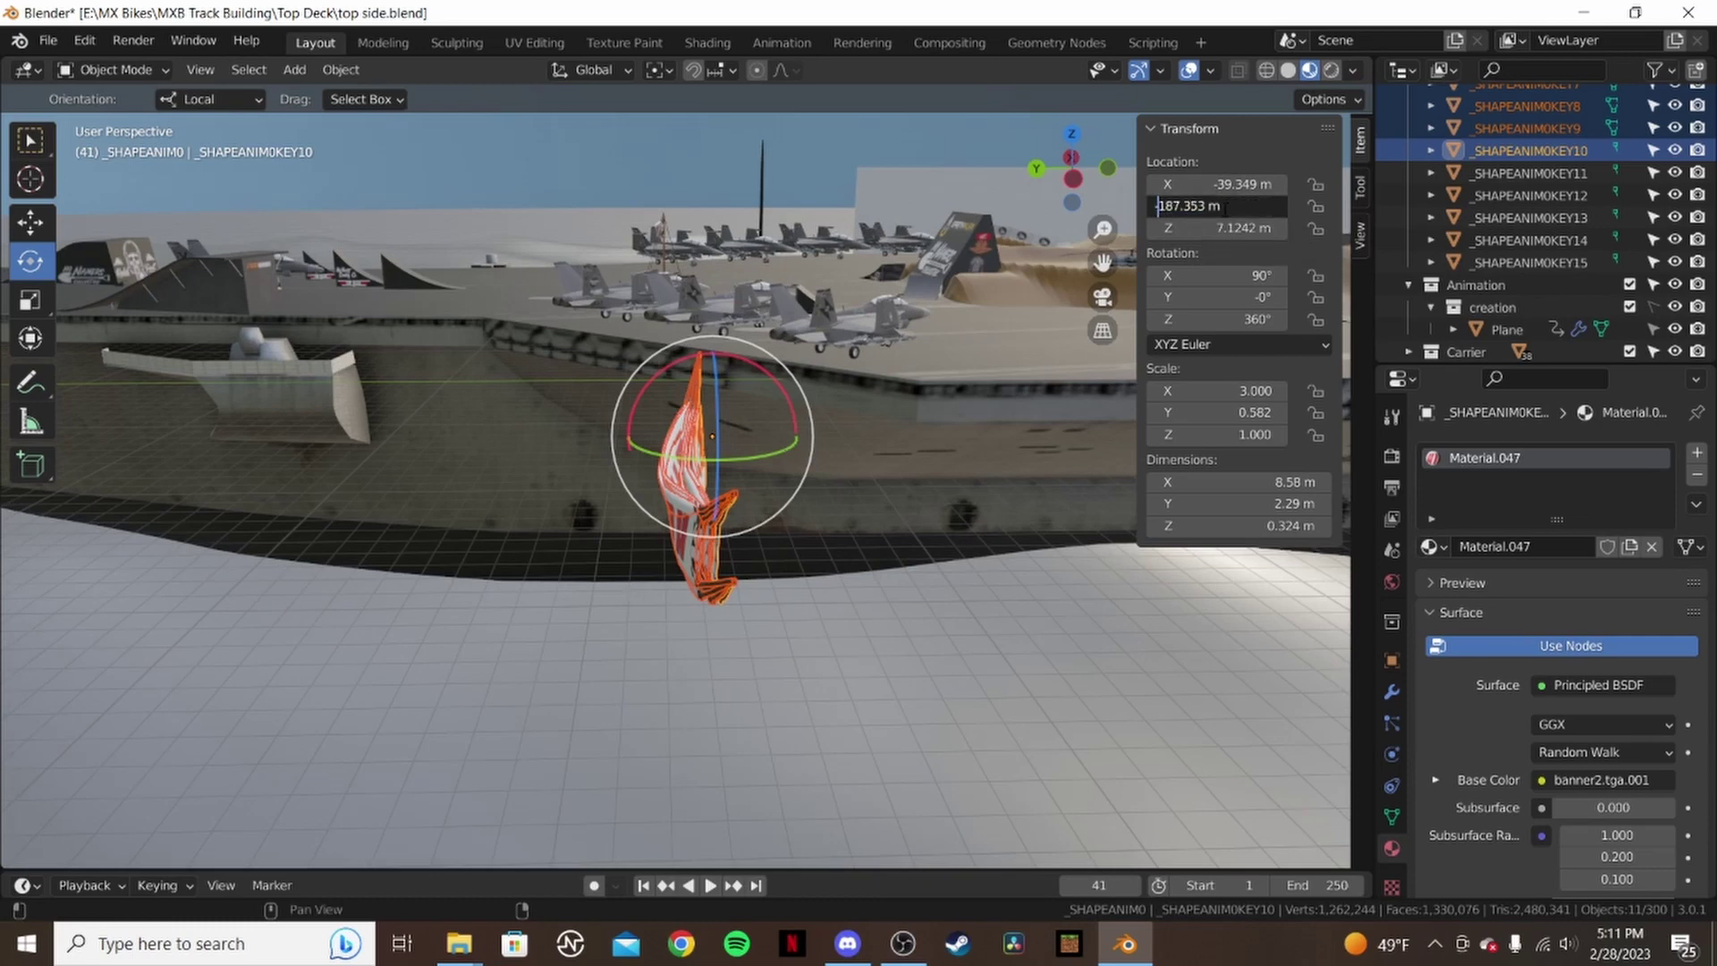
pyautogui.press('Return')
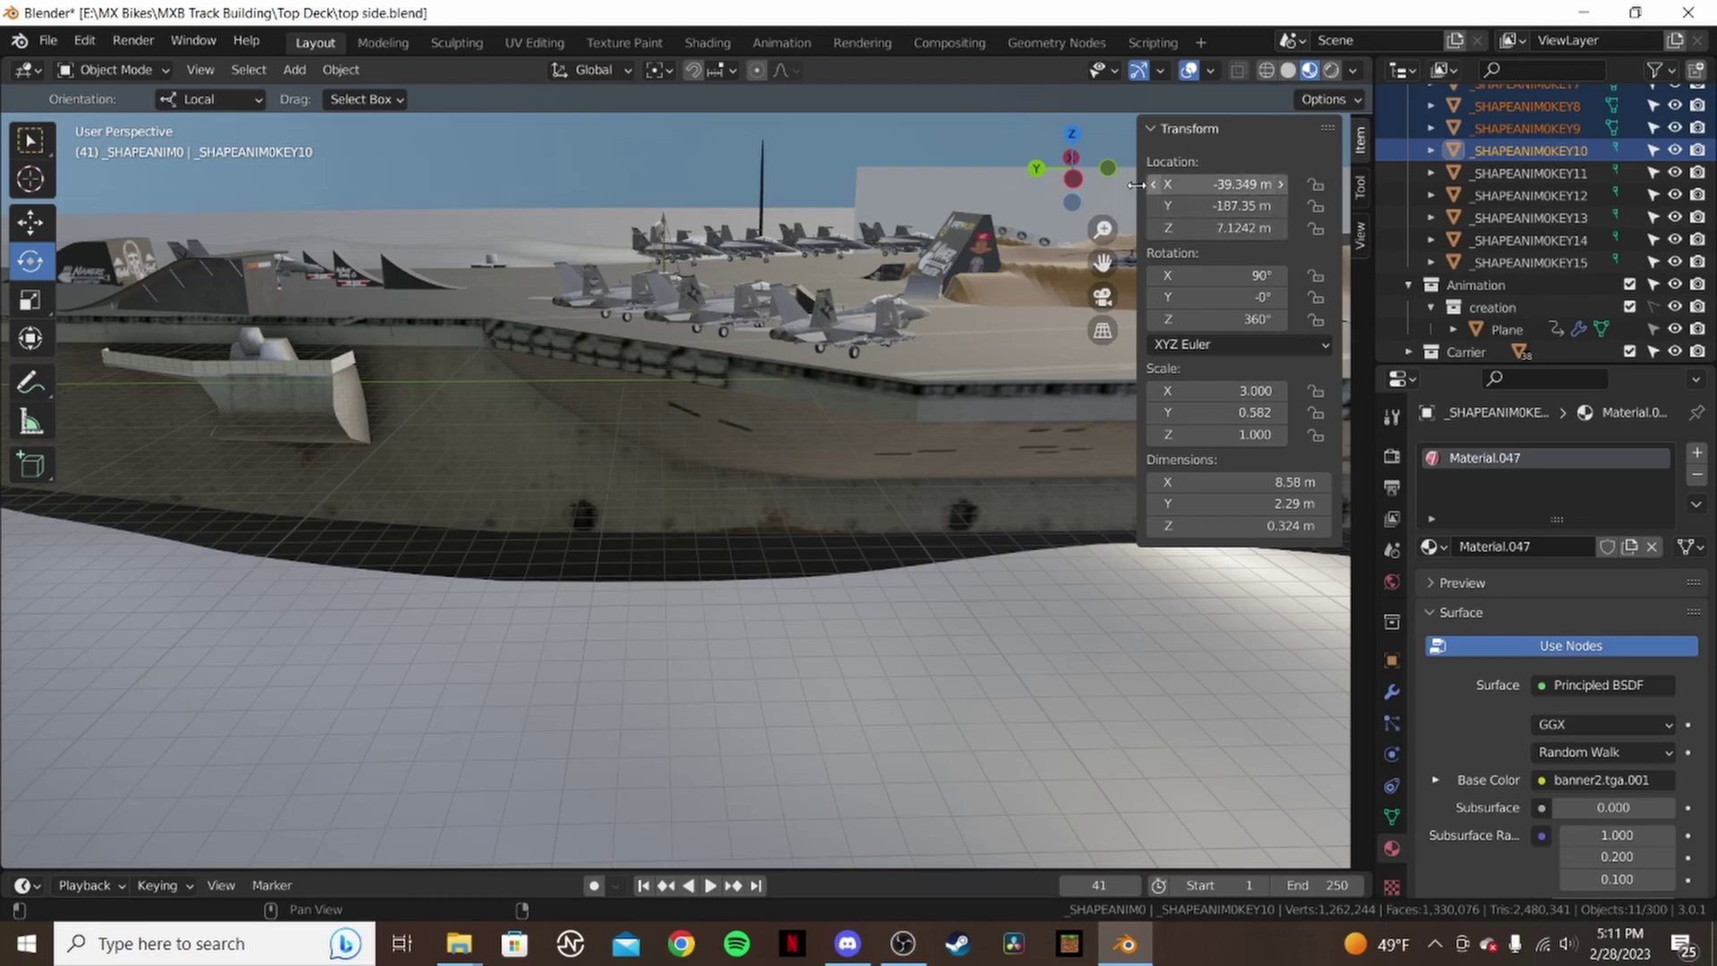
pyautogui.moveTo(817, 375); pyautogui.dragTo(1025, 338, button='middle')
pyautogui.moveTo(593, 290); pyautogui.dragTo(905, 367, button='middle')
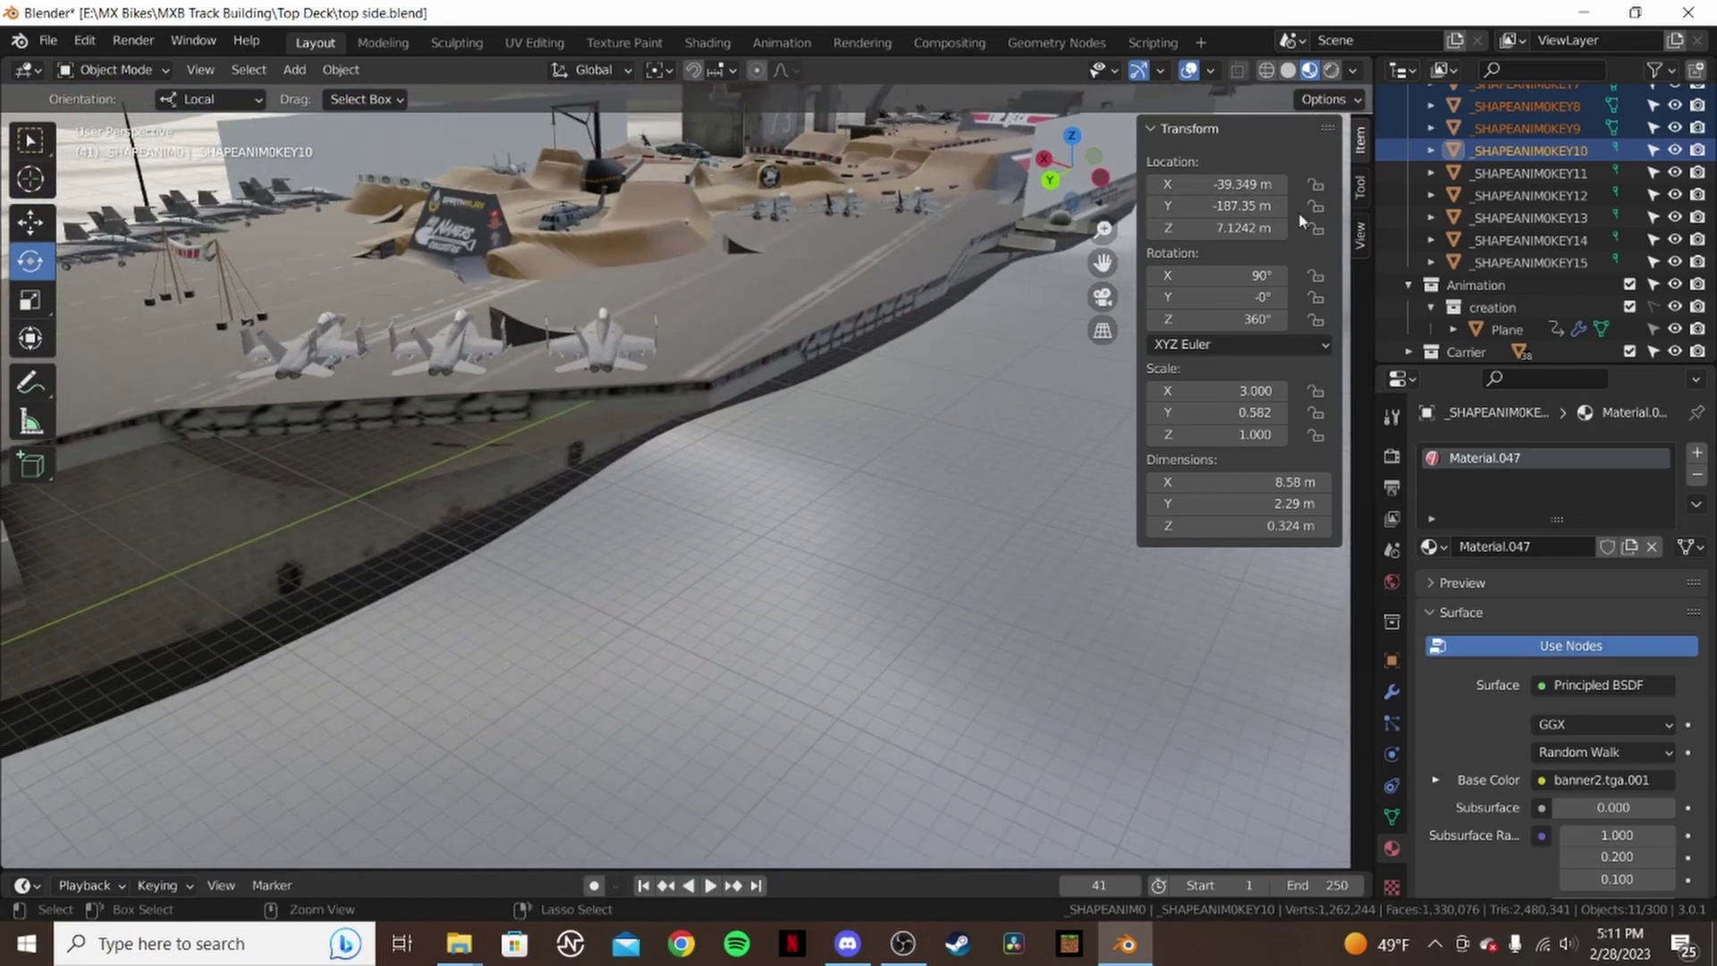
pyautogui.press('-')
pyautogui.press('-')
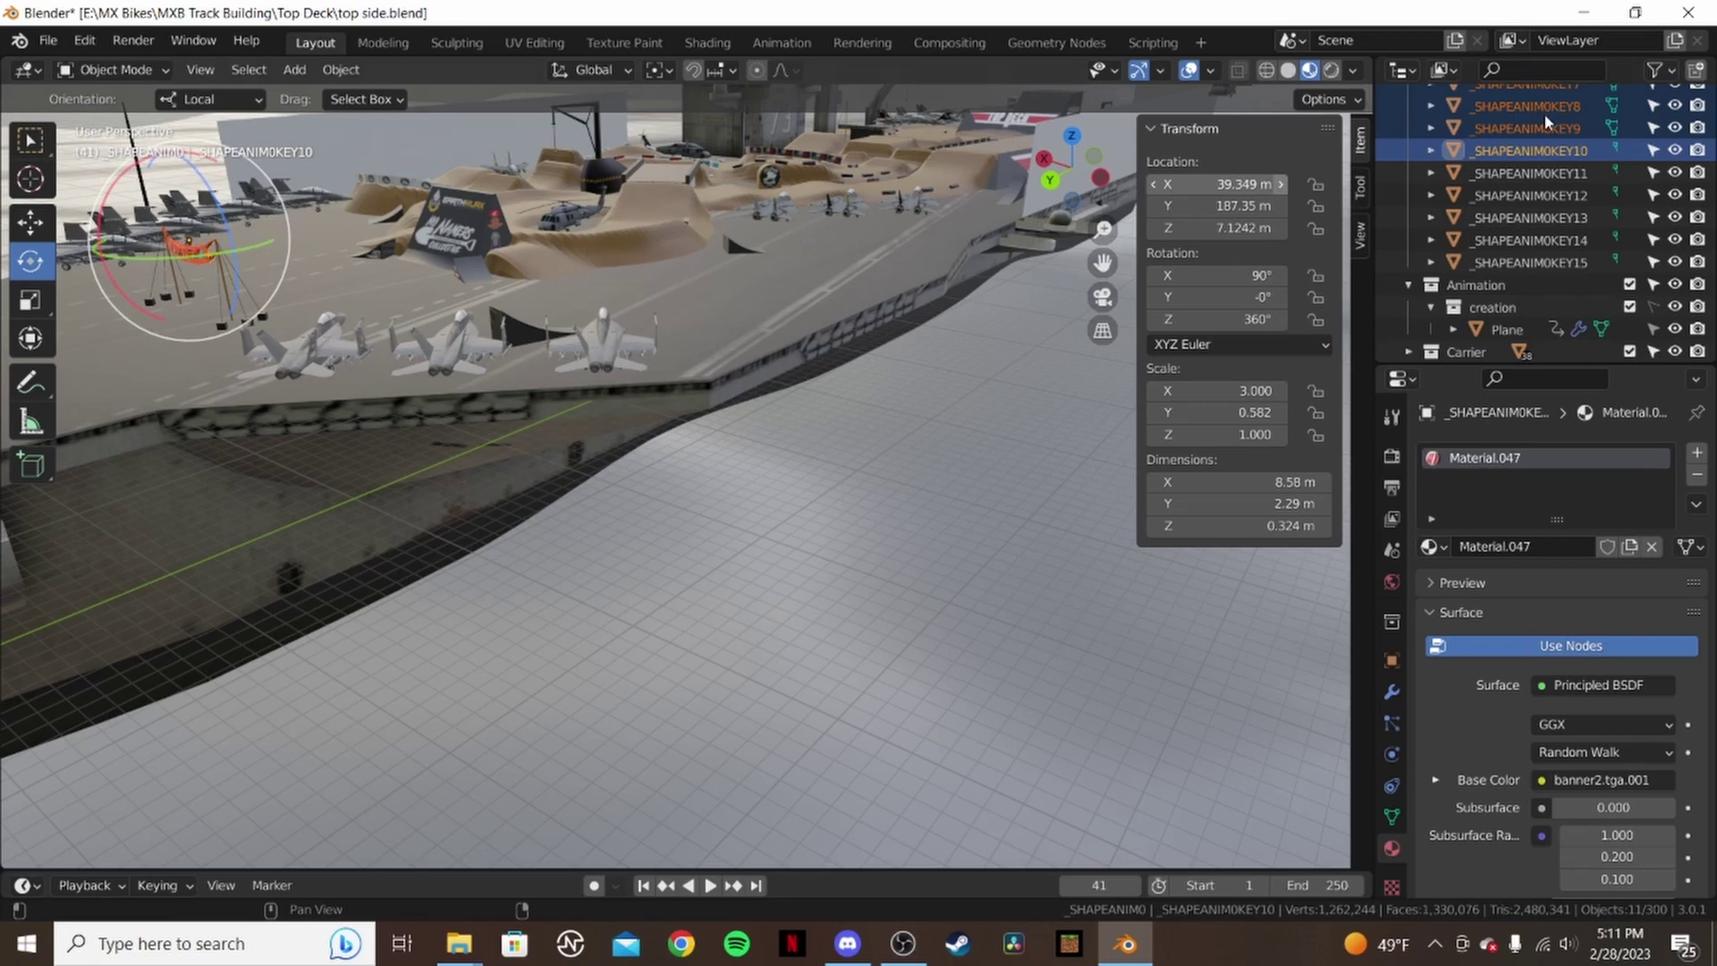
# - Select all banner animation objects from _SHAPEANIM0KEY0LOOP through _SHAPEANIM0KEY15 and frame them between the poles
pyautogui.click(1531, 262)
pyautogui.scroll(4, 1538, 224)
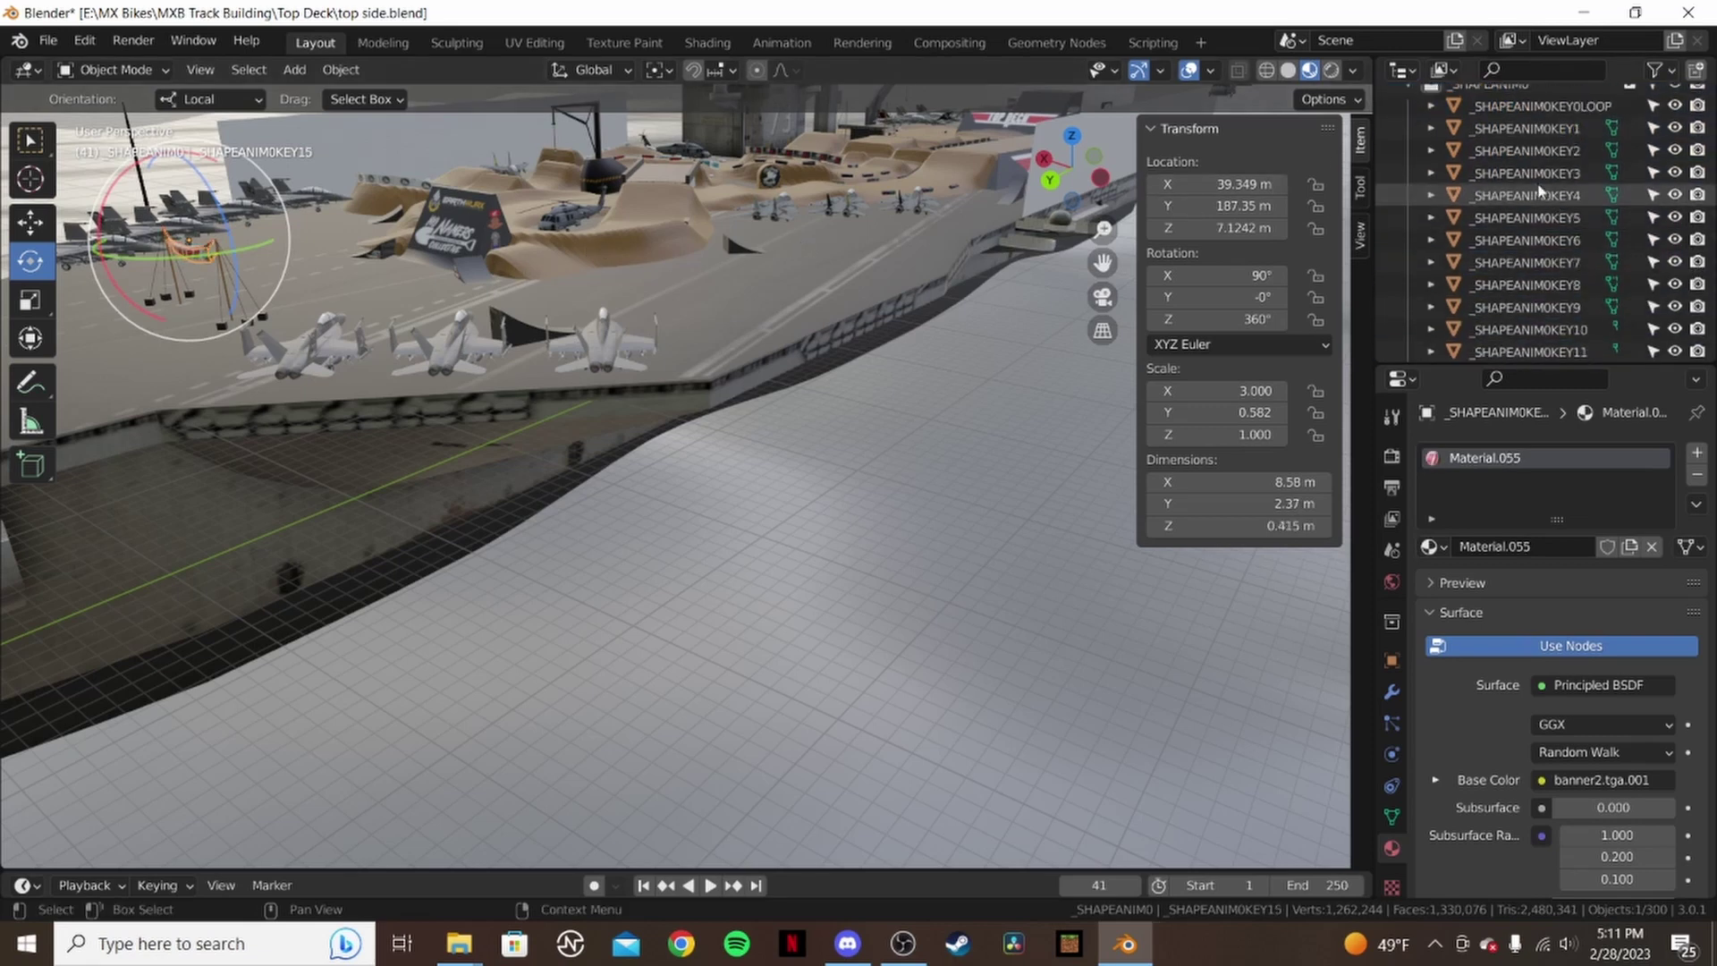
pyautogui.scroll(3, 1538, 190)
pyautogui.keyDown('shift'); pyautogui.click(1547, 143); pyautogui.keyUp('shift')
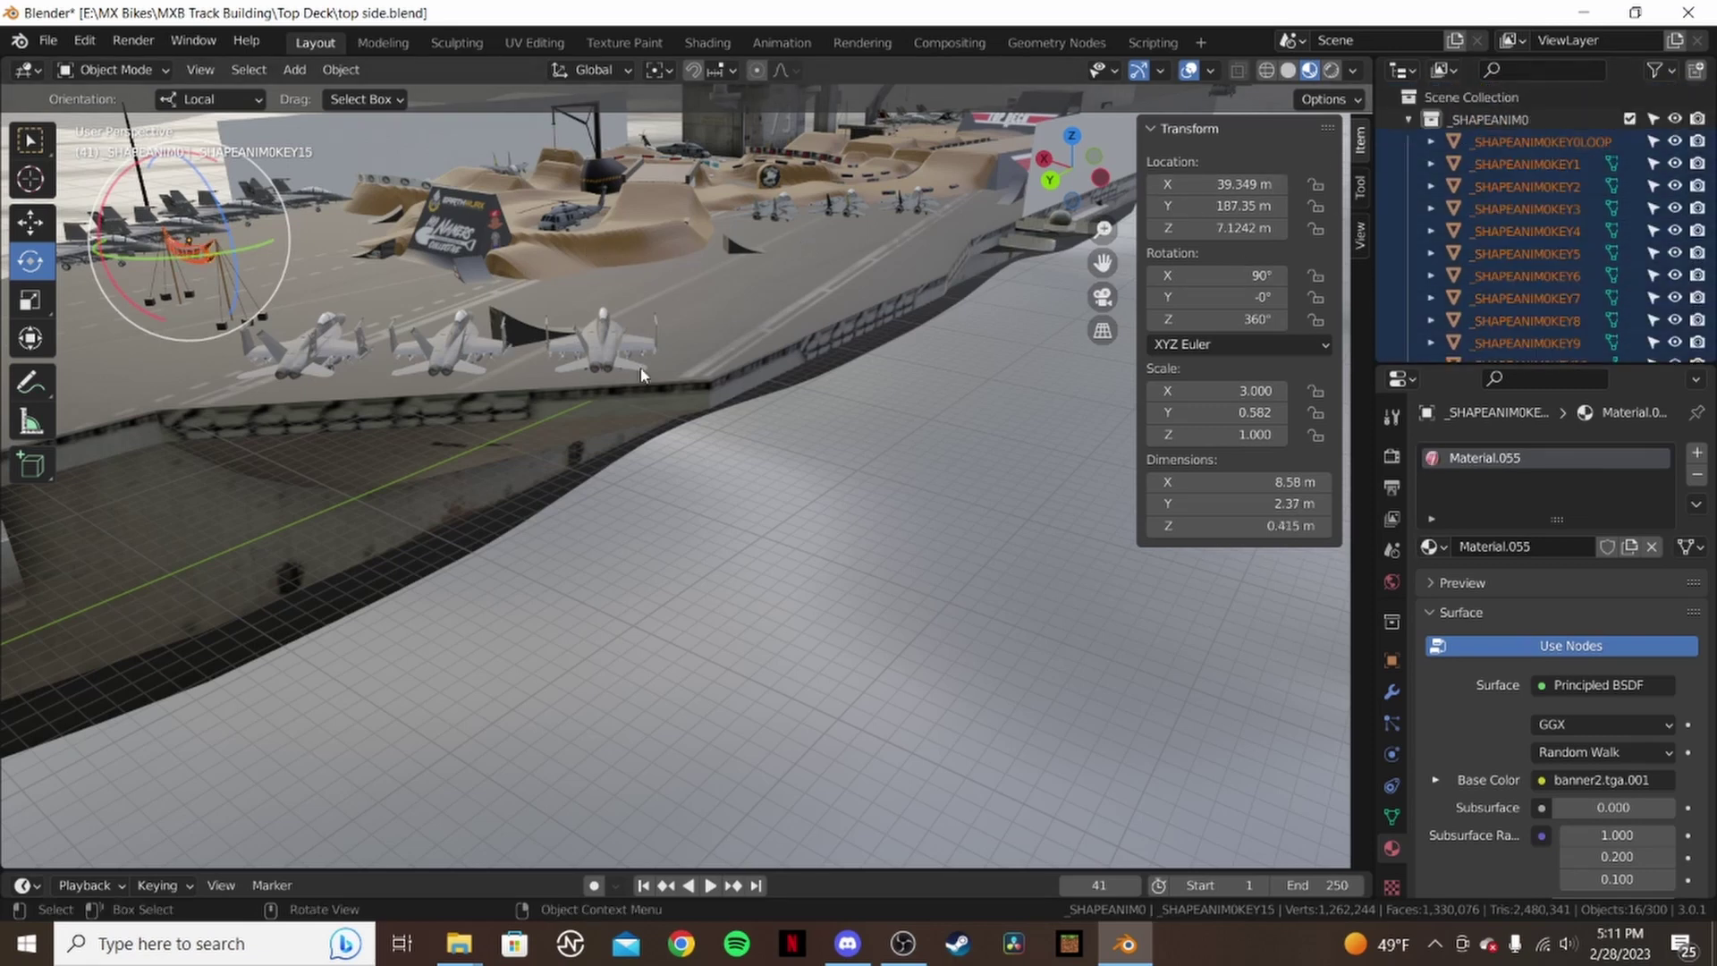
pyautogui.press('KP_Decimal')
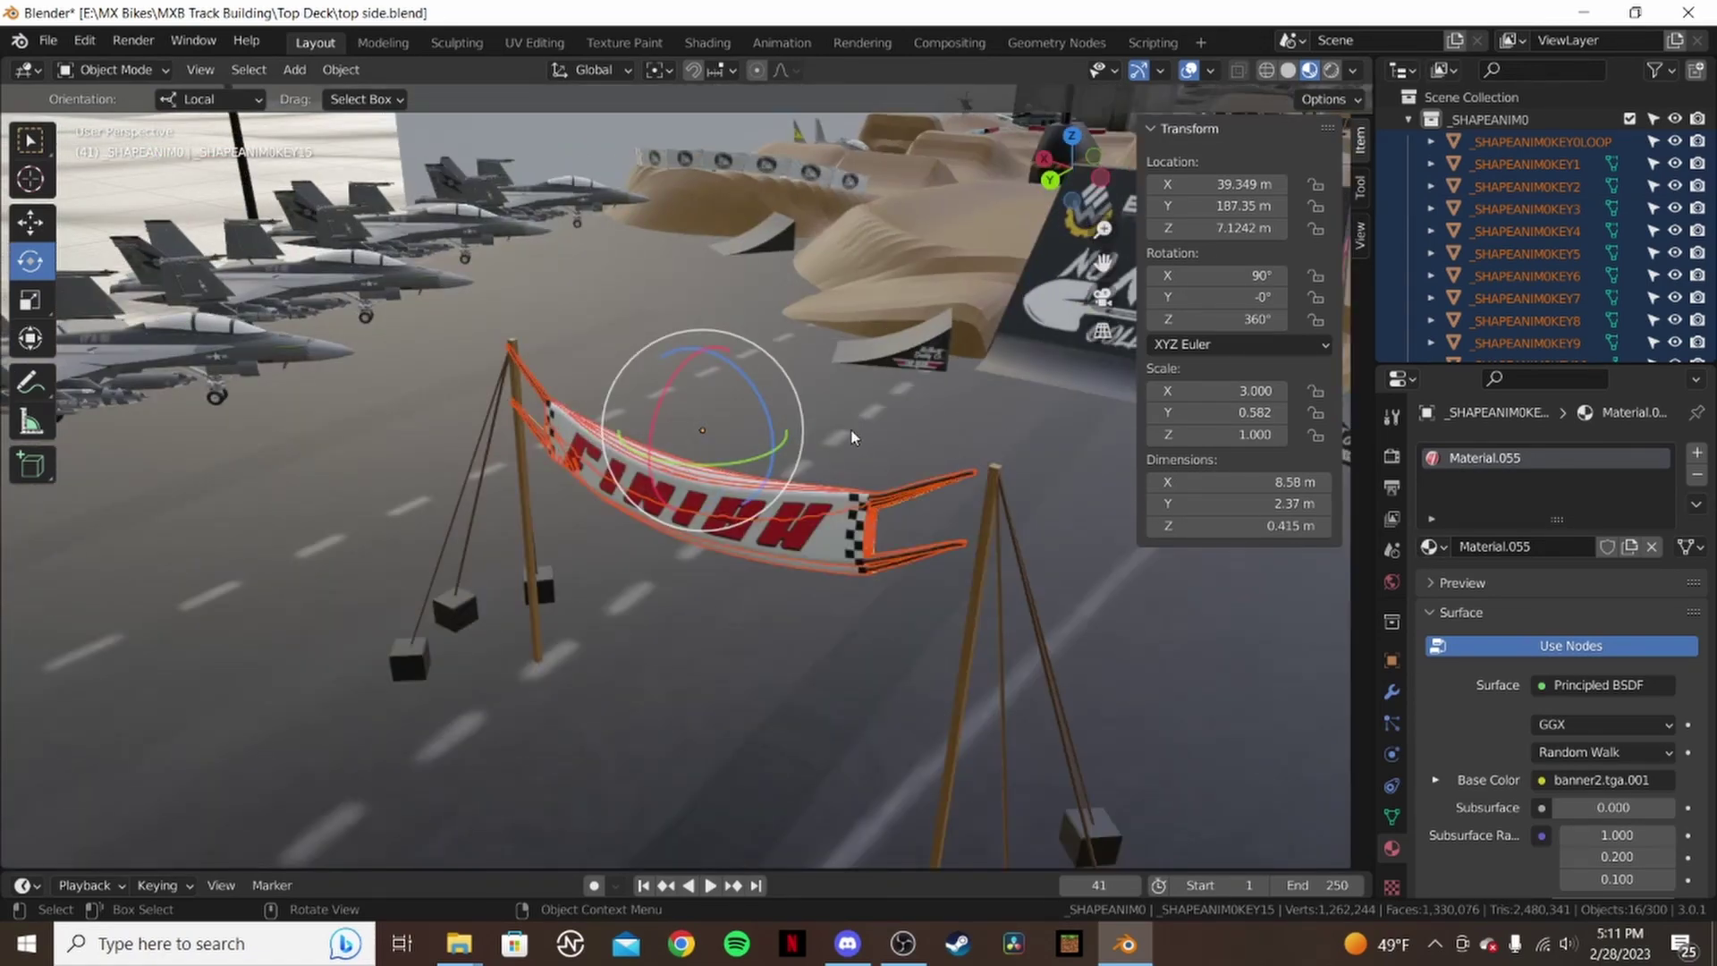
# - Rotate the selected banner animation objects by -180° around the global Z axis
pyautogui.write('rz-18')
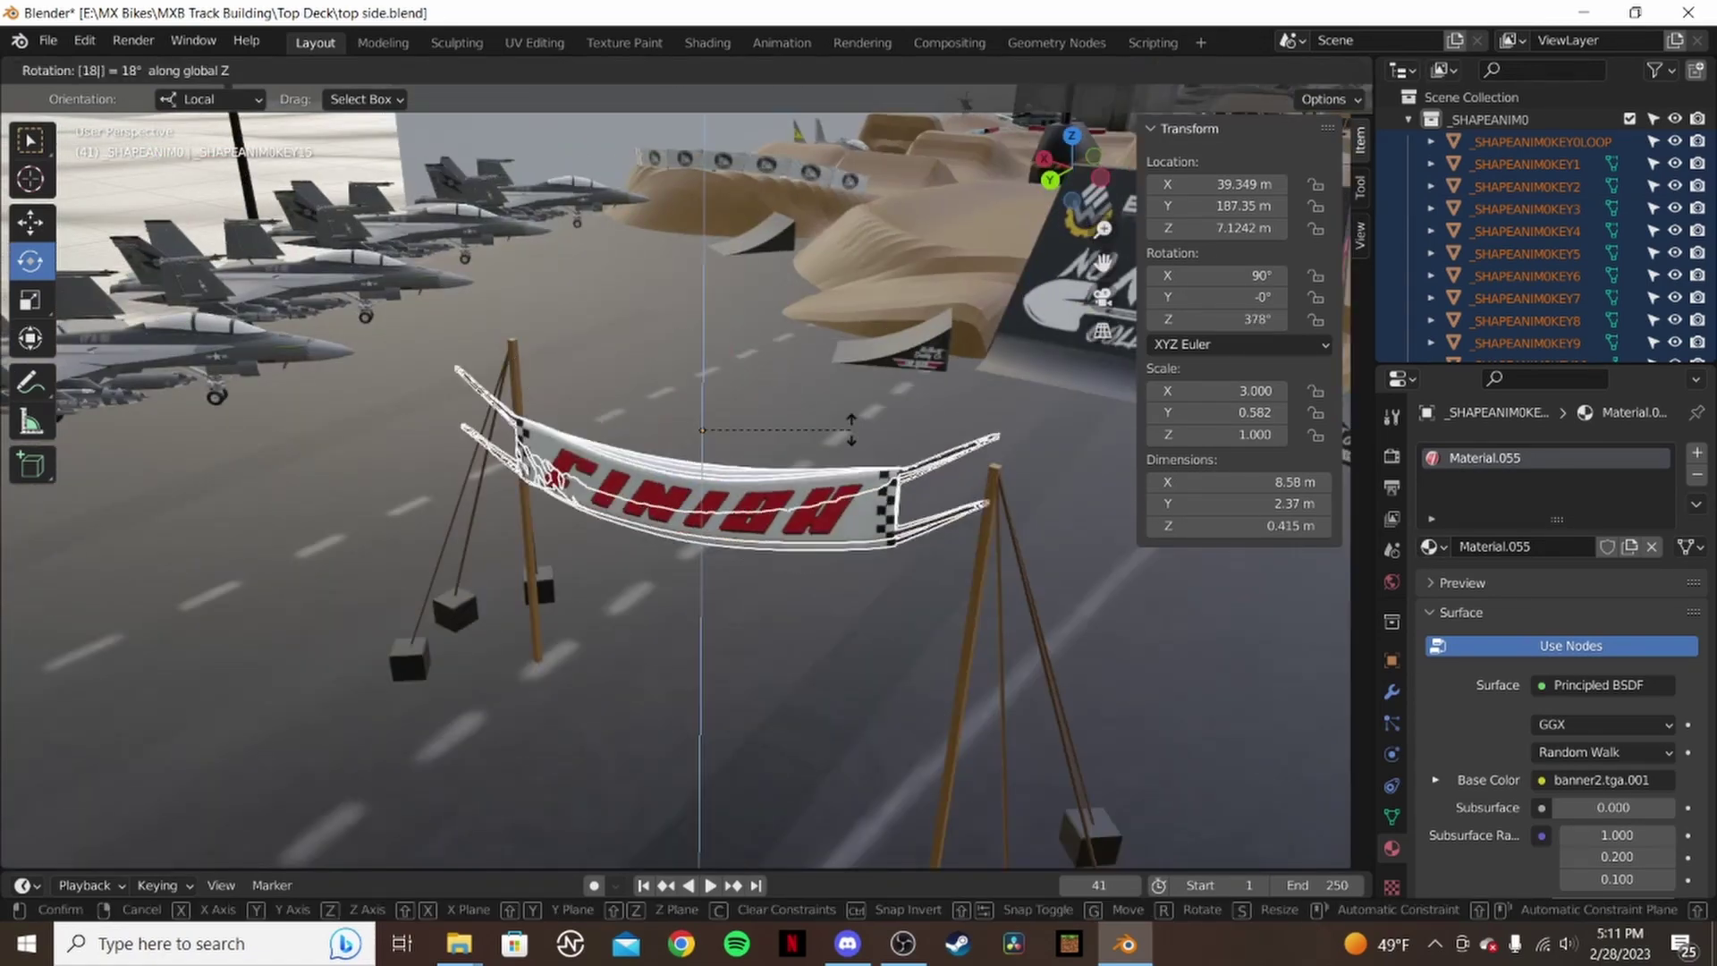
pyautogui.press('BackSpace')
pyautogui.write('0')
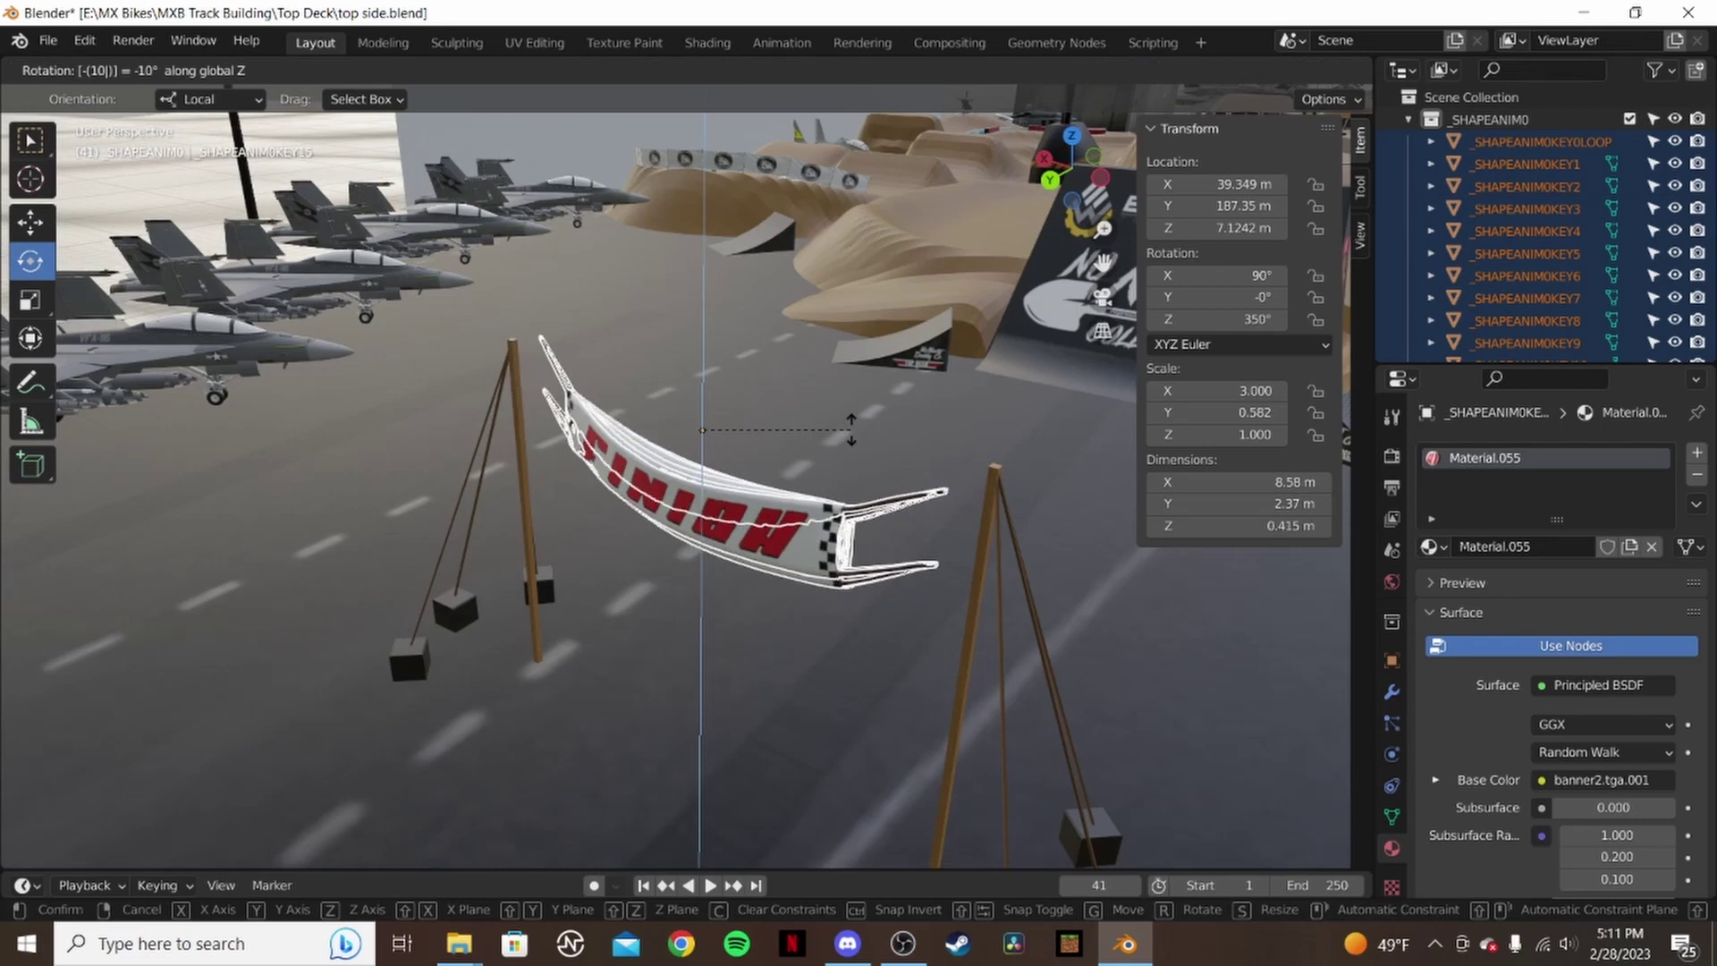
pyautogui.press('BackSpace')
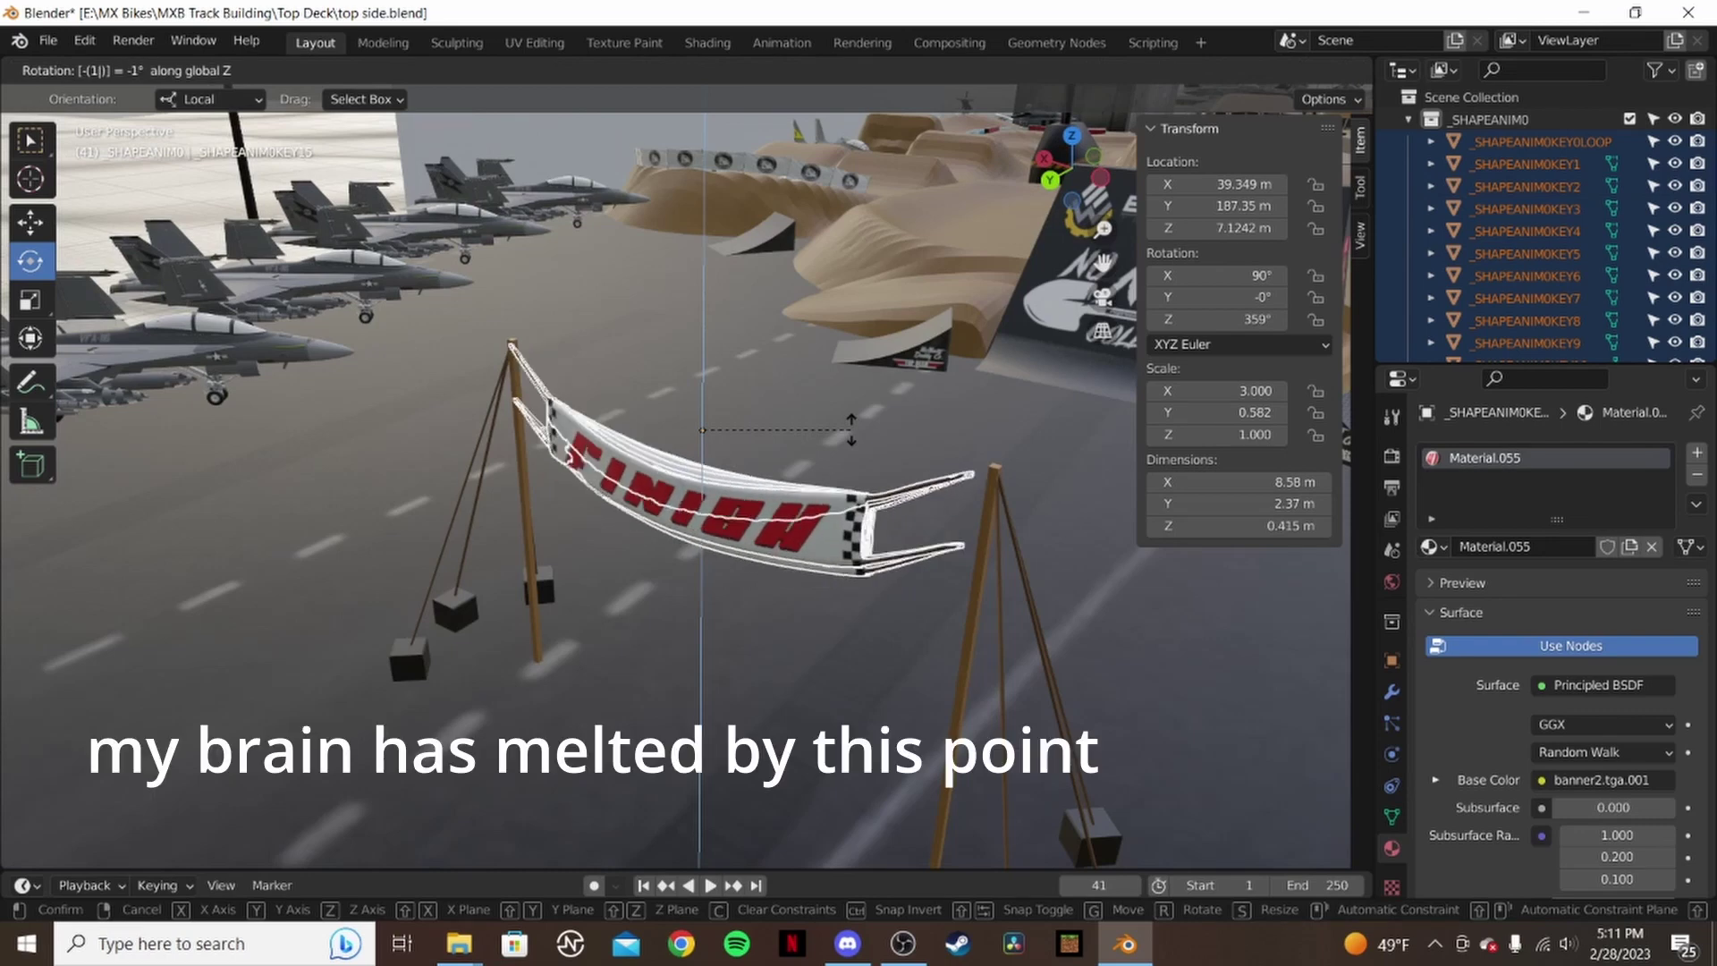
pyautogui.write('8')
pyautogui.press('BackSpace')
pyautogui.write('8')
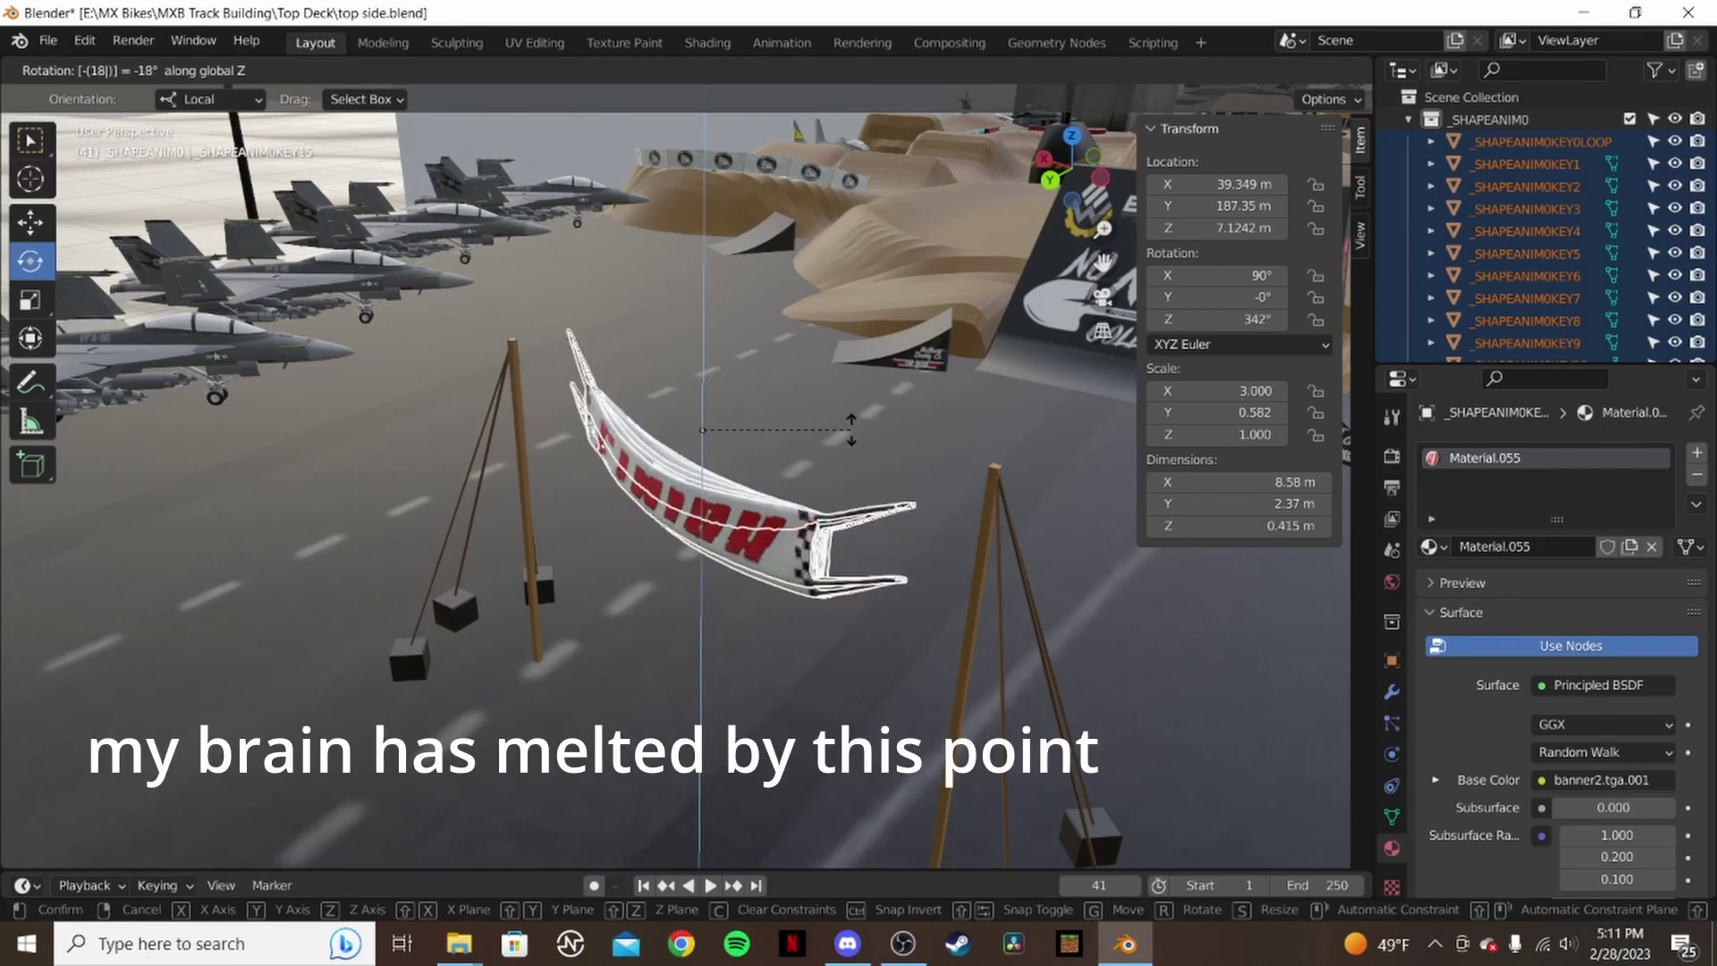
pyautogui.write('0')
pyautogui.press('Return')
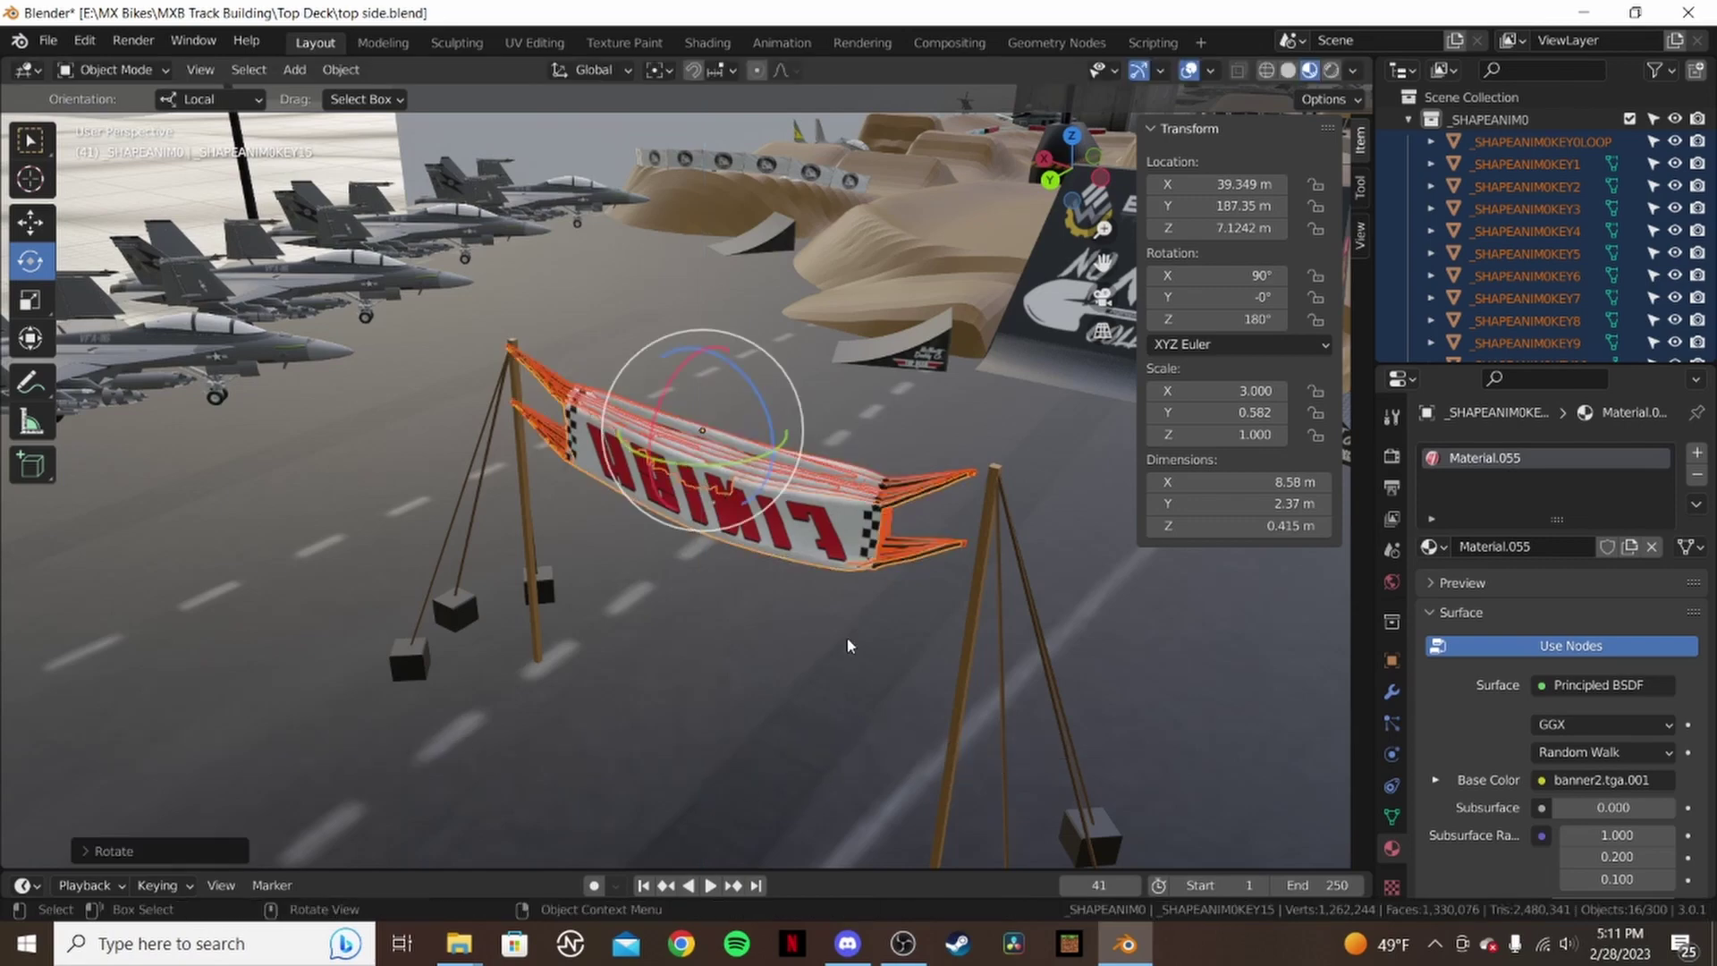
# - Check which way the banner's lettering faces on the deck, and rotate the objects 180° around global Z
pyautogui.moveTo(847, 641); pyautogui.dragTo(986, 340, button='middle')
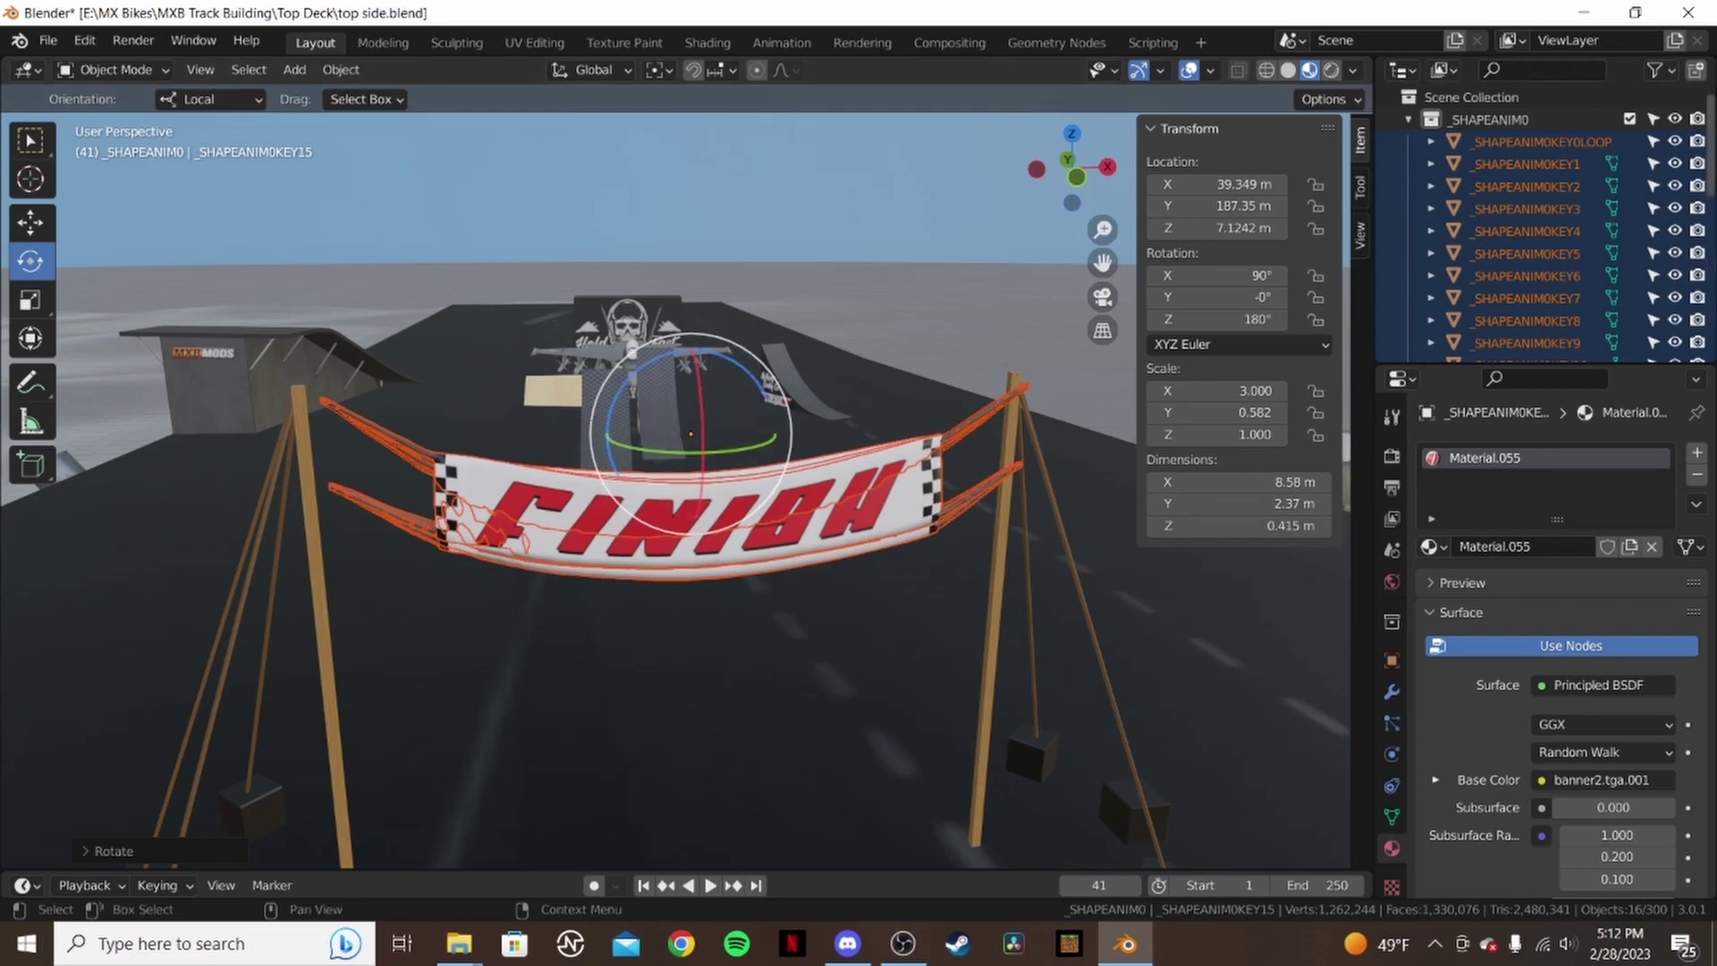
pyautogui.scroll(-3, 1547, 223)
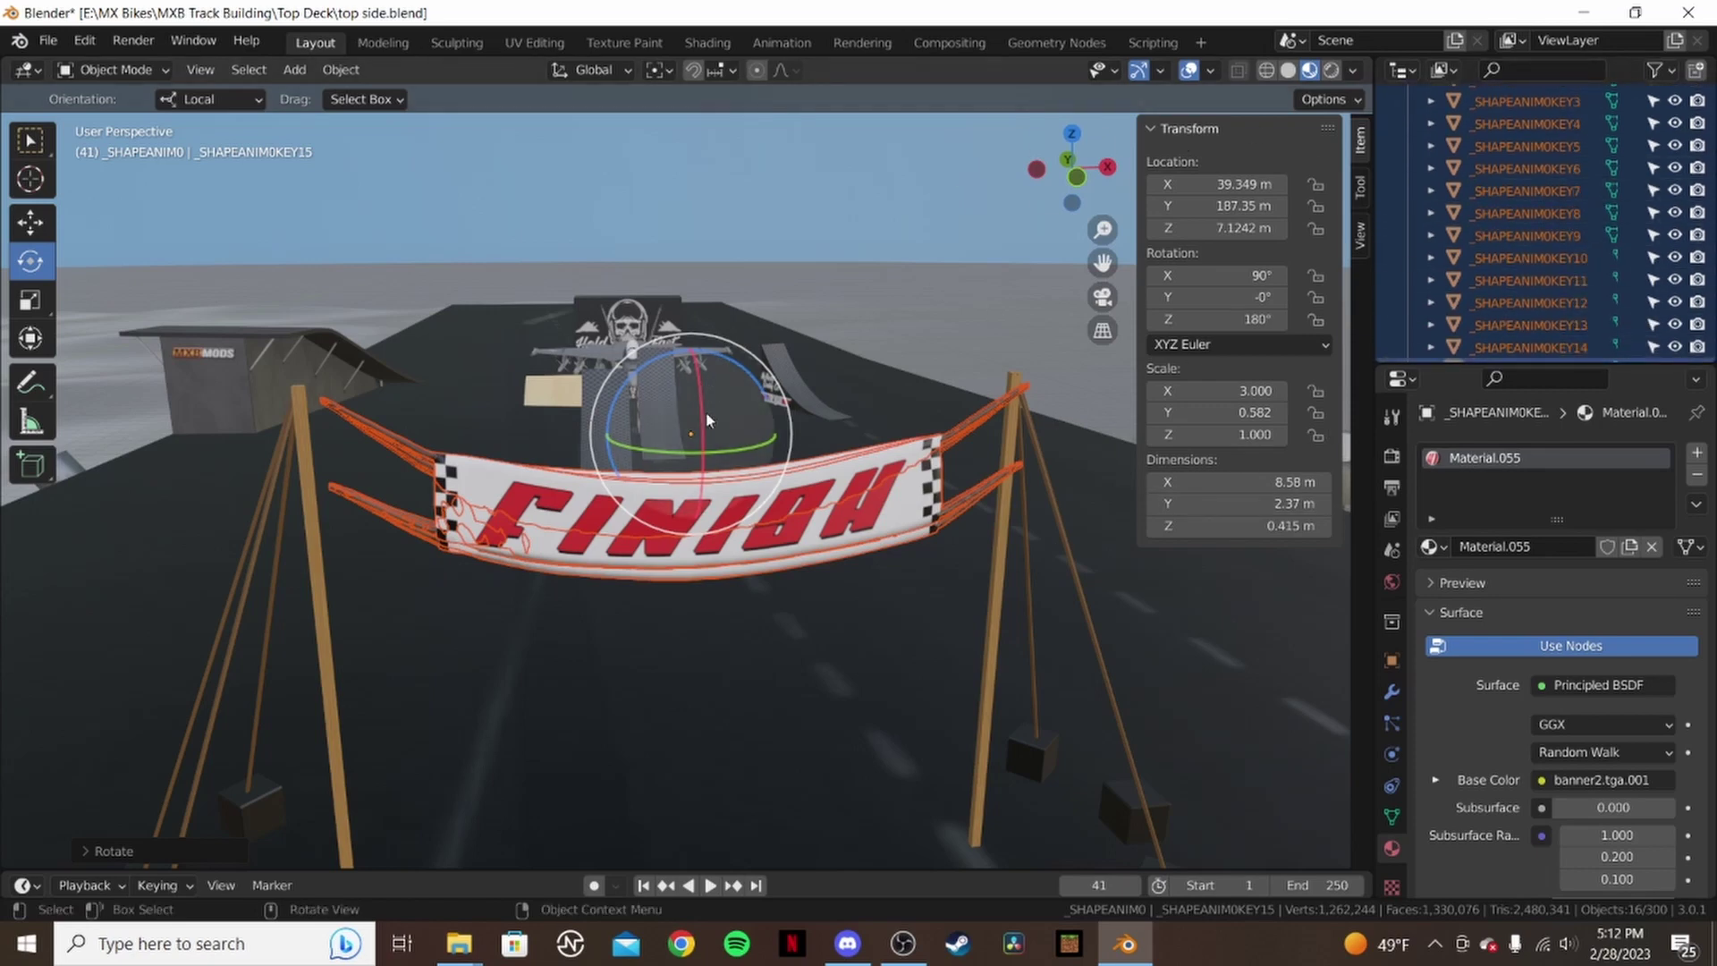
pyautogui.moveTo(706, 461); pyautogui.dragTo(751, 474, button='middle')
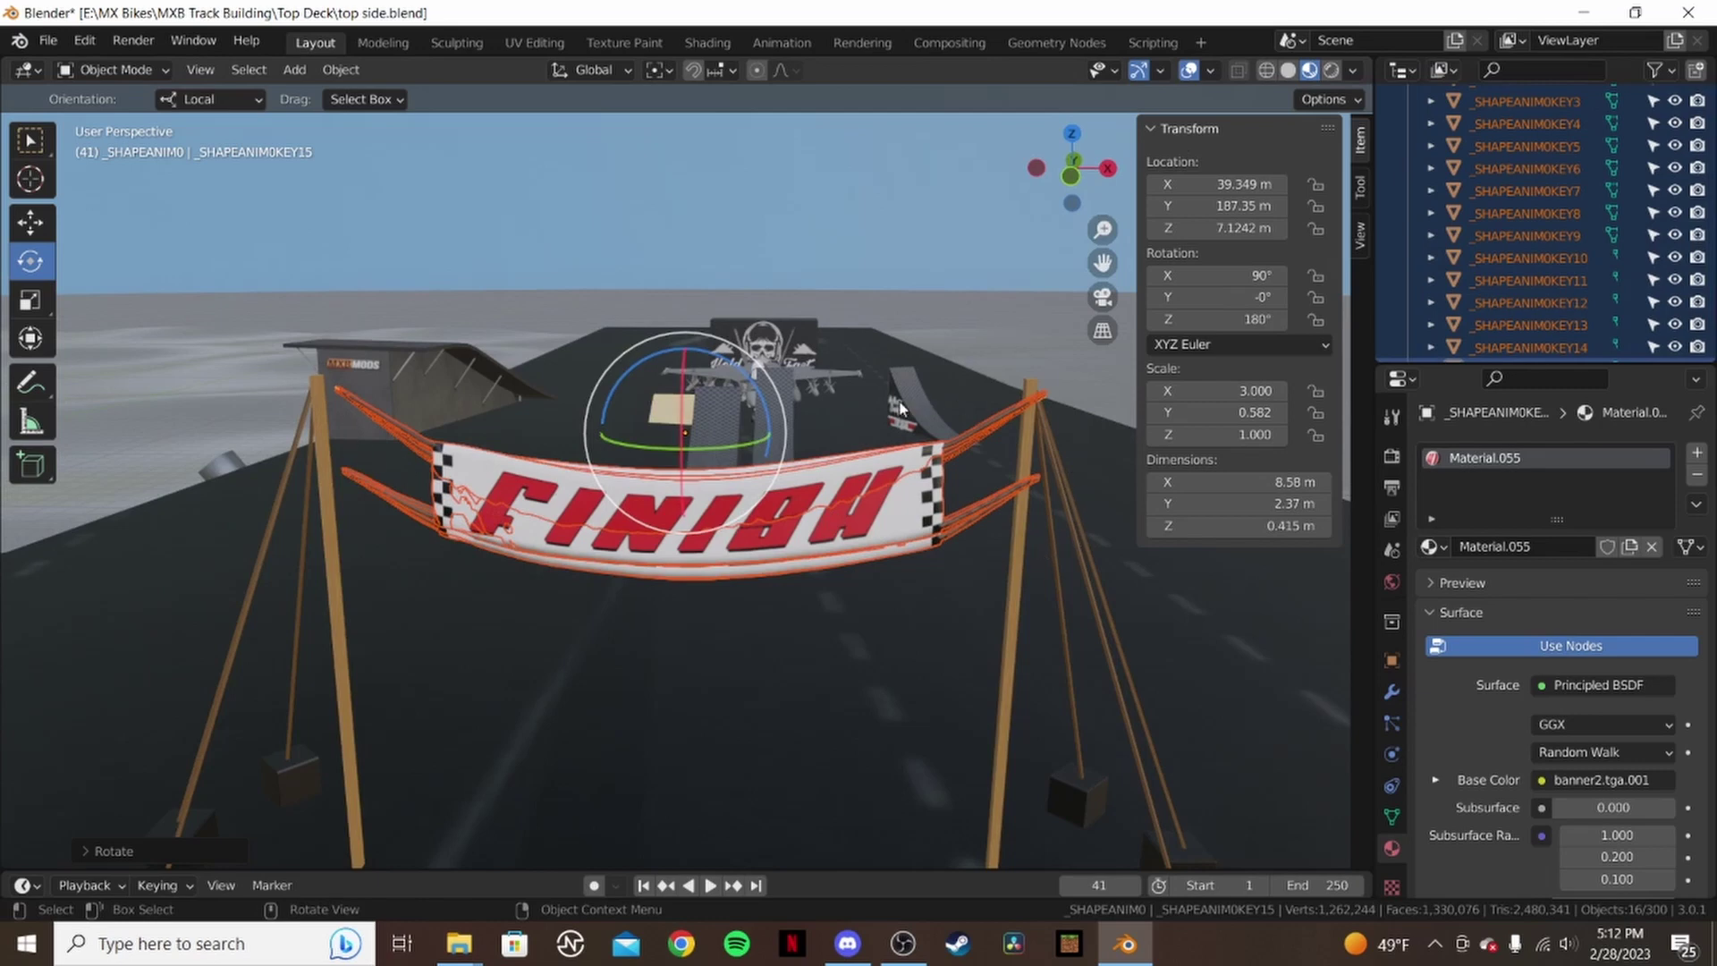
pyautogui.moveTo(901, 409); pyautogui.dragTo(705, 453, button='middle')
pyautogui.moveTo(705, 453); pyautogui.dragTo(706, 447)
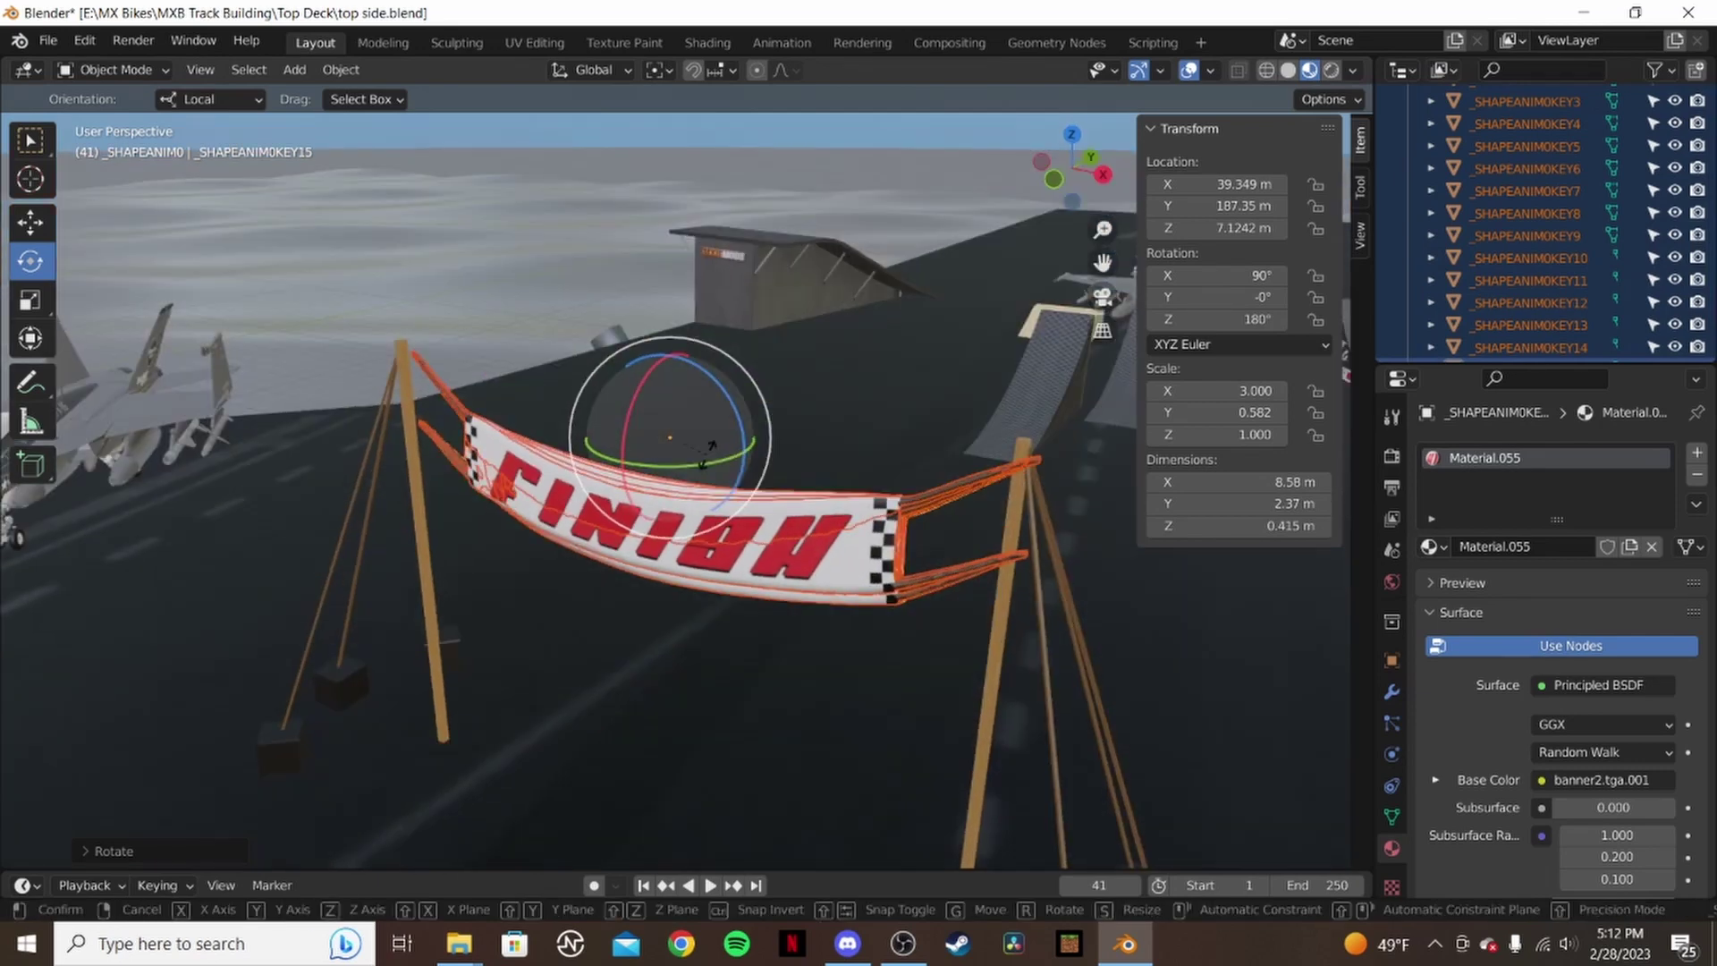
pyautogui.write('z18')
pyautogui.press('BackSpace')
pyautogui.write('8')
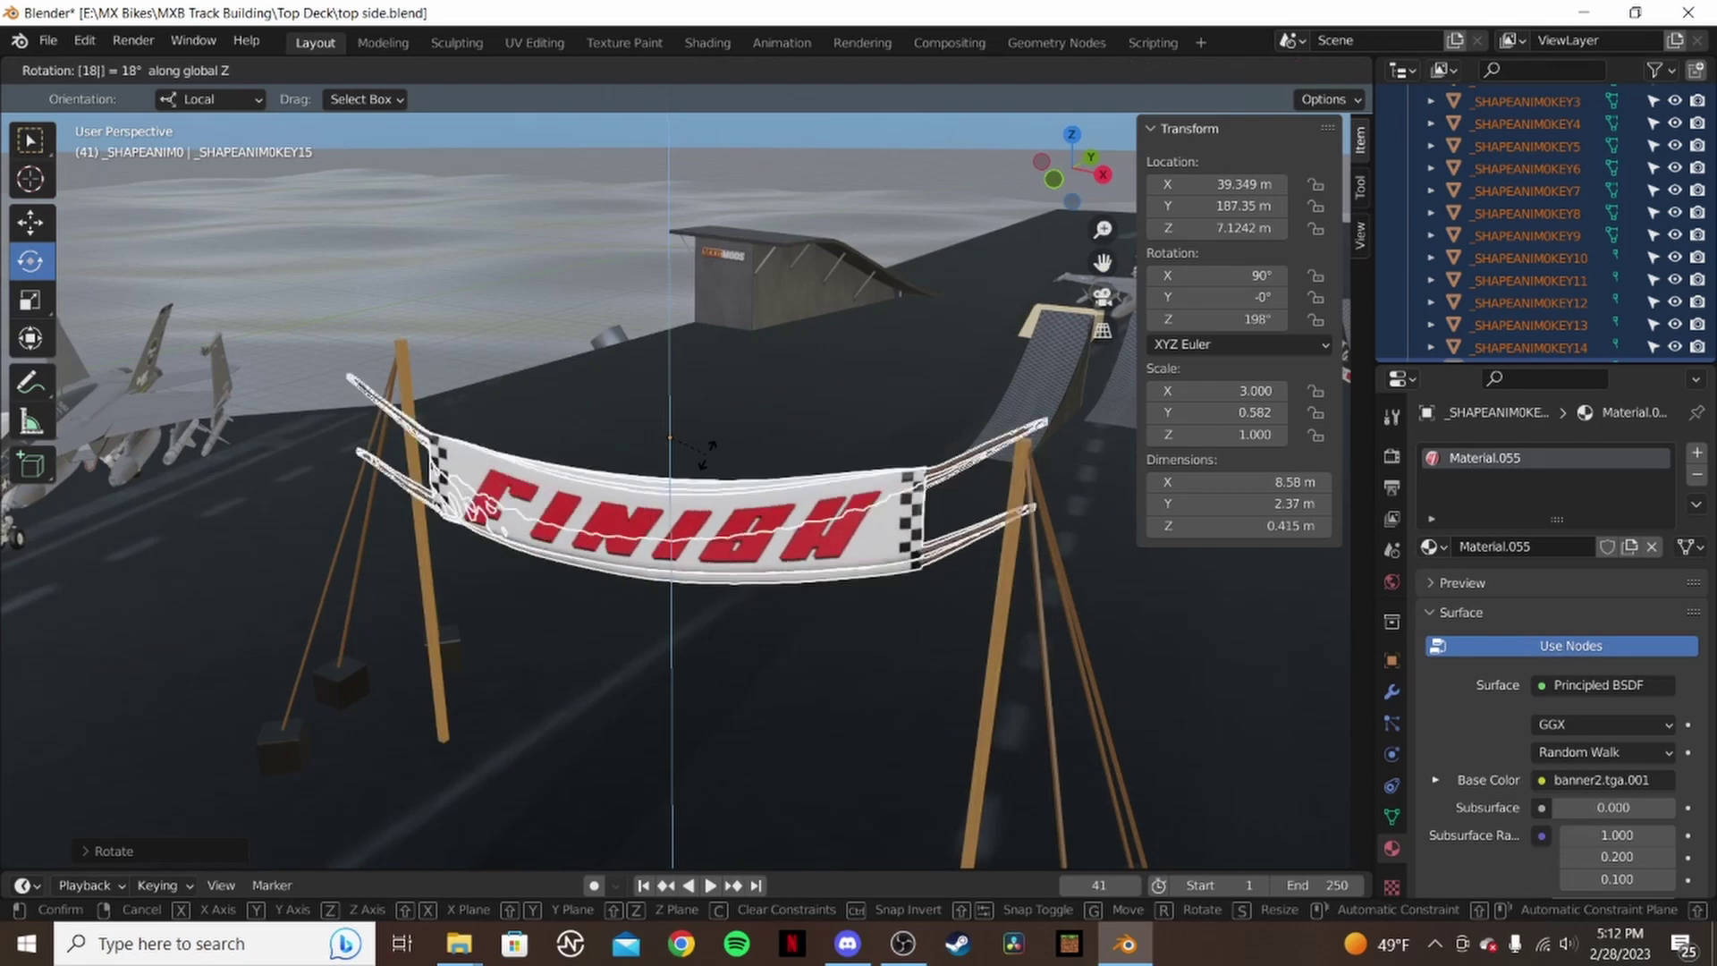
pyautogui.write('0')
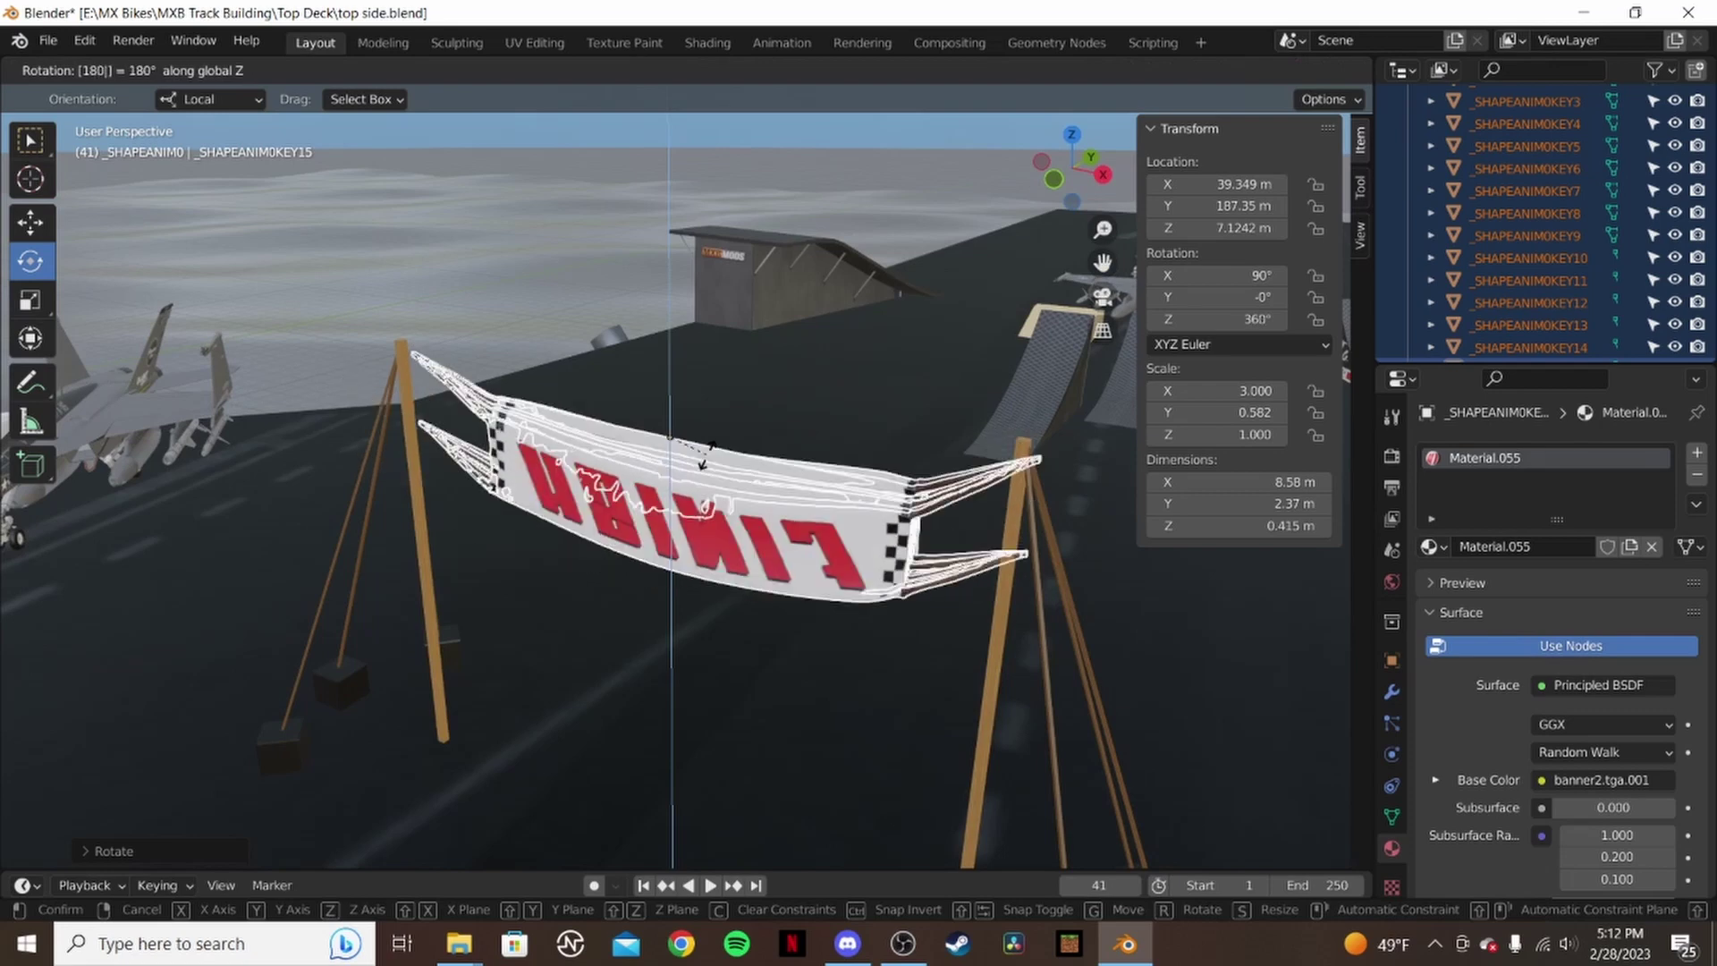
pyautogui.press('Return')
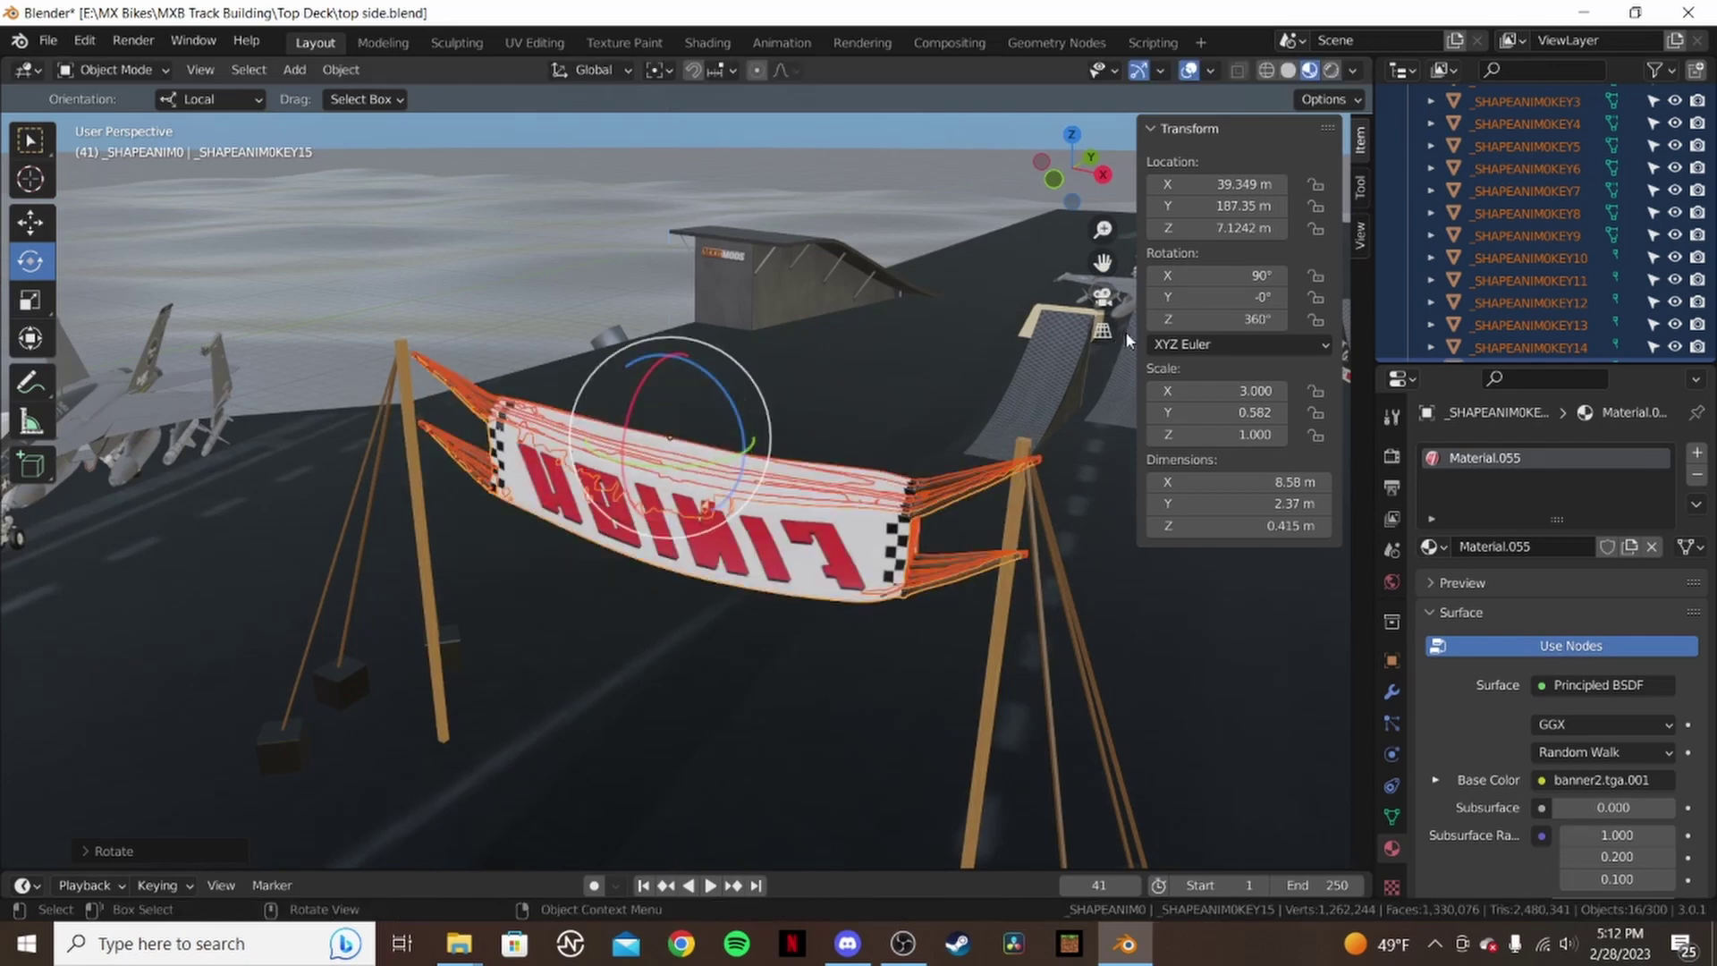
# - Set the location of all selected banner animation objects to X -39.3493 m and Y -187.353 m
pyautogui.click(1215, 183)
pyautogui.click(1154, 184)
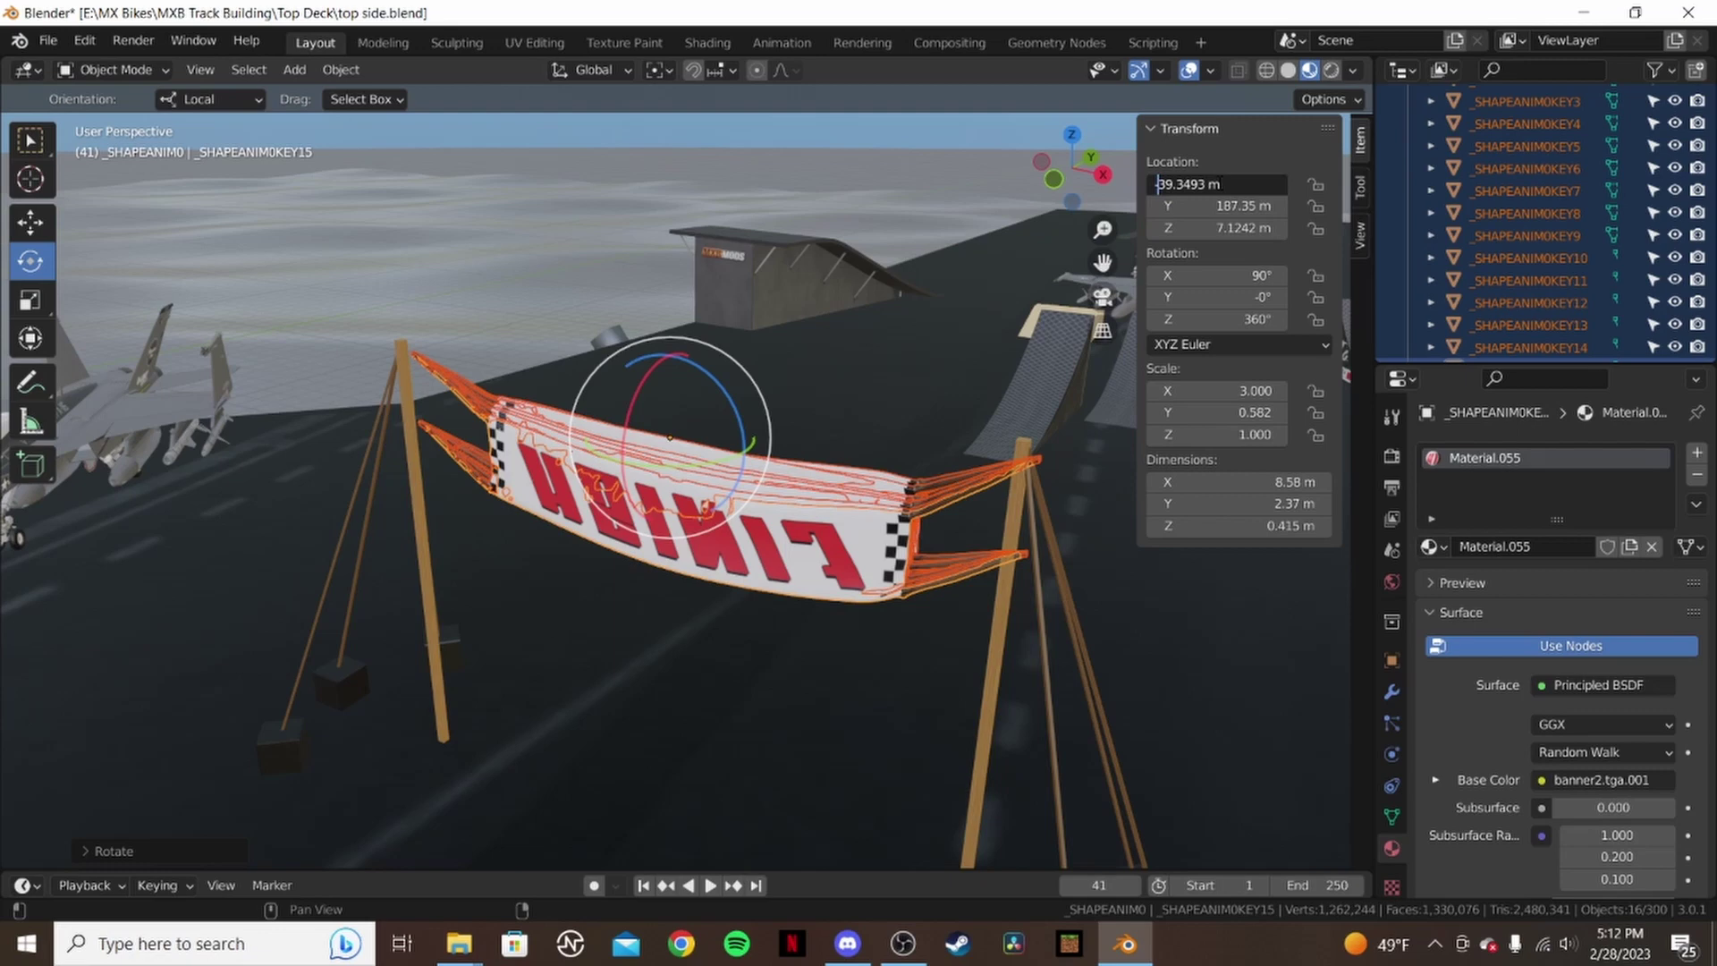
pyautogui.write('-')
pyautogui.press('Return')
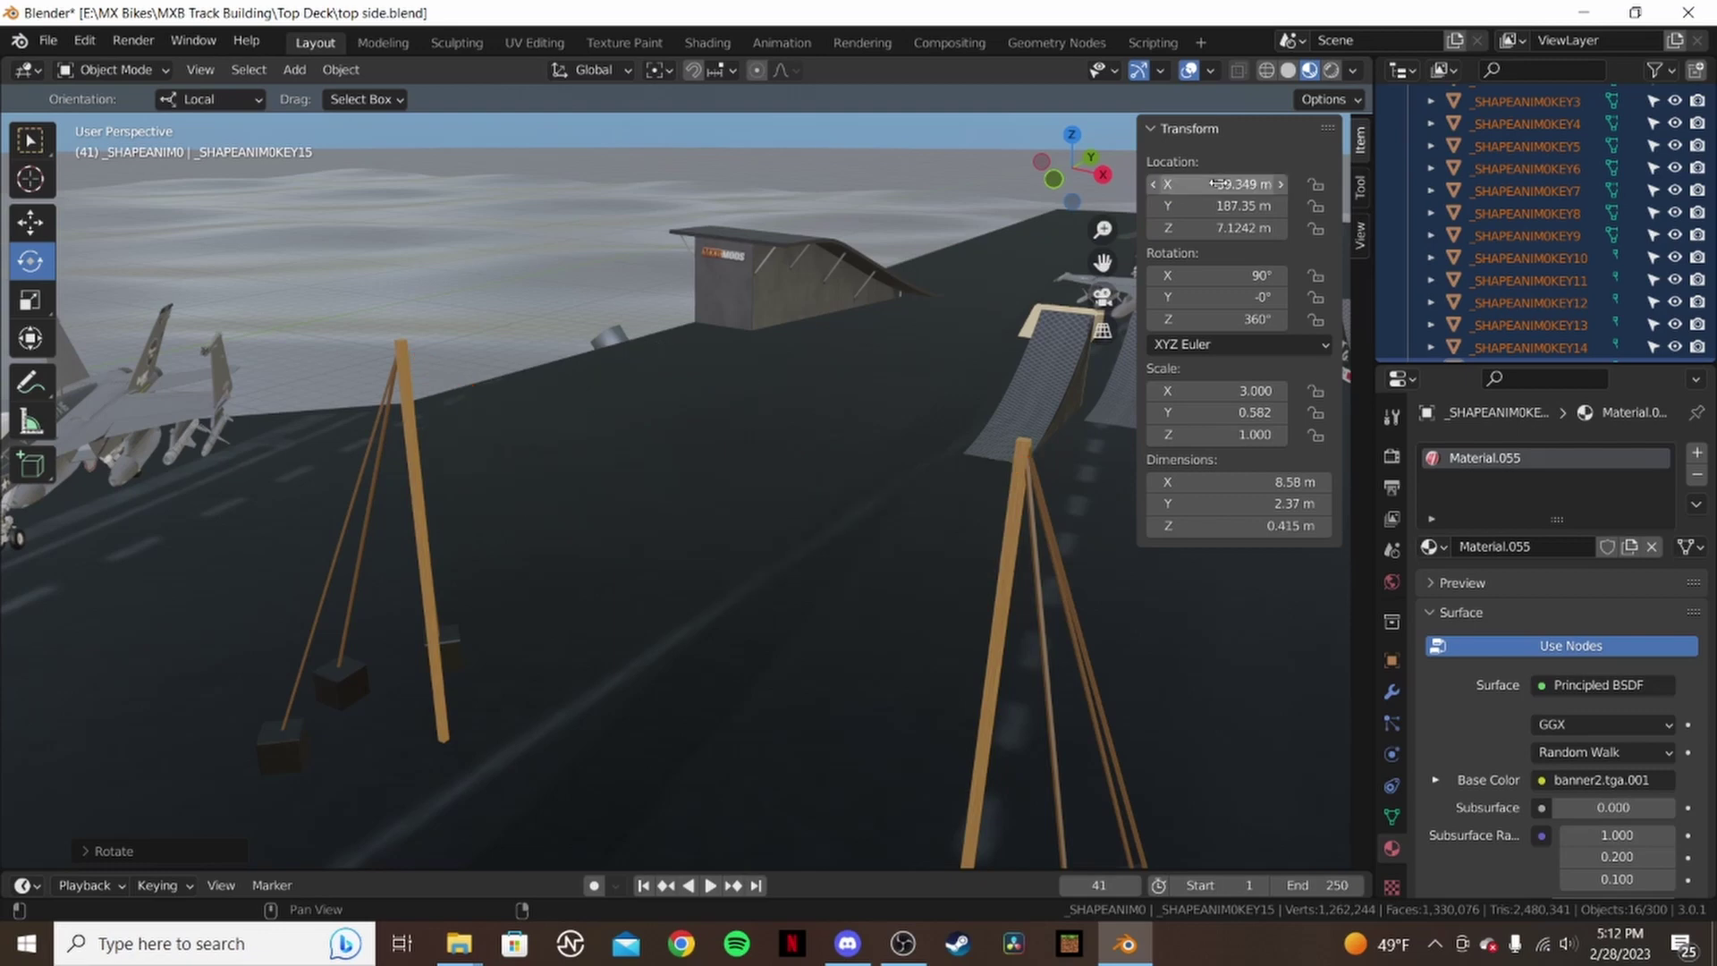
pyautogui.click(1224, 206)
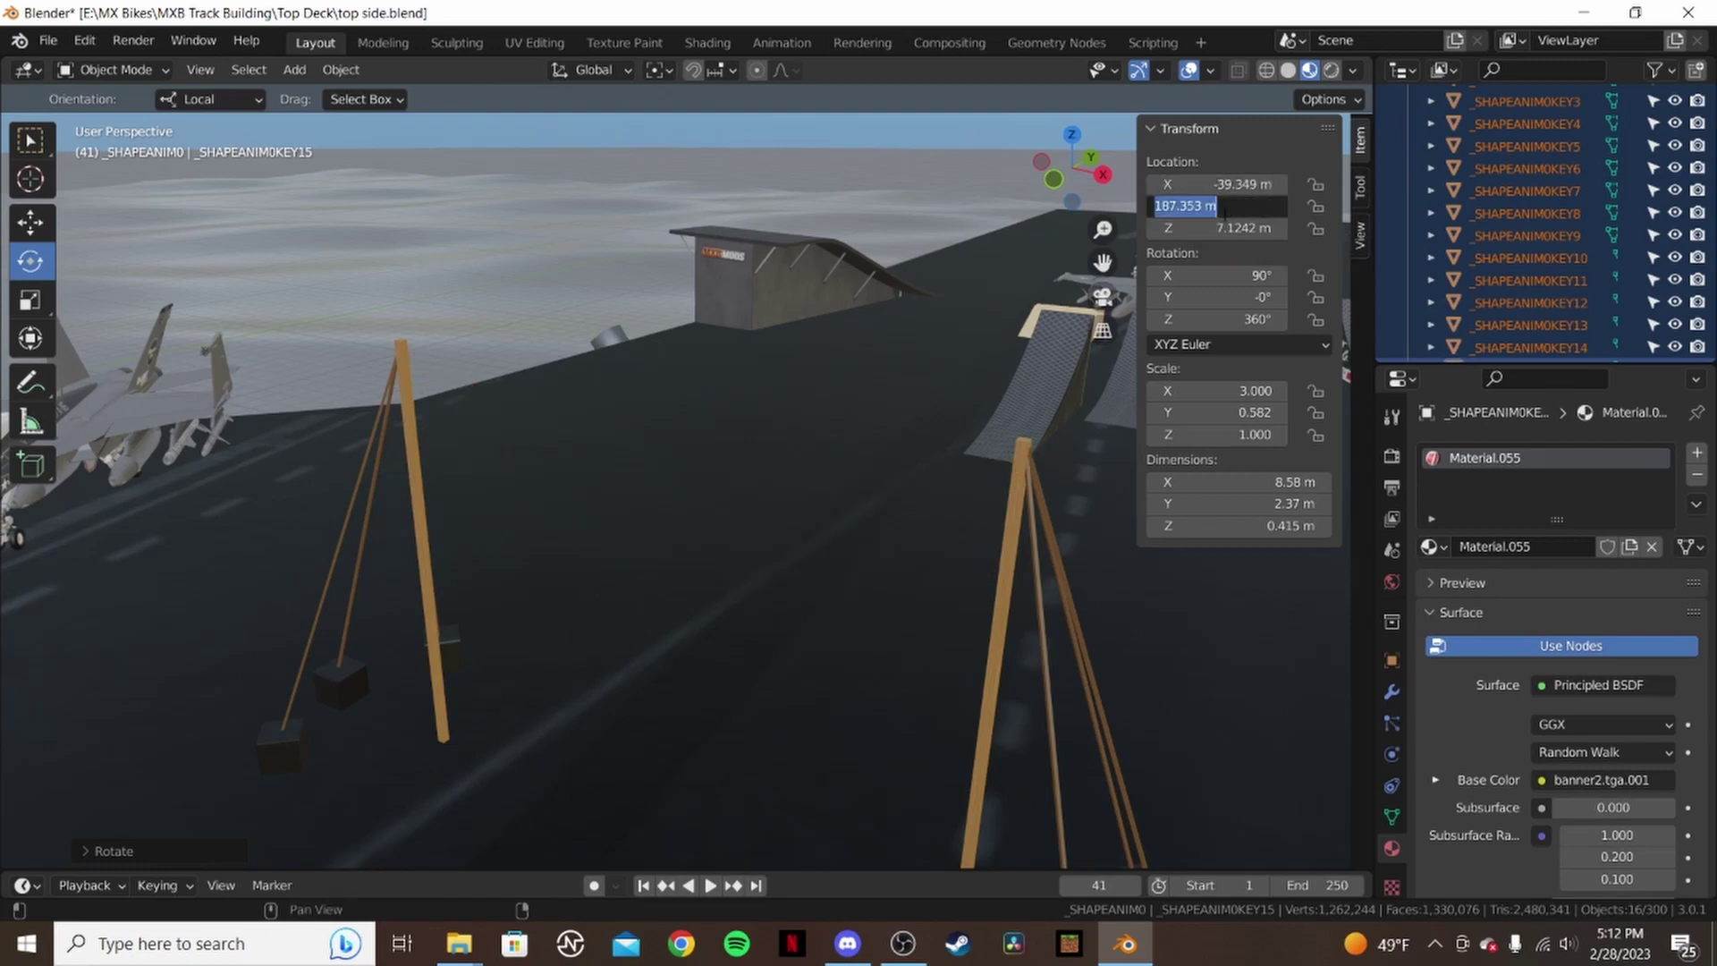
pyautogui.press('Home')
pyautogui.write('-')
pyautogui.press('Return')
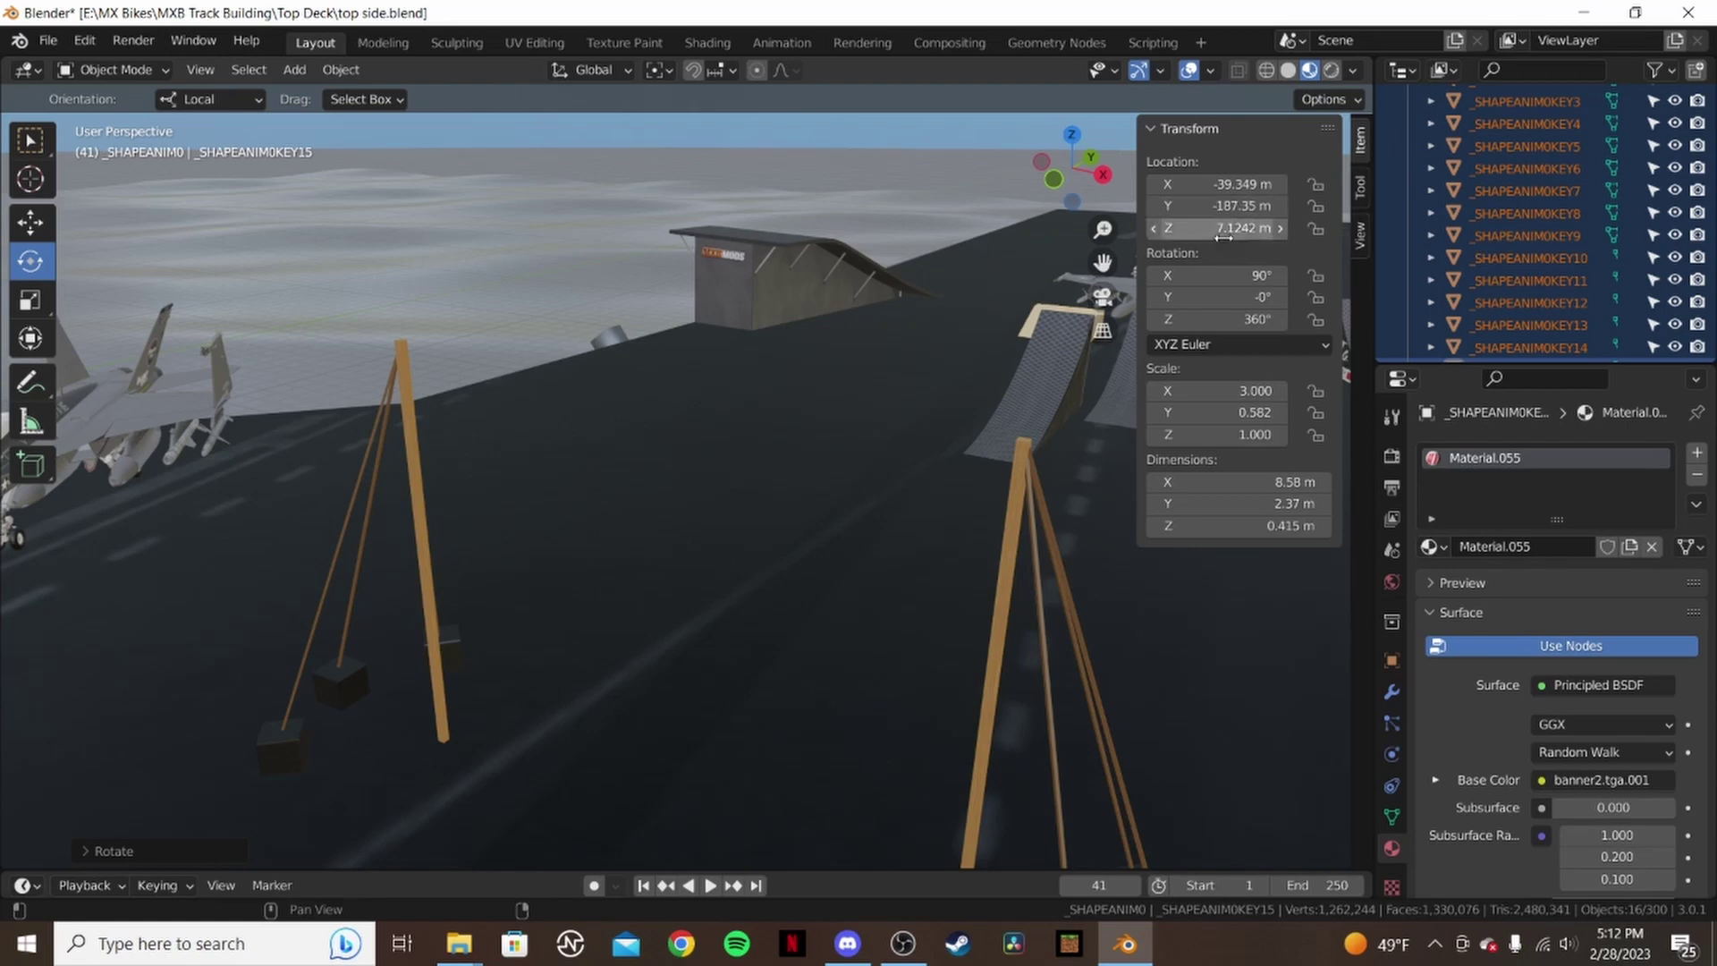
# - Isolate the relocated banner objects, and check their placement relative to the aircraft carrier in the full scene
pyautogui.moveTo(572, 327); pyautogui.dragTo(283, 302, button='middle')
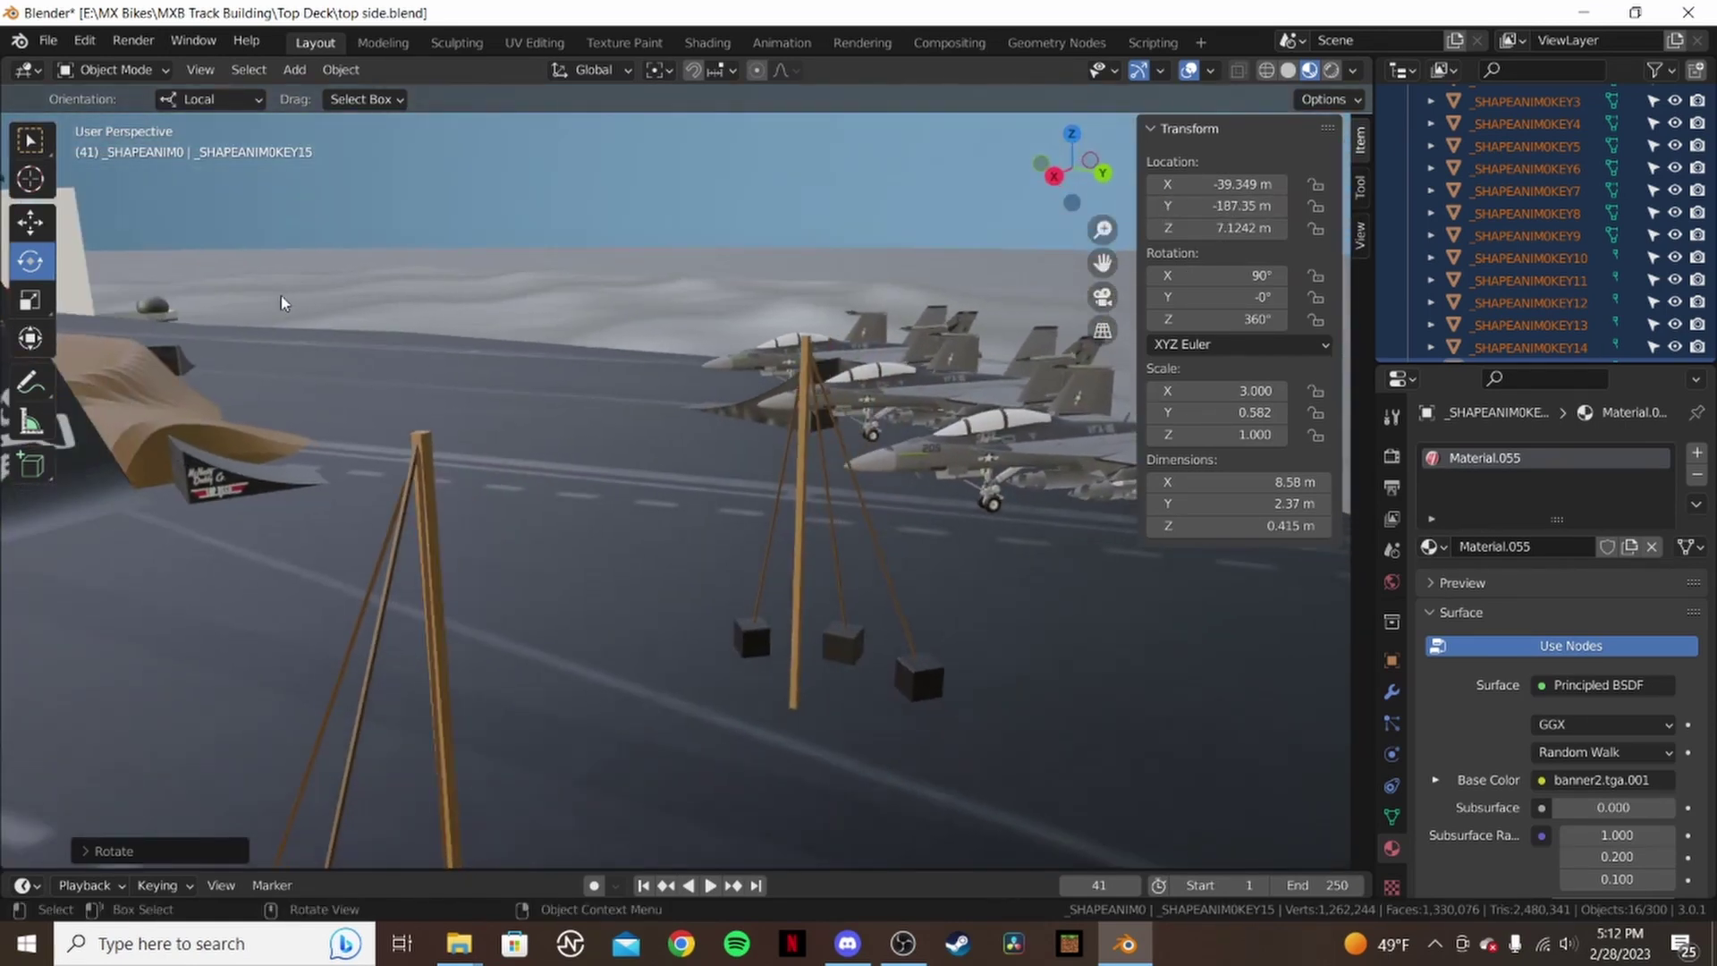
pyautogui.press('KP_Divide')
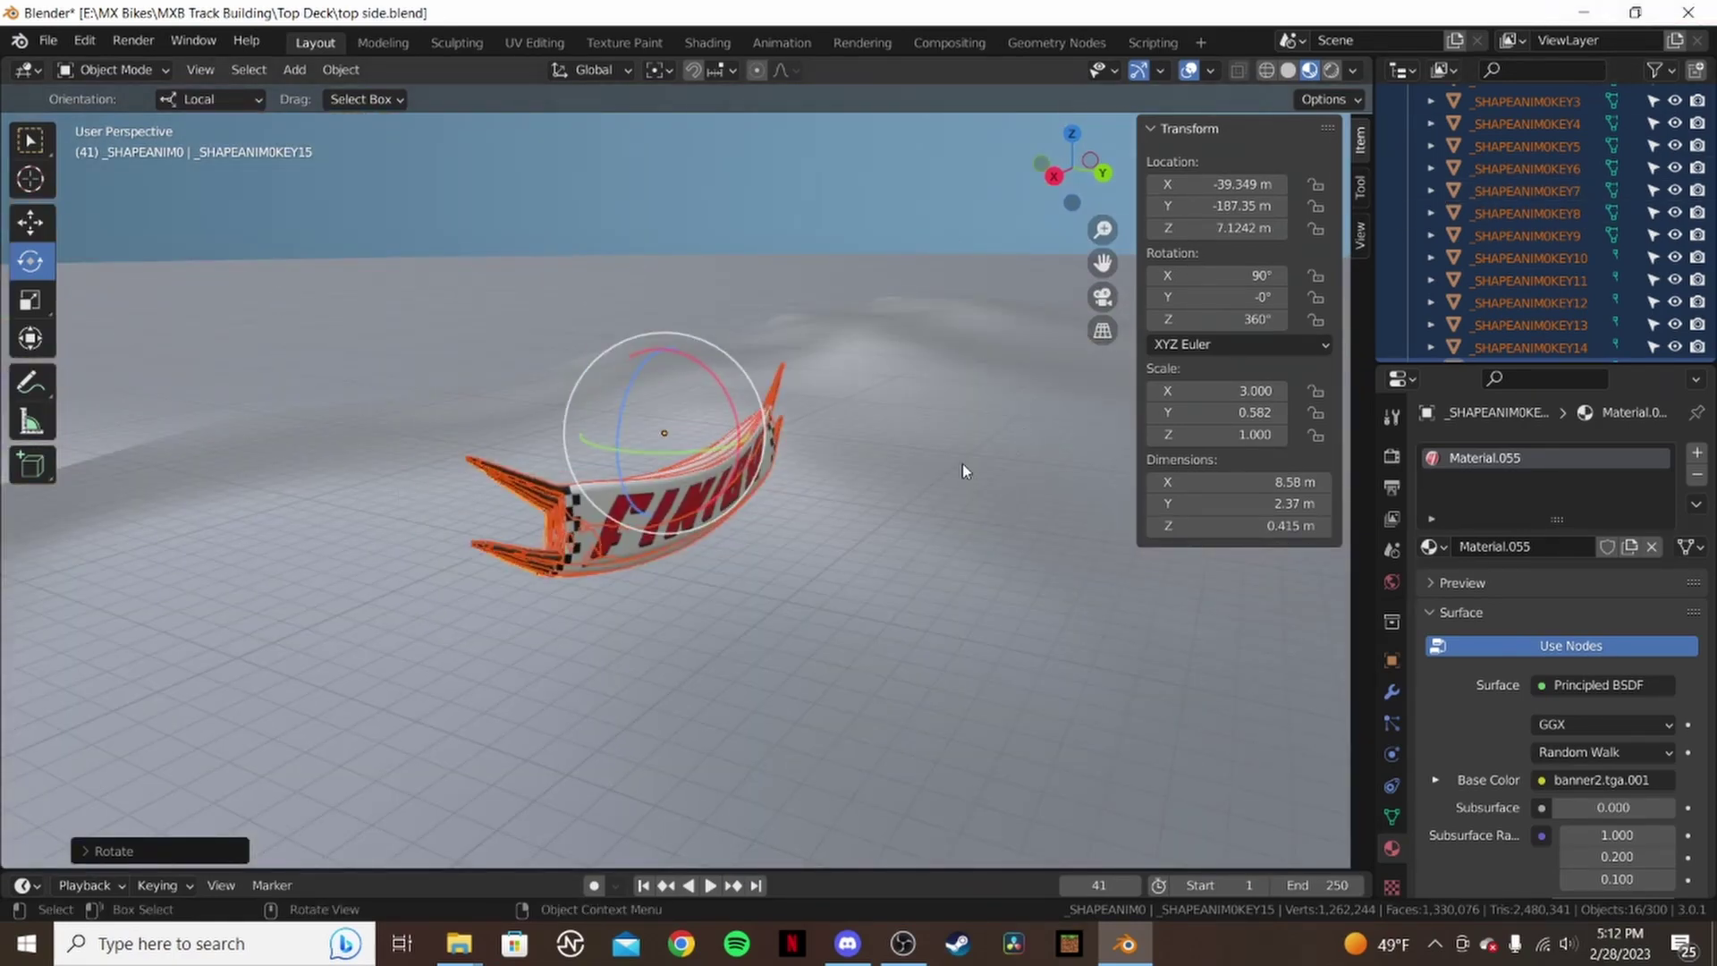
pyautogui.moveTo(872, 427); pyautogui.dragTo(834, 484, button='middle')
pyautogui.press('KP_Divide')
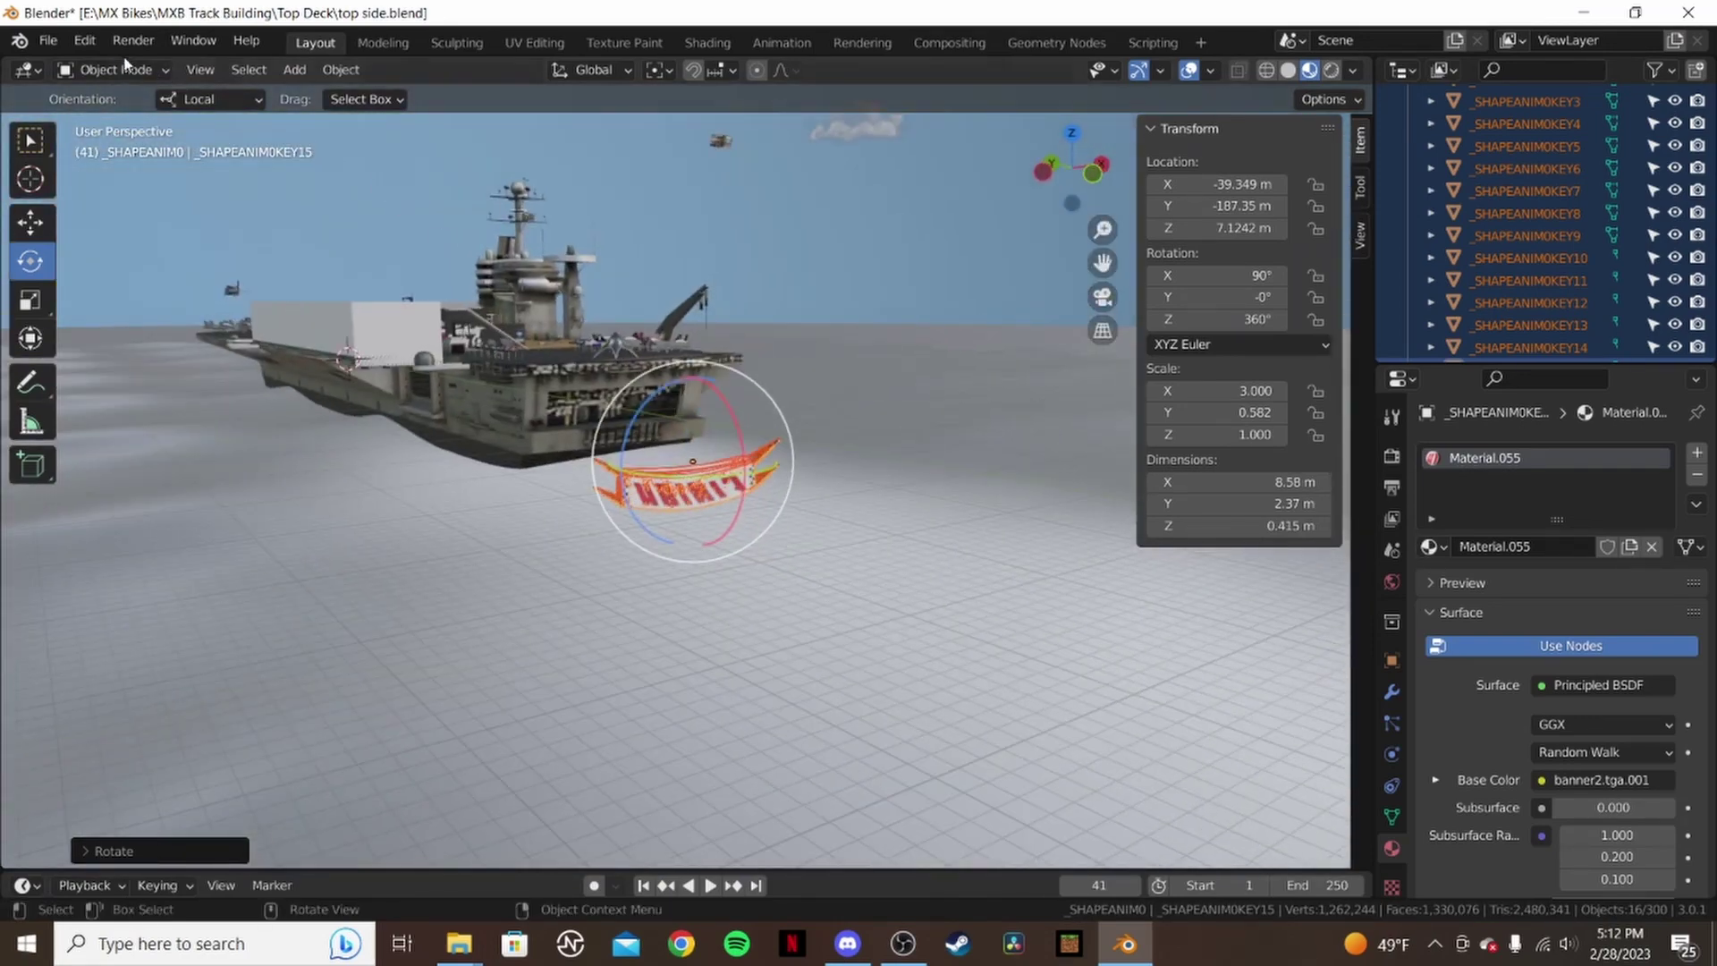
pyautogui.click(47, 41)
pyautogui.moveTo(89, 364)
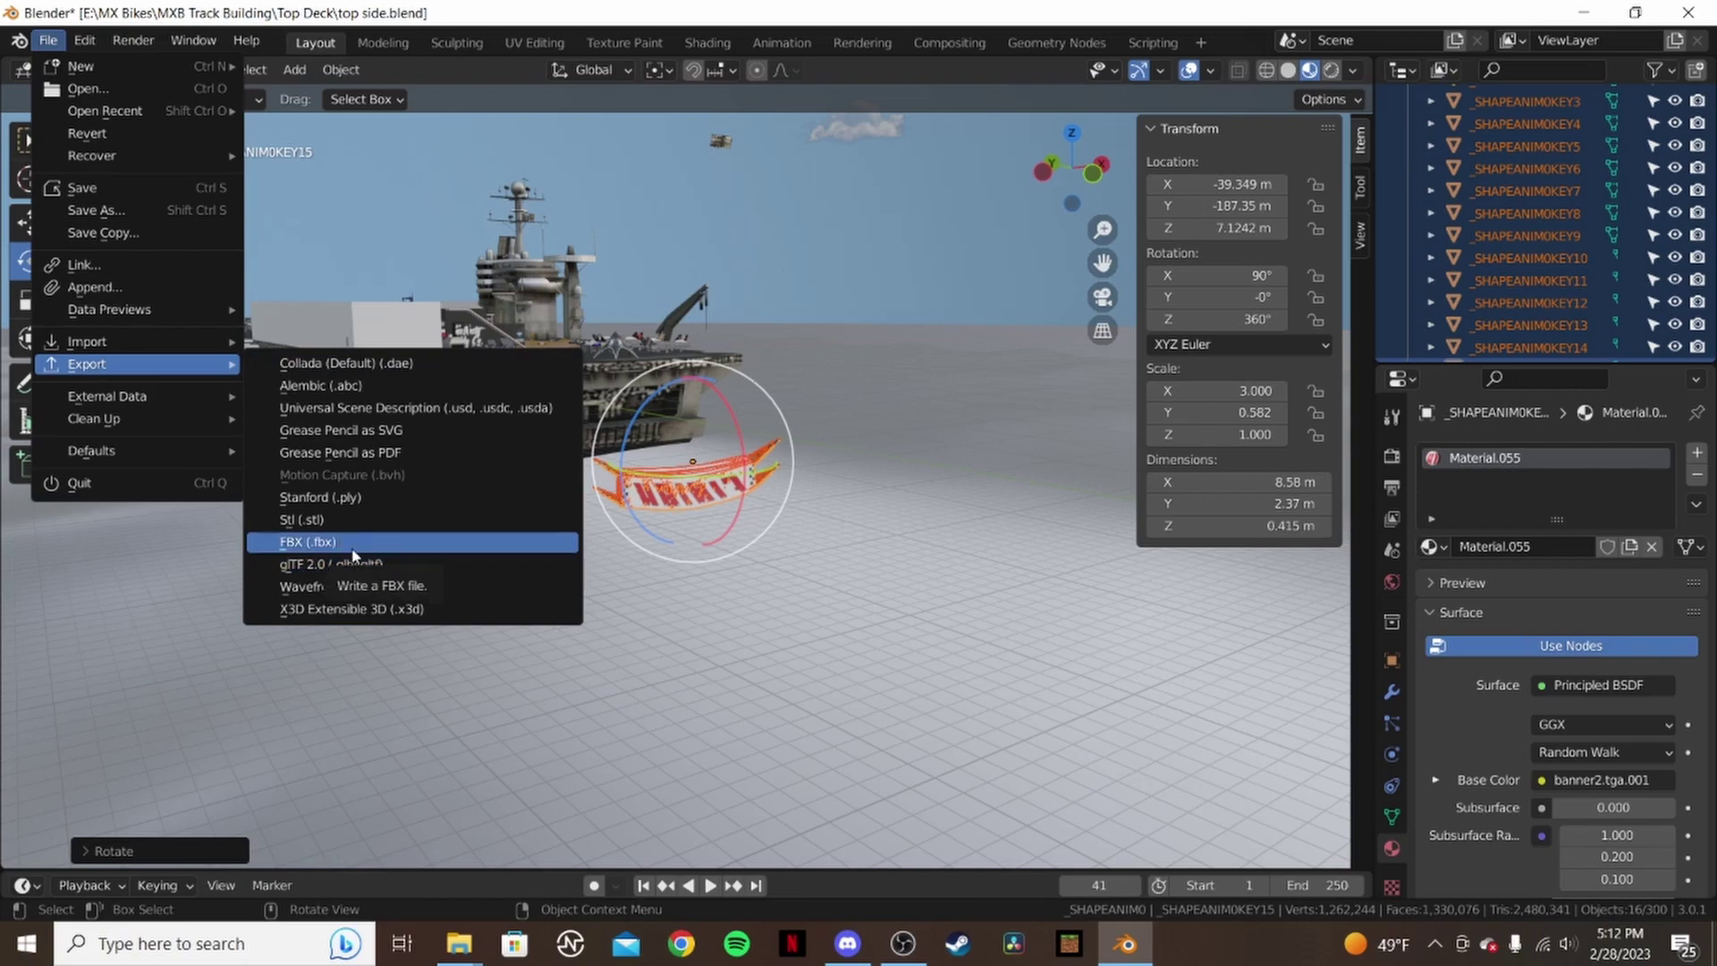
pyautogui.moveTo(790, 375); pyautogui.dragTo(626, 393, button='middle')
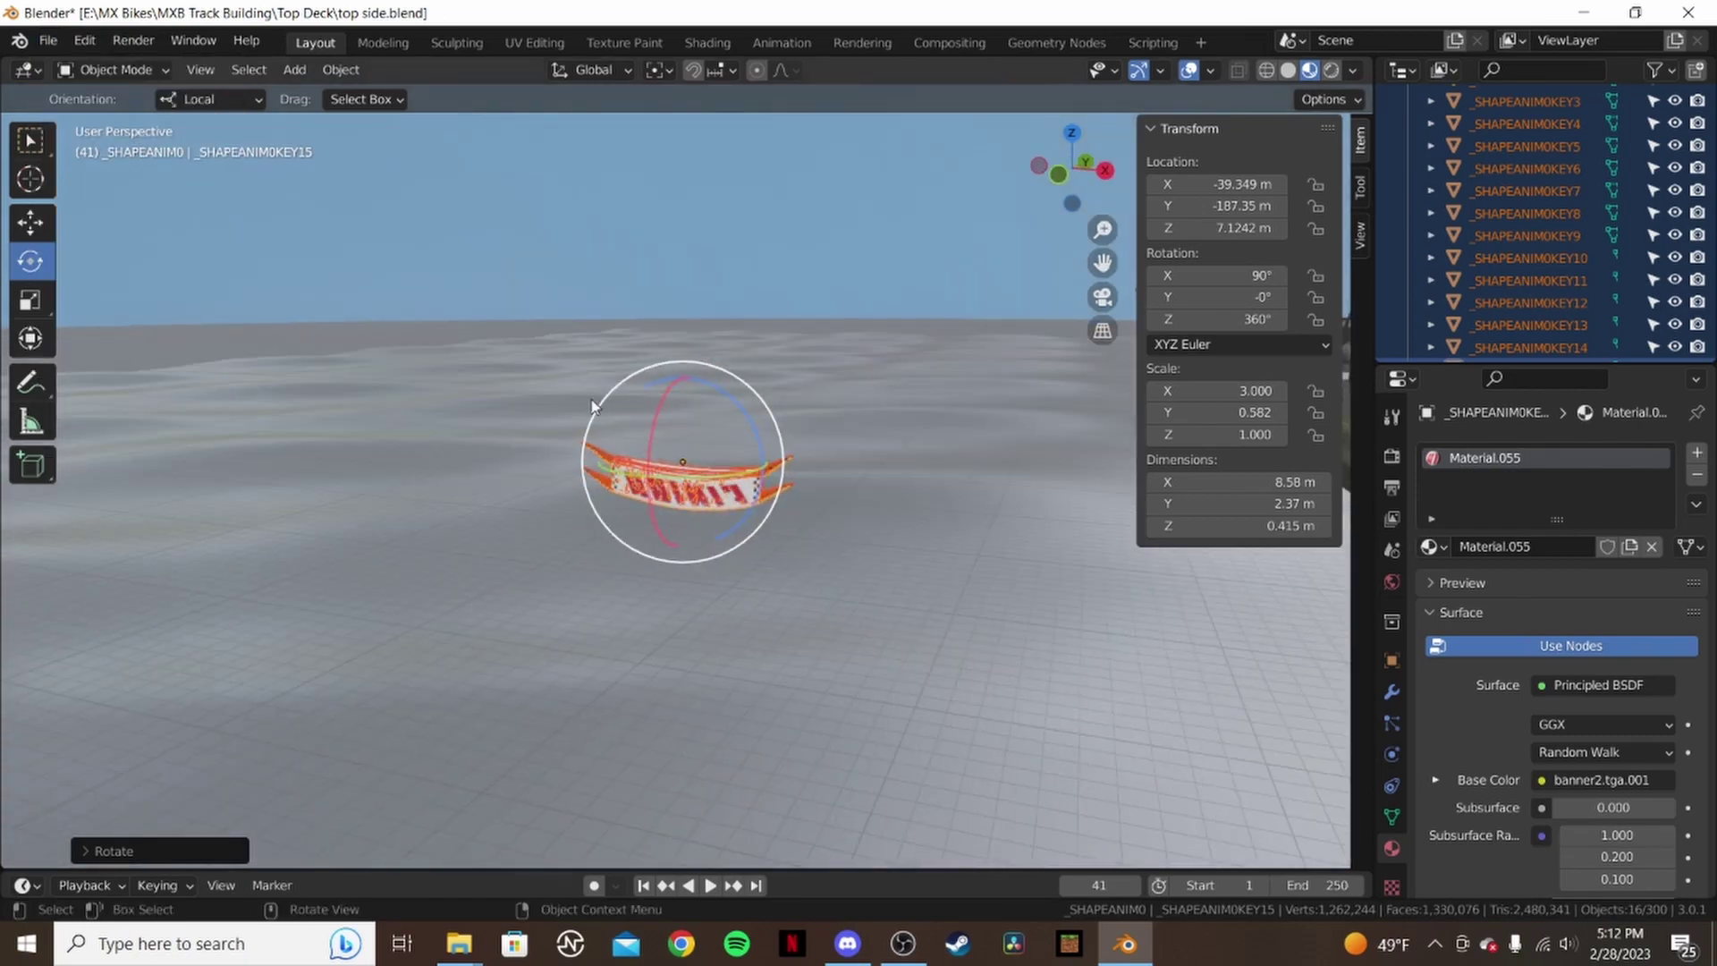
# - Switch to File Explorer and open the Top Deck folder inside the testing tracks folder
pyautogui.click(476, 952)
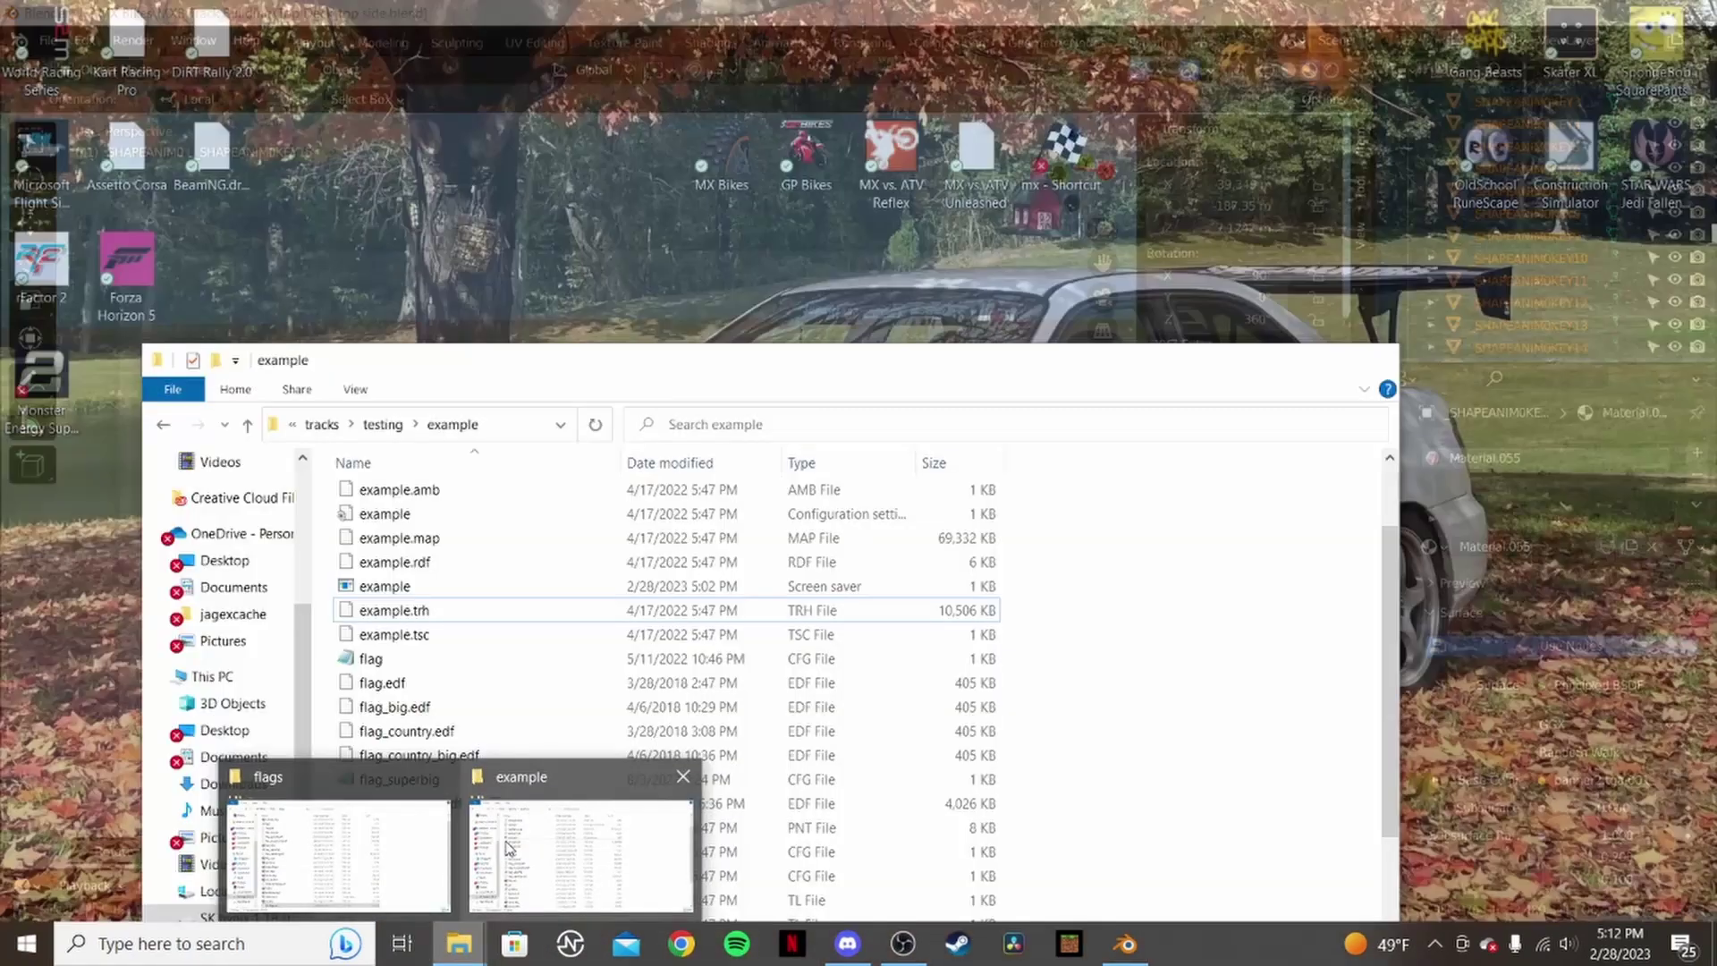
pyautogui.click(475, 854)
pyautogui.click(362, 426)
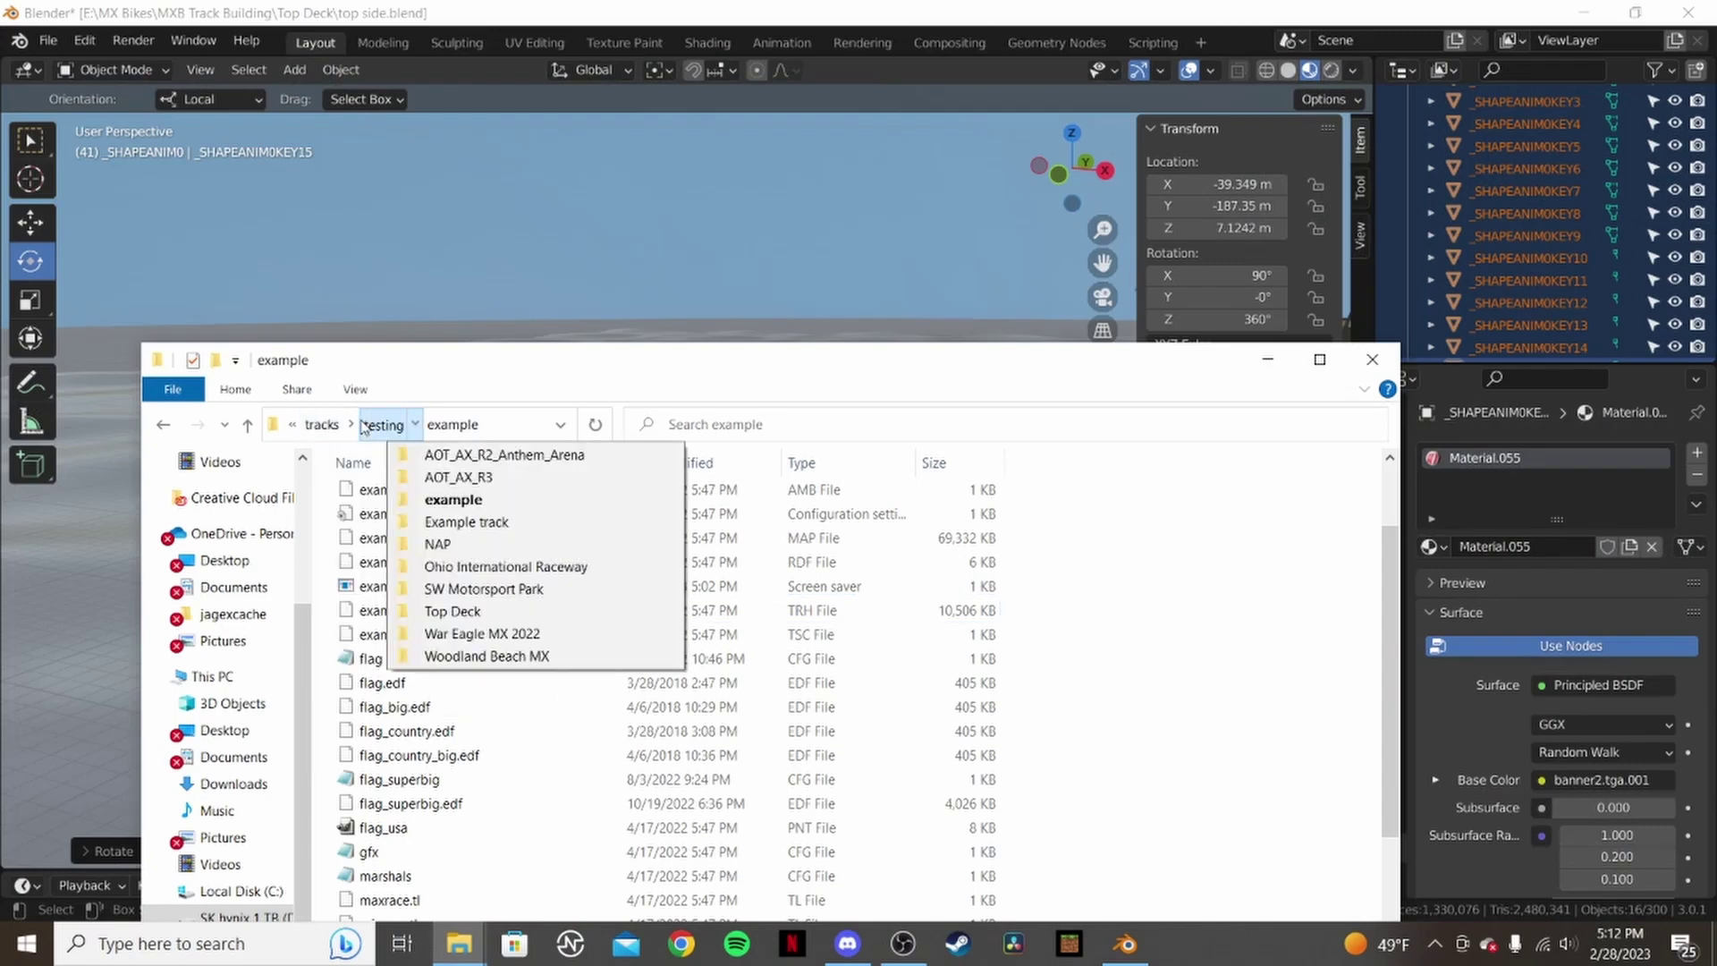
pyautogui.click(367, 425)
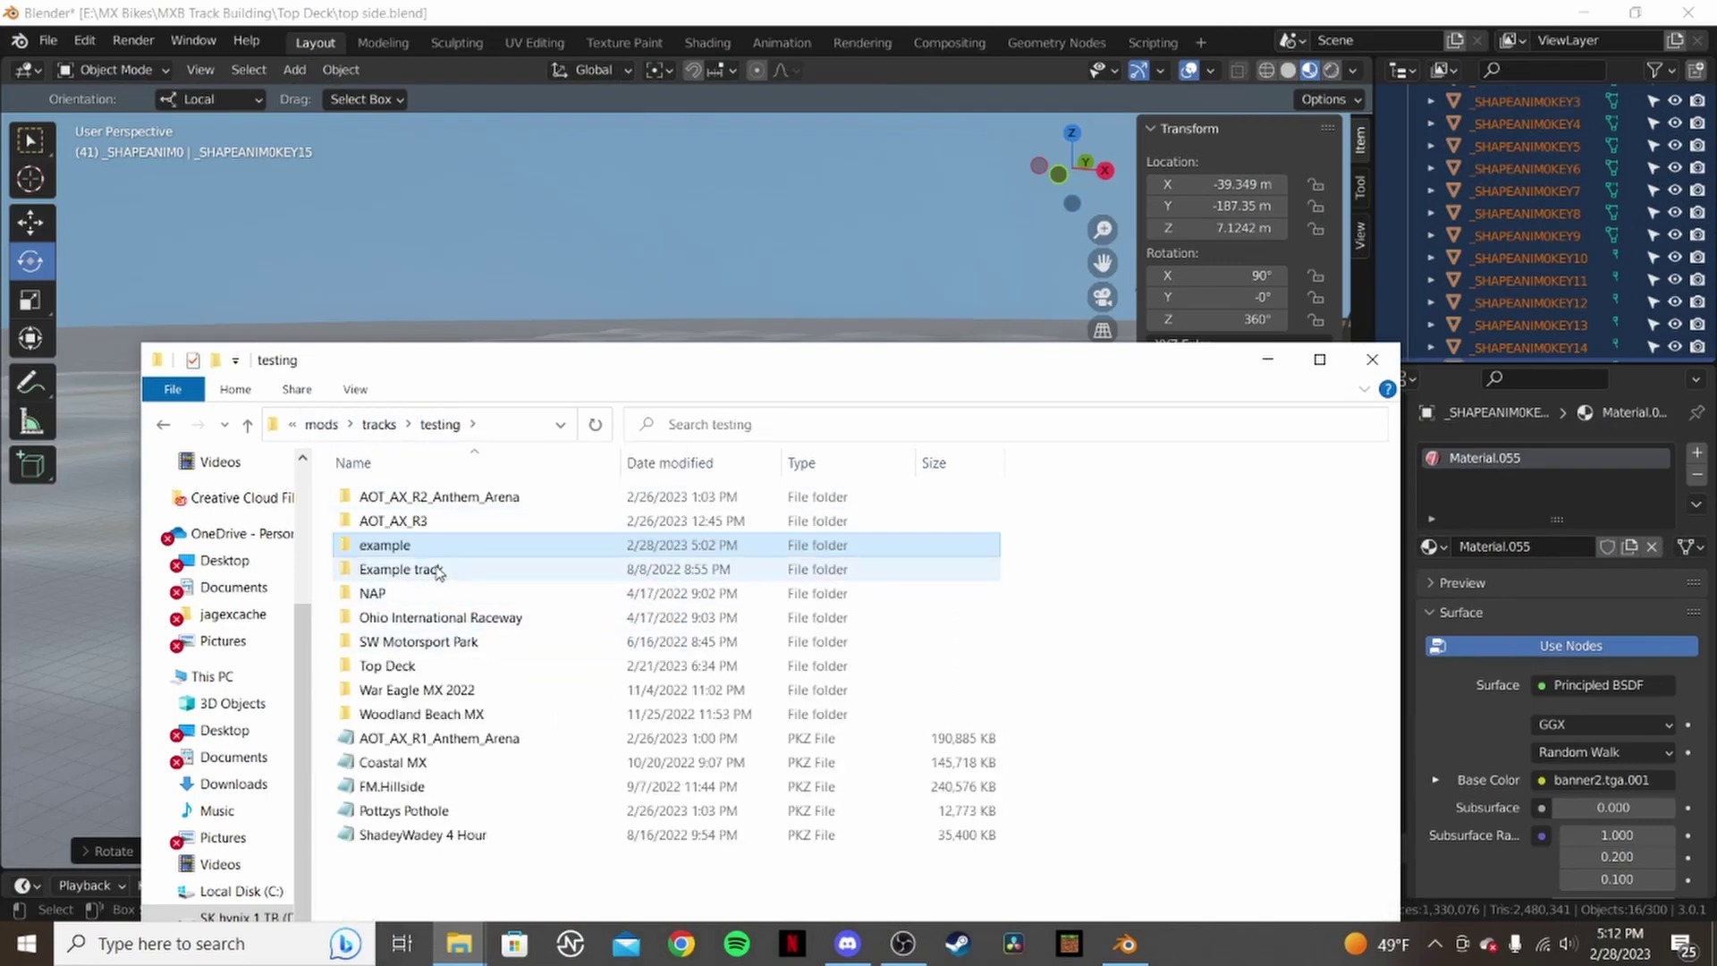
pyautogui.doubleClick(421, 664)
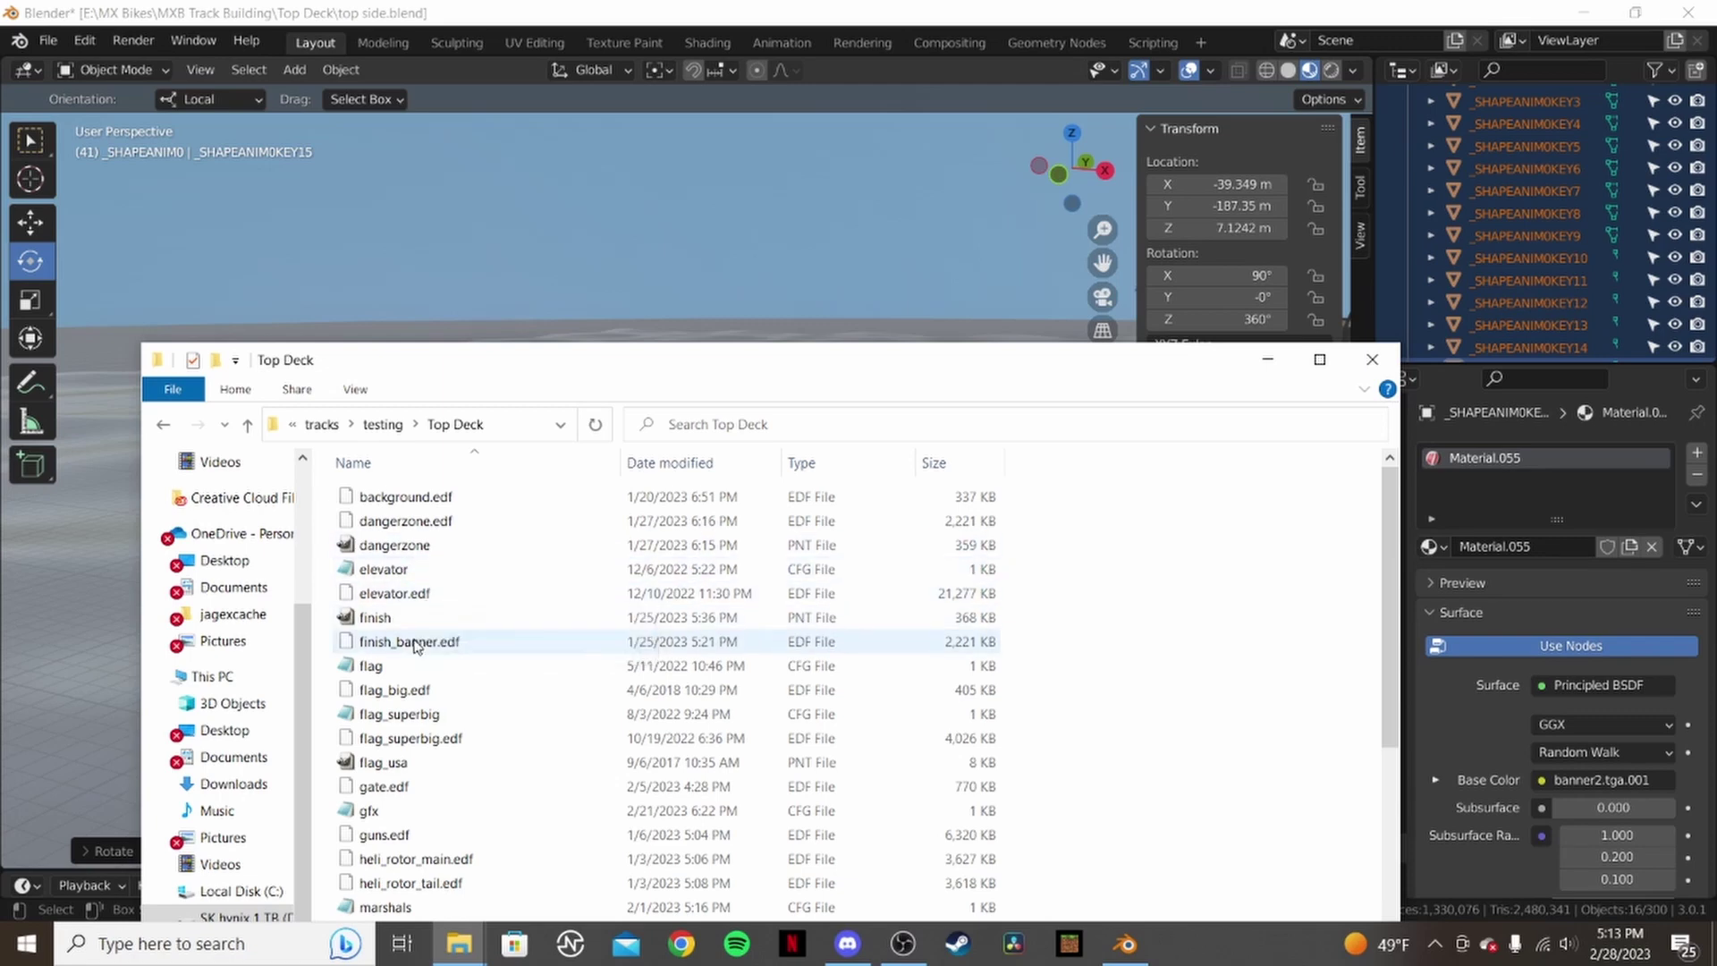
# - Find the Top Deck screen saver file (Top Deck.scr) in the folder and open it in Notepad++
pyautogui.scroll(-2, 414, 769)
pyautogui.scroll(2, 421, 743)
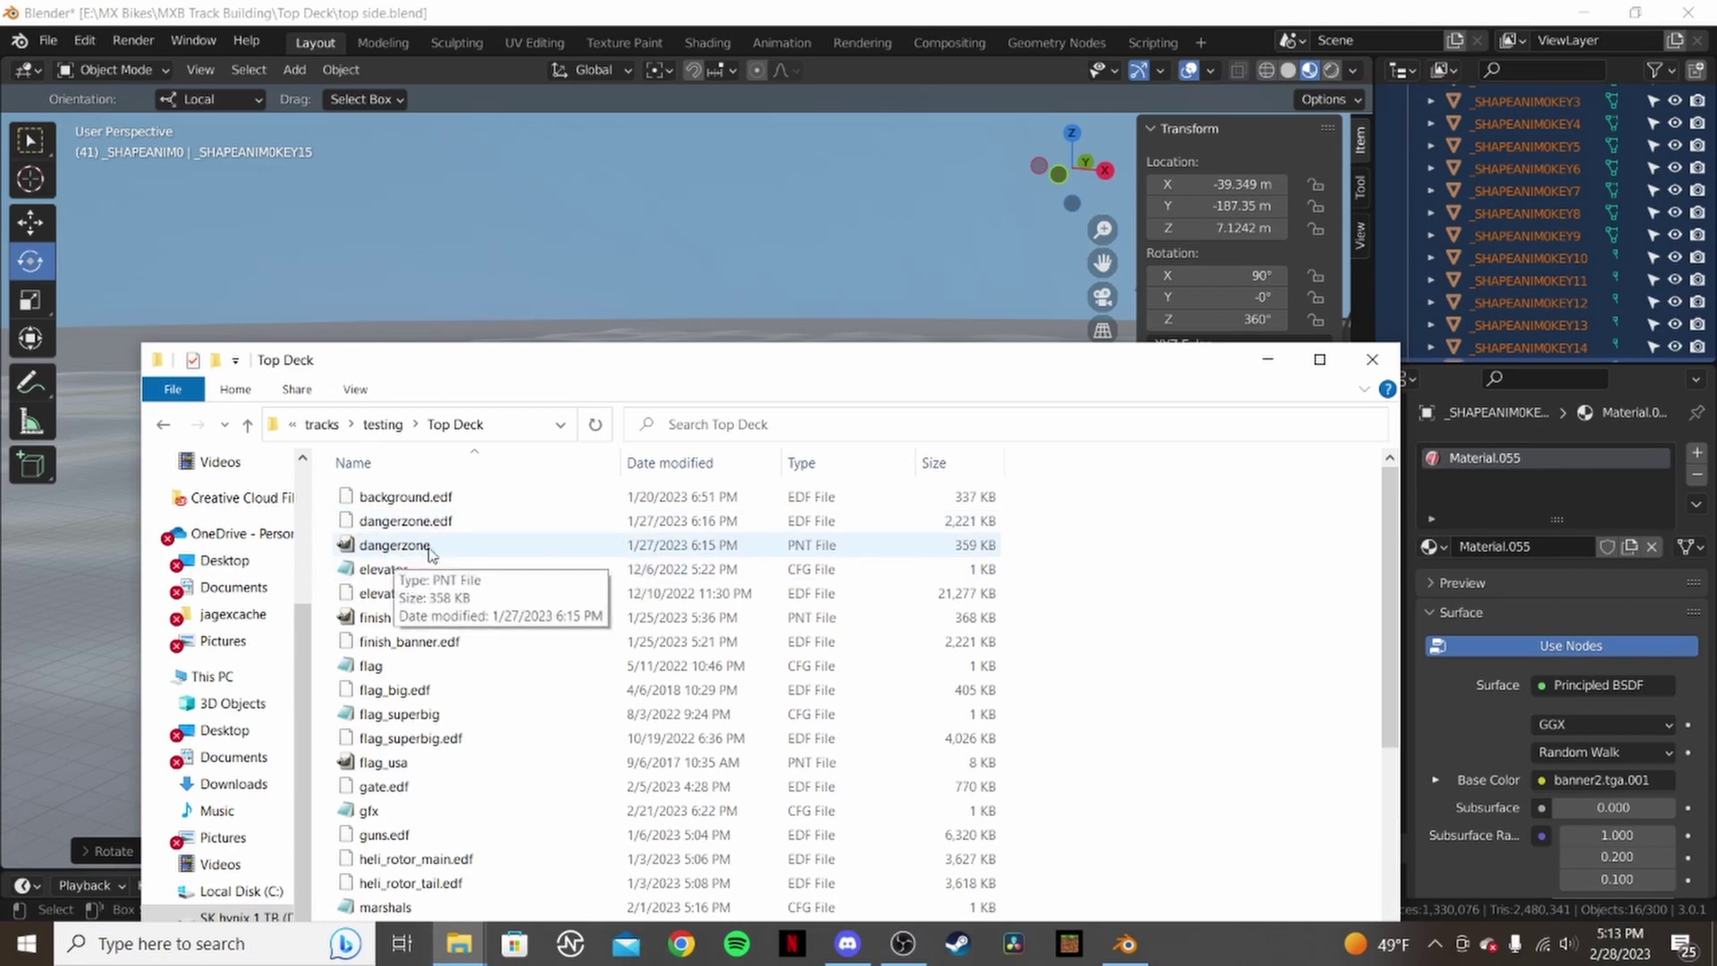
pyautogui.scroll(-3, 527, 579)
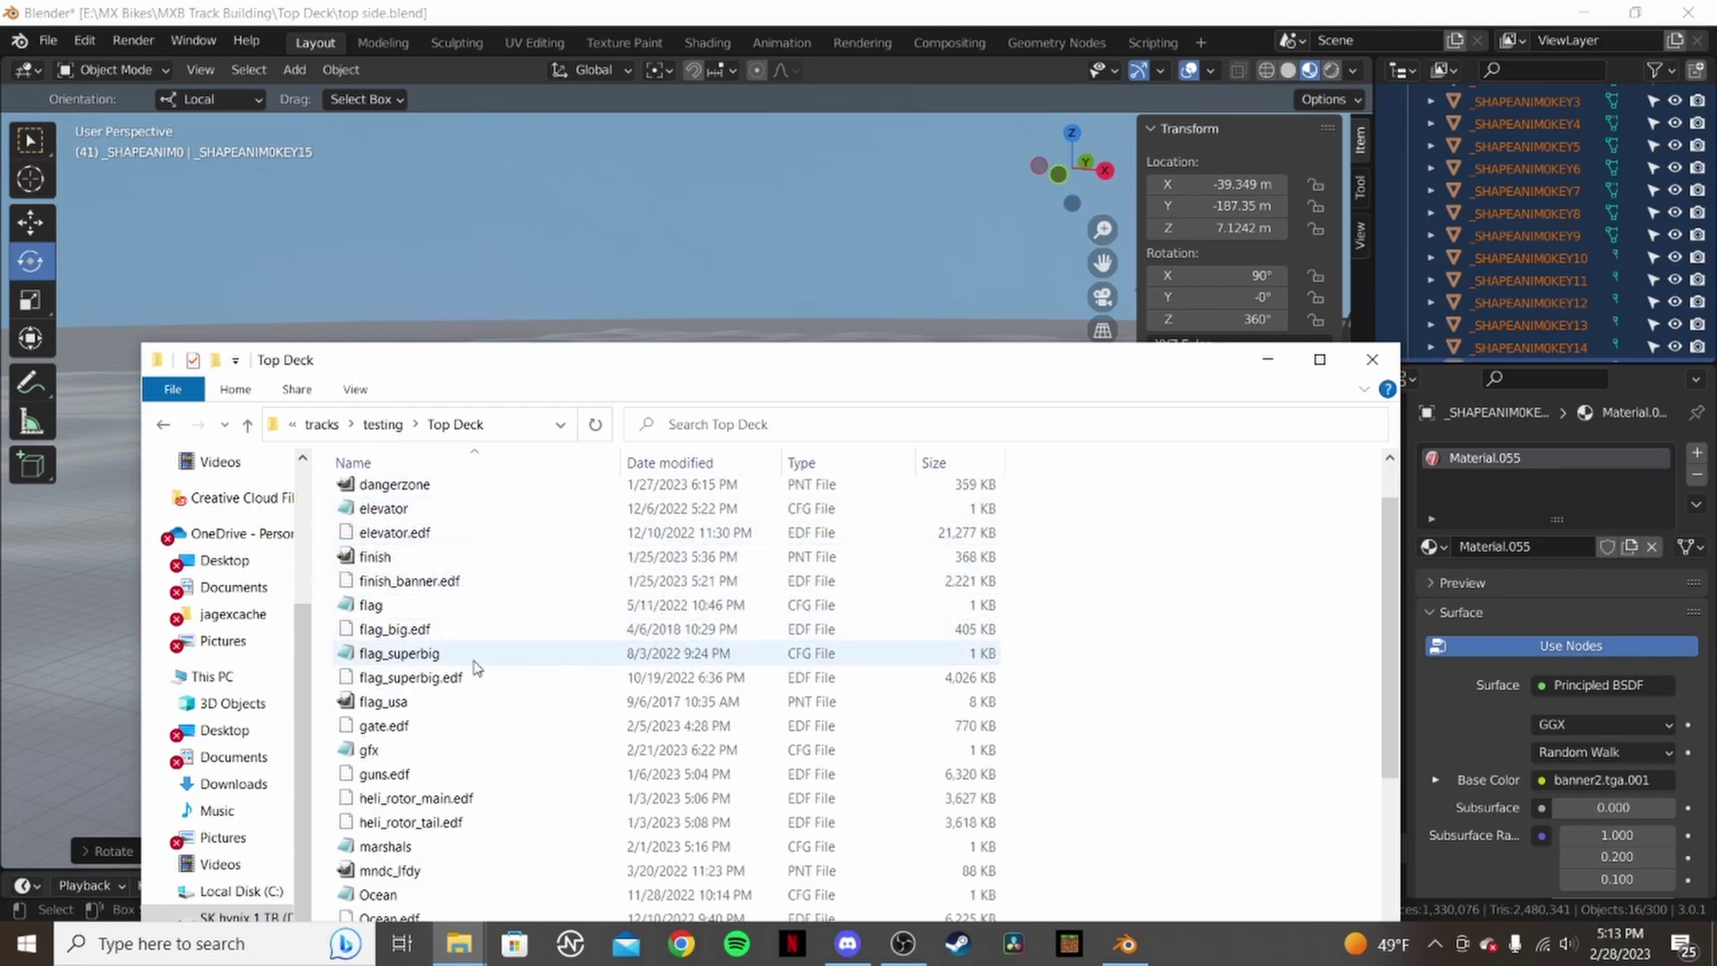
pyautogui.scroll(-2, 474, 664)
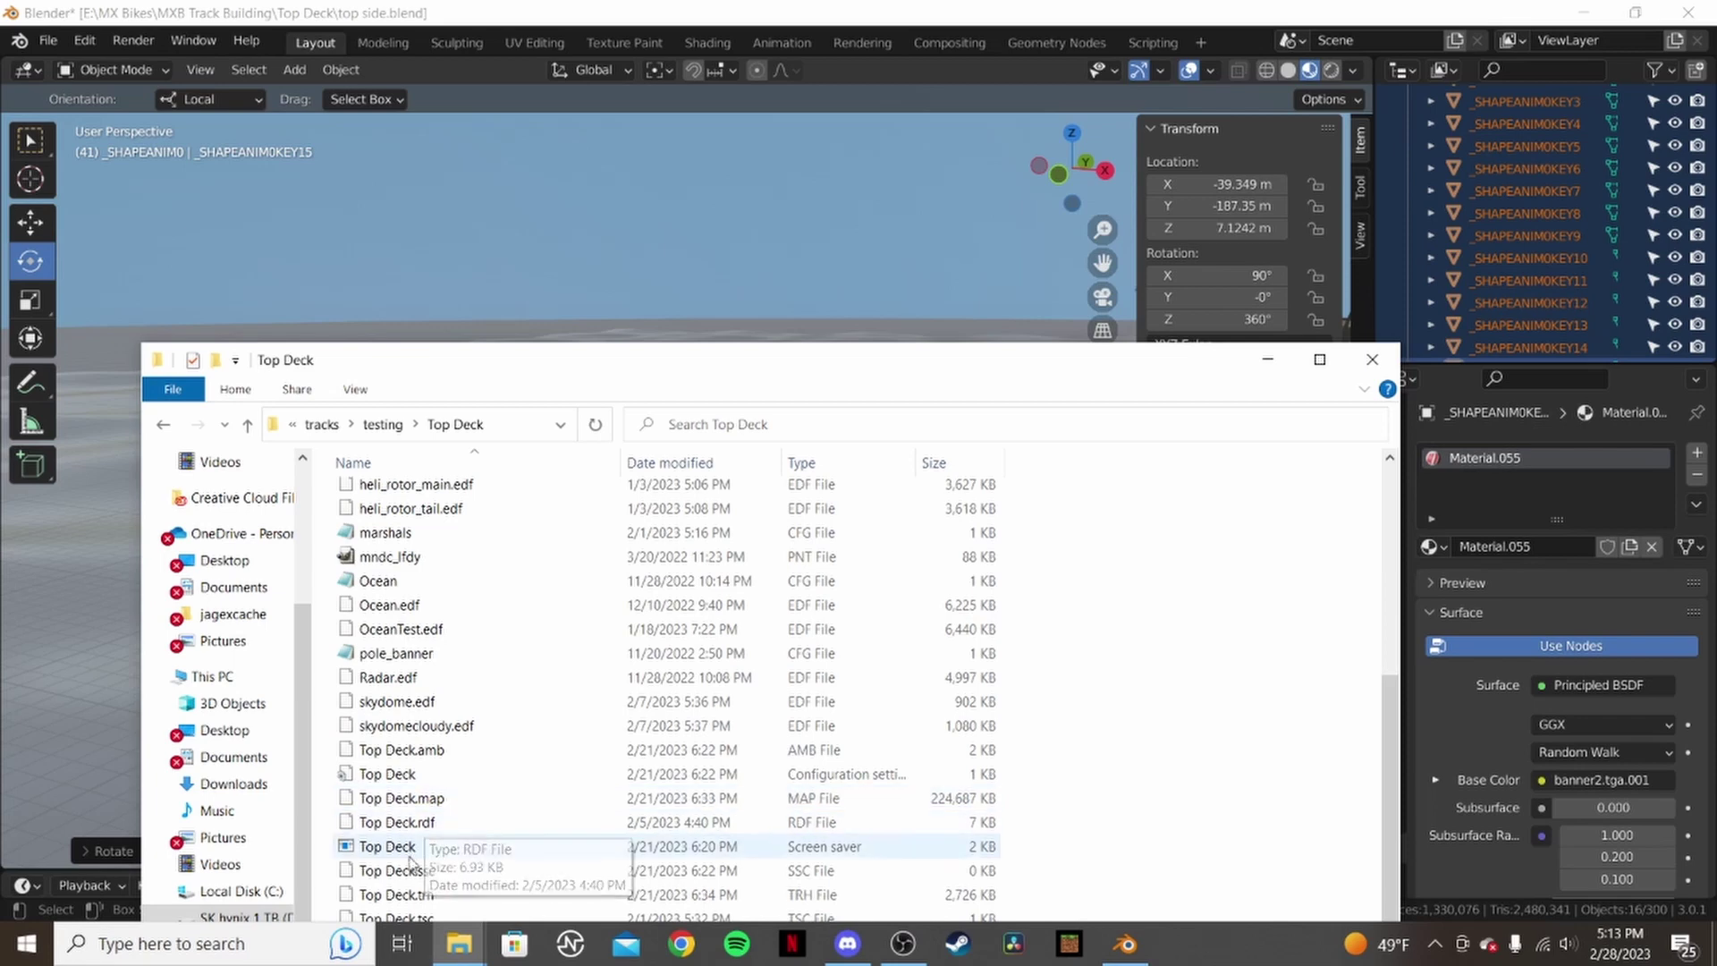
pyautogui.click(441, 847)
pyautogui.rightClick(441, 848)
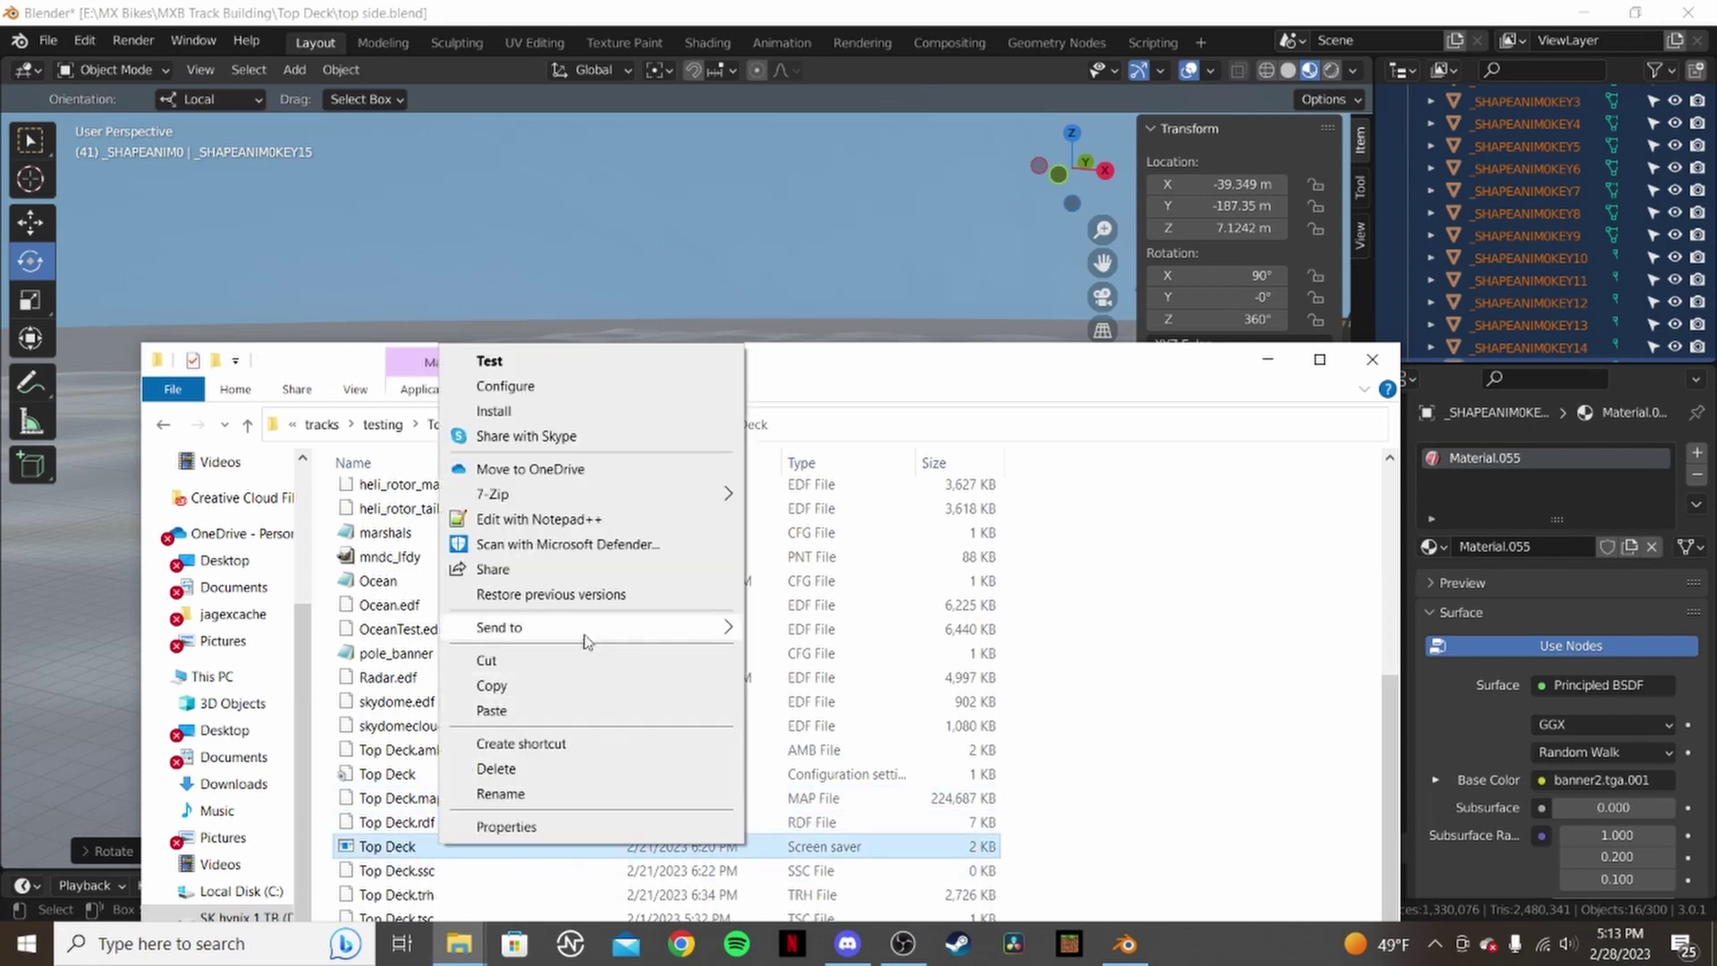
pyautogui.click(555, 520)
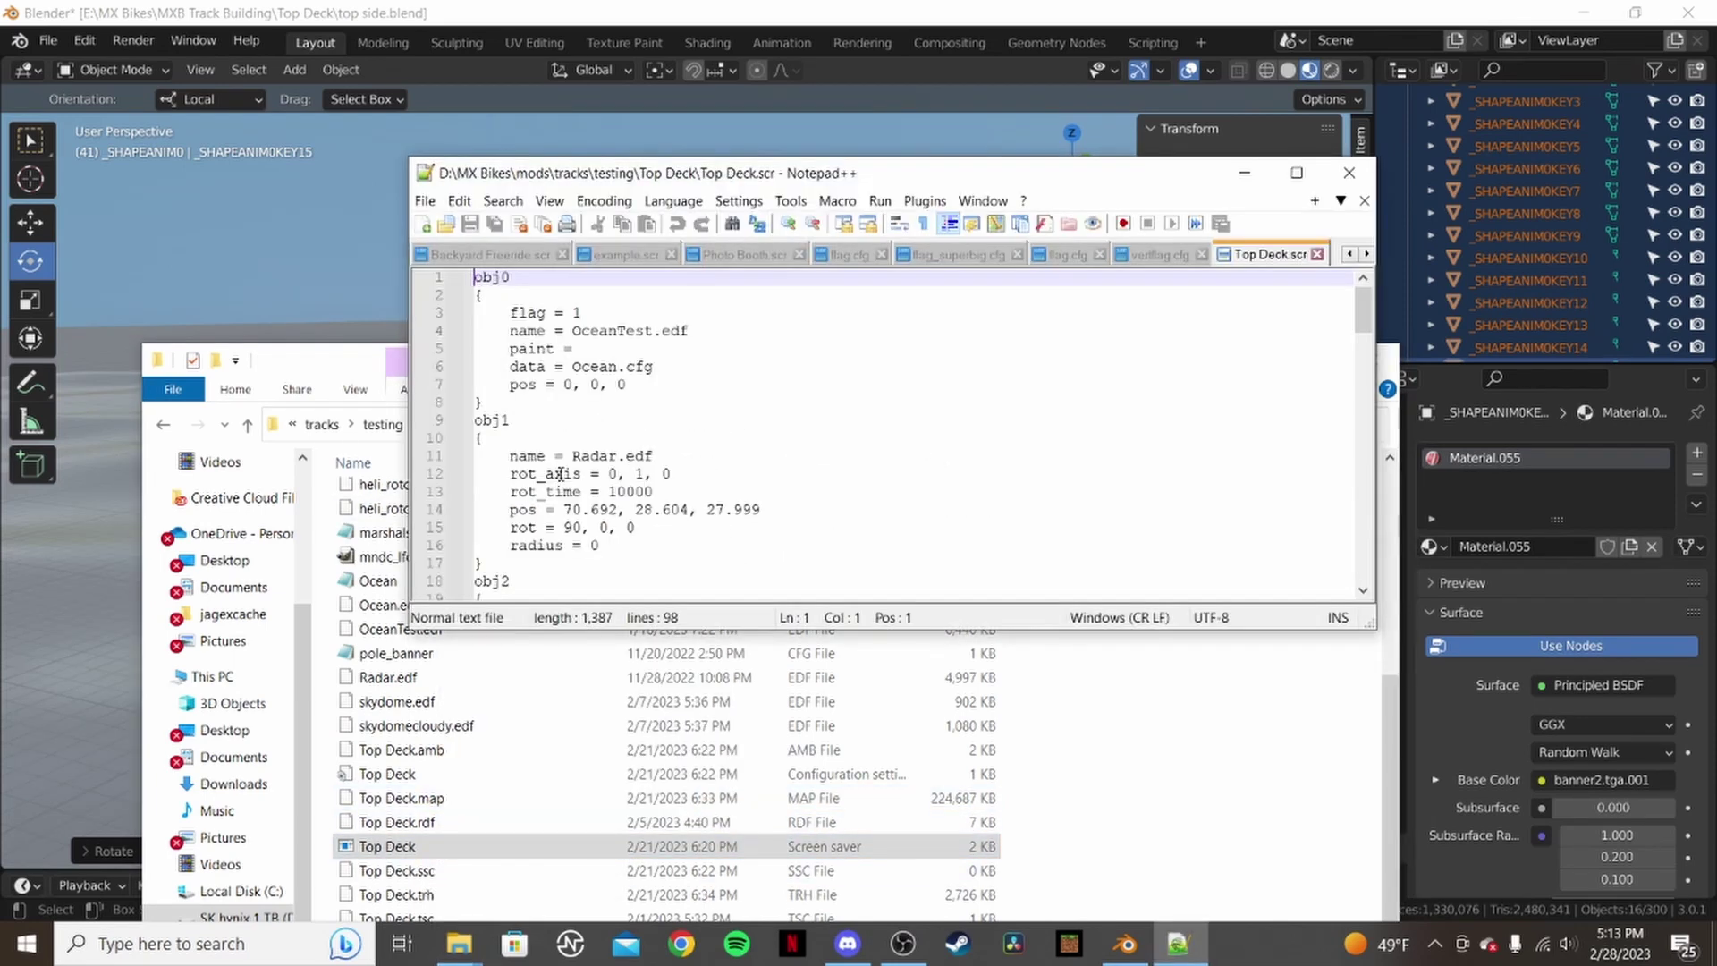
# - Read through the object entries in Top Deck.scr and highlight the obj9 dangerzone banner block
pyautogui.scroll(-11, 604, 452)
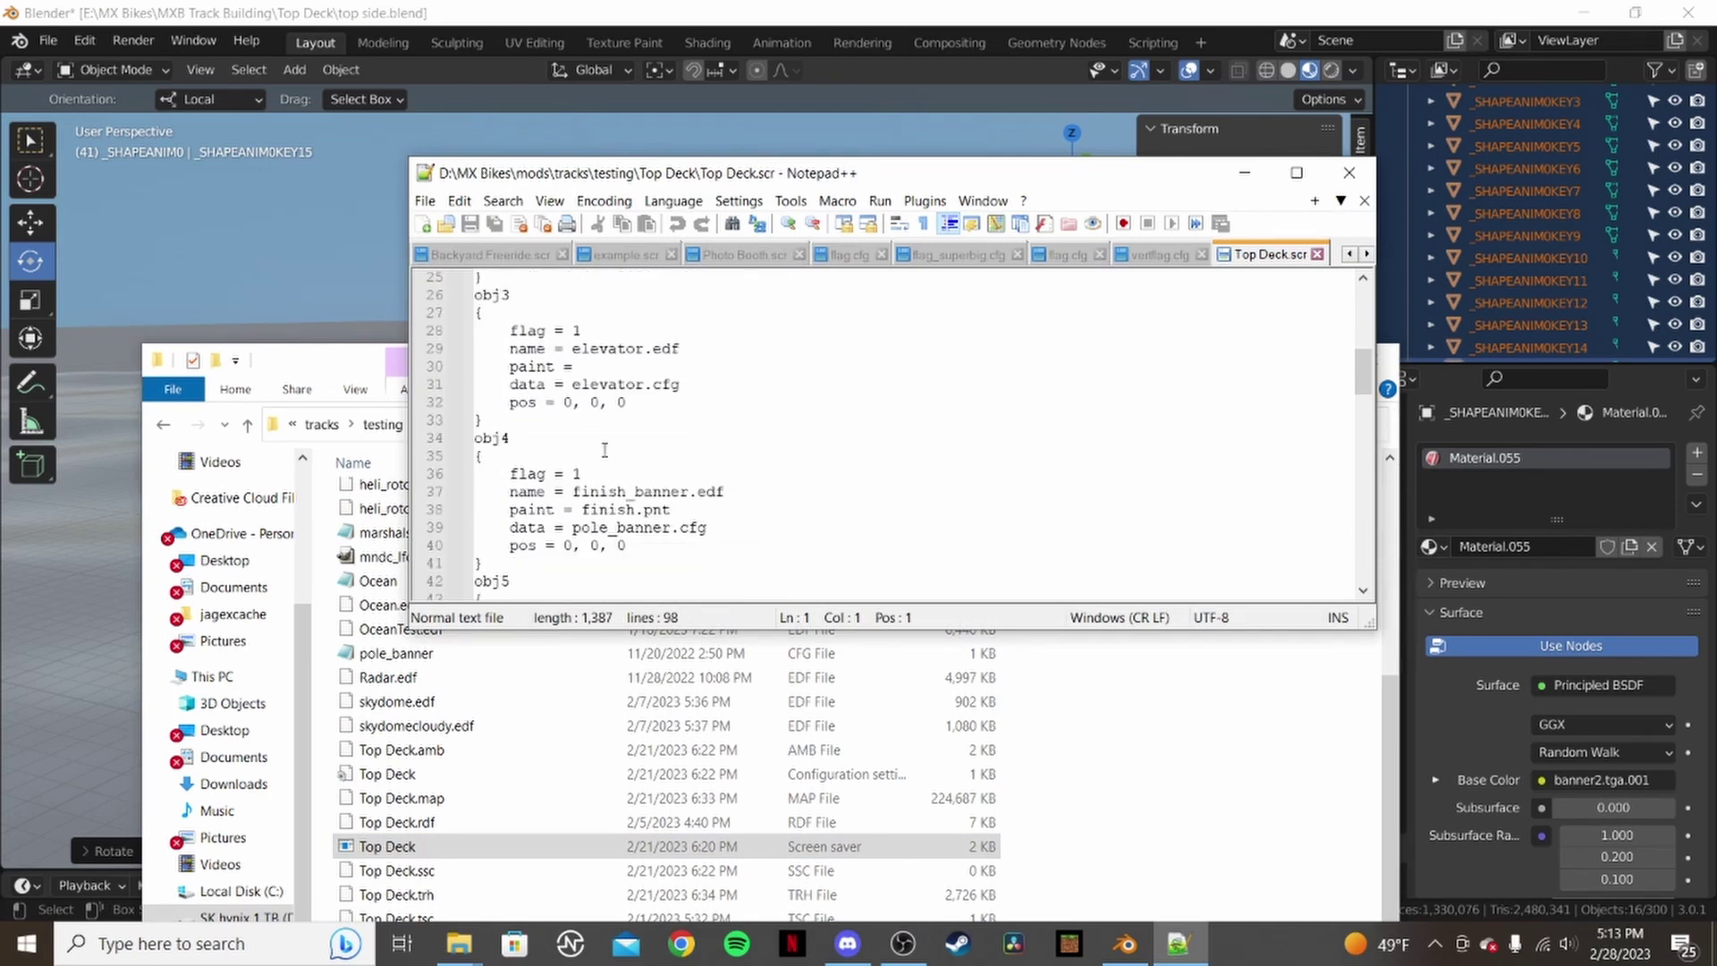
pyautogui.scroll(-8, 609, 436)
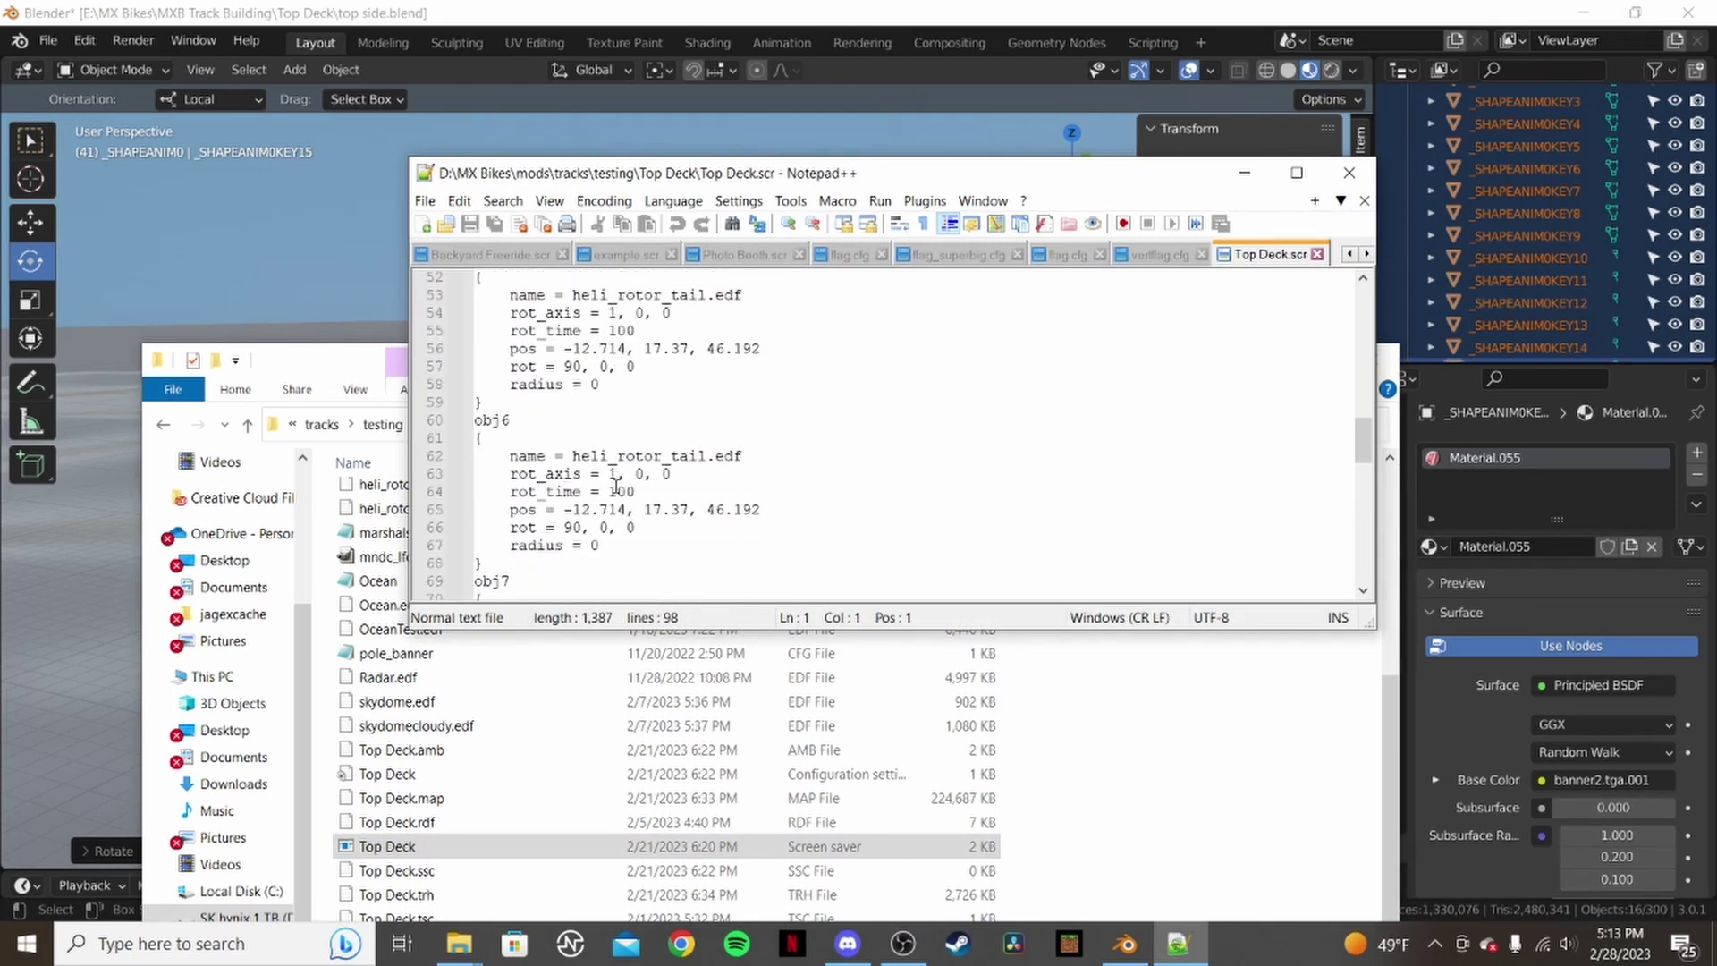
pyautogui.scroll(-3, 686, 470)
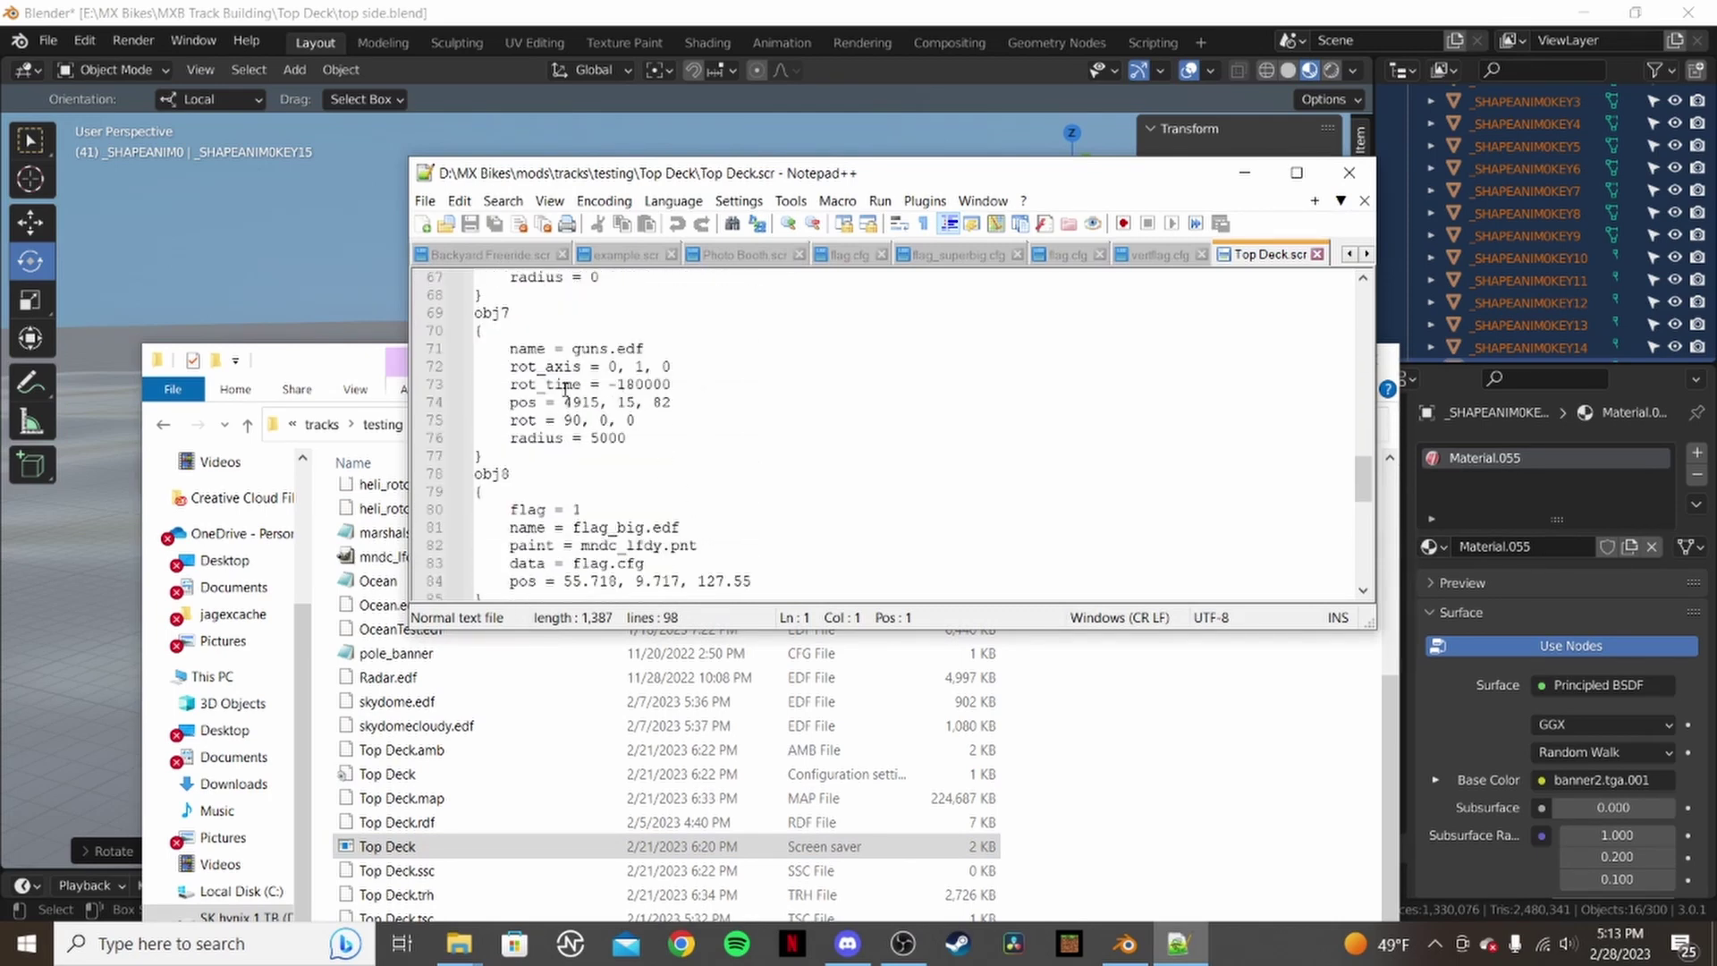
pyautogui.scroll(-2, 565, 390)
pyautogui.scroll(-3, 792, 493)
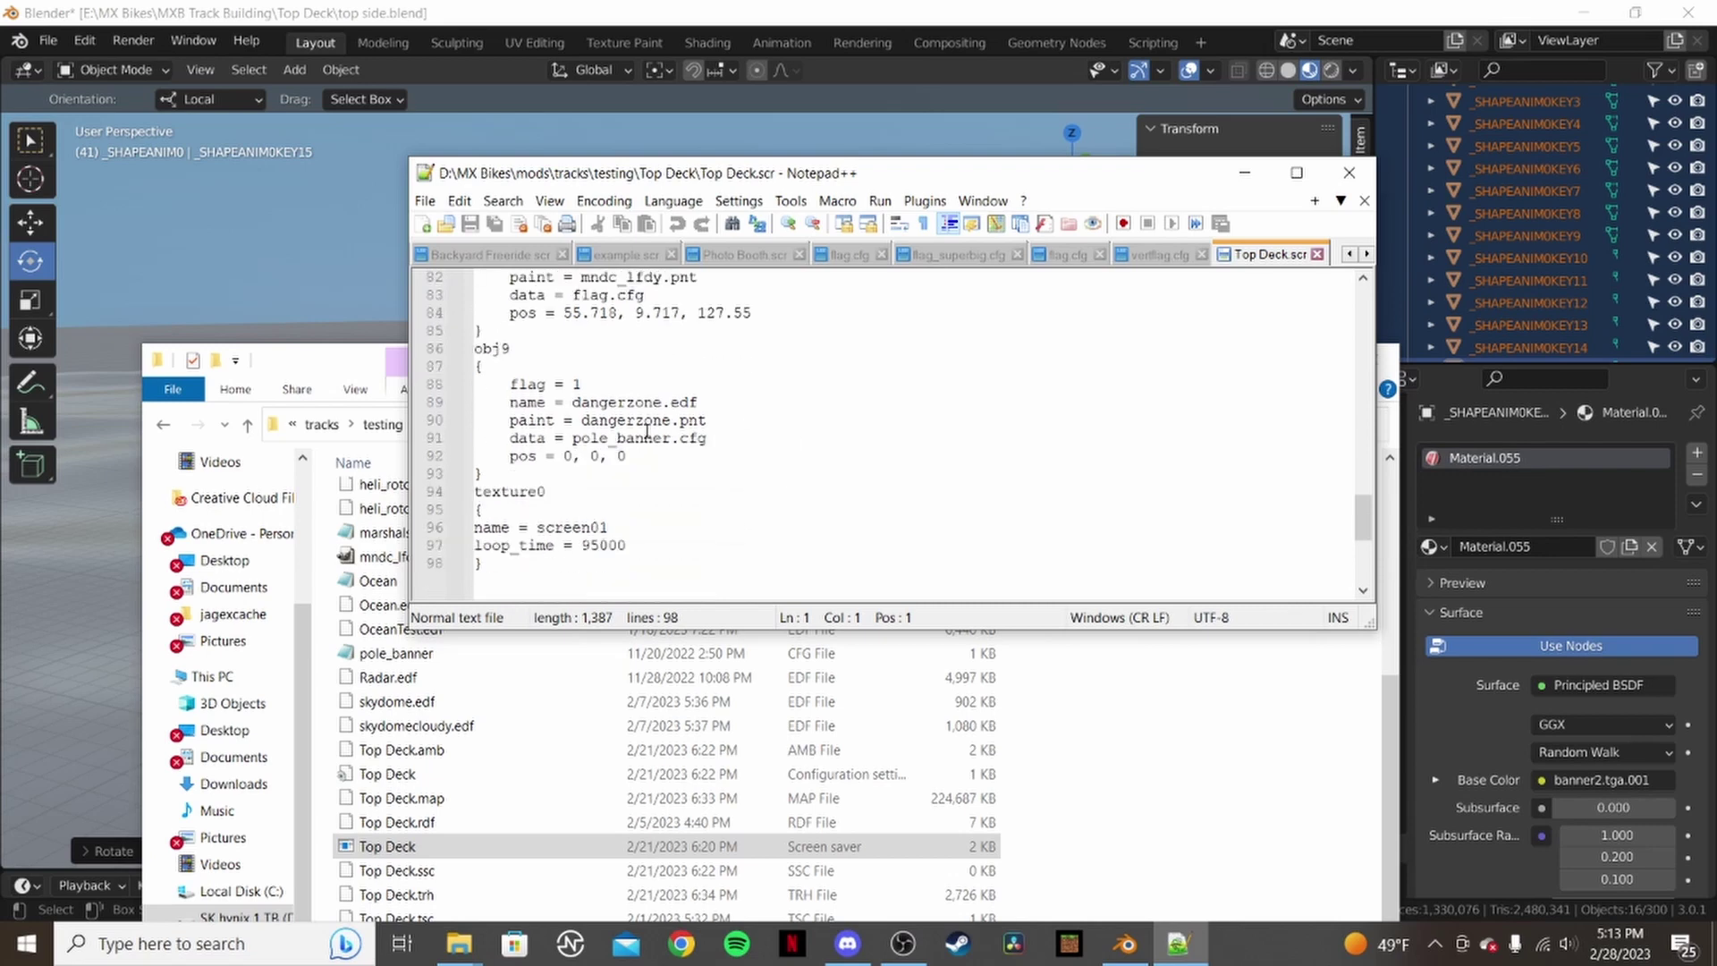
pyautogui.scroll(-1, 645, 431)
pyautogui.scroll(1, 639, 436)
pyautogui.moveTo(475, 348); pyautogui.dragTo(523, 466)
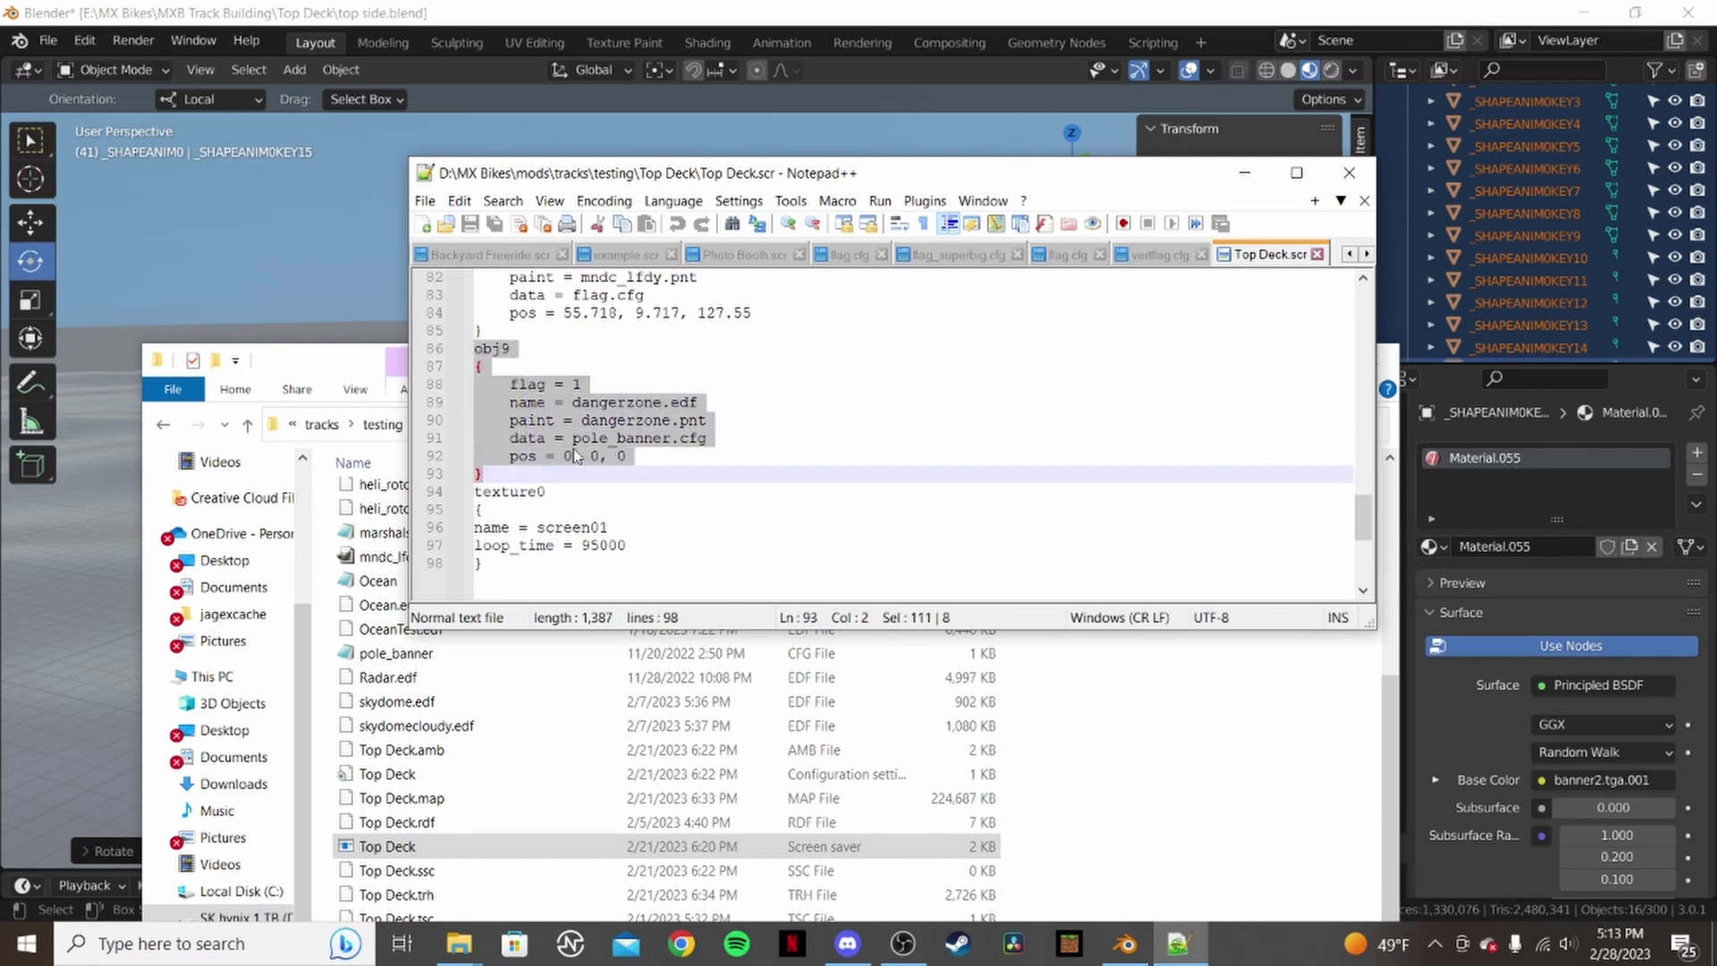
pyautogui.click(528, 437)
# - Compare the guns, flag_big, finish_banner and heli rotor entries in Top Deck.scr for their position and rotation lines
pyautogui.scroll(4, 550, 366)
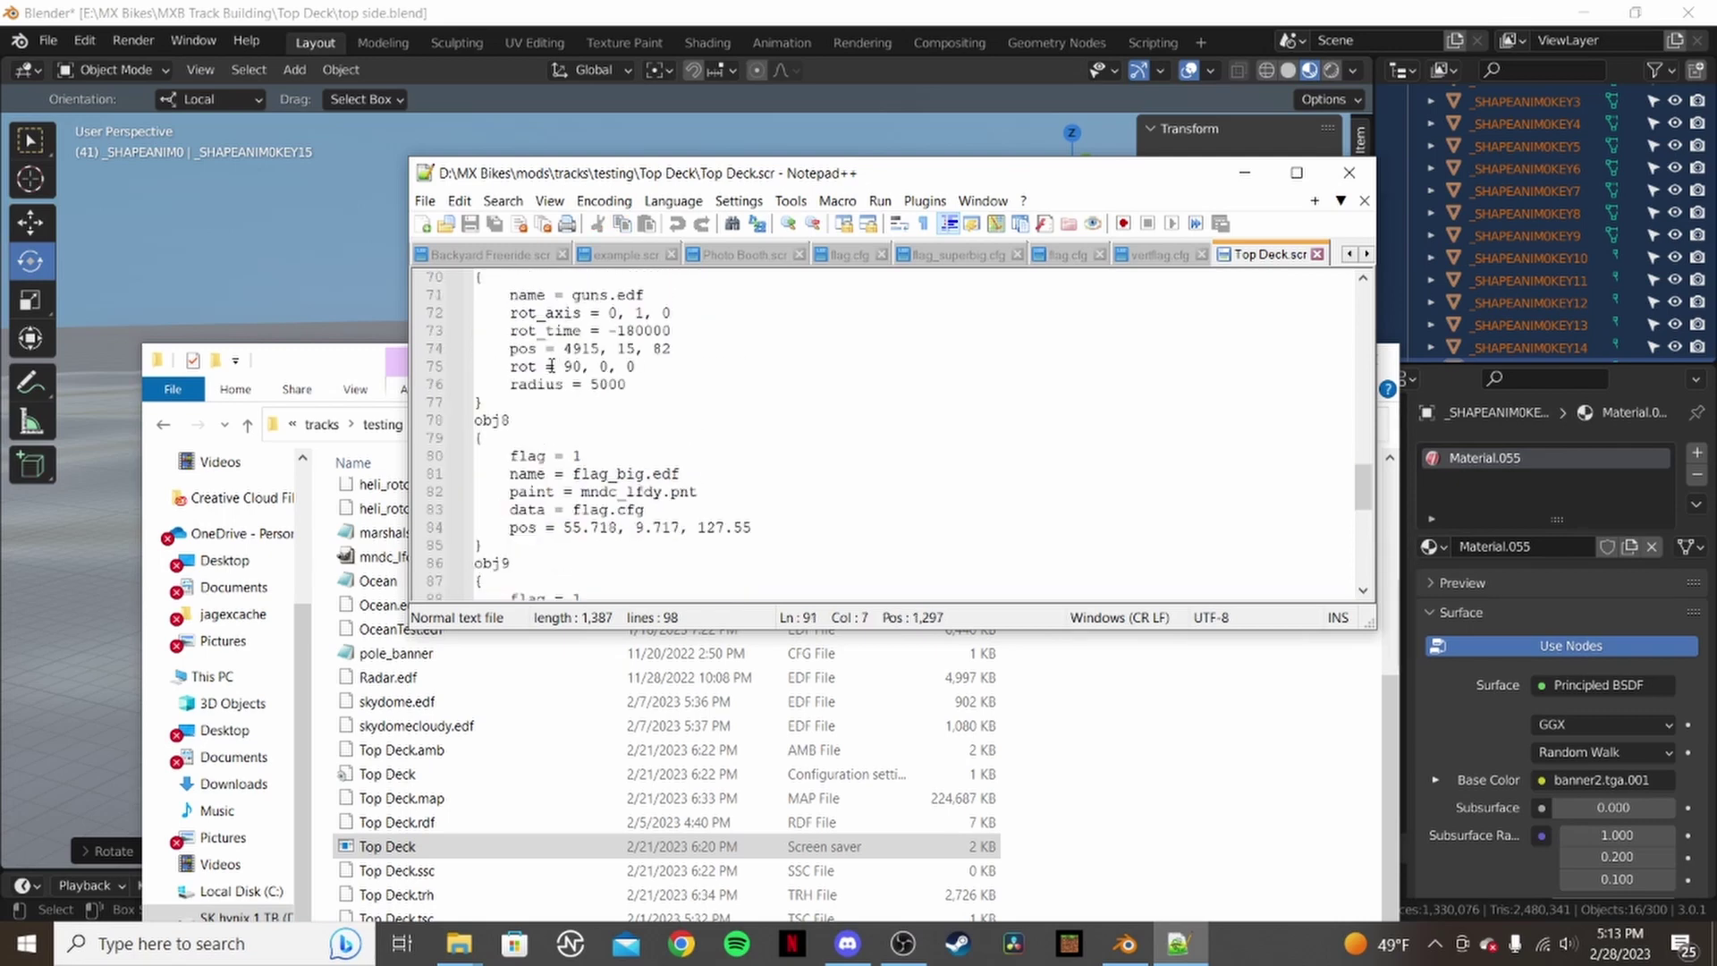
pyautogui.scroll(2, 577, 461)
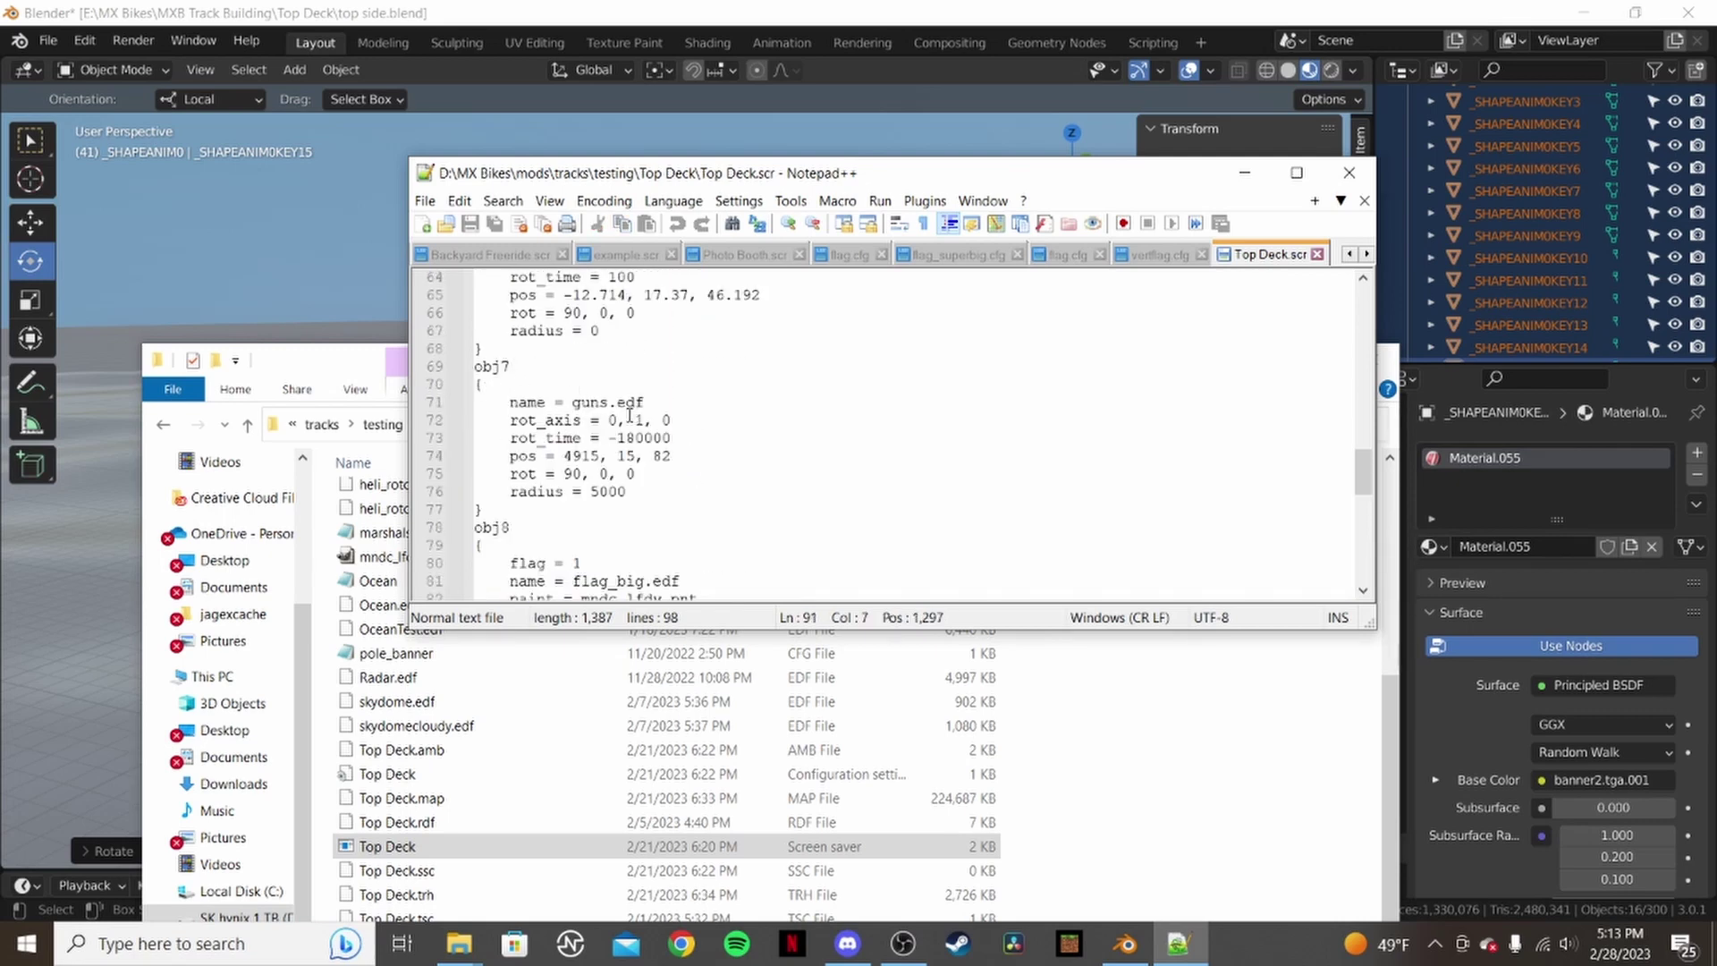
pyautogui.scroll(-2, 570, 408)
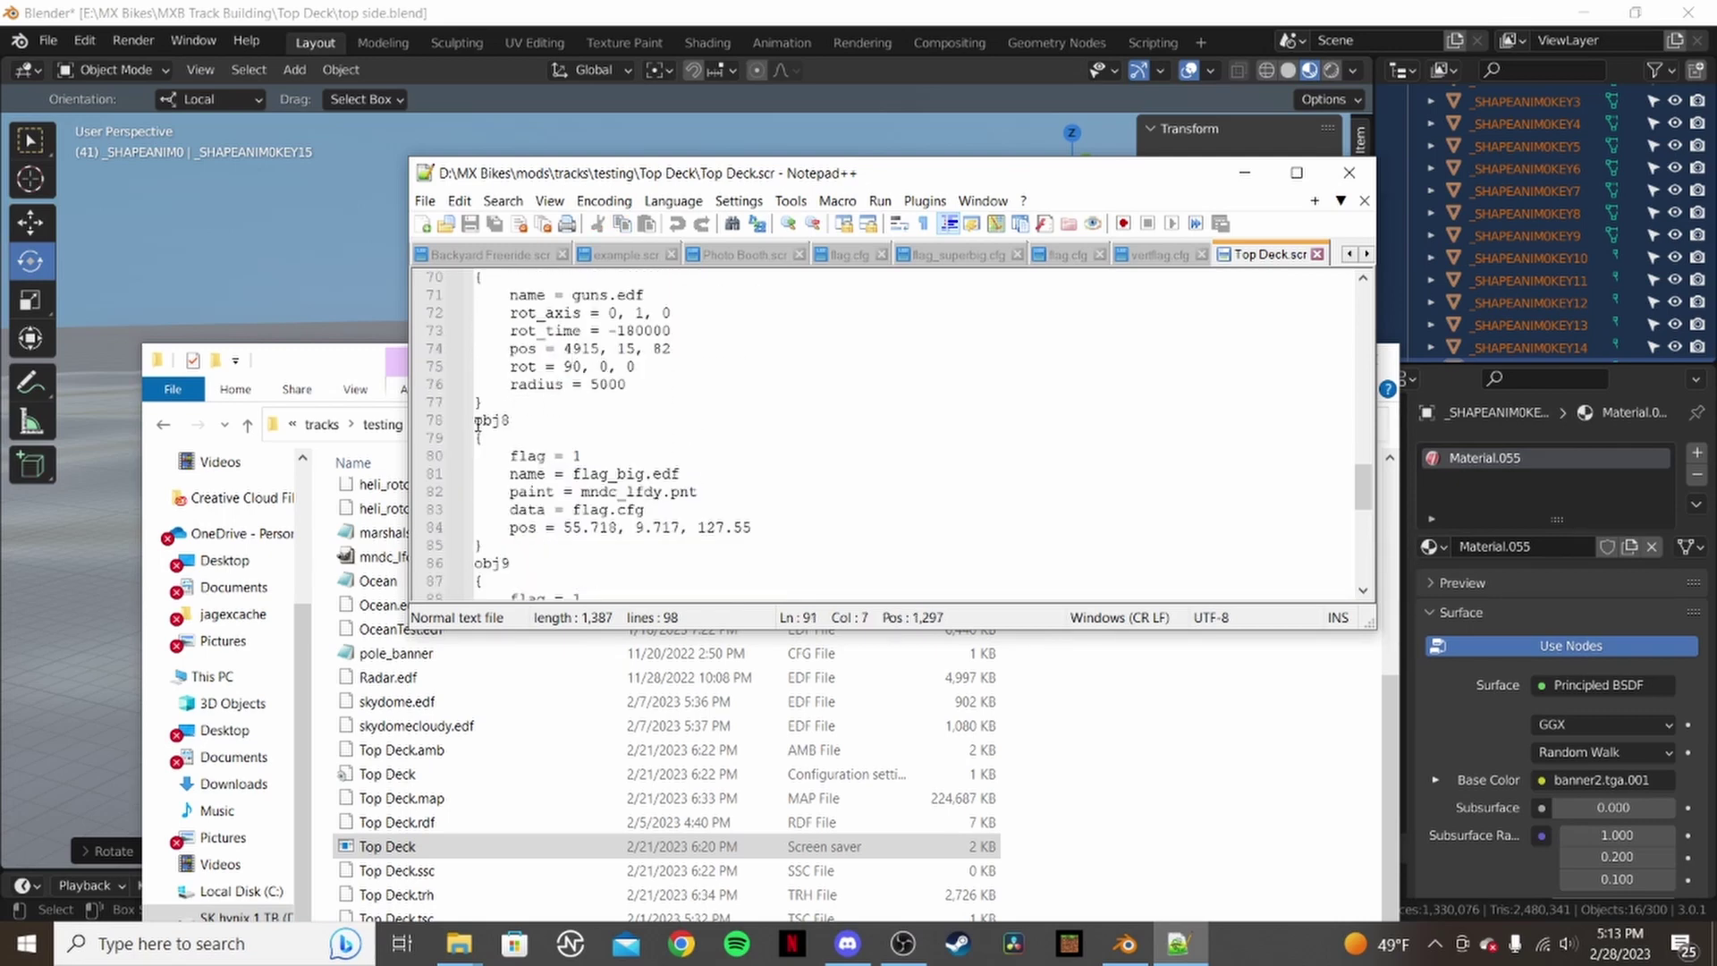
pyautogui.scroll(14, 533, 391)
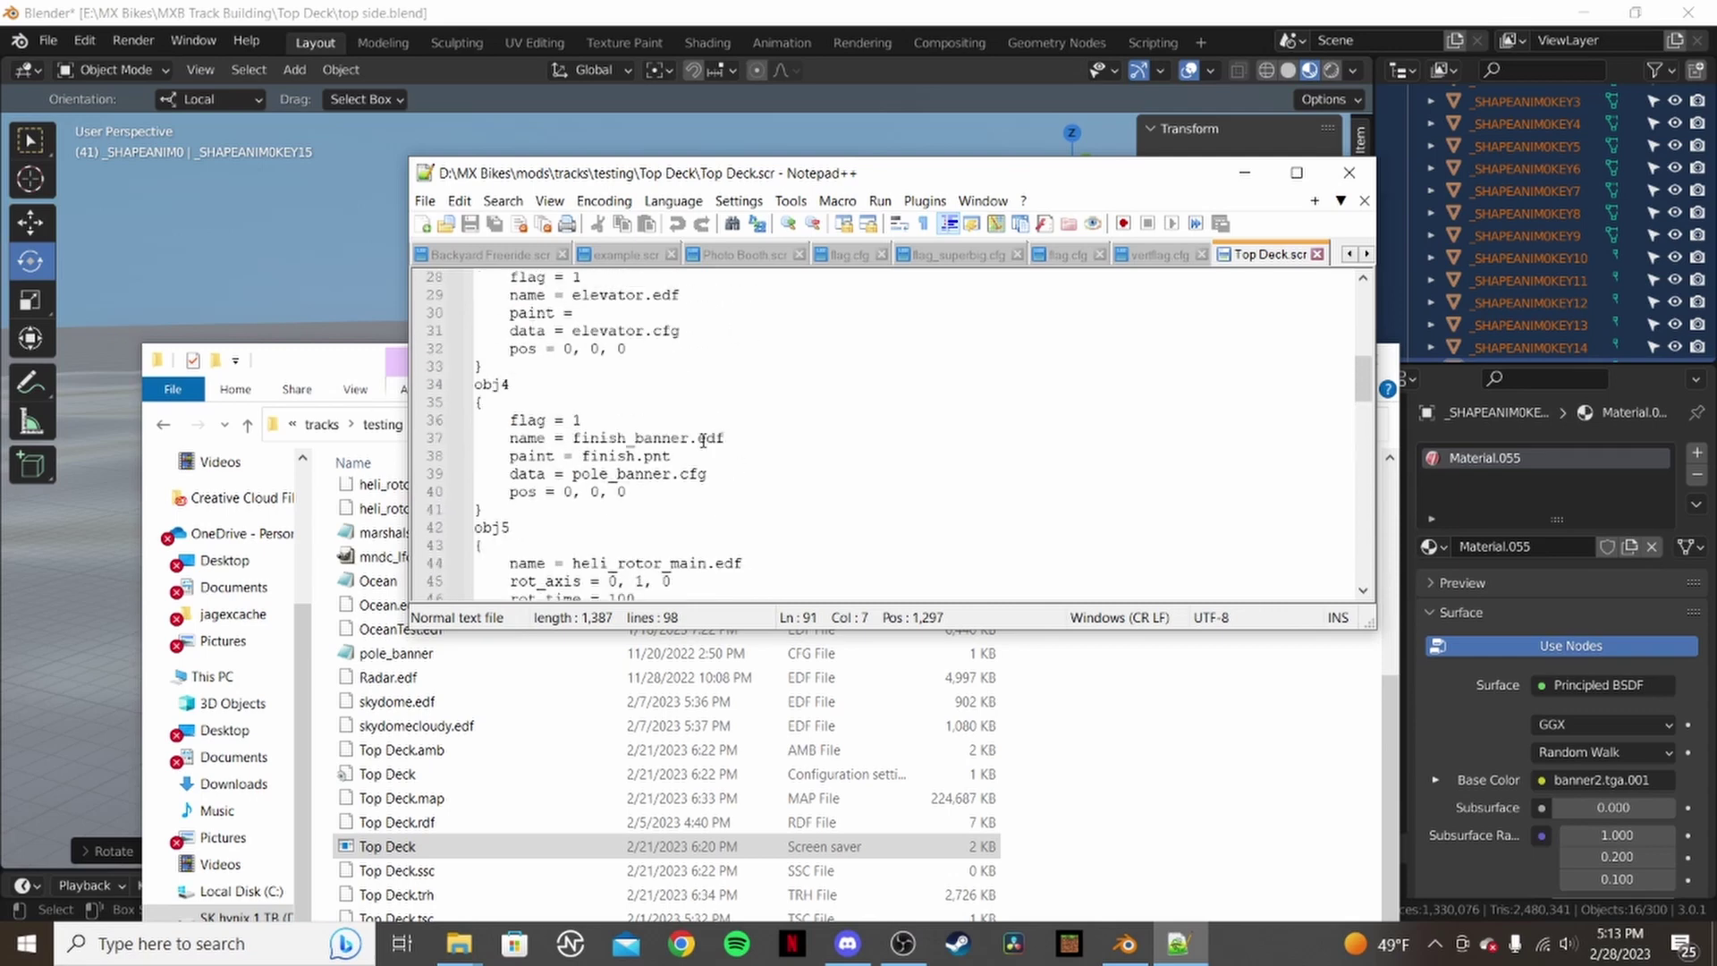
pyautogui.scroll(-4, 716, 444)
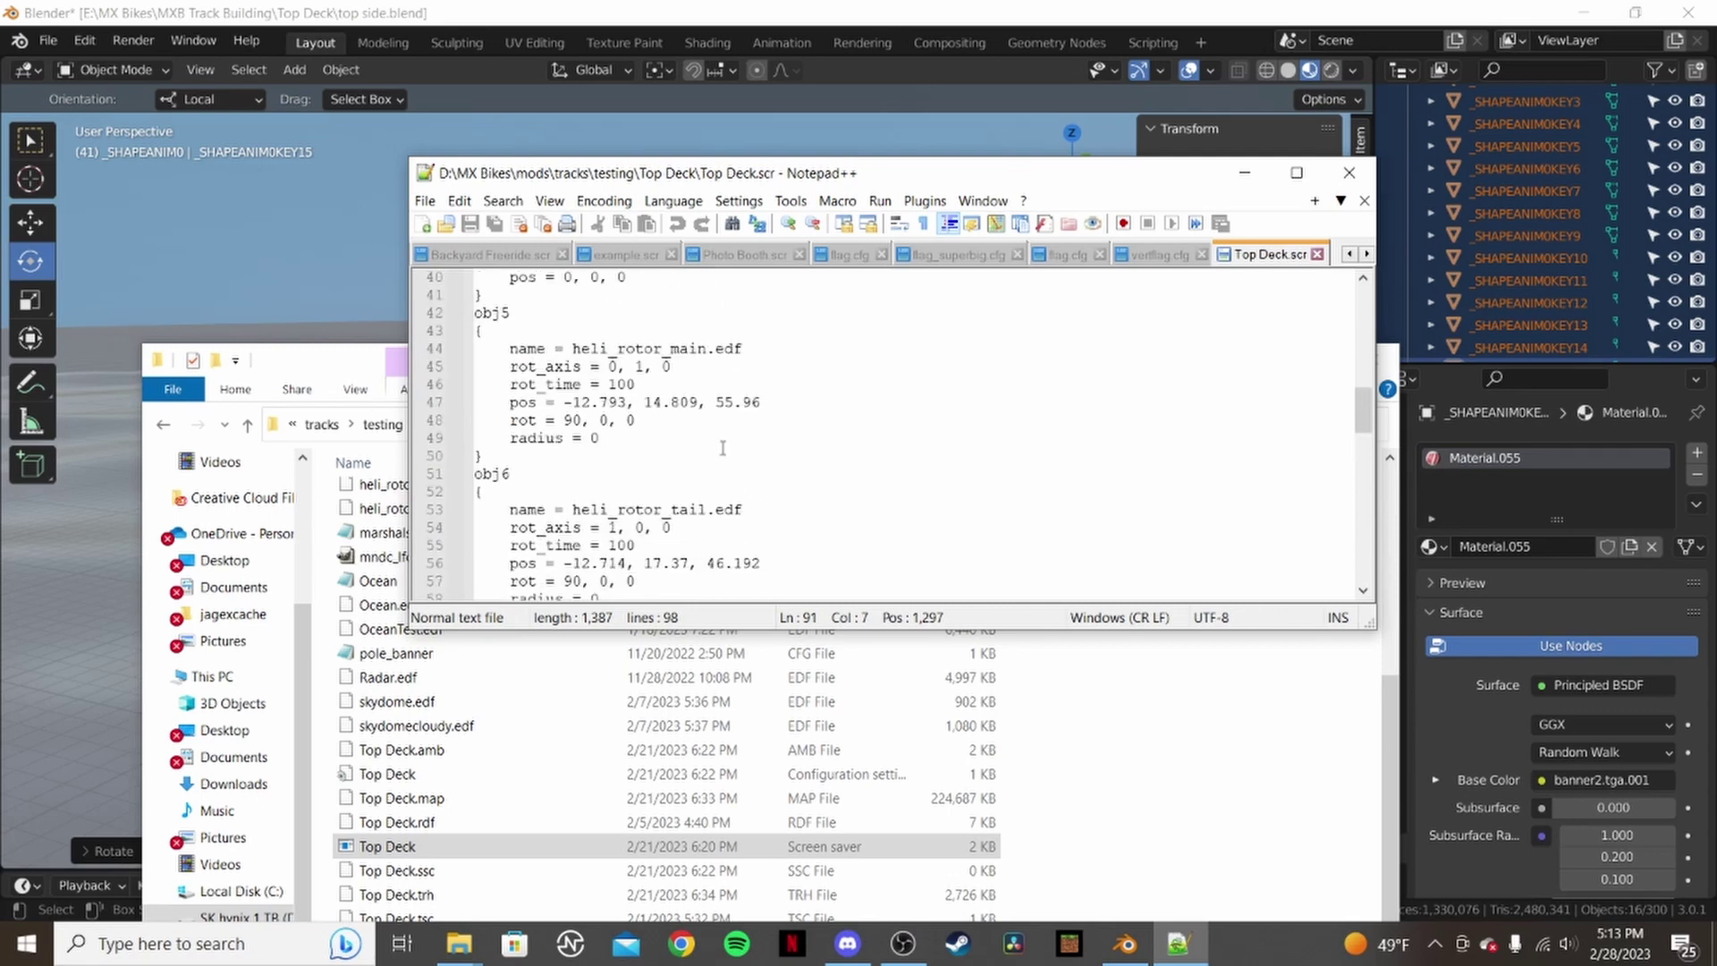
# - Switch to Backyard Freeride.scr and highlight its obj7 flag block as another example of a flag entry
pyautogui.click(966, 255)
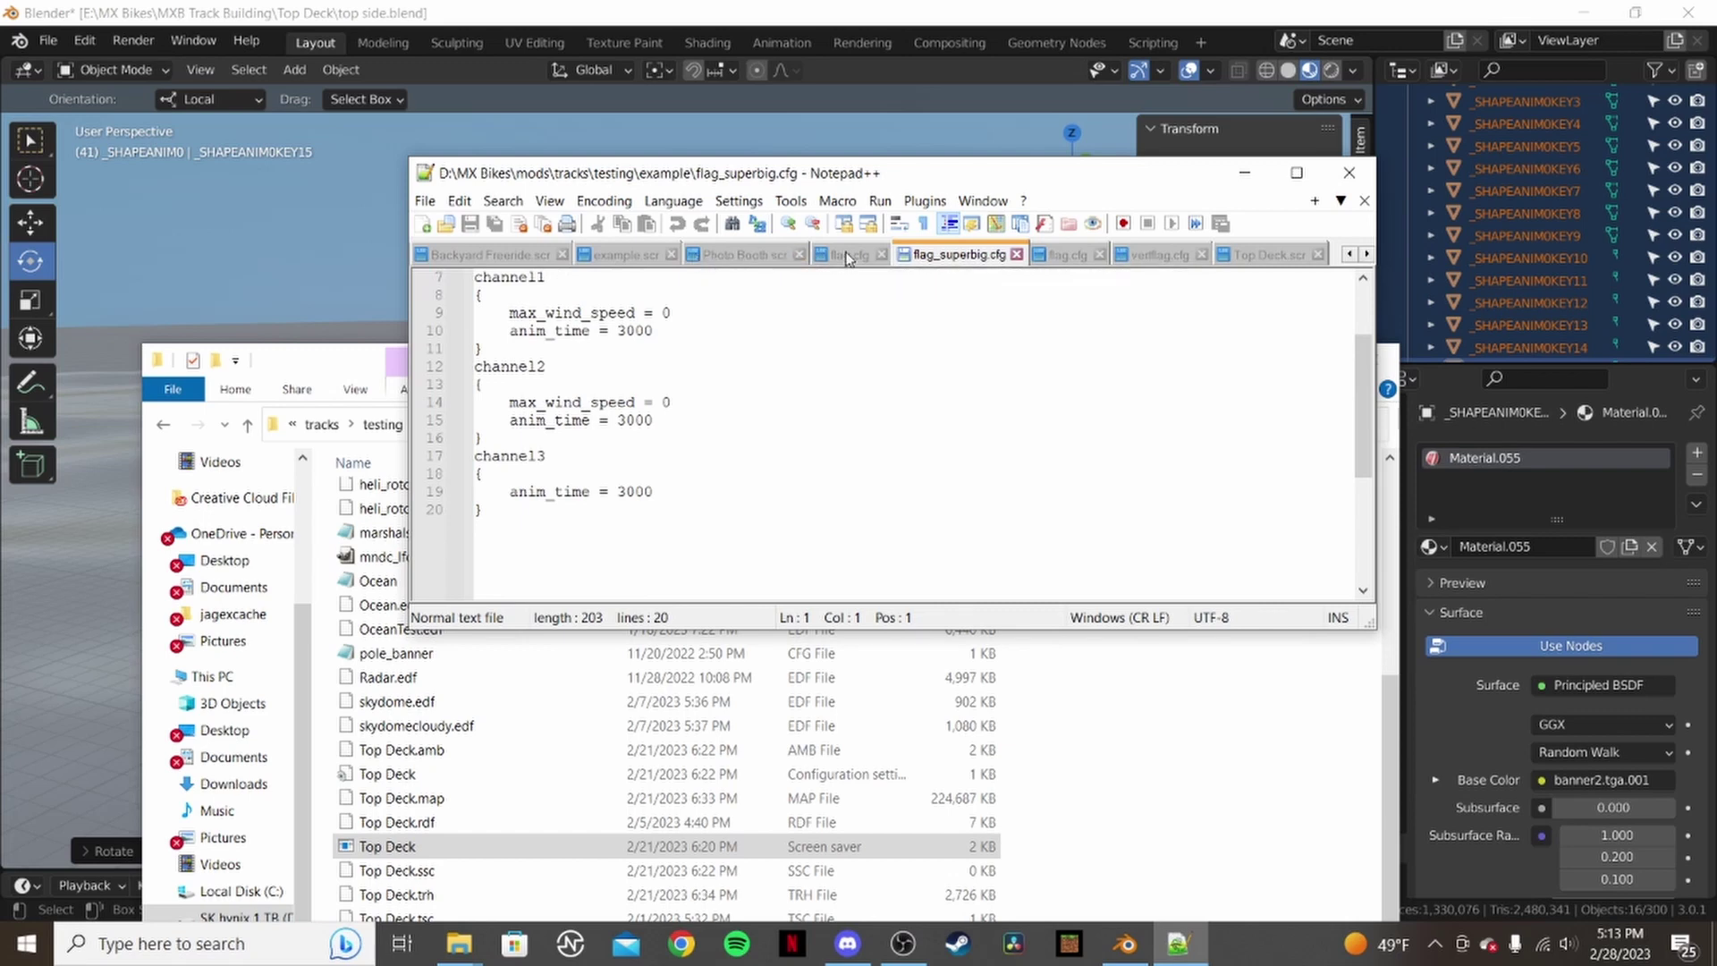
pyautogui.click(488, 254)
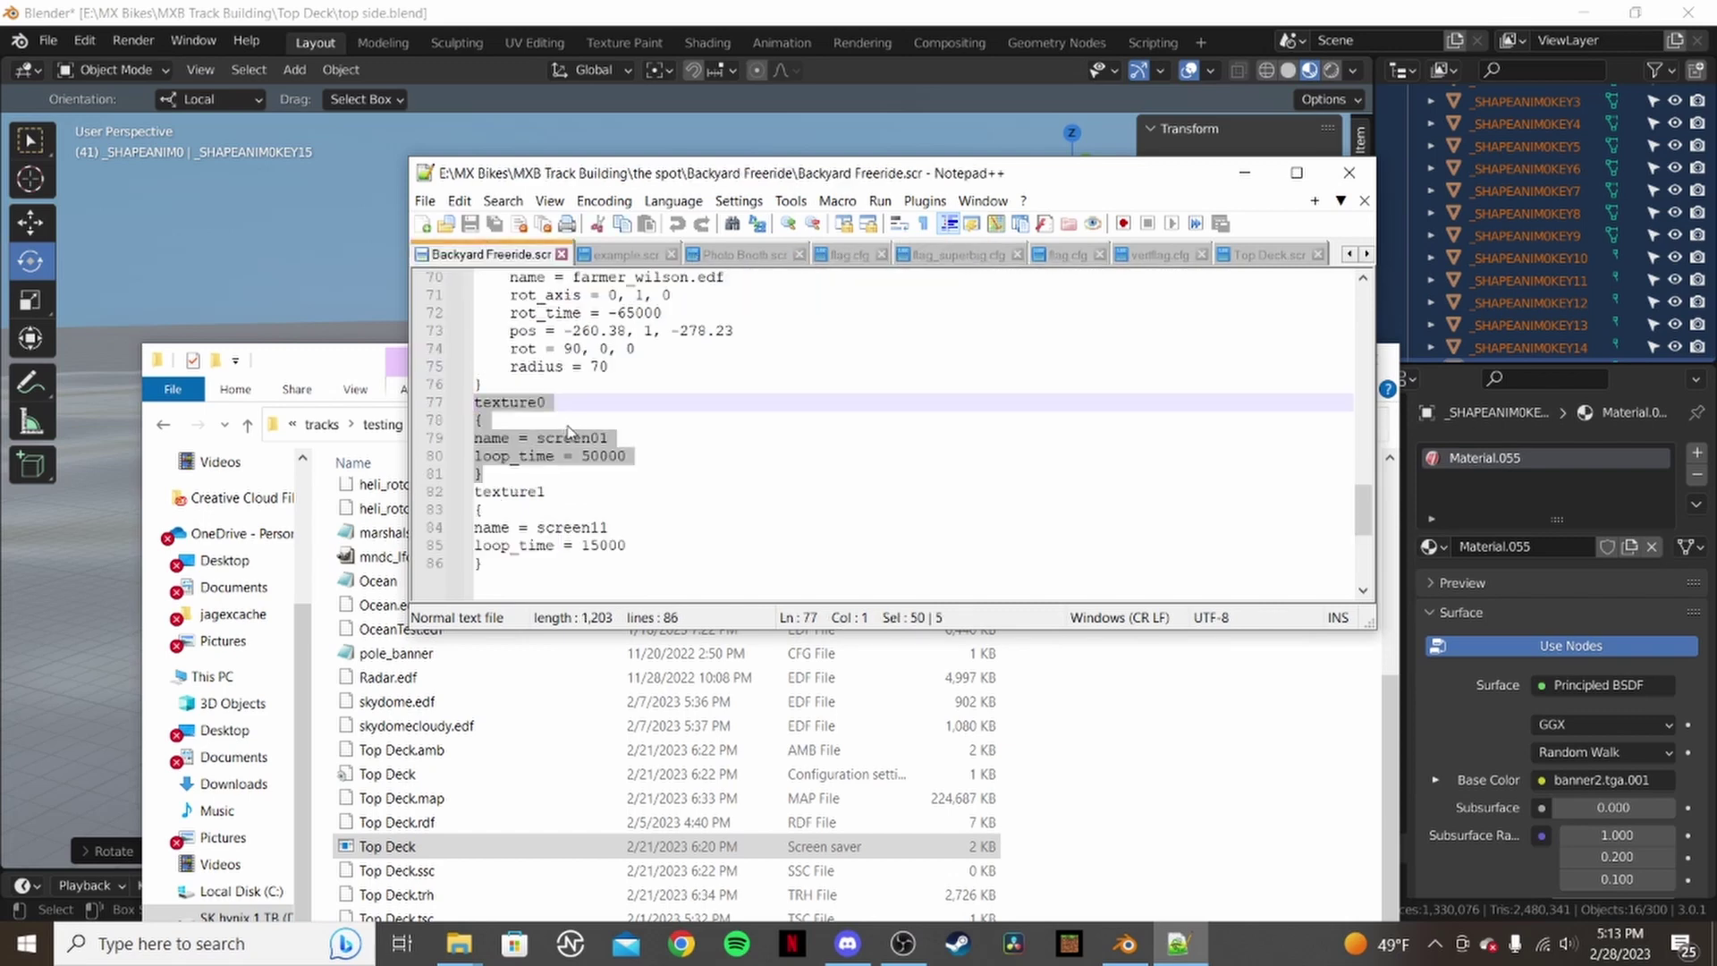
pyautogui.scroll(6, 602, 411)
pyautogui.scroll(-4, 602, 411)
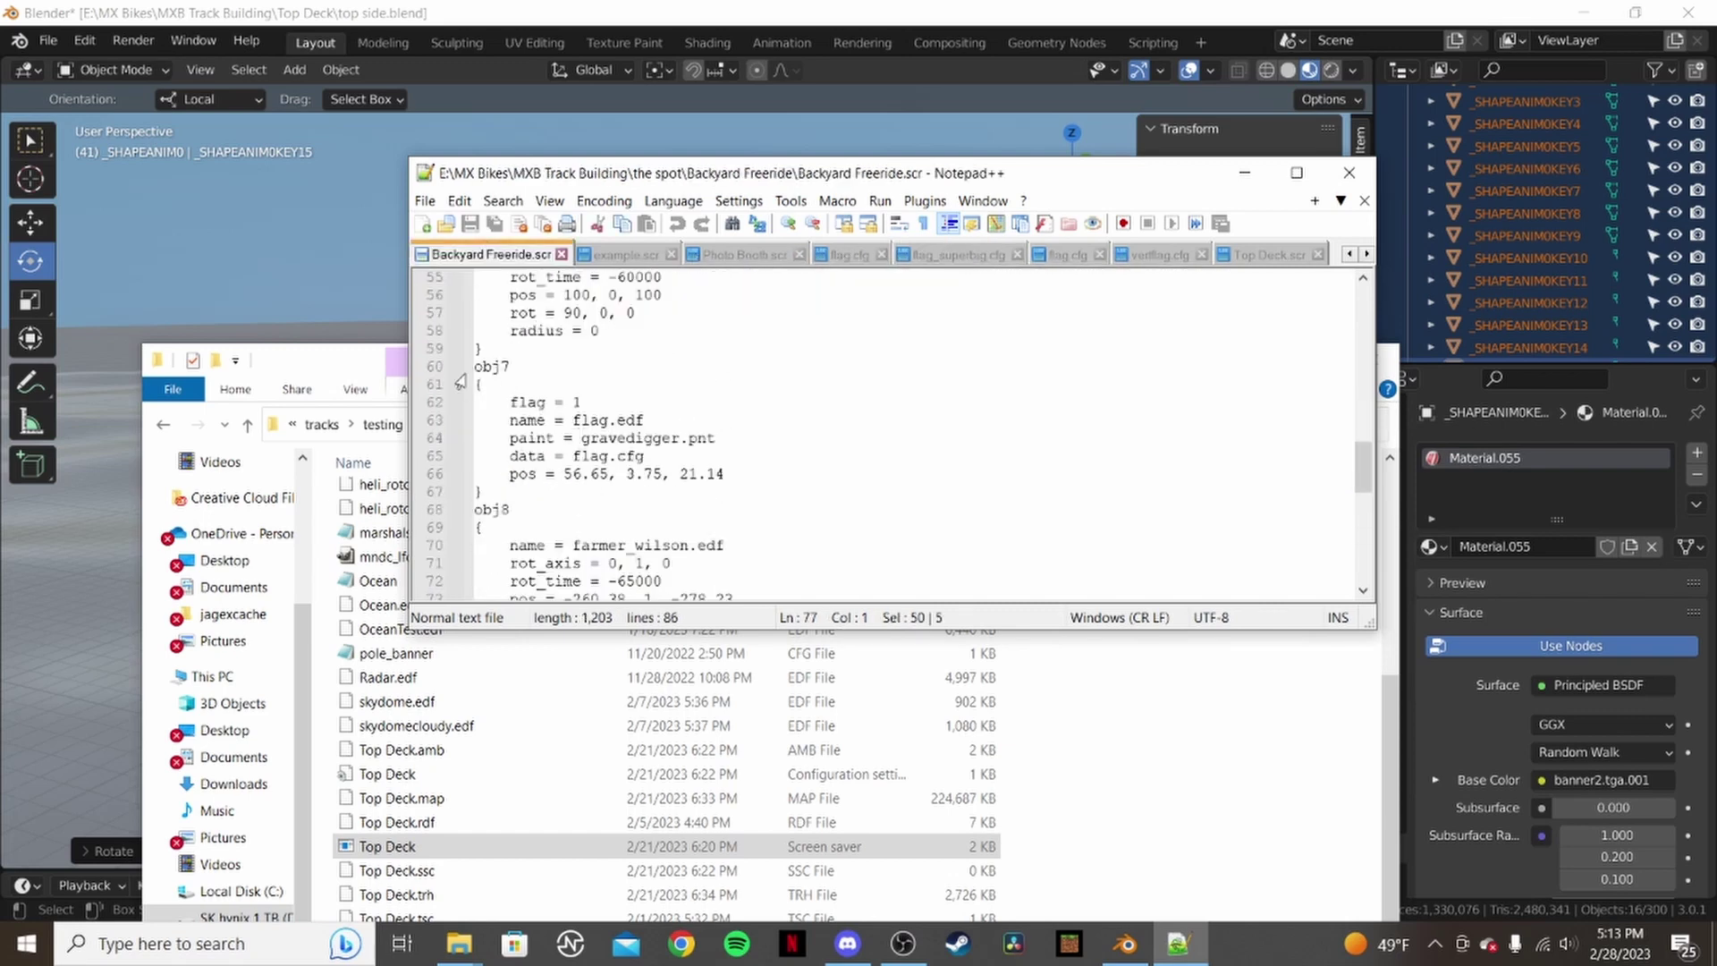
pyautogui.moveTo(473, 348); pyautogui.dragTo(485, 492)
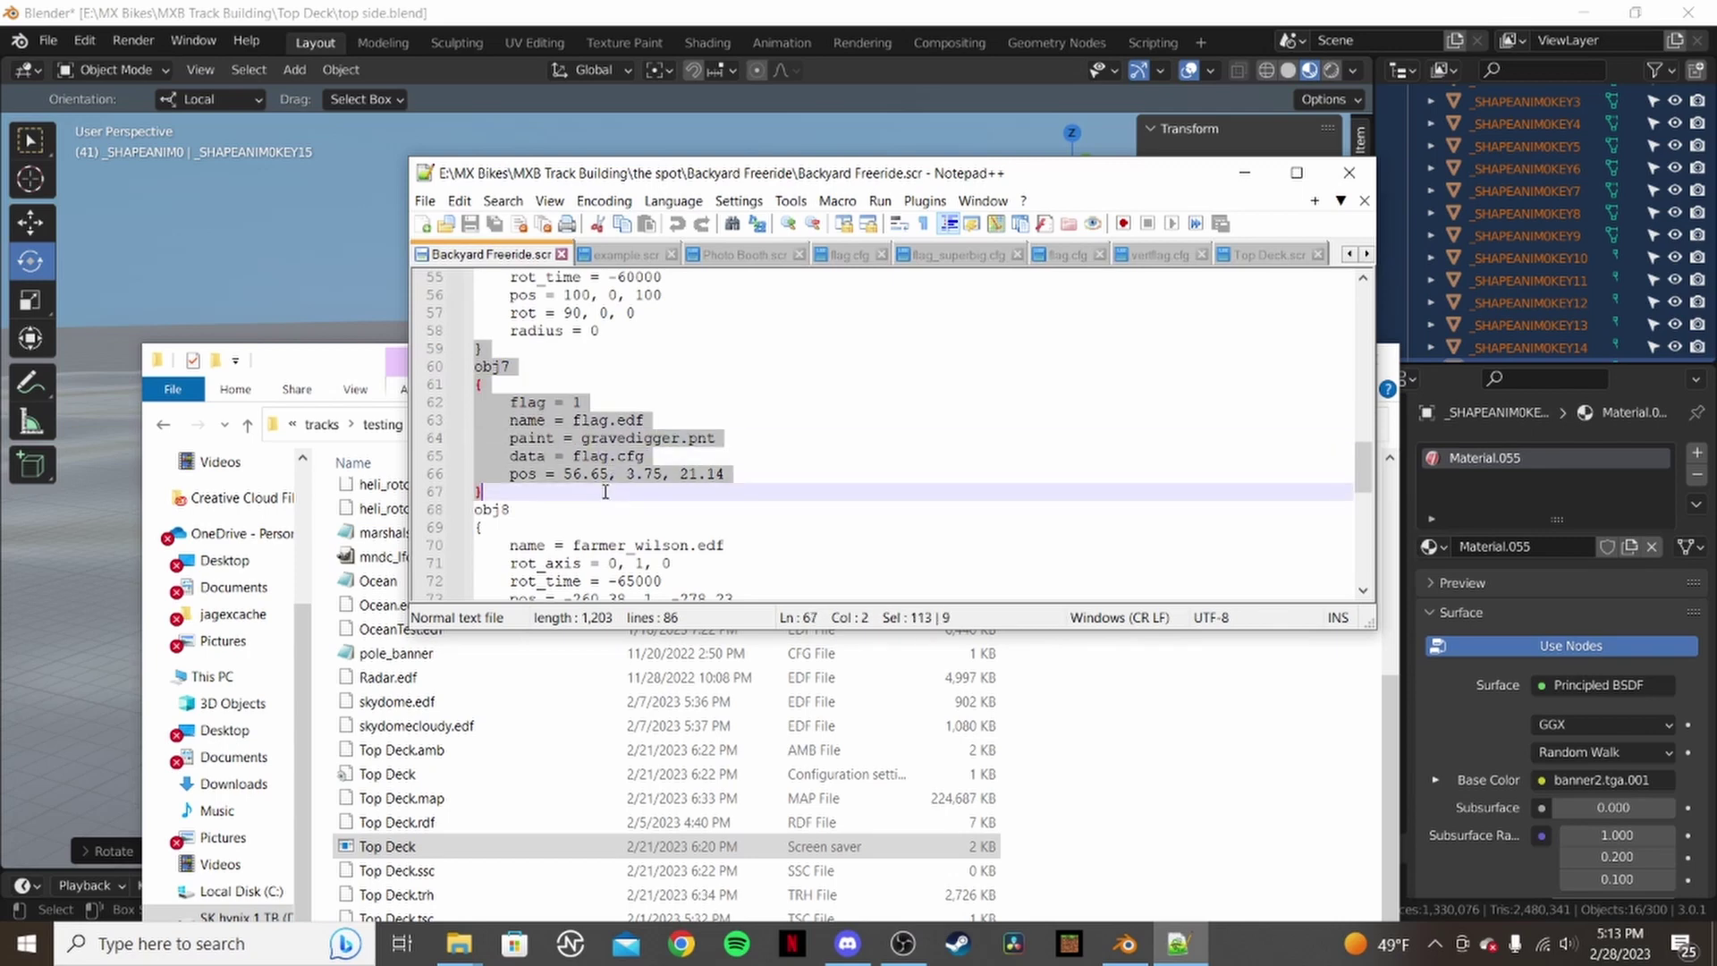
# - Return to Top Deck.scr to review the obj8 and obj9 position lines, and close Notepad++ and File Explorer
pyautogui.click(1269, 254)
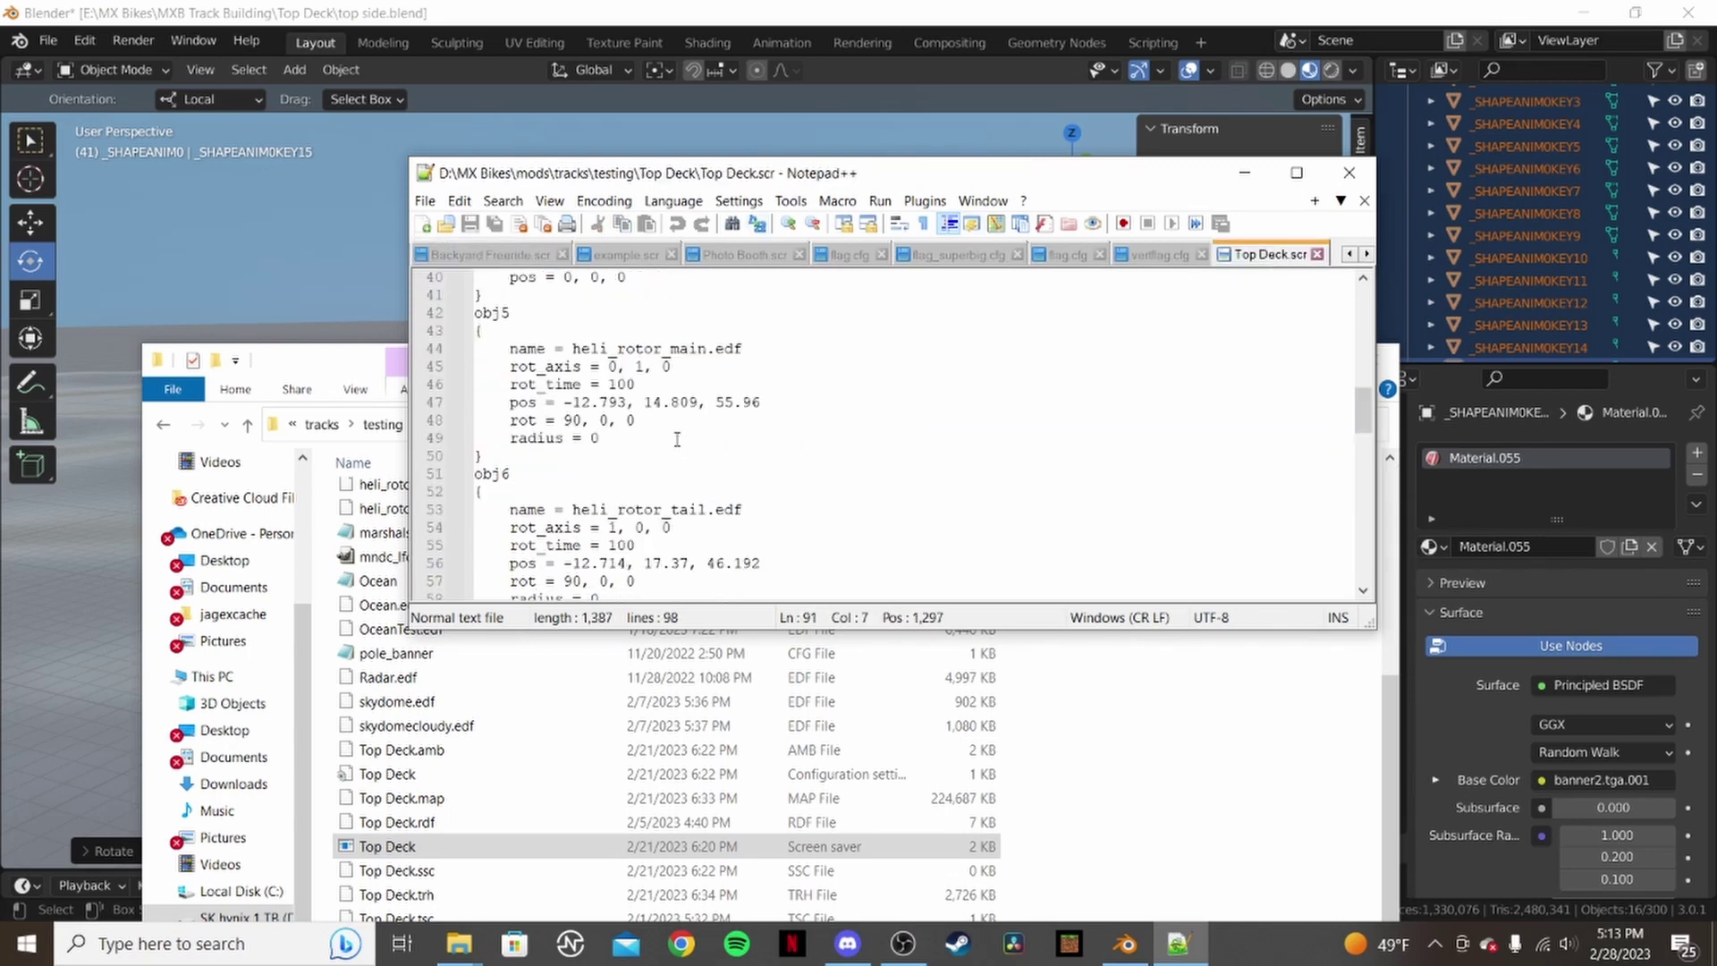
pyautogui.scroll(-3, 677, 439)
pyautogui.scroll(-7, 677, 437)
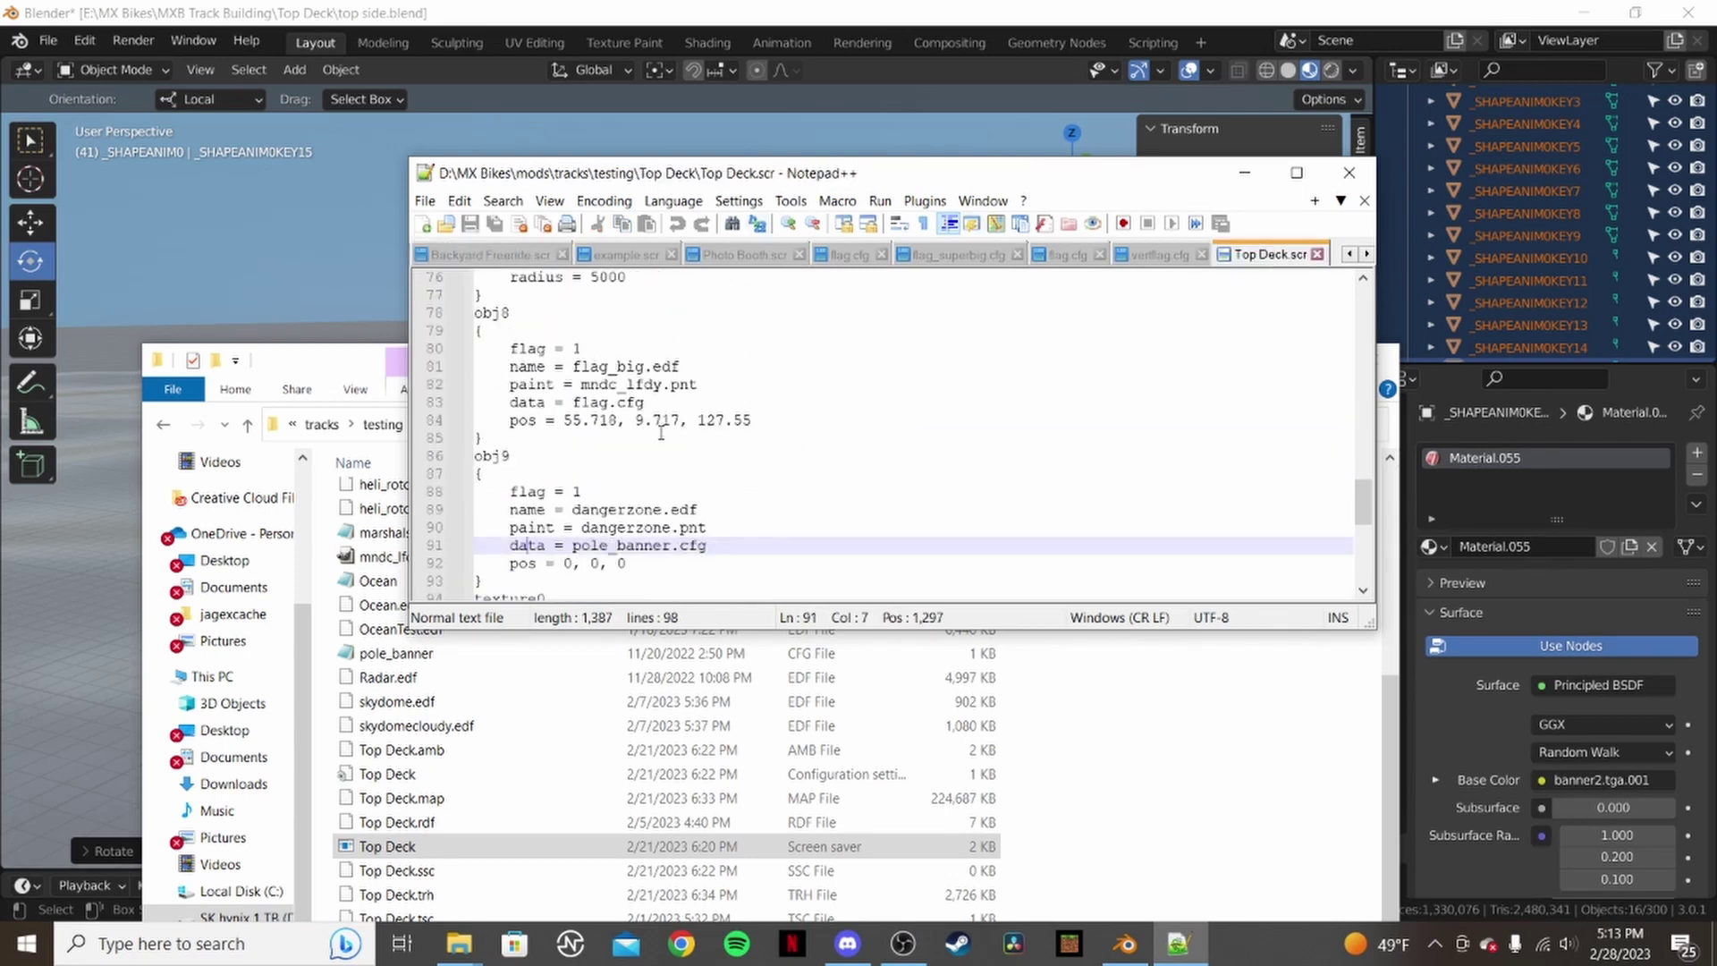
pyautogui.scroll(-3, 744, 466)
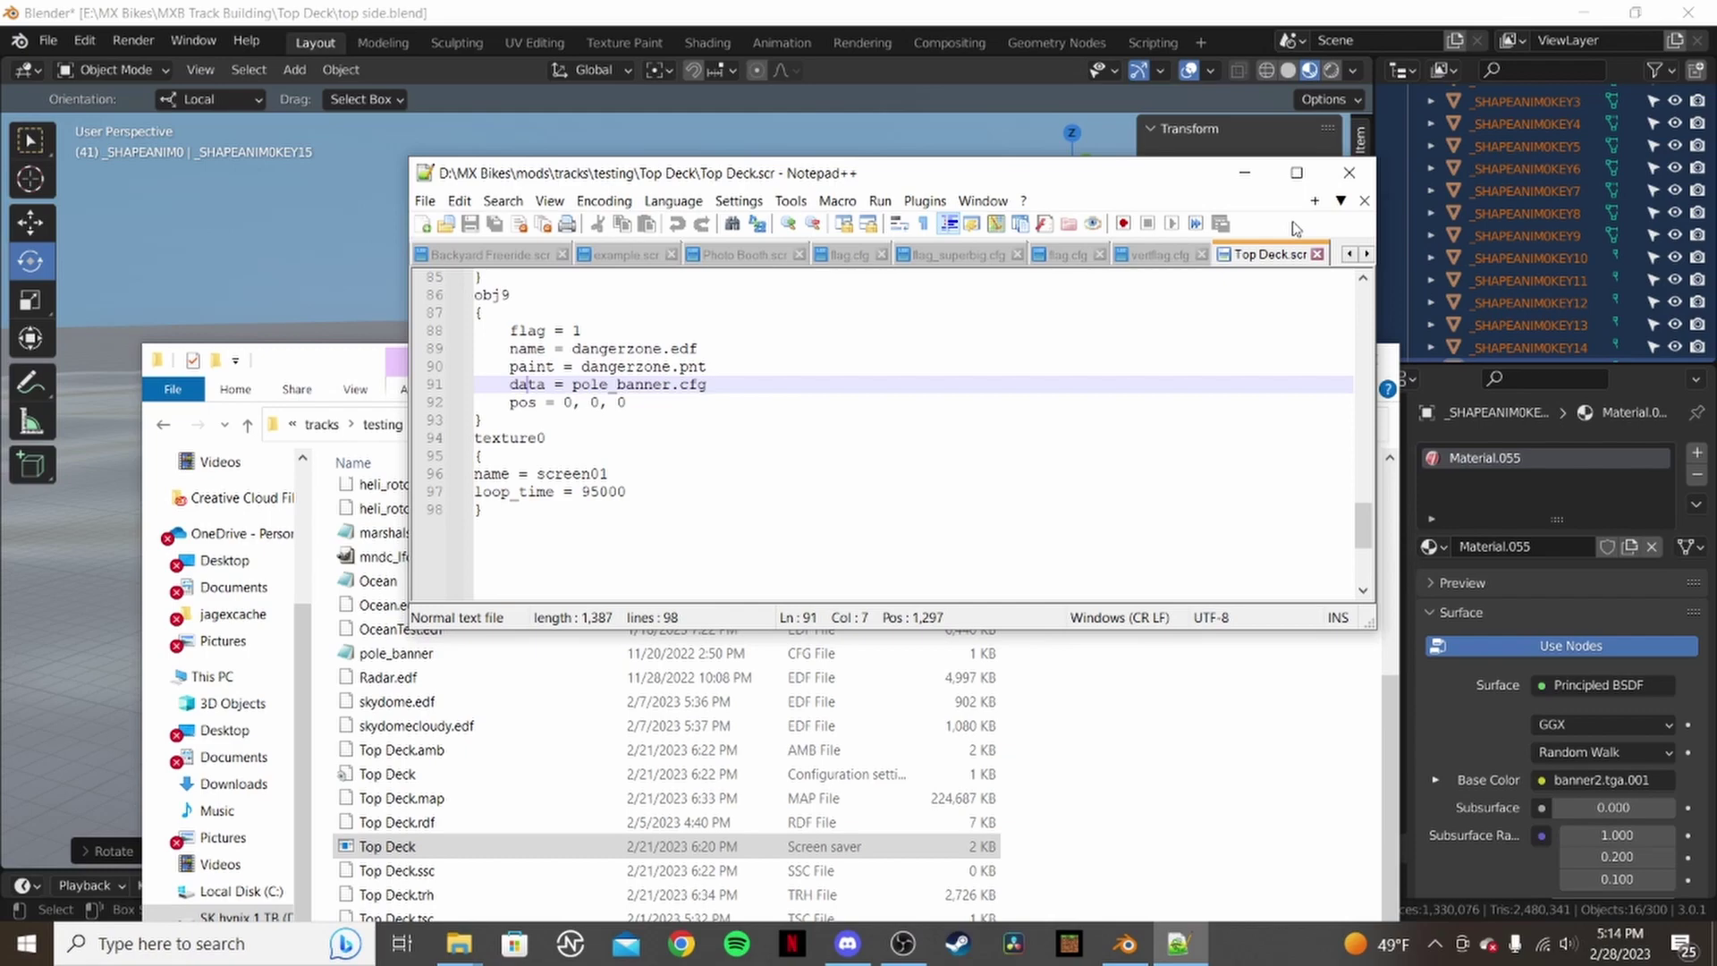
pyautogui.click(1349, 173)
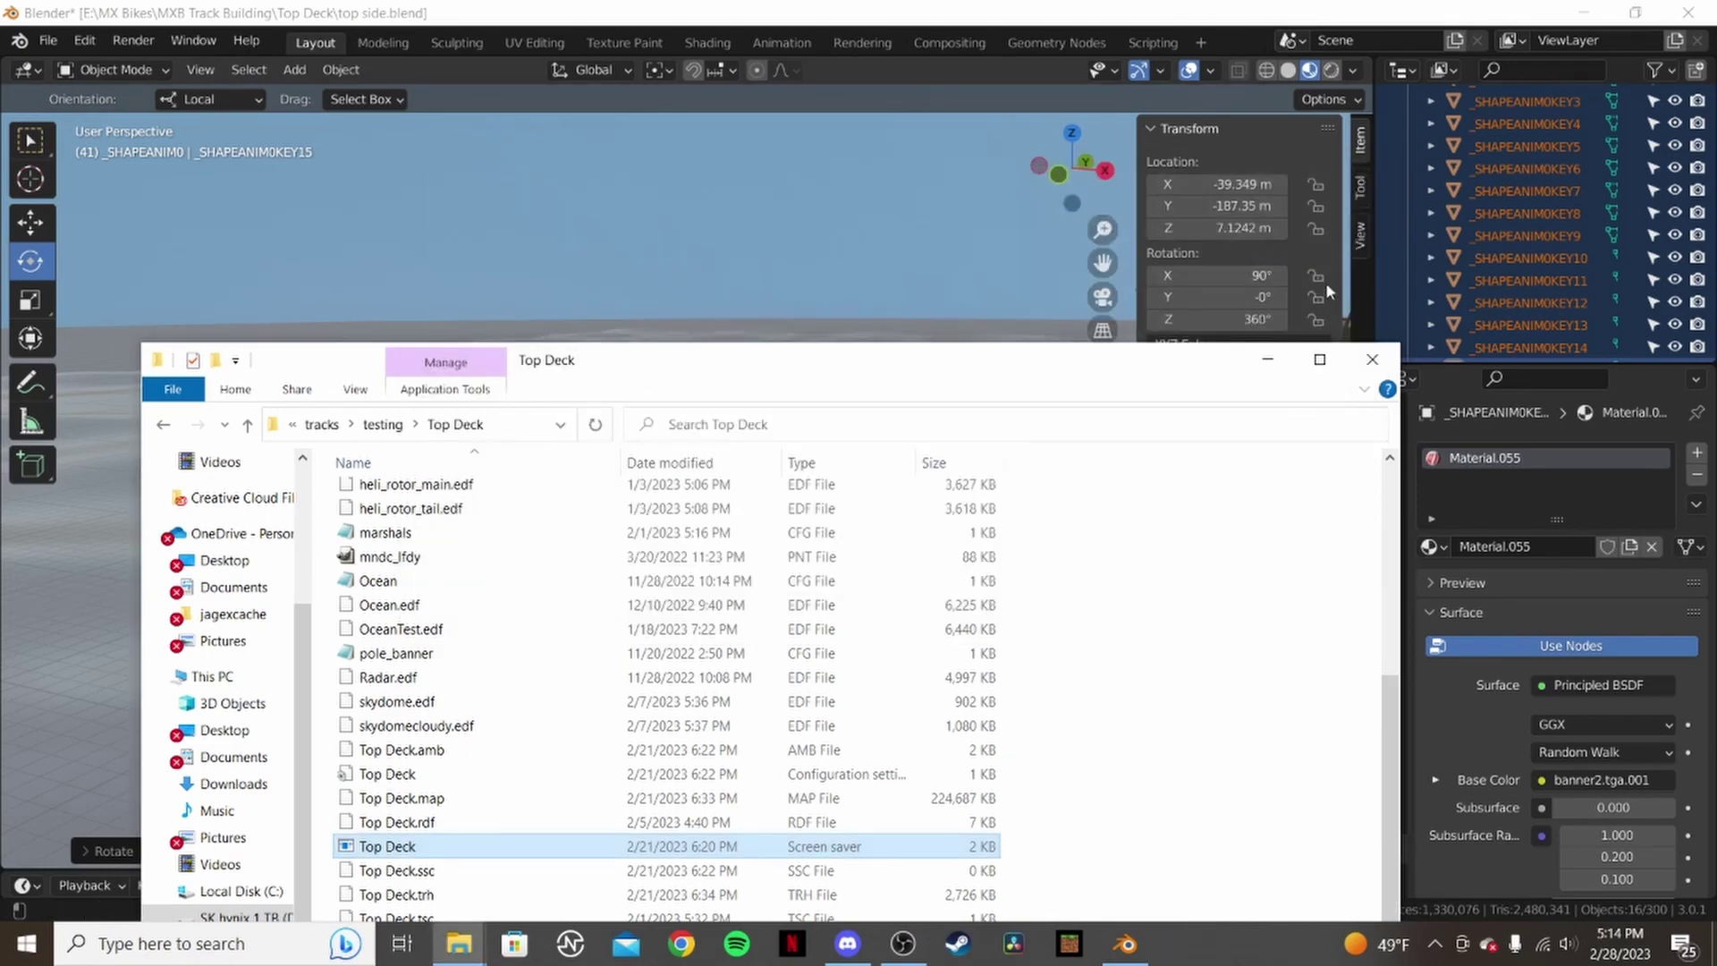
pyautogui.click(1371, 358)
# - Select the finish line pole supports in Blender, examine their placement on the carrier deck, and clear the selection
pyautogui.moveTo(860, 390); pyautogui.dragTo(842, 199, button='middle')
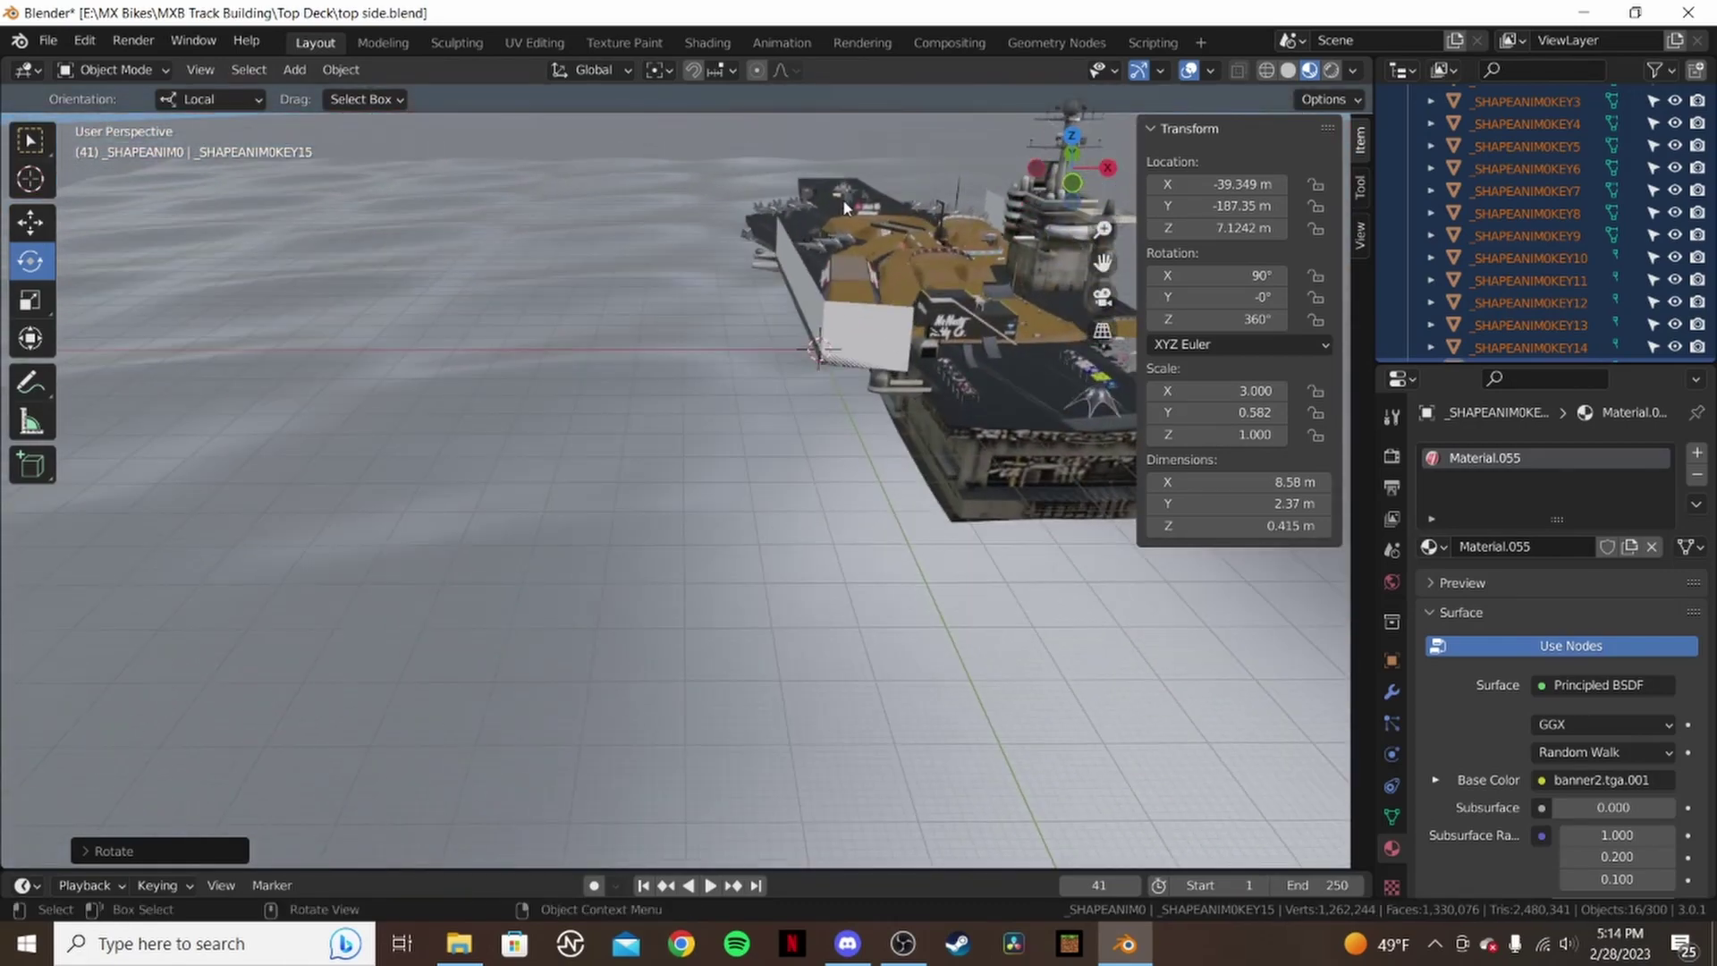
pyautogui.click(852, 201)
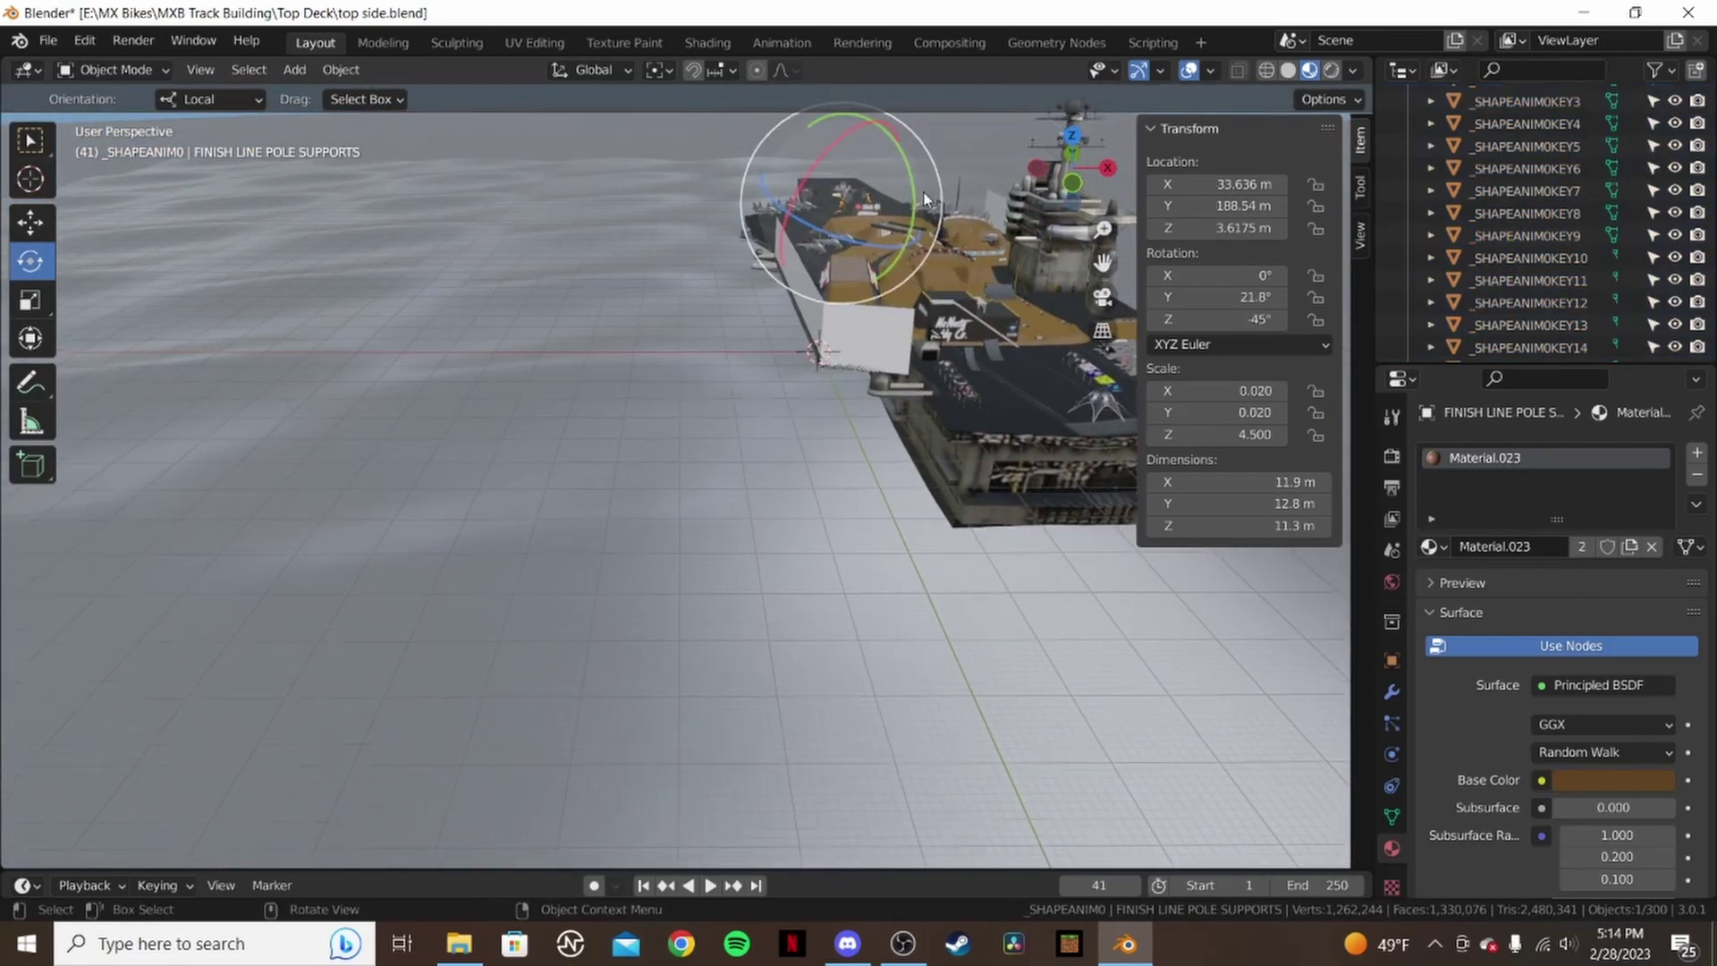
pyautogui.press('KP_Decimal')
pyautogui.moveTo(826, 325); pyautogui.dragTo(447, 329, button='middle')
pyautogui.scroll(-5, 416, 549)
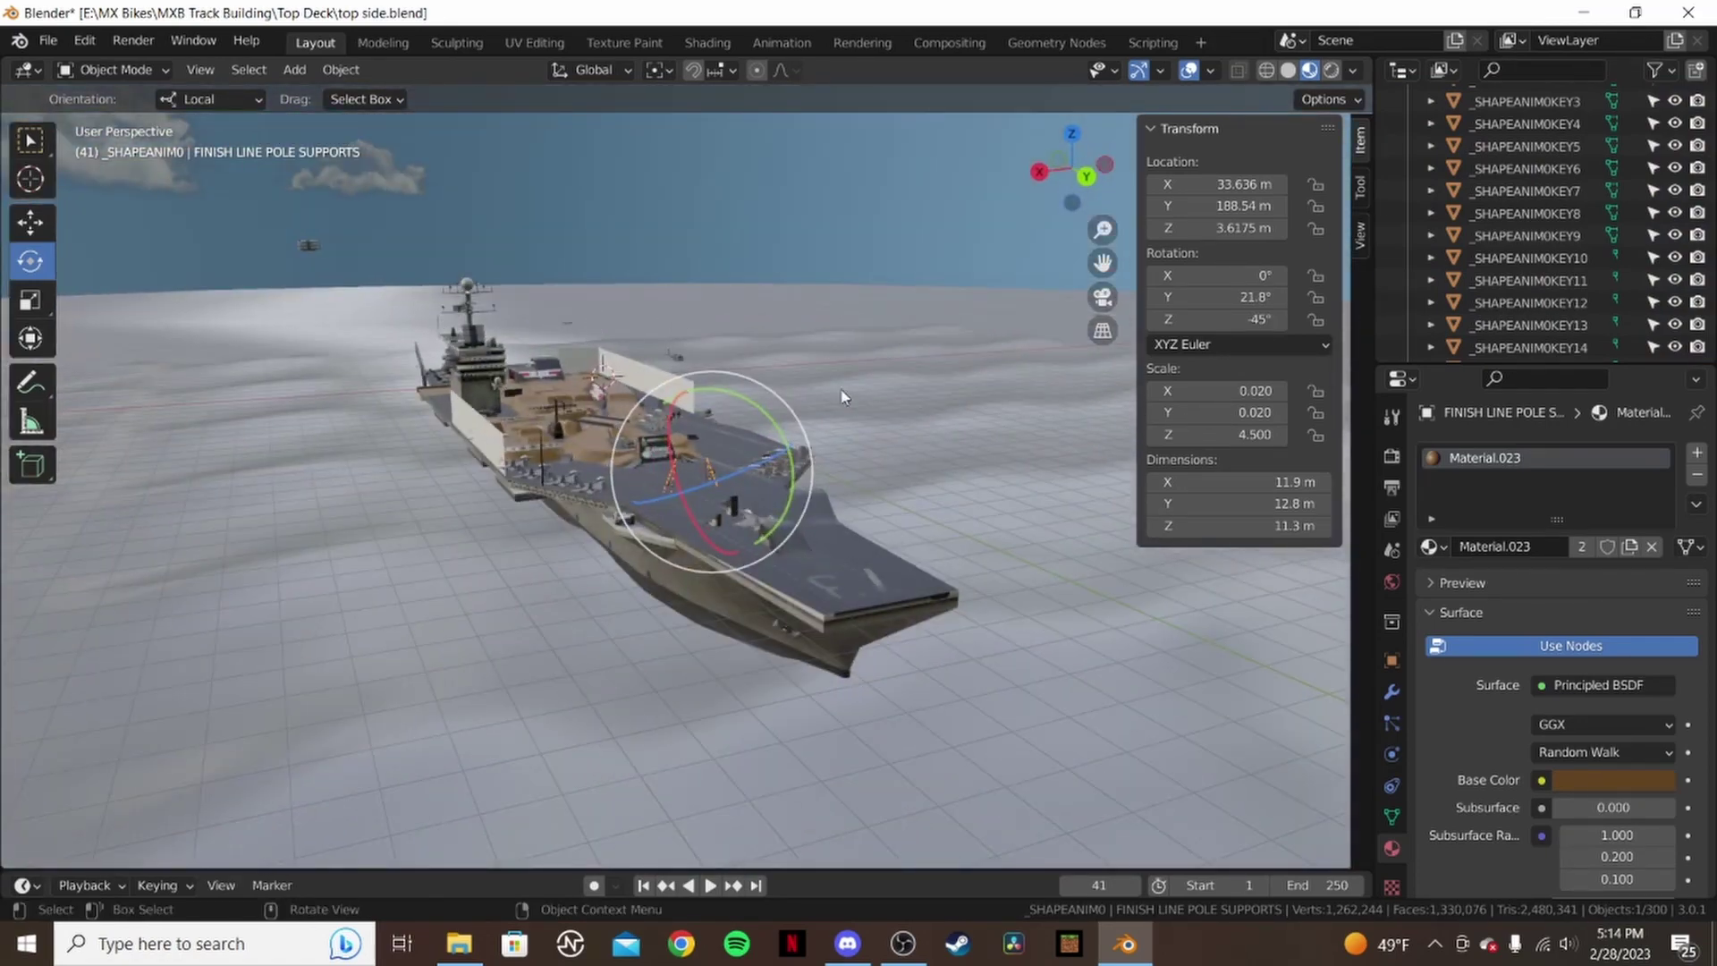
pyautogui.moveTo(671, 466); pyautogui.dragTo(974, 409, button='middle')
pyautogui.moveTo(823, 394); pyautogui.dragTo(778, 422, button='middle')
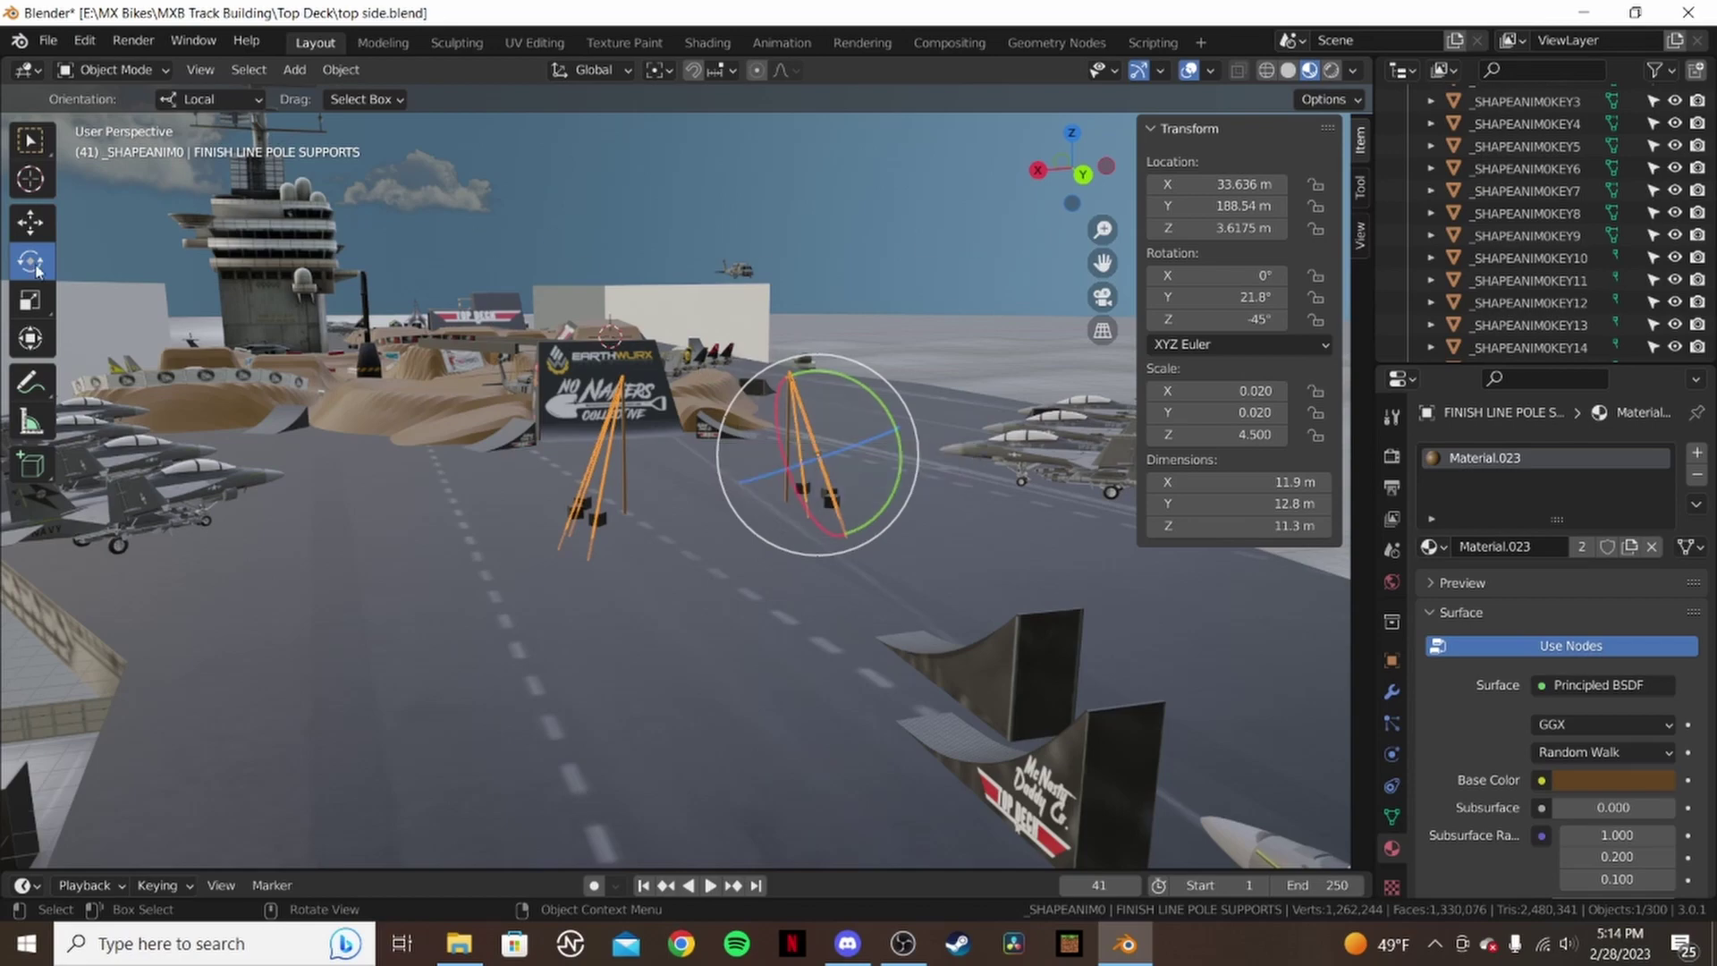
pyautogui.moveTo(588, 195); pyautogui.dragTo(745, 378, button='middle')
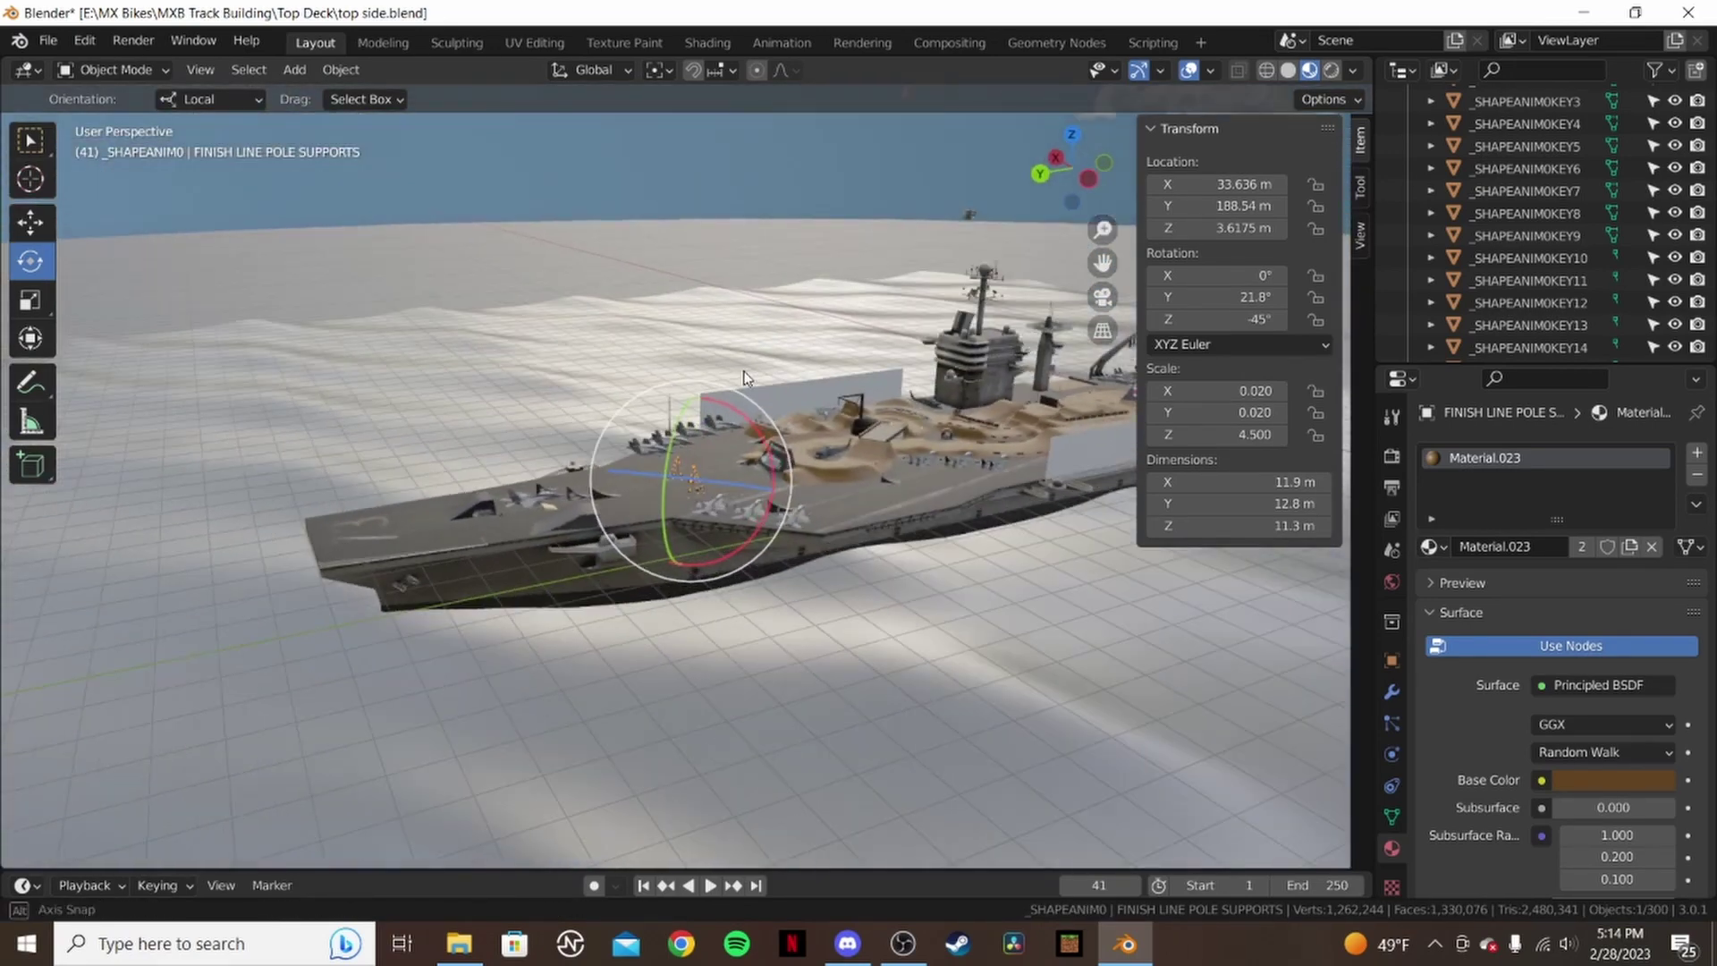
pyautogui.click(776, 209)
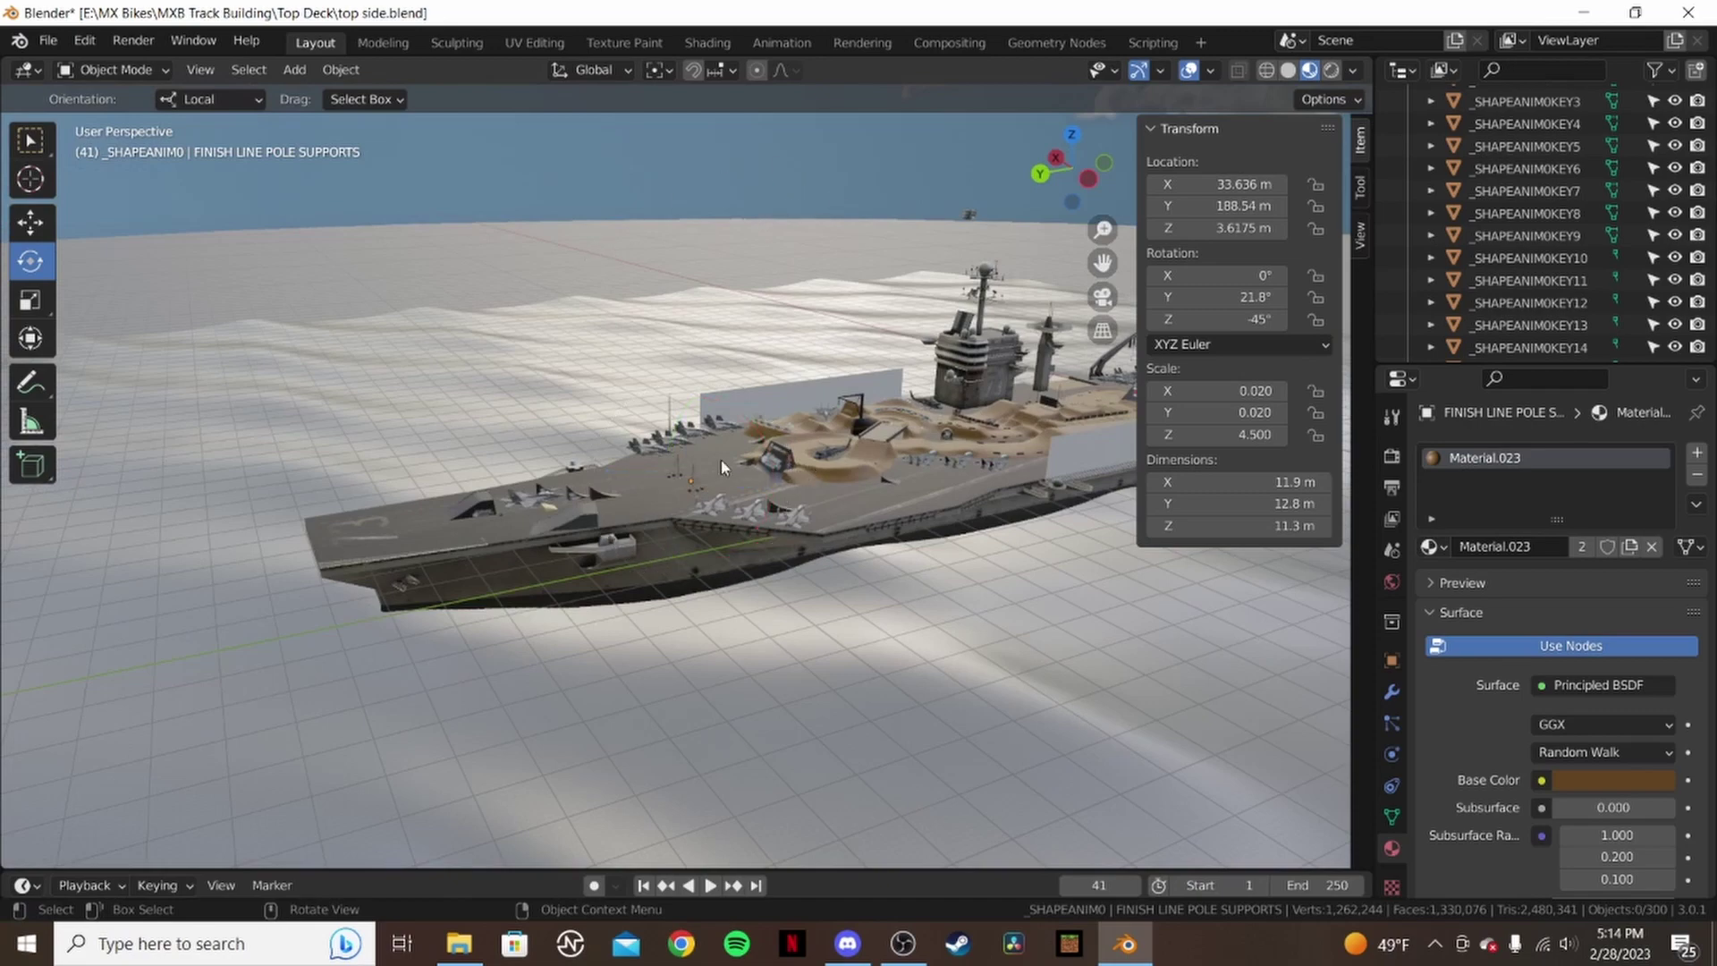
# - Examine the finish line poles and nearby ramps on the carrier deck, and review the _SHAPEANIM0 and Animation collections in the scene hierarchy
pyautogui.moveTo(720, 459); pyautogui.dragTo(663, 391, button='middle')
pyautogui.scroll(2, 664, 391)
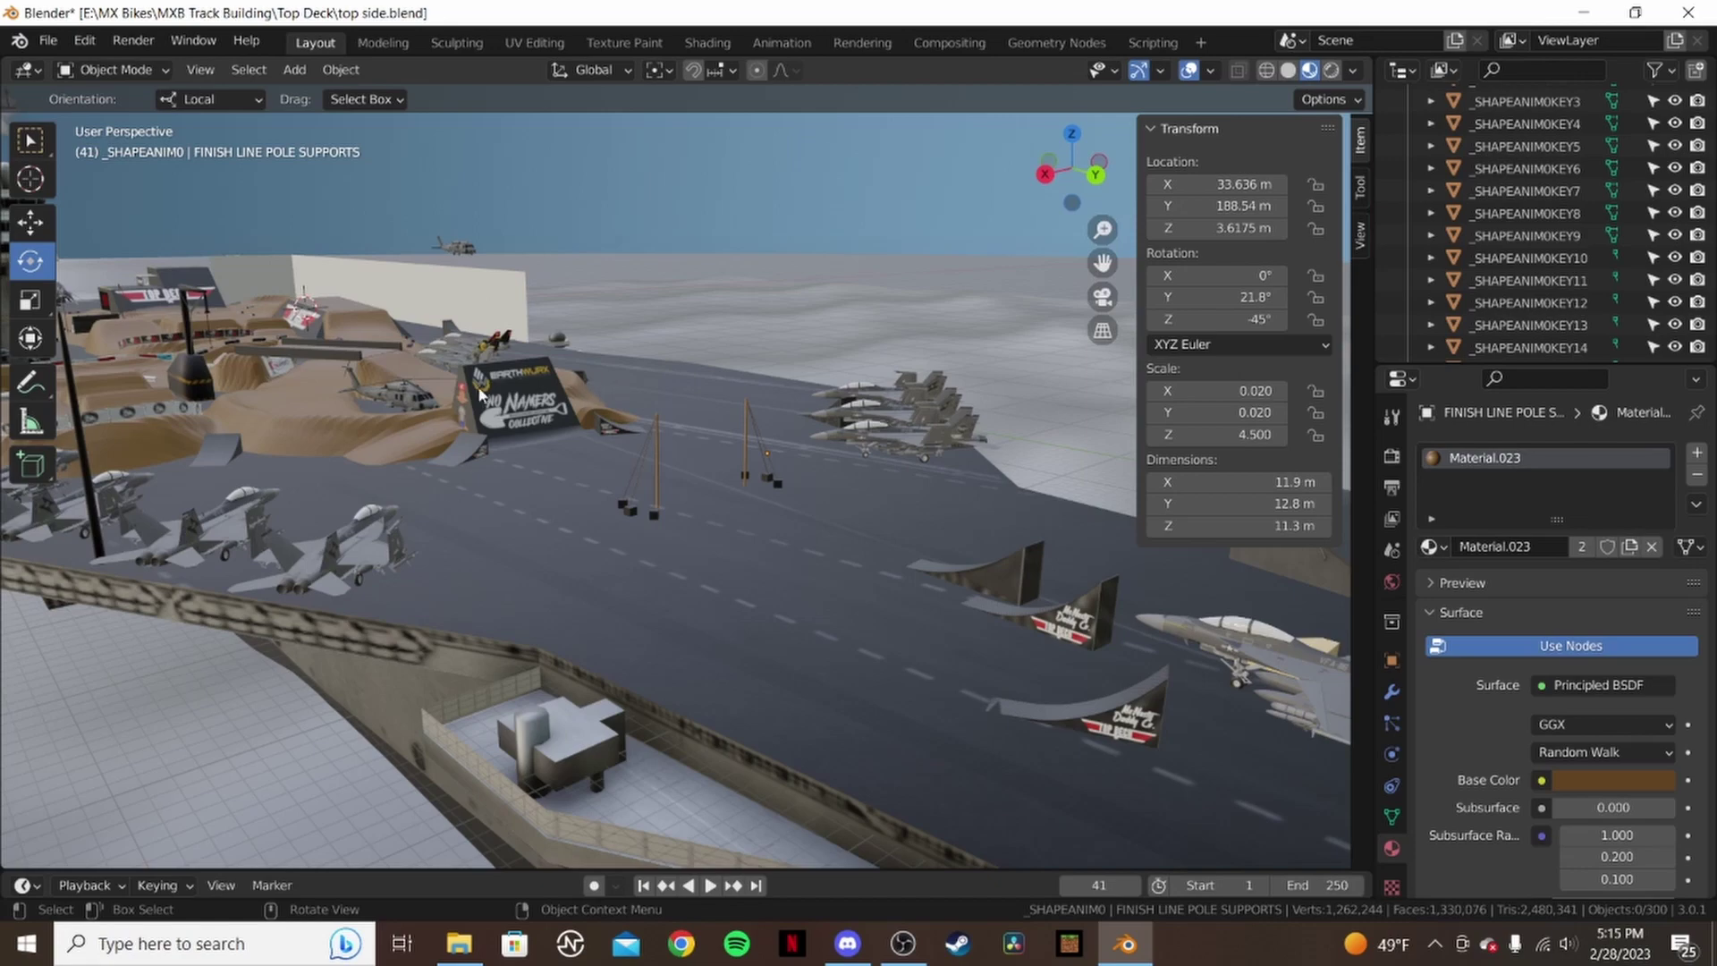
pyautogui.scroll(4, 680, 380)
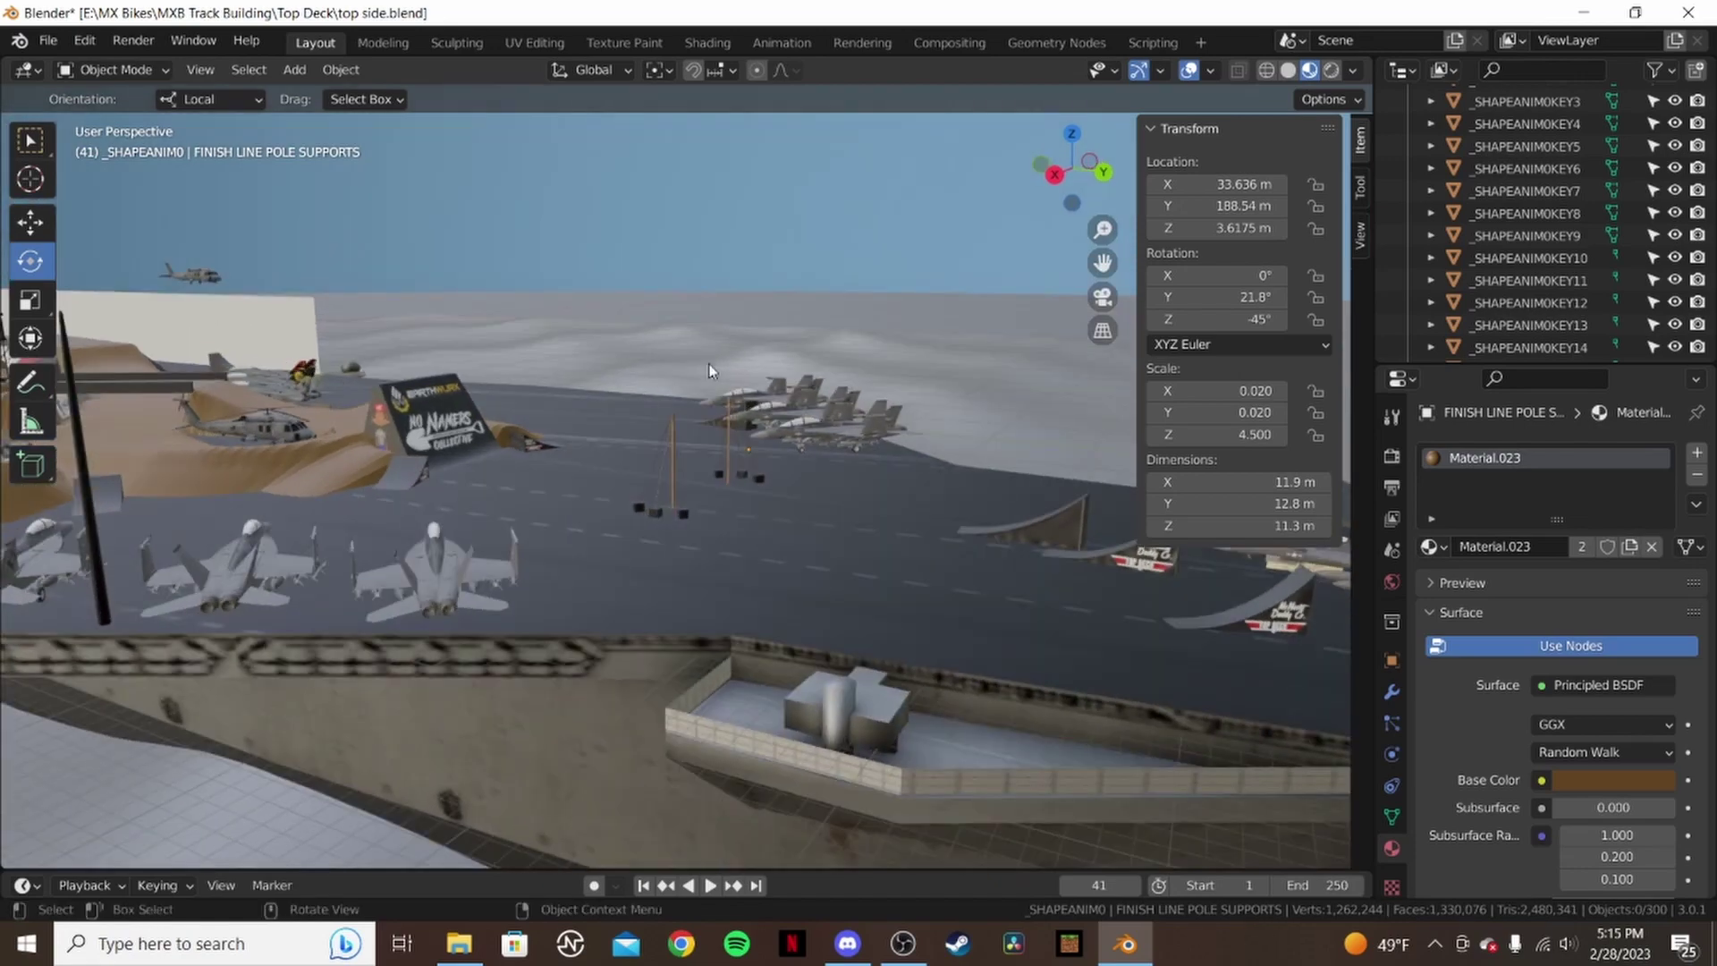
pyautogui.moveTo(707, 374); pyautogui.dragTo(739, 449, button='middle')
pyautogui.scroll(-3, 666, 476)
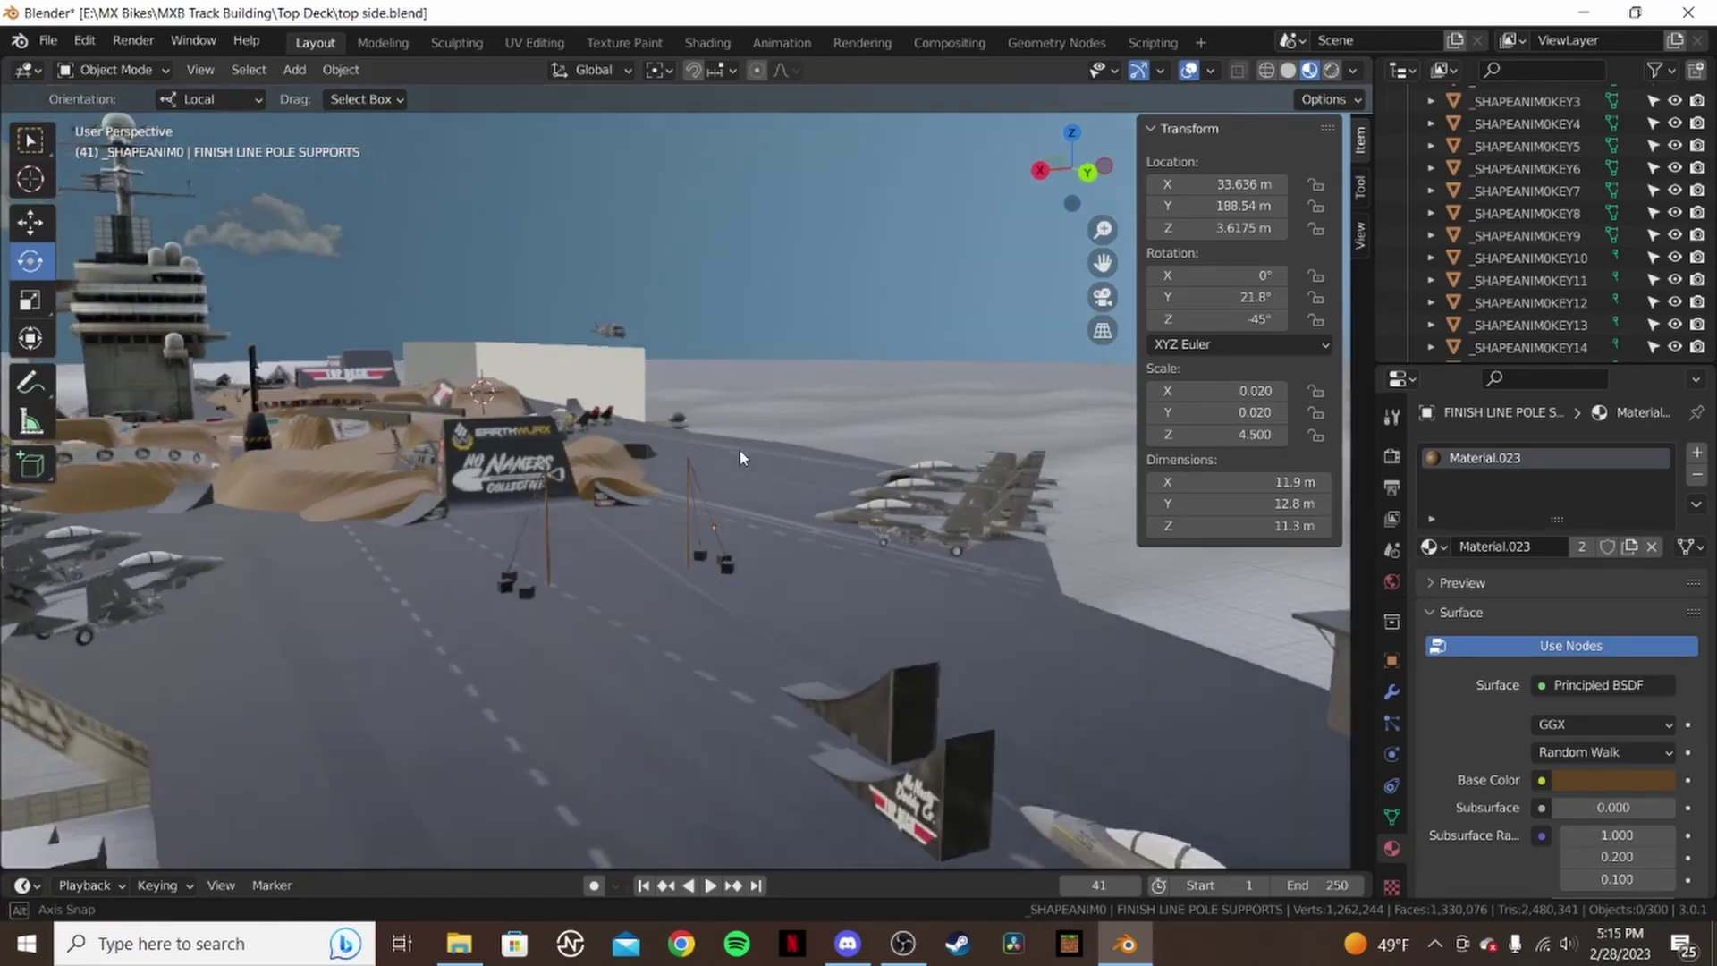
pyautogui.scroll(-2, 737, 444)
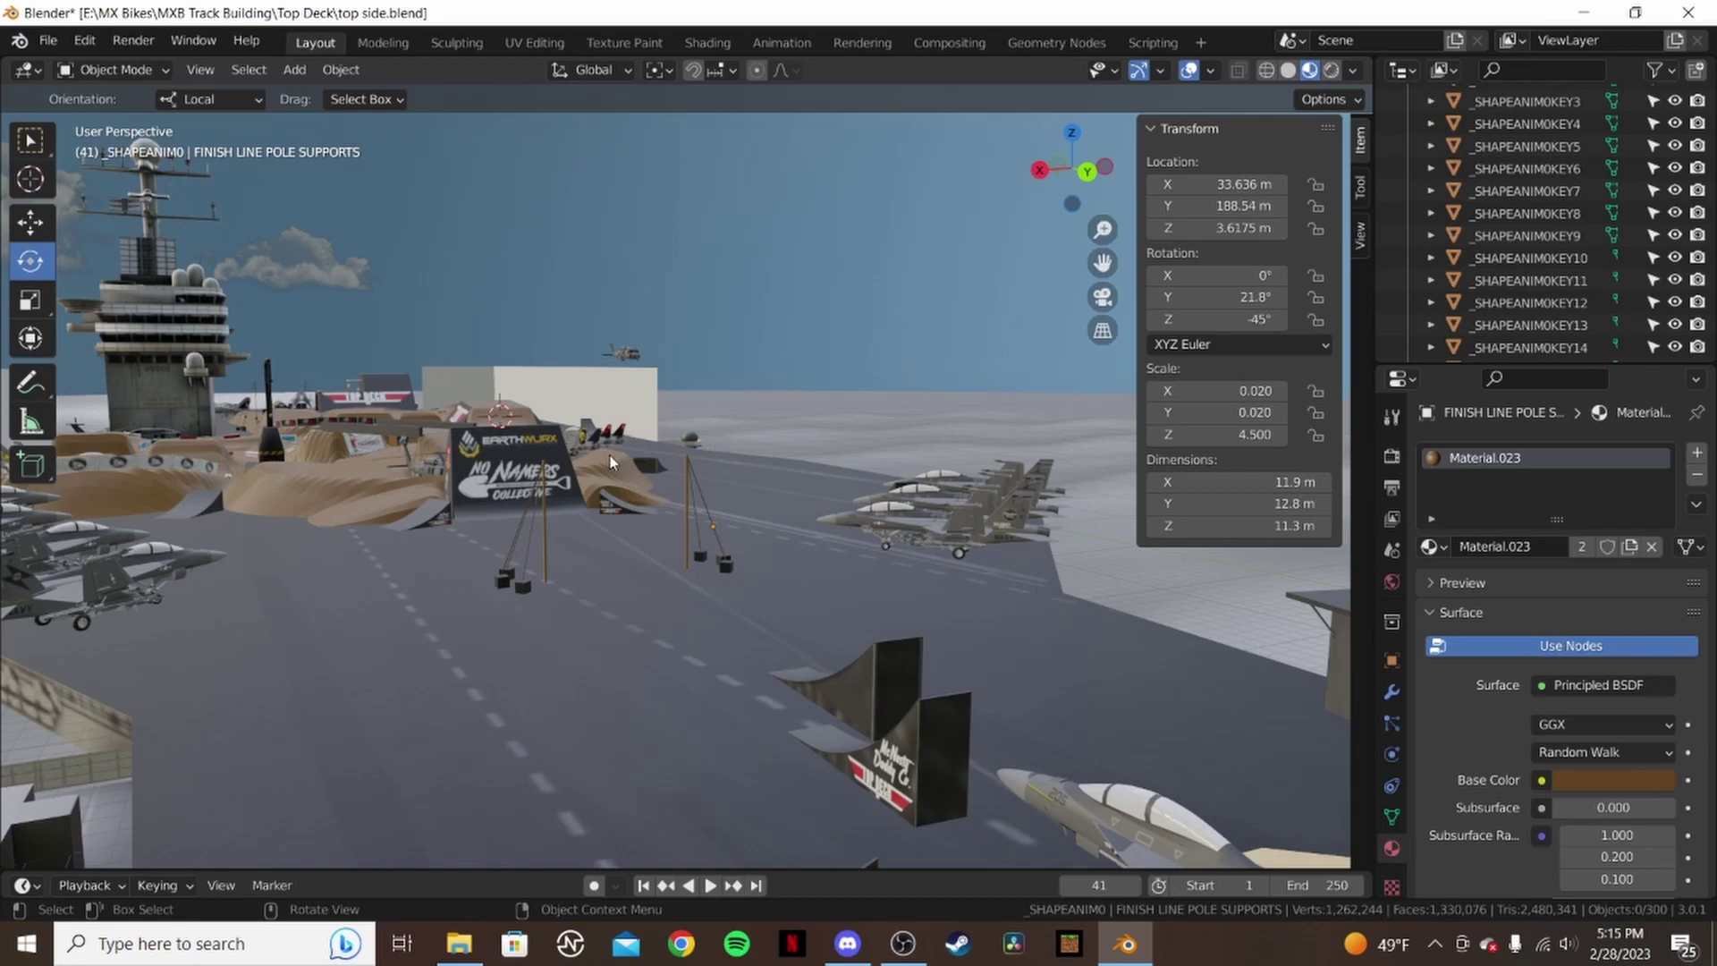
pyautogui.scroll(-8, 657, 497)
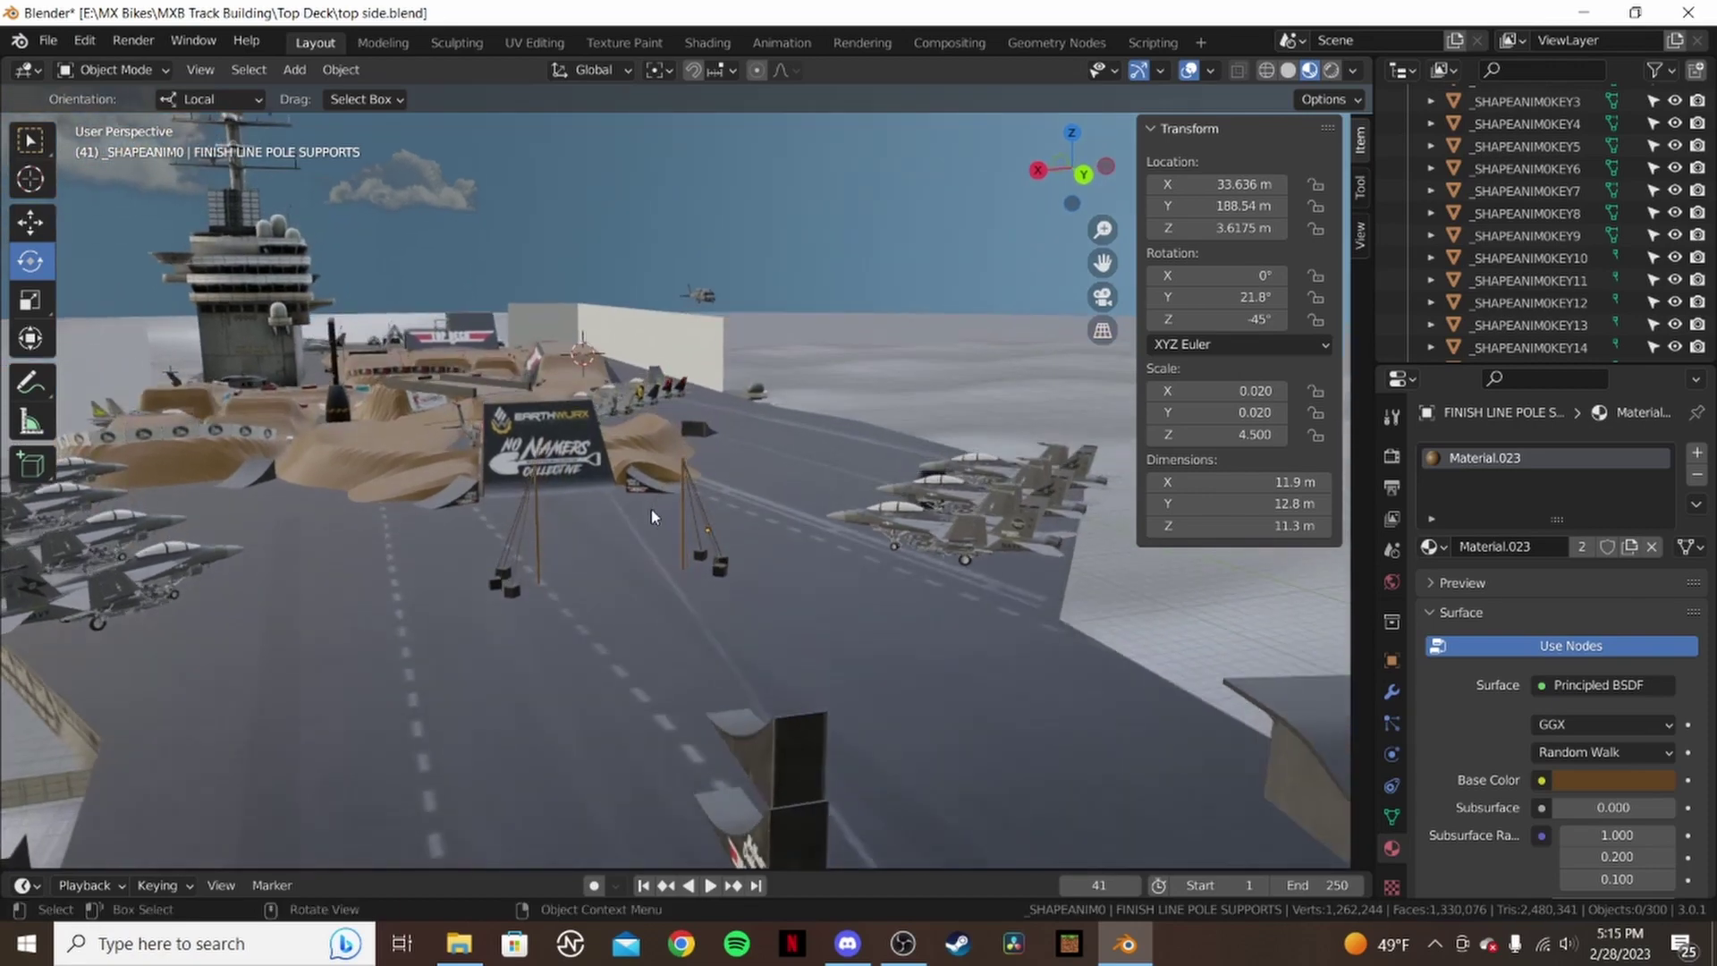
pyautogui.scroll(3, 572, 450)
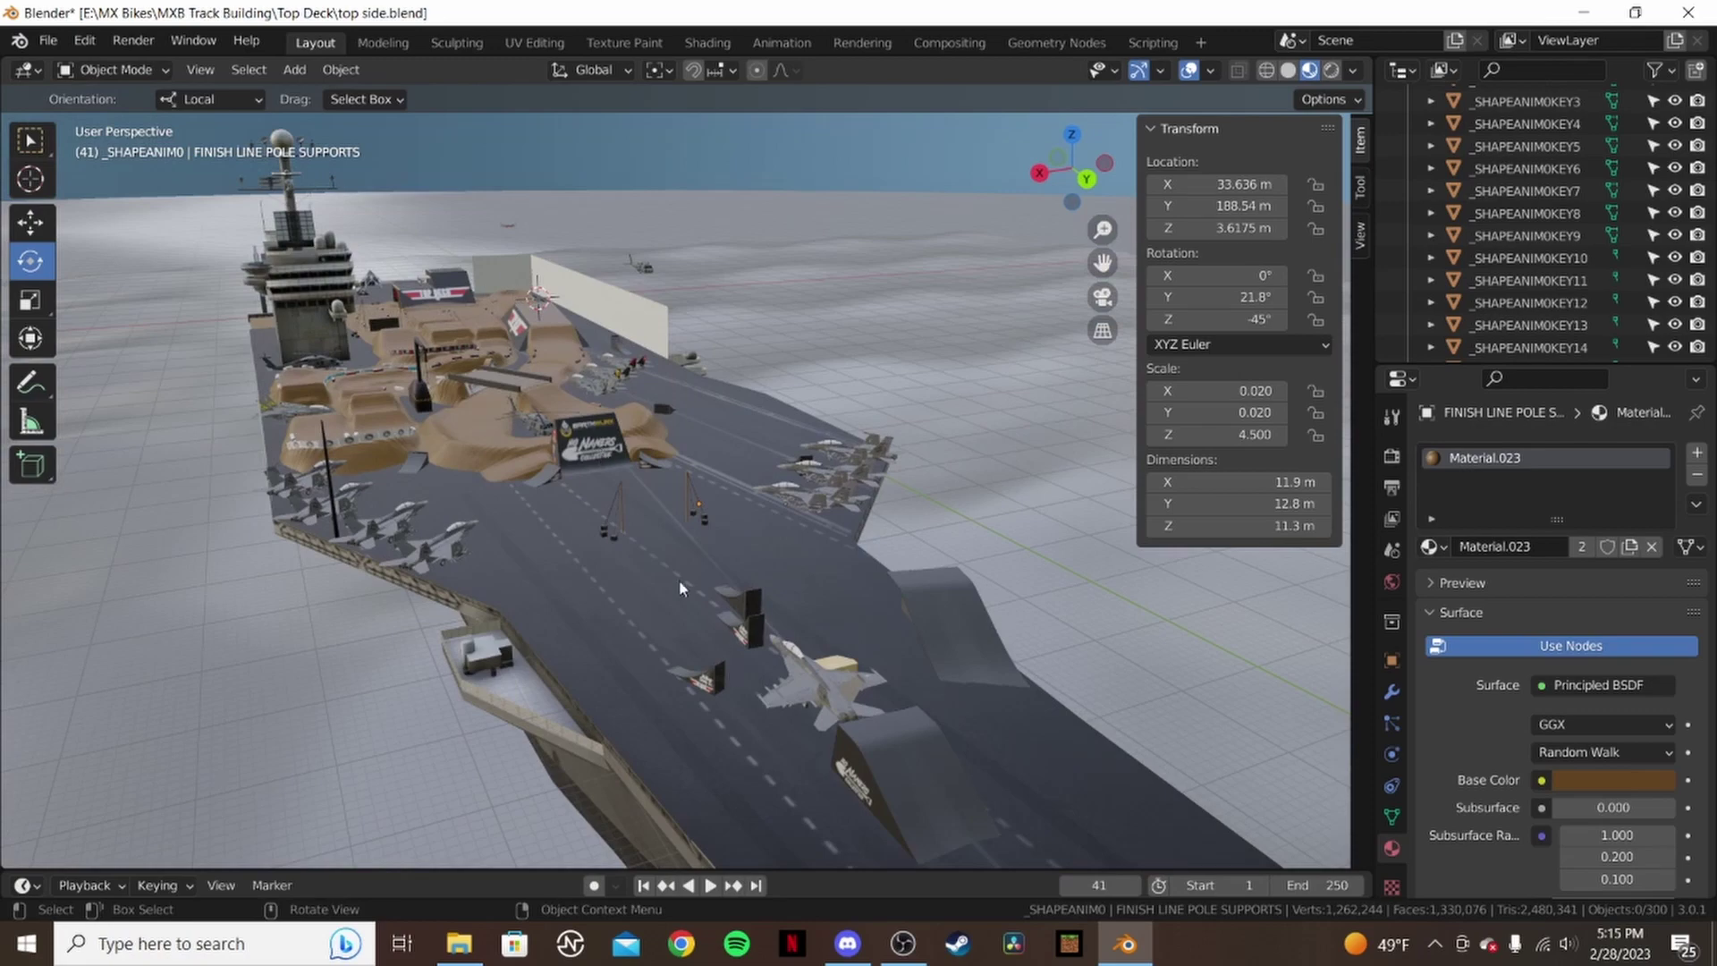
pyautogui.moveTo(463, 422); pyautogui.dragTo(507, 444, button='middle')
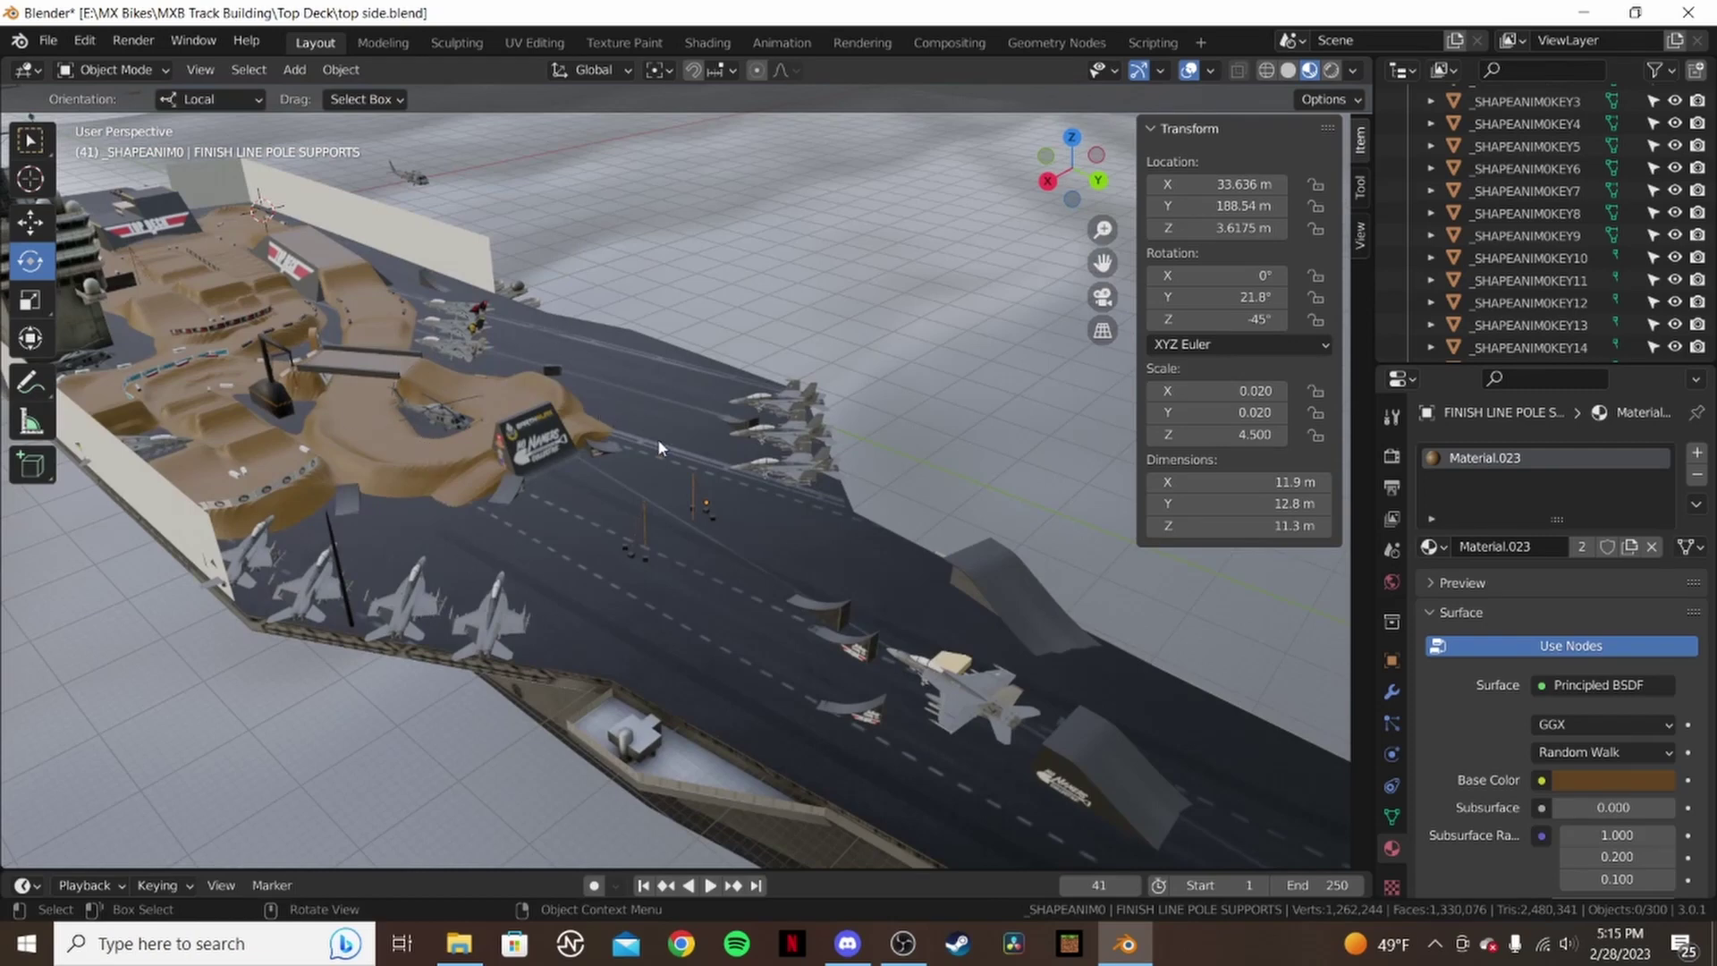
pyautogui.scroll(5, 1501, 266)
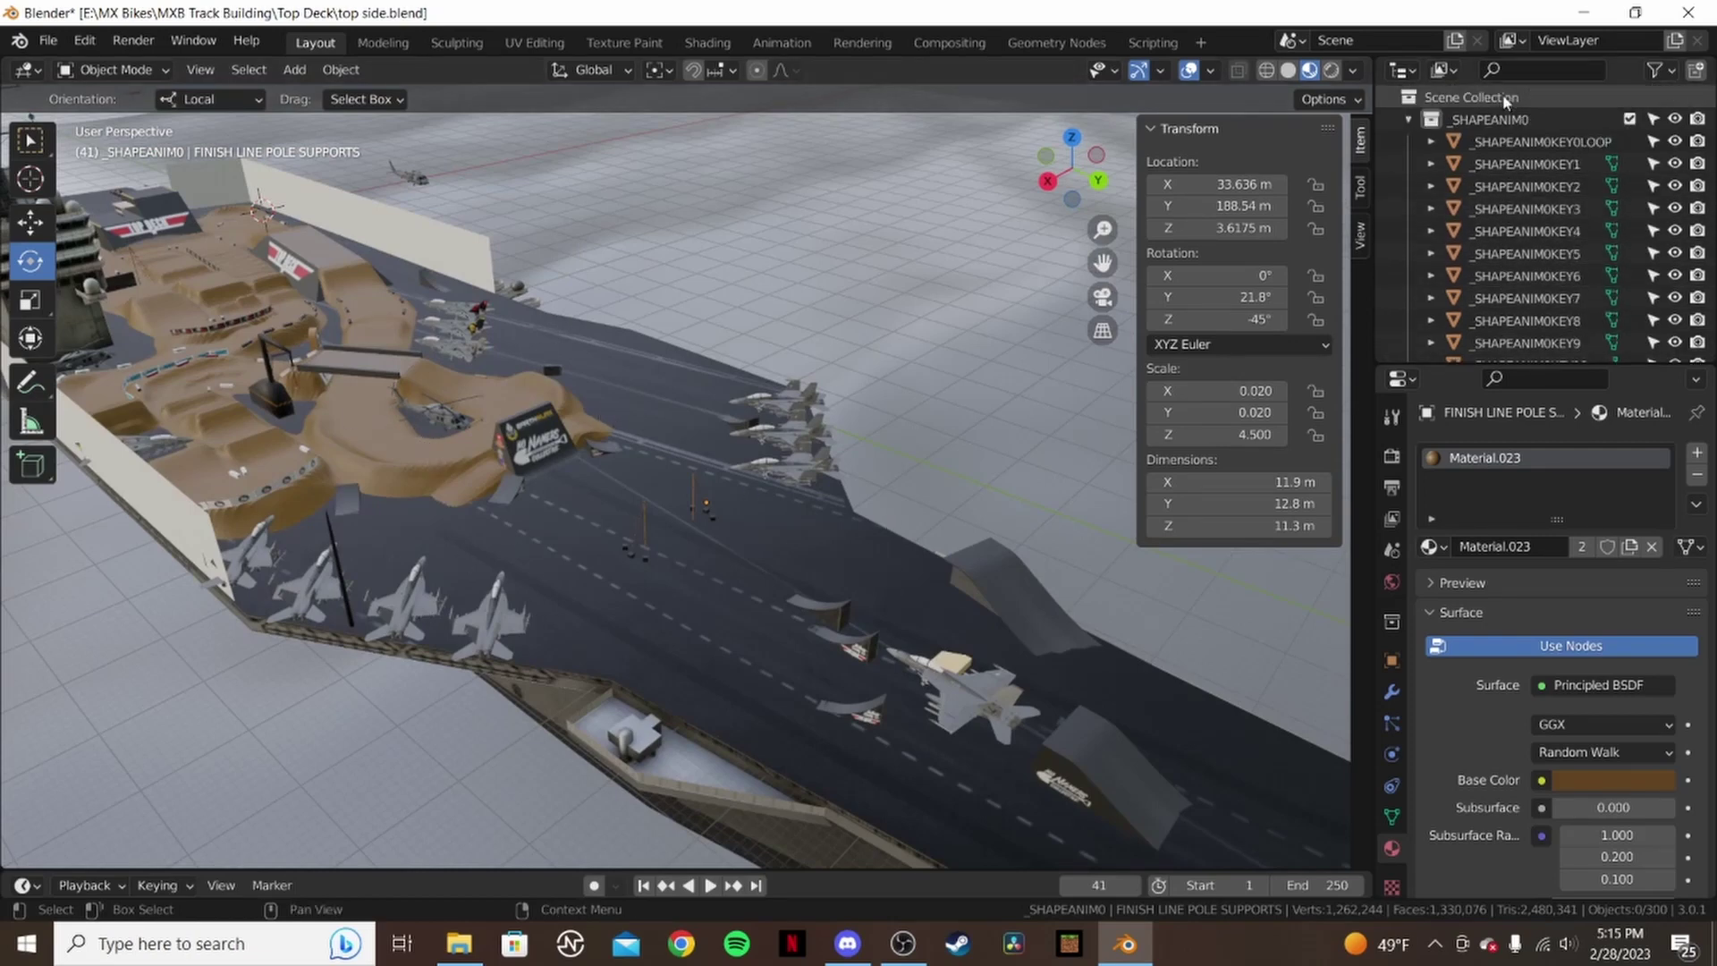
pyautogui.scroll(-2, 1506, 208)
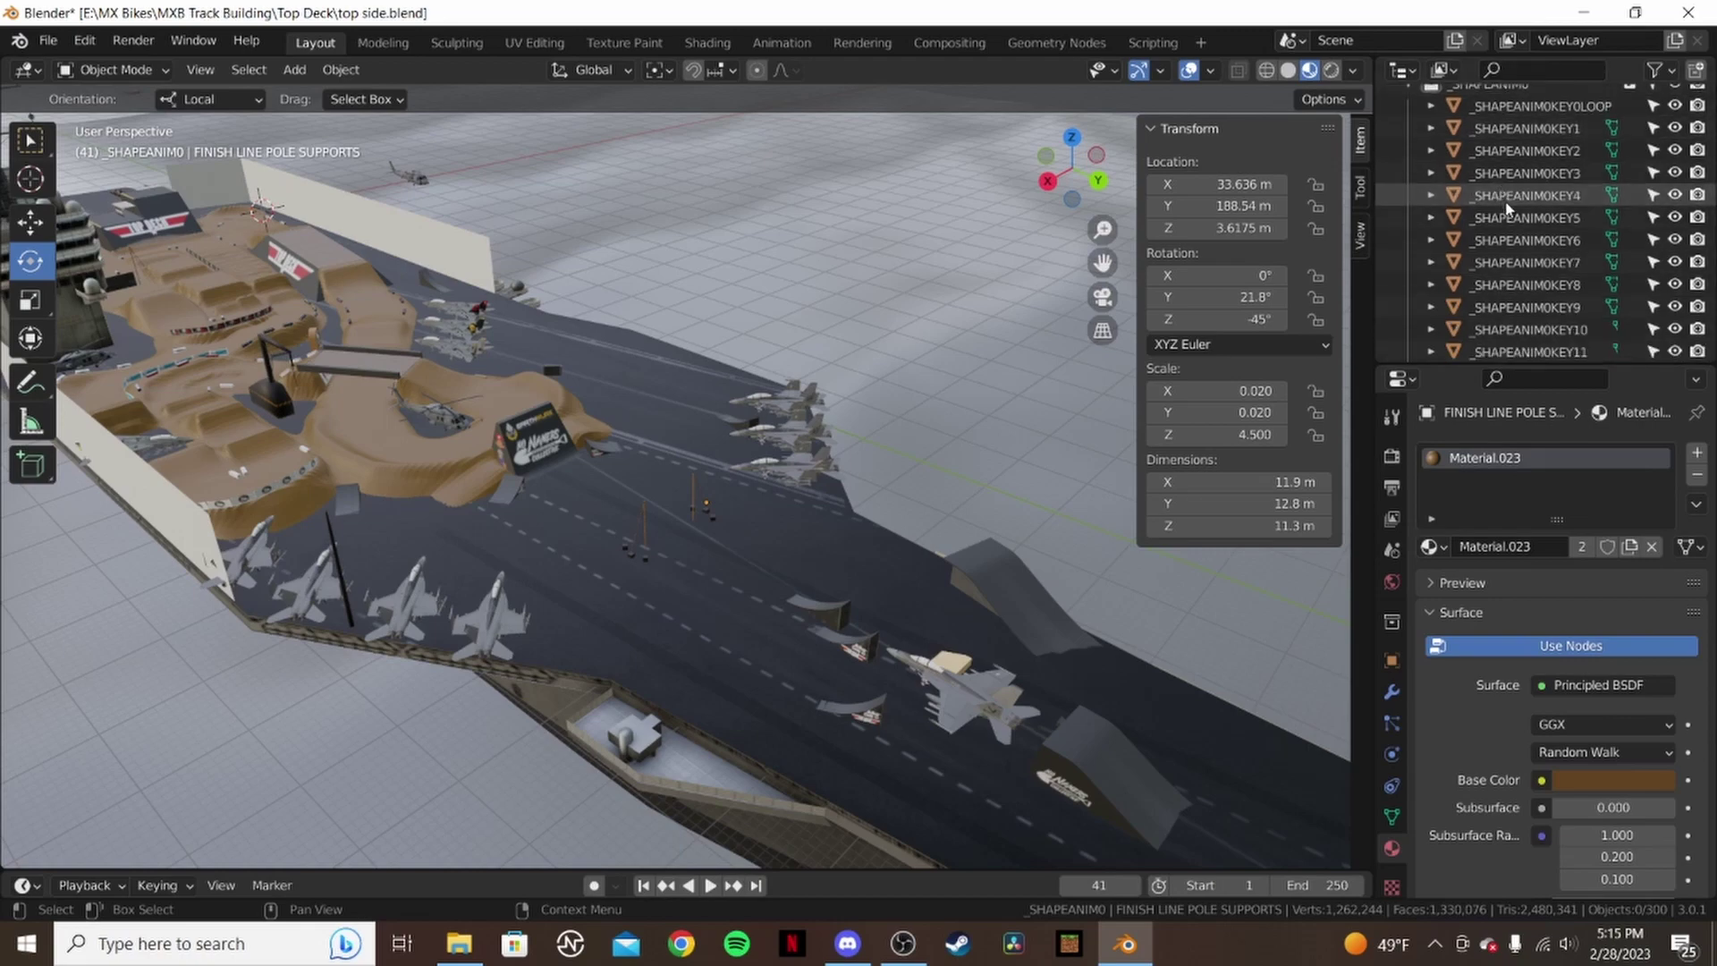
pyautogui.scroll(-8, 1507, 208)
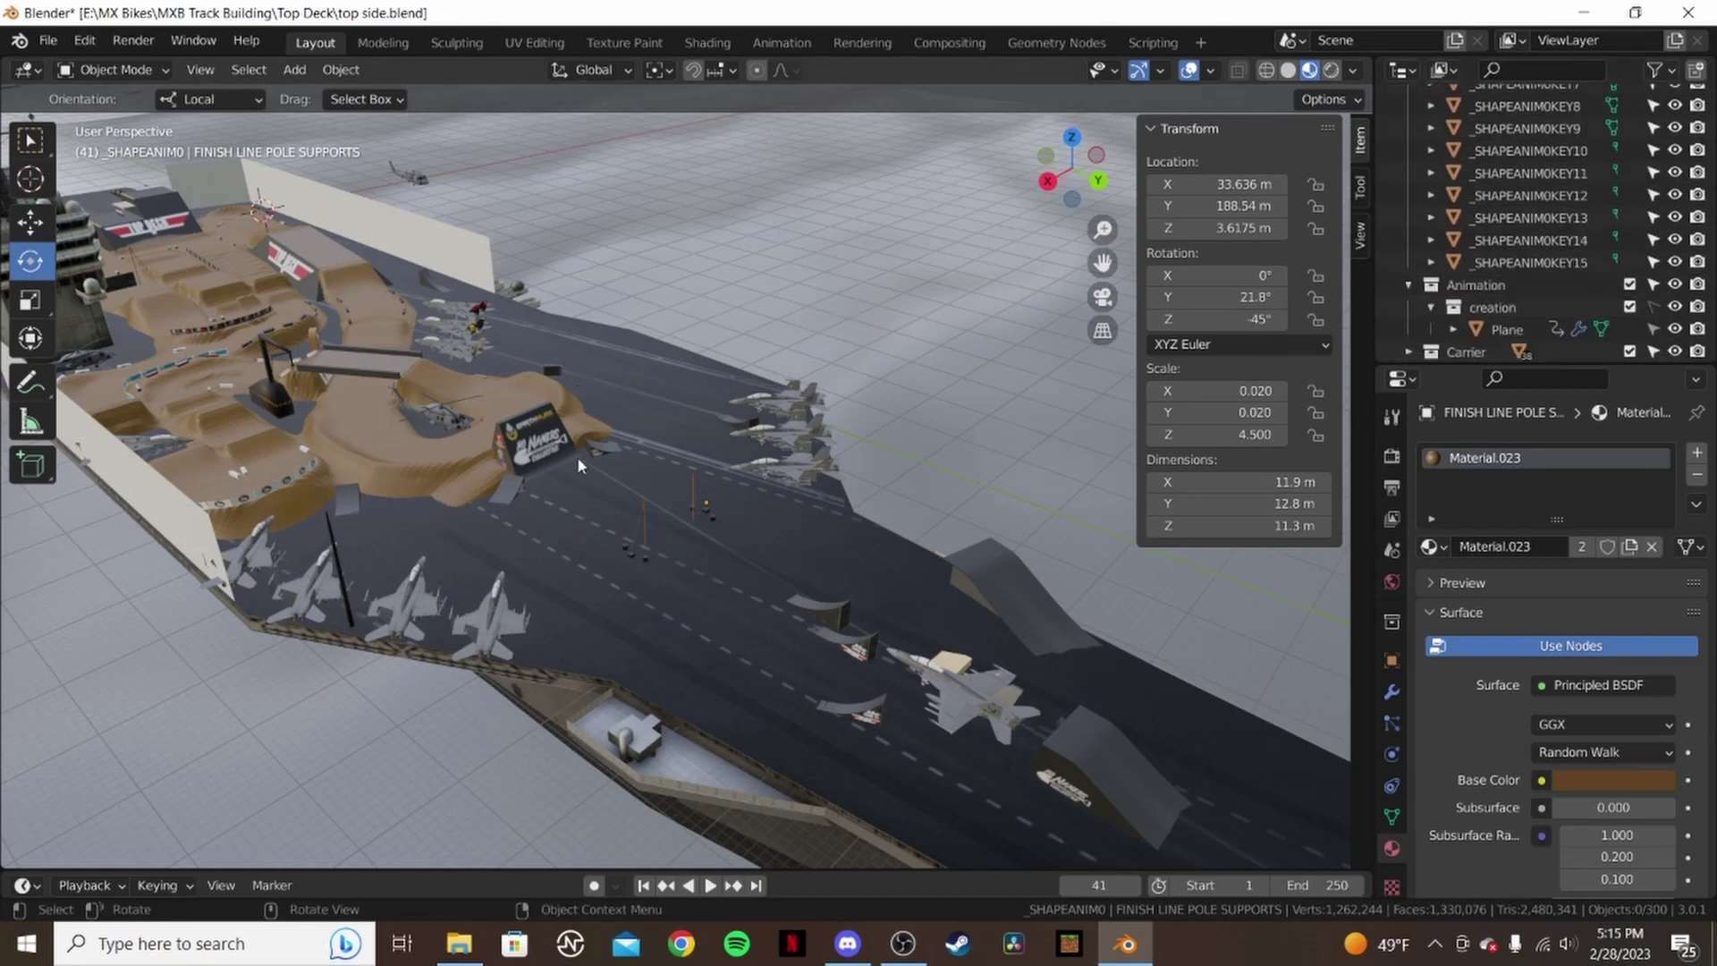
# - Inspect the gap between the finish line poles from the Stateline jump and the opposite direction, including their position on the whole carrier
pyautogui.moveTo(577, 456); pyautogui.dragTo(810, 532, button='middle')
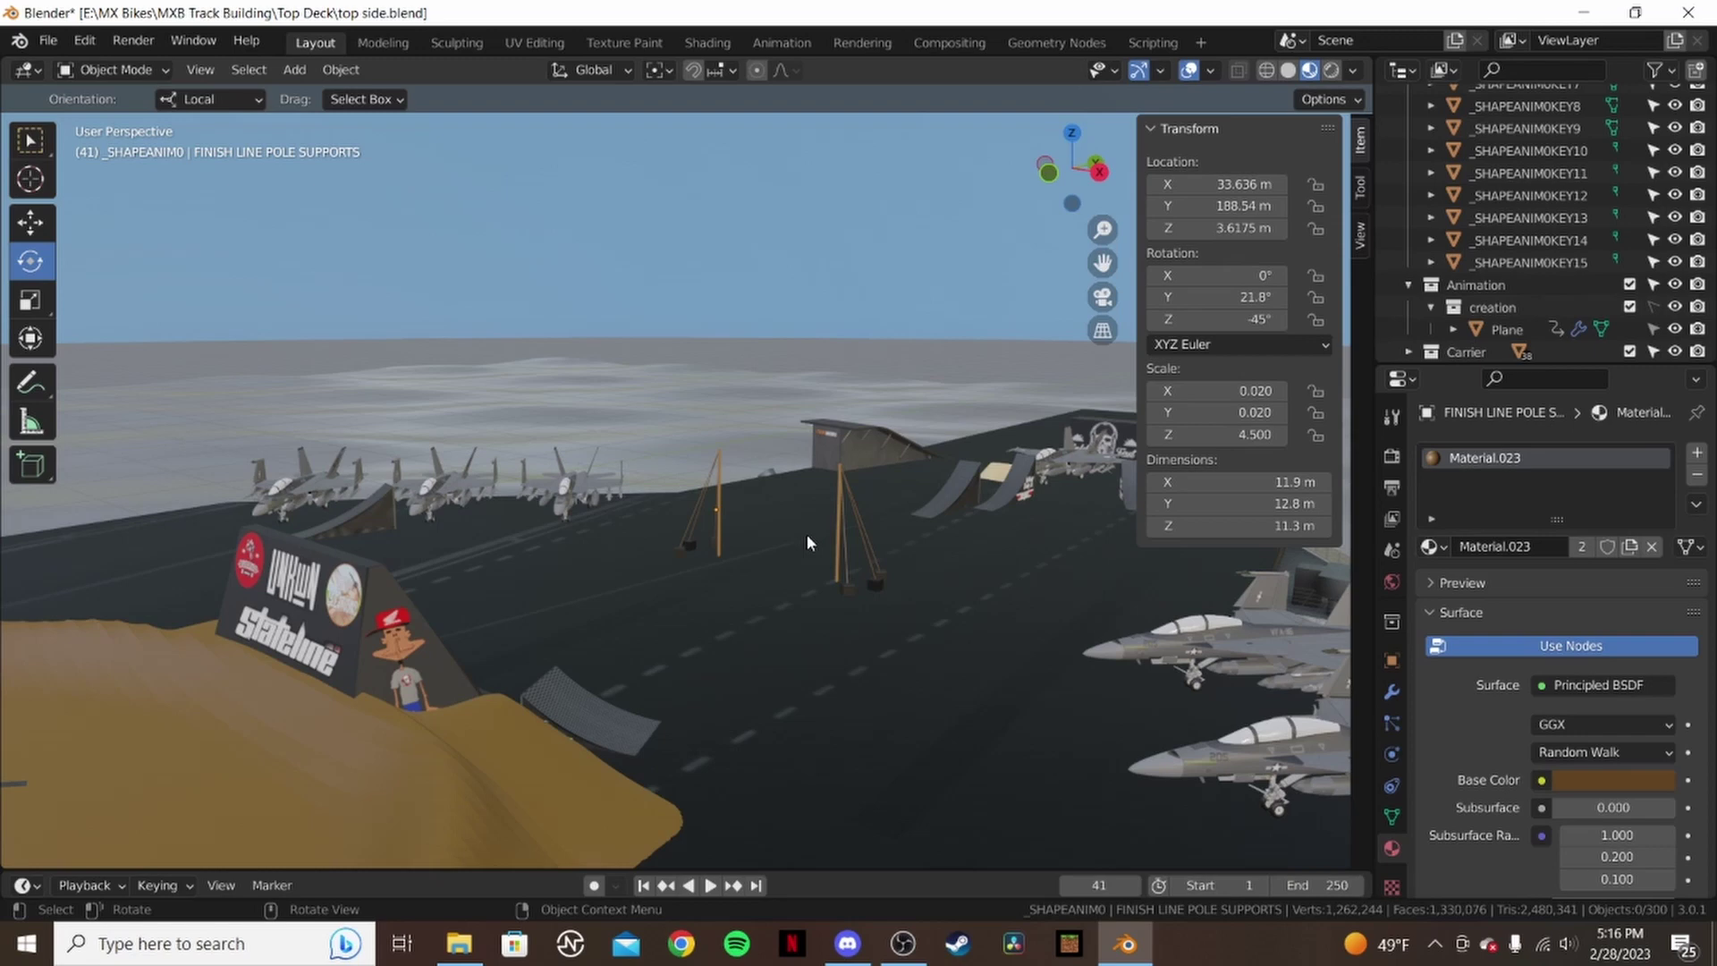
pyautogui.moveTo(570, 528); pyautogui.dragTo(715, 541, button='middle')
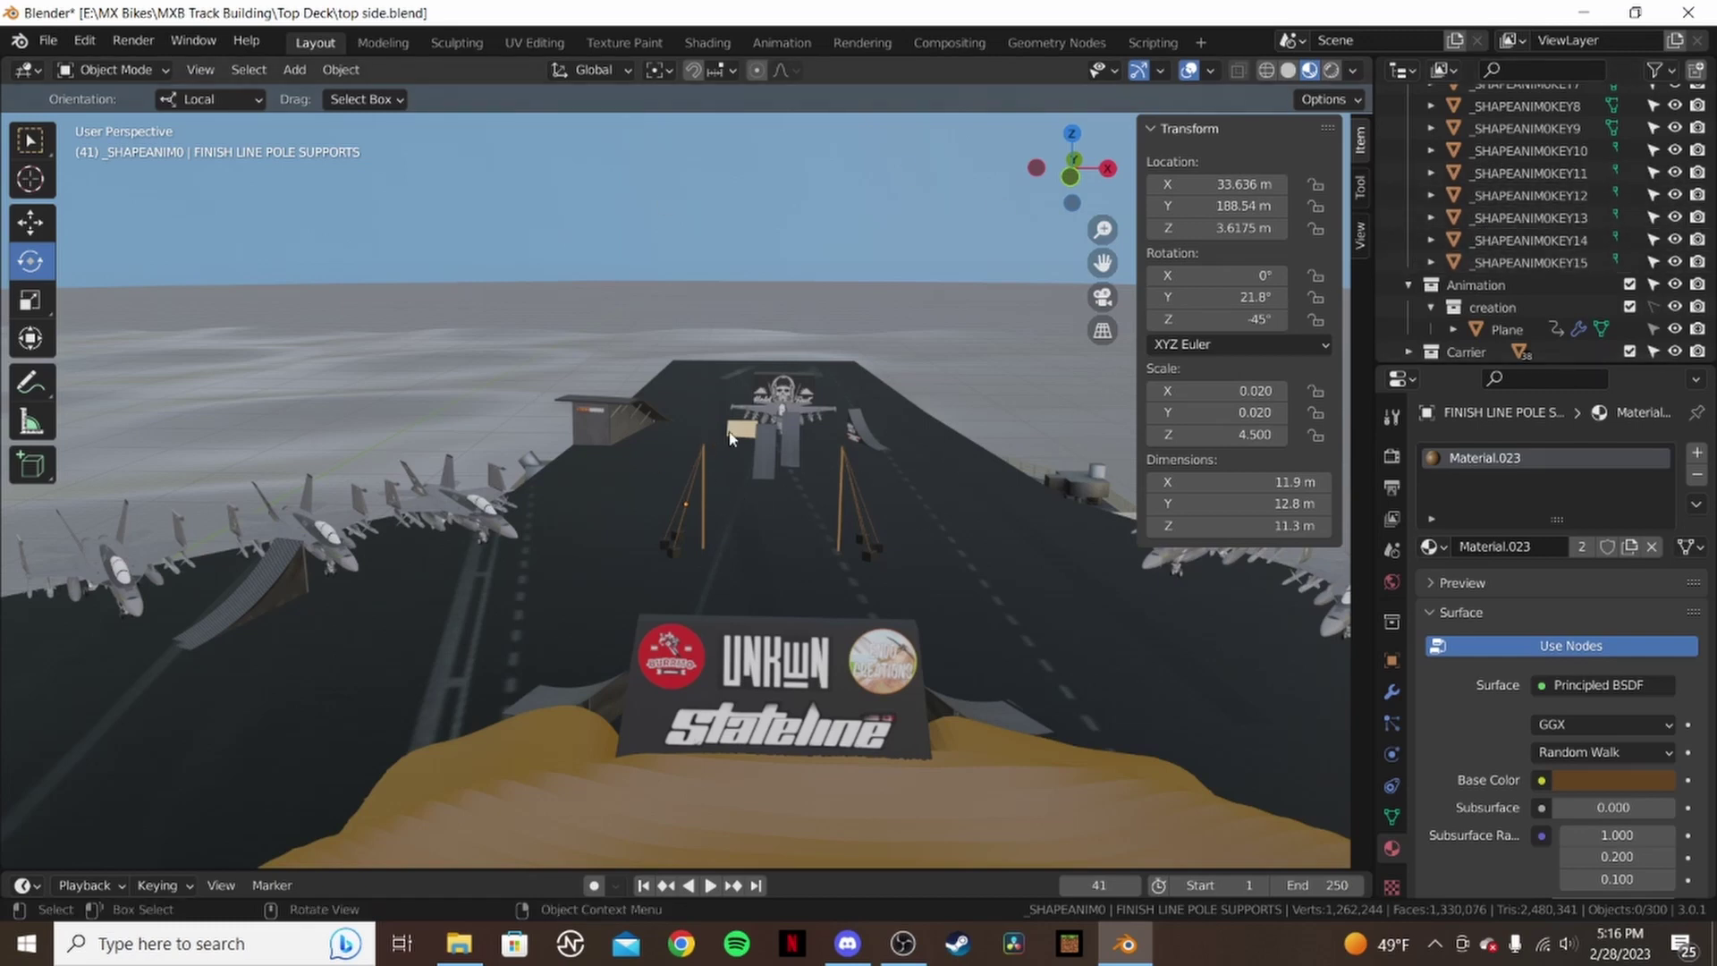
pyautogui.moveTo(706, 432); pyautogui.dragTo(724, 464, button='middle')
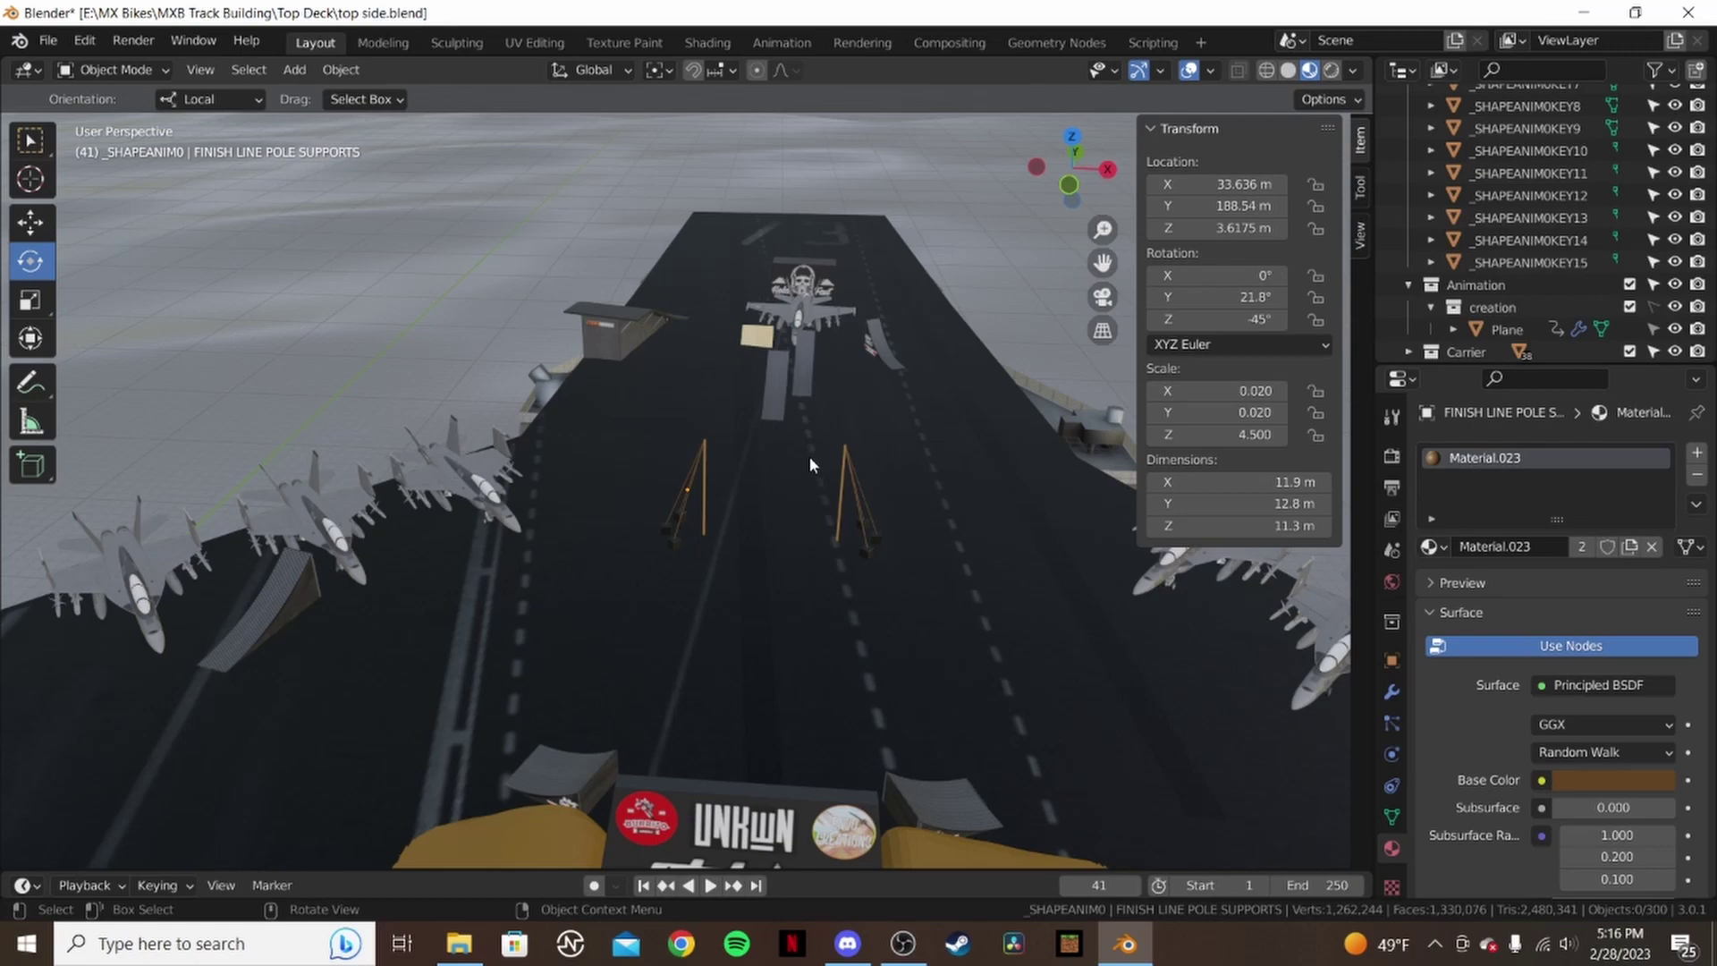
pyautogui.moveTo(807, 394); pyautogui.dragTo(799, 234, button='middle')
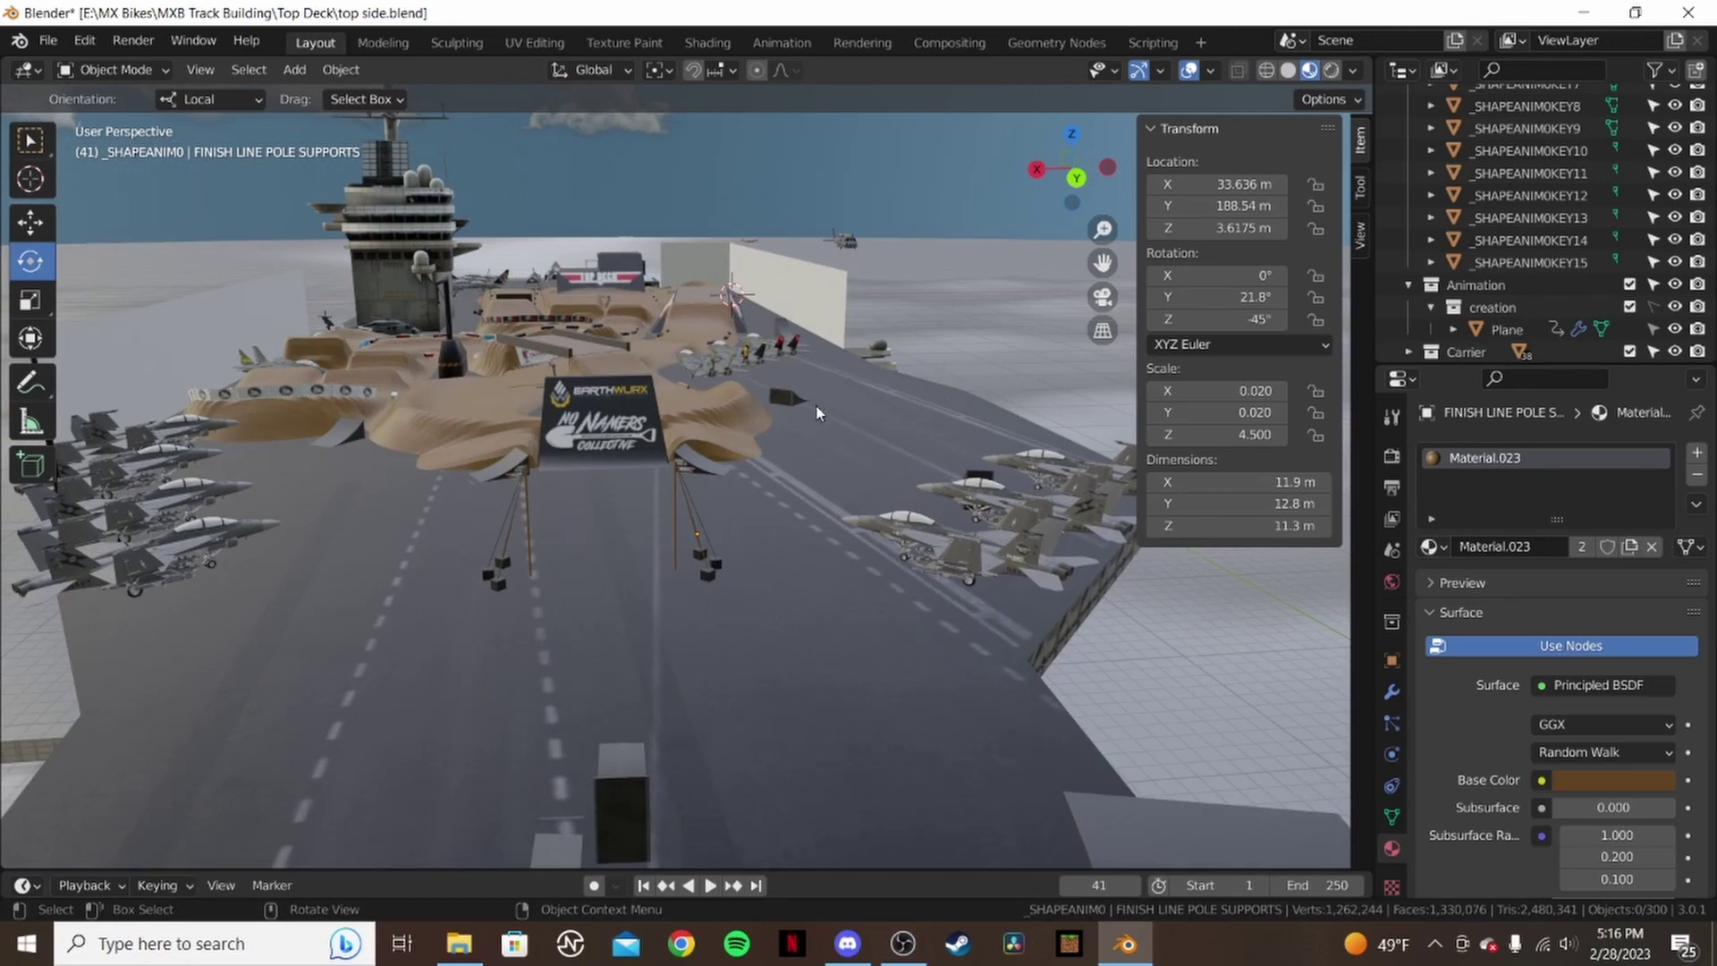
pyautogui.moveTo(739, 498); pyautogui.dragTo(762, 506, button='middle')
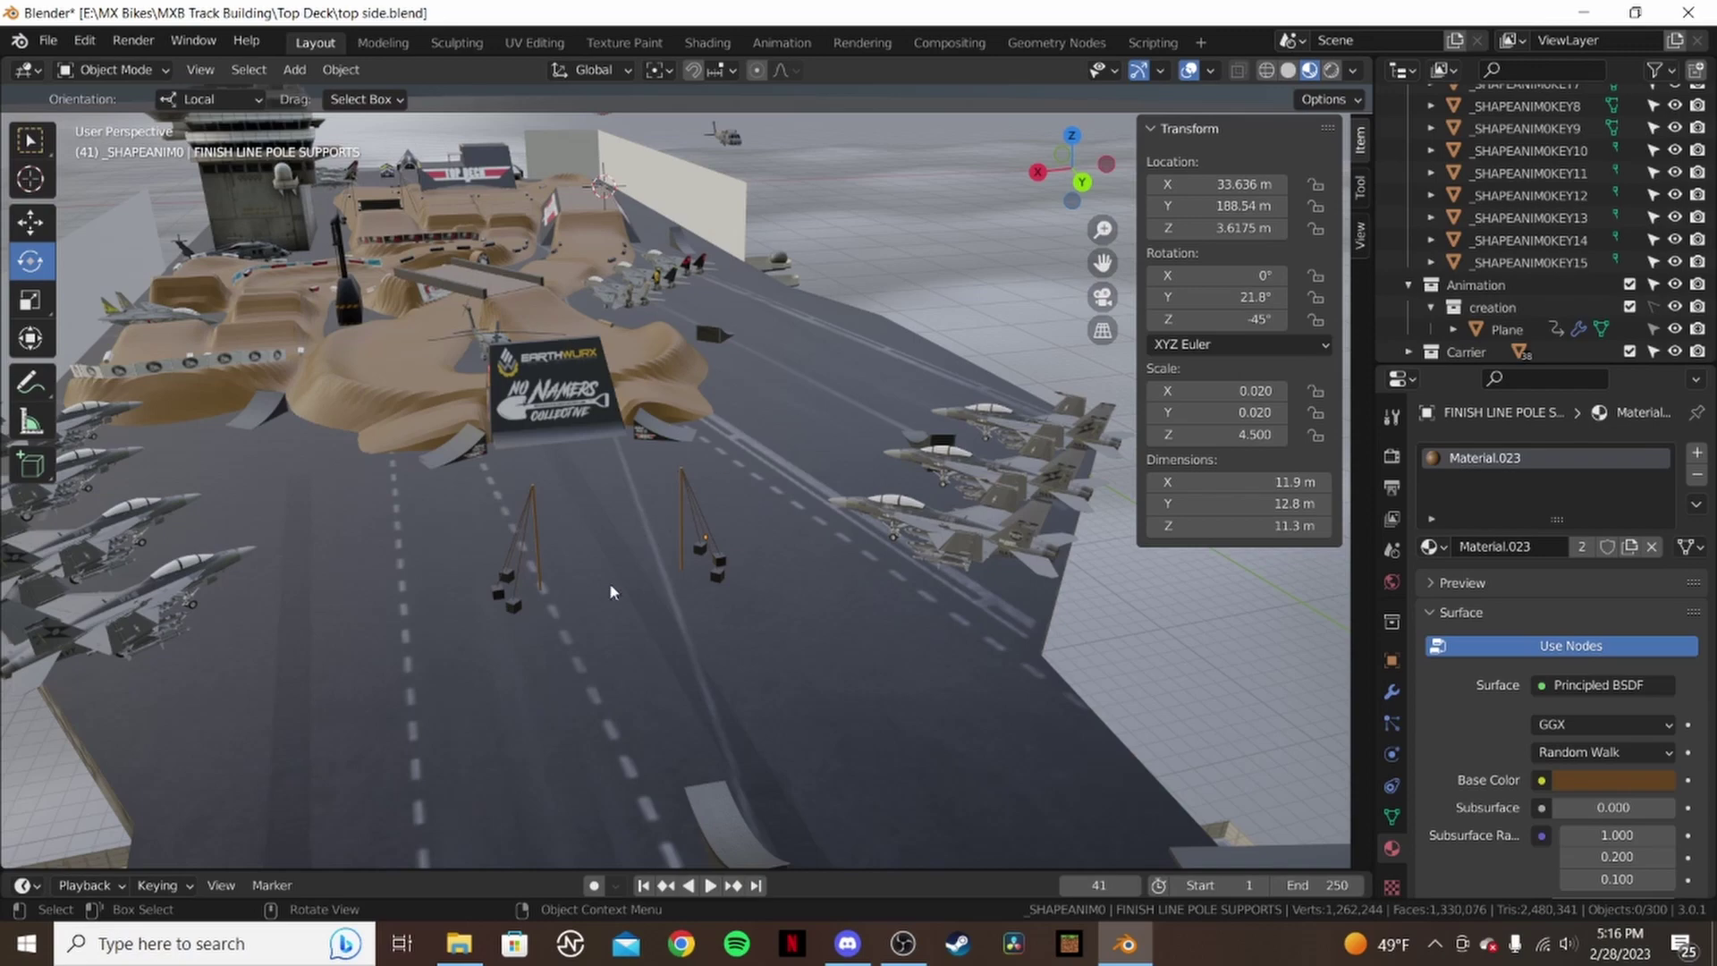
pyautogui.moveTo(697, 514); pyautogui.dragTo(496, 468, button='middle')
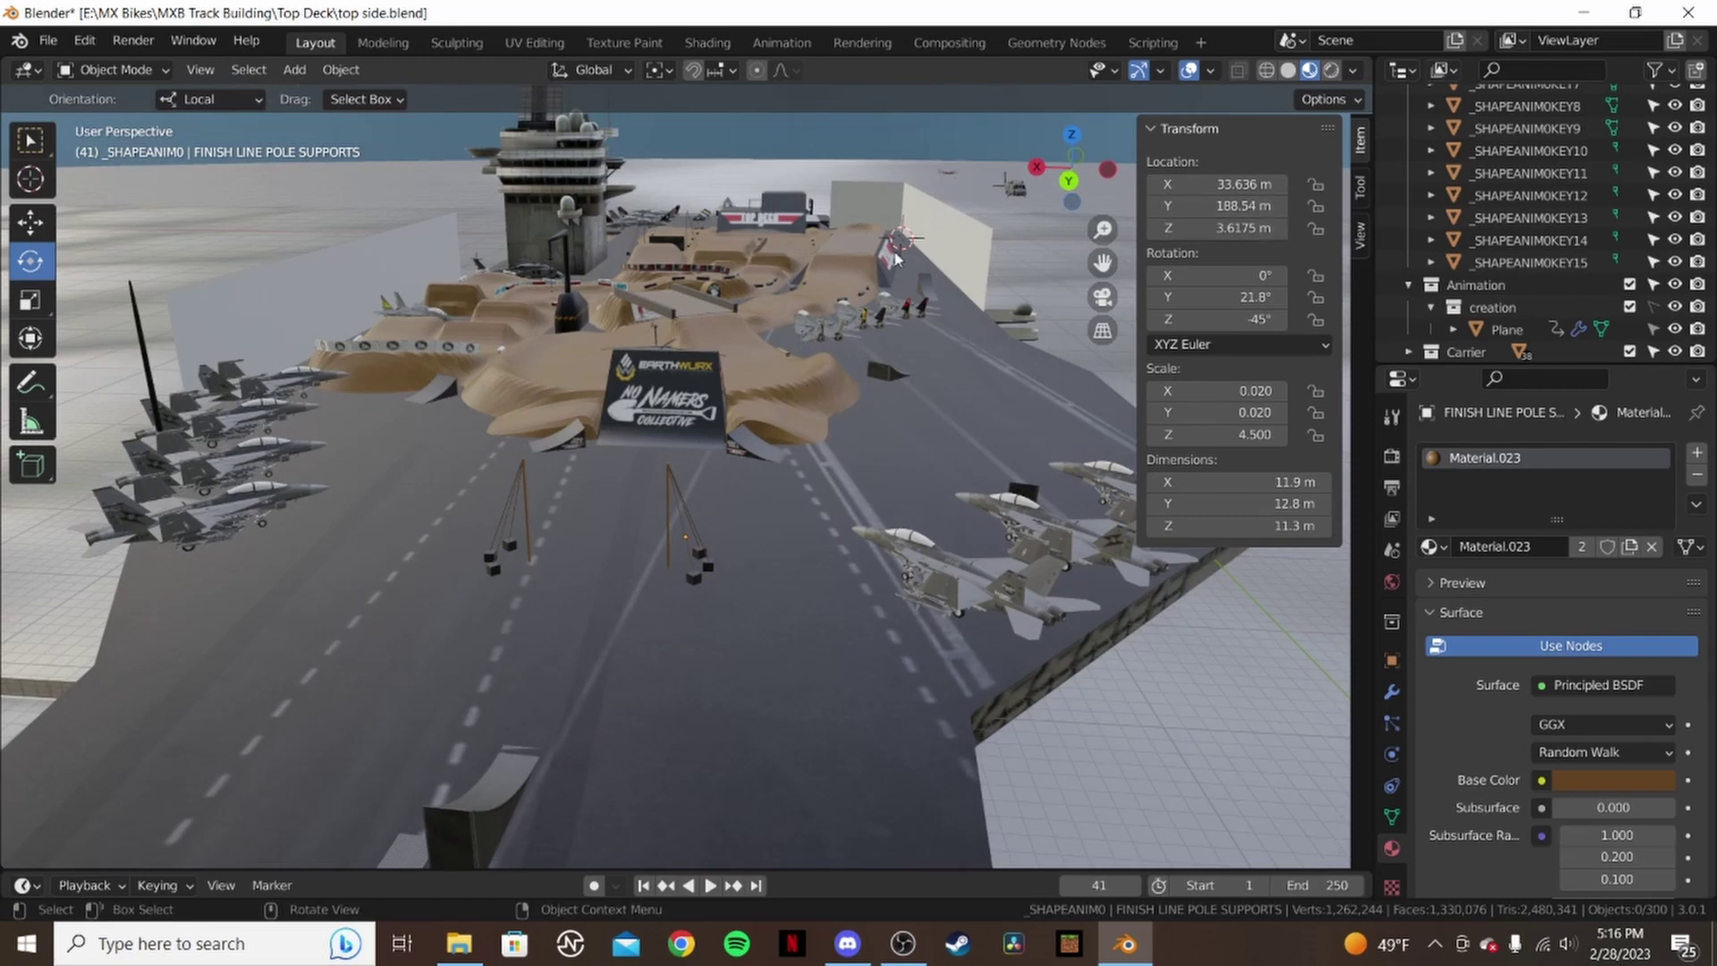
pyautogui.moveTo(767, 284); pyautogui.dragTo(645, 490, button='middle')
pyautogui.scroll(-10, 644, 483)
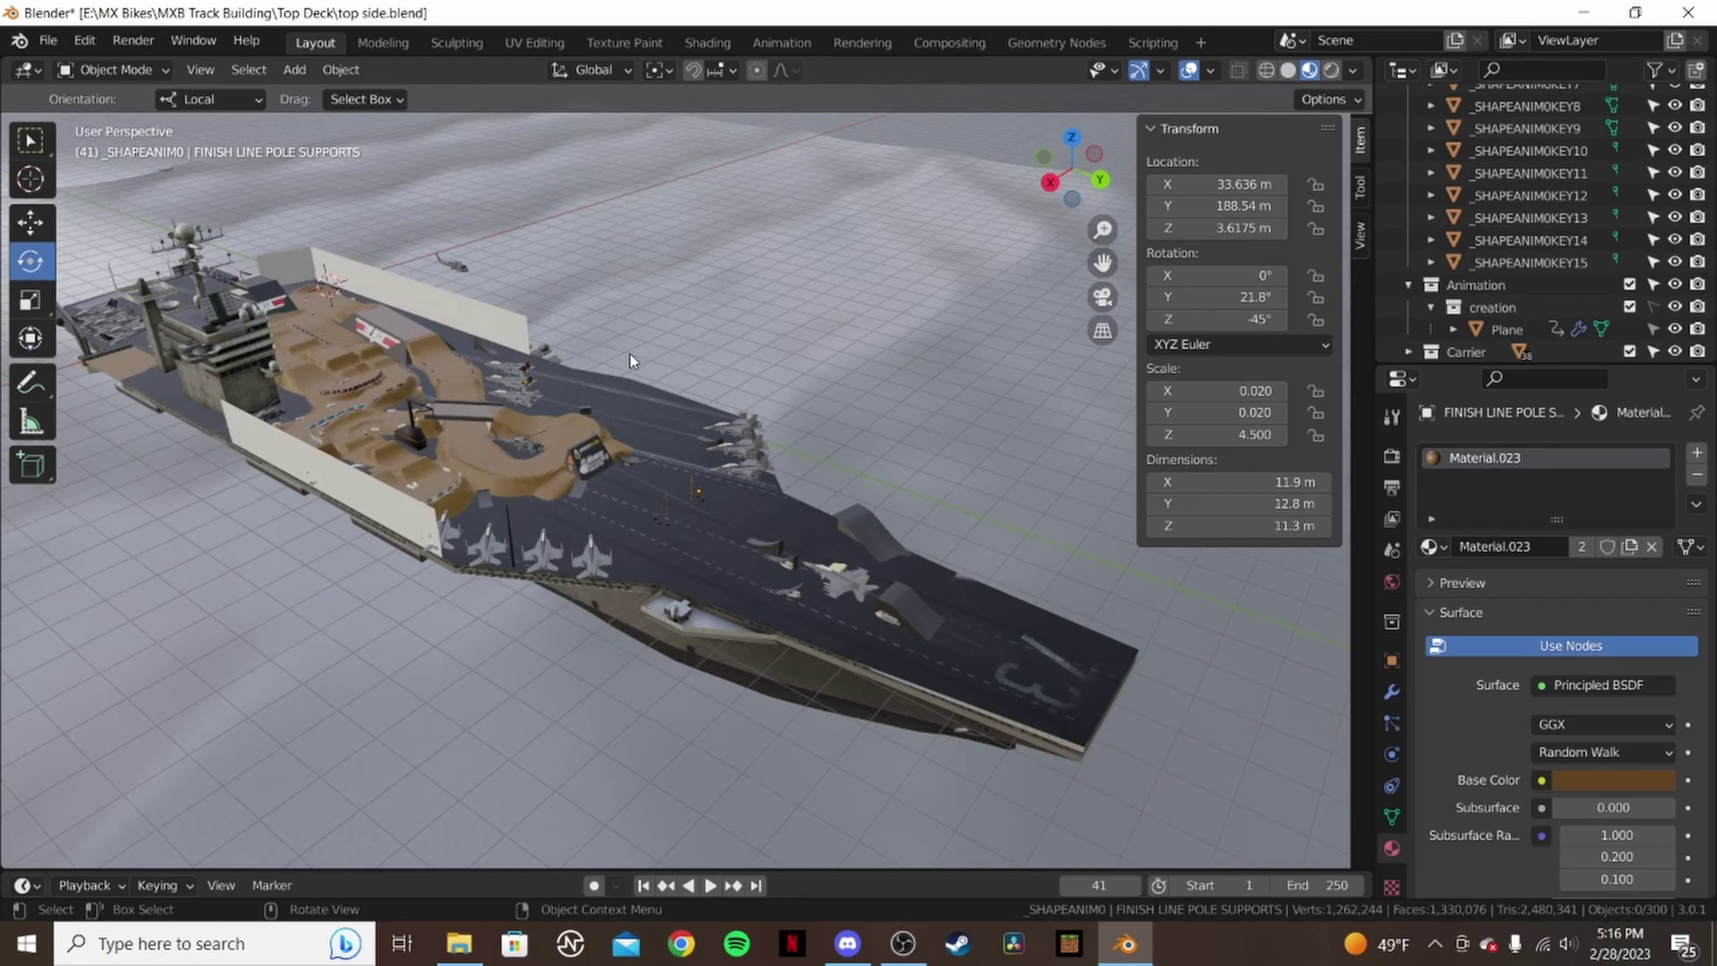
pyautogui.moveTo(326, 416); pyautogui.dragTo(771, 388, button='middle')
pyautogui.scroll(-5, 771, 388)
pyautogui.scroll(4, 679, 377)
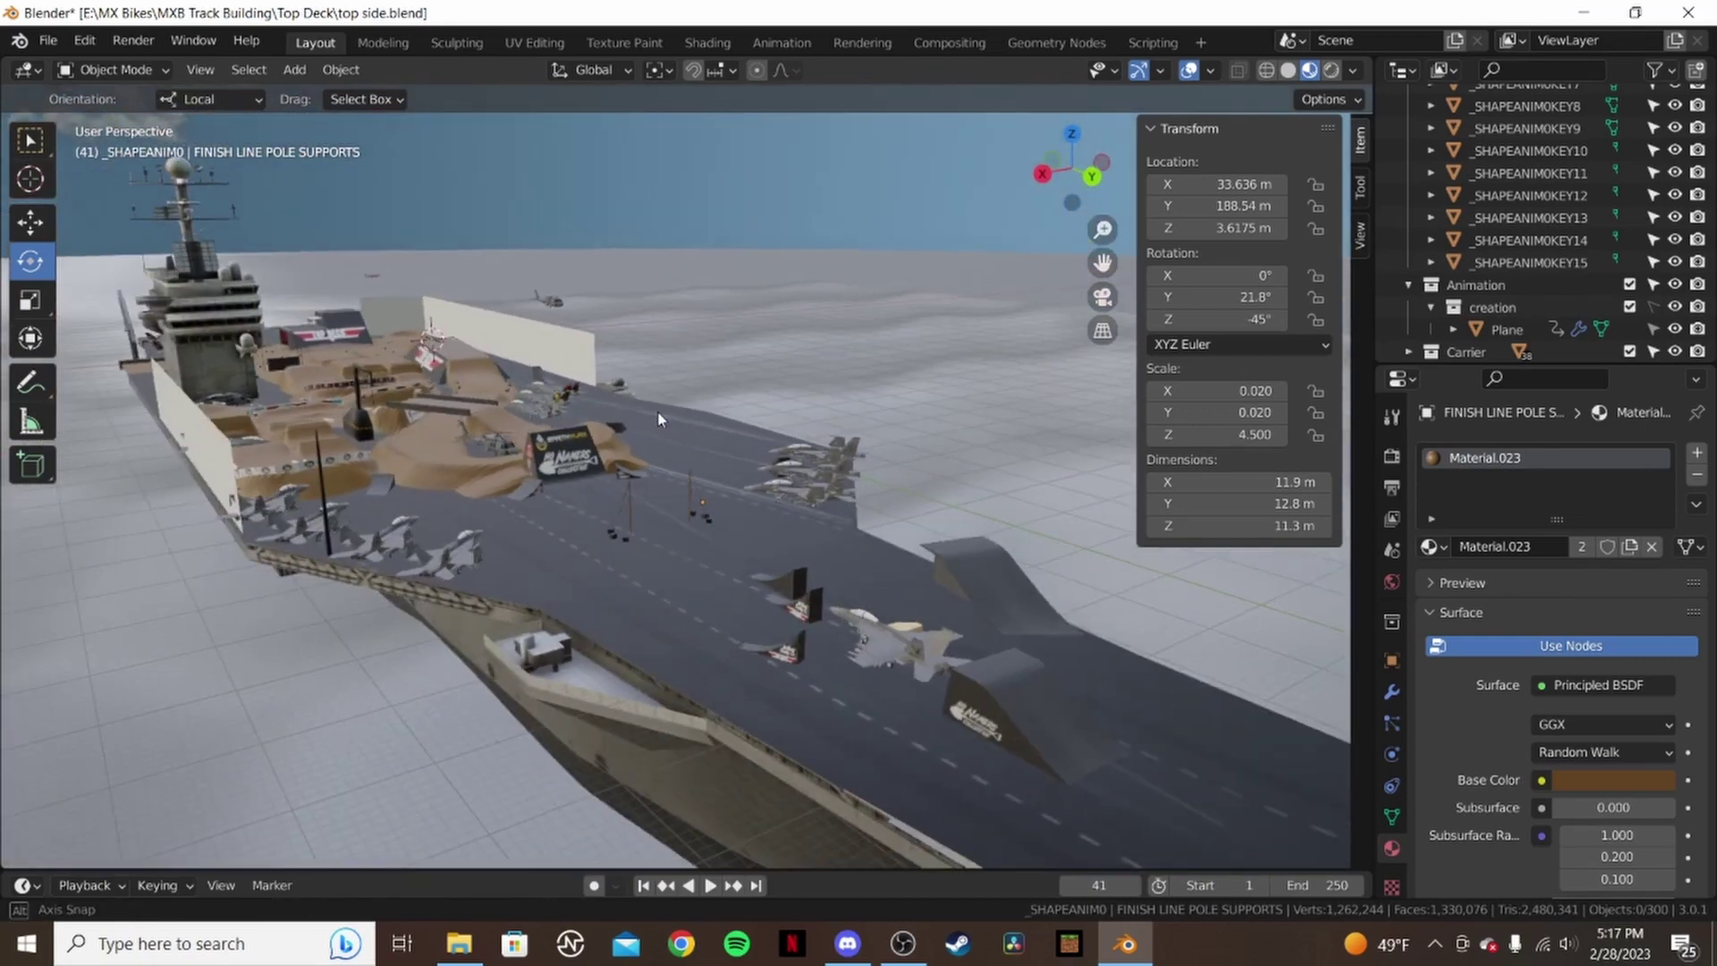
pyautogui.scroll(1, 644, 420)
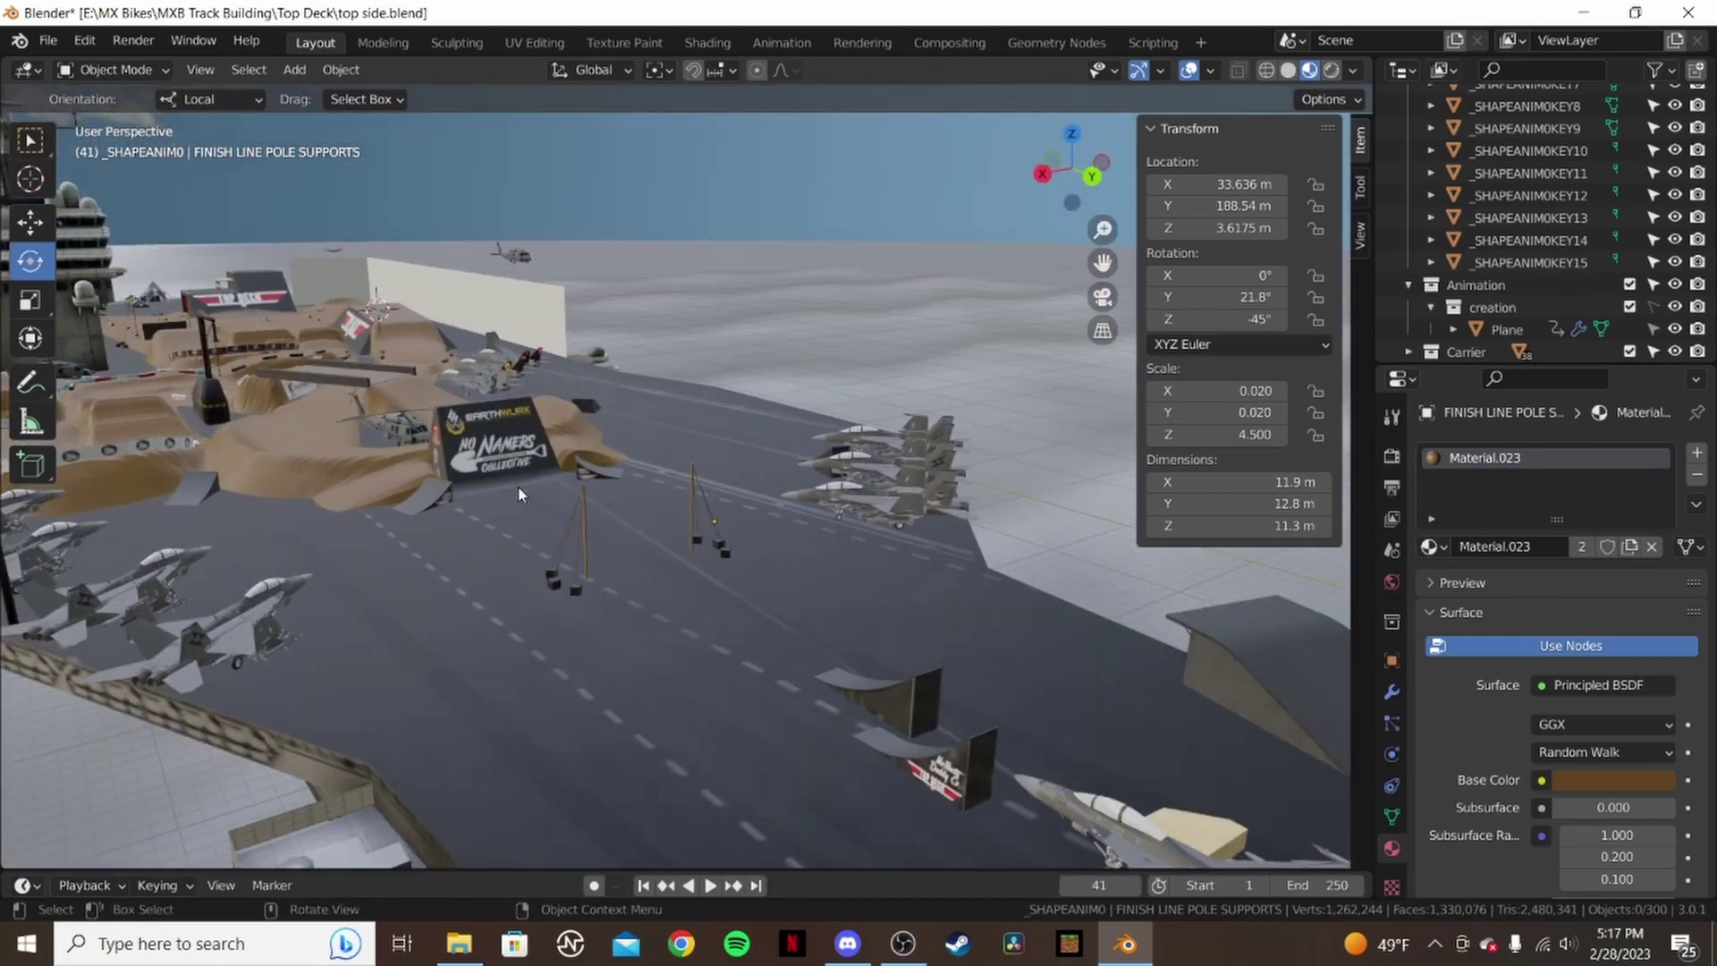